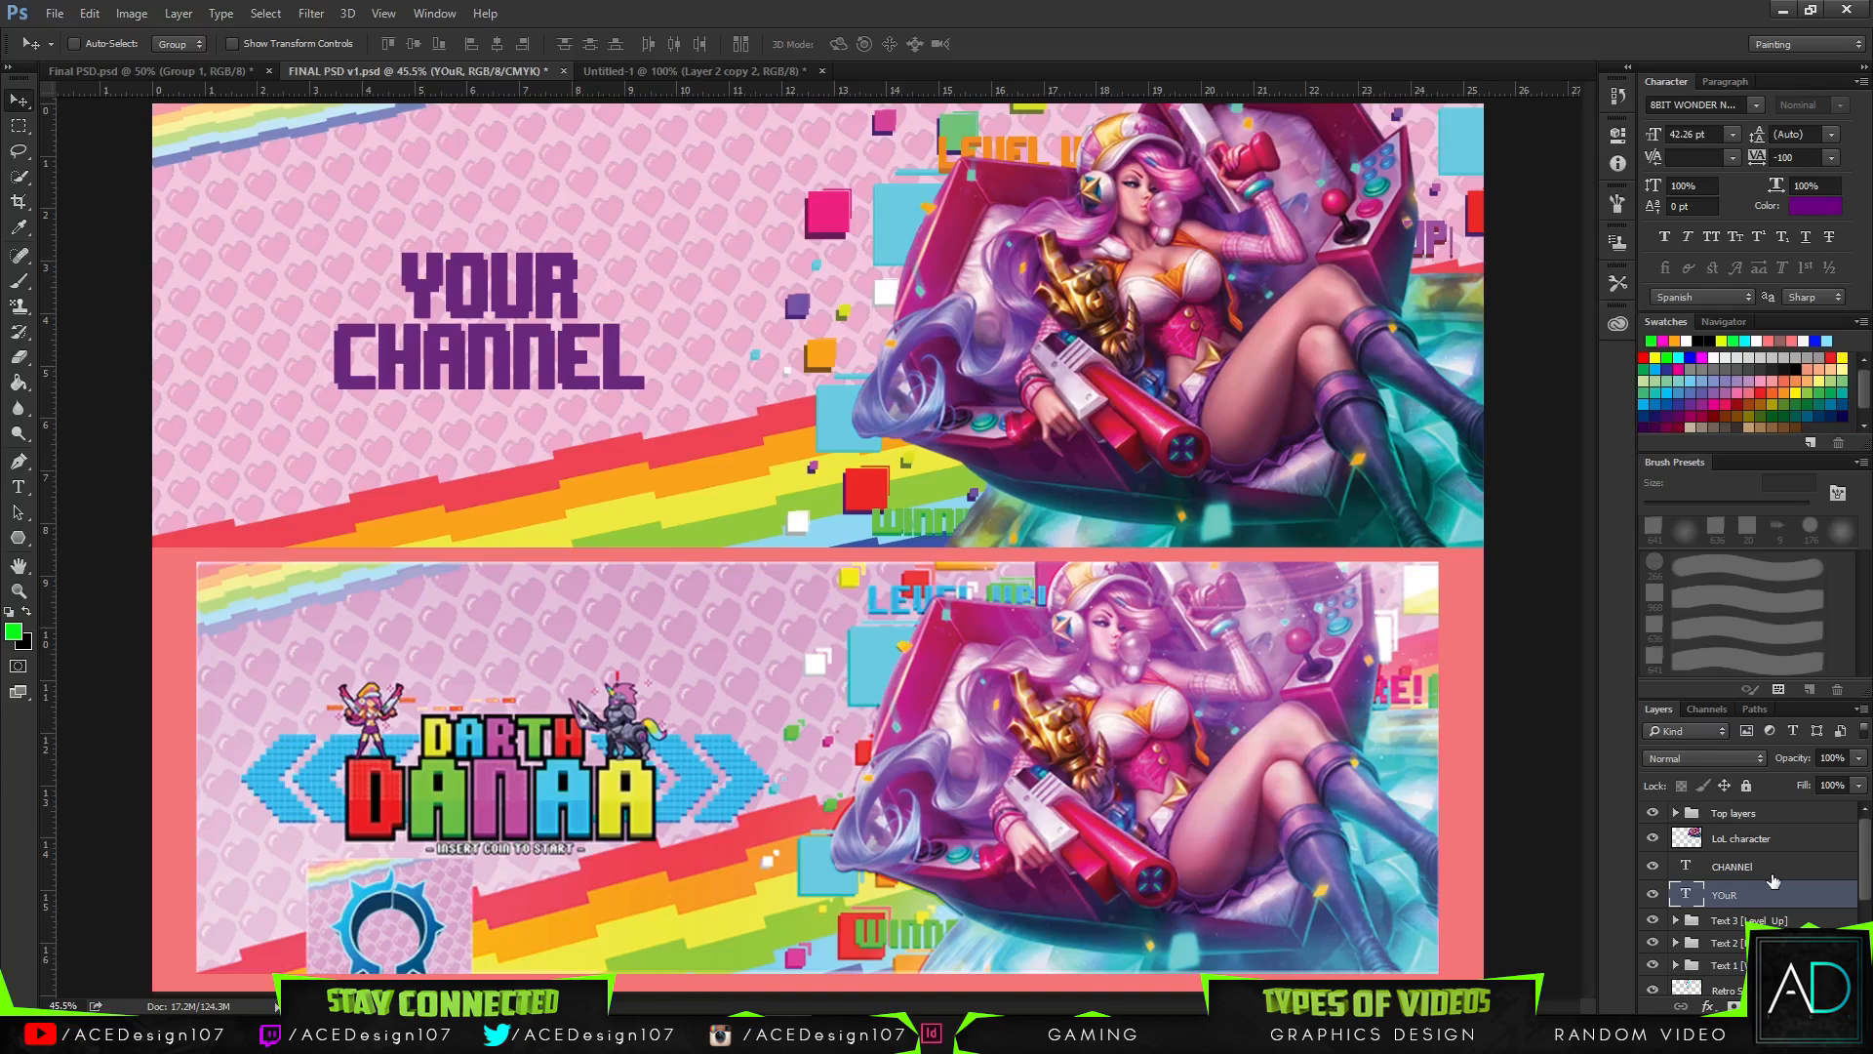
- Set the letter tracking of the CHANNEL text to -10 and commit the edit
{"action": "double_click", "coordinate": [420, 359]}
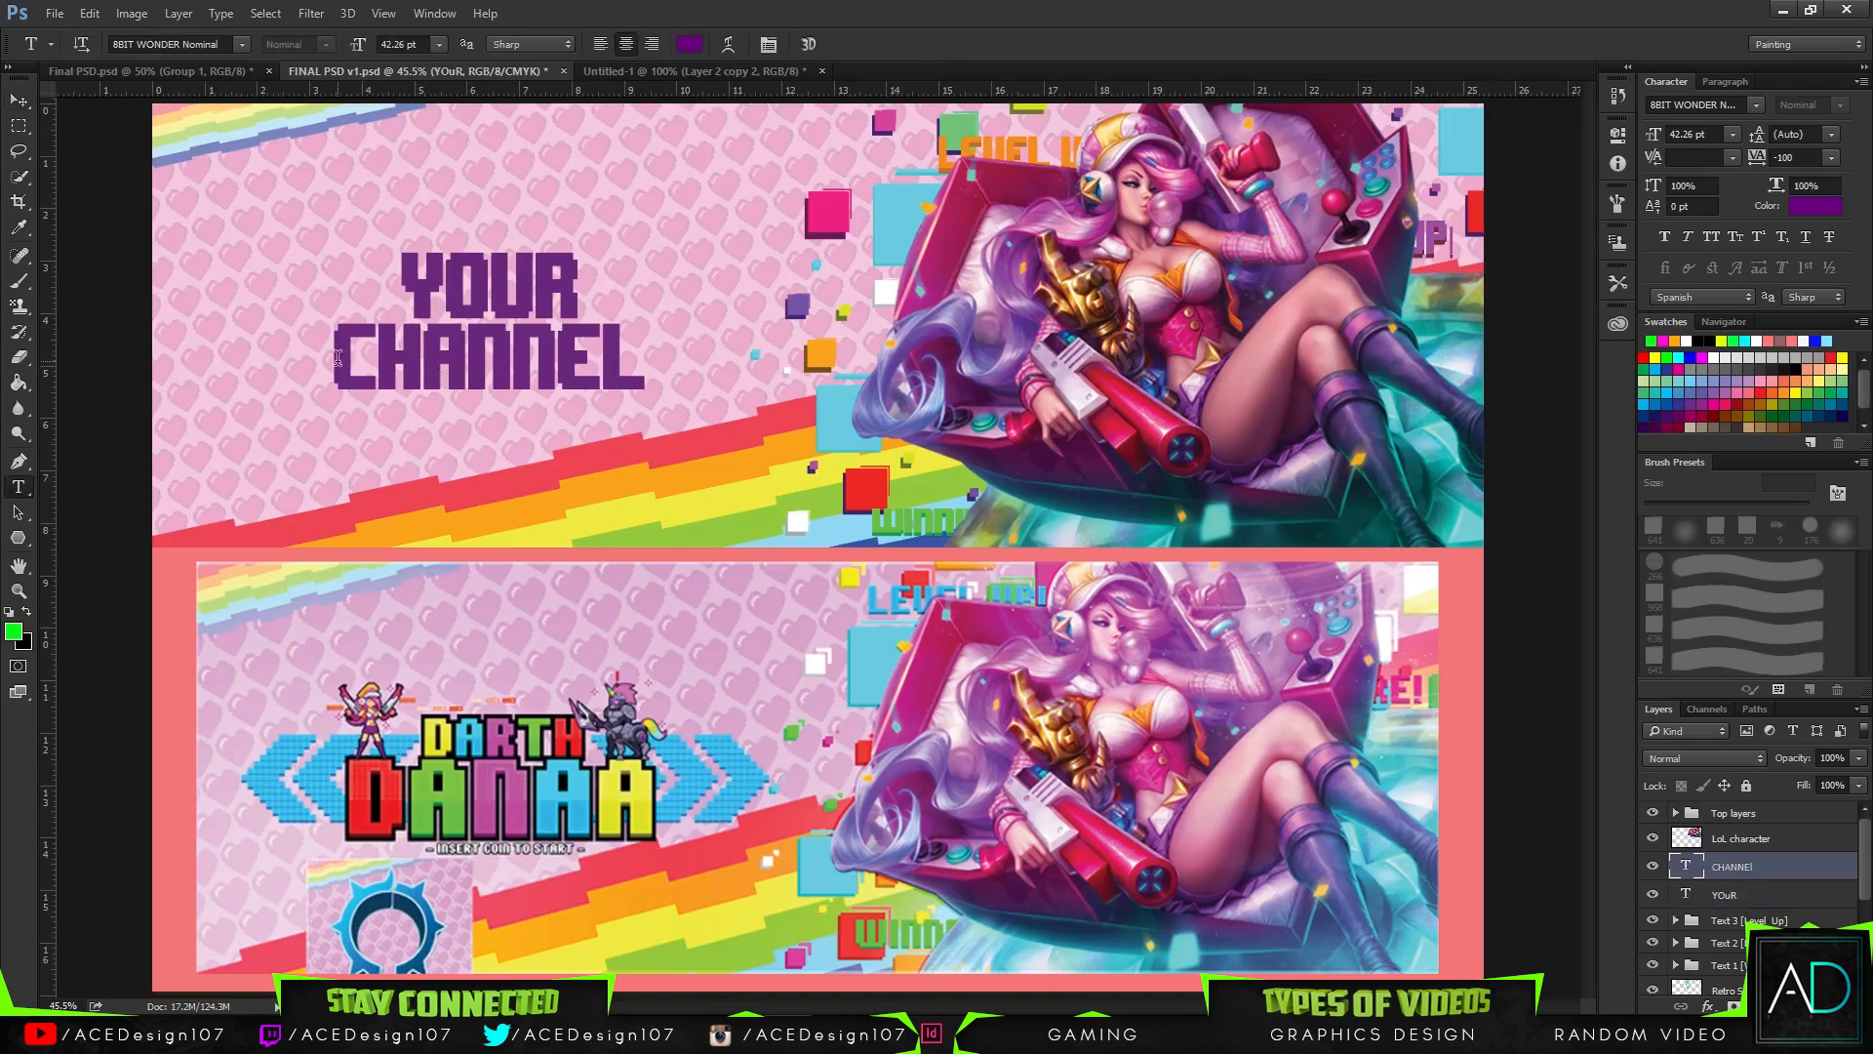
{"action": "left_click", "coordinate": [1831, 157]}
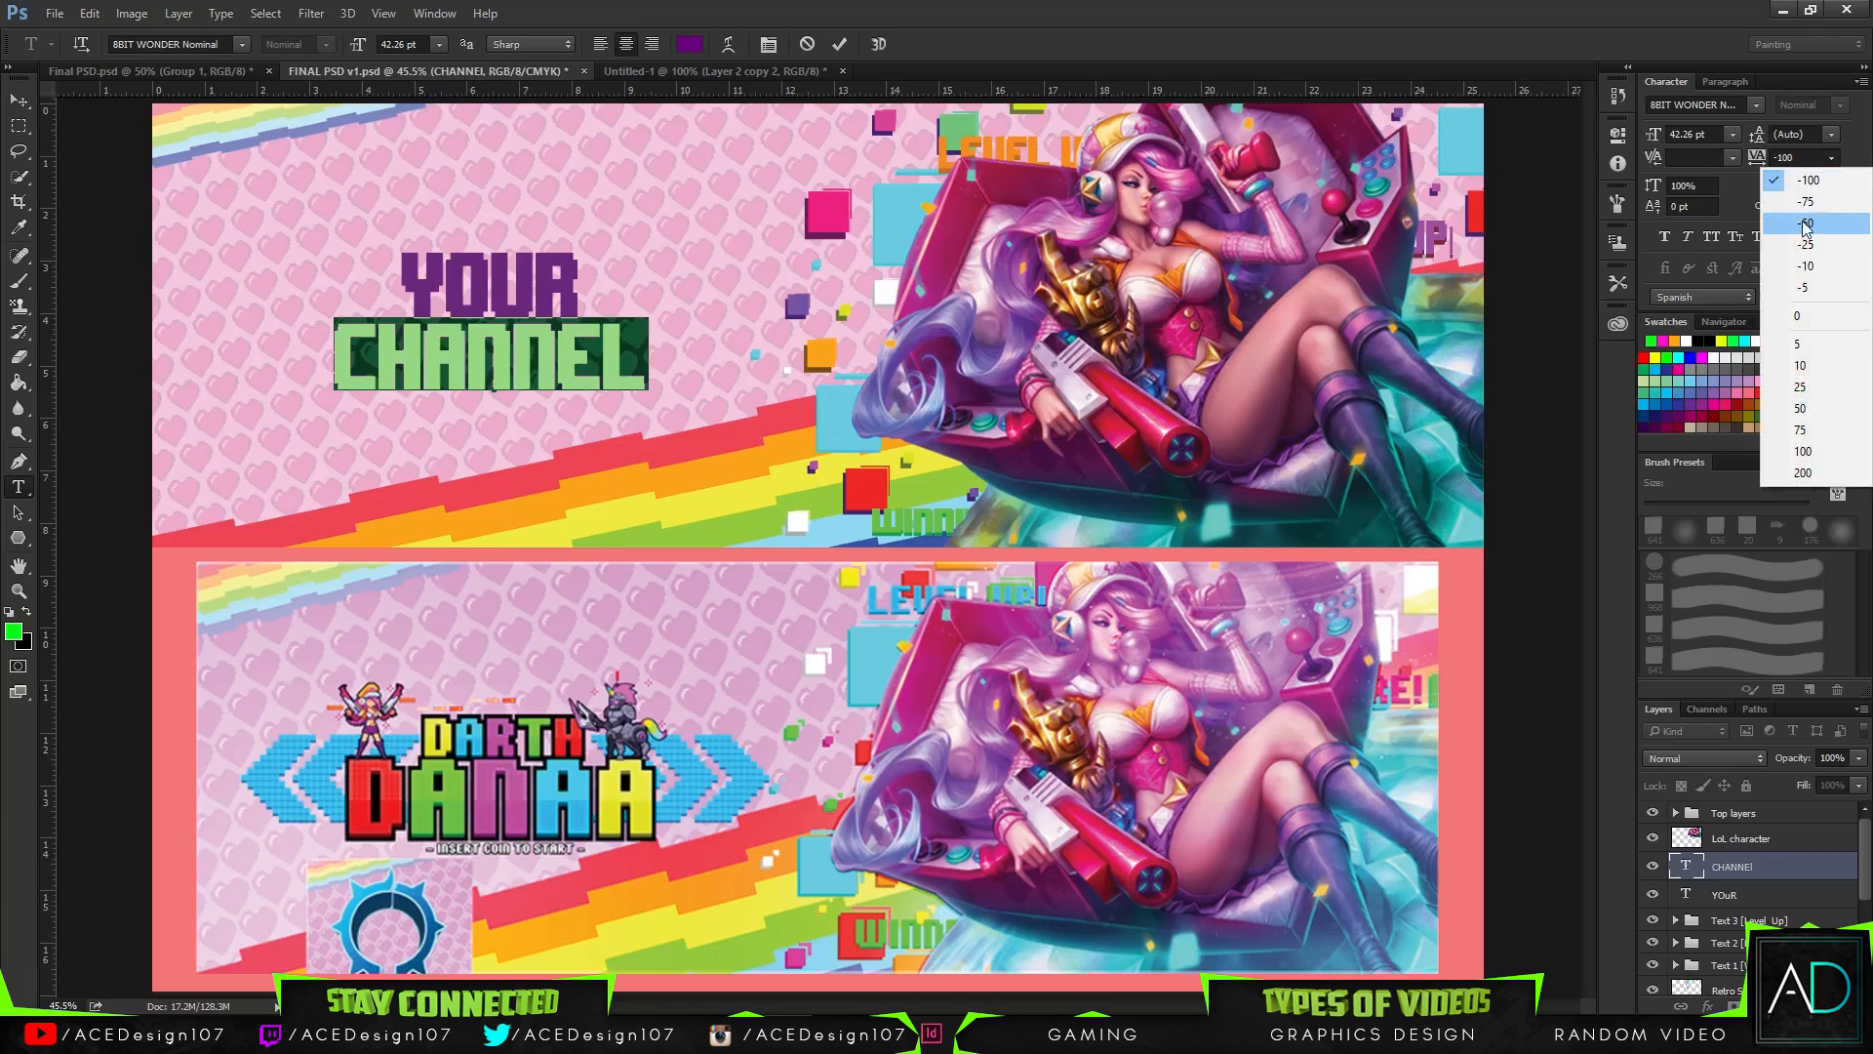
{"action": "left_click", "coordinate": [1807, 203]}
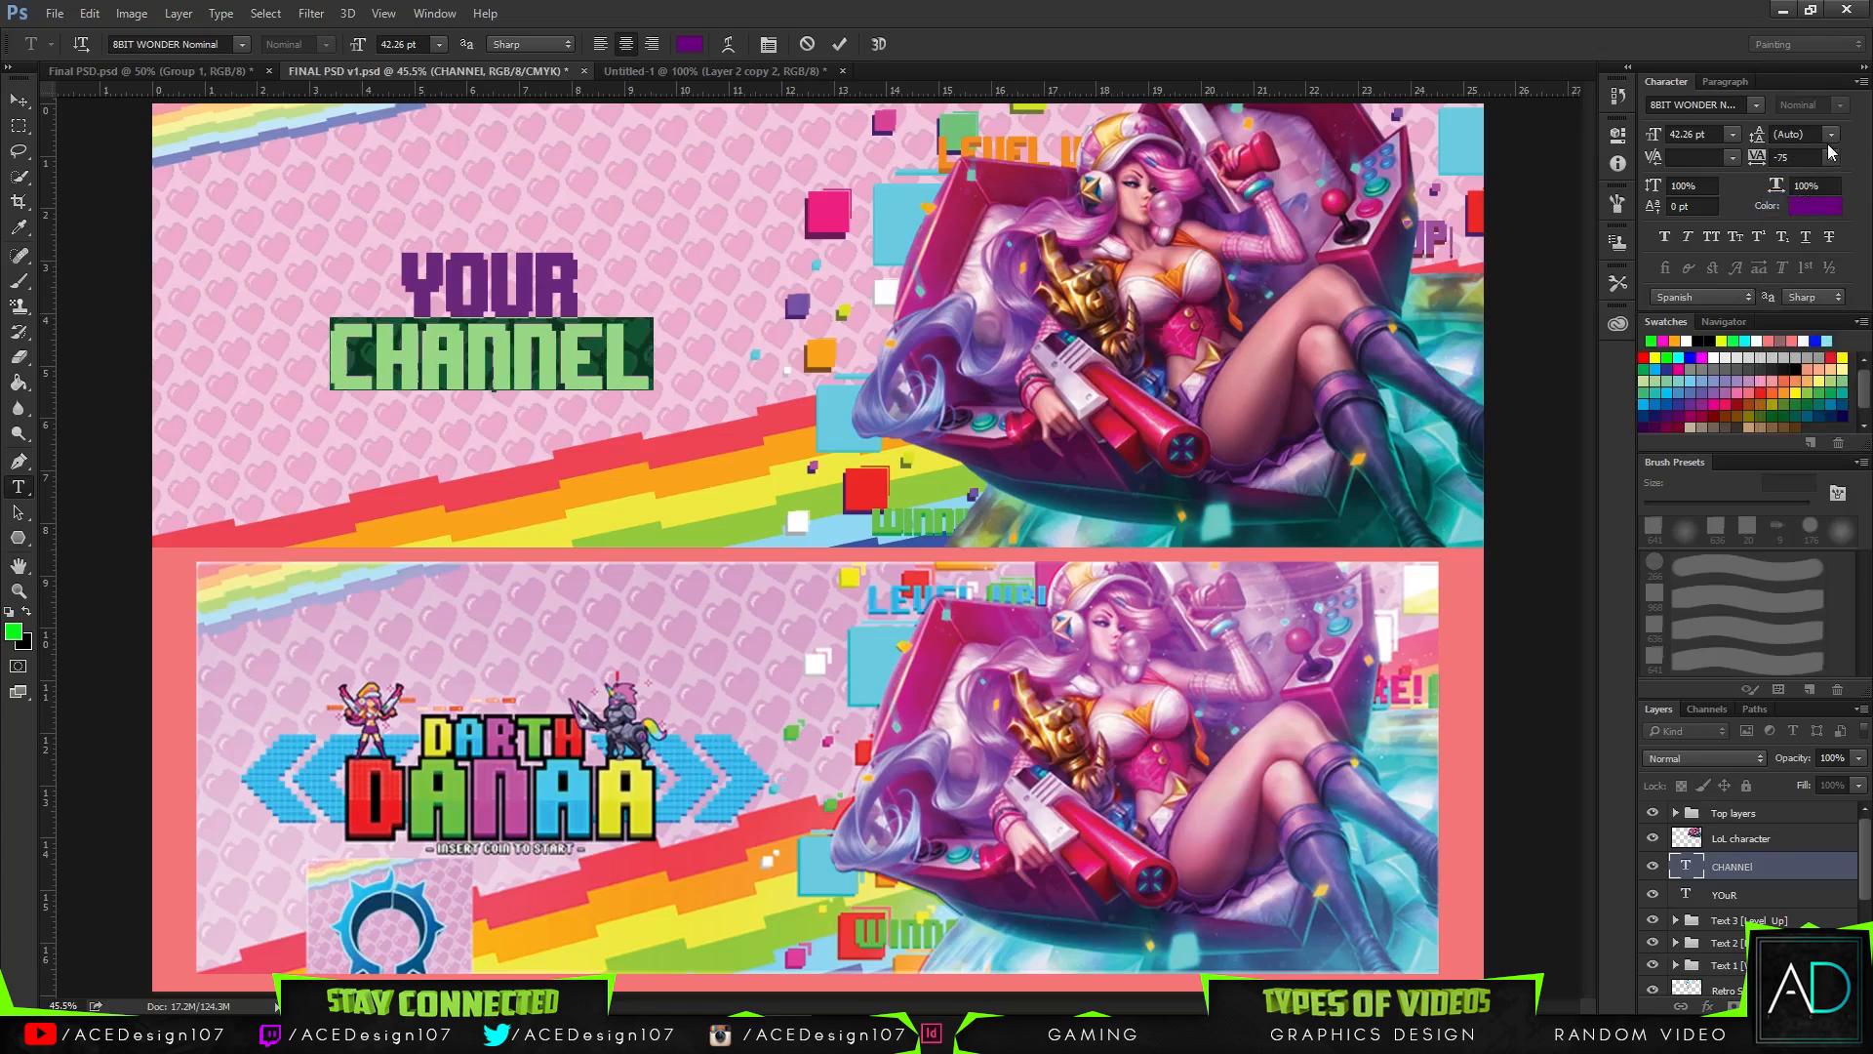
{"action": "left_click", "coordinate": [1831, 157]}
{"action": "left_click", "coordinate": [1801, 265]}
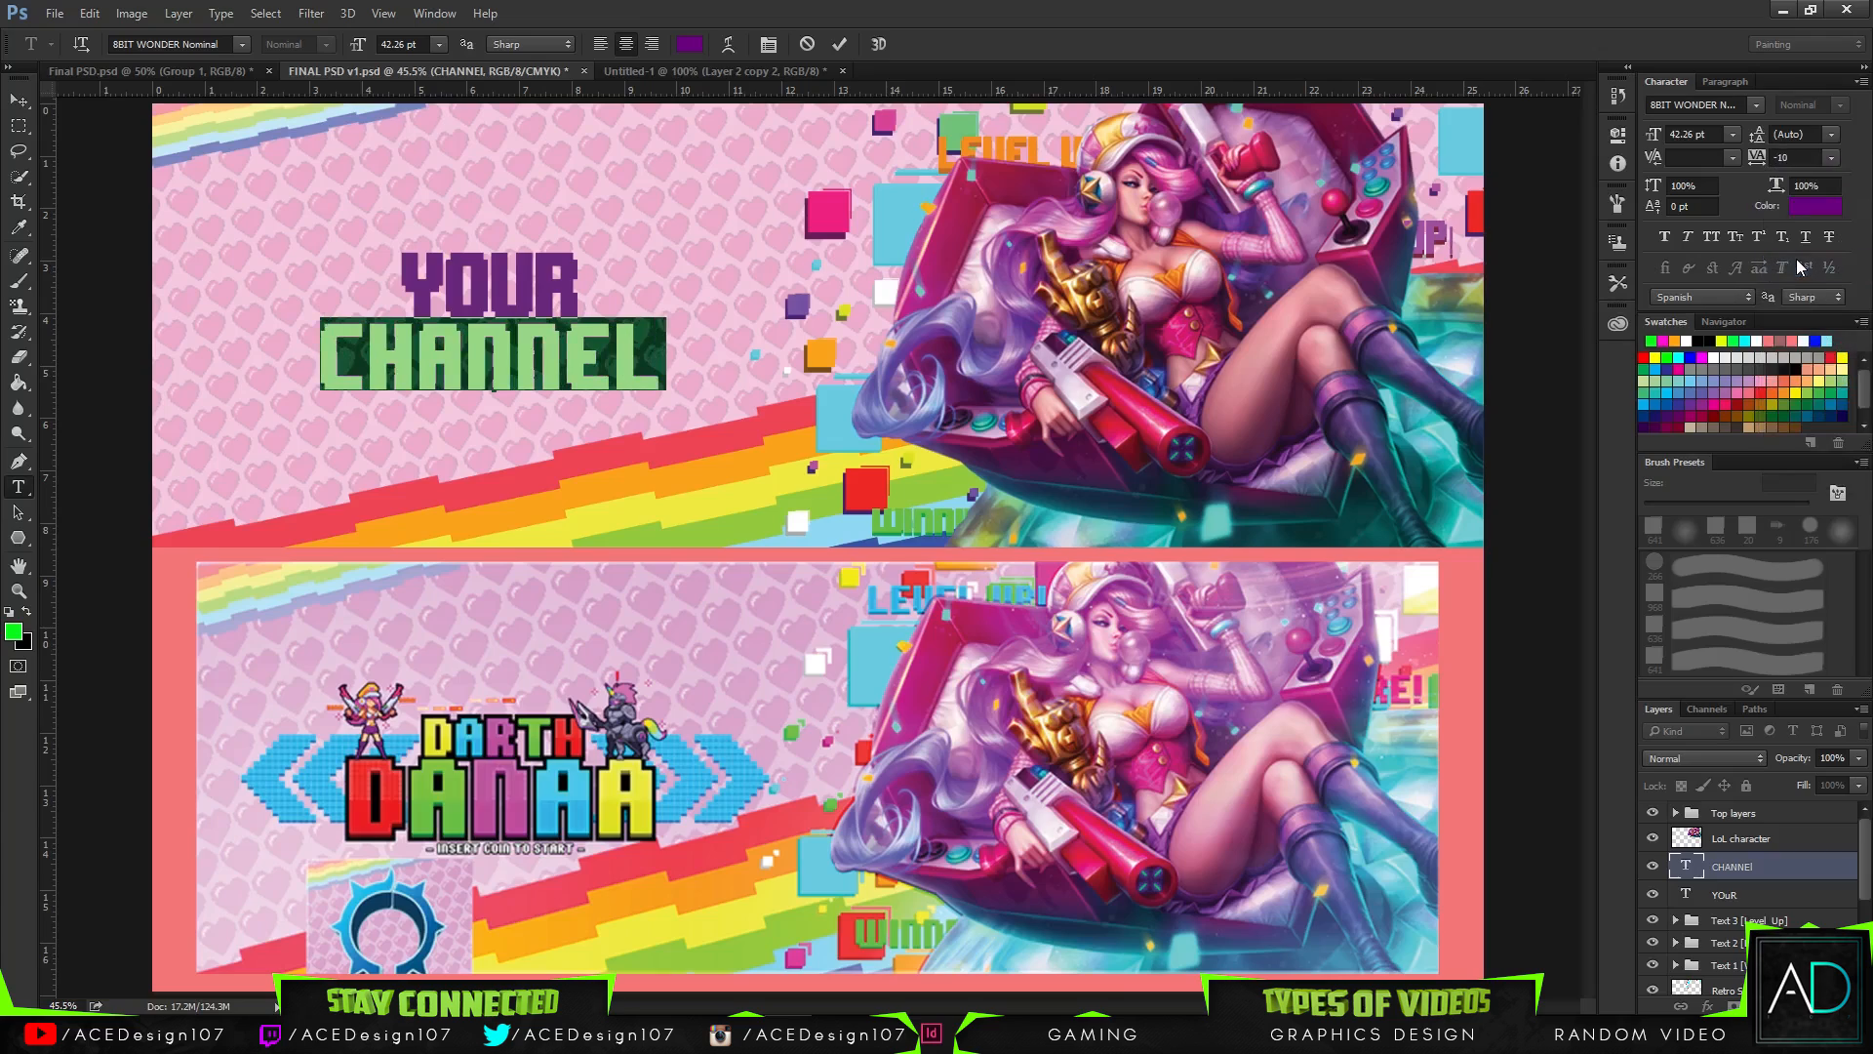
{"action": "key", "text": "ctrl+Return"}
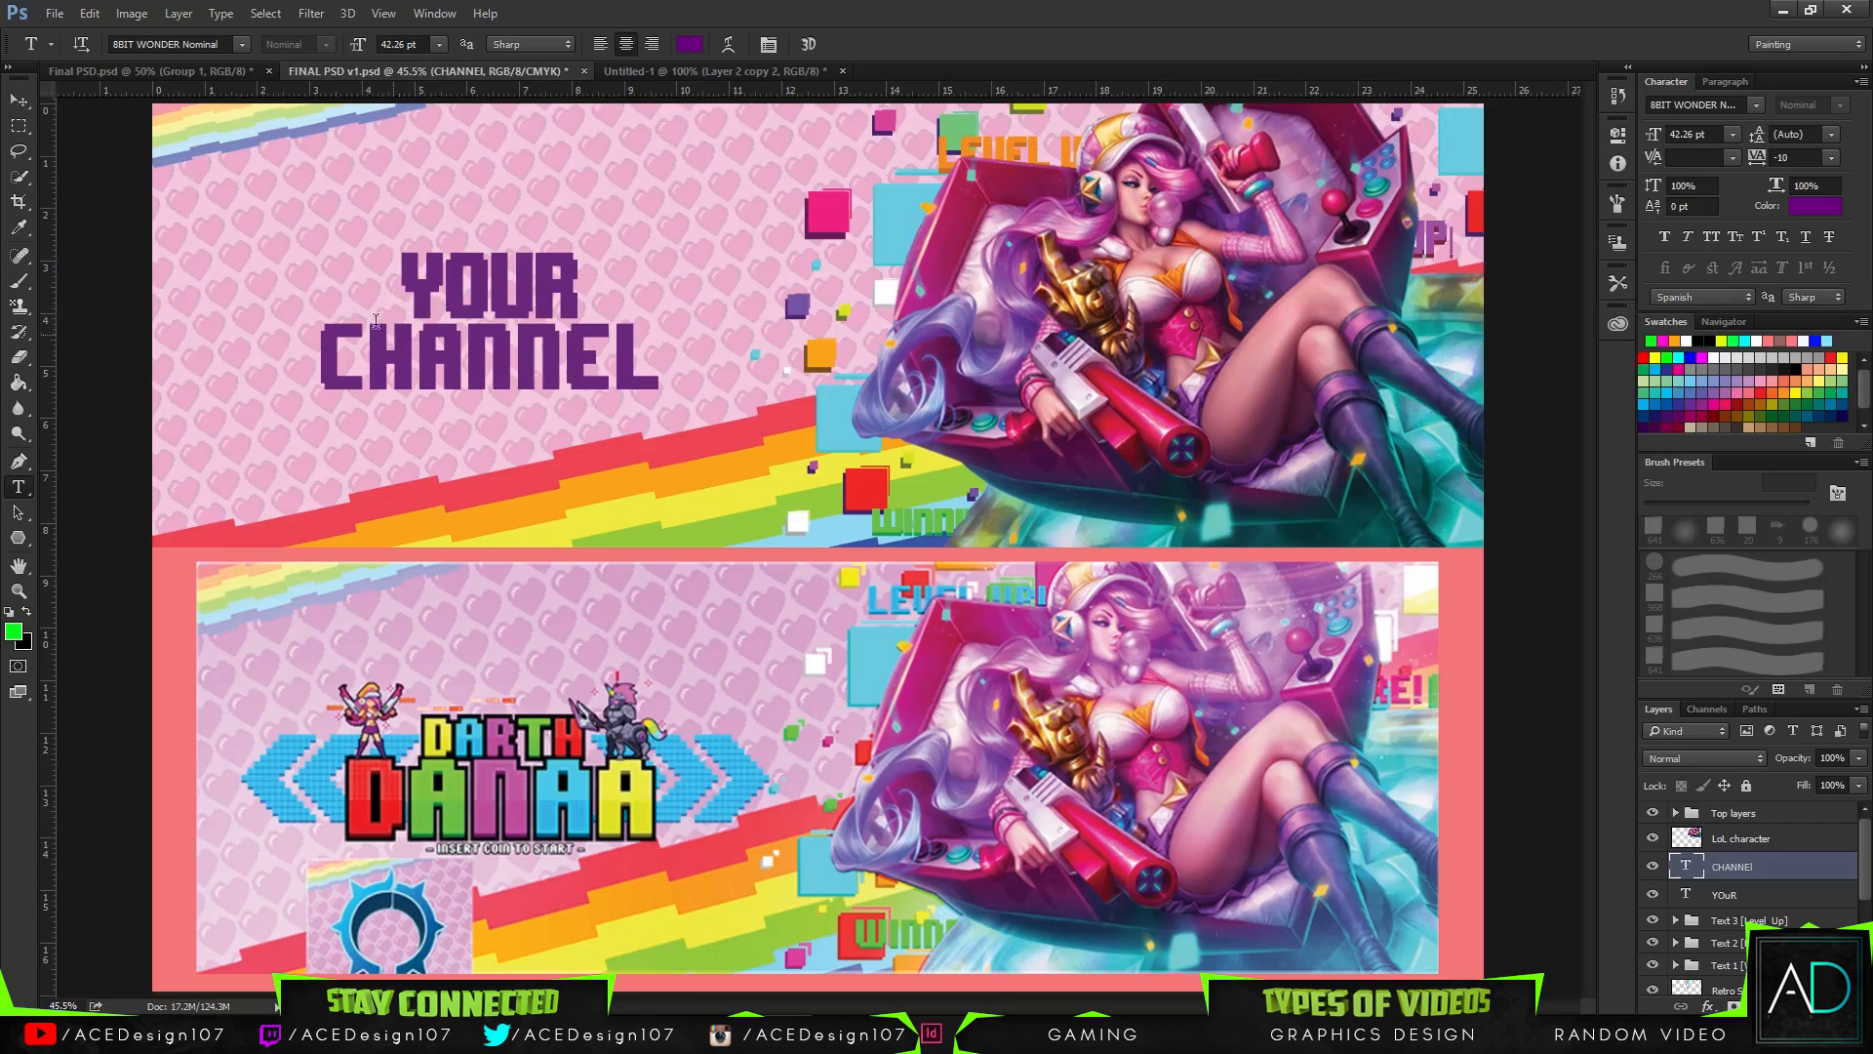
{"action": "left_click", "coordinate": [18, 100]}
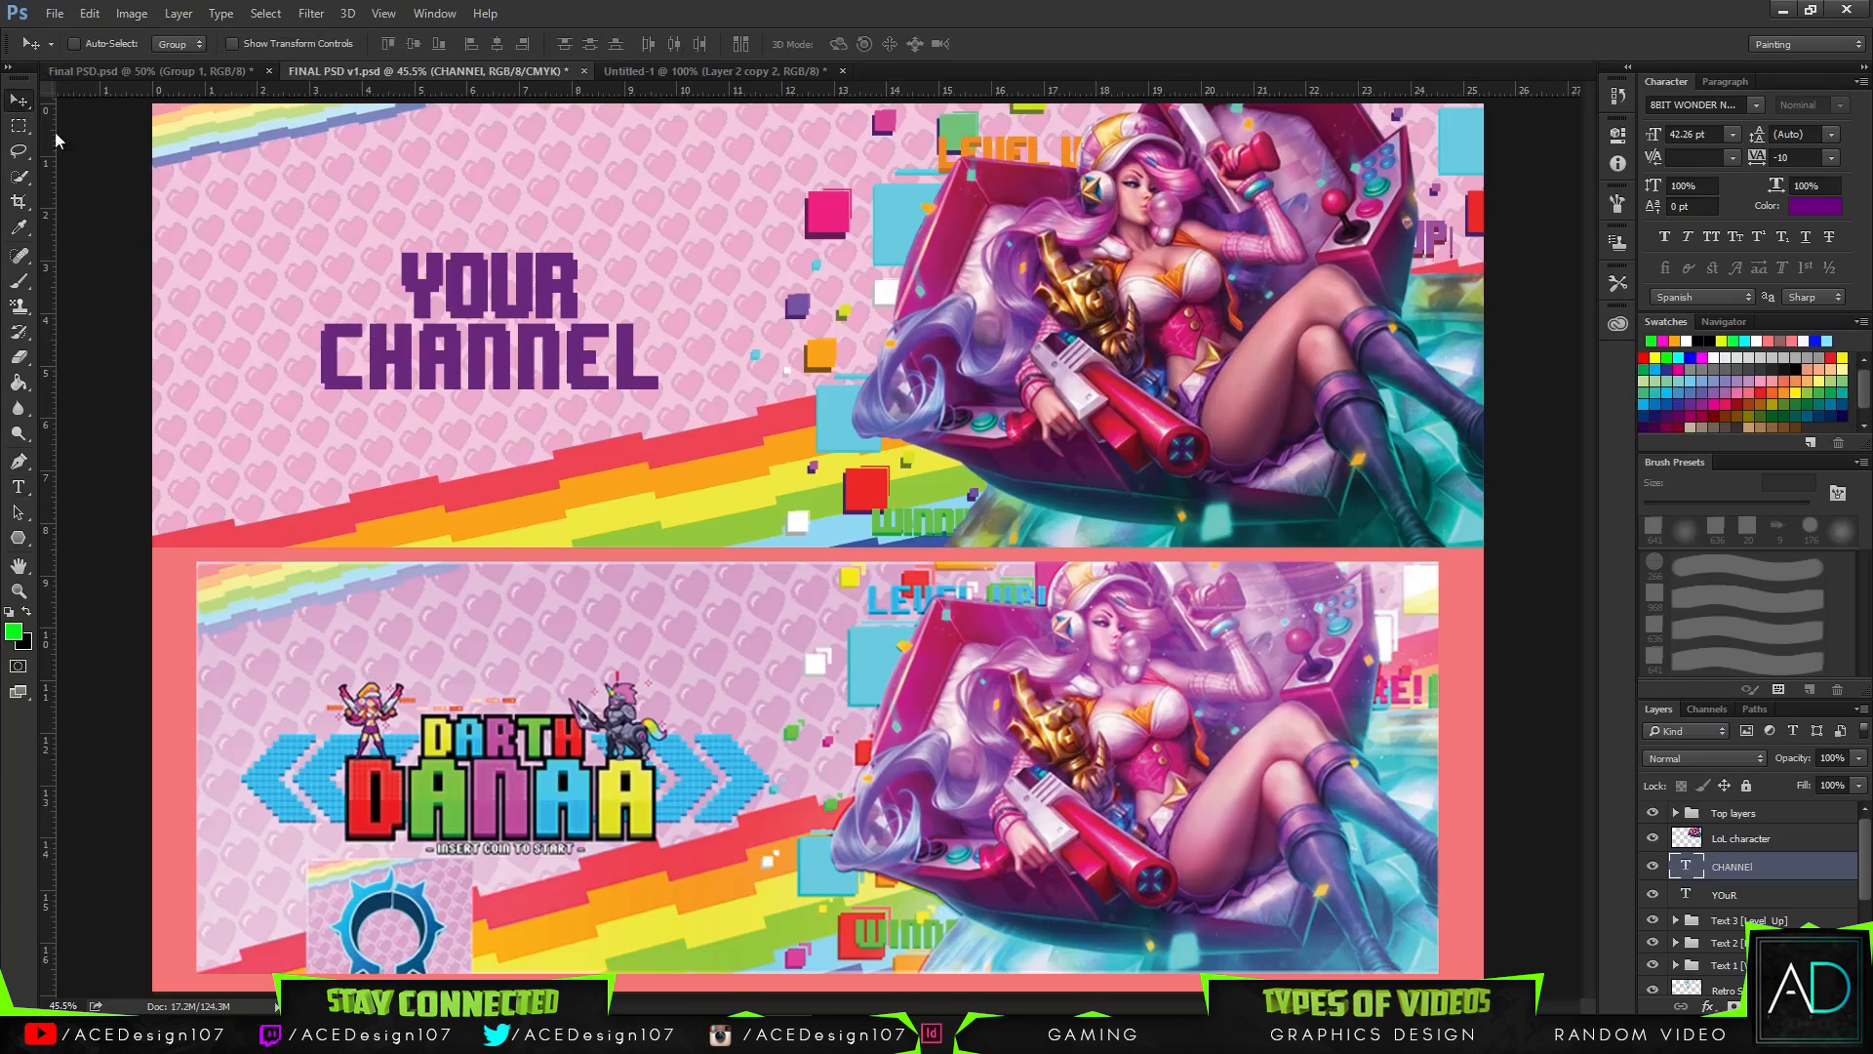
{"action": "key", "text": "t"}
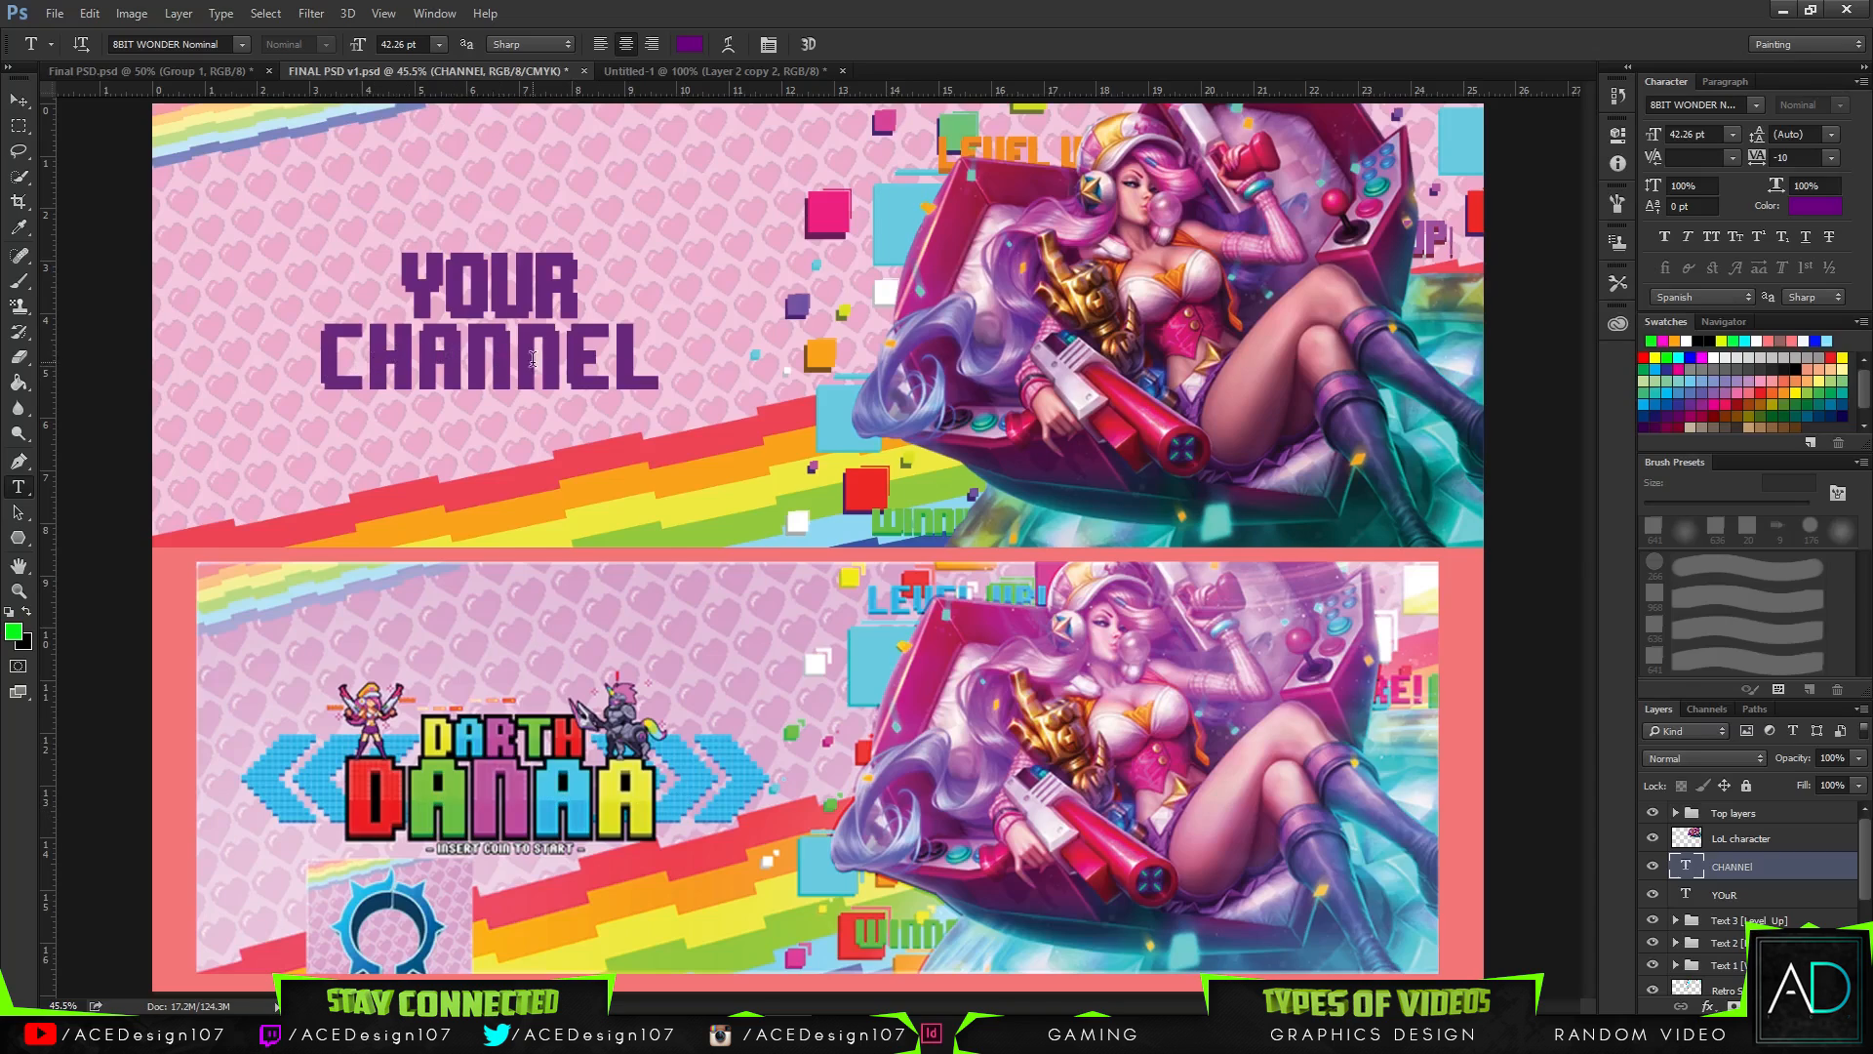
{"action": "left_click", "coordinate": [345, 357]}
{"action": "left_click_drag", "start_coordinate": [321, 357], "coordinate": [371, 357]}
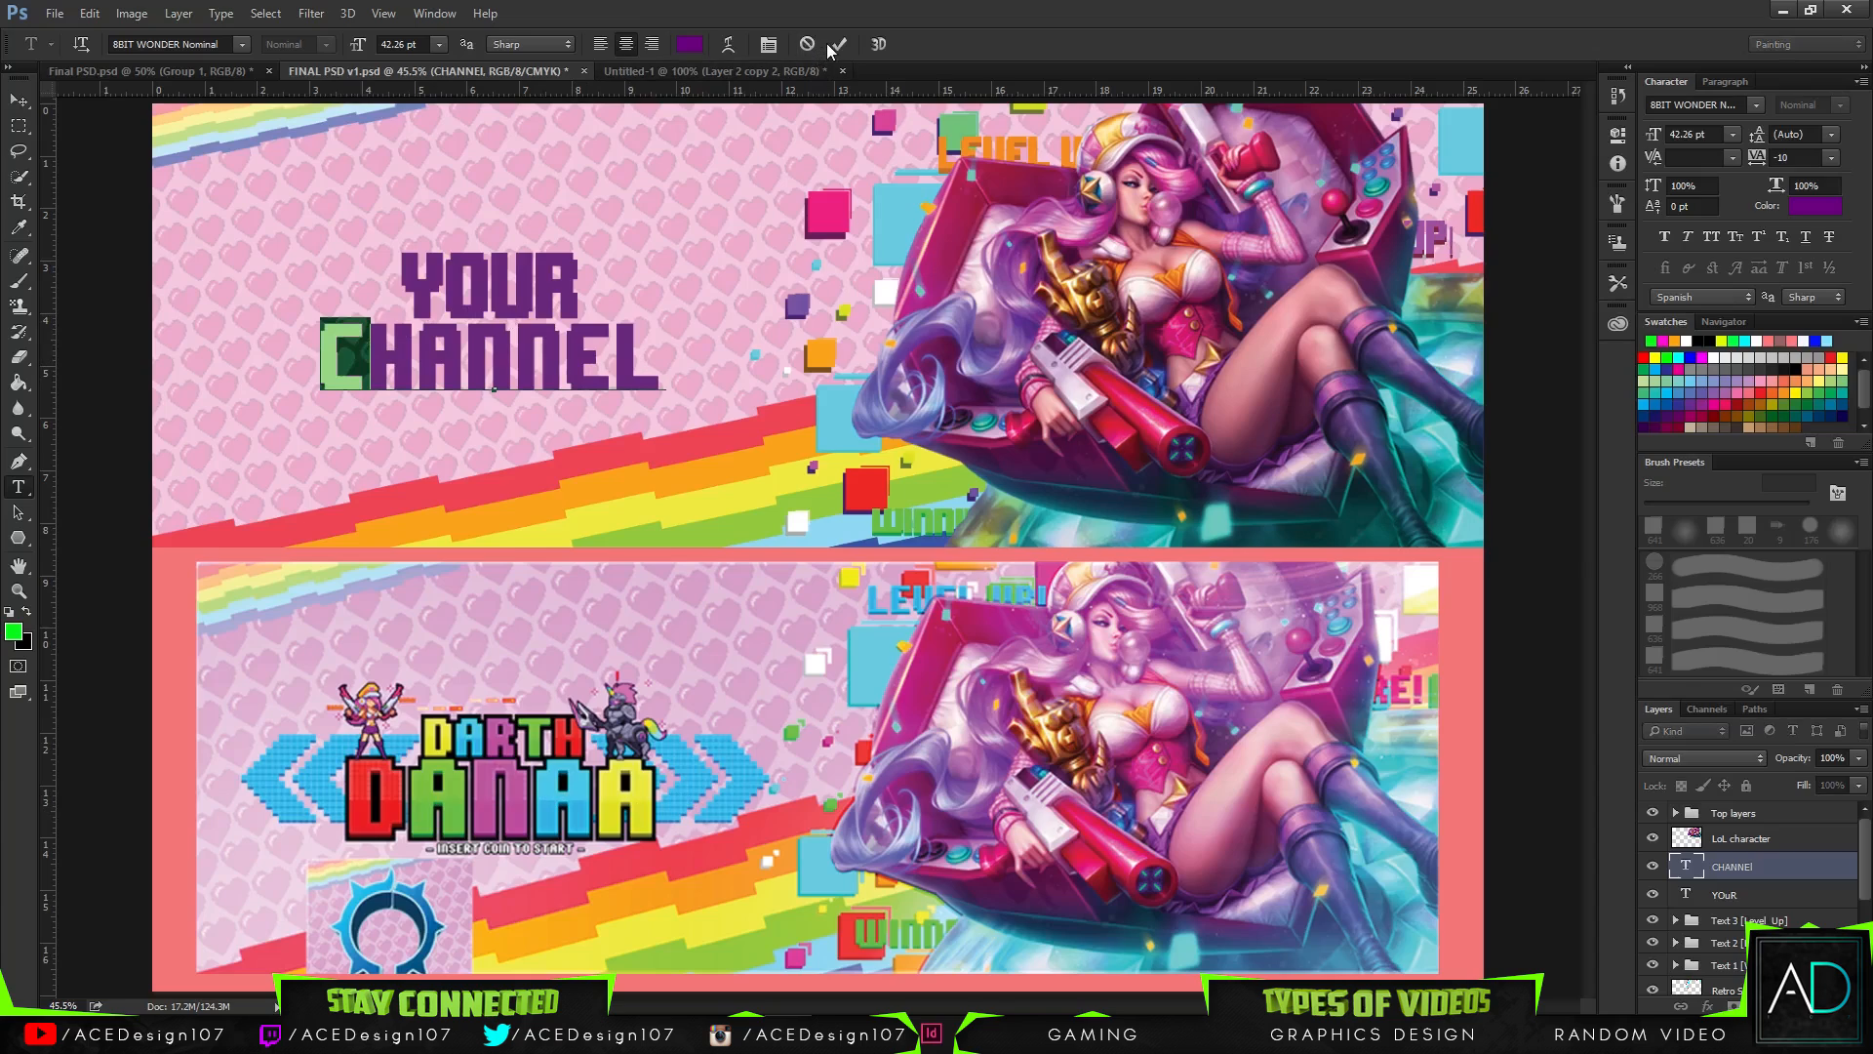
{"action": "left_click", "coordinate": [835, 44]}
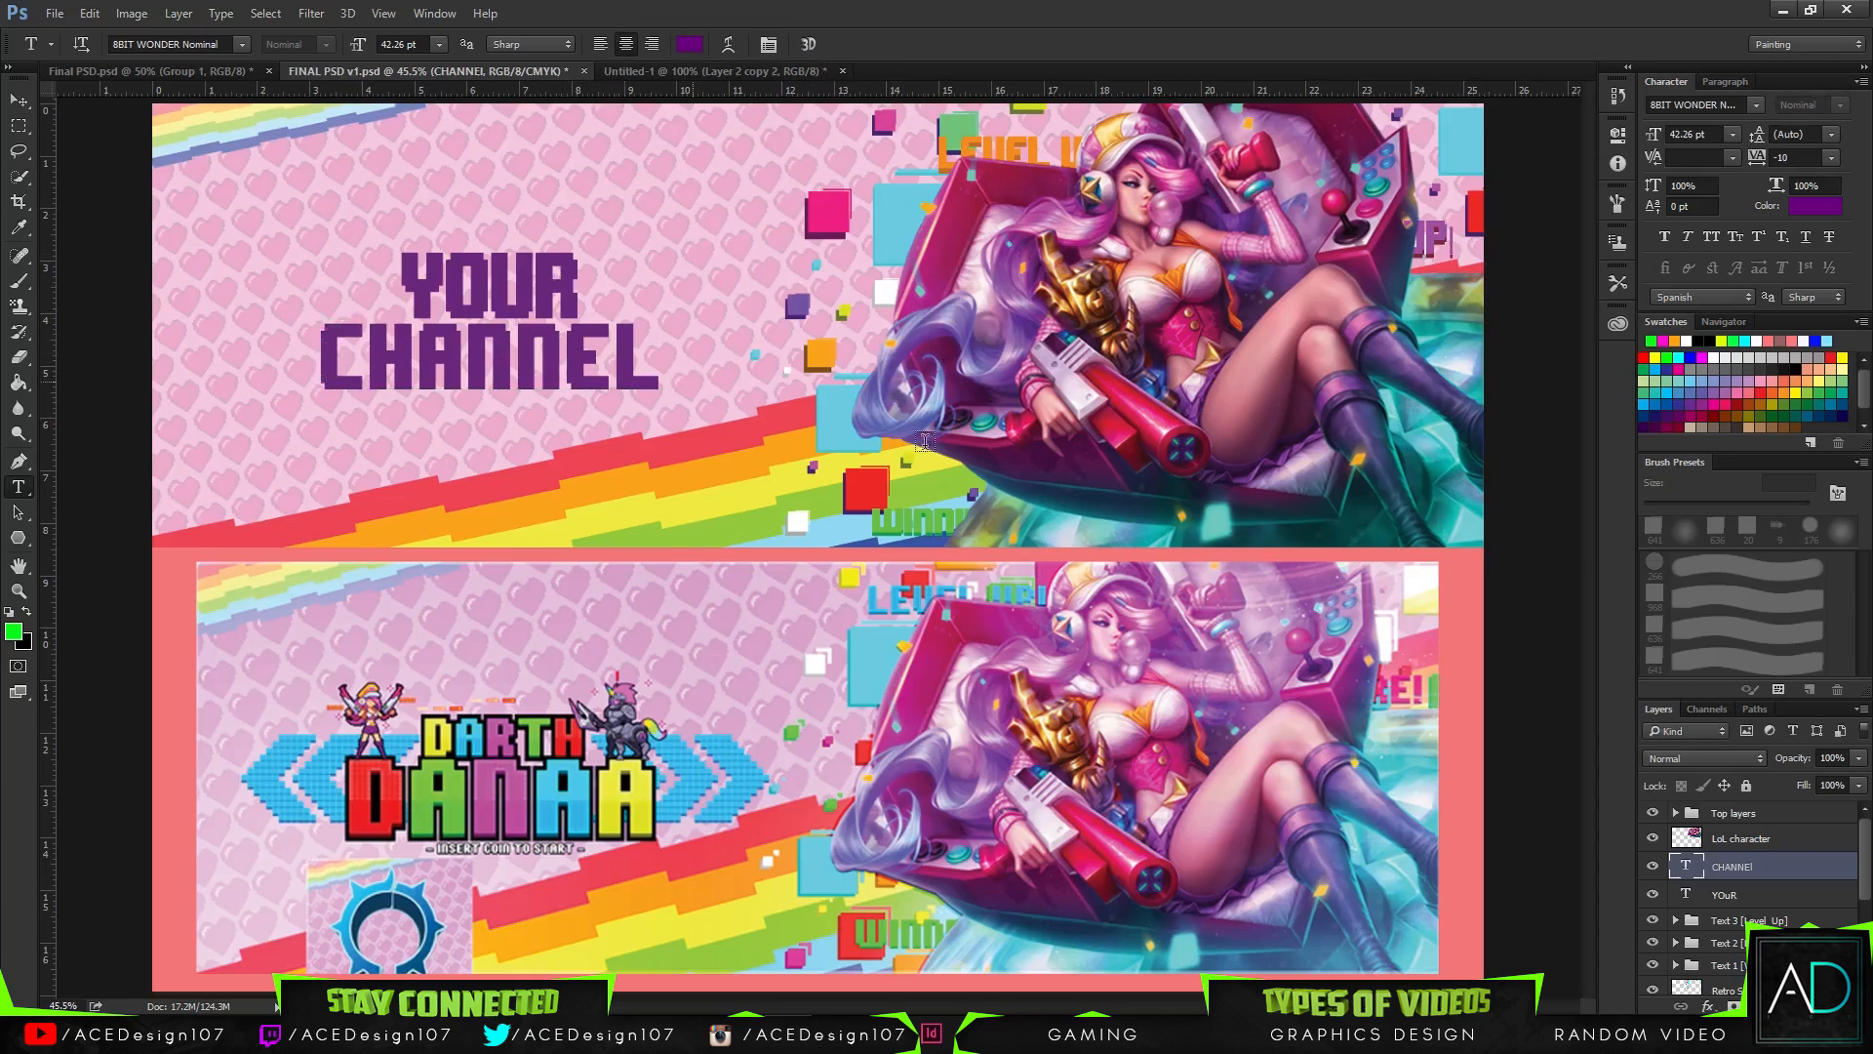
- Move the YOUR text slightly to the left above CHANNEL
{"action": "left_click", "coordinate": [1766, 901]}
{"action": "key", "text": "v"}
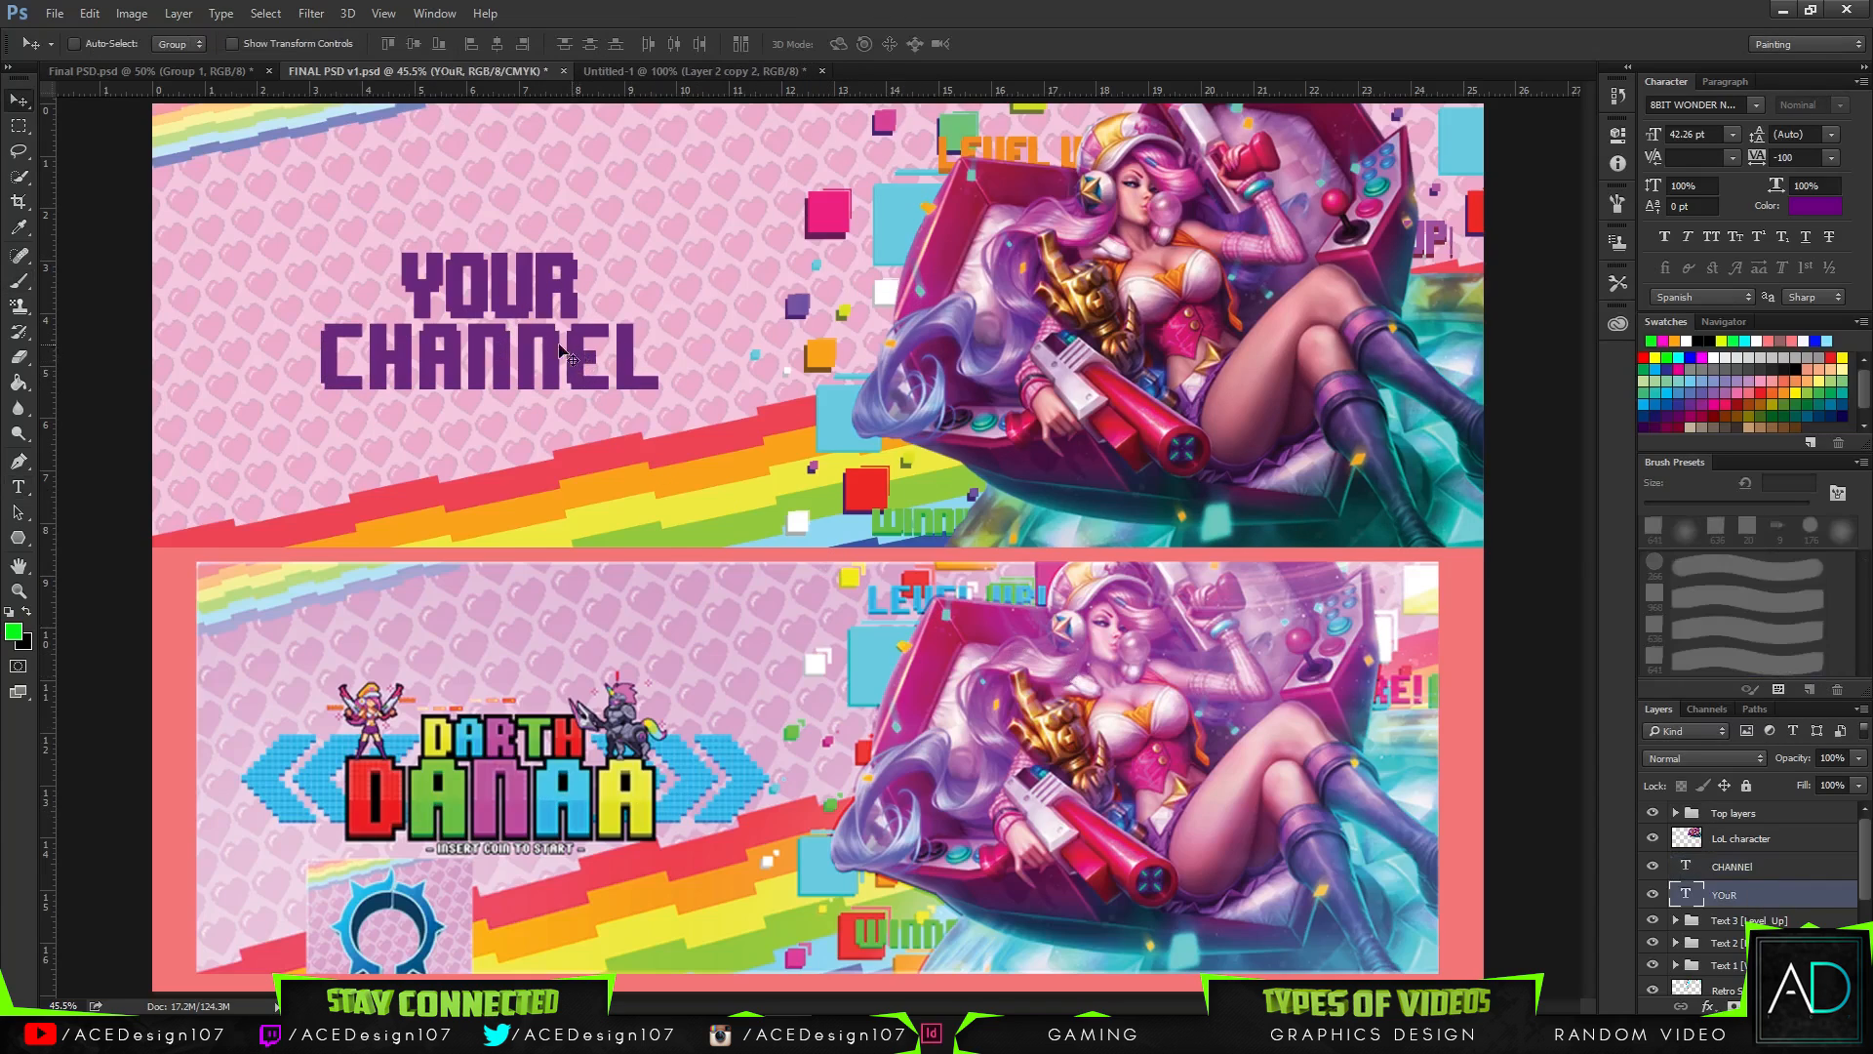
{"action": "left_click_drag", "start_coordinate": [558, 353], "coordinate": [538, 341]}
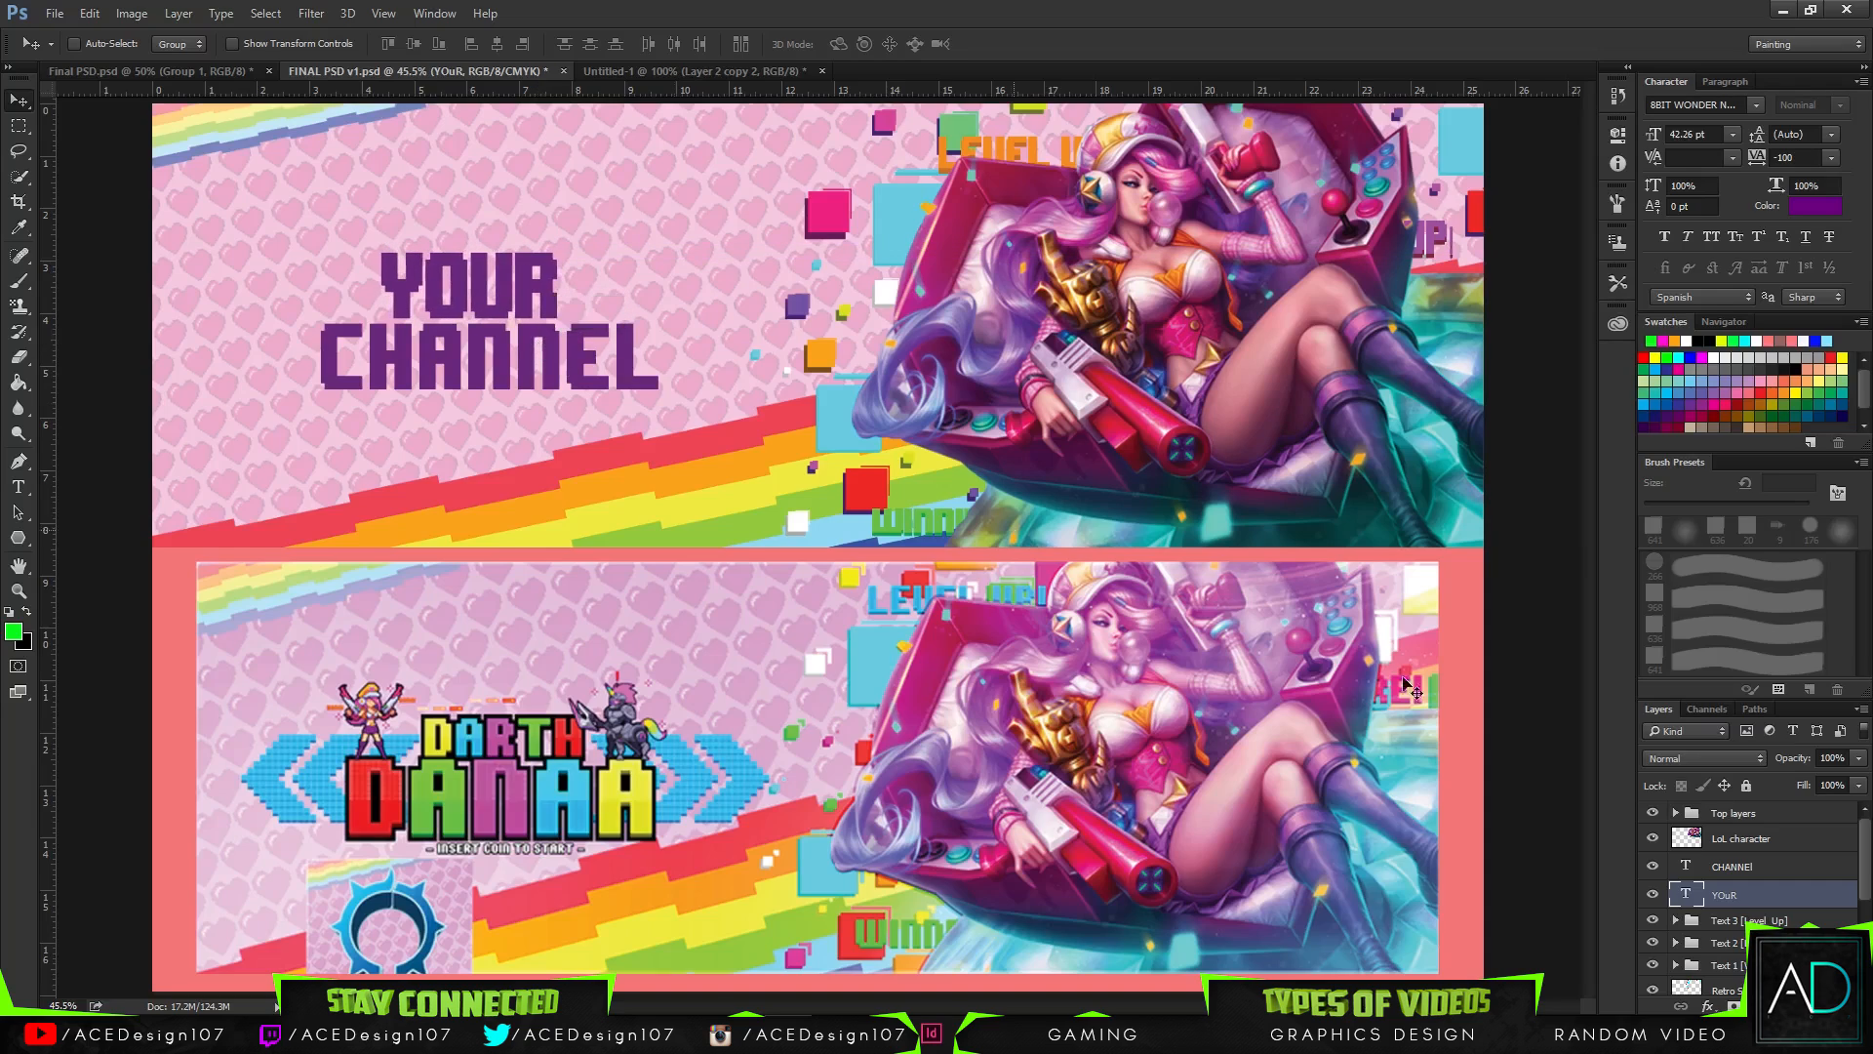
- Centre the YOUR and CHANNEL text layers horizontally and vertically on the whole canvas, then deselect
{"action": "left_click", "coordinate": [1741, 866], "text": "ctrl"}
{"action": "key", "text": "ctrl+a"}
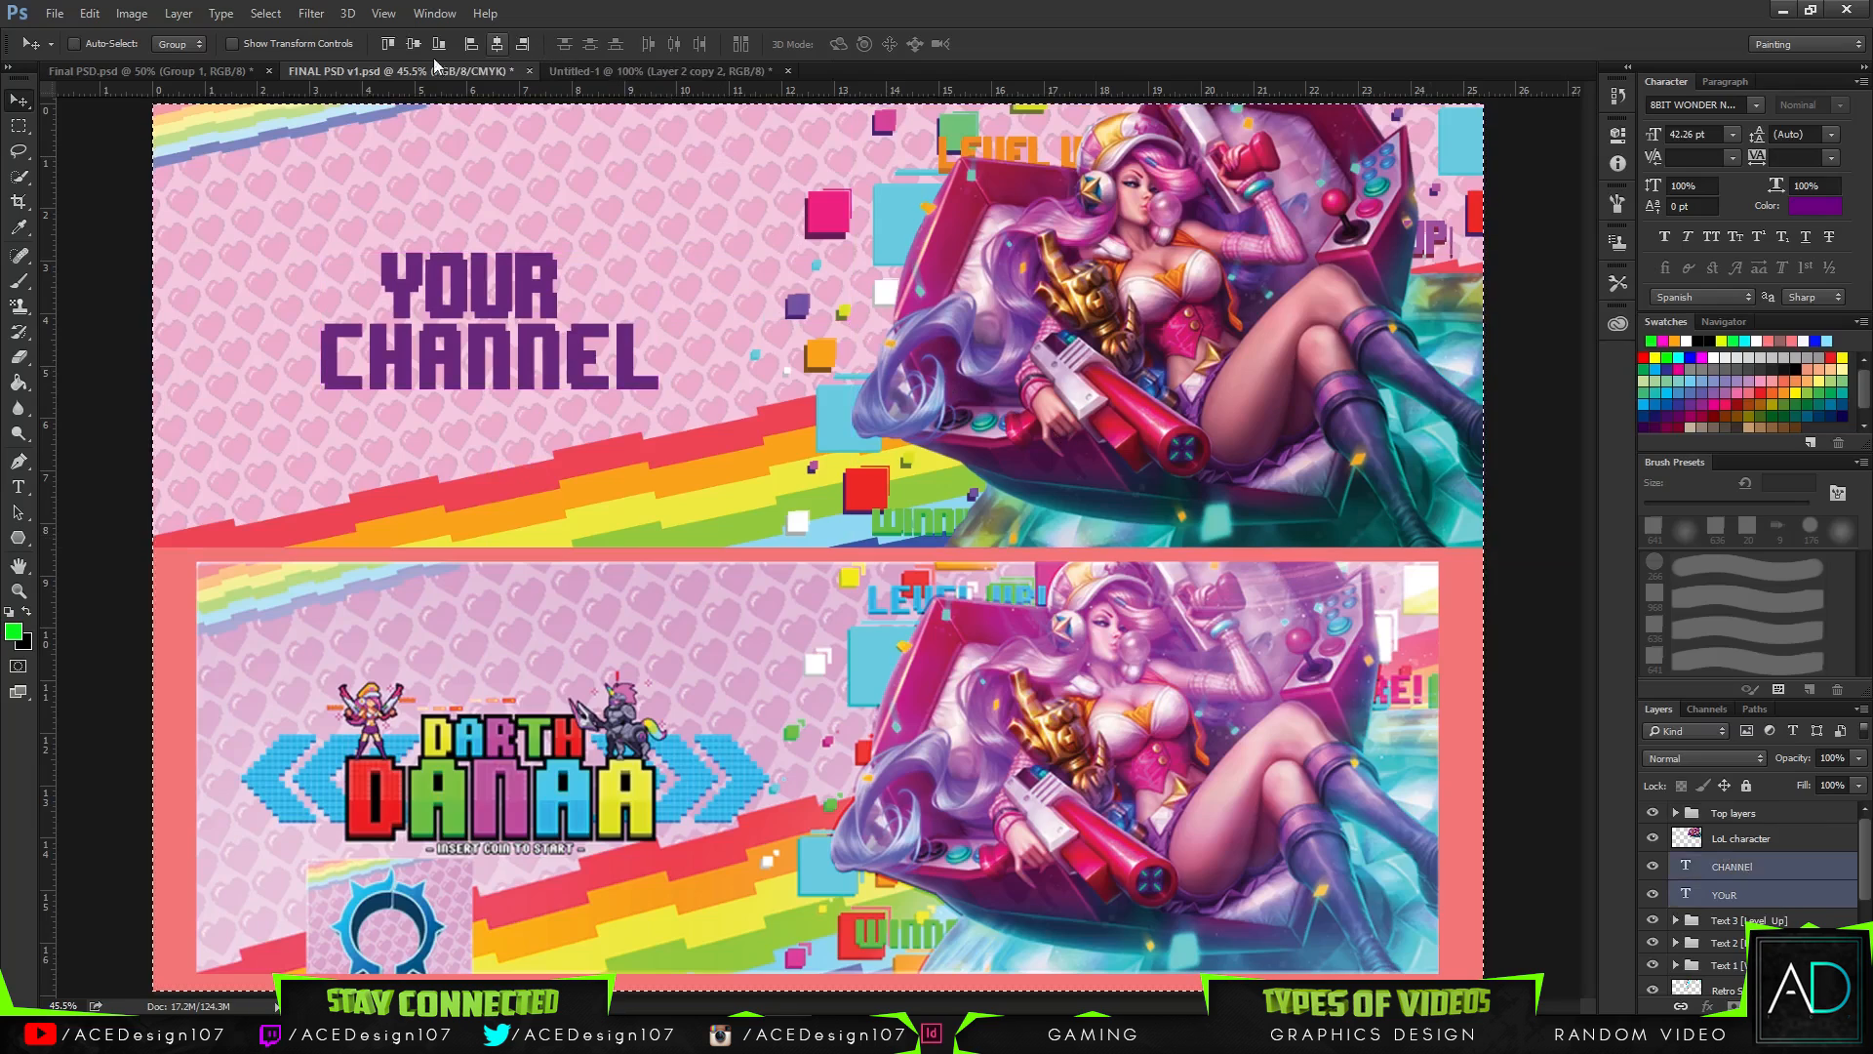
{"action": "left_click", "coordinate": [439, 43]}
{"action": "left_click", "coordinate": [497, 43]}
{"action": "key", "text": "ctrl+d"}
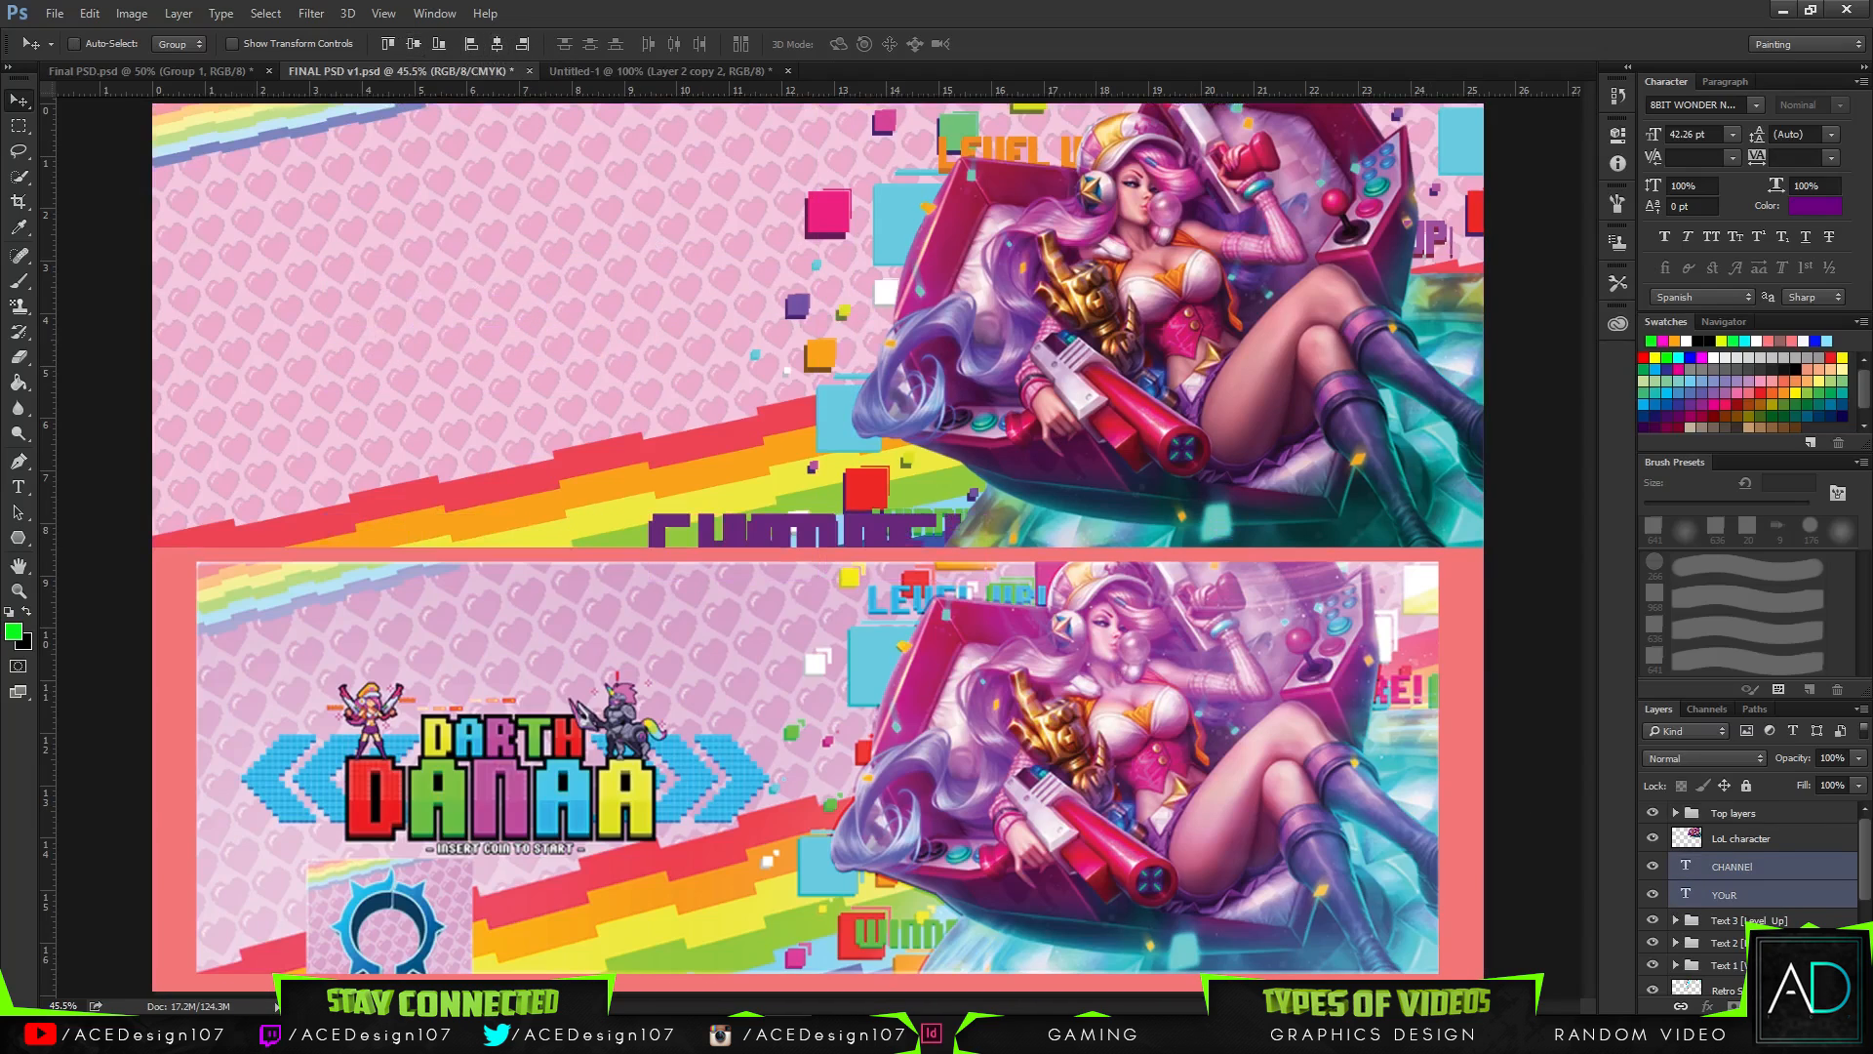
- Move only the YOUR text straight up until it sits above CHANNEL
{"action": "left_click", "coordinate": [1717, 869], "text": "ctrl"}
{"action": "key", "text": "shift+Up"}
{"action": "key", "text": "shift+Up"}
{"action": "key", "text": "shift+Up"}
{"action": "key", "text": "shift+Up"}
{"action": "key", "text": "shift+Up"}
{"action": "key", "text": "shift+Up"}
{"action": "key", "text": "shift+Up"}
{"action": "key", "text": "shift+Up"}
{"action": "key", "text": "shift+Up"}
{"action": "key", "text": "shift+Up"}
{"action": "key", "text": "shift+Up"}
{"action": "key", "text": "shift+Up"}
{"action": "key", "text": "shift+Up"}
{"action": "key", "text": "shift+Up"}
{"action": "key", "text": "shift+Up"}
{"action": "key", "text": "shift+Up"}
{"action": "key", "text": "shift+Up"}
{"action": "key", "text": "shift+Up"}
{"action": "key", "text": "shift+Up"}
{"action": "key", "text": "shift+Up"}
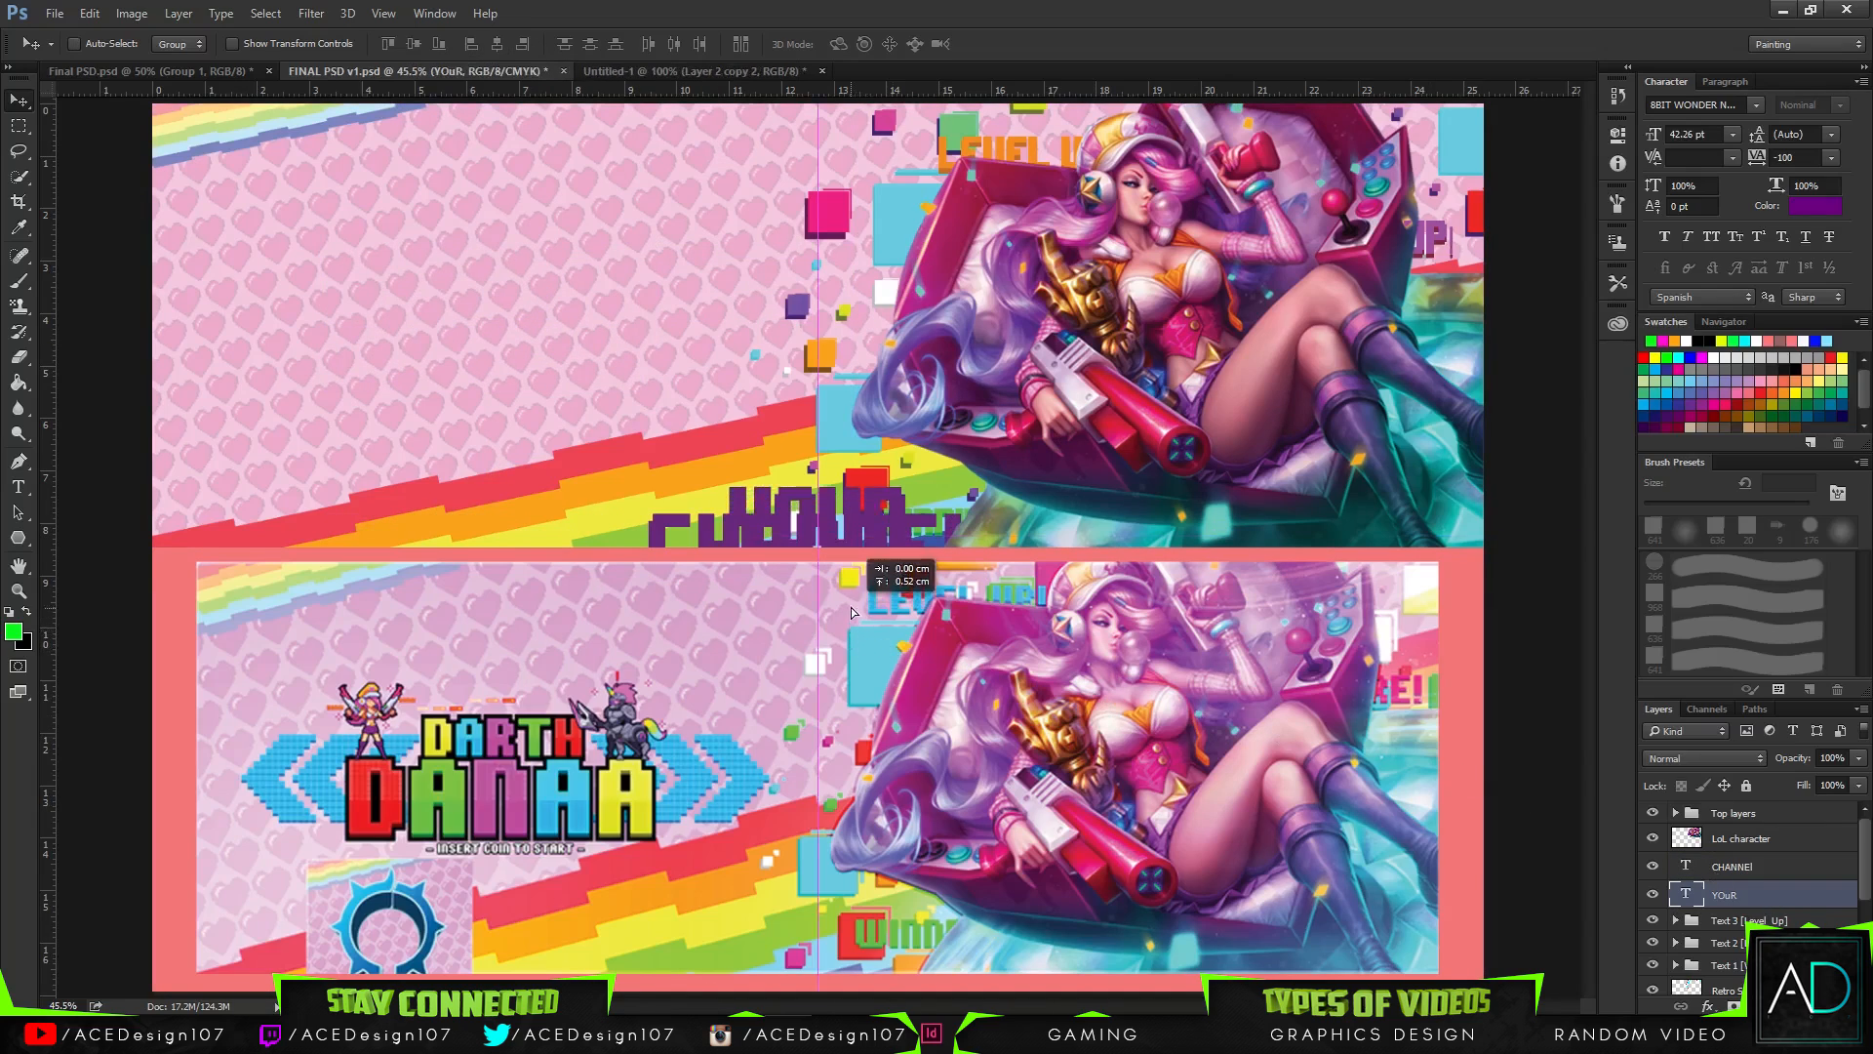
- Move the YOUR and CHANNEL texts together onto the empty heart-pattern area left of the character in the upper banner
{"action": "left_click", "coordinate": [1778, 864], "text": "ctrl"}
{"action": "left_click_drag", "start_coordinate": [878, 535], "coordinate": [560, 342]}
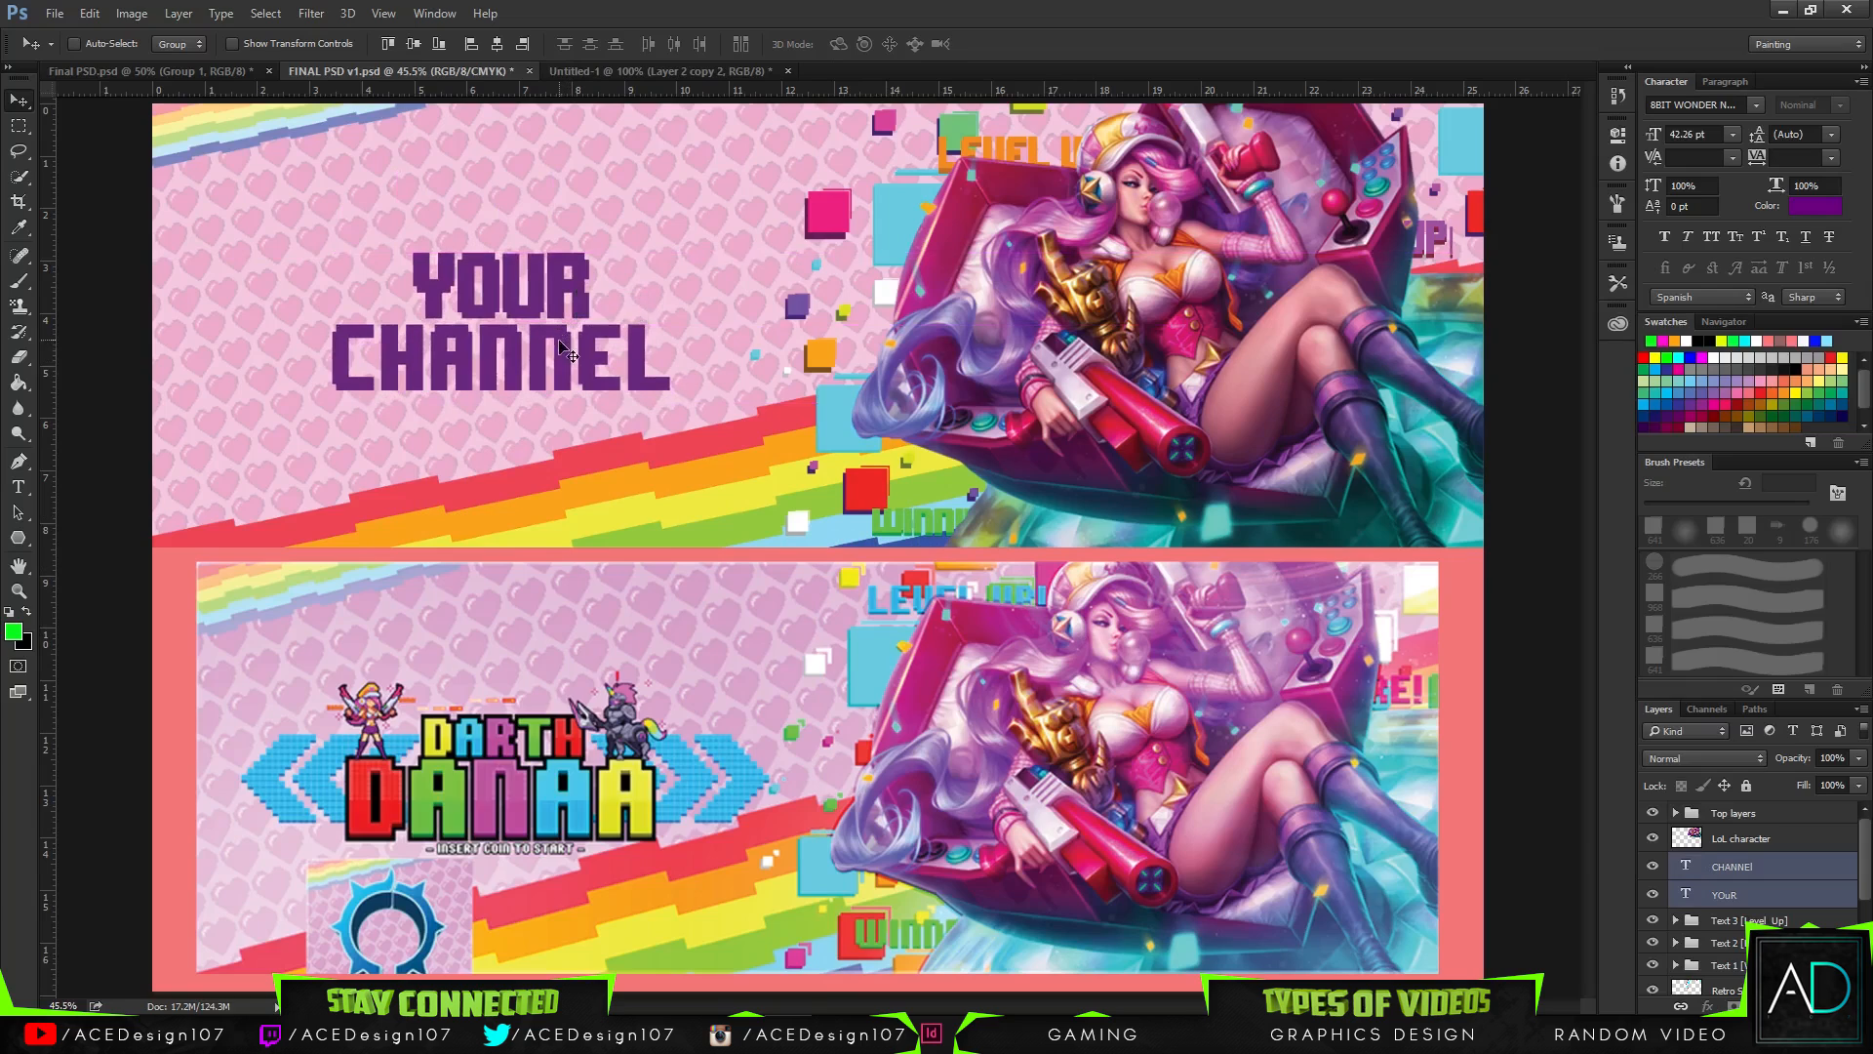
{"action": "key", "text": "shift+Down"}
- Colour the letter C of CHANNEL red, ff0000
{"action": "key", "text": "t"}
{"action": "left_click_drag", "start_coordinate": [370, 355], "coordinate": [333, 357]}
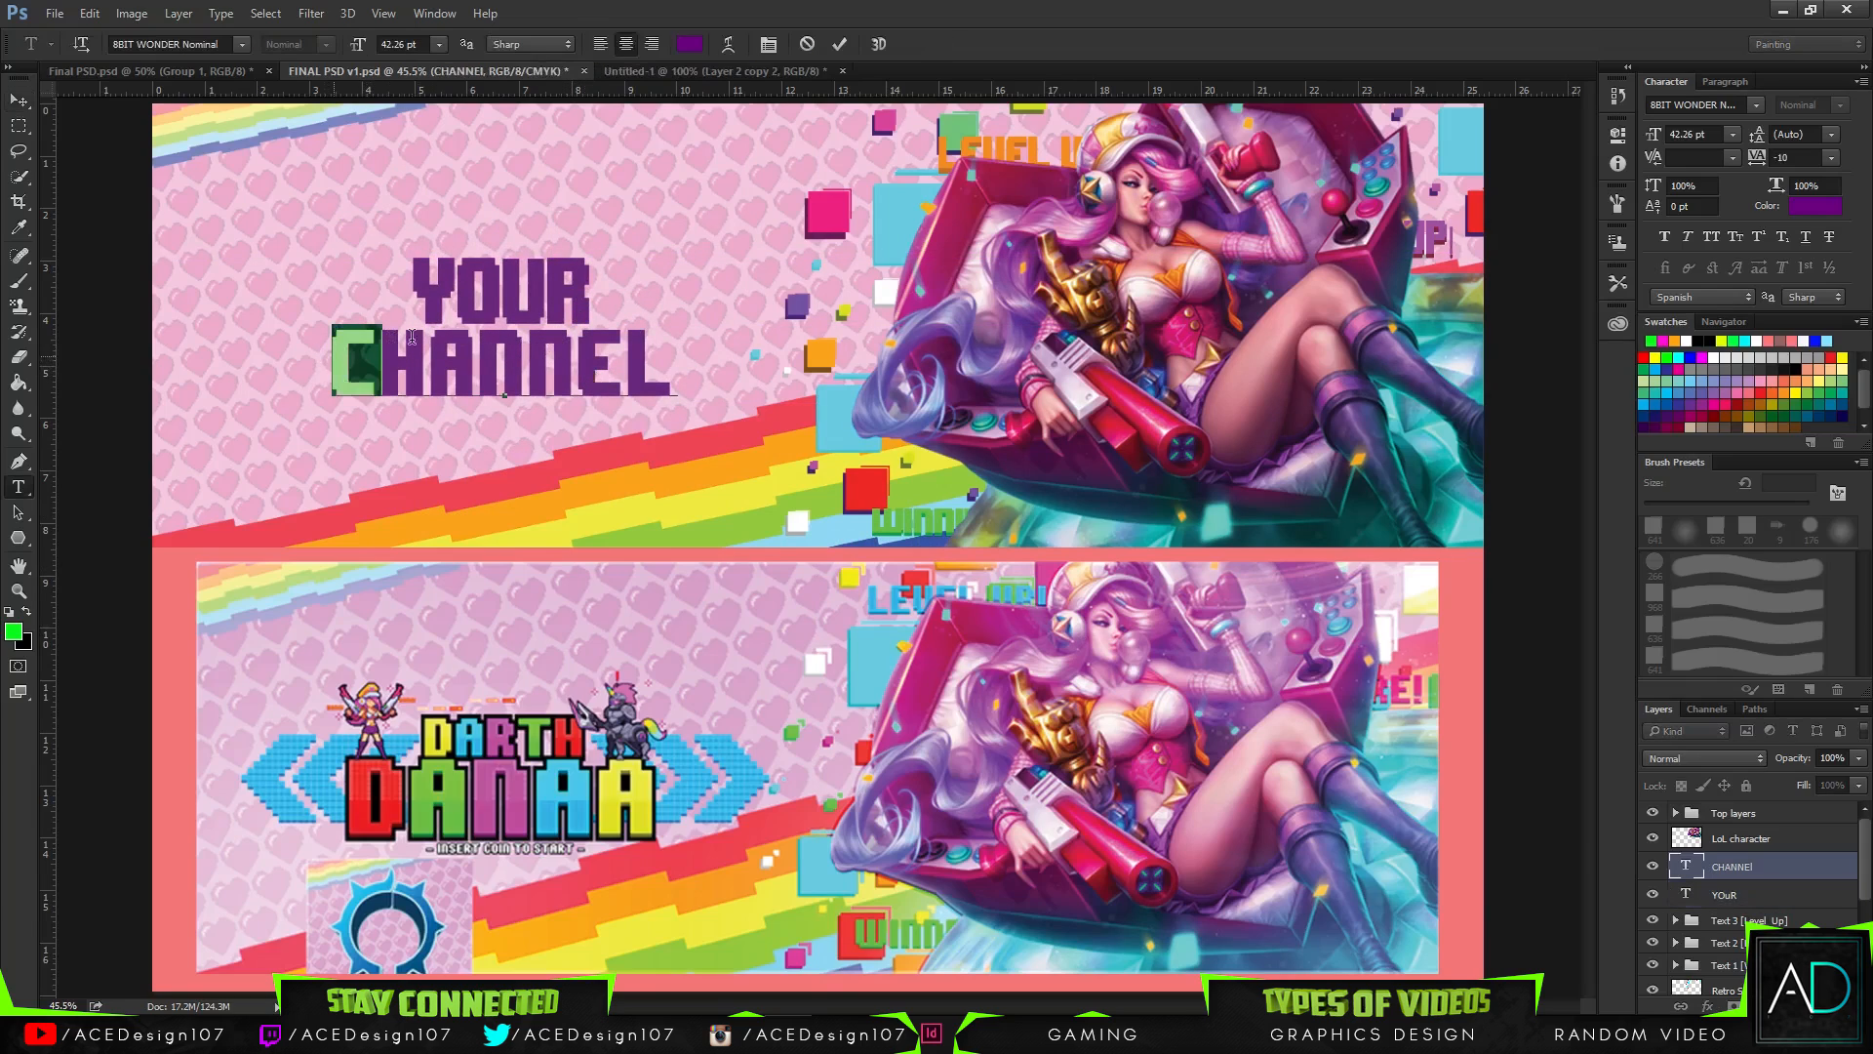
{"action": "left_click", "coordinate": [693, 43]}
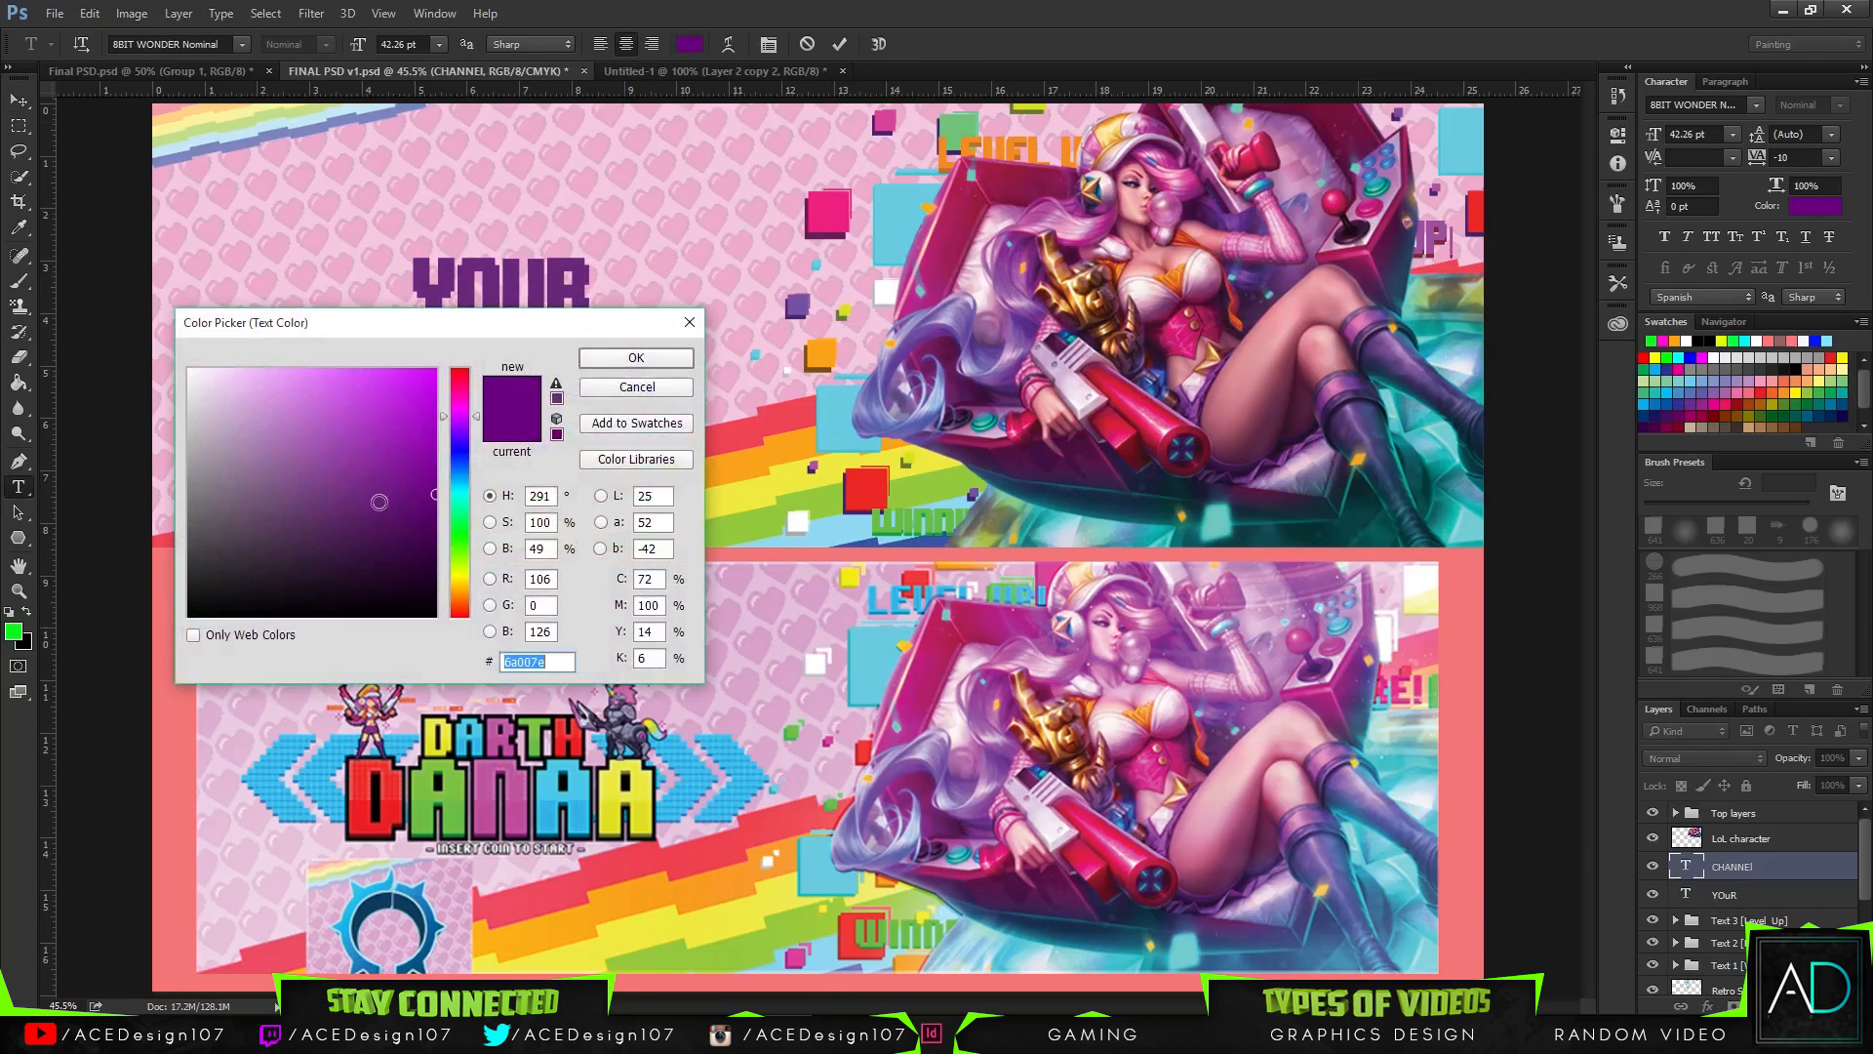
{"action": "left_click", "coordinate": [464, 371]}
{"action": "left_click_drag", "start_coordinate": [482, 331], "coordinate": [1060, 337]}
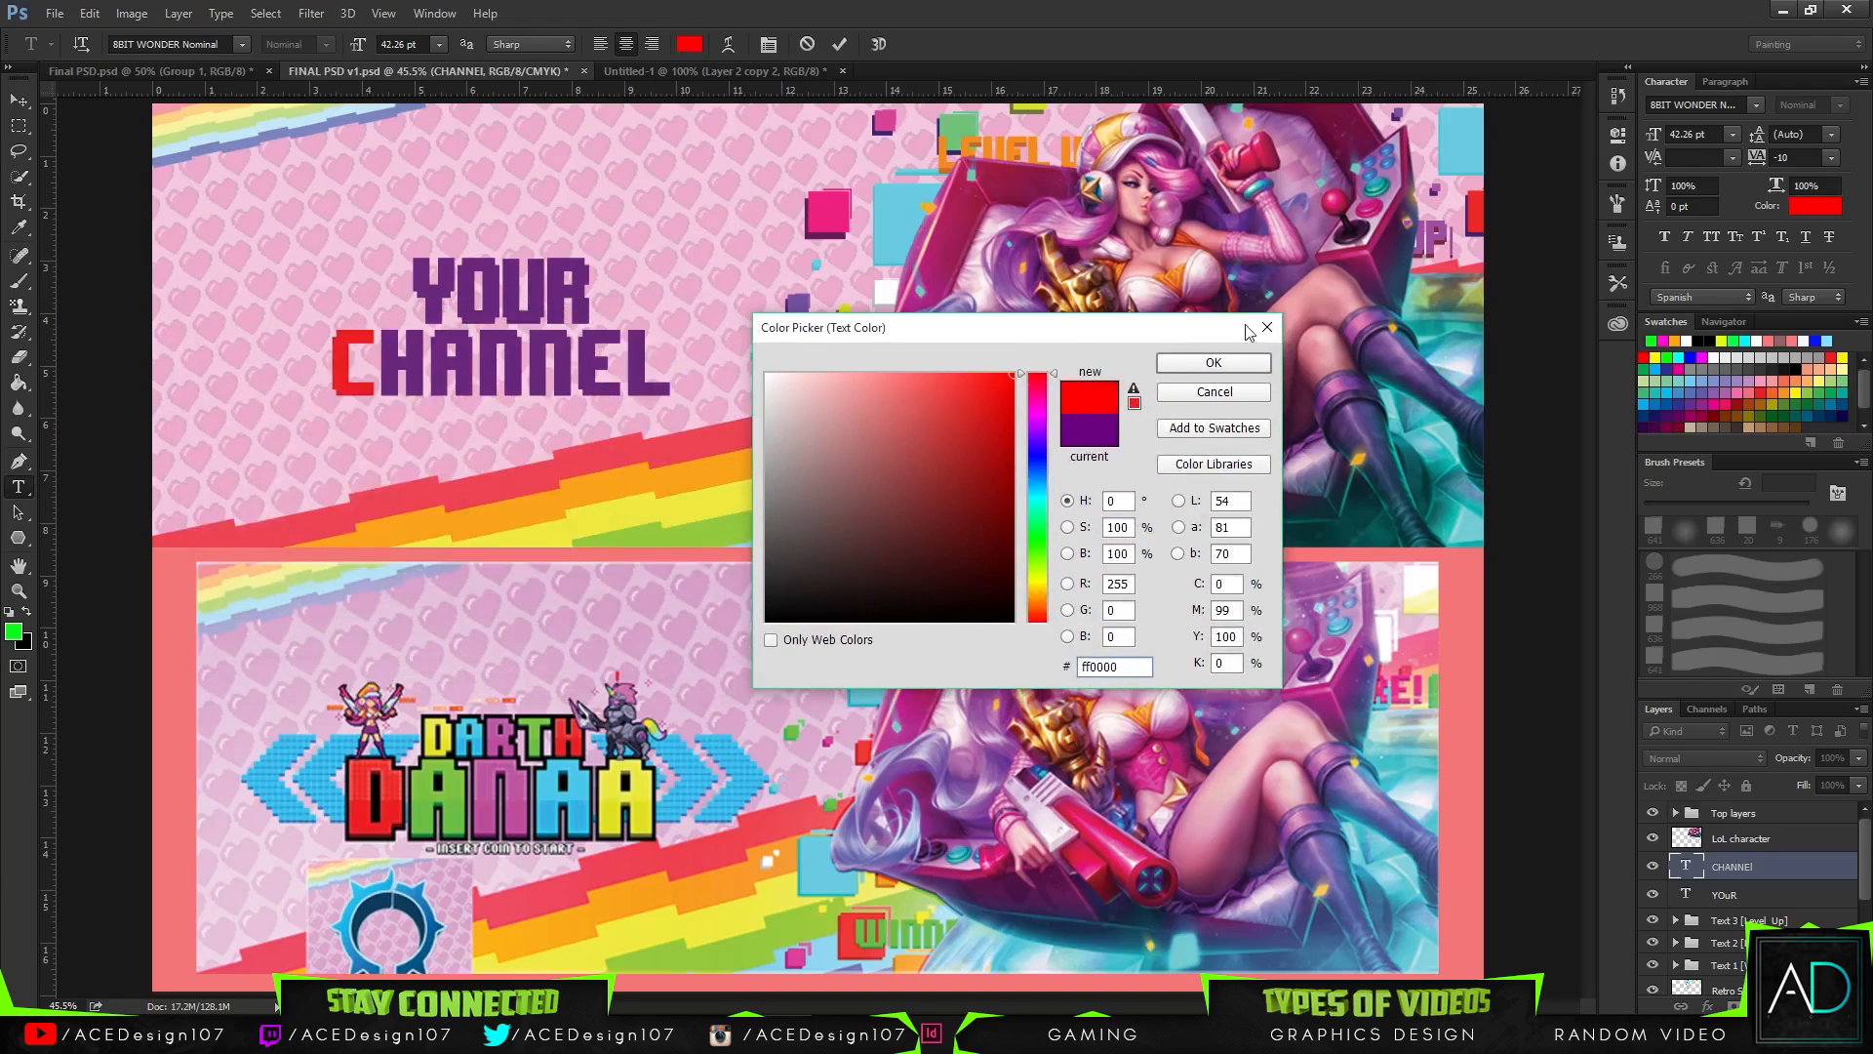
{"action": "left_click", "coordinate": [1213, 363]}
- Colour the letter H of CHANNEL green
{"action": "key", "text": "Right"}
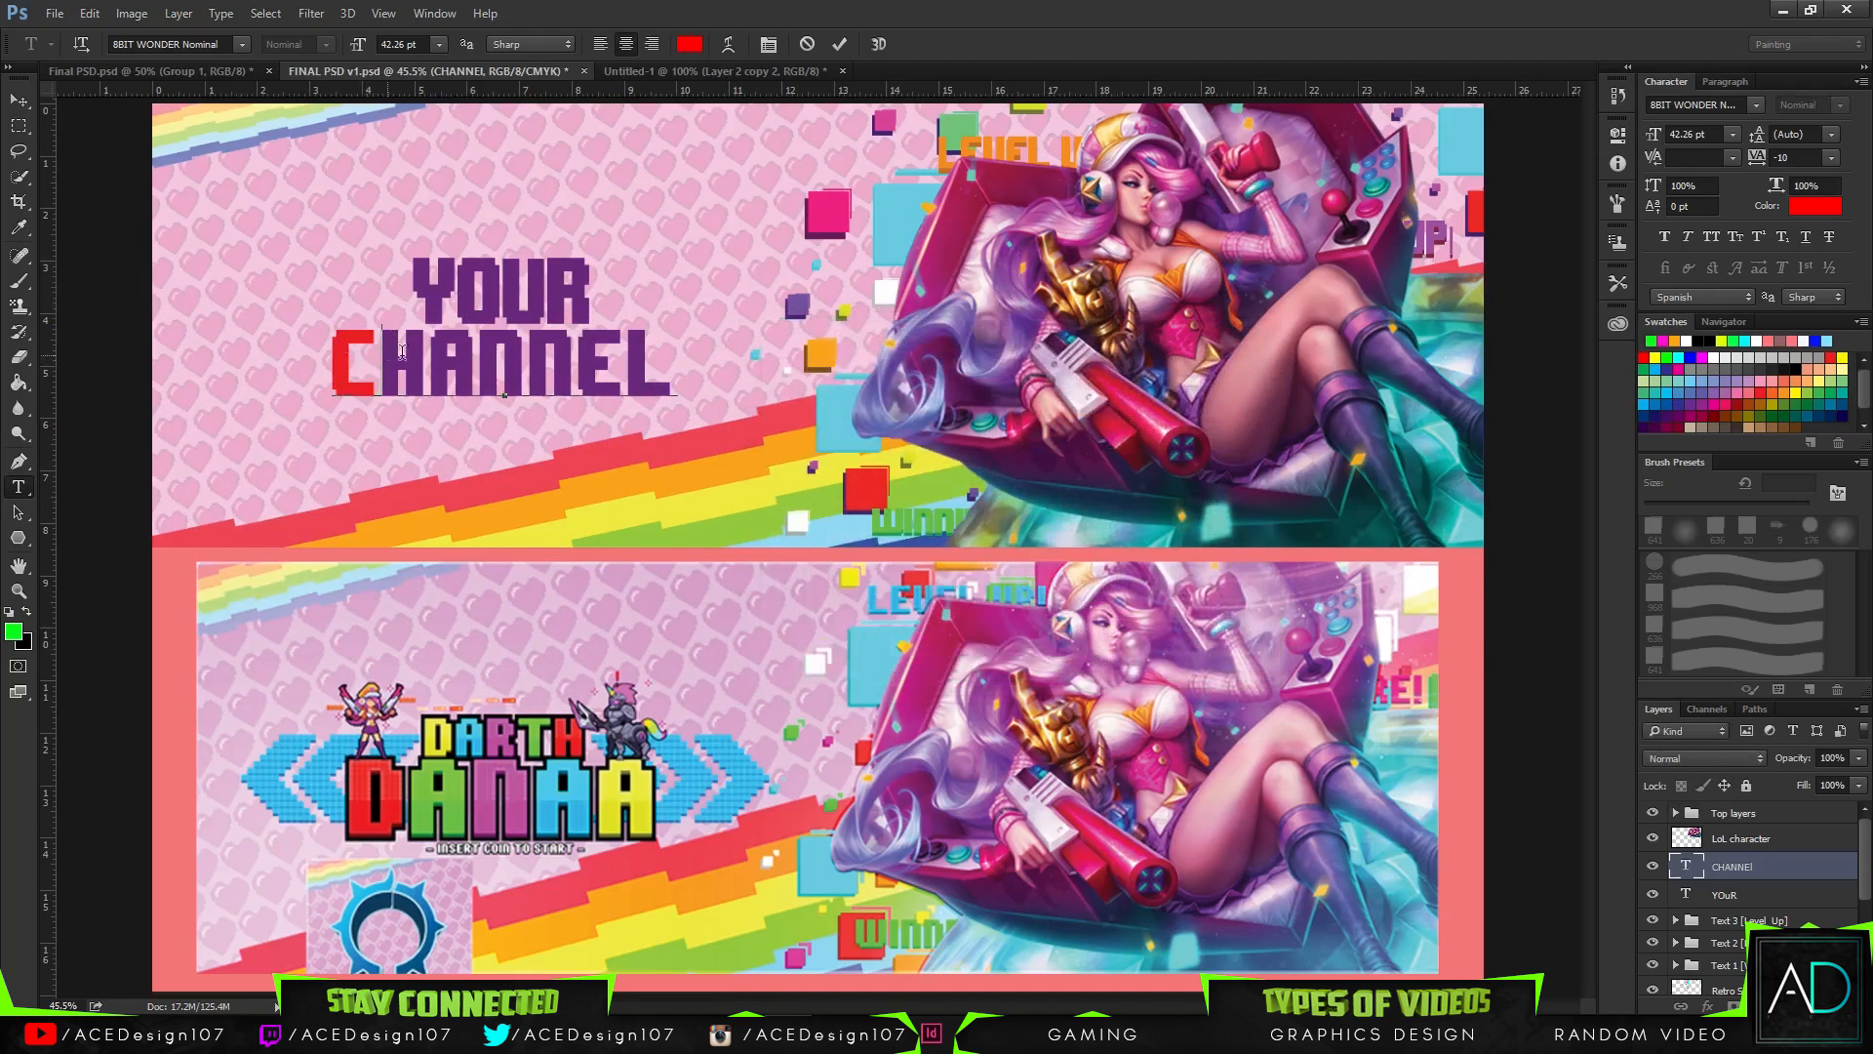
{"action": "key", "text": "shift+Right"}
{"action": "left_click", "coordinate": [691, 44]}
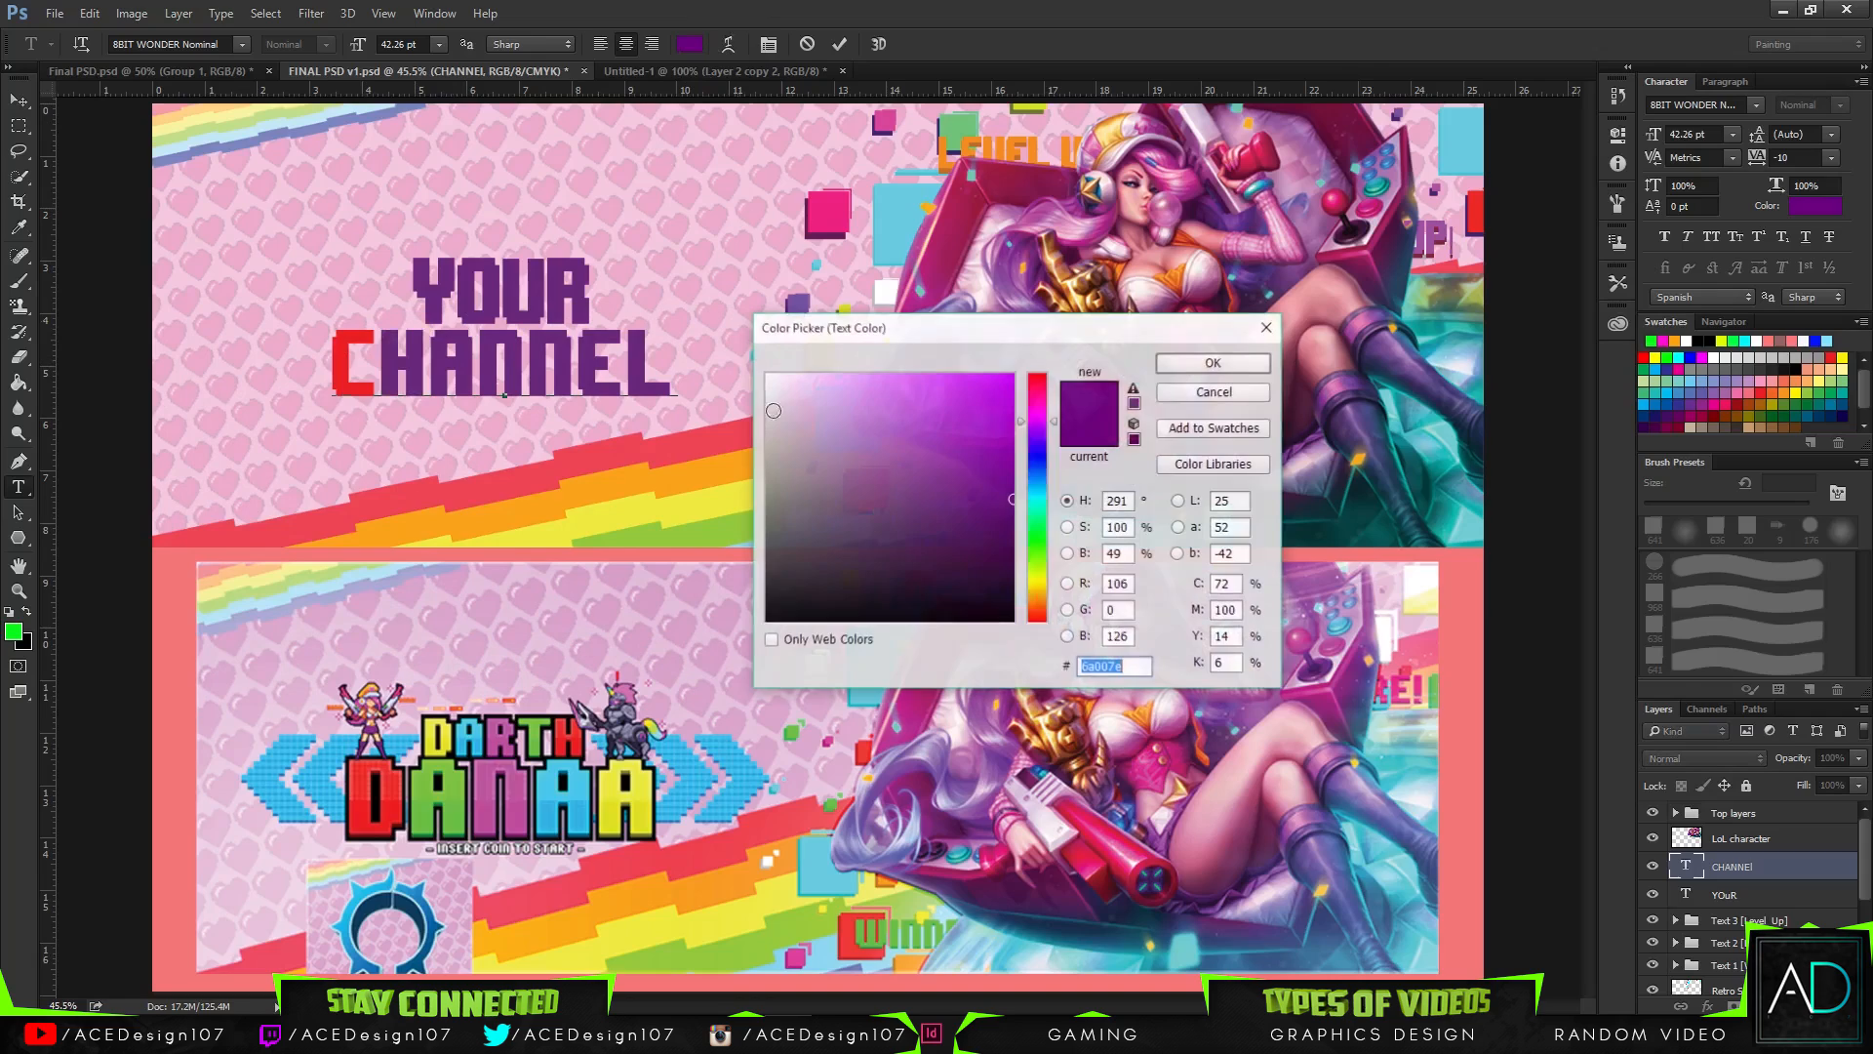
{"action": "left_click", "coordinate": [464, 802]}
{"action": "left_click", "coordinate": [1196, 369]}
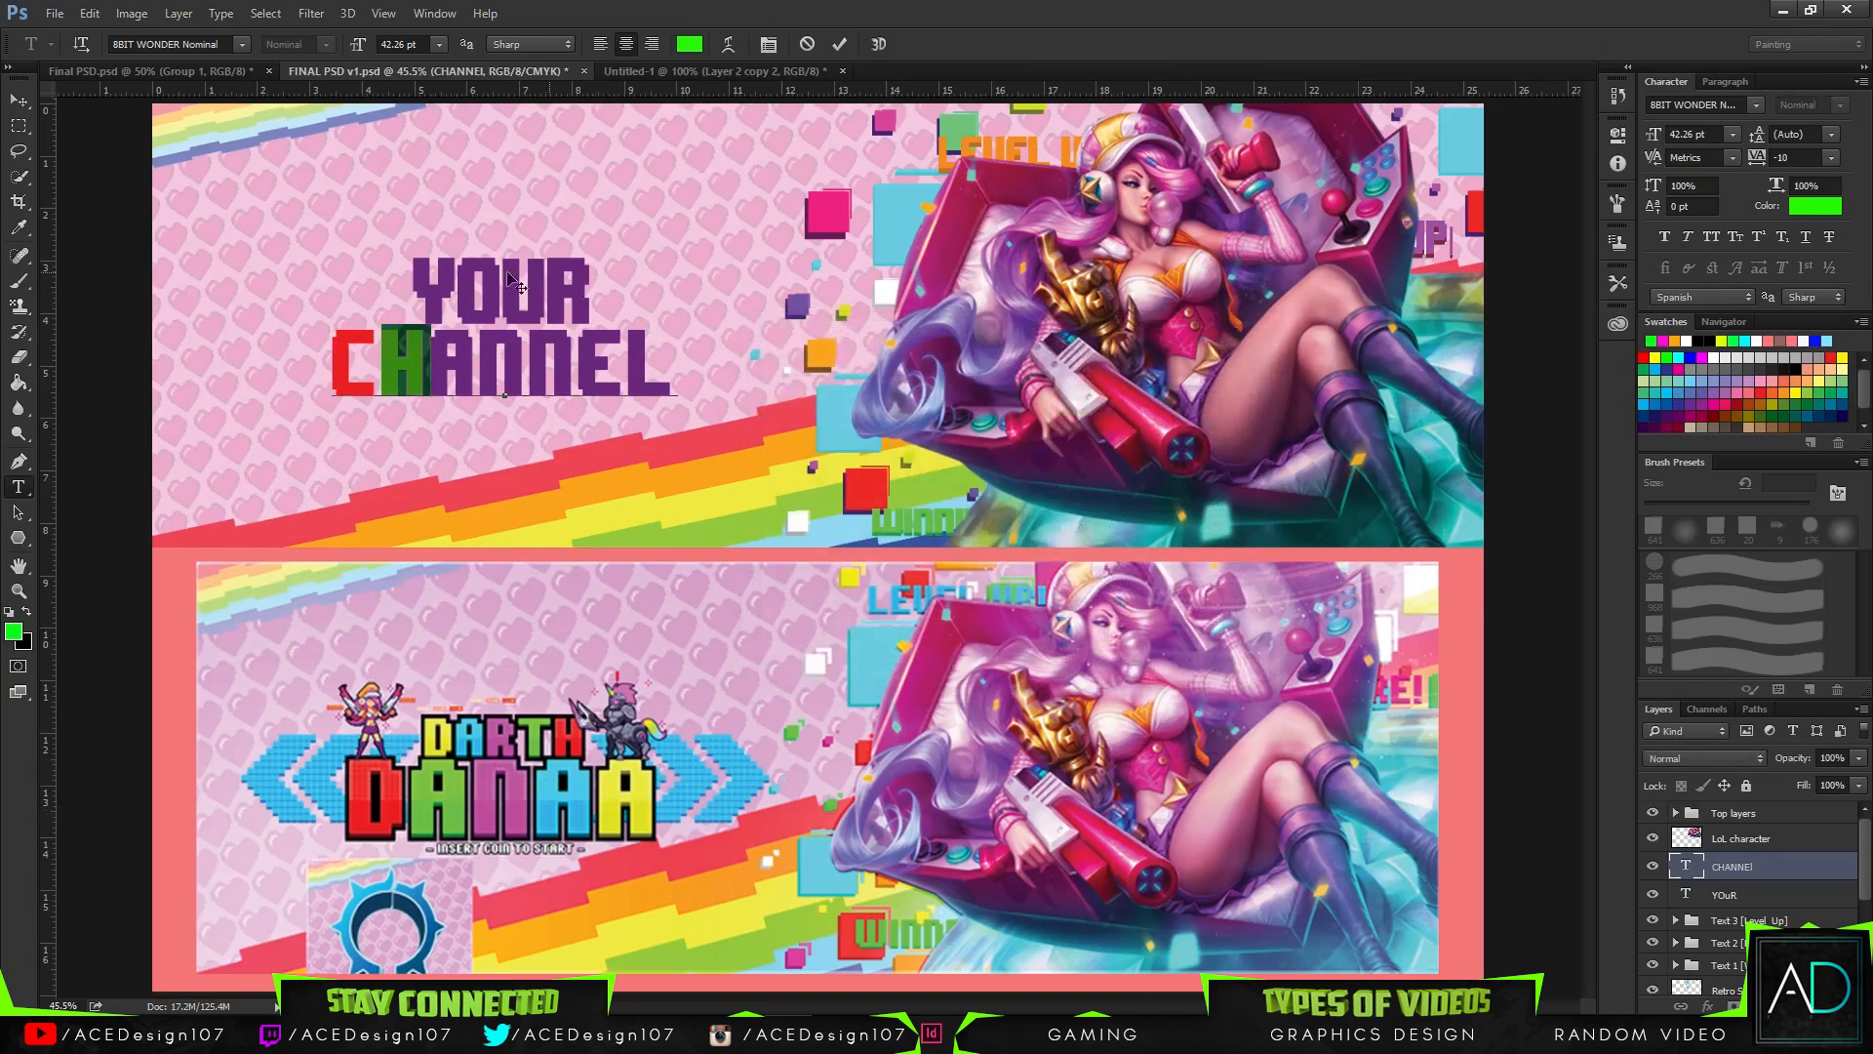
- Select the letter A of CHANNEL and open its text colour for editing
{"action": "key", "text": "Right"}
{"action": "key", "text": "shift+Right"}
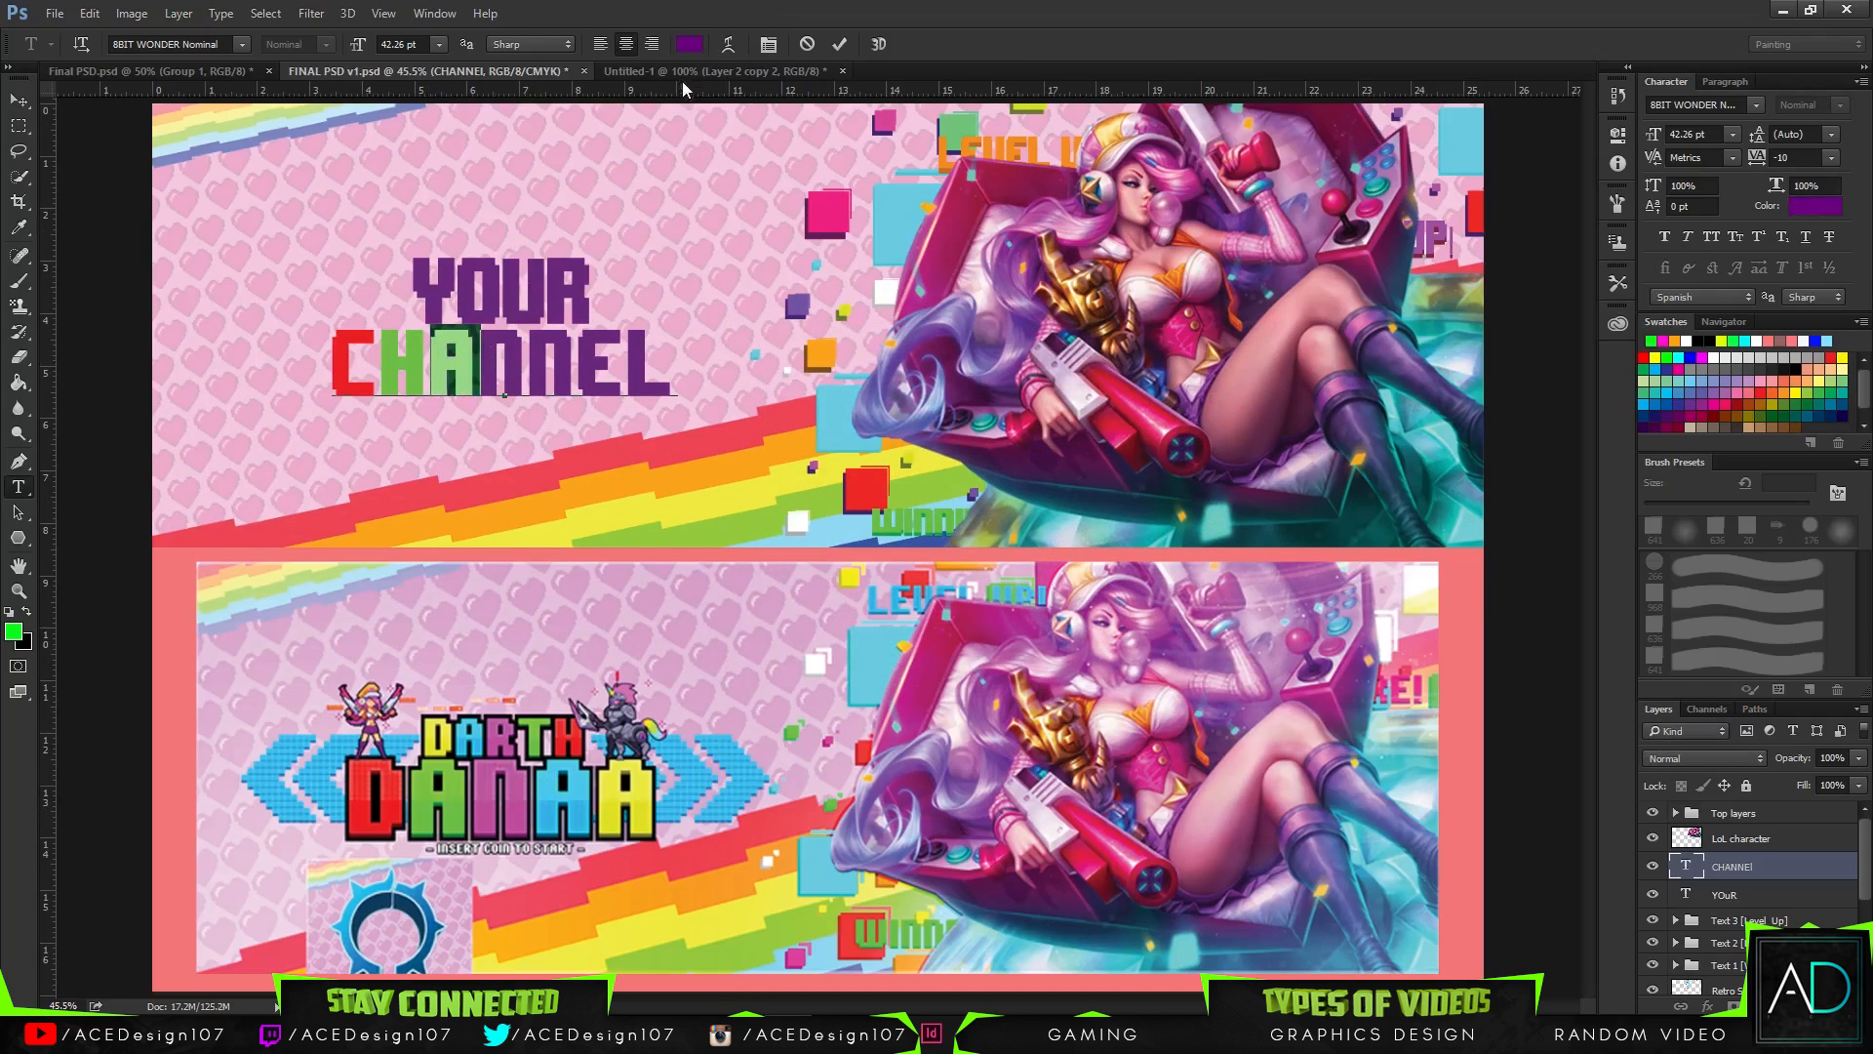
{"action": "left_click", "coordinate": [689, 44]}
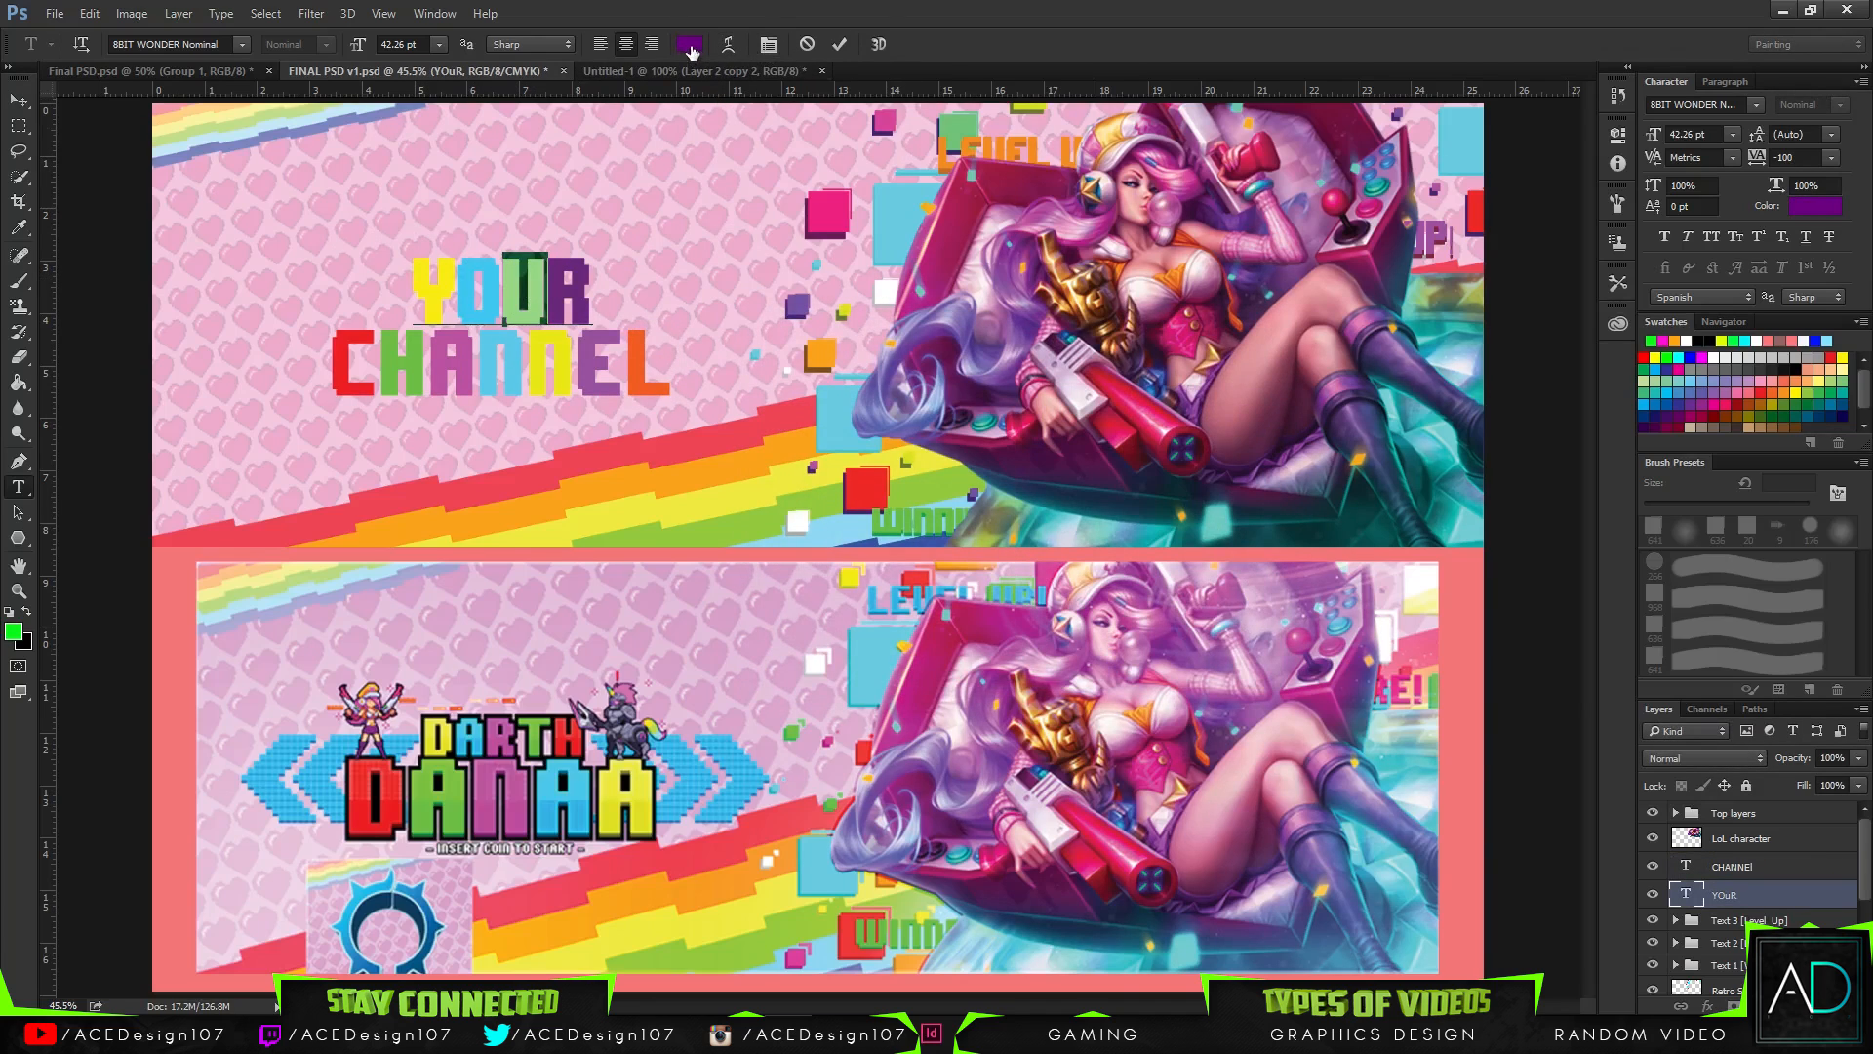
- Colour the letter R of YOUR red and commit the text edit
{"action": "left_click", "coordinate": [689, 45]}
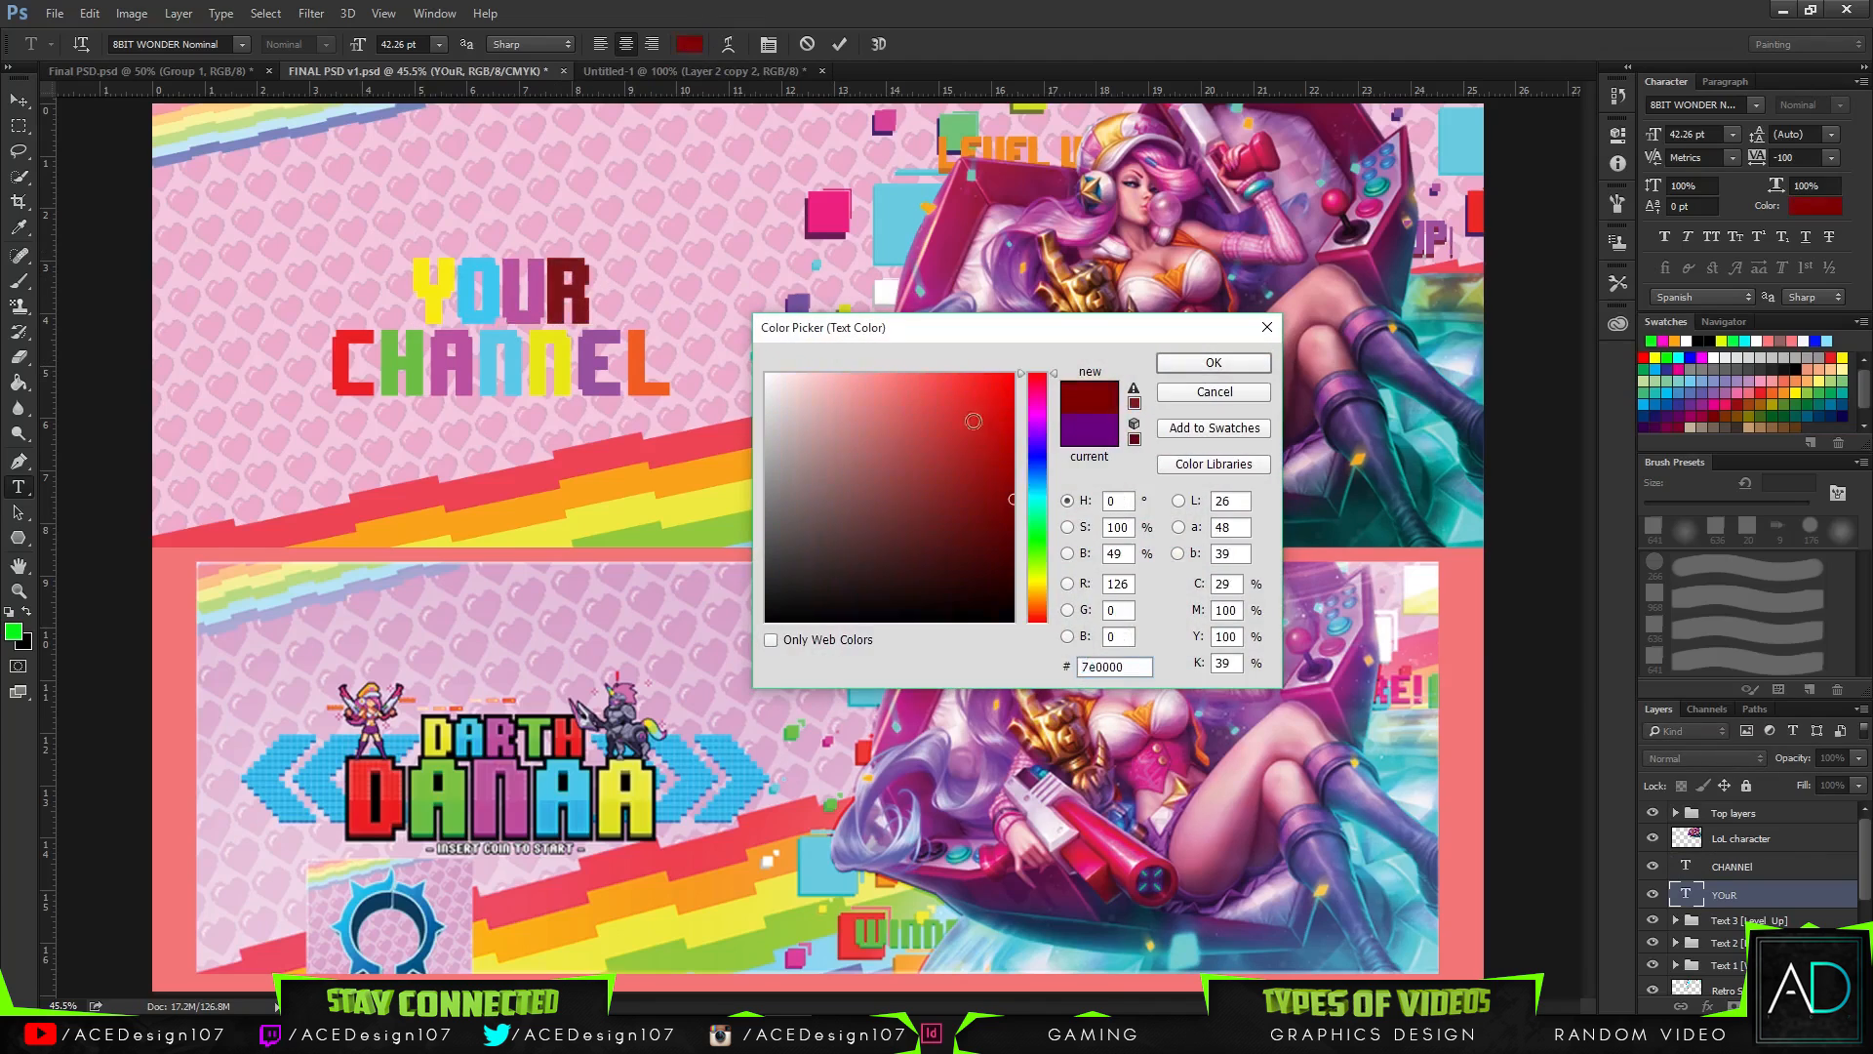
{"action": "key", "text": "Return"}
{"action": "left_click", "coordinate": [839, 45]}
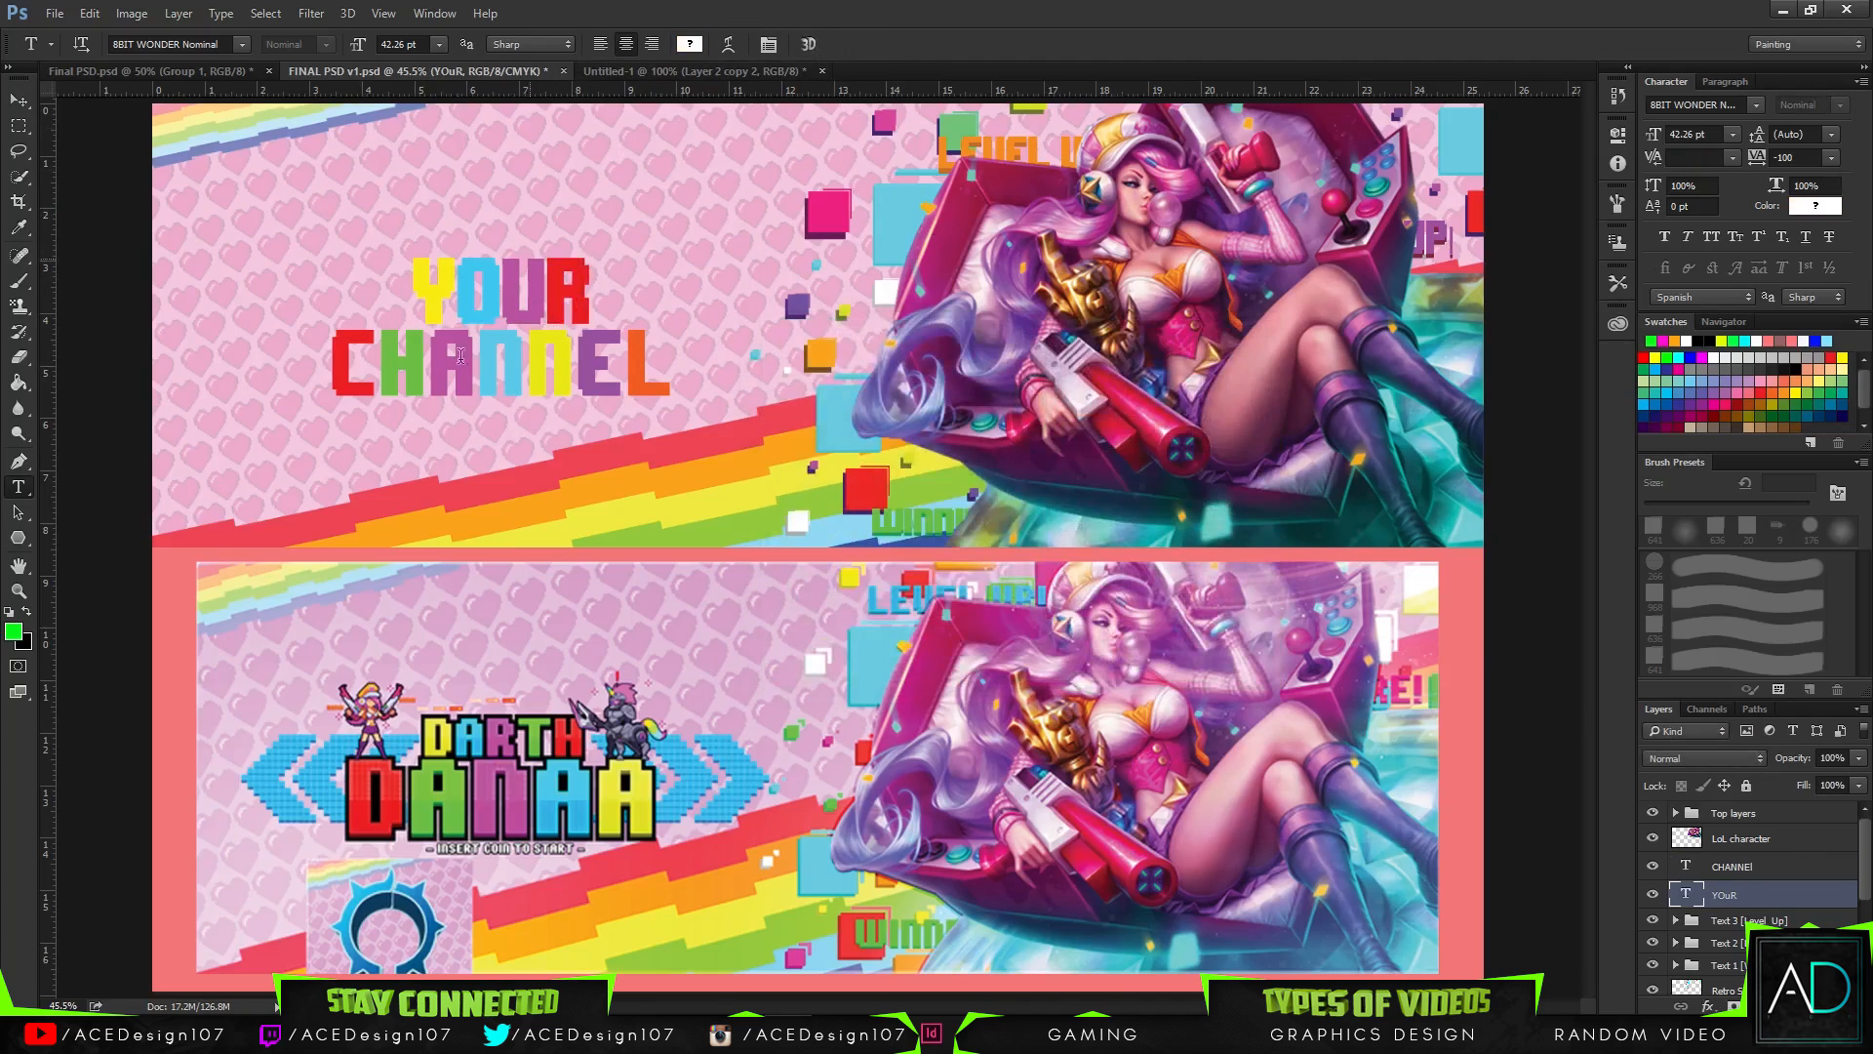
- Examine the DARTH DANAA logo in the lower reference banner up close, including its outlines and pixel-grid lettering, and return to the full view
{"action": "left_click", "coordinate": [16, 101]}
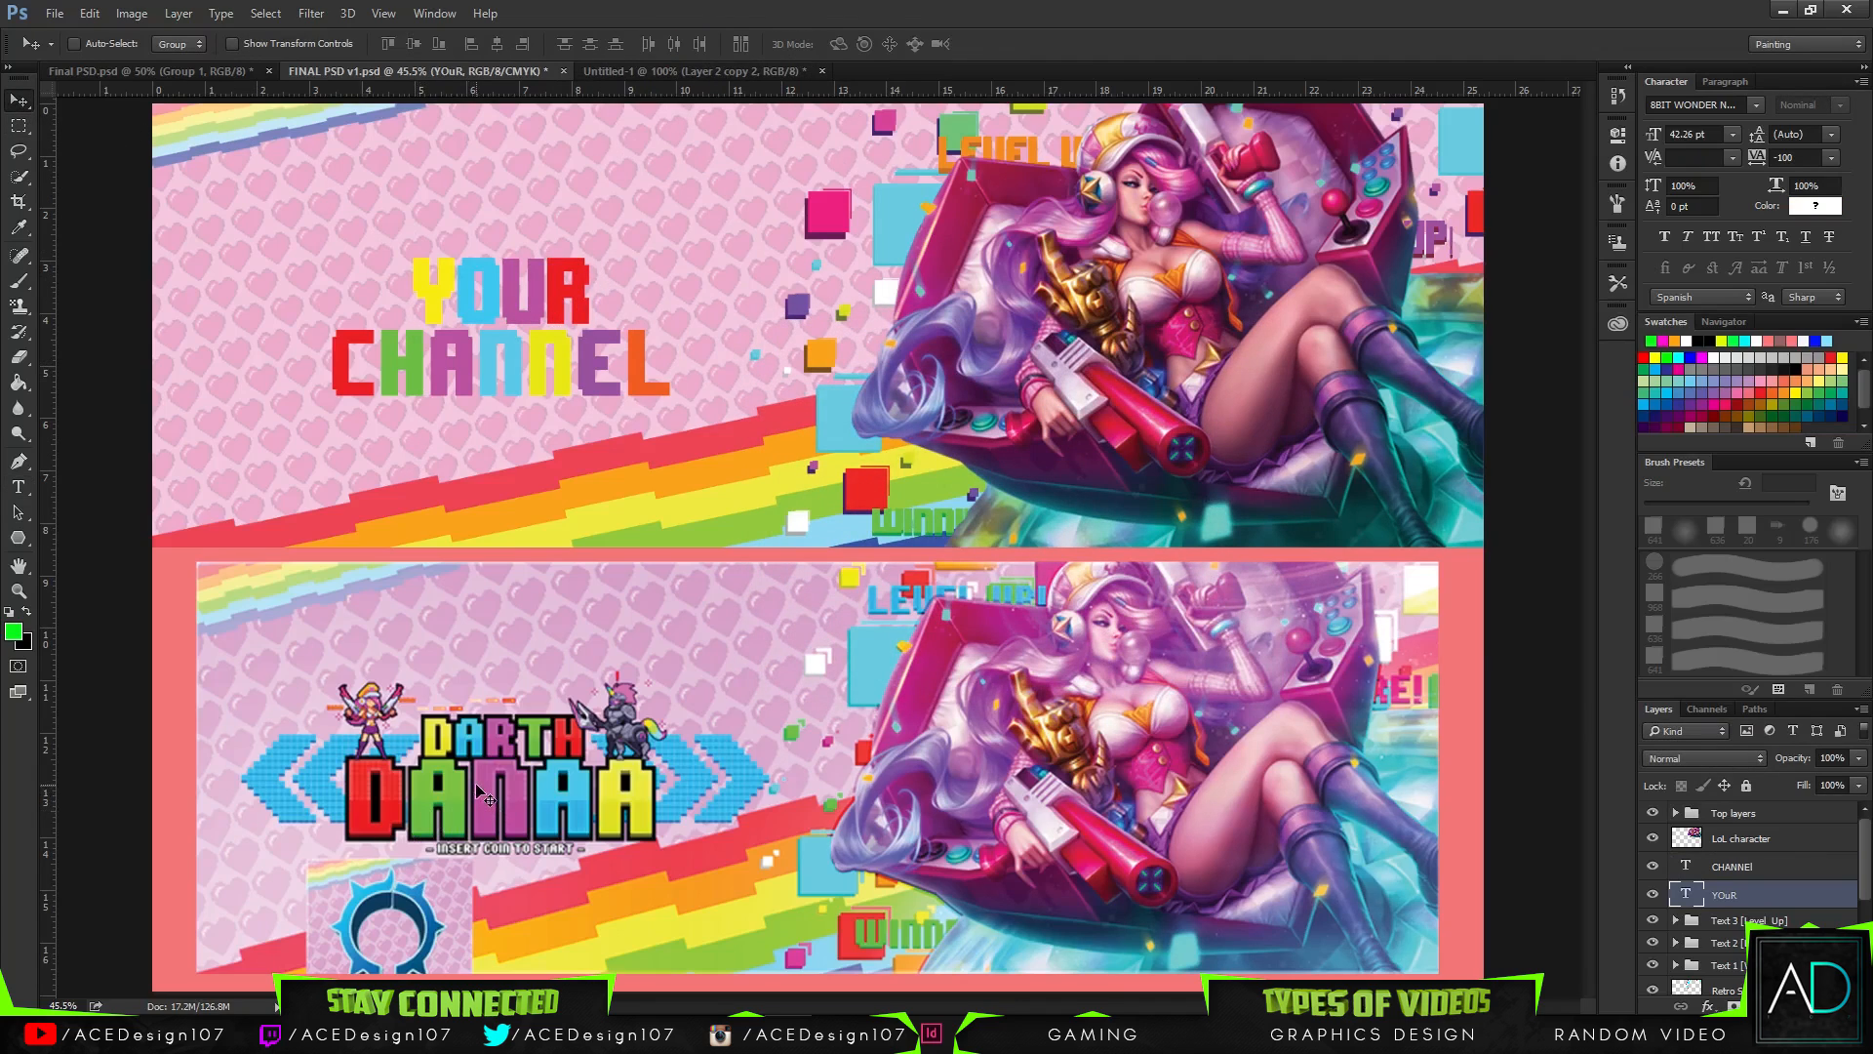
{"action": "key", "text": "ctrl+plus"}
{"action": "key", "text": "ctrl+plus"}
{"action": "key", "text": "ctrl+plus"}
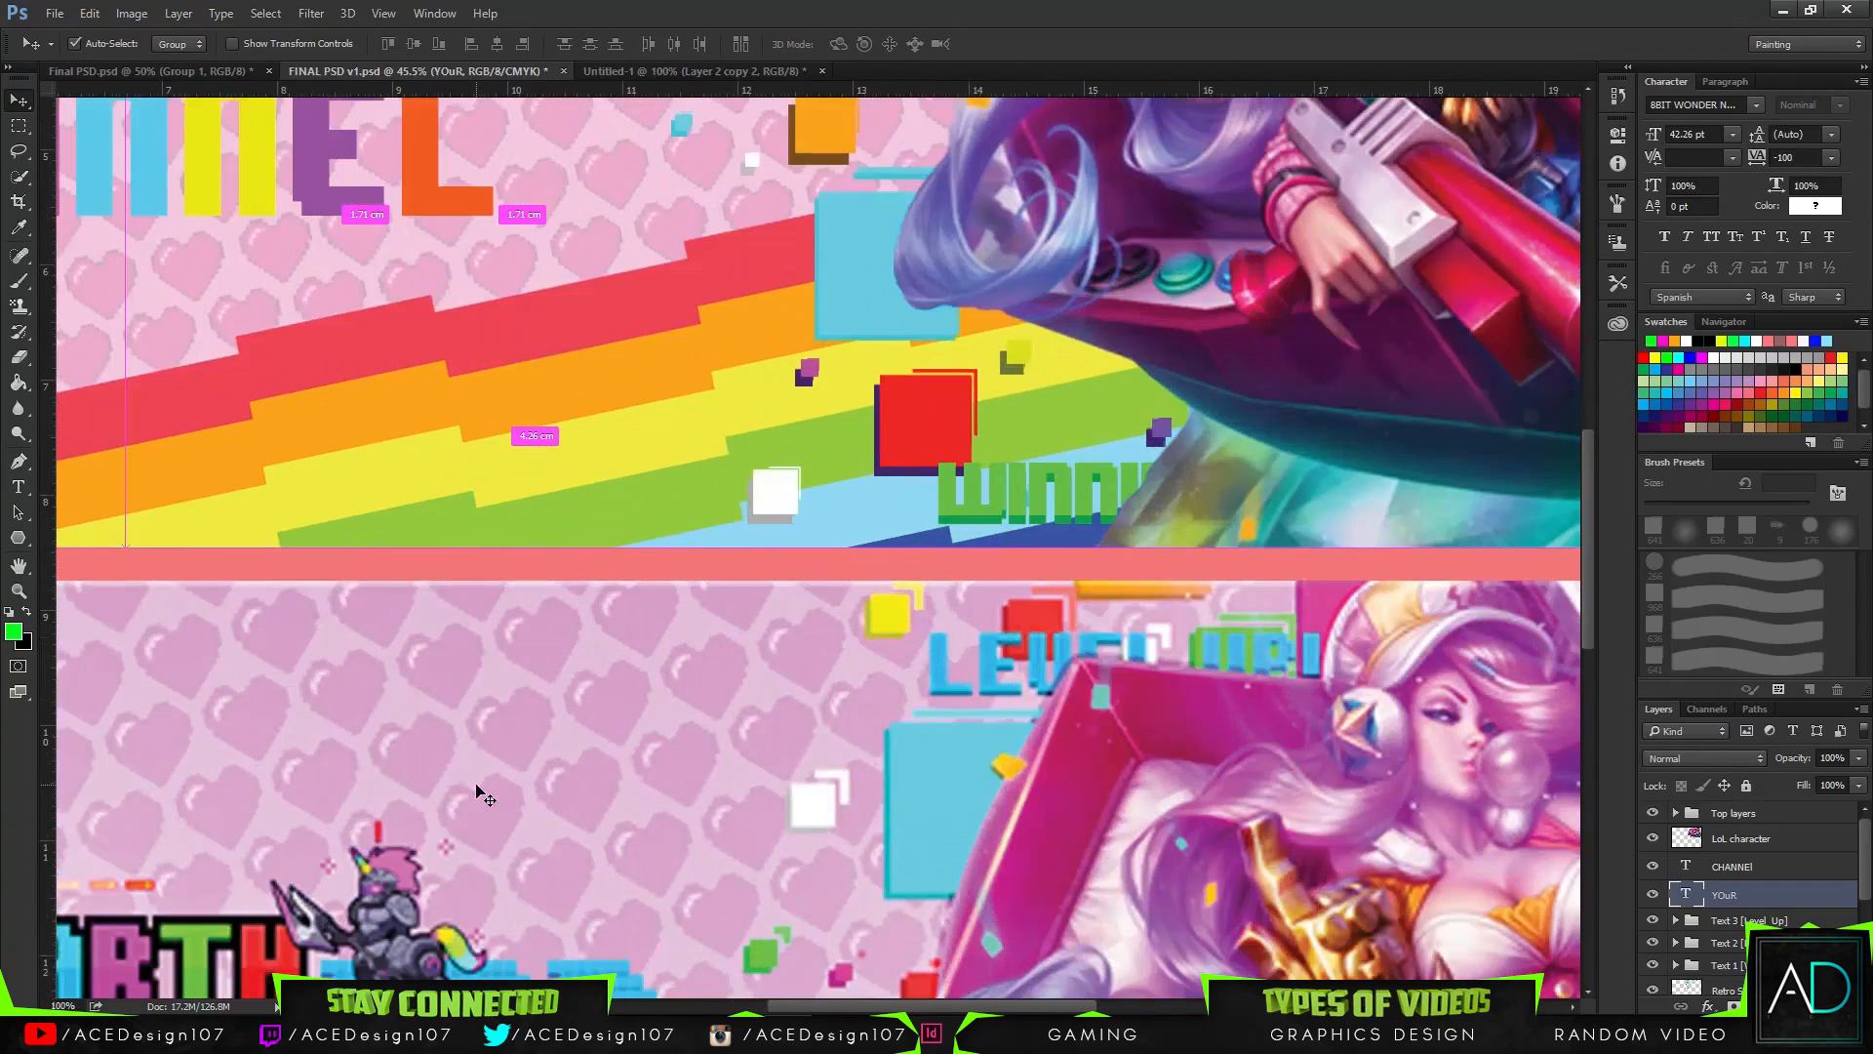
{"action": "left_click_drag", "start_coordinate": [813, 1014], "coordinate": [659, 1011]}
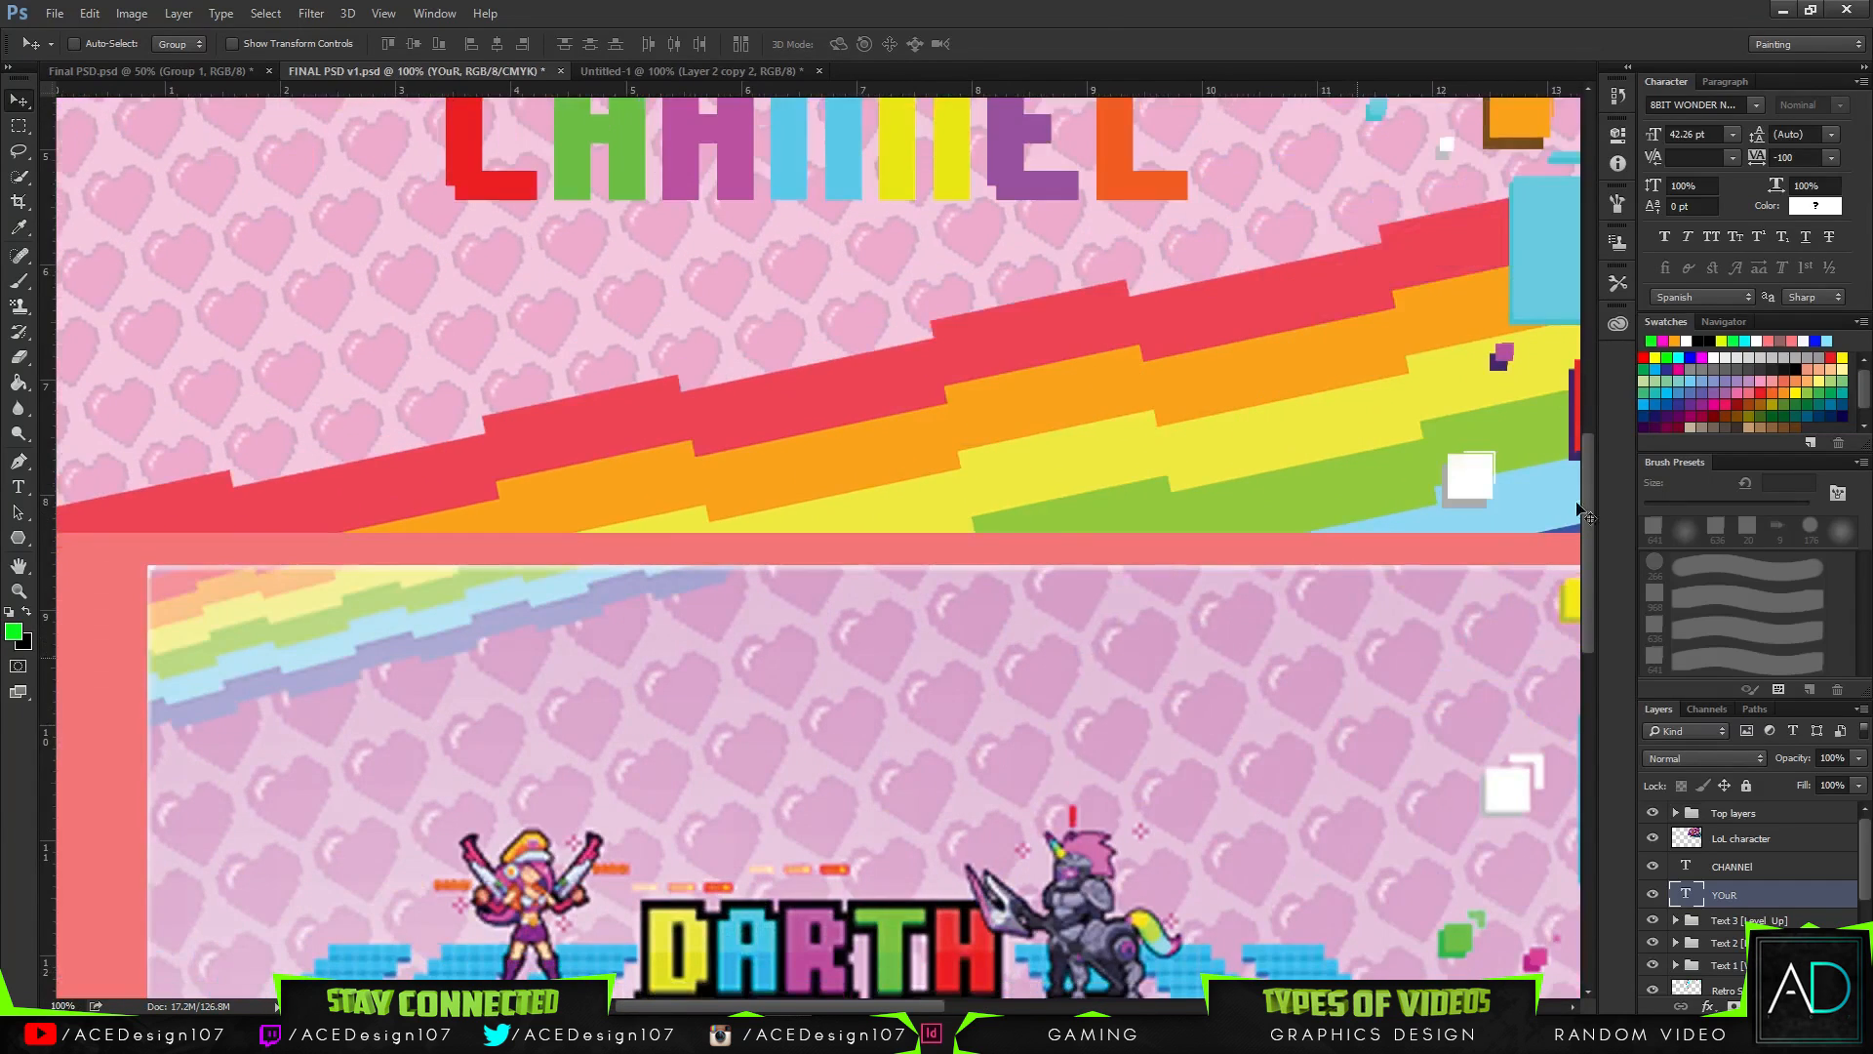
{"action": "scroll", "coordinate": [1576, 564], "scroll_direction": "down", "scroll_amount": 2}
{"action": "scroll", "coordinate": [1577, 564], "scroll_direction": "down", "scroll_amount": 3}
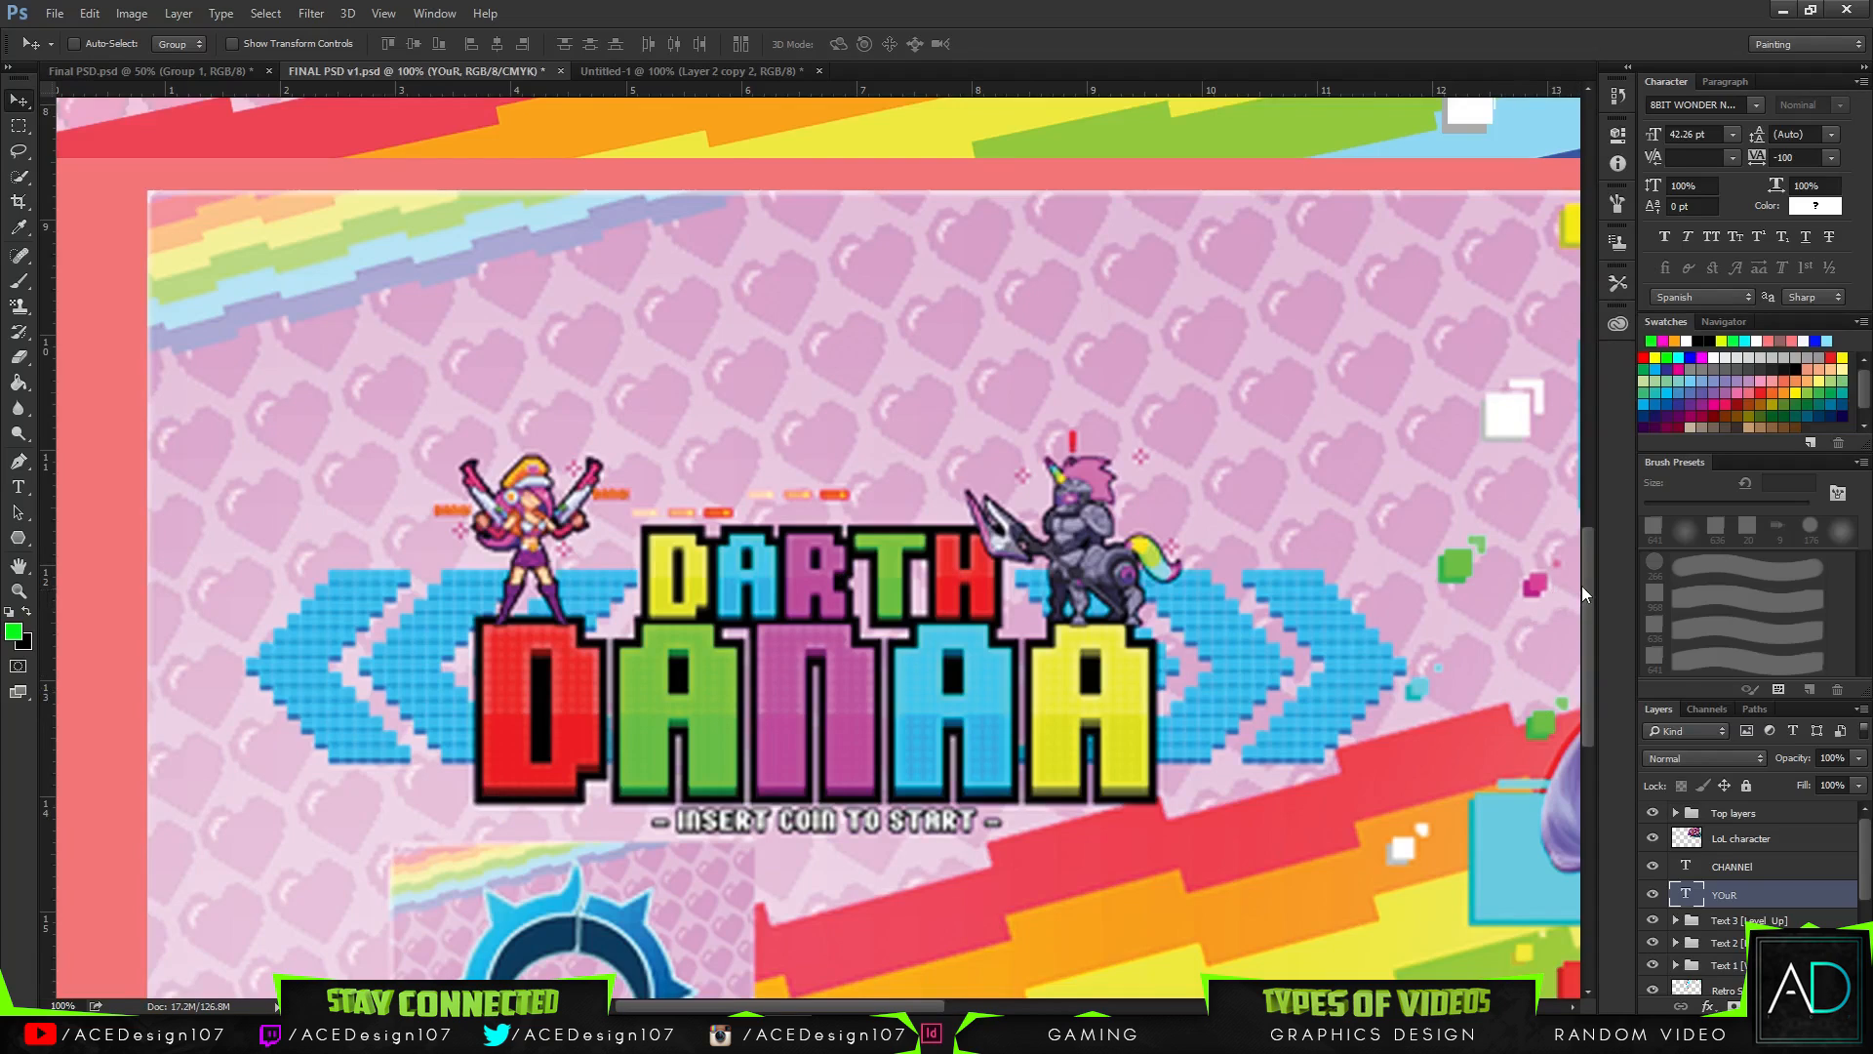
{"action": "scroll", "coordinate": [1583, 585], "scroll_direction": "down", "scroll_amount": 1}
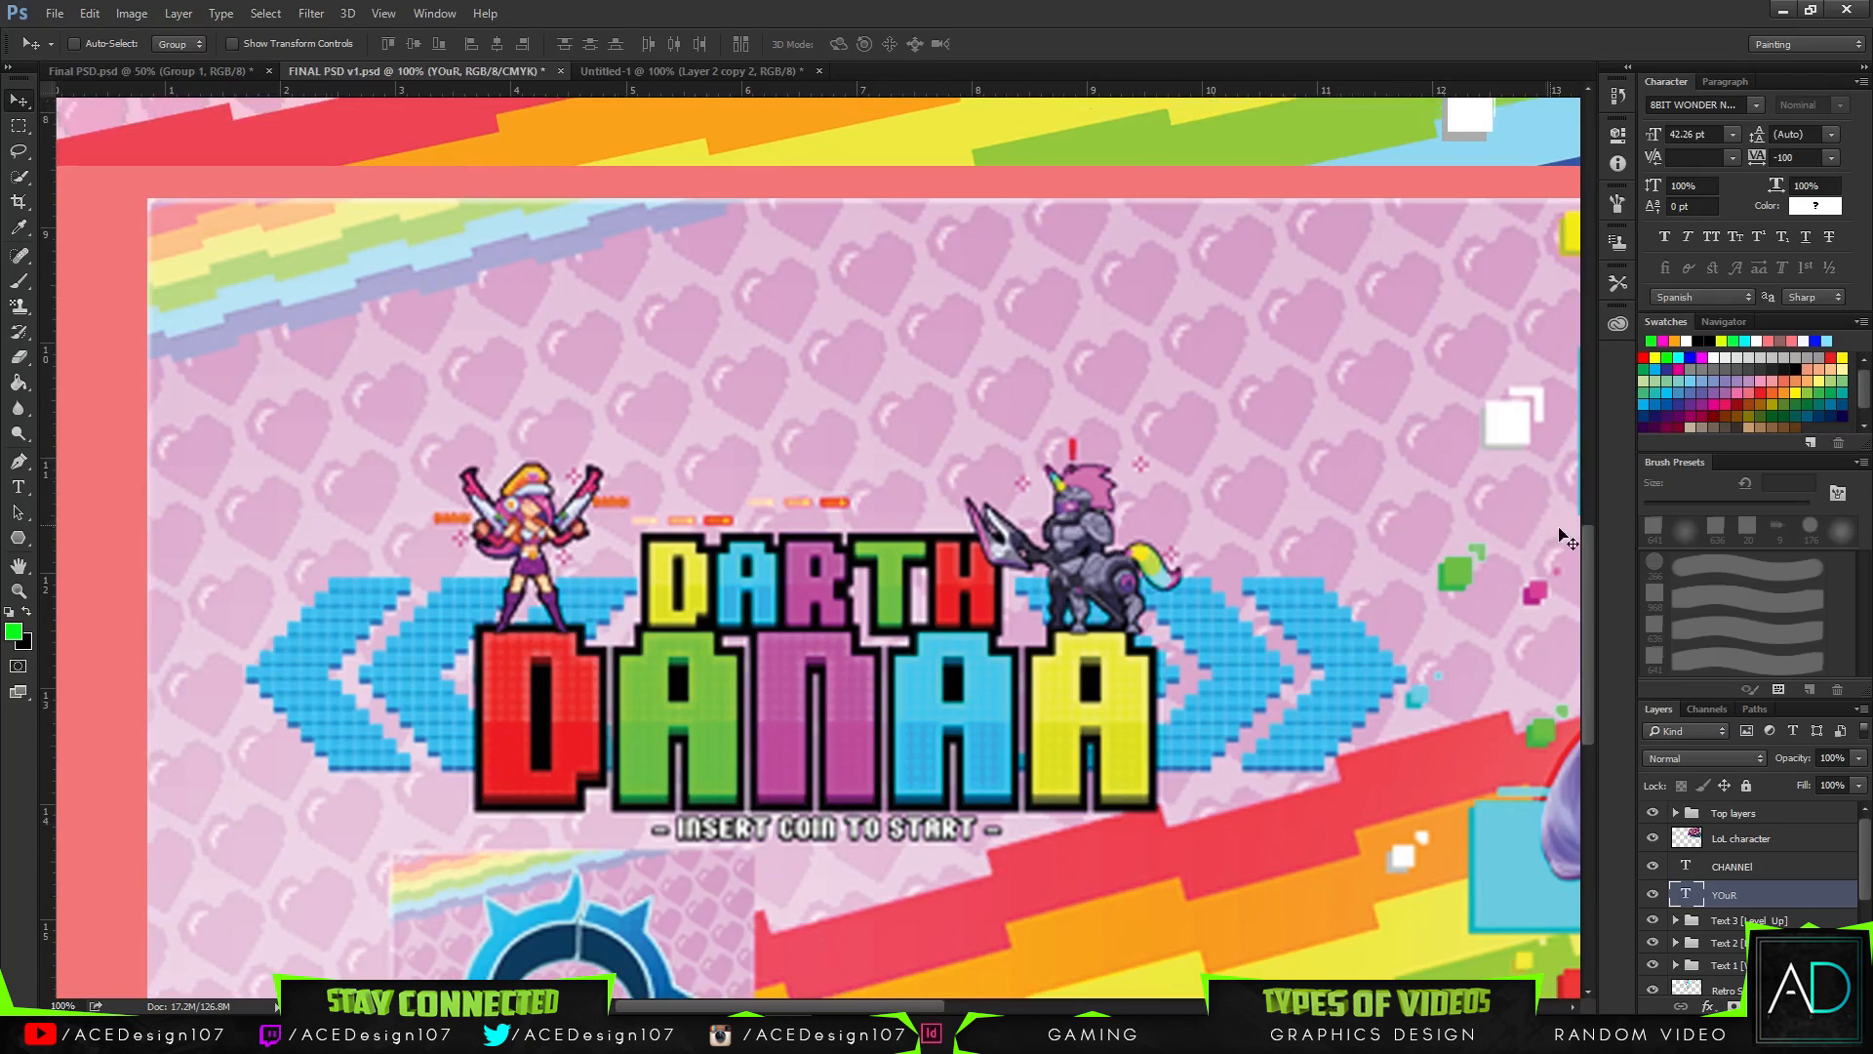
{"action": "scroll", "coordinate": [1574, 449], "scroll_direction": "up", "scroll_amount": 5}
{"action": "key", "text": "ctrl+0"}
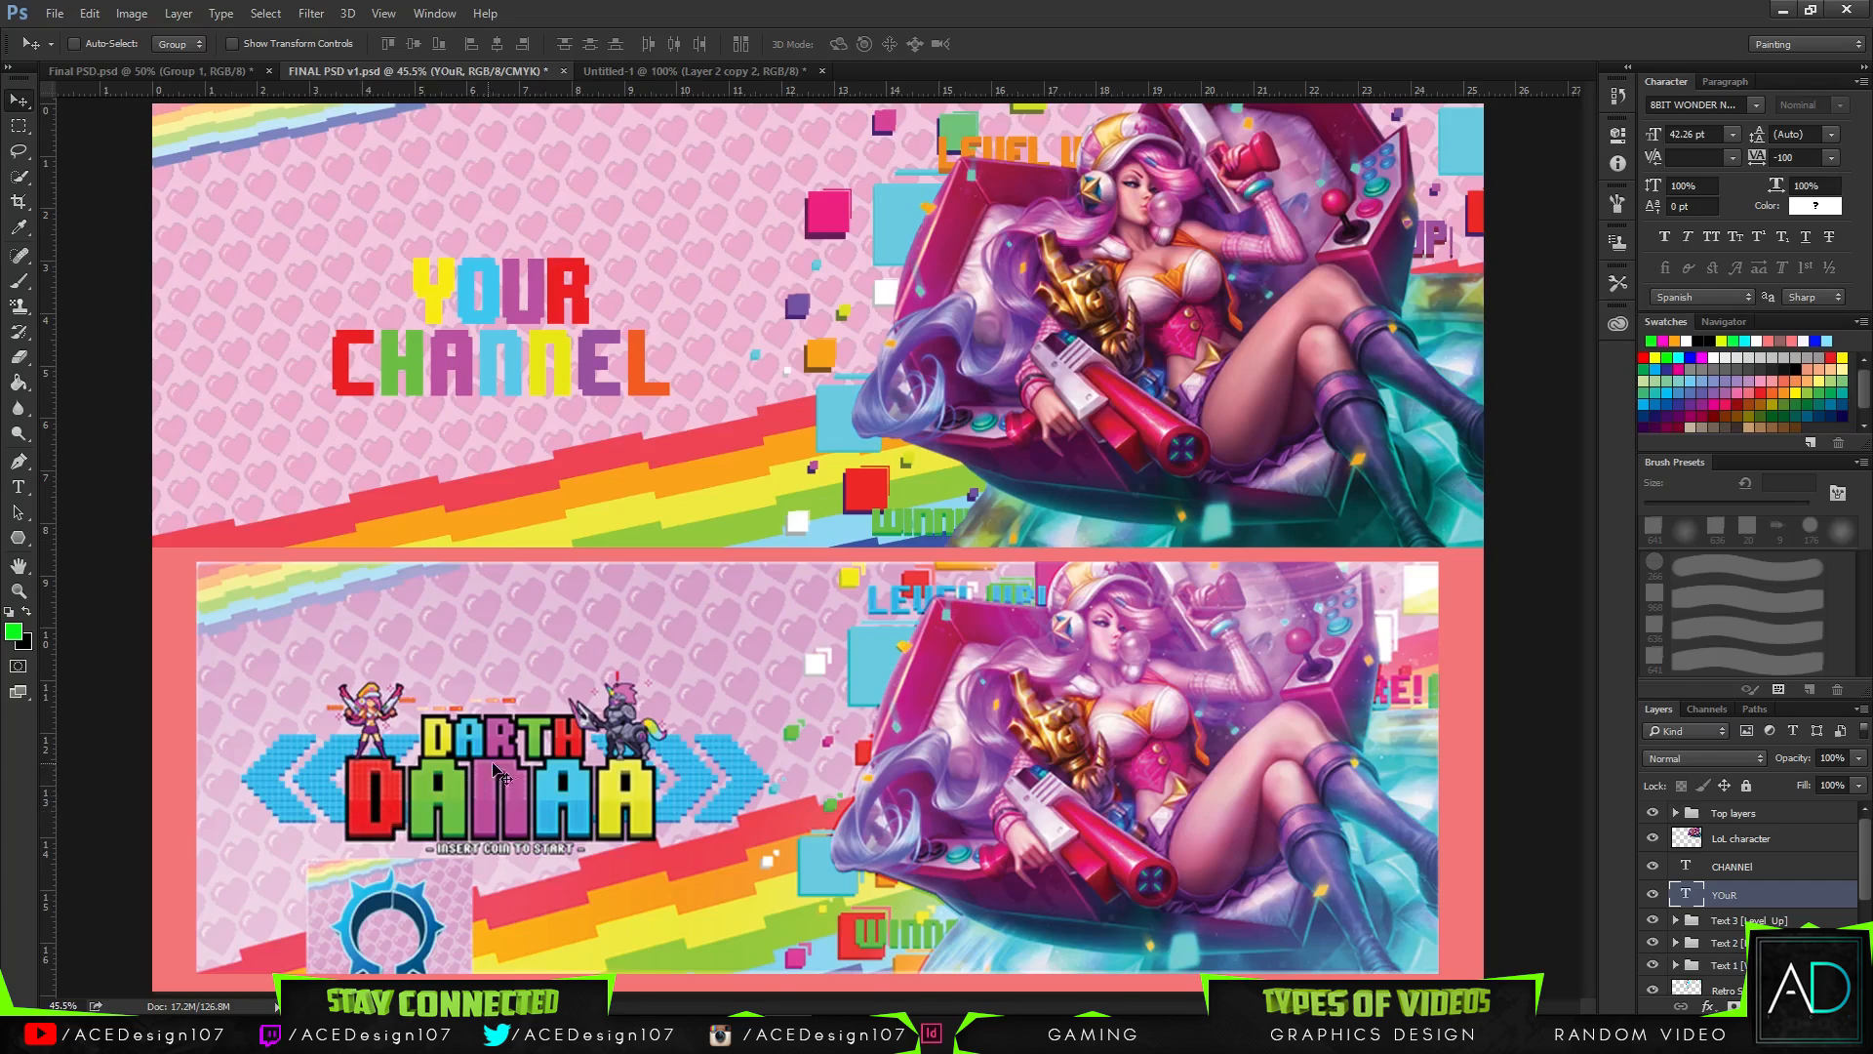
- Create a new document 700 pixels wide and 700 pixels high at 300 pixels/inch with a white background
{"action": "left_click", "coordinate": [54, 14]}
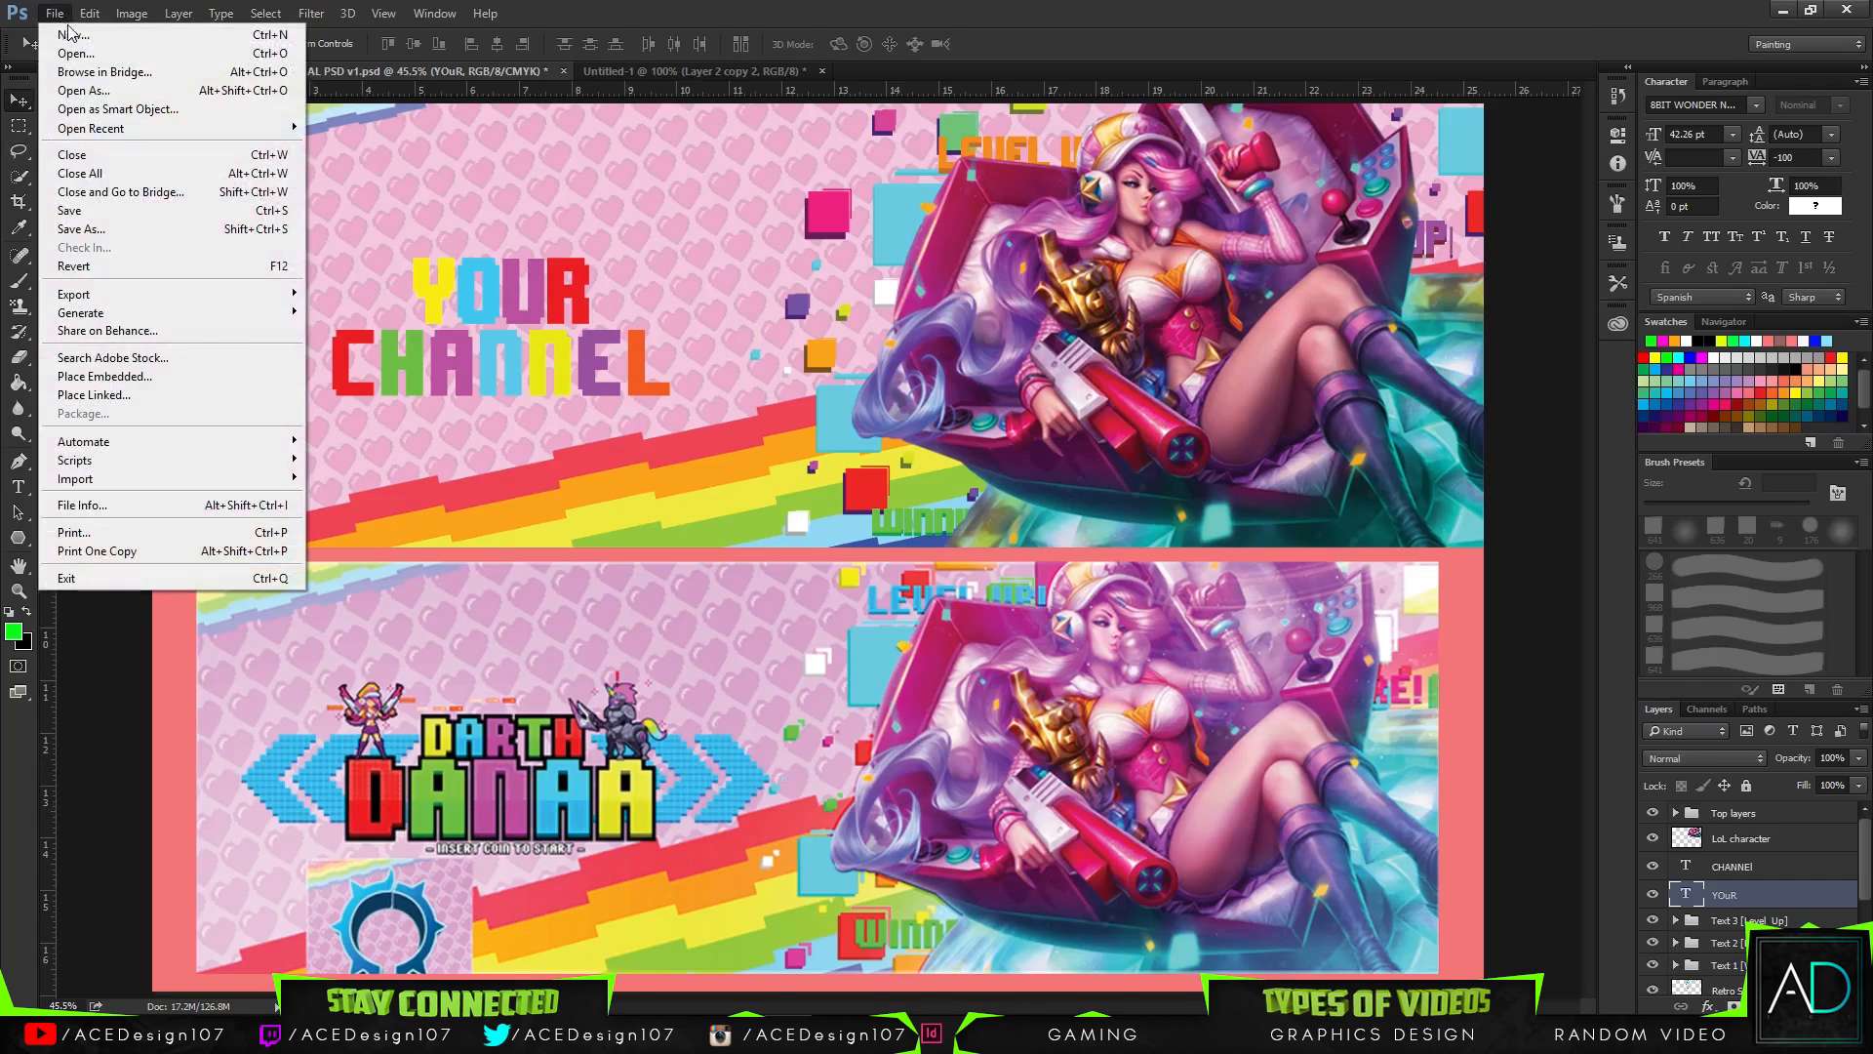
{"action": "left_click", "coordinate": [68, 32]}
{"action": "key", "text": "Tab"}
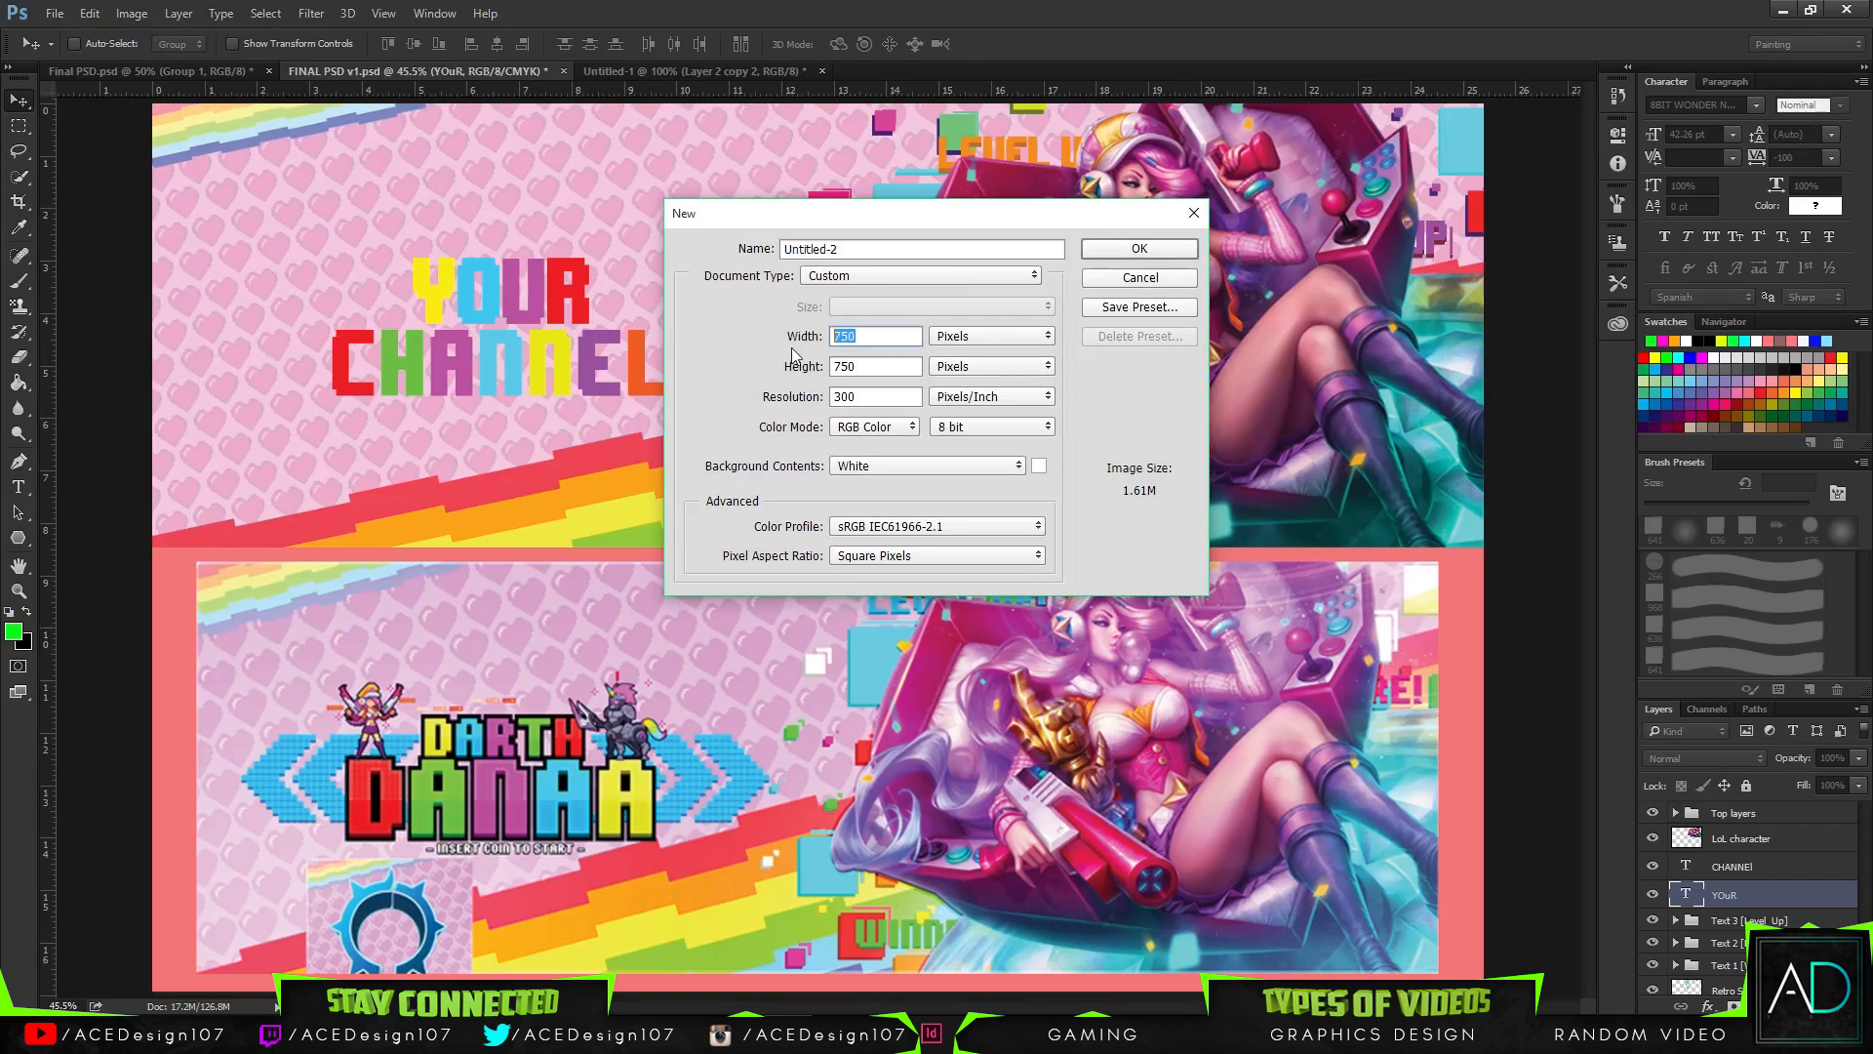
{"action": "type", "text": "700"}
{"action": "key", "text": "Tab"}
{"action": "type", "text": "700"}
{"action": "key", "text": "Return"}
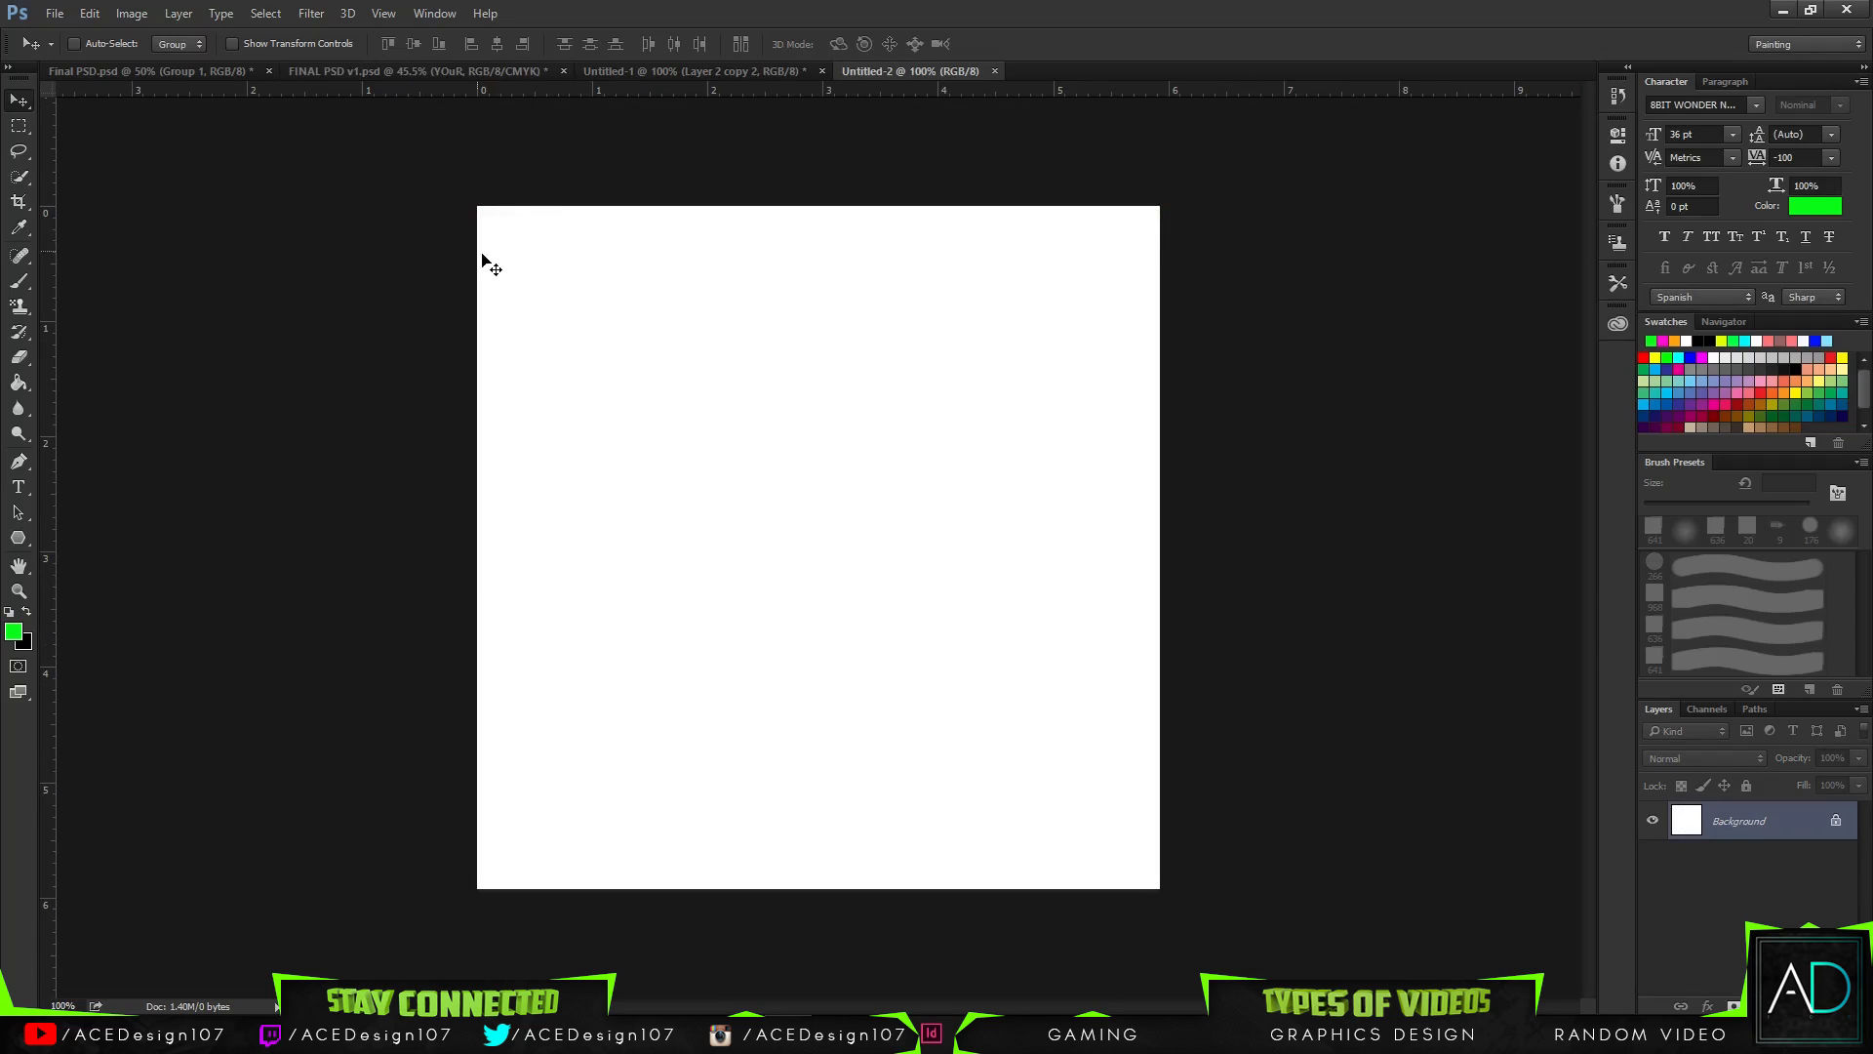
{"action": "key", "text": "m"}
{"action": "left_click", "coordinate": [54, 13]}
{"action": "left_click", "coordinate": [74, 53]}
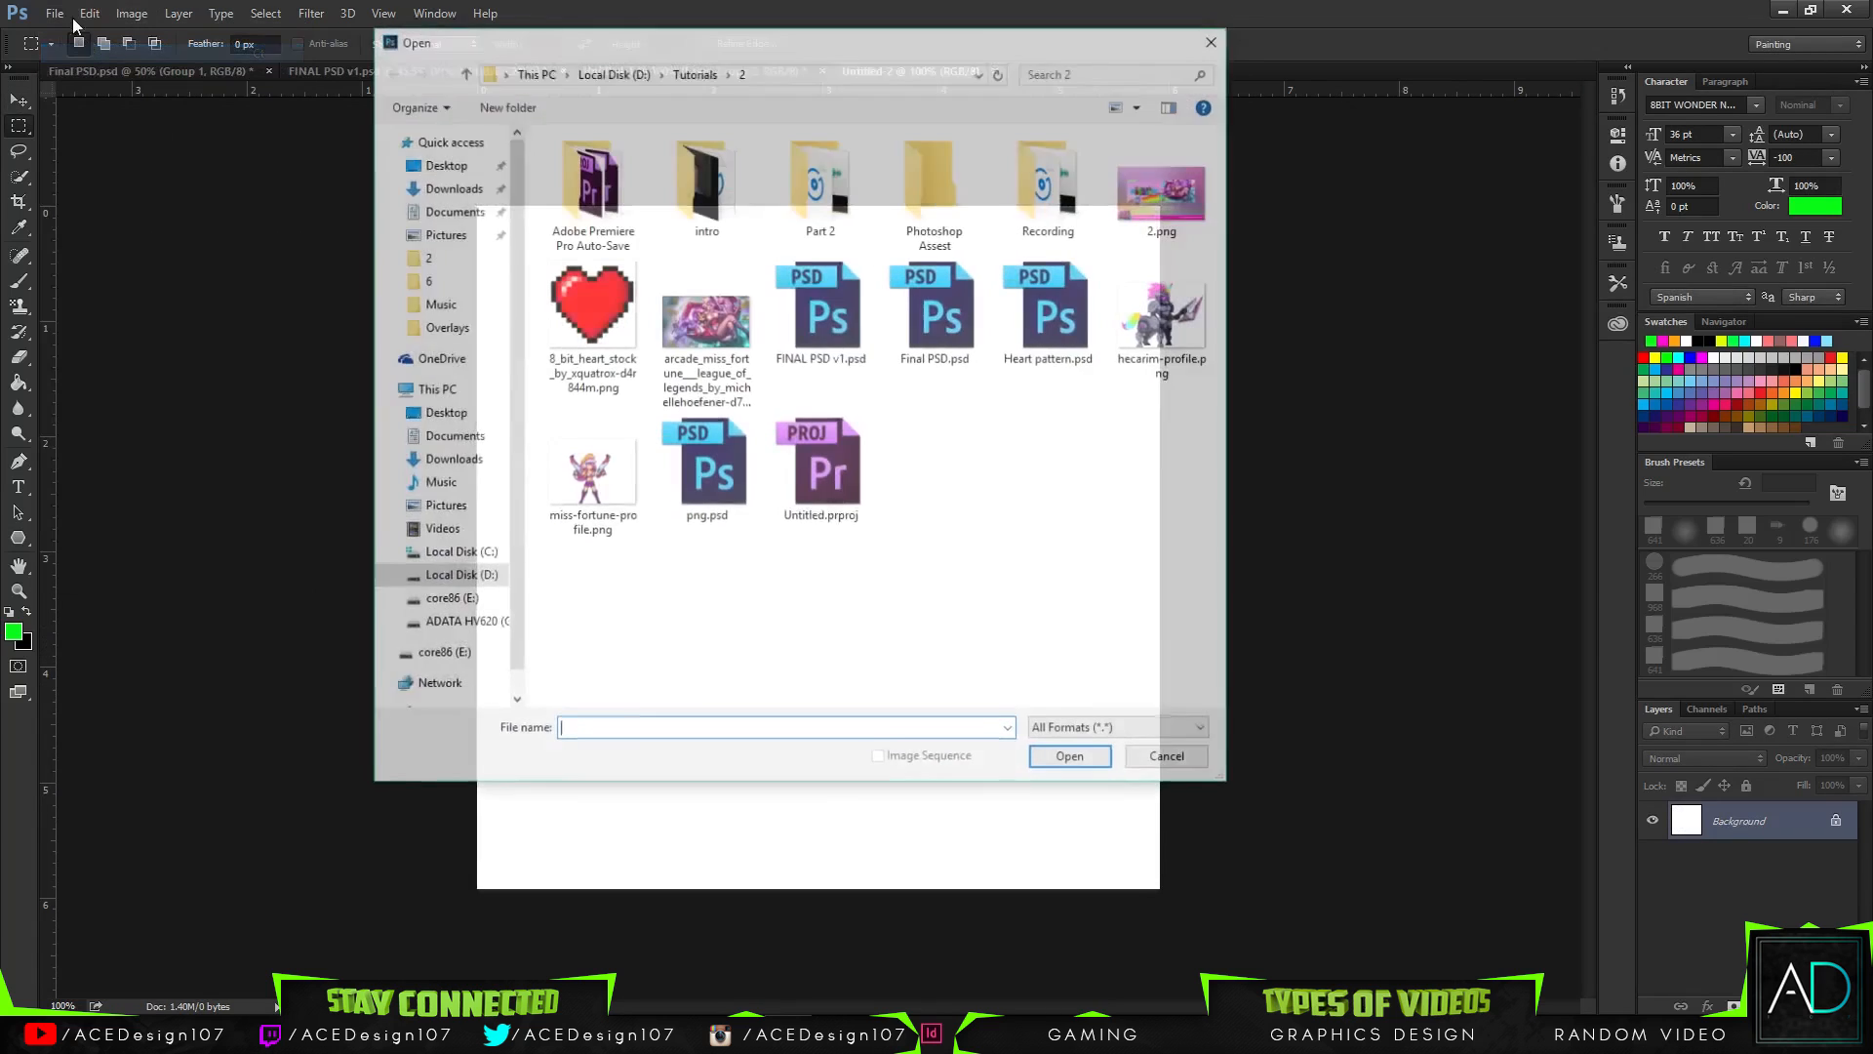
{"action": "left_click", "coordinate": [1173, 760]}
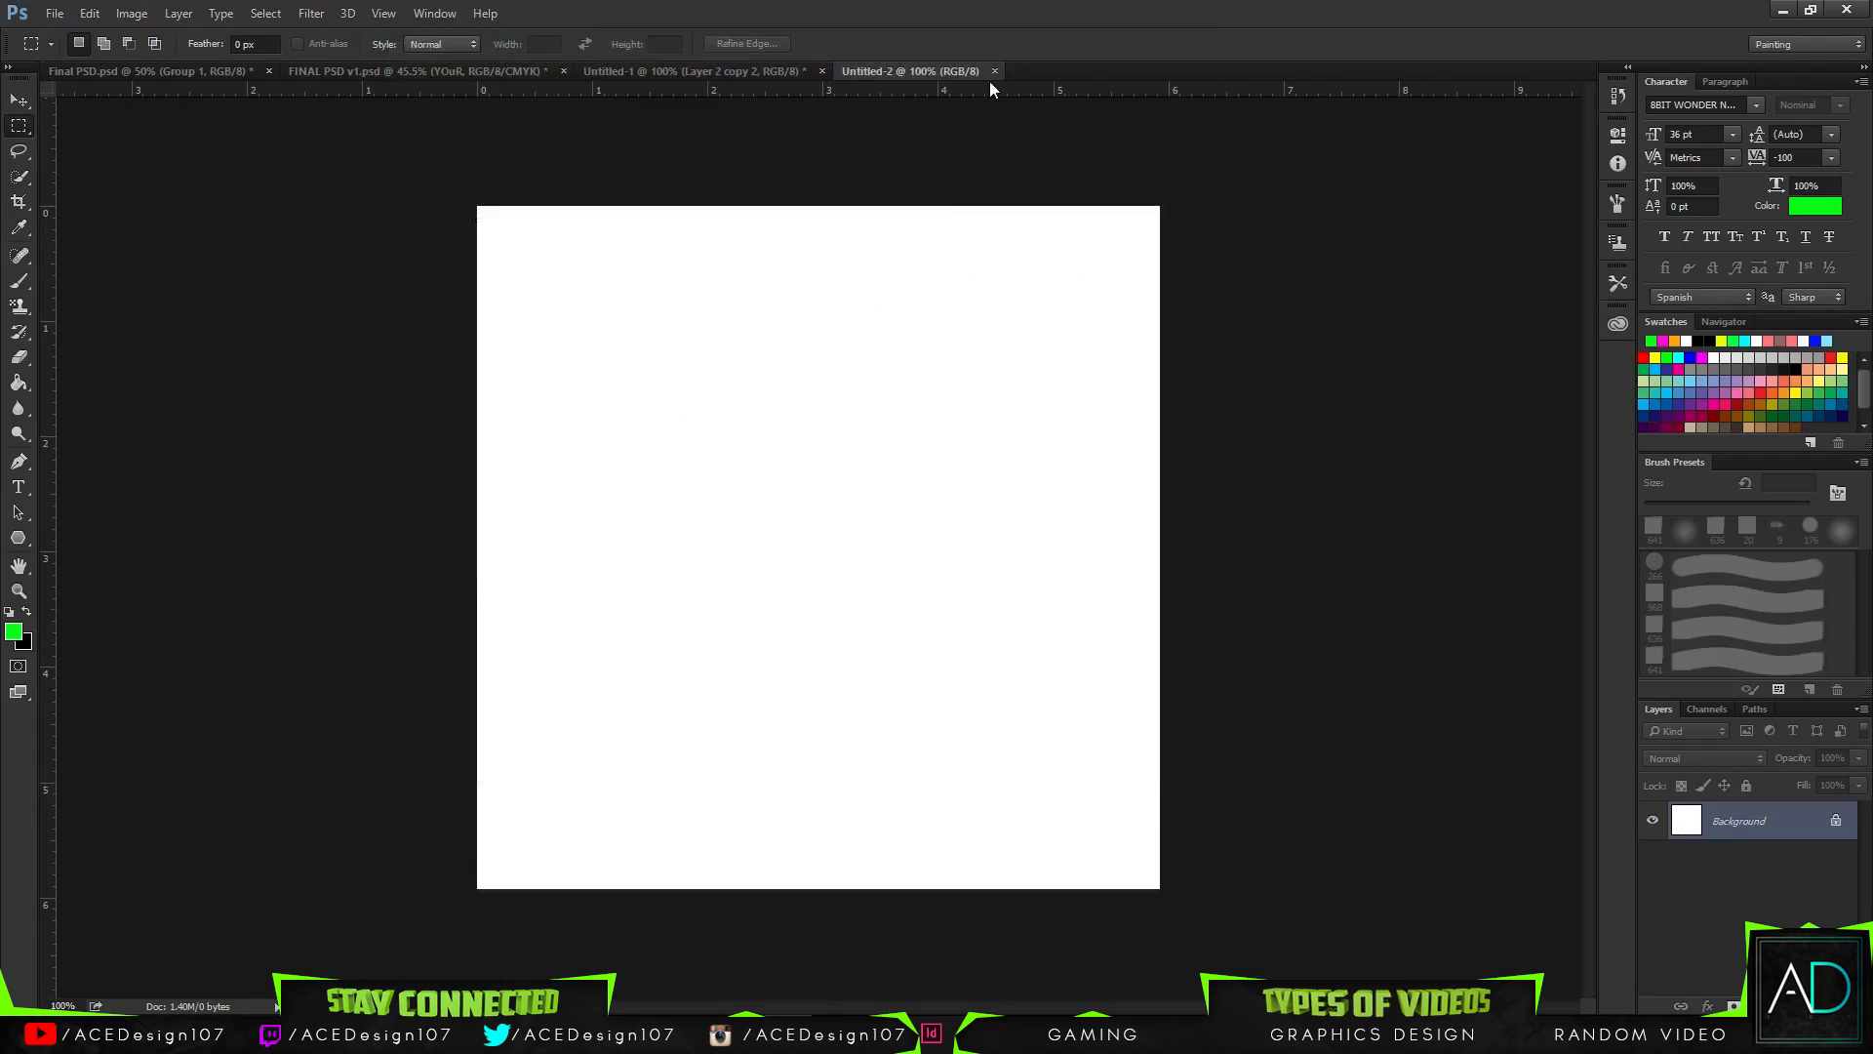
- Close the blank 700-pixel document and create a white one 200 pixels wide and 200 pixels high at 300 pixels/inch
{"action": "left_click", "coordinate": [994, 71]}
{"action": "left_click", "coordinate": [54, 13]}
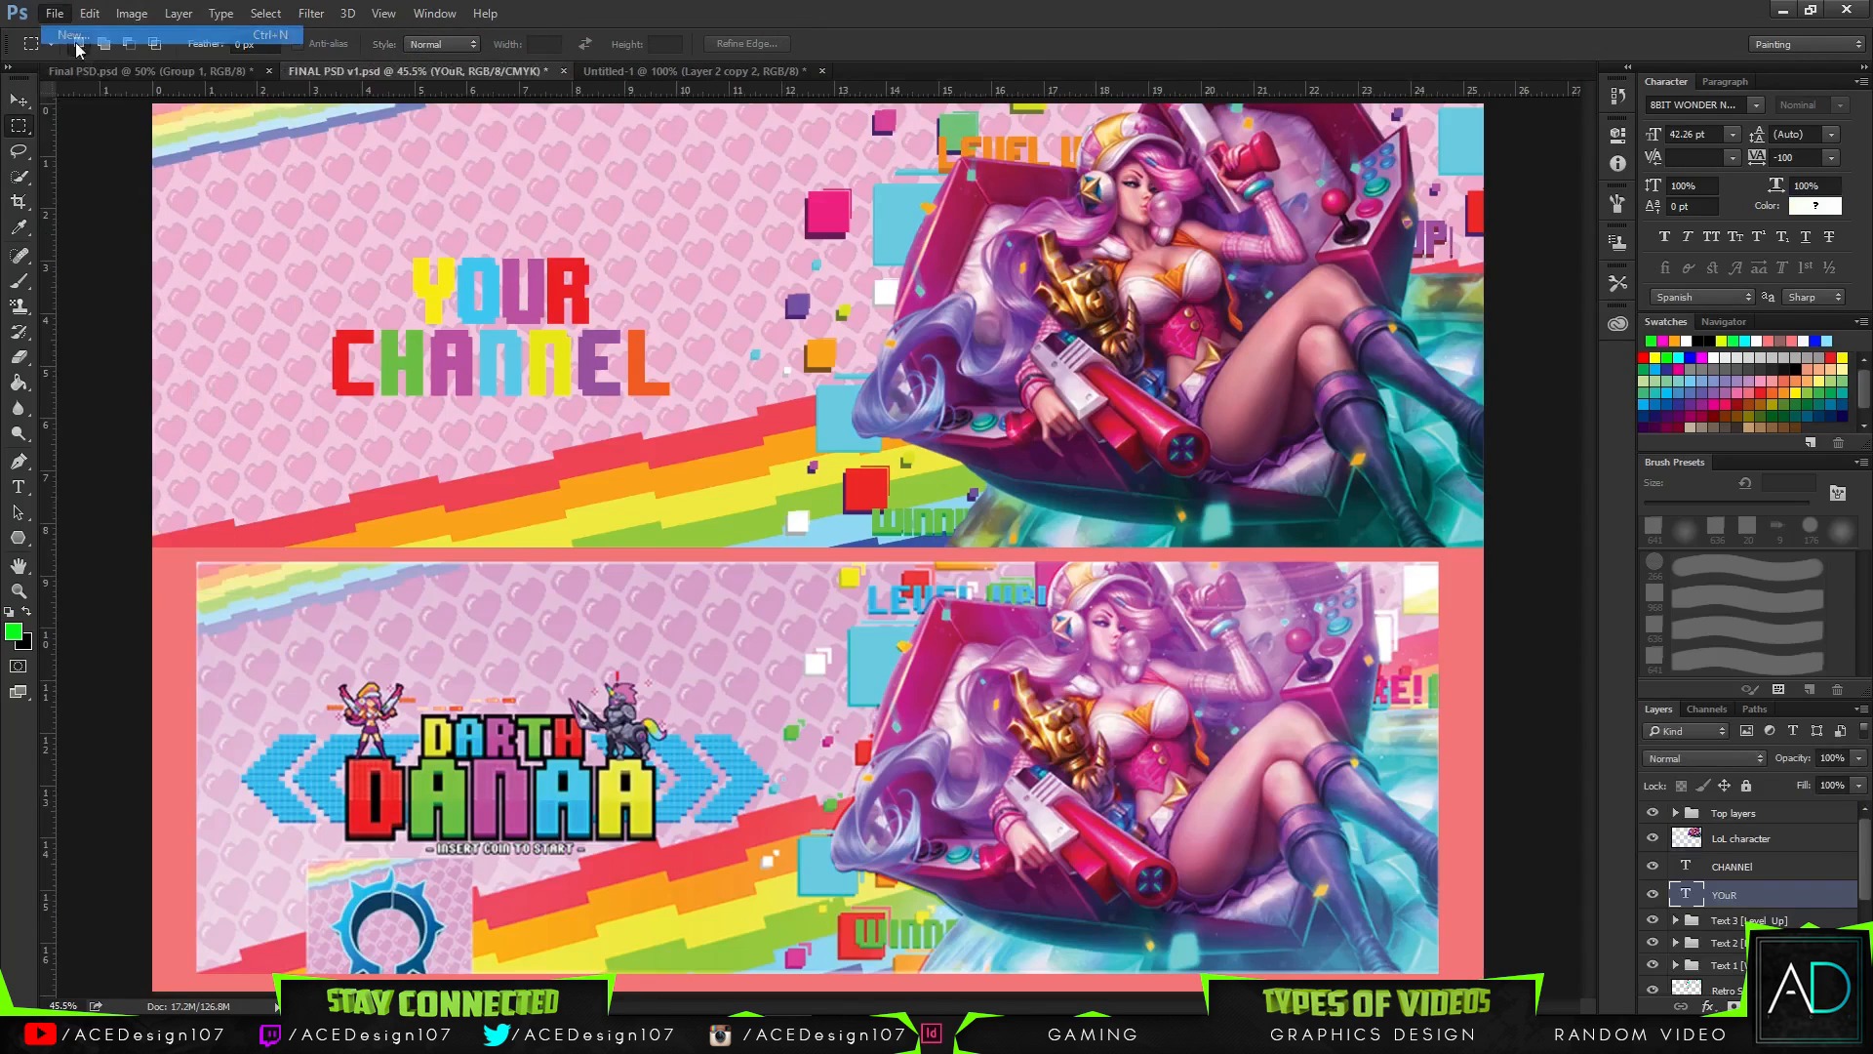
{"action": "left_click", "coordinate": [77, 37]}
{"action": "key", "text": "Tab"}
{"action": "key", "text": "Tab"}
{"action": "type", "text": "200"}
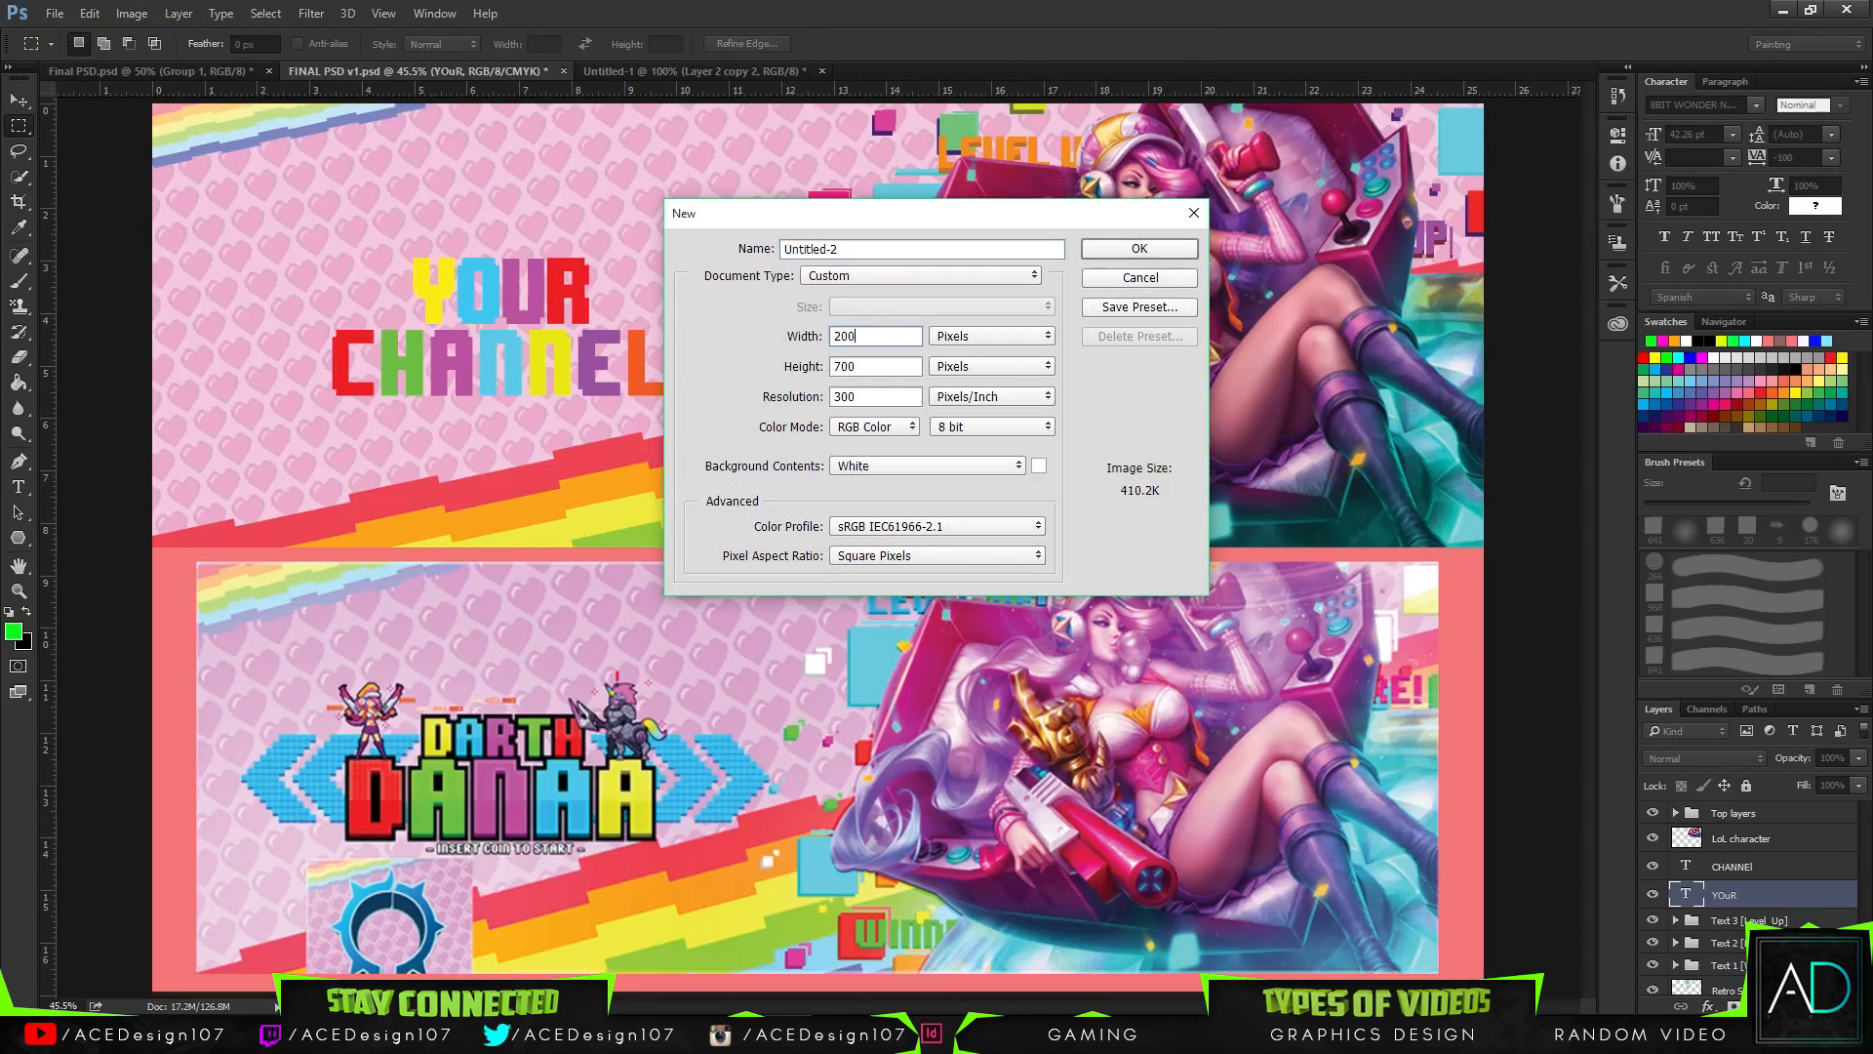
{"action": "key", "text": "Tab"}
{"action": "type", "text": "200"}
{"action": "key", "text": "Return"}
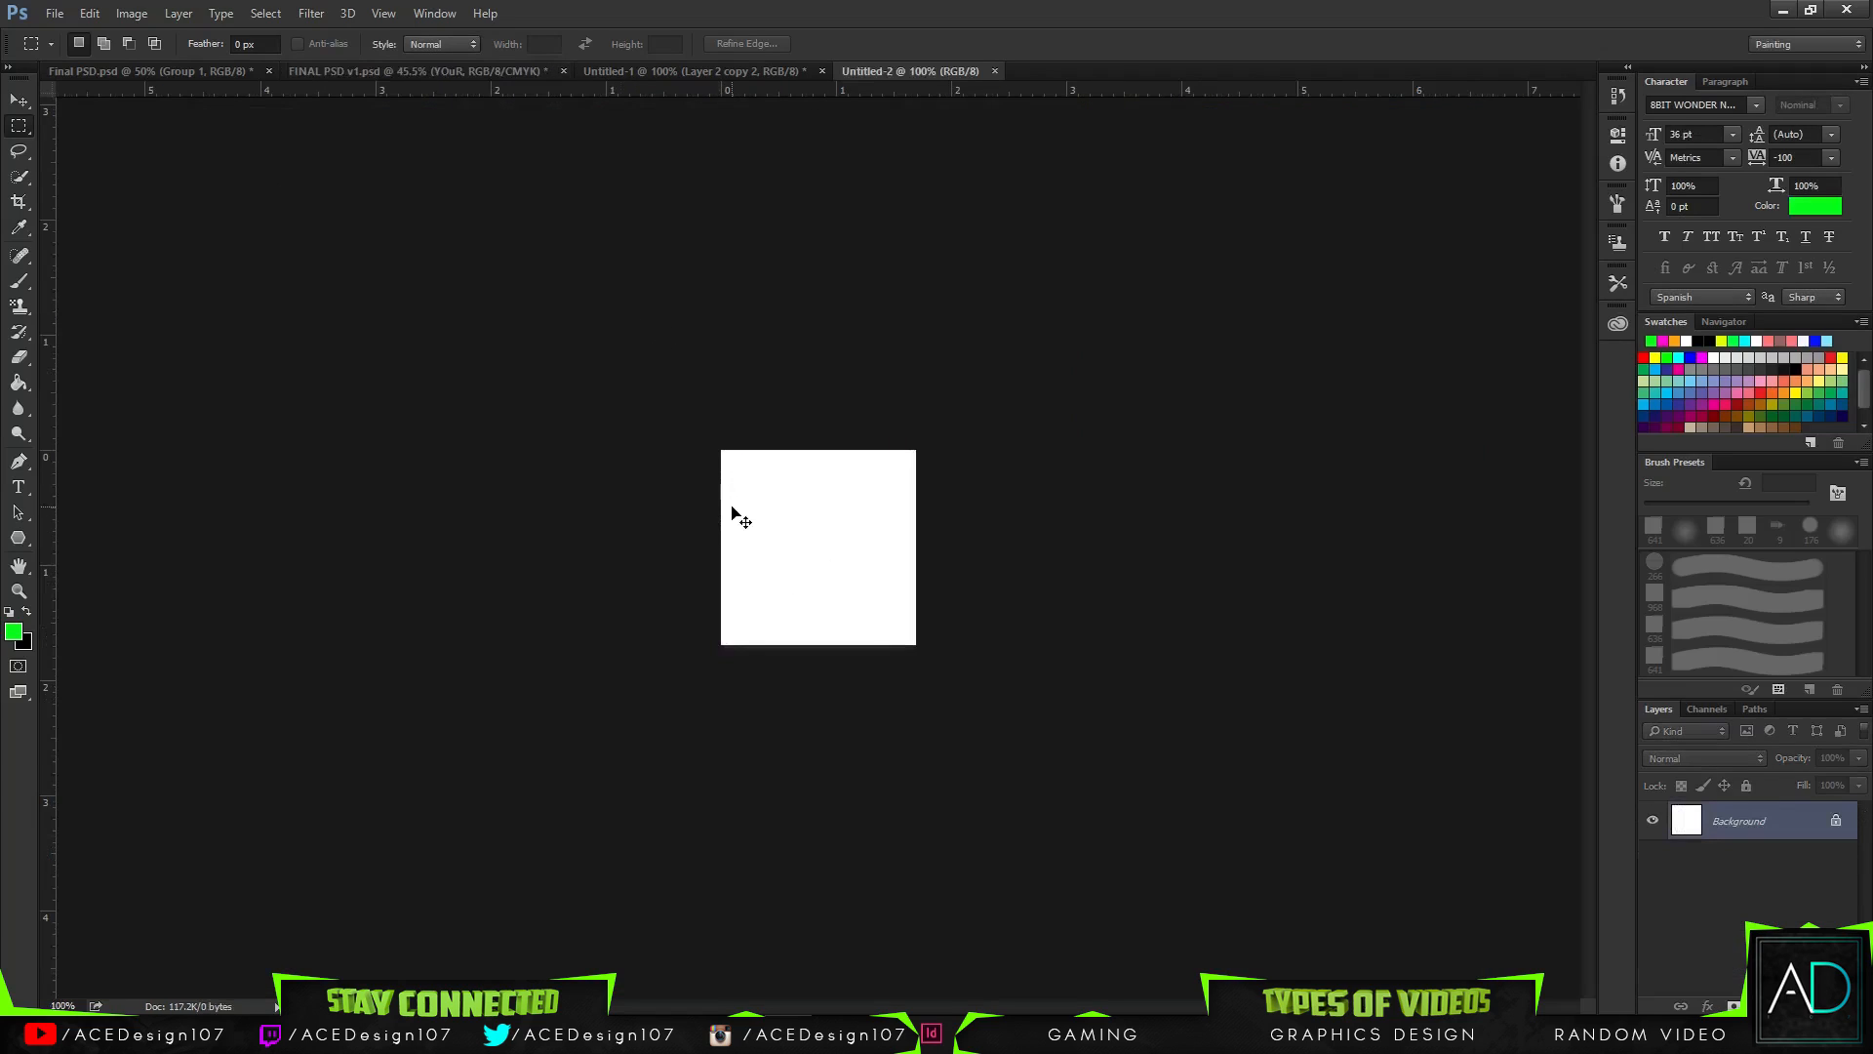
{"action": "key", "text": "ctrl+0"}
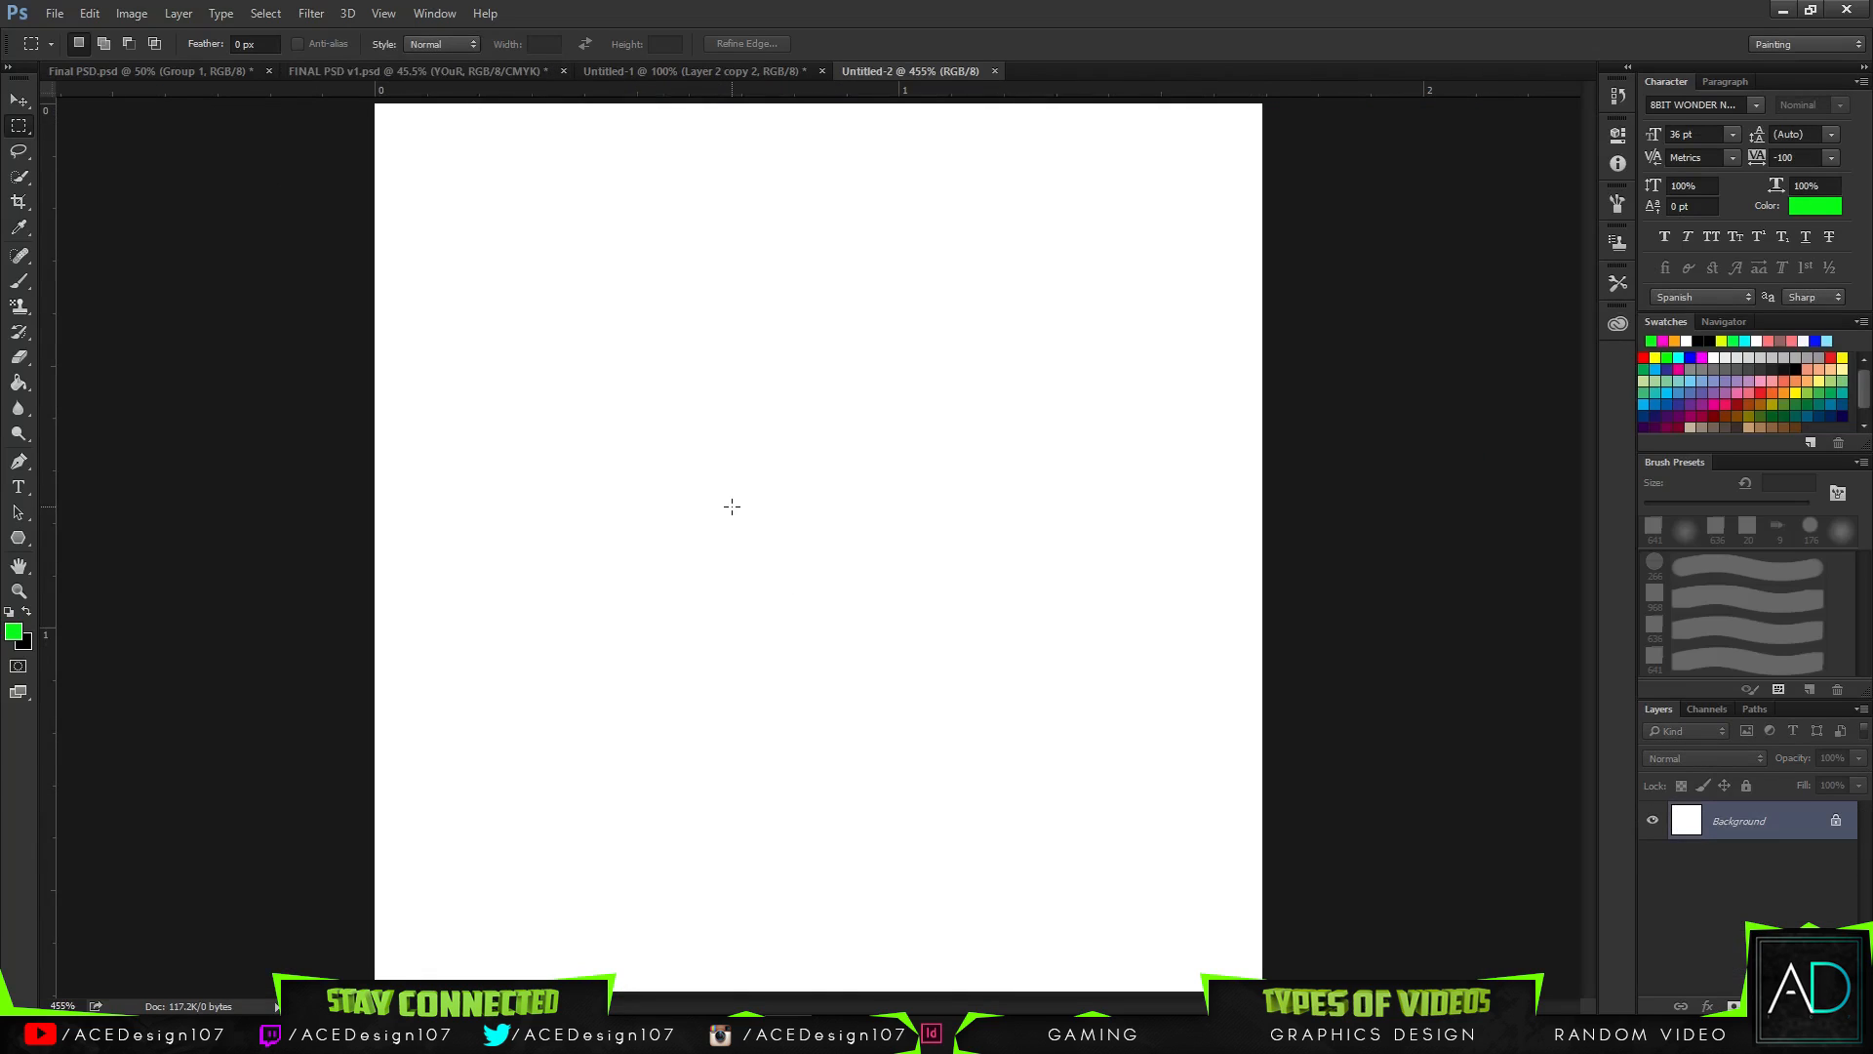
- Outline a small circle with the Elliptical Marquee in the canvas's upper-left area and try to move it on the Background layer
{"action": "right_click", "coordinate": [23, 129]}
{"action": "left_click", "coordinate": [88, 142]}
{"action": "left_click_drag", "start_coordinate": [784, 380], "coordinate": [882, 466]}
{"action": "key", "text": "ctrl+d"}
{"action": "left_click_drag", "start_coordinate": [602, 290], "coordinate": [695, 350]}
{"action": "key", "text": "v"}
{"action": "left_click", "coordinate": [527, 256]}
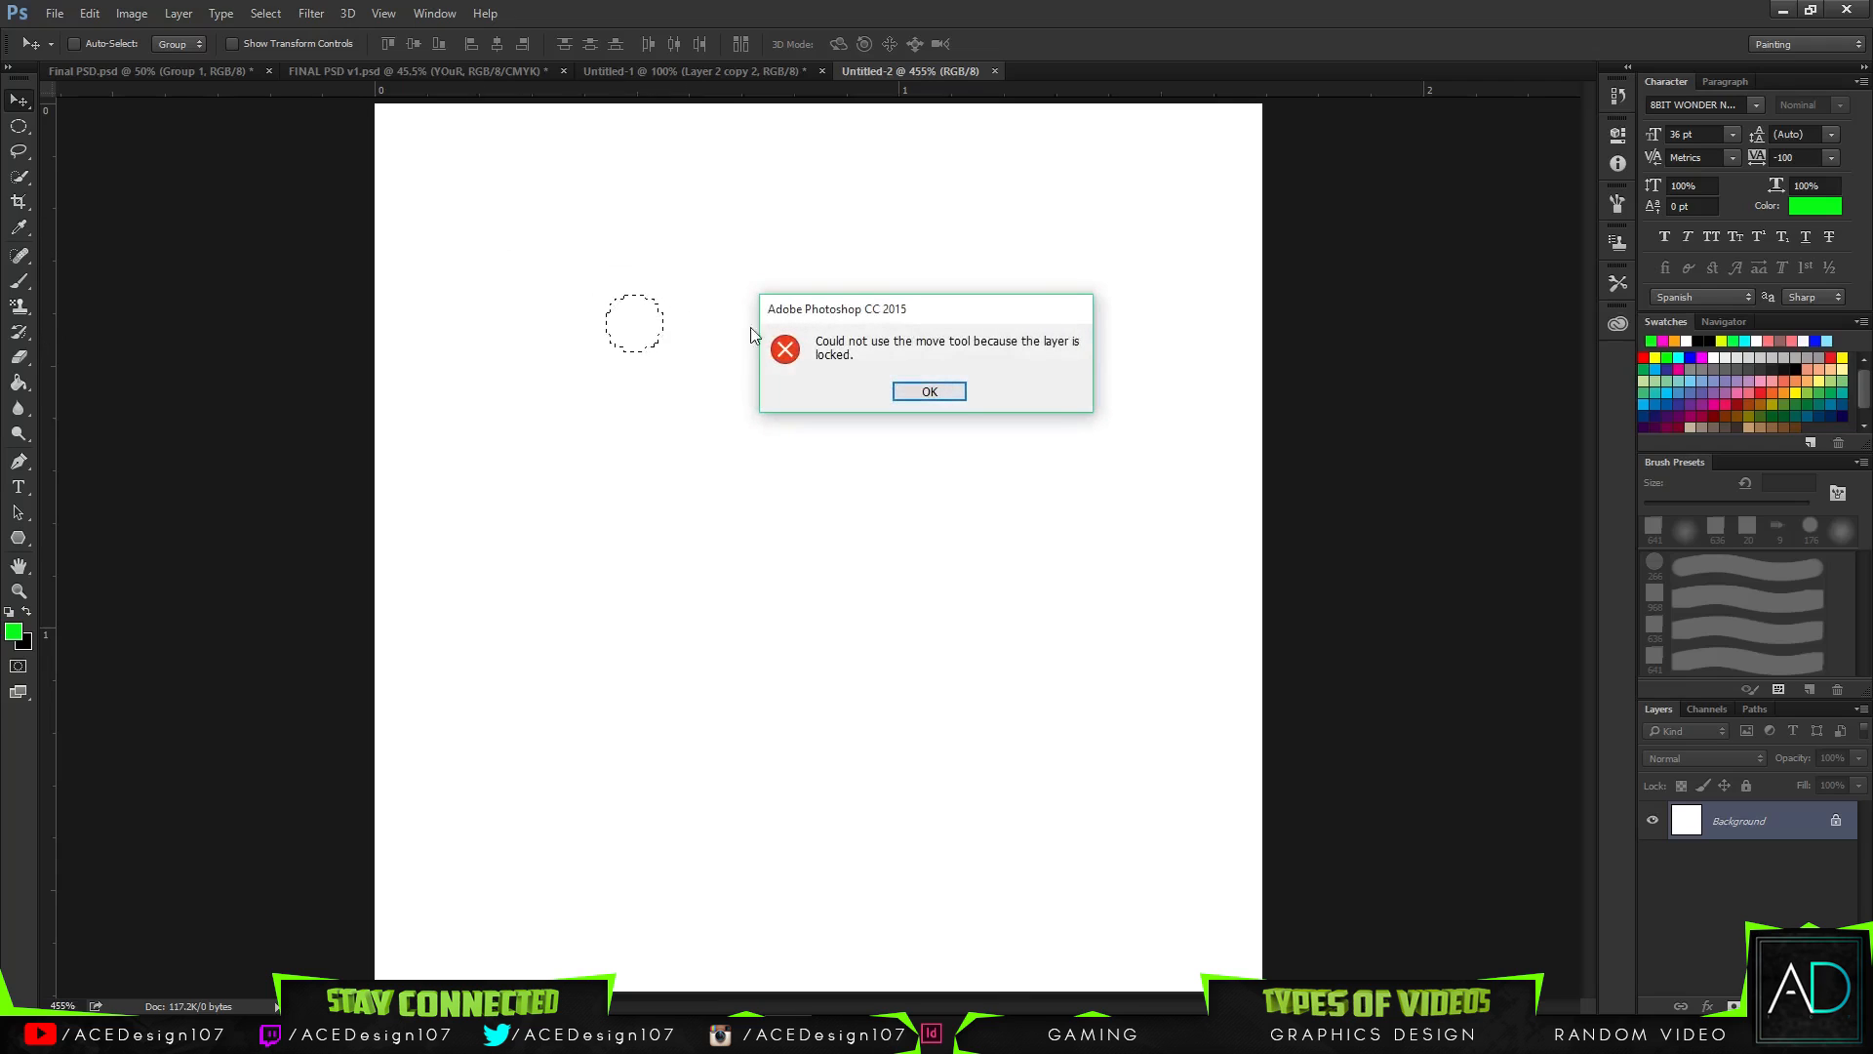
{"action": "left_click", "coordinate": [928, 392]}
- Create another blank white document with the same 200 by 200 pixel settings
{"action": "key", "text": "ctrl+n"}
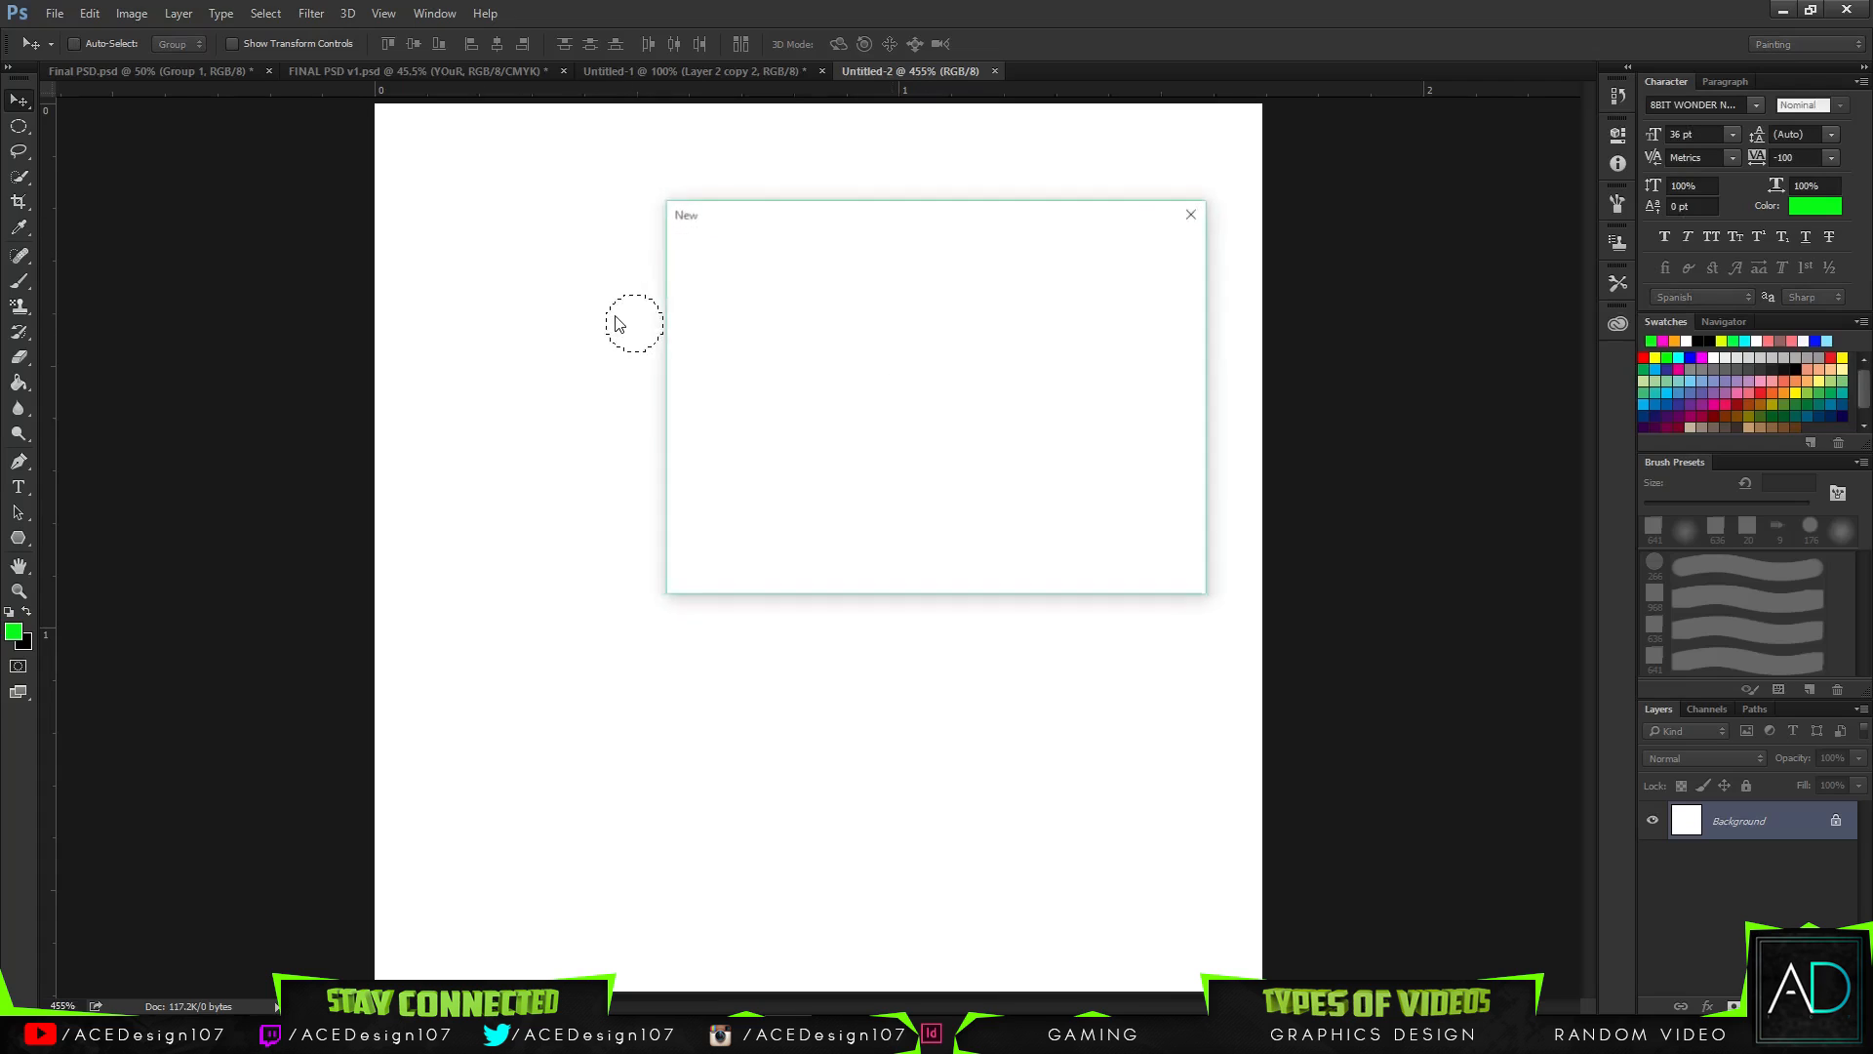
{"action": "key", "text": "Return"}
{"action": "key", "text": "g"}
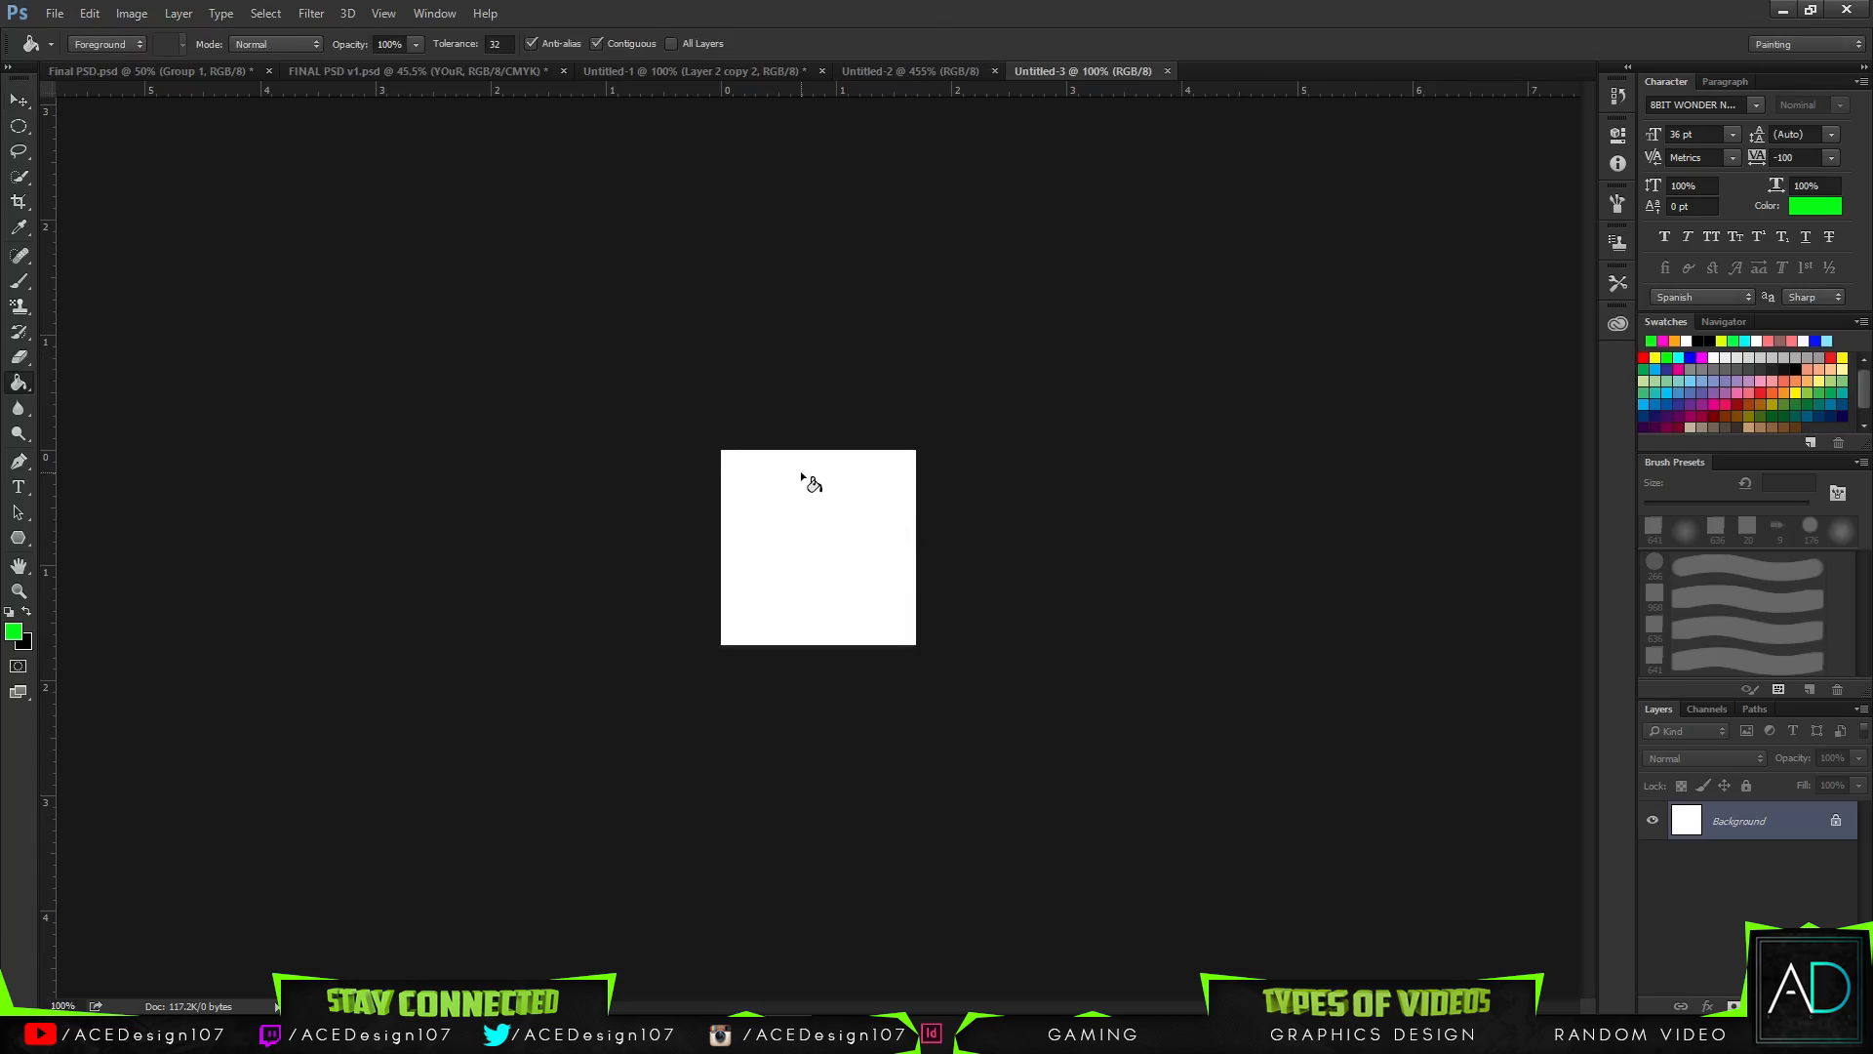
{"action": "key", "text": "ctrl+0"}
- Draw a small circular selection in the canvas's upper-left area and add a new empty layer for it
{"action": "key", "text": "m"}
{"action": "left_click_drag", "start_coordinate": [585, 331], "coordinate": [598, 342]}
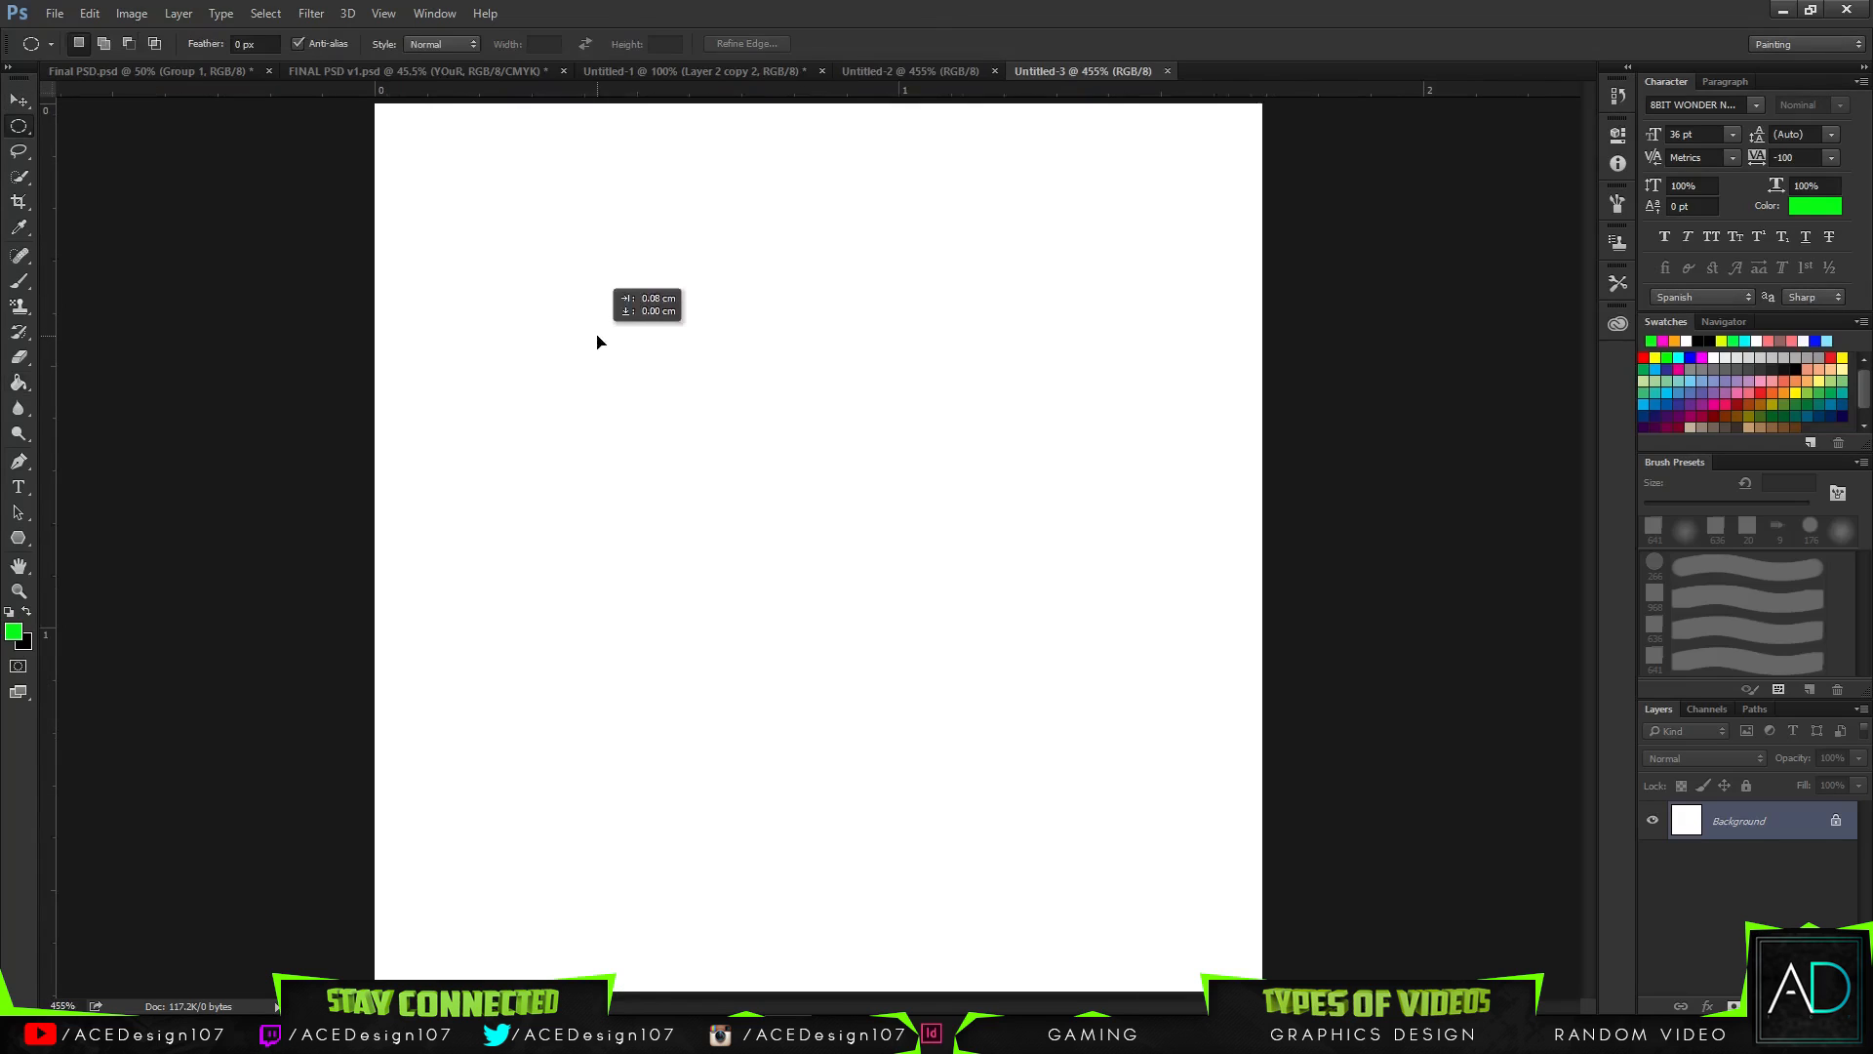
{"action": "left_click", "coordinate": [928, 392]}
{"action": "mouse_move", "coordinate": [505, 241]}
{"action": "left_mouse_down"}
{"action": "mouse_move", "coordinate": [699, 355]}
{"action": "mouse_move", "coordinate": [576, 289]}
{"action": "left_mouse_up"}
{"action": "key", "text": "ctrl+shift+n"}
{"action": "key", "text": "Return"}
- Fill the circular selection with black on the new layer and deselect it
{"action": "key", "text": "g"}
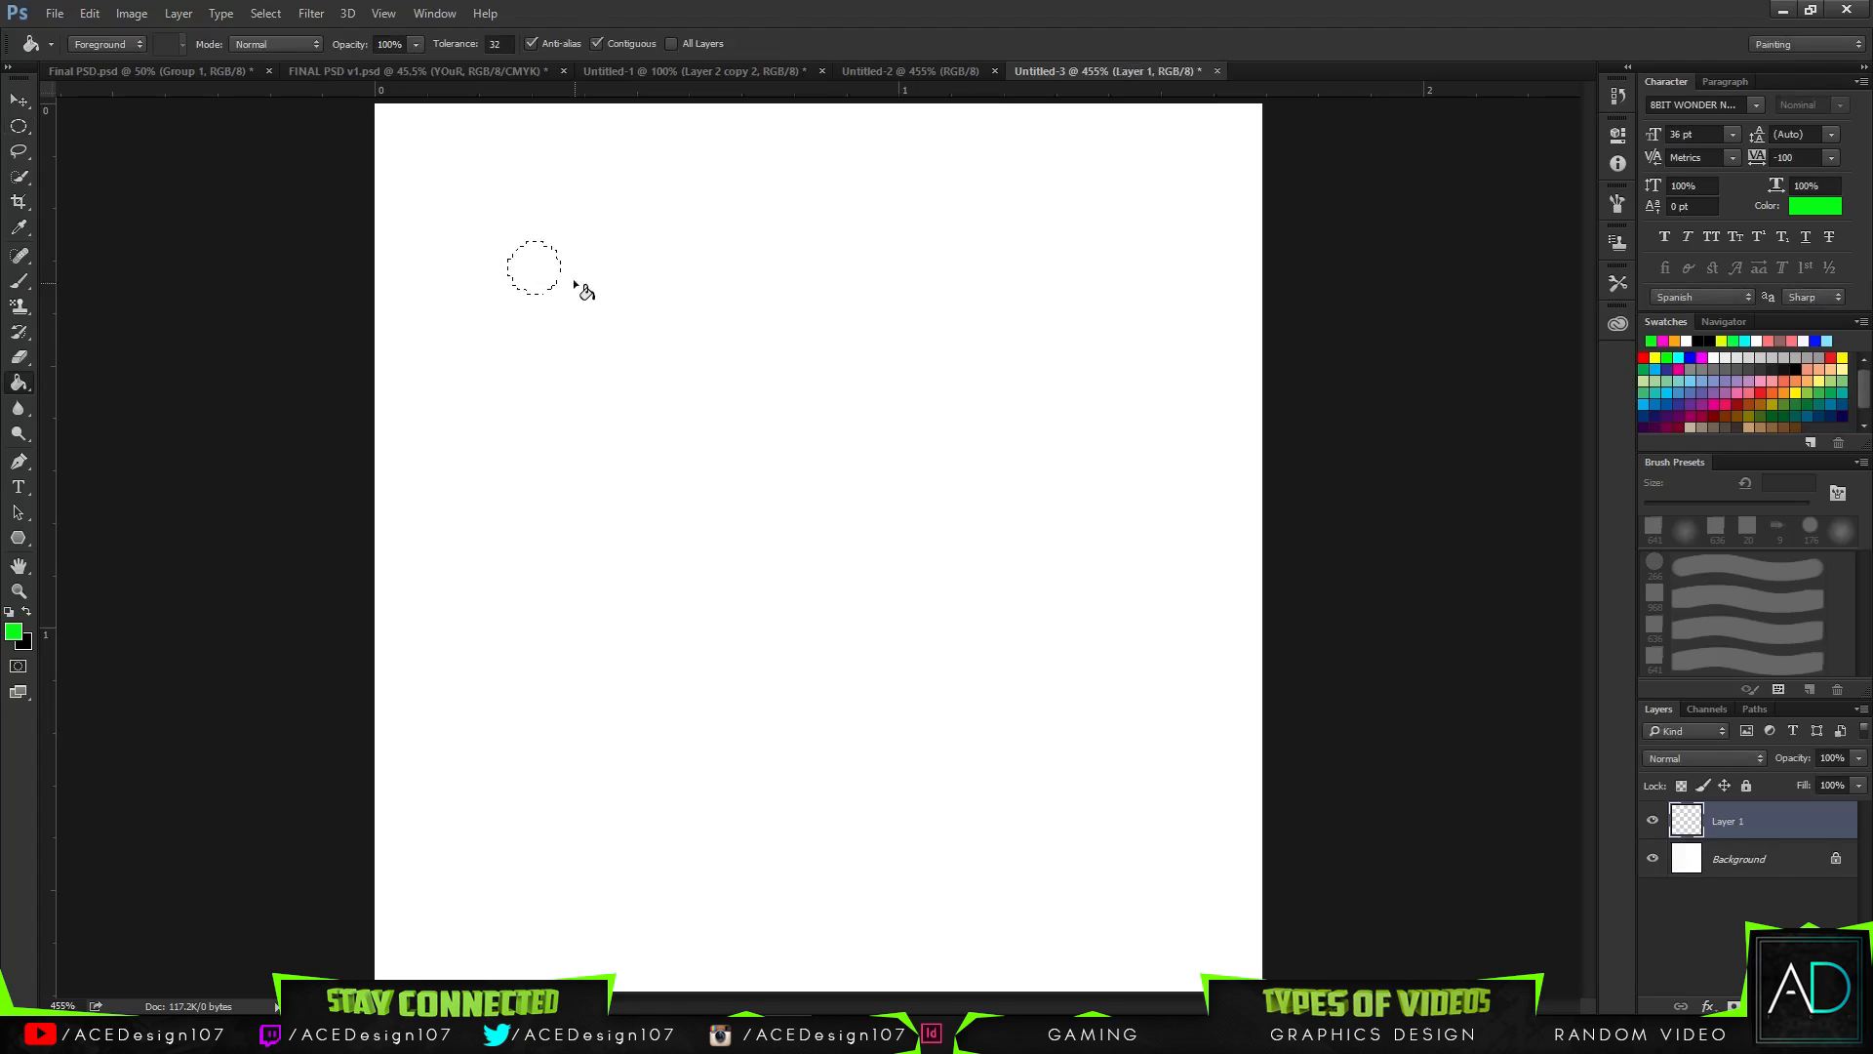
{"action": "key", "text": "ctrl+z"}
{"action": "key", "text": "x"}
{"action": "key", "text": "ctrl+d"}
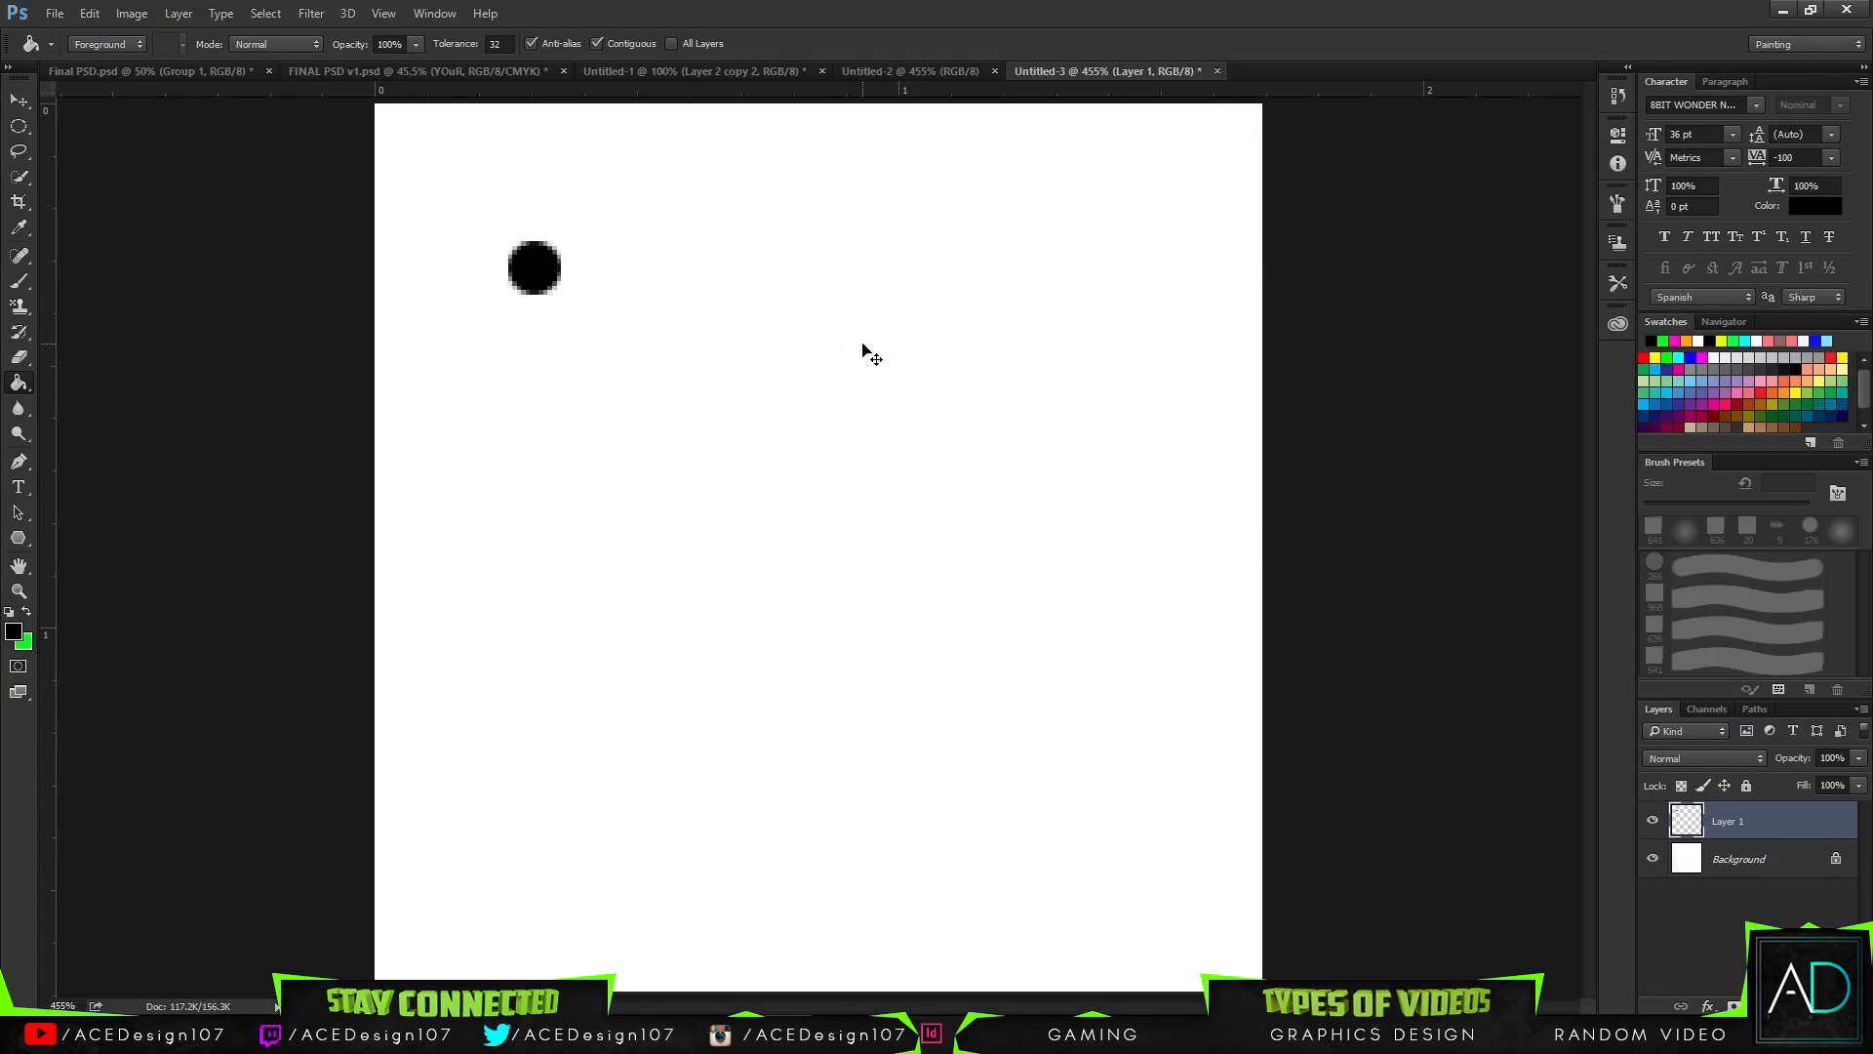
- Move the black dot into the canvas's top-left corner and place one copy beside it with a small gap
{"action": "key", "text": "v"}
{"action": "left_click_drag", "start_coordinate": [561, 378], "coordinate": [439, 259]}
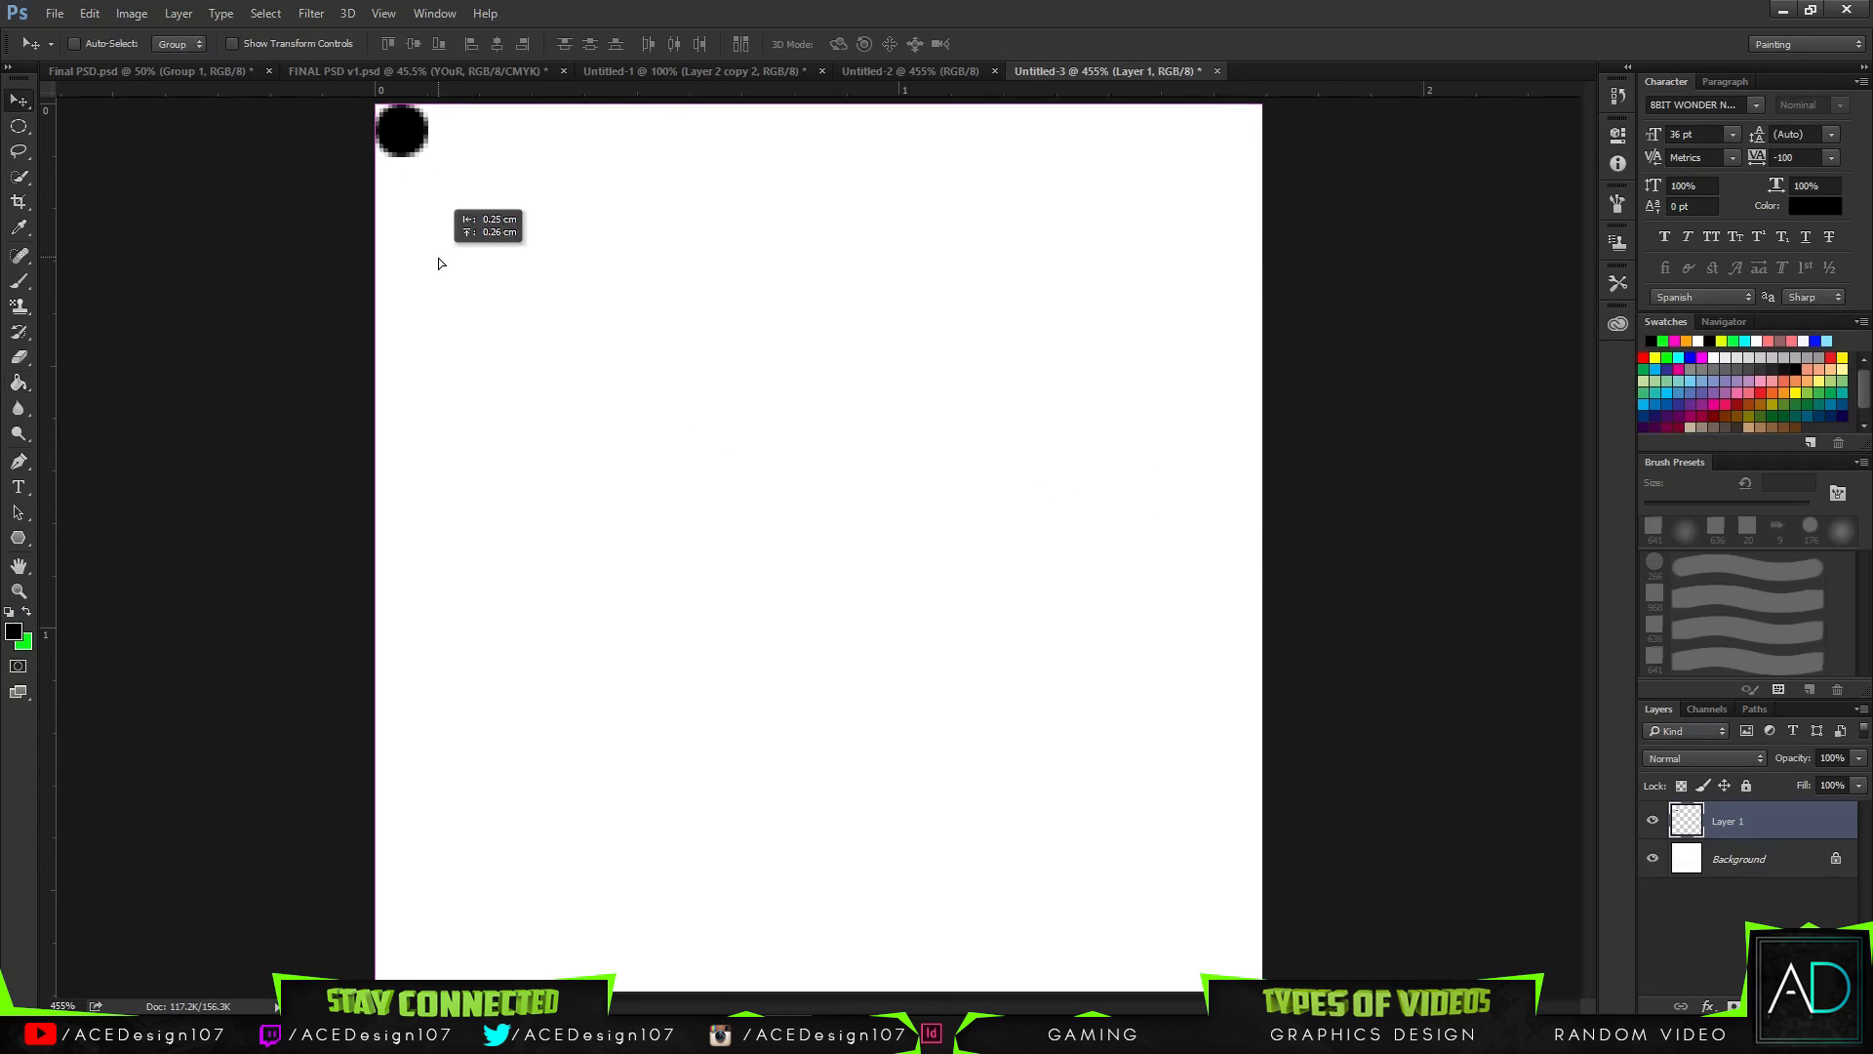
{"action": "left_click_drag", "start_coordinate": [616, 298], "coordinate": [739, 308]}
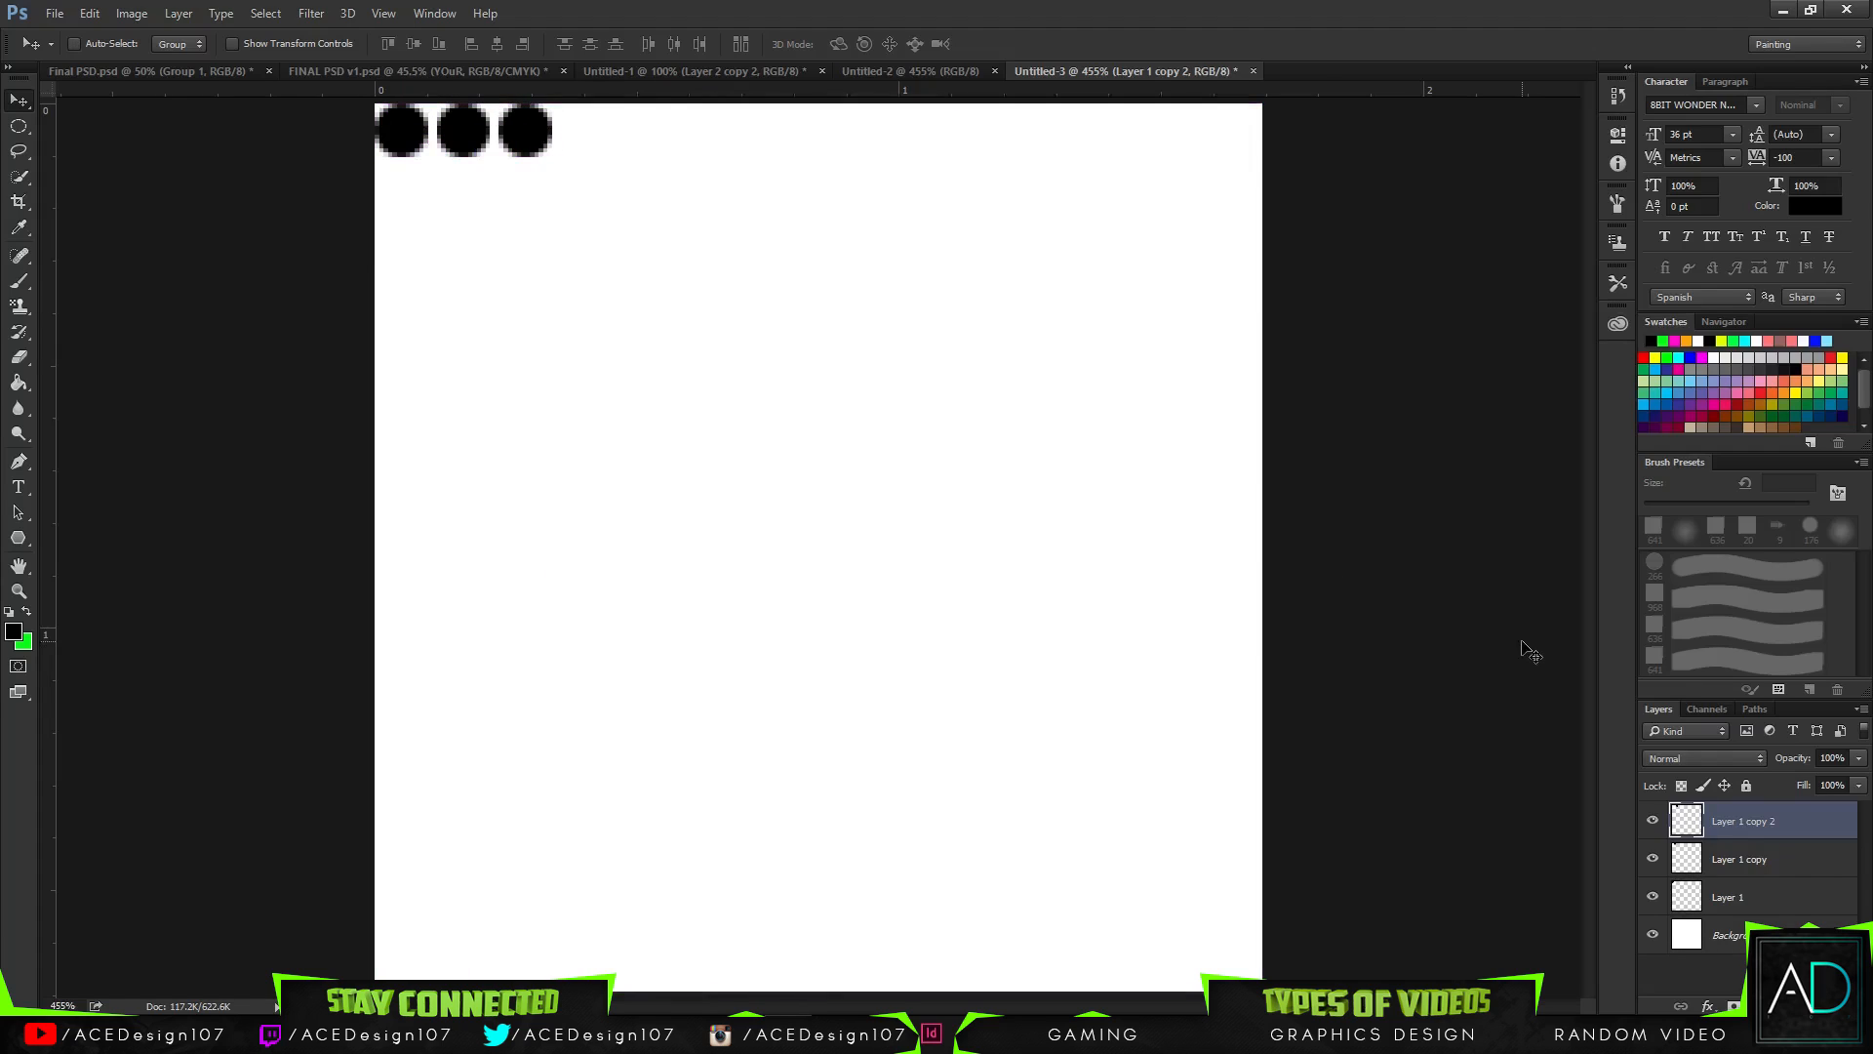
{"action": "key", "text": "ctrl+z"}
{"action": "left_click_drag", "start_coordinate": [463, 127], "coordinate": [472, 125]}
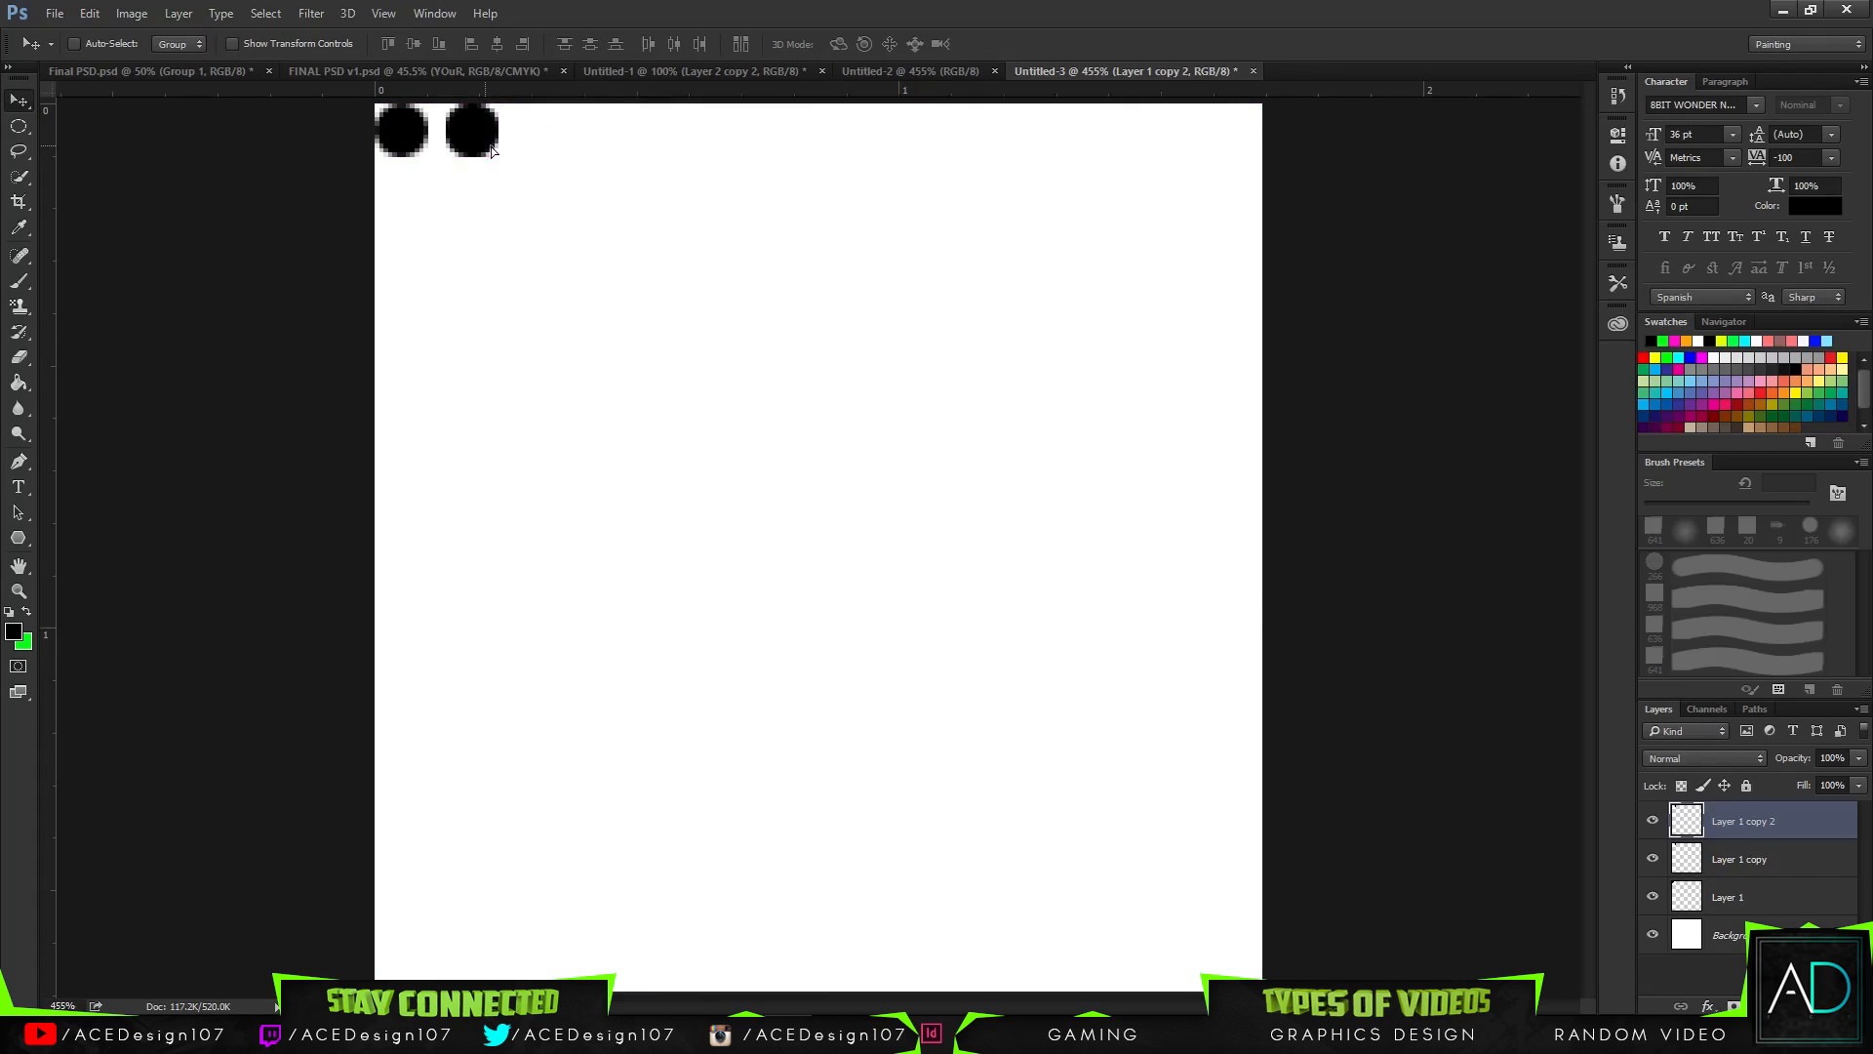
- Duplicate the dot at even spacing into a row of twelve along the canvas's top edge and merge the dot layers
{"action": "left_click_drag", "start_coordinate": [608, 185], "coordinate": [644, 185]}
{"action": "left_click_drag", "start_coordinate": [644, 185], "coordinate": [683, 184]}
{"action": "left_click_drag", "start_coordinate": [683, 185], "coordinate": [726, 186]}
{"action": "left_click_drag", "start_coordinate": [727, 186], "coordinate": [1259, 200]}
{"action": "key", "text": "ctrl+alt+a"}
{"action": "key", "text": "ctrl+e"}
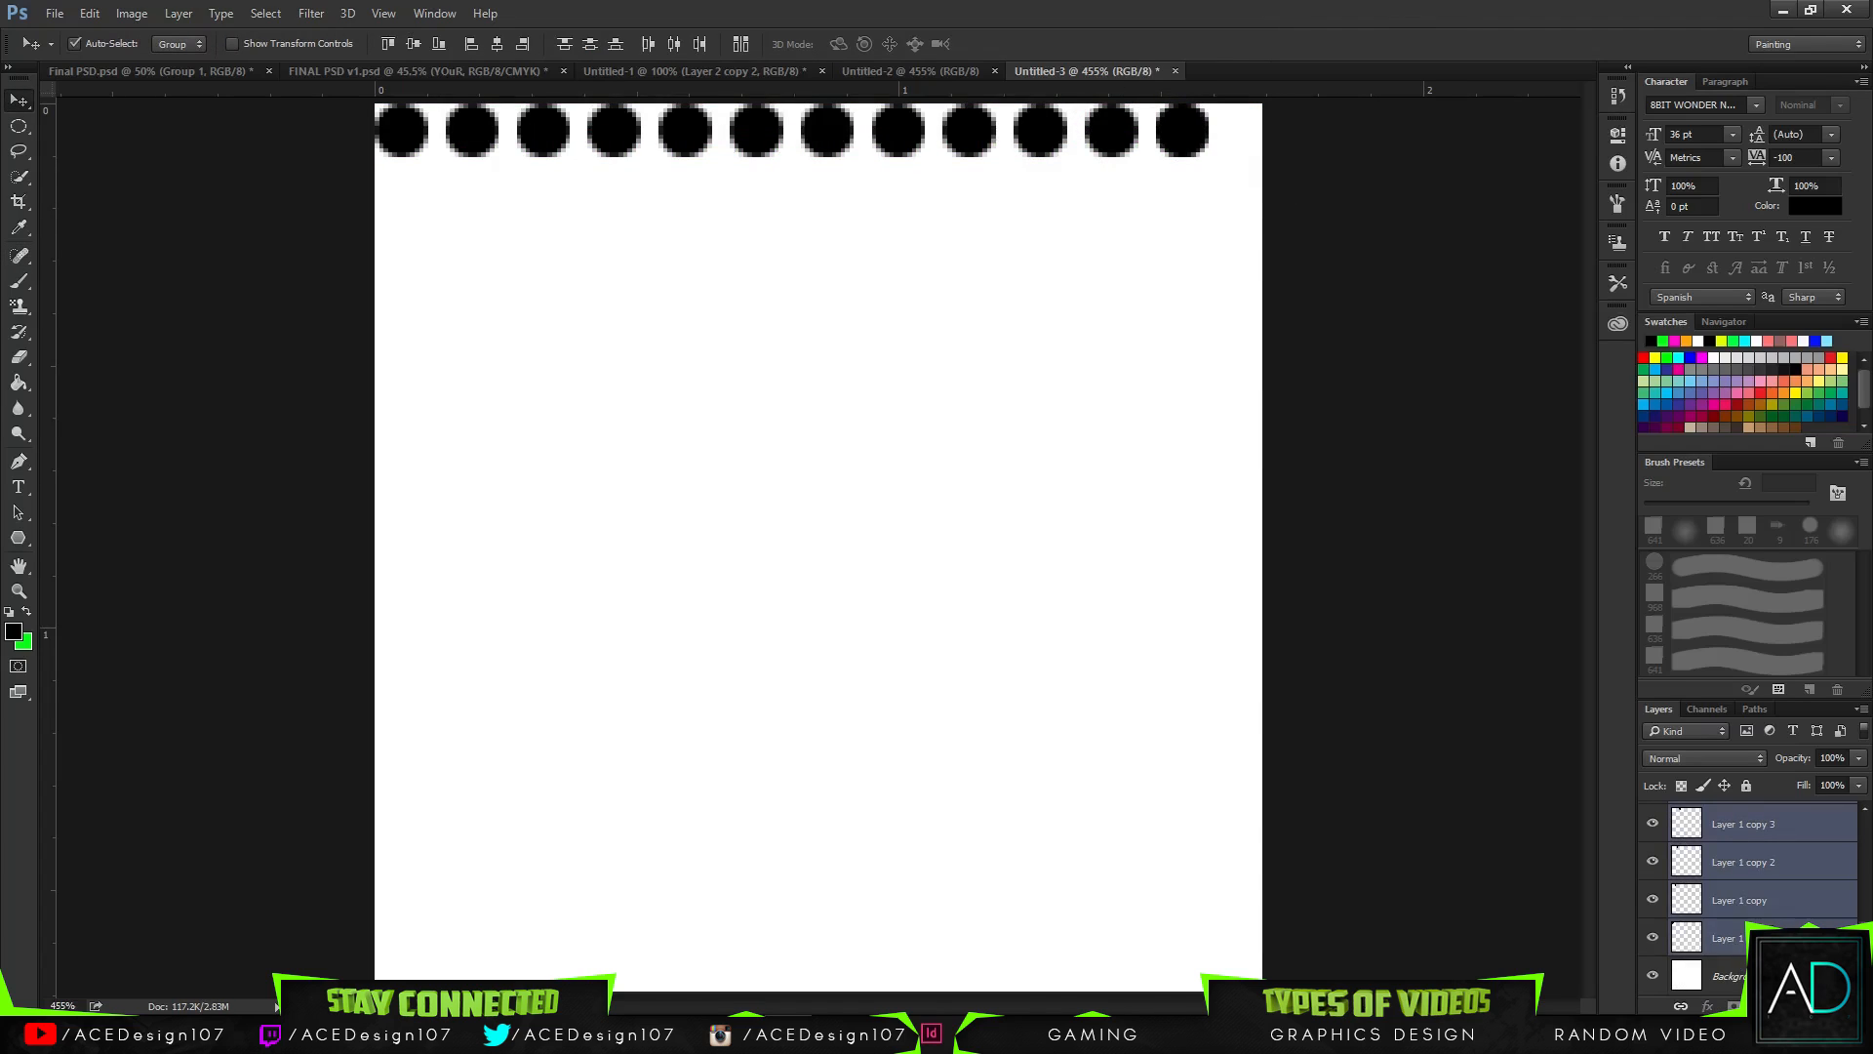
- Duplicate the dot row downward at even spacing to build a block of four rows, merging the copies into one layer
{"action": "left_click_drag", "start_coordinate": [1084, 153], "coordinate": [1084, 220]}
{"action": "key", "text": "ctrl+e"}
{"action": "left_click_drag", "start_coordinate": [1084, 294], "coordinate": [1084, 428]}
{"action": "key", "text": "ctrl+e"}
- Duplicate the four-row dot block downward until evenly spaced rows fill the canvas's full height
{"action": "key", "text": "j"}
{"action": "key", "text": "ctrl+j"}
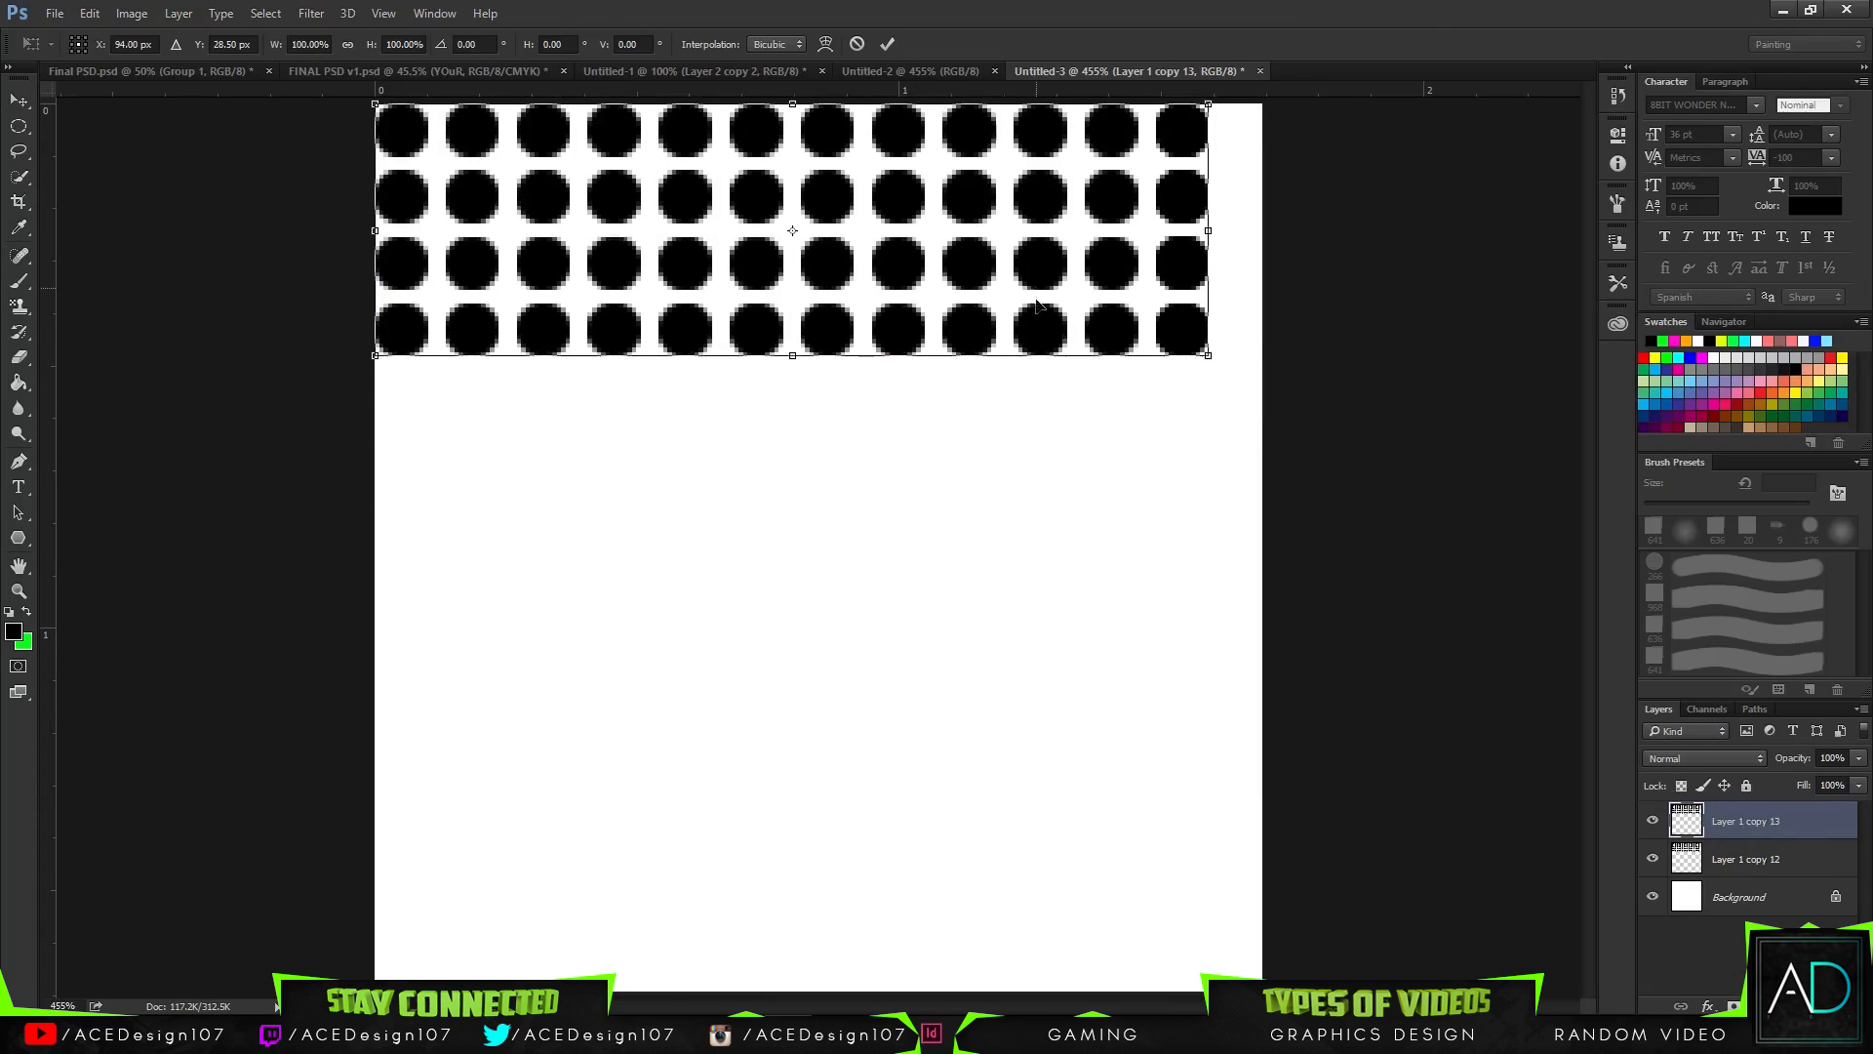
{"action": "key", "text": "ctrl+t"}
{"action": "left_click_drag", "start_coordinate": [1031, 293], "coordinate": [961, 781]}
{"action": "key", "text": "Return"}
{"action": "key", "text": "ctrl+j"}
{"action": "key", "text": "ctrl+t"}
{"action": "key", "text": "Return"}
{"action": "key", "text": "ctrl+e"}
{"action": "key", "text": "ctrl+t"}
{"action": "key", "text": "Return"}
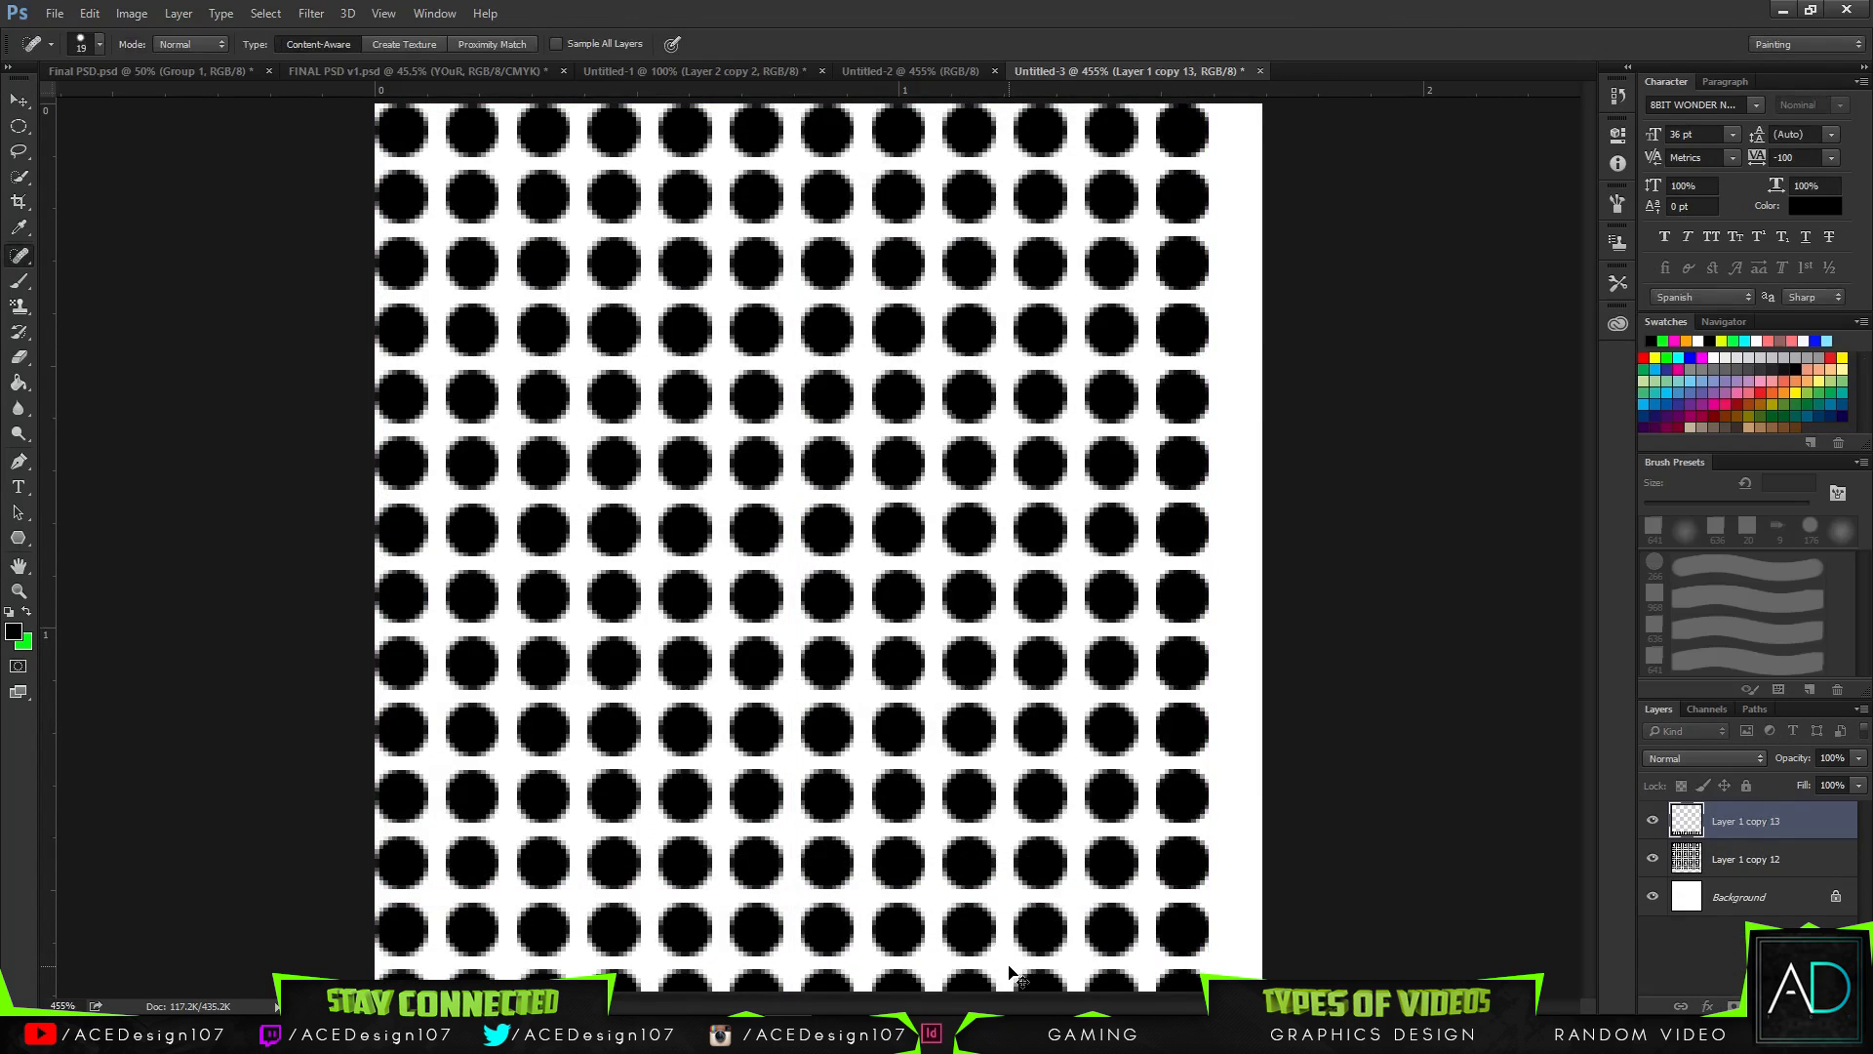
- Crop the canvas to the dot grid, cutting off the empty right strip and the partial bottom row
{"action": "key", "text": "c"}
{"action": "key", "text": "Return"}
{"action": "key", "text": "v"}
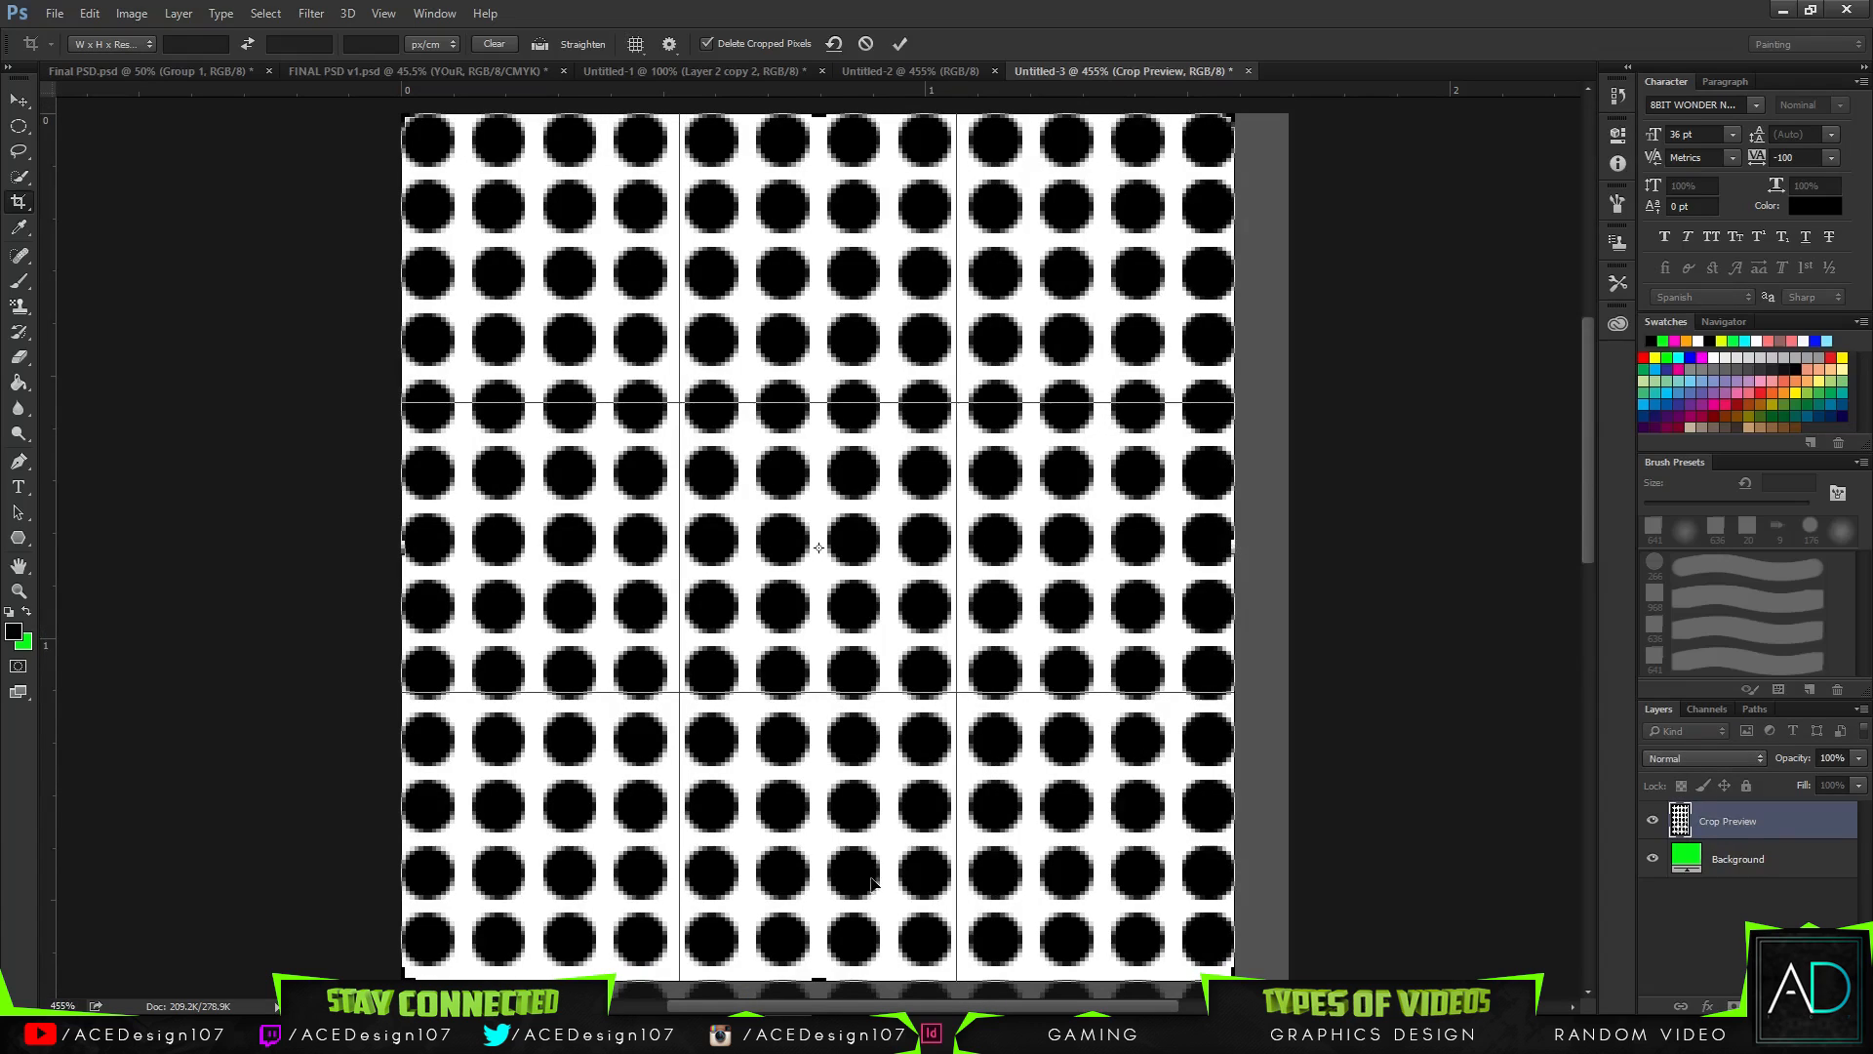
- Compare the dot pattern and heart banner documents with FINAL PSD v1.psd and examine its YOUR CHANNEL lettering up close
{"action": "left_click", "coordinate": [429, 71]}
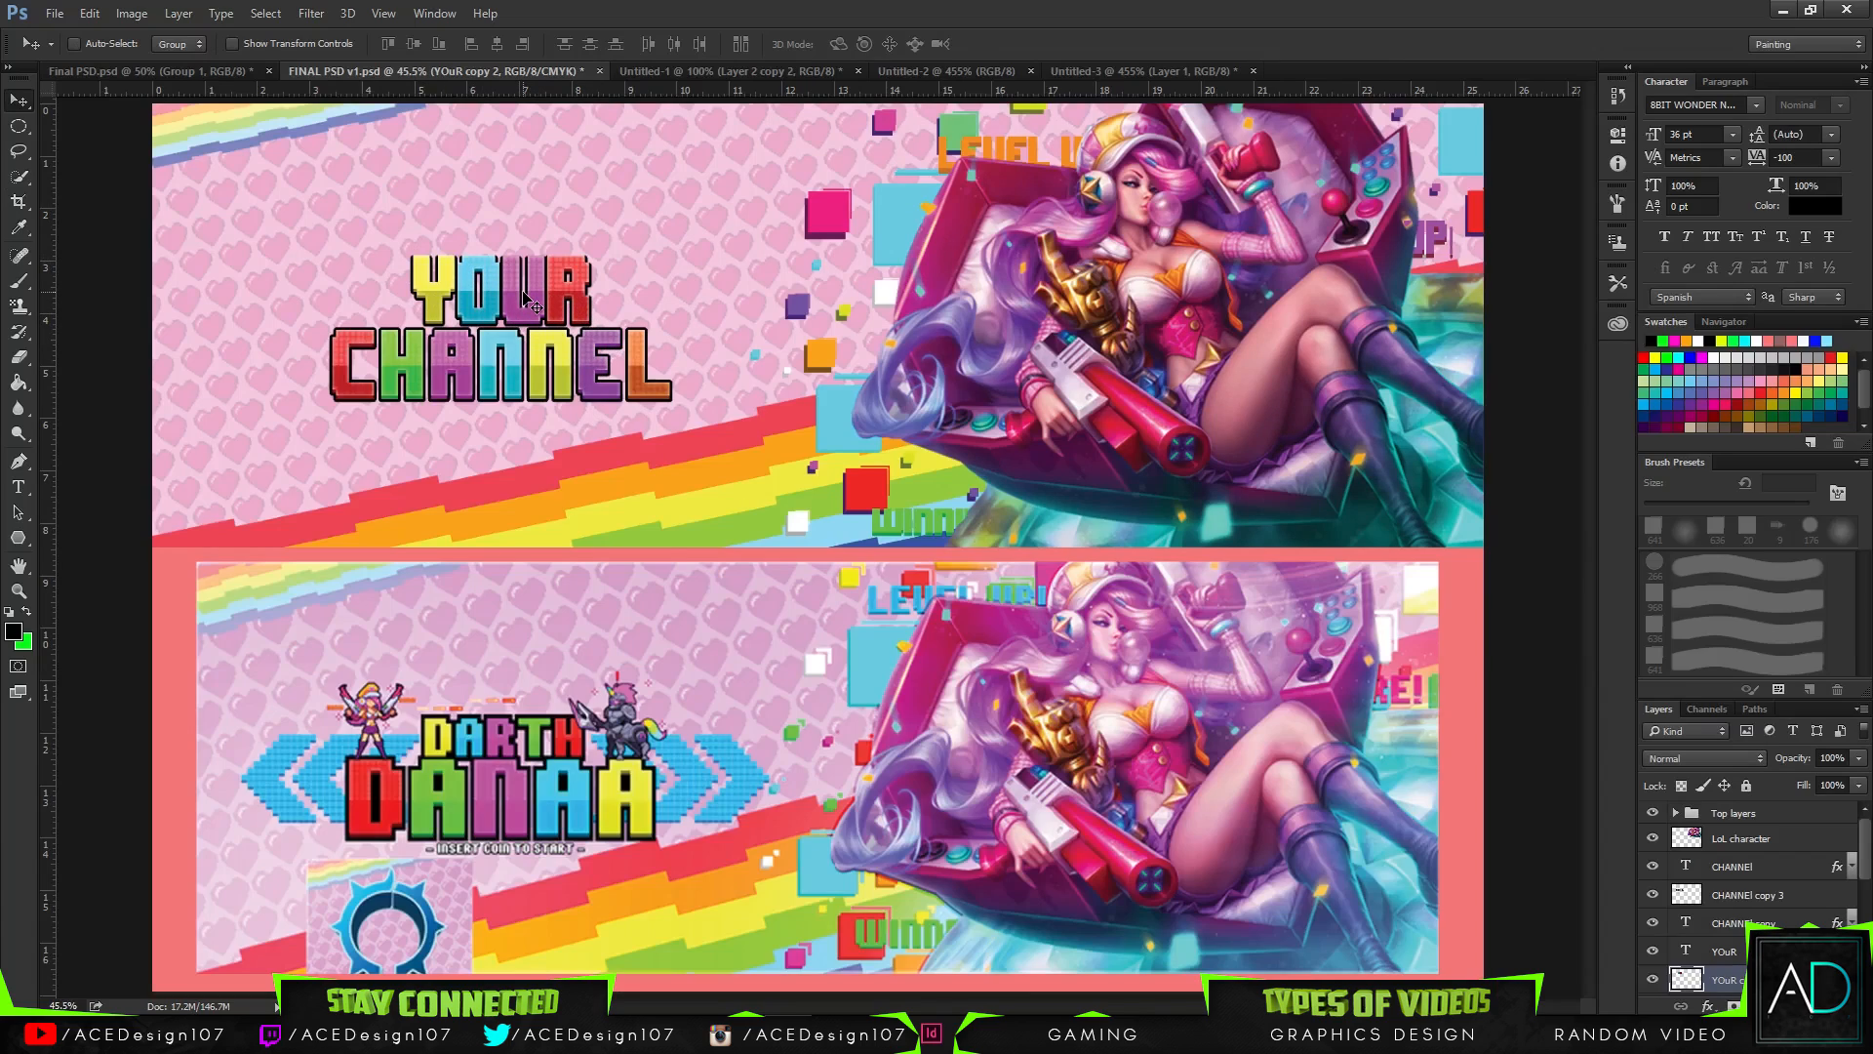
{"action": "left_click", "coordinate": [1112, 70]}
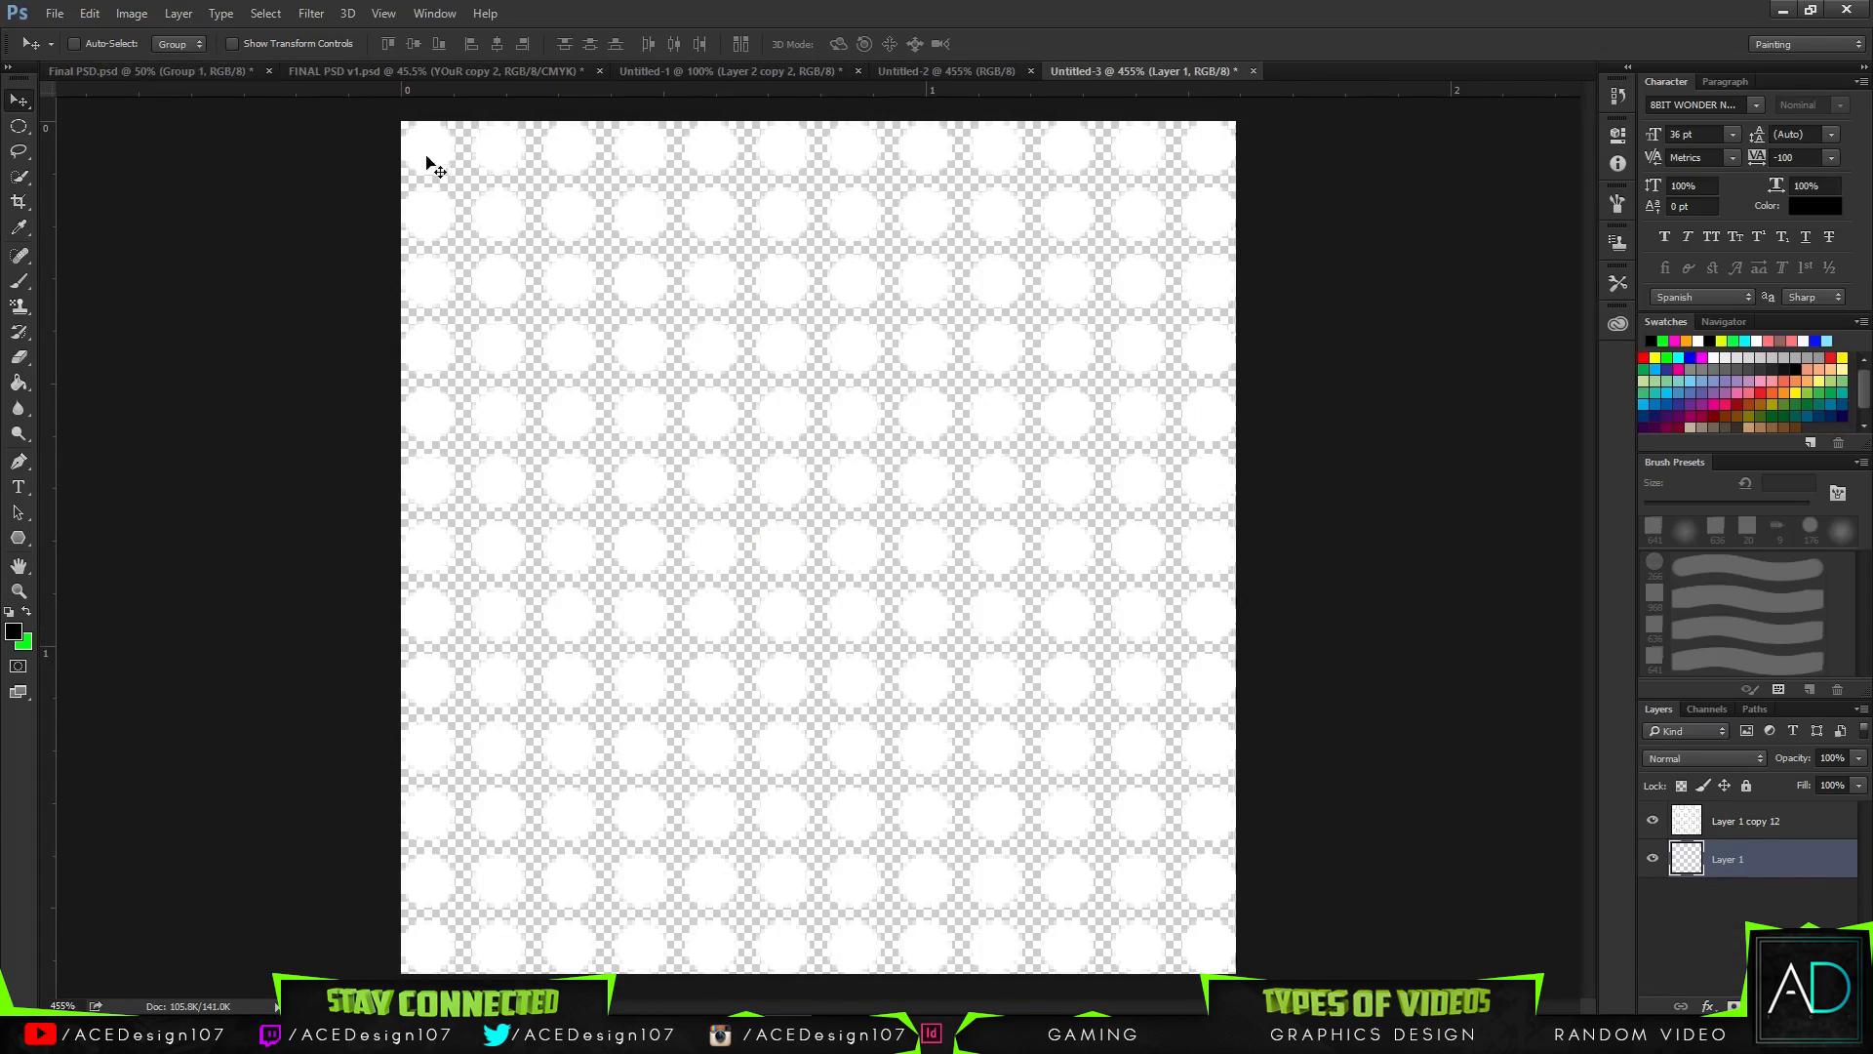
{"action": "left_click", "coordinate": [199, 73]}
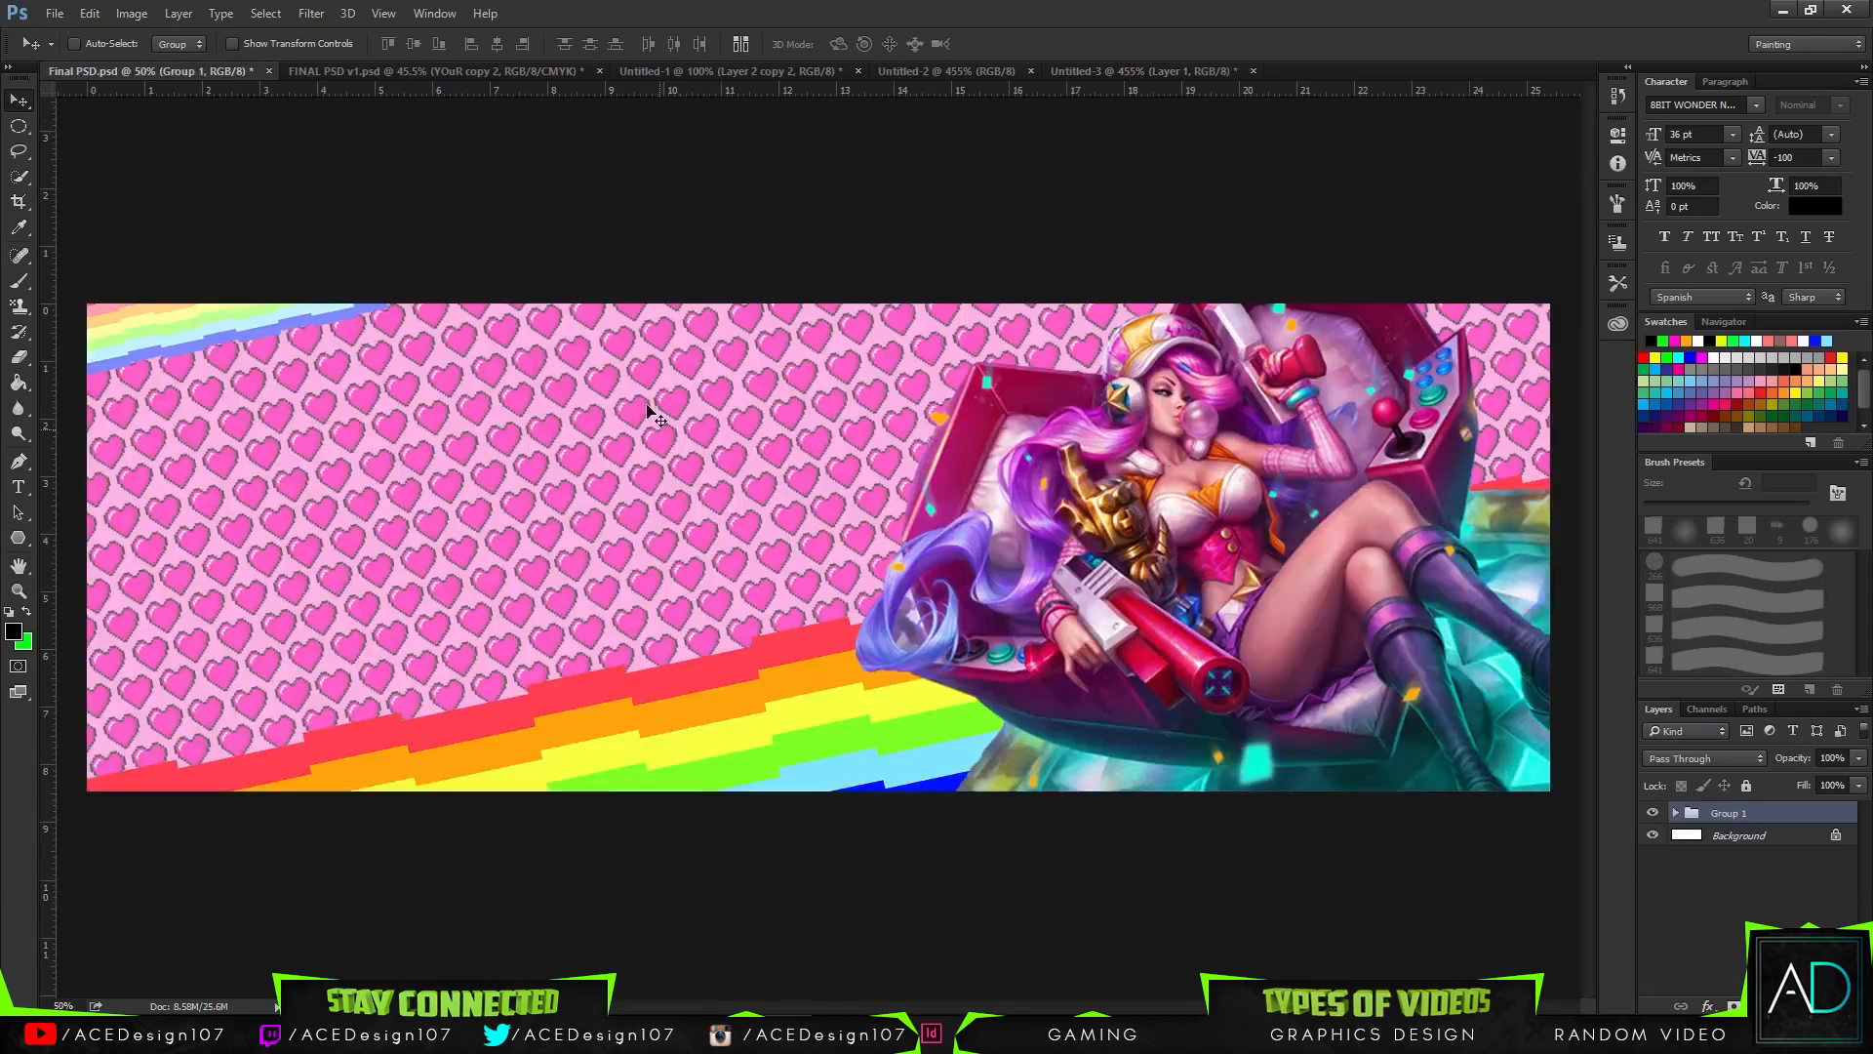
{"action": "left_click", "coordinate": [382, 73]}
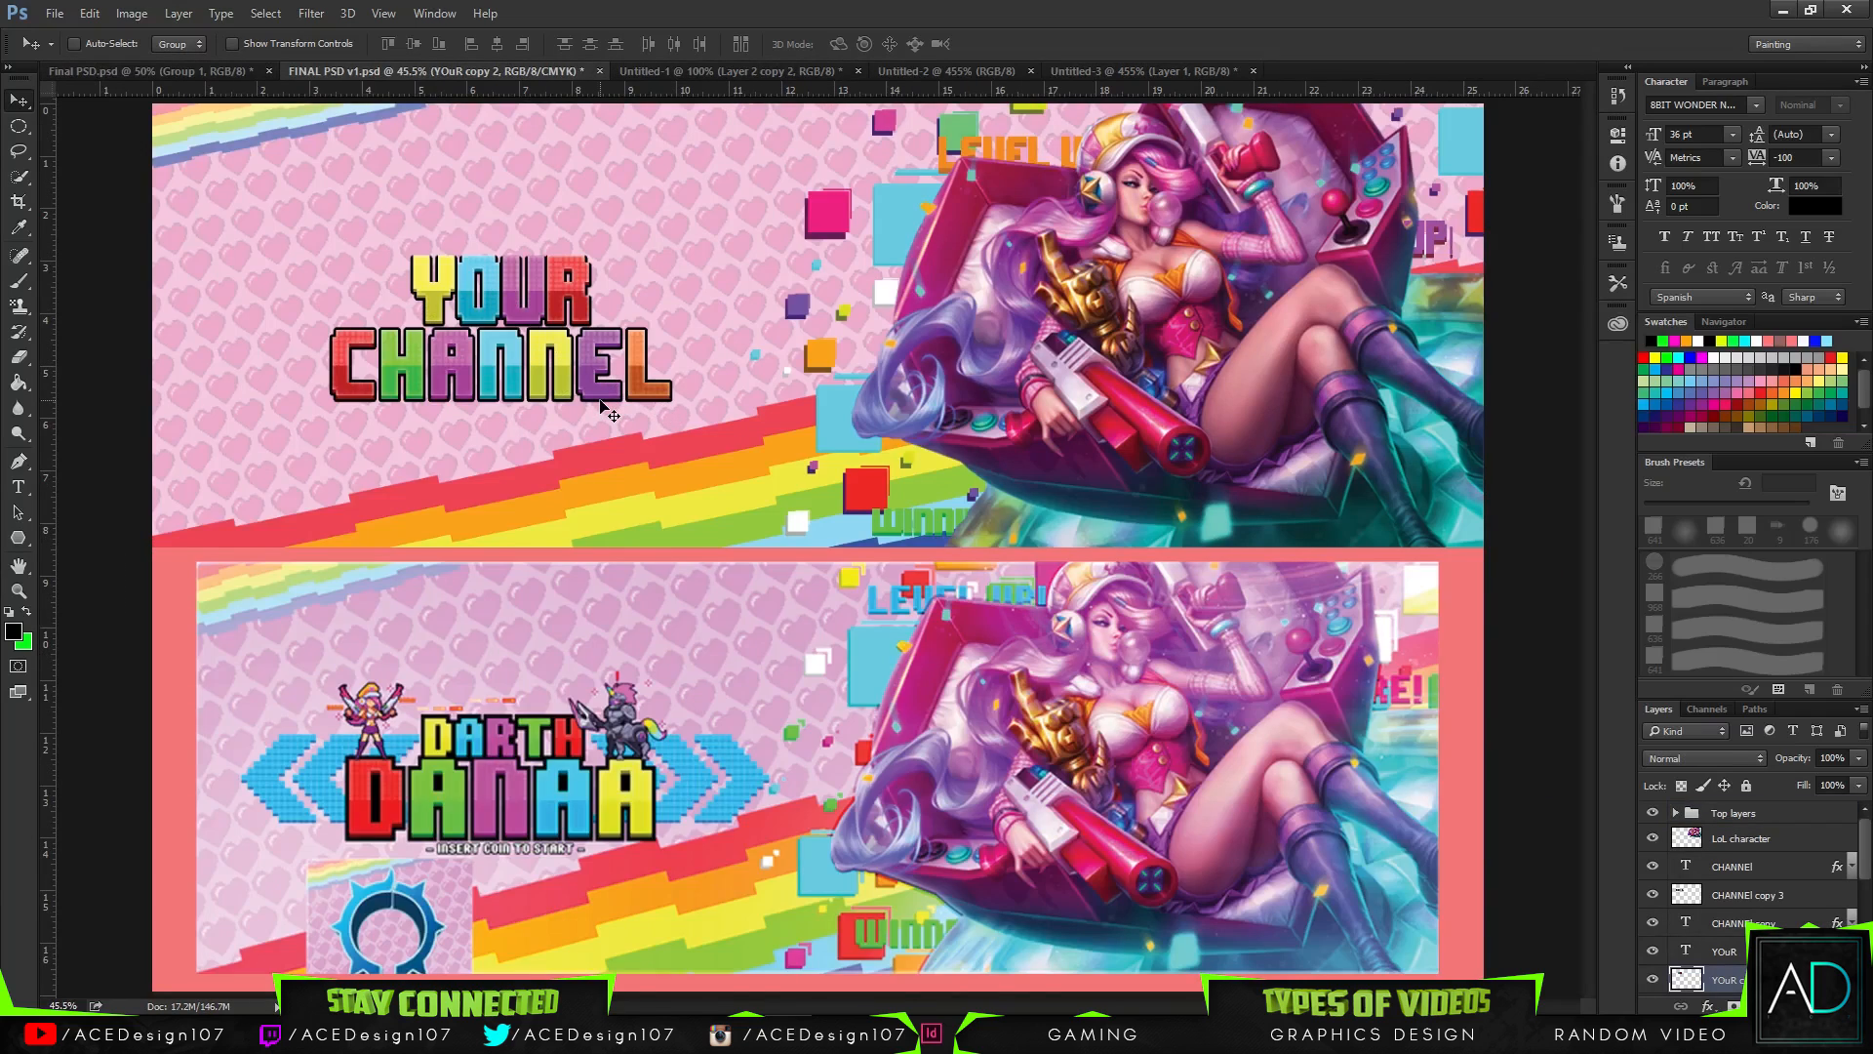
{"action": "key", "text": "ctrl+plus"}
{"action": "key", "text": "ctrl+plus"}
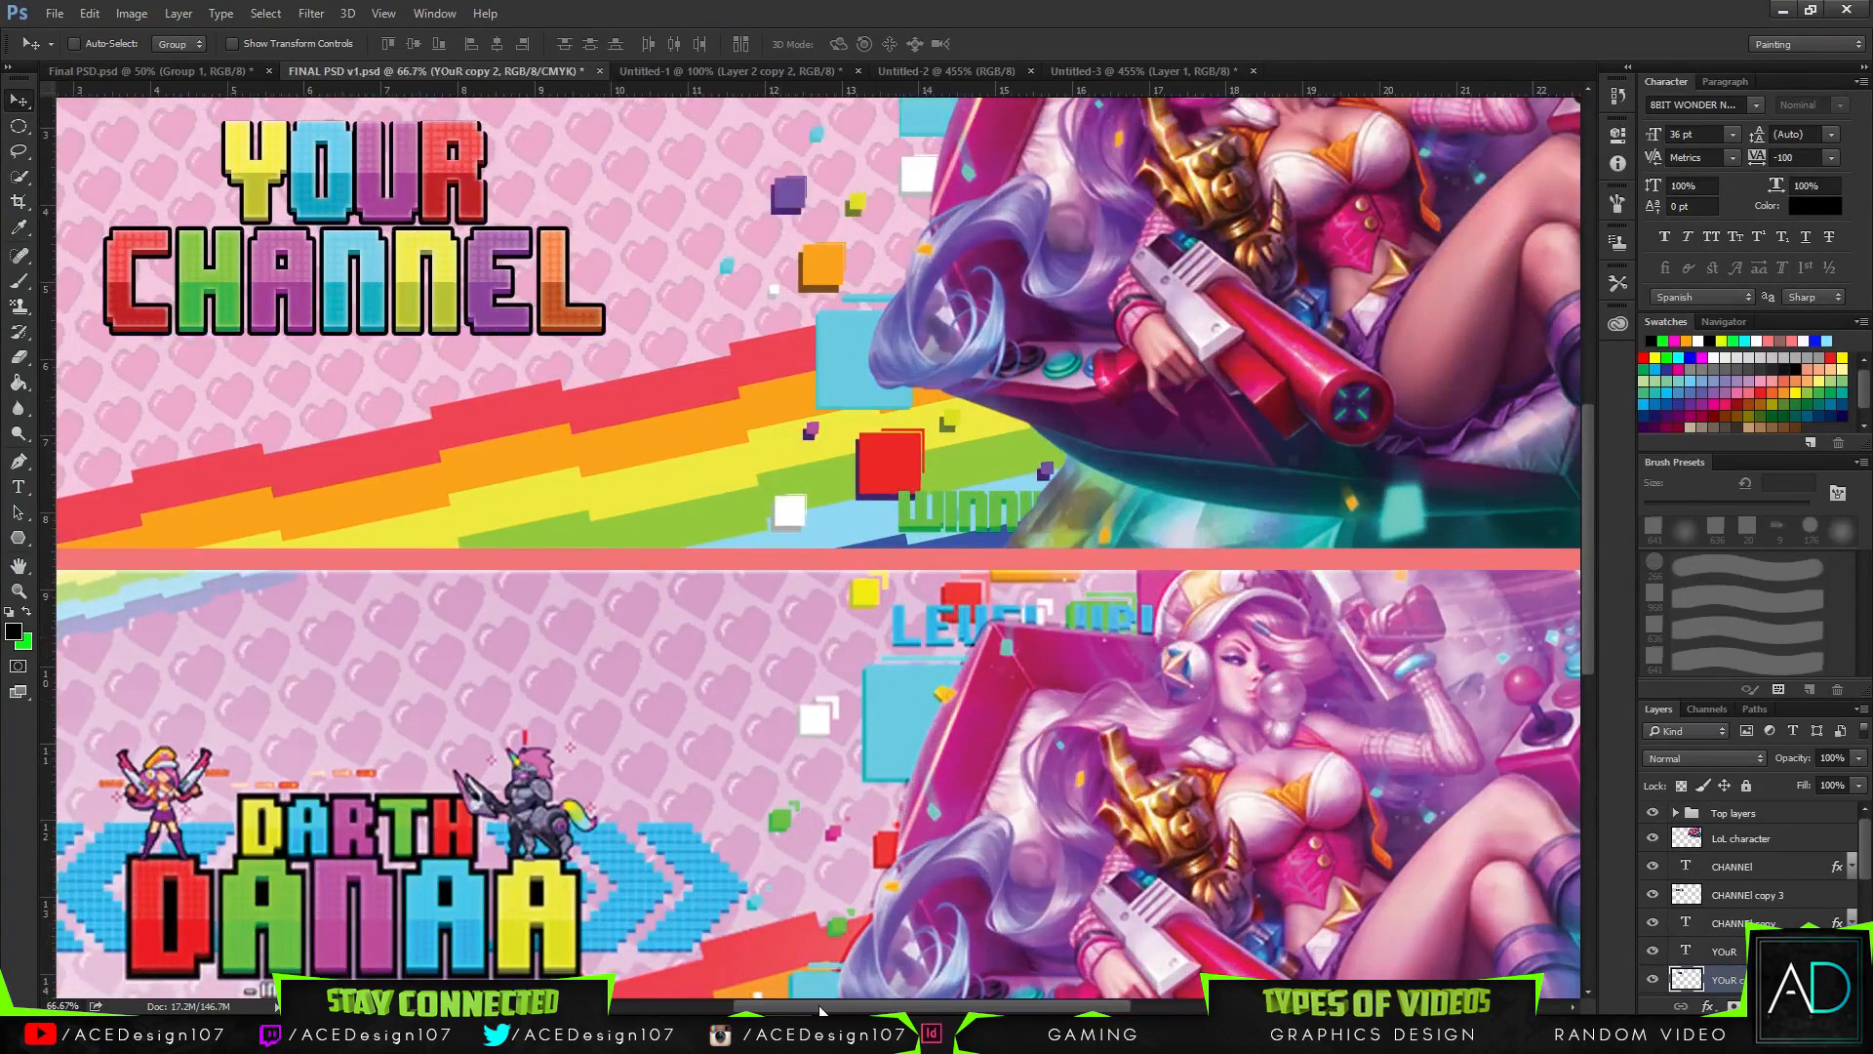
{"action": "scroll", "coordinate": [817, 1005], "scroll_direction": "left", "scroll_amount": 4}
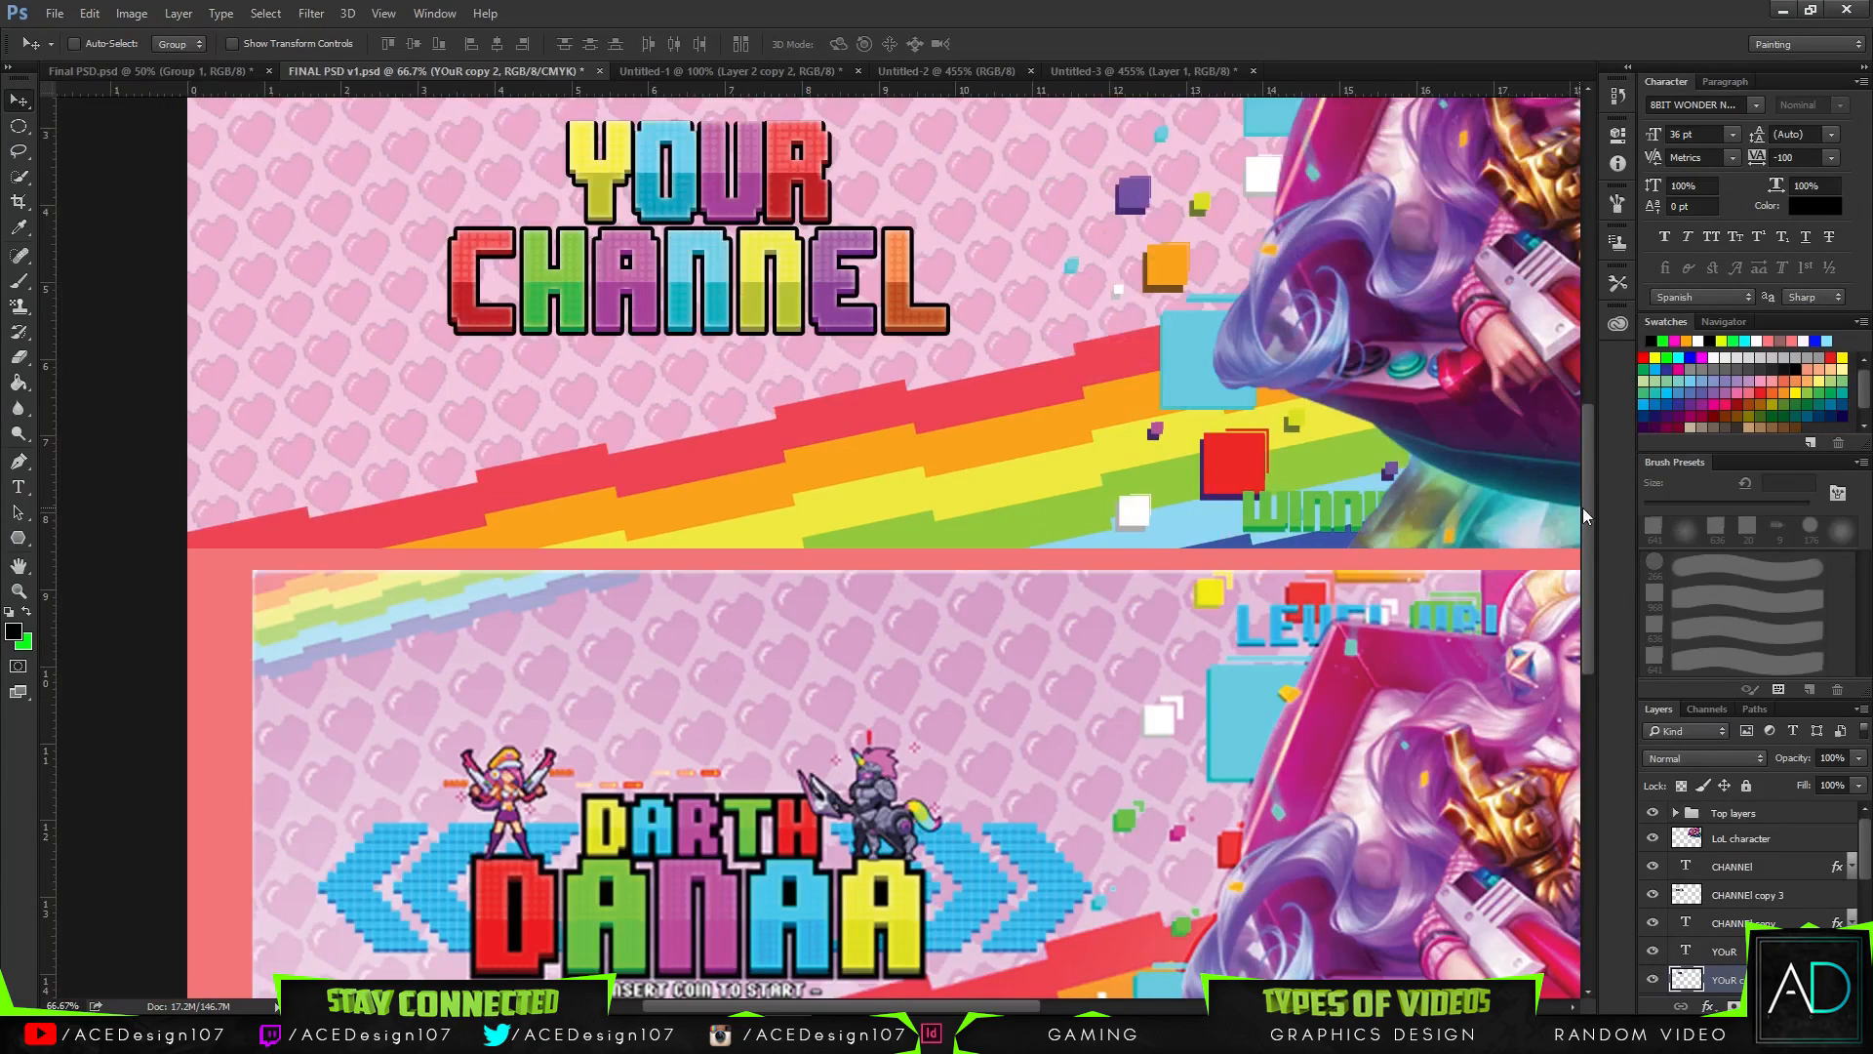
{"action": "left_click_drag", "start_coordinate": [1583, 507], "coordinate": [1566, 414]}
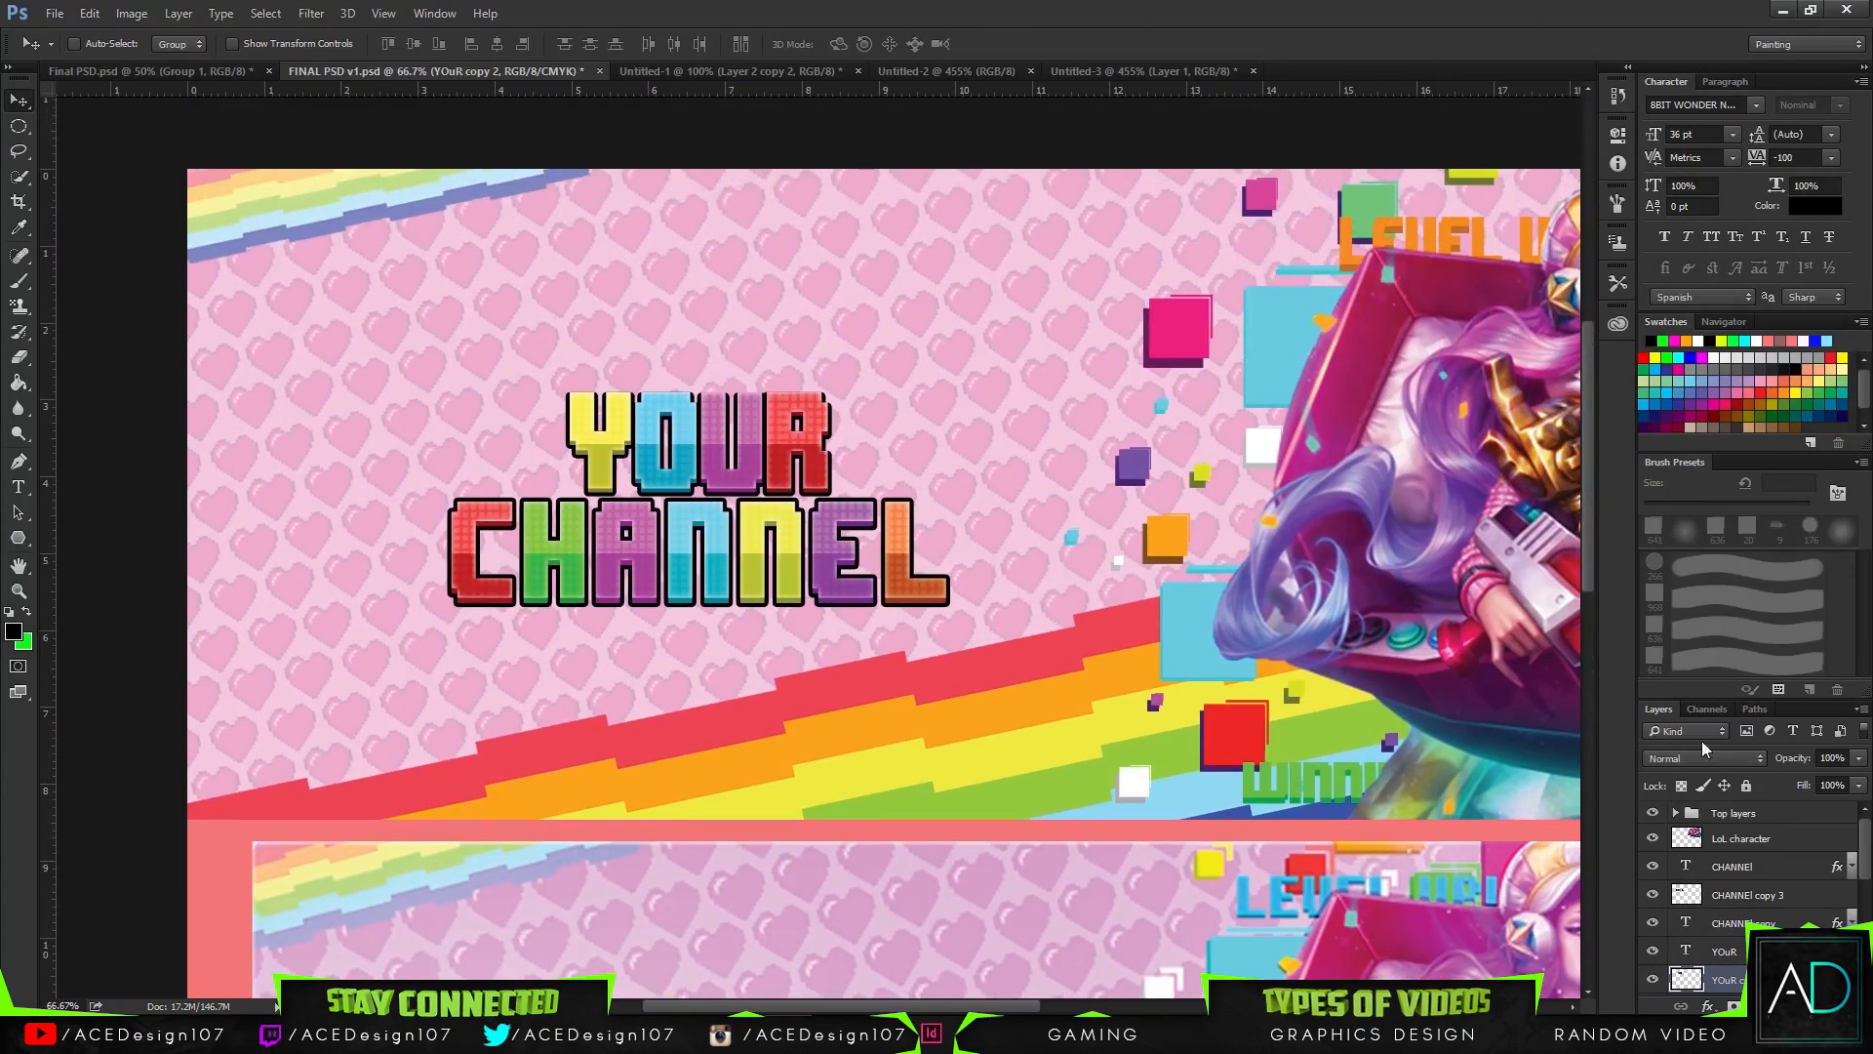
- Add the text DESIGN in black 36 pt 8BIT WONDER Nominal above the YOUR CHANNEL lettering, on a layer above CHANNEL
{"action": "left_click", "coordinate": [1756, 952]}
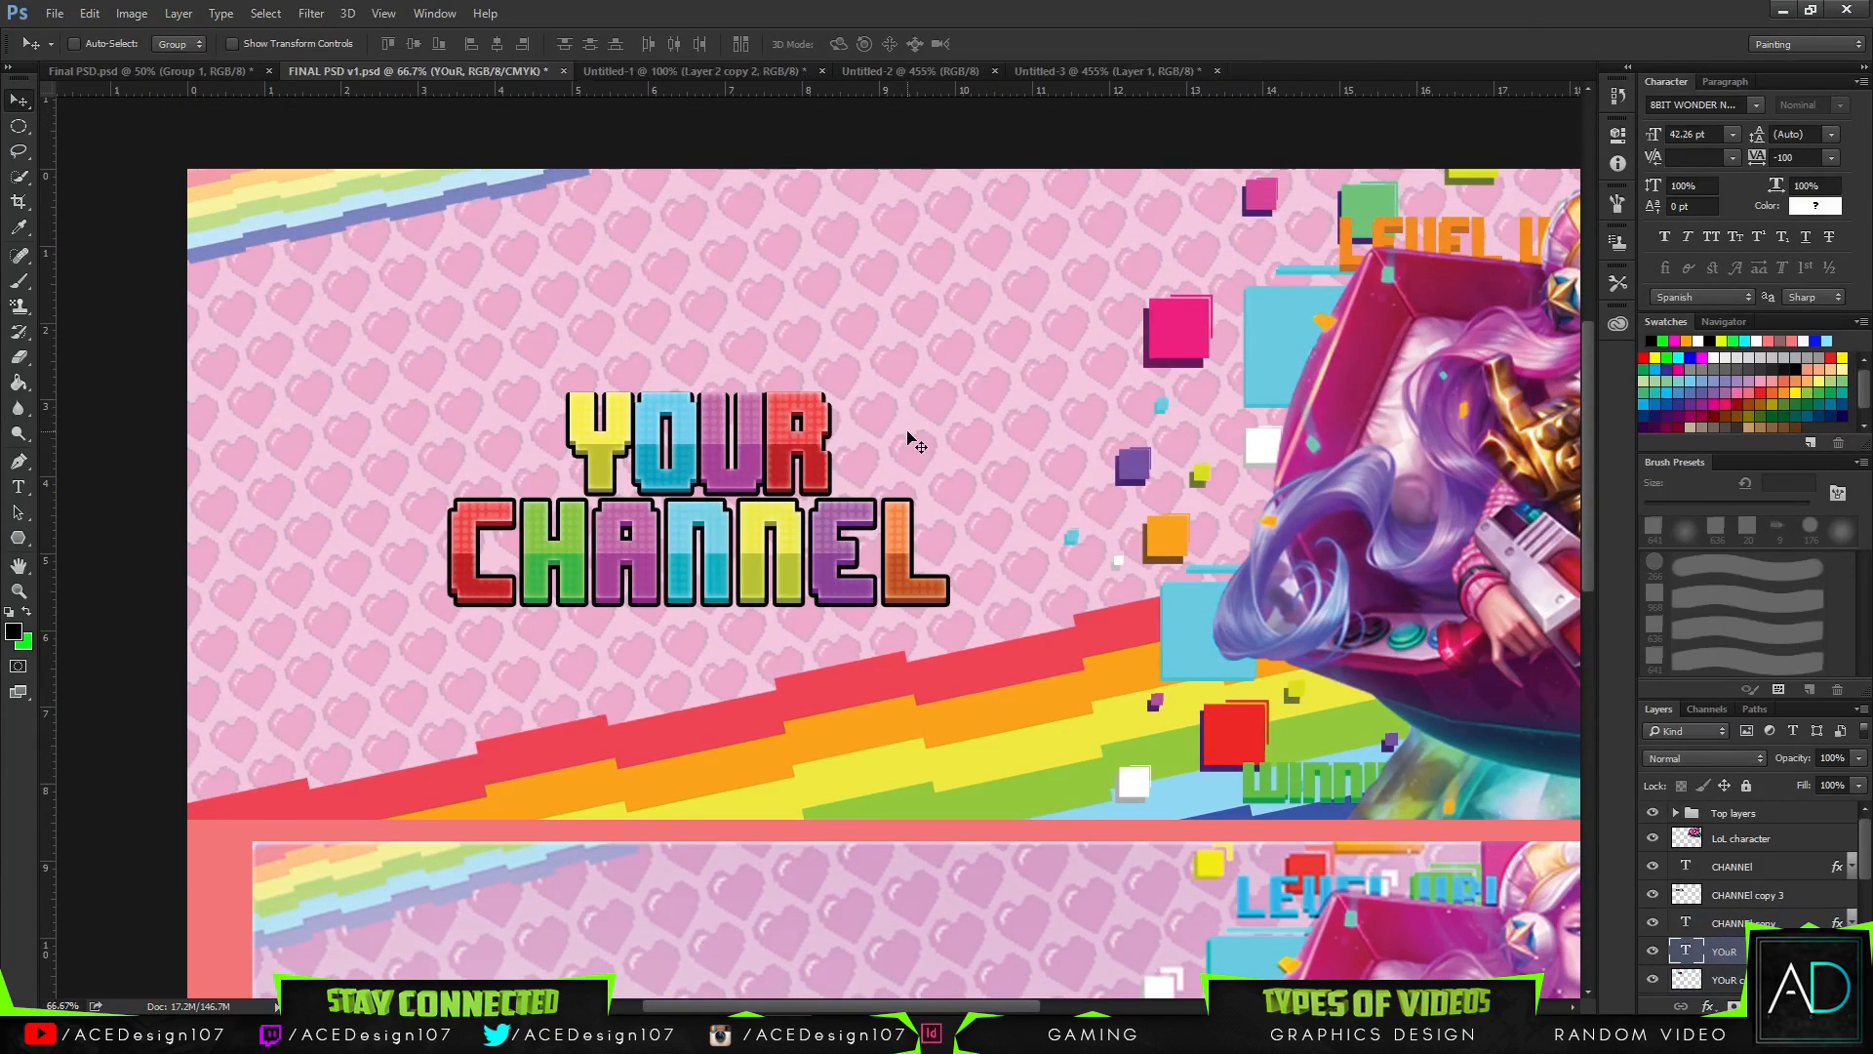
{"action": "key", "text": "t"}
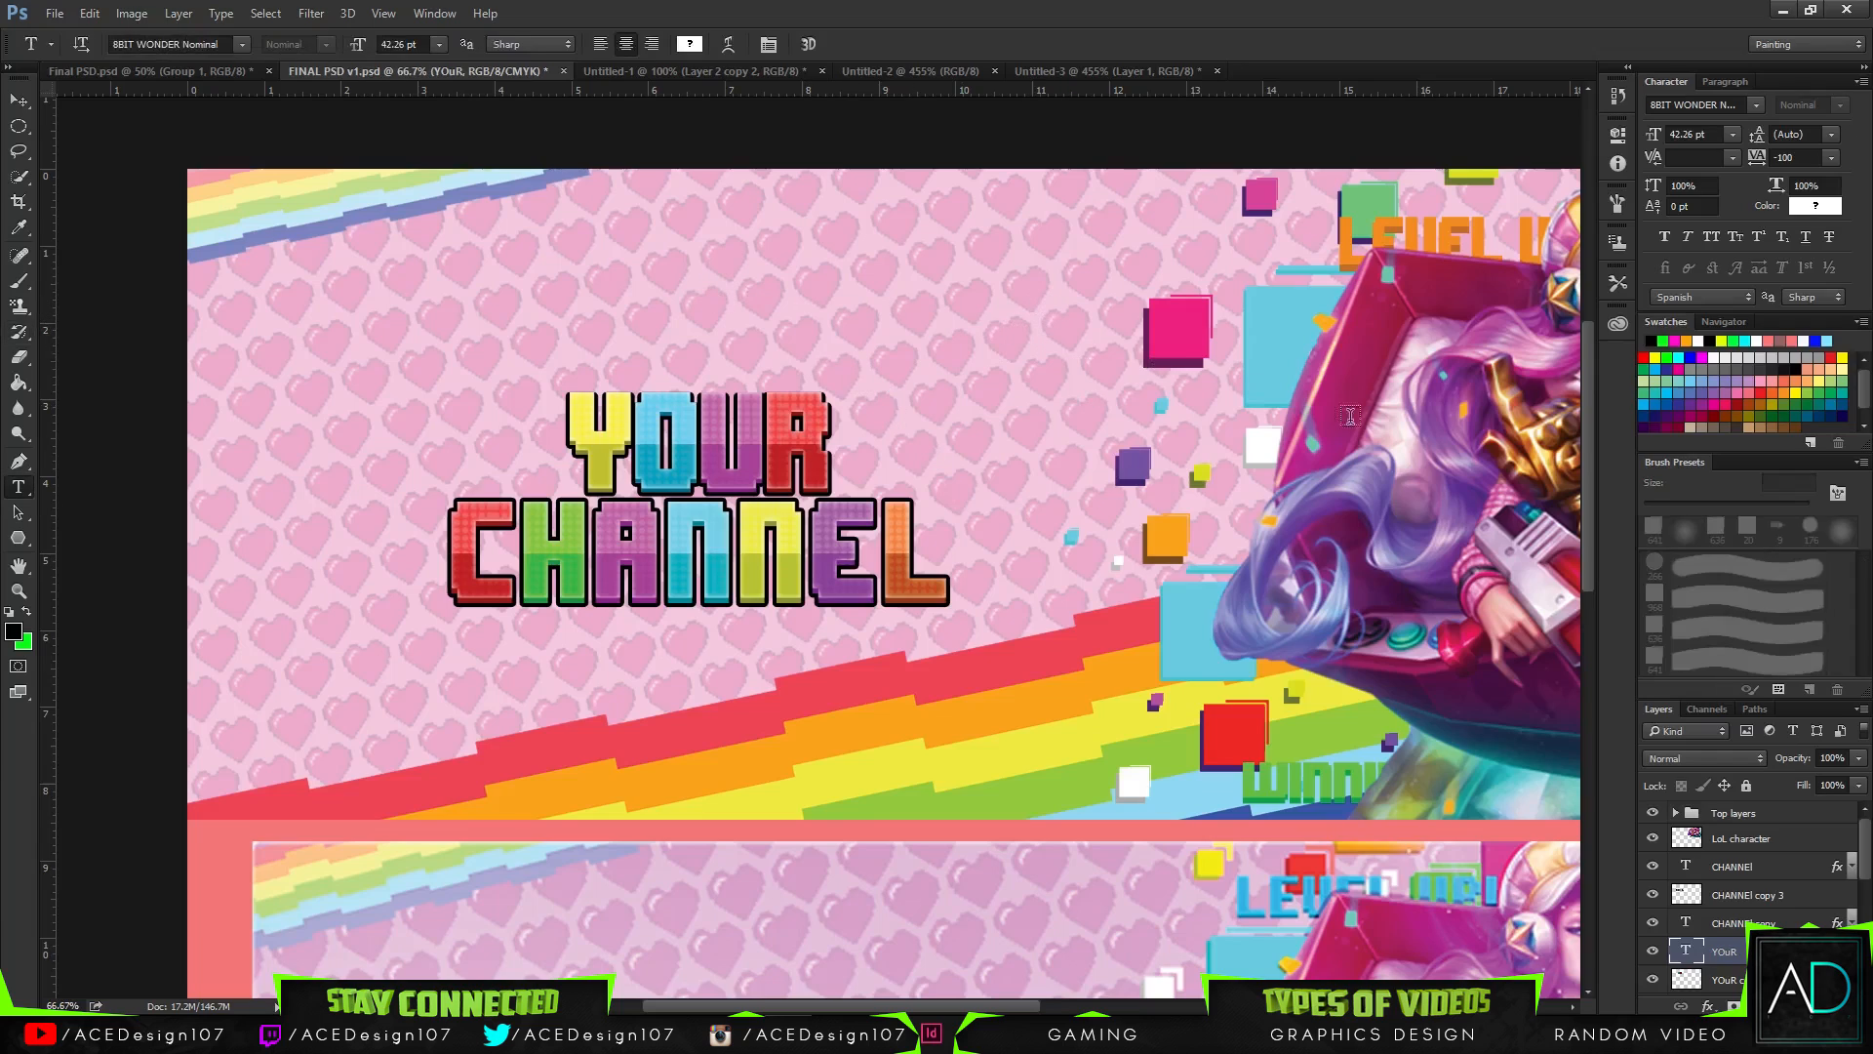
{"action": "left_click", "coordinate": [1800, 877]}
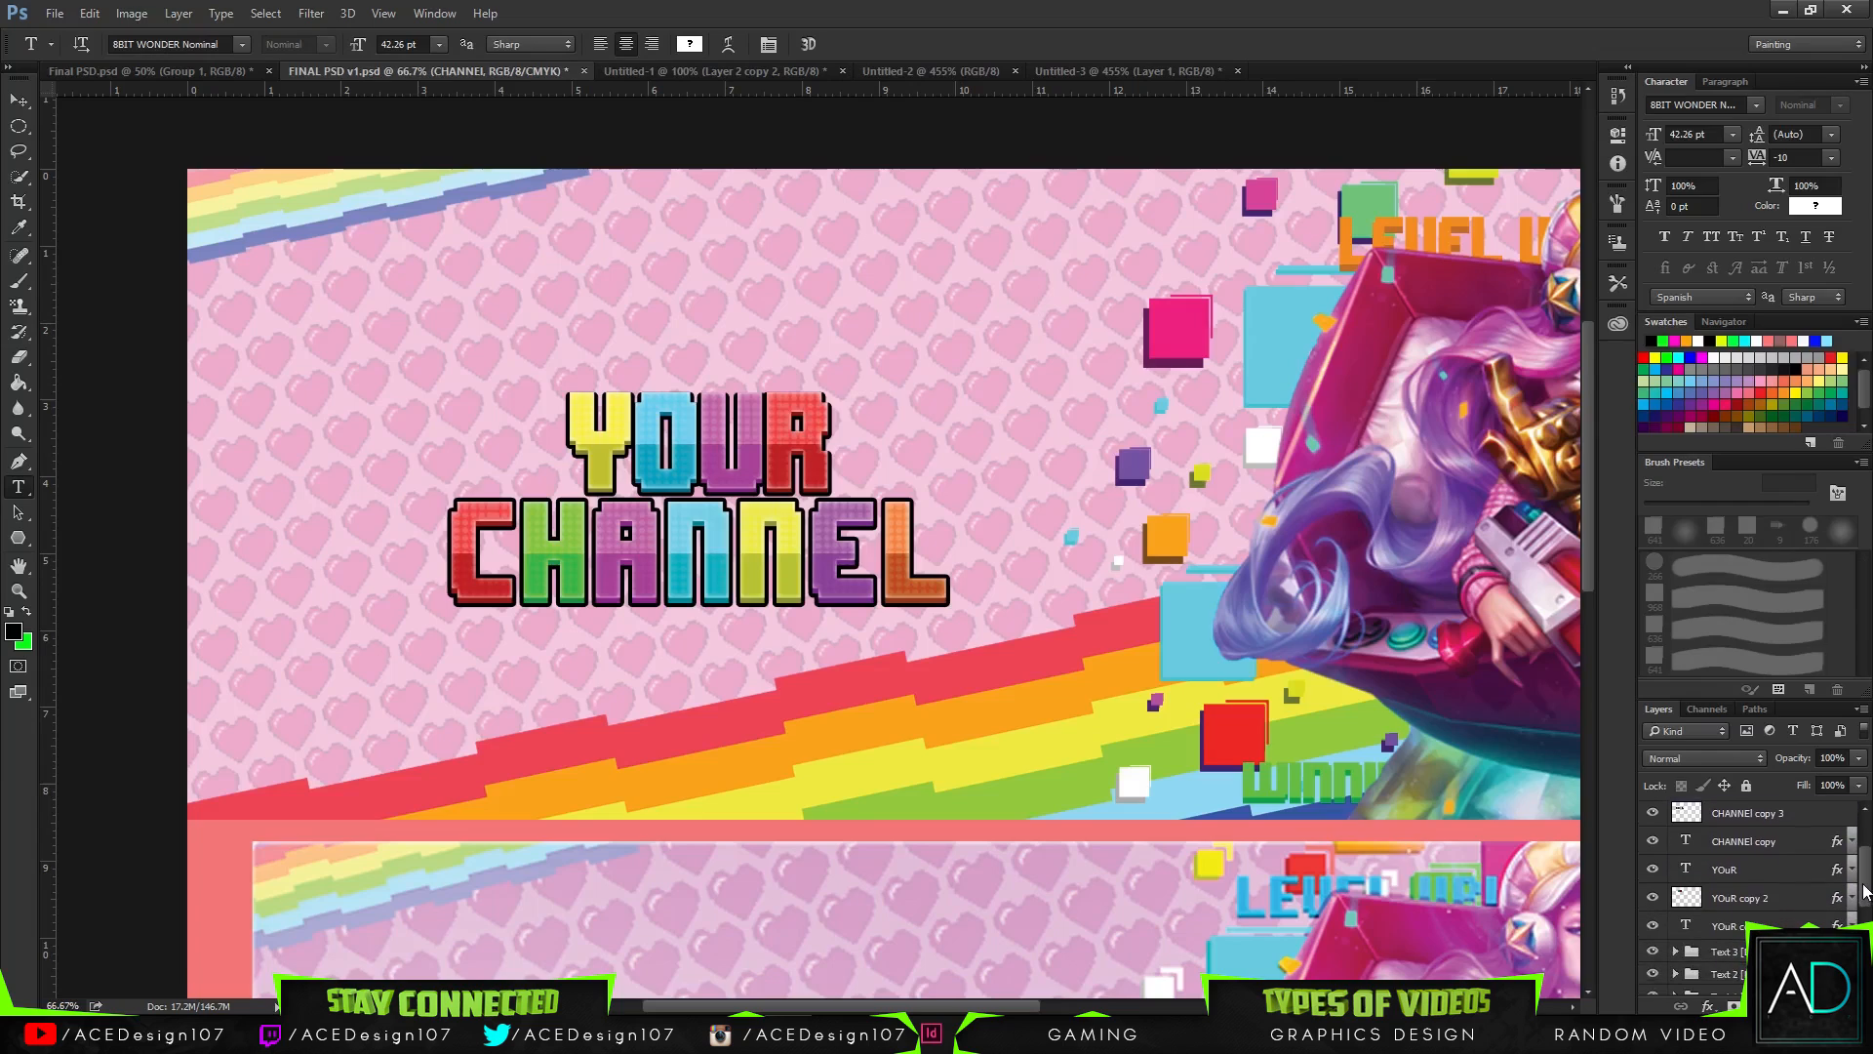
{"action": "left_click", "coordinate": [1022, 347]}
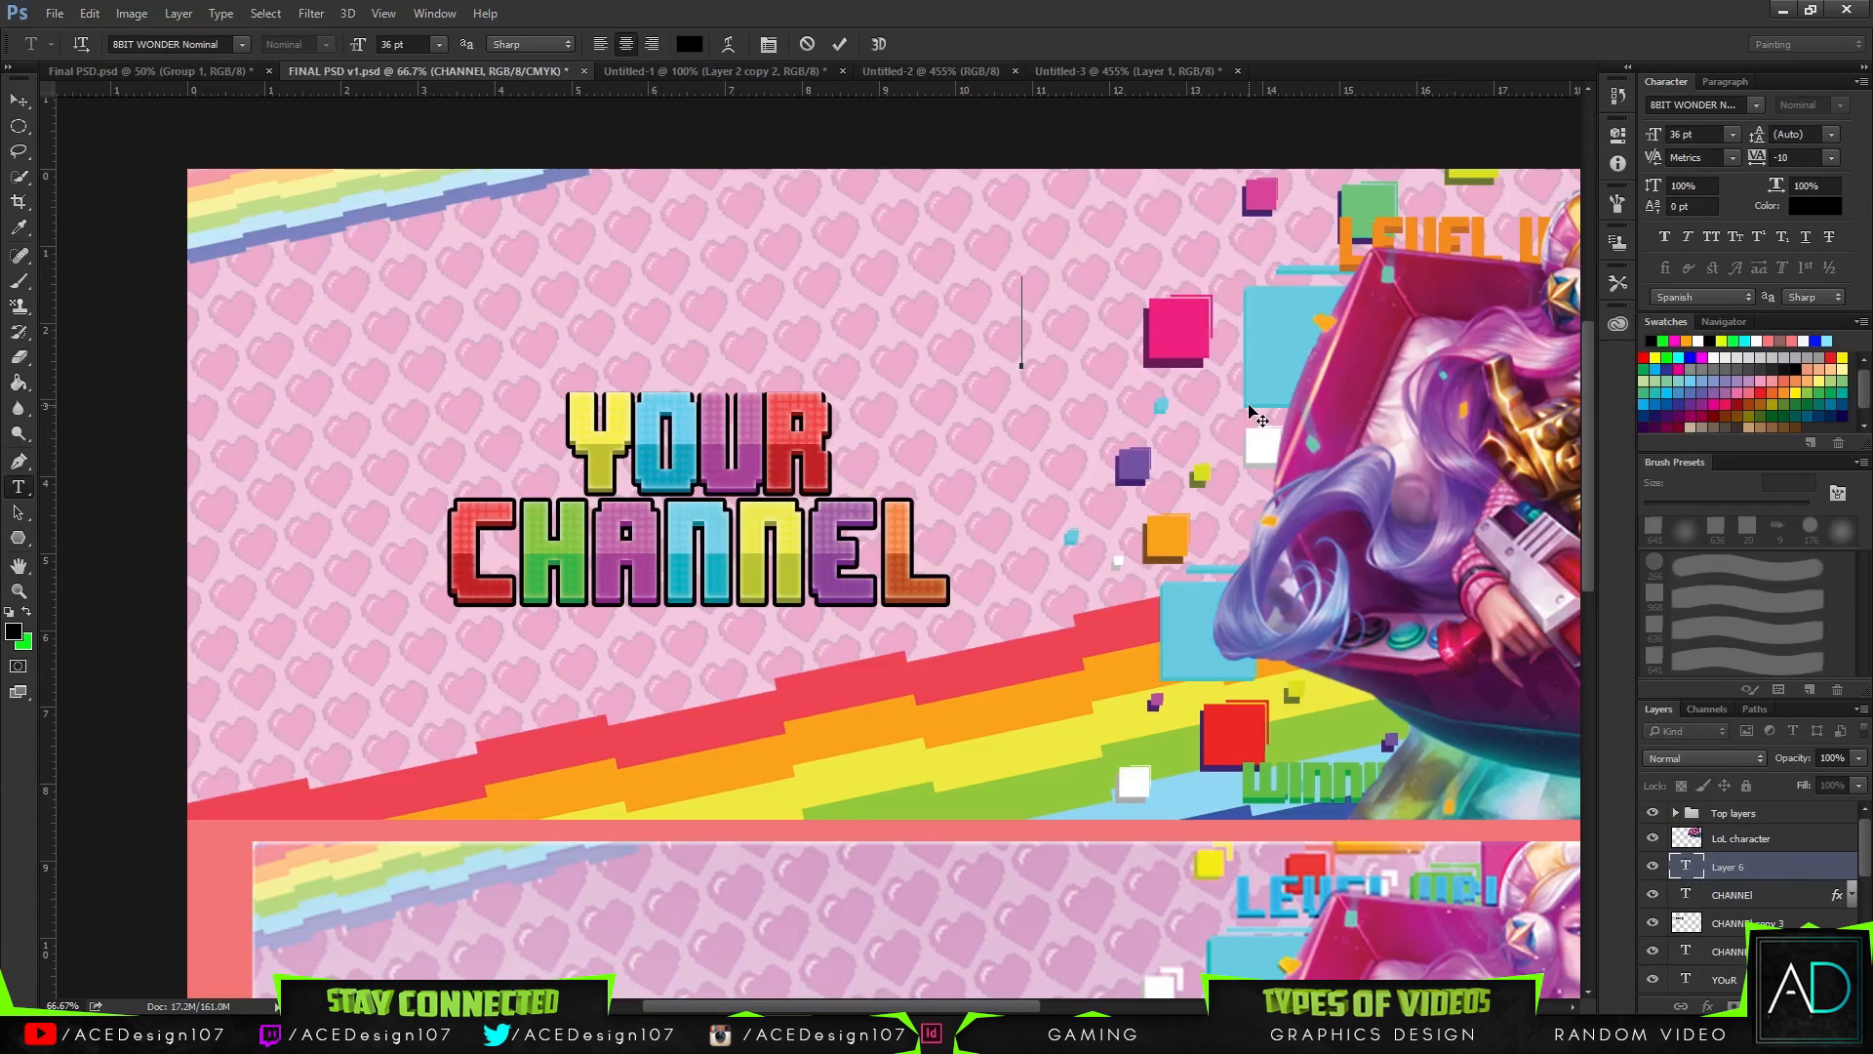
{"action": "type", "text": "DESIGN"}
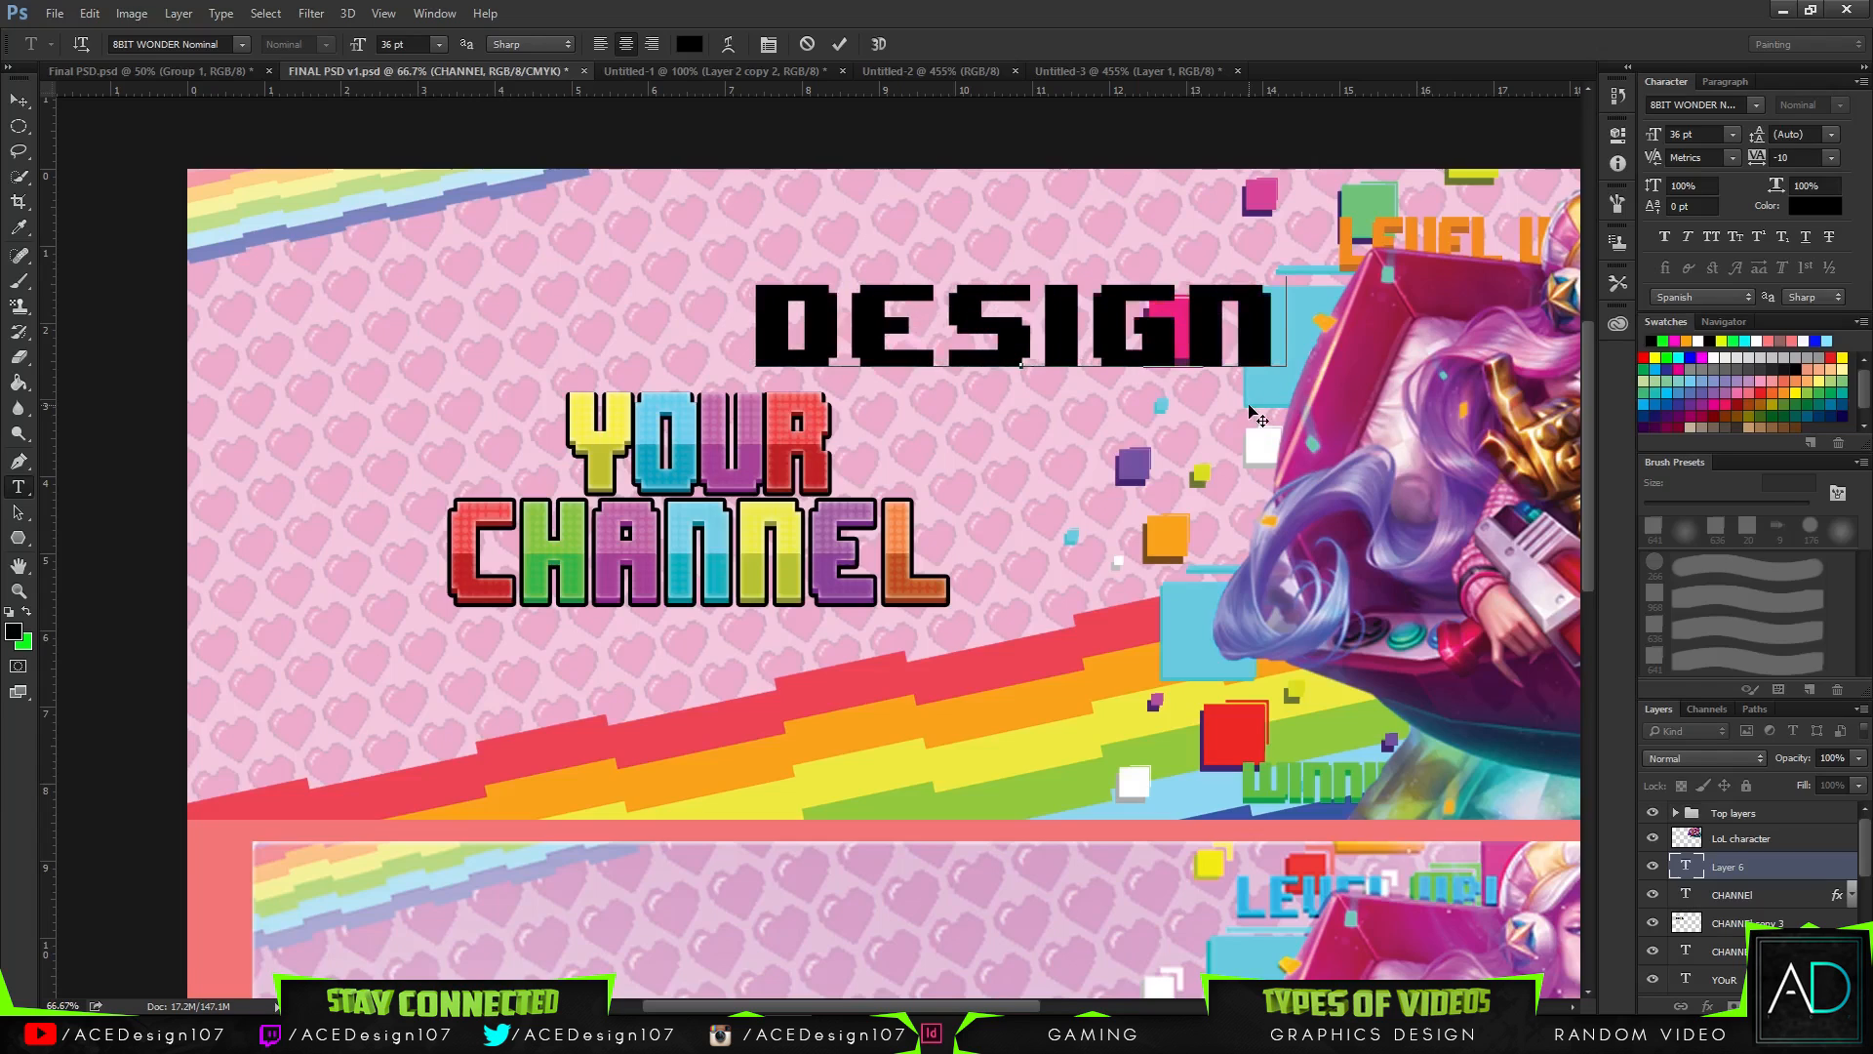
{"action": "key", "text": "ctrl+Return"}
- Narrow the DESIGN text horizontally to about two thirds of its width, keeping its height
{"action": "key", "text": "ctrl+t"}
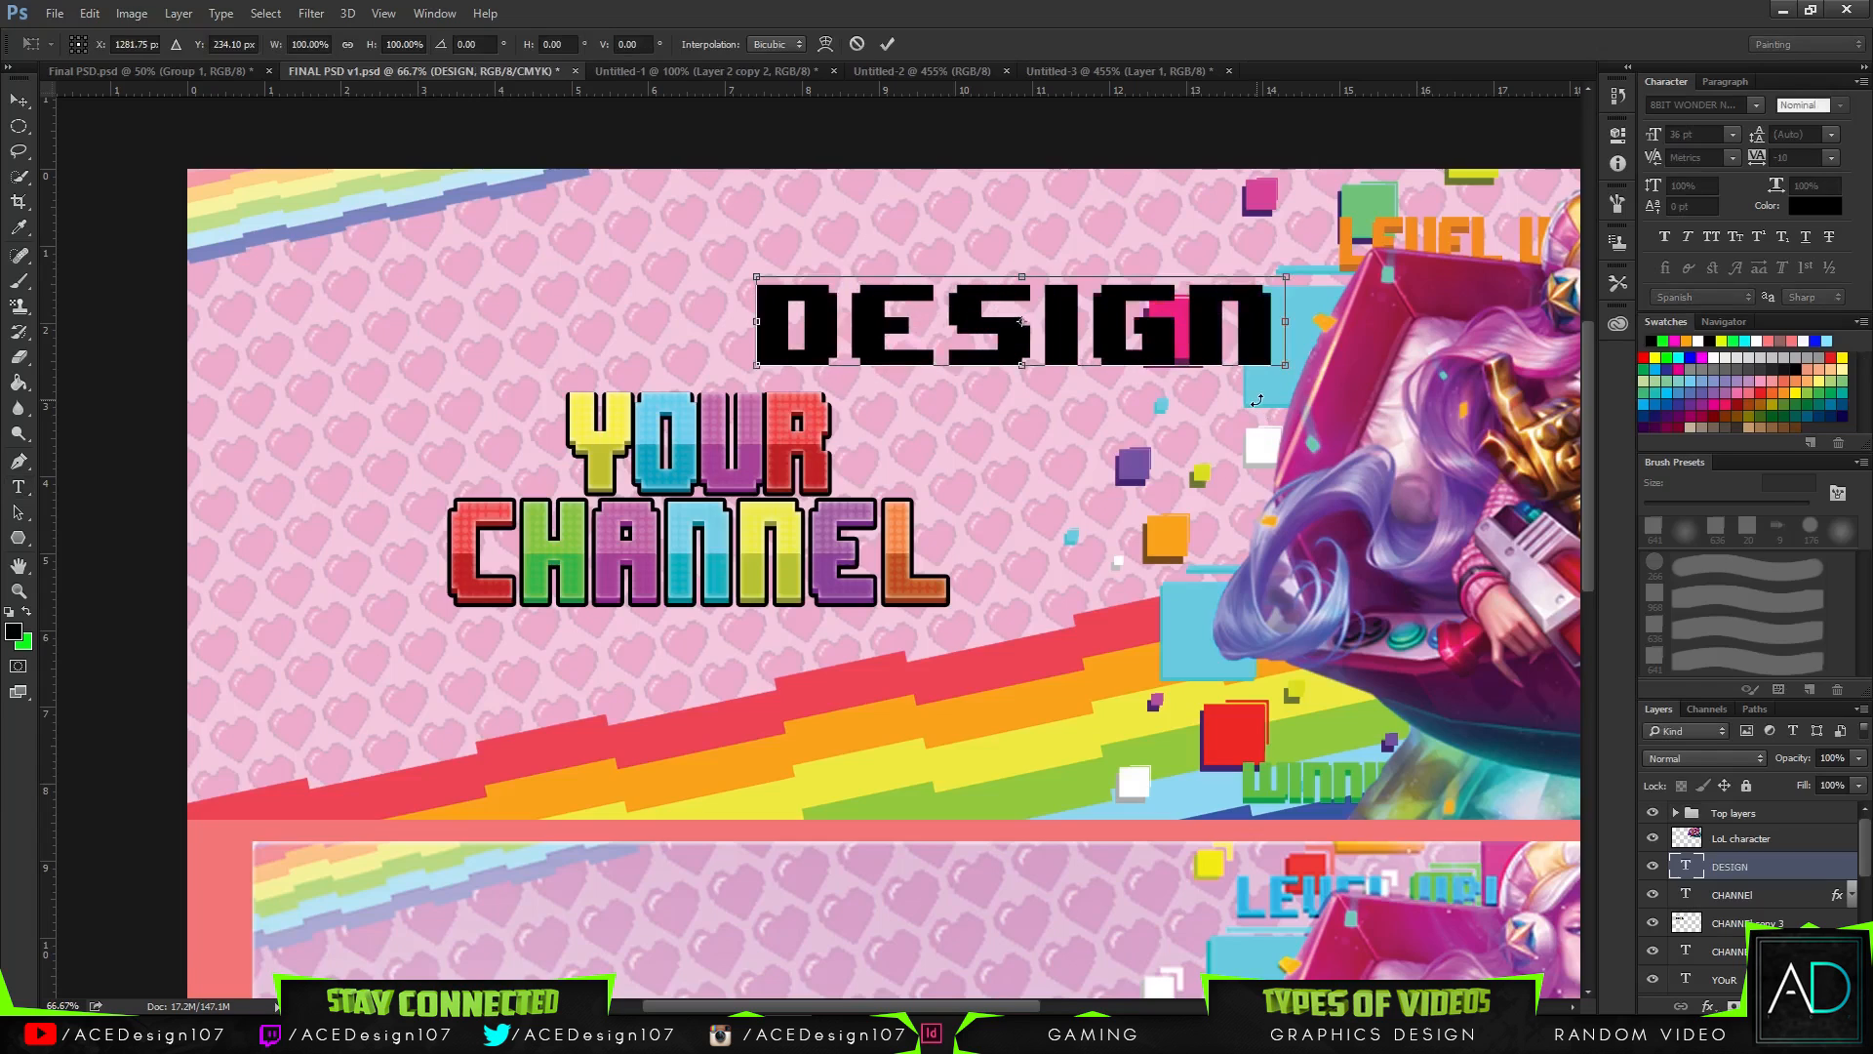
{"action": "left_click_drag", "start_coordinate": [1286, 333], "coordinate": [1085, 348]}
{"action": "key", "text": "Return"}
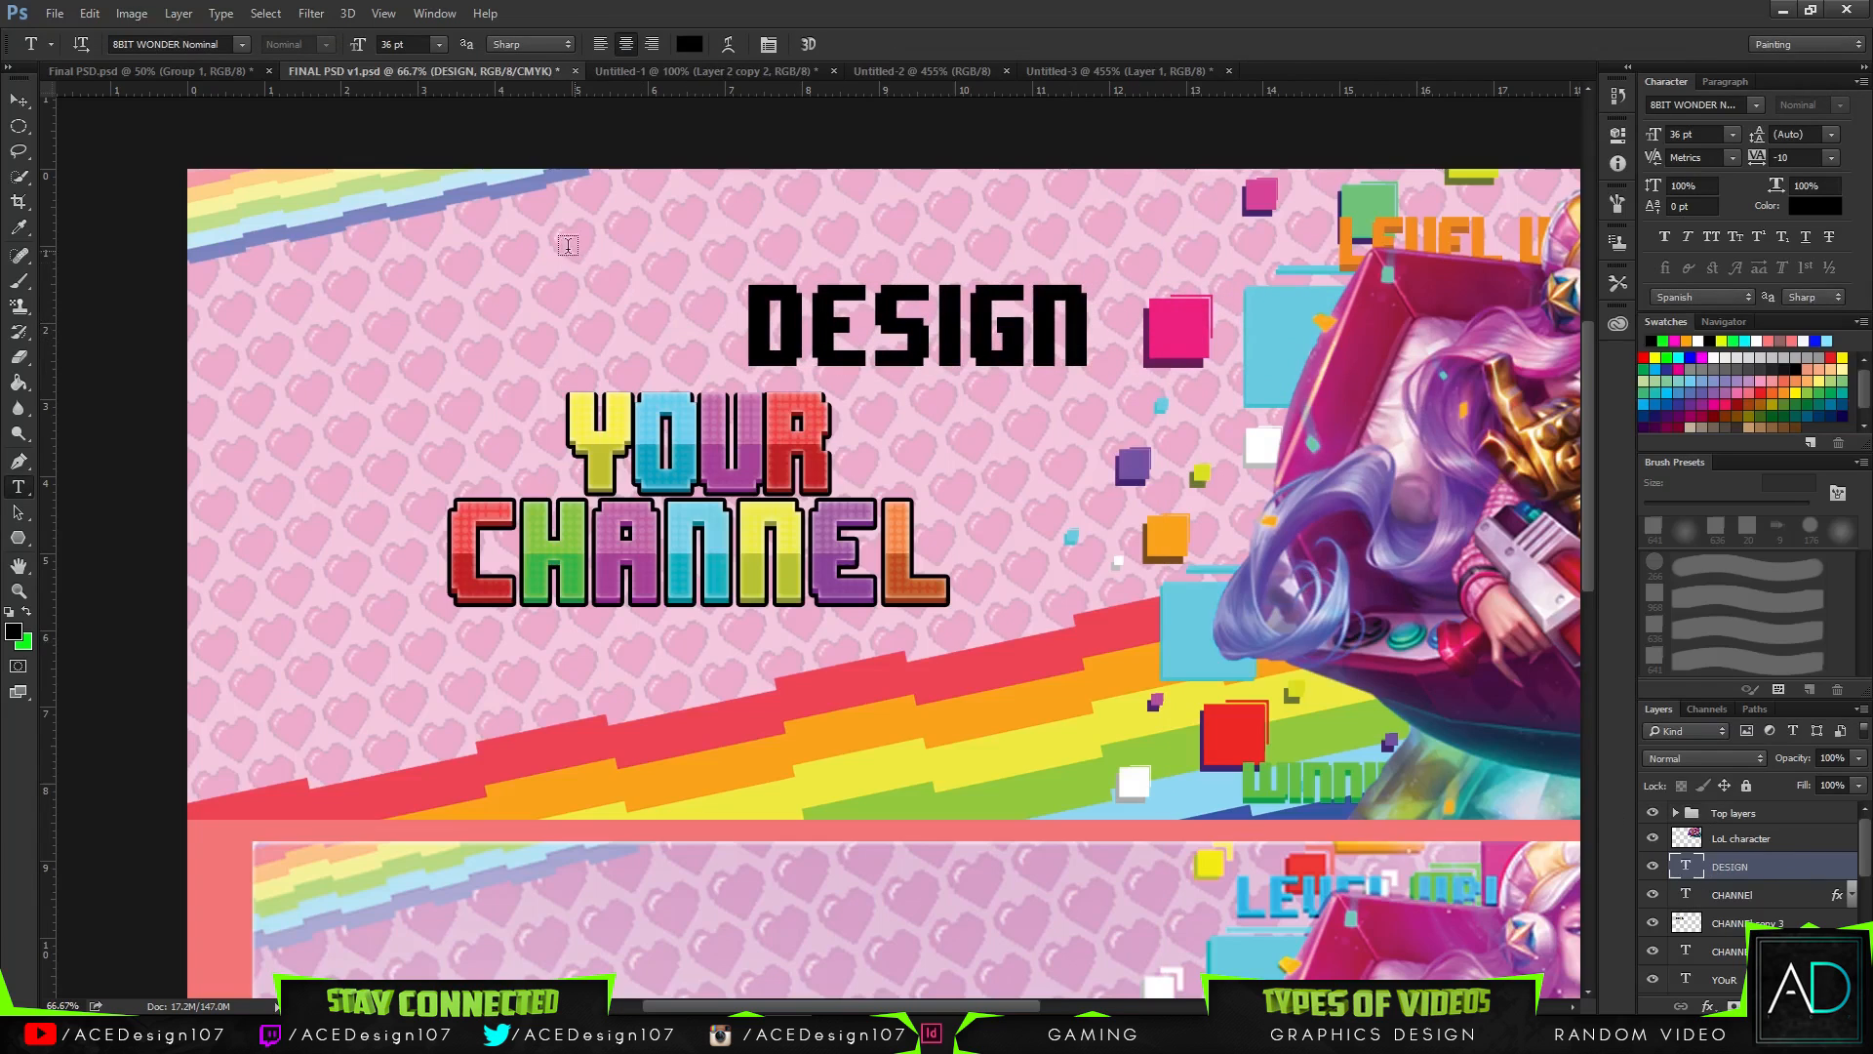
- Recolour the DESIGN text from black to hot pink #ff0078 and commit the text edit
{"action": "left_click_drag", "start_coordinate": [752, 324], "coordinate": [1155, 328]}
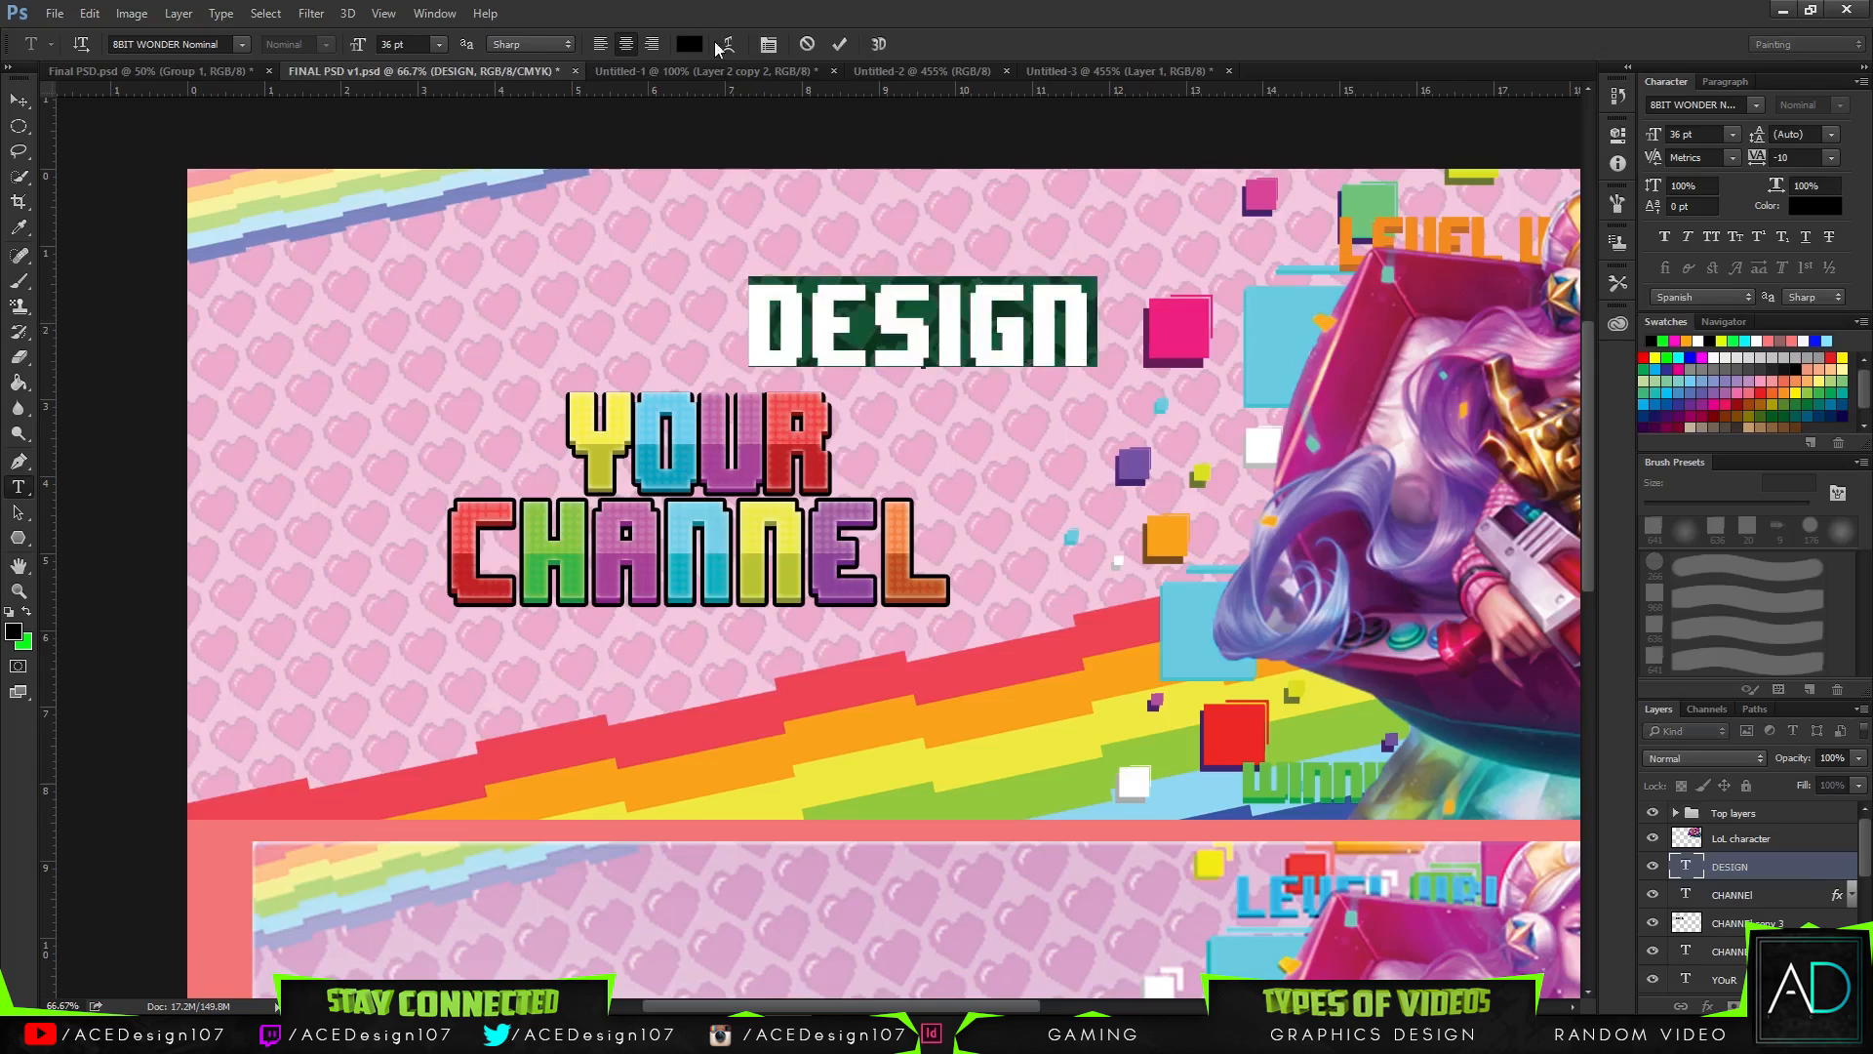
{"action": "left_click", "coordinate": [689, 44]}
{"action": "left_click", "coordinate": [1012, 374]}
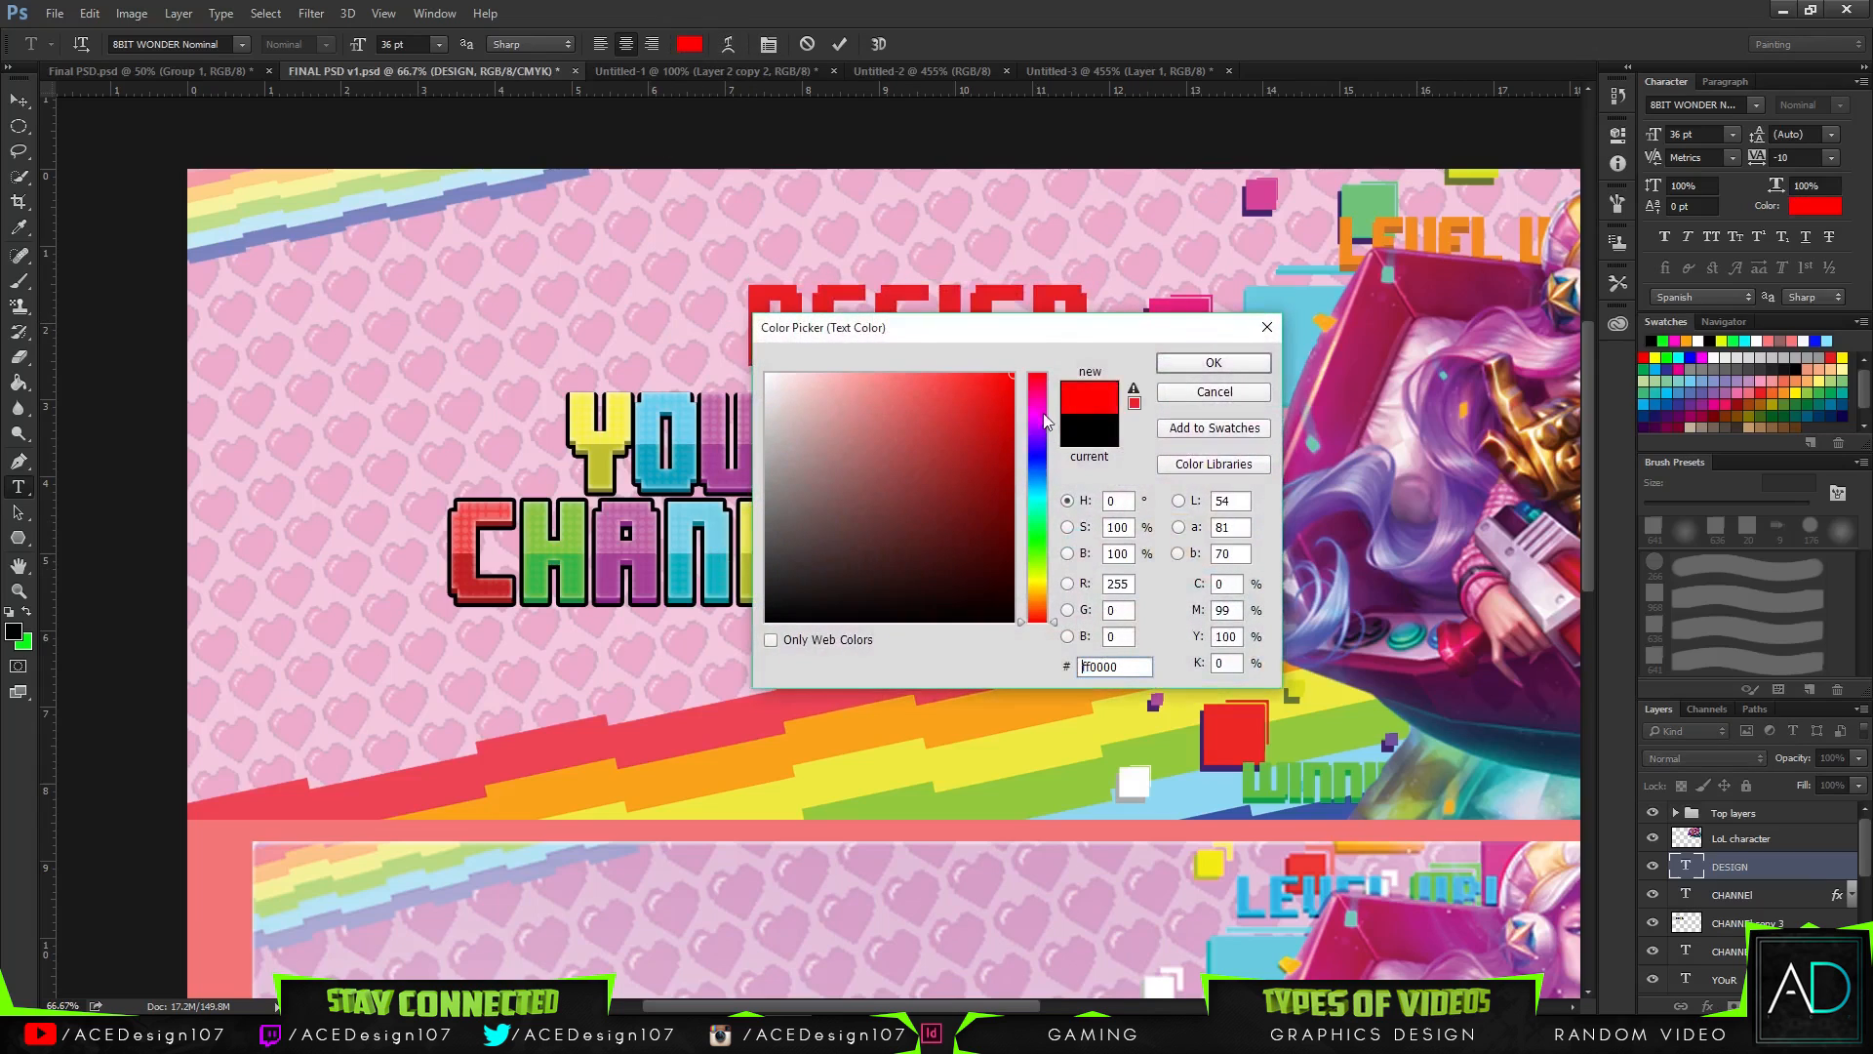
{"action": "left_click", "coordinate": [1039, 415]}
{"action": "left_click_drag", "start_coordinate": [1039, 416], "coordinate": [1028, 392]}
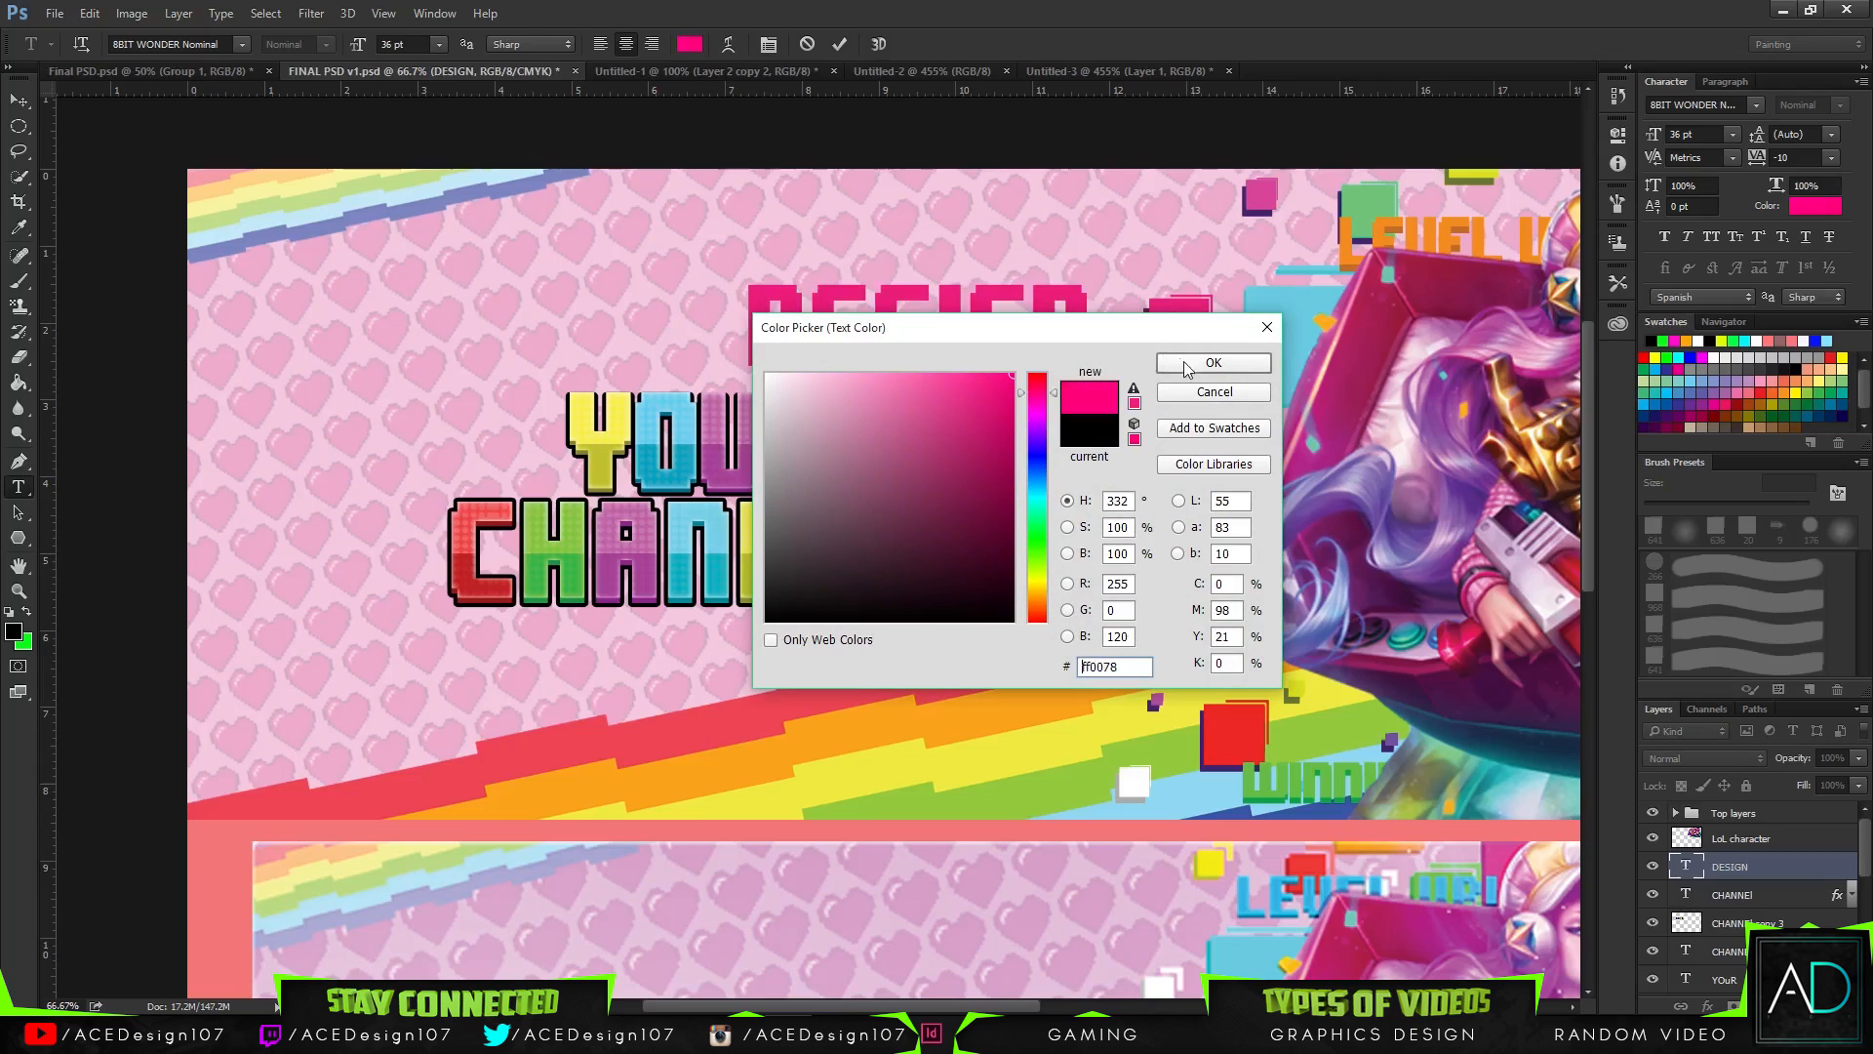
{"action": "left_click", "coordinate": [1186, 366]}
{"action": "key", "text": "ctrl+Return"}
{"action": "key", "text": "b"}
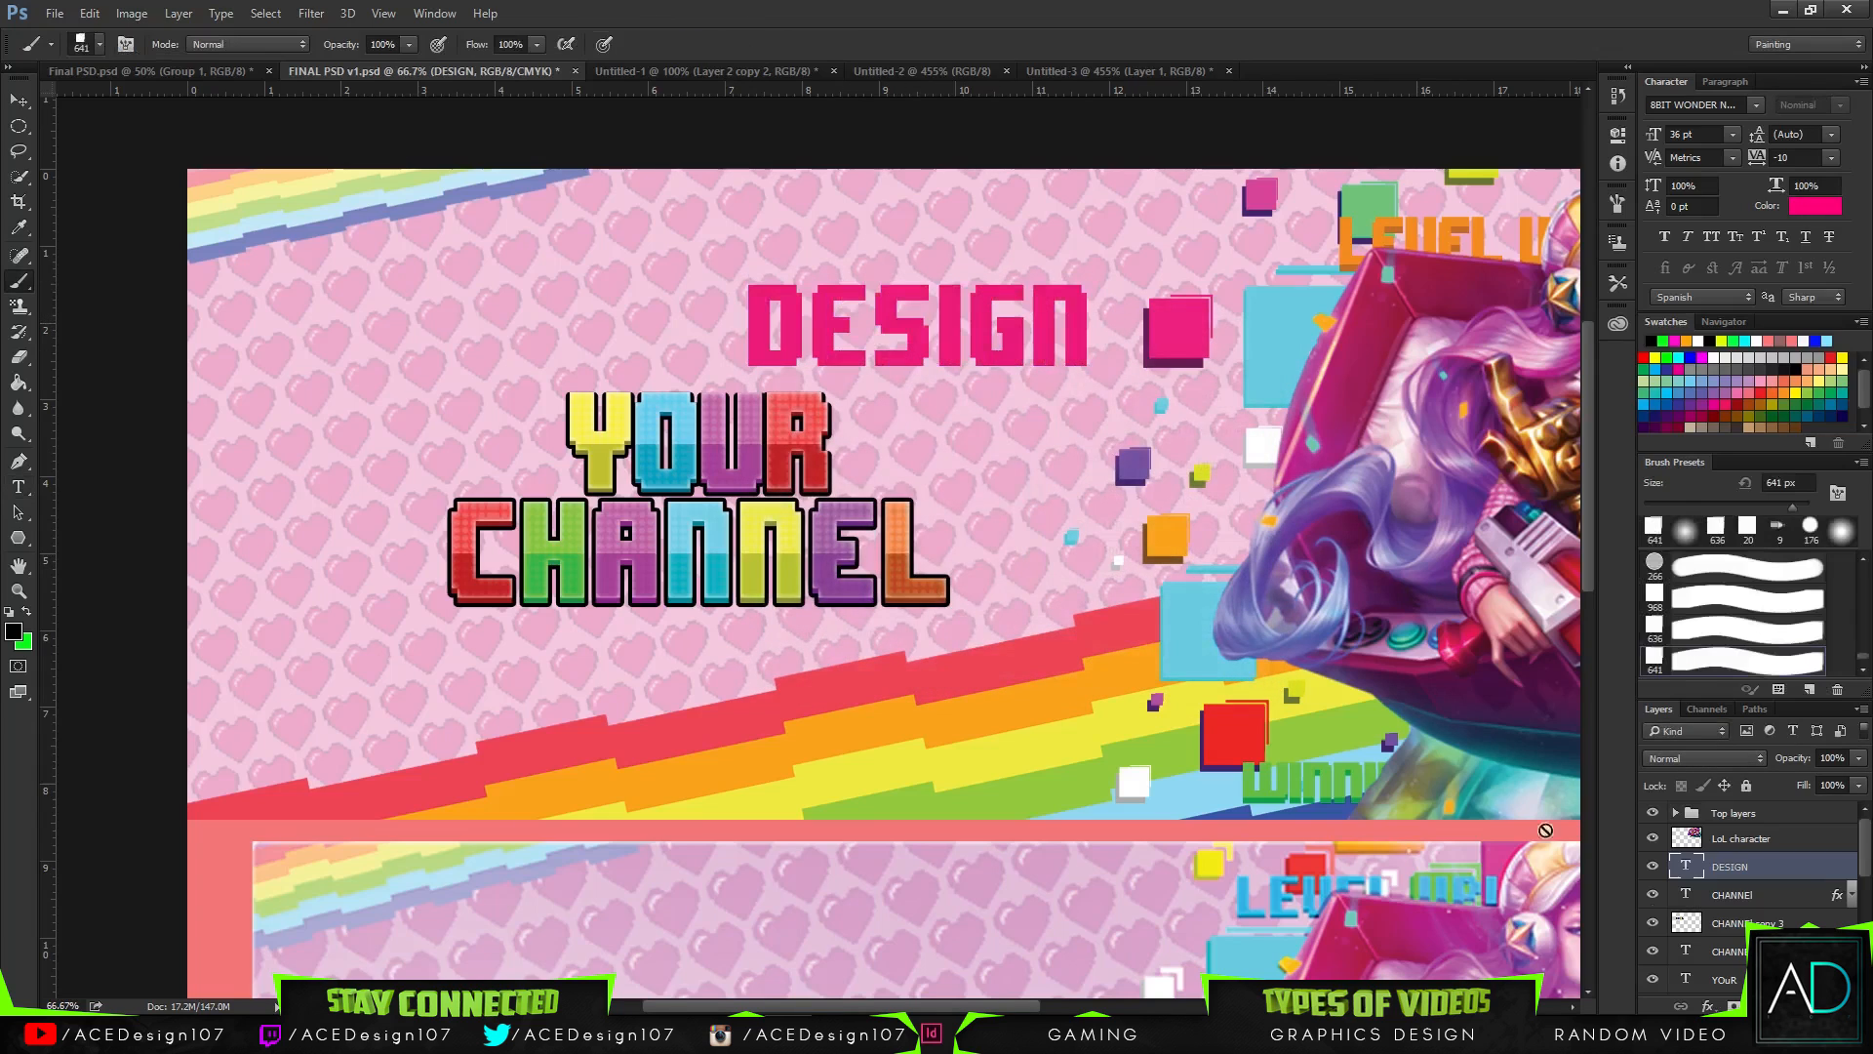
- Add a pattern overlay with the dot pattern to the DESIGN layer, Normal blend mode, 20% opacity and 79% scale
{"action": "right_click", "coordinate": [1751, 866]}
{"action": "left_click", "coordinate": [1503, 37]}
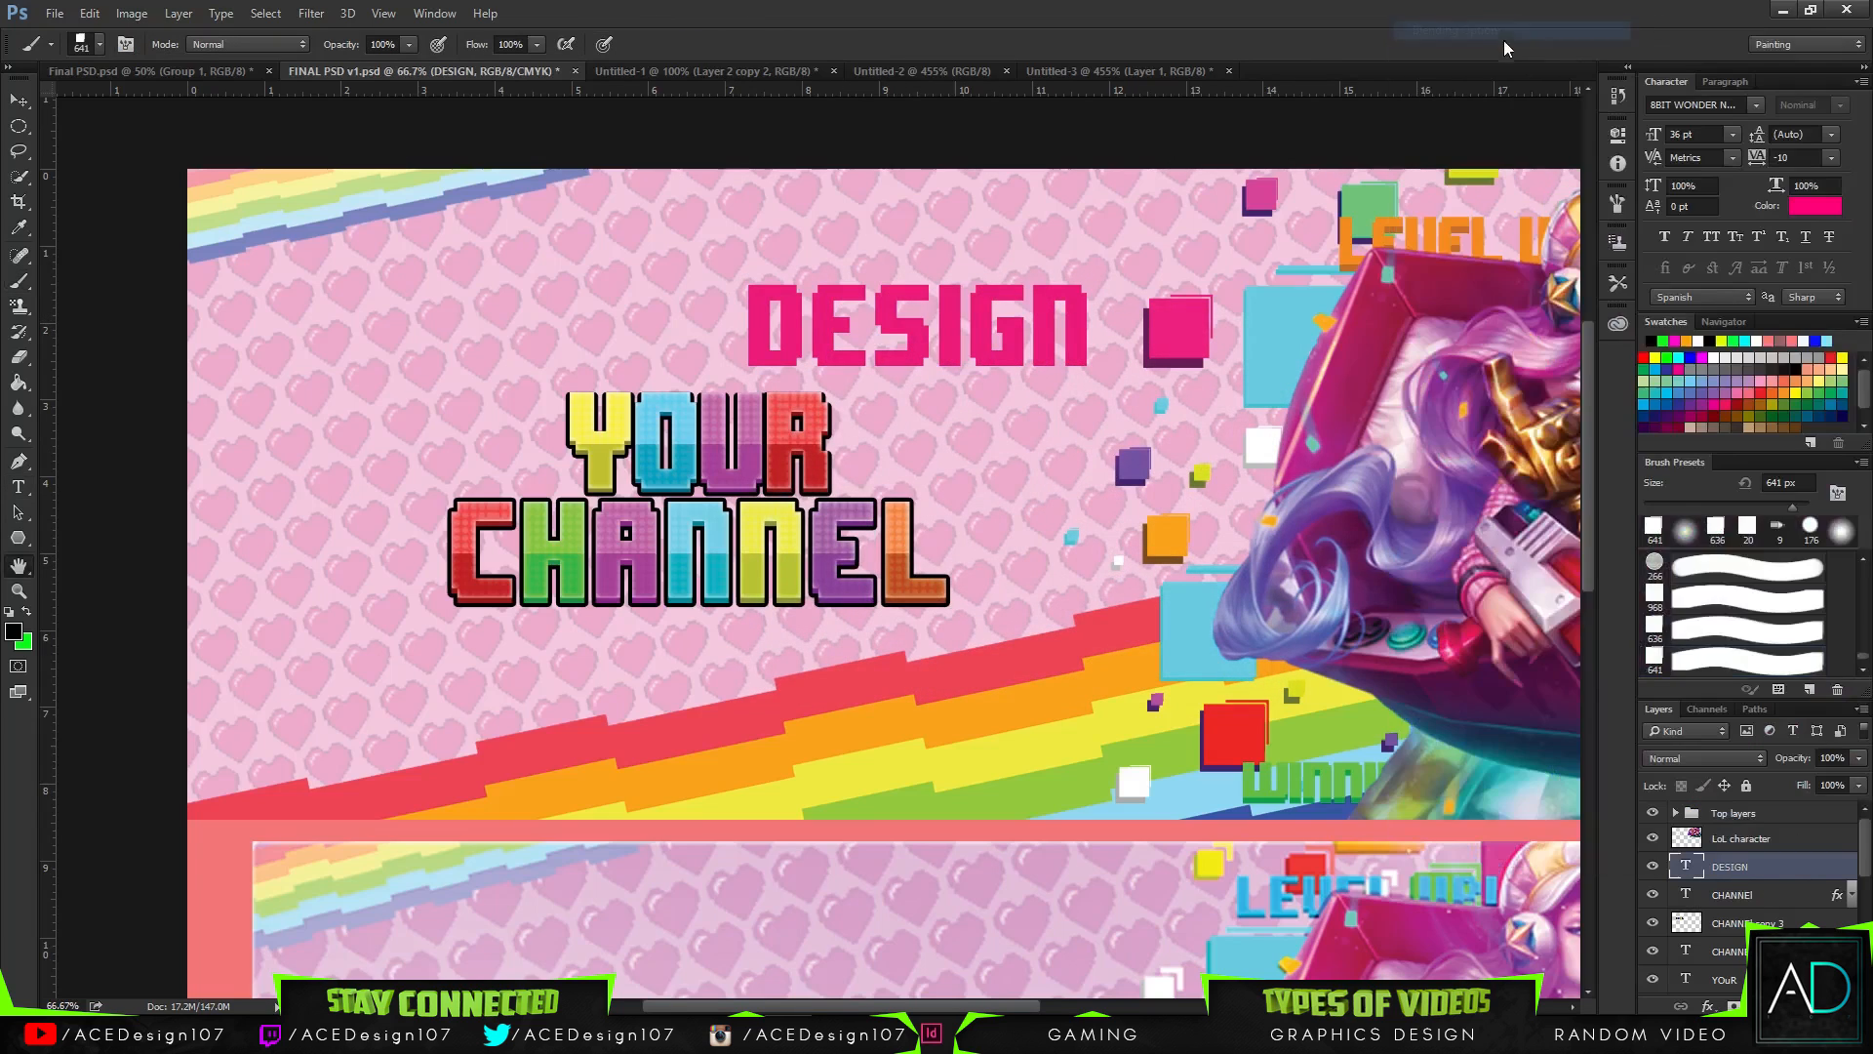
{"action": "left_click", "coordinate": [1151, 538]}
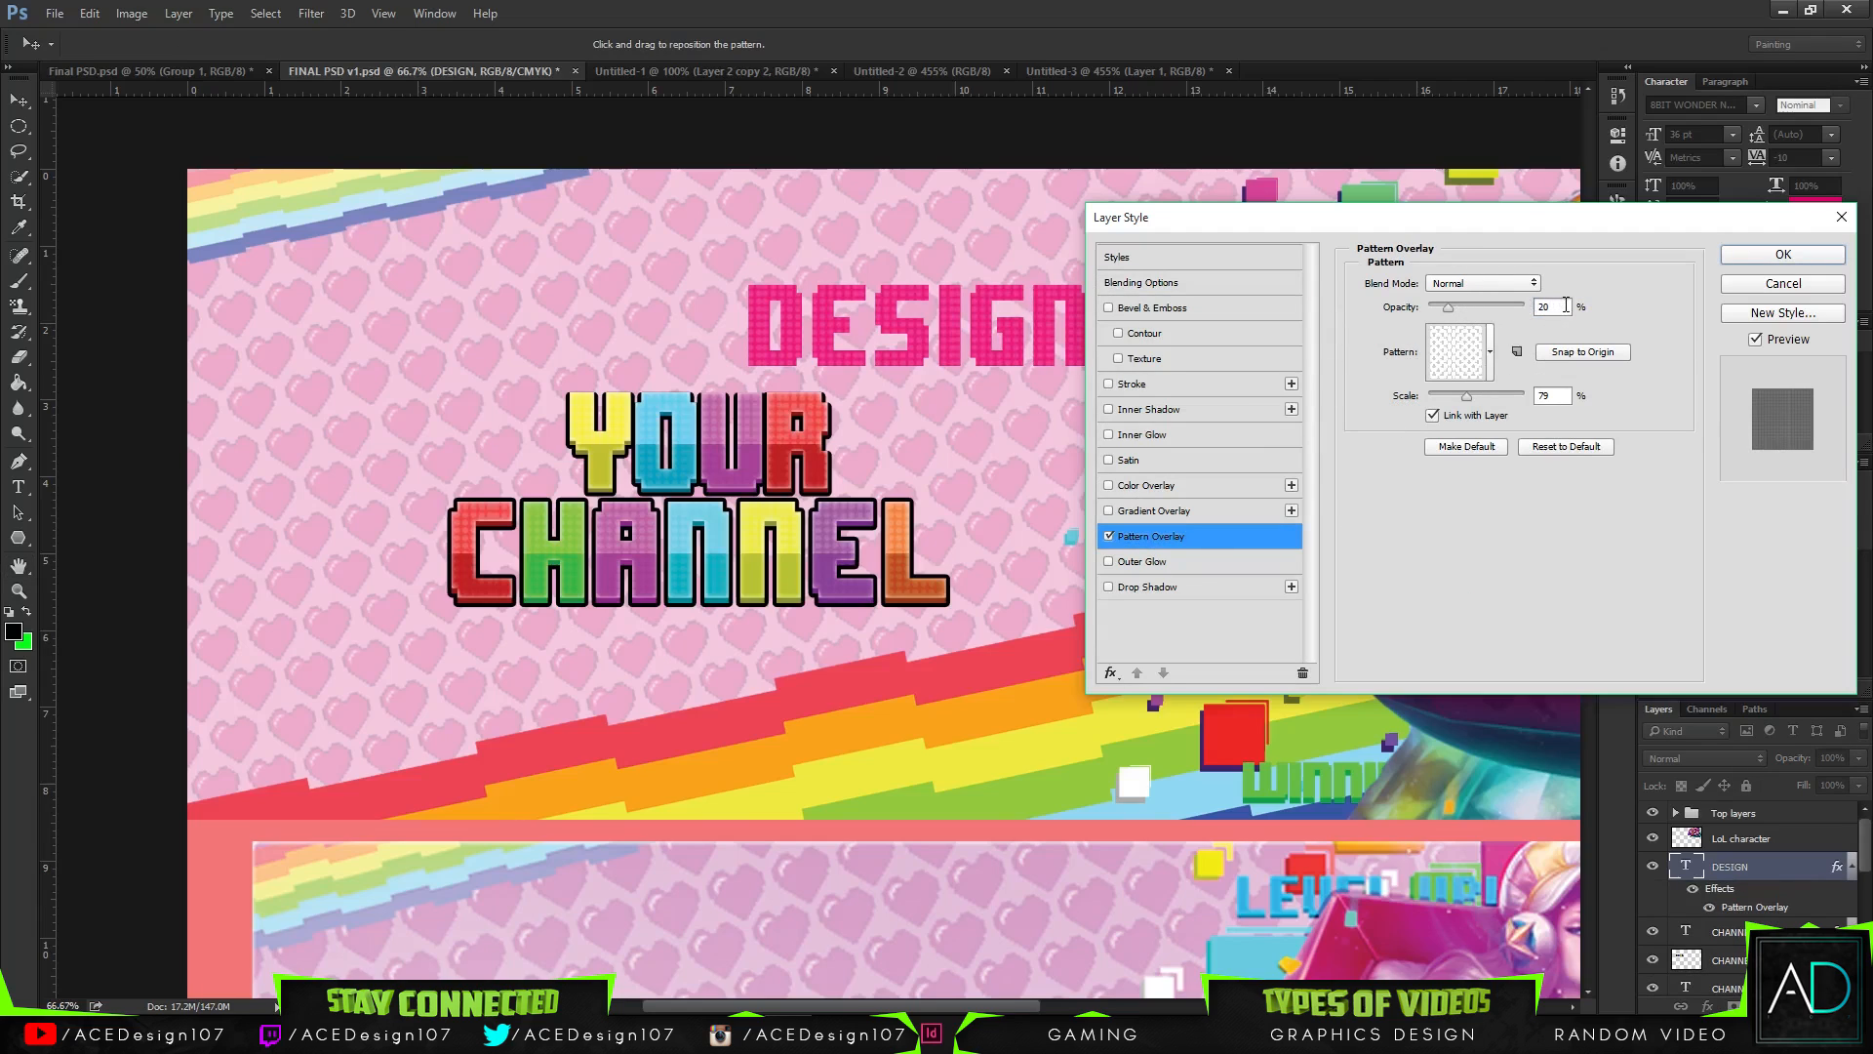
{"action": "double_click", "coordinate": [1551, 395]}
{"action": "left_click", "coordinate": [1470, 359]}
{"action": "left_click", "coordinate": [1560, 507]}
- Add a white inner glow to the DESIGN layer in Screen mode with 55% opacity and 10 px size, leaving inner shadow off
{"action": "left_click", "coordinate": [1141, 410]}
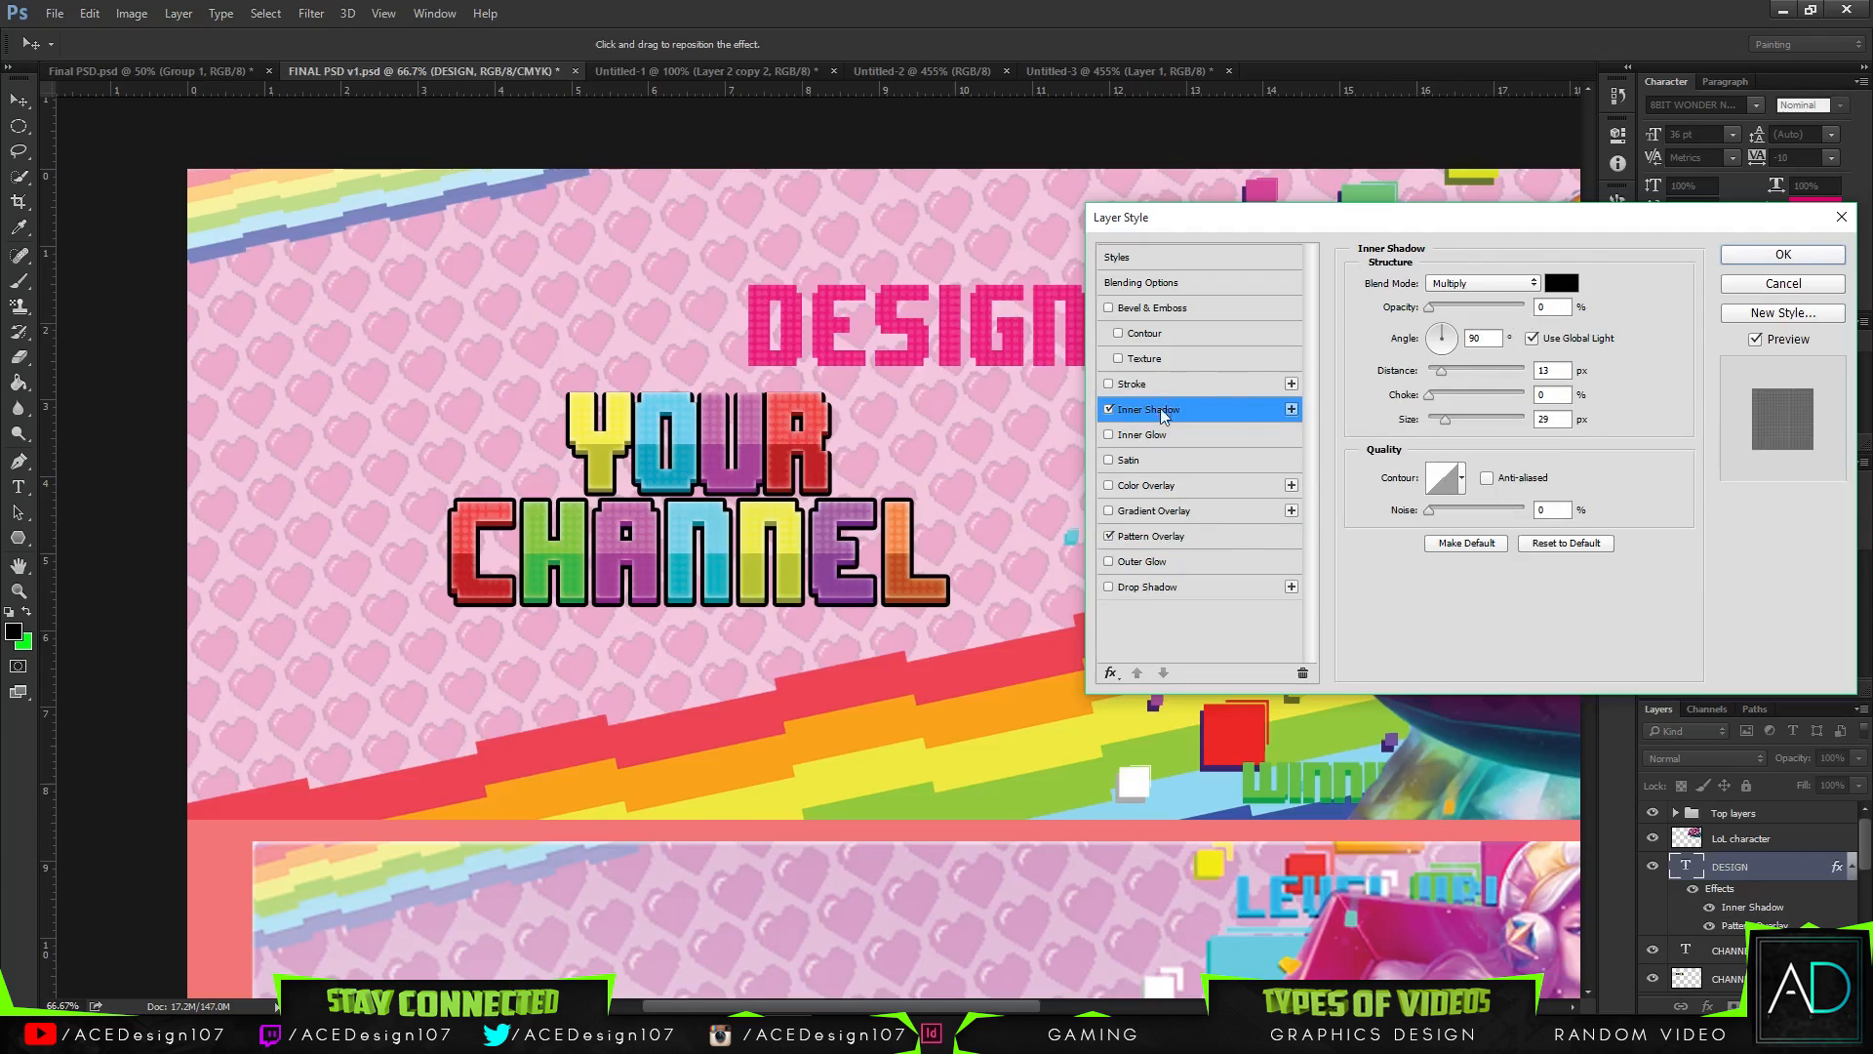
{"action": "left_click", "coordinate": [1107, 408]}
{"action": "left_click", "coordinate": [1136, 435]}
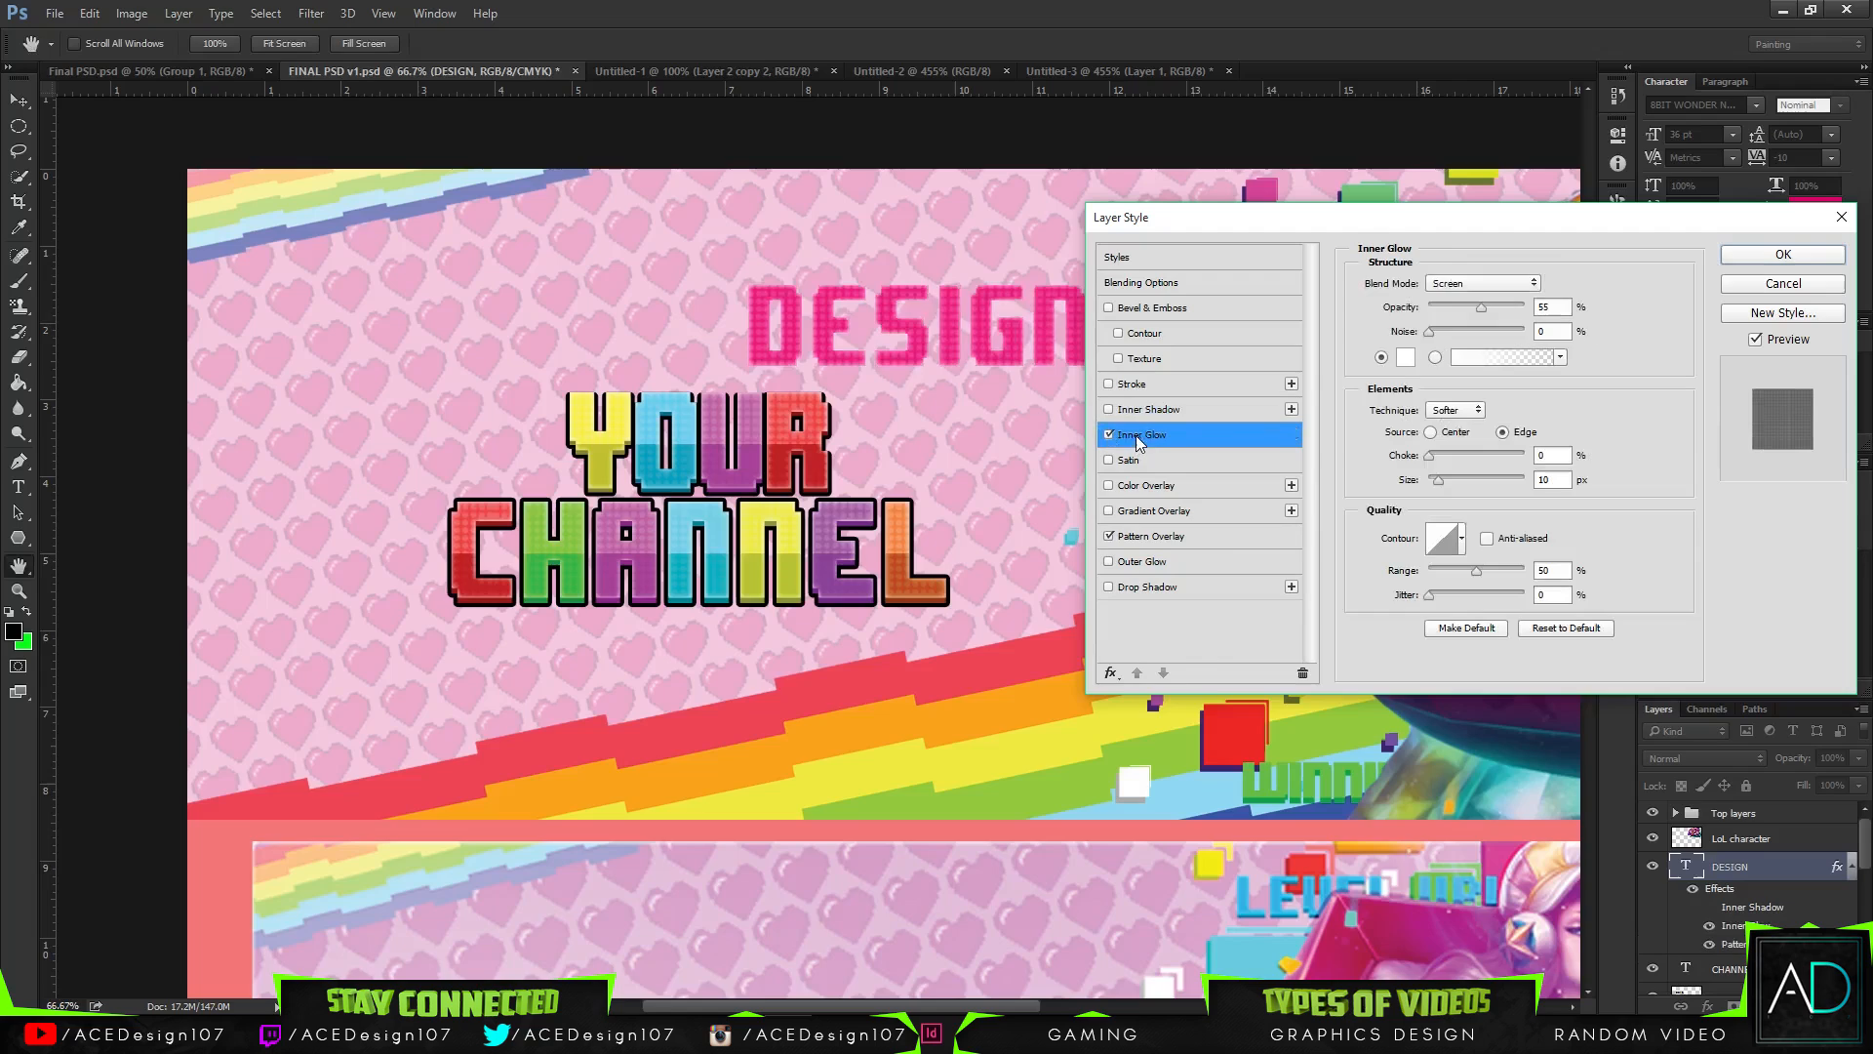
{"action": "left_click", "coordinate": [1478, 305]}
{"action": "left_click", "coordinate": [1562, 332]}
{"action": "left_click", "coordinate": [1561, 479]}
- Add a dark purple #690056 drop shadow to the DESIGN layer at 100% opacity, 90° angle, 7 px distance and 0 px size
{"action": "left_click", "coordinate": [1144, 586]}
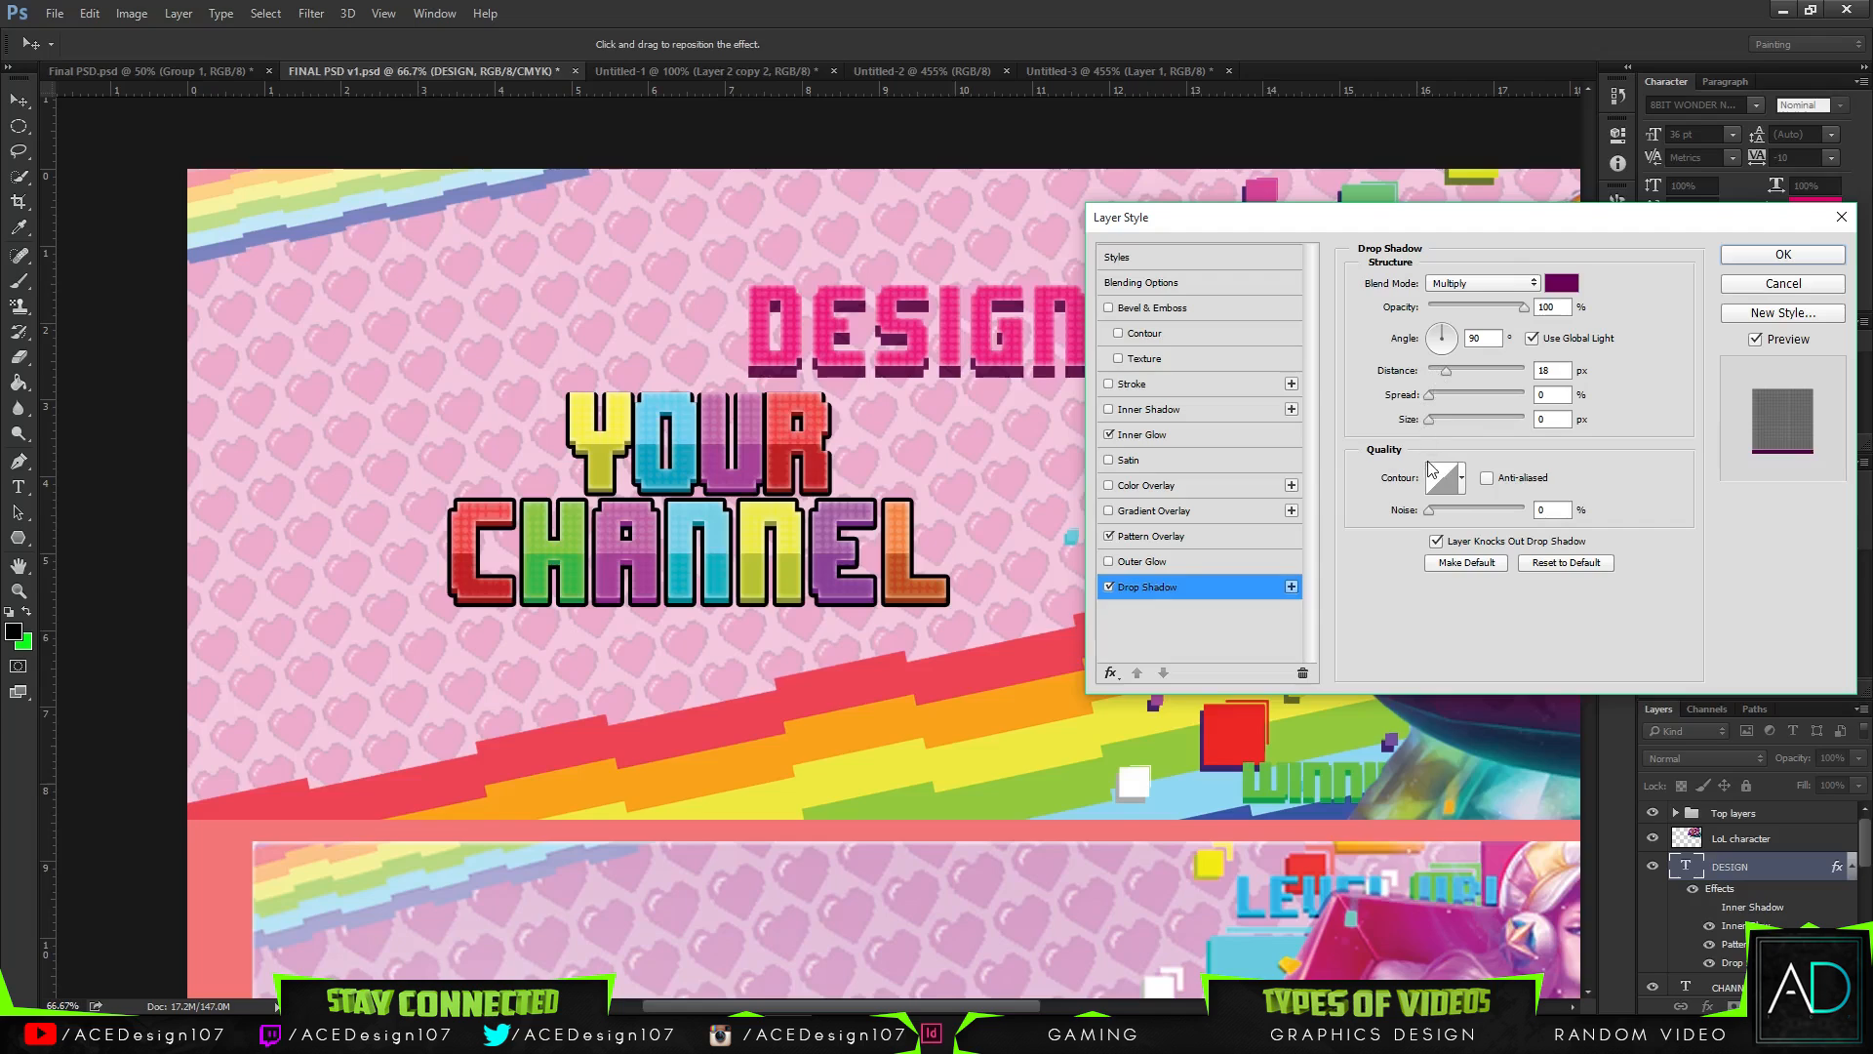
{"action": "left_click_drag", "start_coordinate": [1456, 363], "coordinate": [1436, 376]}
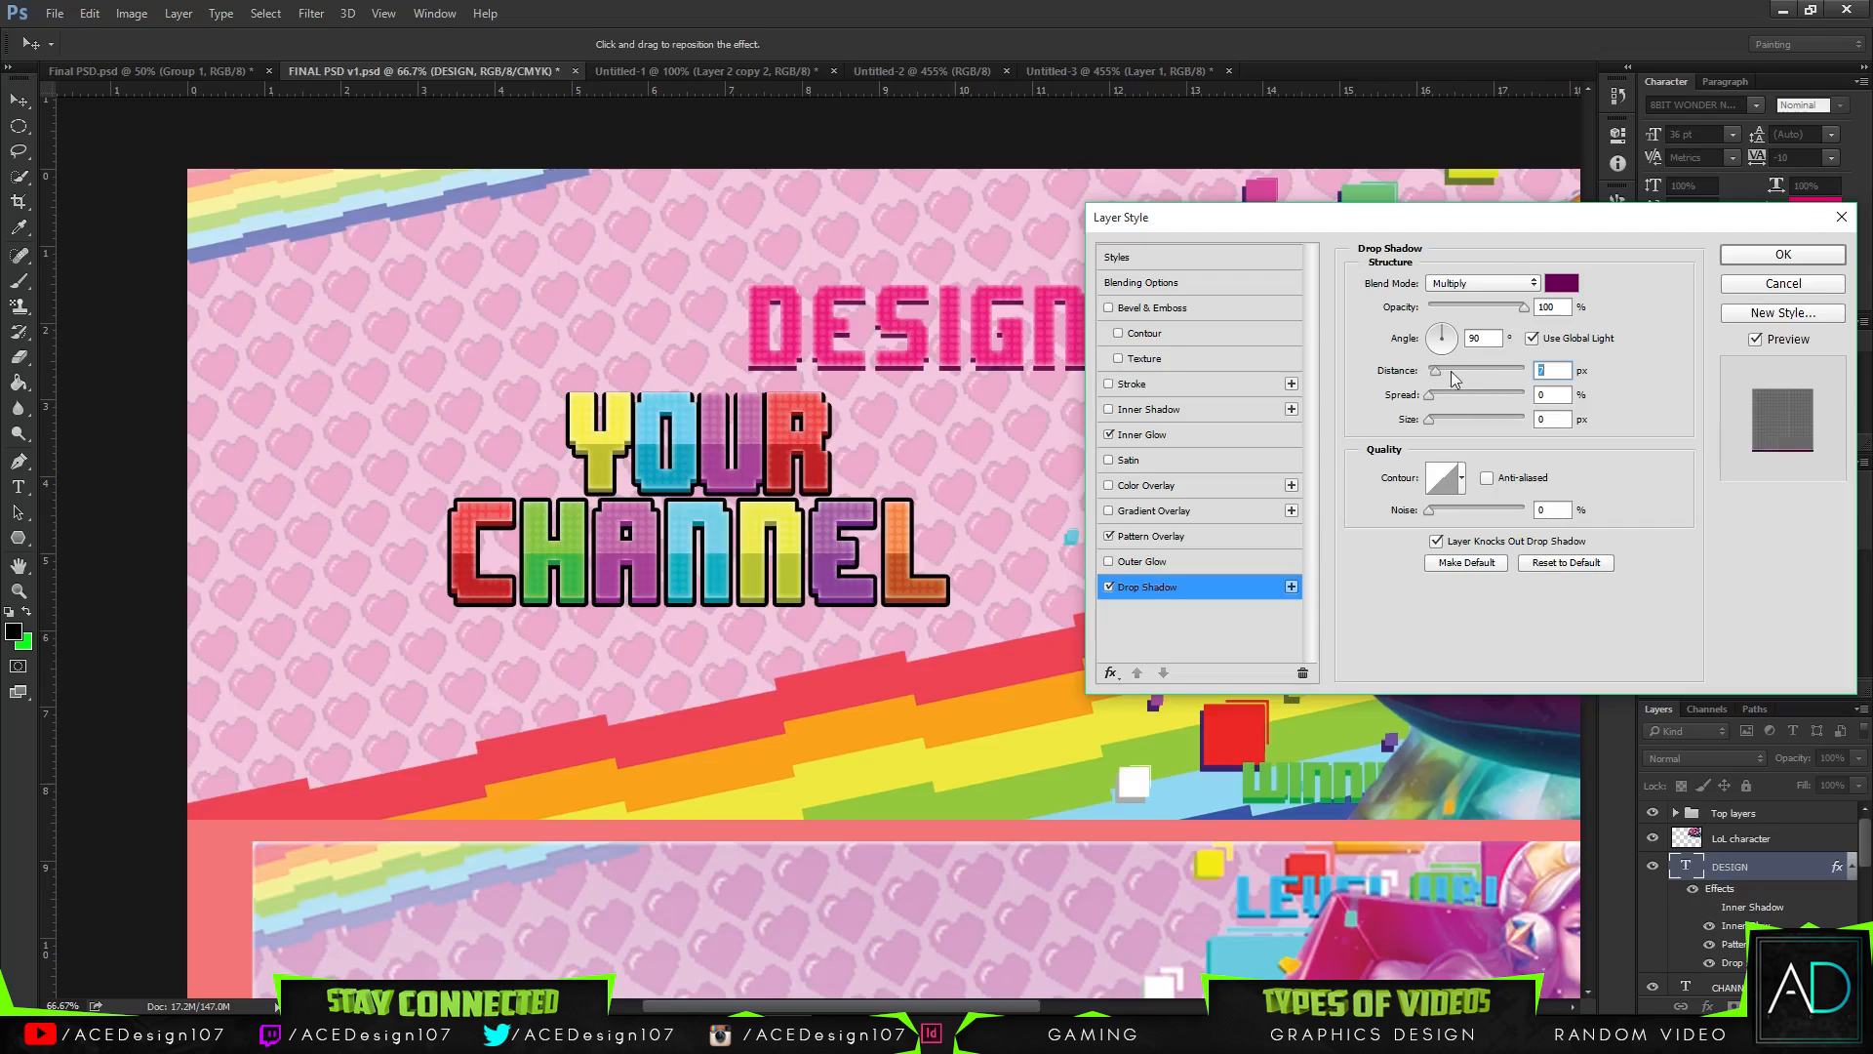
{"action": "left_click", "coordinate": [1494, 338]}
{"action": "left_click", "coordinate": [1562, 308]}
{"action": "left_click", "coordinate": [1562, 284]}
{"action": "left_click_drag", "start_coordinate": [1096, 330], "coordinate": [1333, 389]}
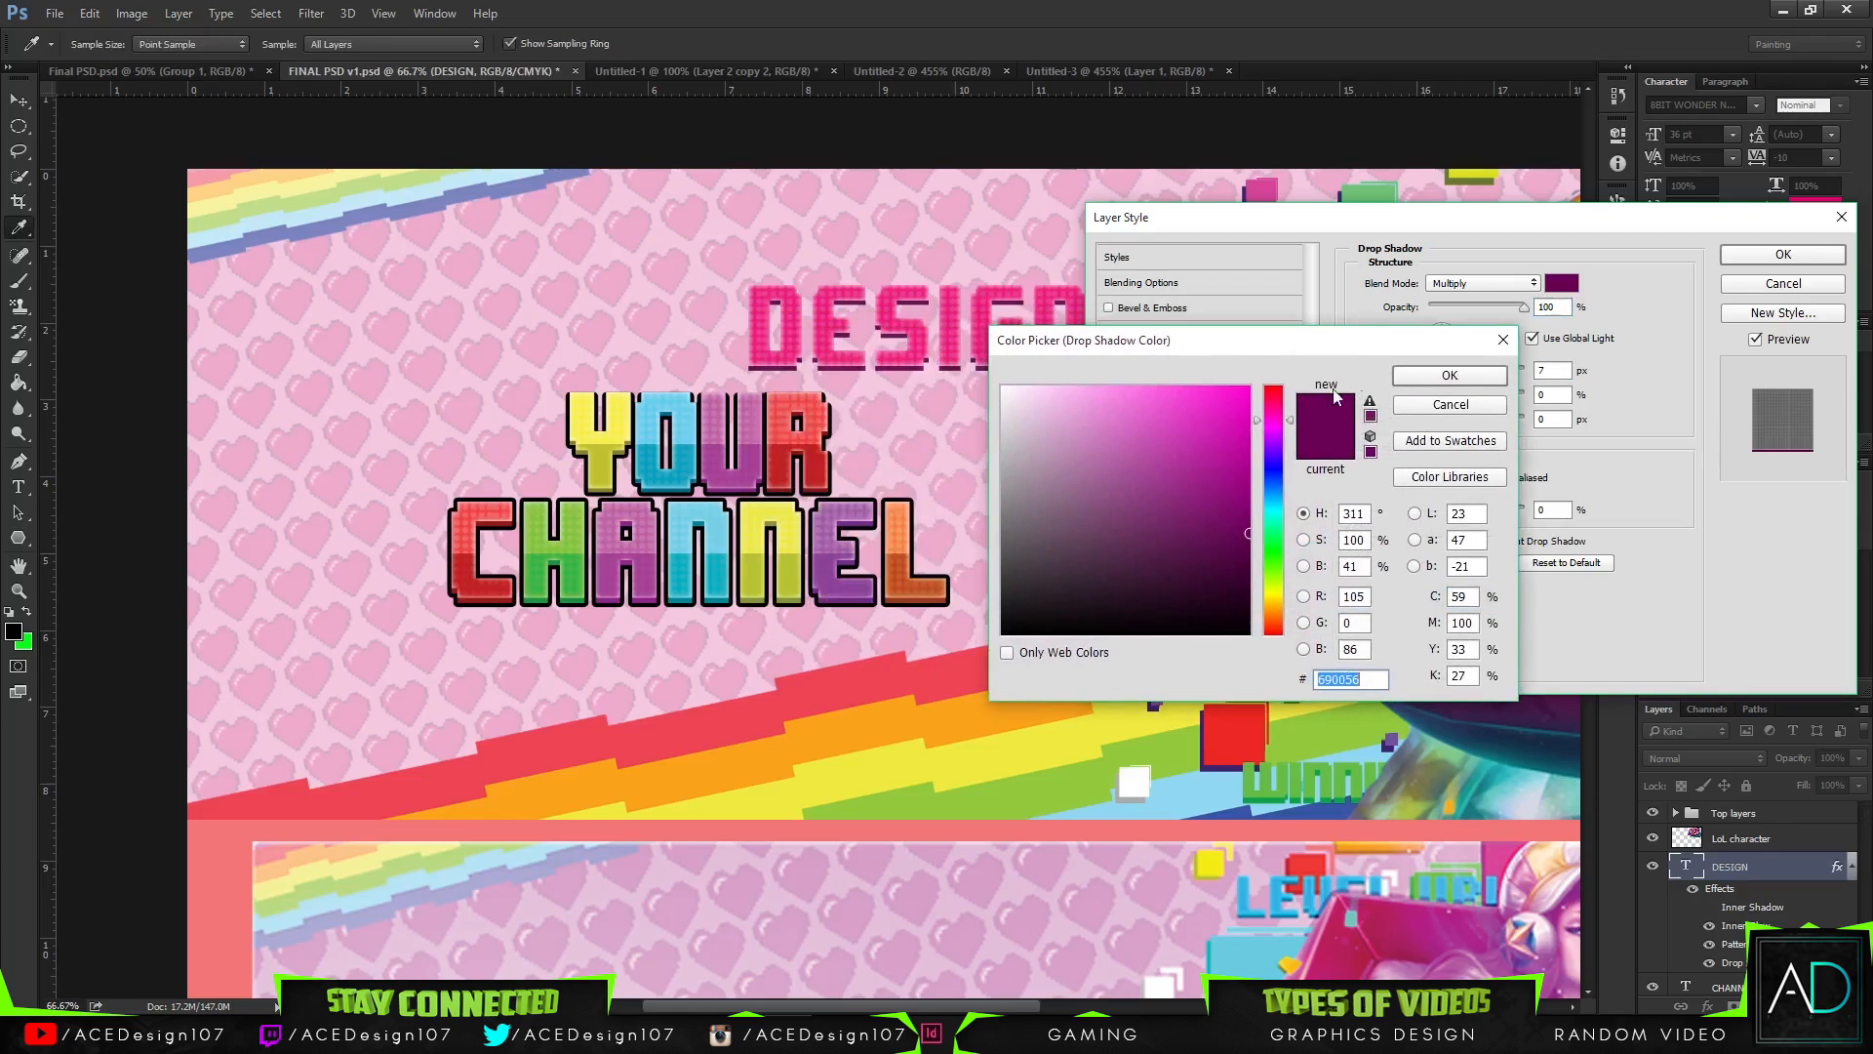
{"action": "left_click", "coordinate": [1445, 391]}
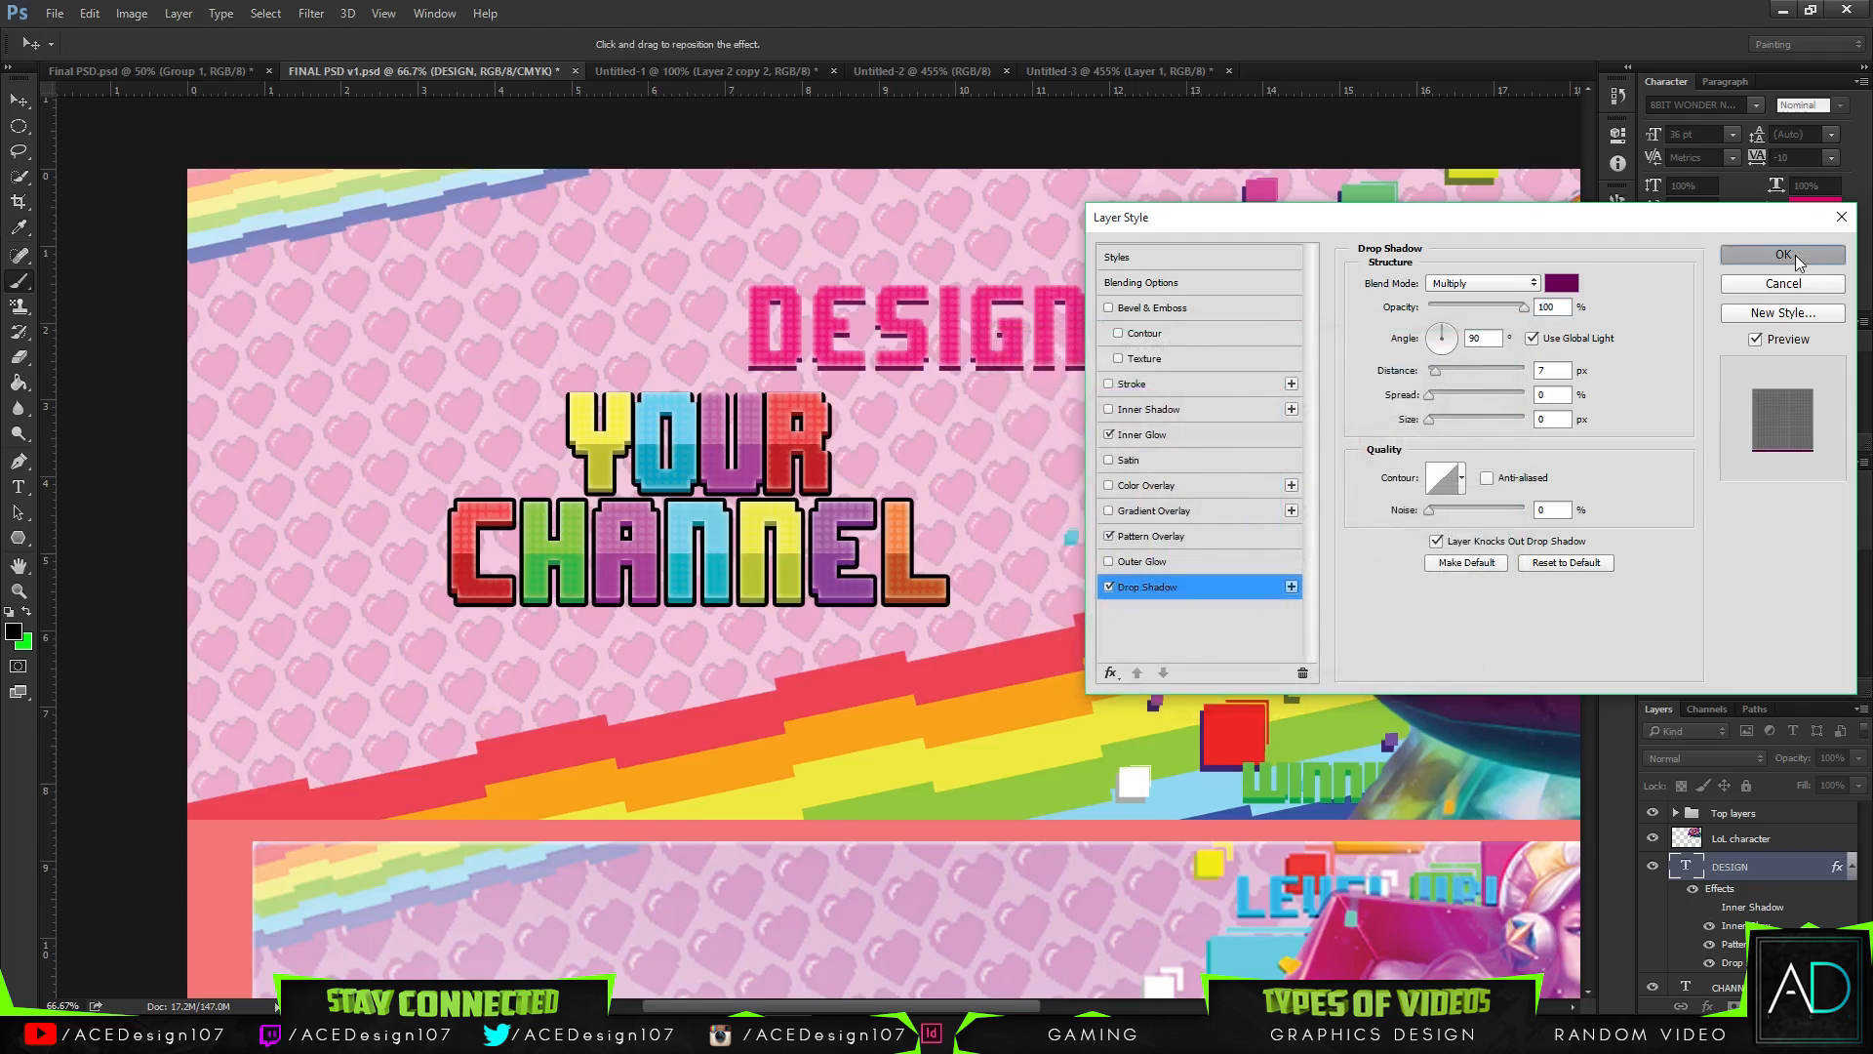
{"action": "left_click", "coordinate": [1791, 256]}
{"action": "left_click", "coordinate": [1853, 868]}
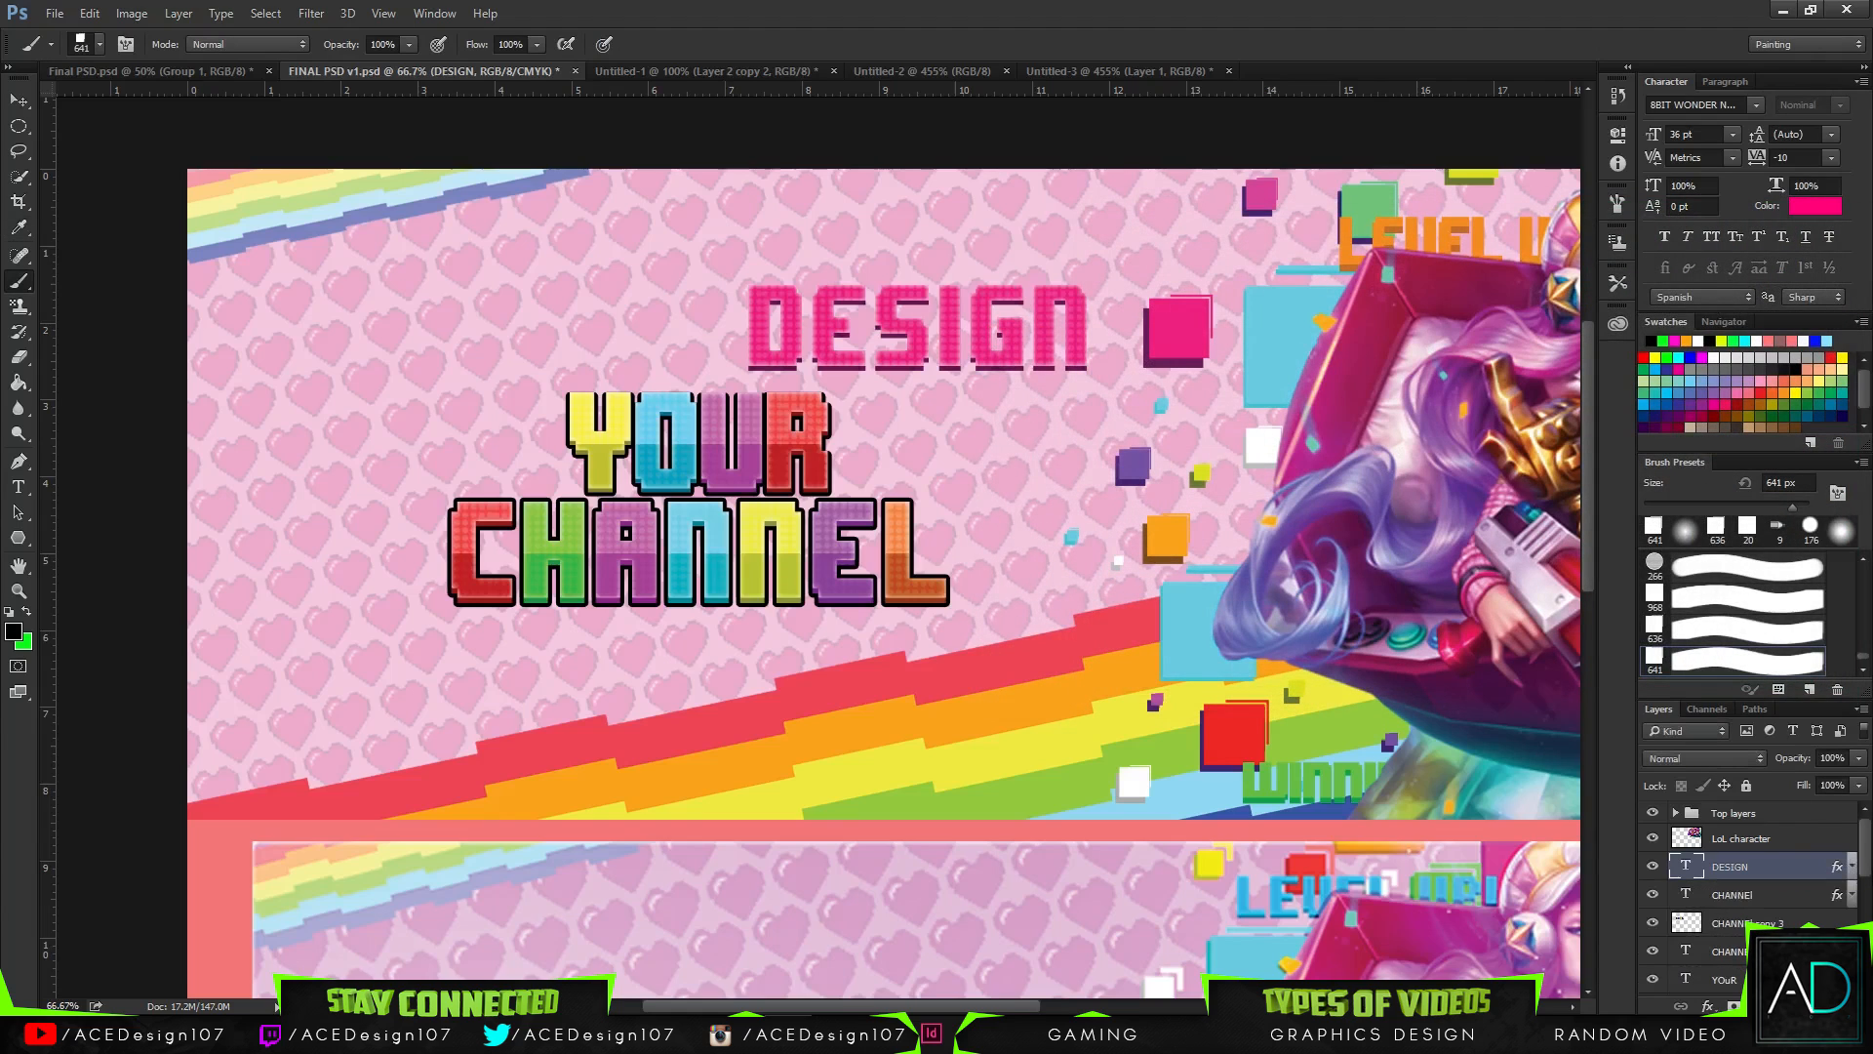
- Duplicate the DESIGN layer and turn off the copy's pattern overlay, inner glow and drop shadow
{"action": "key", "text": "ctrl+j"}
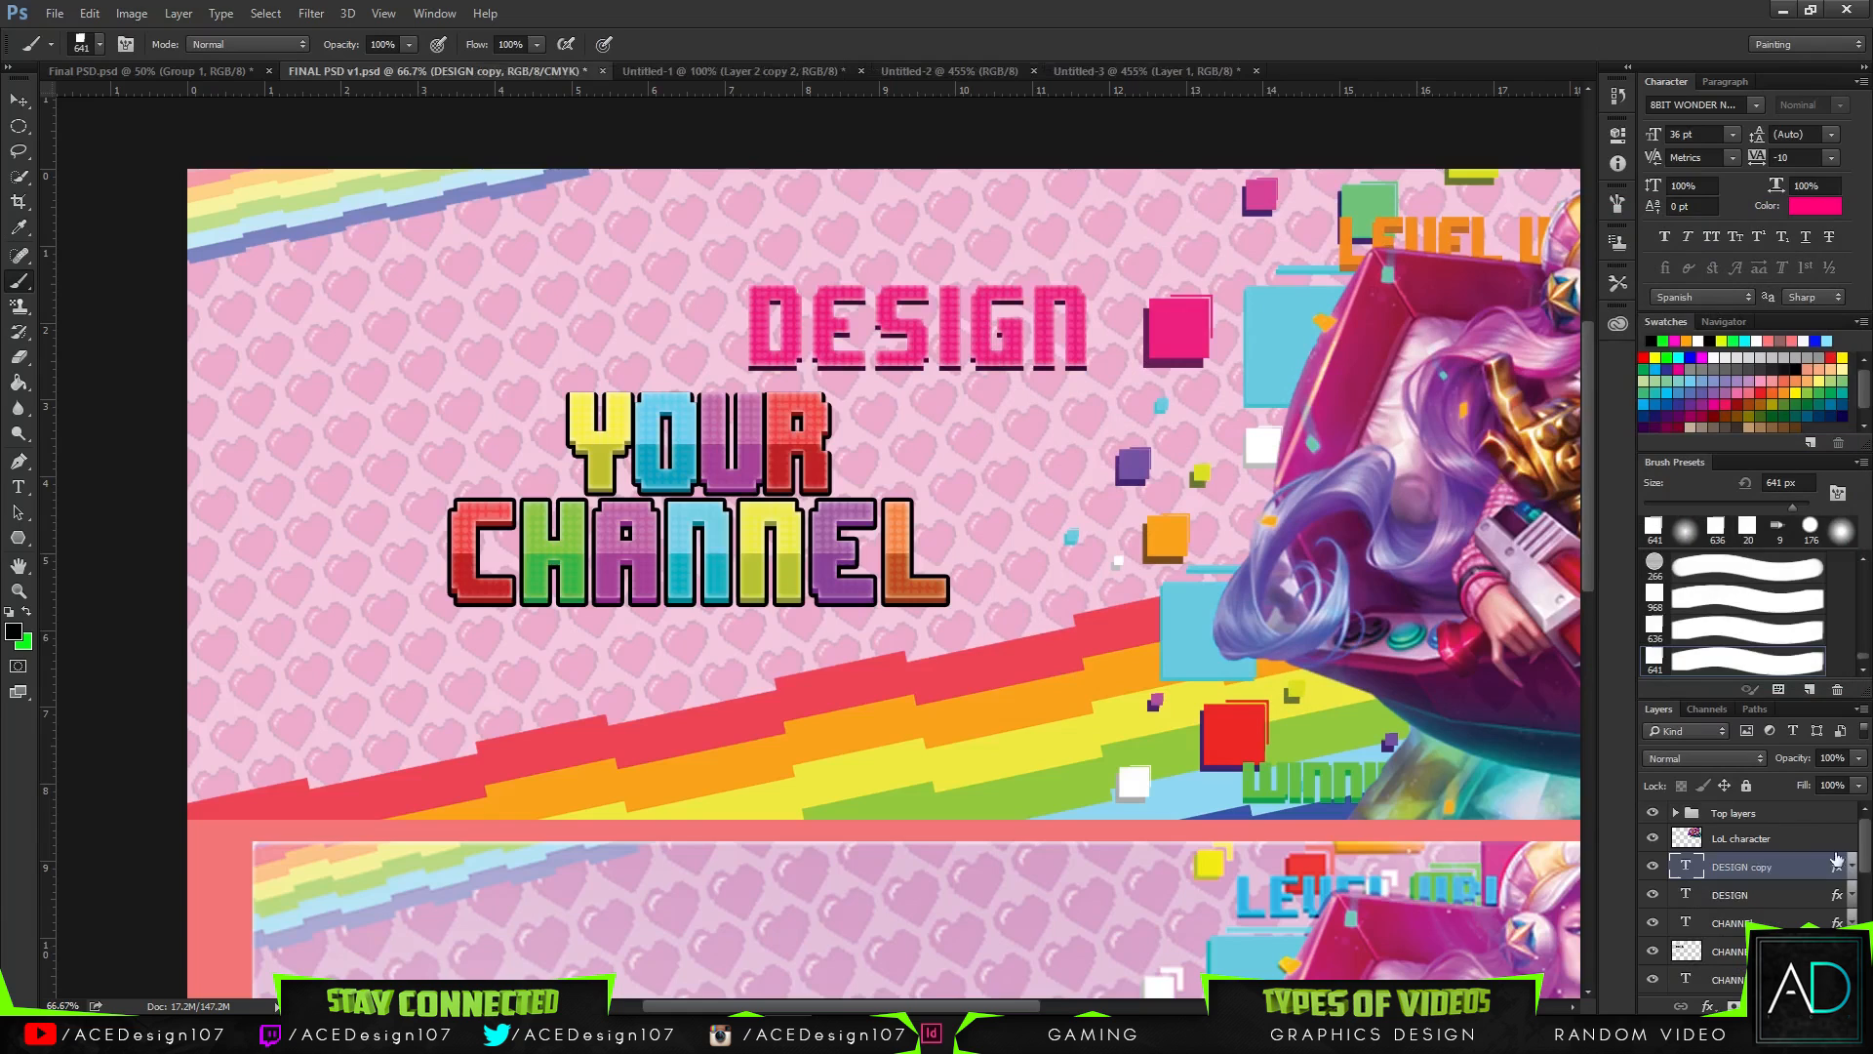
{"action": "right_click", "coordinate": [1810, 883]}
{"action": "left_click", "coordinate": [1461, 27]}
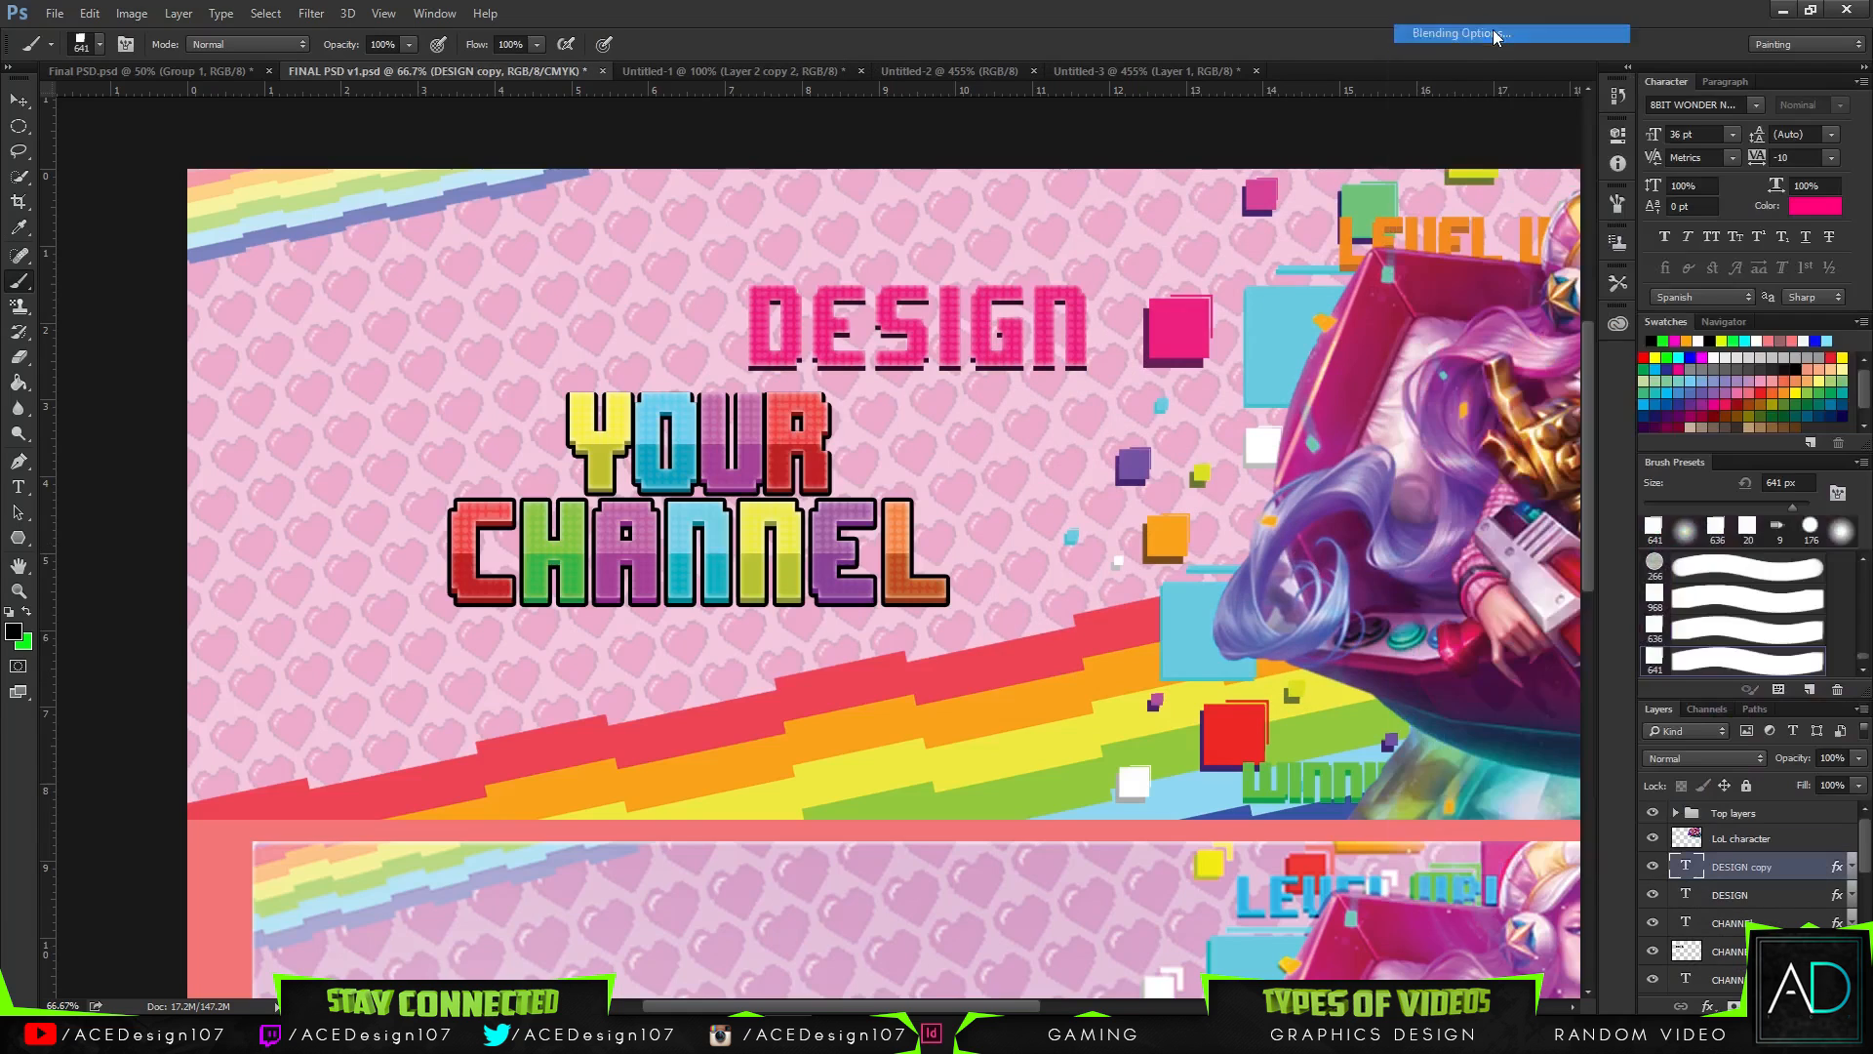
{"action": "left_click", "coordinate": [1140, 537]}
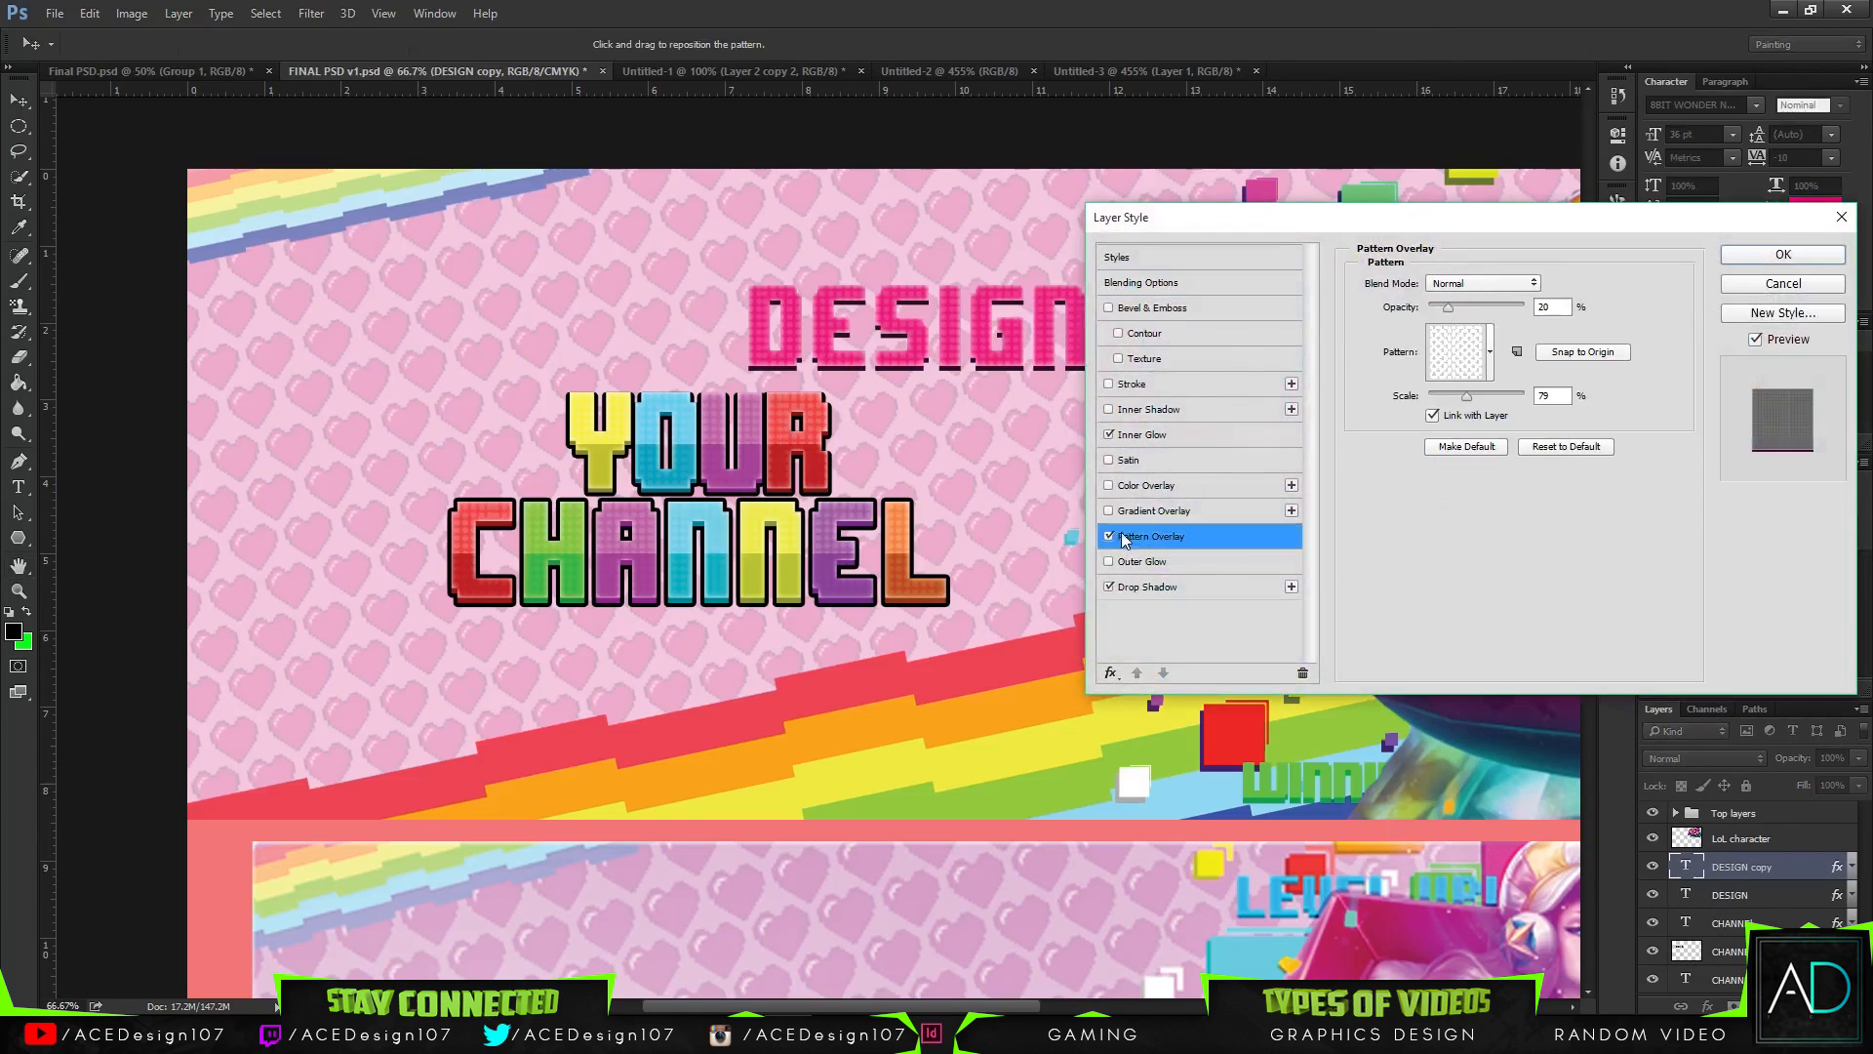
{"action": "left_click", "coordinate": [1108, 535]}
{"action": "left_click", "coordinate": [1108, 435]}
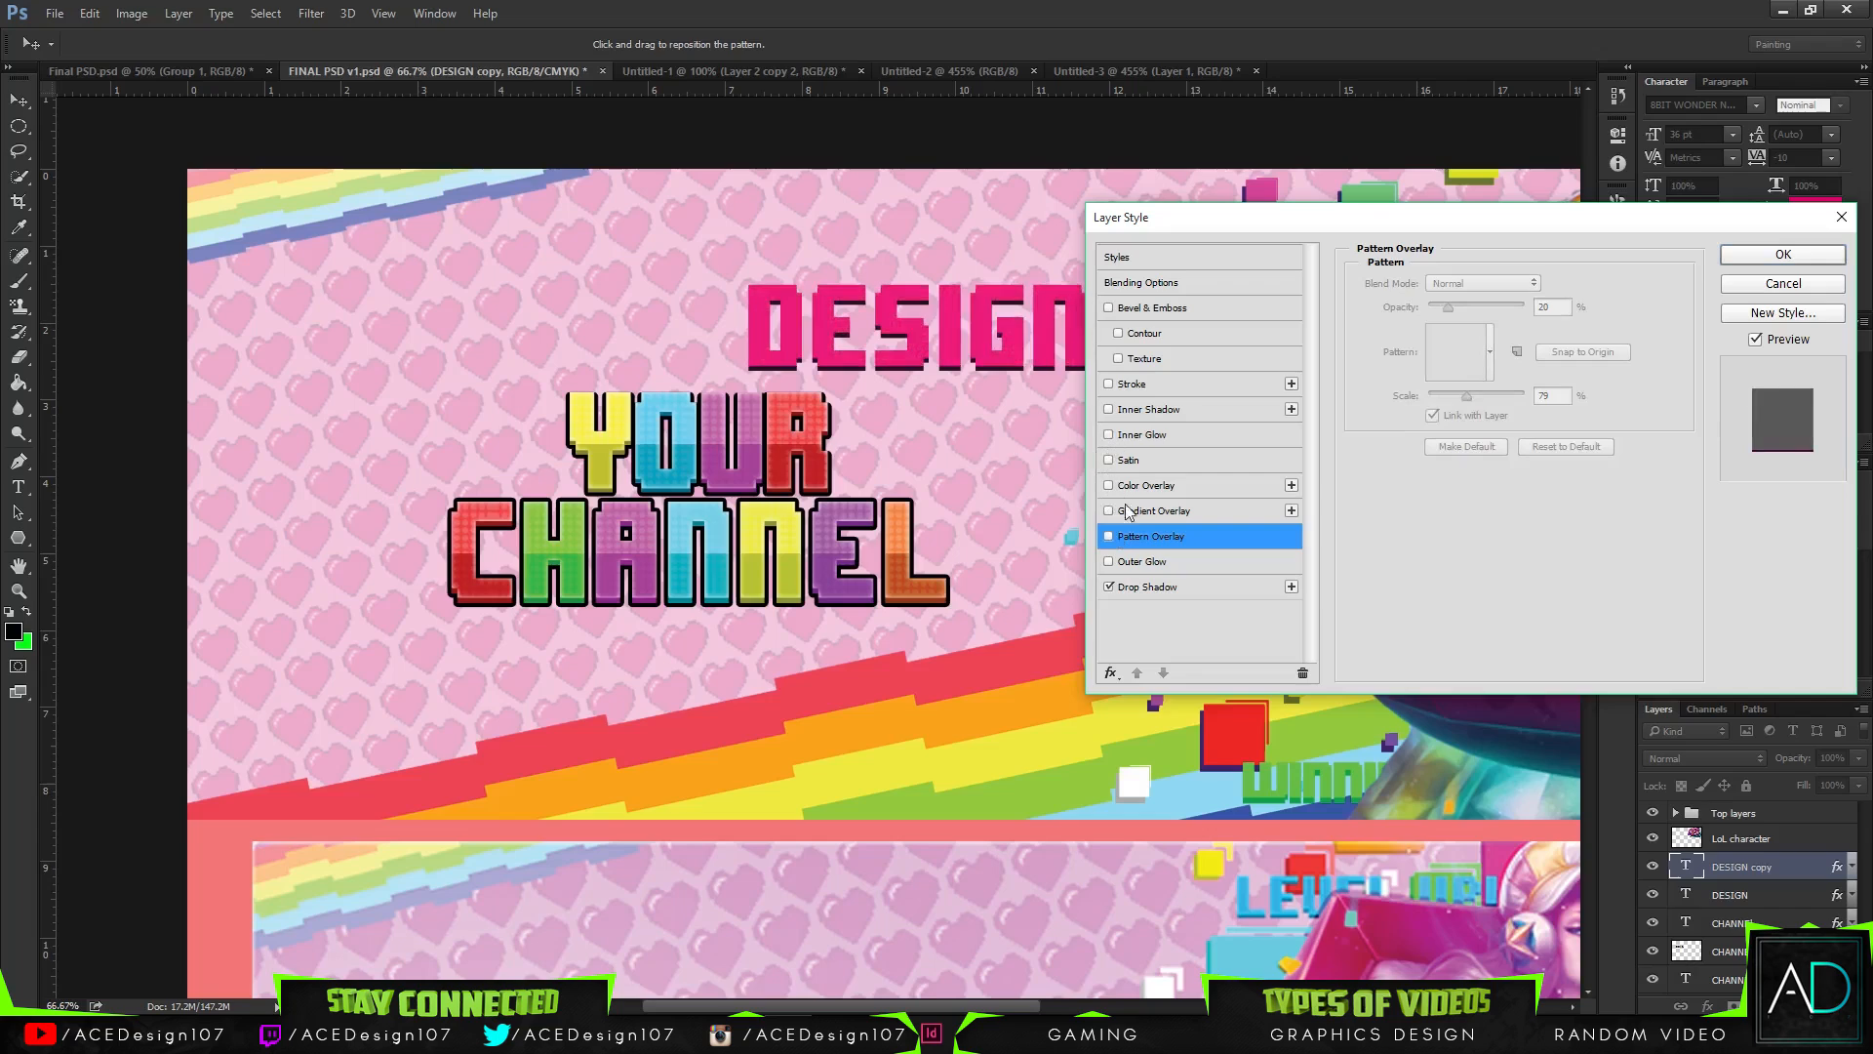
{"action": "left_click", "coordinate": [1109, 586]}
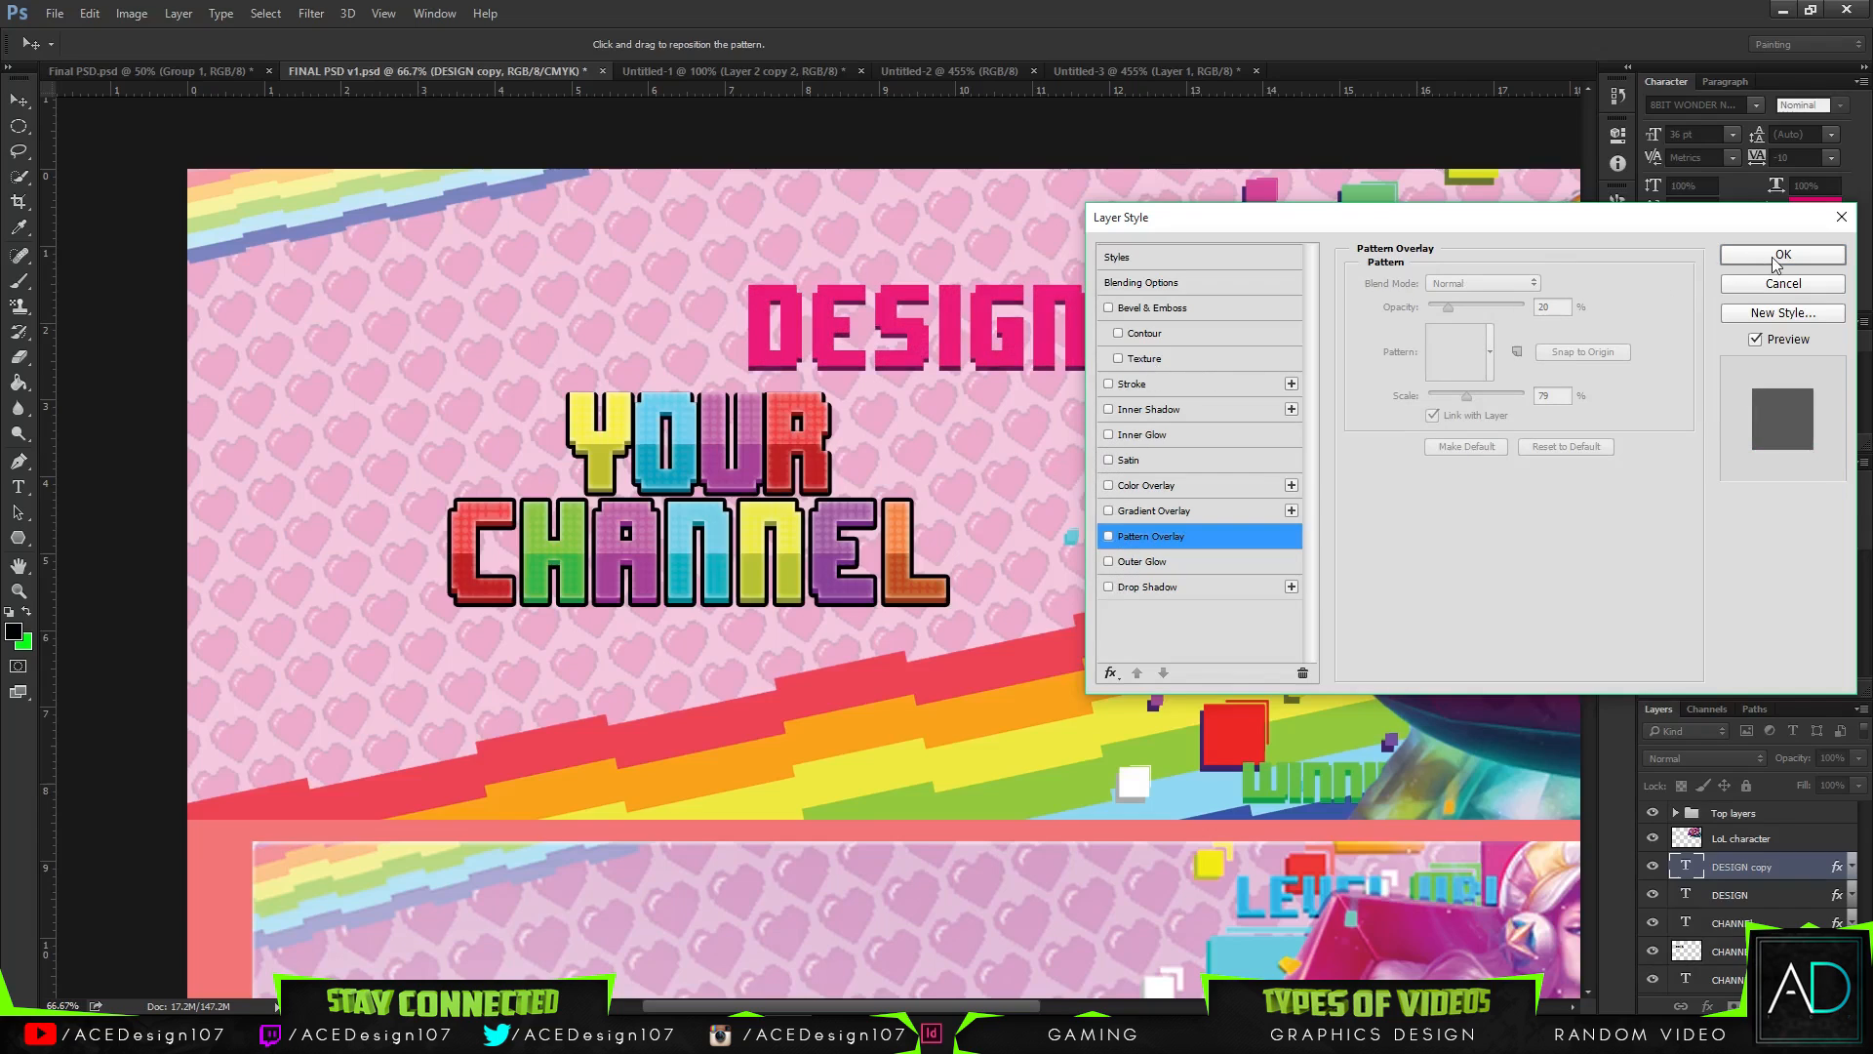
- Give the DESIGN copy a black outline-like drop shadow with 0 px distance, 100% spread, a small size and 100% opacity
{"action": "left_click", "coordinate": [1151, 587]}
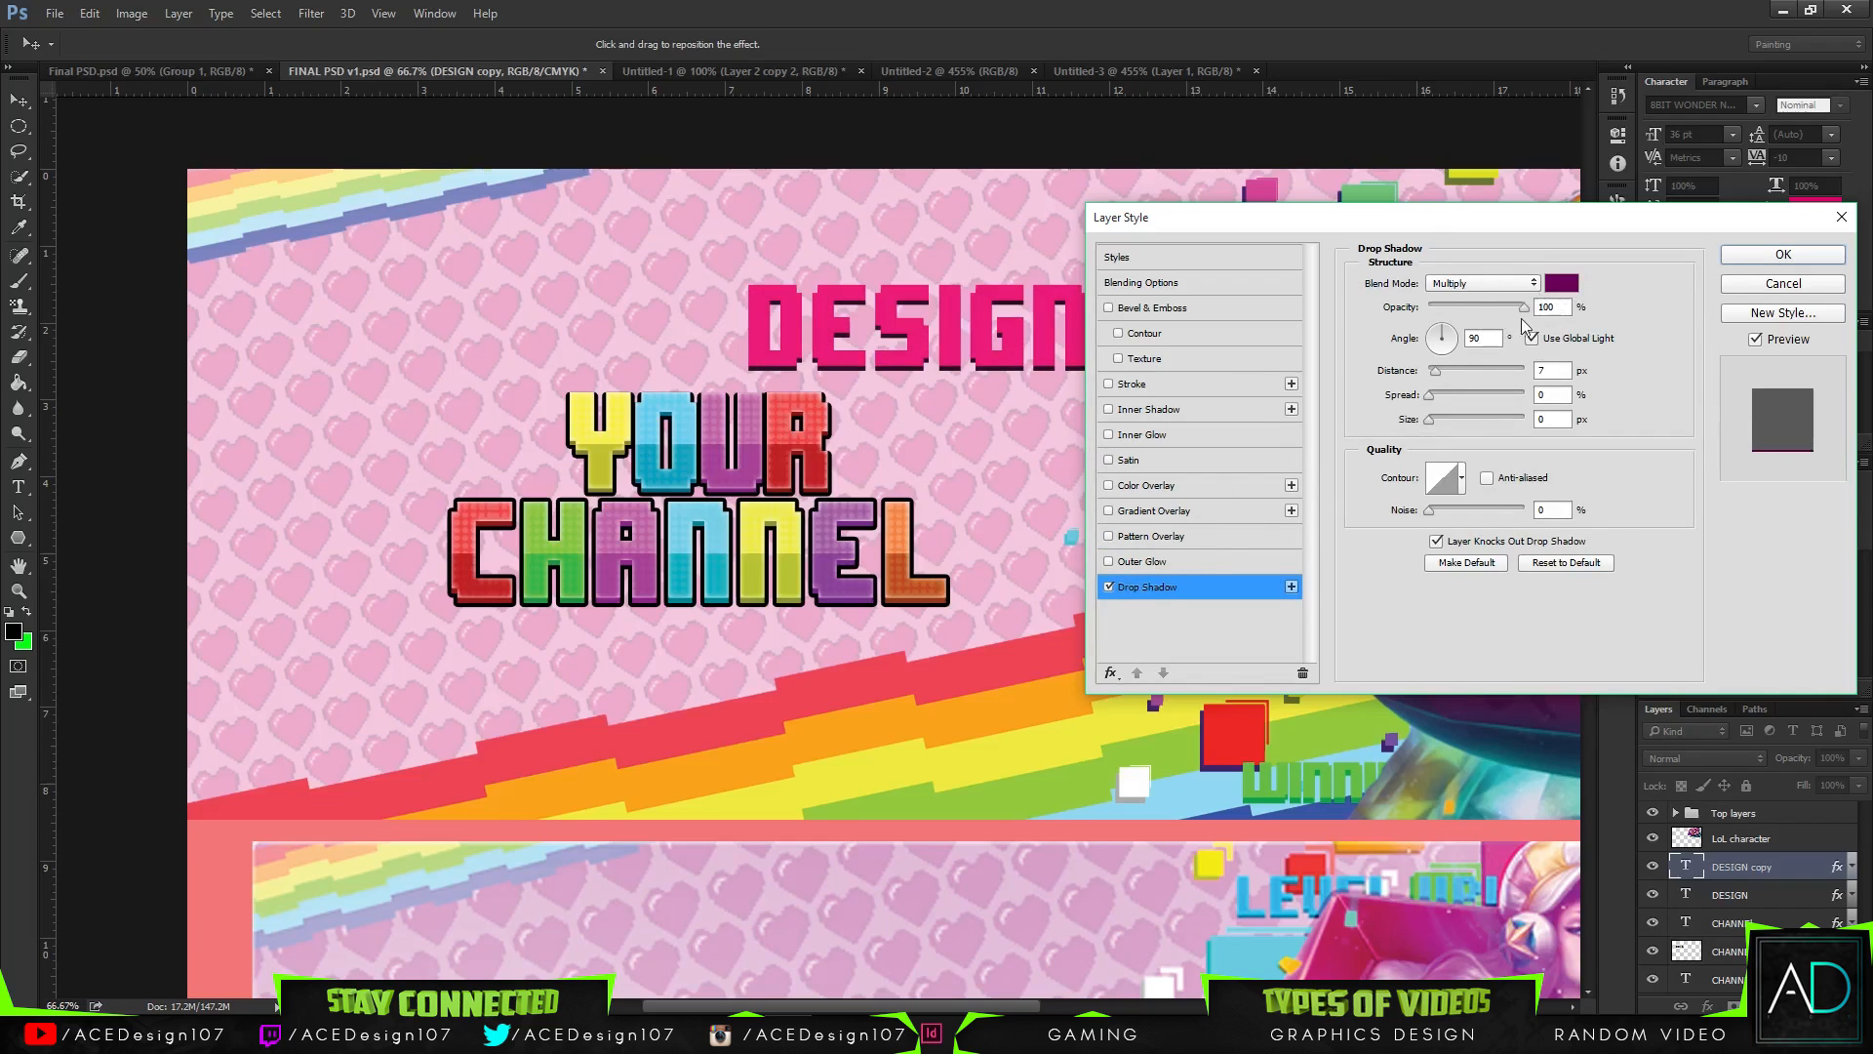
{"action": "left_click", "coordinate": [1560, 283]}
{"action": "left_click", "coordinate": [1006, 631]}
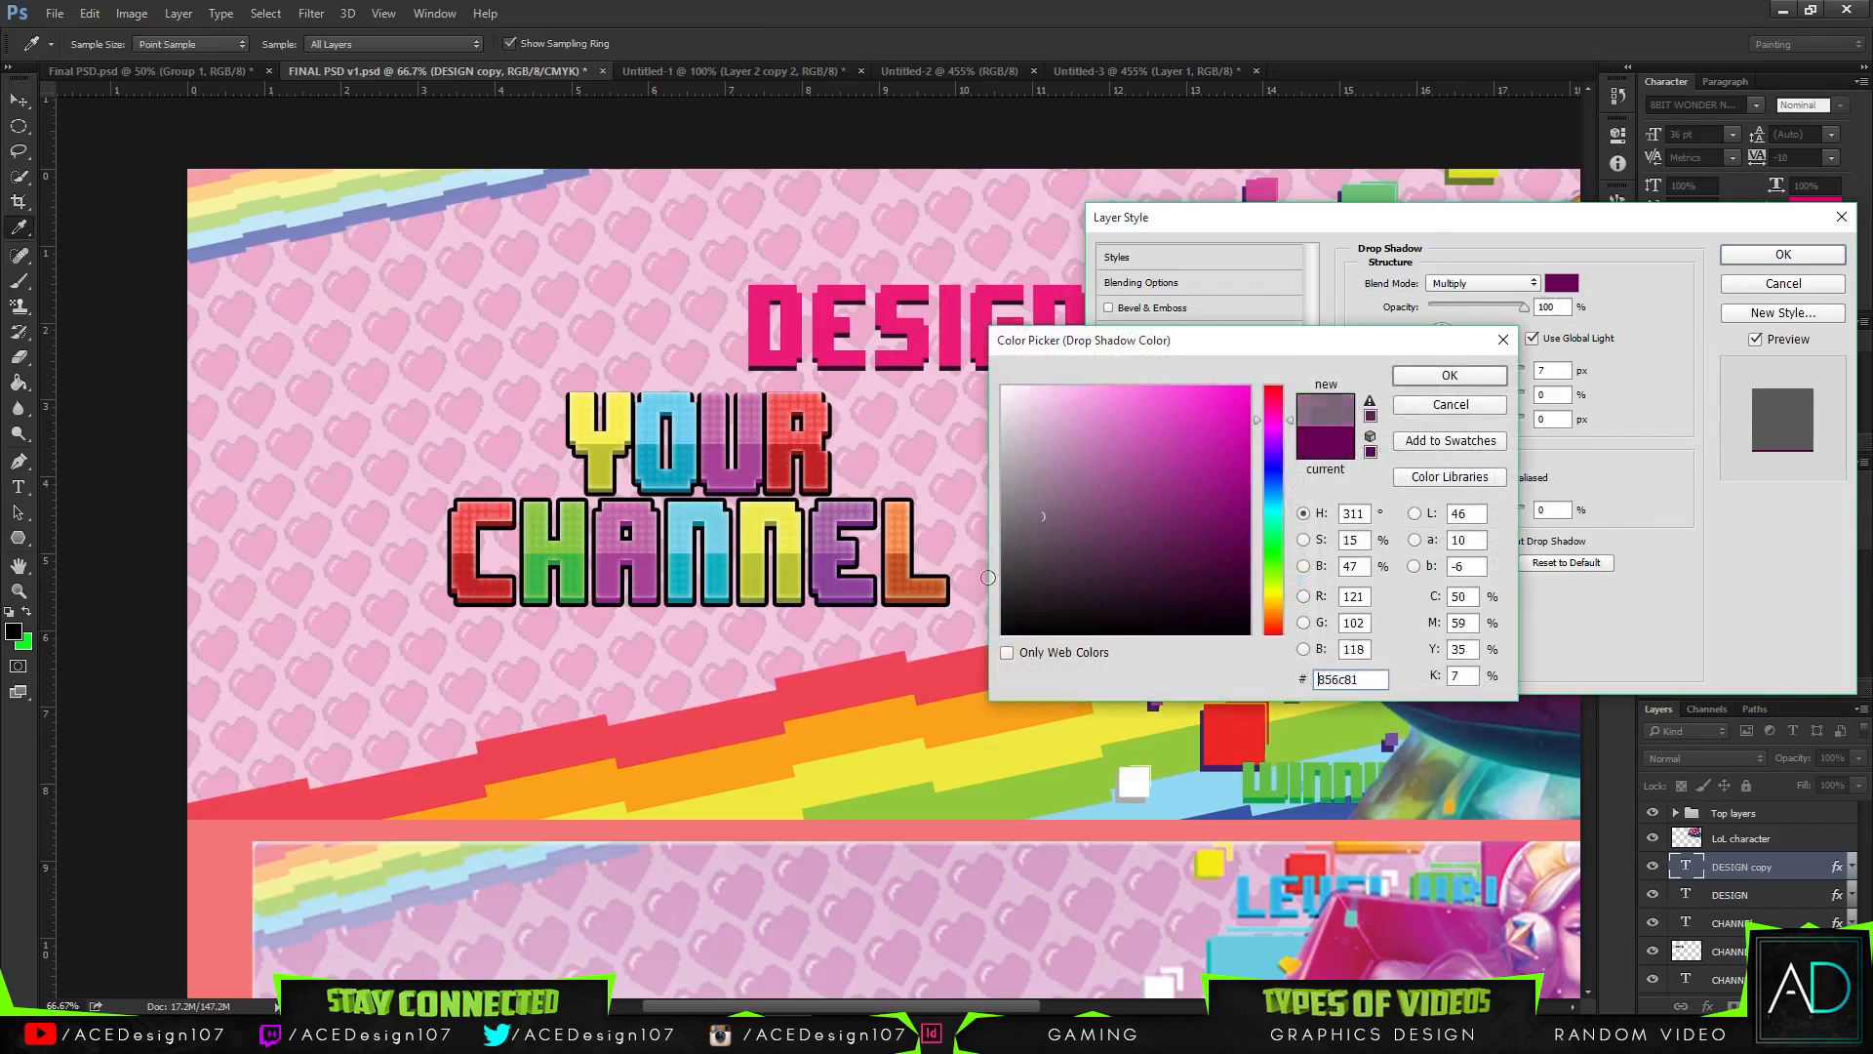
{"action": "left_click", "coordinate": [1448, 378]}
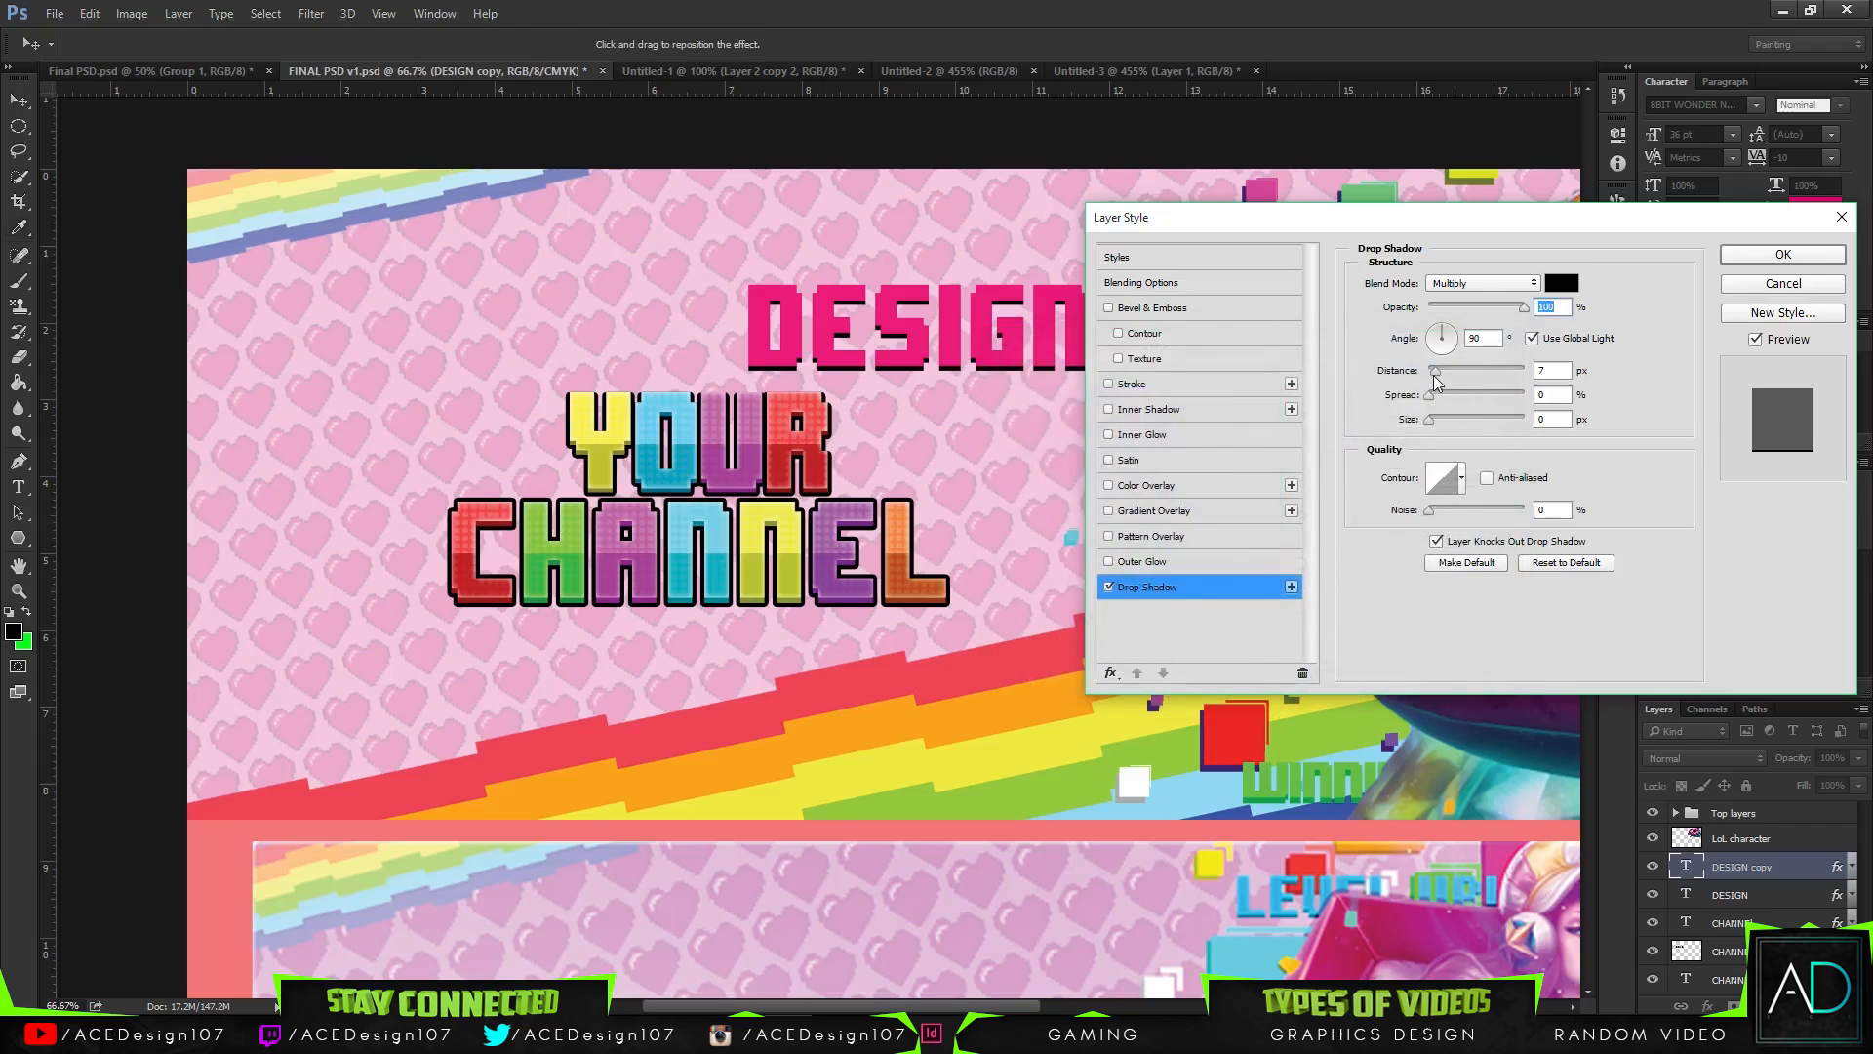
{"action": "left_click_drag", "start_coordinate": [1429, 419], "coordinate": [1397, 379]}
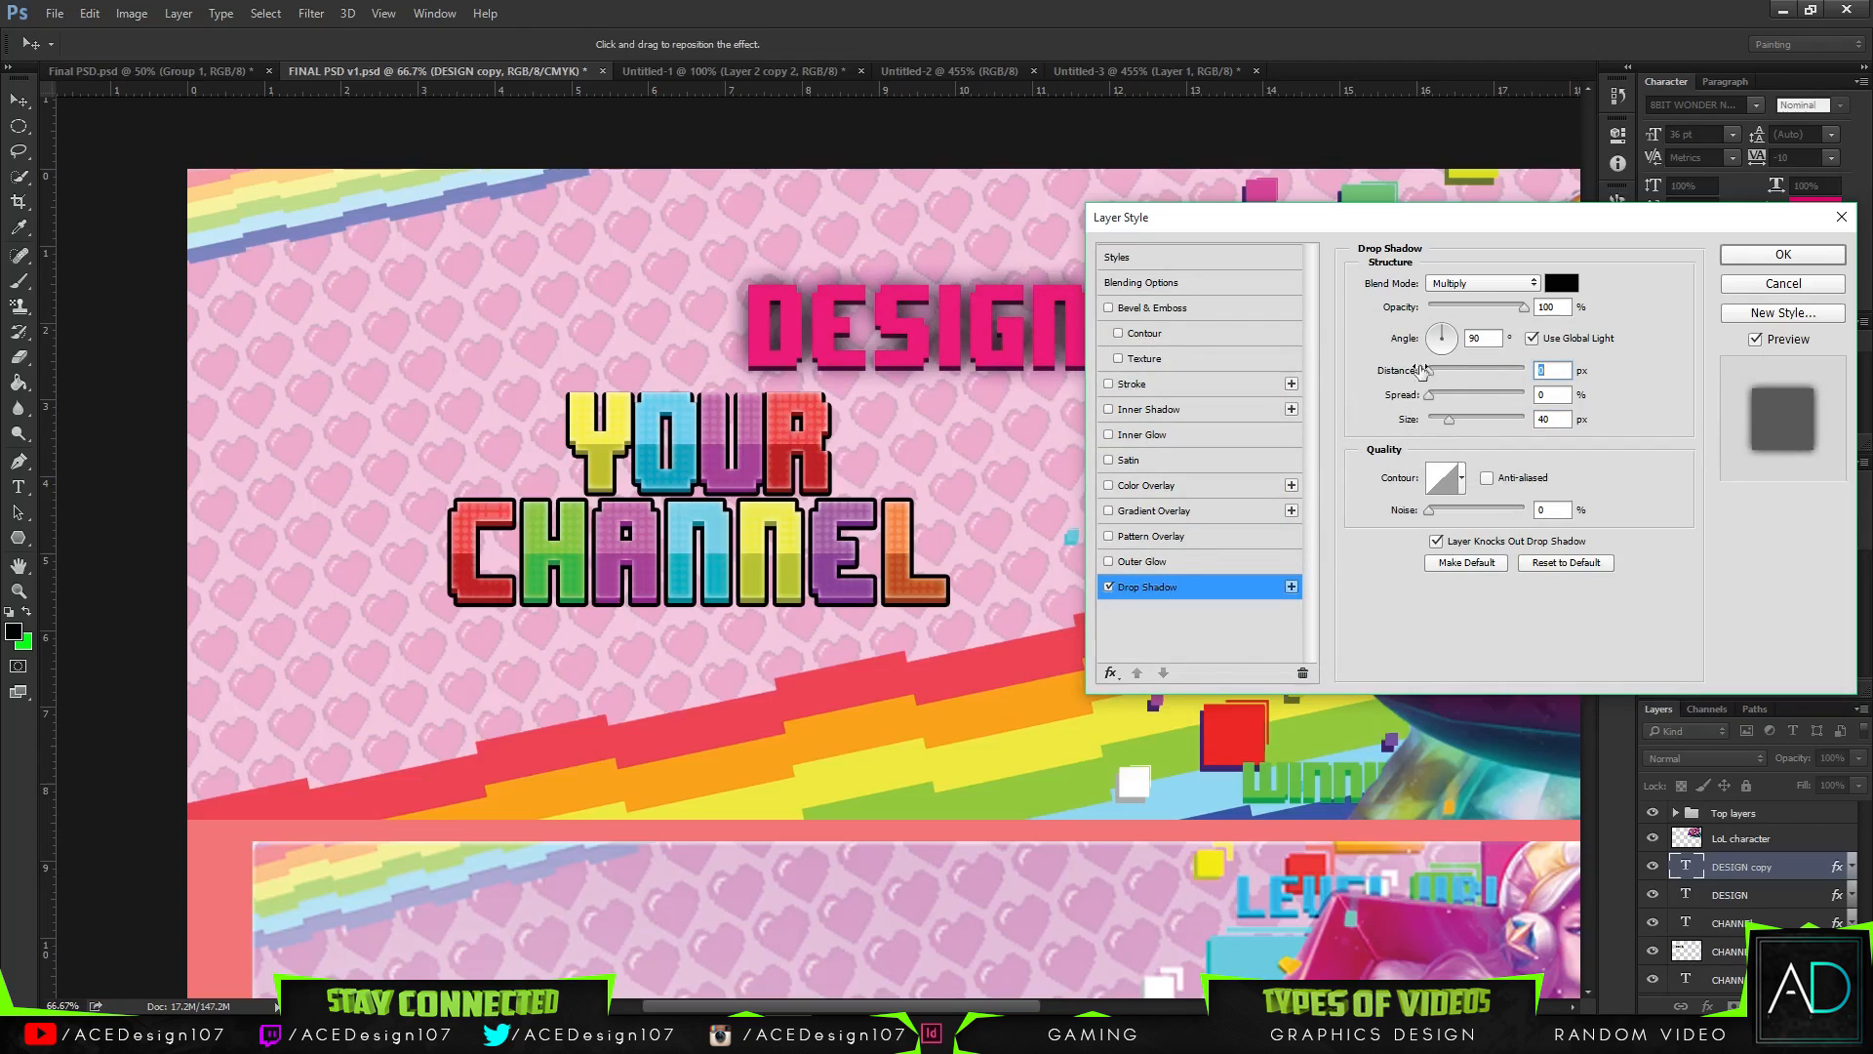
{"action": "mouse_move", "coordinate": [1446, 425]}
{"action": "left_mouse_down"}
{"action": "mouse_move", "coordinate": [1432, 413]}
{"action": "mouse_move", "coordinate": [1478, 388]}
{"action": "mouse_move", "coordinate": [1550, 398]}
{"action": "mouse_move", "coordinate": [1436, 426]}
{"action": "left_mouse_up"}
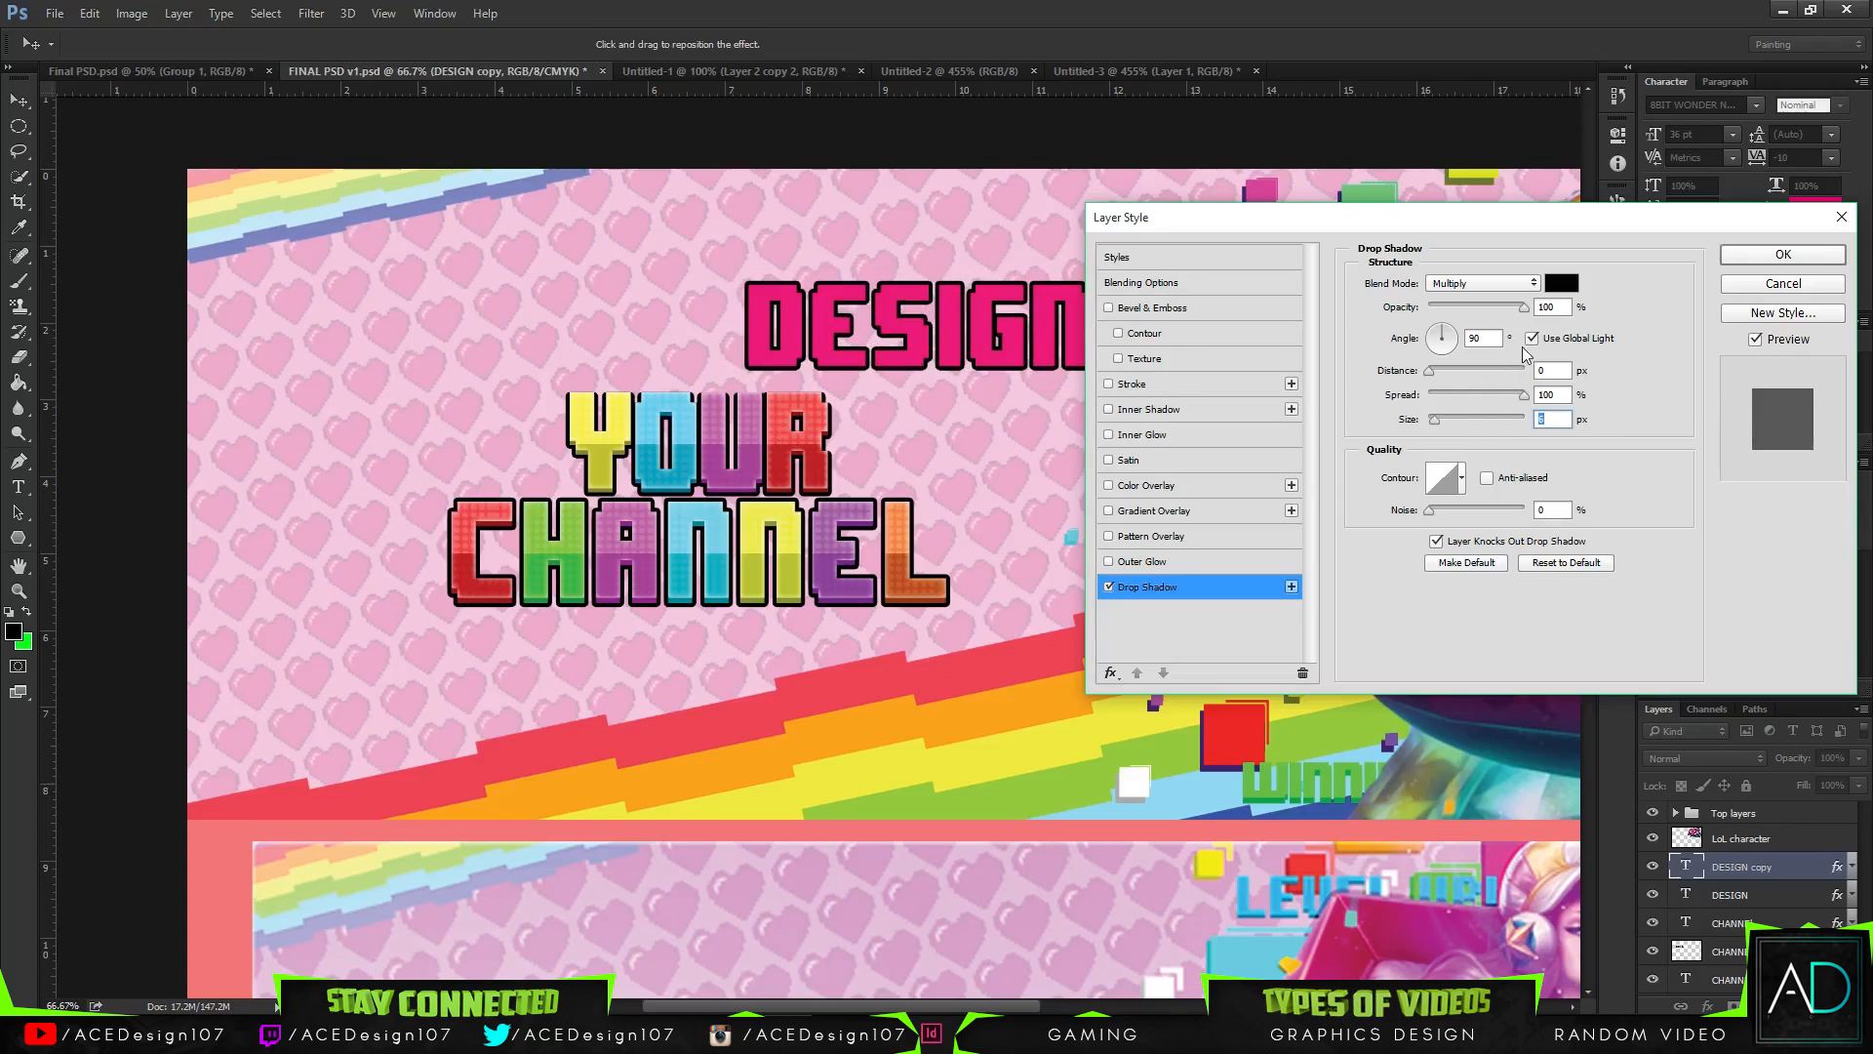
{"action": "mouse_move", "coordinate": [1518, 310]}
{"action": "left_mouse_down"}
{"action": "mouse_move", "coordinate": [1478, 311]}
{"action": "mouse_move", "coordinate": [1524, 308]}
{"action": "left_mouse_up"}
{"action": "left_click", "coordinate": [1783, 254]}
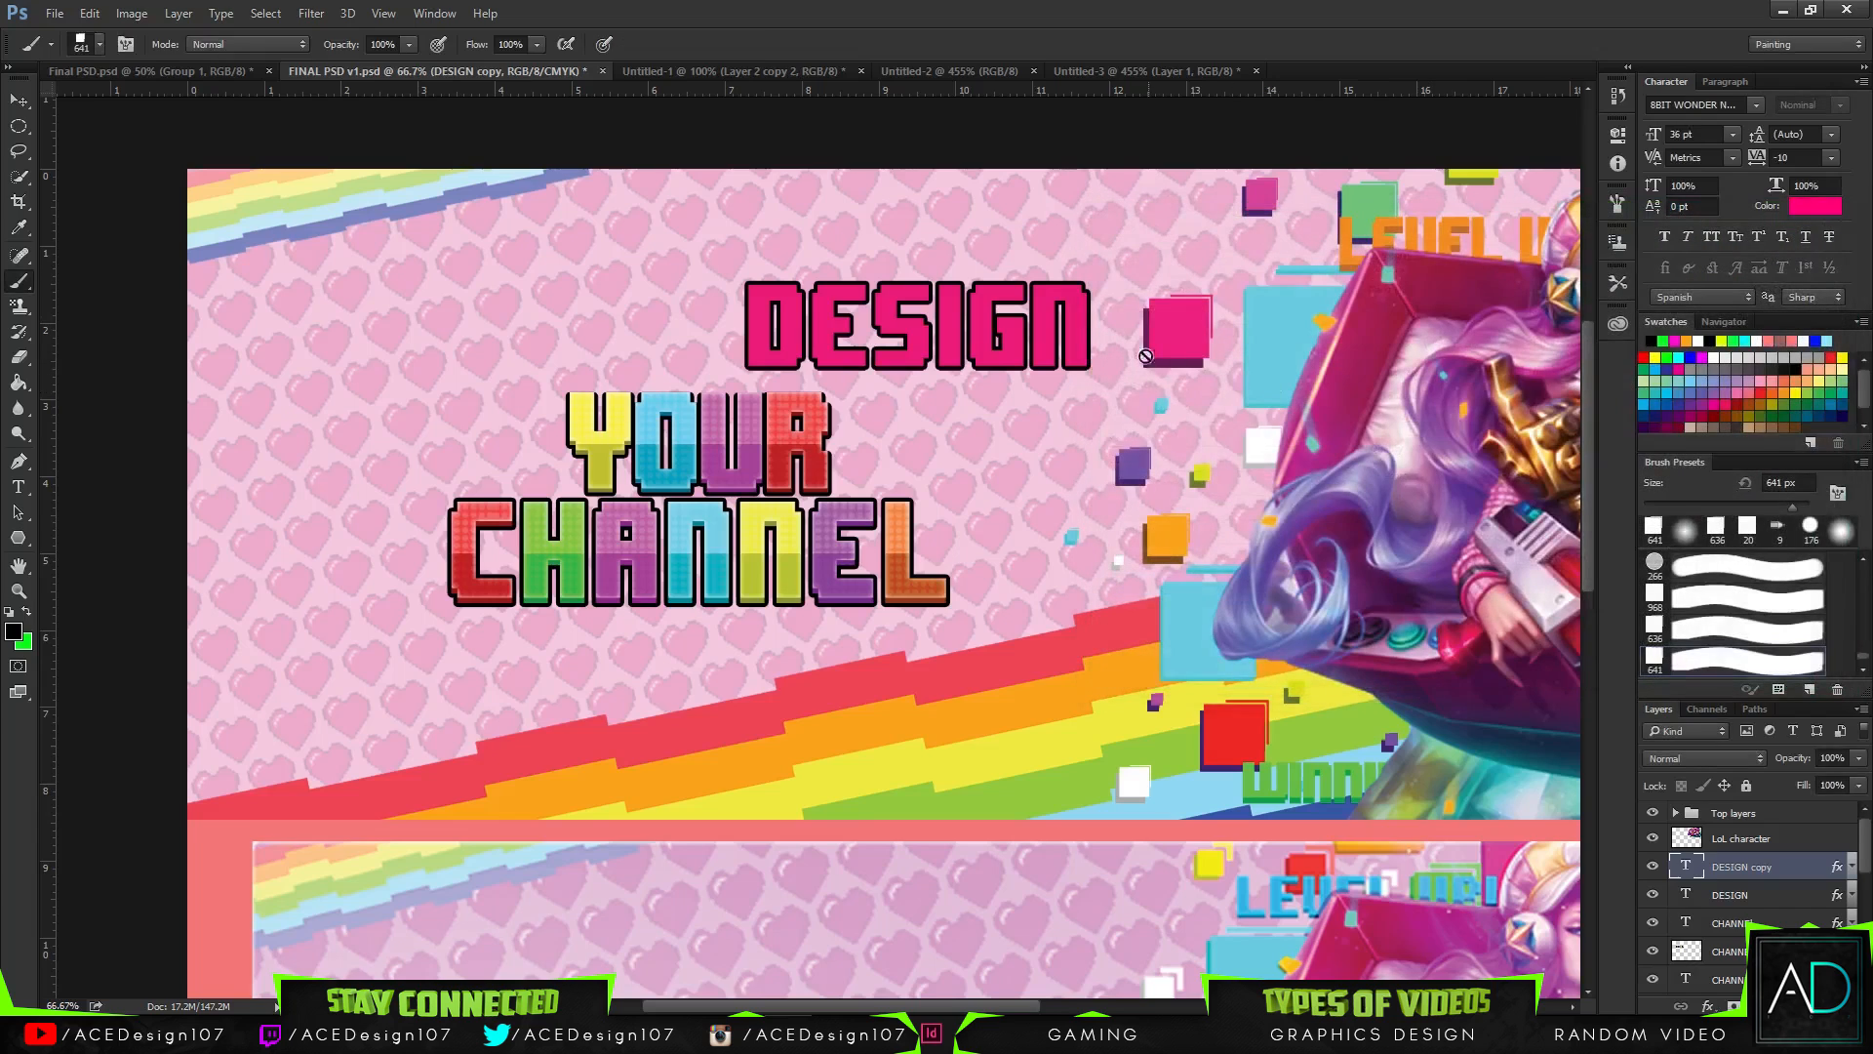
- Move the outlined DESIGN copy below the DESIGN and CHANNEL layers and delete it
{"action": "left_click_drag", "start_coordinate": [1803, 872], "coordinate": [1798, 907]}
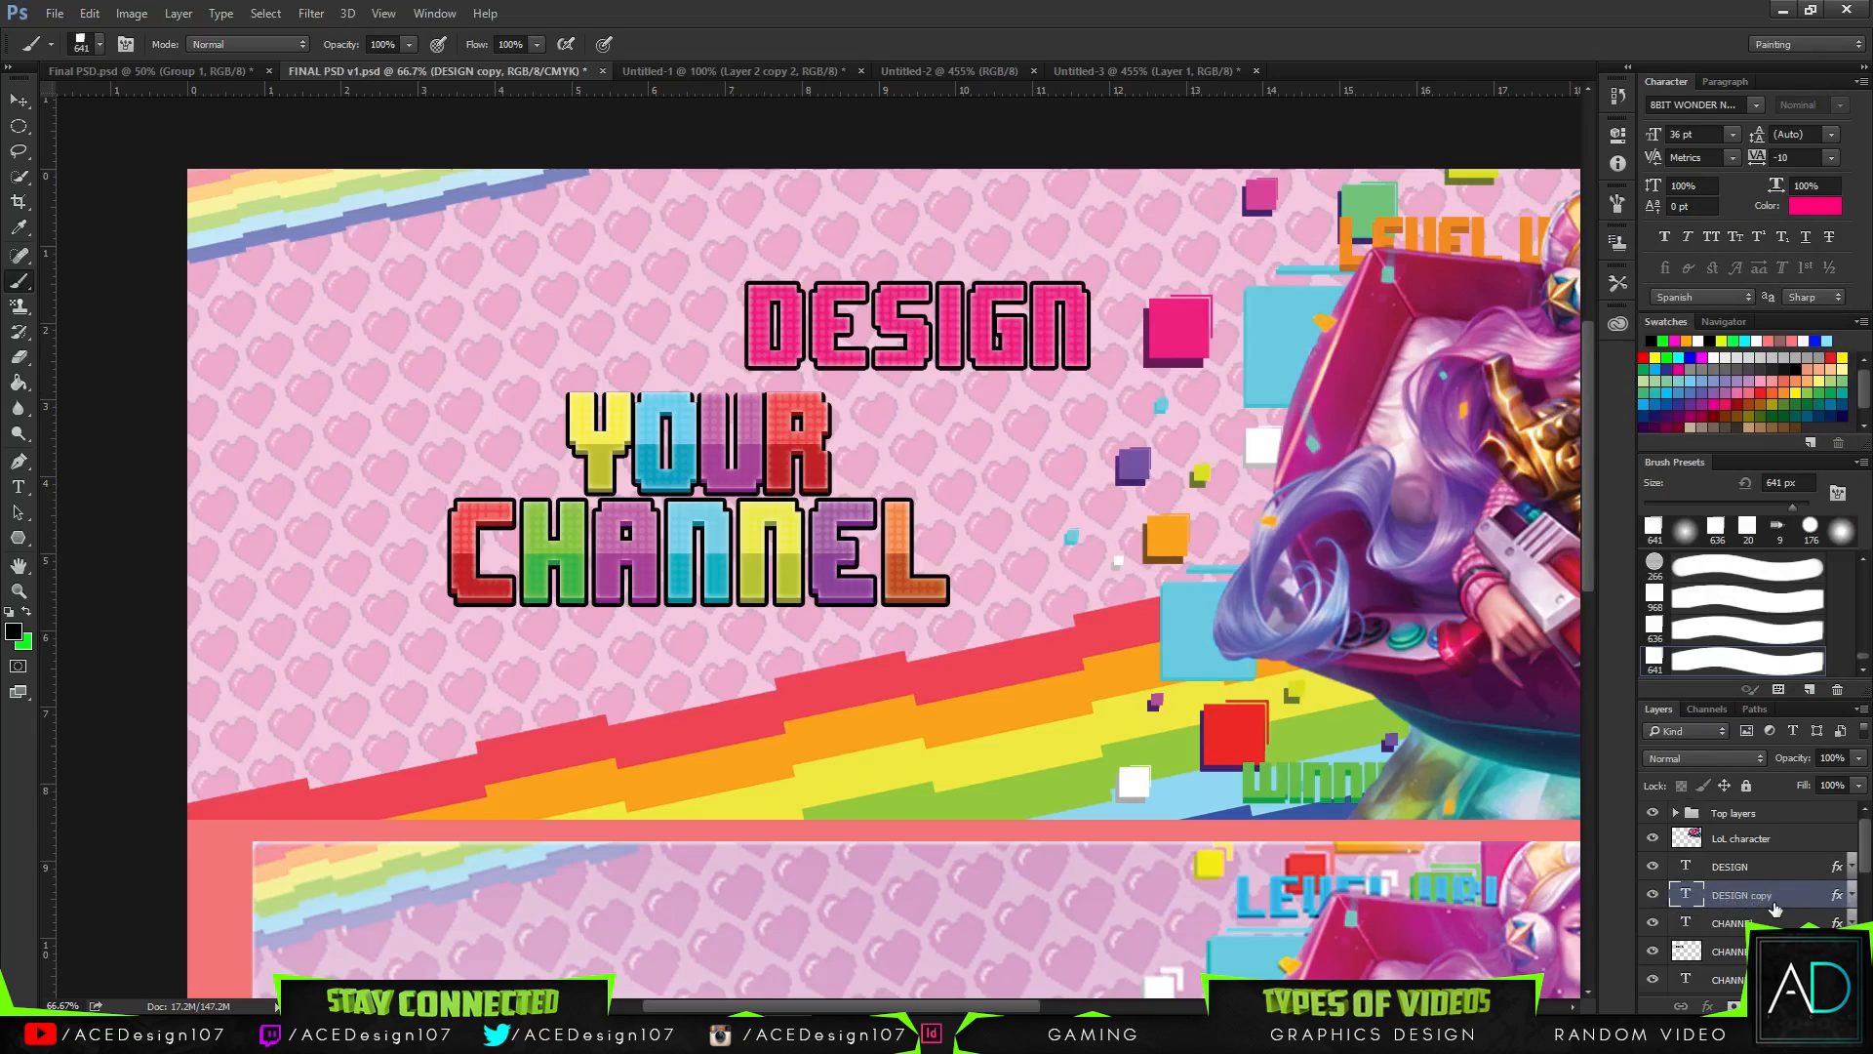
{"action": "left_click_drag", "start_coordinate": [1798, 894], "coordinate": [1800, 938]}
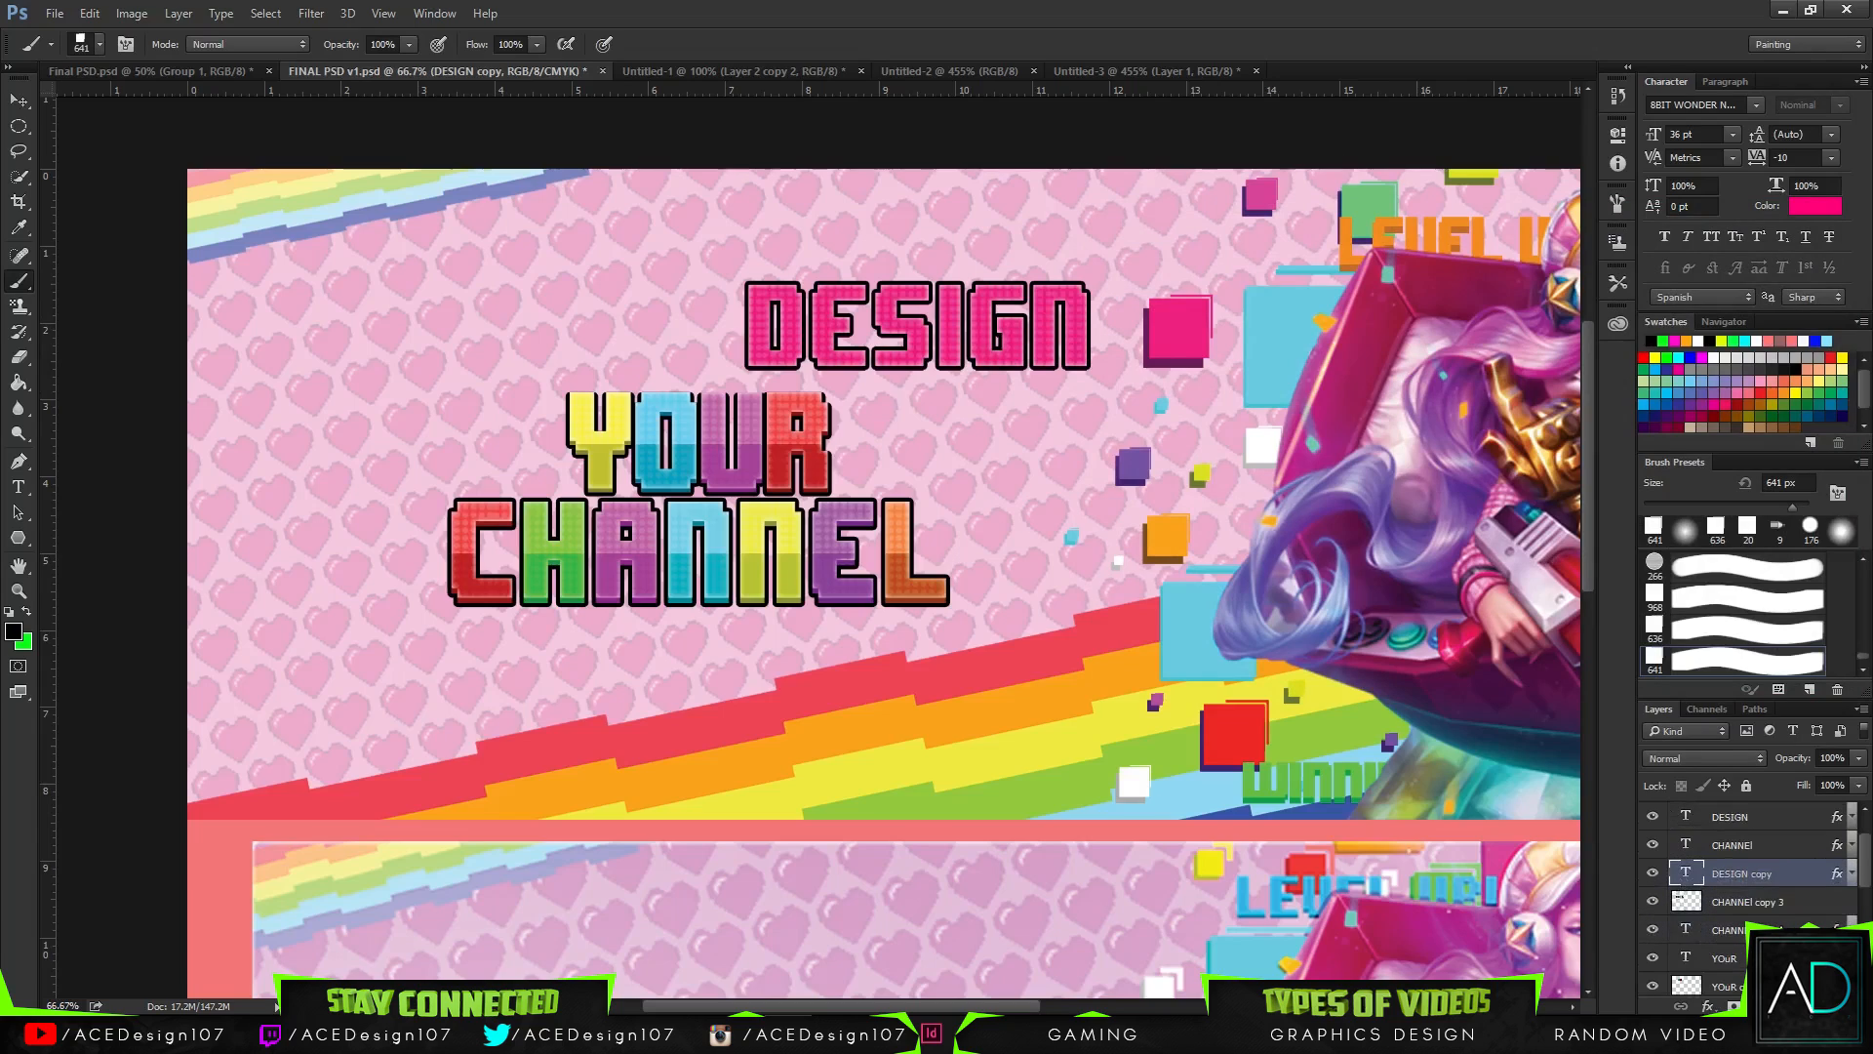
{"action": "key", "text": "Delete"}
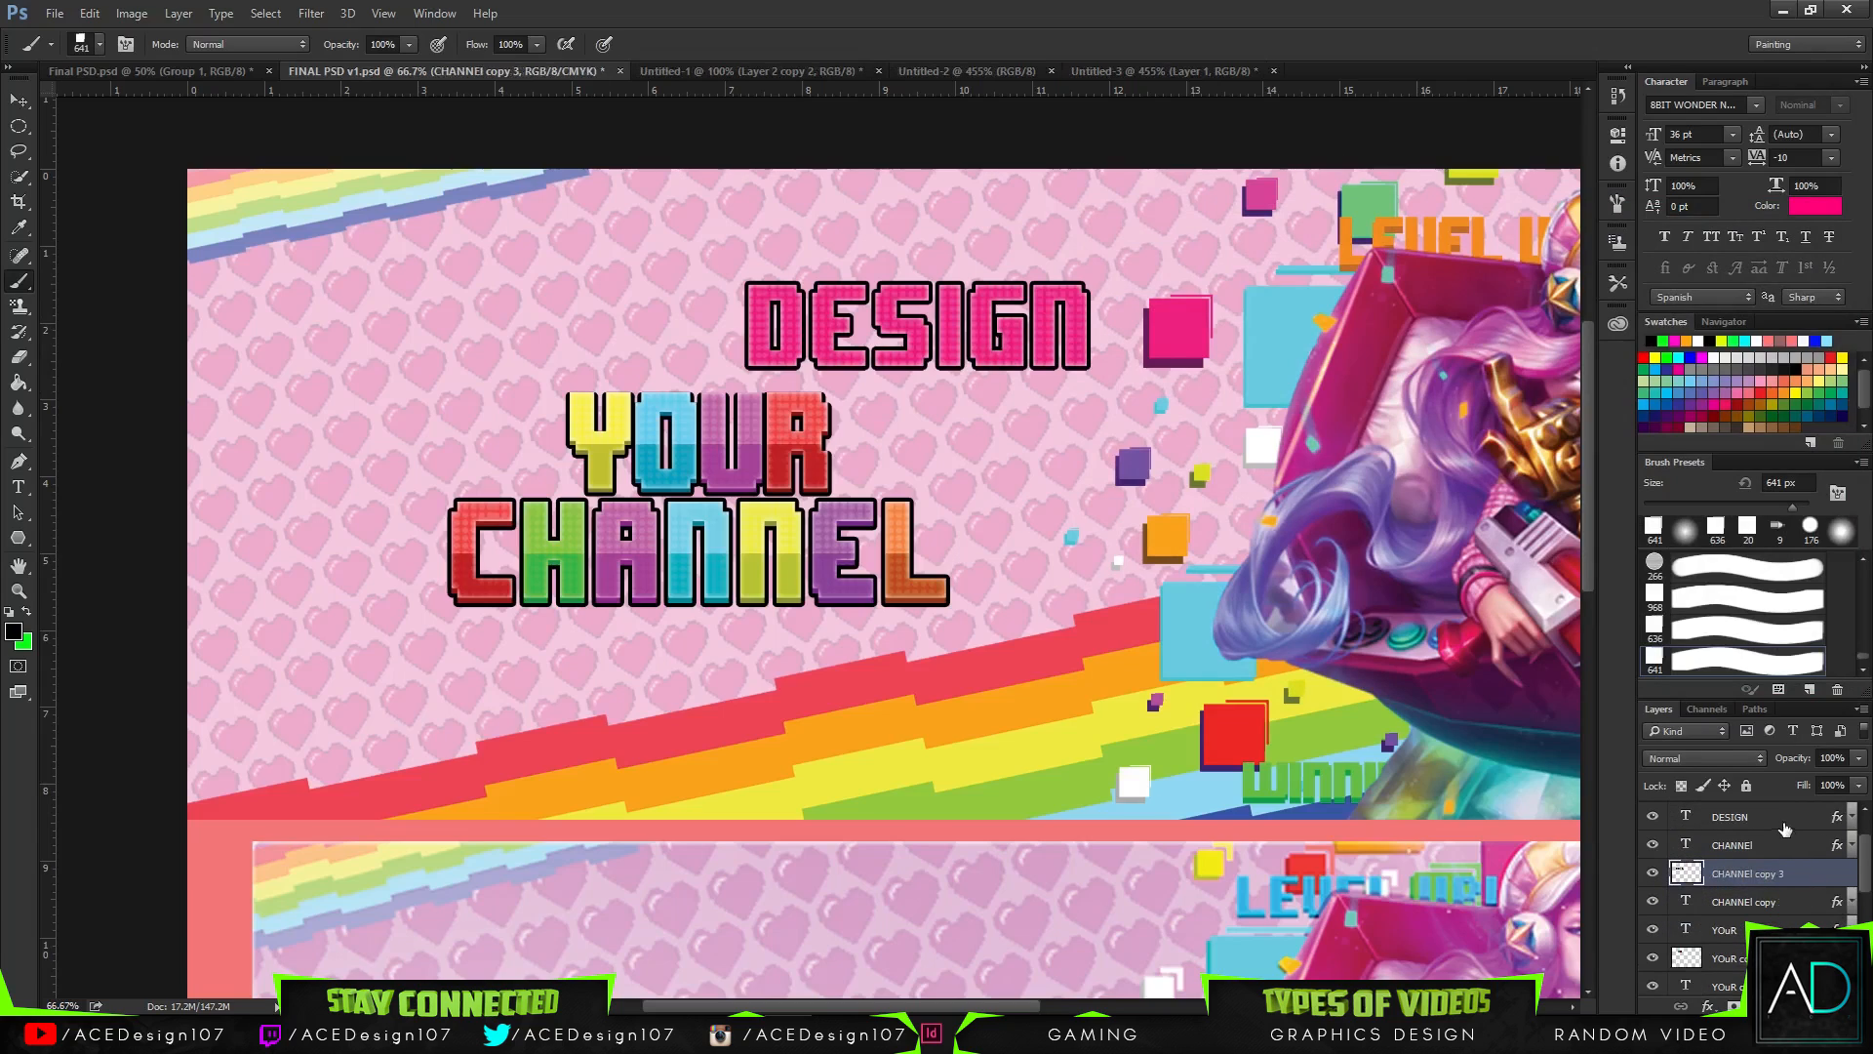
- Turn off the drop shadow on the original DESIGN layer, keeping its inner glow and pattern overlay
{"action": "left_click", "coordinate": [1778, 829]}
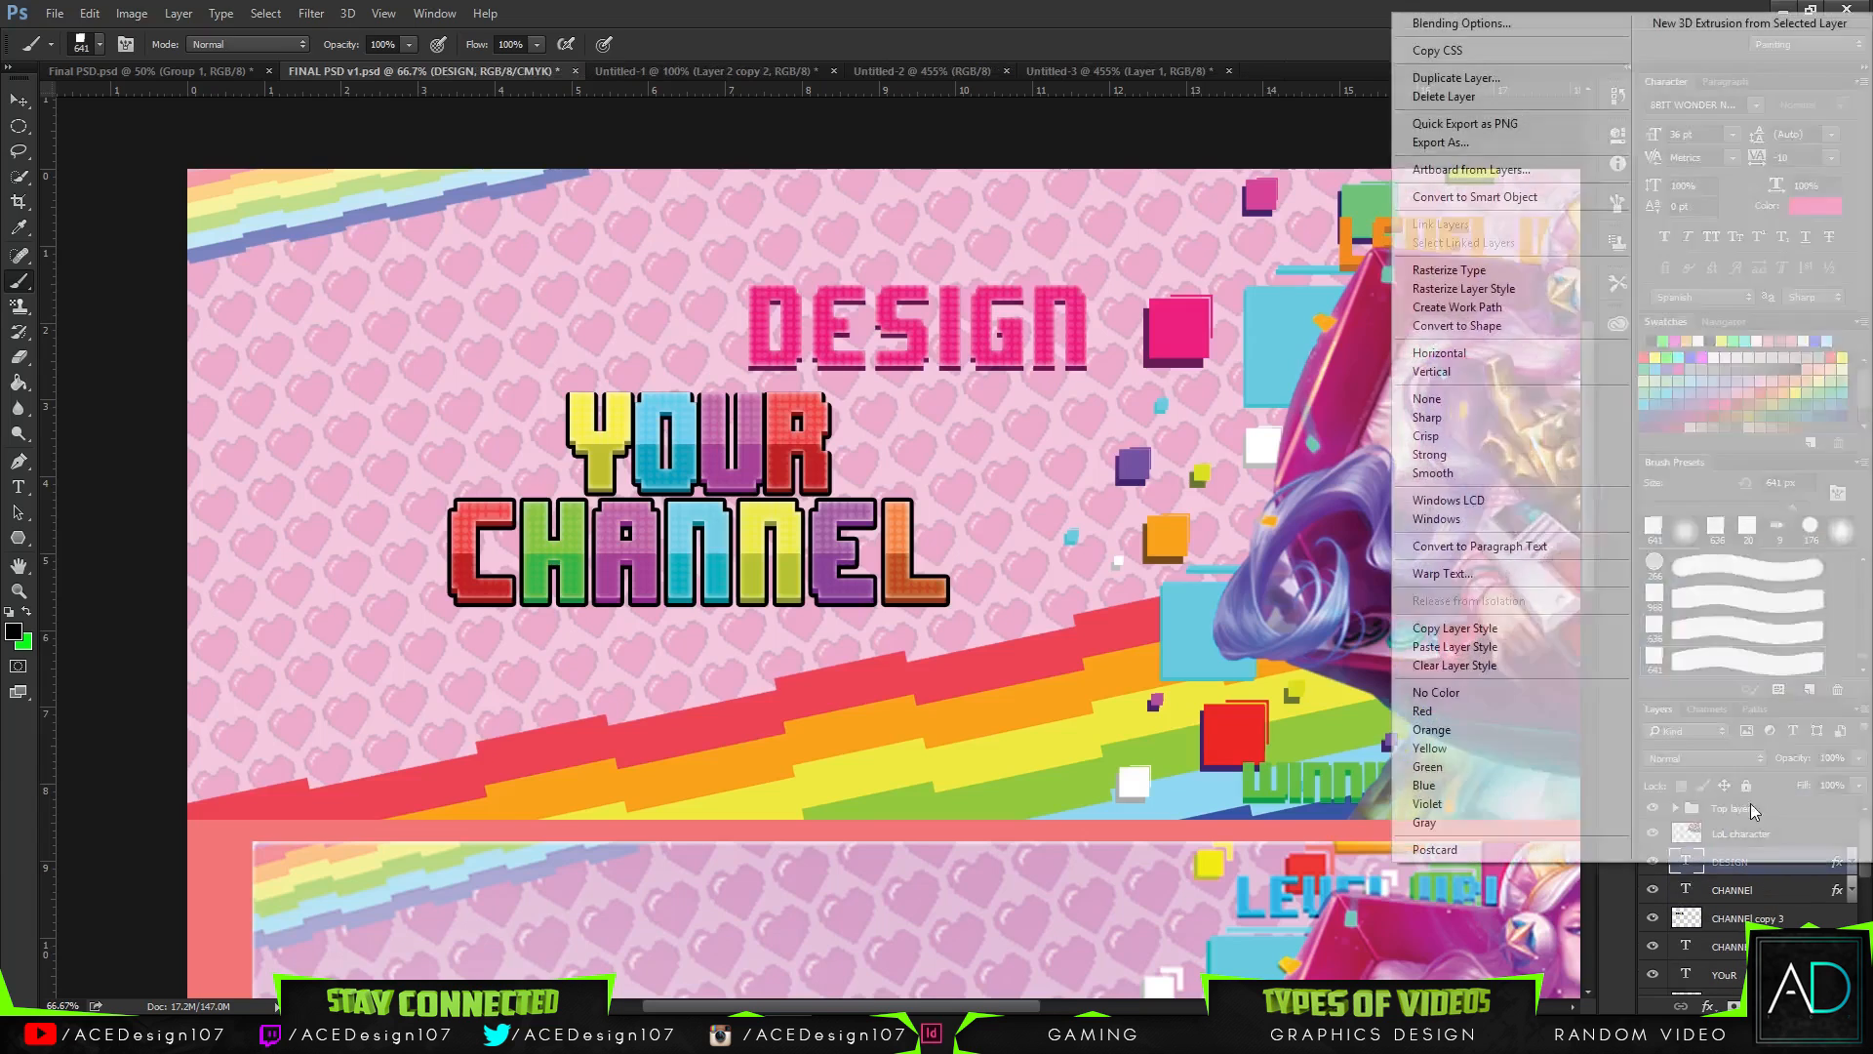
{"action": "right_click", "coordinate": [1756, 859]}
{"action": "left_click", "coordinate": [1488, 24]}
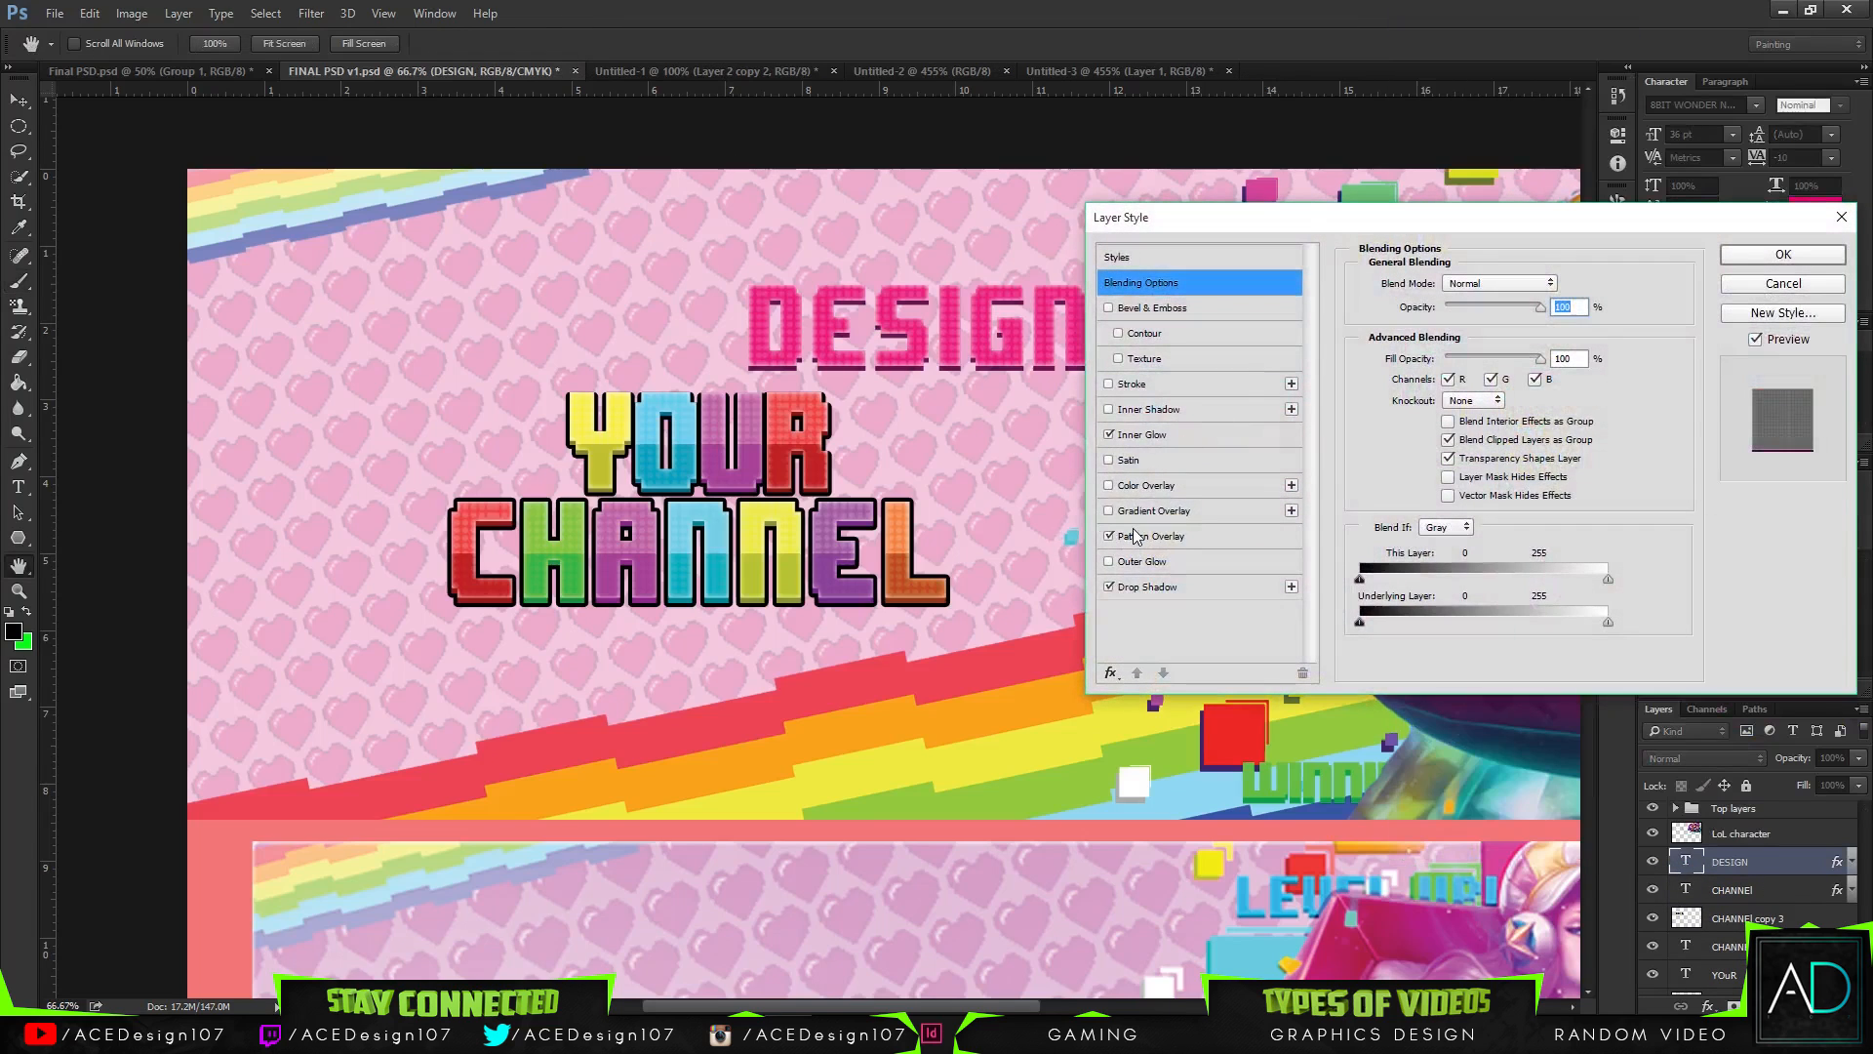
{"action": "left_click", "coordinate": [1131, 590]}
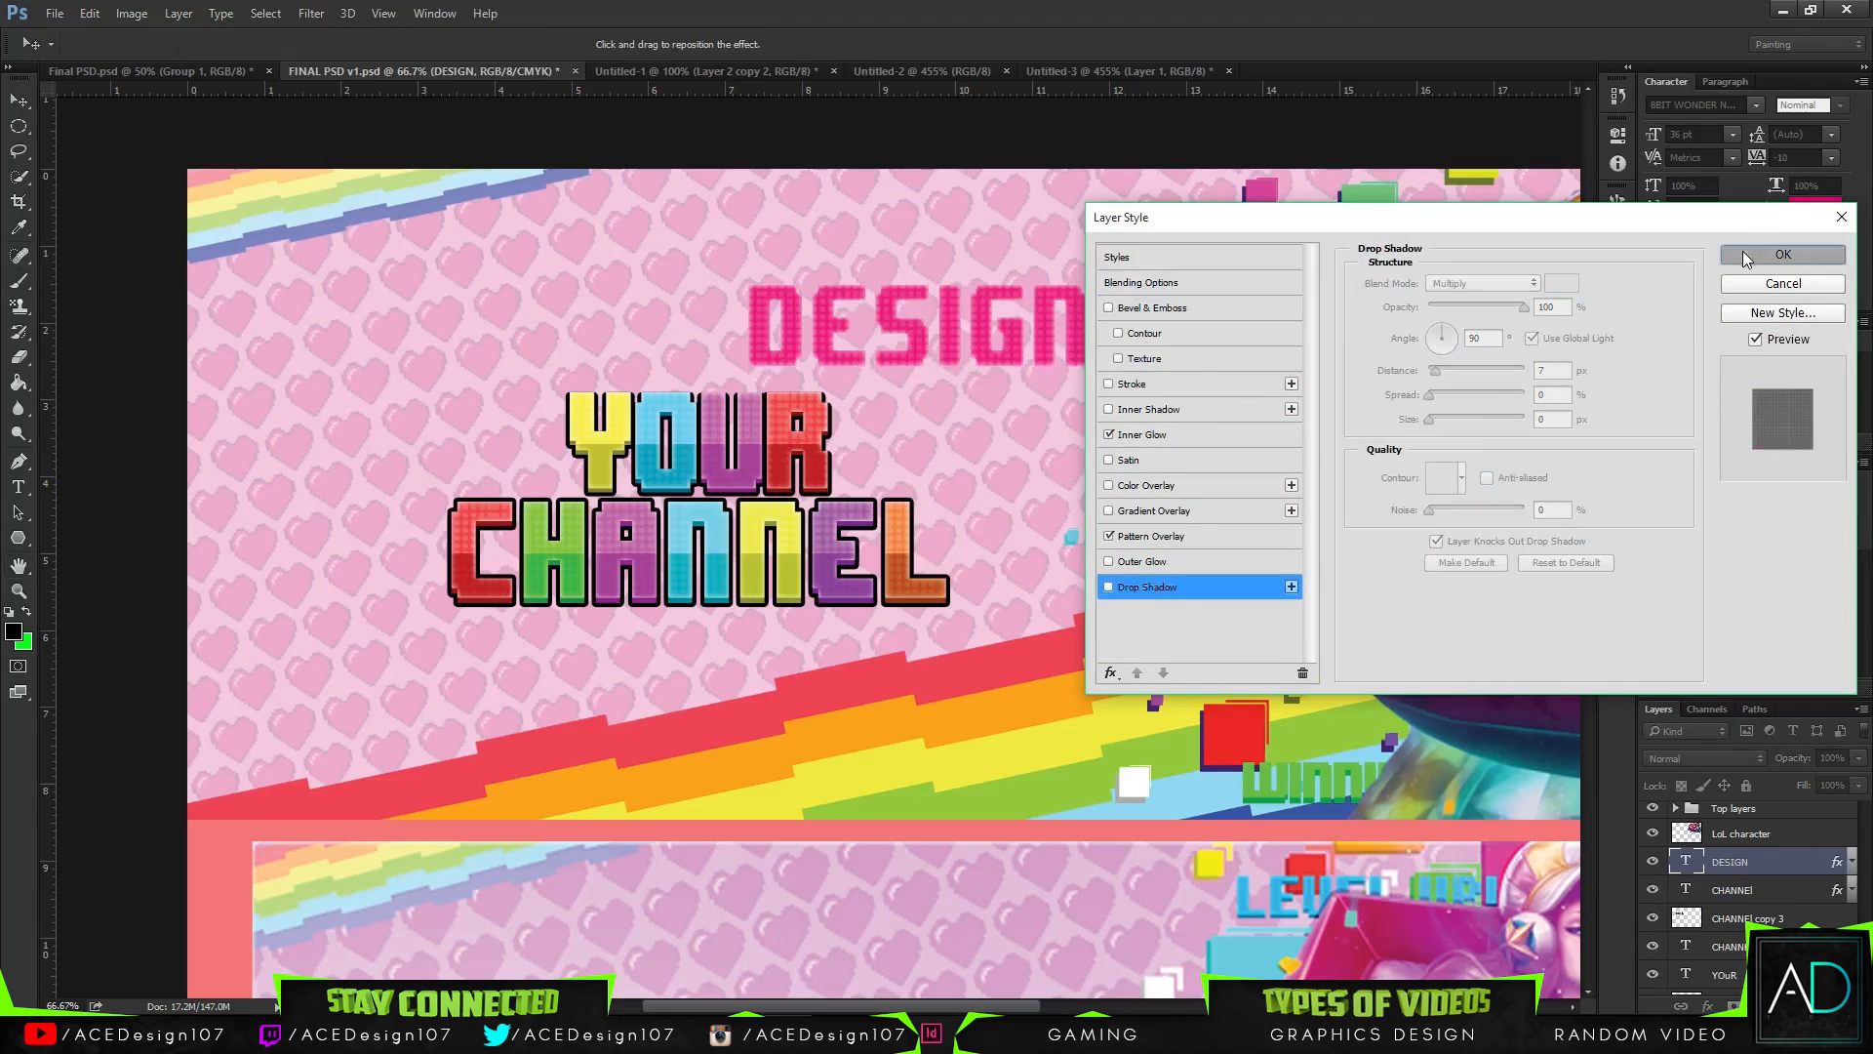
{"action": "left_click", "coordinate": [1784, 255]}
- Duplicate the DESIGN layer, shift the copy slightly downward and place it beneath the original in the layer order
{"action": "key", "text": "ctrl+j"}
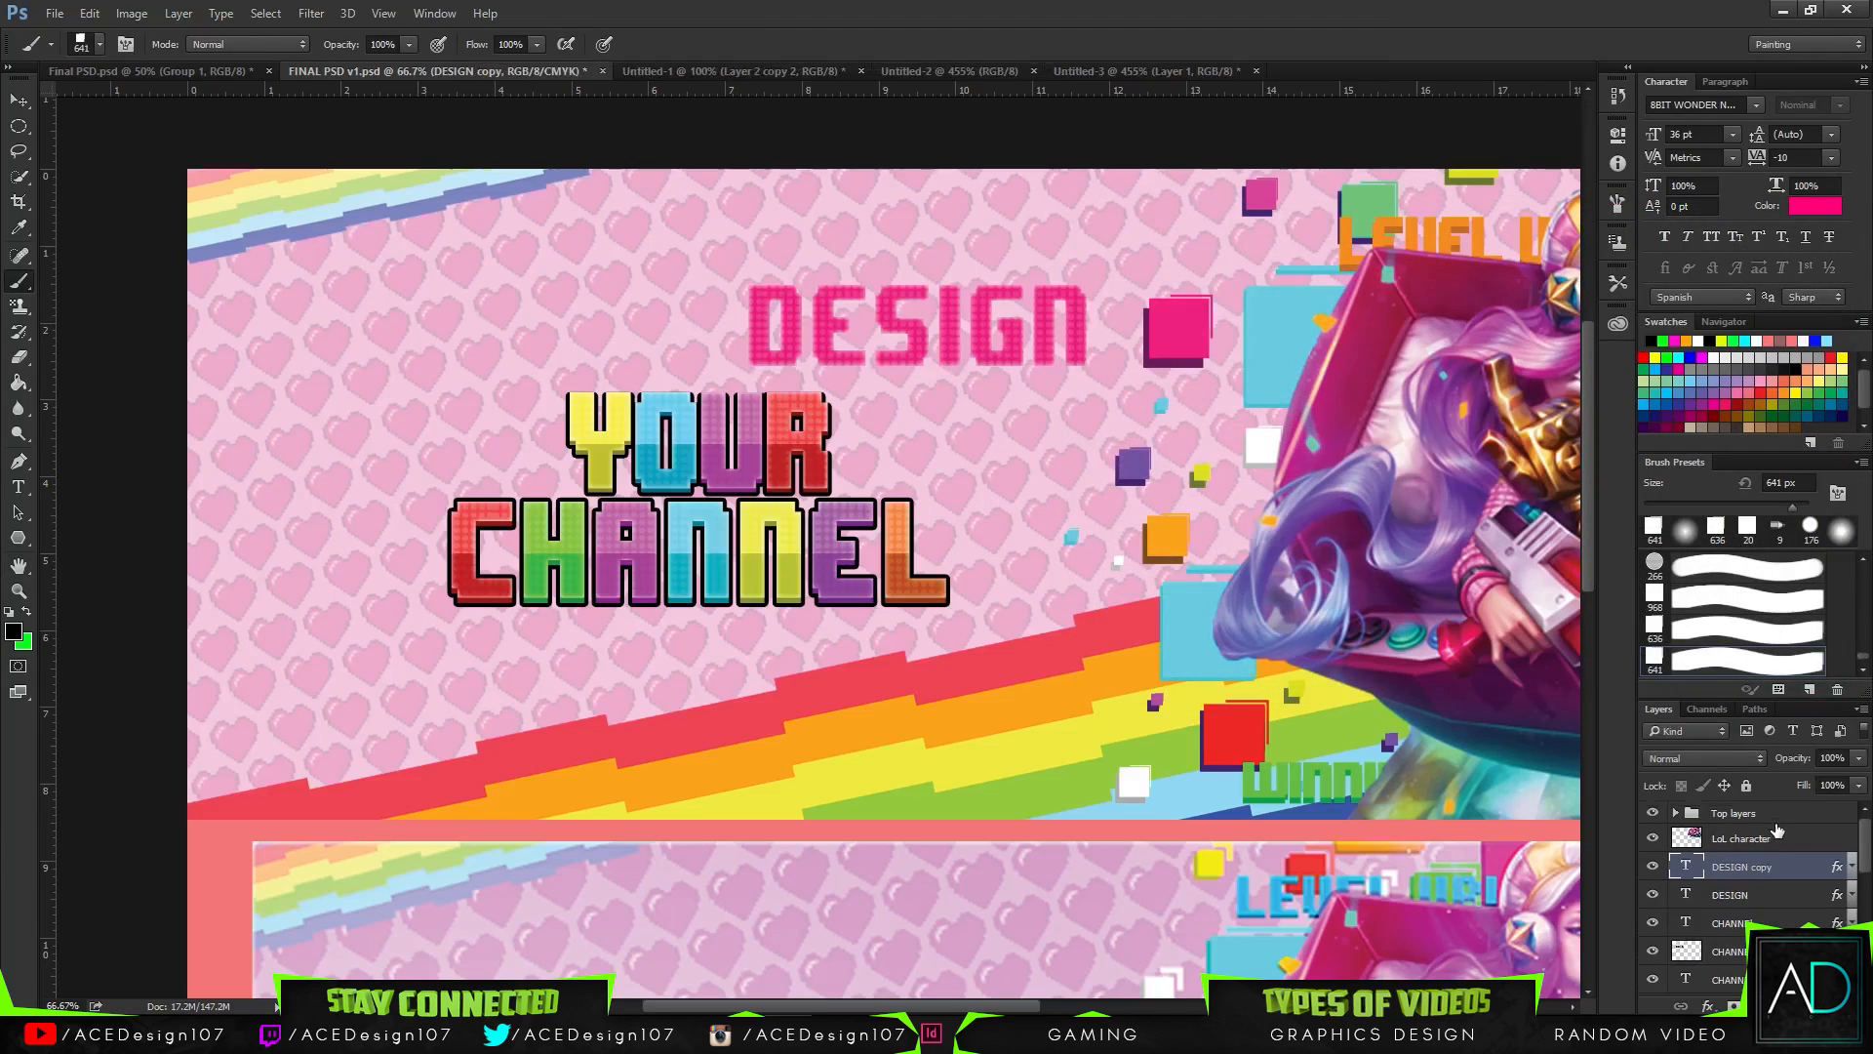
{"action": "key", "text": "ctrl+t"}
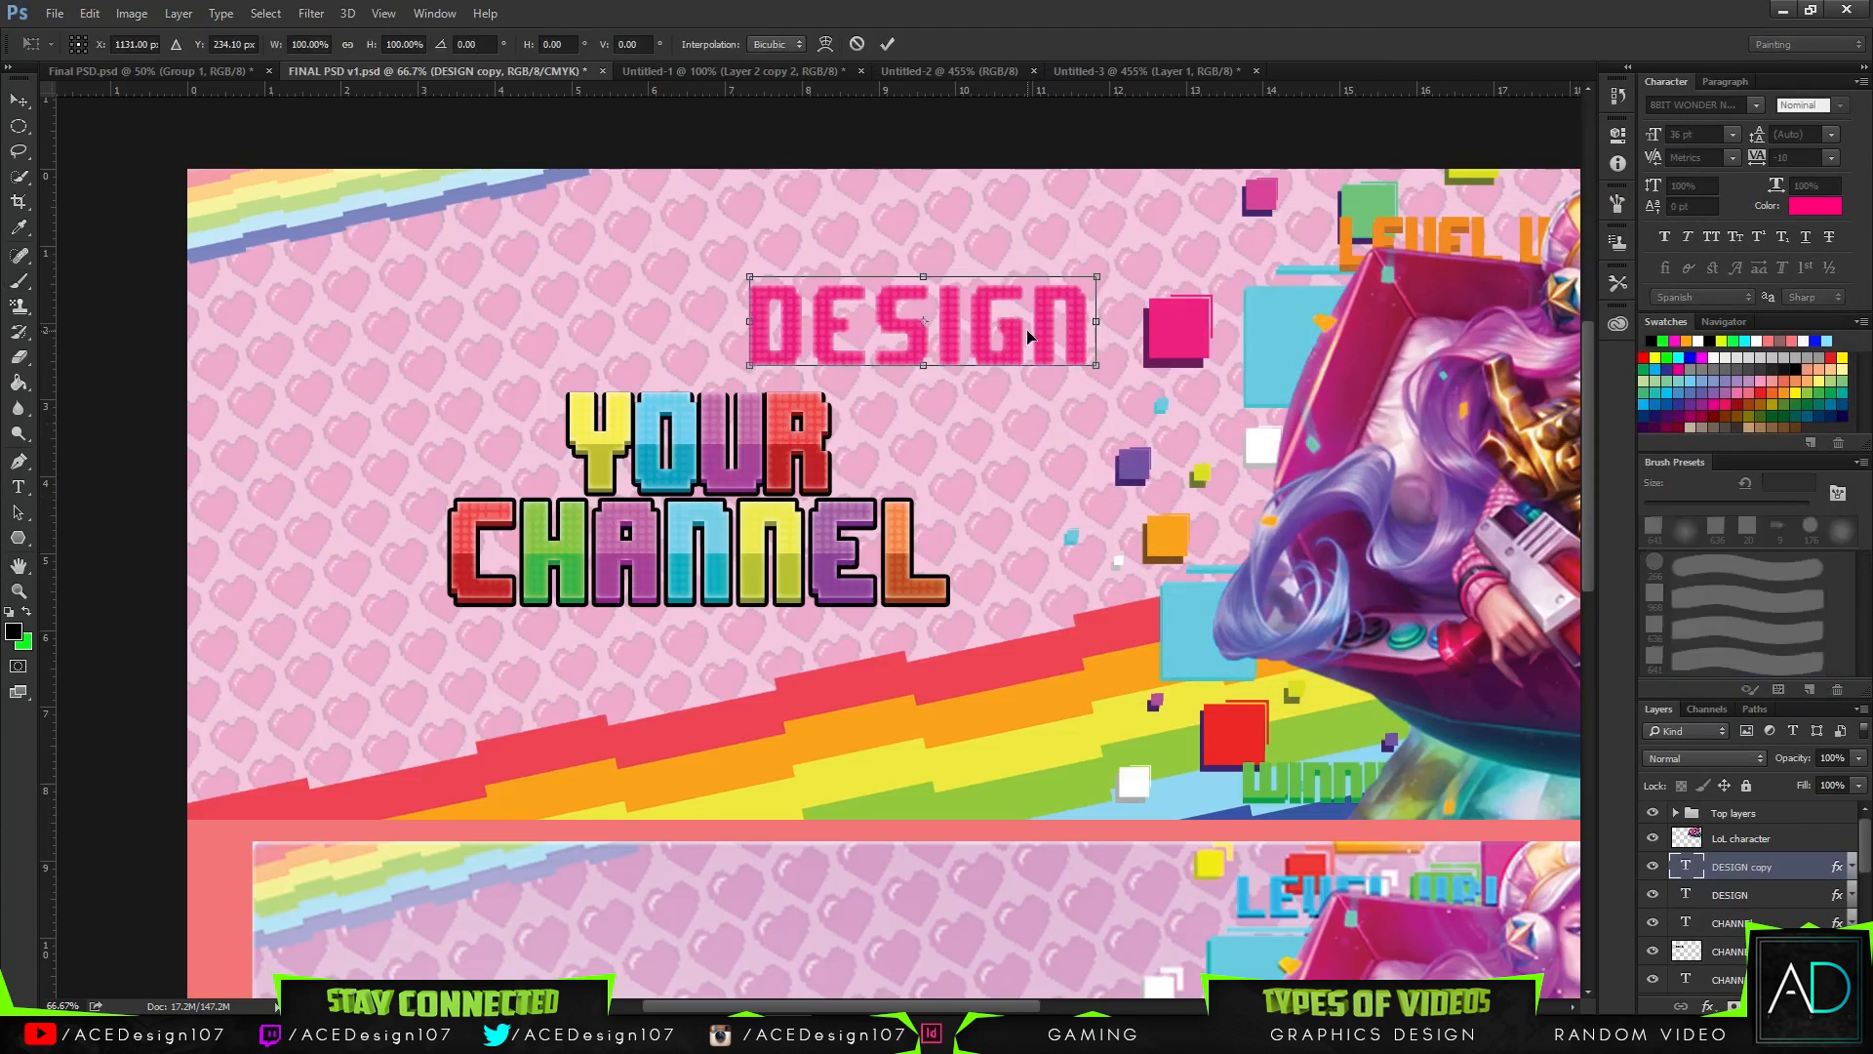
{"action": "key", "text": "Return"}
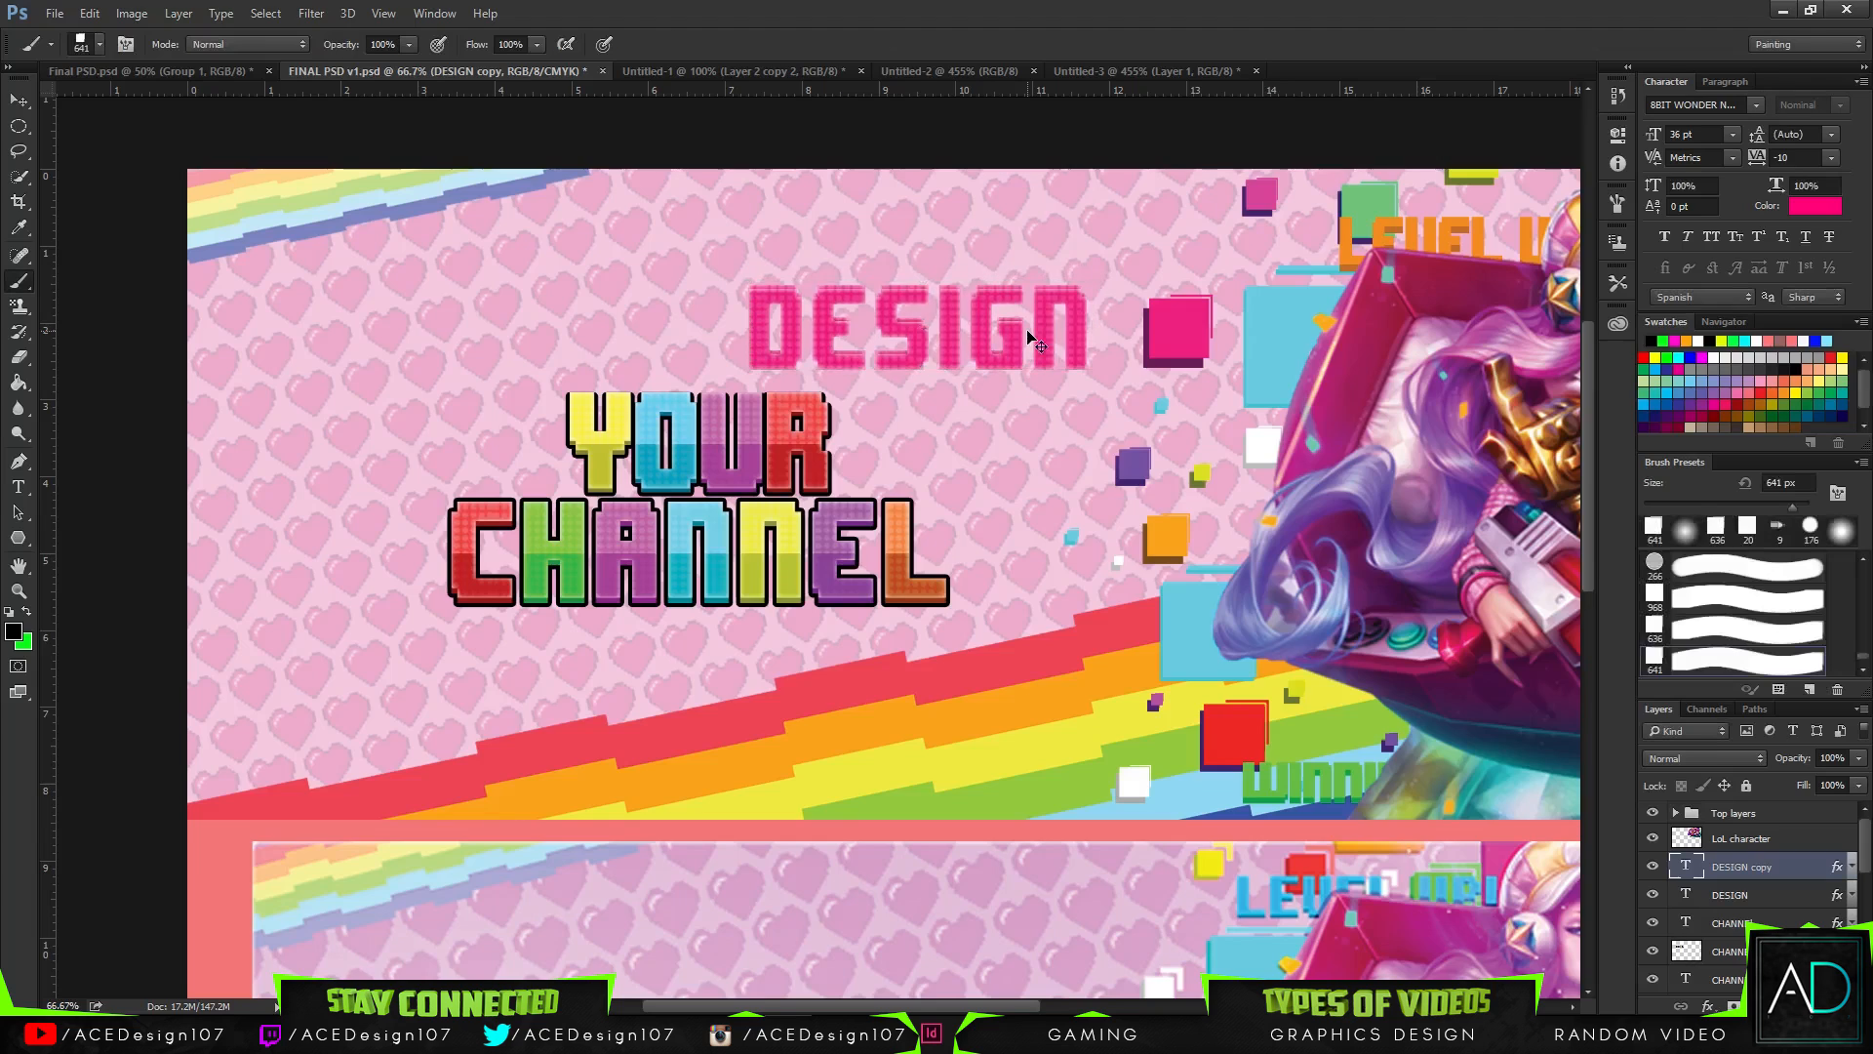
{"action": "left_click_drag", "start_coordinate": [1785, 903], "coordinate": [1787, 908]}
- Turn off the inner glow and pattern overlay on the DESIGN copy beneath the original text
{"action": "right_click", "coordinate": [1788, 895]}
{"action": "left_click", "coordinate": [1512, 52]}
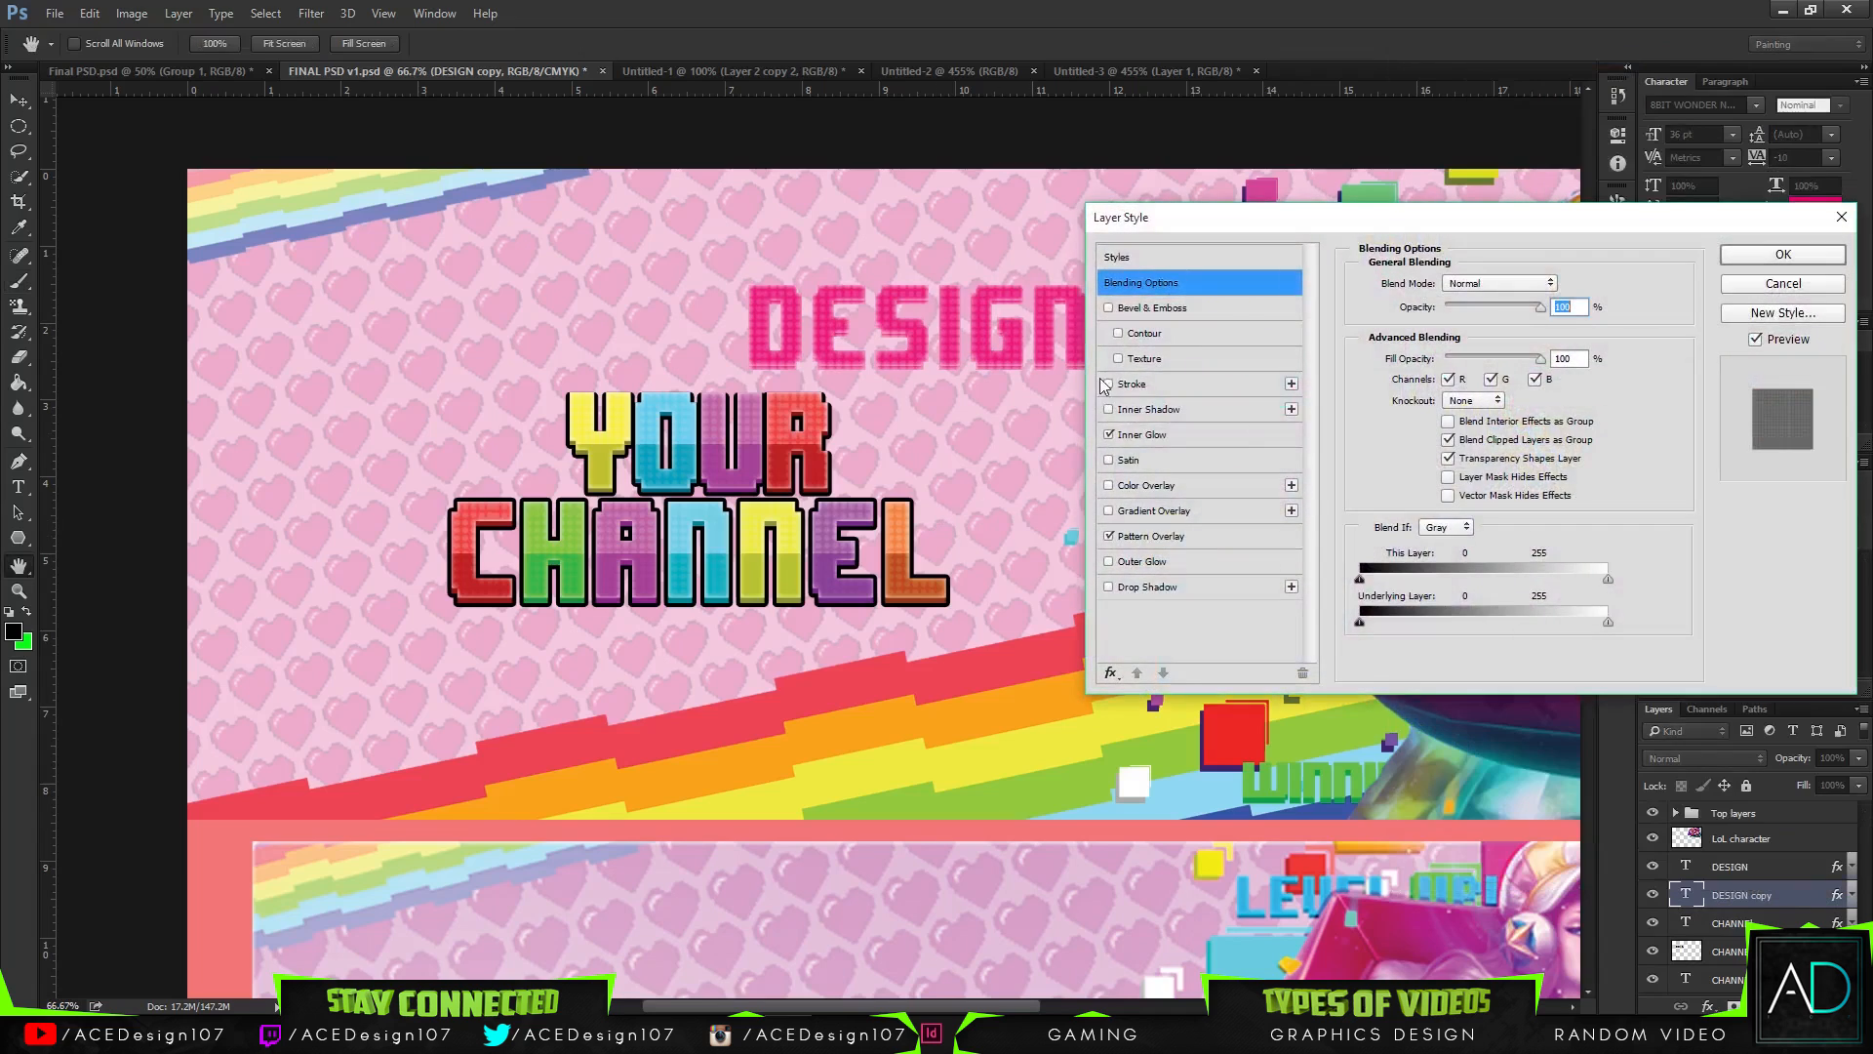
{"action": "left_click", "coordinate": [1109, 434]}
{"action": "left_click", "coordinate": [1108, 536]}
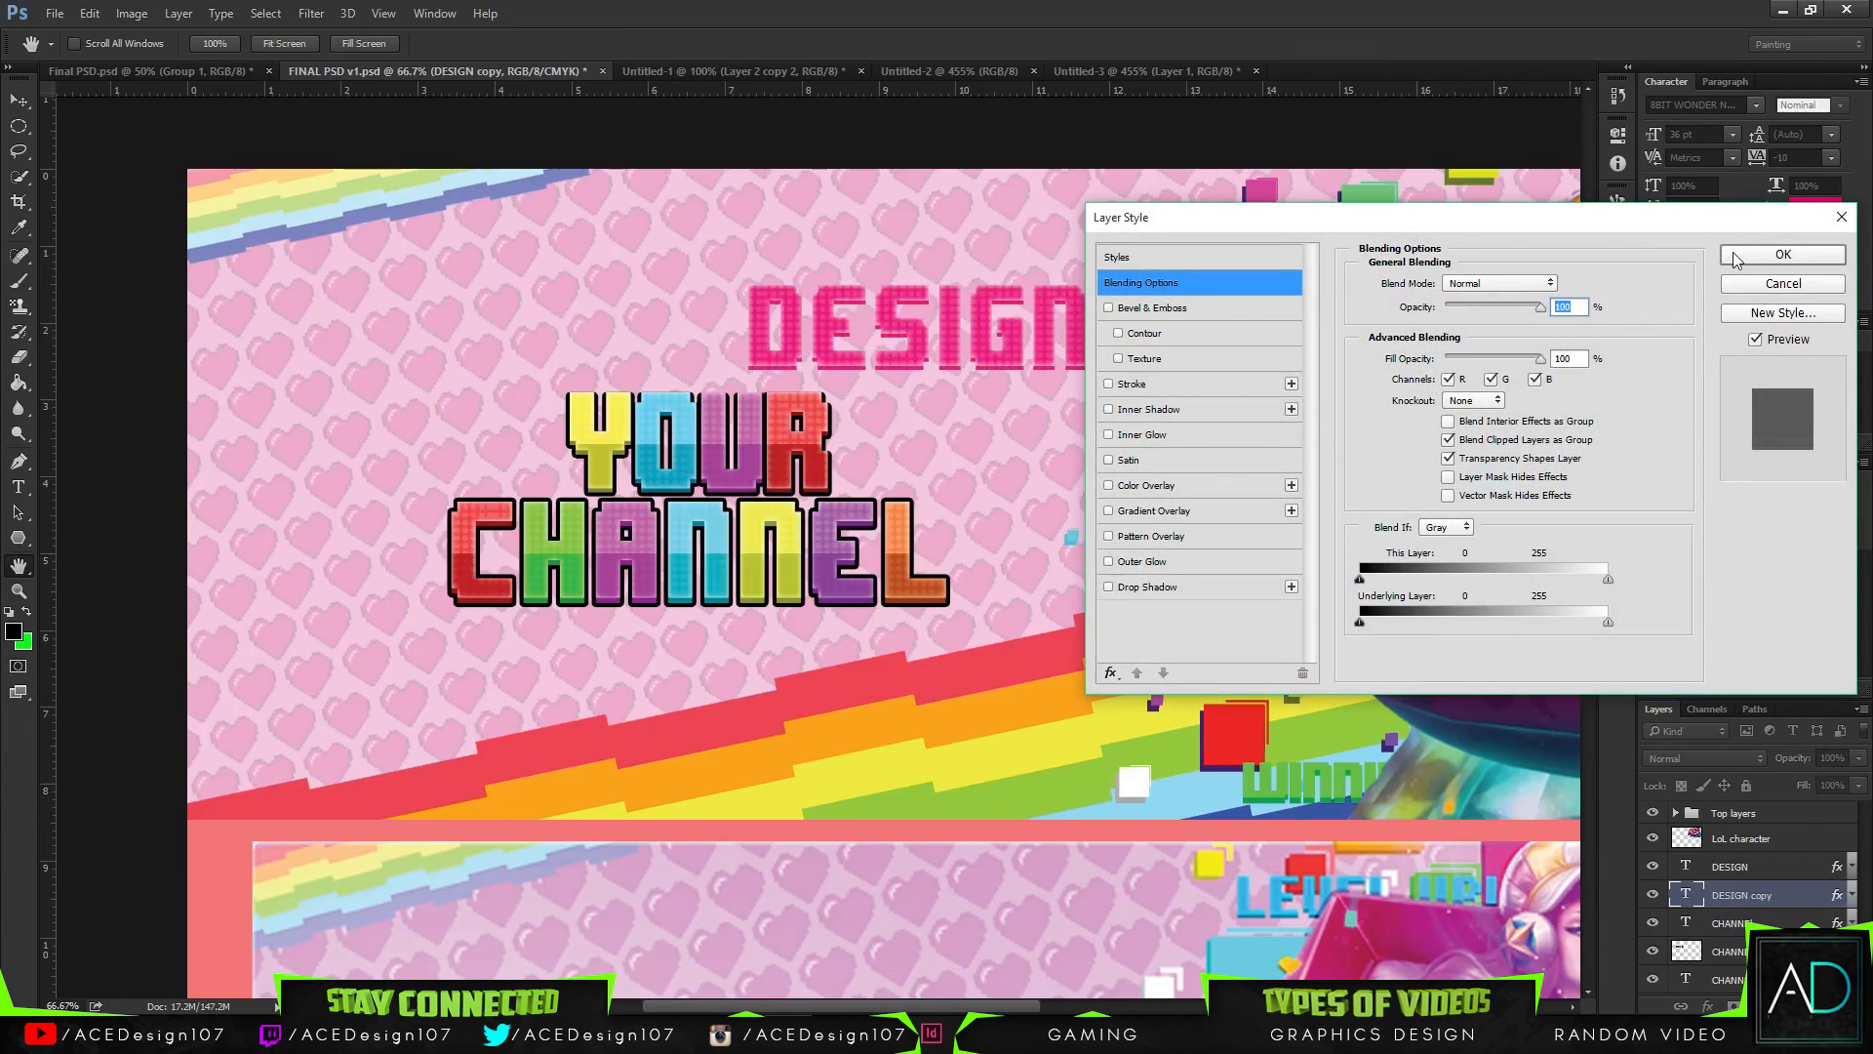
{"action": "left_click", "coordinate": [1737, 256]}
- Rasterize the text of the lower DESIGN copy and darken it with a Hue/Saturation adjustment
{"action": "right_click", "coordinate": [1803, 888]}
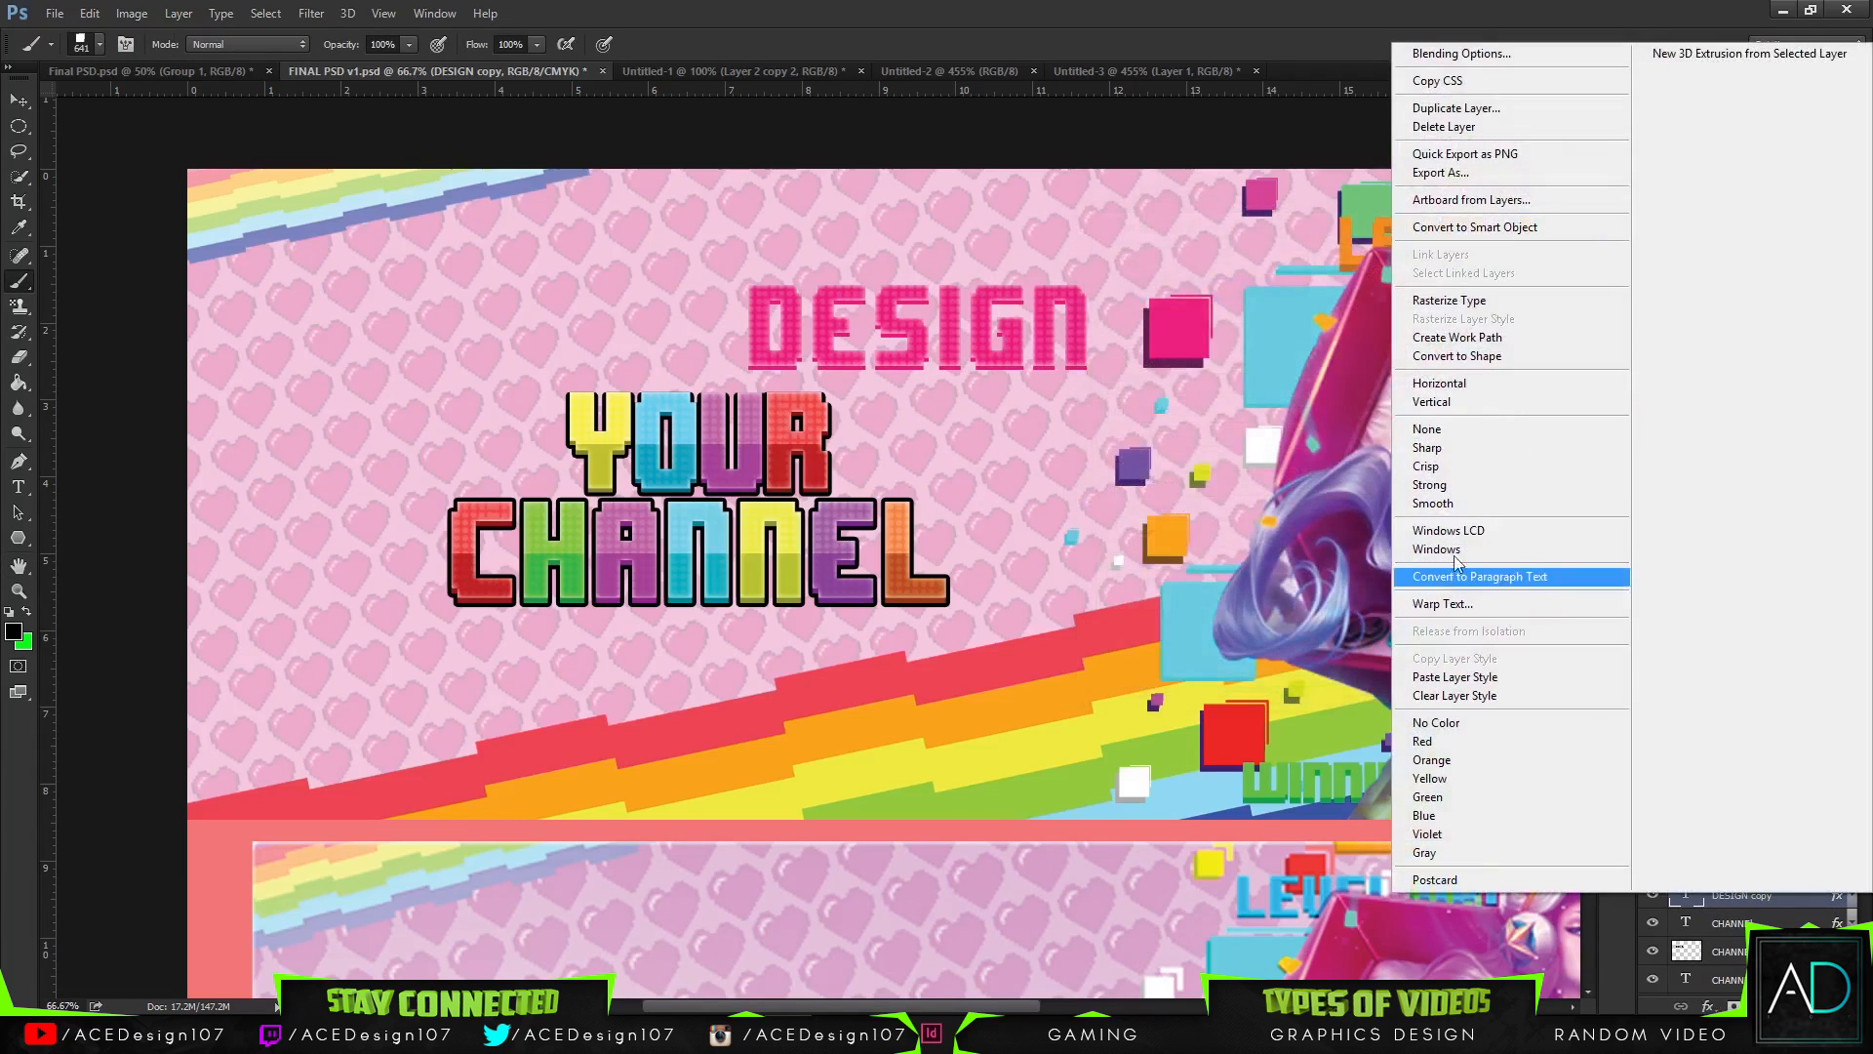
{"action": "left_click", "coordinate": [1449, 300]}
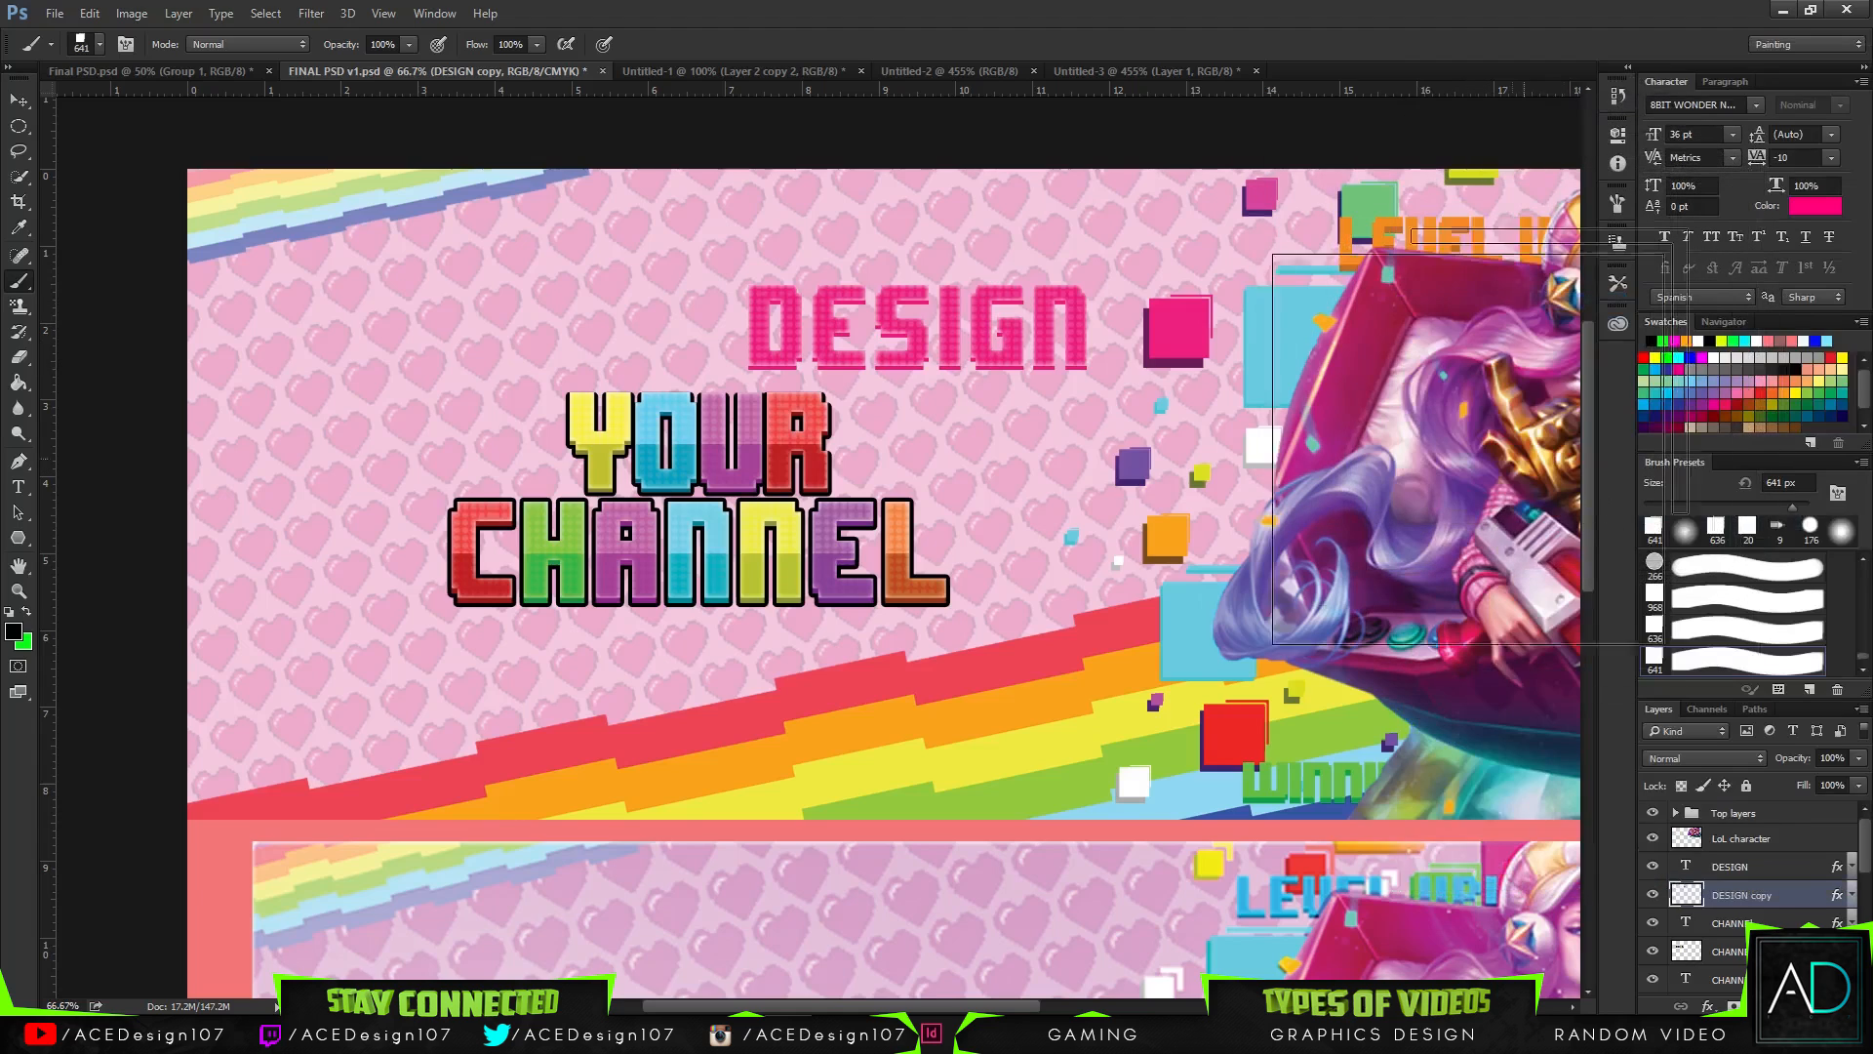
{"action": "key", "text": "v"}
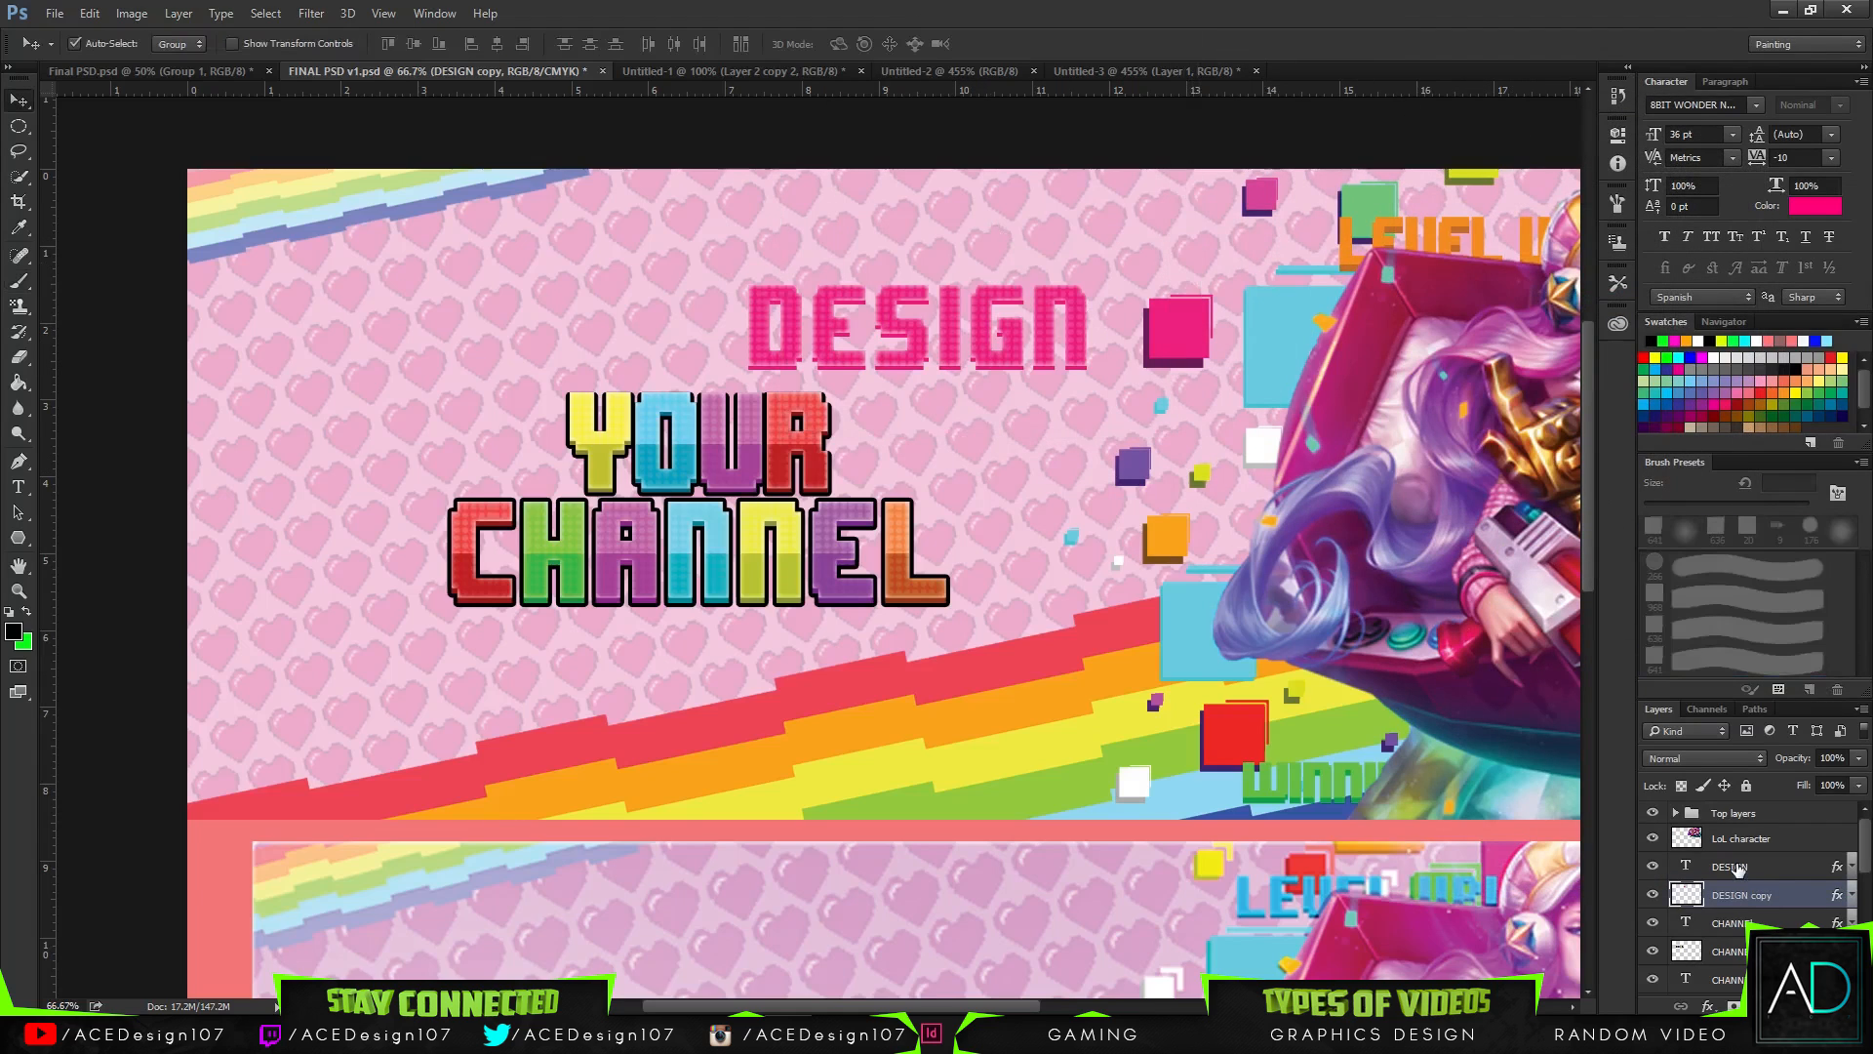
{"action": "key", "text": "ctrl+u"}
{"action": "left_click_drag", "start_coordinate": [1424, 431], "coordinate": [1414, 435]}
{"action": "left_click", "coordinate": [1658, 237]}
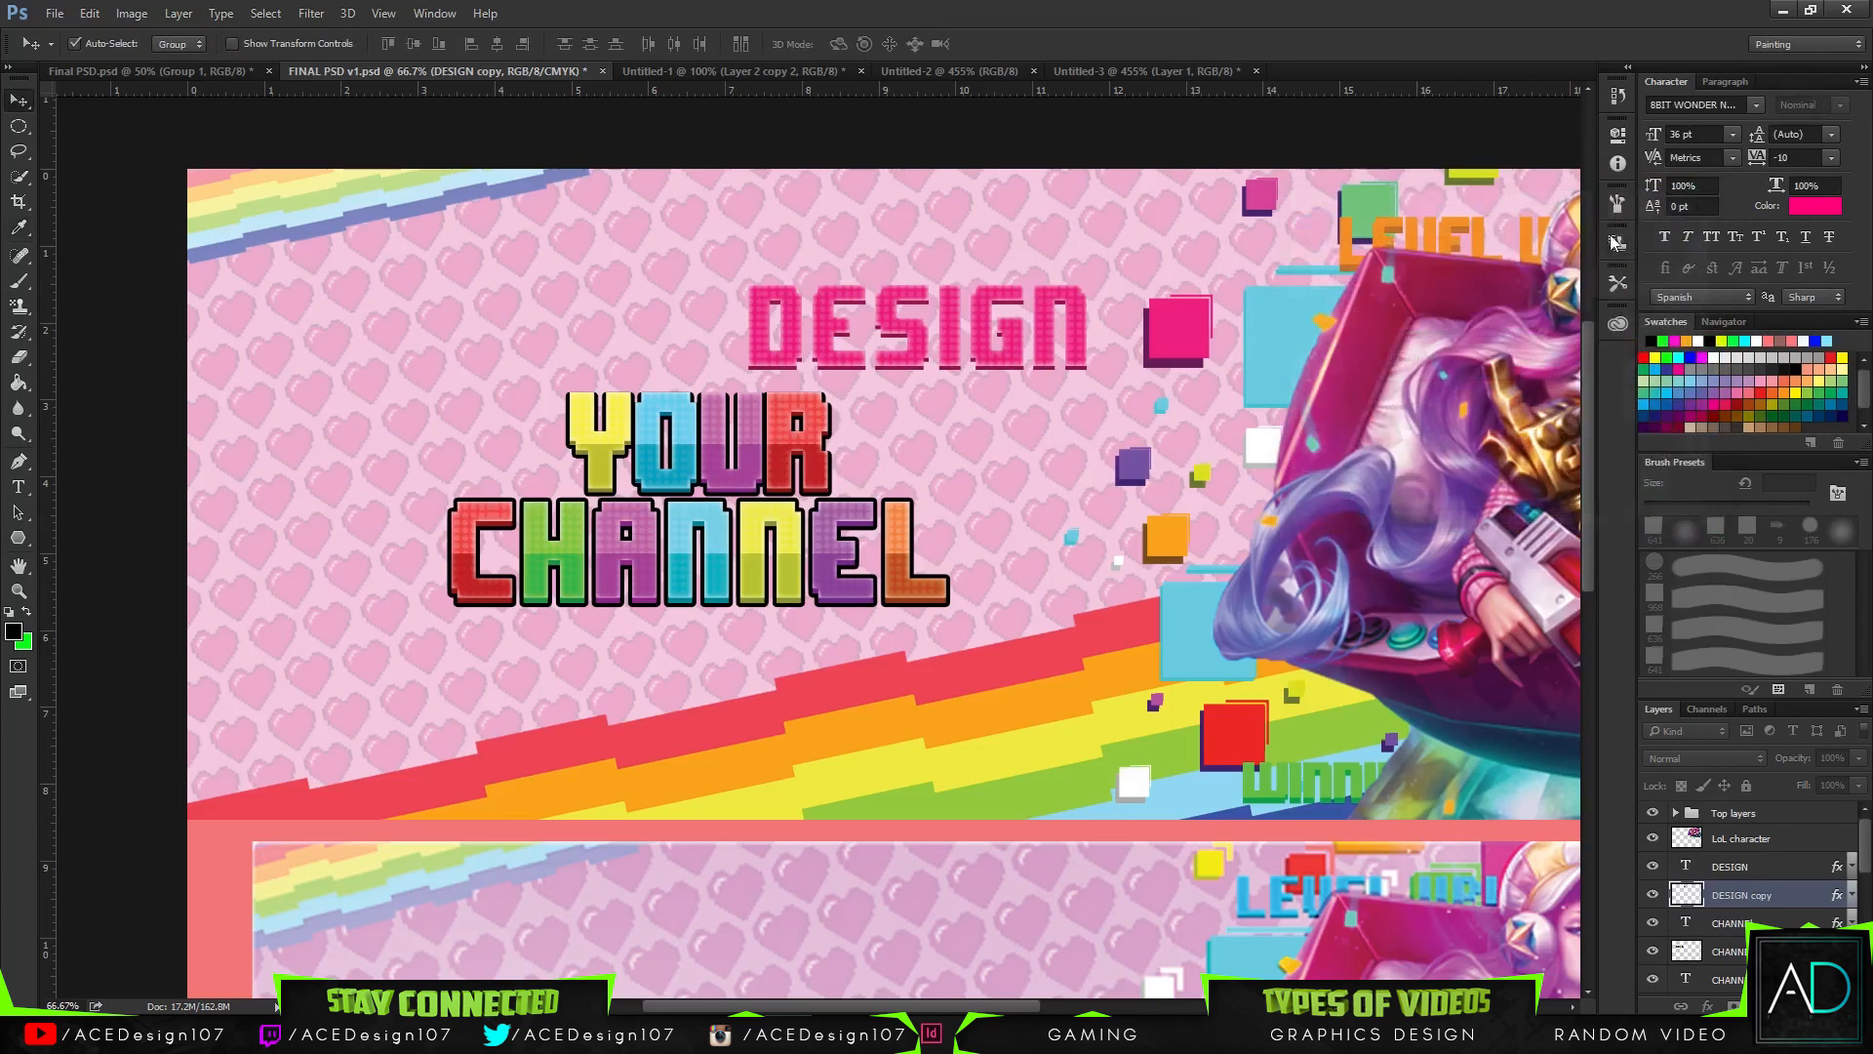
- Duplicate the original DESIGN text layer and place the duplicate directly beneath it in the layer order
{"action": "left_click", "coordinate": [1777, 864]}
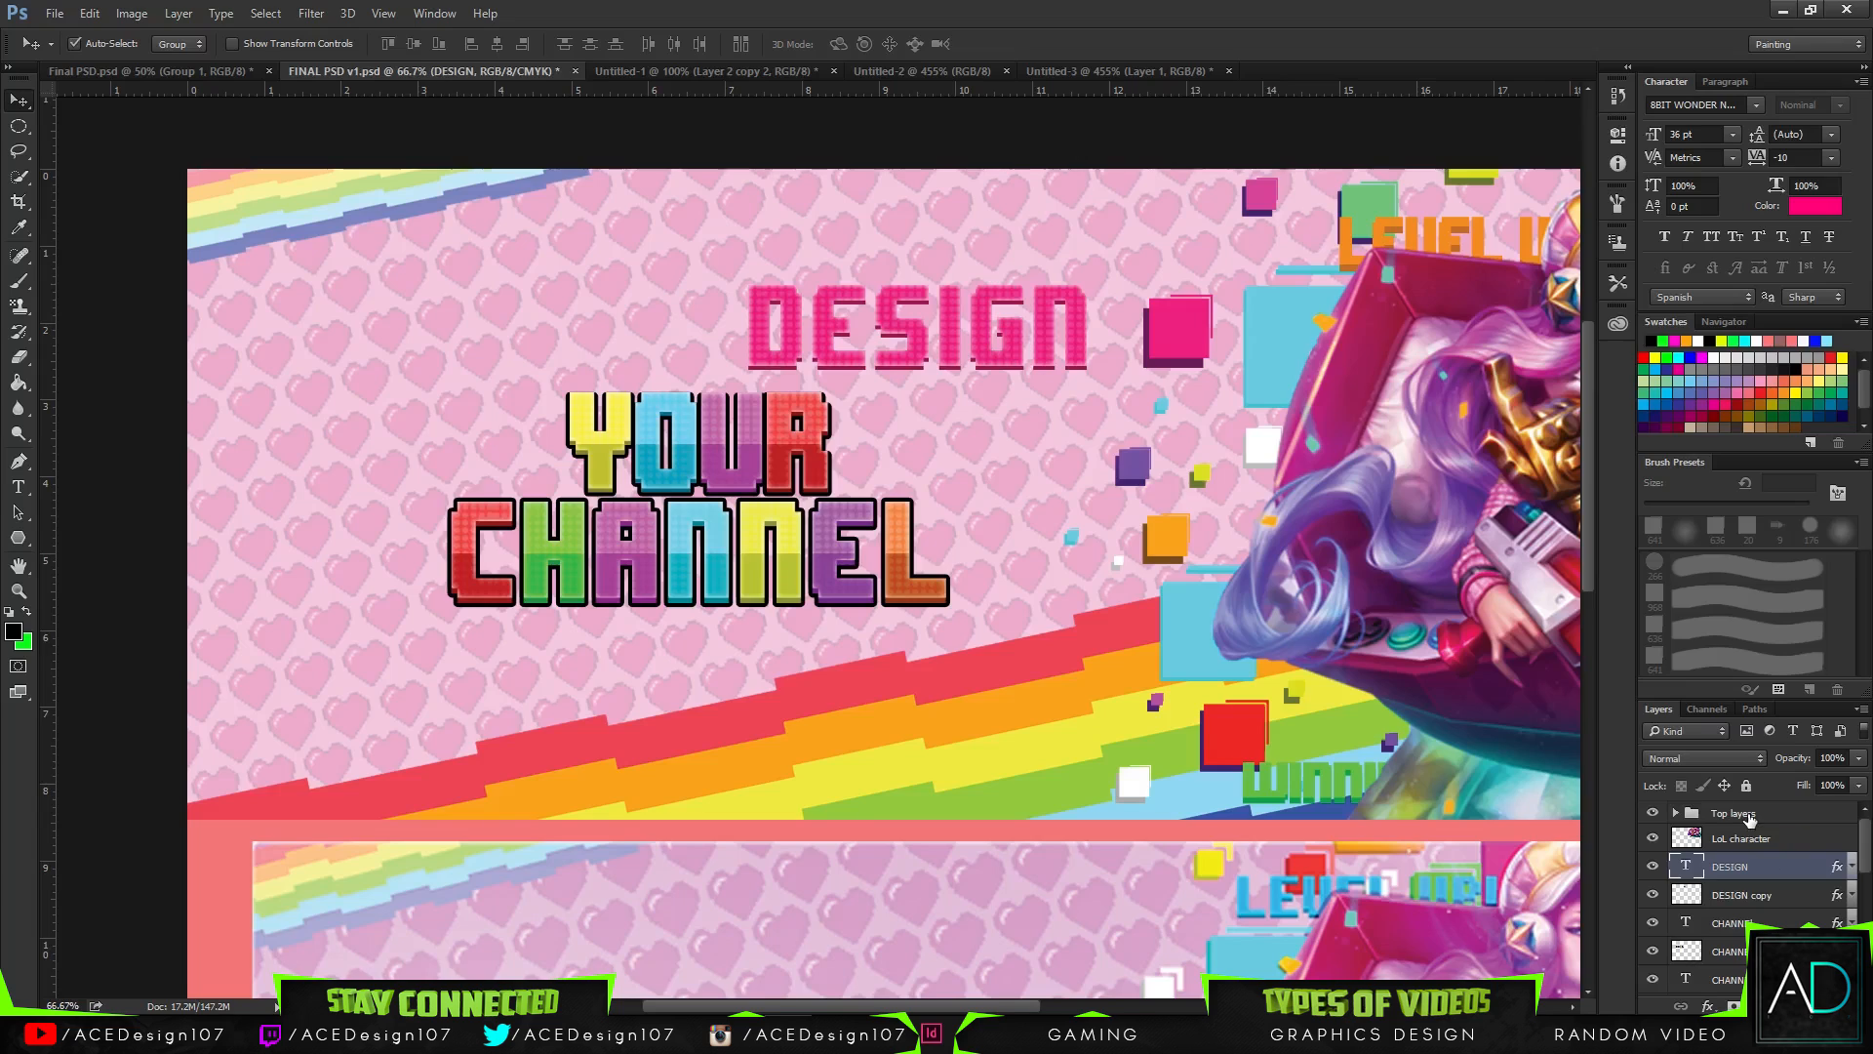
{"action": "key", "text": "ctrl+j"}
{"action": "left_click_drag", "start_coordinate": [1781, 867], "coordinate": [1783, 896]}
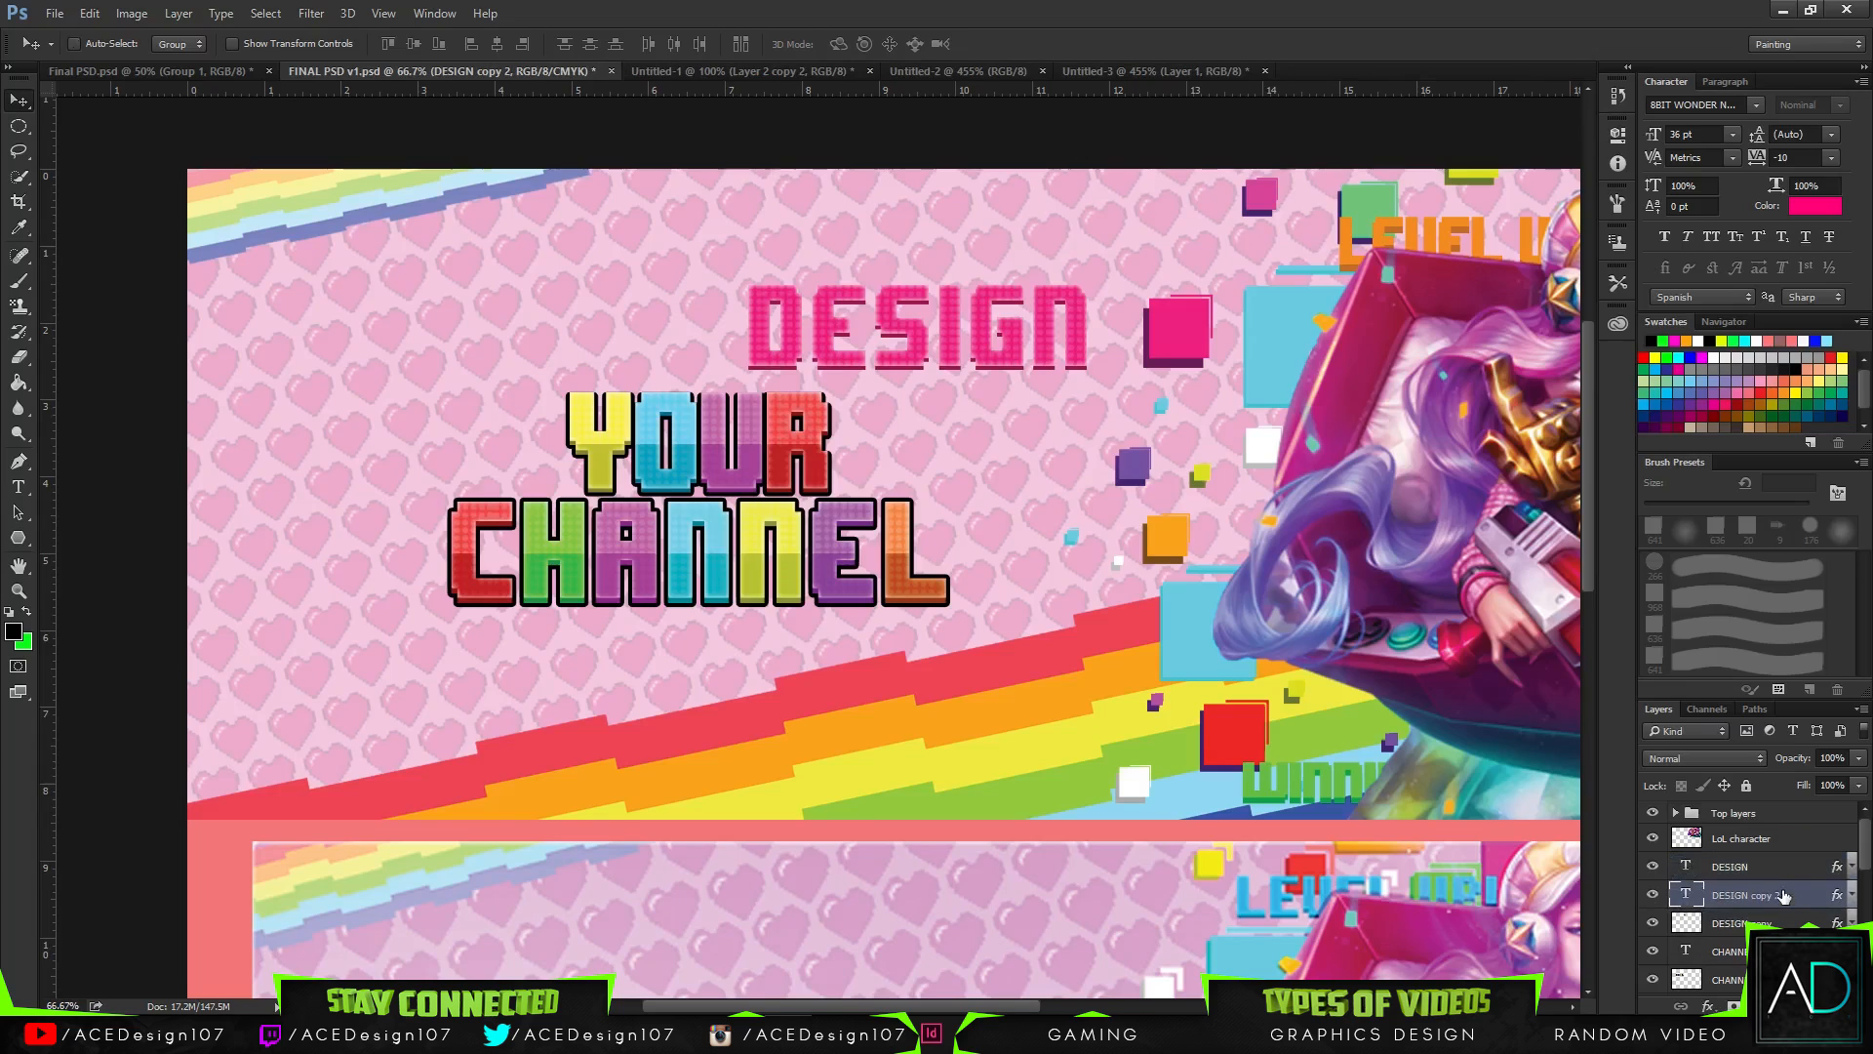
- Turn off the inner glow and pattern overlay on the new DESIGN text duplicate
{"action": "right_click", "coordinate": [1783, 895]}
{"action": "left_click", "coordinate": [1467, 57]}
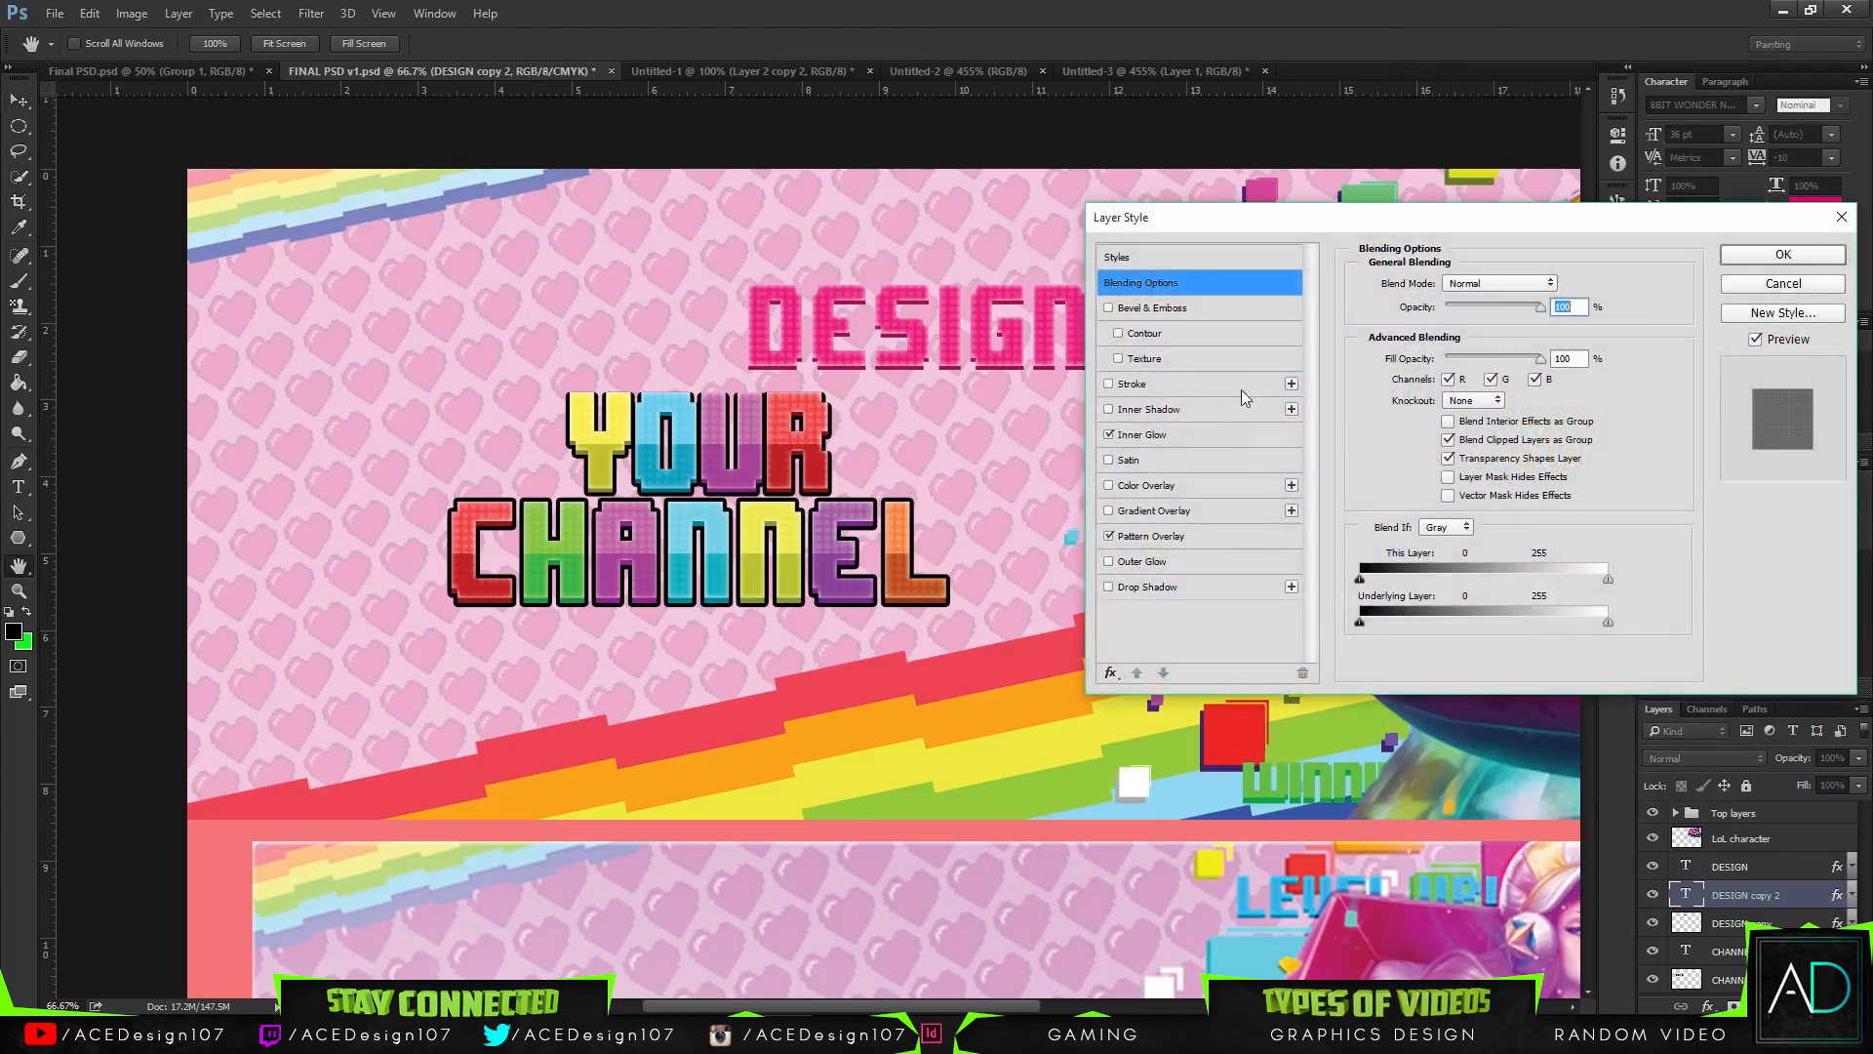
{"action": "left_click", "coordinate": [1134, 535]}
{"action": "left_click", "coordinate": [1108, 434]}
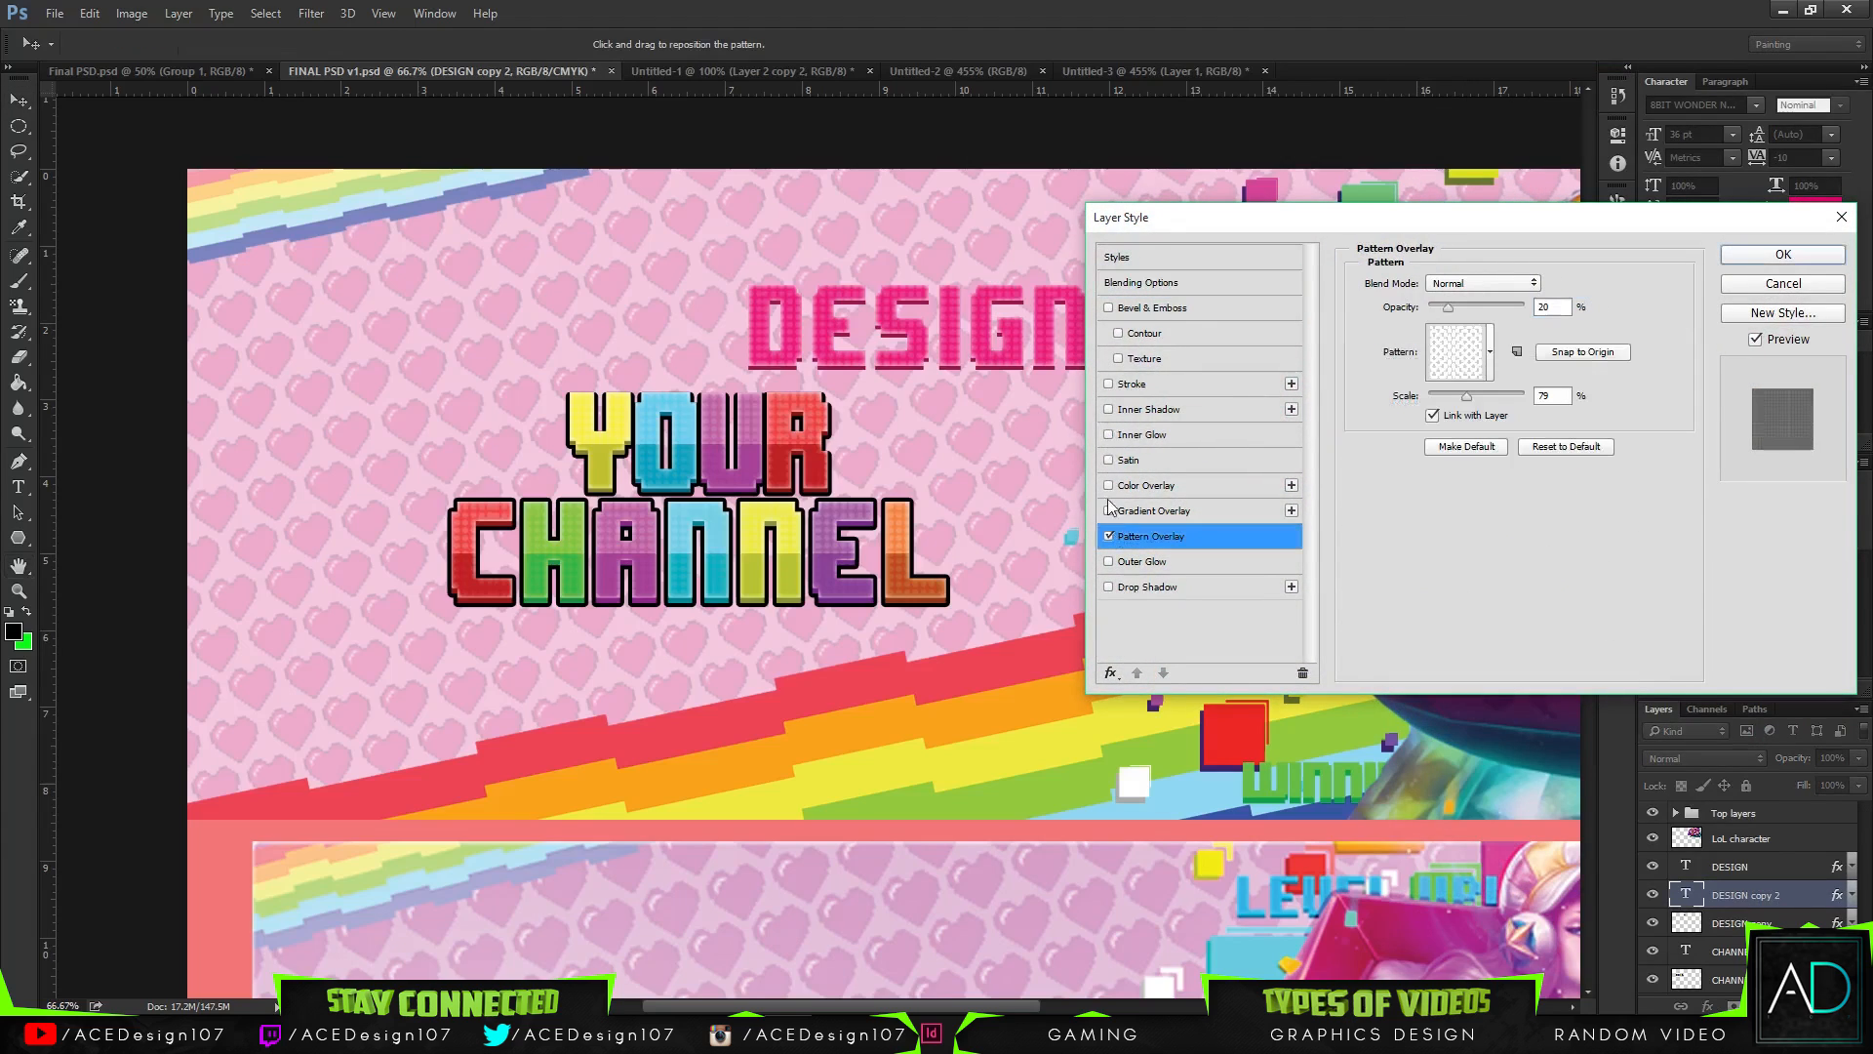
{"action": "left_click", "coordinate": [1109, 536]}
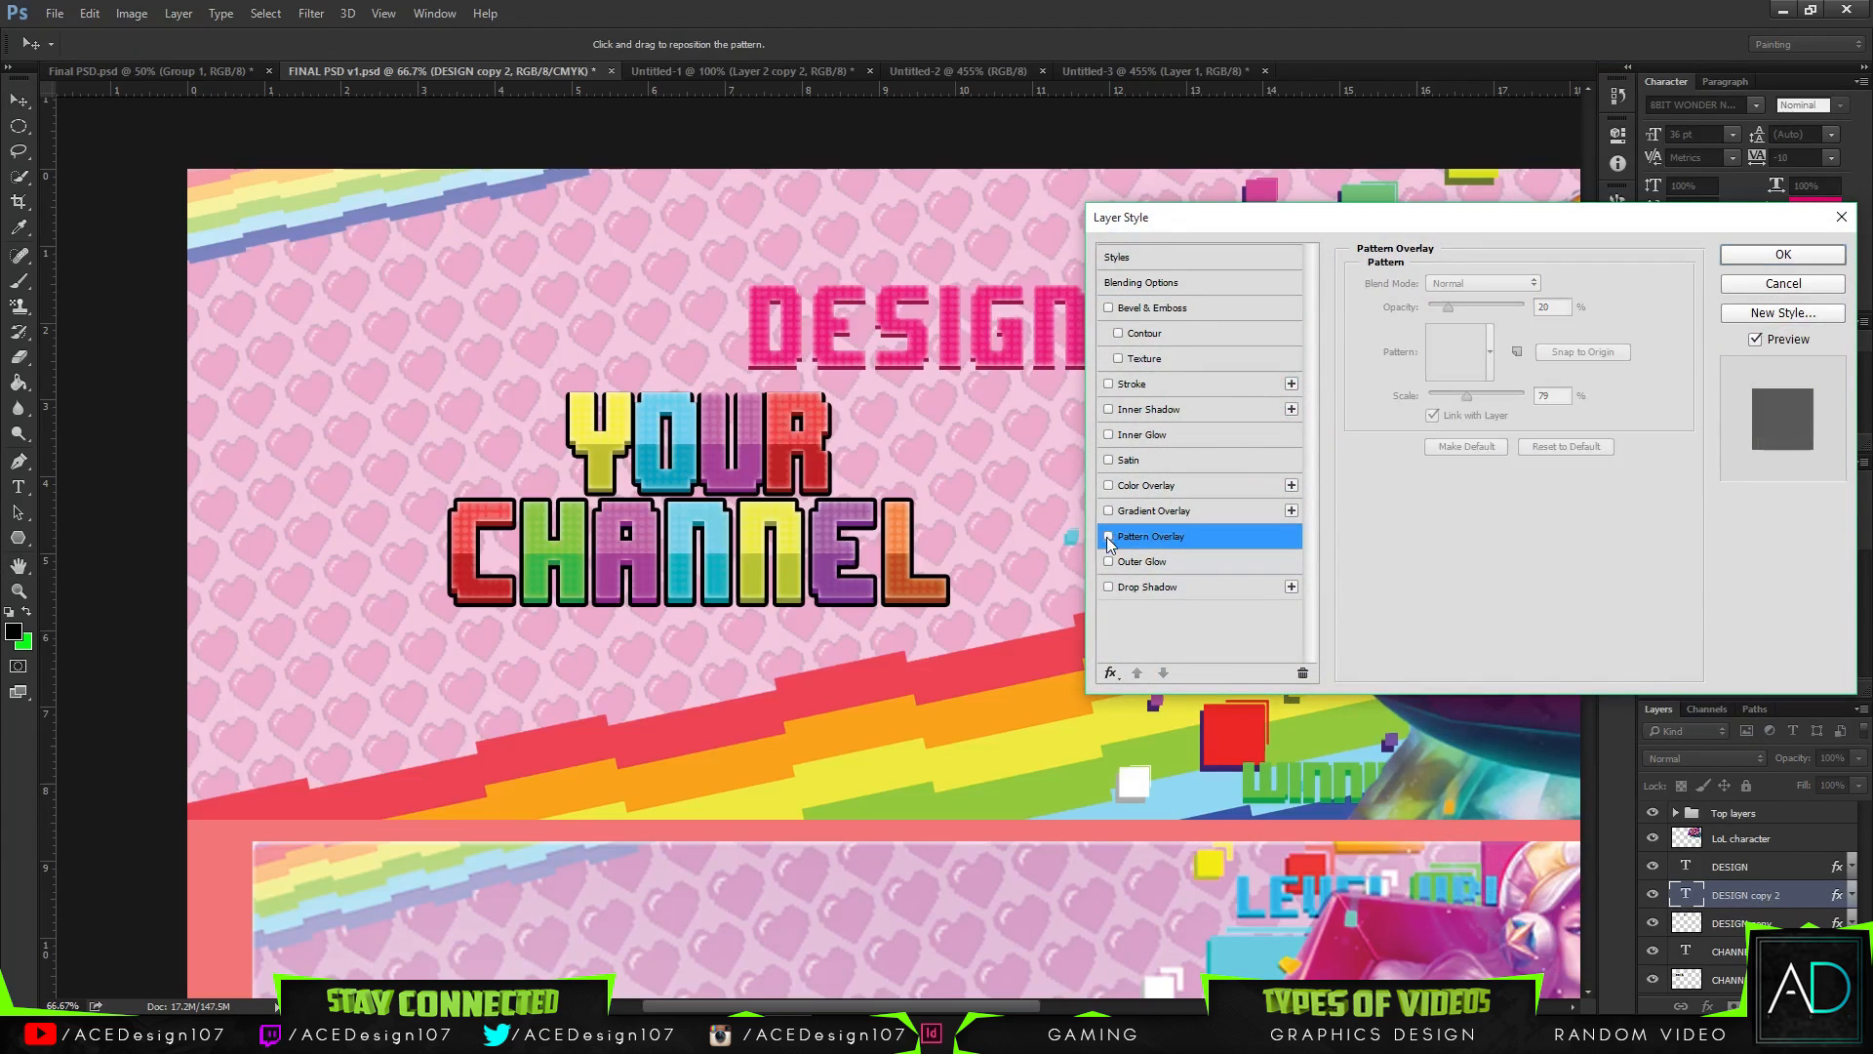
- Give the DESIGN duplicate a black drop shadow with 0 px distance, 100% spread and 6 px size, and place it beneath the rasterized copy
{"action": "left_click", "coordinate": [1149, 587]}
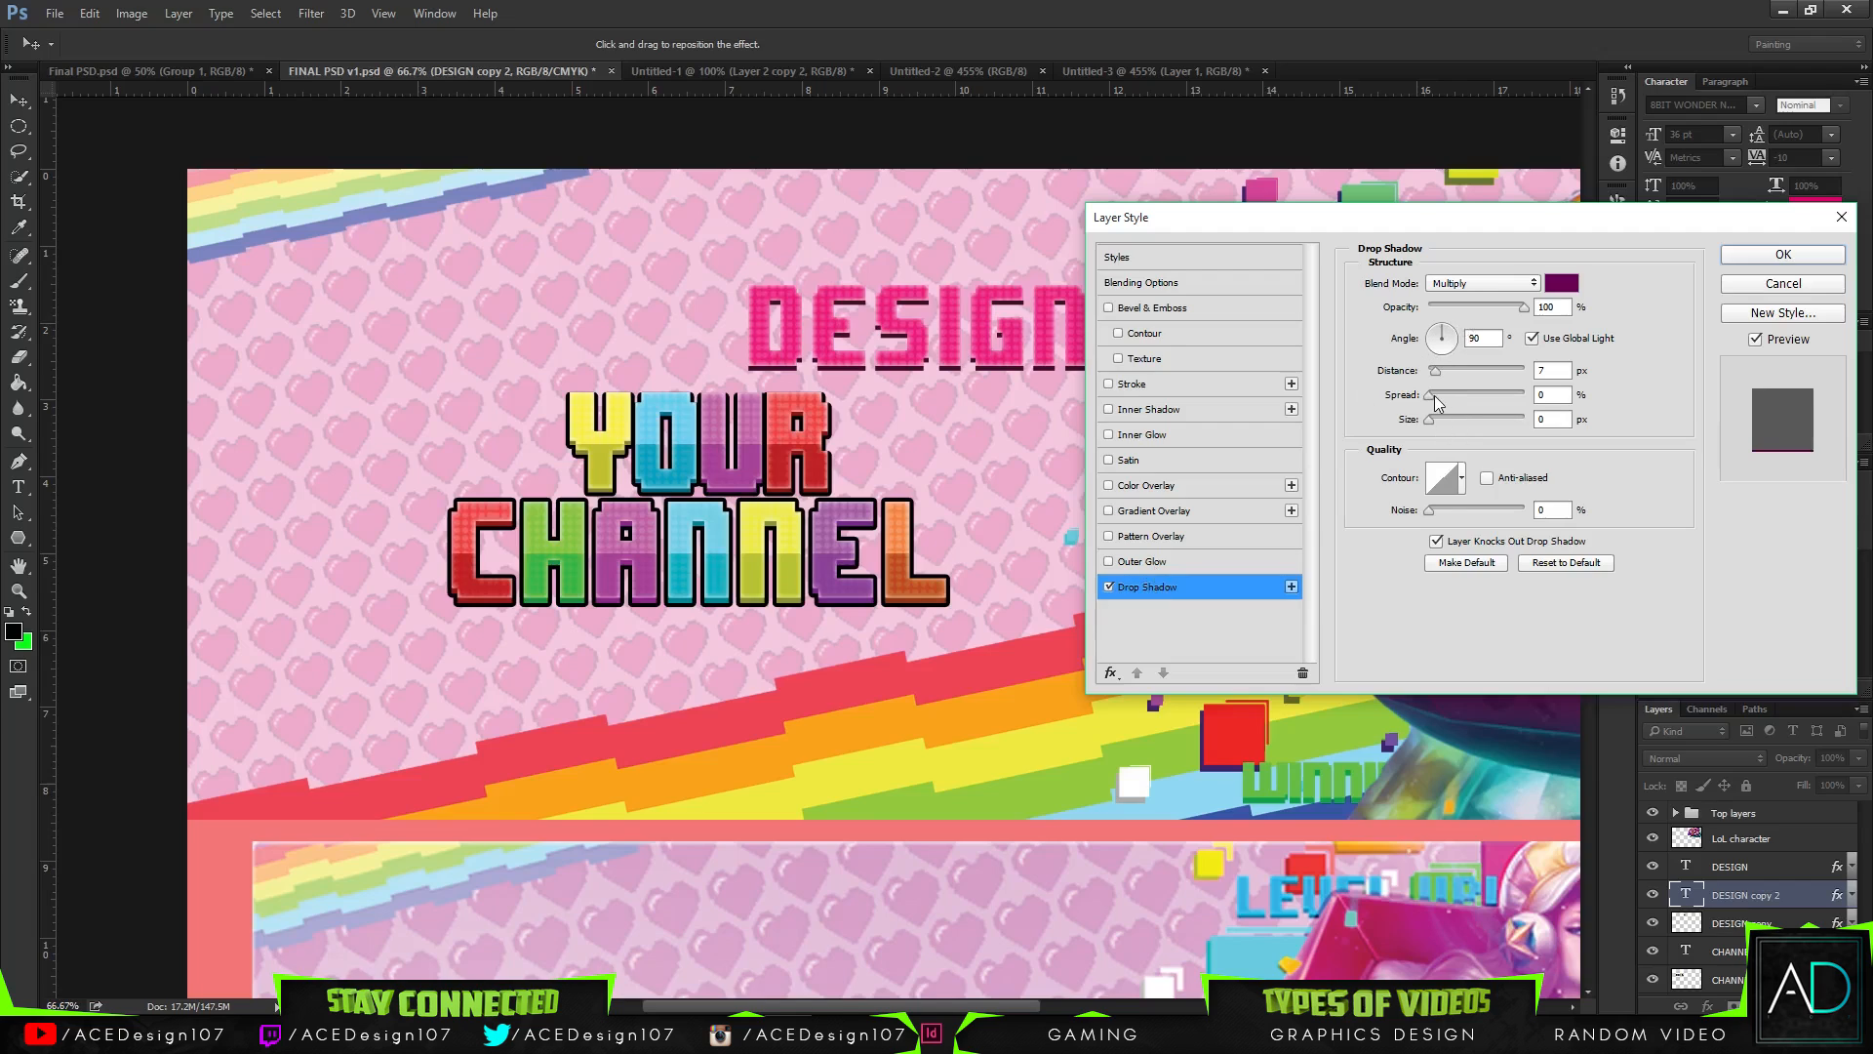
{"action": "mouse_move", "coordinate": [1430, 394]}
{"action": "left_mouse_down"}
{"action": "mouse_move", "coordinate": [1637, 398]}
{"action": "mouse_move", "coordinate": [1429, 374]}
{"action": "mouse_move", "coordinate": [1436, 426]}
{"action": "left_mouse_up"}
{"action": "left_click", "coordinate": [1561, 283]}
{"action": "left_click", "coordinate": [1073, 654]}
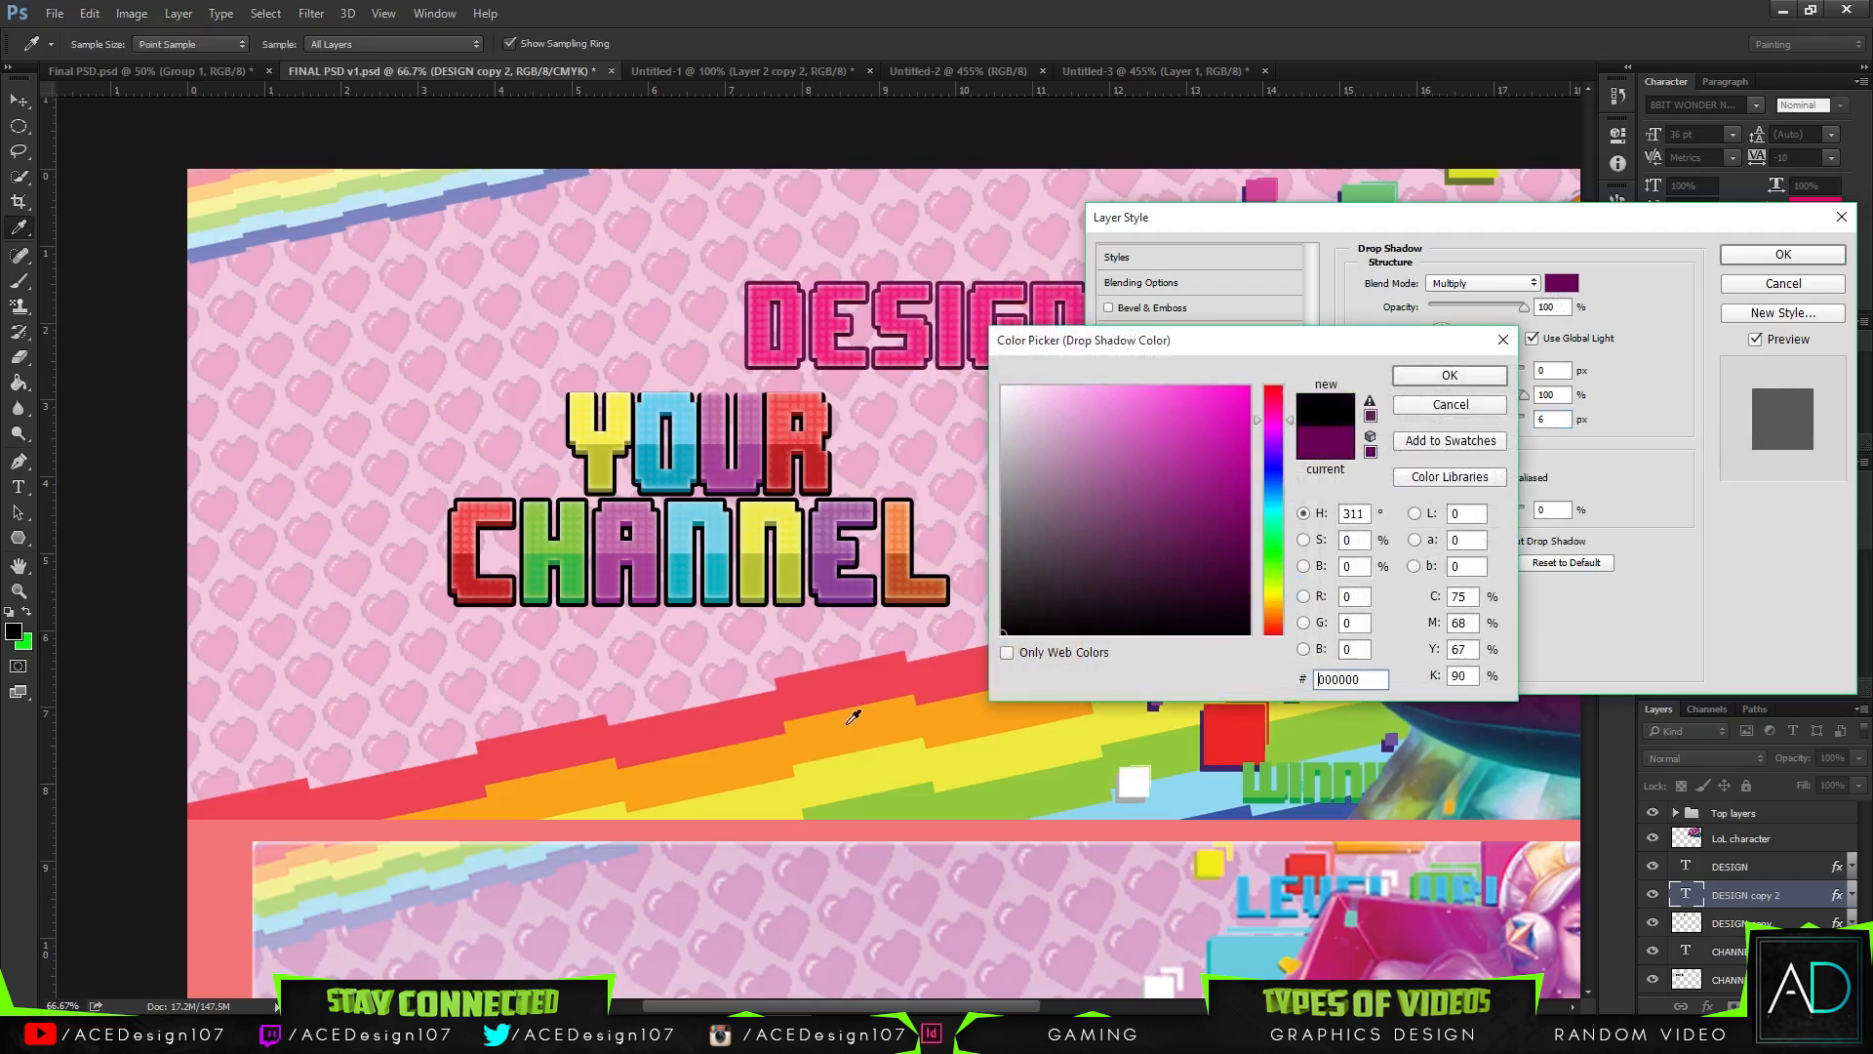
{"action": "left_click", "coordinate": [1450, 360]}
{"action": "left_click", "coordinate": [1782, 255]}
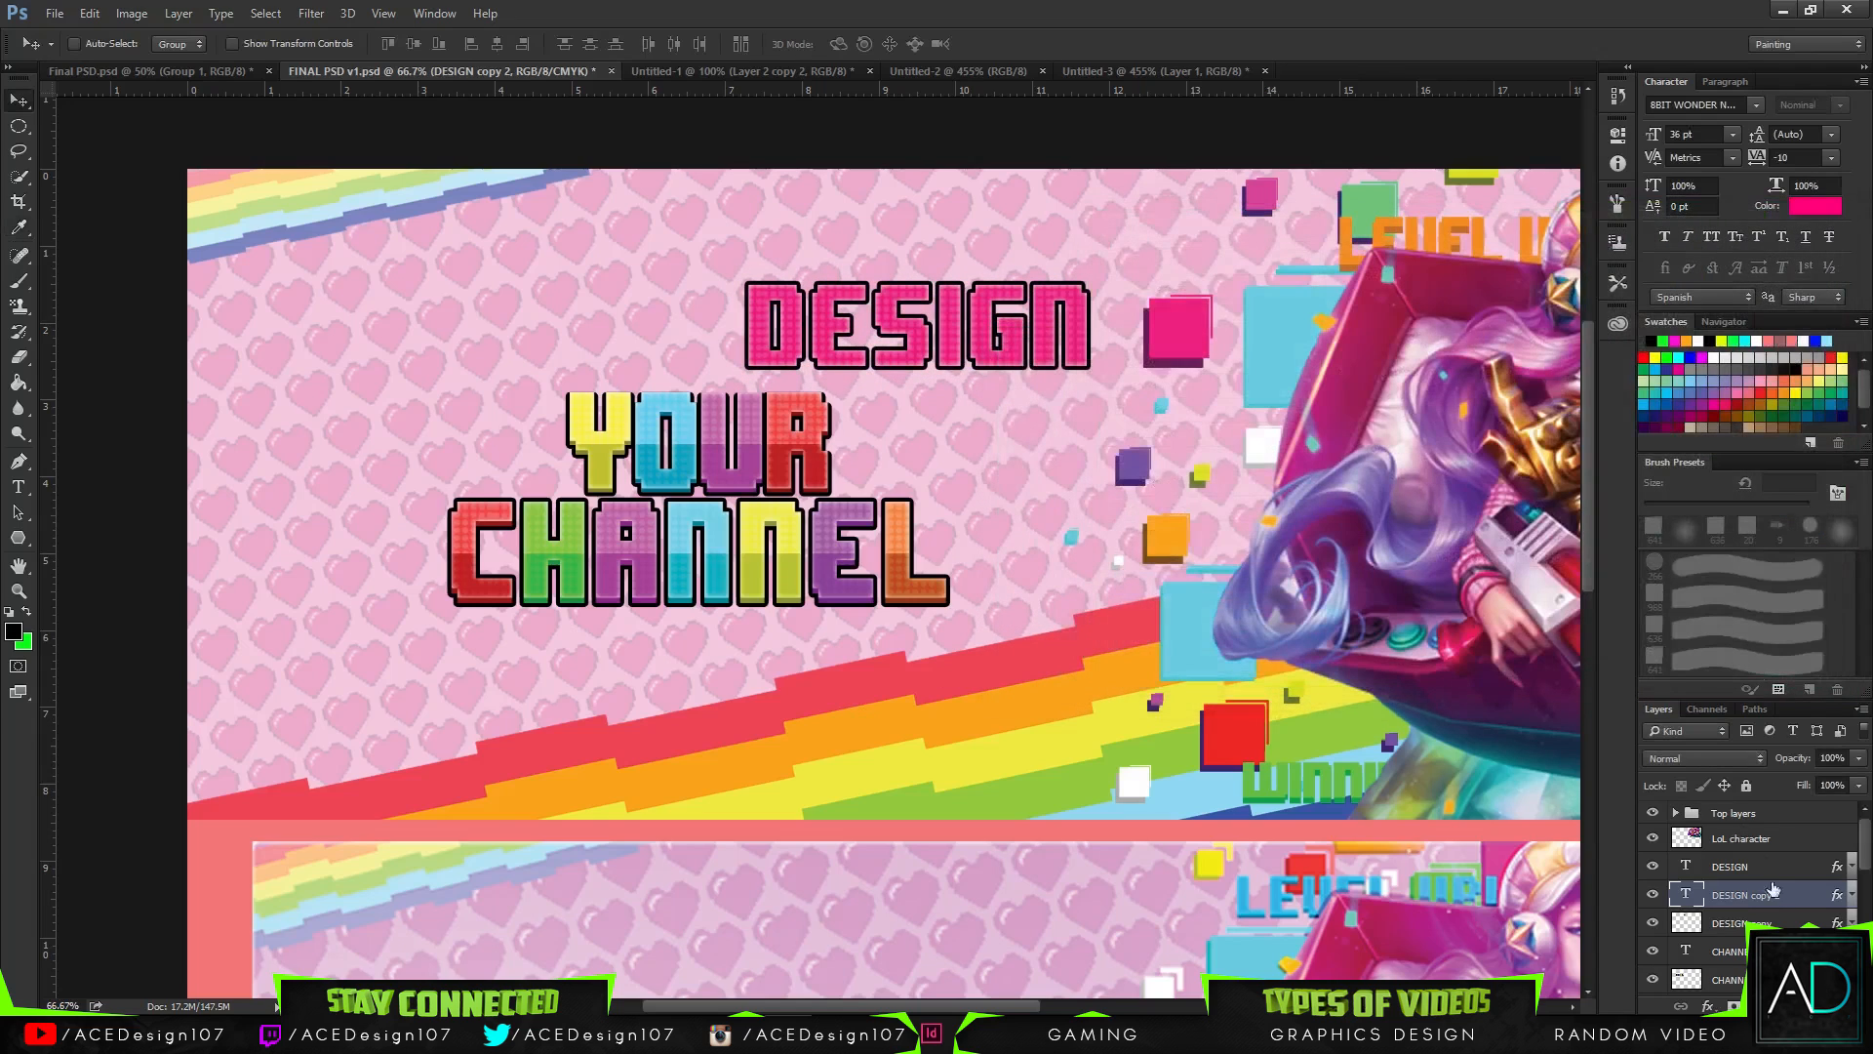
{"action": "left_click_drag", "start_coordinate": [1780, 923], "coordinate": [1771, 888]}
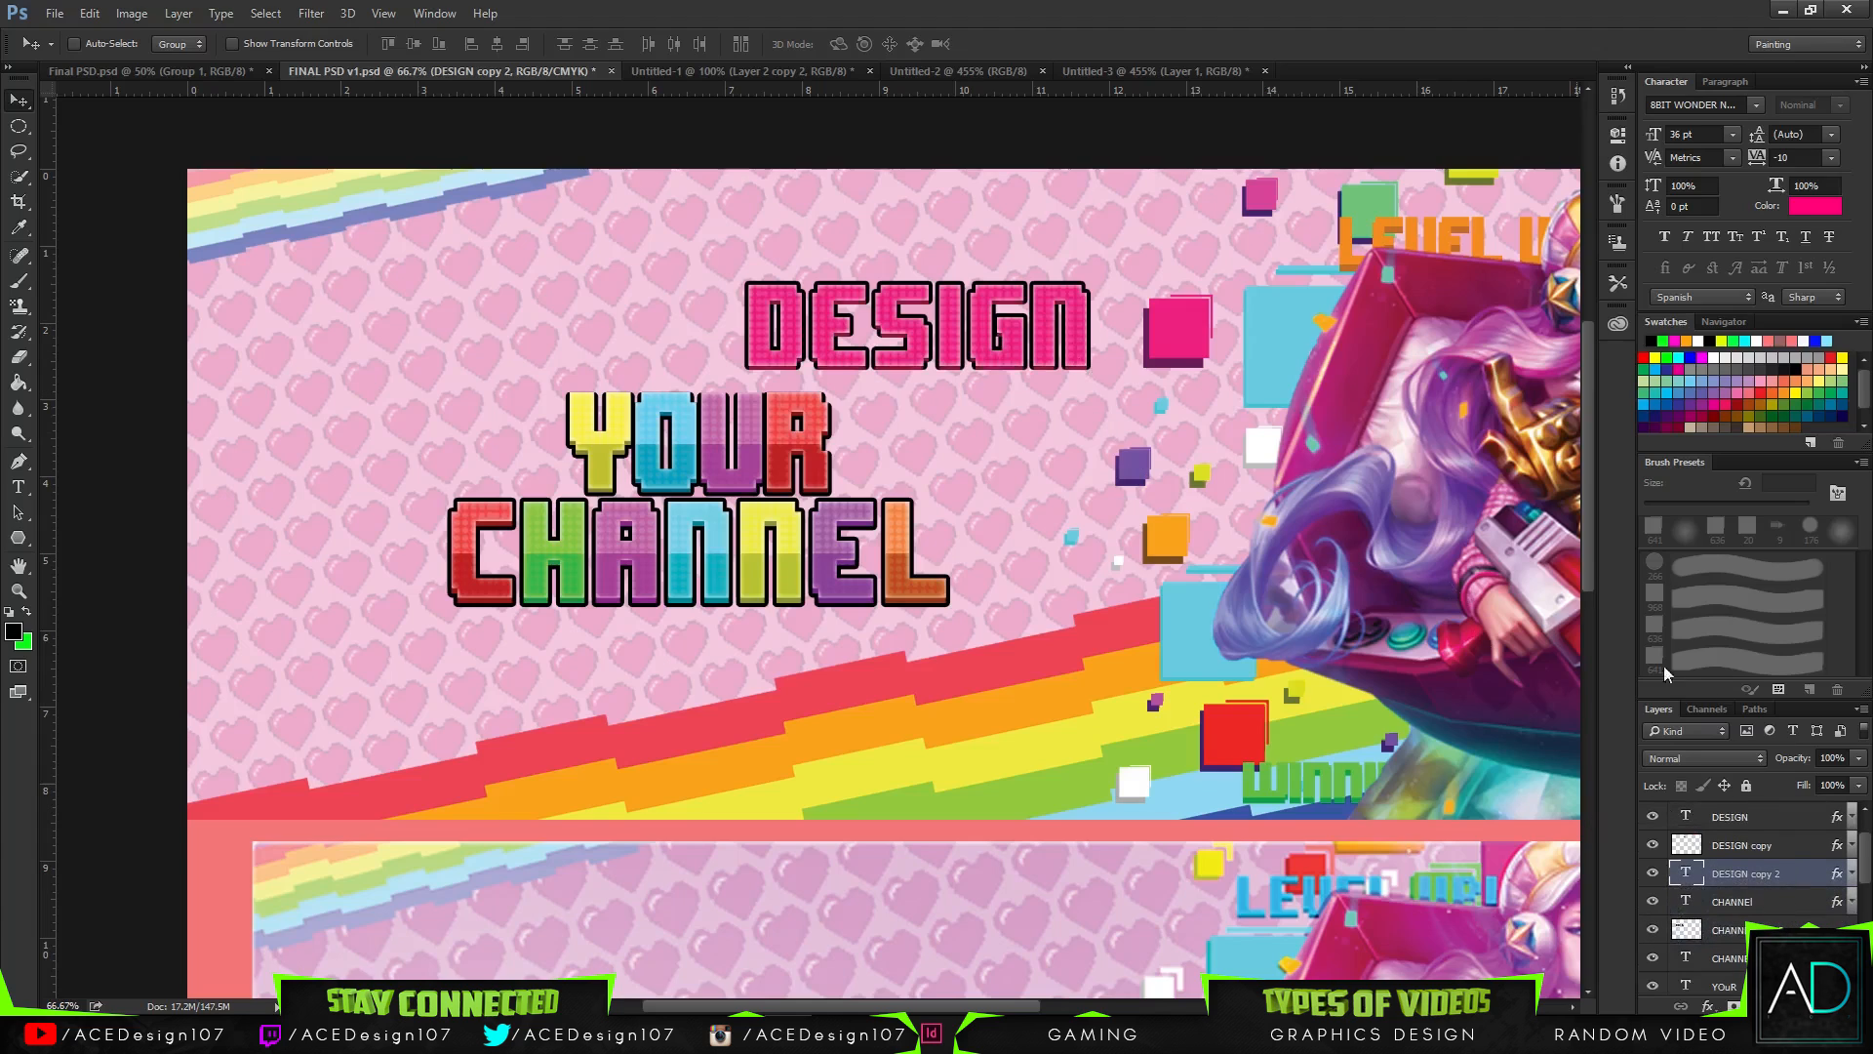
{"action": "right_click", "coordinate": [1771, 883]}
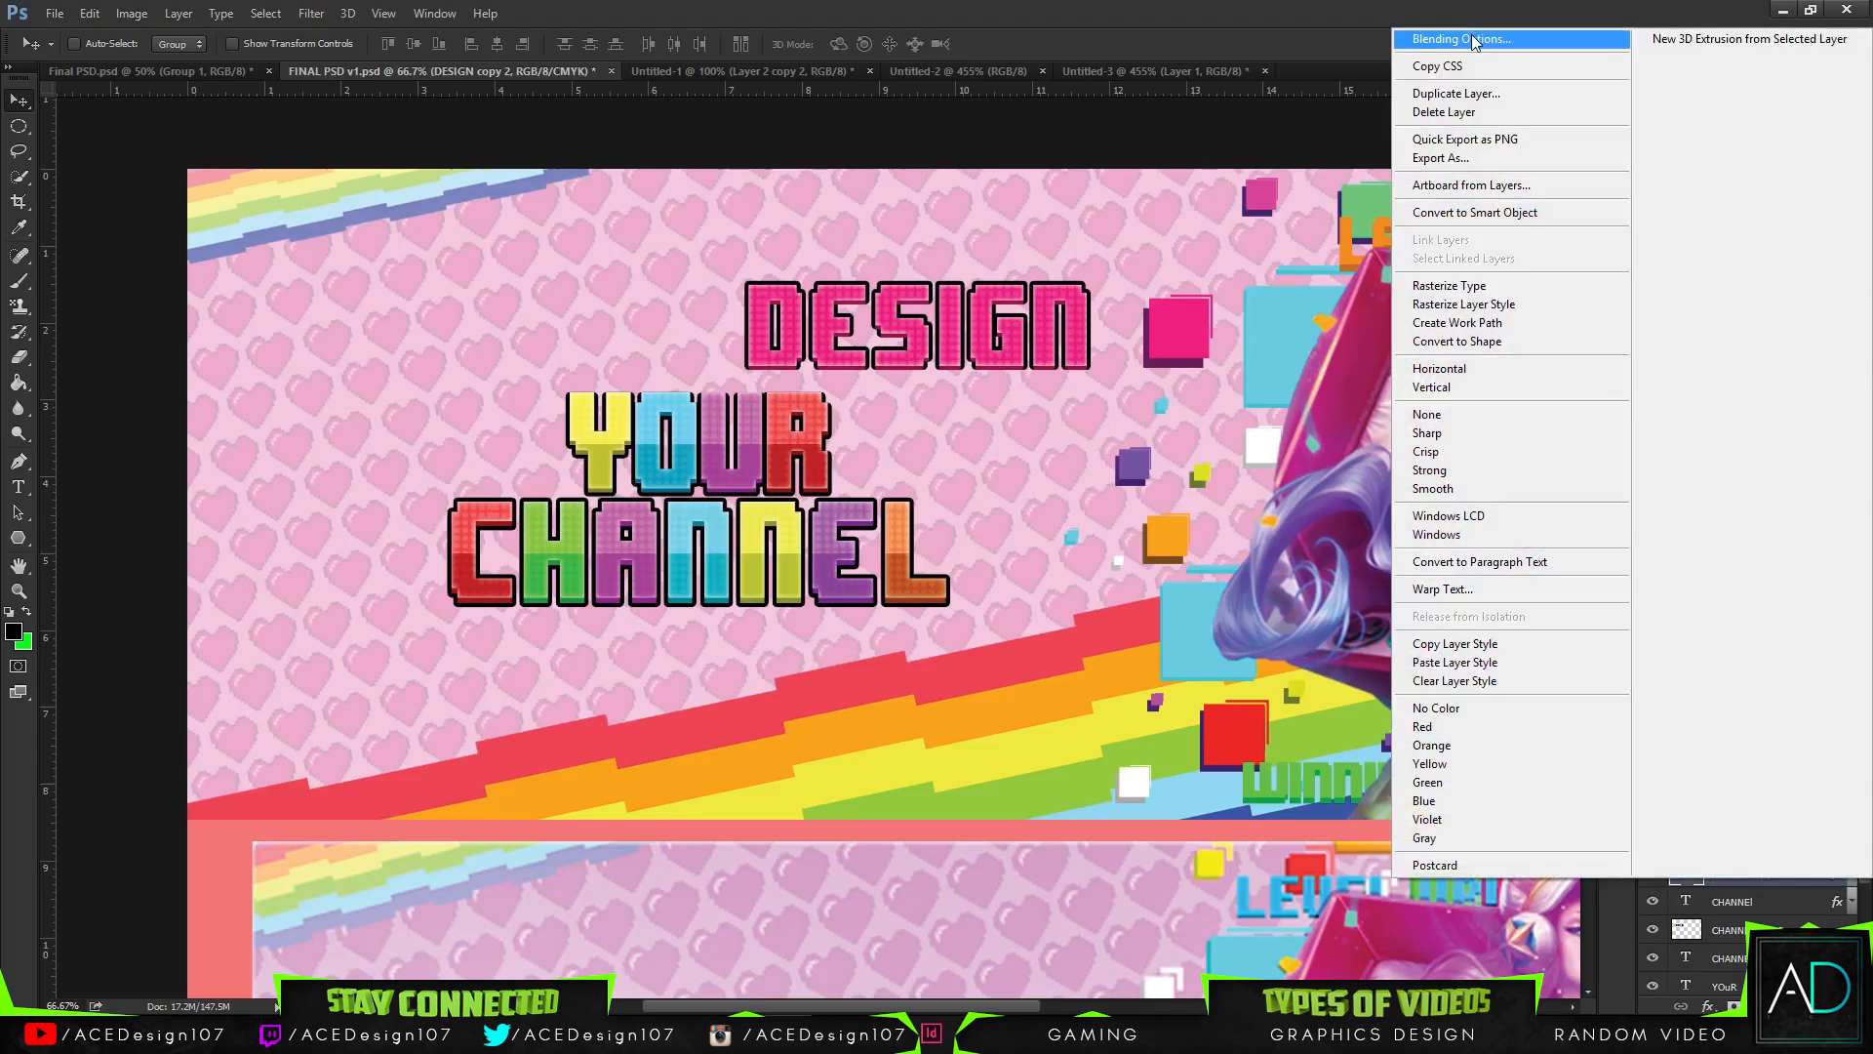
{"action": "left_click", "coordinate": [1471, 37]}
{"action": "left_click", "coordinate": [1148, 586]}
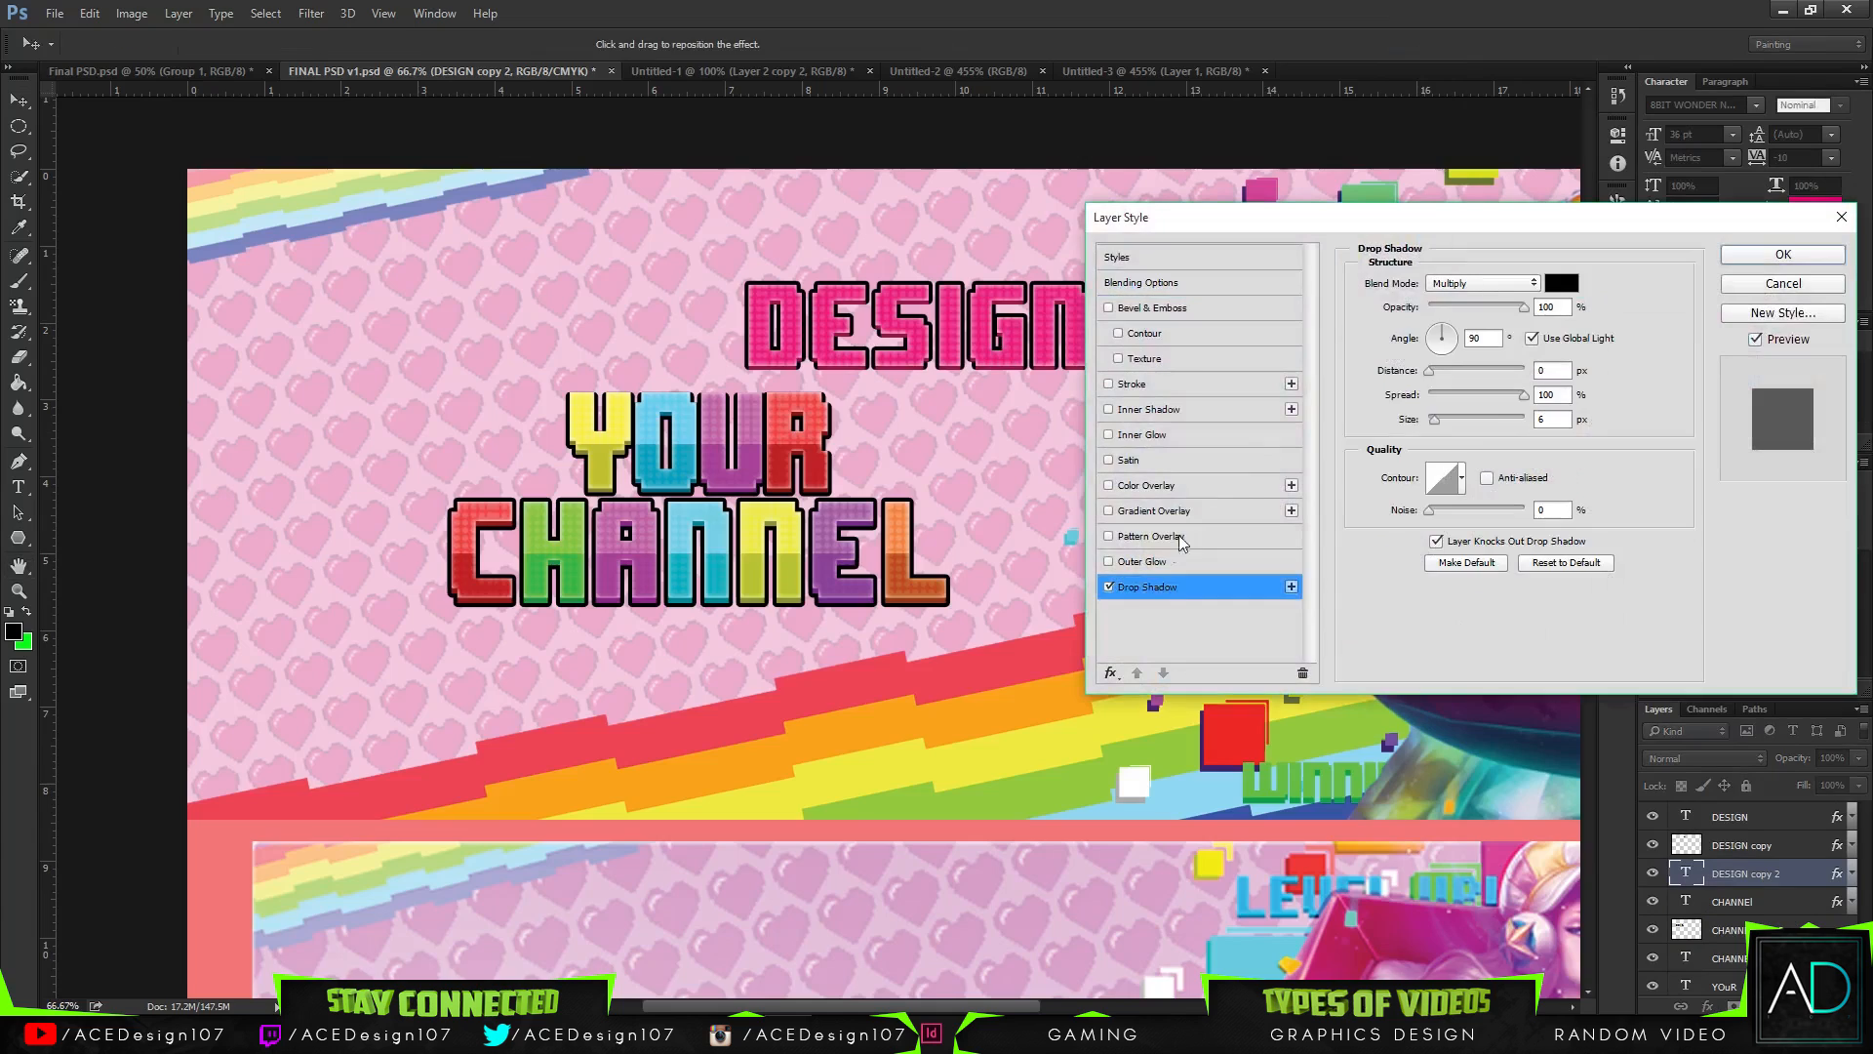
{"action": "left_click_drag", "start_coordinate": [1436, 419], "coordinate": [1435, 425]}
{"action": "left_click", "coordinate": [1801, 284]}
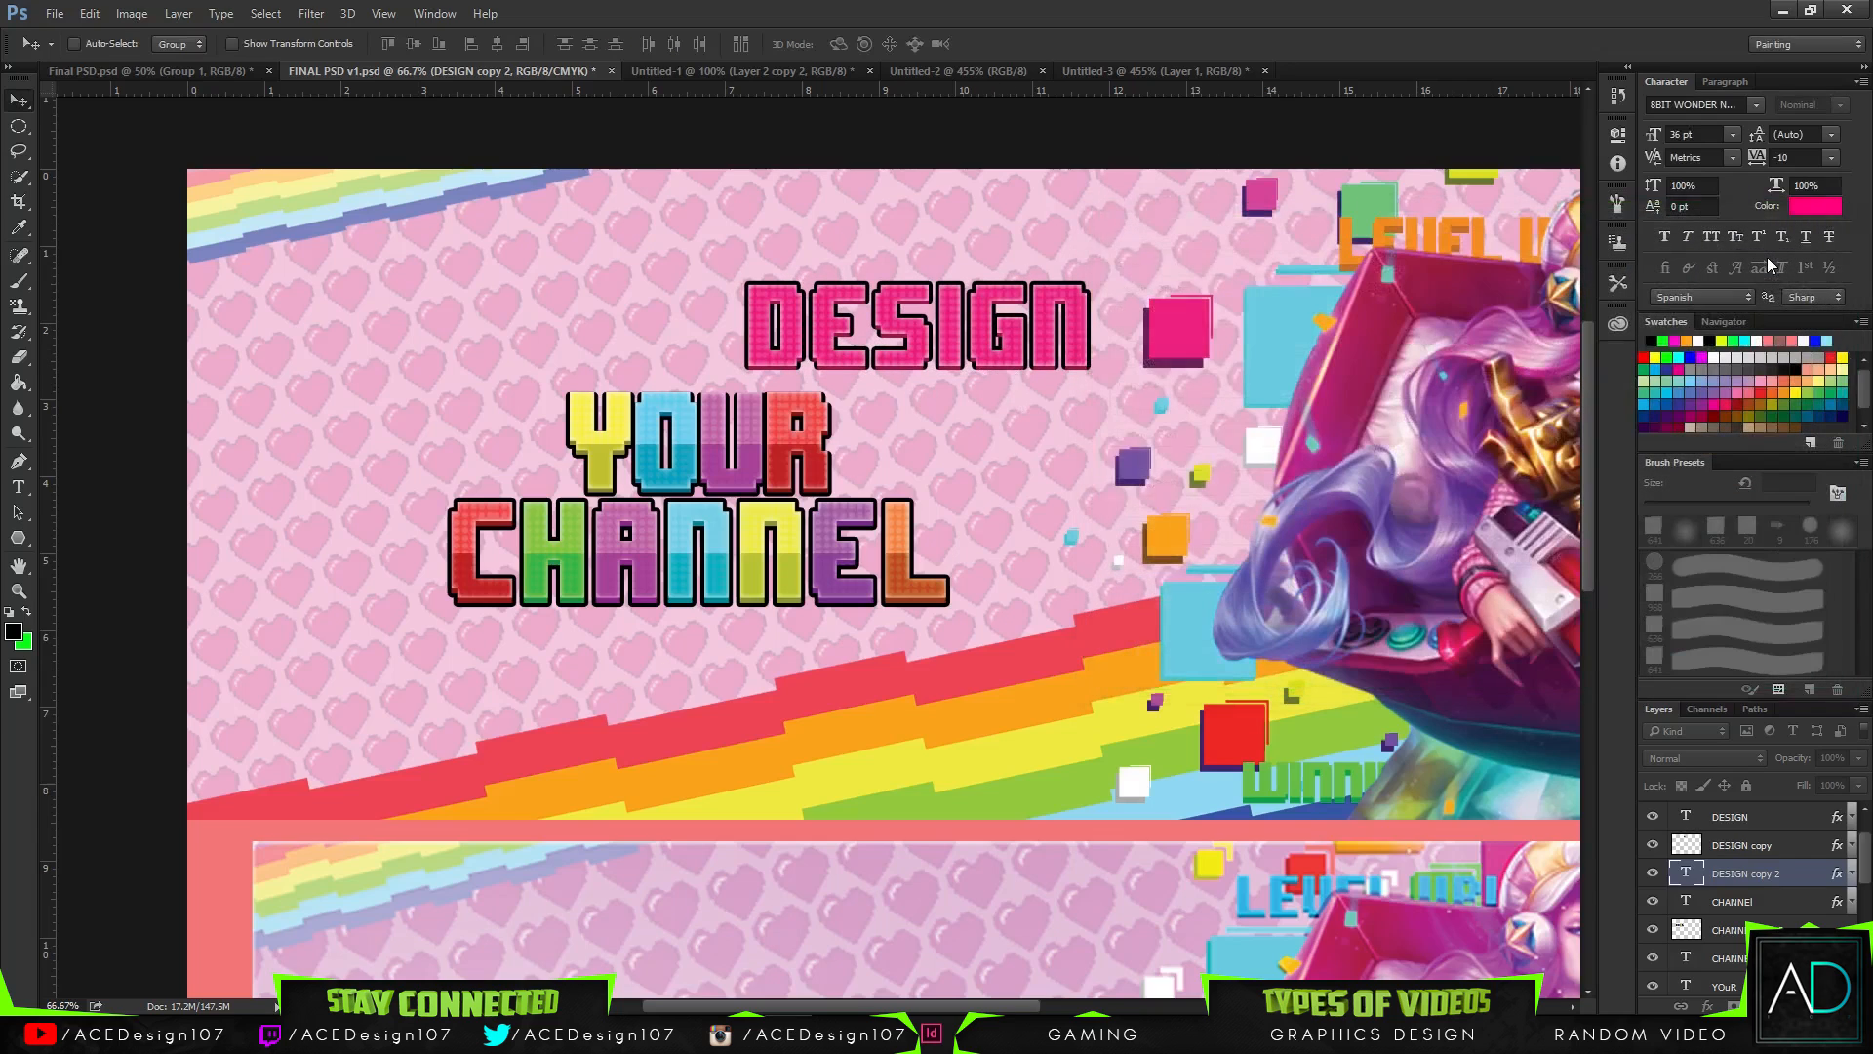
- Delete the outlined DESIGN text duplicate
{"action": "key", "text": "ctrl+t"}
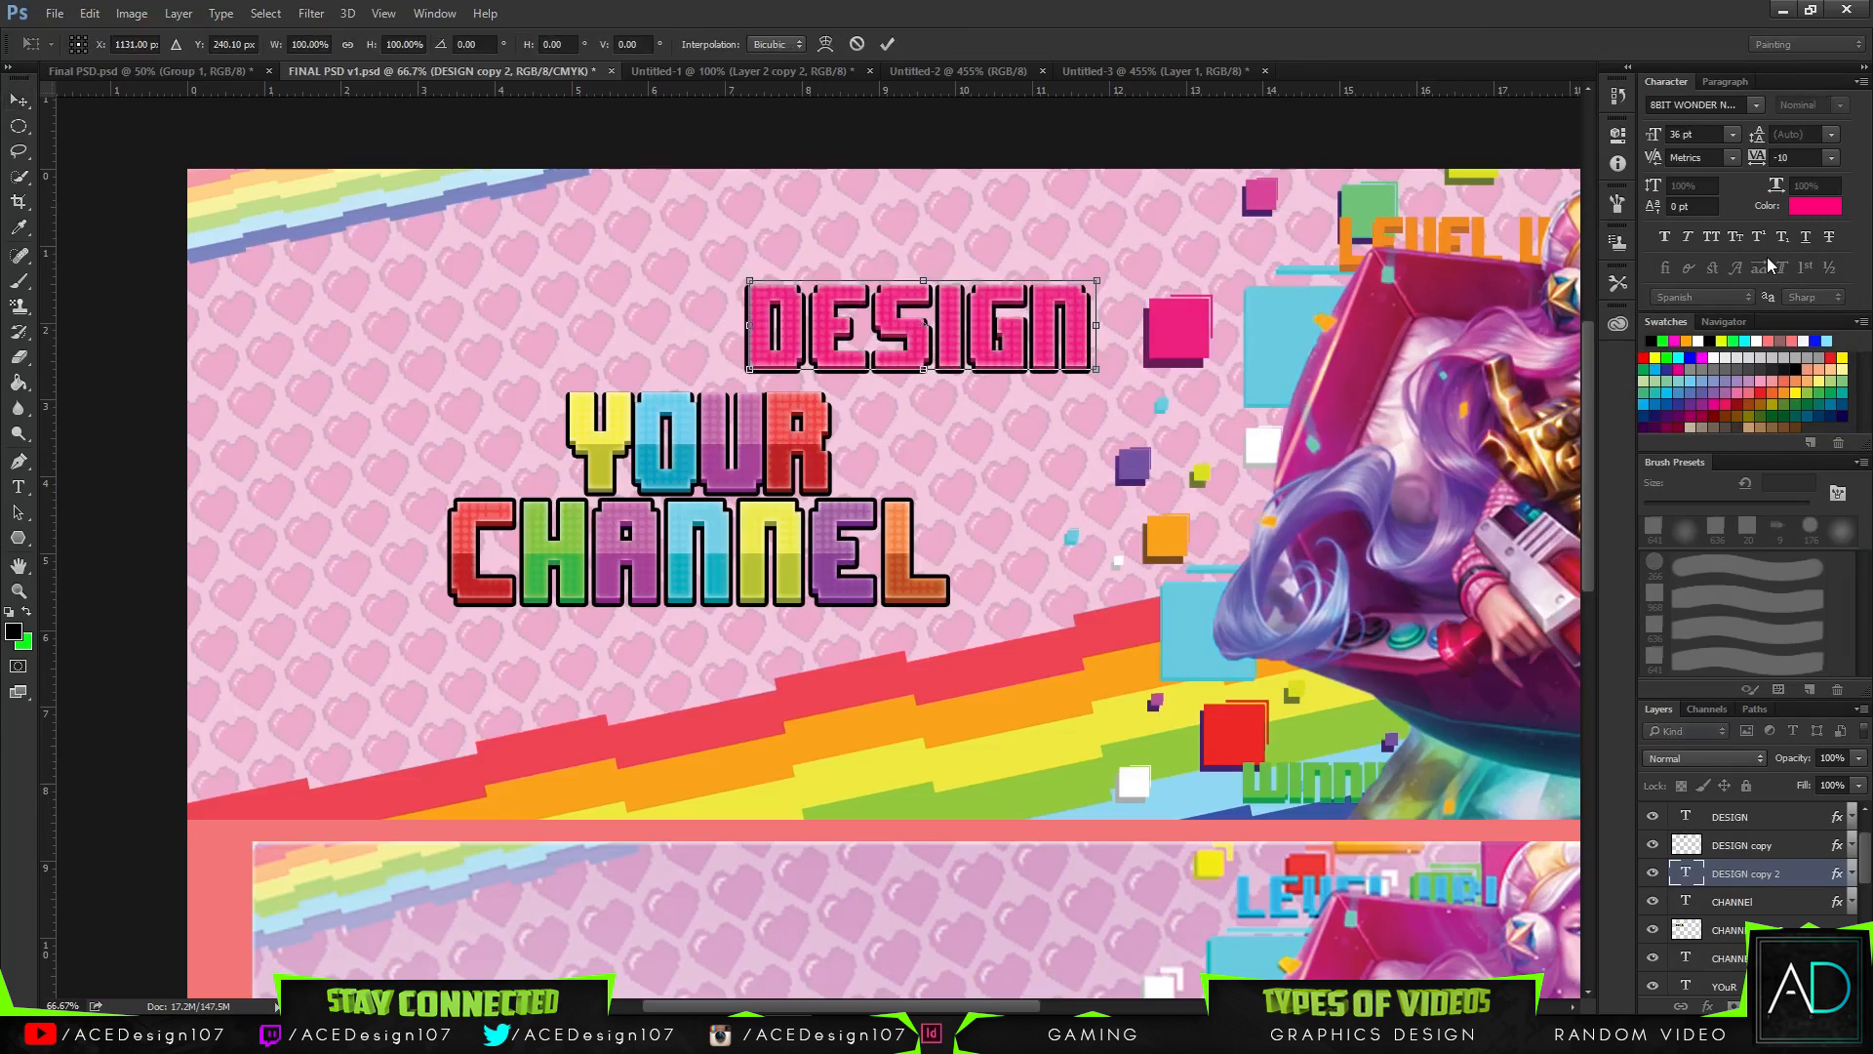
{"action": "key", "text": "Escape"}
{"action": "key", "text": "Delete"}
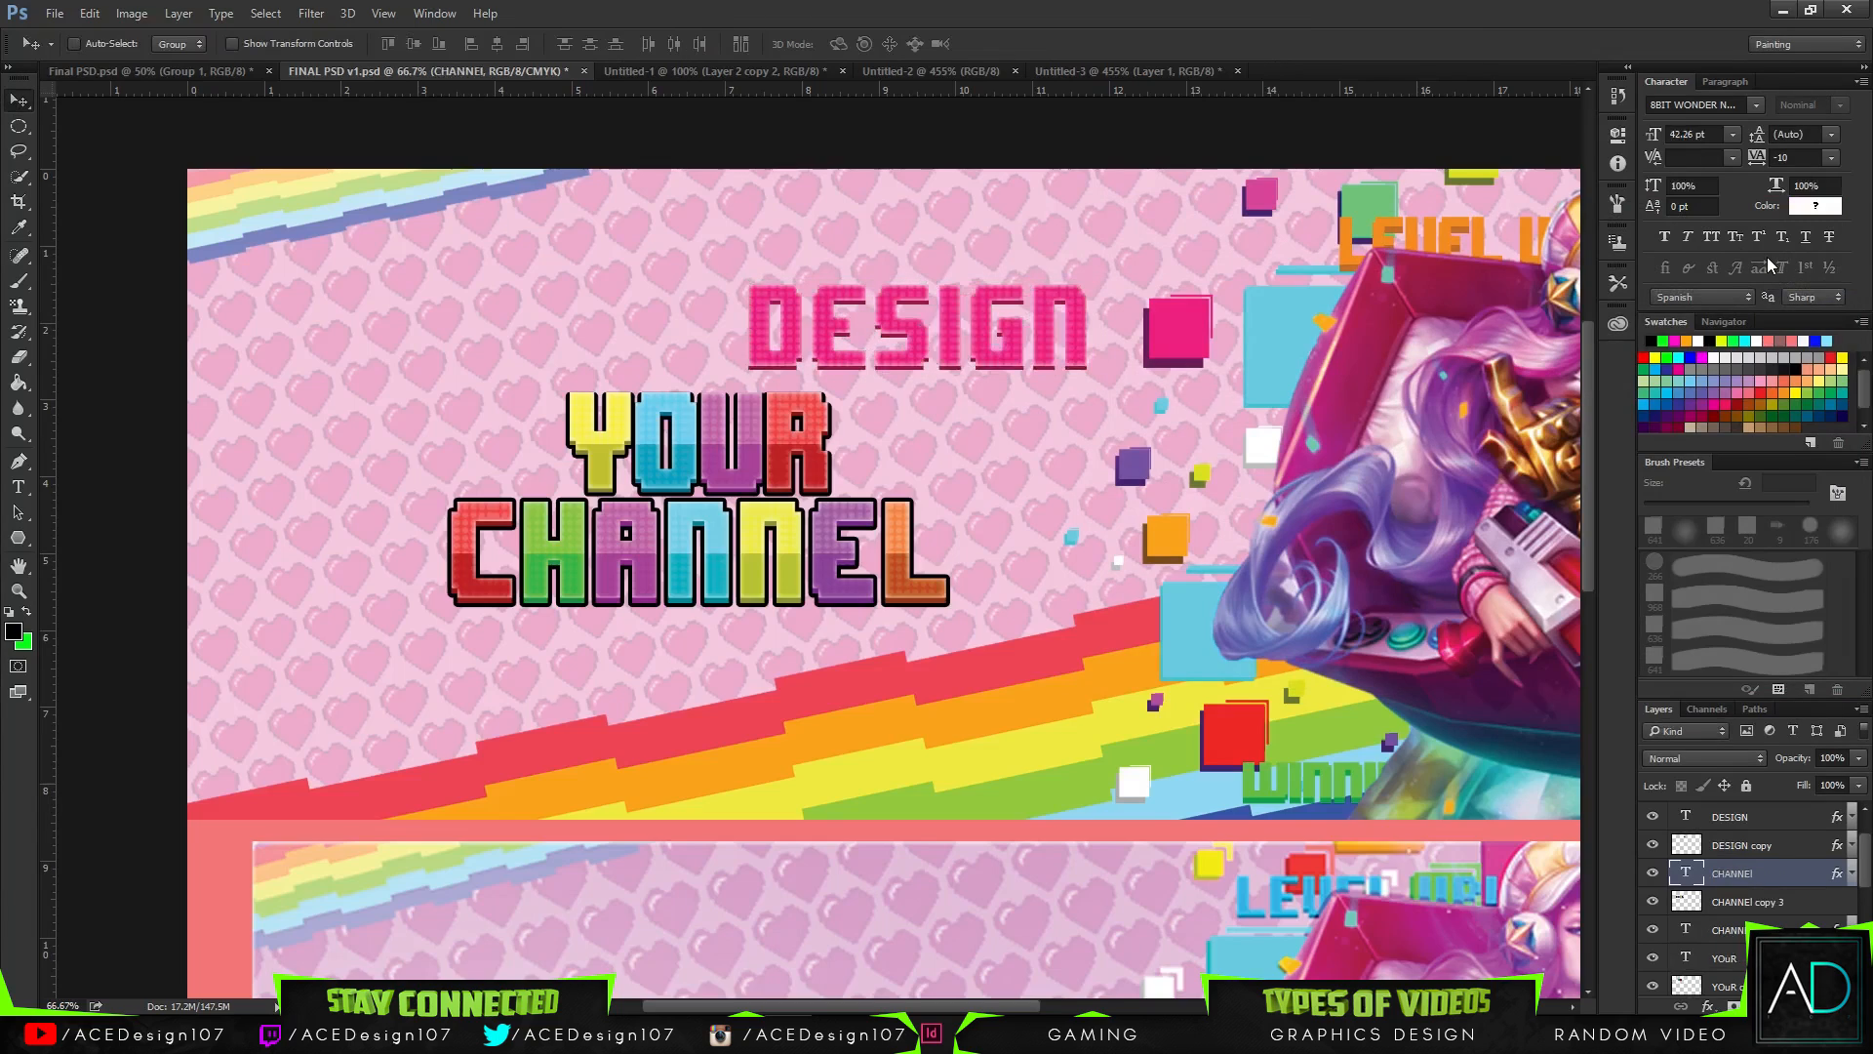
- Duplicate the DESIGN layer together with its rasterized copy, merge the duplicates and place the merged layer beneath both
{"action": "scroll", "coordinate": [1781, 864], "scroll_direction": "up", "scroll_amount": 2}
{"action": "left_click", "coordinate": [1805, 895]}
{"action": "left_click", "coordinate": [1783, 868], "text": "ctrl"}
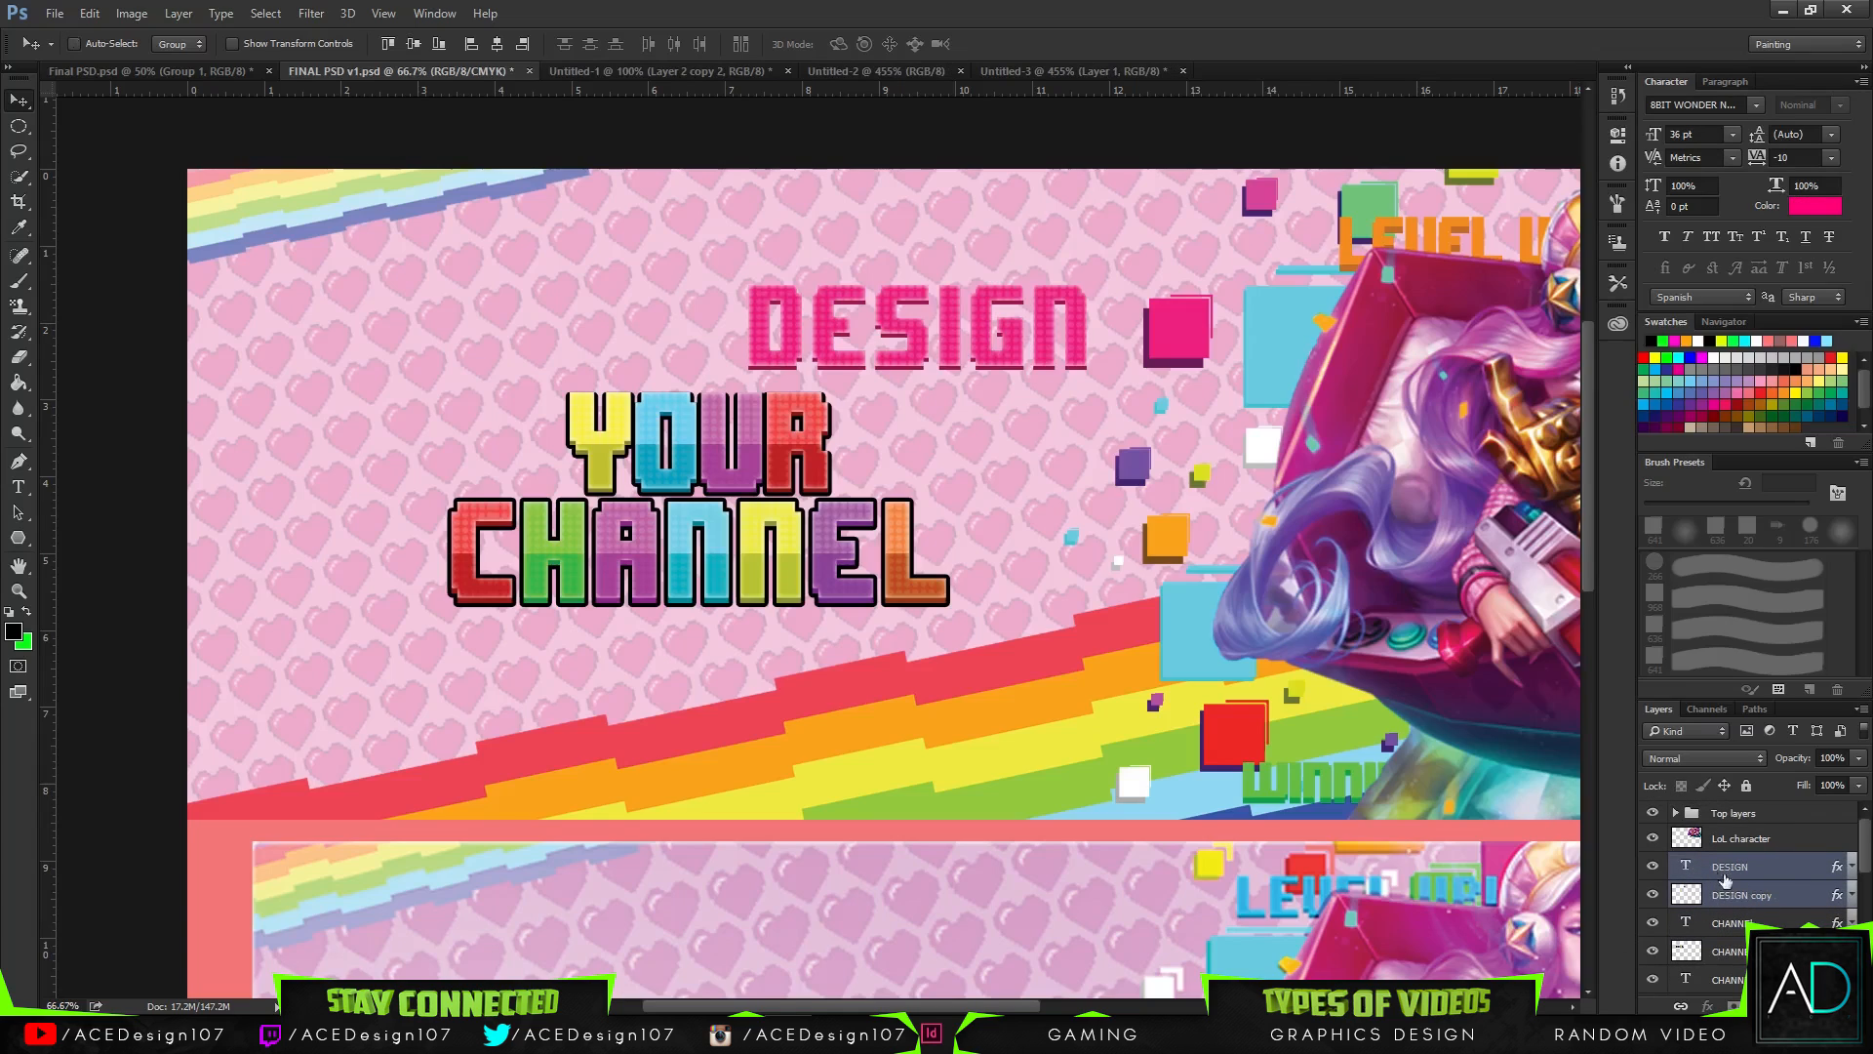
{"action": "key", "text": "ctrl+j"}
{"action": "key", "text": "ctrl+e"}
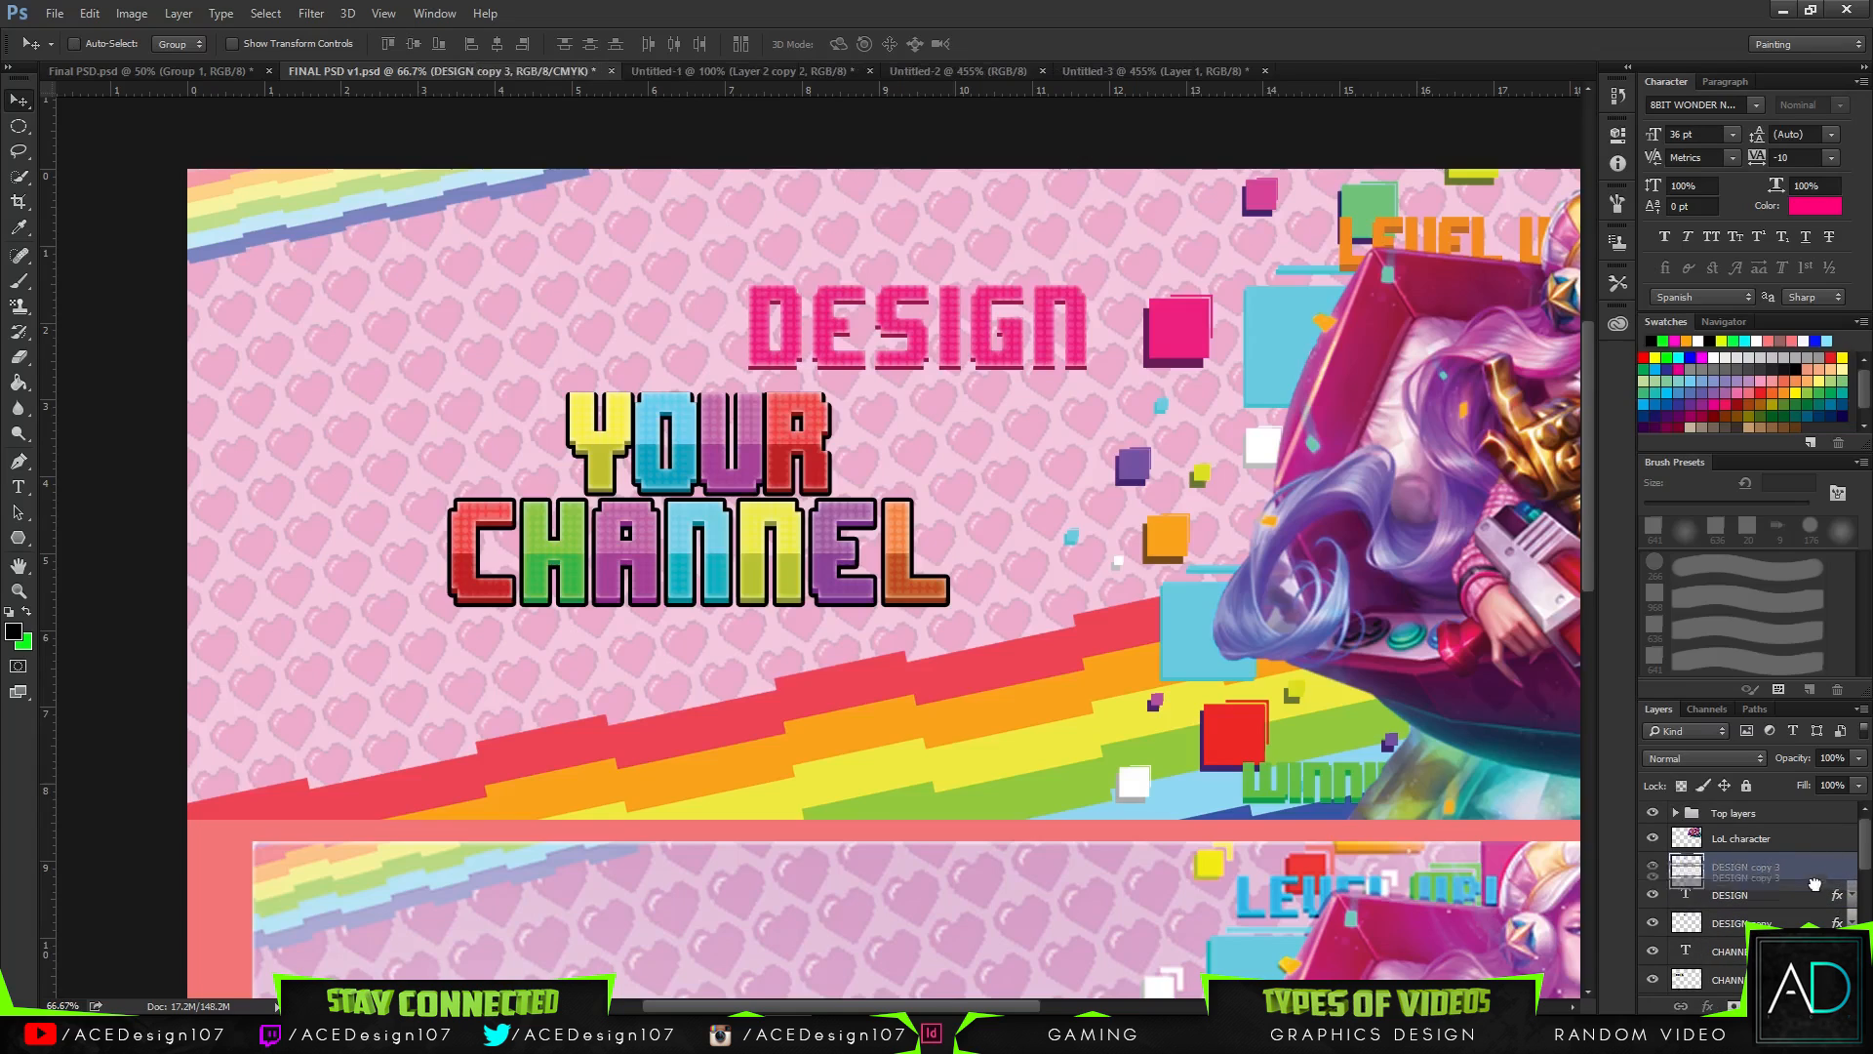
{"action": "scroll", "coordinate": [1746, 936], "scroll_direction": "down", "scroll_amount": 2}
- Outline the merged DESIGN layer with a black drop shadow at 100% opacity, 0 px distance, 100% spread and a small size
{"action": "right_click", "coordinate": [1812, 874]}
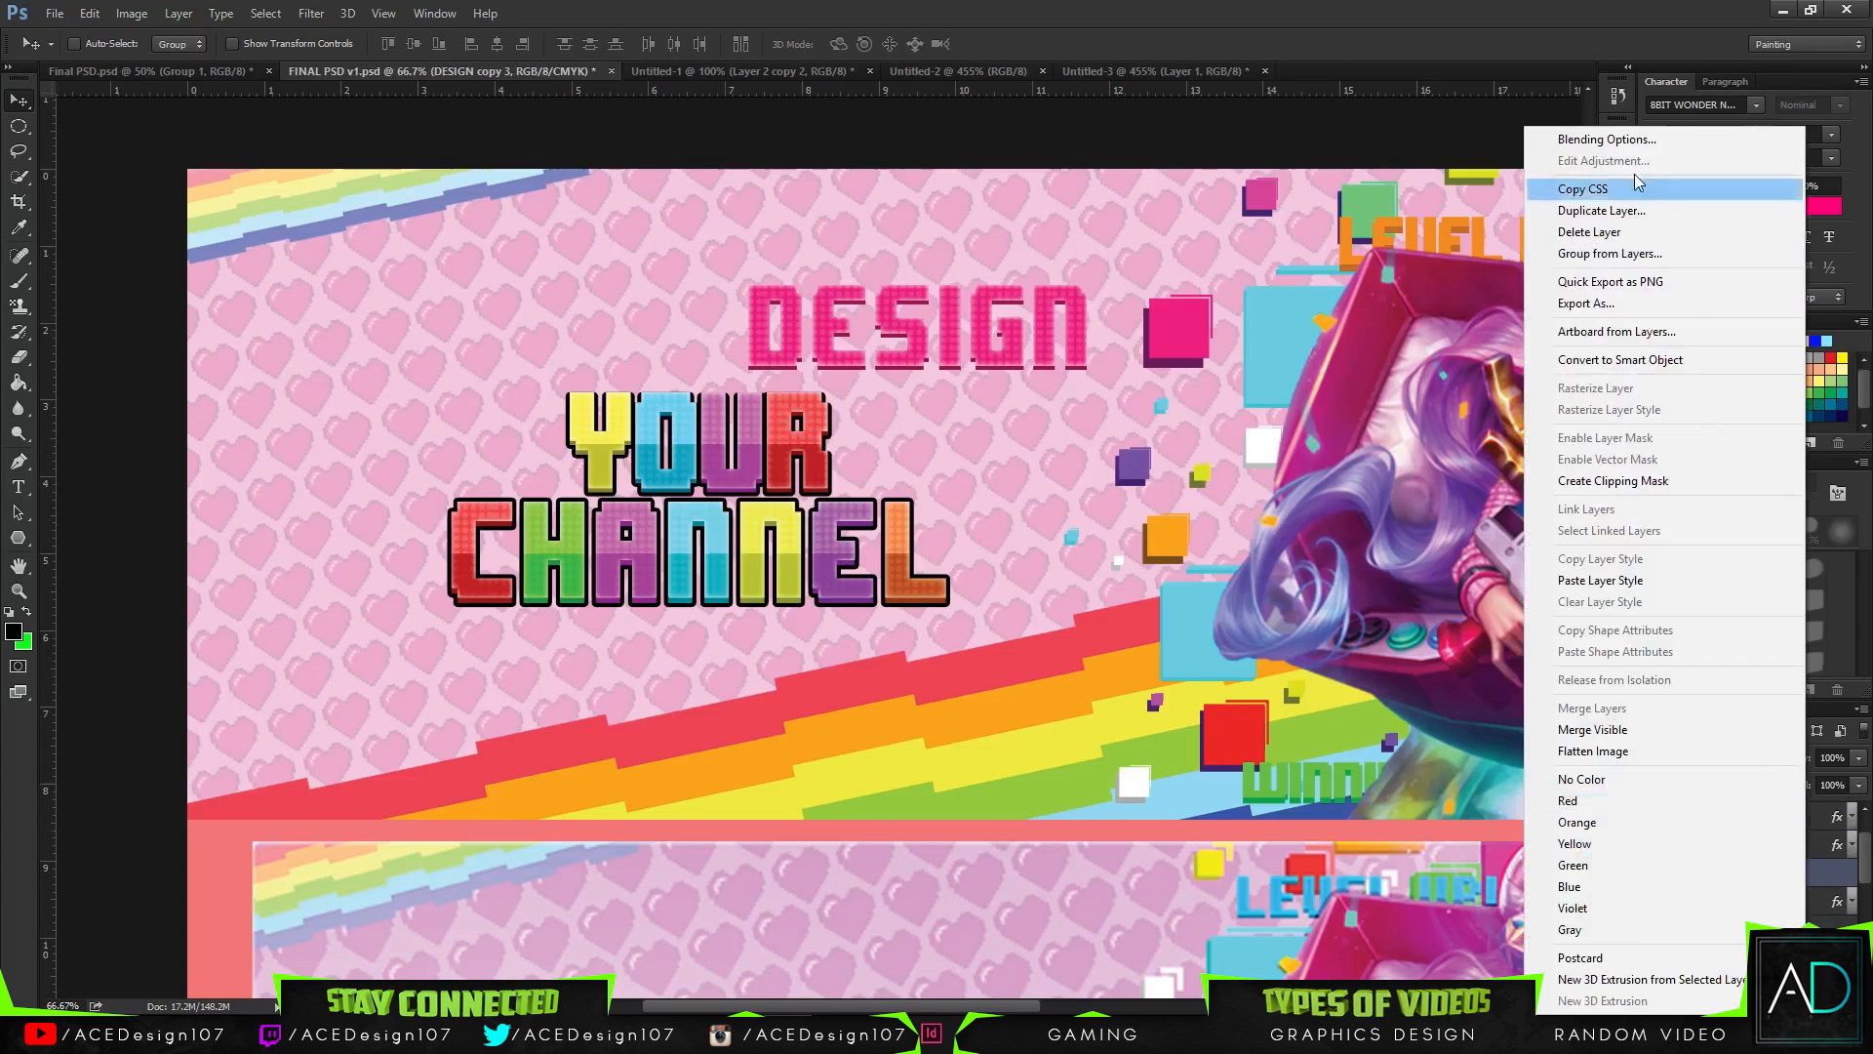
{"action": "left_click", "coordinate": [1635, 140]}
{"action": "left_click", "coordinate": [1163, 587]}
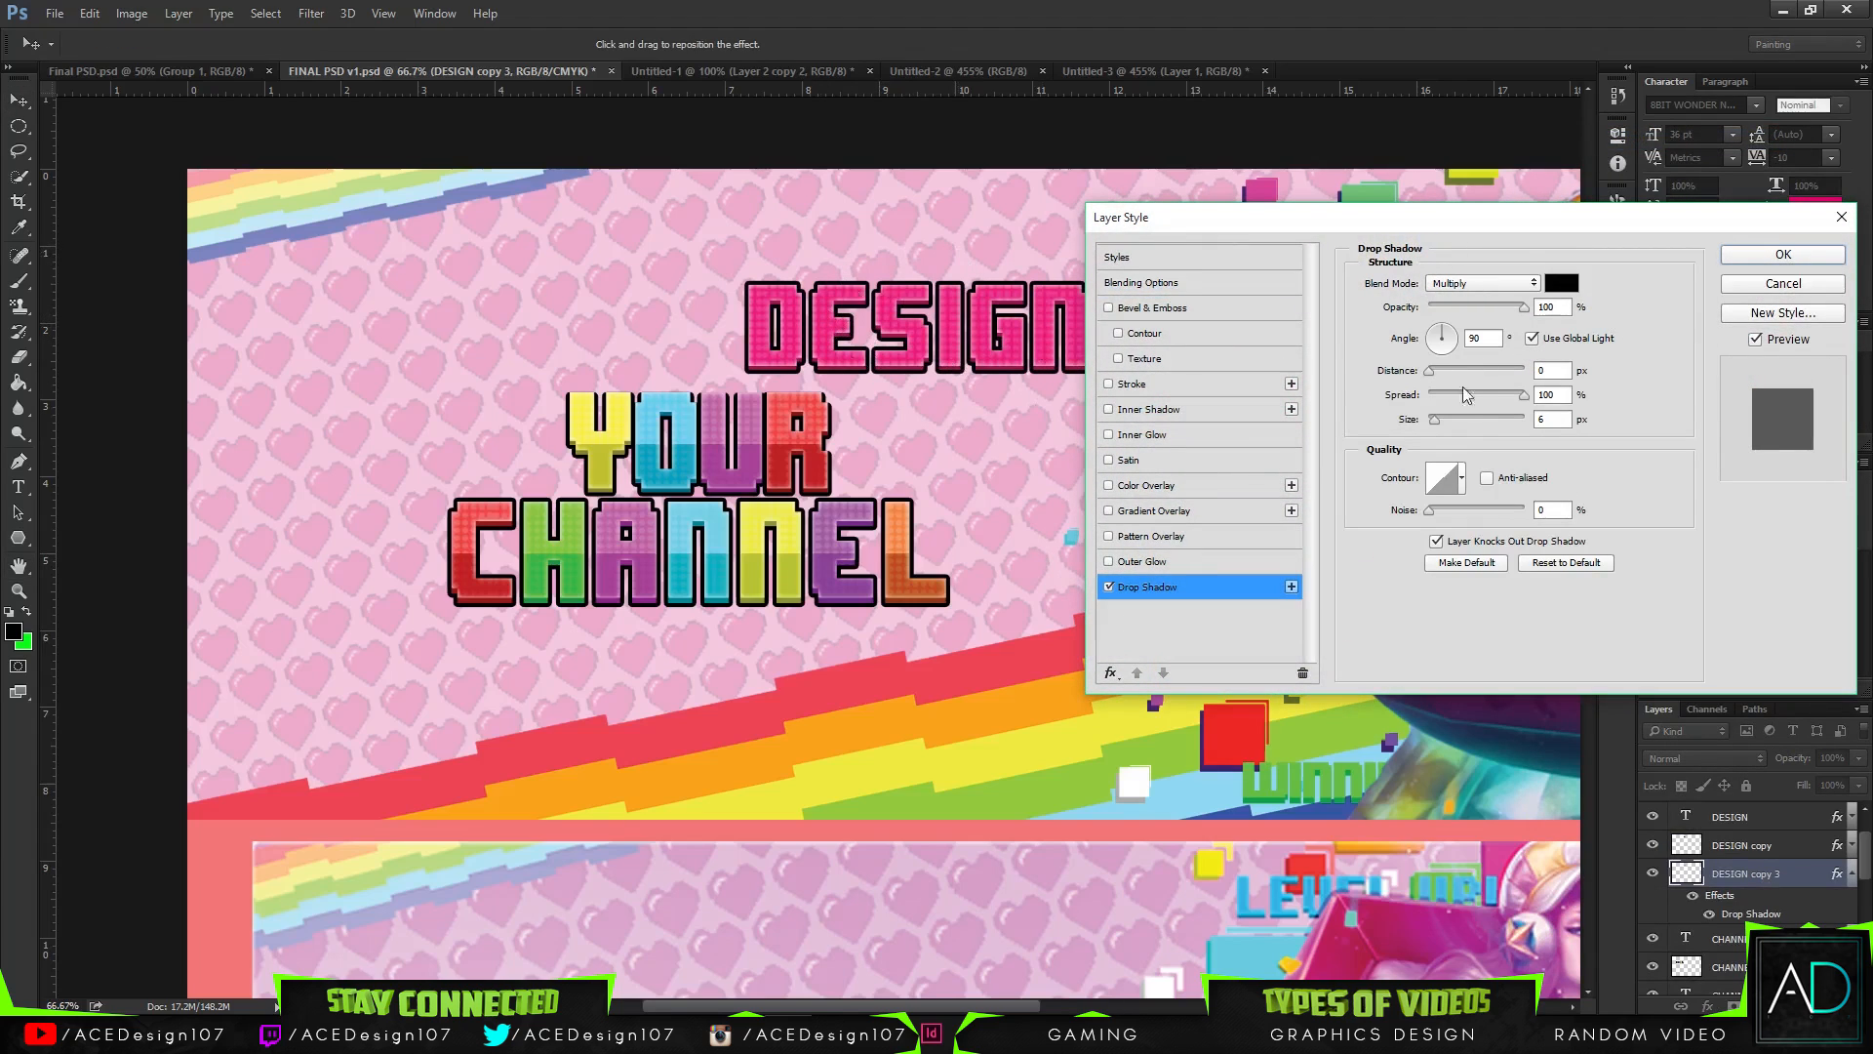
{"action": "left_click_drag", "start_coordinate": [1437, 417], "coordinate": [1432, 421]}
{"action": "left_click", "coordinate": [1783, 255]}
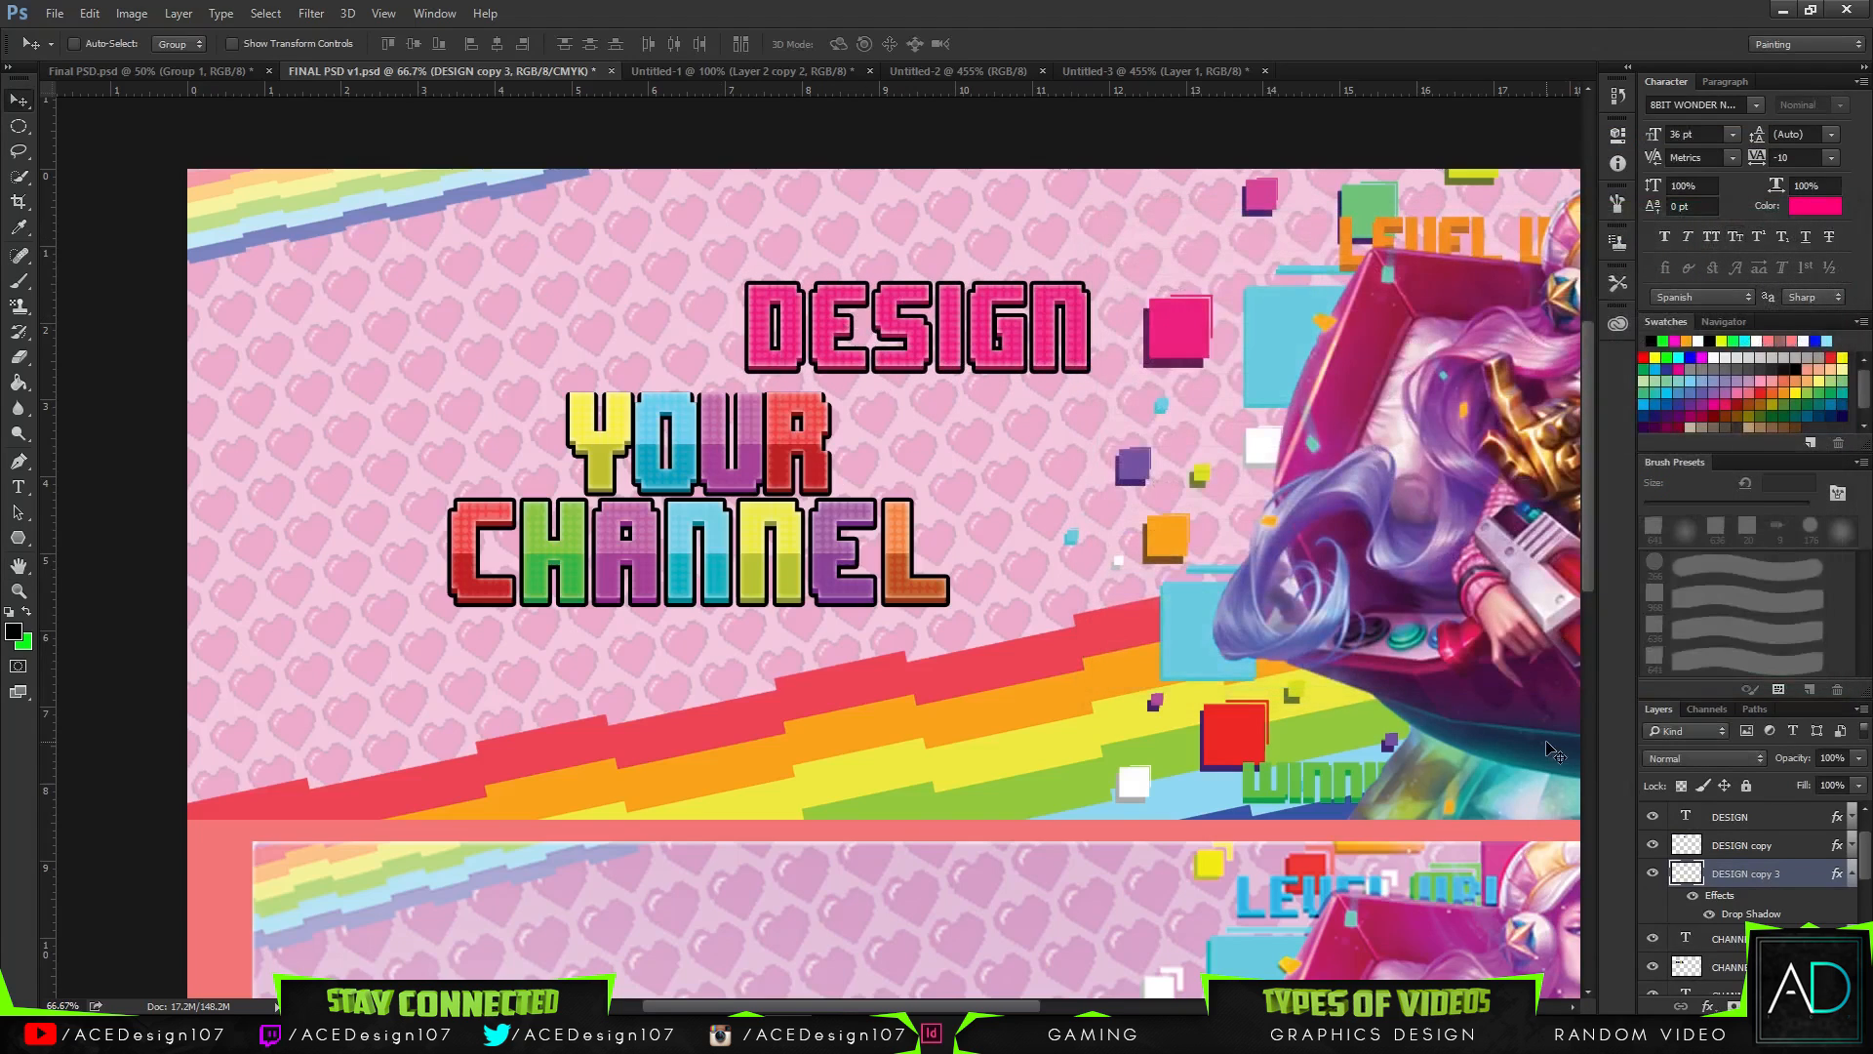
- Delete the outlined merged DESIGN layer, the rasterized DESIGN copy and the original DESIGN text
{"action": "scroll", "coordinate": [1003, 794], "scroll_direction": "down", "scroll_amount": 5}
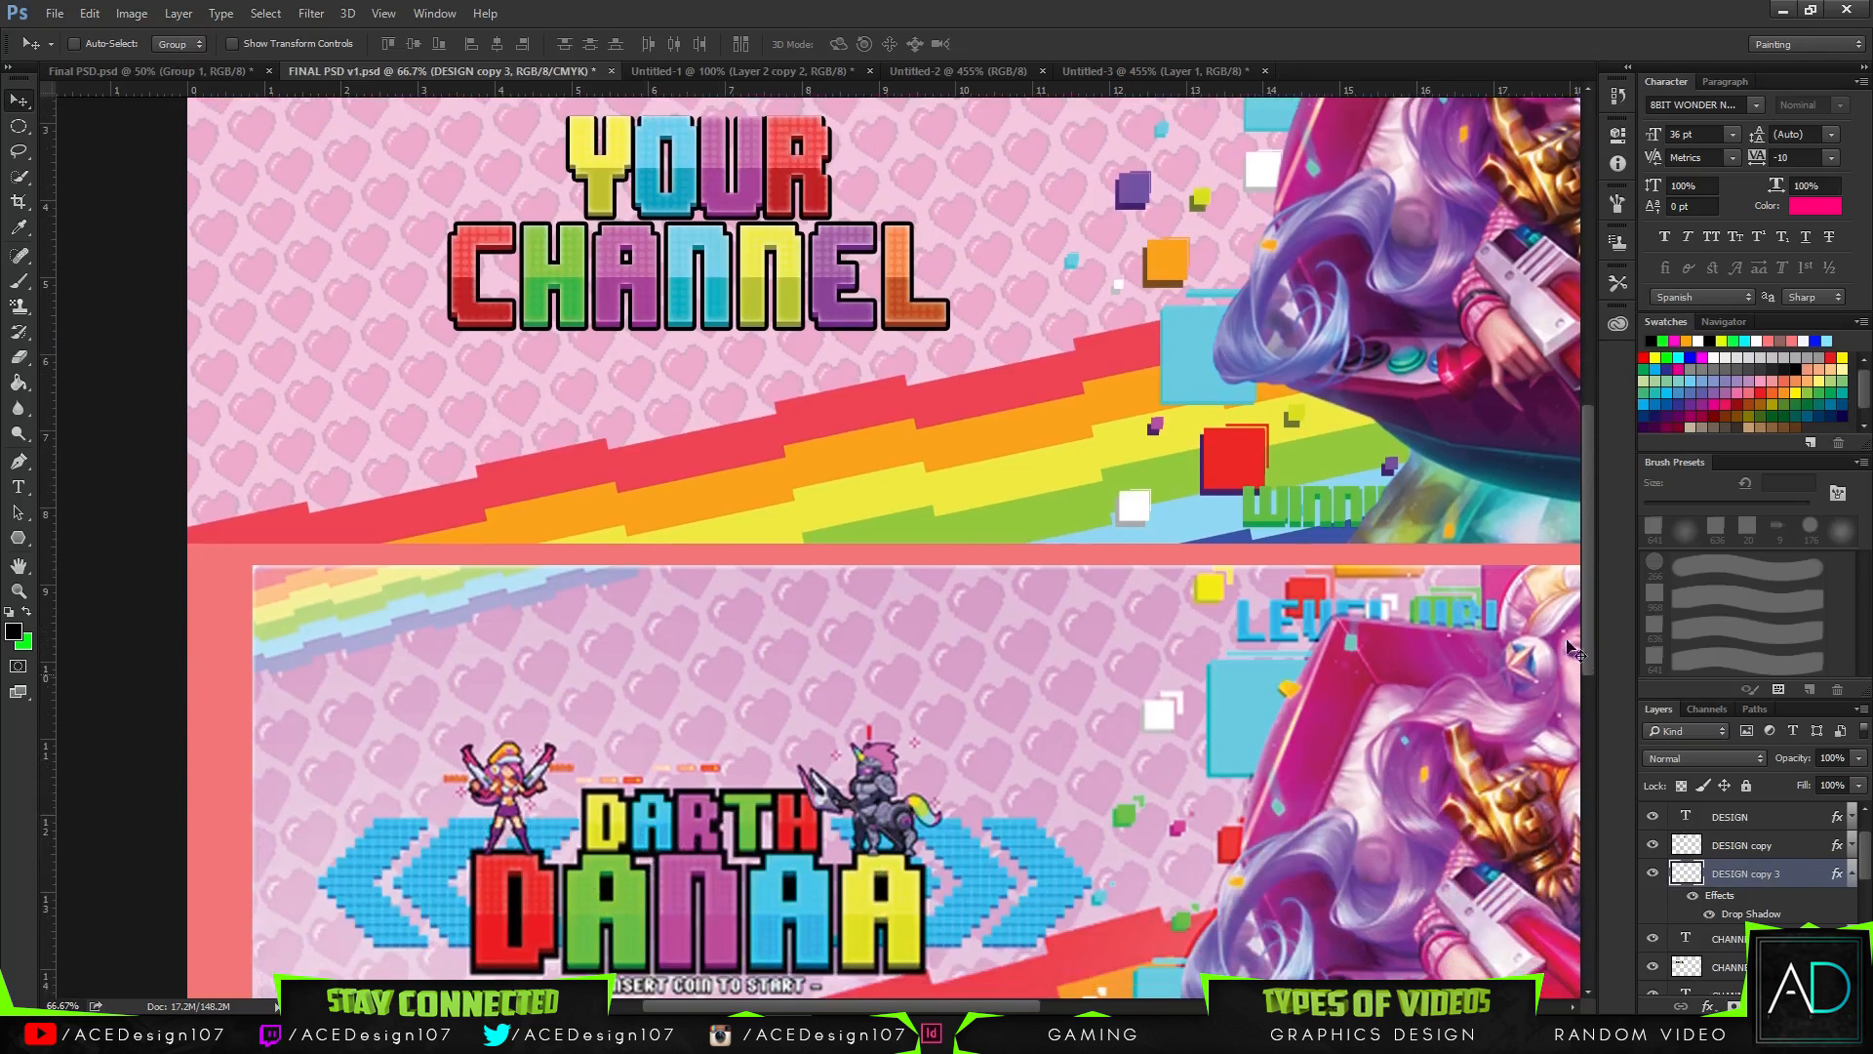
{"action": "scroll", "coordinate": [1596, 579], "scroll_direction": "up", "scroll_amount": 6}
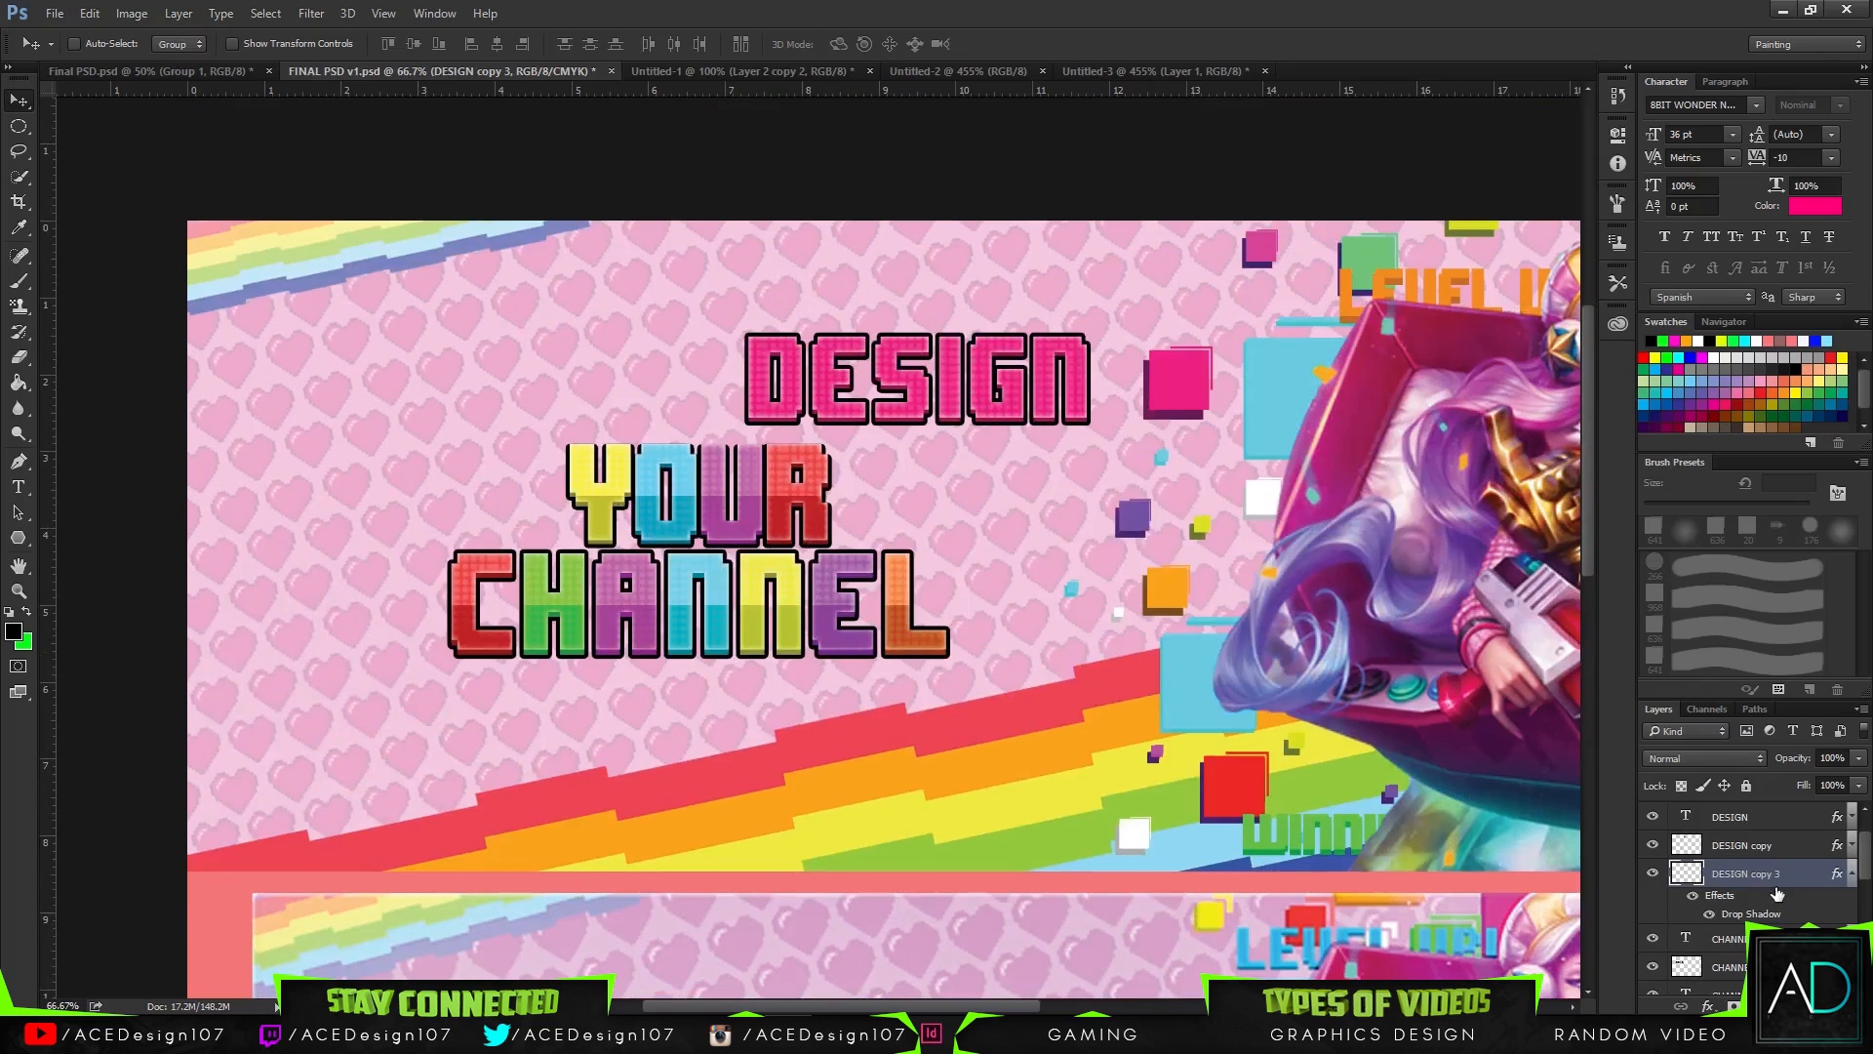
{"action": "key", "text": "Delete"}
{"action": "key", "text": "Delete"}
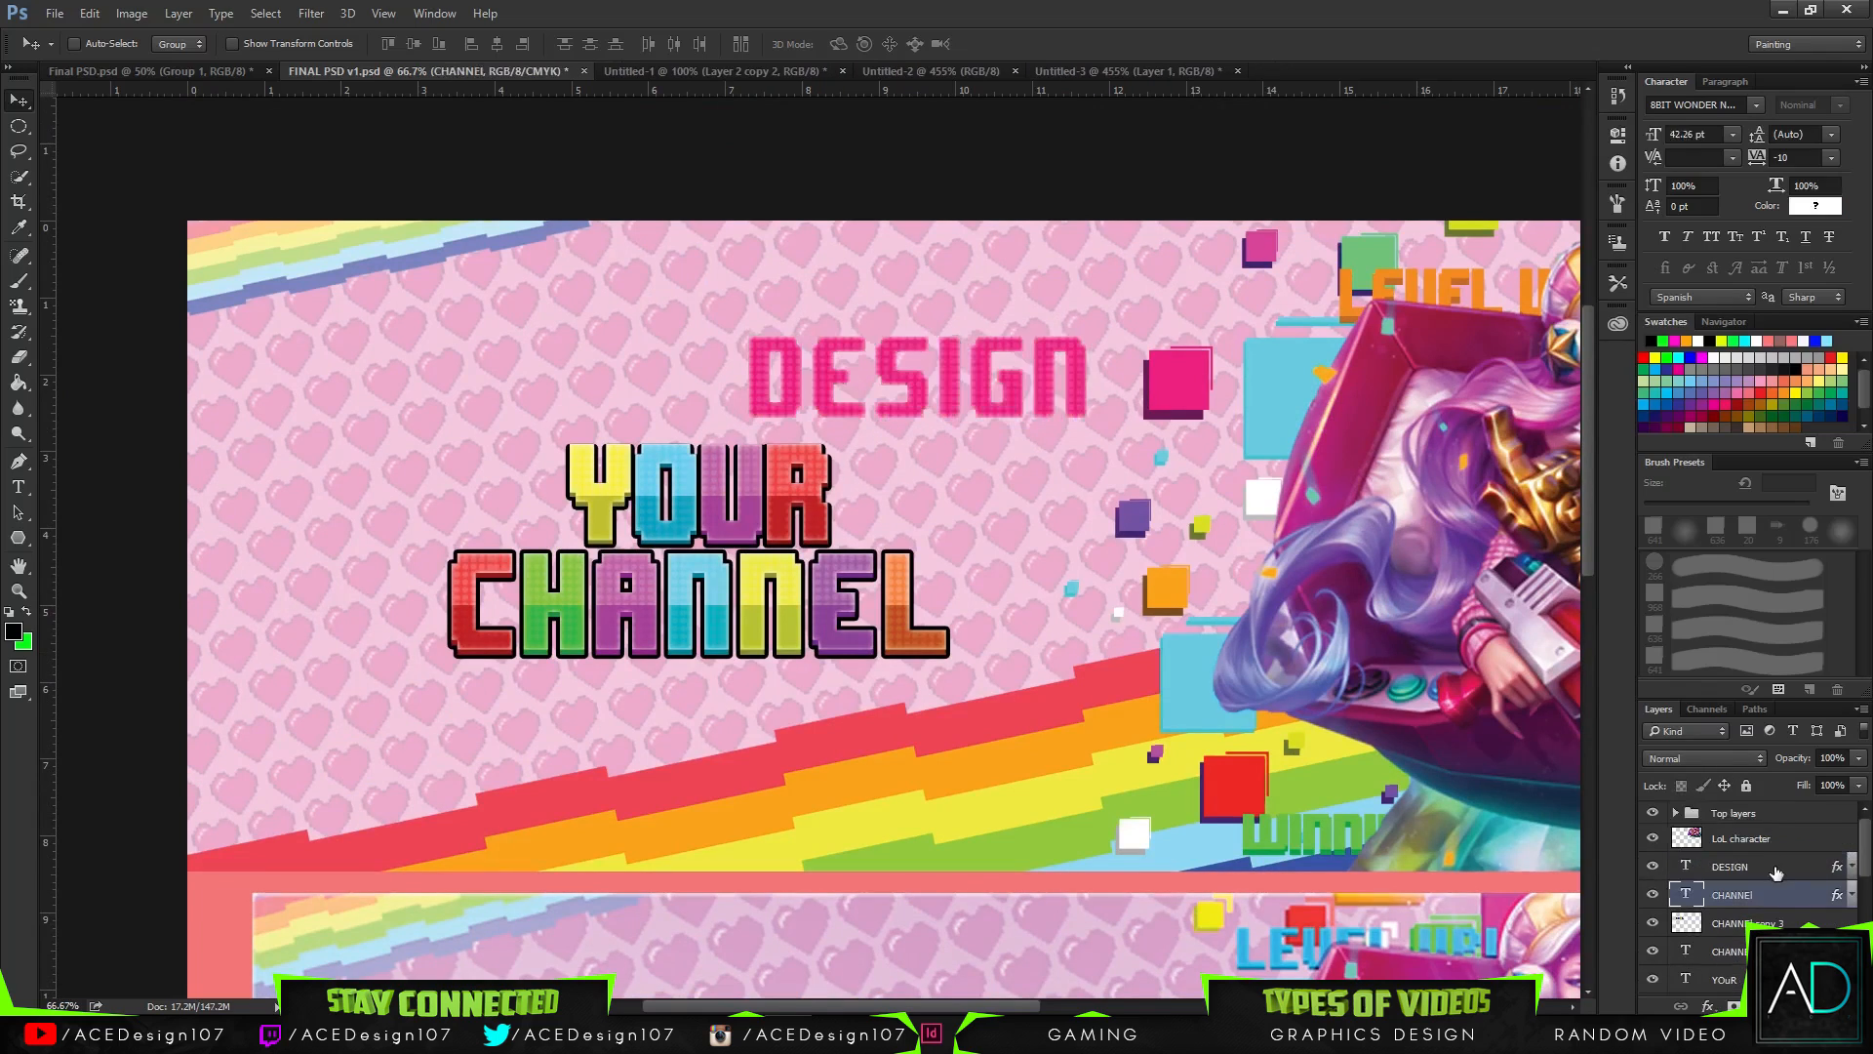
{"action": "left_click", "coordinate": [1768, 867]}
{"action": "key", "text": "Delete"}
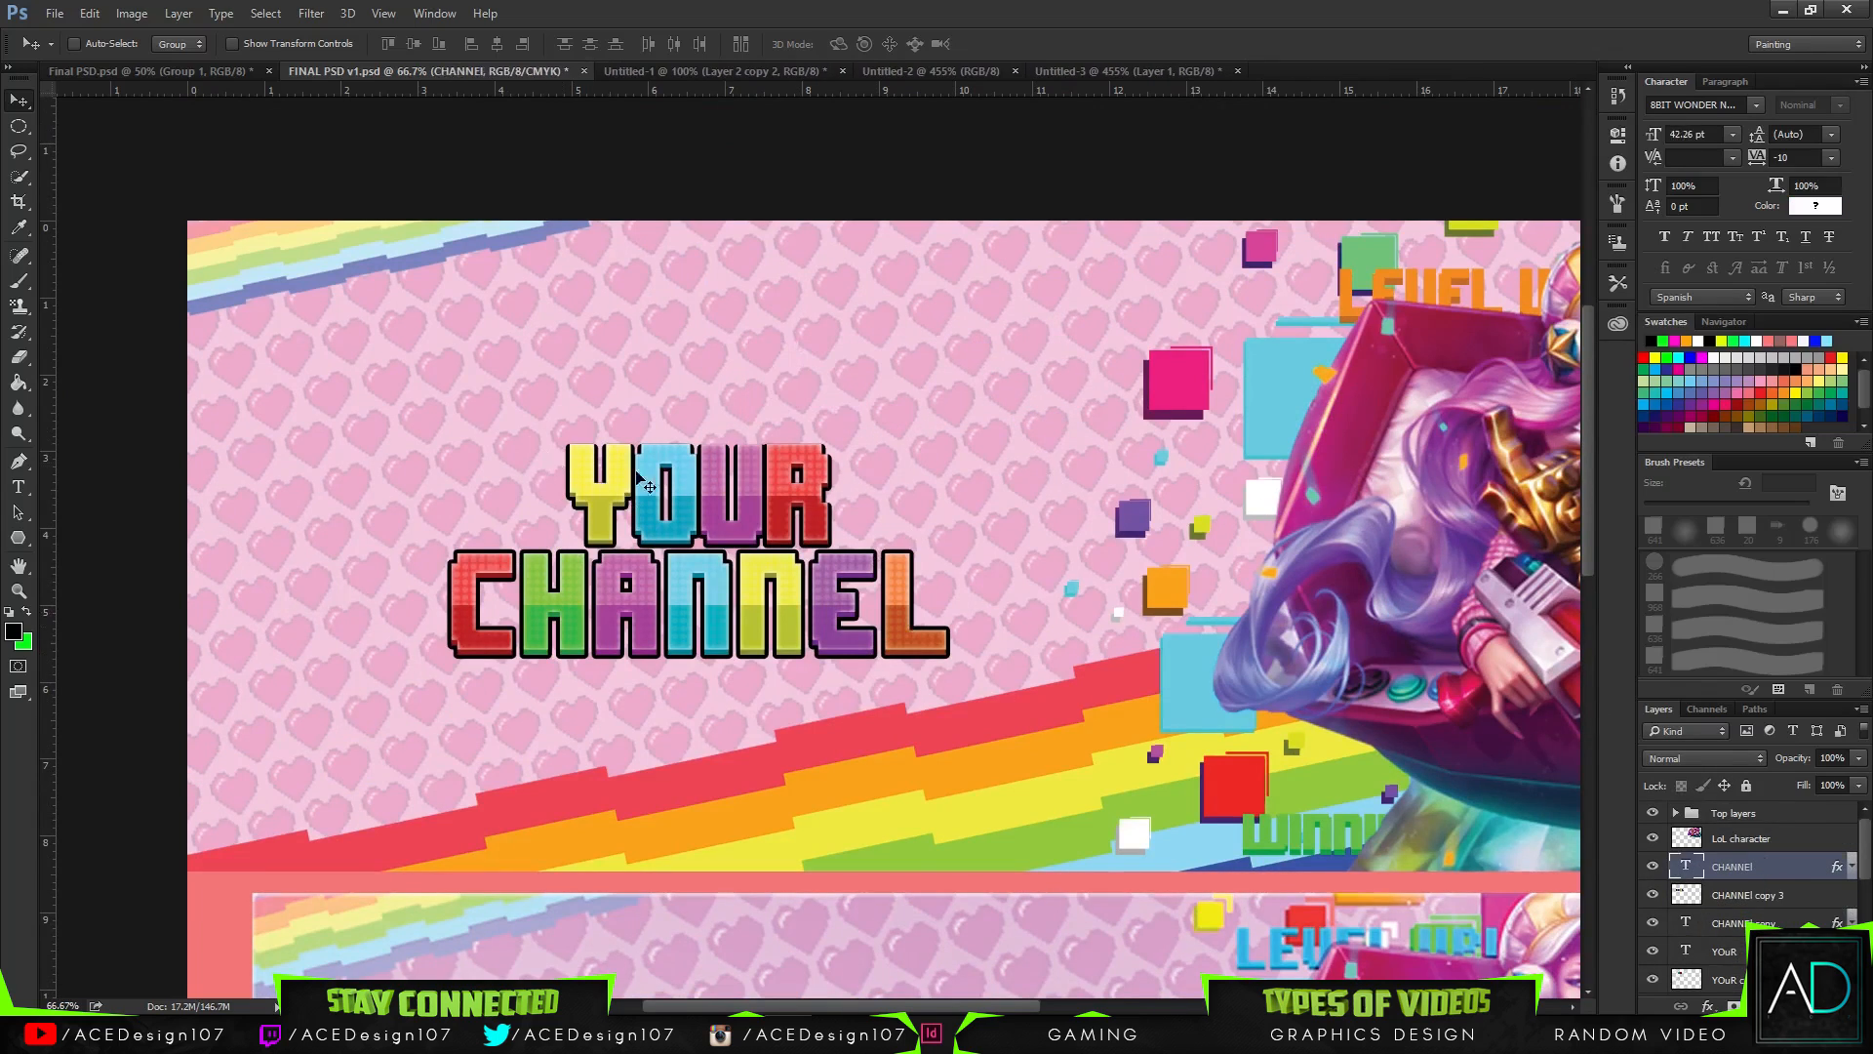
- Inspect which layer effects are enabled on the top CHANNEL text layer
{"action": "left_click", "coordinate": [1801, 895]}
{"action": "right_click", "coordinate": [1801, 896]}
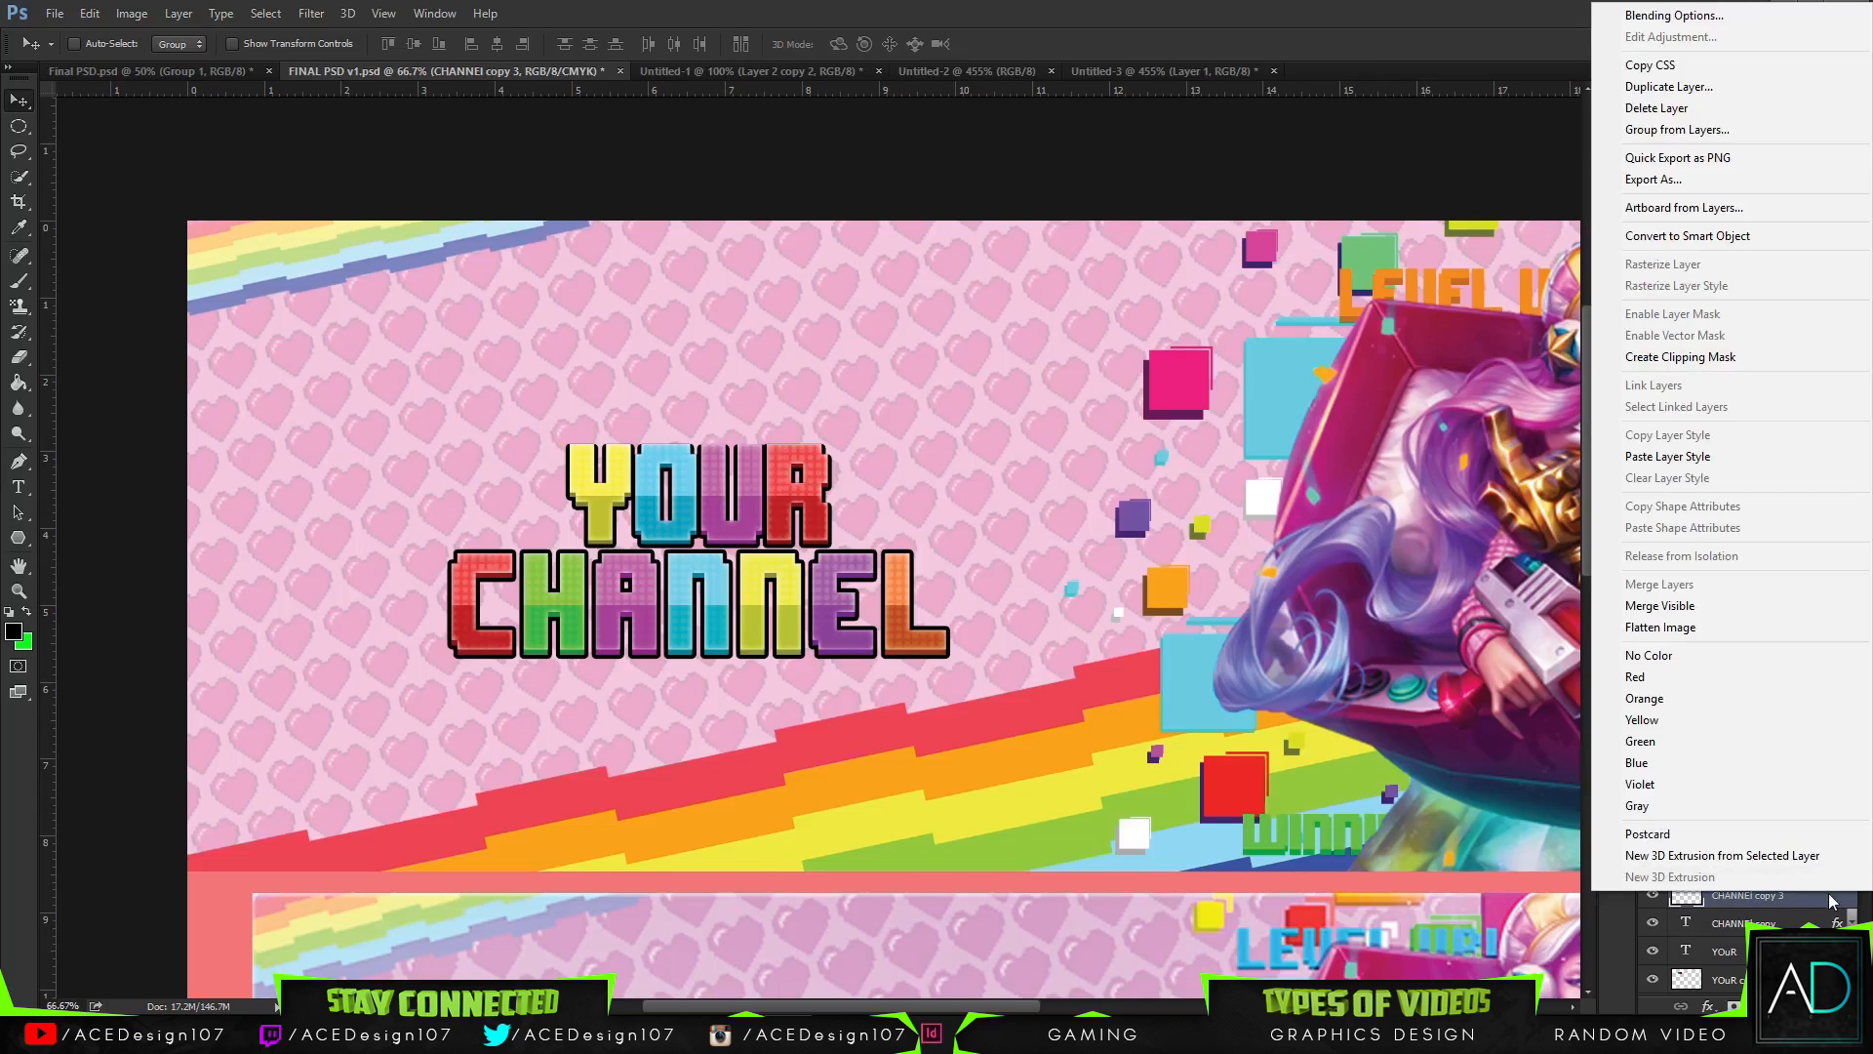
{"action": "key", "text": "Escape"}
{"action": "right_click", "coordinate": [1769, 866]}
{"action": "left_click", "coordinate": [1083, 570]}
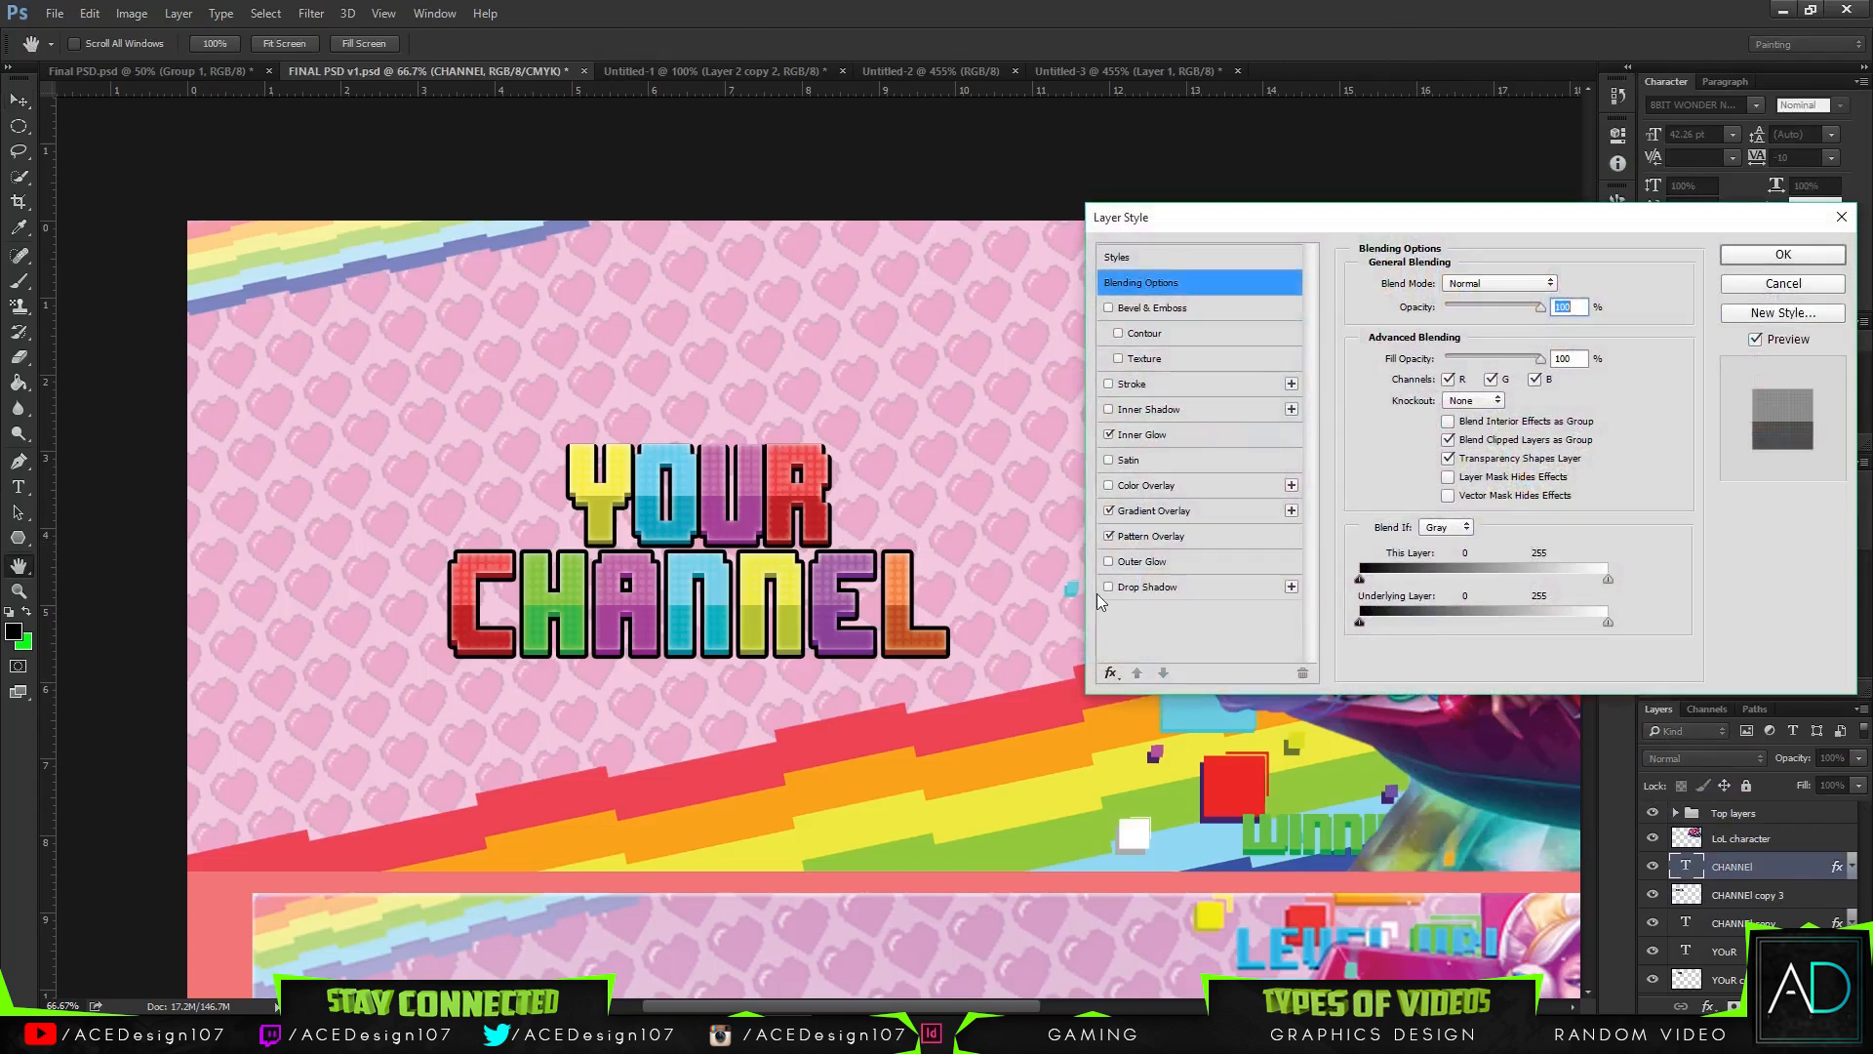
{"action": "left_click", "coordinate": [1781, 255]}
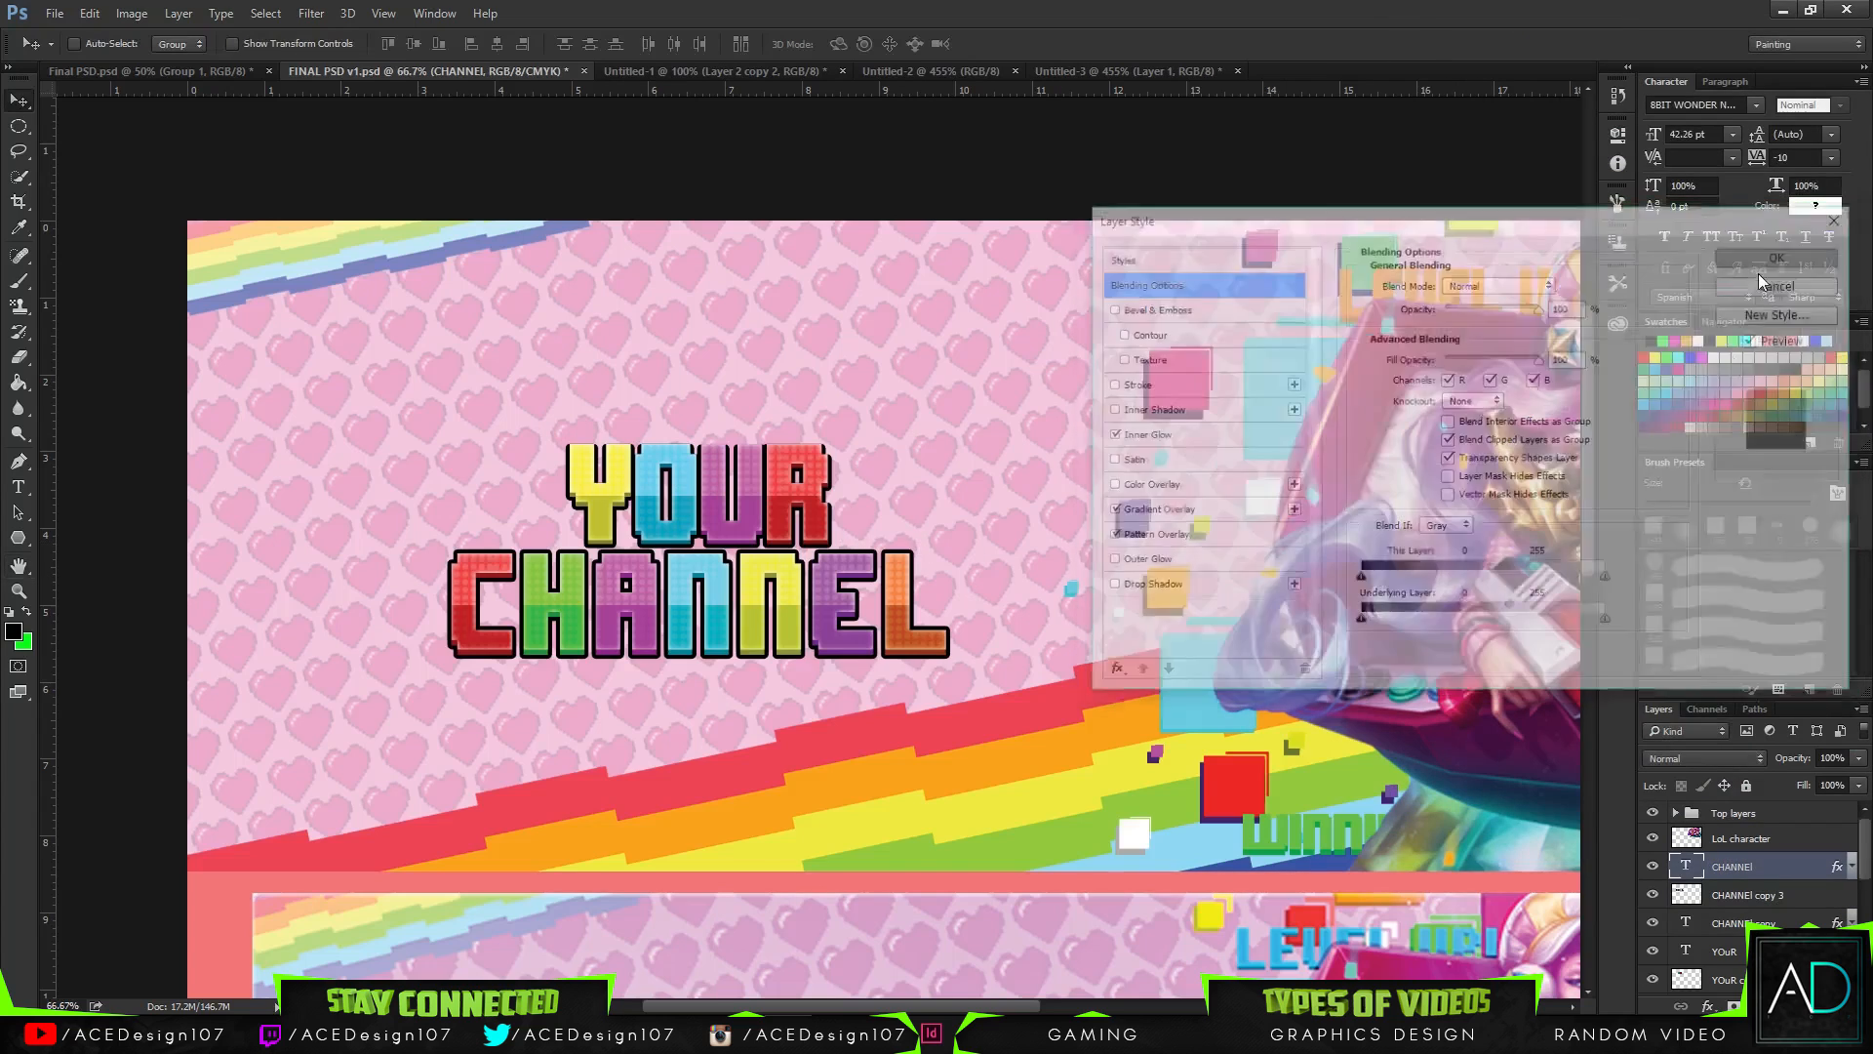
- Check what the rasterized CHANNEL and YOUR copies contribute to the lettering by toggling their visibility
{"action": "left_click", "coordinate": [1717, 895]}
{"action": "left_click", "coordinate": [1652, 896]}
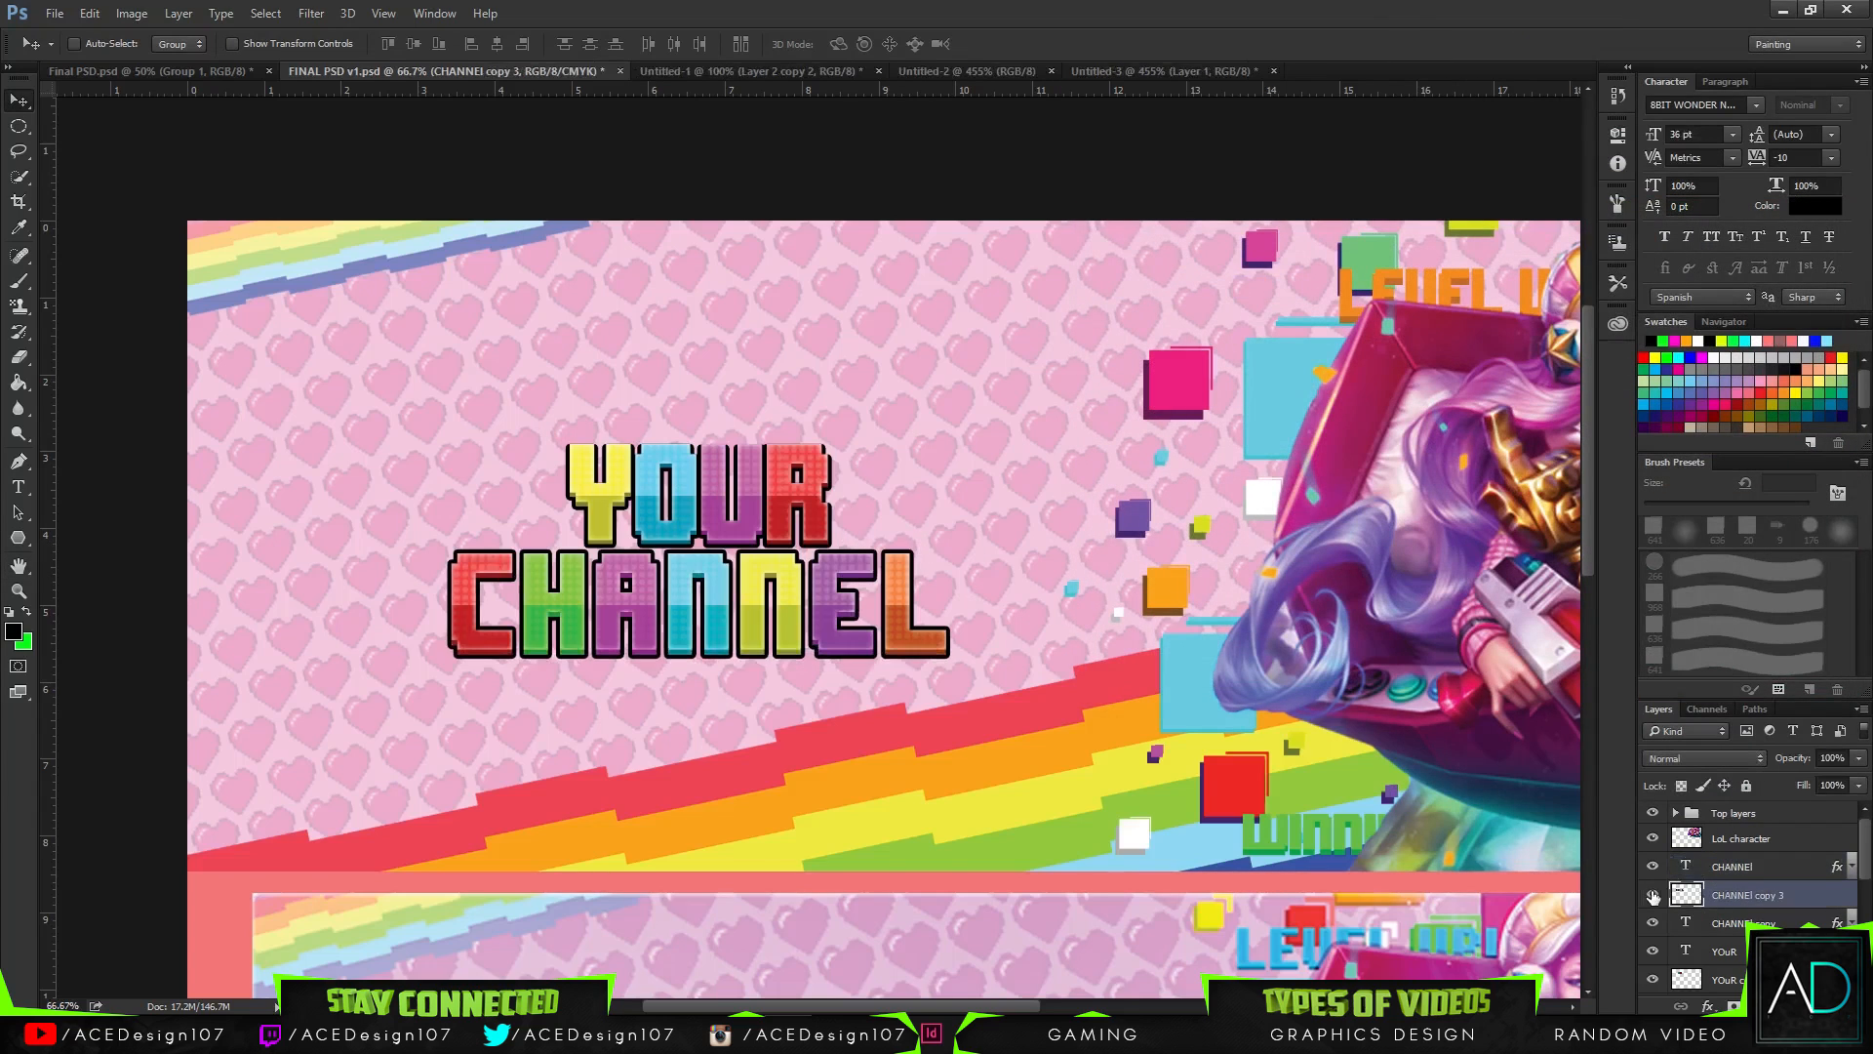
{"action": "left_click", "coordinate": [1723, 951]}
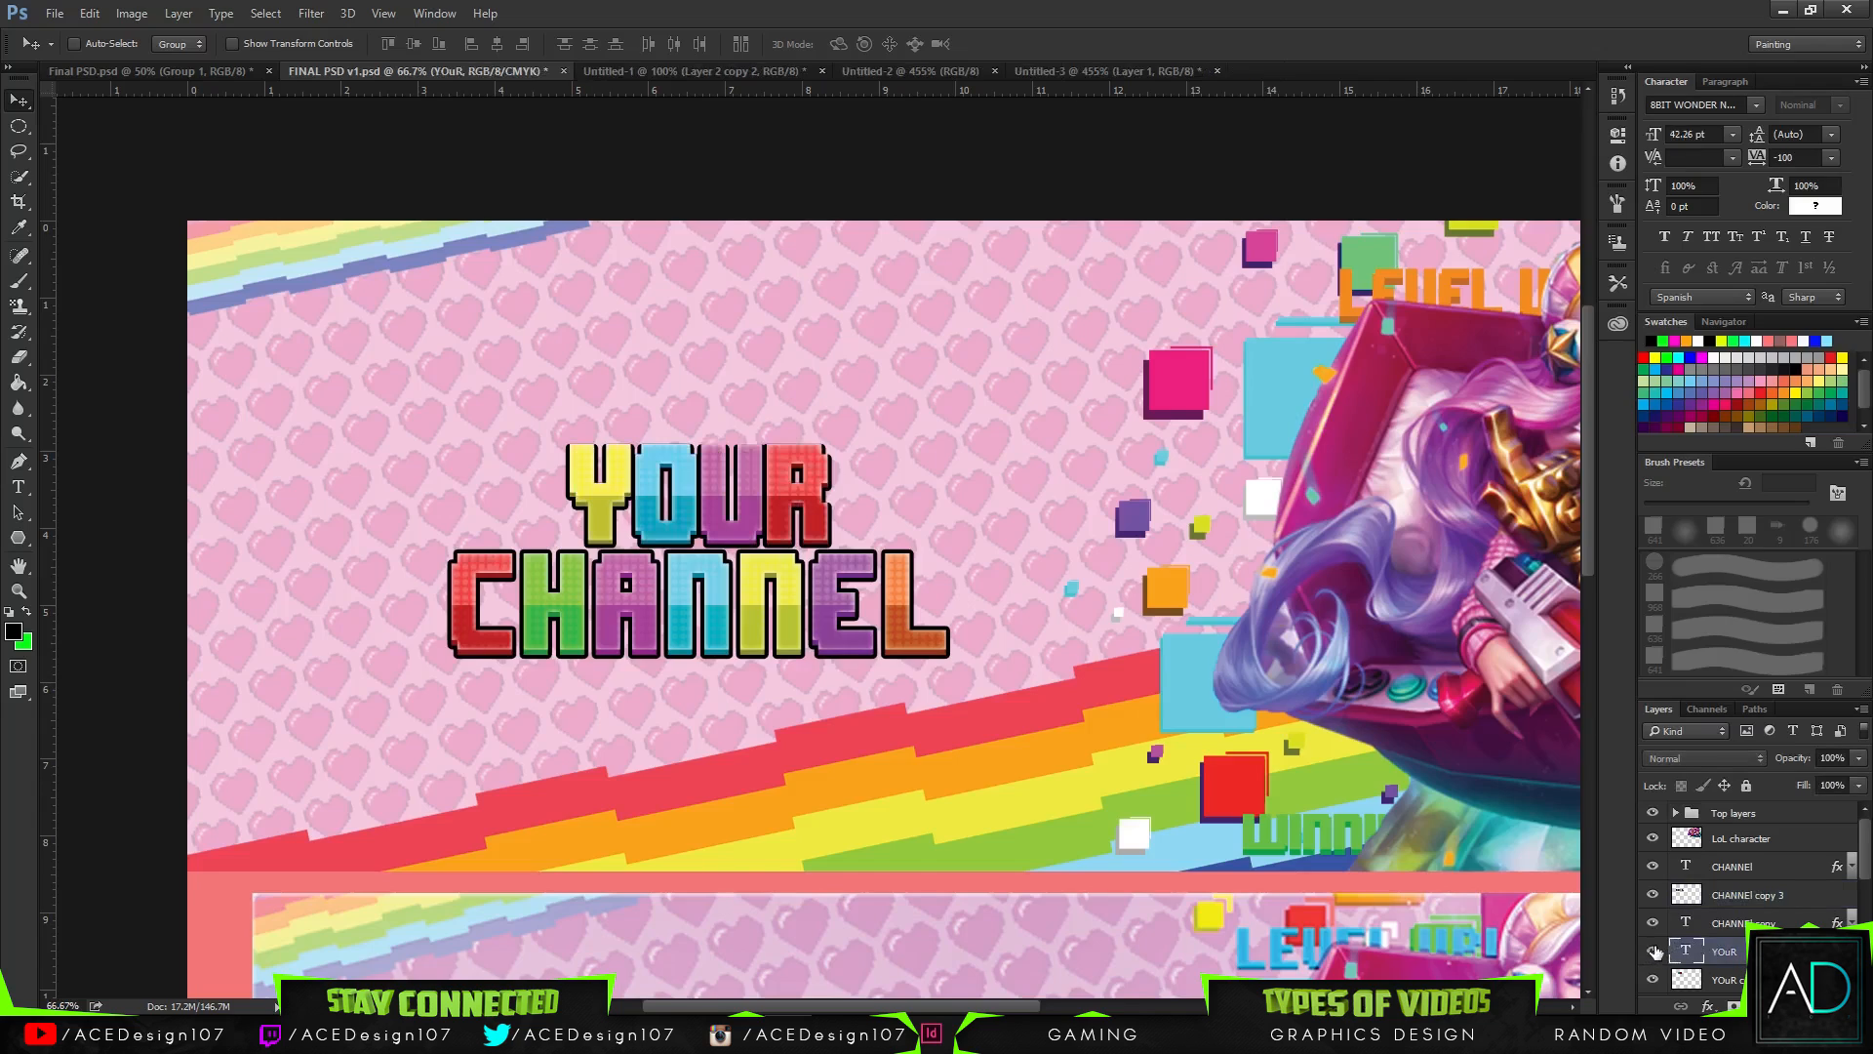
{"action": "scroll", "coordinate": [1684, 946], "scroll_direction": "down", "scroll_amount": 1}
{"action": "left_click", "coordinate": [1653, 913]}
{"action": "left_click", "coordinate": [1652, 913]}
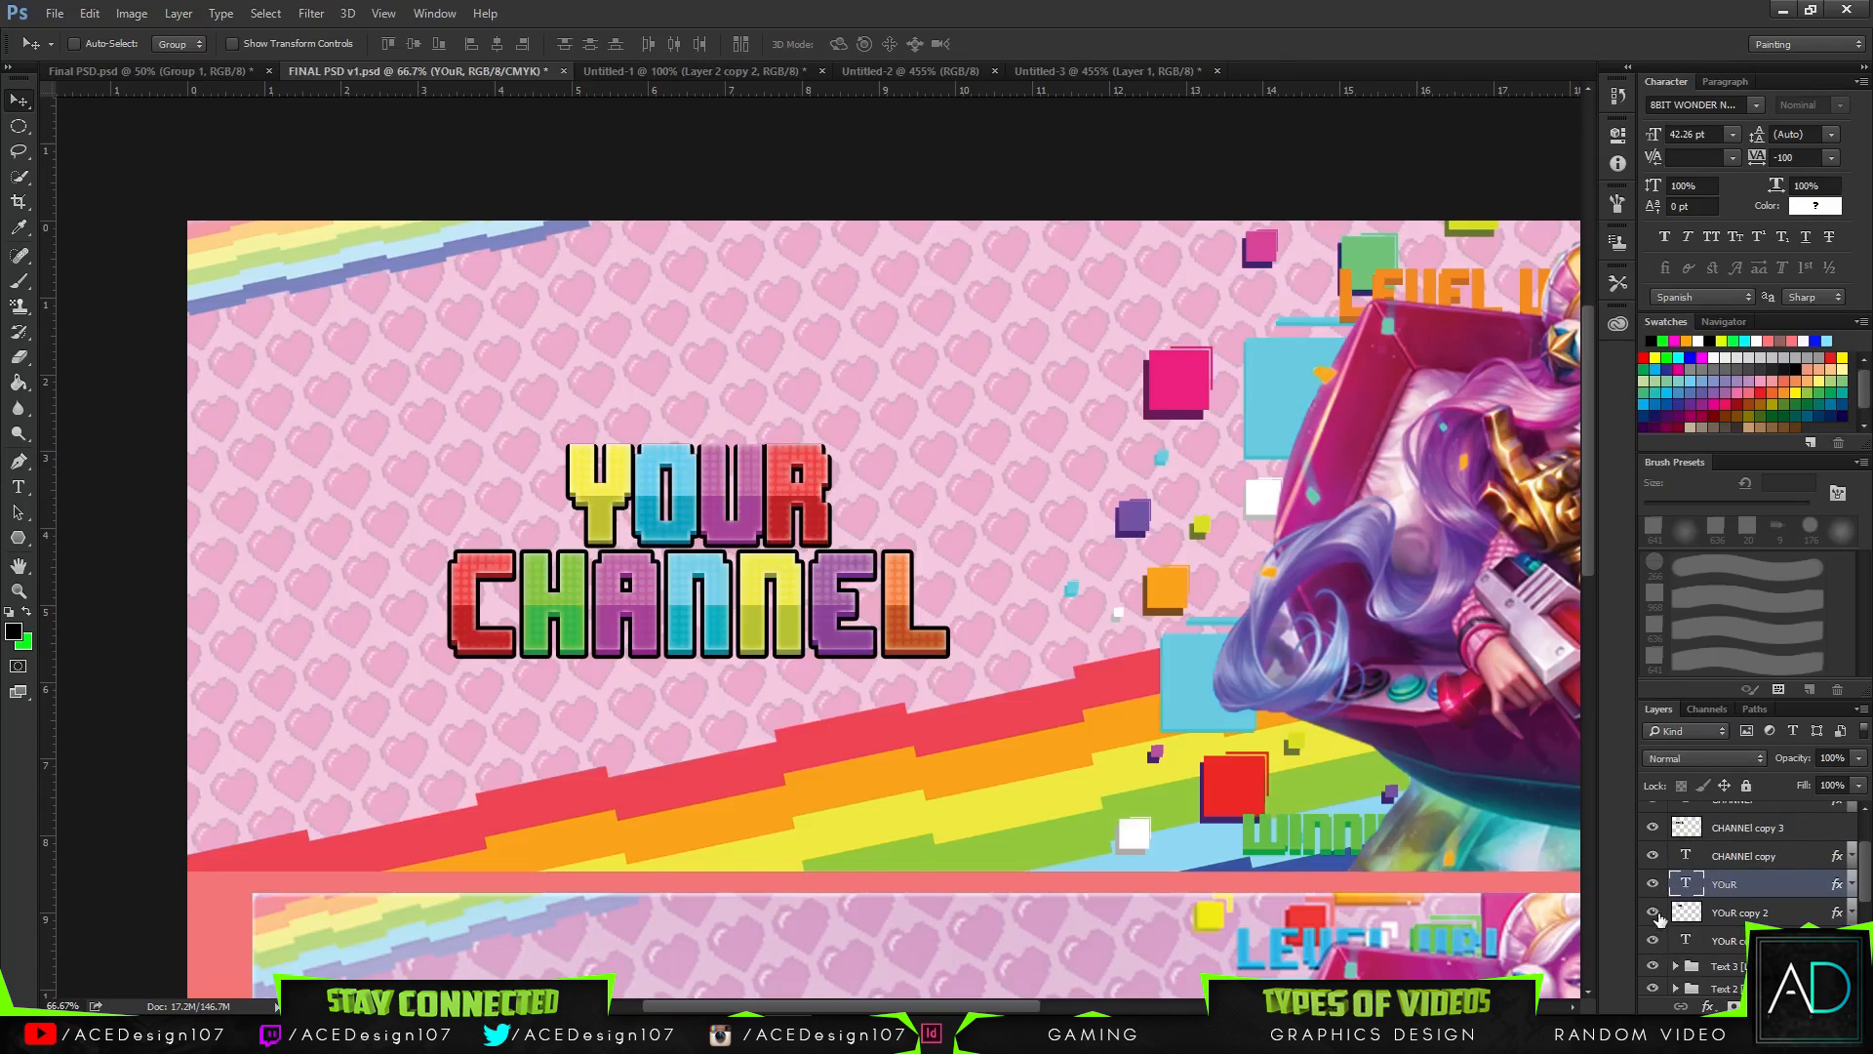
- Check the two YOUR copy layers by toggling their visibility, and delete the bottom YOUR copy text layer that outlines the word
{"action": "left_click", "coordinate": [1653, 913]}
{"action": "left_click", "coordinate": [1653, 914]}
{"action": "left_click", "coordinate": [1654, 944]}
{"action": "left_click", "coordinate": [1654, 944]}
{"action": "key", "text": "Delete"}
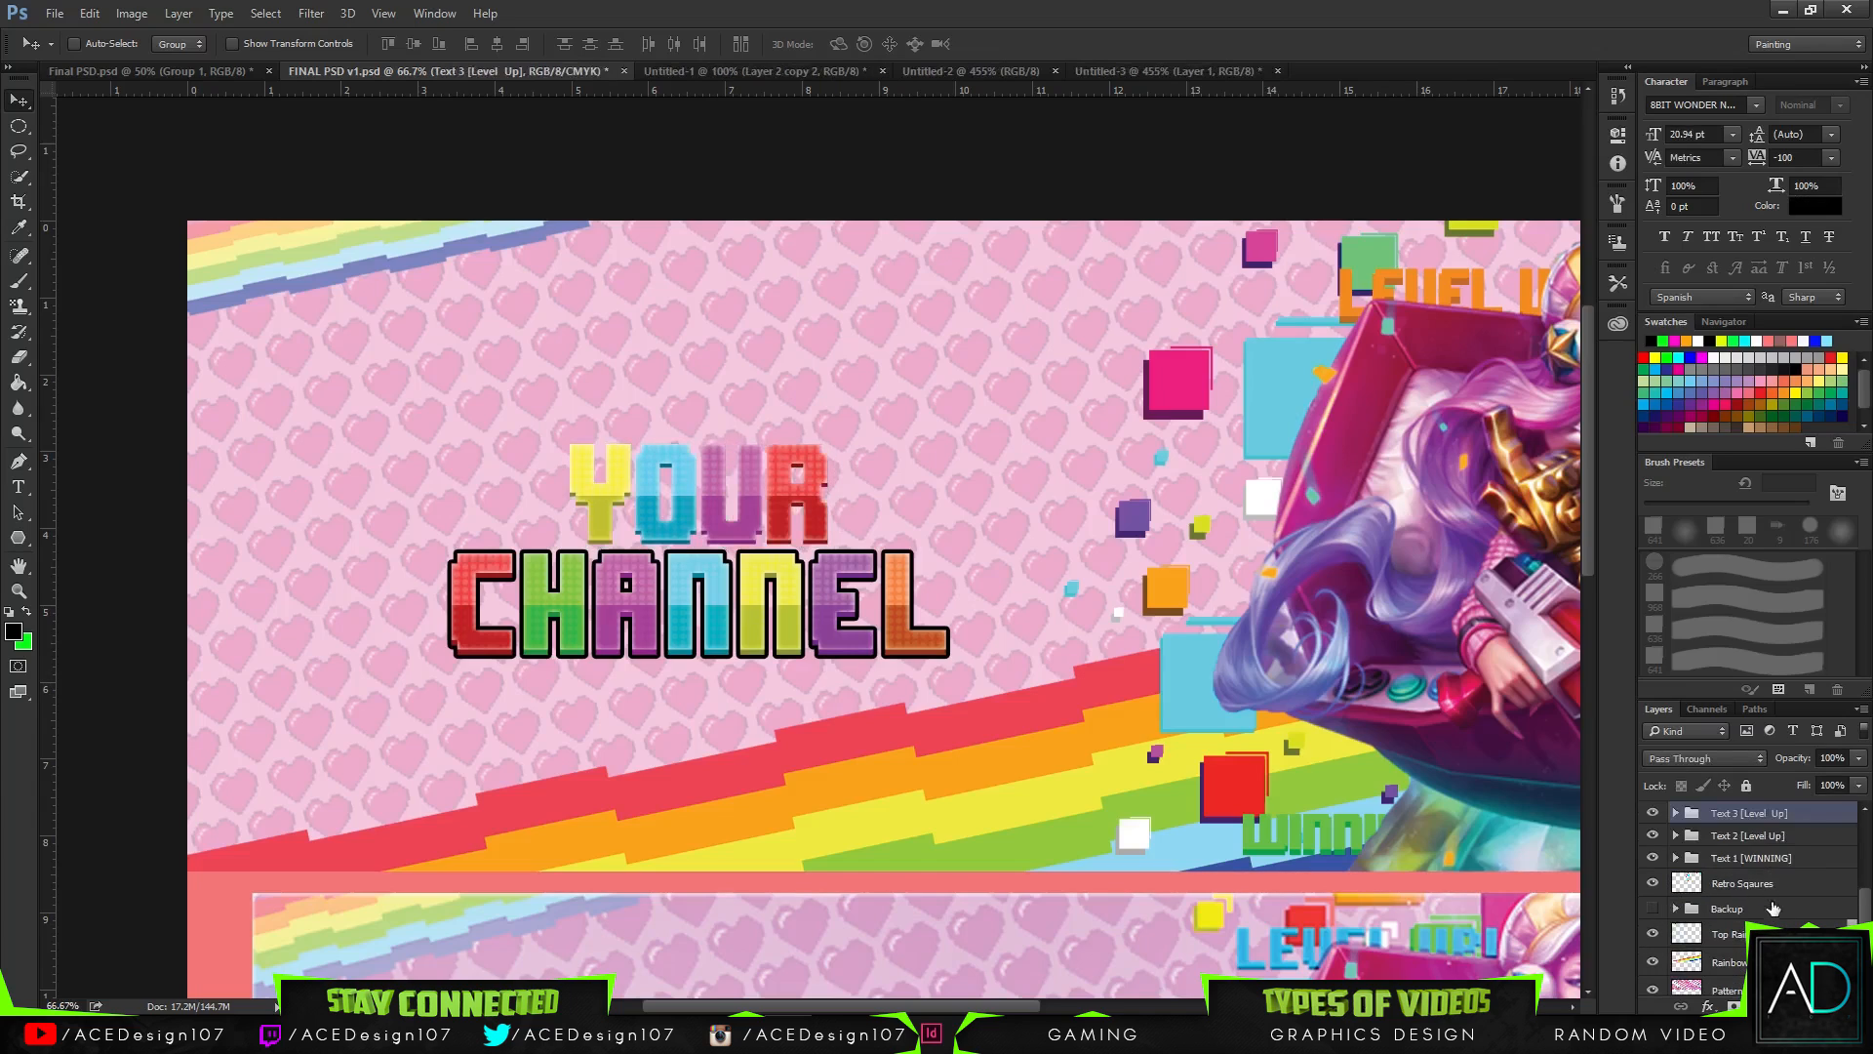
- Merge duplicates of the YOUR text and YOUR copy 2 into one layer and place it directly beneath YOUR copy 2
{"action": "key", "text": "ctrl+alt+z"}
{"action": "key", "text": "ctrl+alt+z"}
{"action": "key", "text": "ctrl+alt+z"}
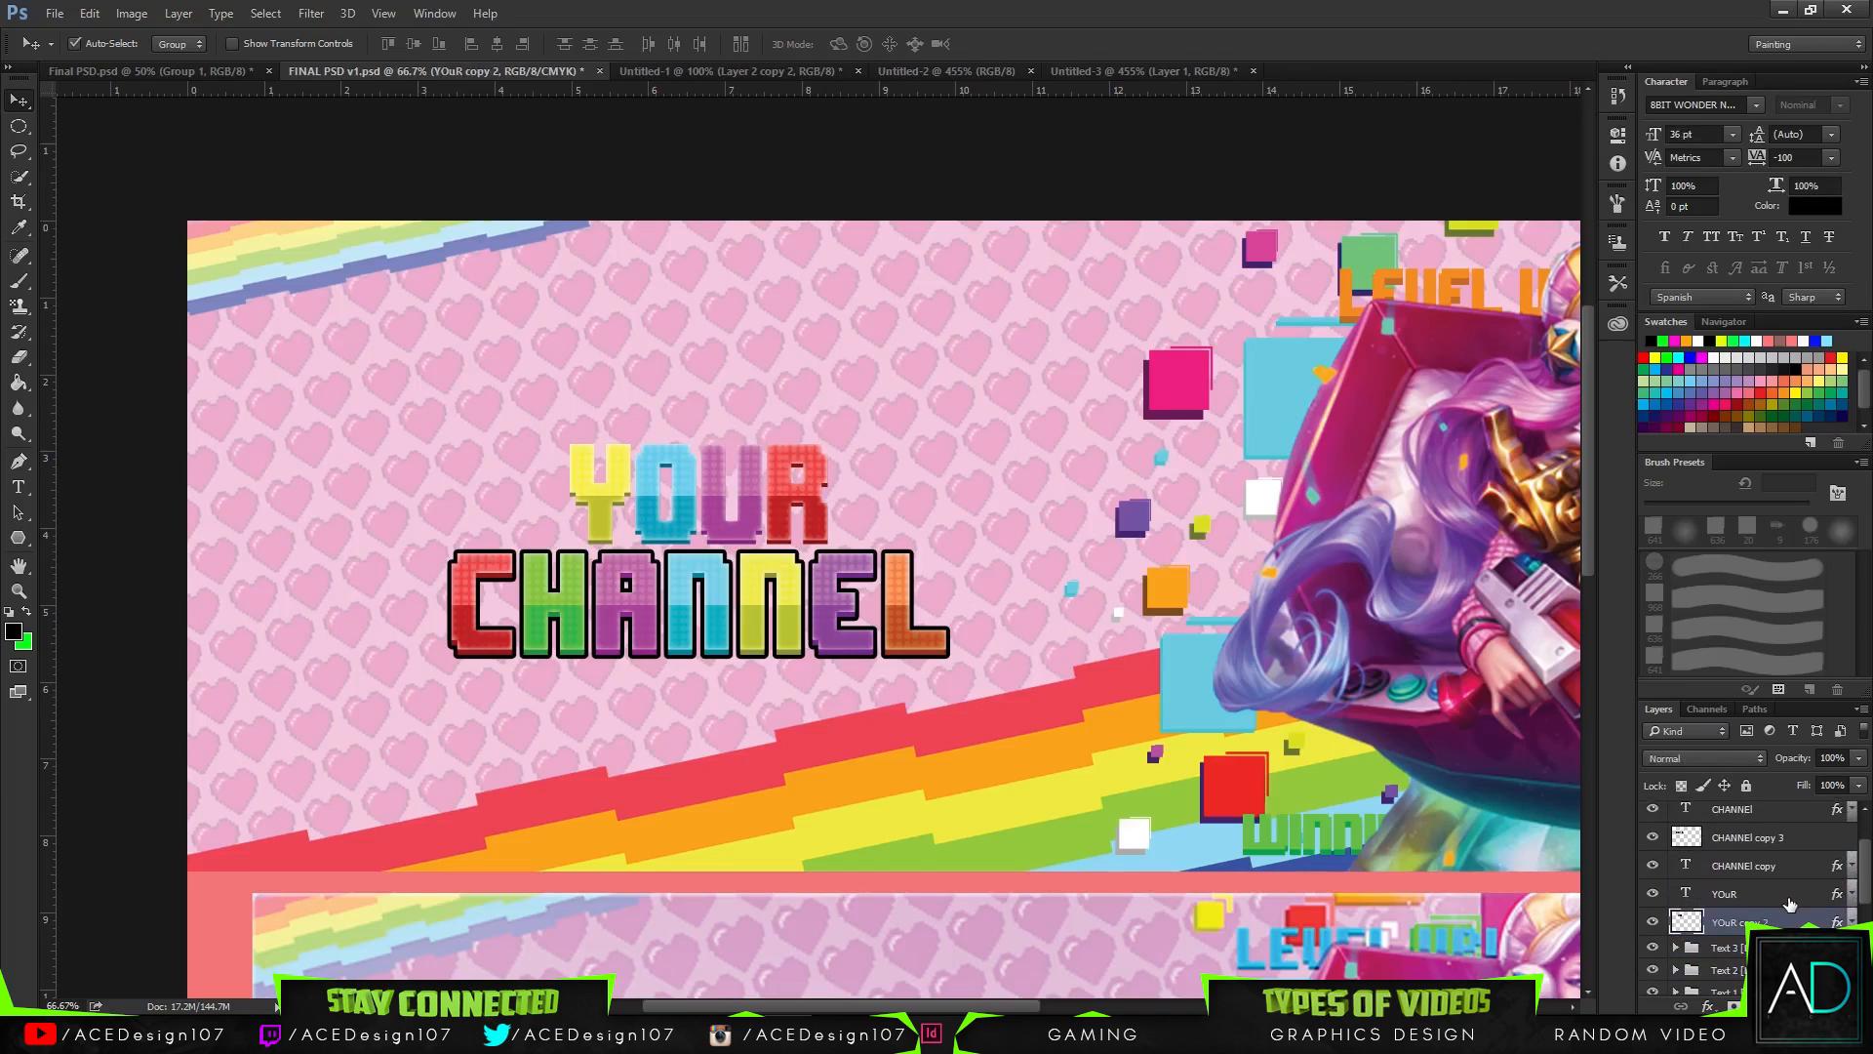
{"action": "key", "text": "ctrl+alt+z"}
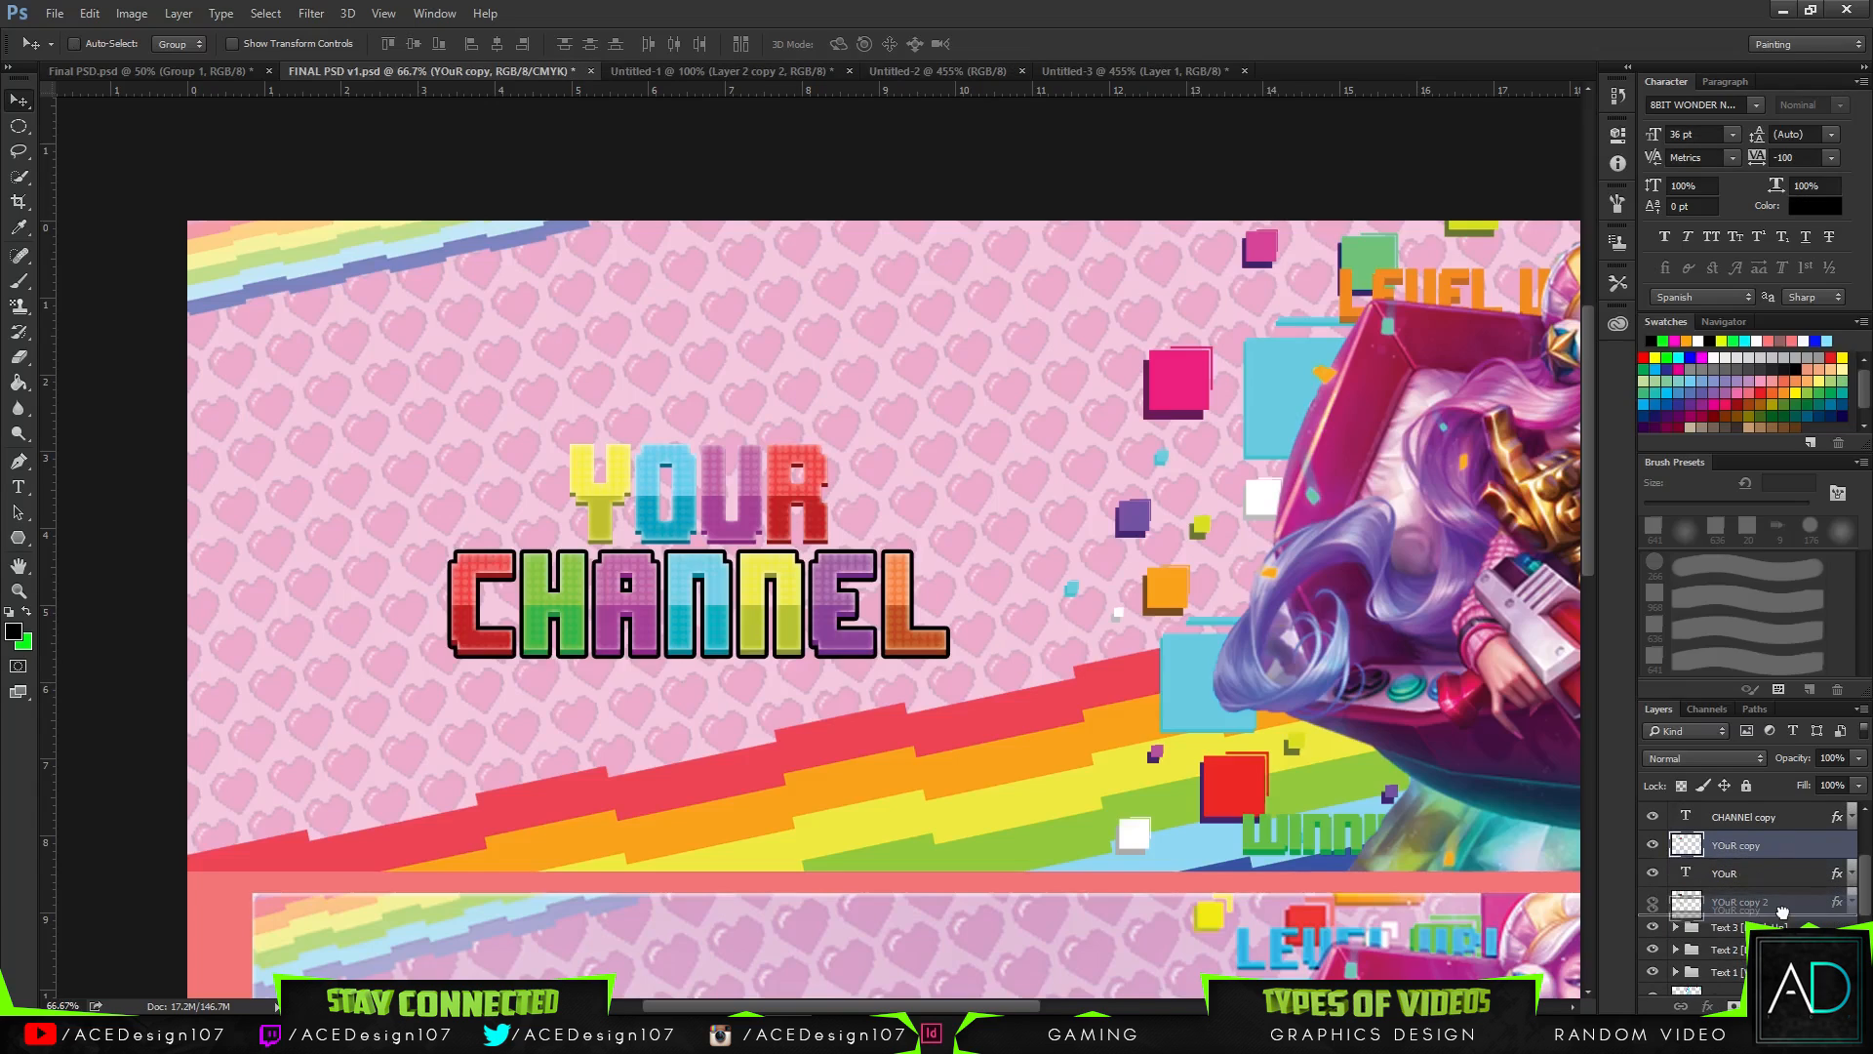
{"action": "key", "text": "ctrl+alt+z"}
- Outline the merged YOUR copy with a black (000000) drop shadow at 0 px distance, 100% spread and 6 px size
{"action": "right_click", "coordinate": [1786, 819]}
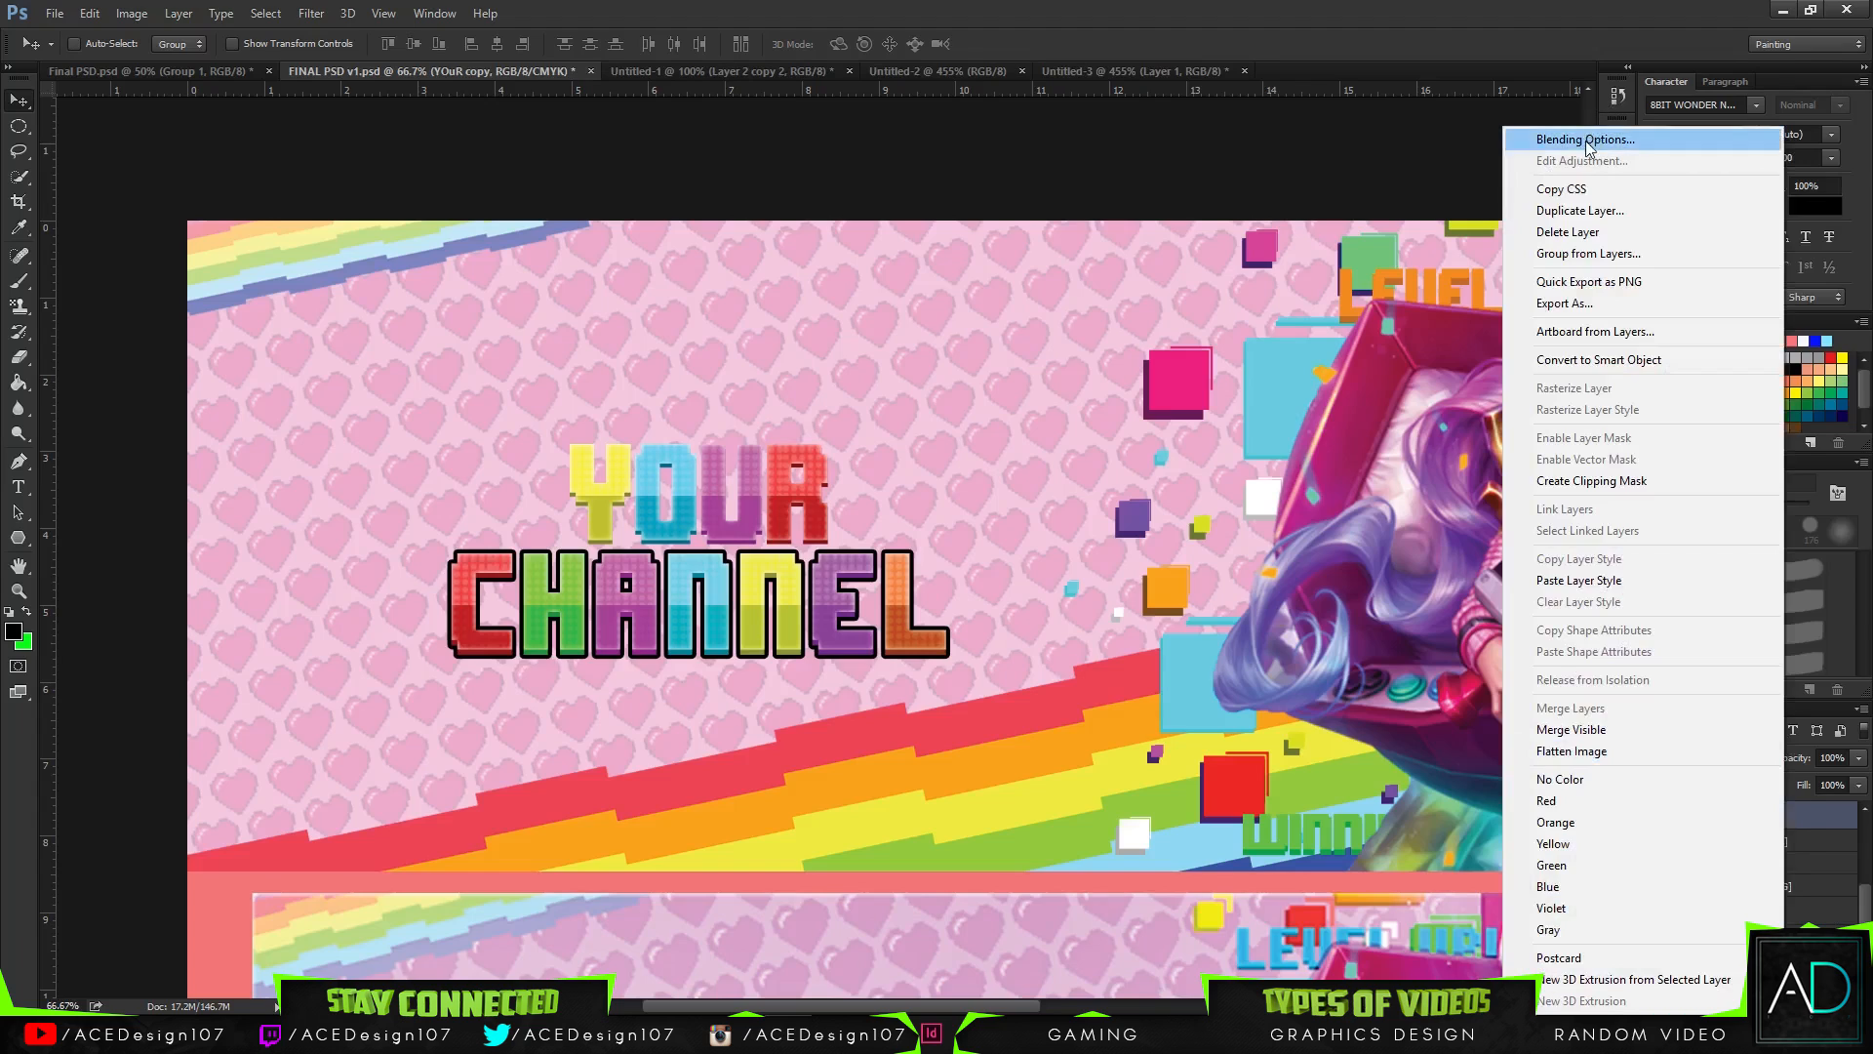
{"action": "left_click", "coordinate": [1596, 143]}
{"action": "left_click", "coordinate": [1147, 588]}
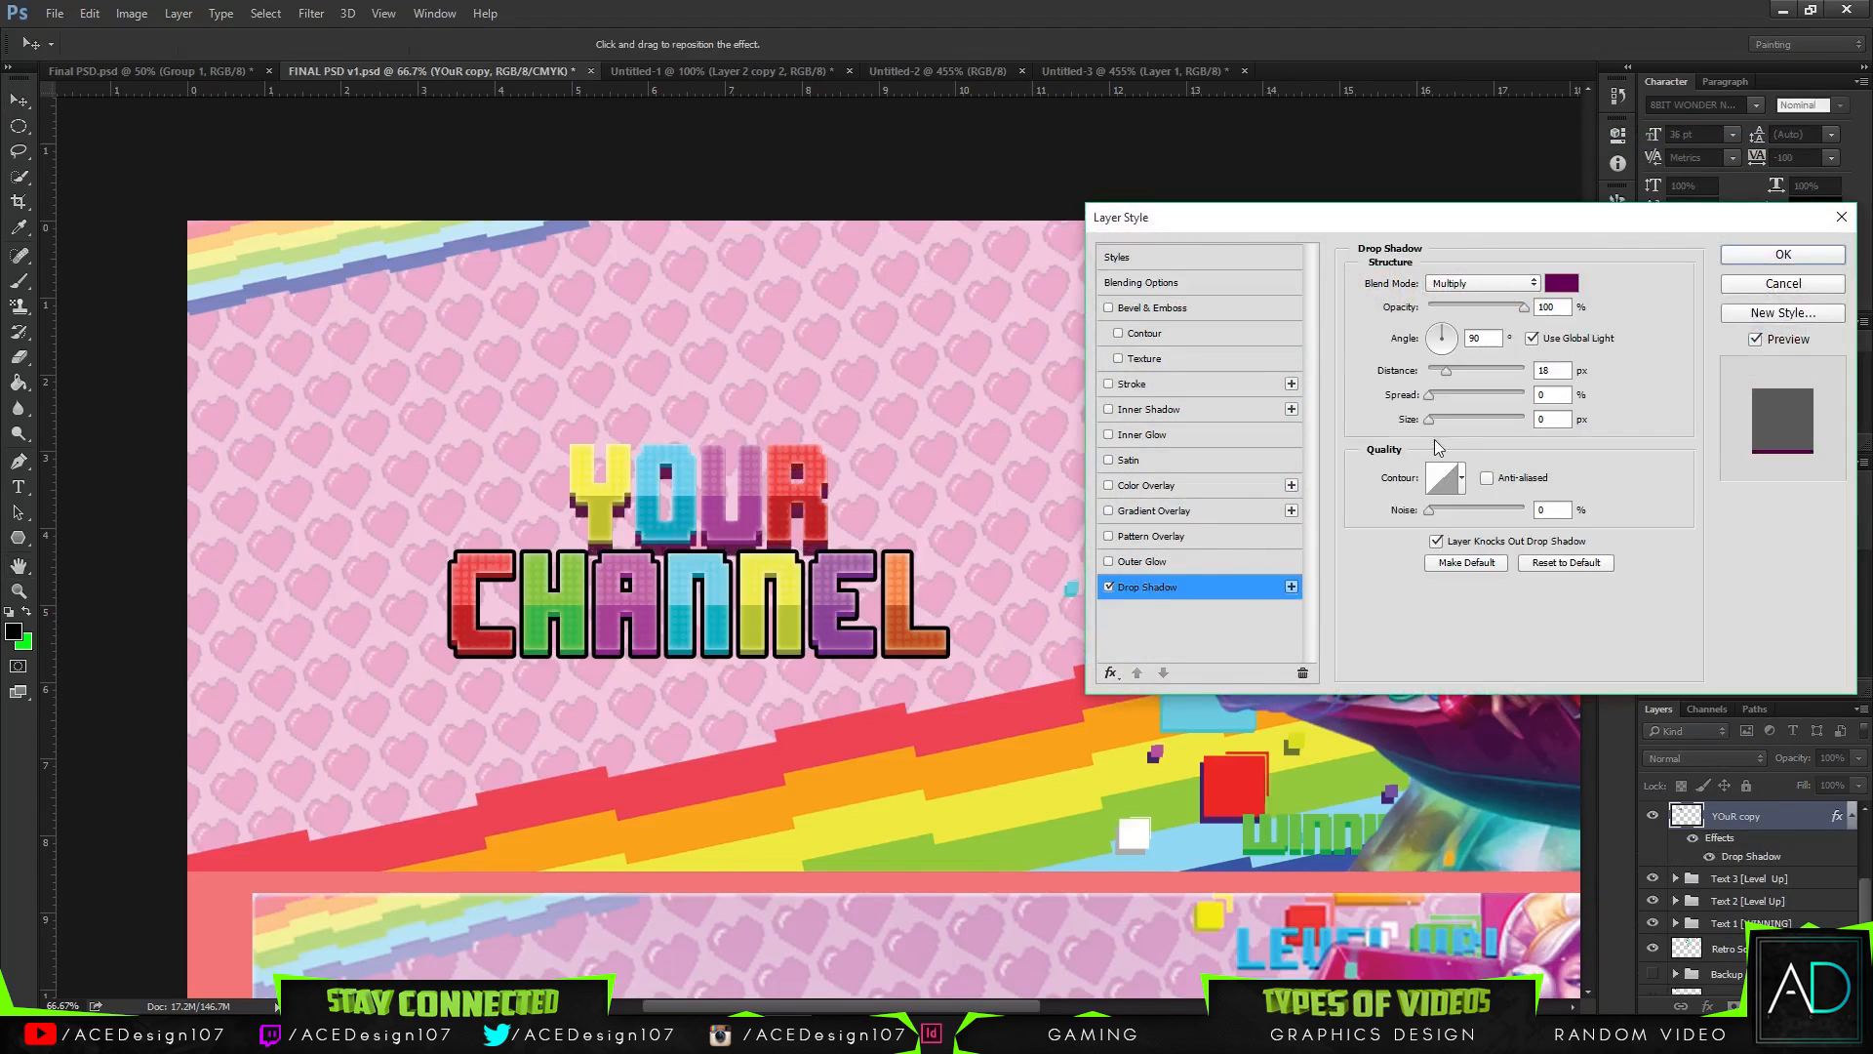
{"action": "left_click_drag", "start_coordinate": [1442, 371], "coordinate": [1434, 423]}
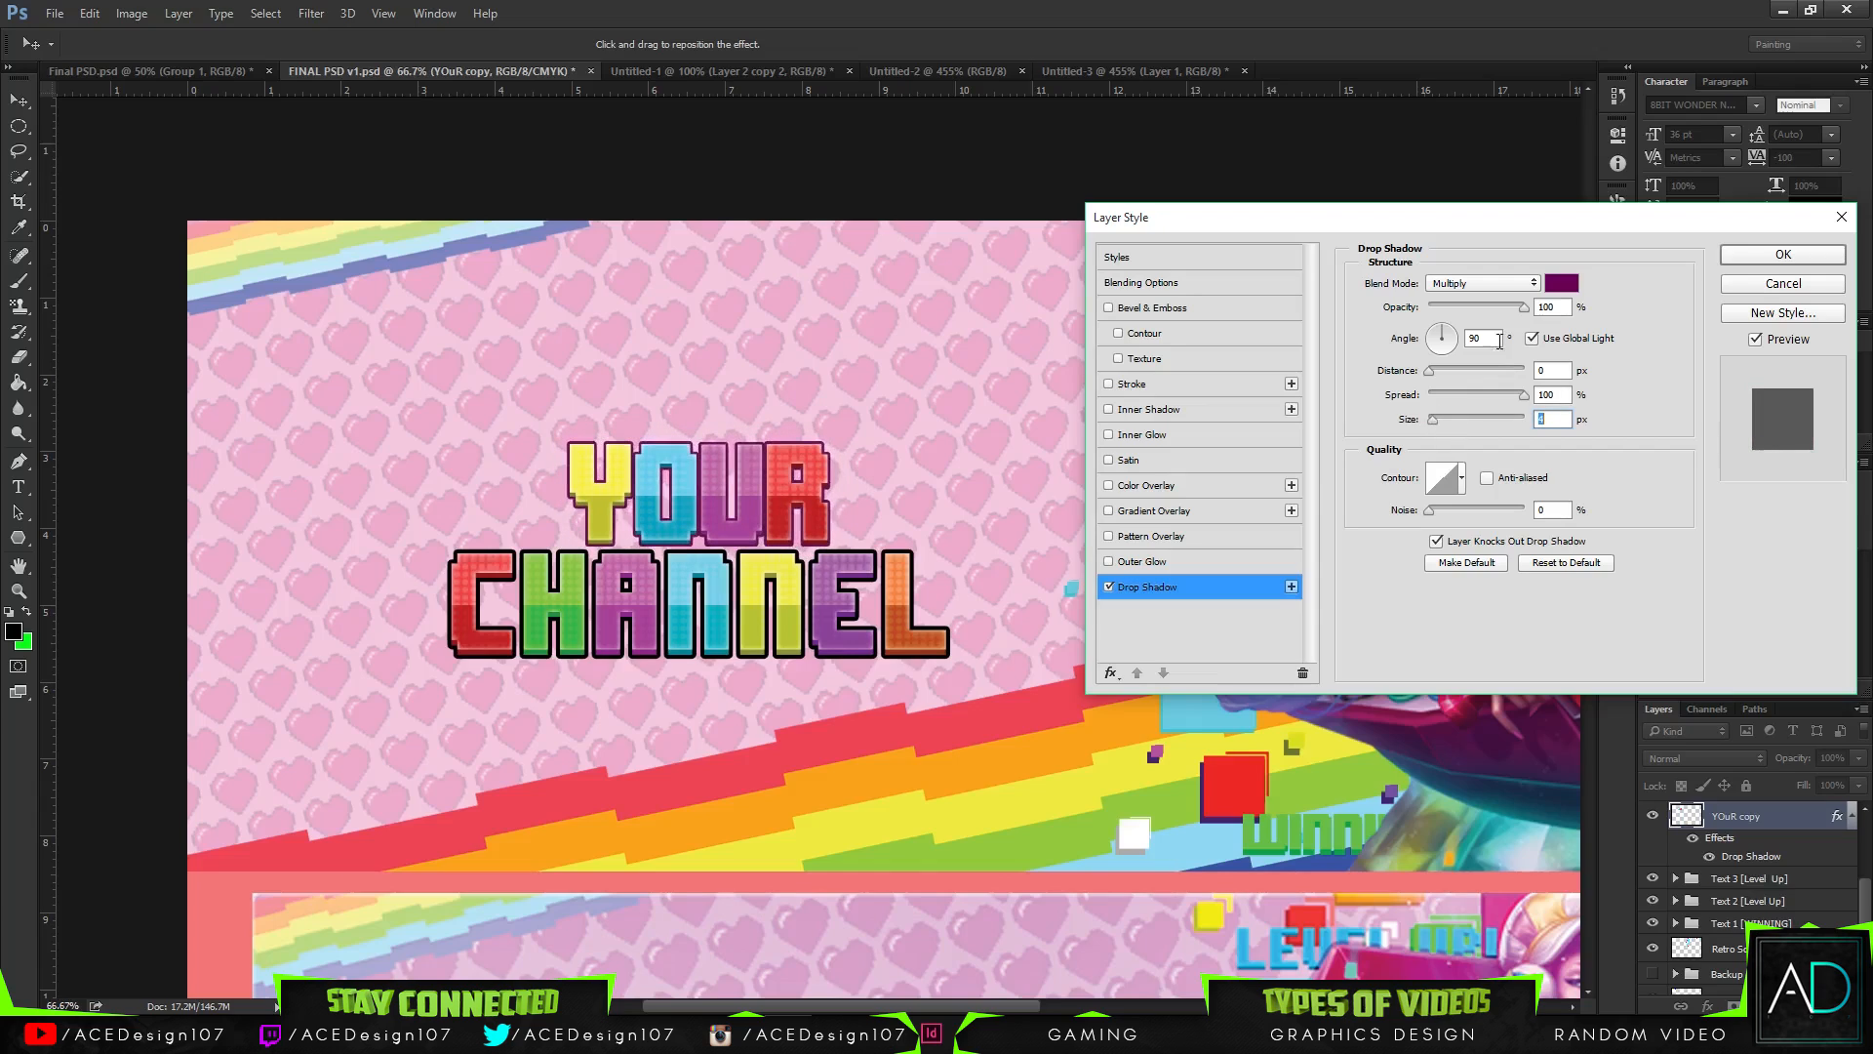
{"action": "type", "text": "6"}
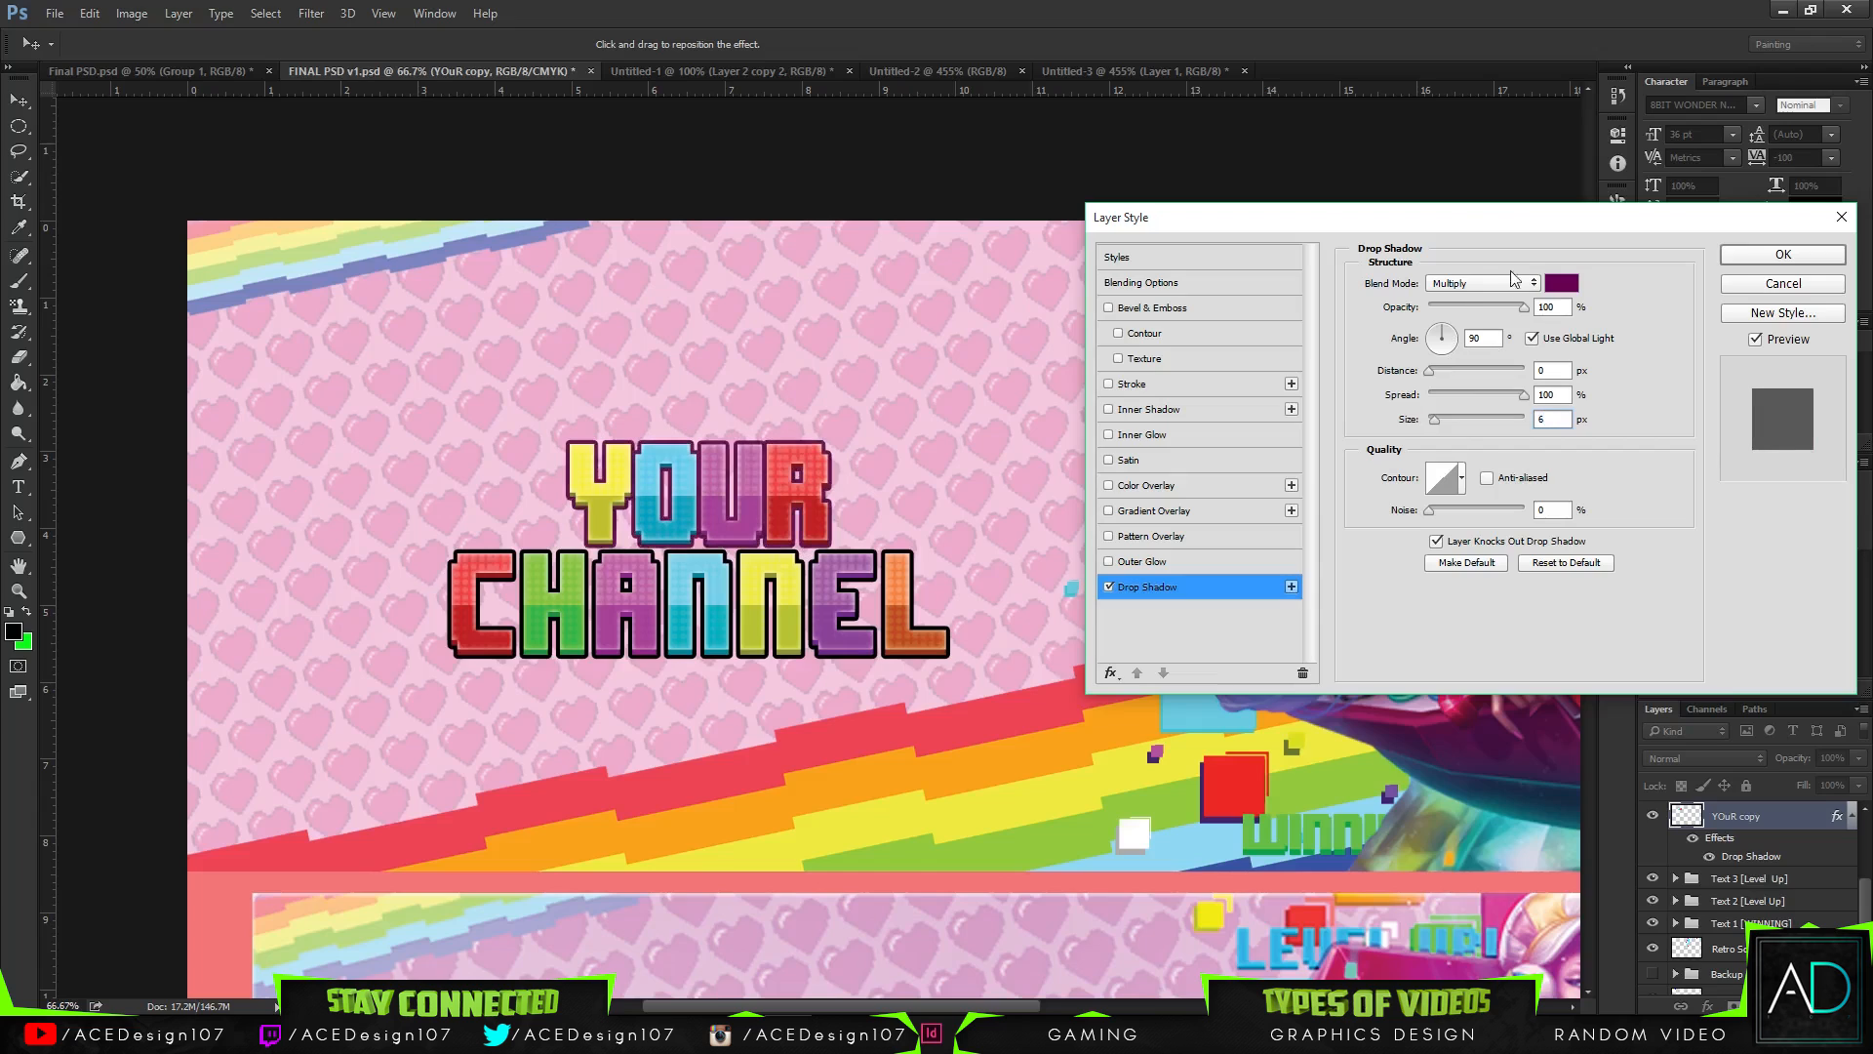
{"action": "left_click", "coordinate": [1560, 283]}
{"action": "left_click_drag", "start_coordinate": [1014, 624], "coordinate": [821, 740]}
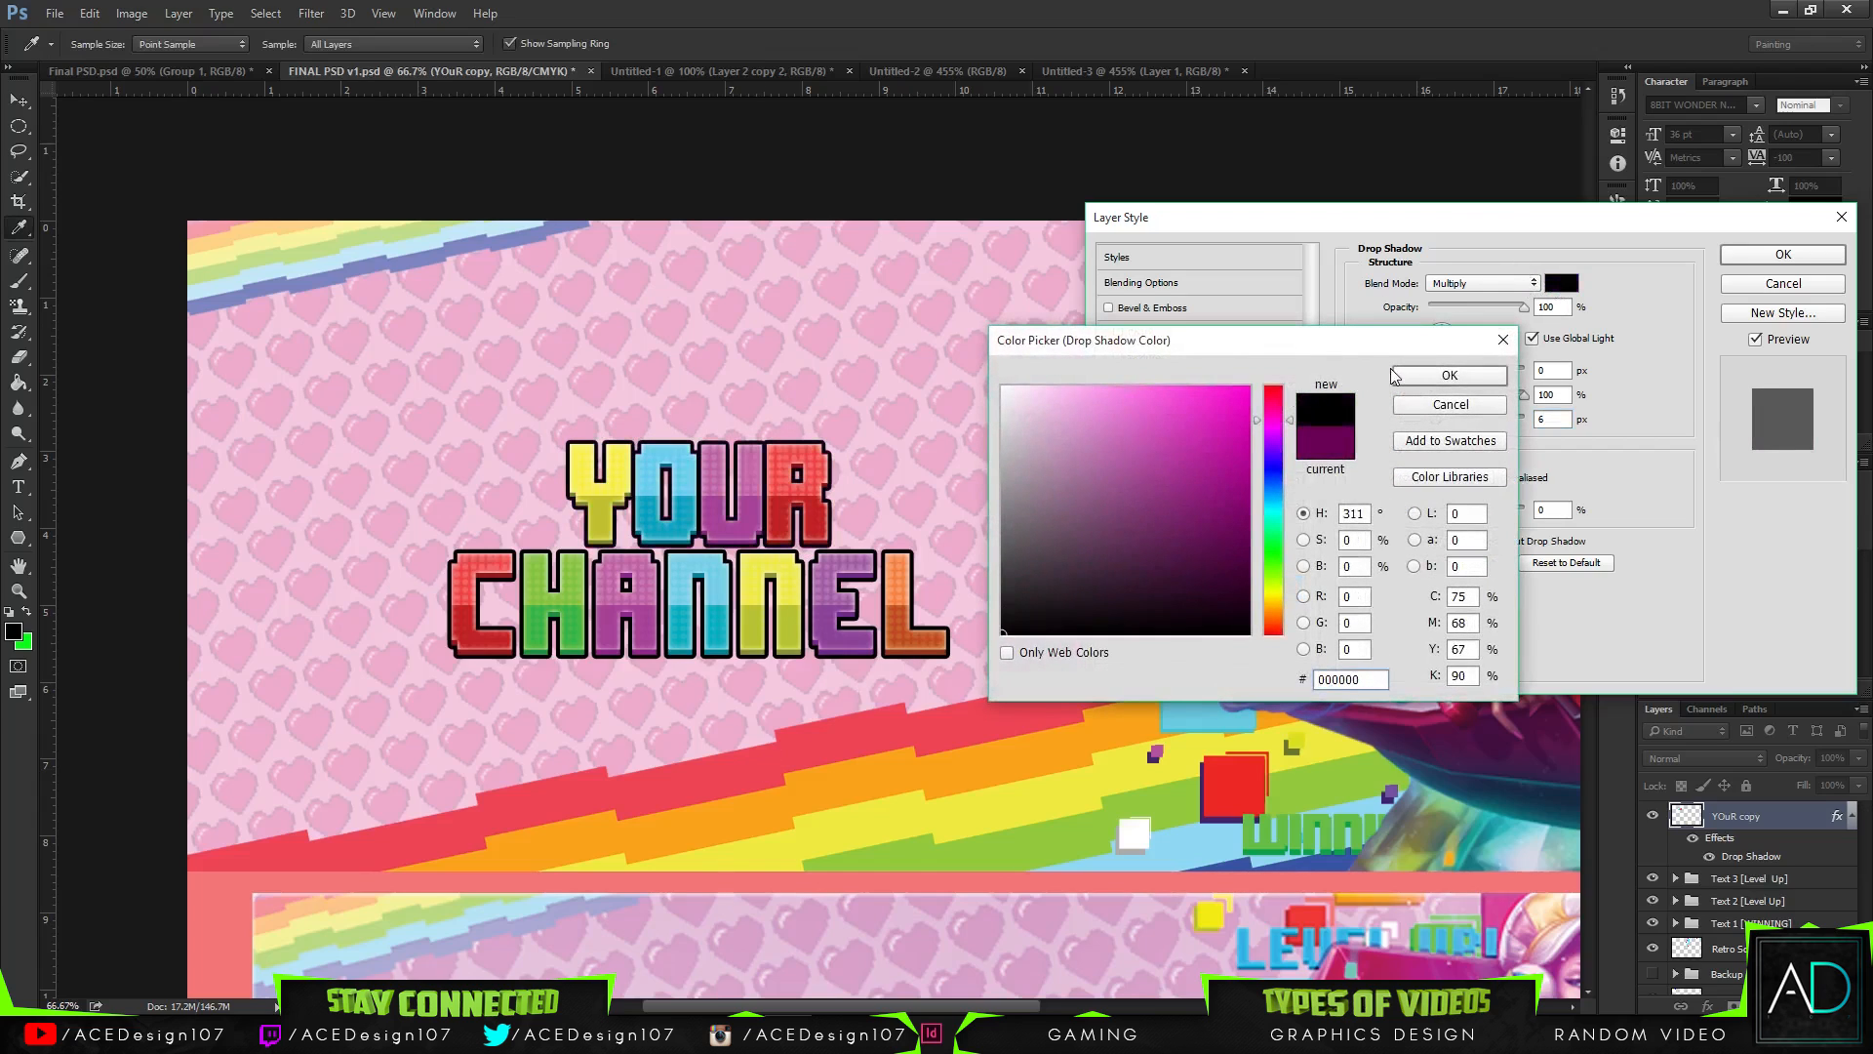
{"action": "left_click", "coordinate": [1395, 376]}
{"action": "left_click", "coordinate": [1756, 254]}
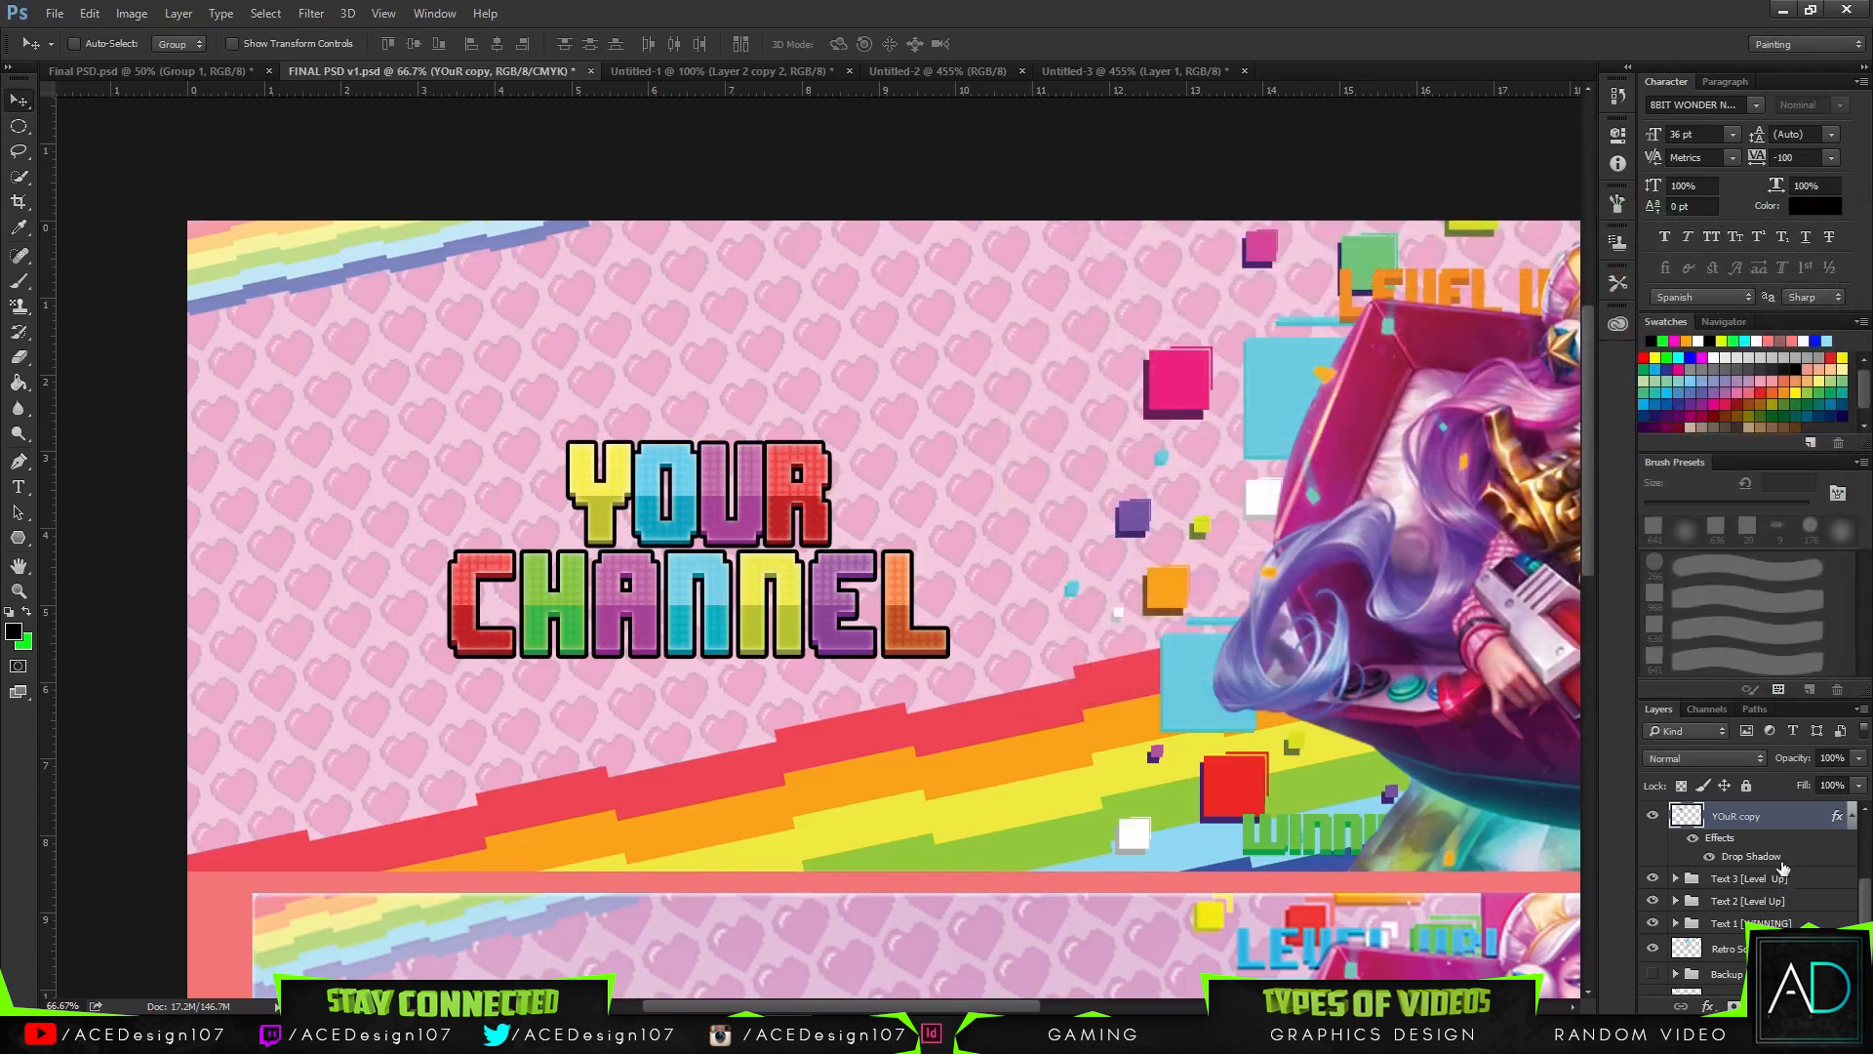
{"action": "left_click", "coordinate": [1850, 820]}
- Group the YOUR text, YOUR copy 2 and YOUR copy layers and name the group 'Your' Text
{"action": "scroll", "coordinate": [1863, 898], "scroll_direction": "up", "scroll_amount": 3}
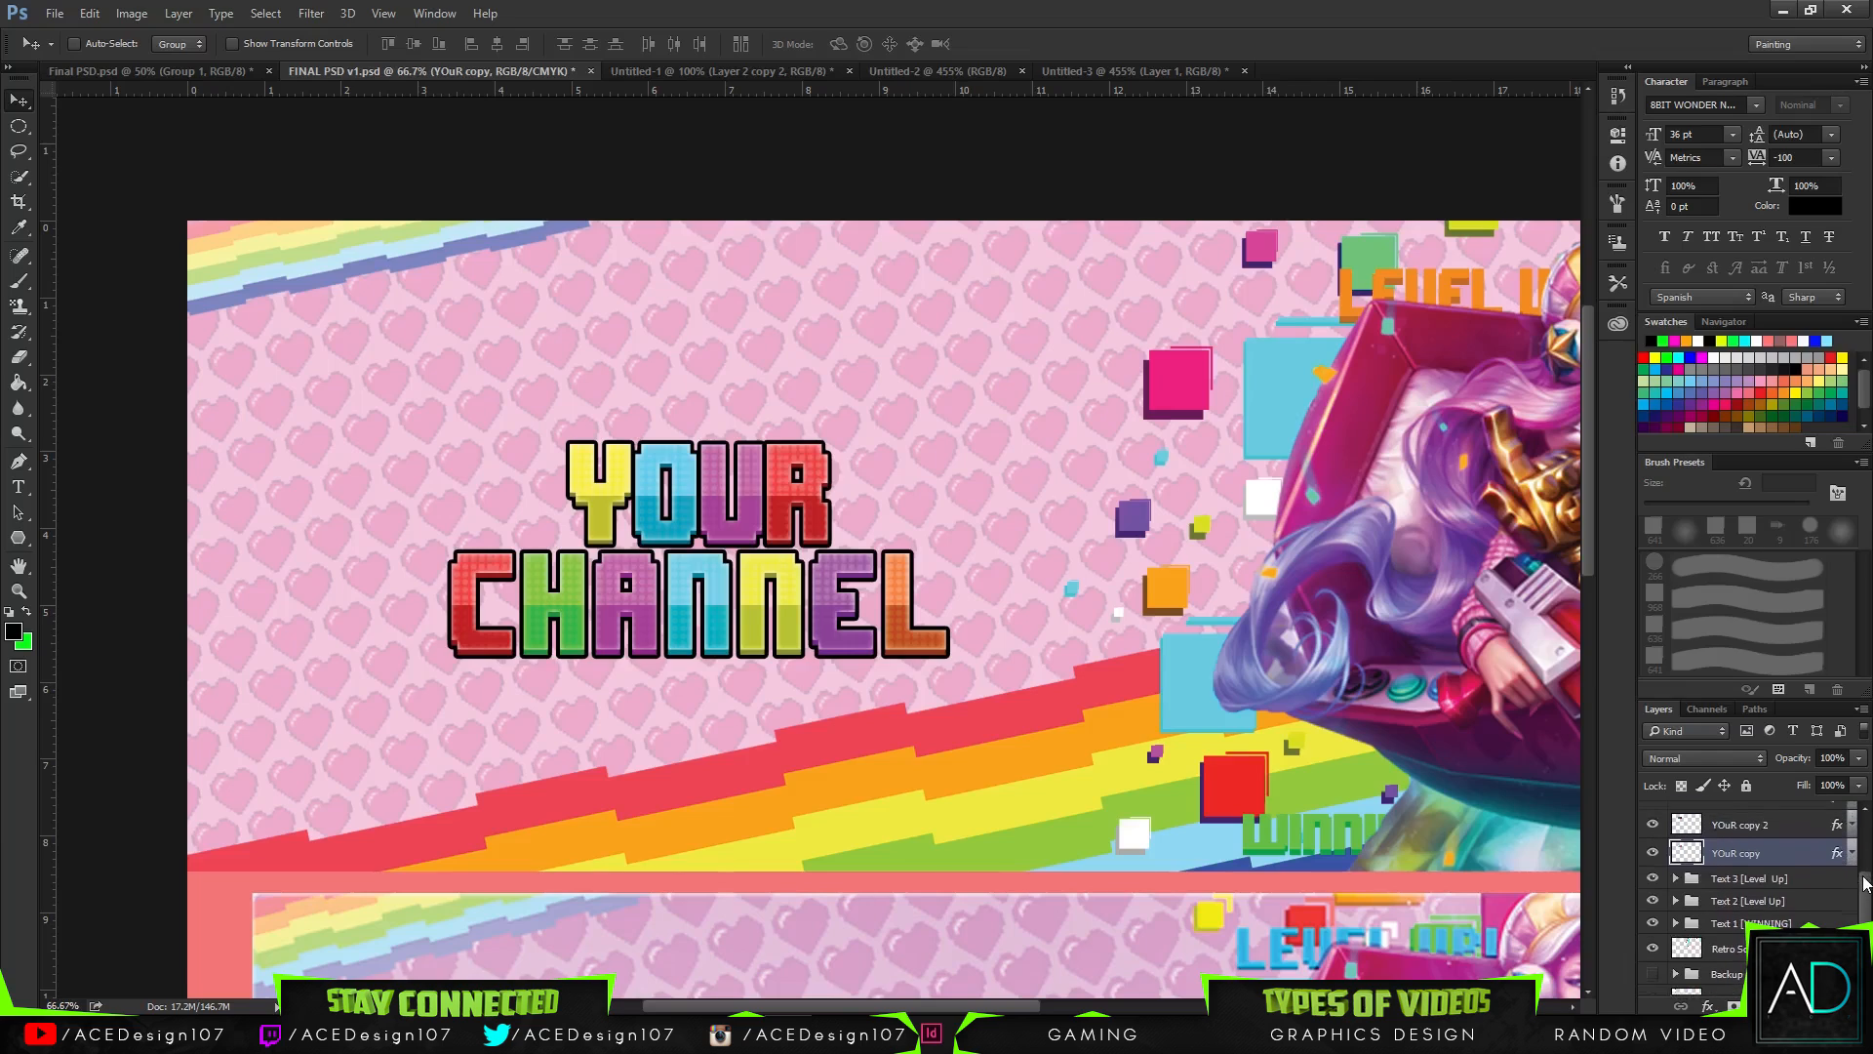
{"action": "left_click", "coordinate": [1787, 855], "text": "shift"}
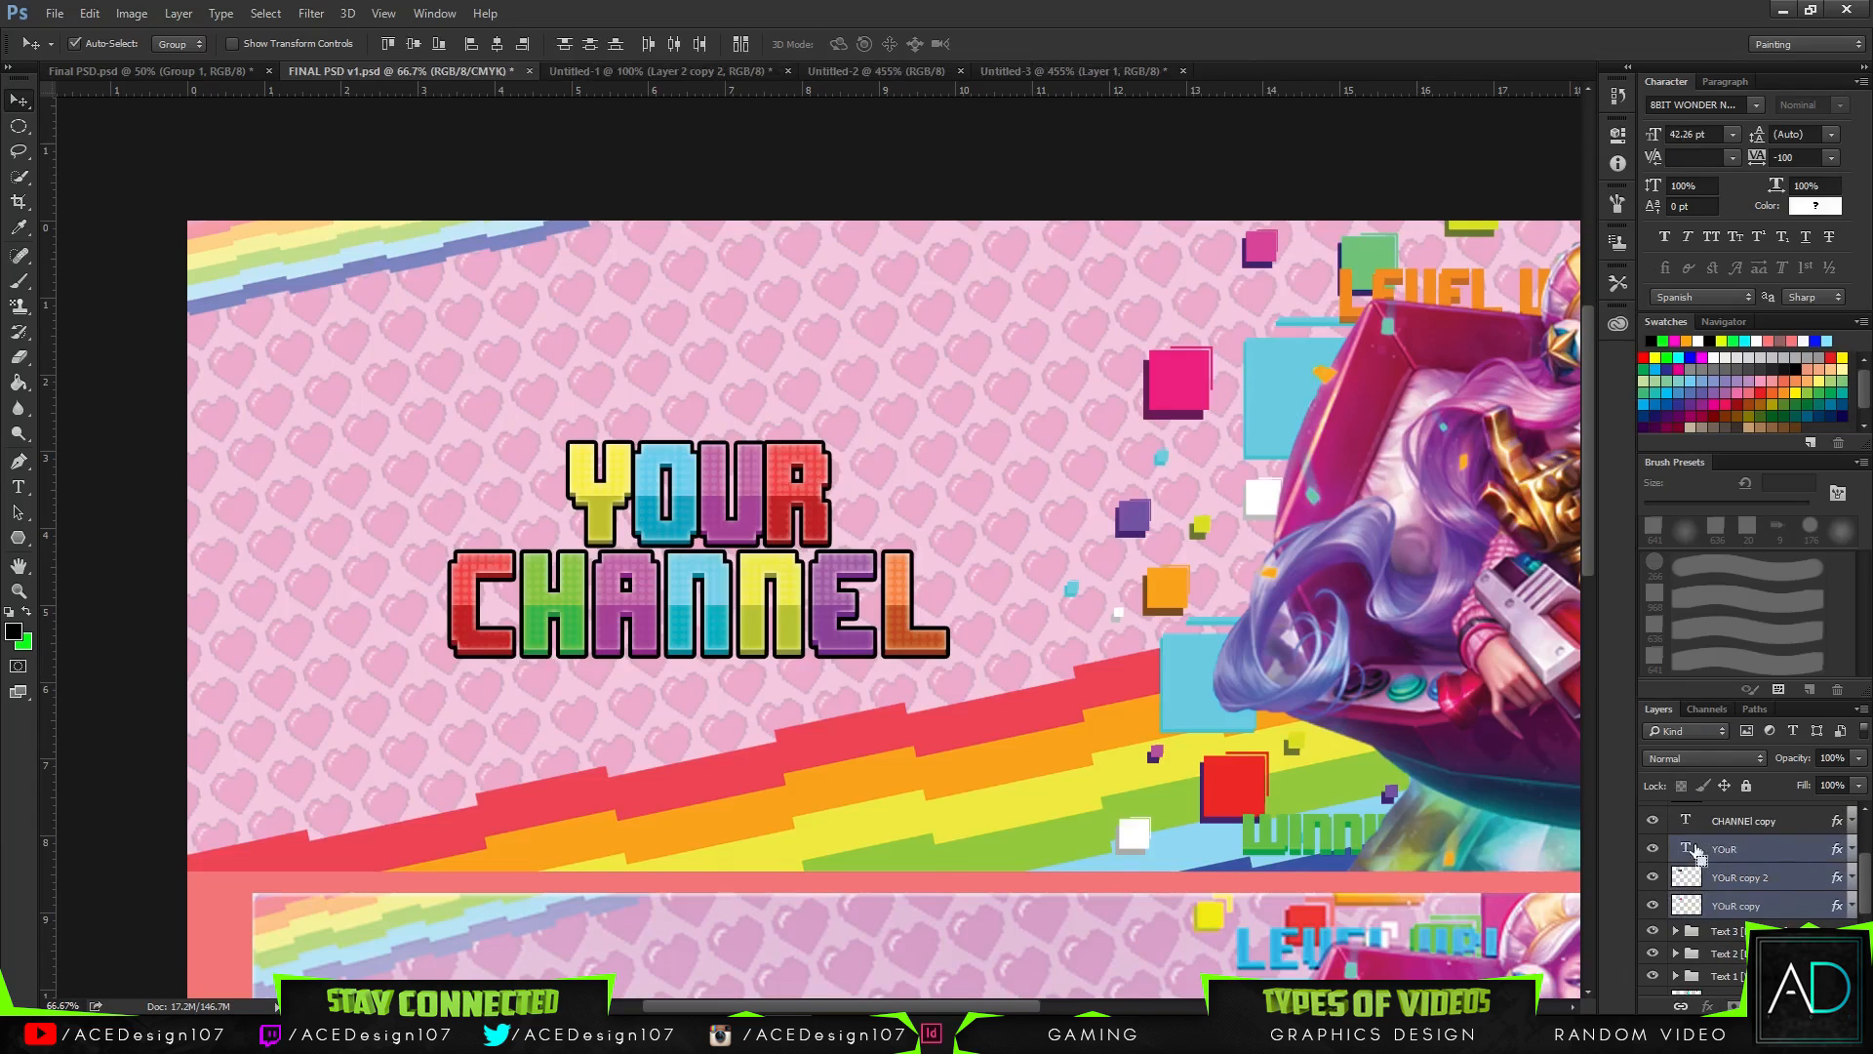
{"action": "key", "text": "ctrl+g"}
{"action": "double_click", "coordinate": [1725, 848]}
{"action": "type", "text": "Y"}
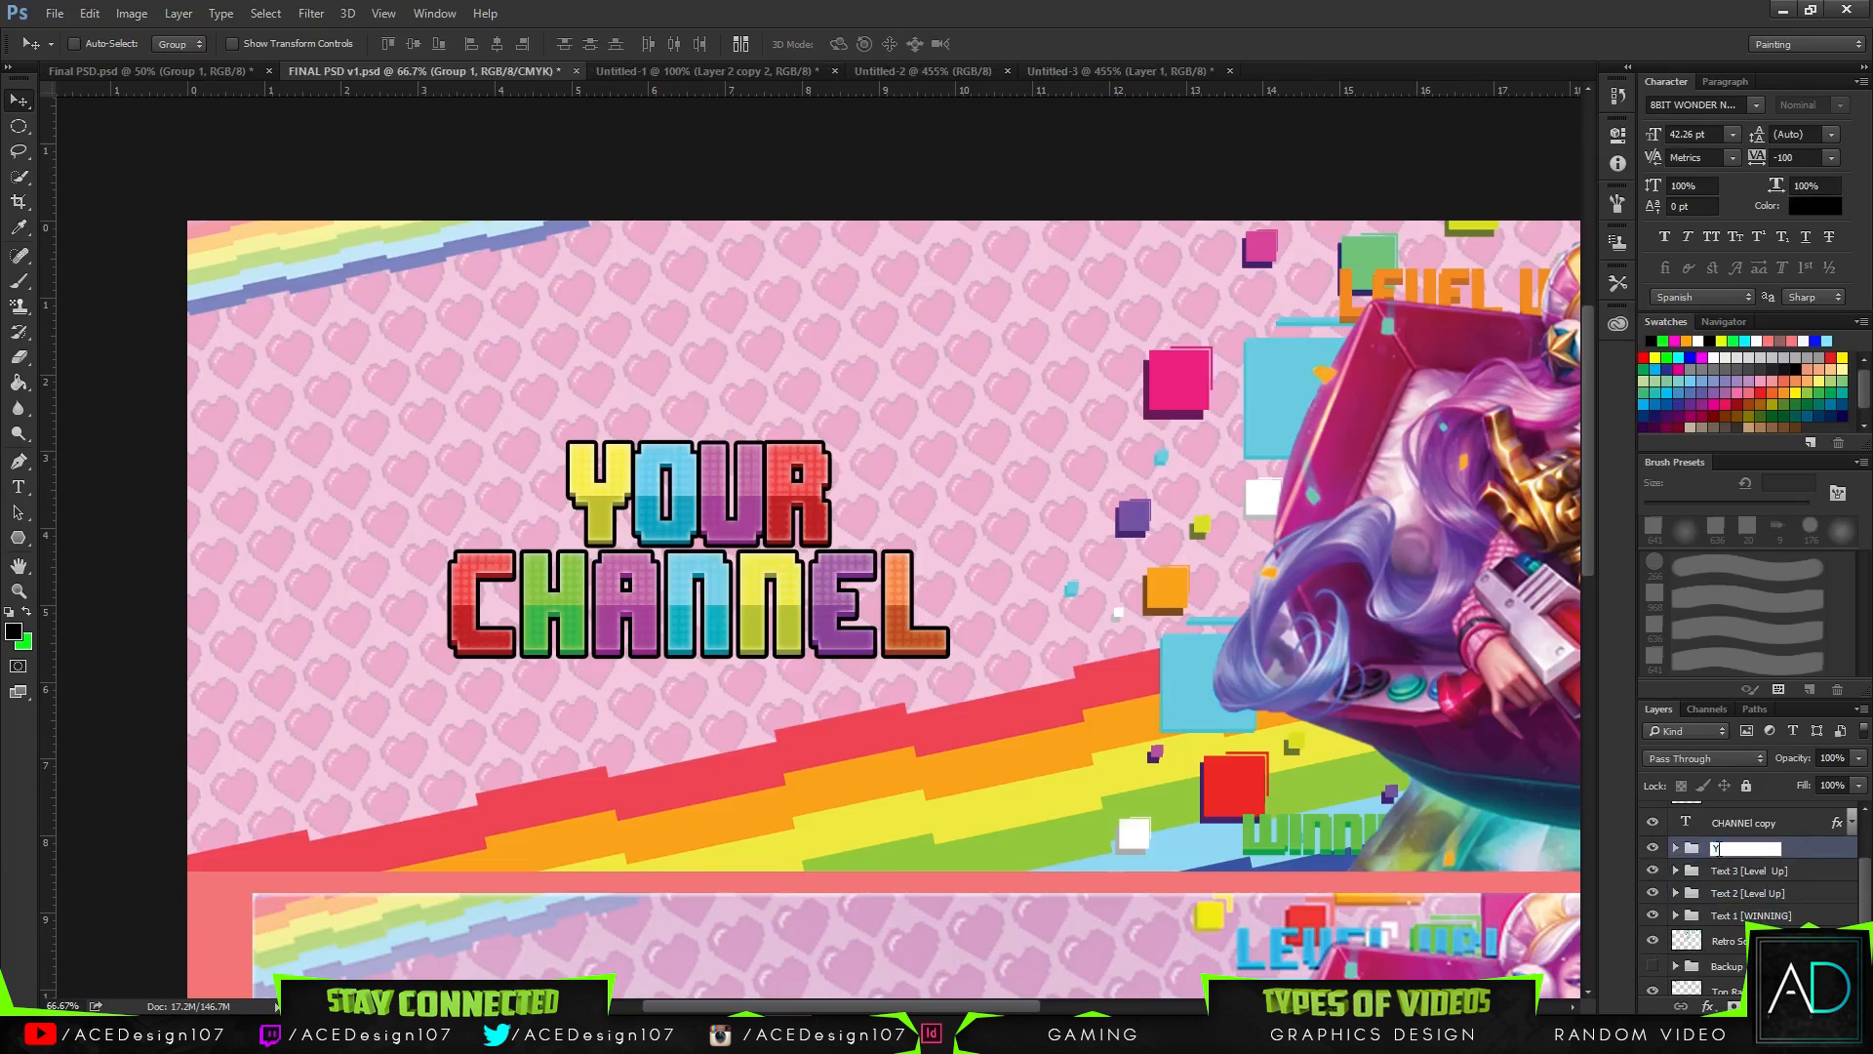
{"action": "type", "text": "our' Text"}
{"action": "key", "text": "Return"}
- Group the CHANNEL text layer with its copies and name the group 'Channel' Text
{"action": "left_click", "coordinate": [1756, 824]}
{"action": "scroll", "coordinate": [1766, 839], "scroll_direction": "up", "scroll_amount": 2}
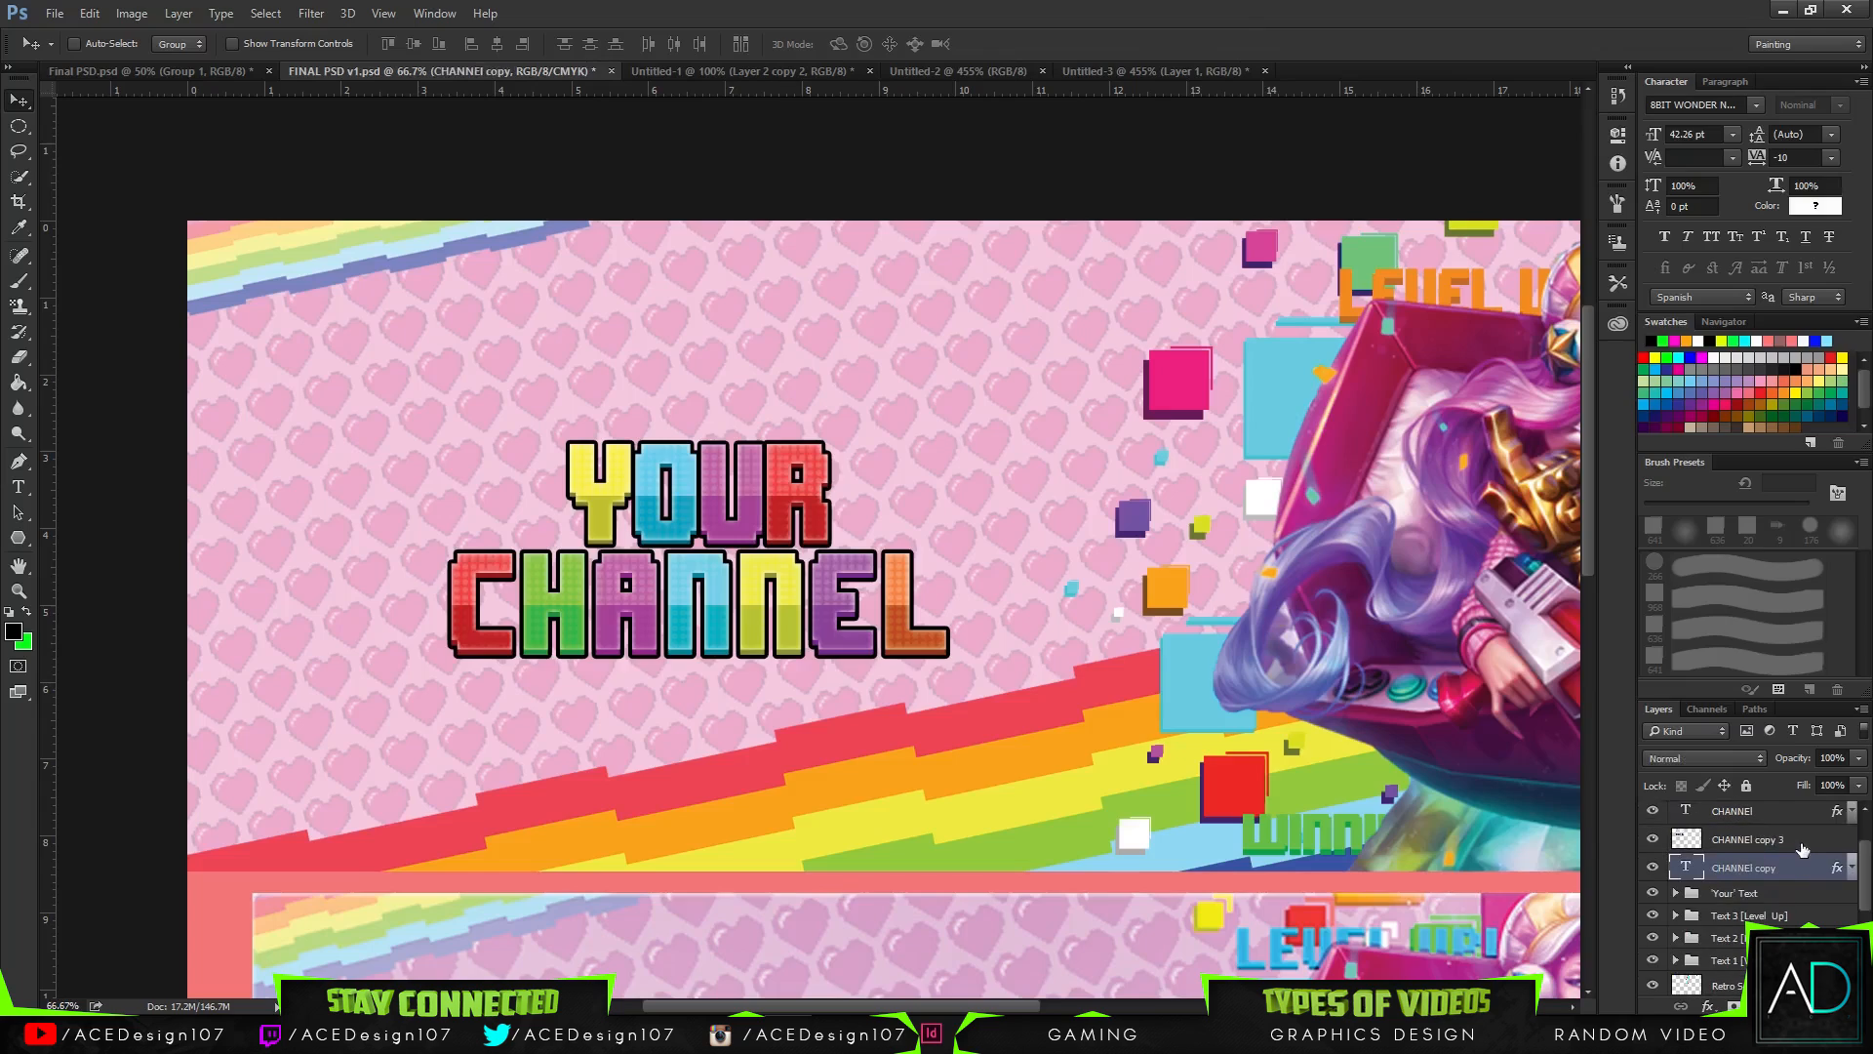
{"action": "left_click", "coordinate": [1782, 858], "text": "shift"}
{"action": "key", "text": "ctrl+g"}
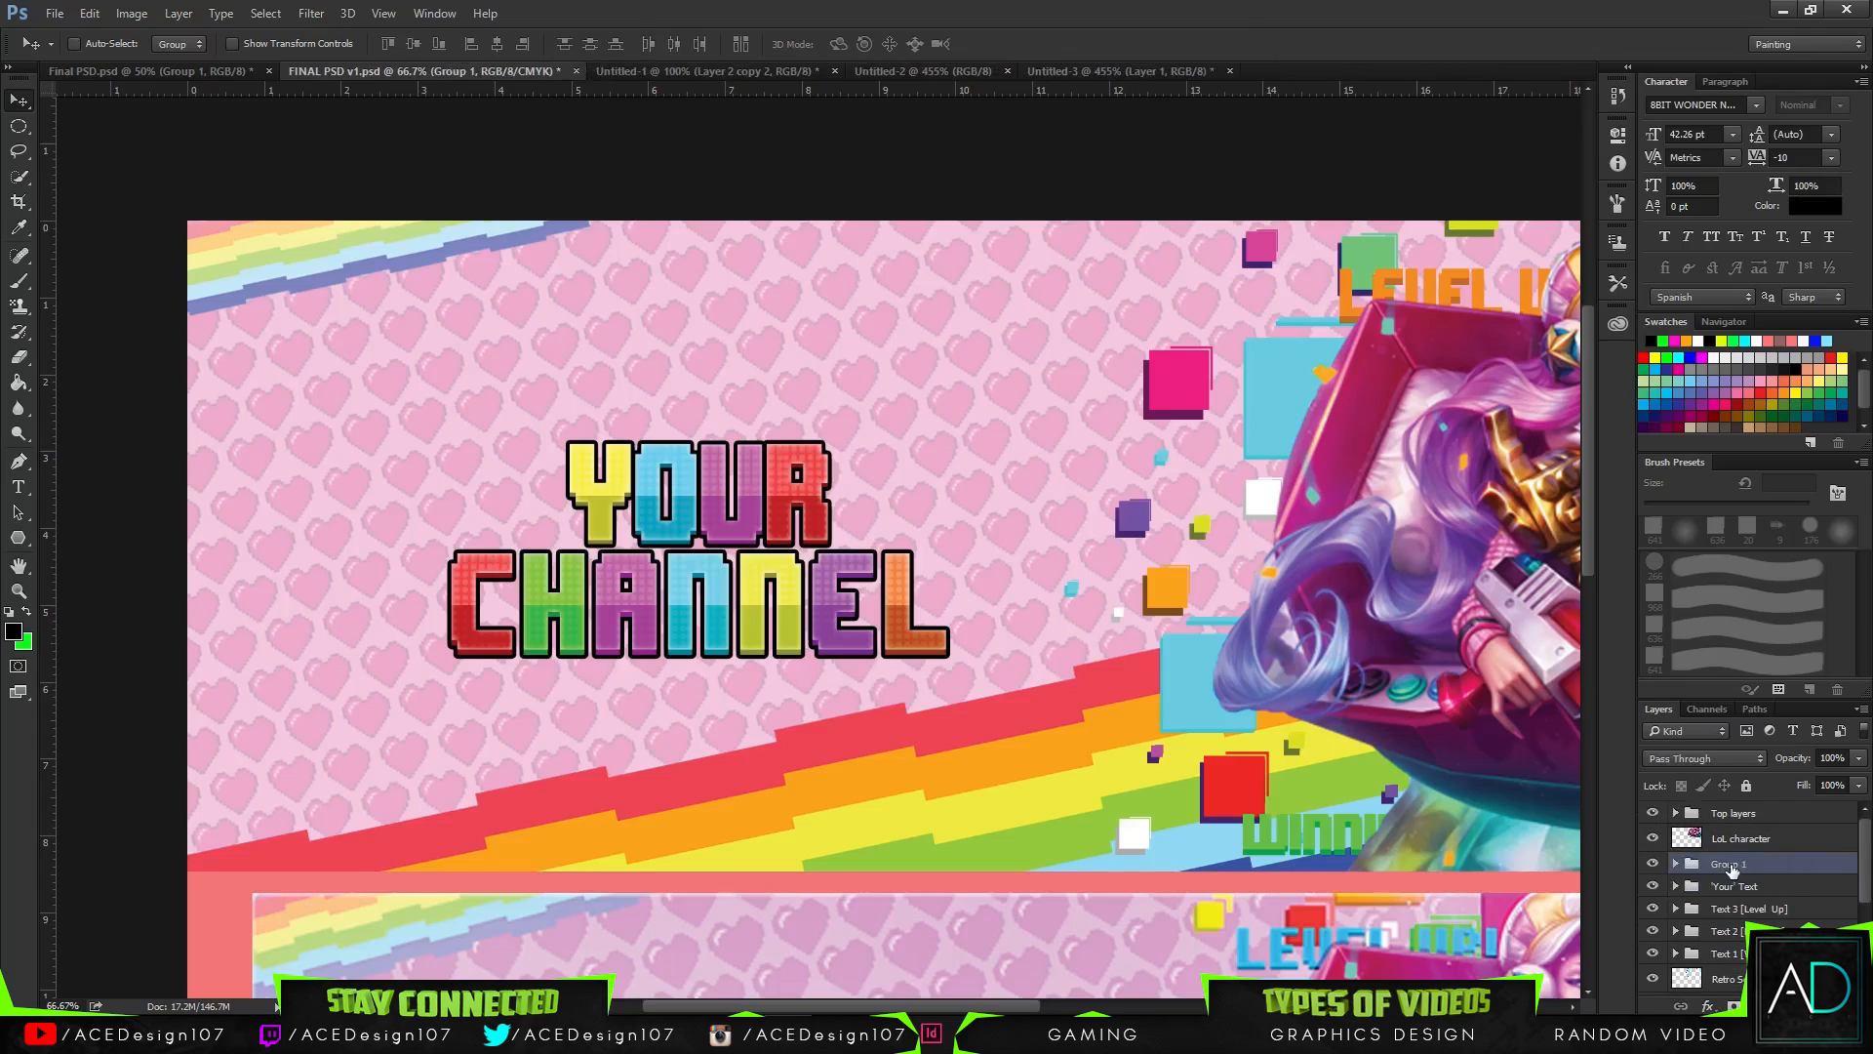
{"action": "double_click", "coordinate": [1731, 867]}
{"action": "type", "text": "'Channel' Text"}
{"action": "key", "text": "Return"}
- Create a new empty layer and place it directly beneath the 'Your' Text group
{"action": "scroll", "coordinate": [1580, 461], "scroll_direction": "down", "scroll_amount": 5}
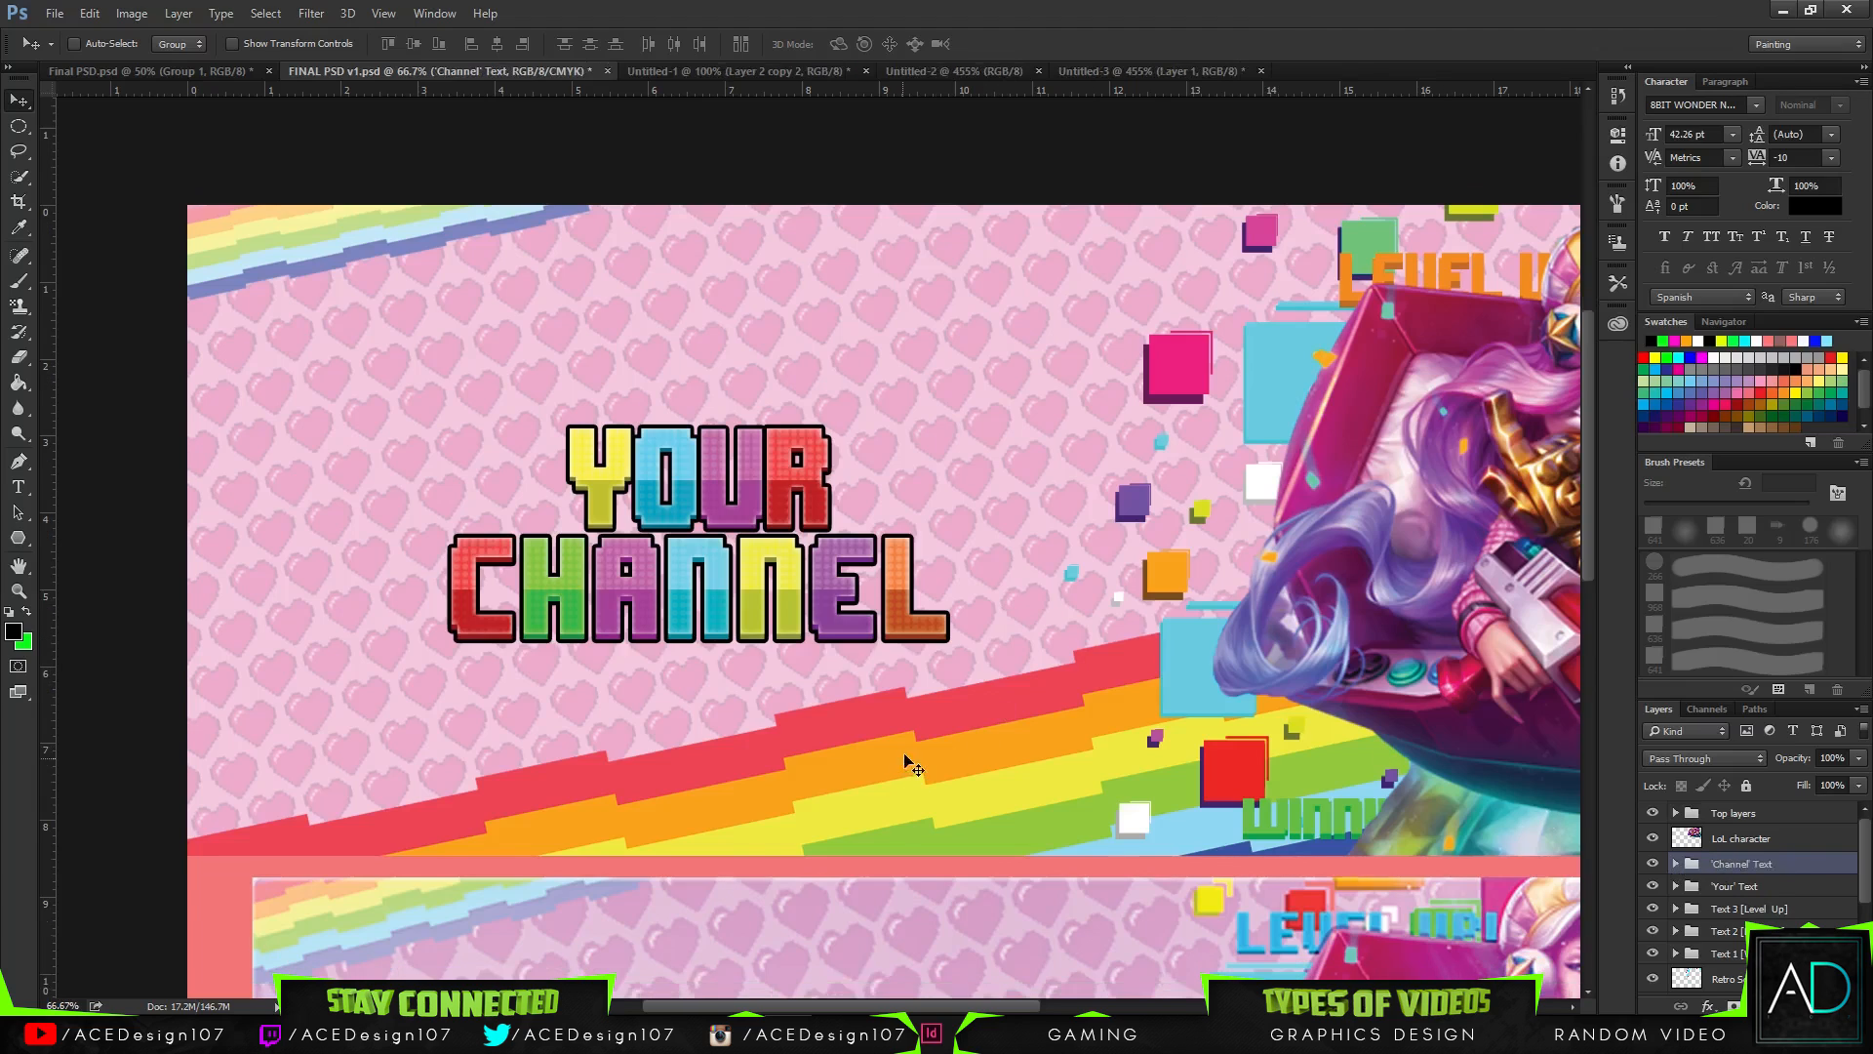
{"action": "scroll", "coordinate": [1580, 463], "scroll_direction": "down", "scroll_amount": 1}
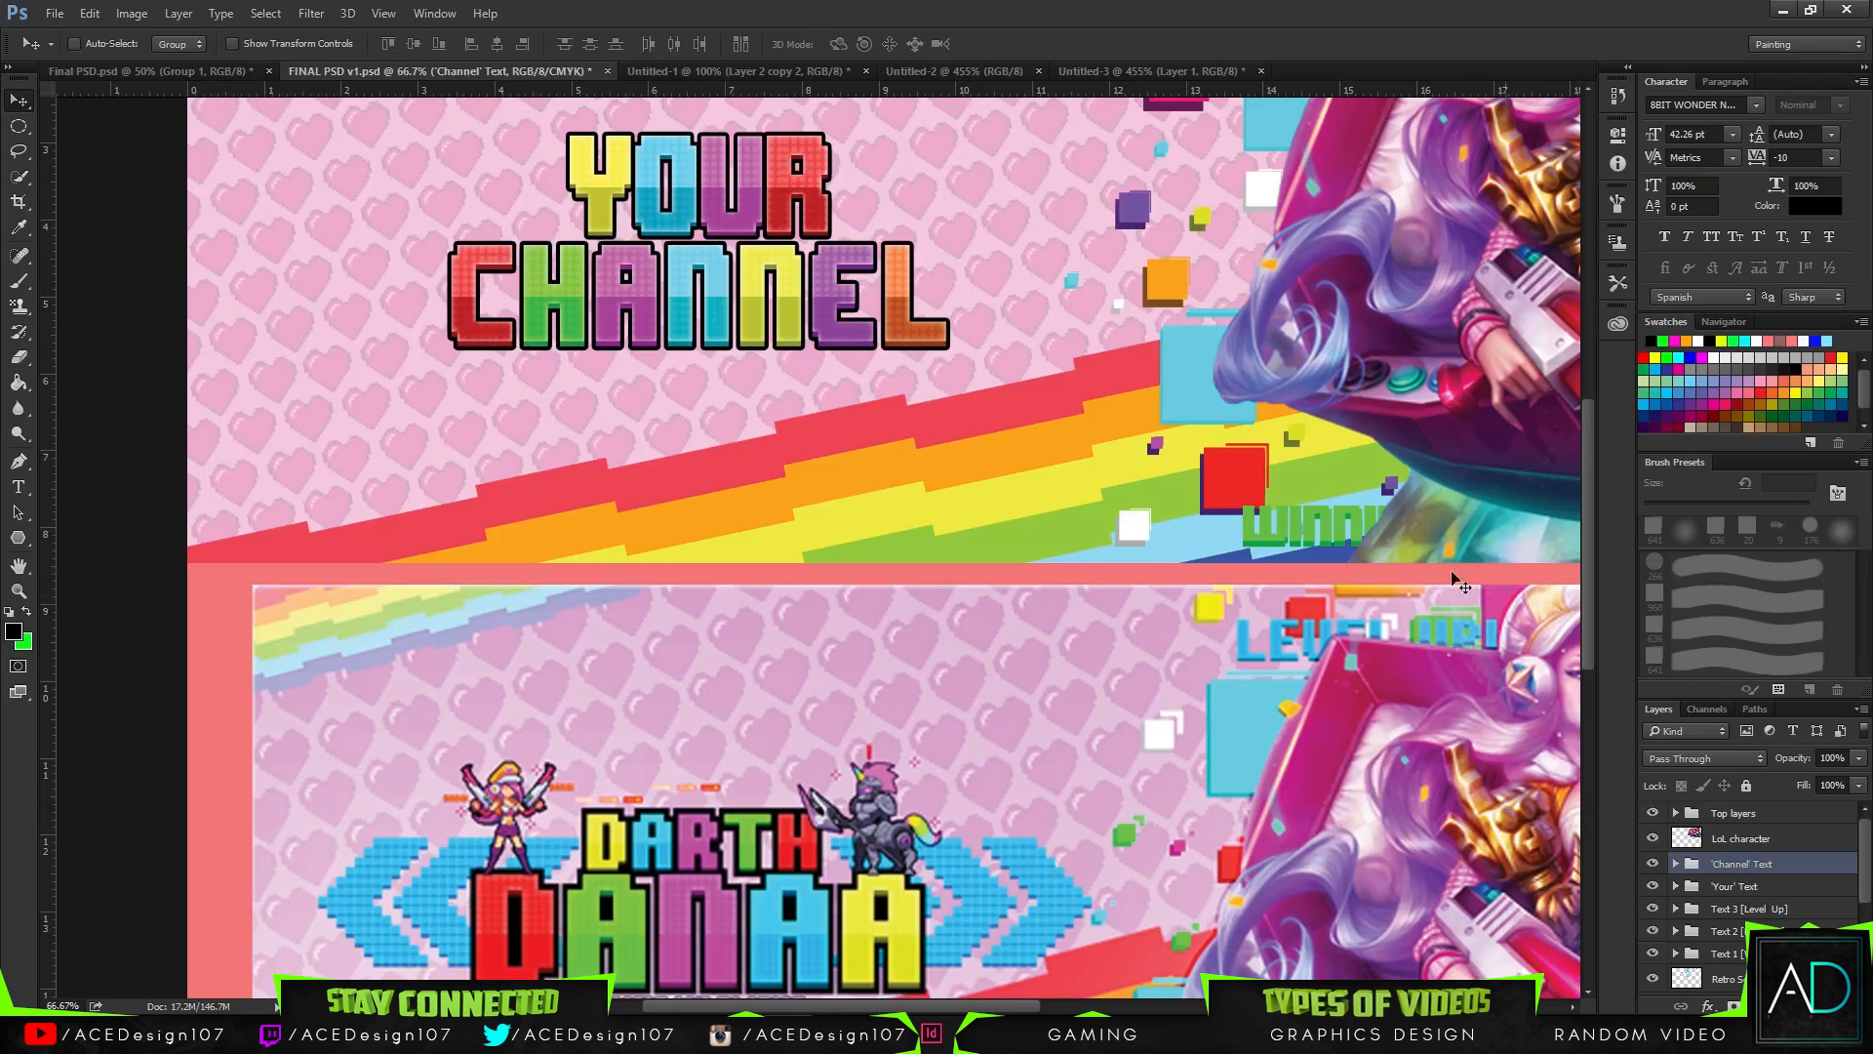
{"action": "scroll", "coordinate": [1584, 418], "scroll_direction": "up", "scroll_amount": 3}
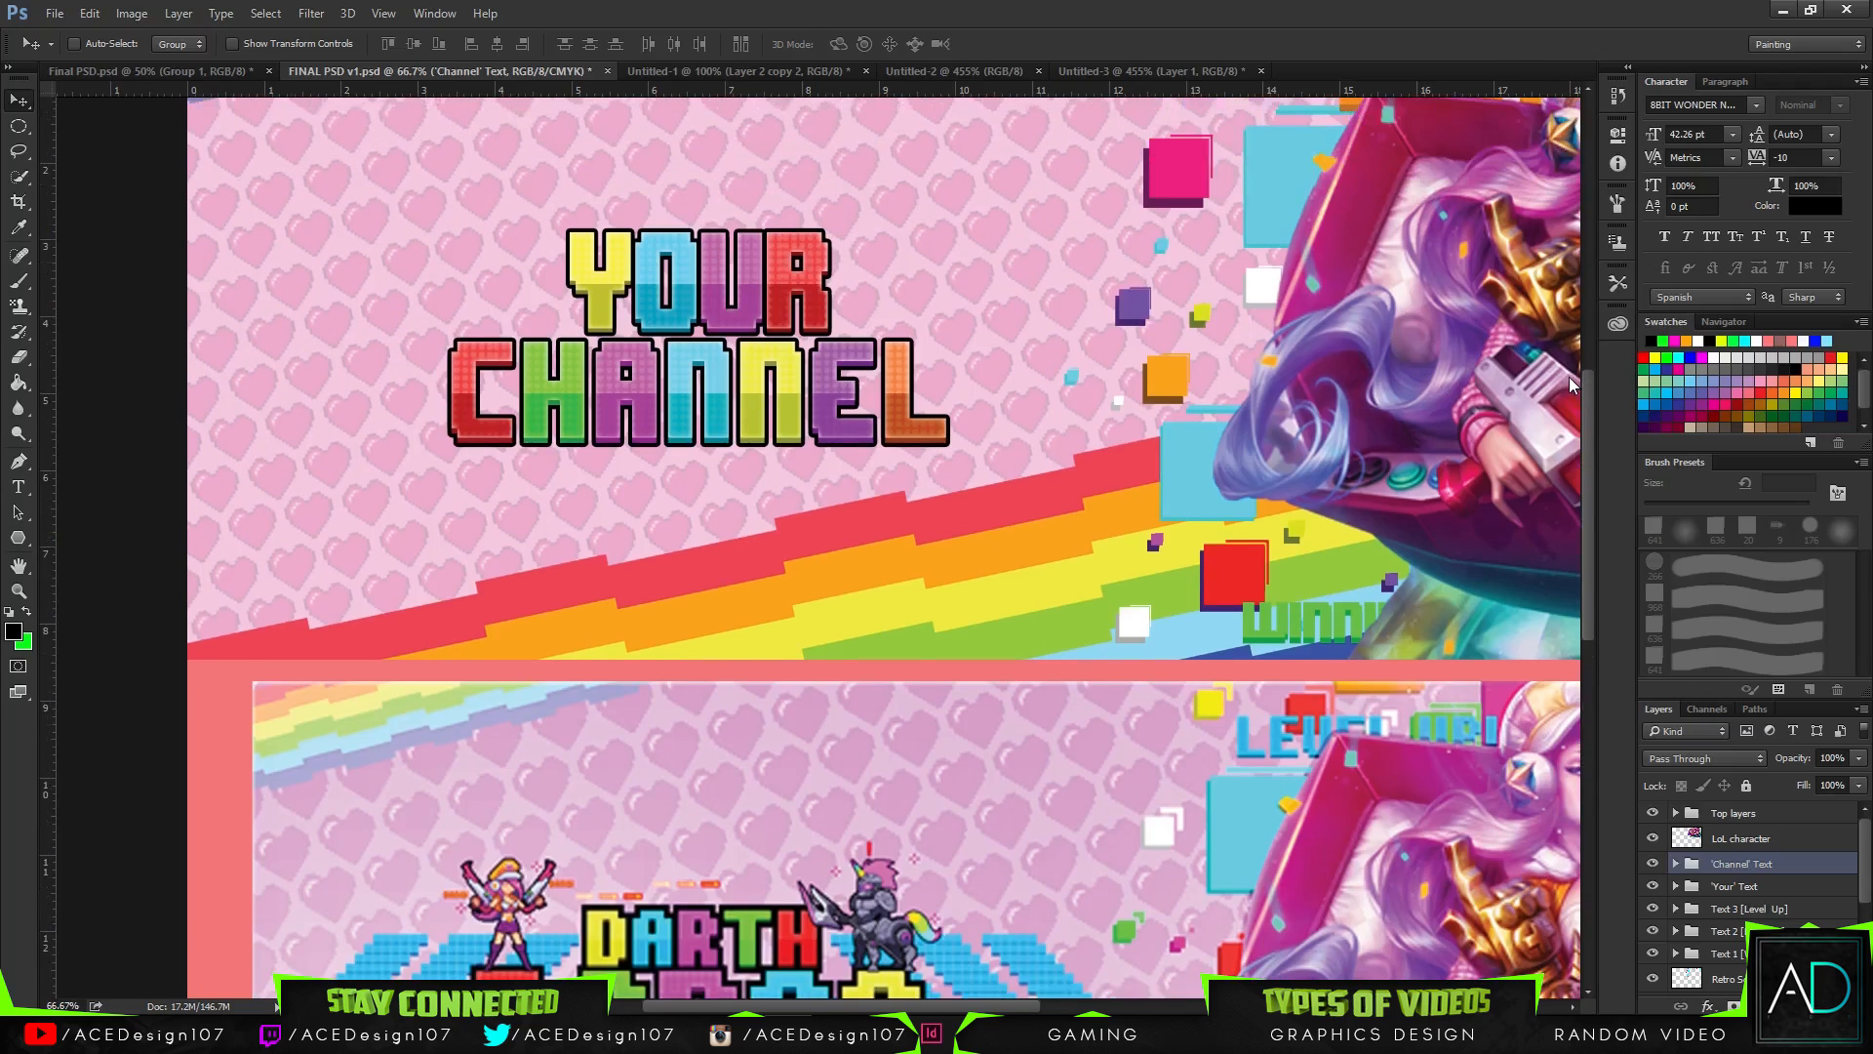
{"action": "left_click", "coordinate": [1770, 888]}
{"action": "key", "text": "ctrl+shift+alt+n"}
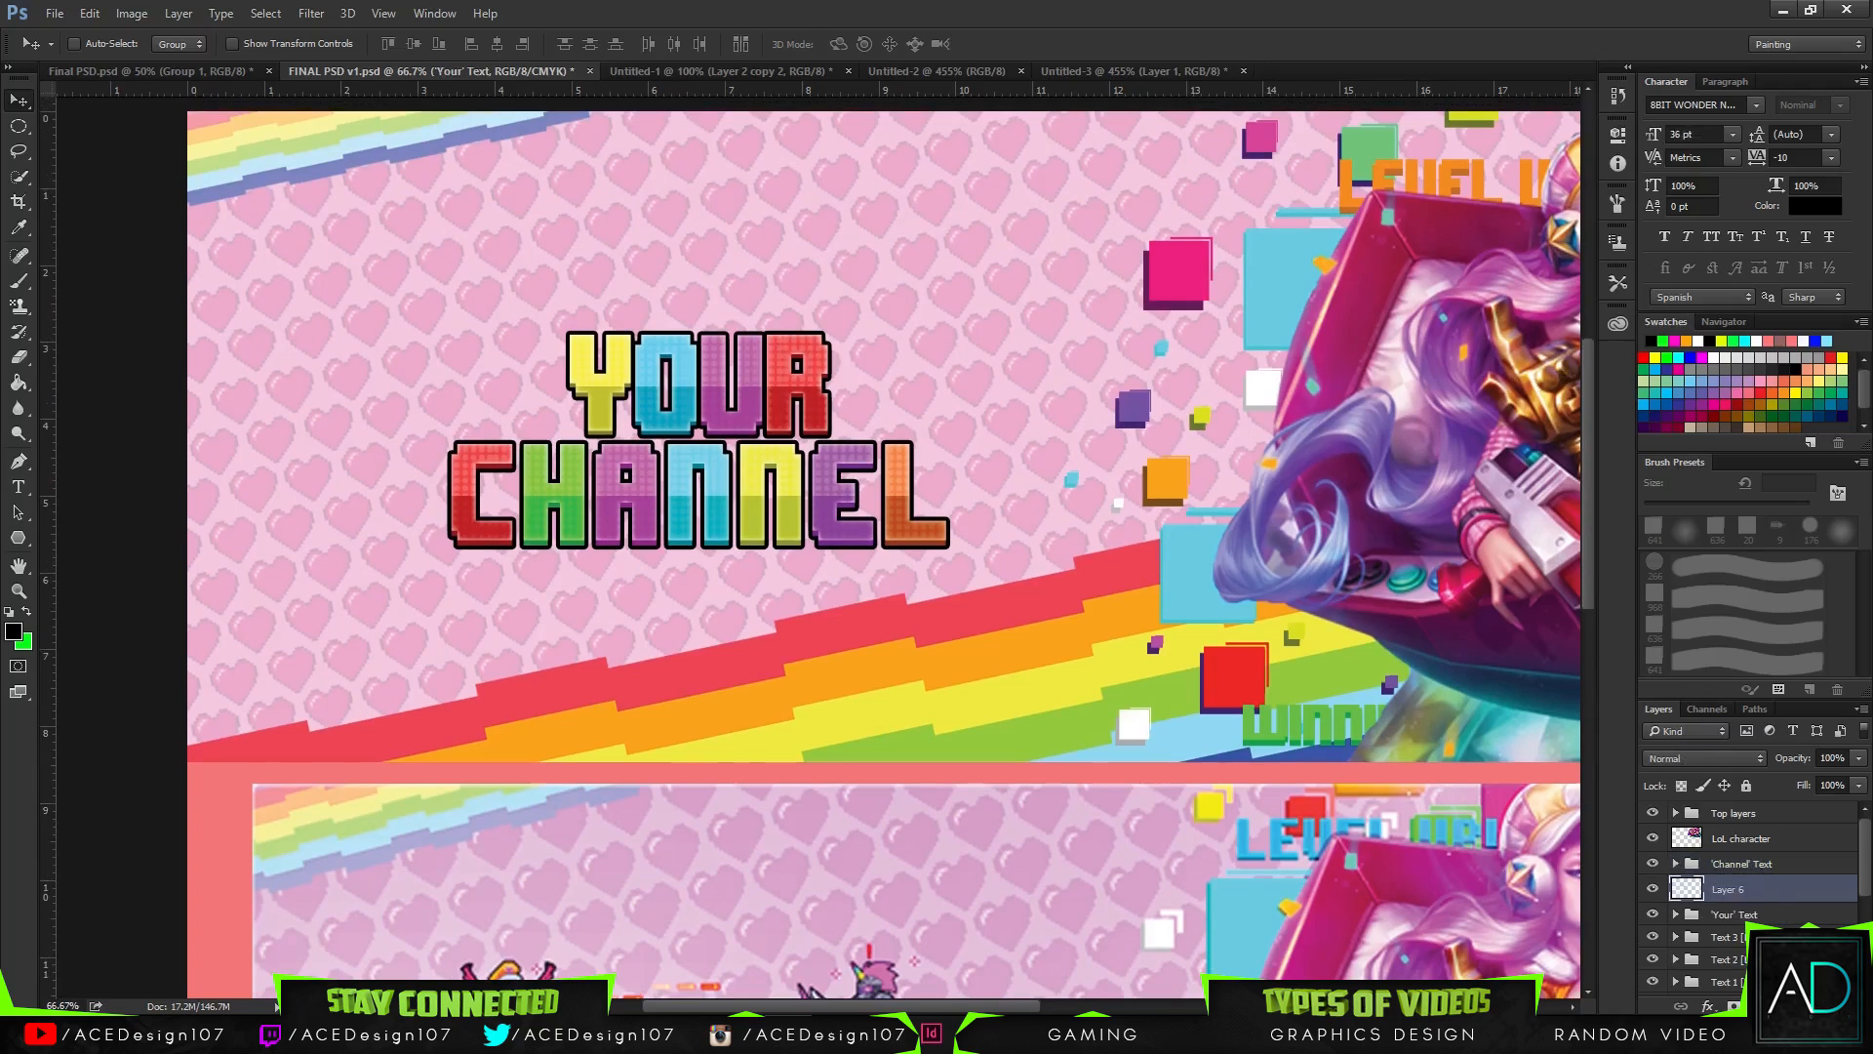
{"action": "left_click_drag", "start_coordinate": [1771, 889], "coordinate": [1769, 924]}
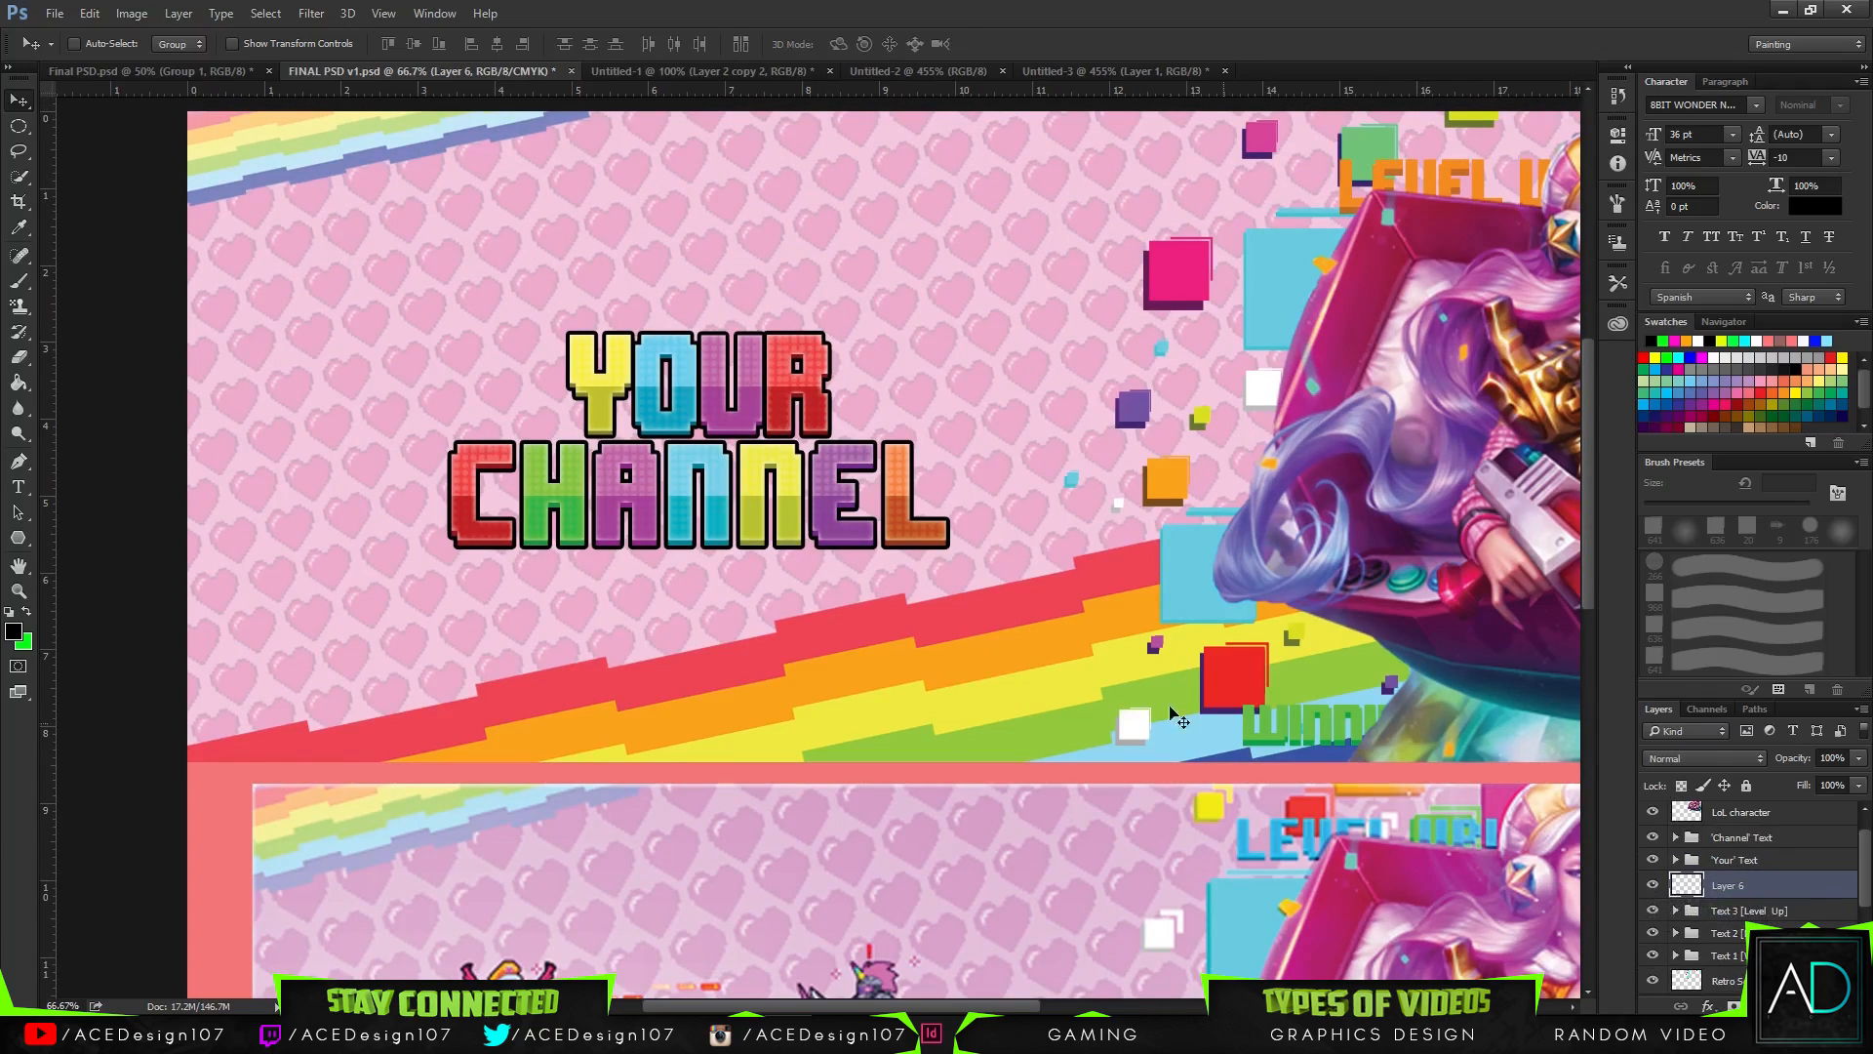
- Fill rectangular selections behind the openings of the O and R in YOUR with black on the new layer
{"action": "right_click", "coordinate": [18, 126]}
{"action": "left_click", "coordinate": [107, 122]}
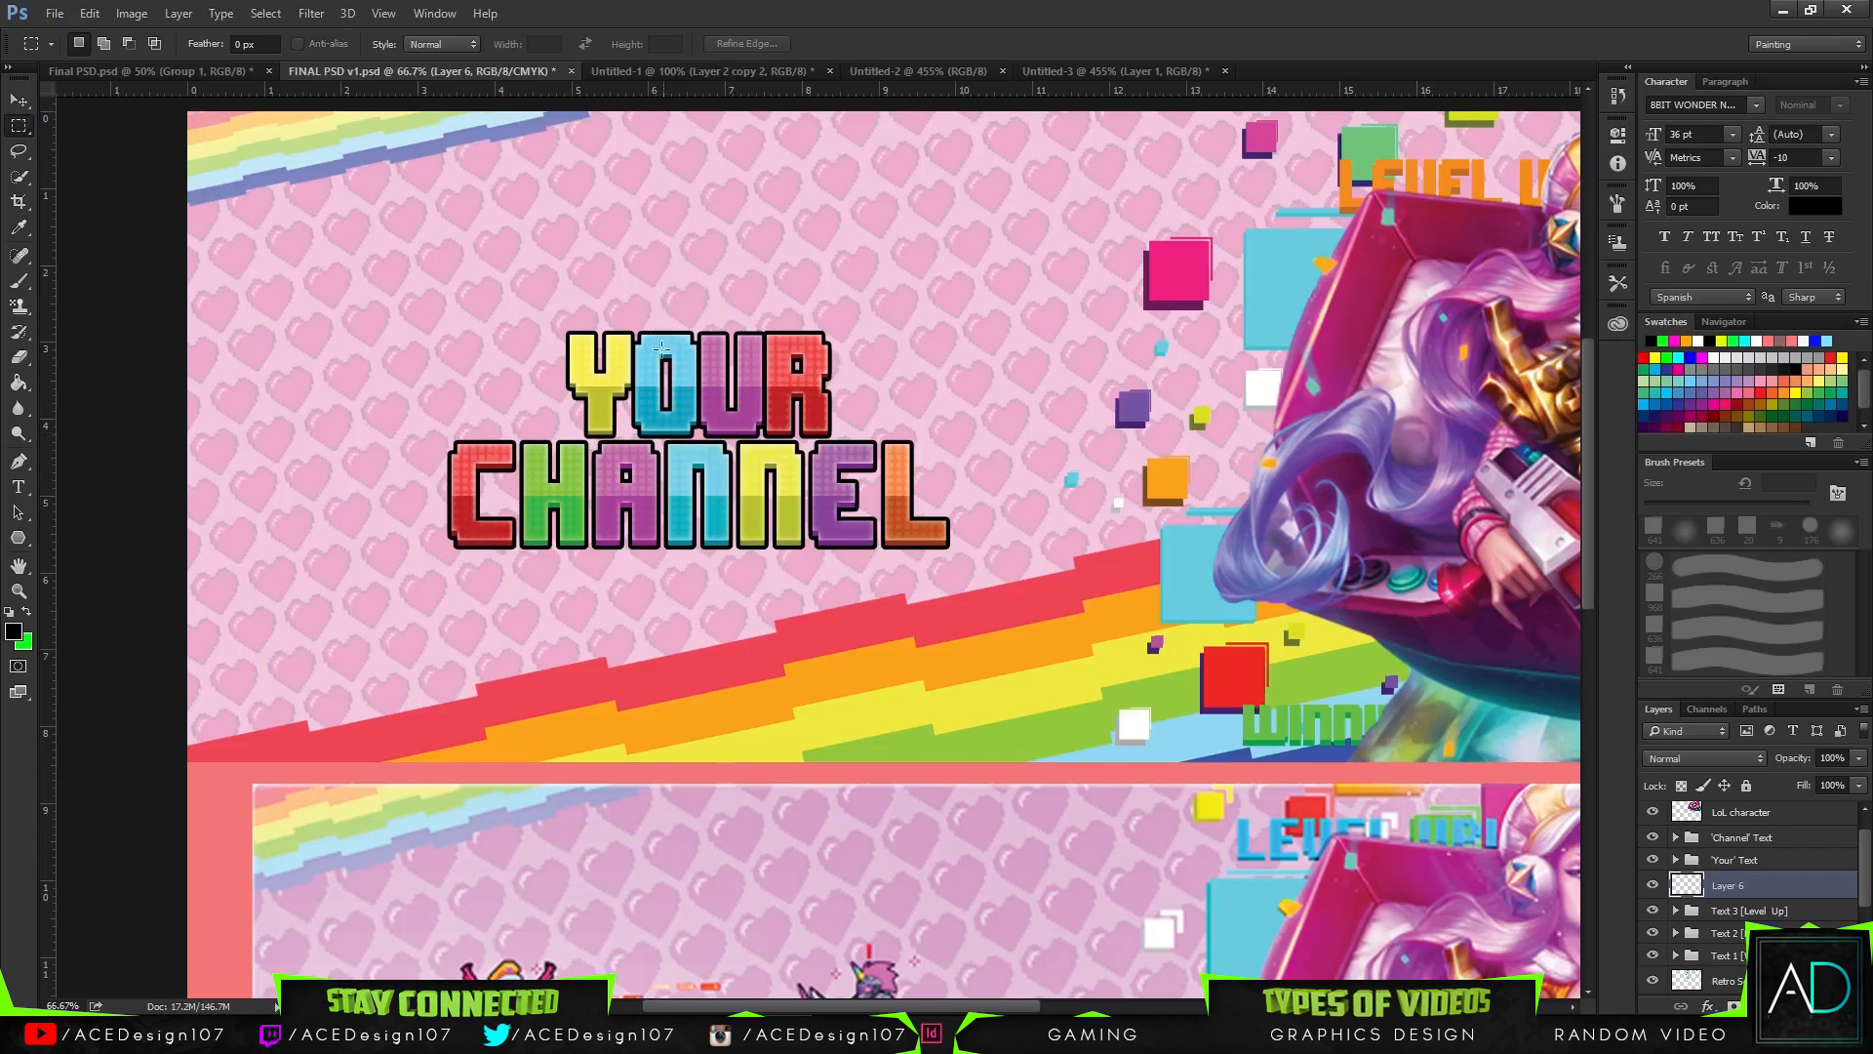
{"action": "left_click_drag", "start_coordinate": [657, 348], "coordinate": [683, 417]}
{"action": "key", "text": "g"}
{"action": "left_click", "coordinate": [666, 375]}
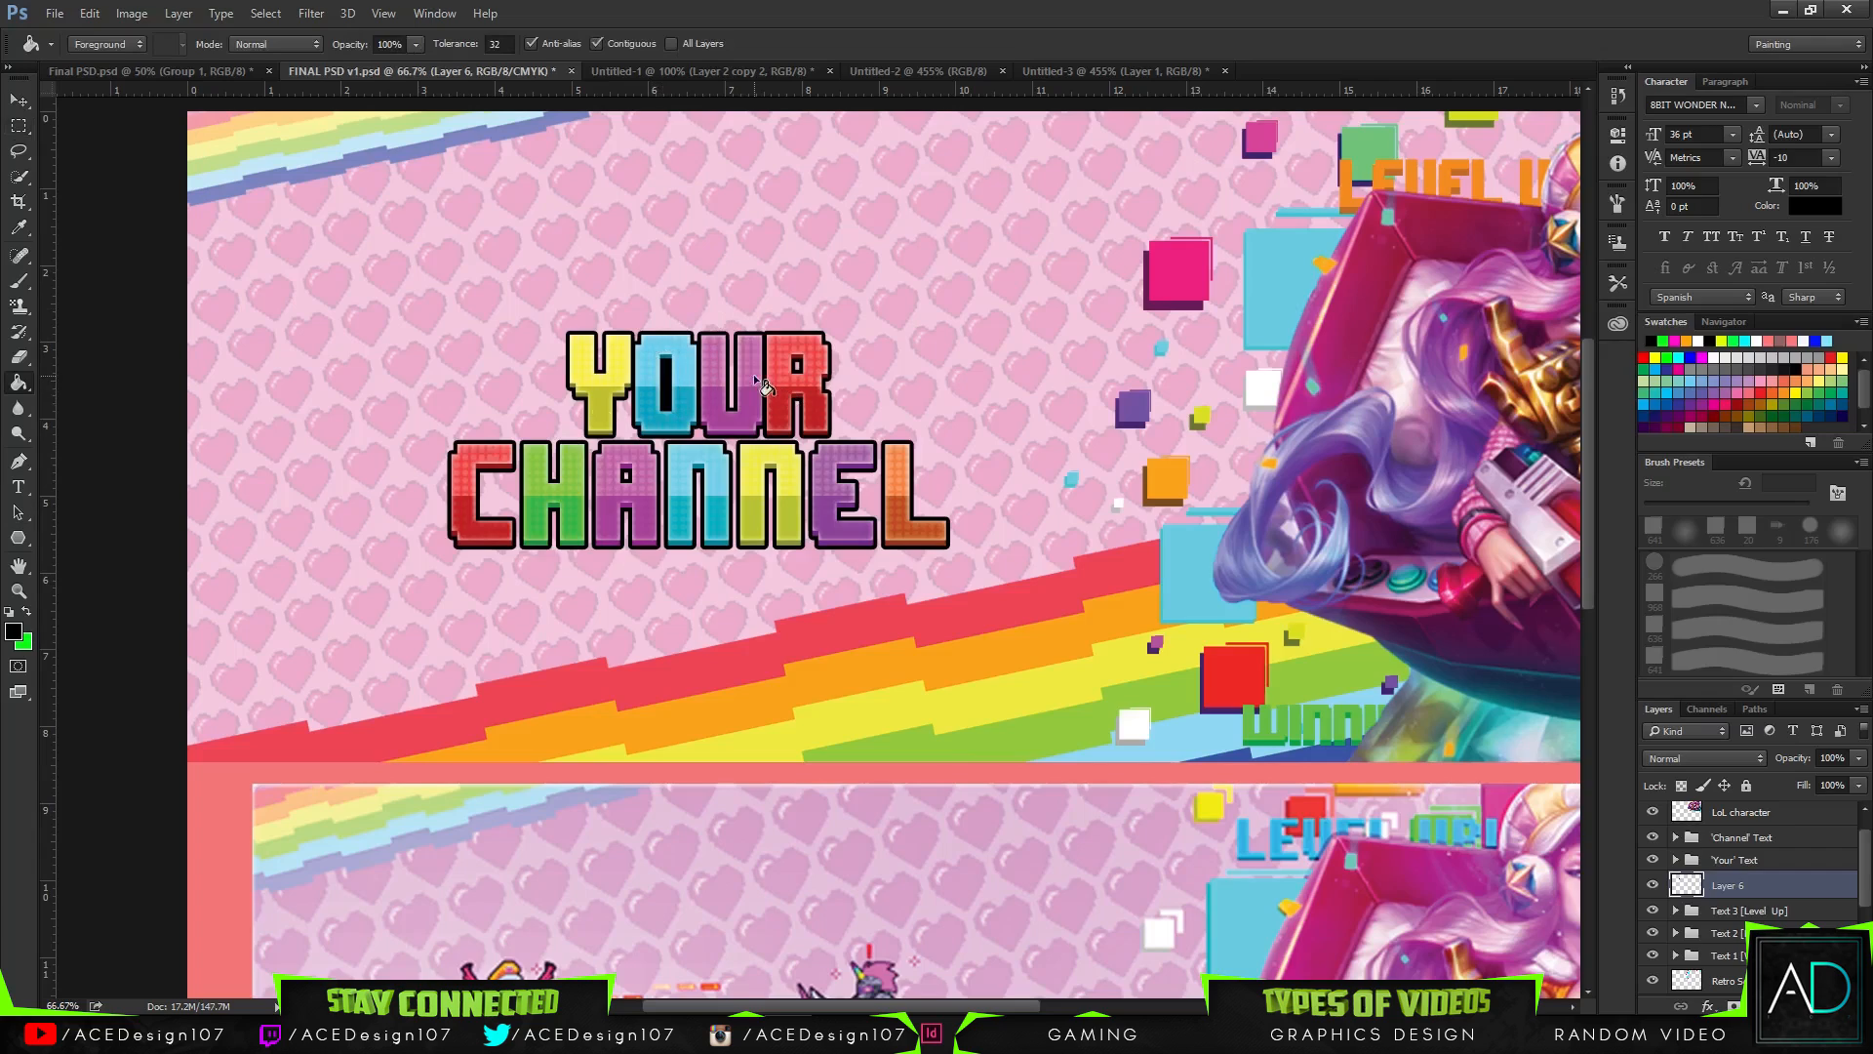
{"action": "key", "text": "m"}
{"action": "left_click_drag", "start_coordinate": [788, 355], "coordinate": [806, 373]}
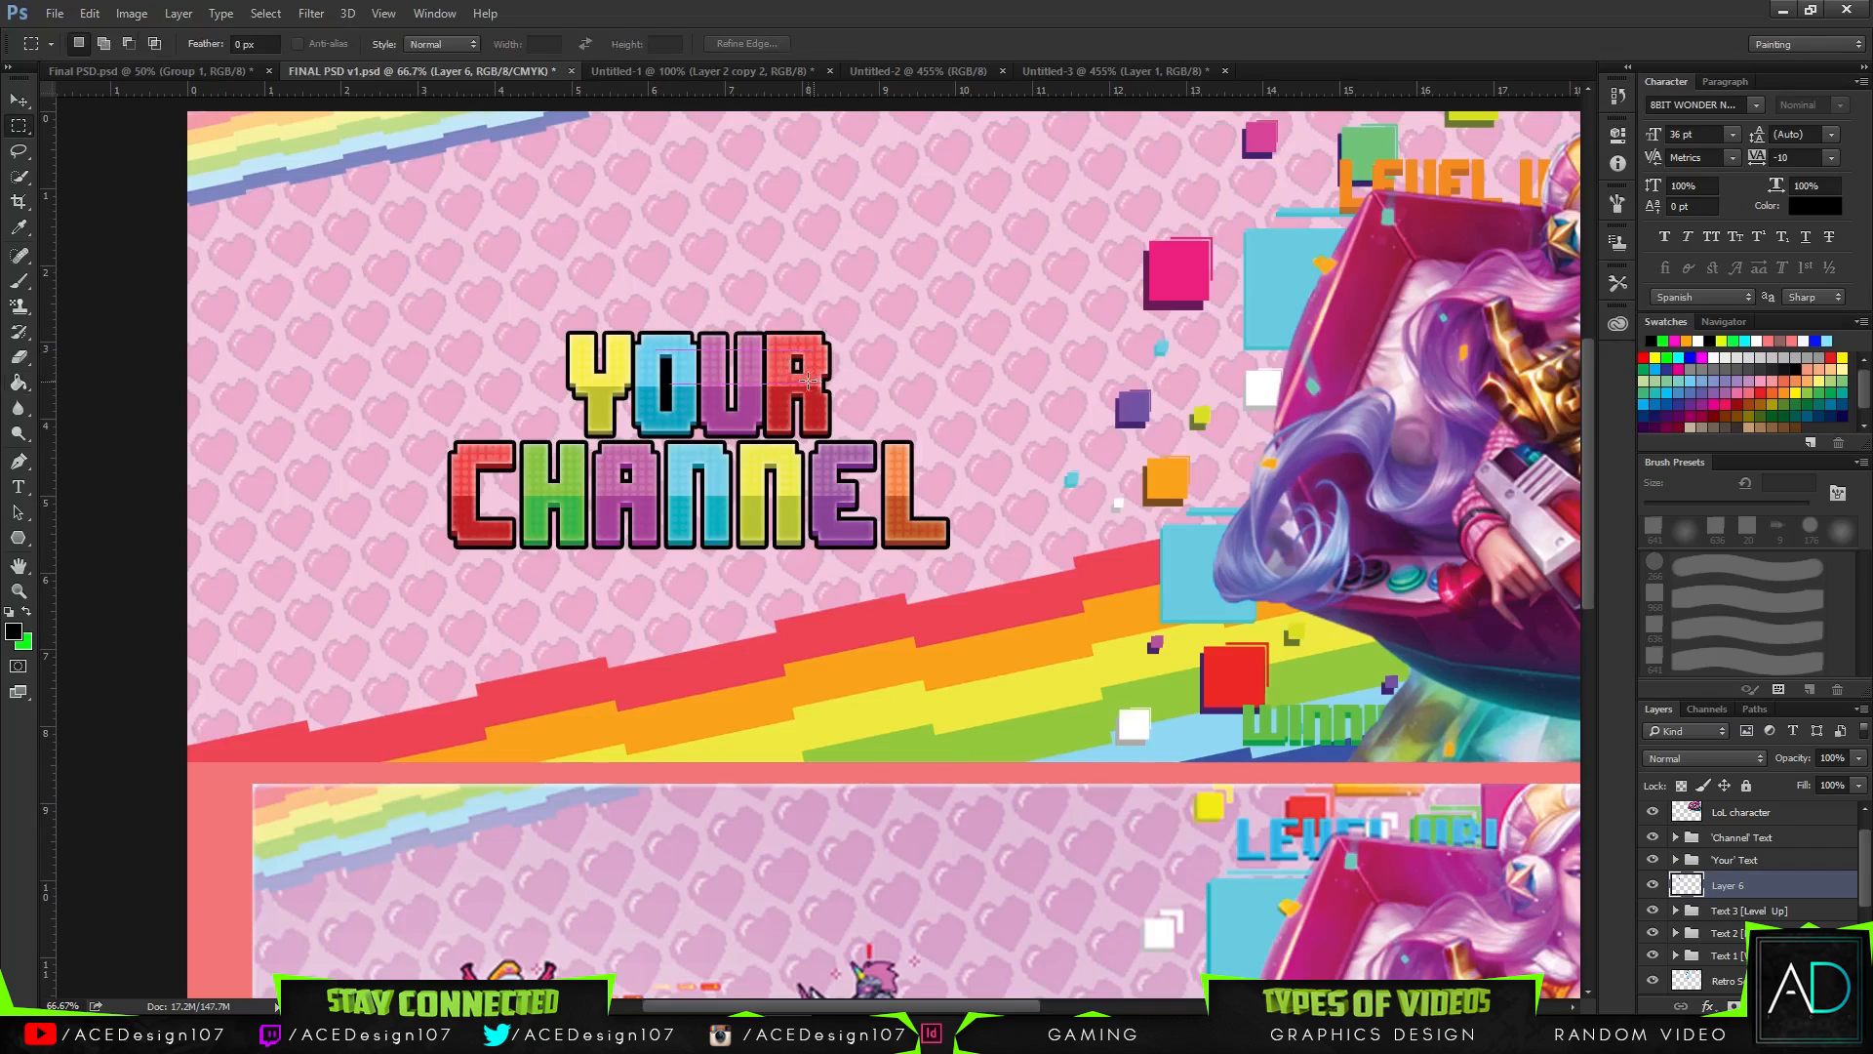
{"action": "key", "text": "g"}
{"action": "left_click", "coordinate": [796, 365]}
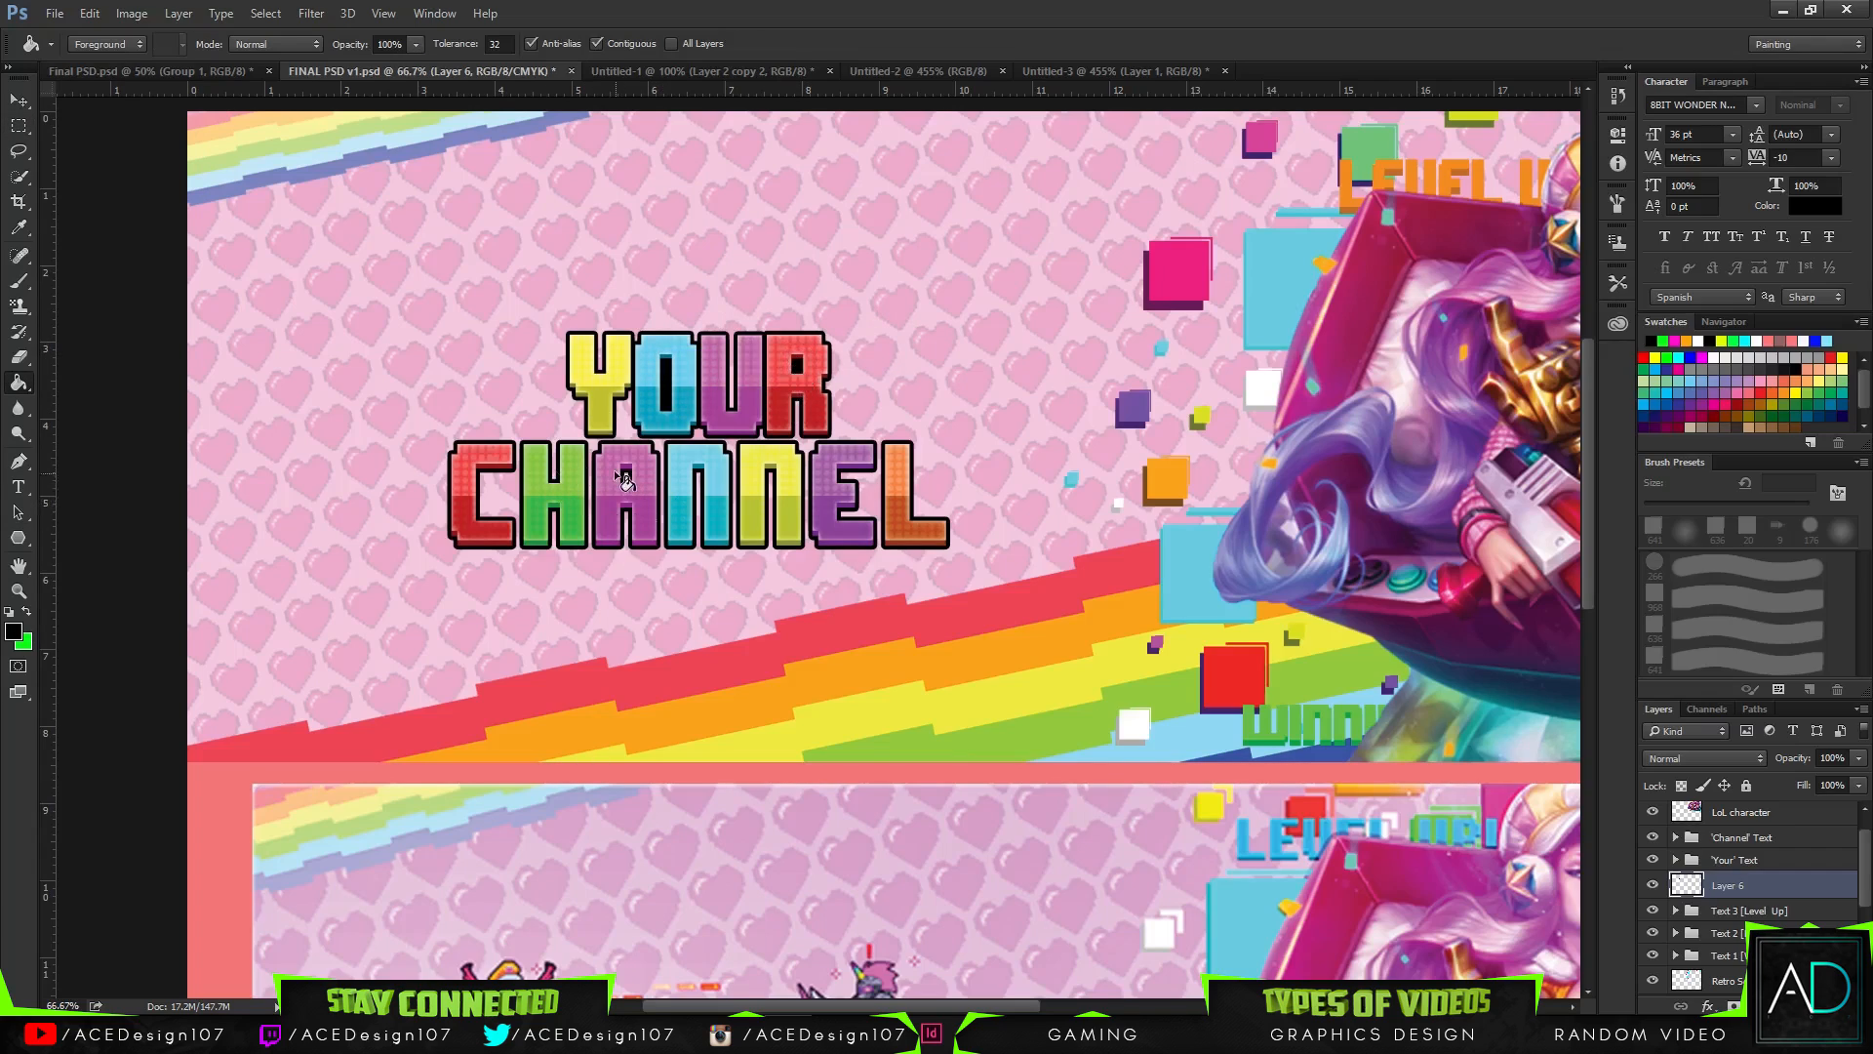
- Fill the opening of the A and the gap inside the first N of CHANNEL with black, and clear the selection
{"action": "key", "text": "m"}
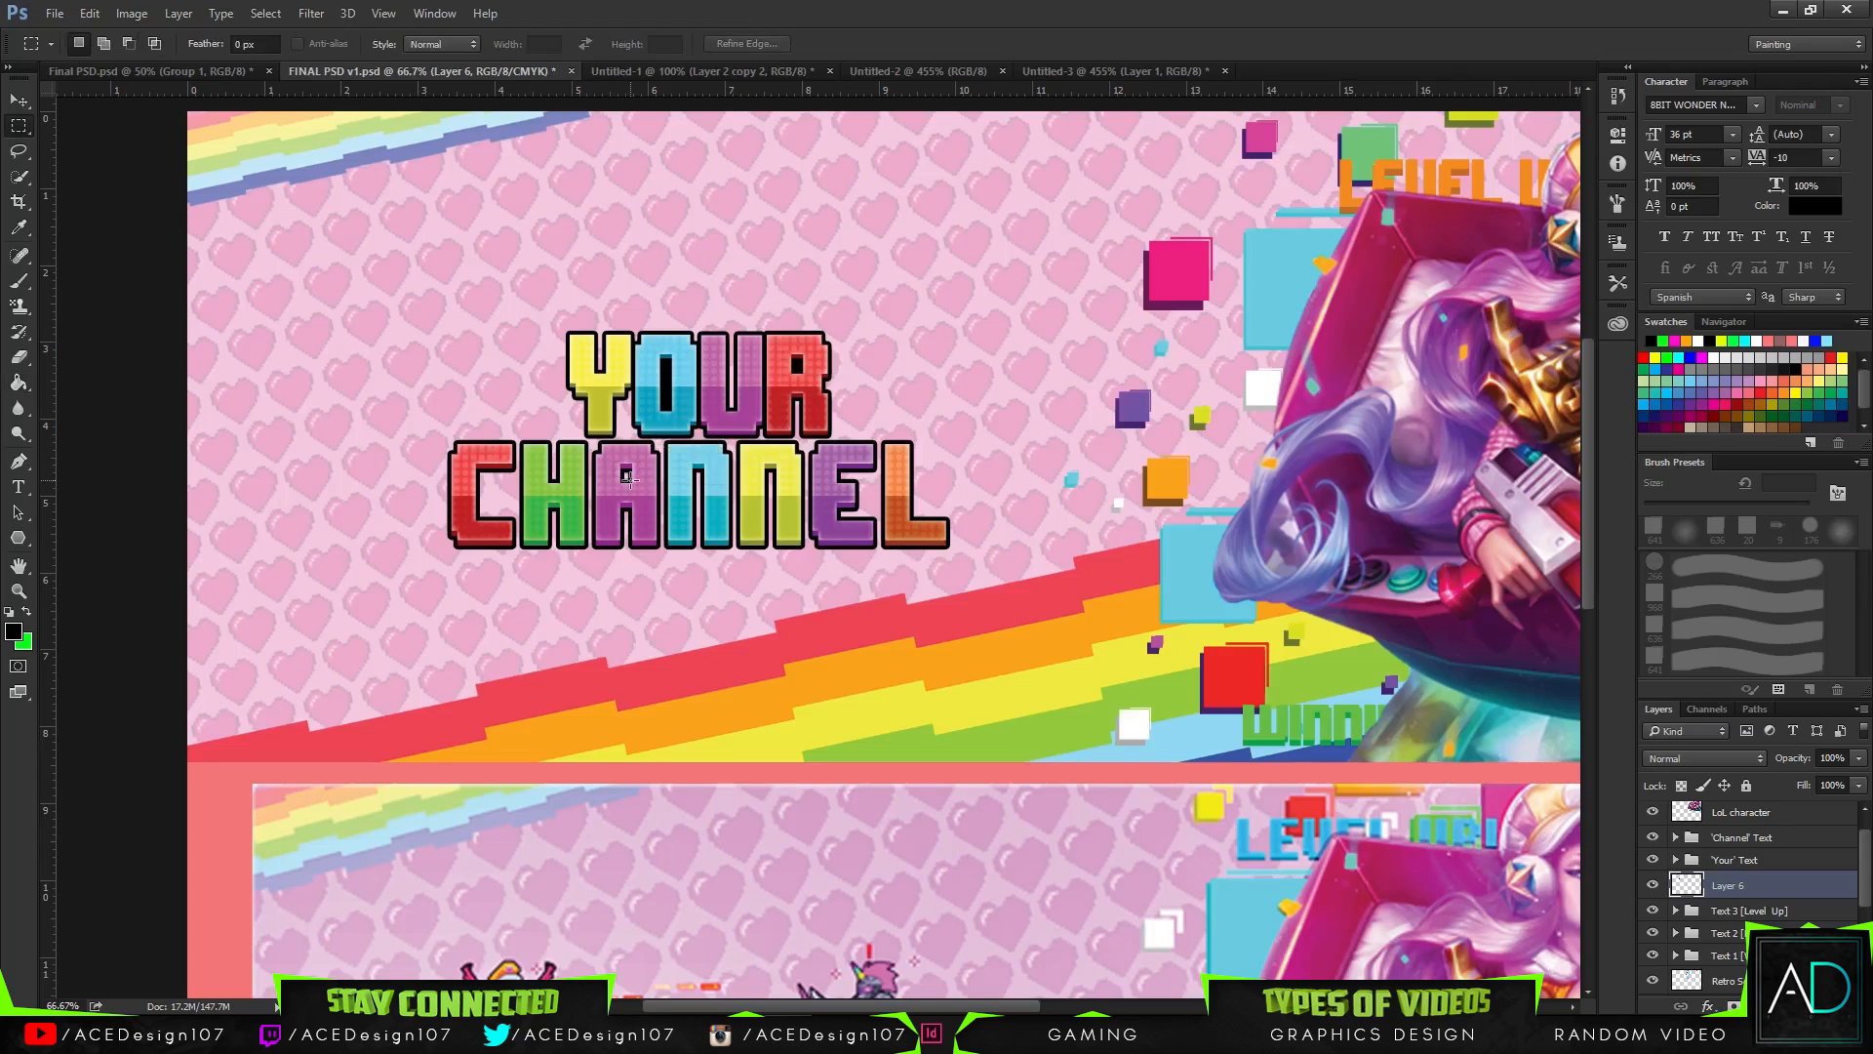
{"action": "left_click_drag", "start_coordinate": [613, 463], "coordinate": [640, 495]}
{"action": "key", "text": "g"}
{"action": "left_click", "coordinate": [627, 477]}
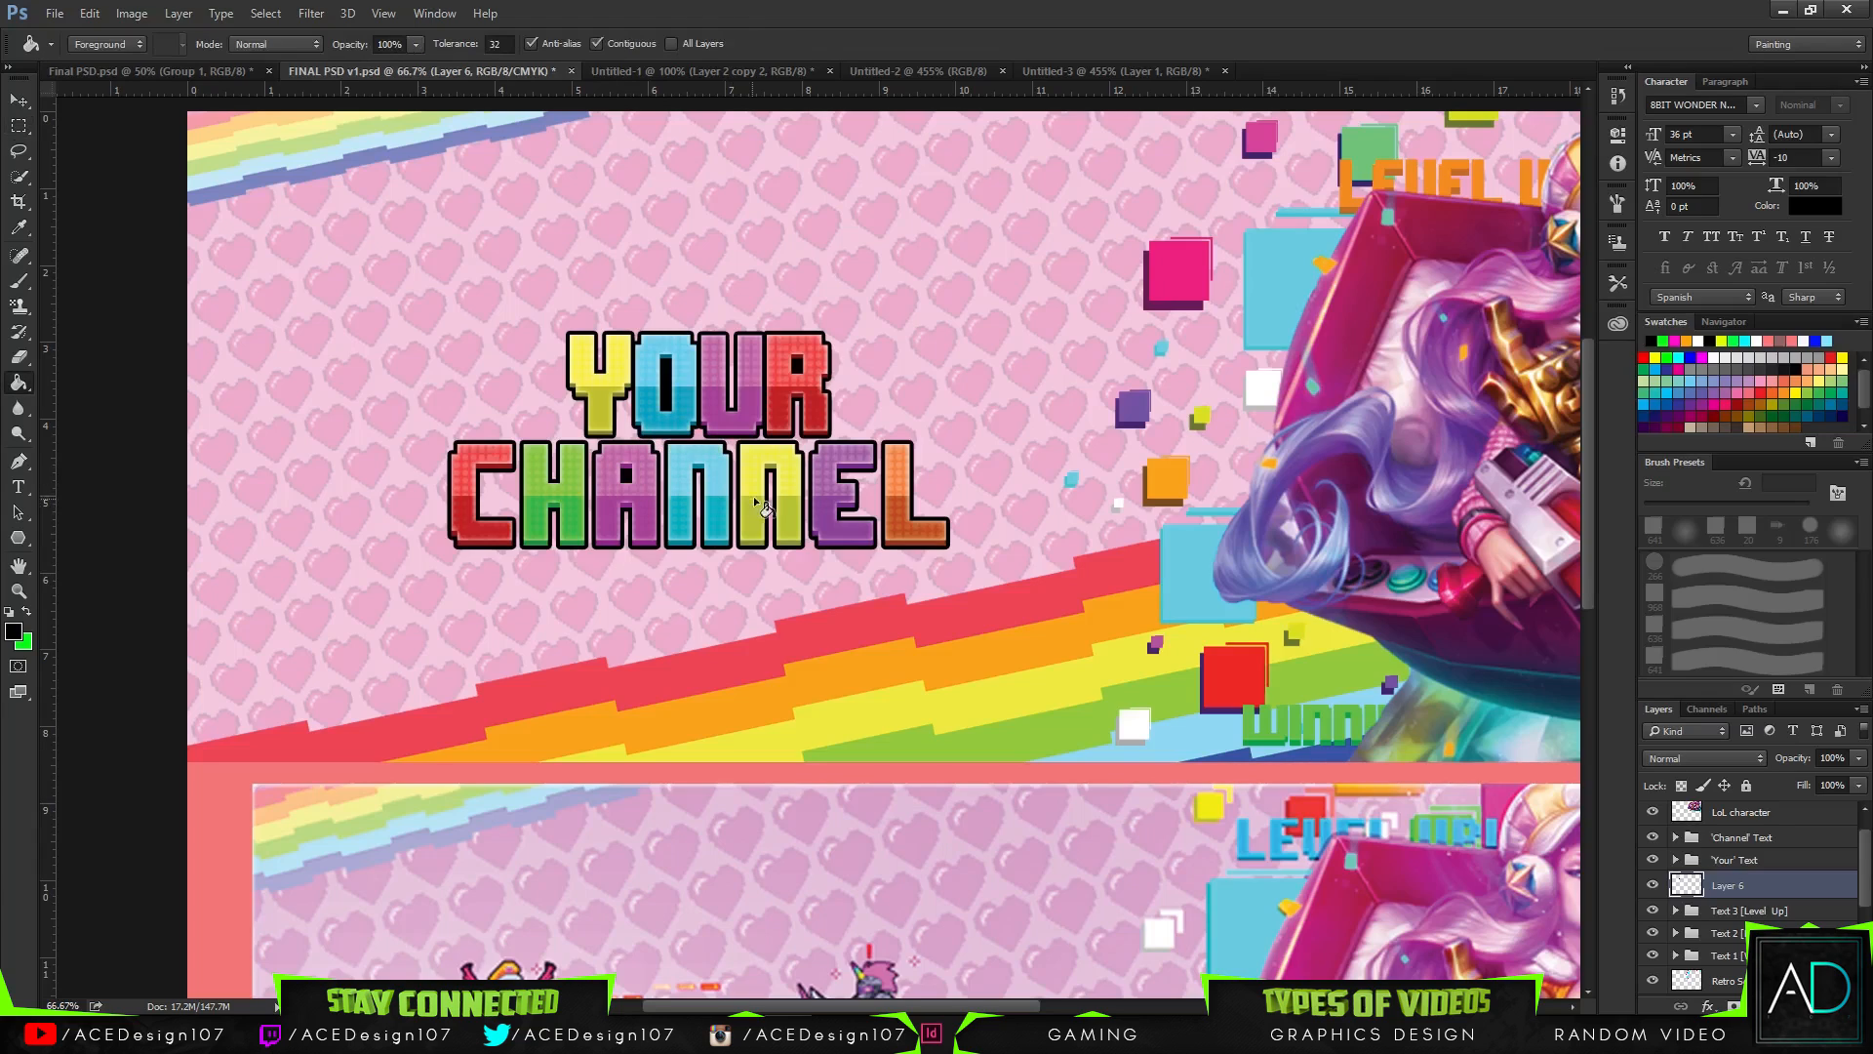
{"action": "key", "text": "m"}
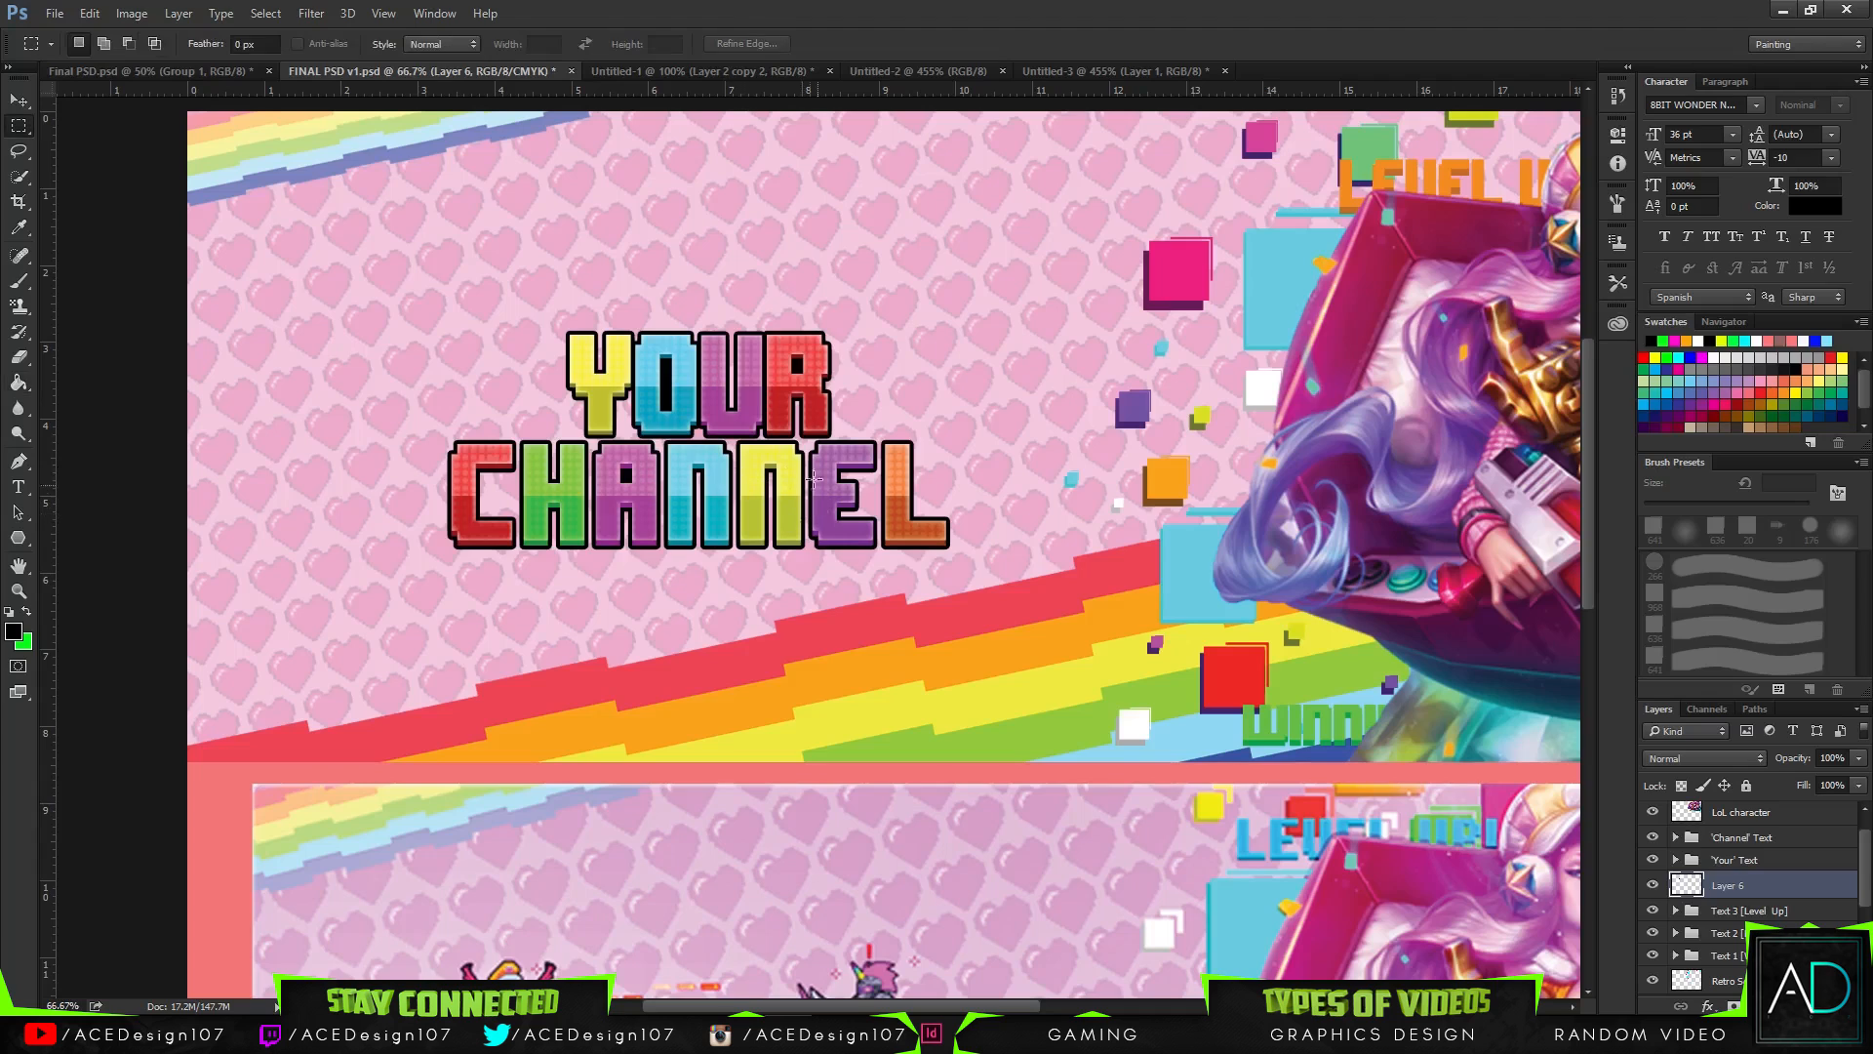
{"action": "left_click_drag", "start_coordinate": [1582, 427], "coordinate": [1566, 476]}
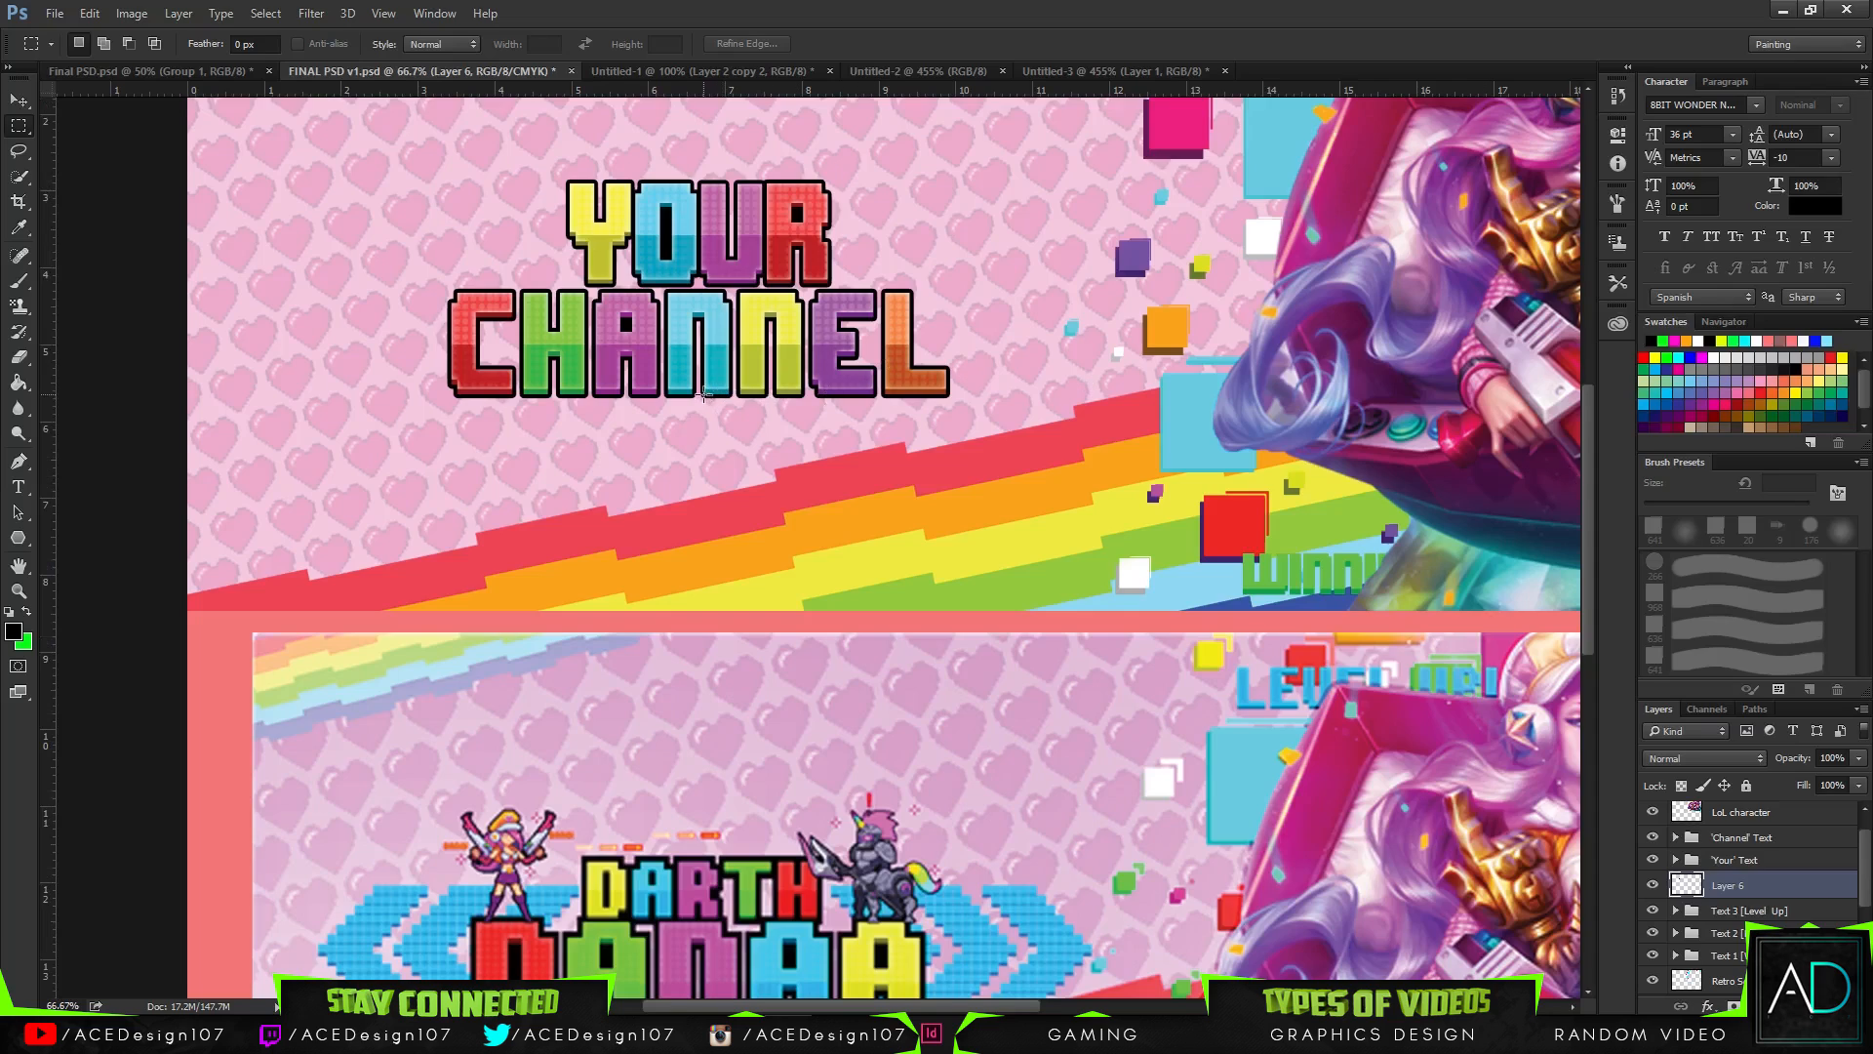
{"action": "left_click_drag", "start_coordinate": [723, 394], "coordinate": [678, 314]}
{"action": "key", "text": "g"}
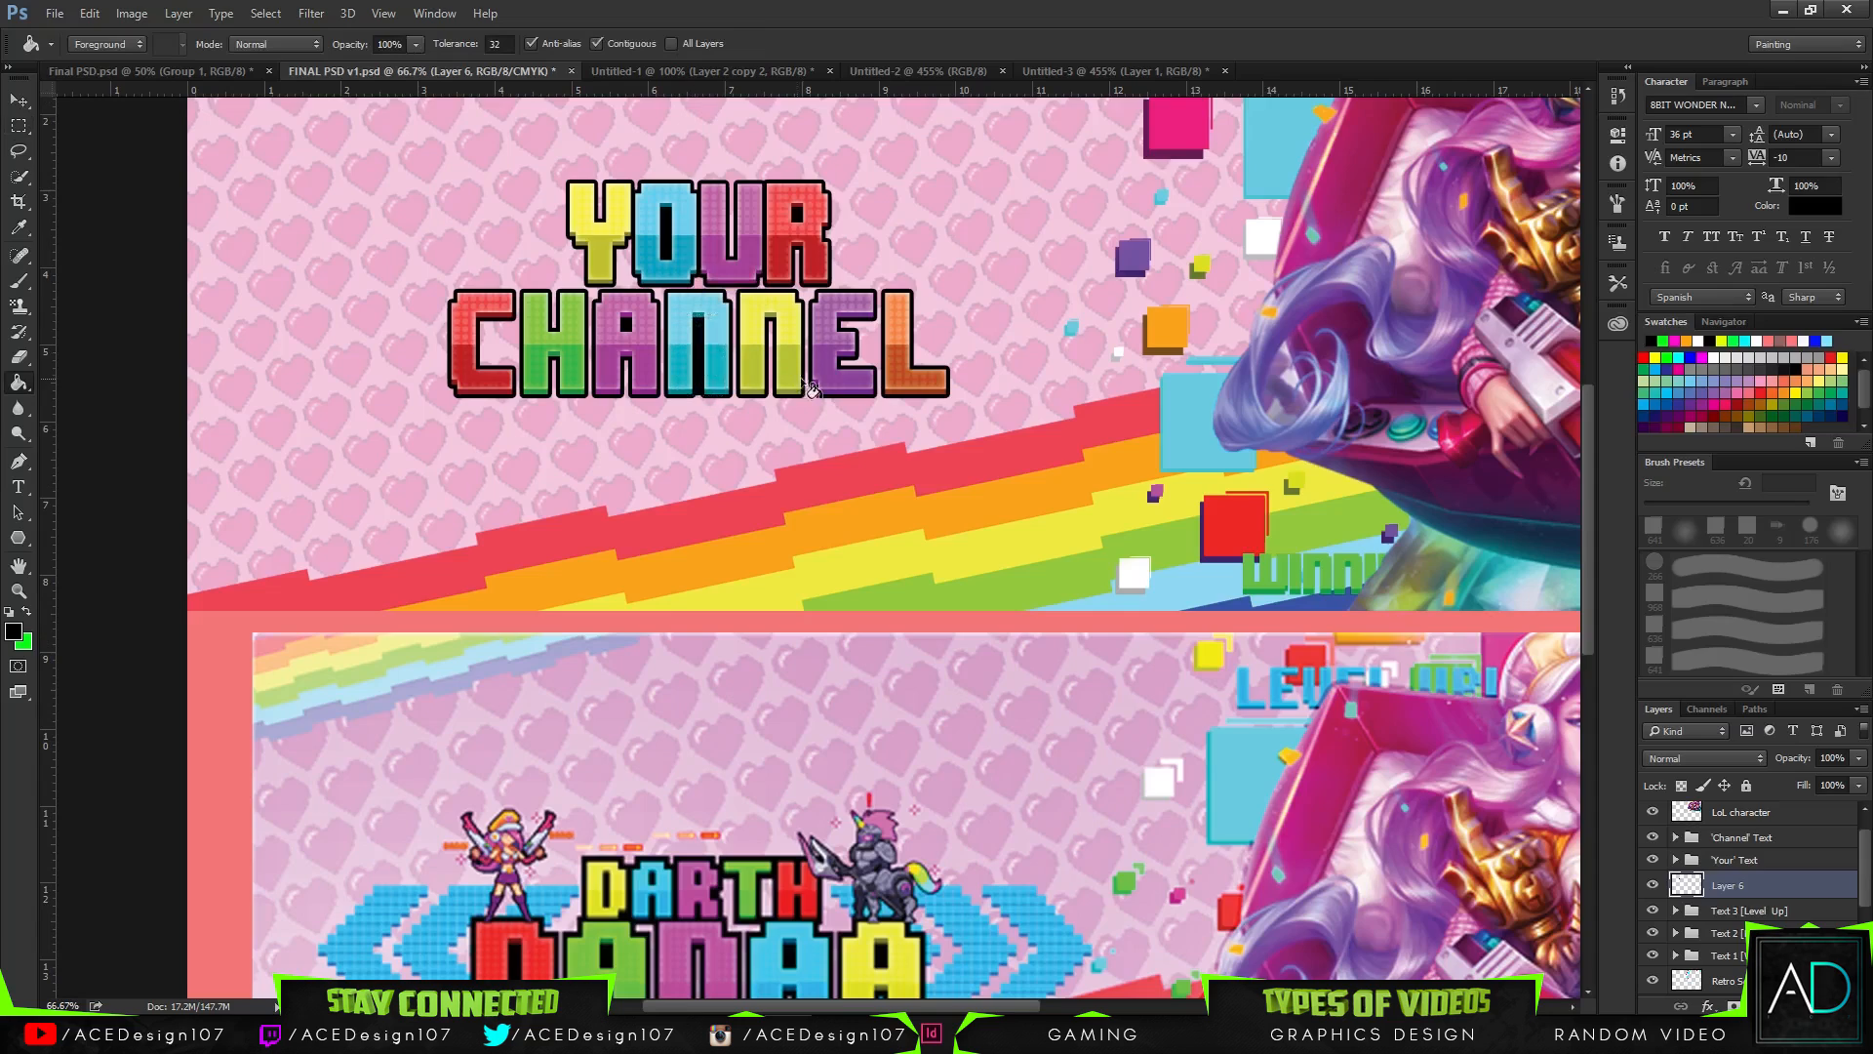
{"action": "key", "text": "ctrl+d"}
- Fit the whole banner in view and save the document
{"action": "key", "text": "ctrl+0"}
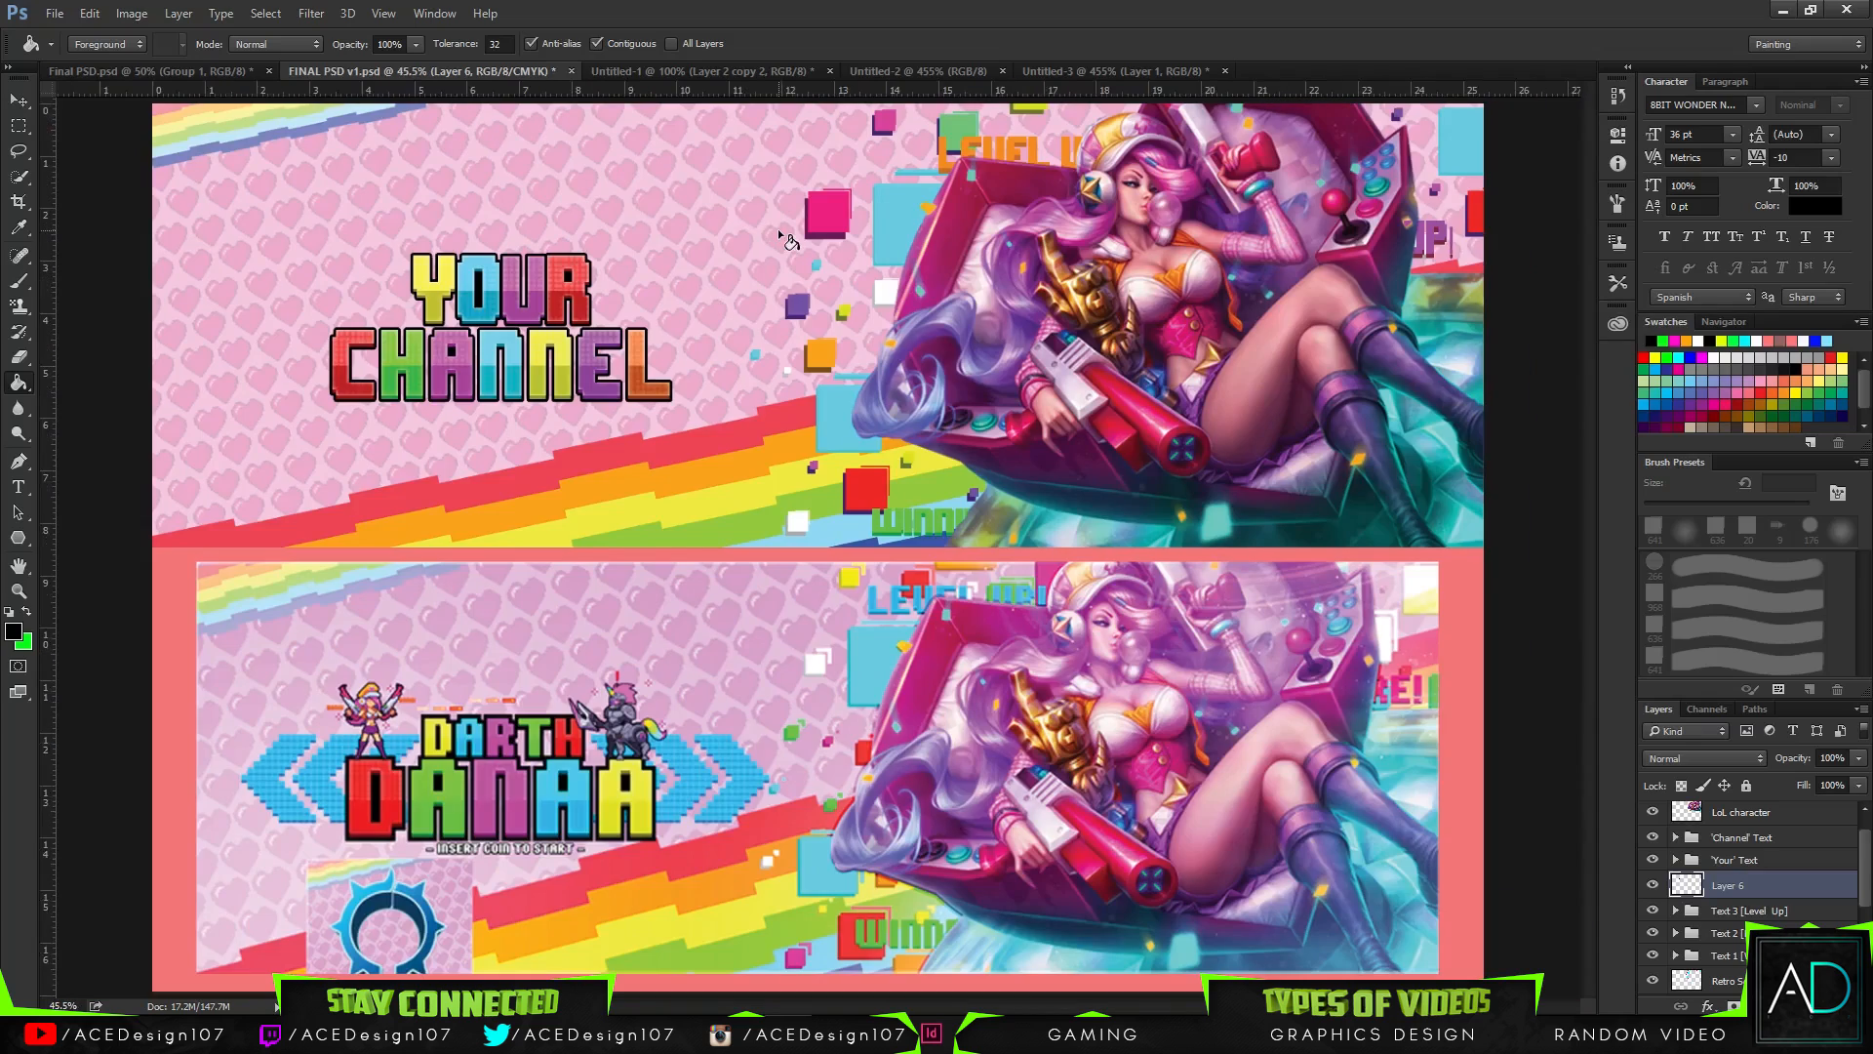
{"action": "left_click", "coordinate": [24, 98]}
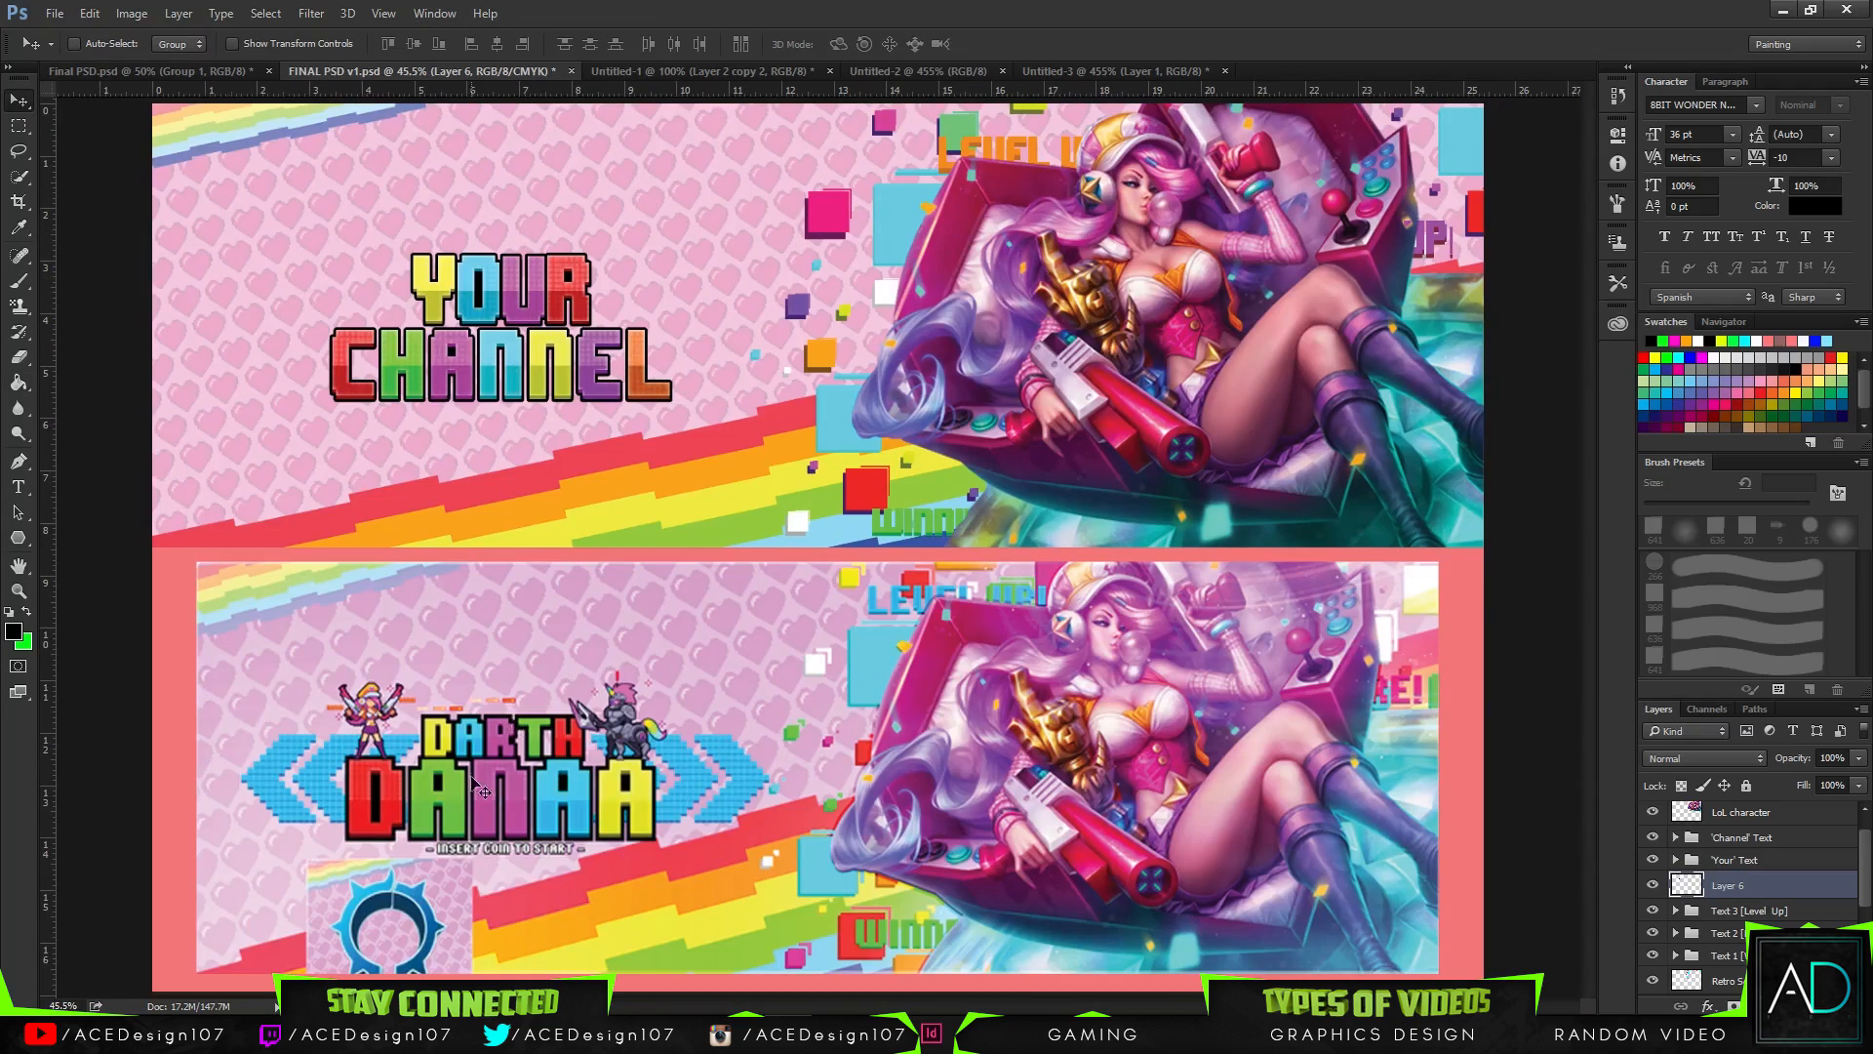
{"action": "key", "text": "ctrl"}
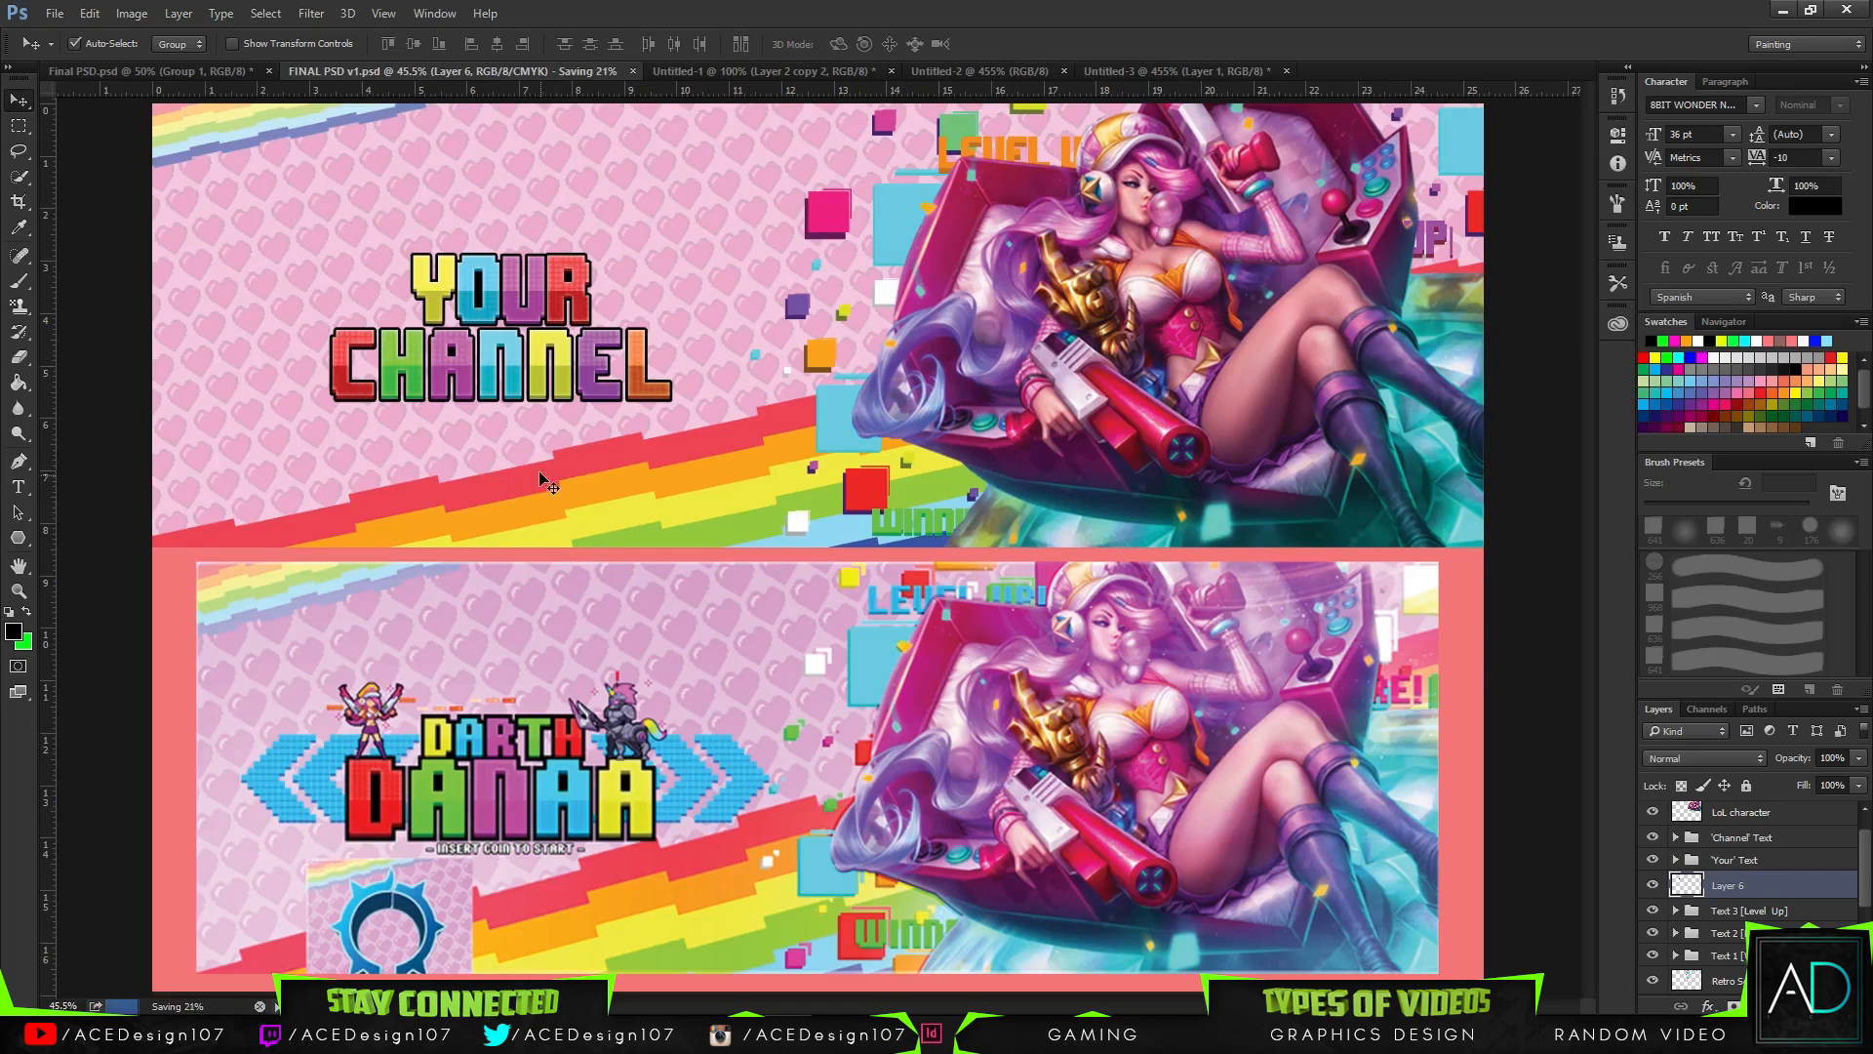
- Open hecarim-profile.png and miss-fortune-profile.png together and bring the hecarim-profile.png document to the front
{"action": "left_click", "coordinate": [55, 13]}
{"action": "left_click", "coordinate": [60, 54]}
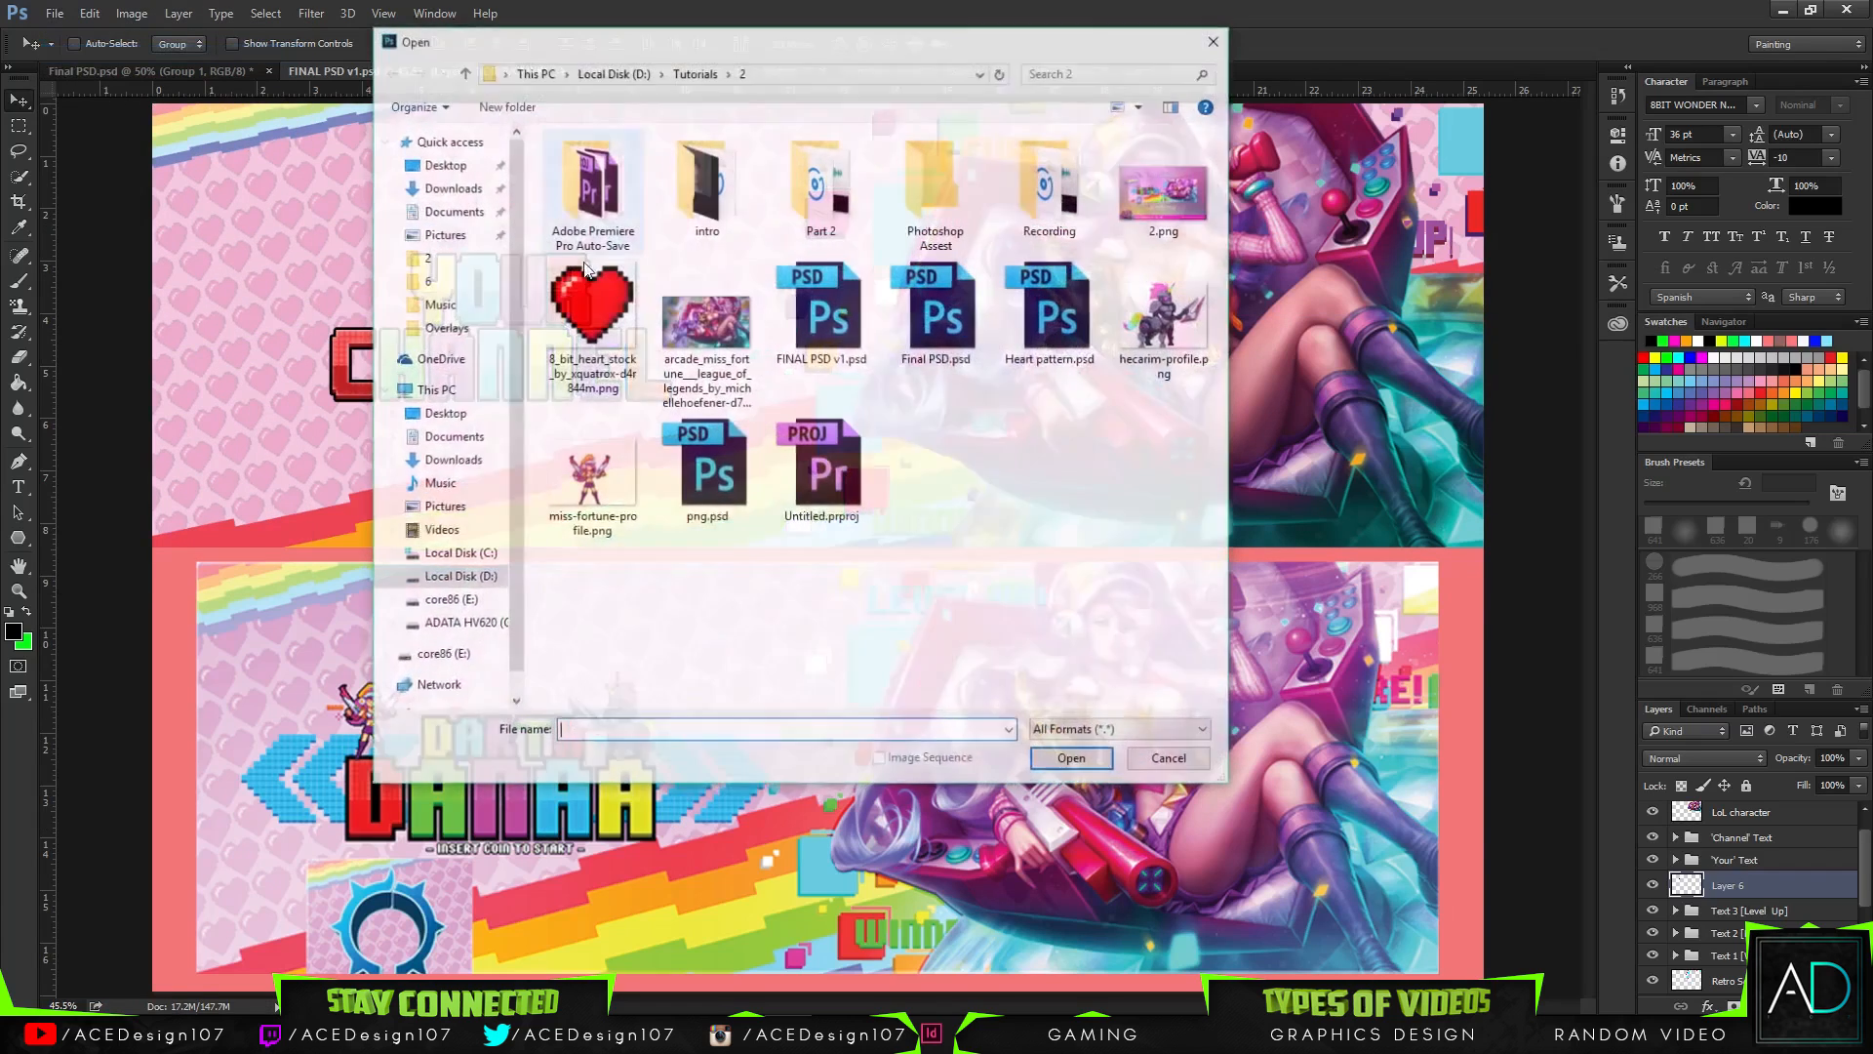
{"action": "left_click", "coordinate": [1165, 320]}
{"action": "left_click", "coordinate": [559, 512], "text": "ctrl"}
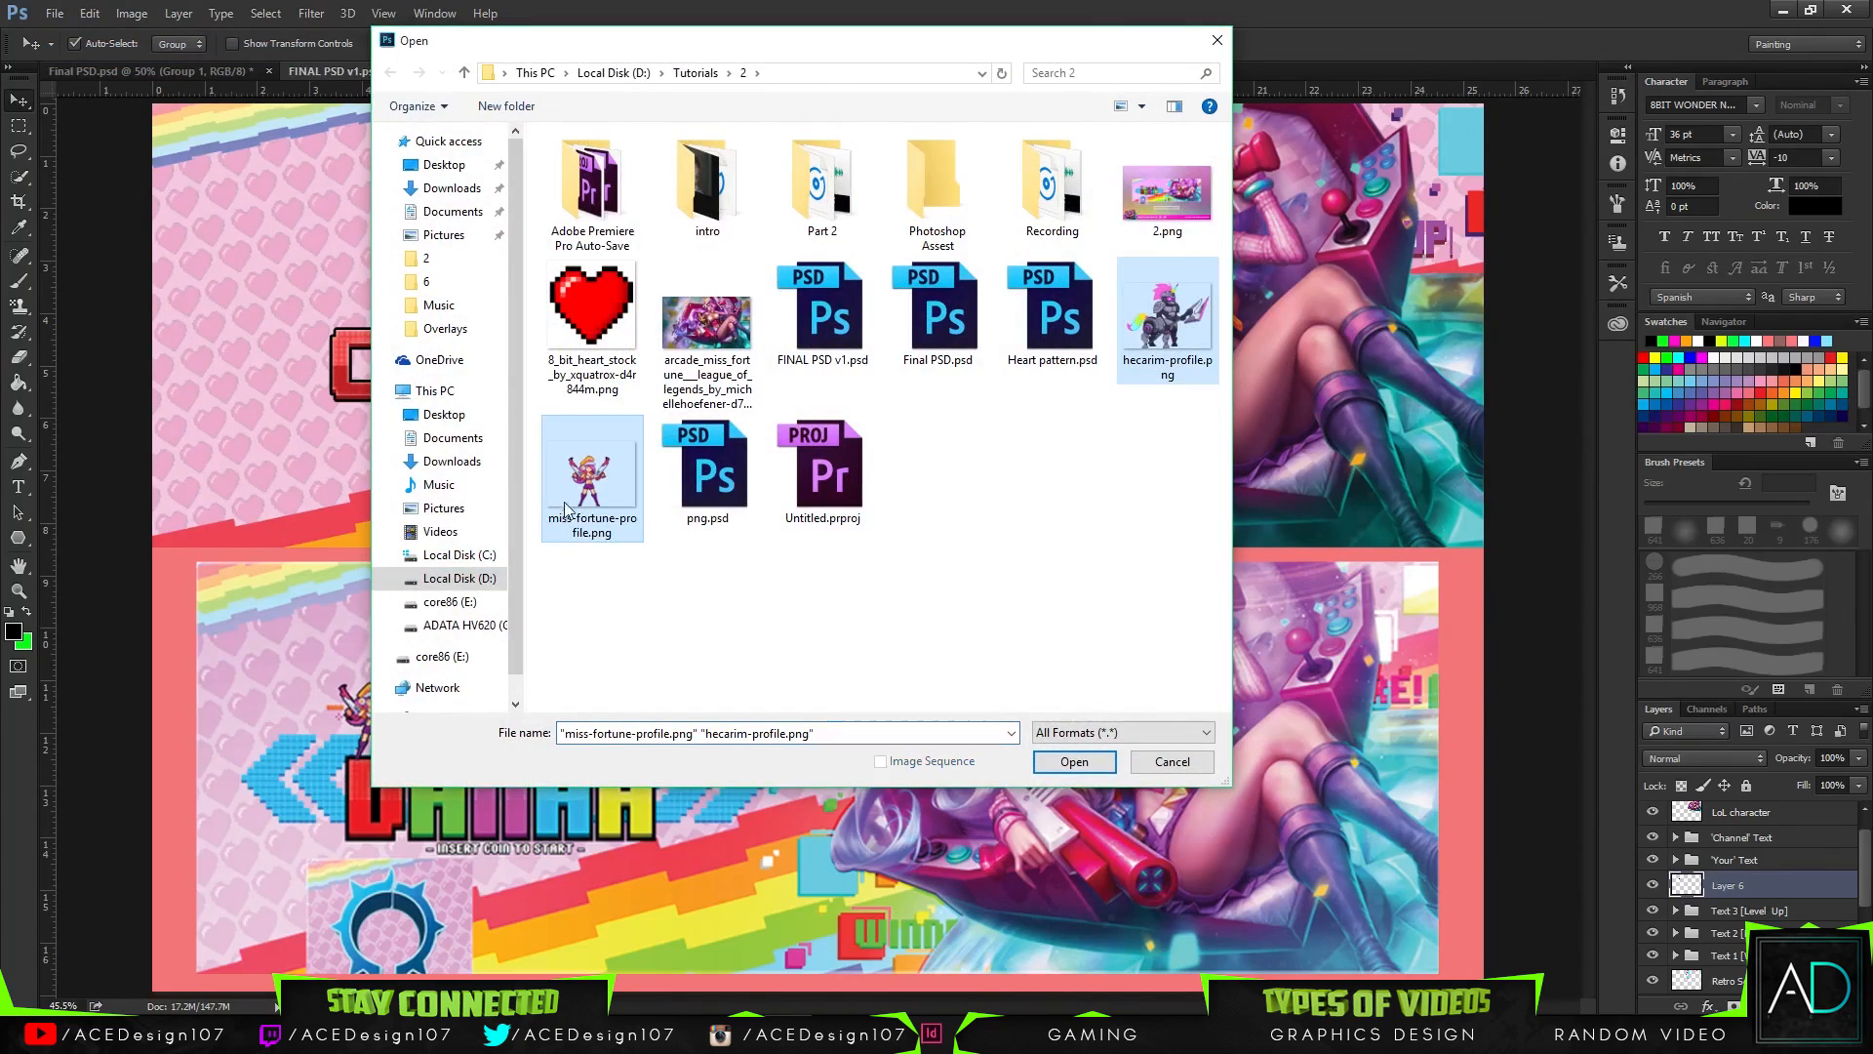
{"action": "left_click", "coordinate": [1113, 760]}
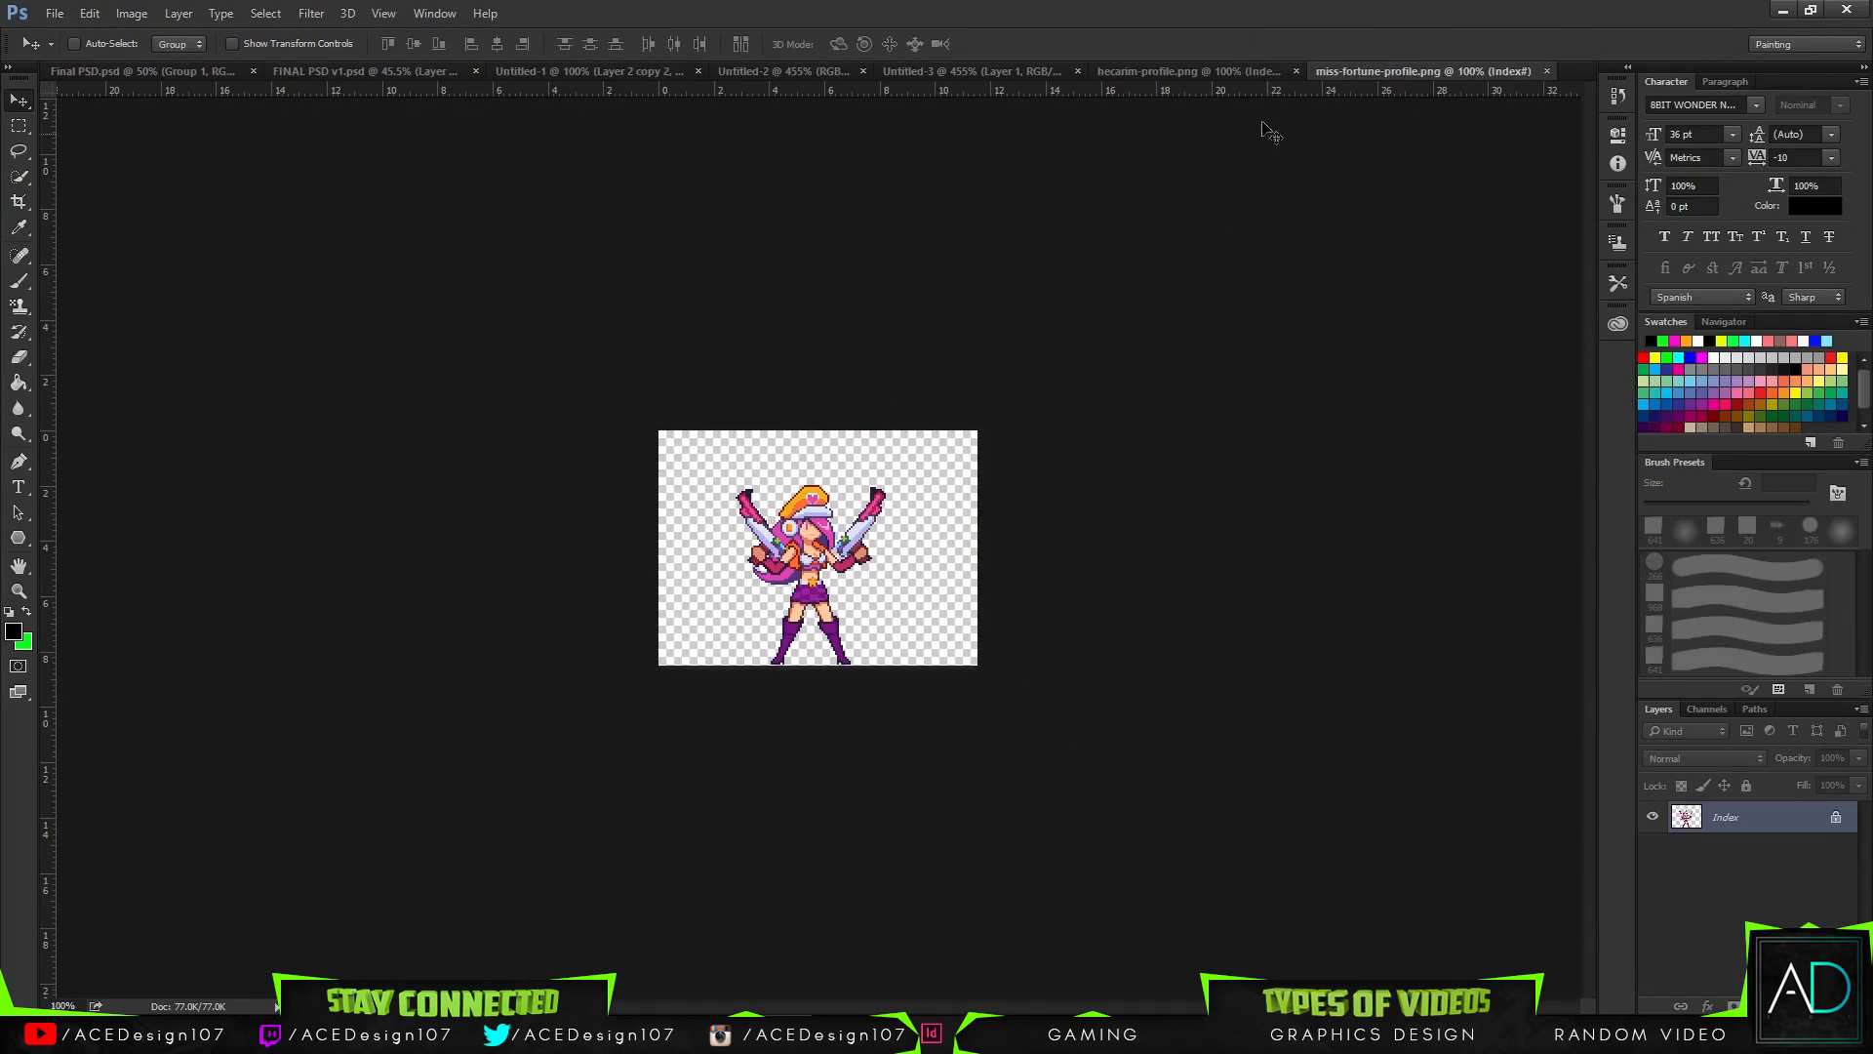
{"action": "left_click", "coordinate": [1155, 73]}
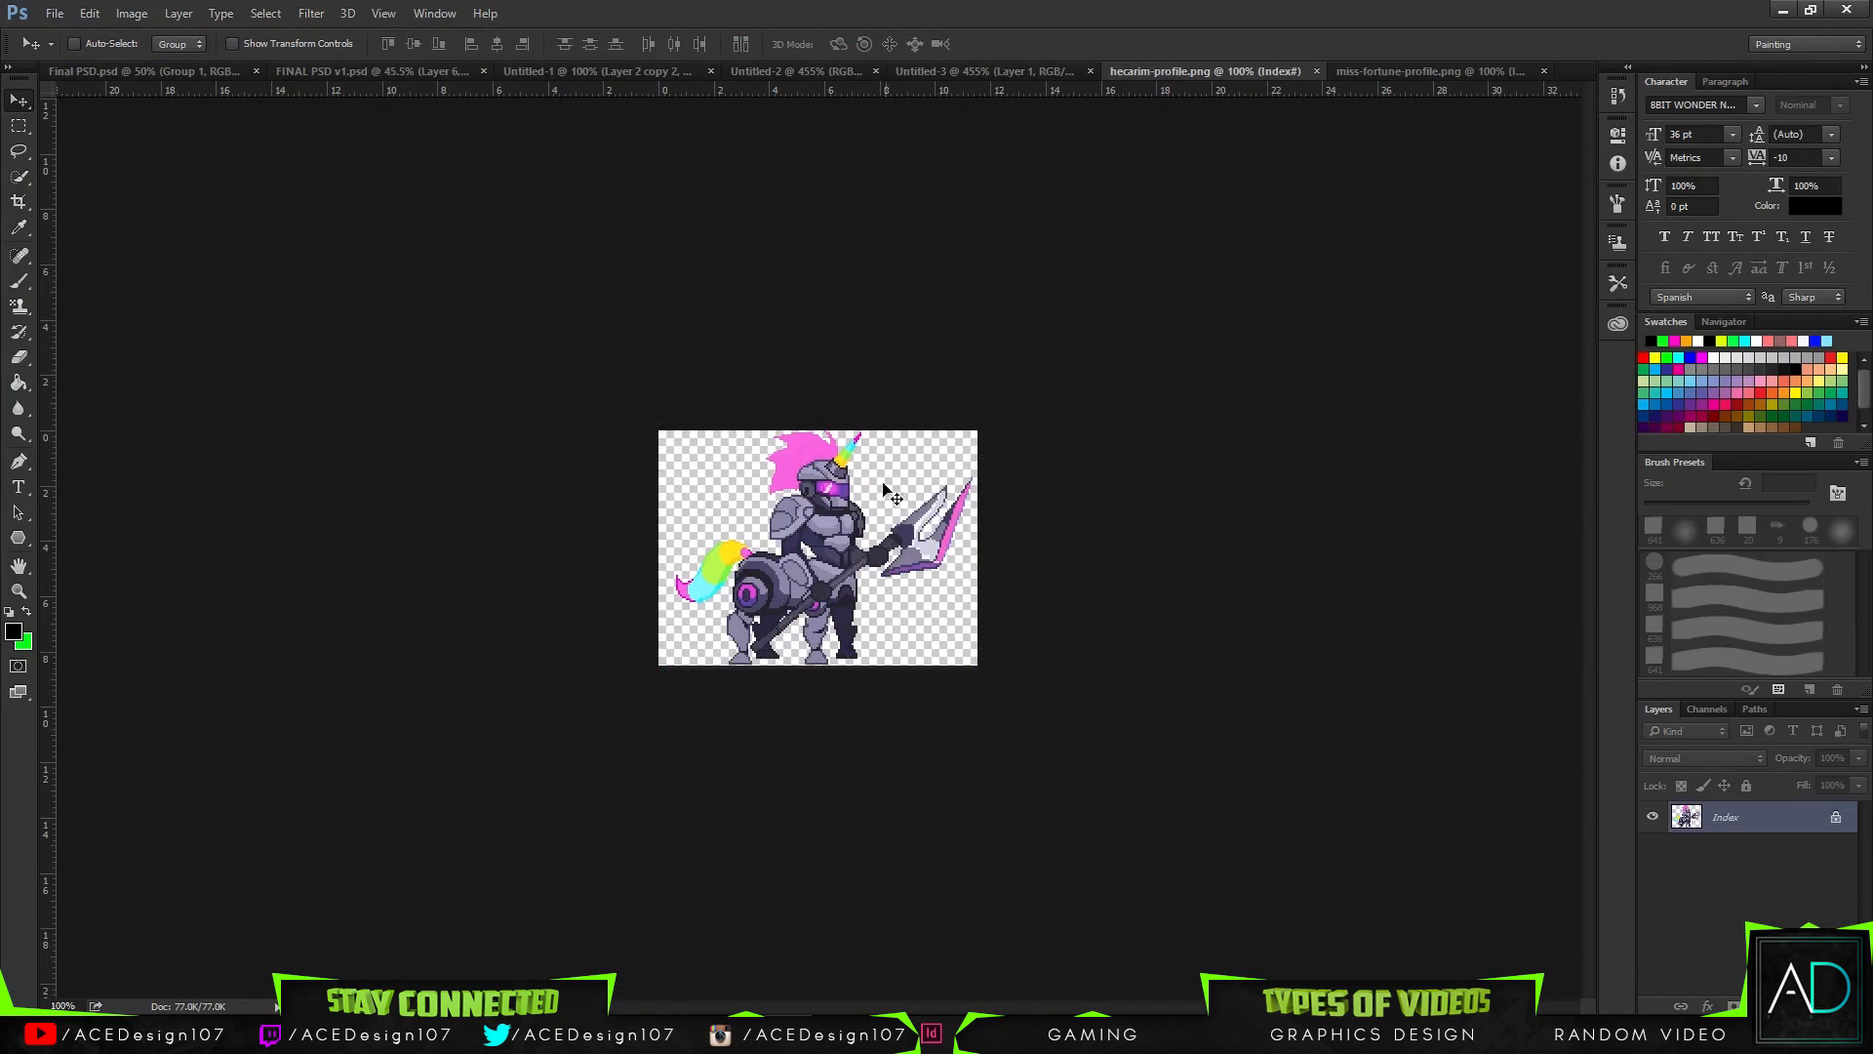
{"action": "left_click_drag", "start_coordinate": [850, 528], "coordinate": [1040, 283]}
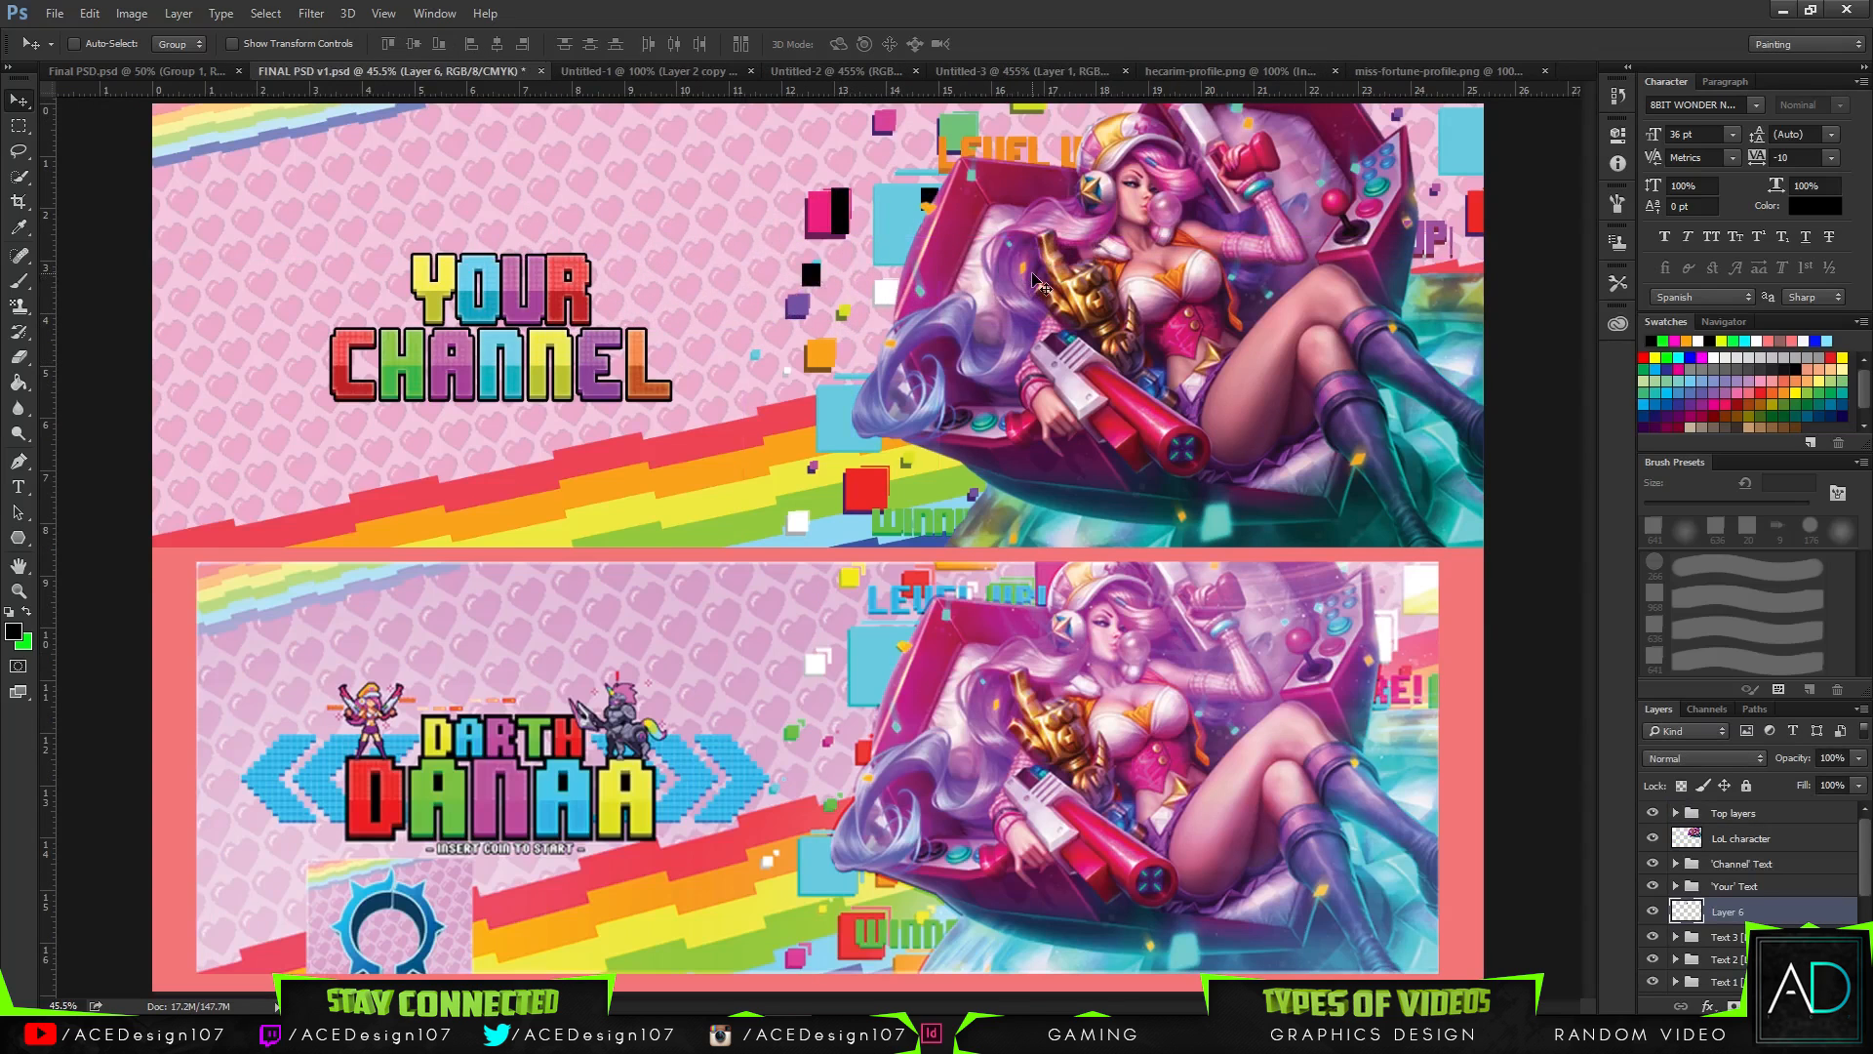
{"action": "key", "text": "ctrl+z"}
{"action": "left_click", "coordinate": [1241, 71]}
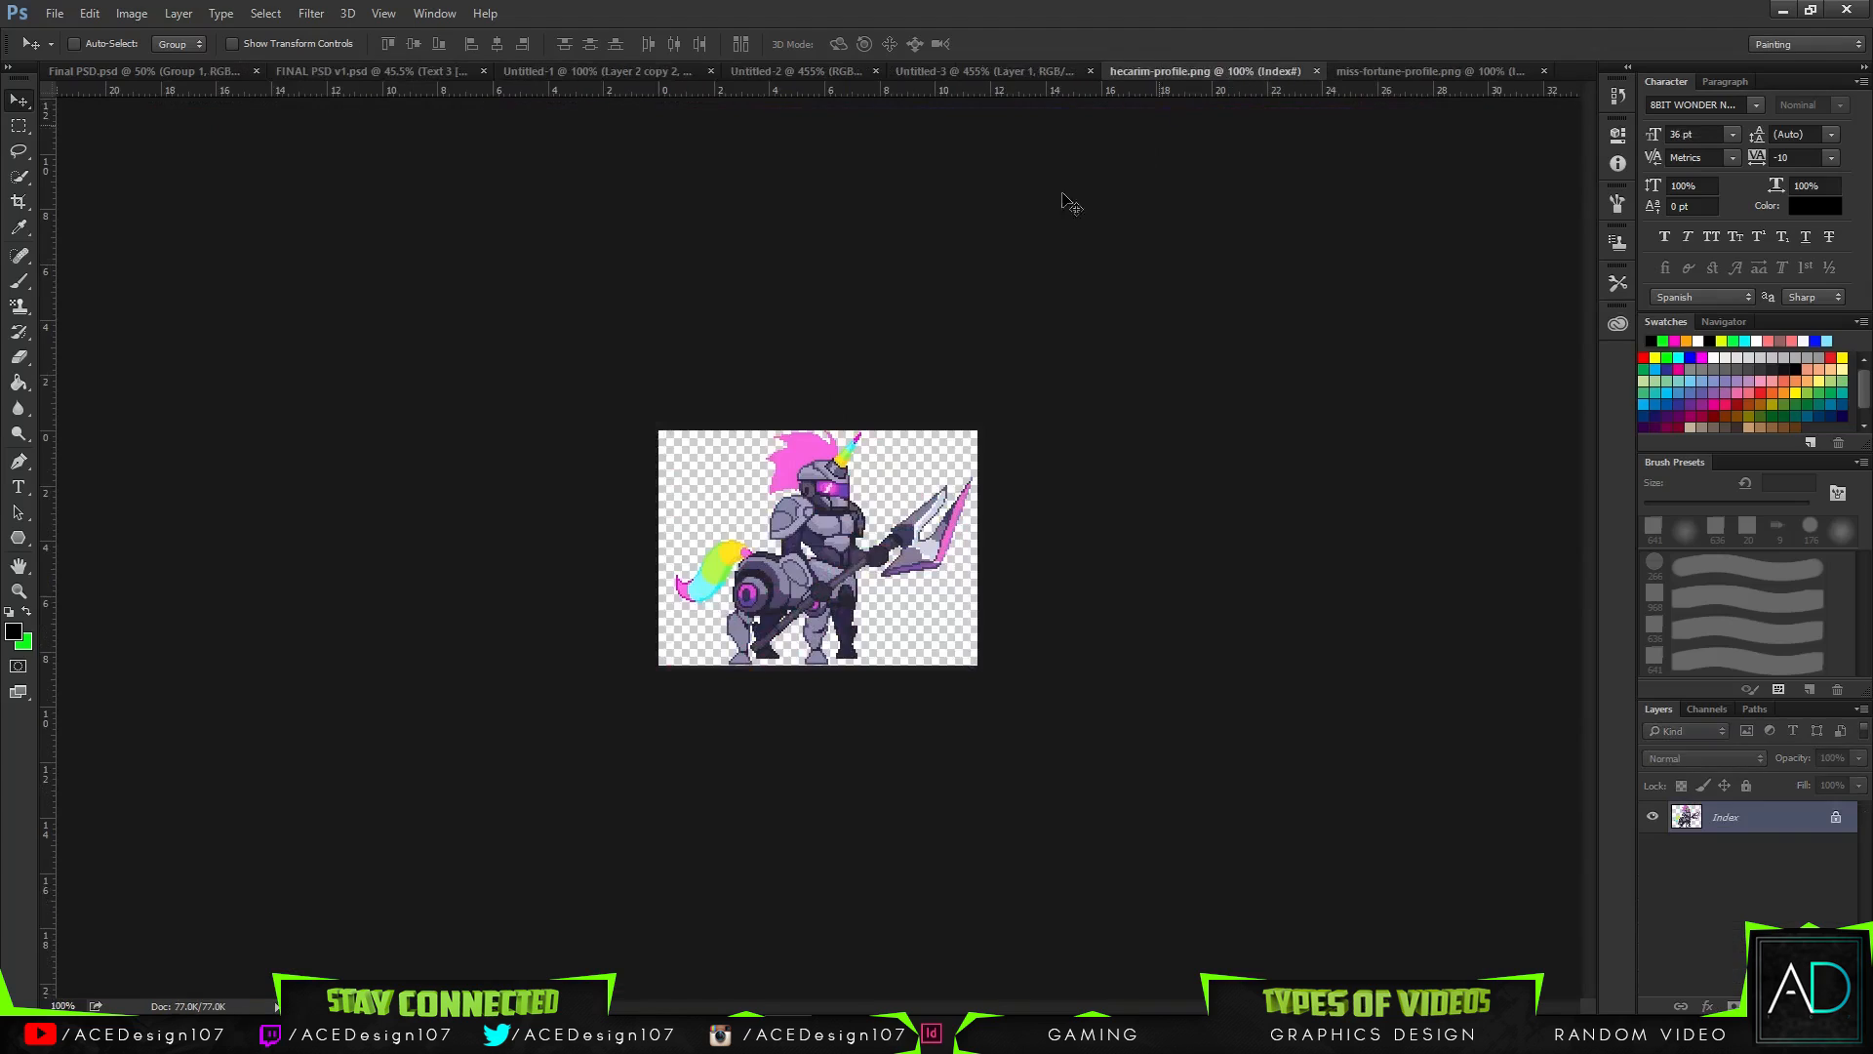
{"action": "left_click_drag", "start_coordinate": [837, 536], "coordinate": [1784, 925]}
{"action": "left_click_drag", "start_coordinate": [1445, 497], "coordinate": [1449, 500]}
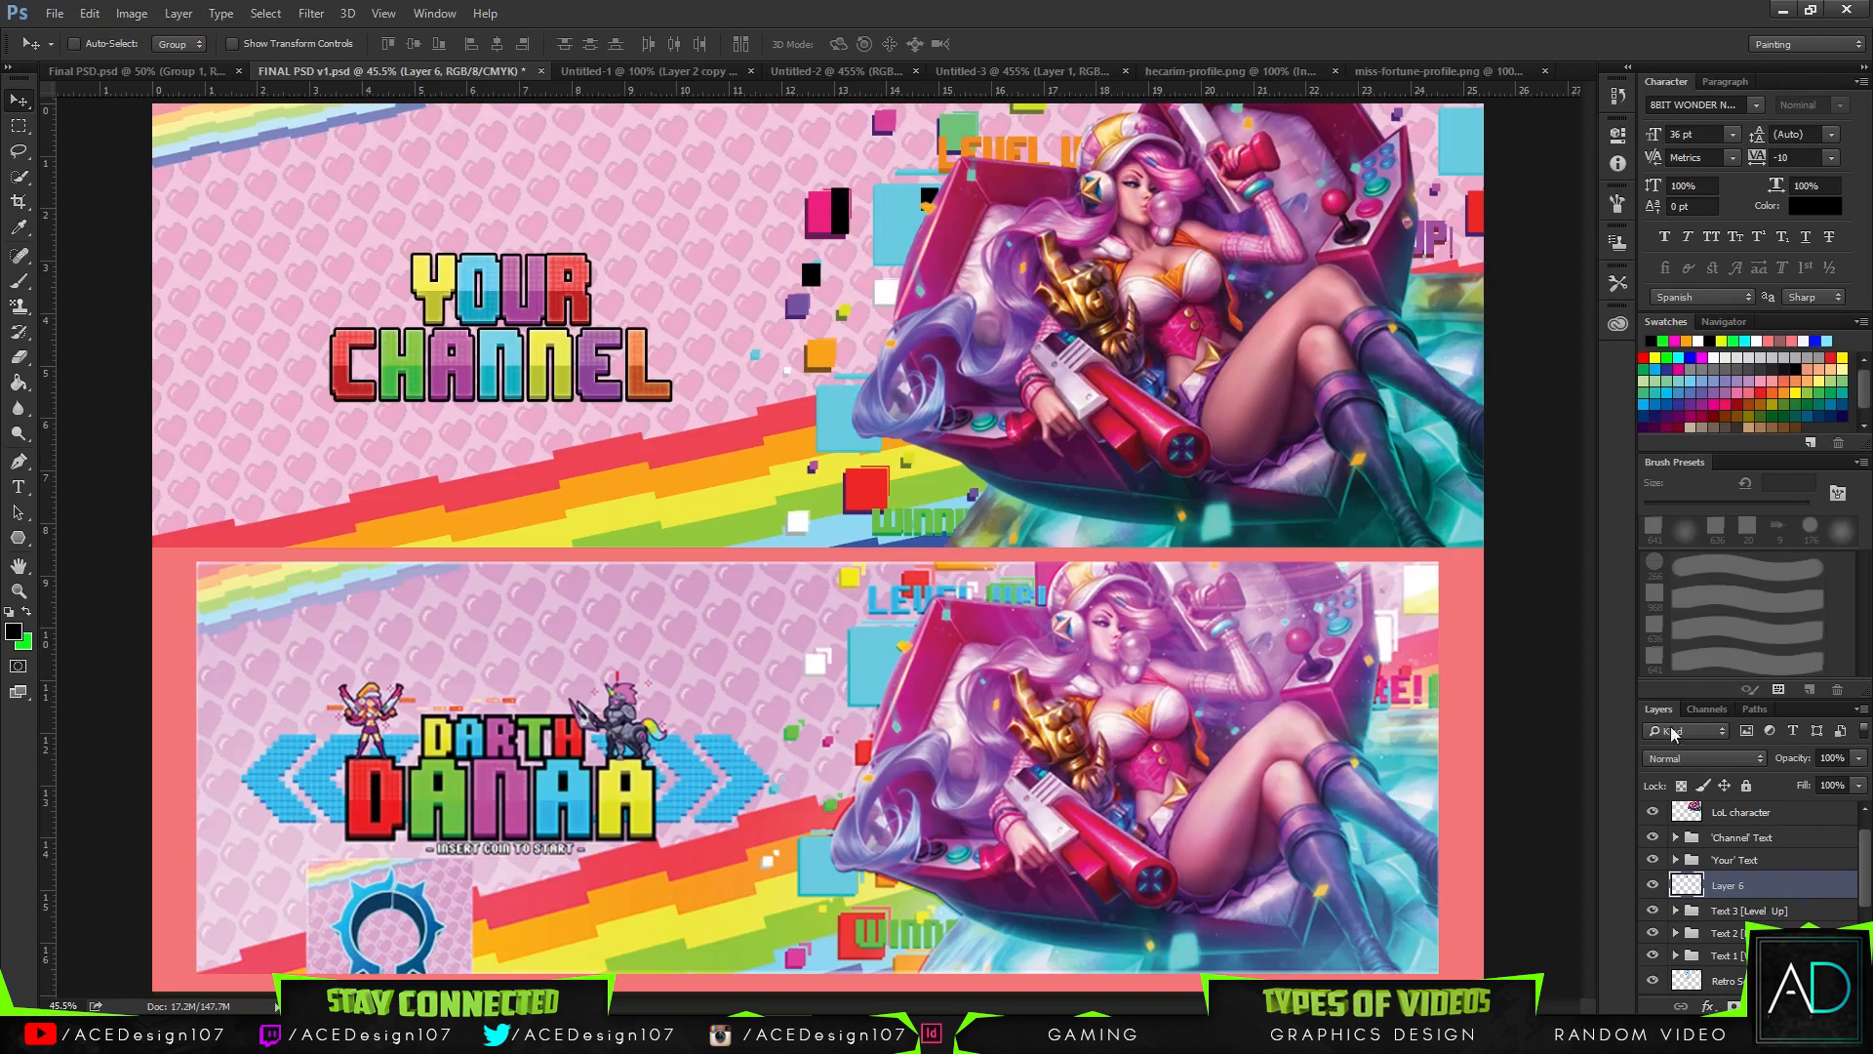
{"action": "left_click", "coordinate": [1220, 72]}
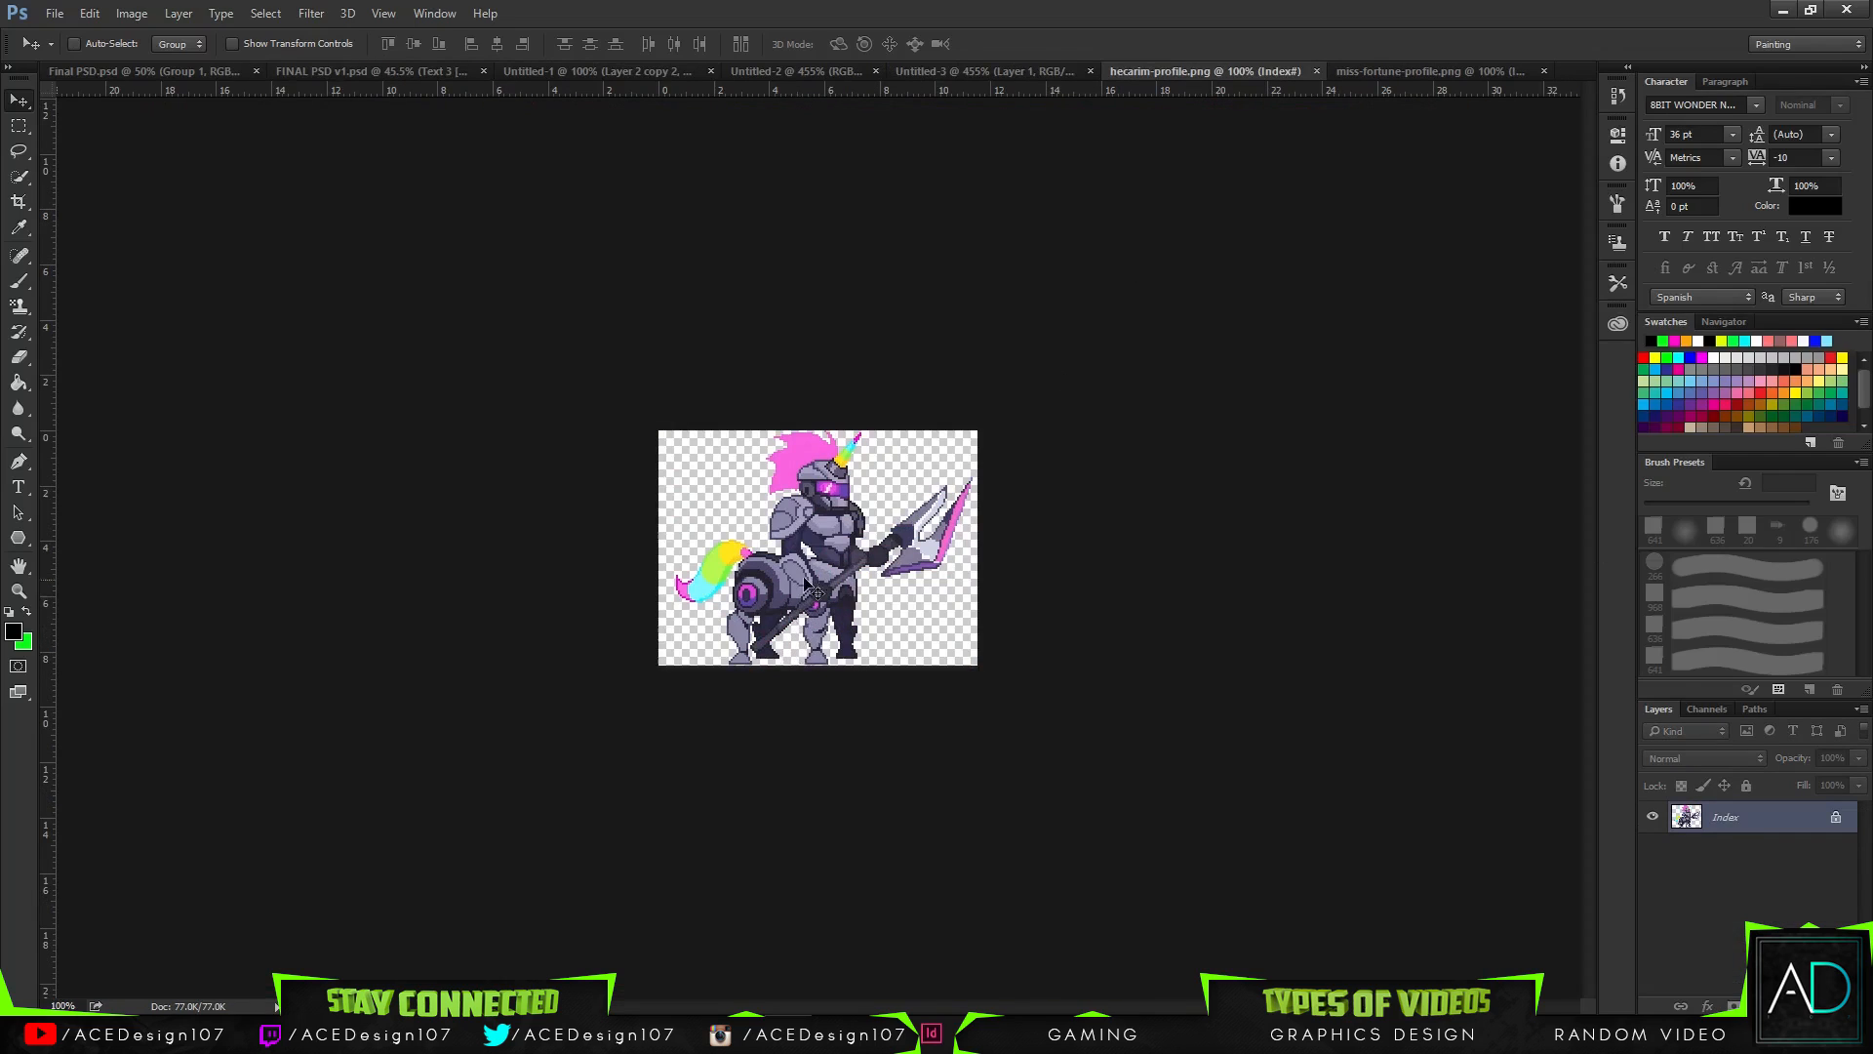
{"action": "left_click_drag", "start_coordinate": [805, 583], "coordinate": [802, 265]}
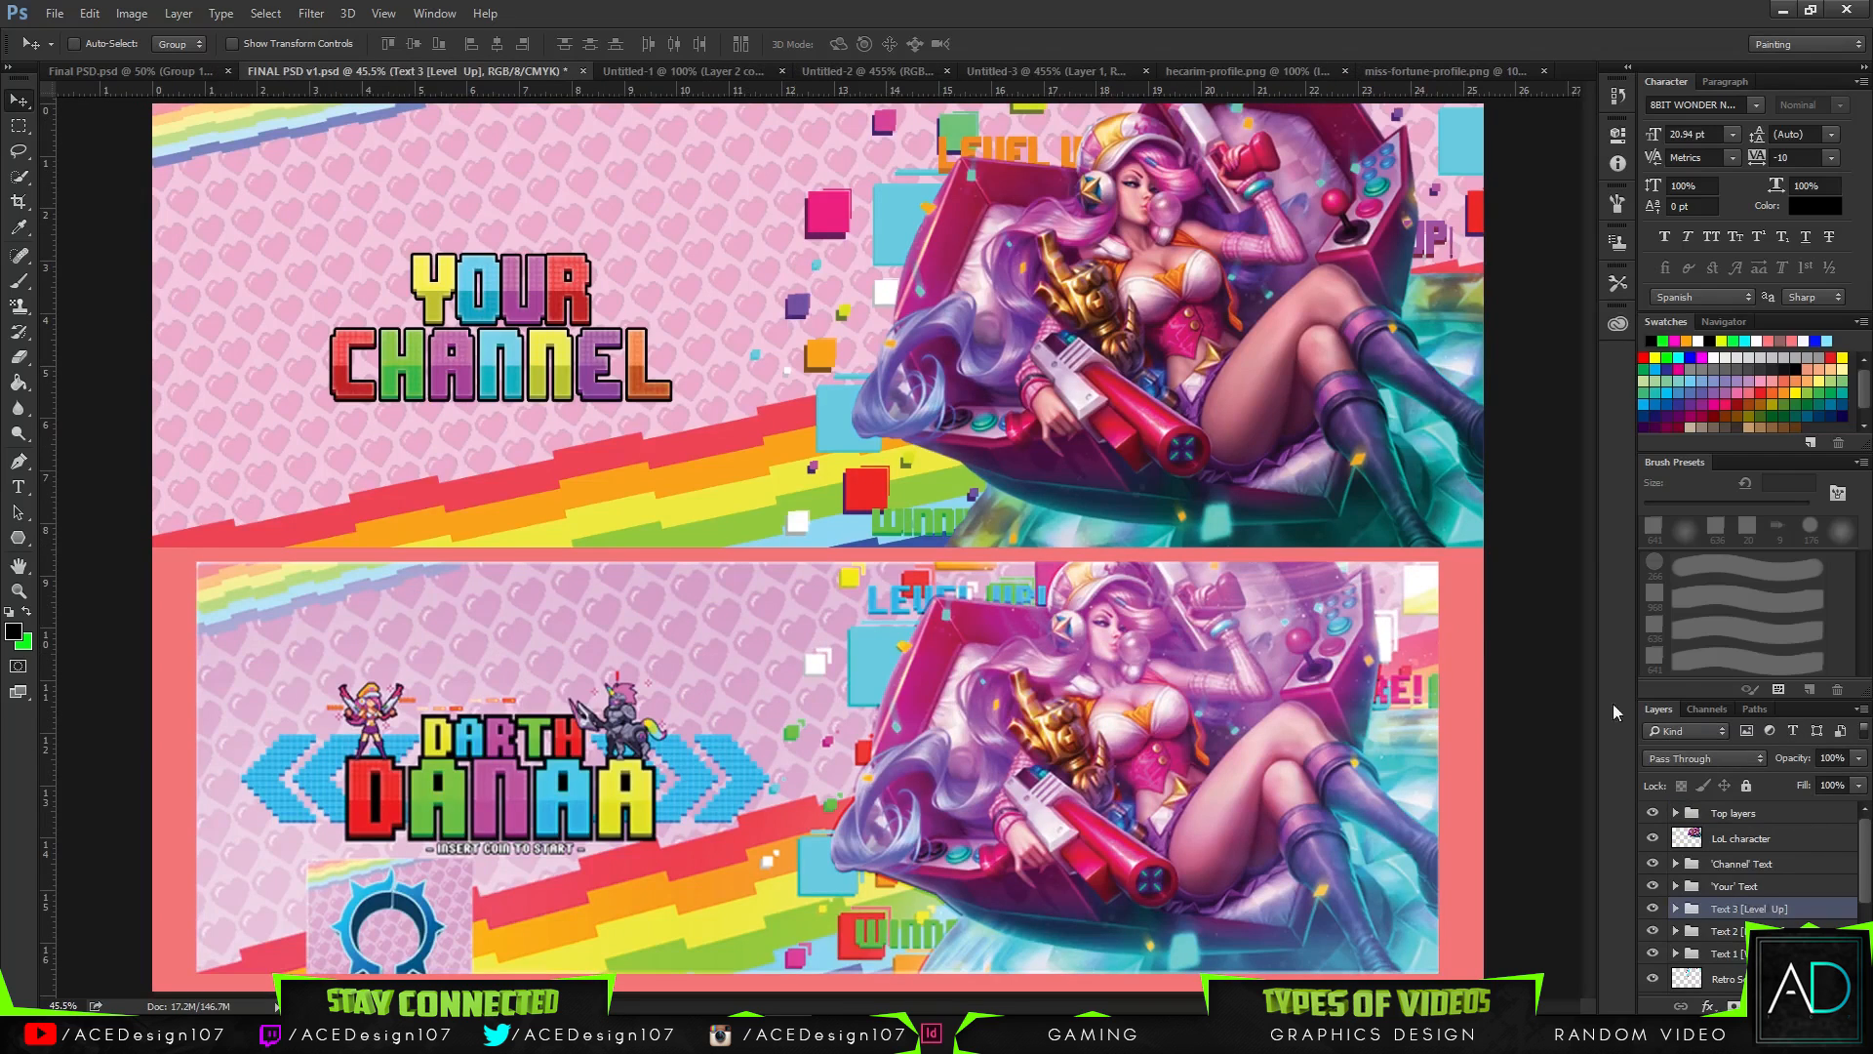
- Make the LoL character layer active in the banner and try to bring the hecarim sprite in above it
{"action": "left_click", "coordinate": [1829, 845]}
{"action": "left_click", "coordinate": [1235, 72]}
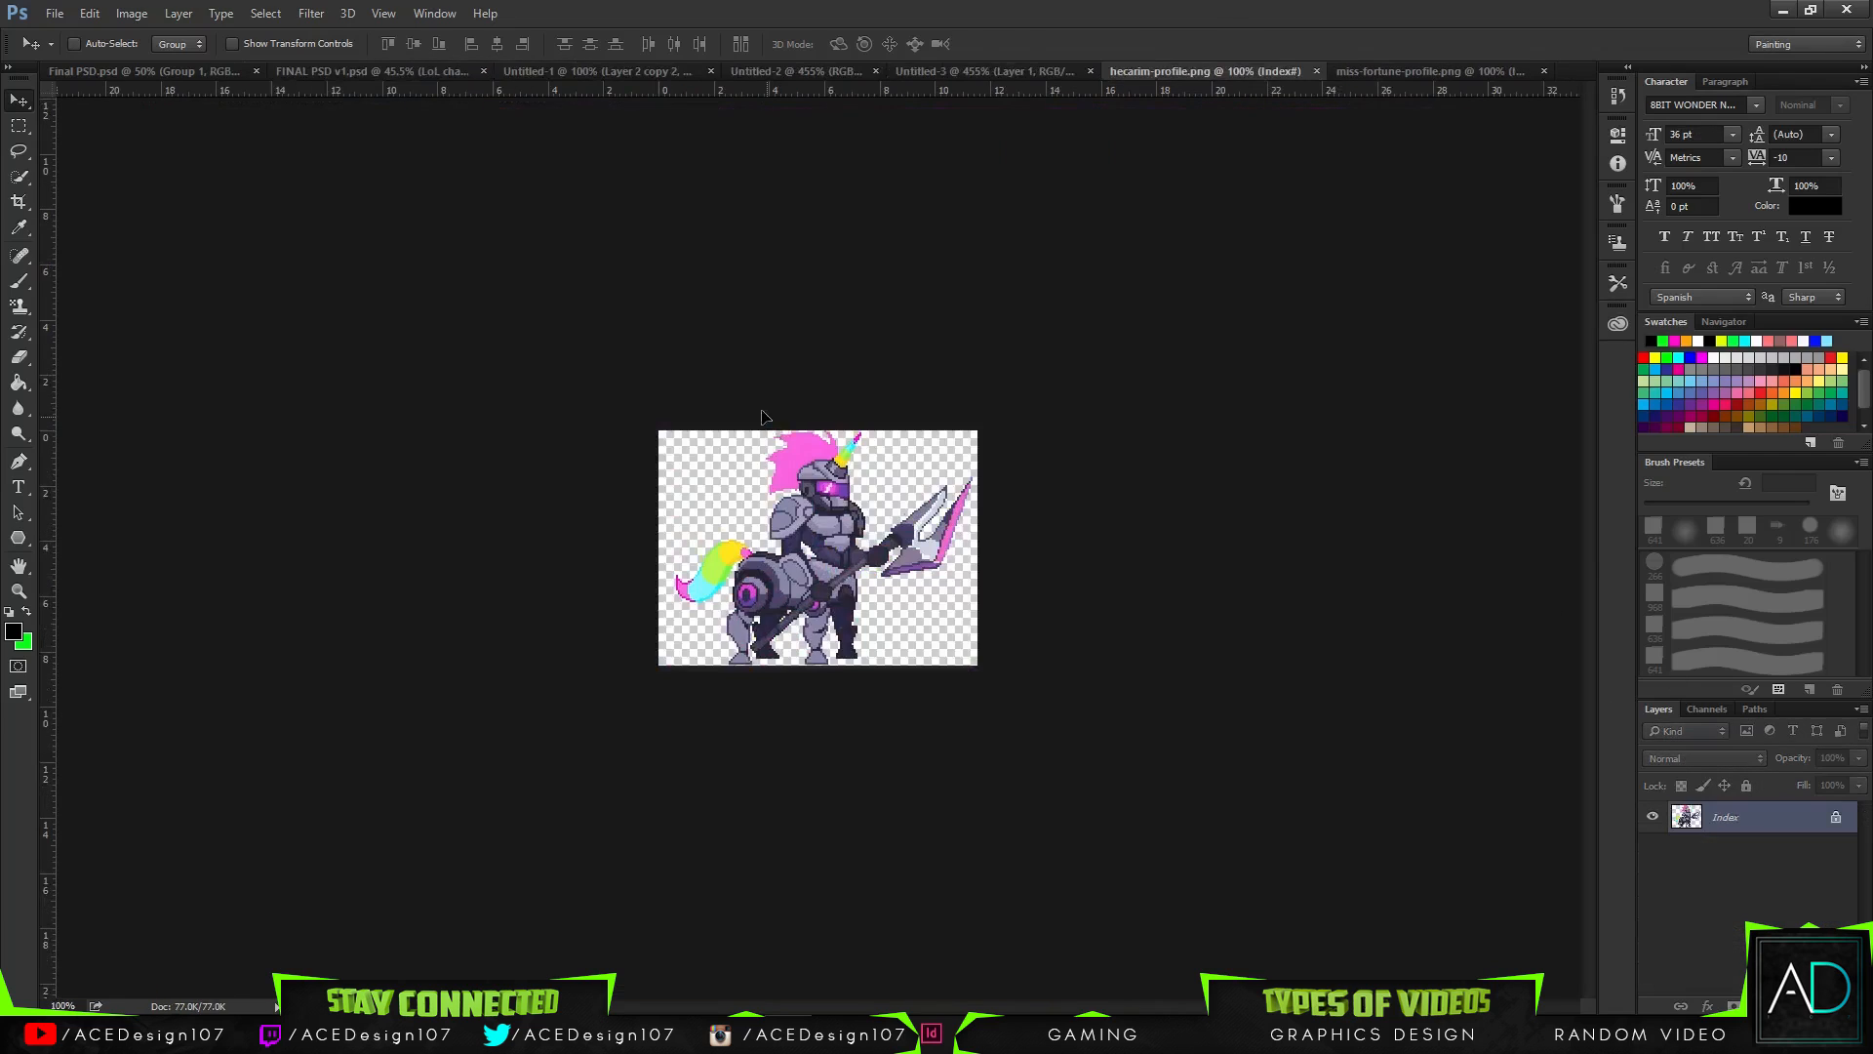
{"action": "left_click_drag", "start_coordinate": [816, 547], "coordinate": [859, 342]}
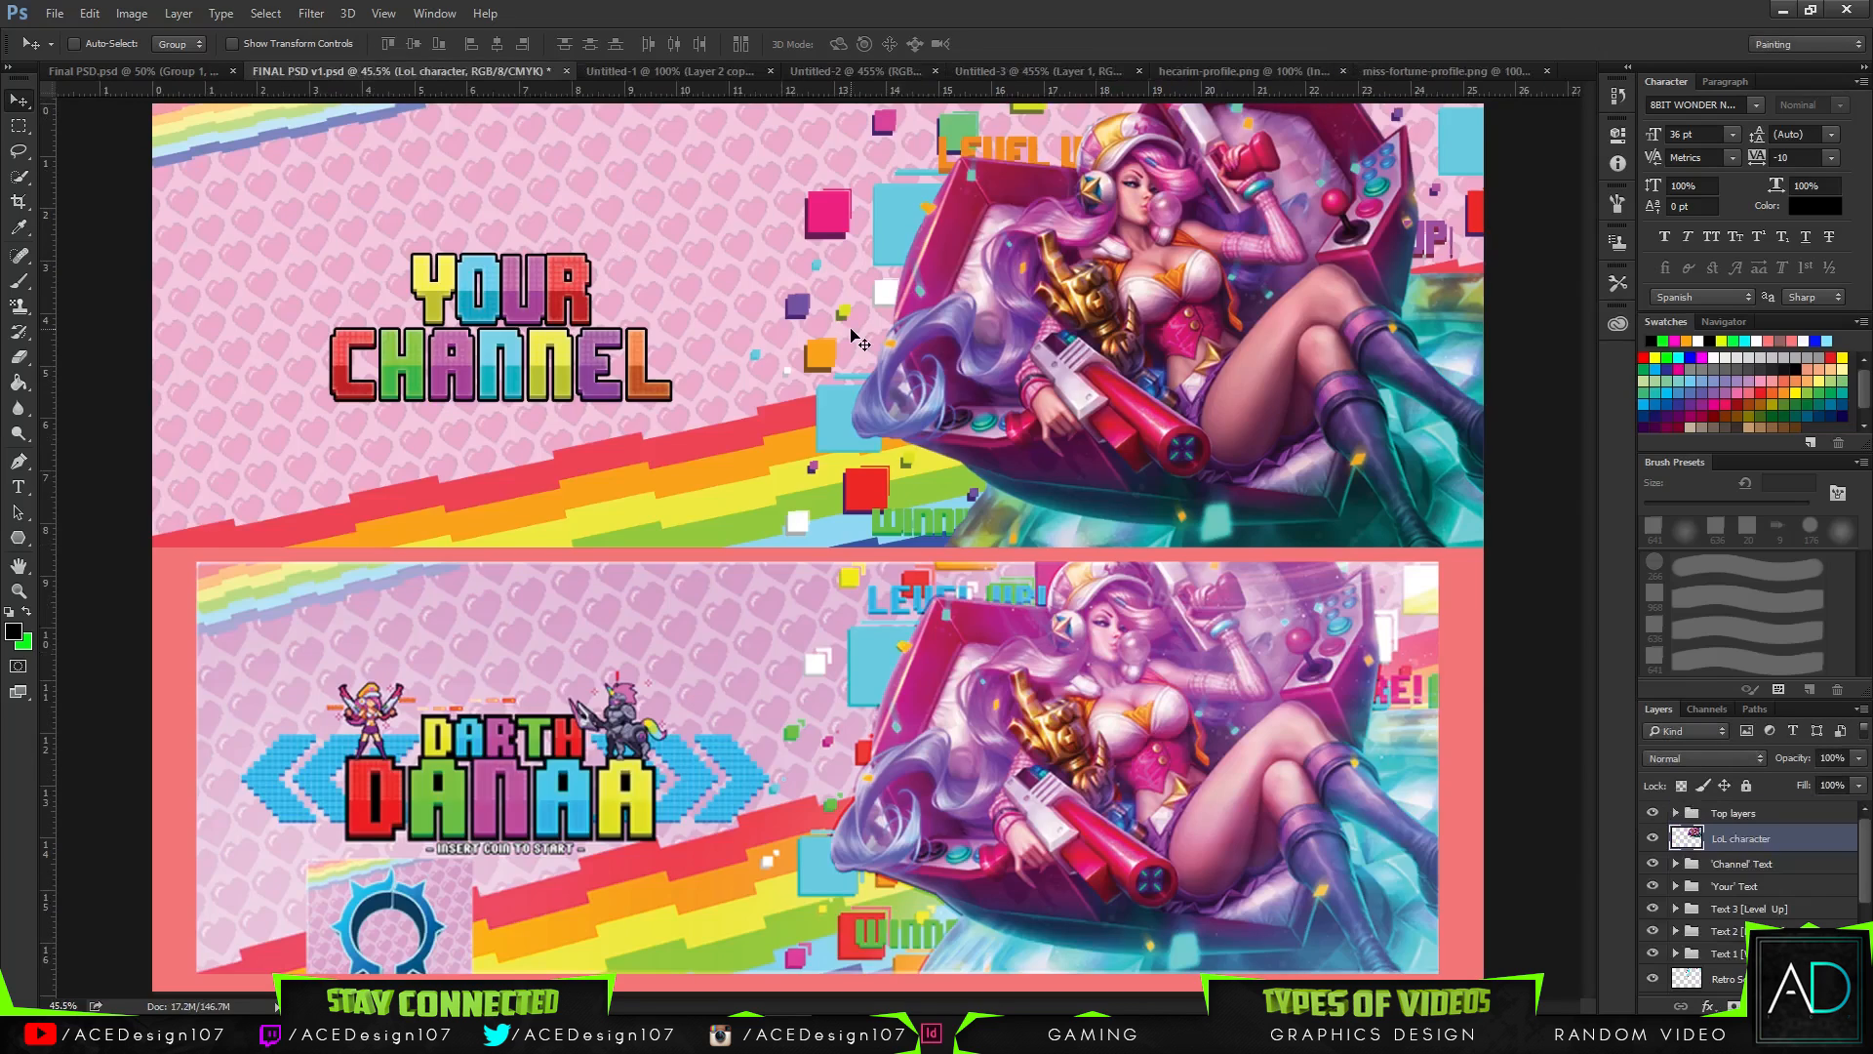
{"action": "left_click", "coordinate": [1235, 69]}
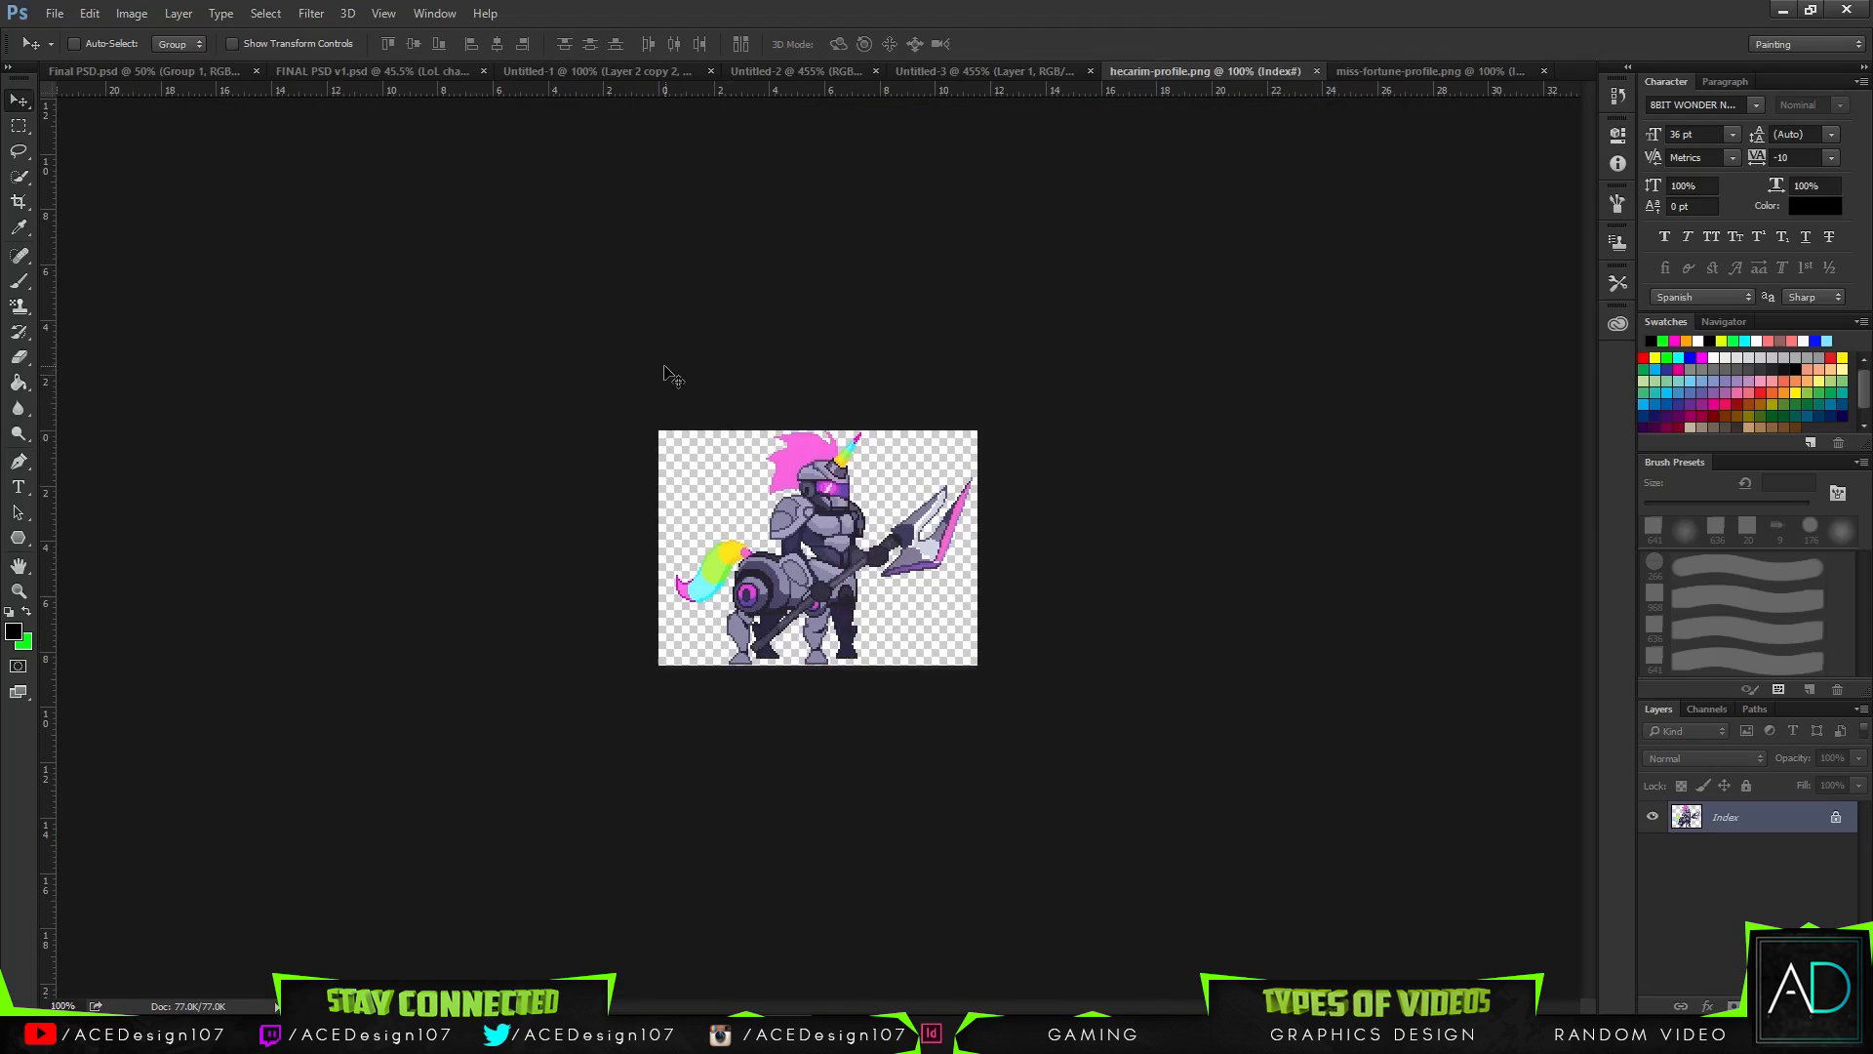
- Convert hecarim-profile.png to RGB Color and place its sprite in the banner document beside the word YOUR
{"action": "key", "text": "m"}
{"action": "left_click_drag", "start_coordinate": [665, 367], "coordinate": [1242, 765]}
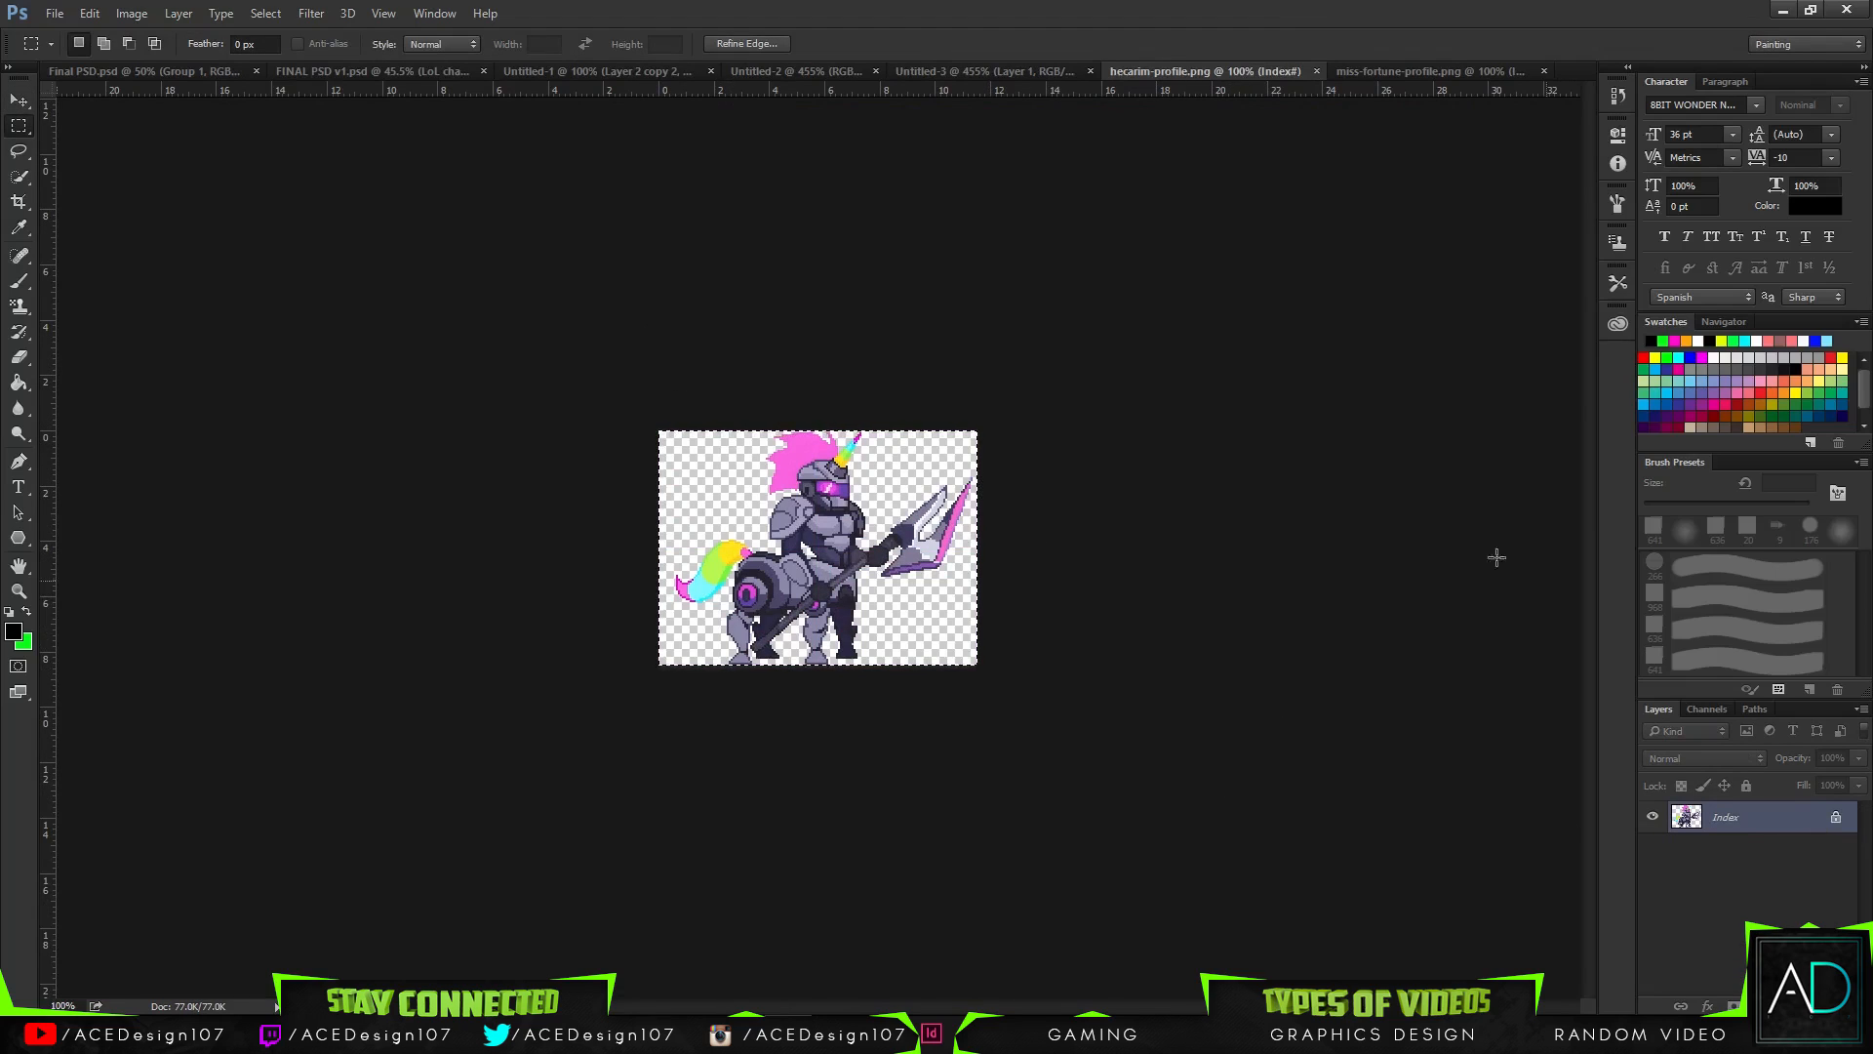
{"action": "left_click", "coordinate": [135, 14]}
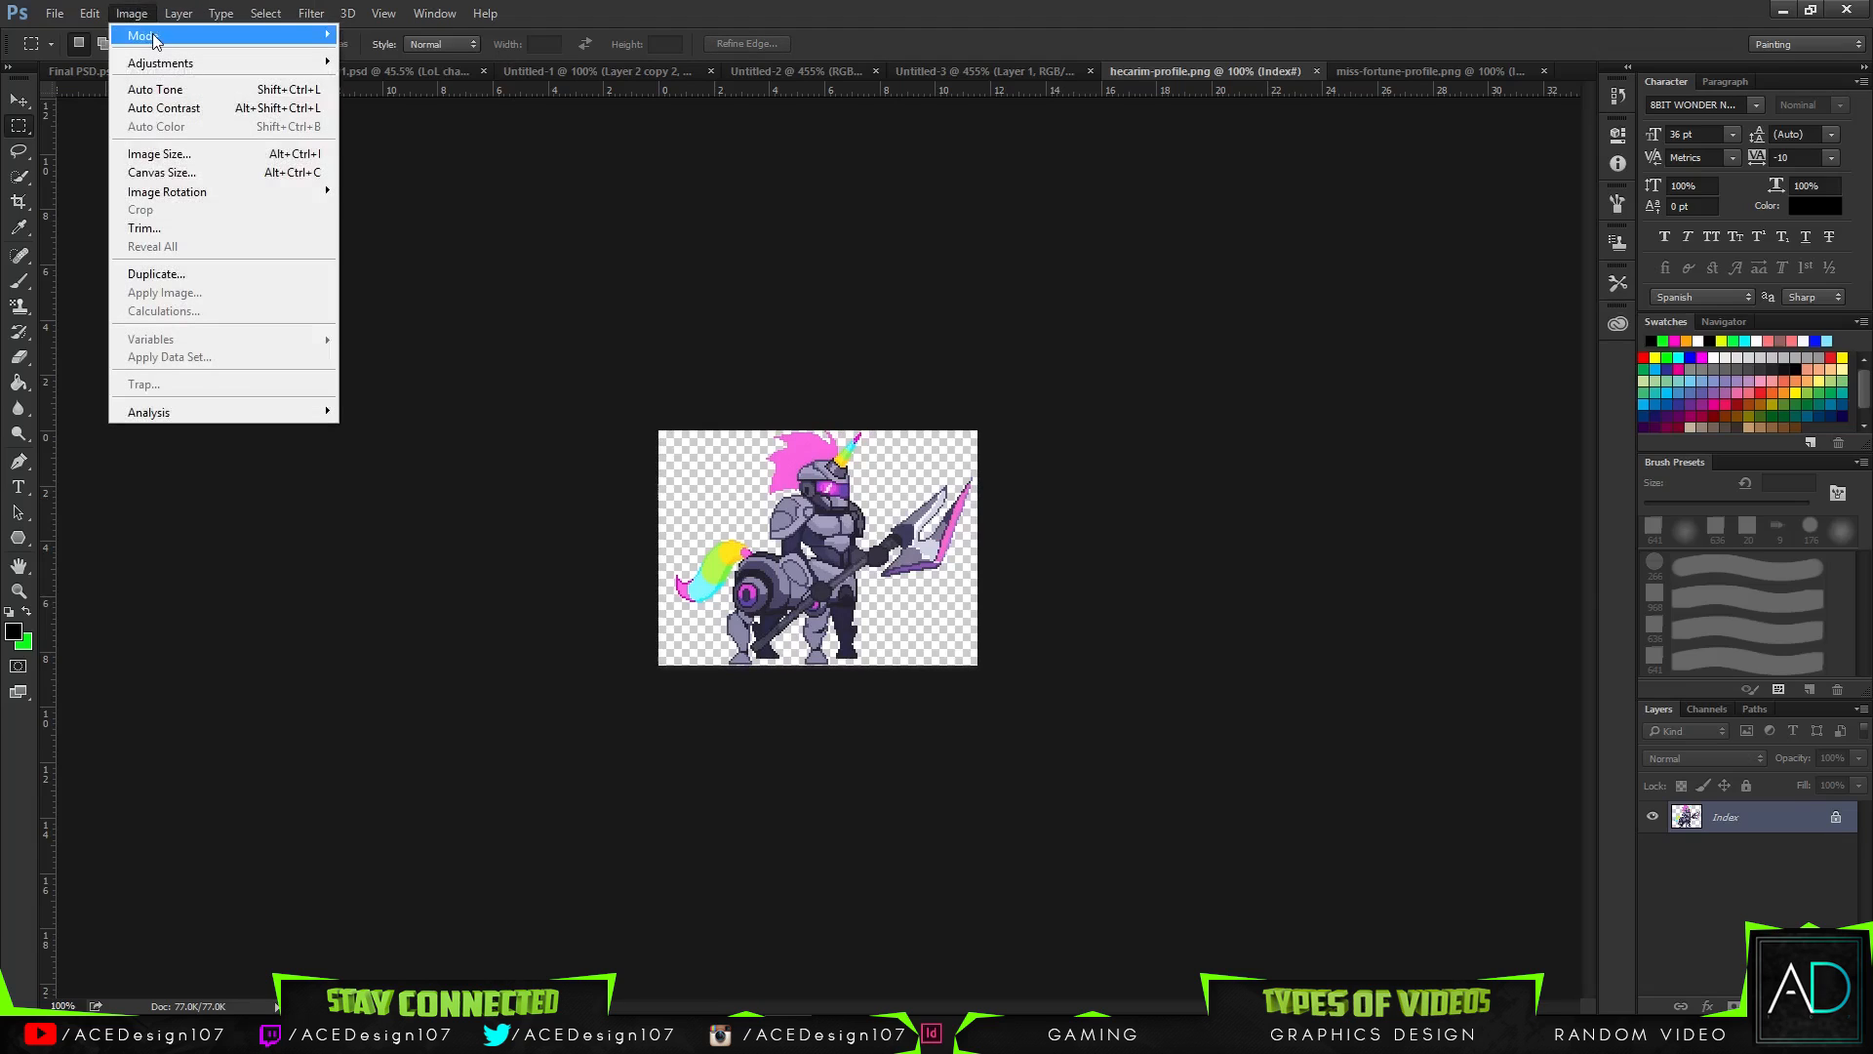
{"action": "mouse_move", "coordinate": [153, 39]}
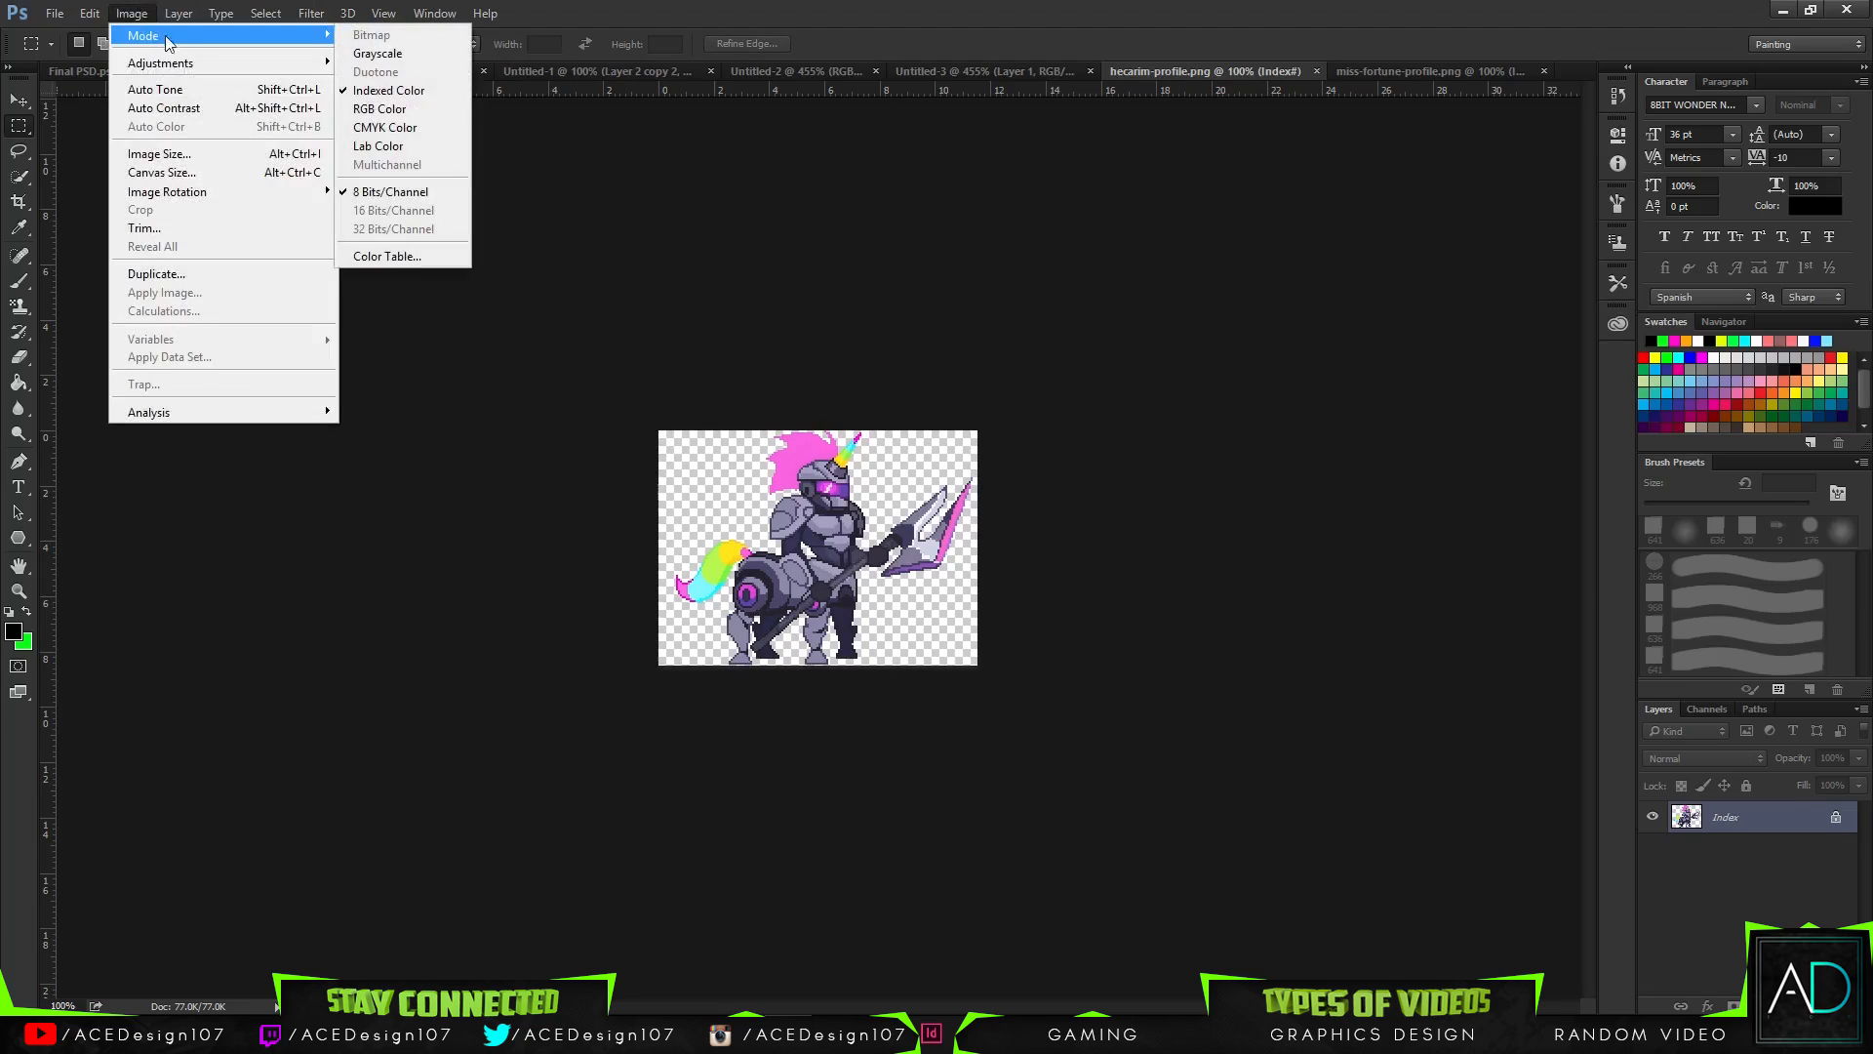
{"action": "left_click", "coordinate": [379, 109]}
{"action": "key", "text": "v"}
{"action": "left_click_drag", "start_coordinate": [789, 458], "coordinate": [719, 318]}
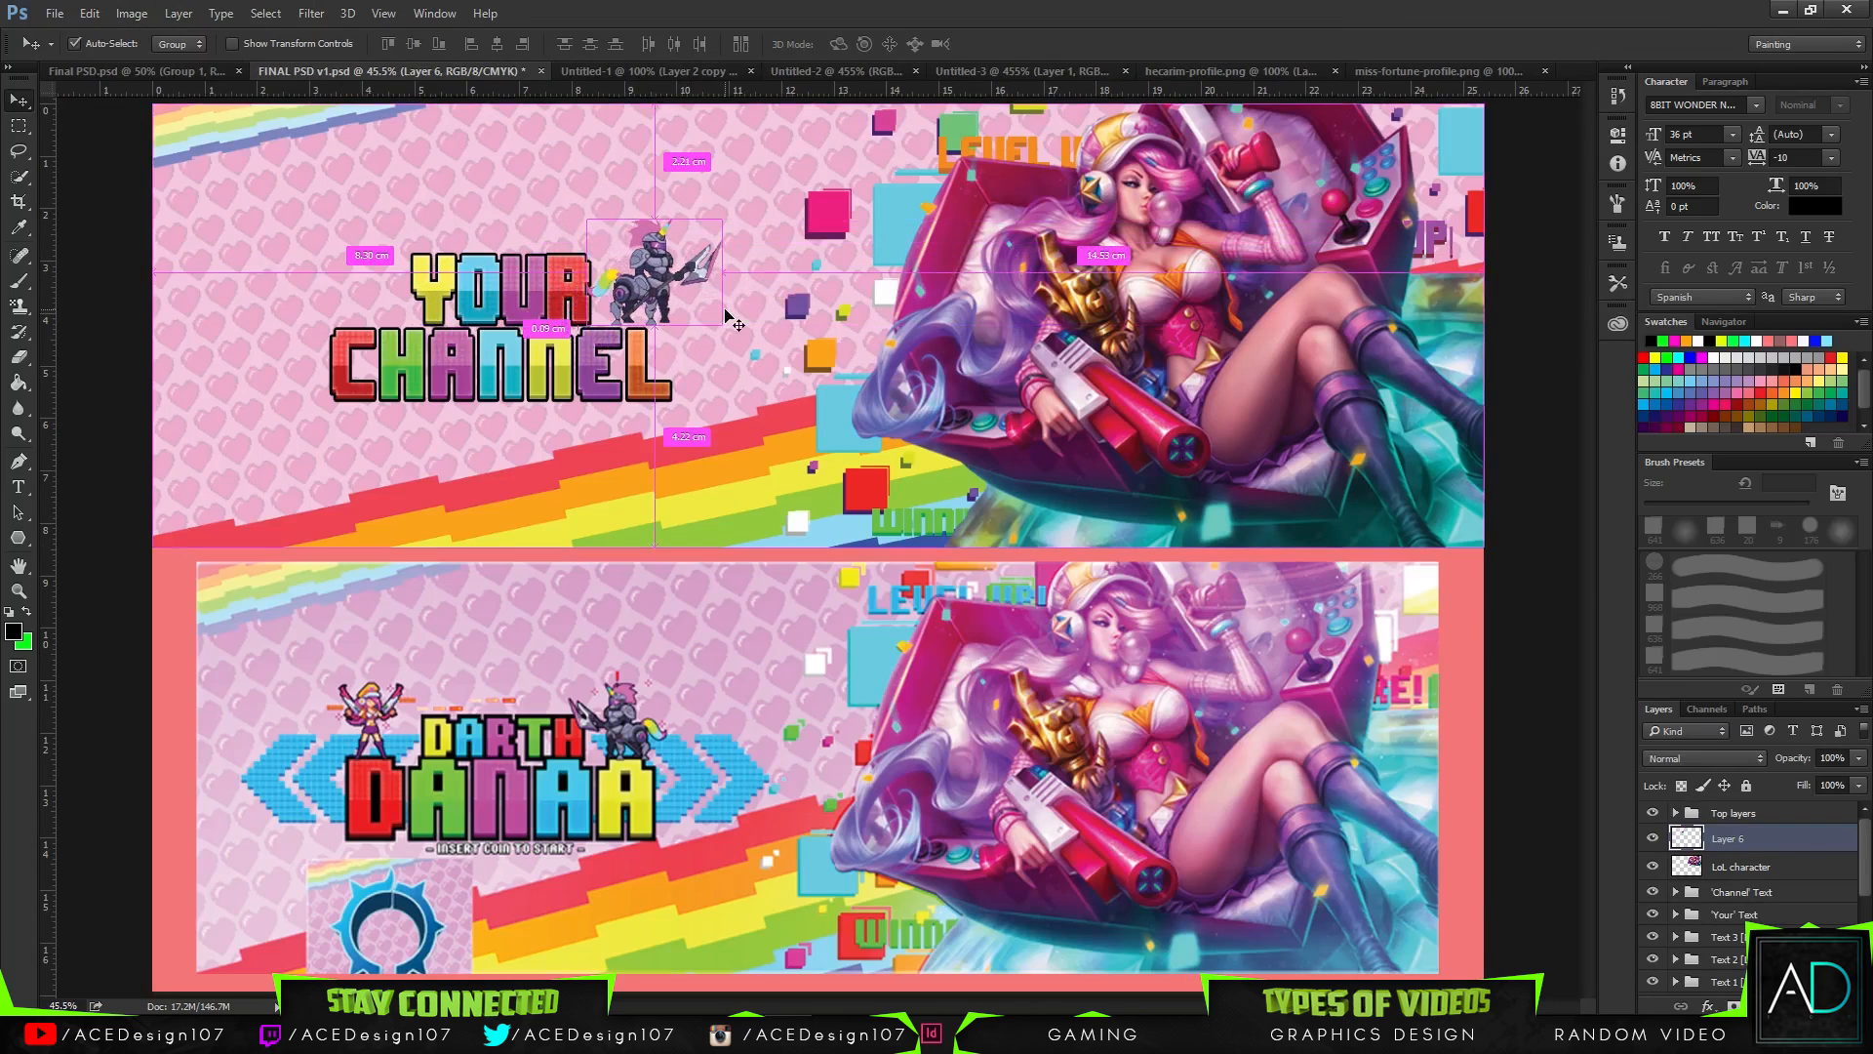
- Flip the hecarim sprite horizontally and move it up against the R of YOUR
{"action": "key", "text": "ctrl+t"}
{"action": "right_click", "coordinate": [677, 287]}
{"action": "left_click", "coordinate": [745, 582]}
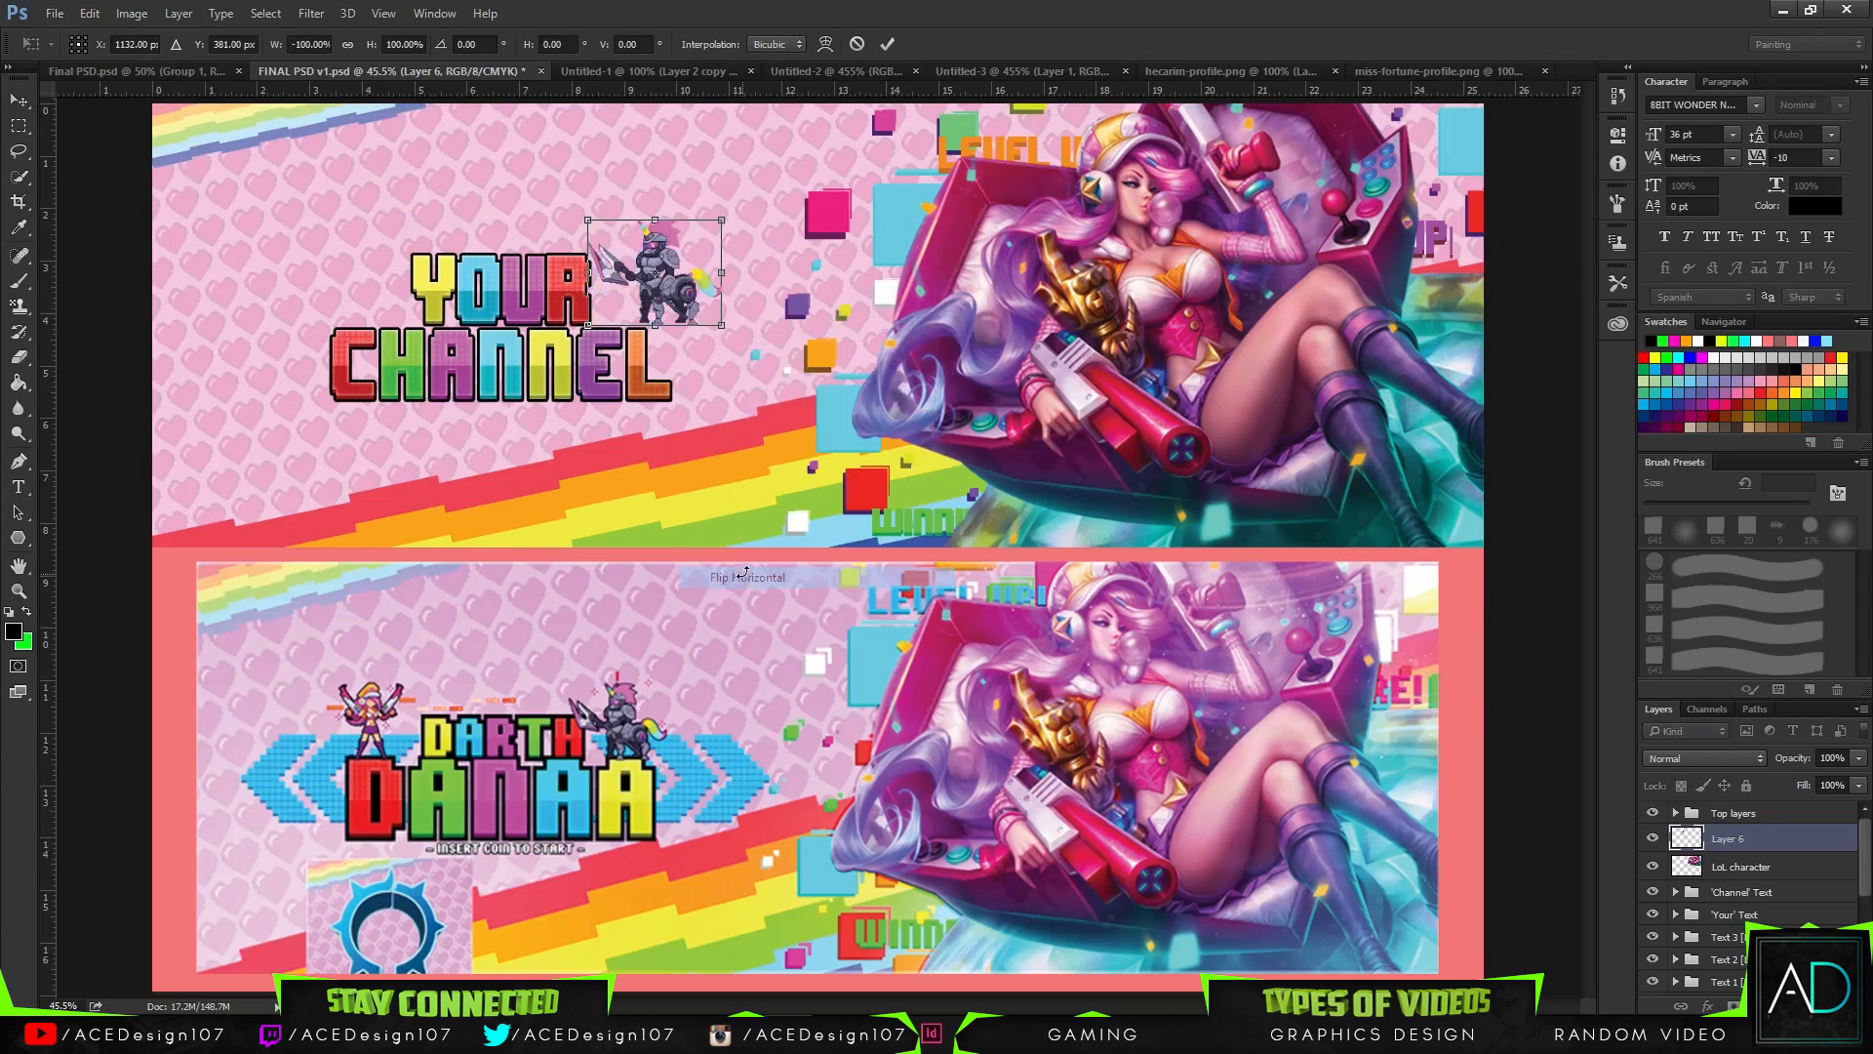
{"action": "mouse_move", "coordinate": [686, 317]}
{"action": "left_mouse_down"}
{"action": "mouse_move", "coordinate": [643, 310]}
{"action": "mouse_move", "coordinate": [681, 303]}
{"action": "left_mouse_up"}
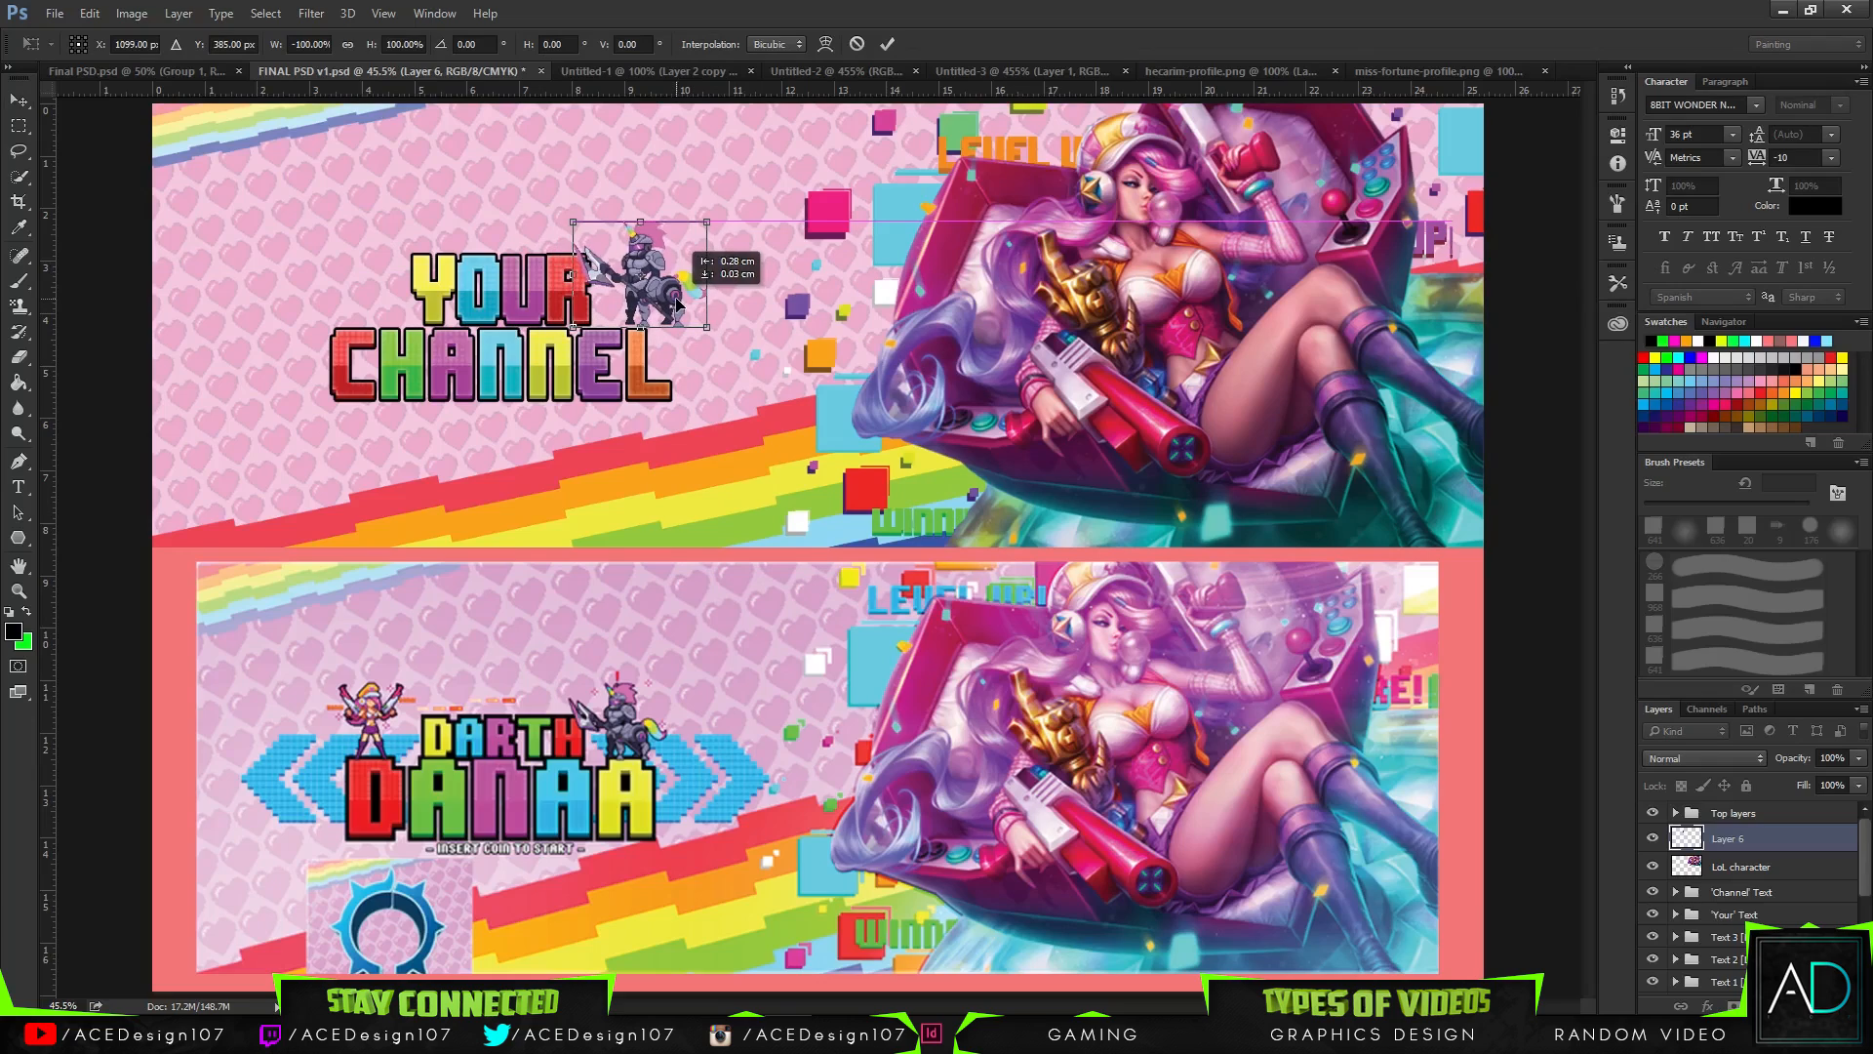
{"action": "left_click", "coordinate": [887, 44]}
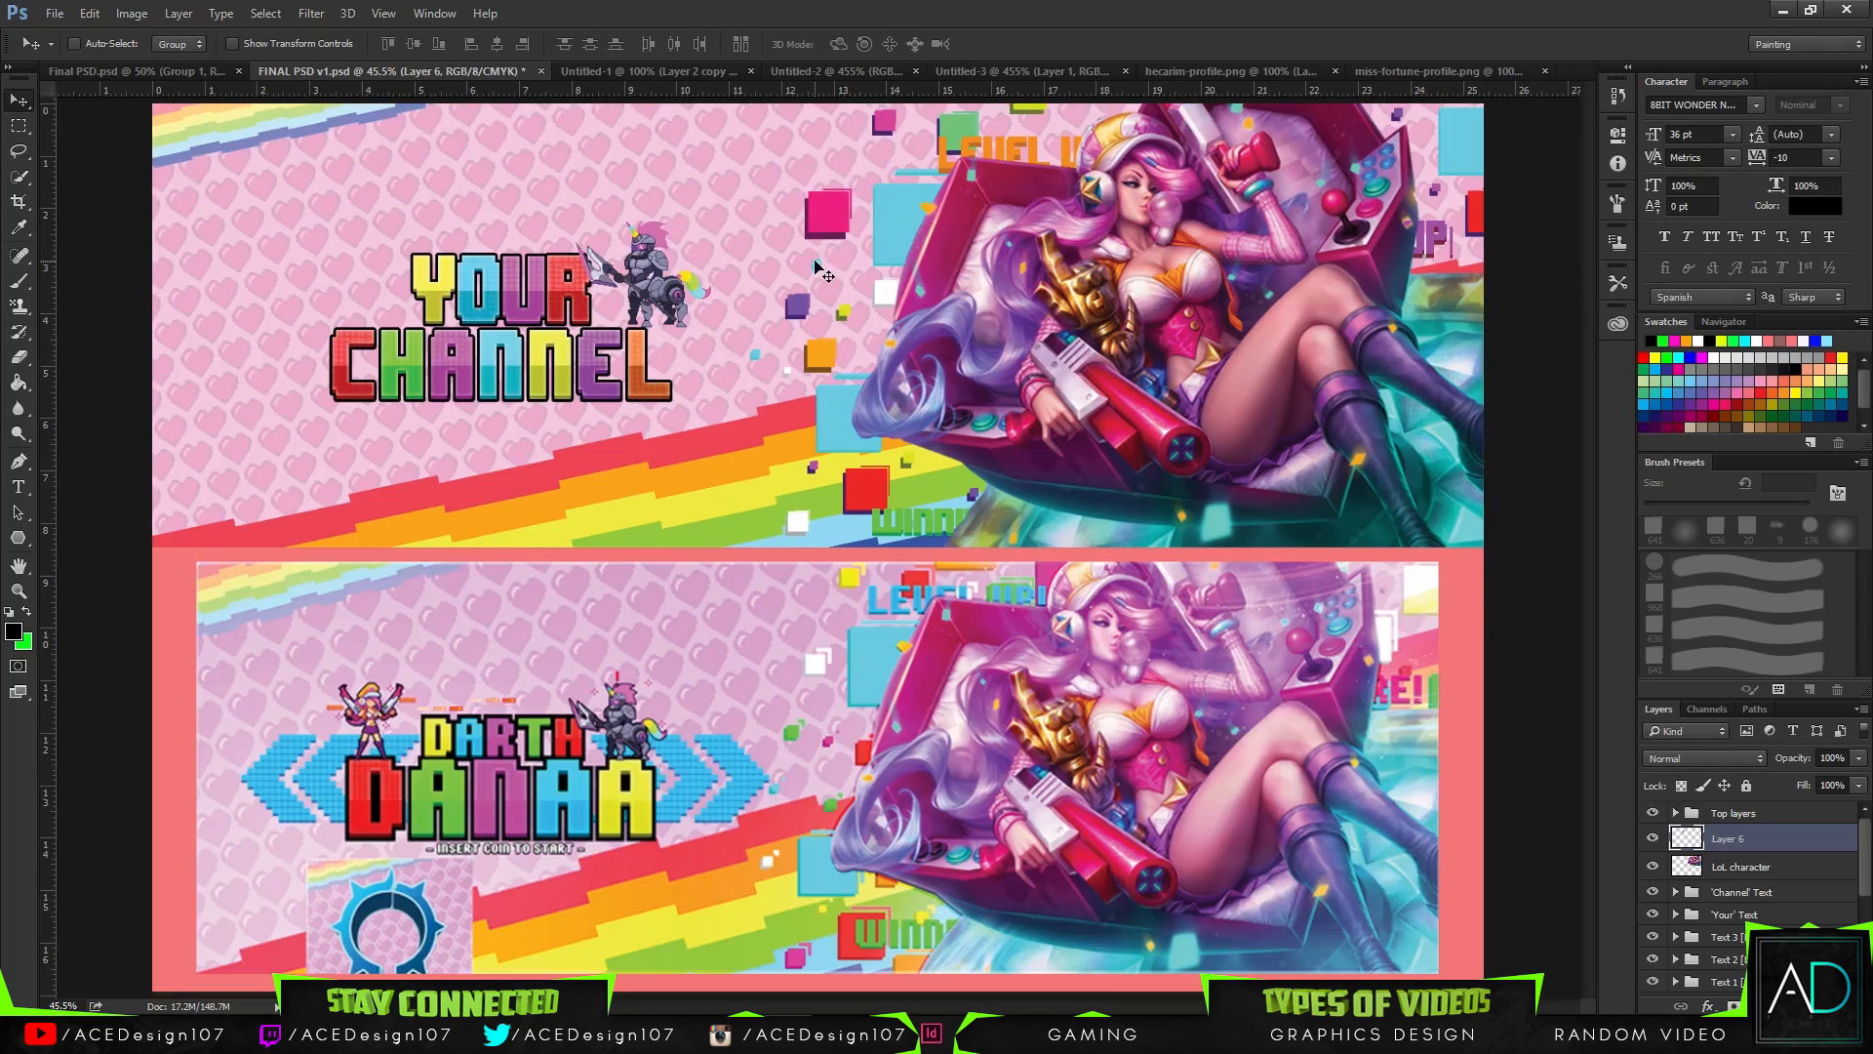
- Scale the hecarim sprite down to 62.50% and stand it beside the R, on top of CHANNEL
{"action": "key", "text": "ctrl+t"}
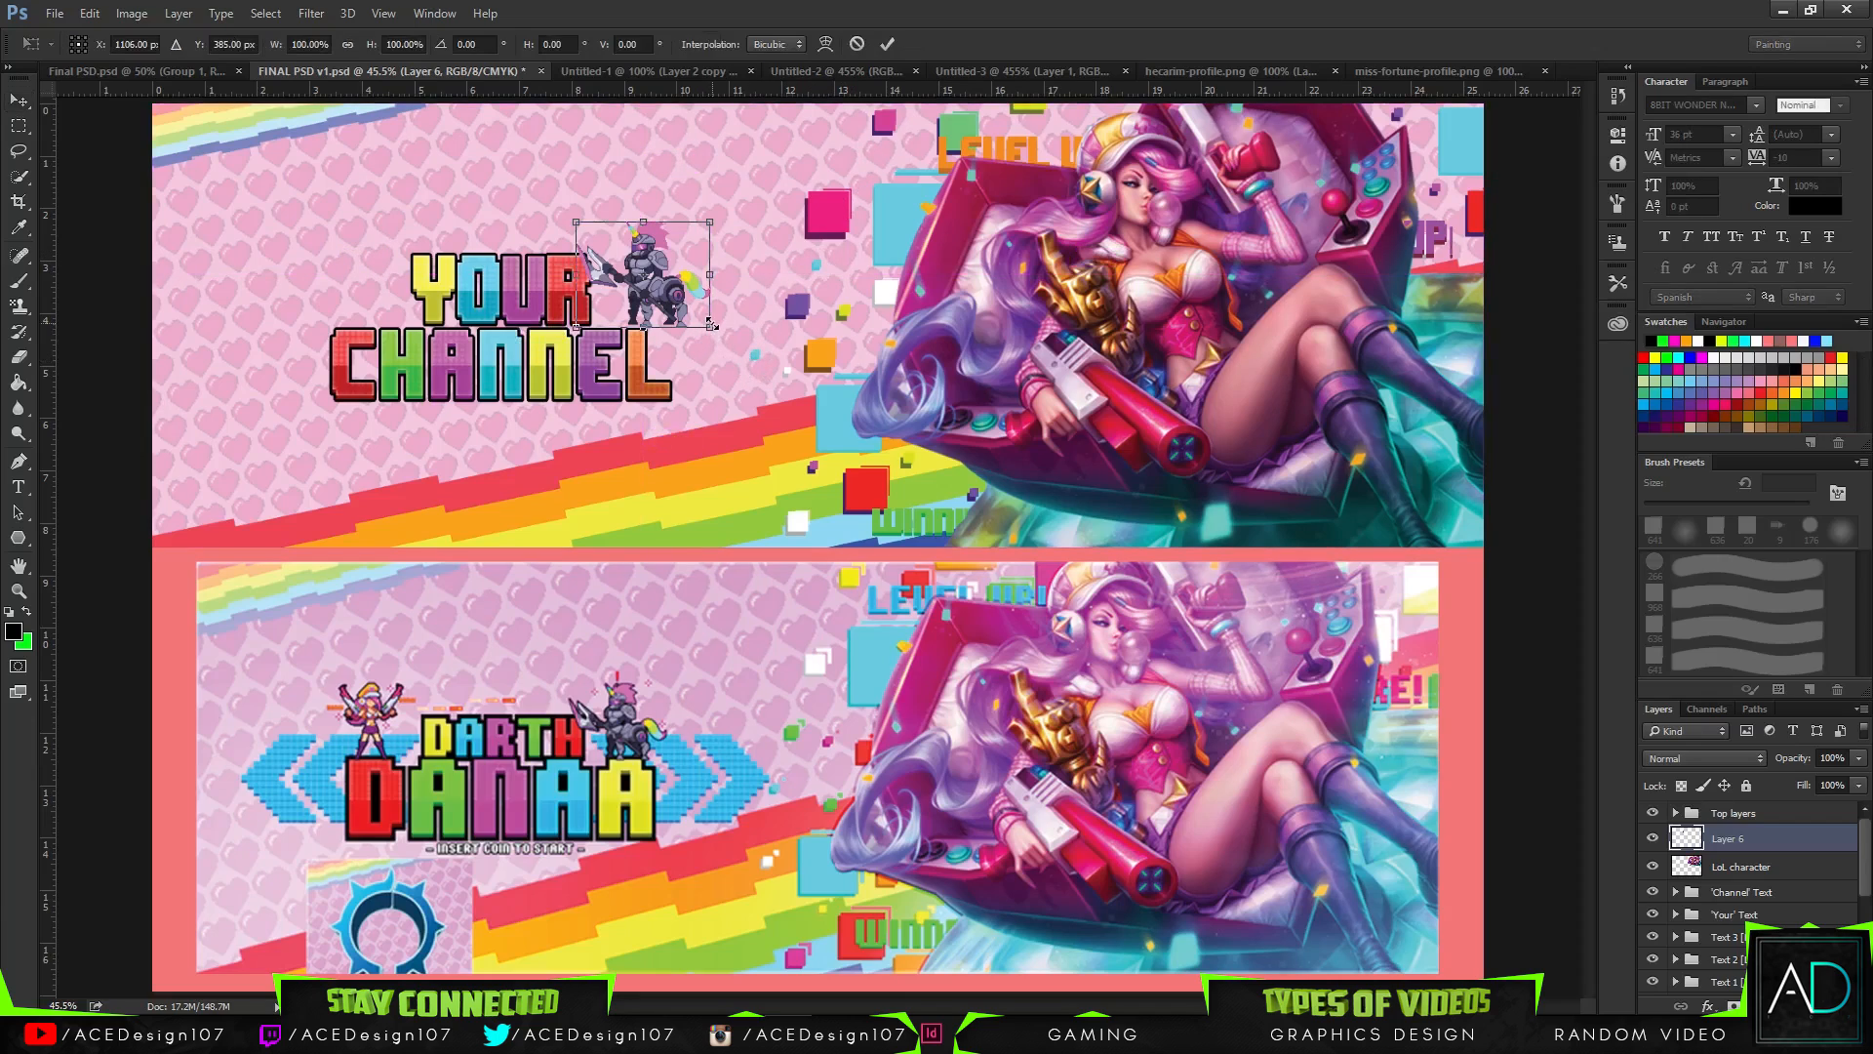
{"action": "left_click_drag", "start_coordinate": [709, 328], "coordinate": [642, 302]}
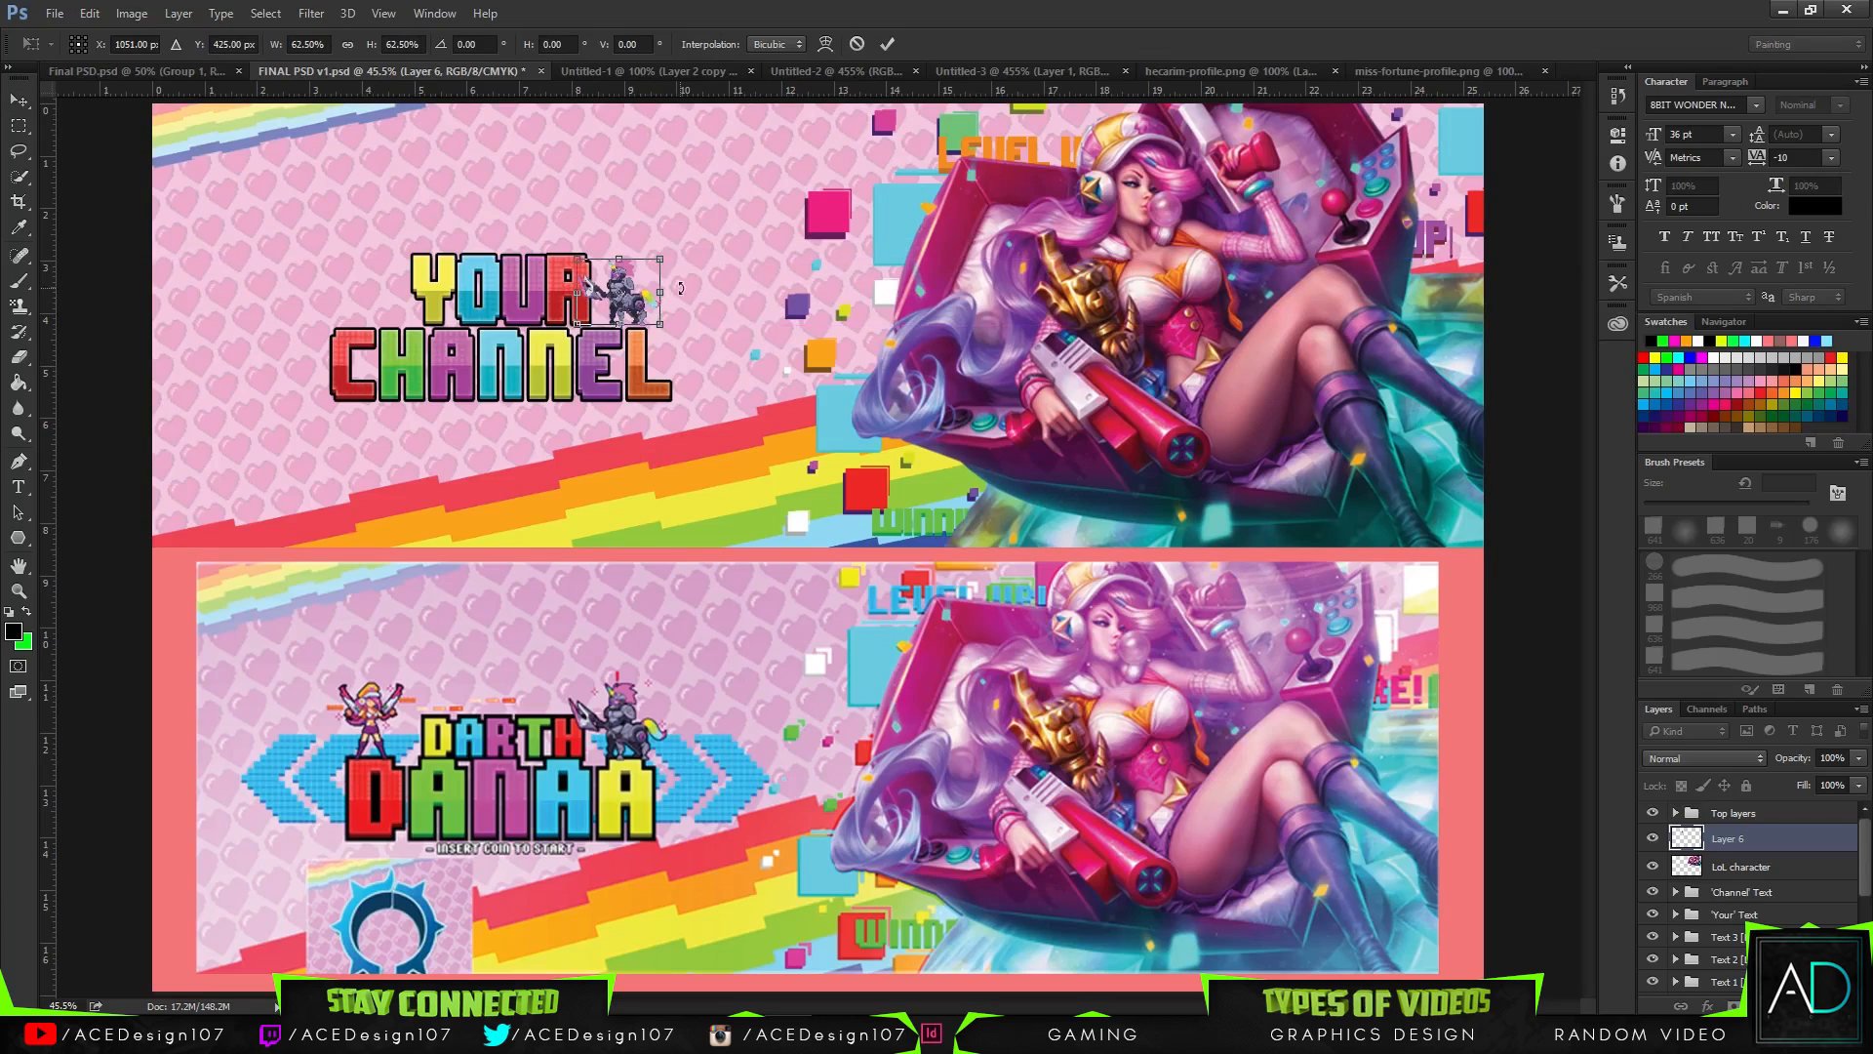
{"action": "key", "text": "Return"}
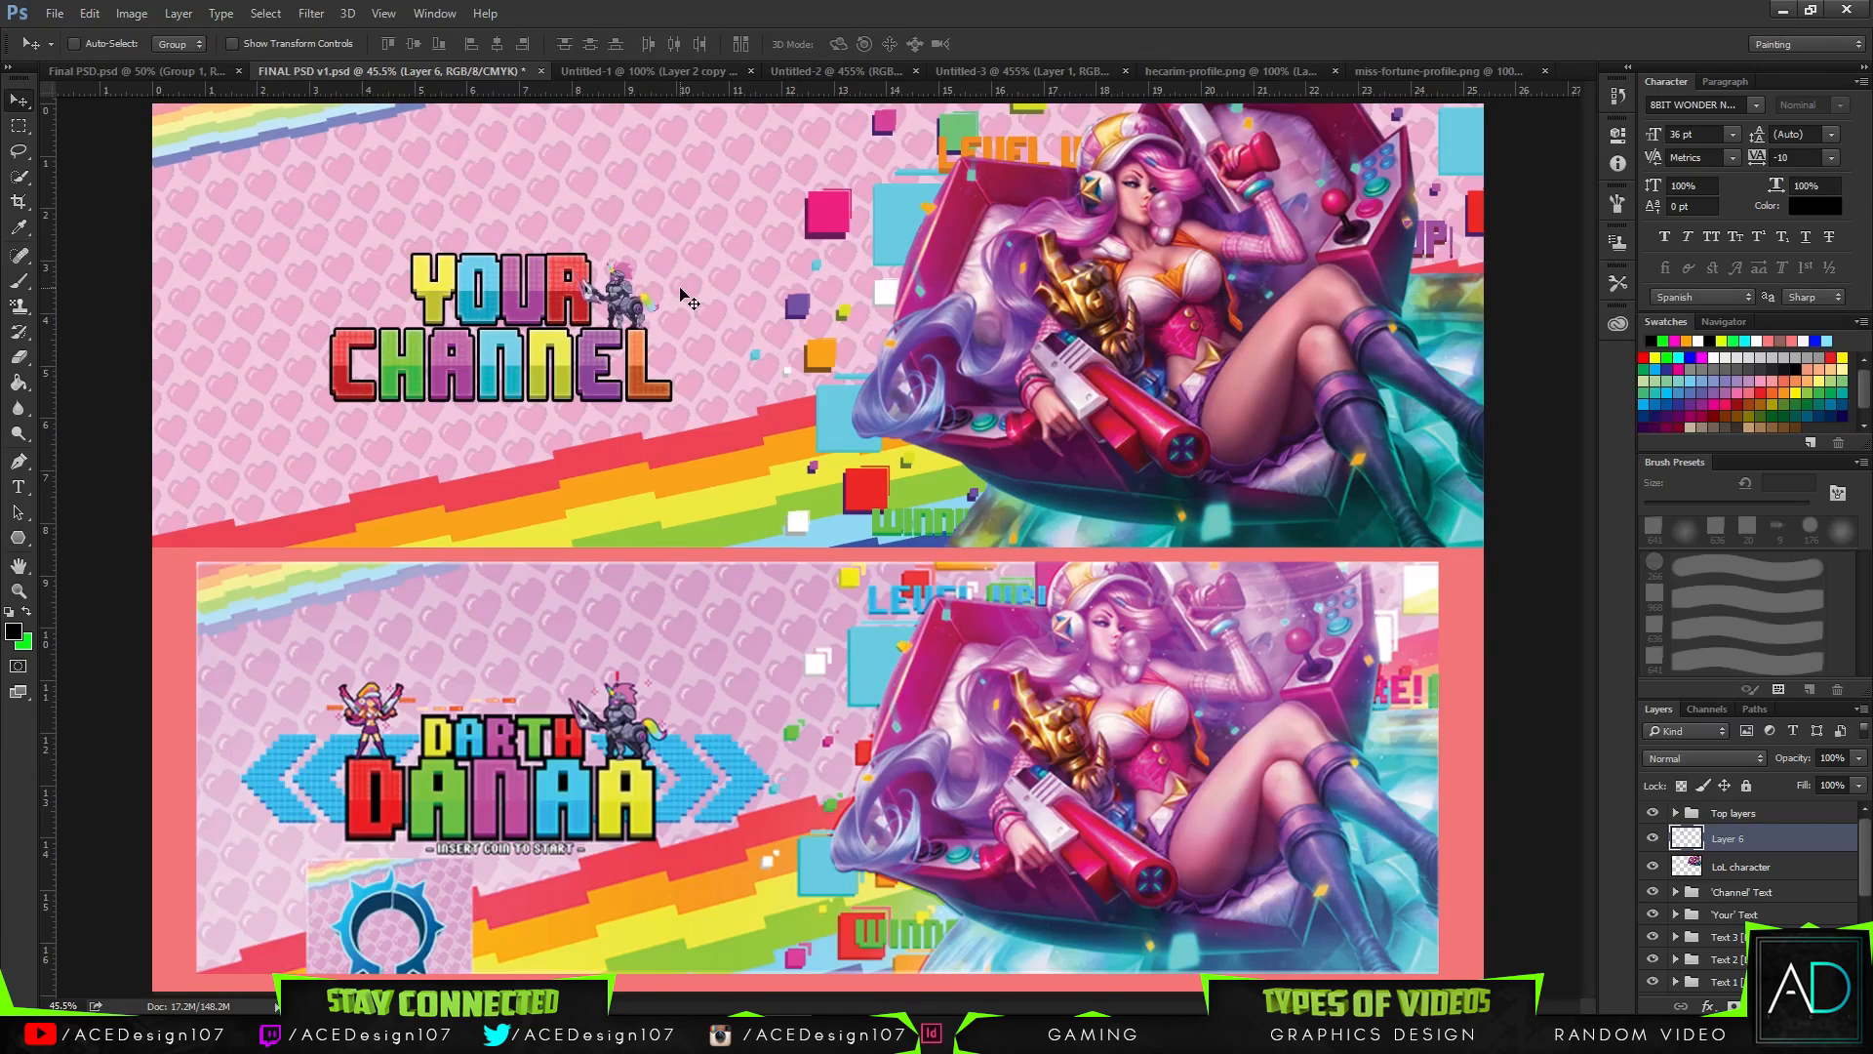
- Enlarge the hecarim sprite so it rises slightly above YOUR and its blade overlaps the R
{"action": "key", "text": "ctrl"}
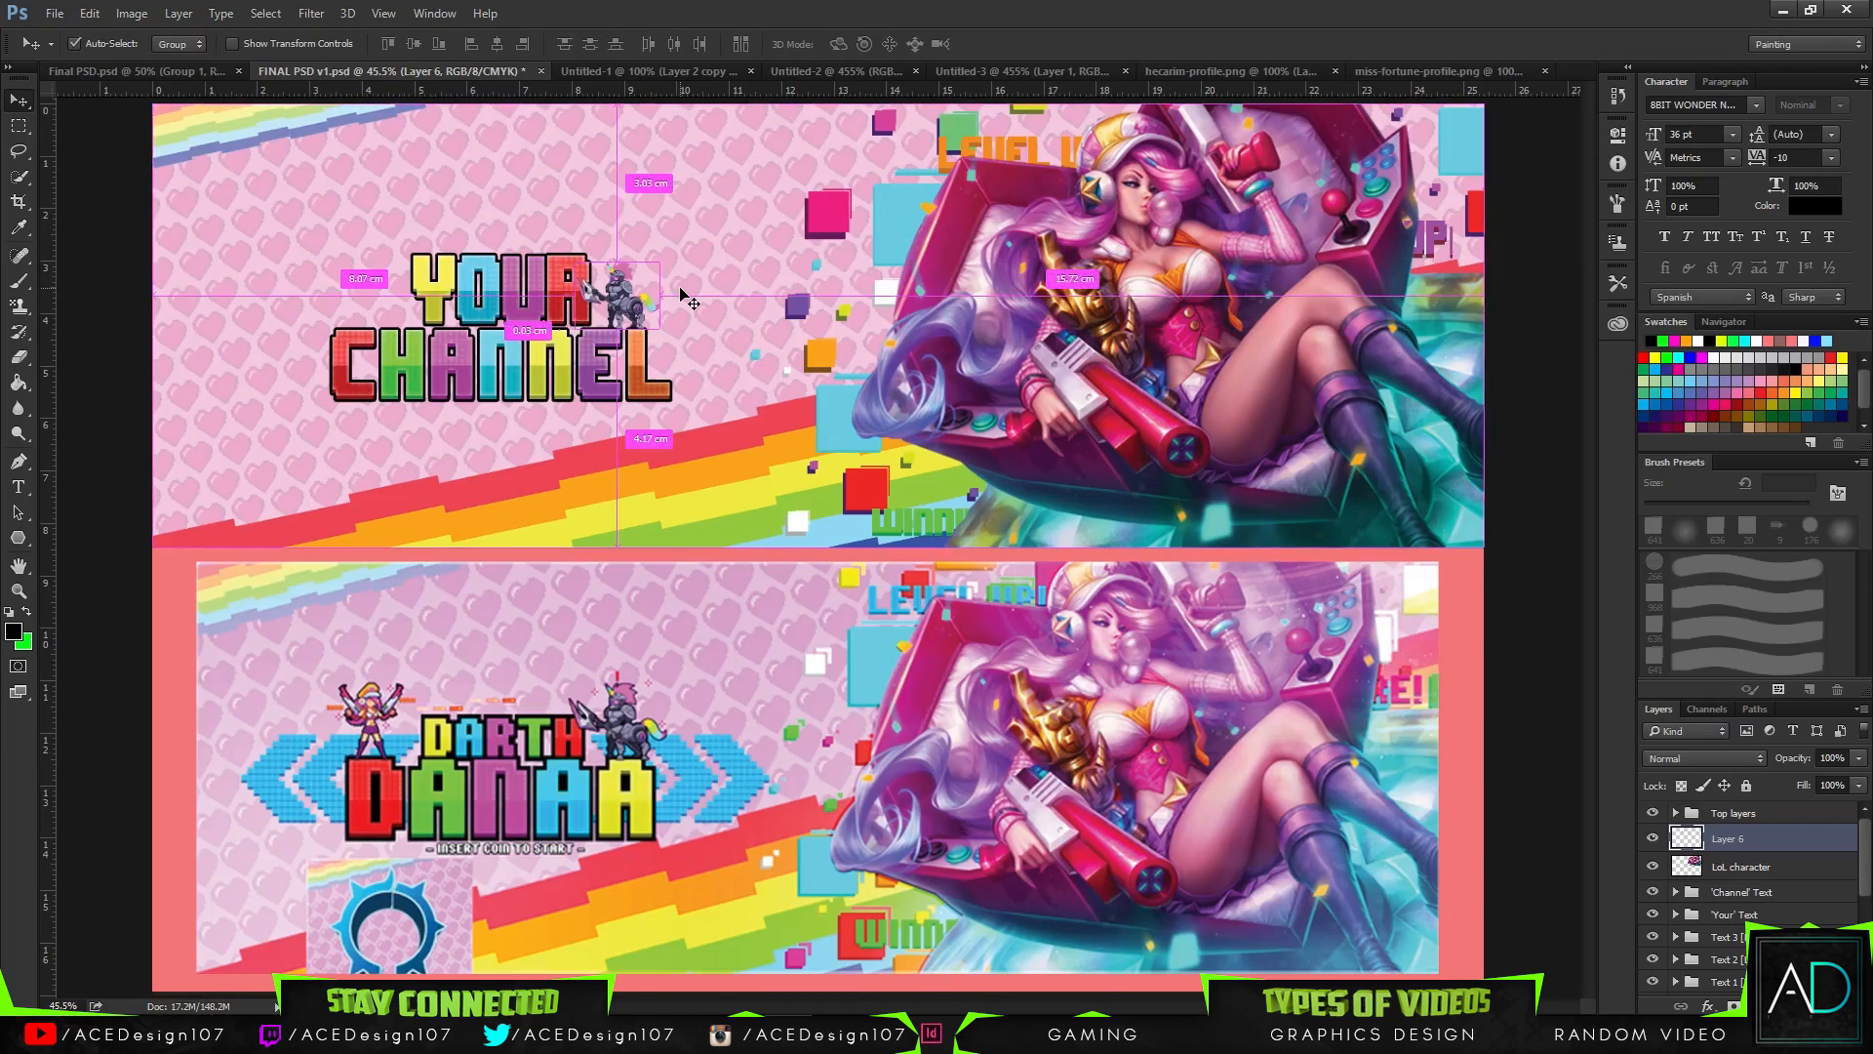
{"action": "key", "text": "ctrl+minus"}
{"action": "key", "text": "ctrl+plus"}
{"action": "key", "text": "ctrl+t"}
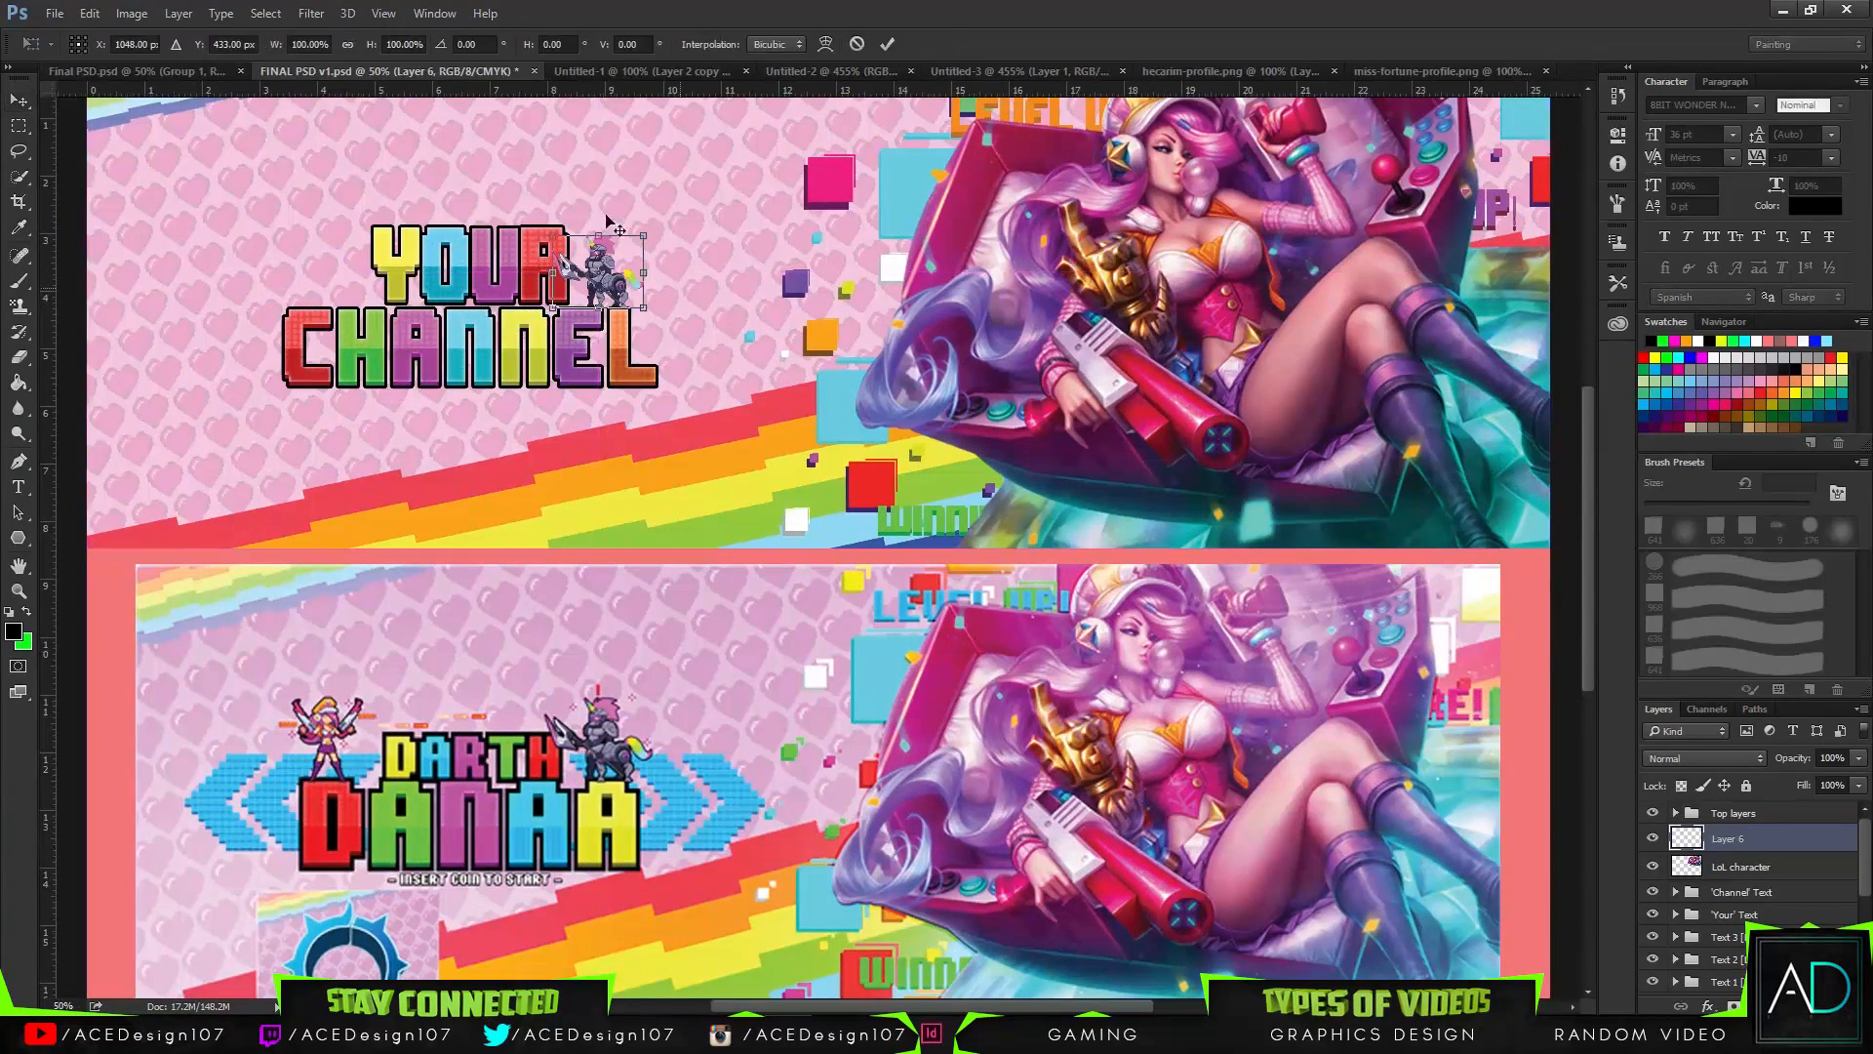
{"action": "left_click_drag", "start_coordinate": [555, 230], "coordinate": [501, 204]}
{"action": "key", "text": "Return"}
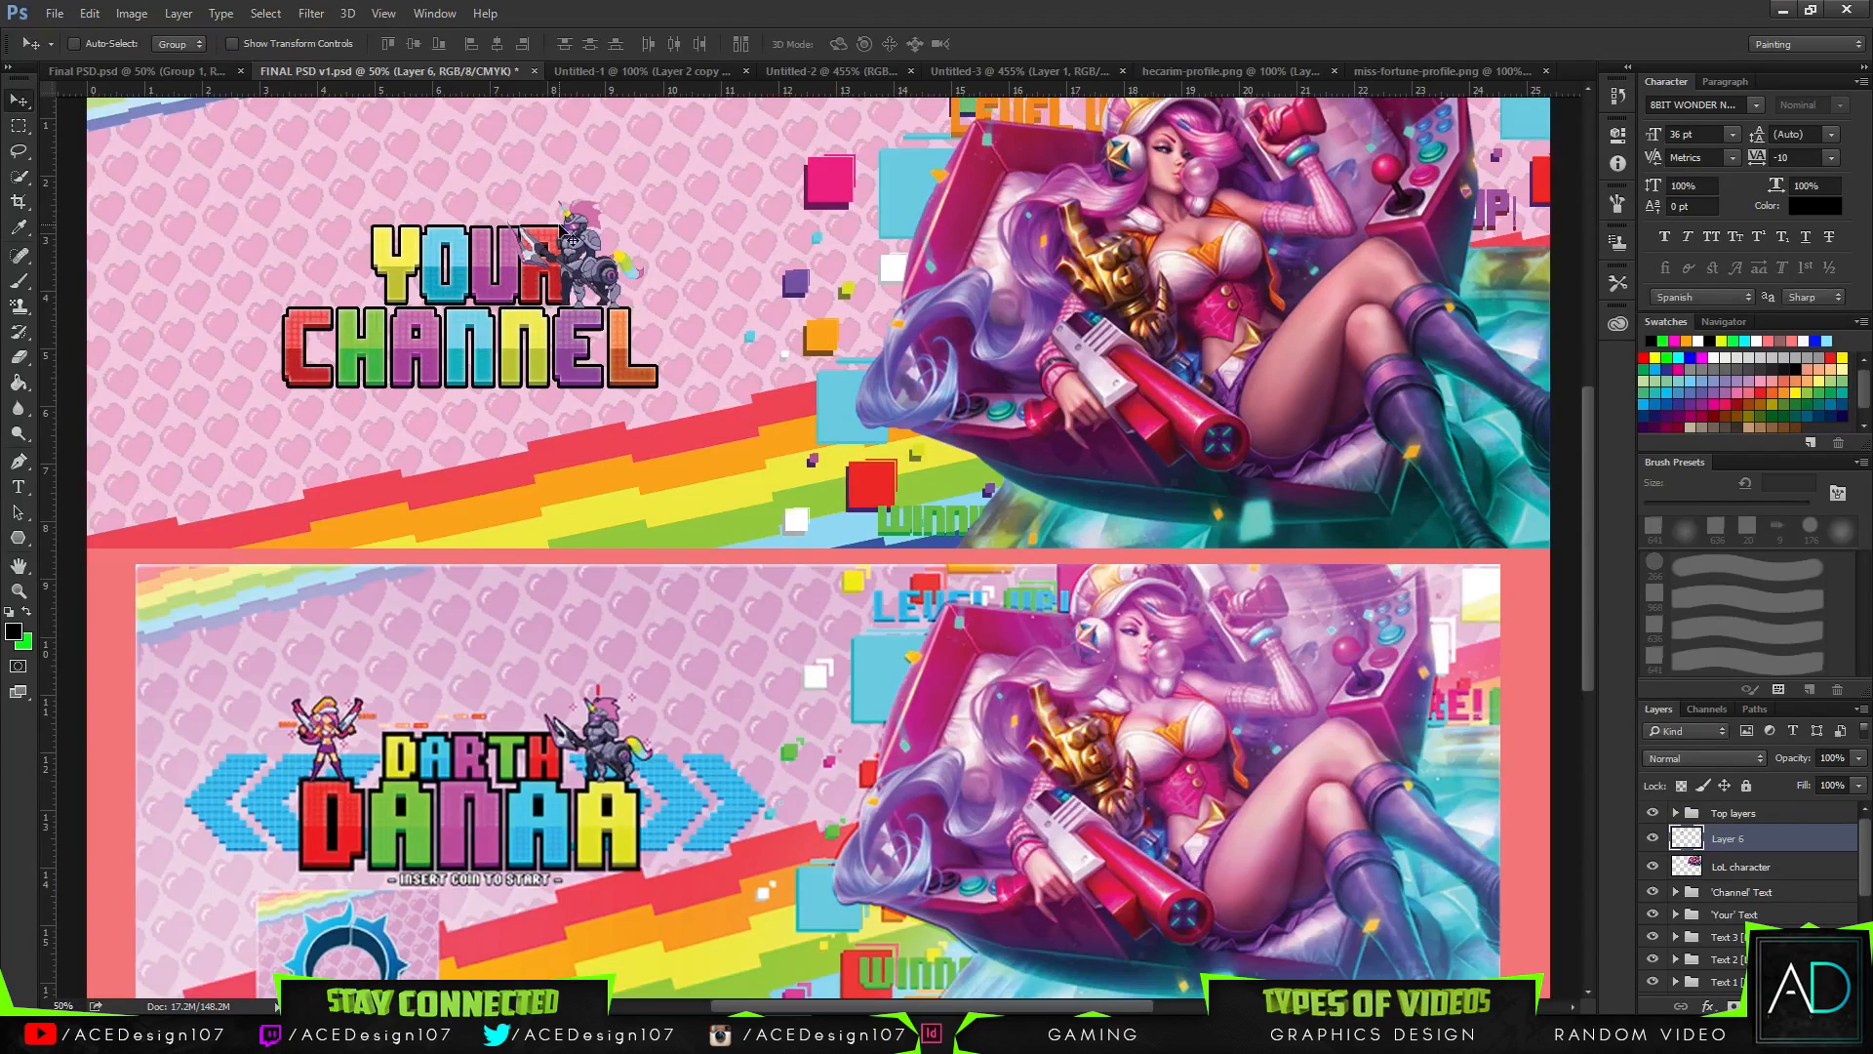
- Shift the hecarim sprite slightly to the right and fine-tune its position in small steps back toward the R
{"action": "left_click_drag", "start_coordinate": [629, 293], "coordinate": [643, 293]}
{"action": "key", "text": "Left"}
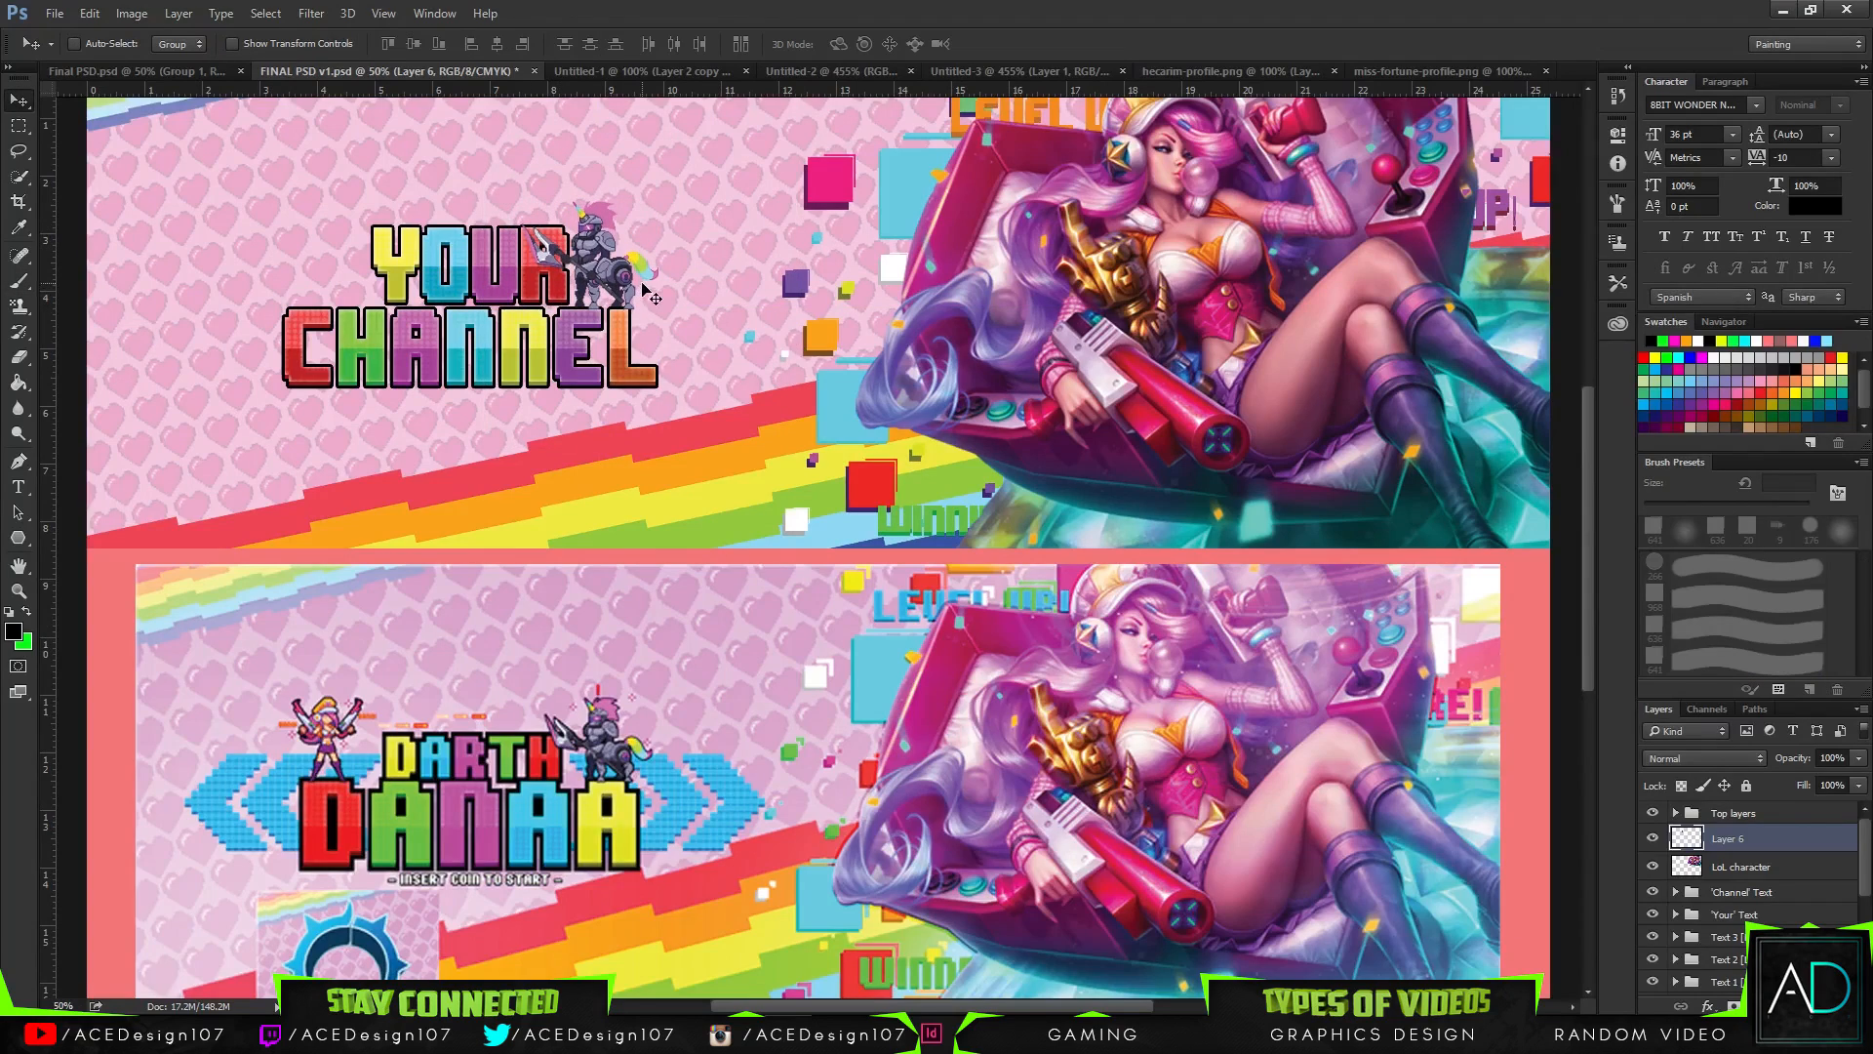
{"action": "key", "text": "Left"}
{"action": "key", "text": "Left"}
{"action": "key", "text": "Left"}
{"action": "key", "text": "Left"}
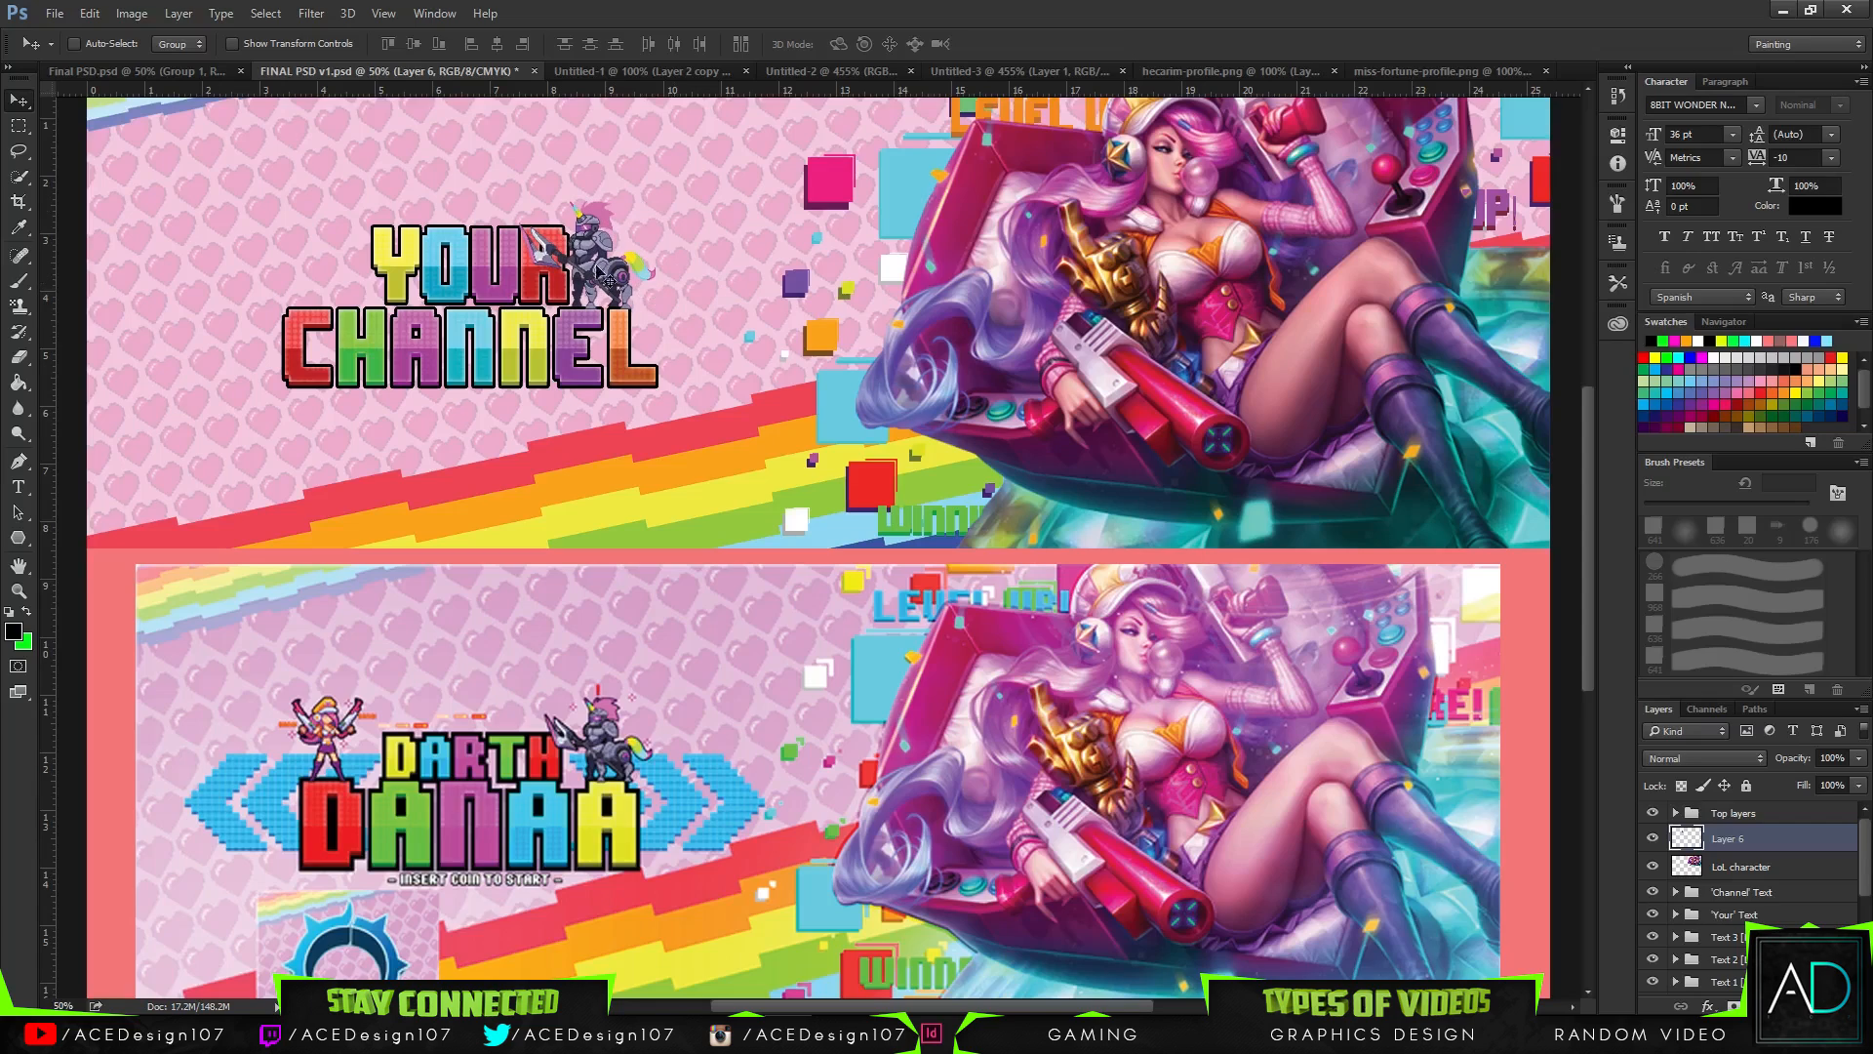
- Convert miss-fortune-profile.png to RGB Color and place its sprite in the banner on the left side of YOUR
{"action": "left_click", "coordinate": [1407, 66]}
{"action": "left_click_drag", "start_coordinate": [727, 597], "coordinate": [493, 464]}
{"action": "left_click", "coordinate": [1453, 72]}
{"action": "left_click", "coordinate": [132, 14]}
{"action": "mouse_move", "coordinate": [185, 33]}
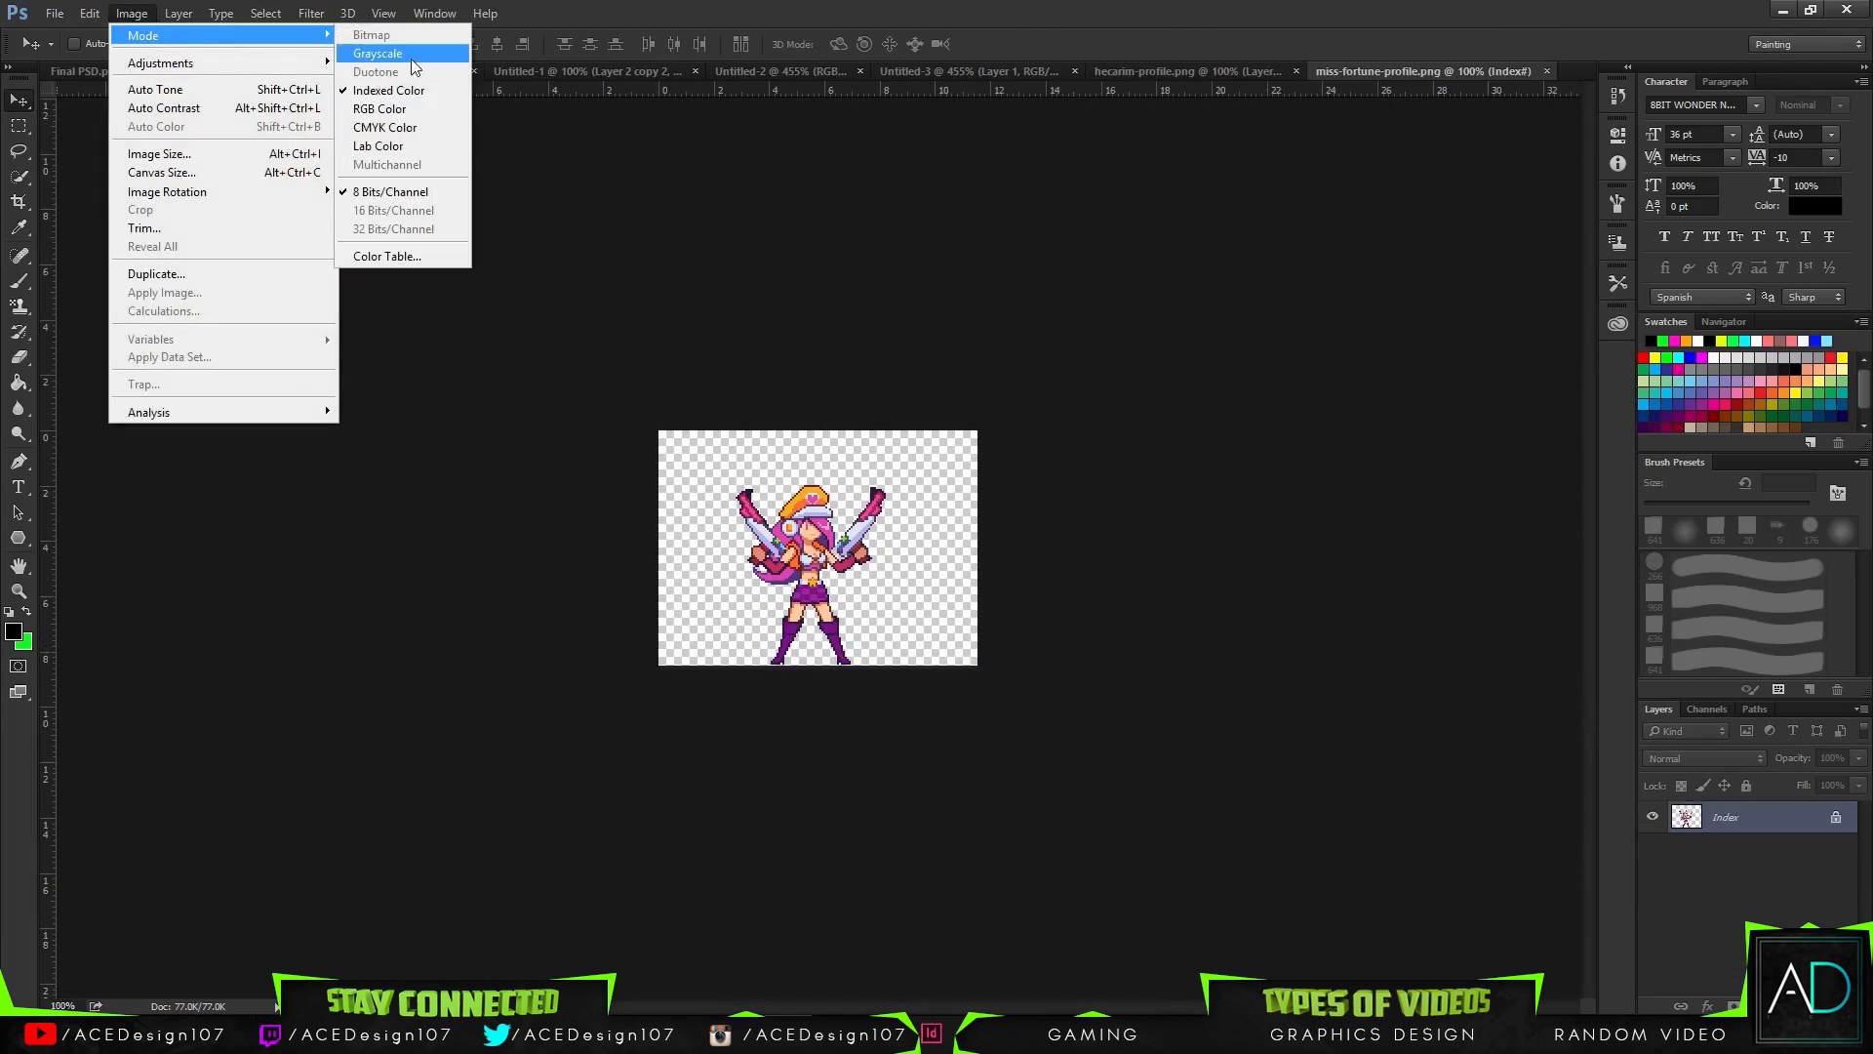
{"action": "left_click", "coordinate": [403, 108]}
{"action": "left_click_drag", "start_coordinate": [854, 426], "coordinate": [381, 383]}
- Scale the Miss Fortune sprite up to about 130%, and reduce it slightly to roughly match the hecarim sprite's height
{"action": "key", "text": "ctrl+t"}
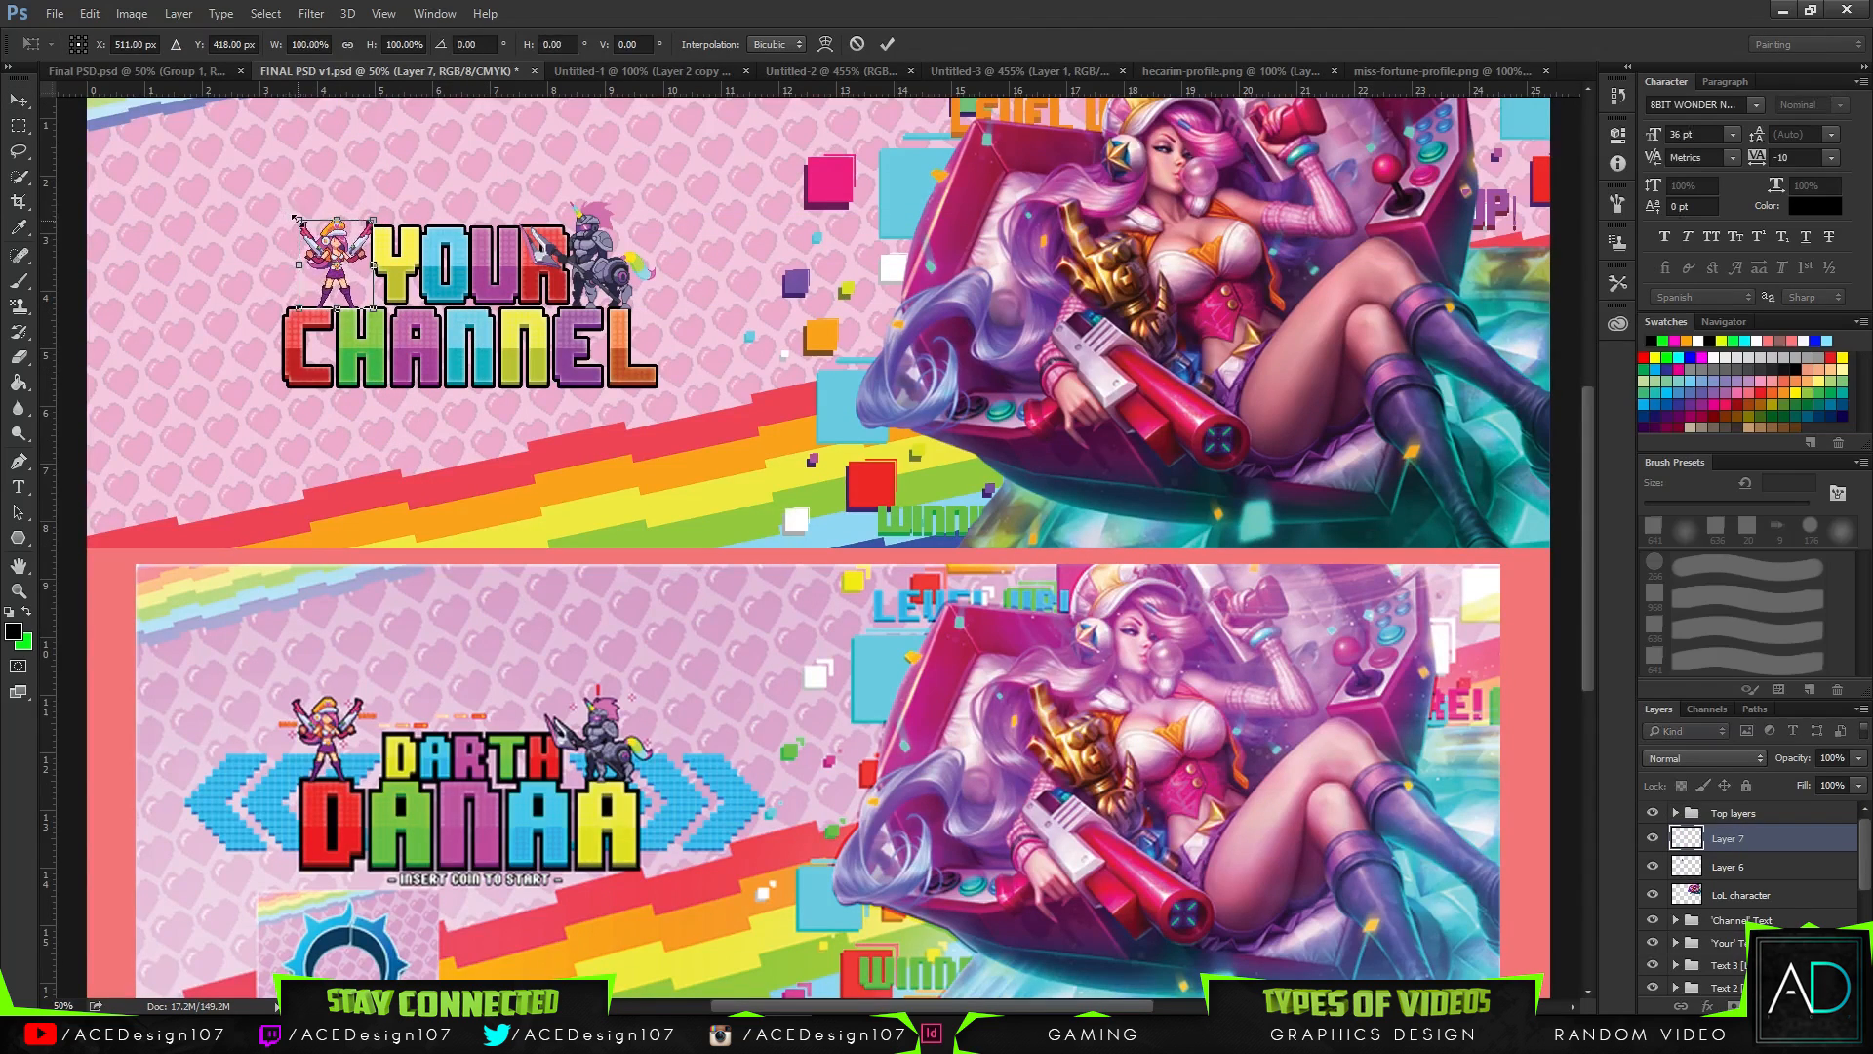
{"action": "left_click_drag", "start_coordinate": [298, 219], "coordinate": [277, 194]}
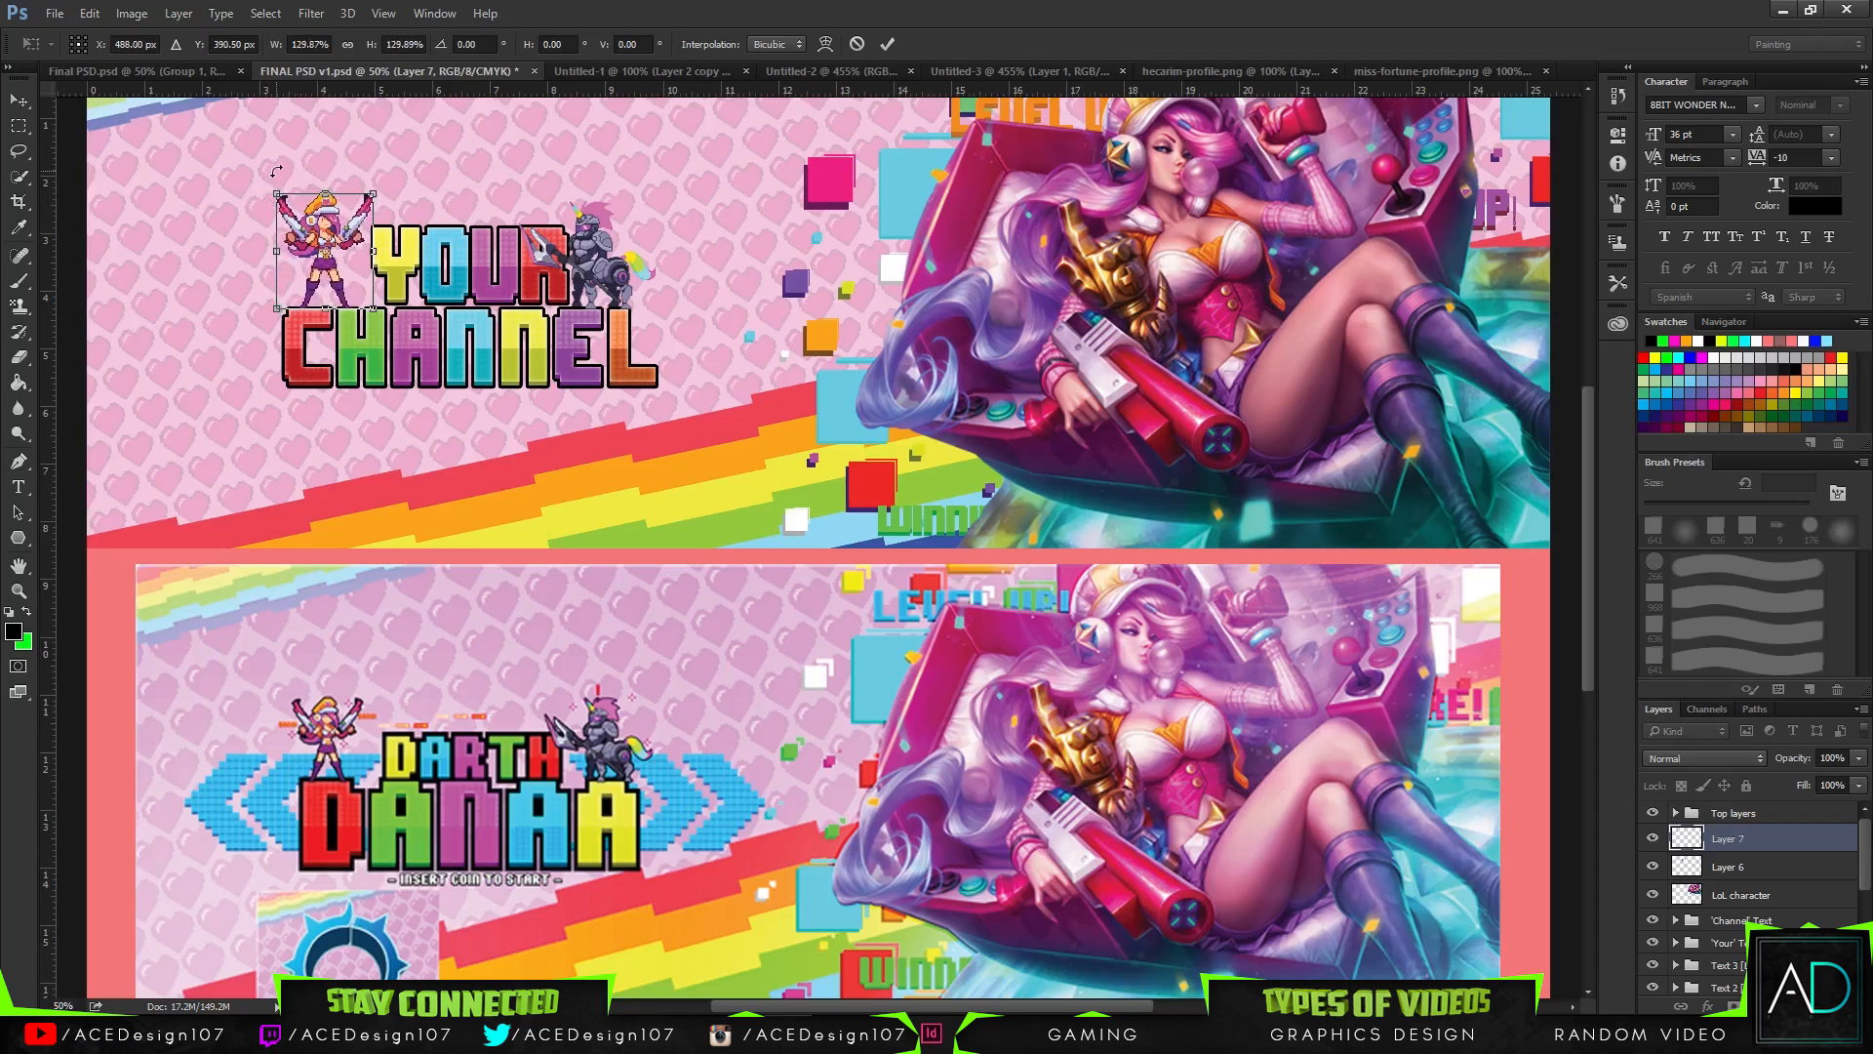
{"action": "key", "text": "Return"}
{"action": "key", "text": "ctrl+t"}
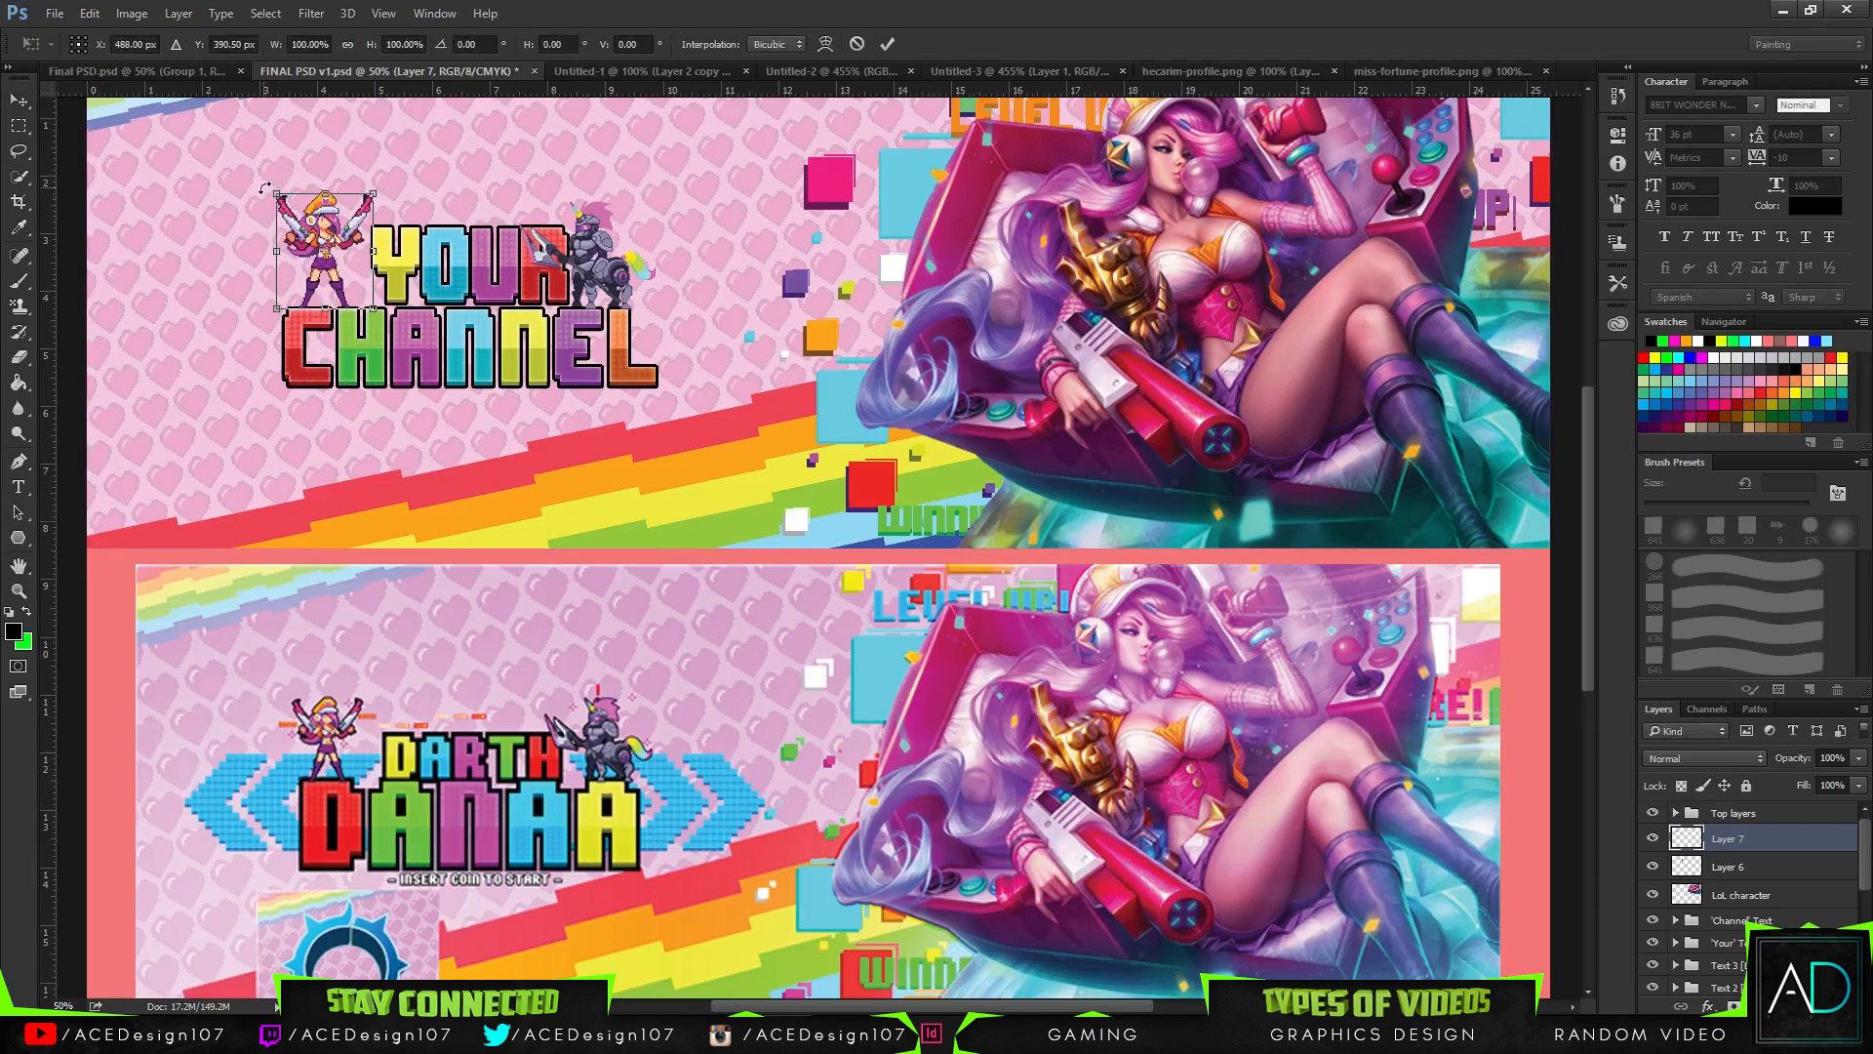
{"action": "mouse_move", "coordinate": [279, 192]}
{"action": "left_mouse_down"}
{"action": "mouse_move", "coordinate": [307, 213]}
{"action": "mouse_move", "coordinate": [287, 204]}
{"action": "left_mouse_up"}
{"action": "key", "text": "Return"}
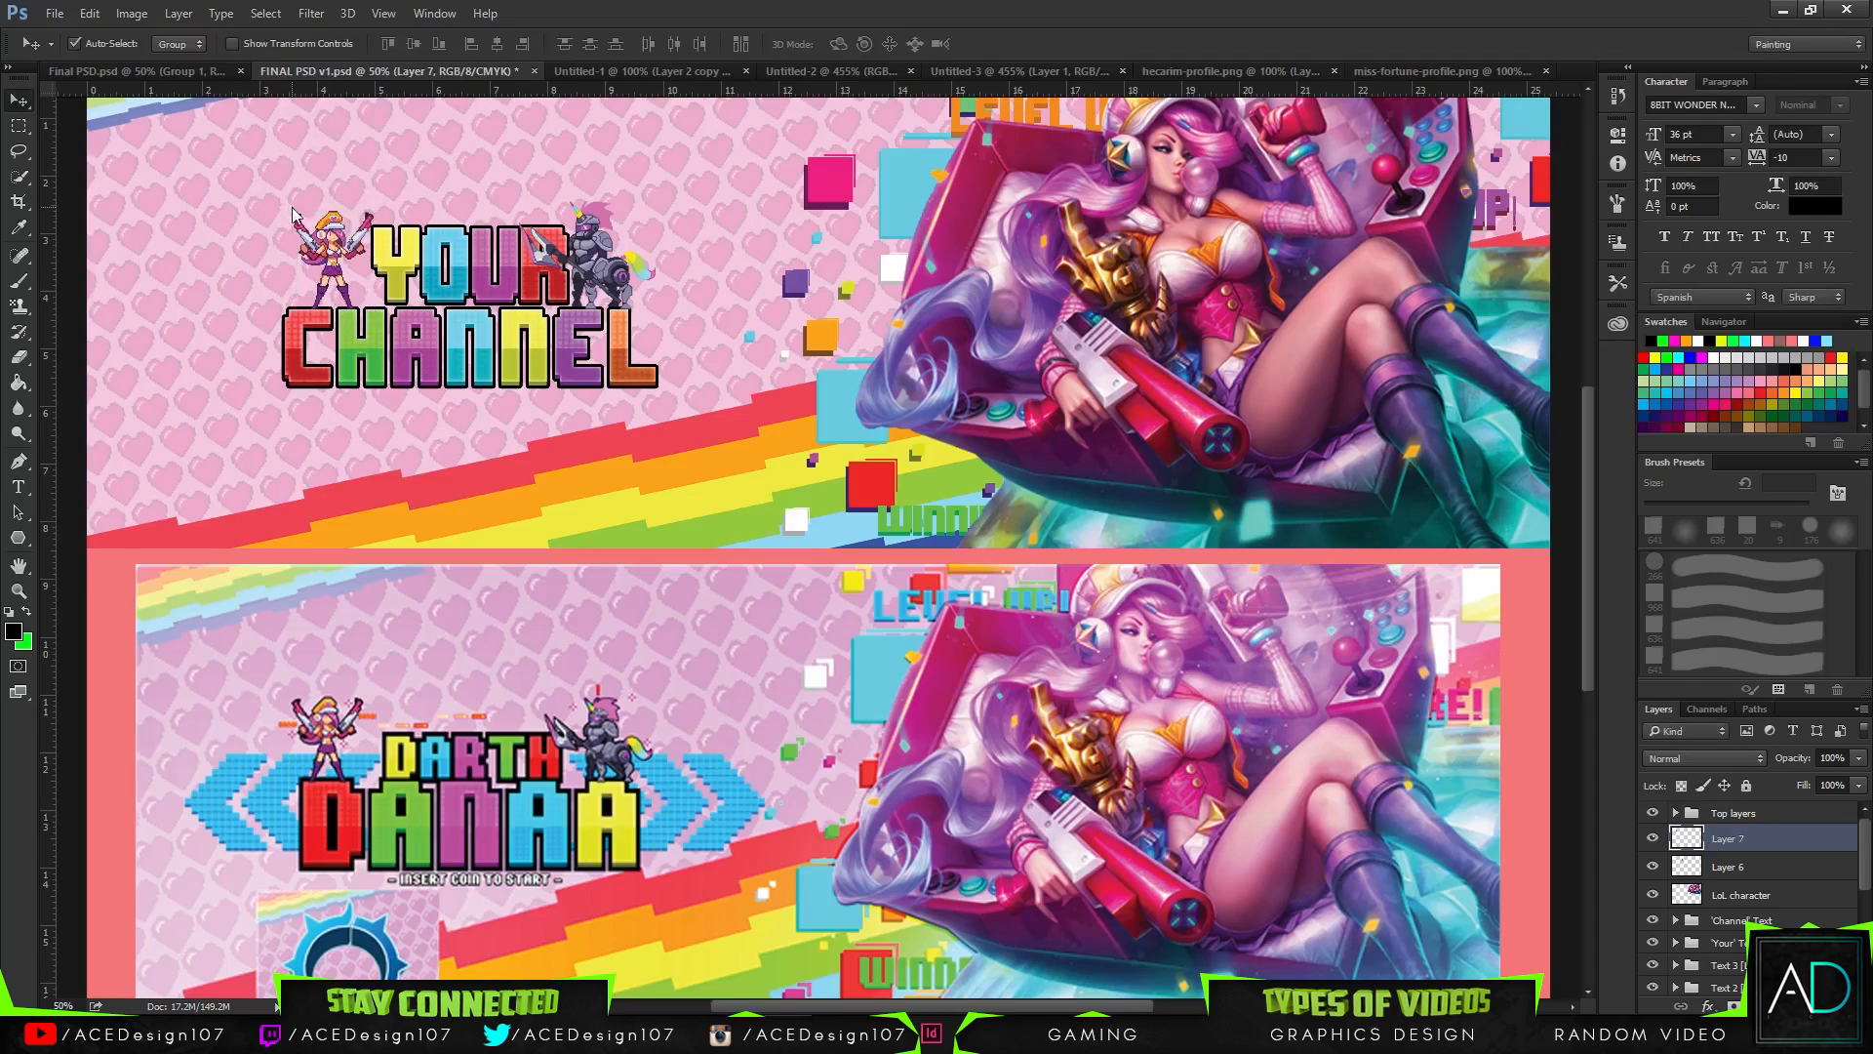
- Move the Miss Fortune sprite so it stands on CHANNEL close against the Y of YOUR
{"action": "left_click_drag", "start_coordinate": [366, 284], "coordinate": [358, 284]}
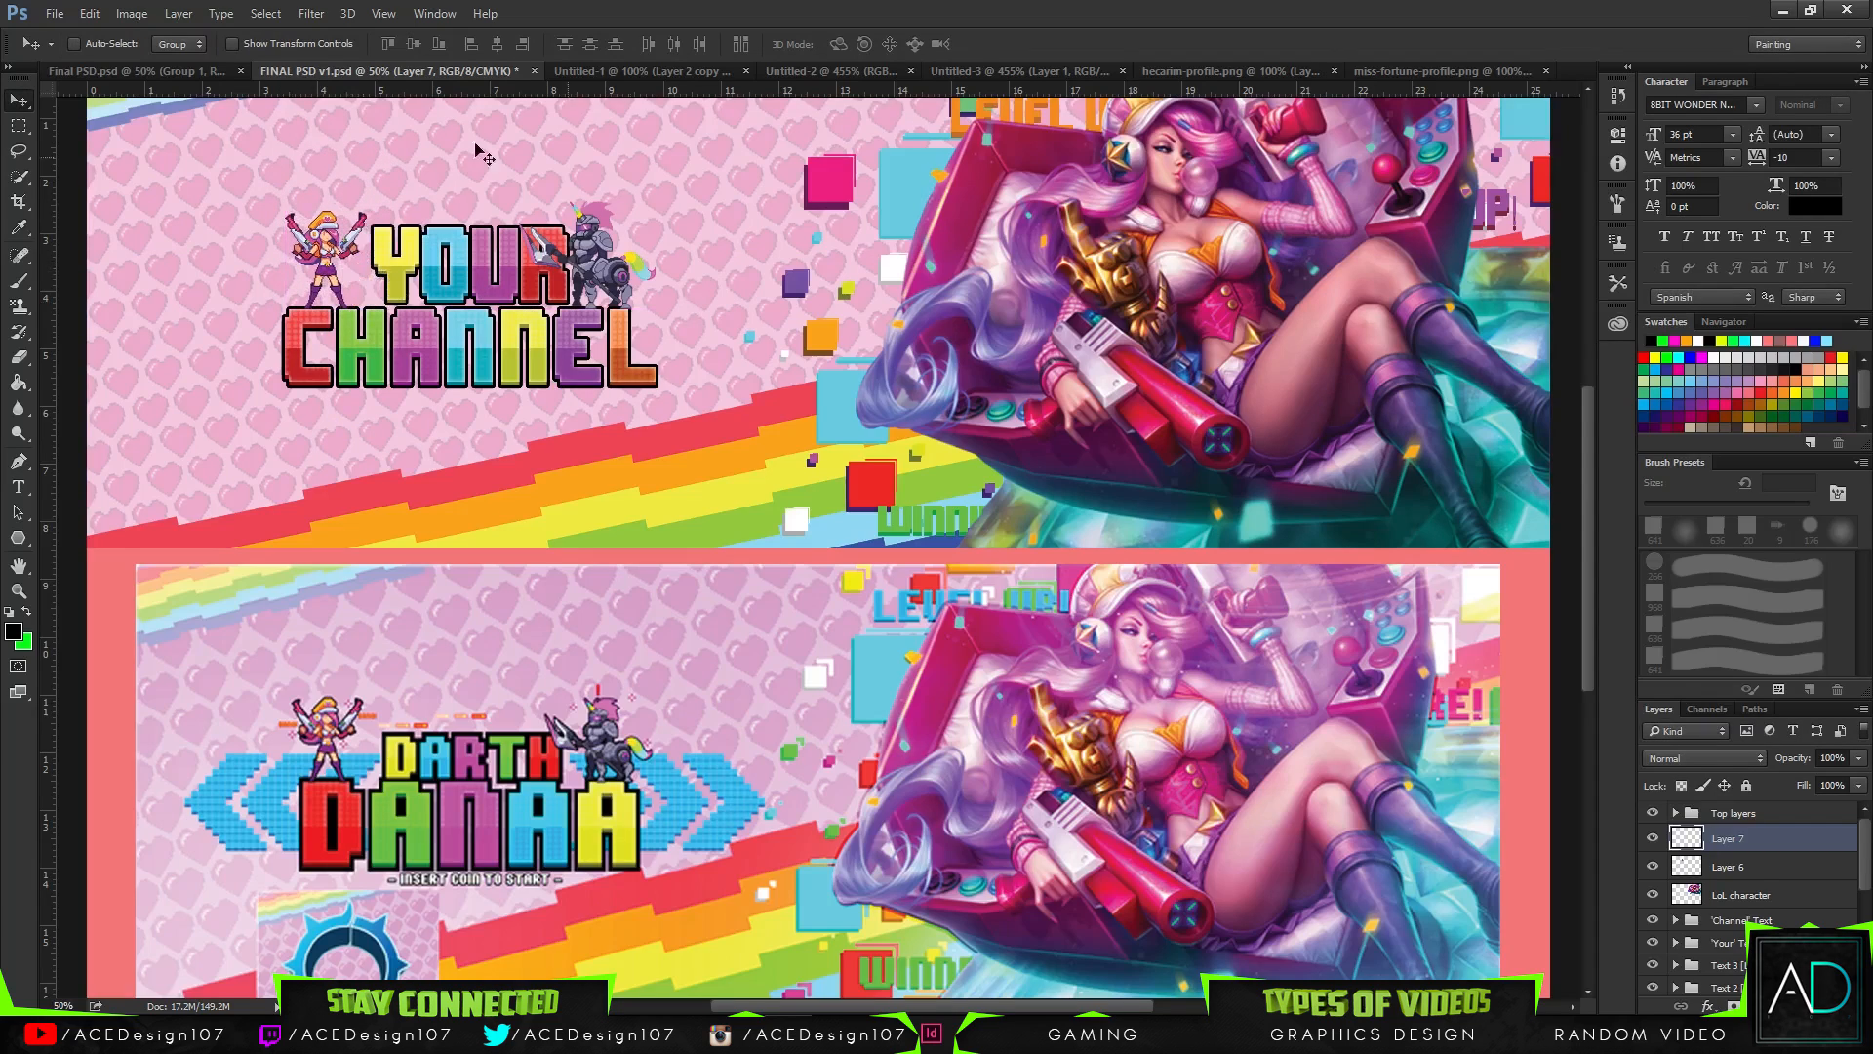
{"action": "left_click_drag", "start_coordinate": [456, 349], "coordinate": [469, 349]}
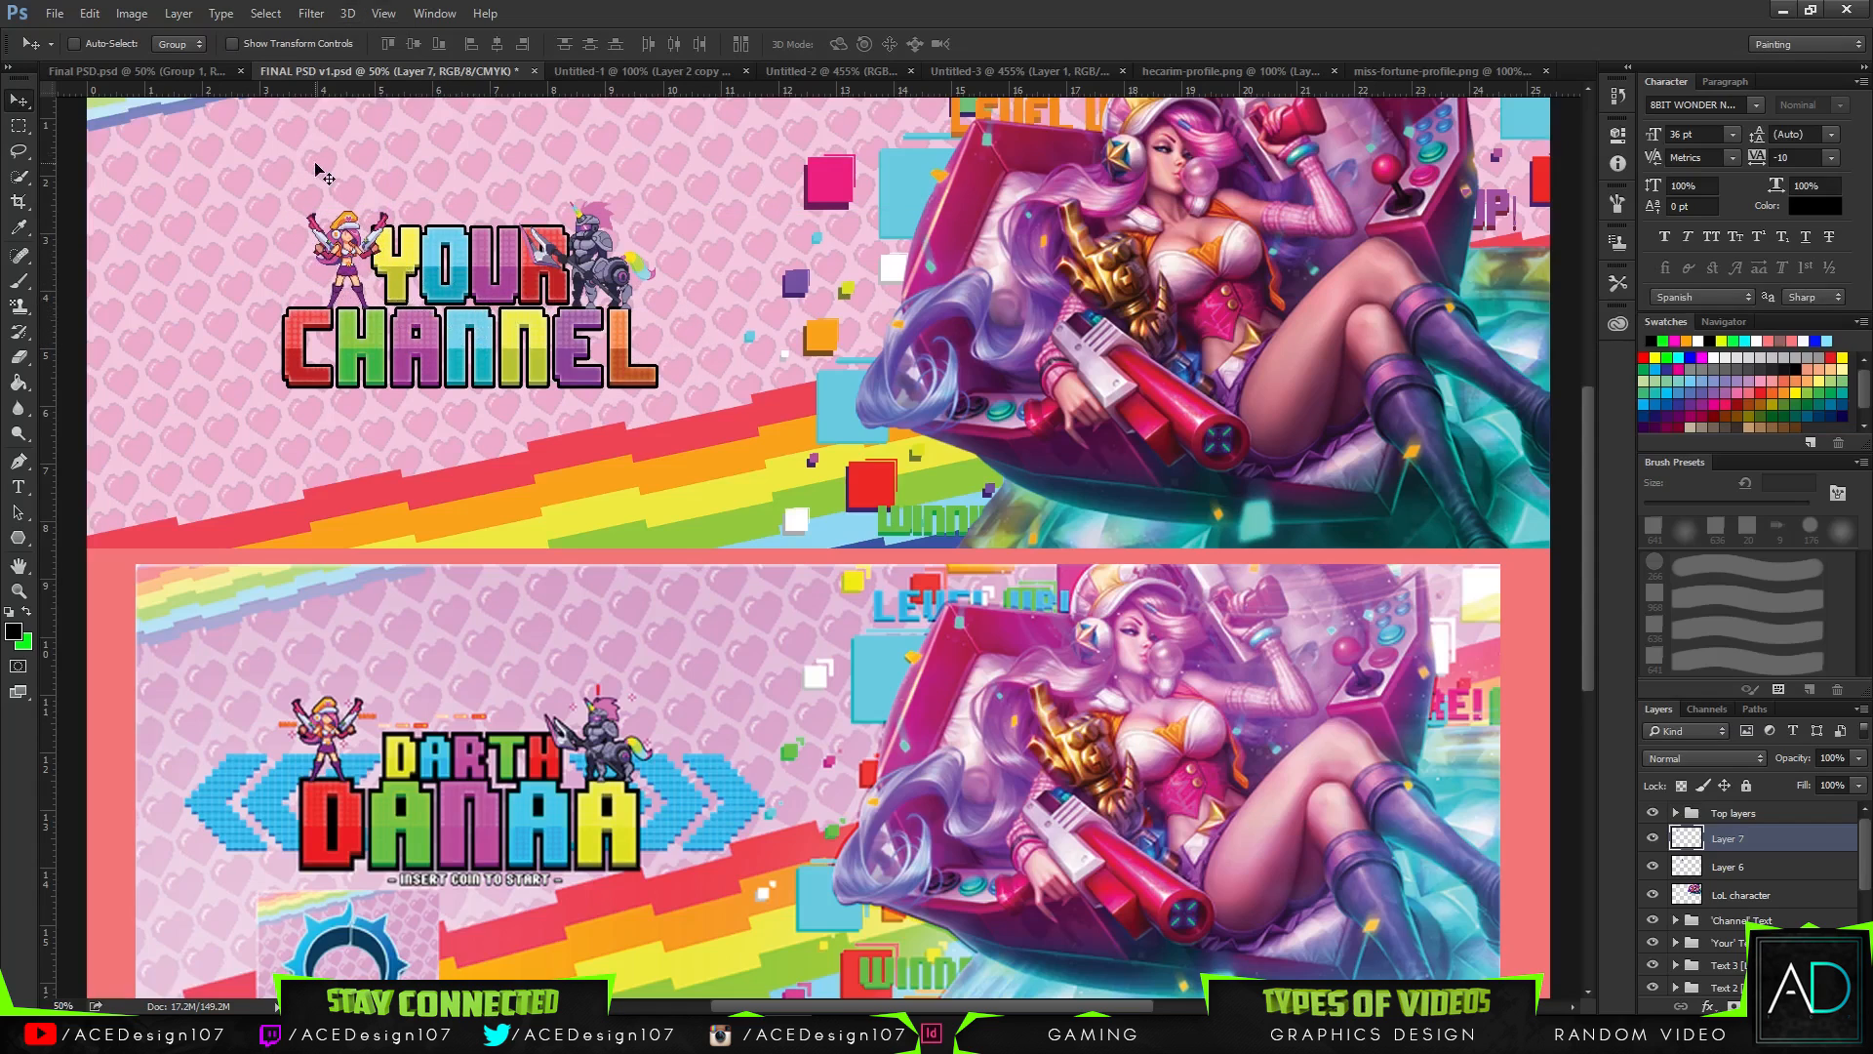
{"action": "scroll", "coordinate": [1051, 390], "scroll_direction": "down", "scroll_amount": 1}
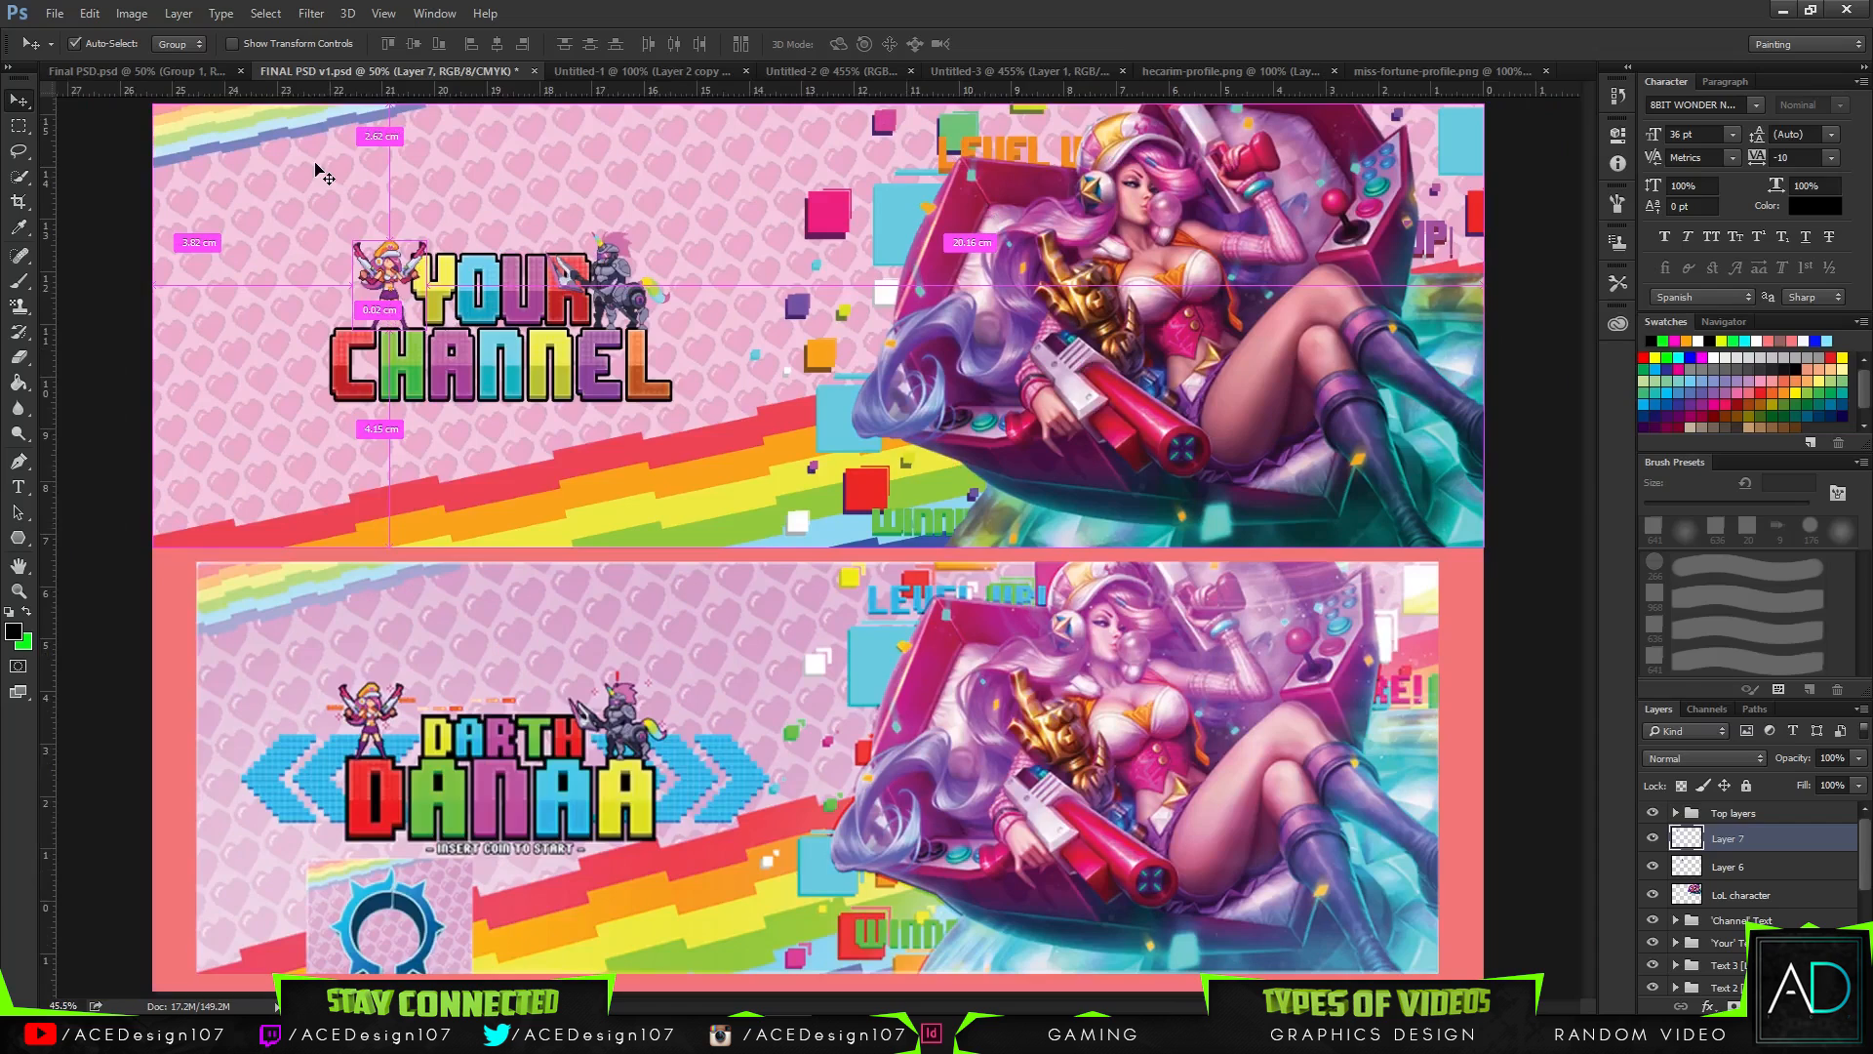
- Select the hecarim sprite's layer and scale it down to about 84%, keeping its feet on CHANNEL
{"action": "left_click", "coordinate": [1766, 870]}
{"action": "key", "text": "ctrl+t"}
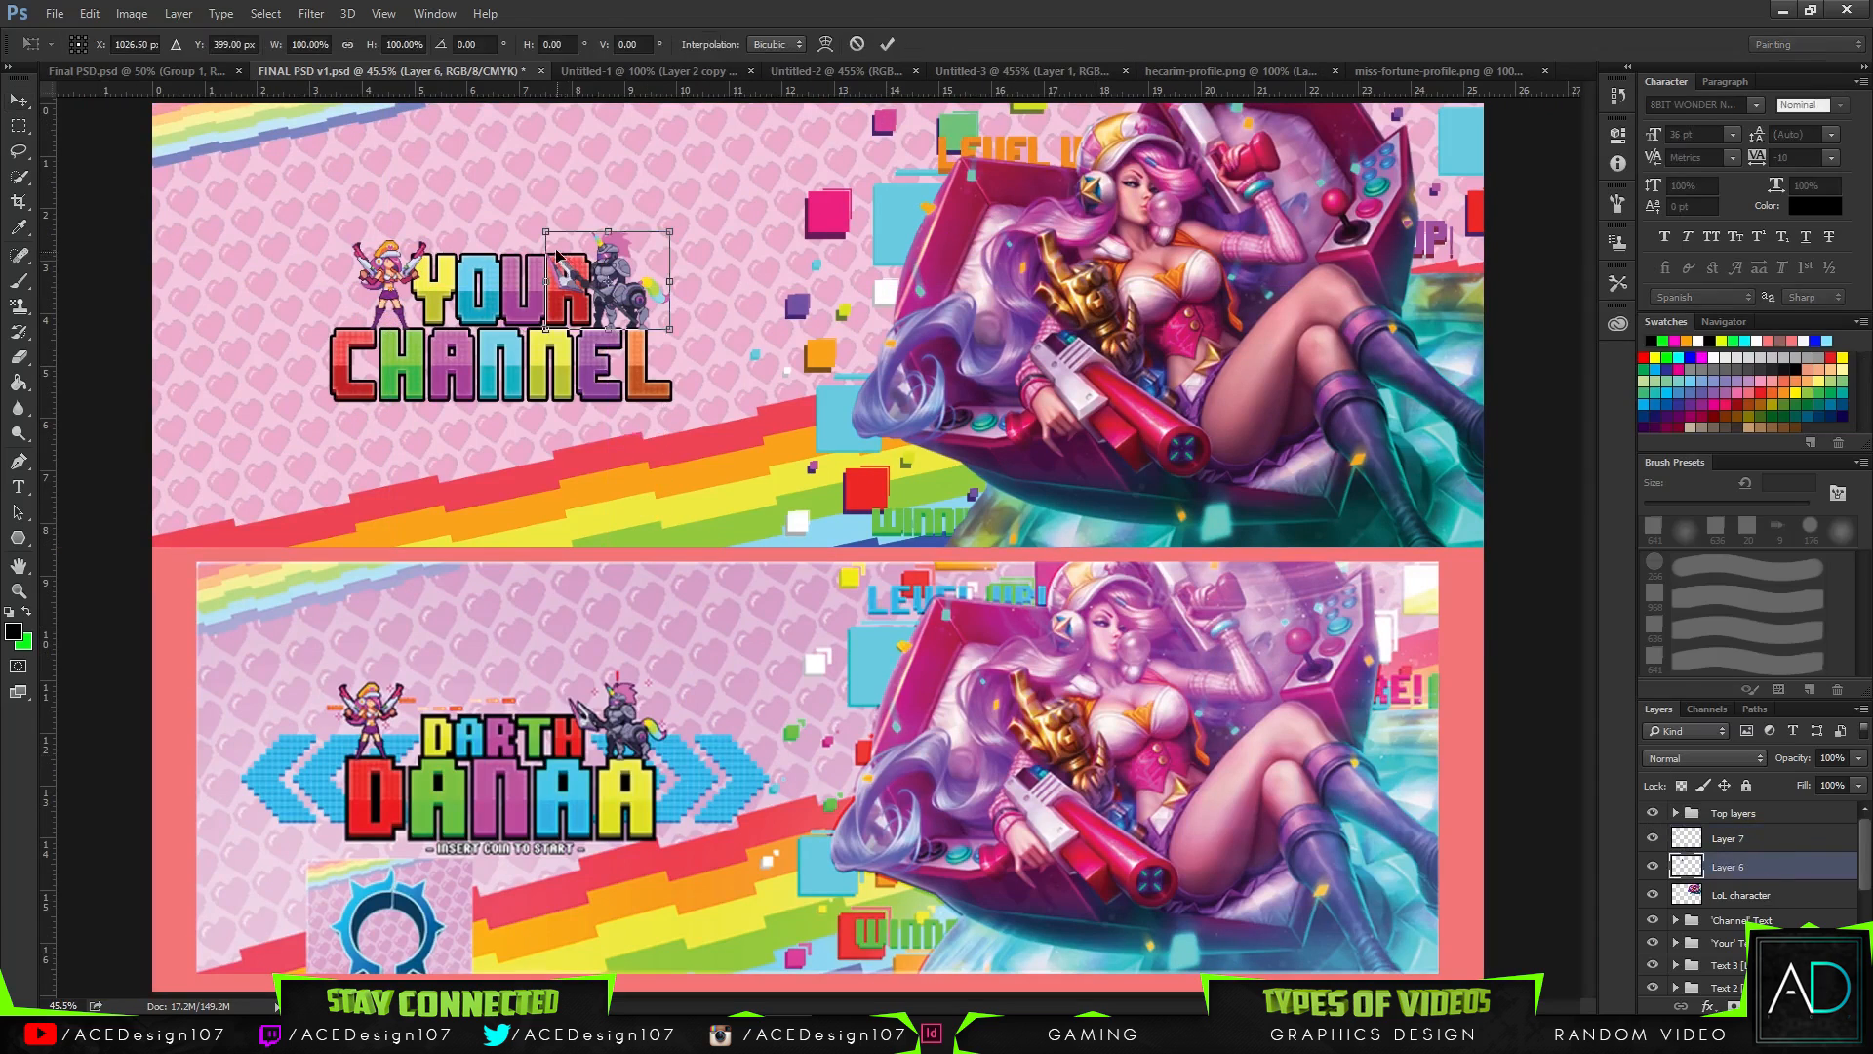
{"action": "left_click_drag", "start_coordinate": [549, 235], "coordinate": [568, 246]}
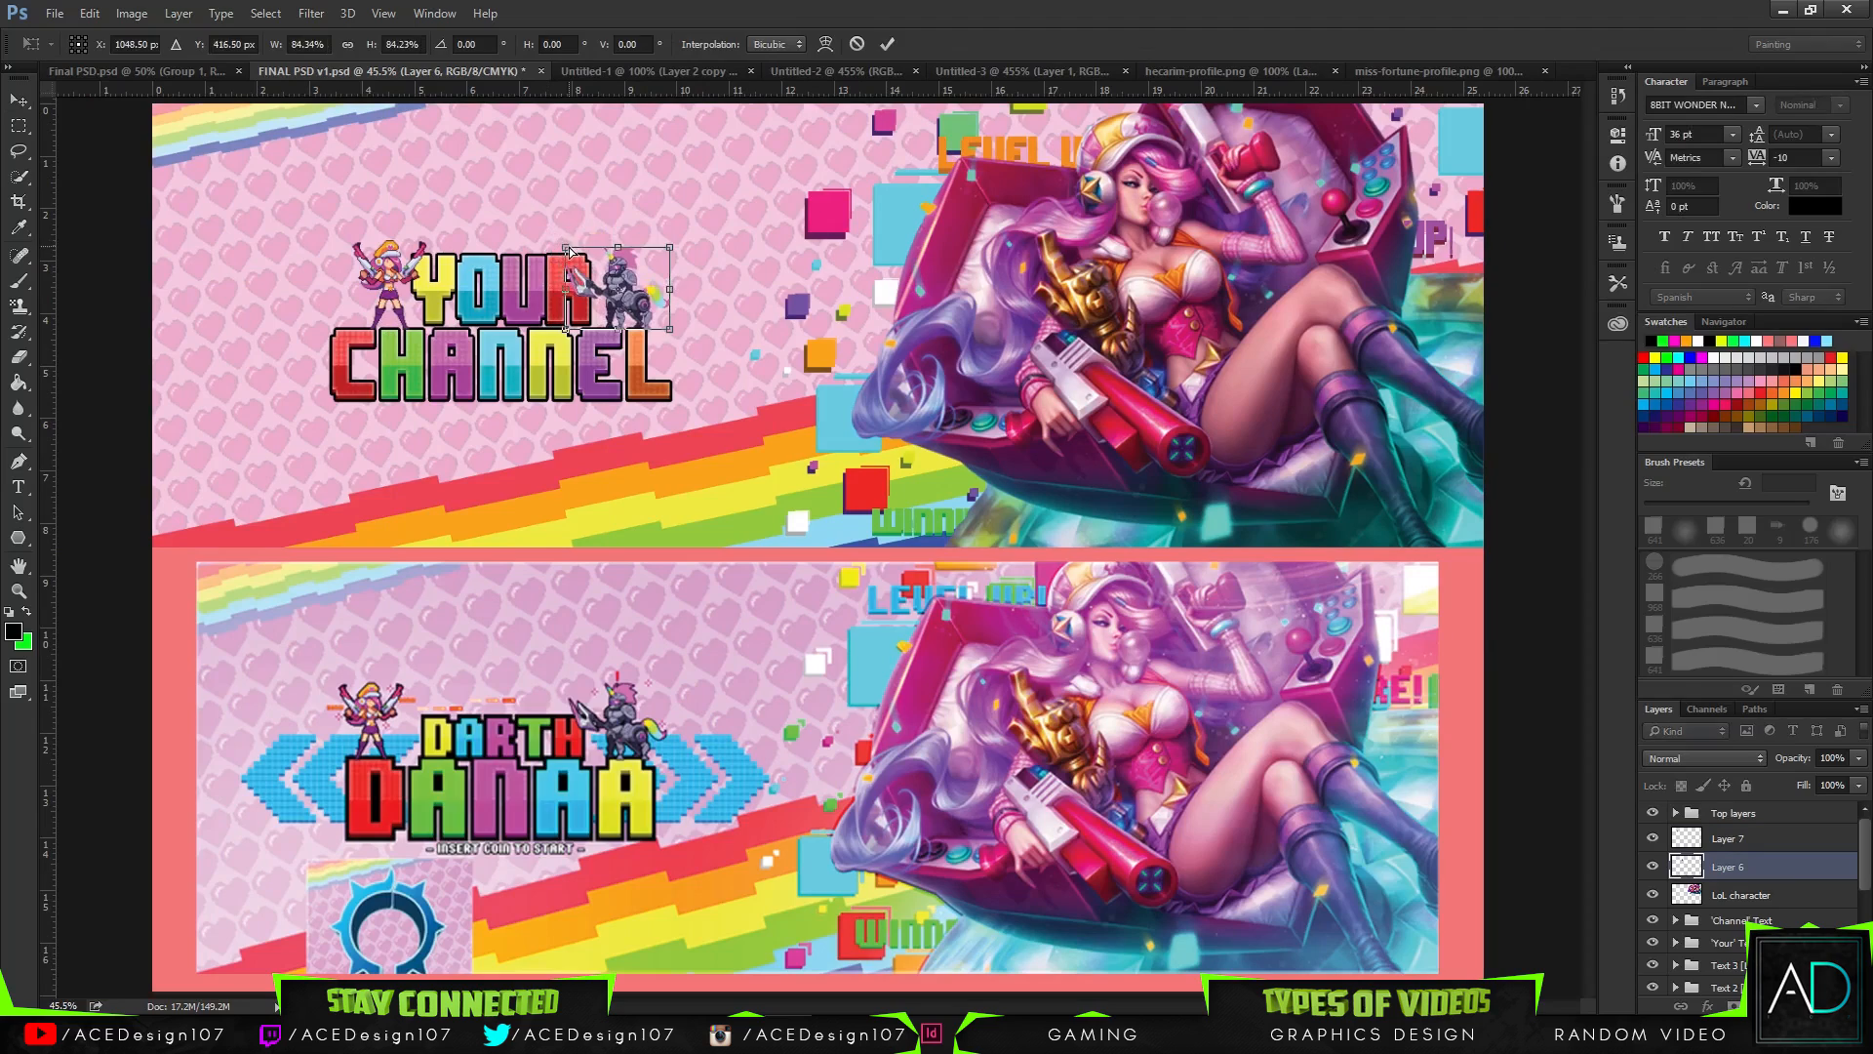
{"action": "key", "text": "Return"}
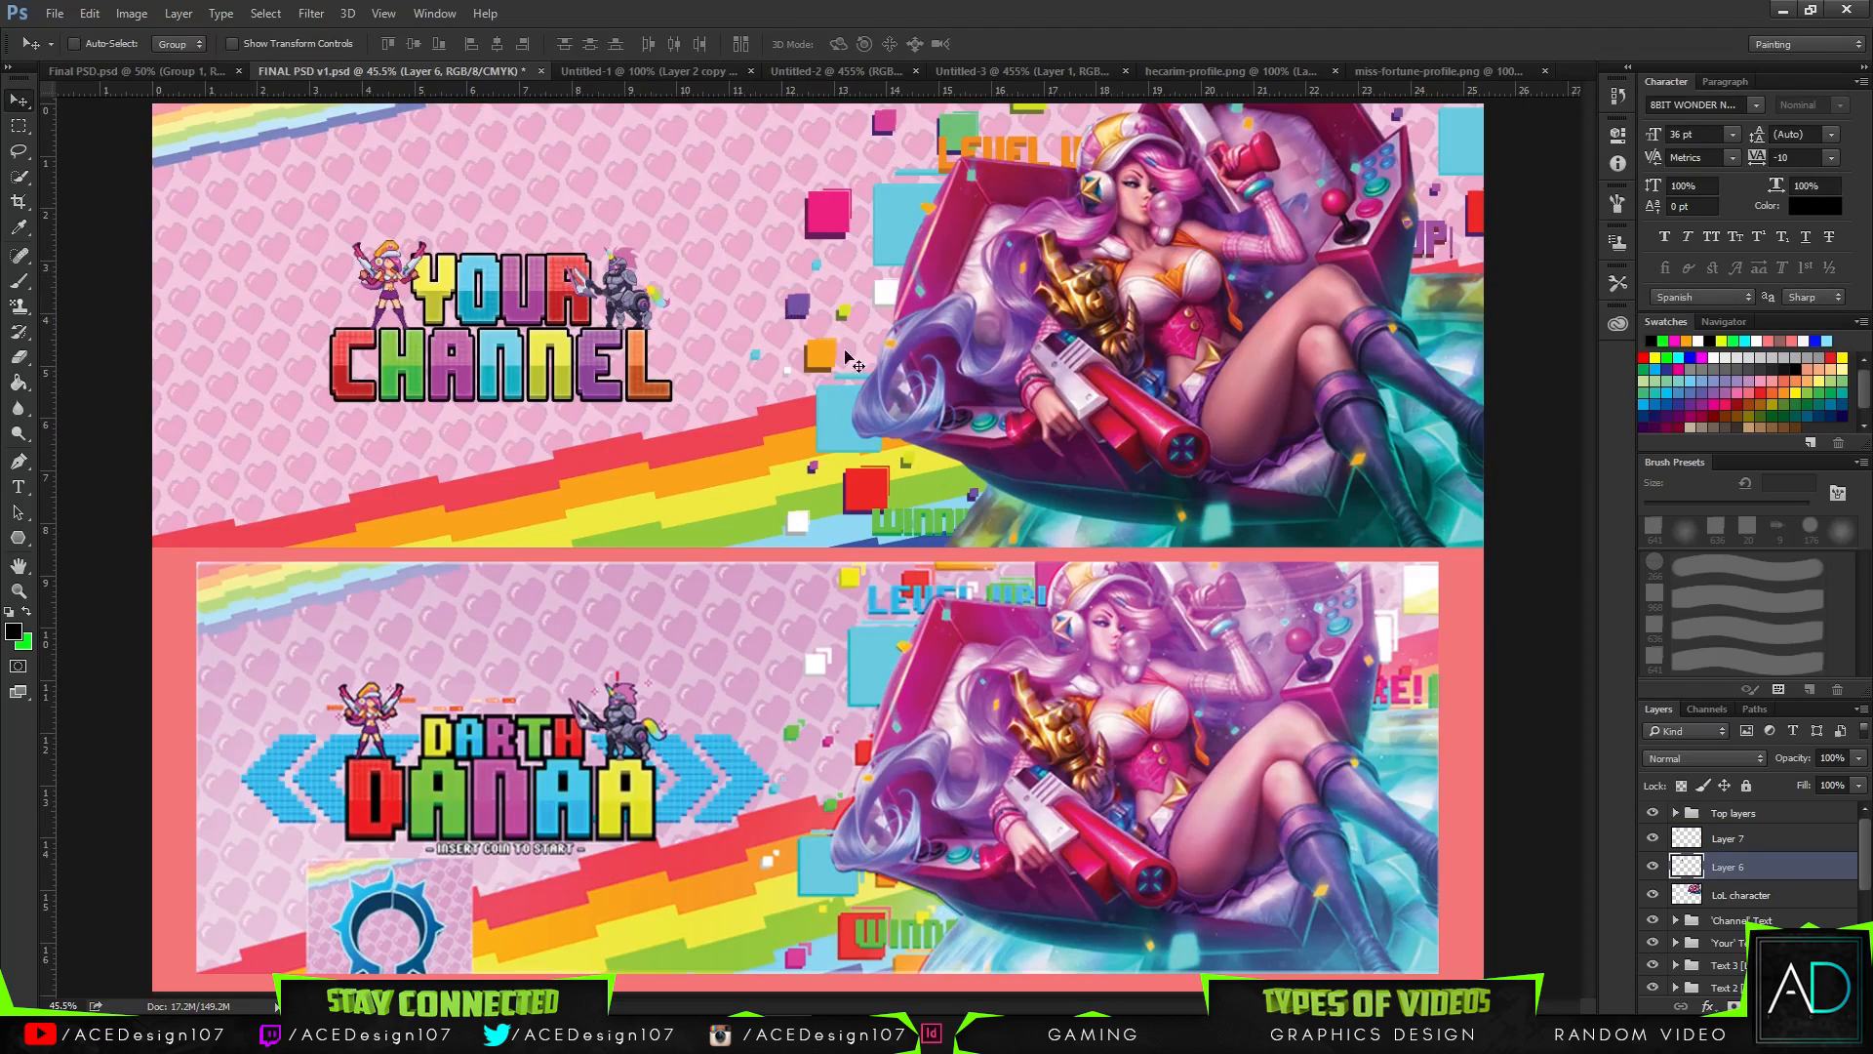
{"action": "scroll", "coordinate": [1708, 902], "scroll_direction": "down", "scroll_amount": 3}
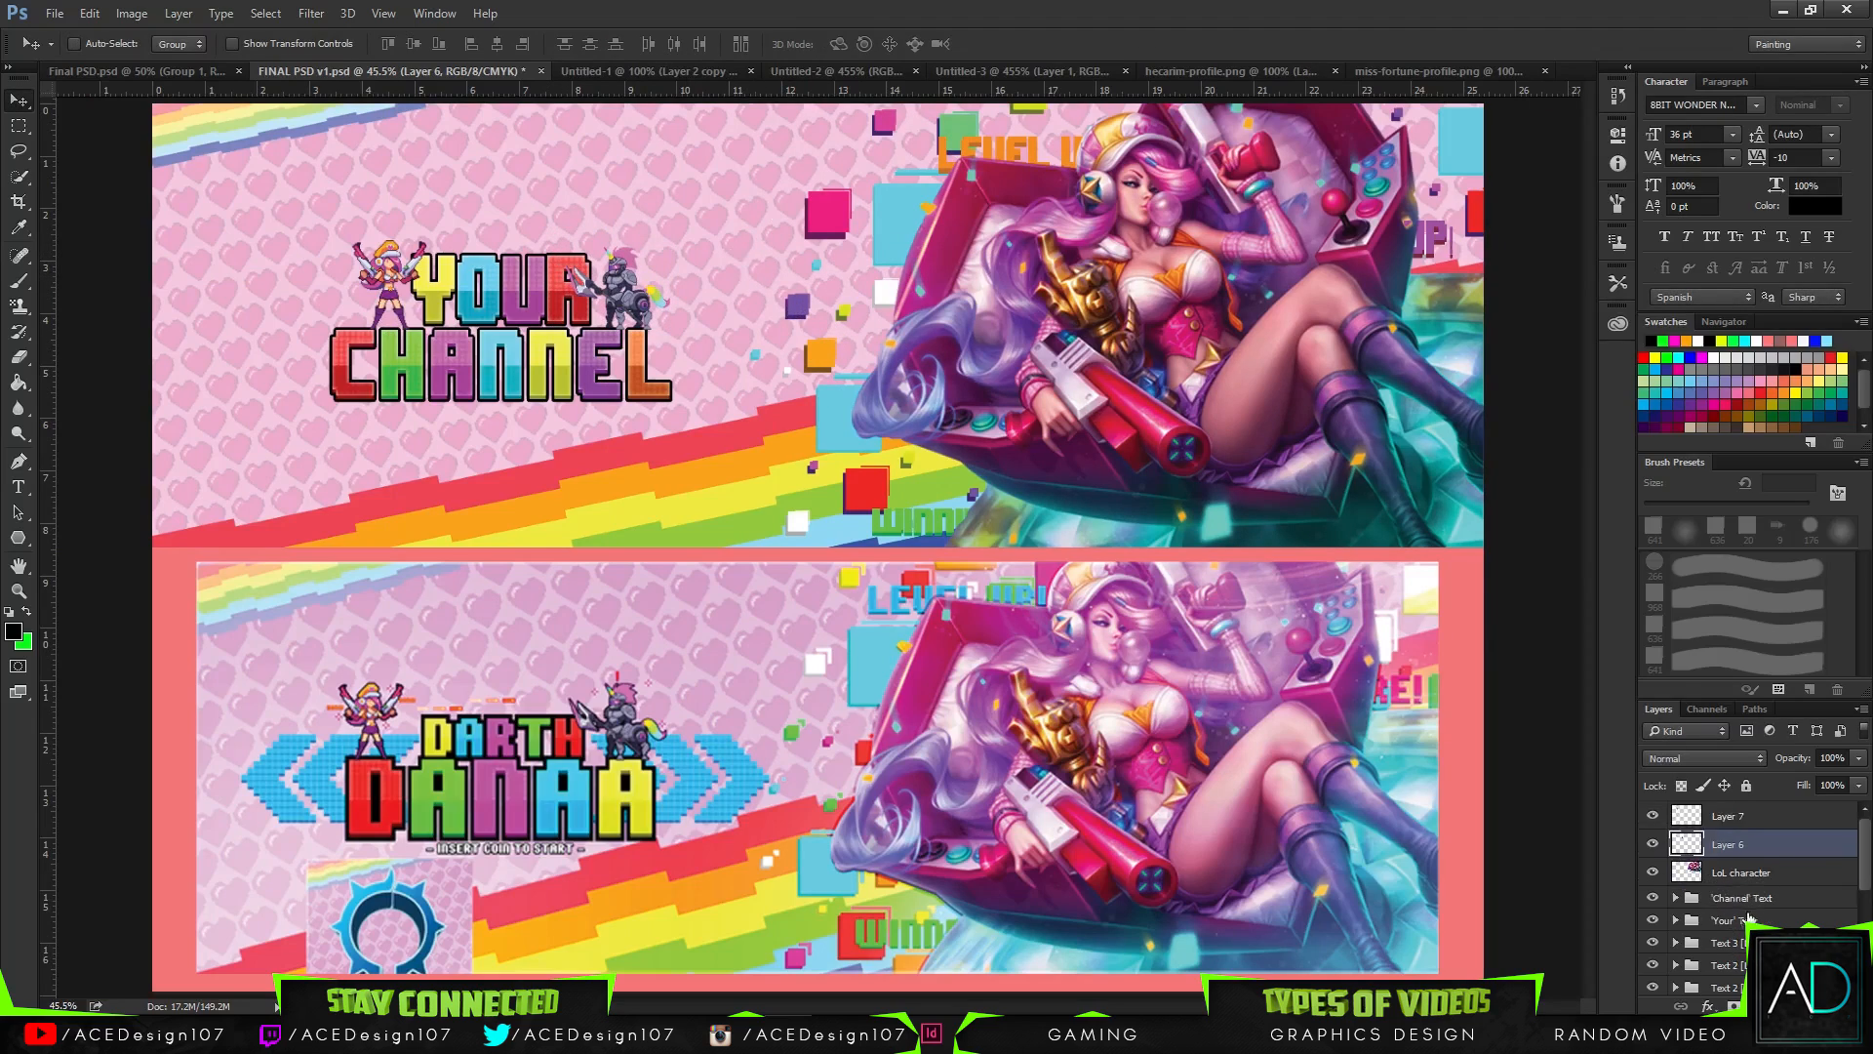
- Look through the layer stack, checking the 'Channel' Text, 'Your' Text, Level Up, WINNING and Retro Squares entries
{"action": "left_click", "coordinate": [1769, 857]}
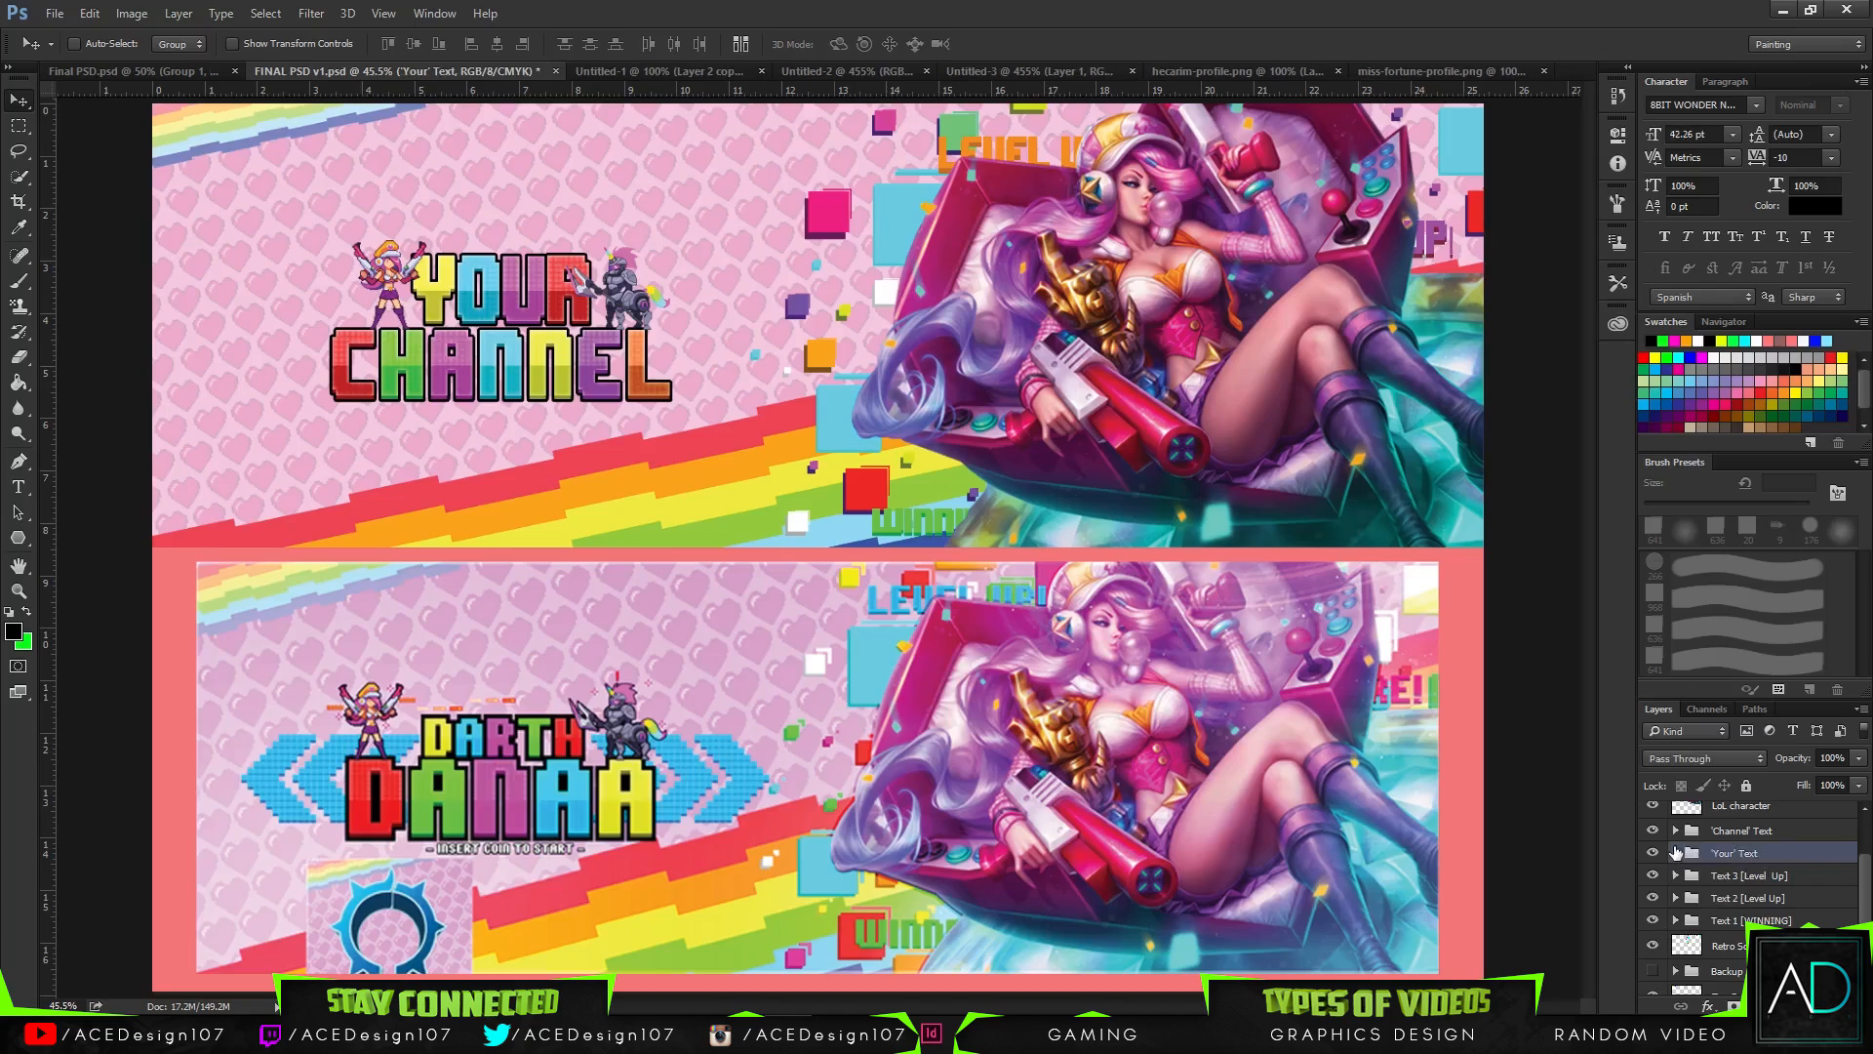
{"action": "scroll", "coordinate": [1672, 846], "scroll_direction": "down", "scroll_amount": 3}
{"action": "left_click", "coordinate": [1785, 870]}
{"action": "scroll", "coordinate": [1707, 870], "scroll_direction": "up", "scroll_amount": 3}
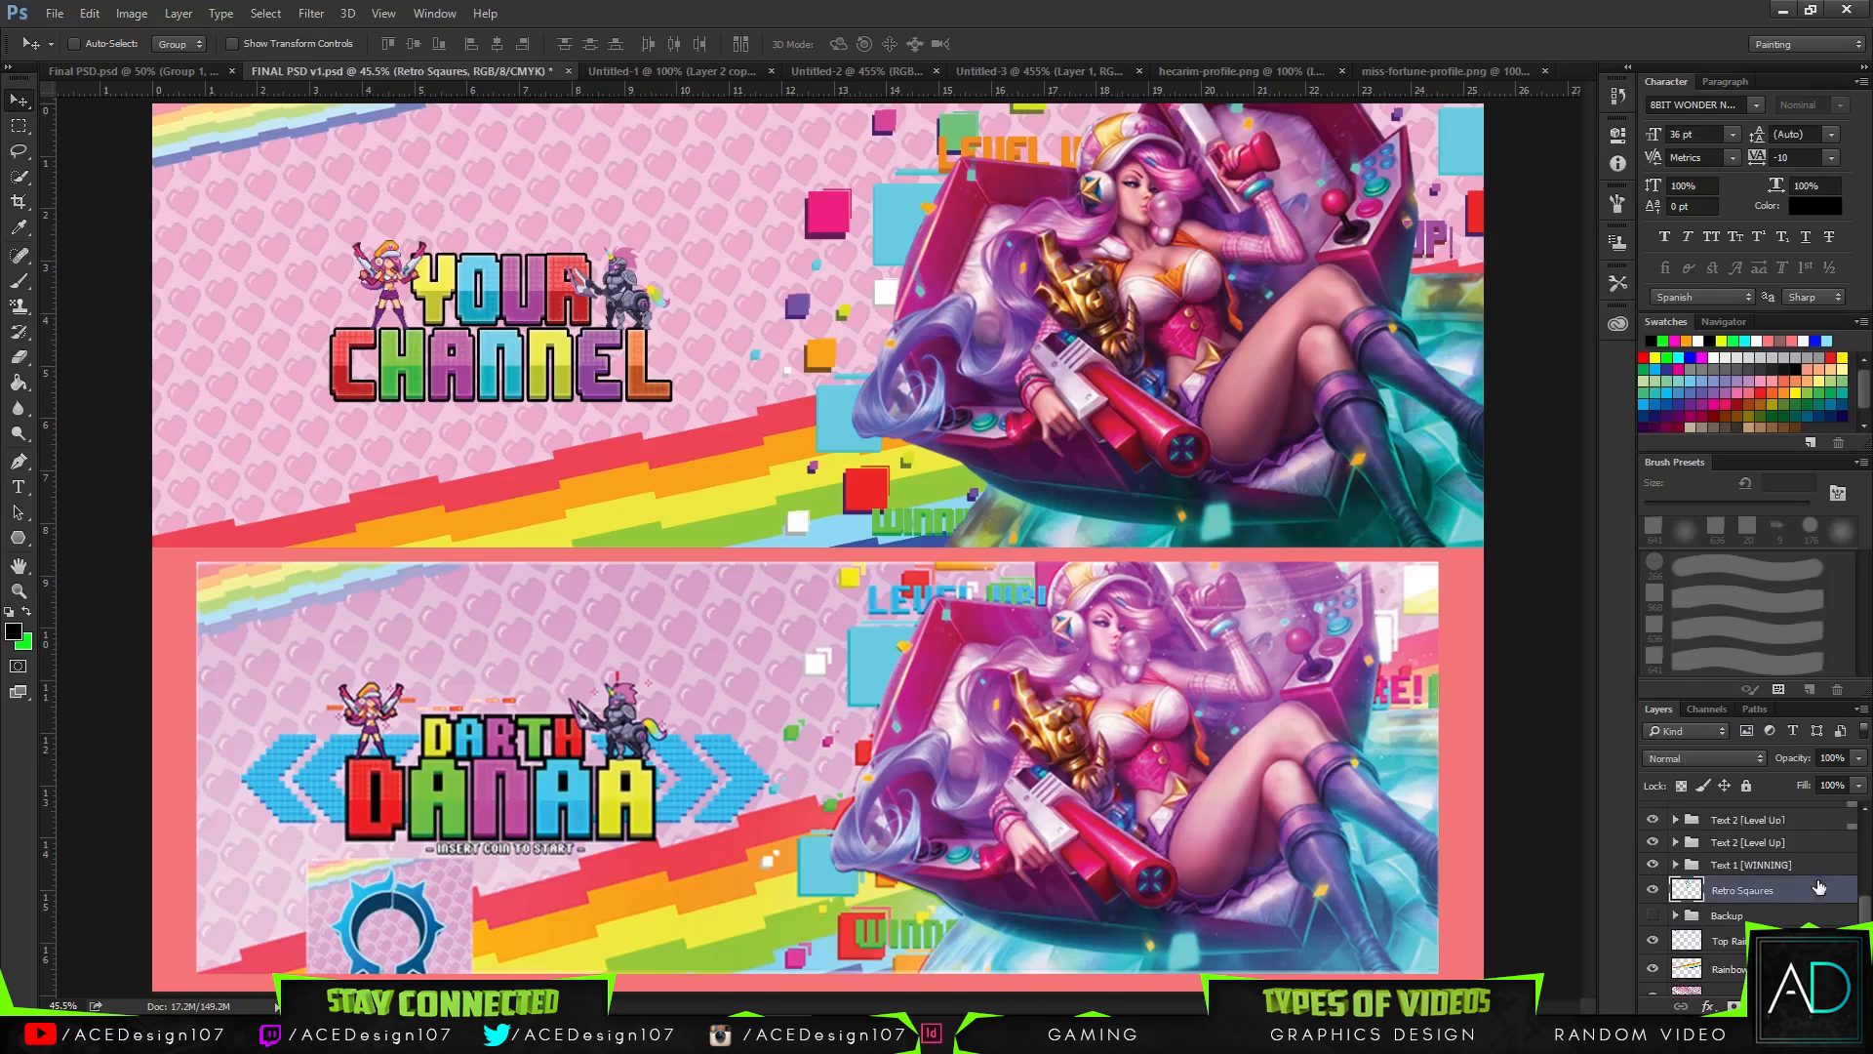
{"action": "left_click", "coordinate": [1674, 832]}
{"action": "scroll", "coordinate": [1787, 862], "scroll_direction": "up", "scroll_amount": 3}
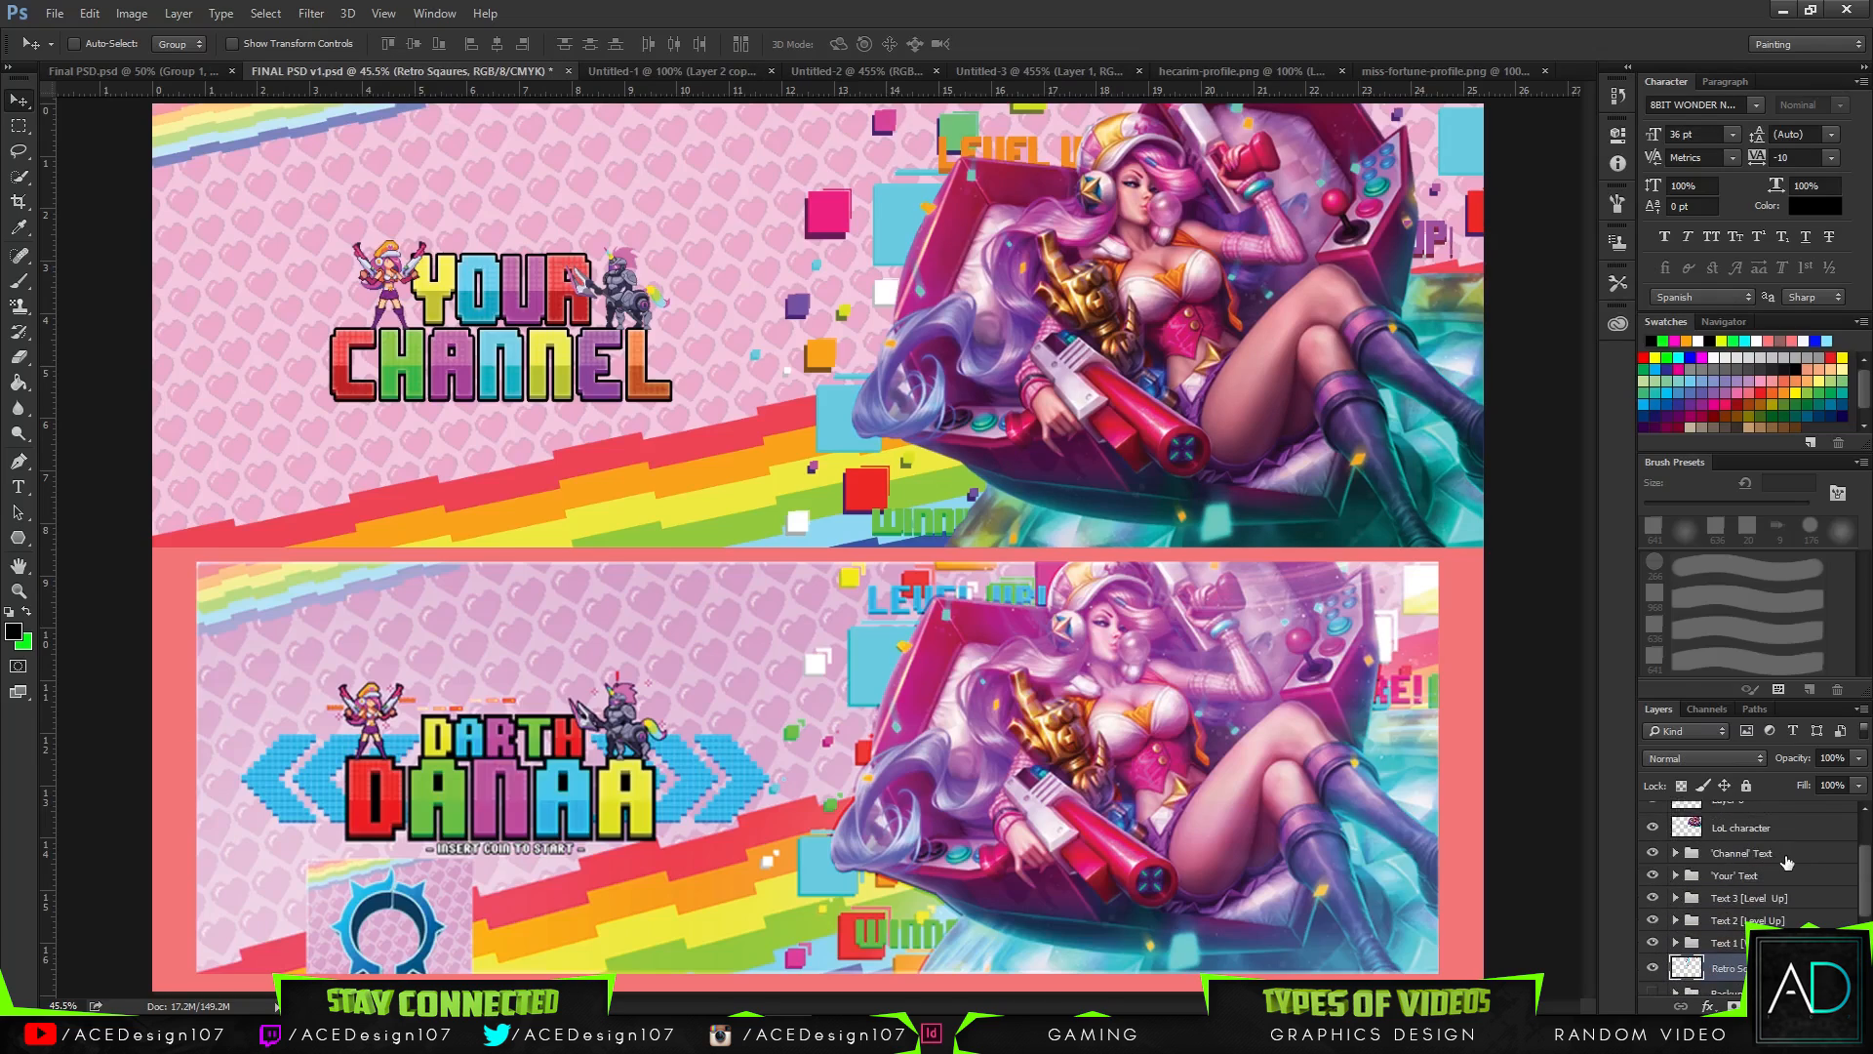
{"action": "left_click", "coordinate": [1790, 854]}
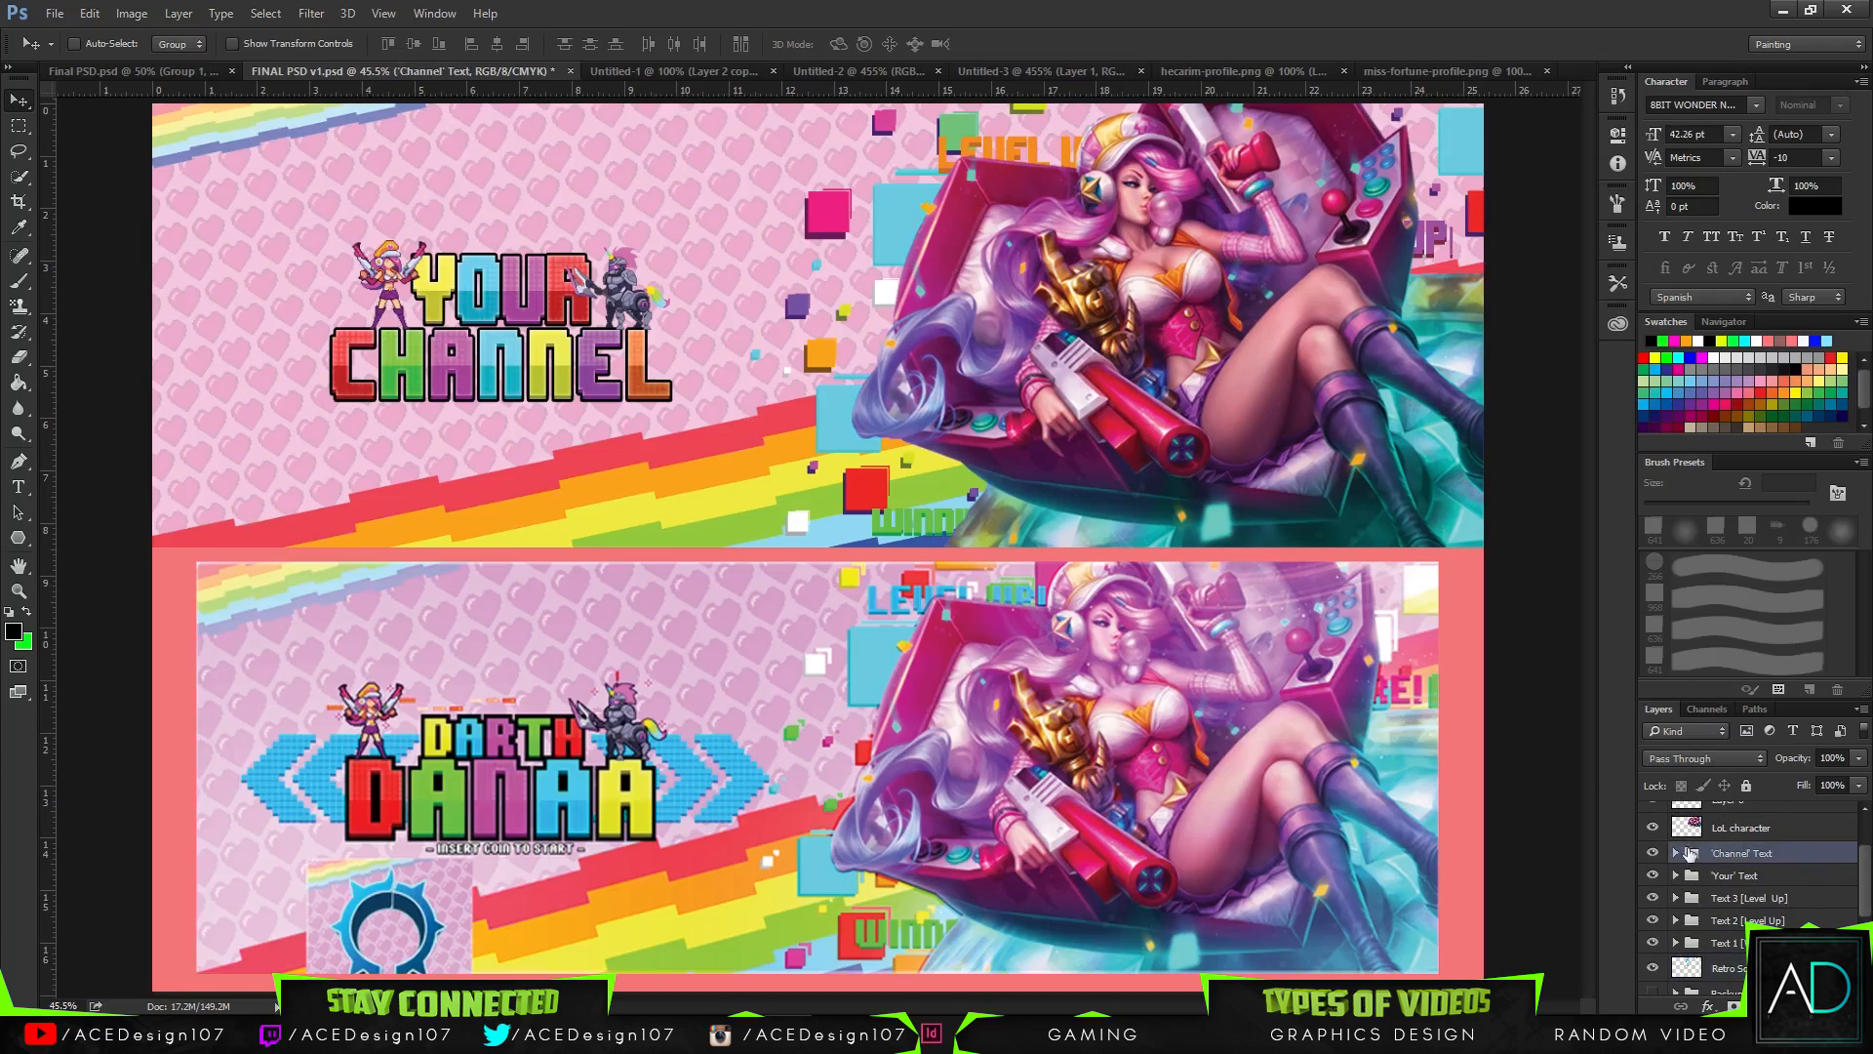
{"action": "left_click", "coordinate": [1756, 878]}
- Hide Layer 6 and Layer 7, the two pixel sprites standing beside YOUR
{"action": "scroll", "coordinate": [1795, 830], "scroll_direction": "up", "scroll_amount": 2}
{"action": "left_click", "coordinate": [1782, 866]}
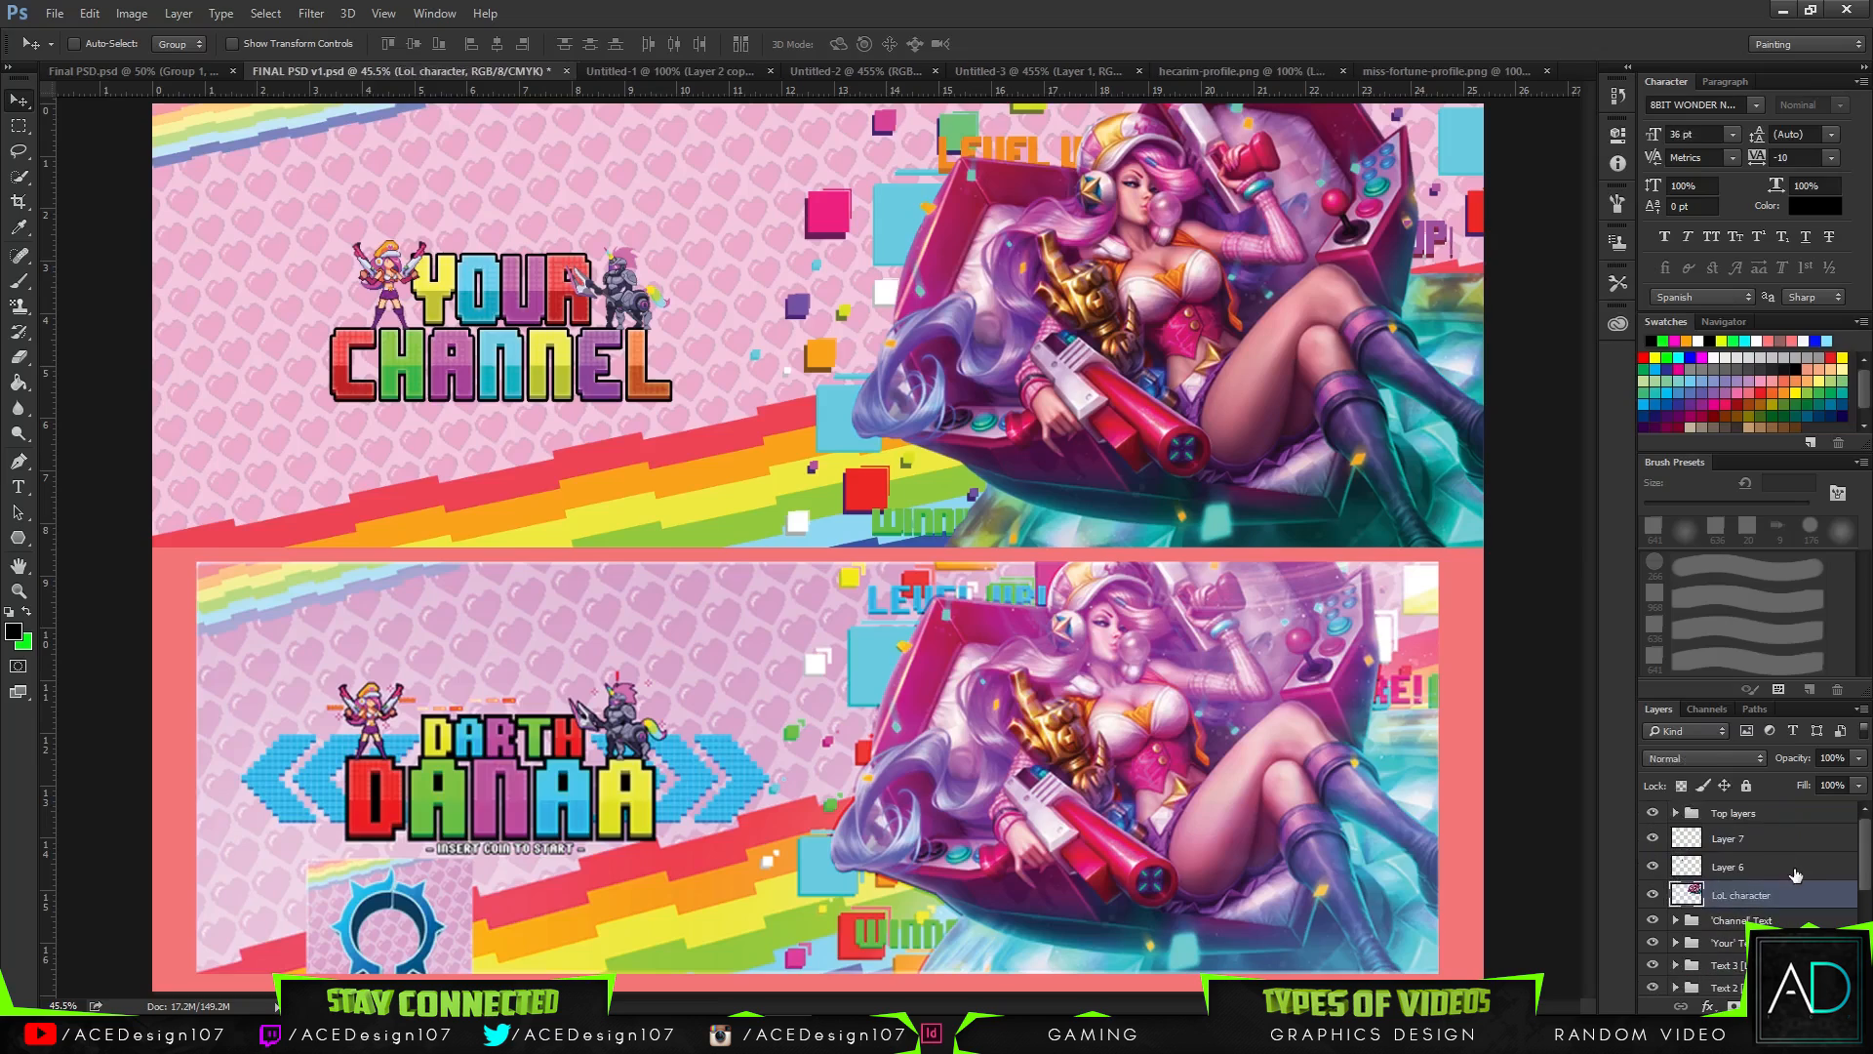
{"action": "left_click", "coordinate": [1651, 839]}
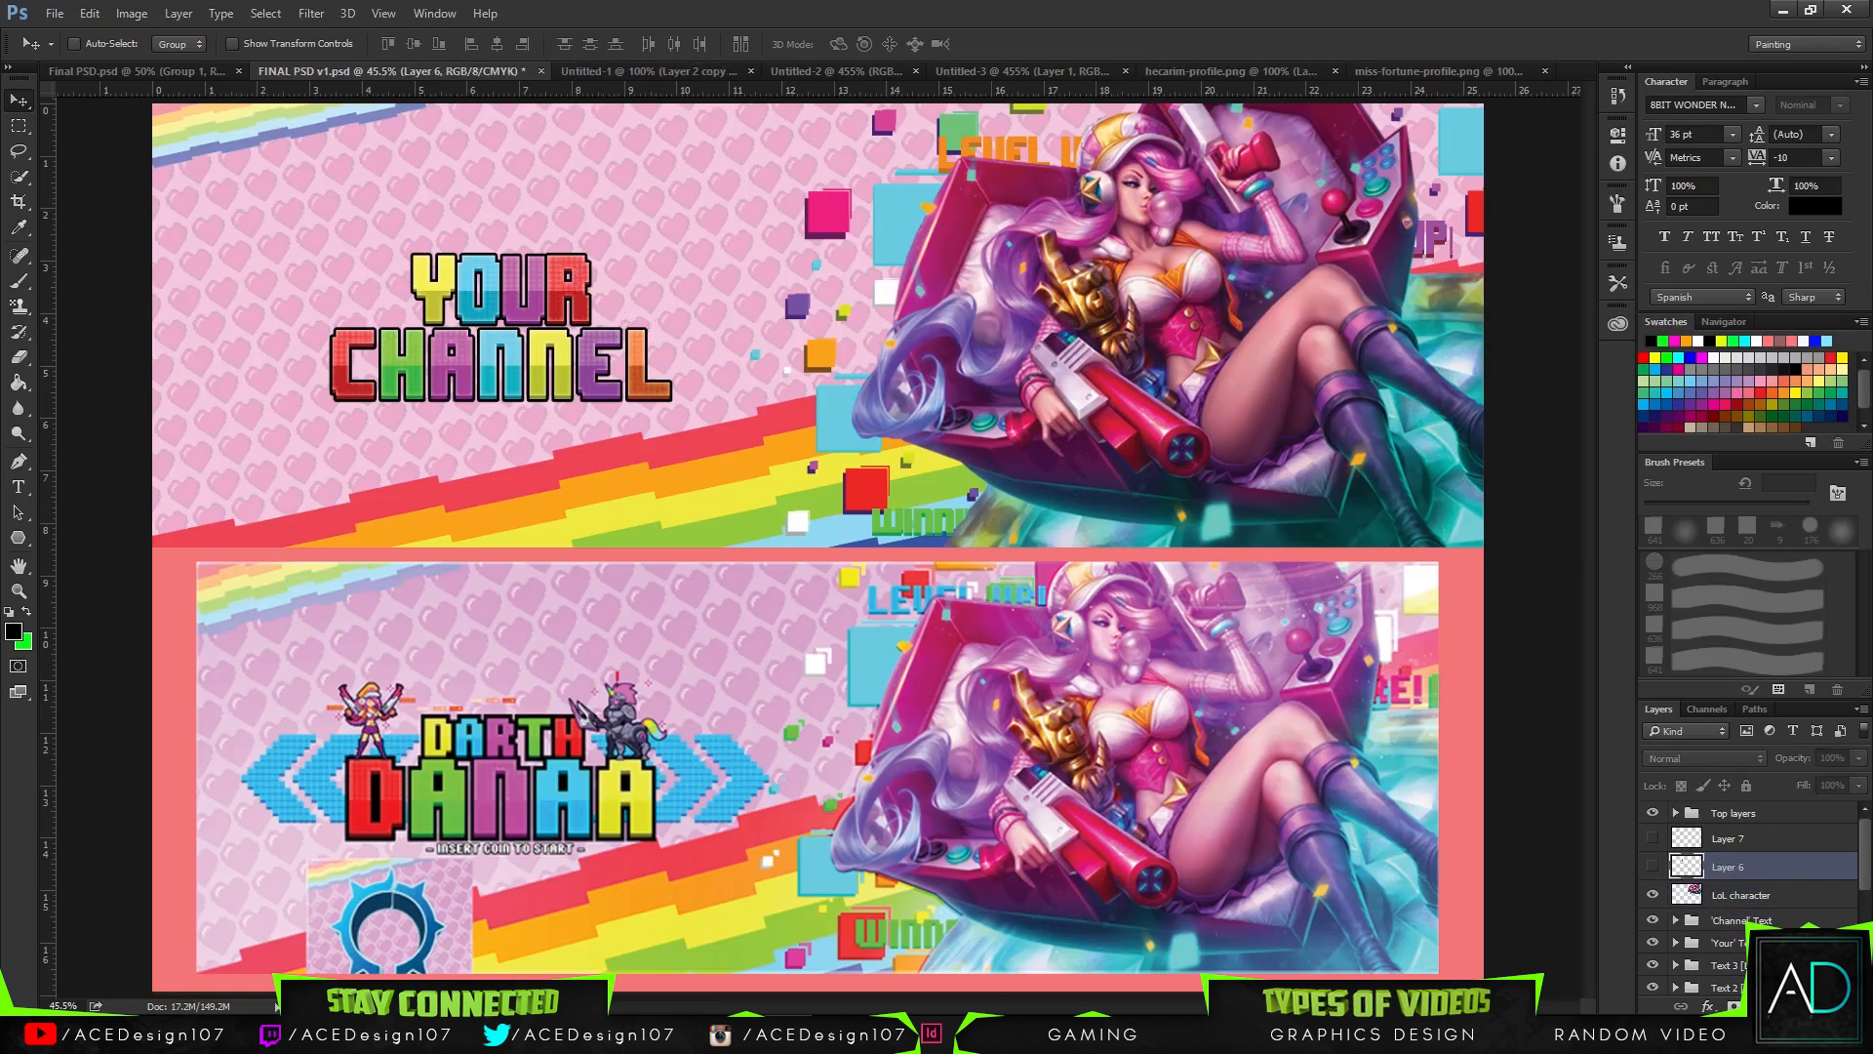
- Select the 'Your' Text group and move YOUR left so it sits roughly centred above CHANNEL
{"action": "left_click", "coordinate": [1722, 942]}
{"action": "key", "text": "ctrl+t"}
{"action": "left_click_drag", "start_coordinate": [575, 308], "coordinate": [530, 310]}
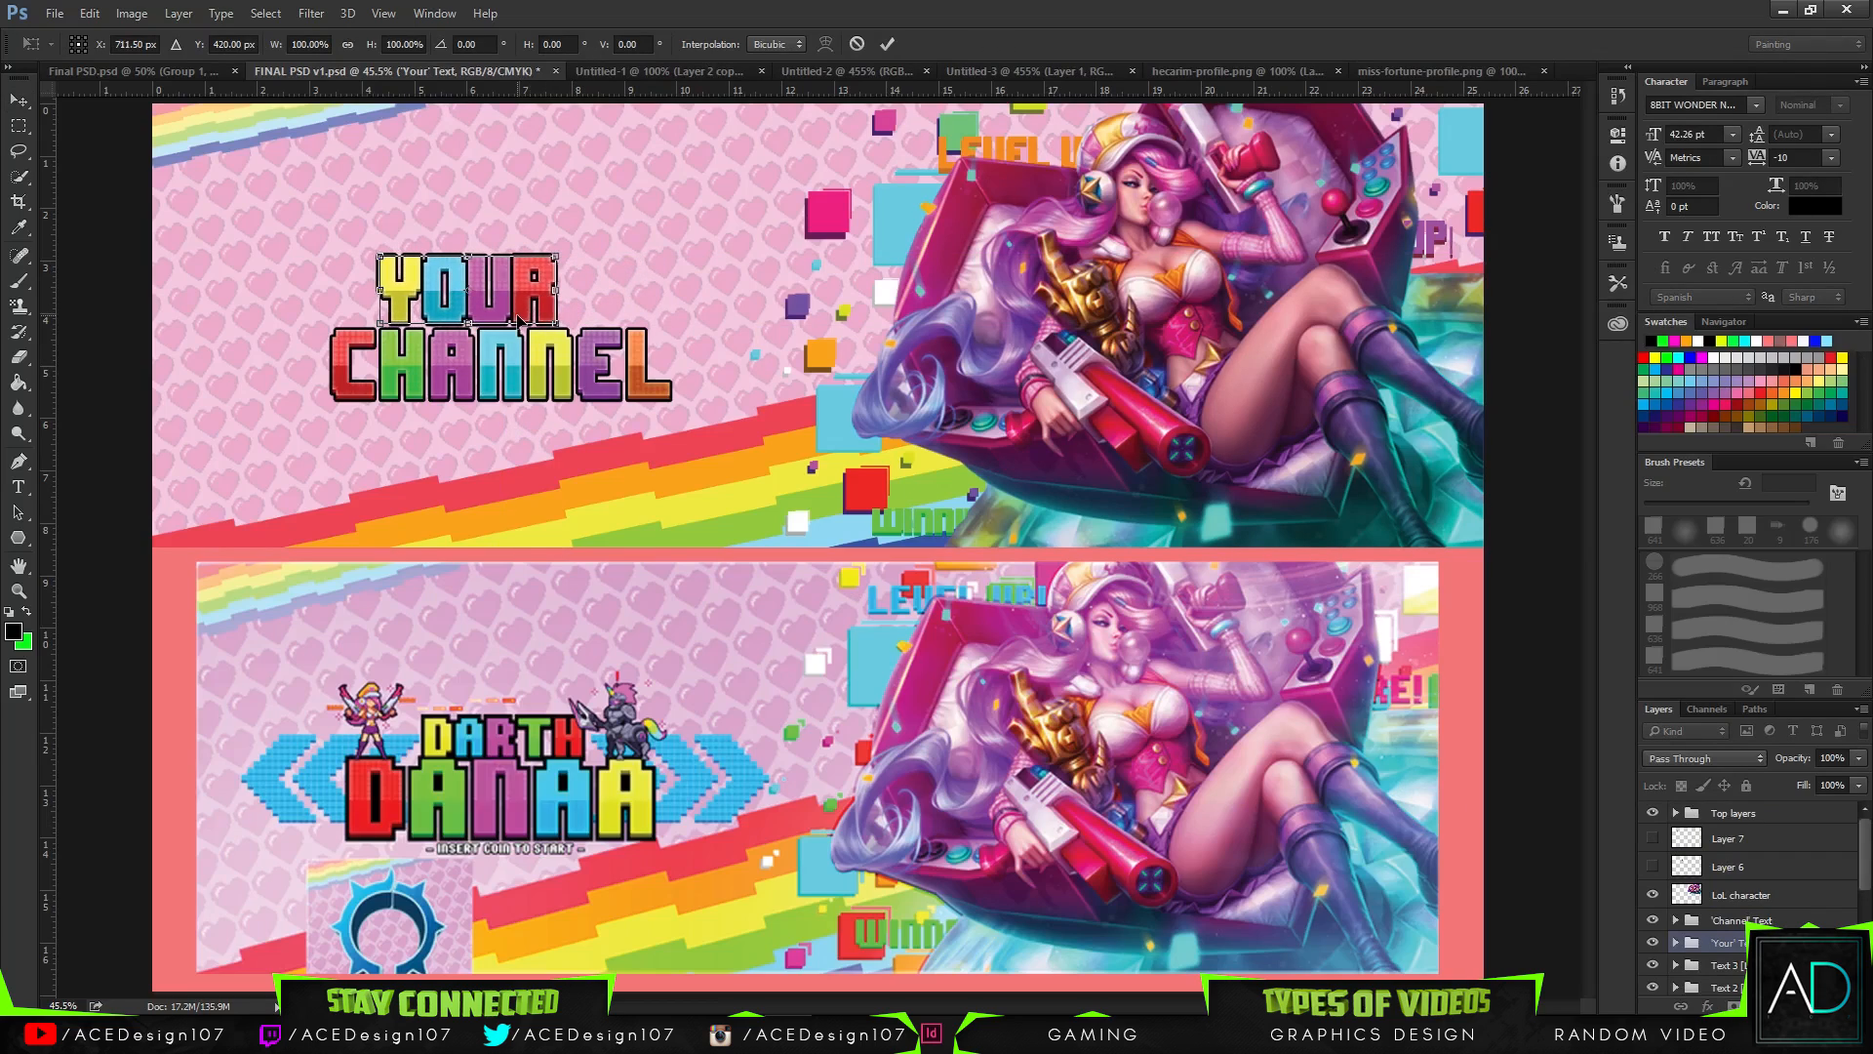
{"action": "key", "text": "Return"}
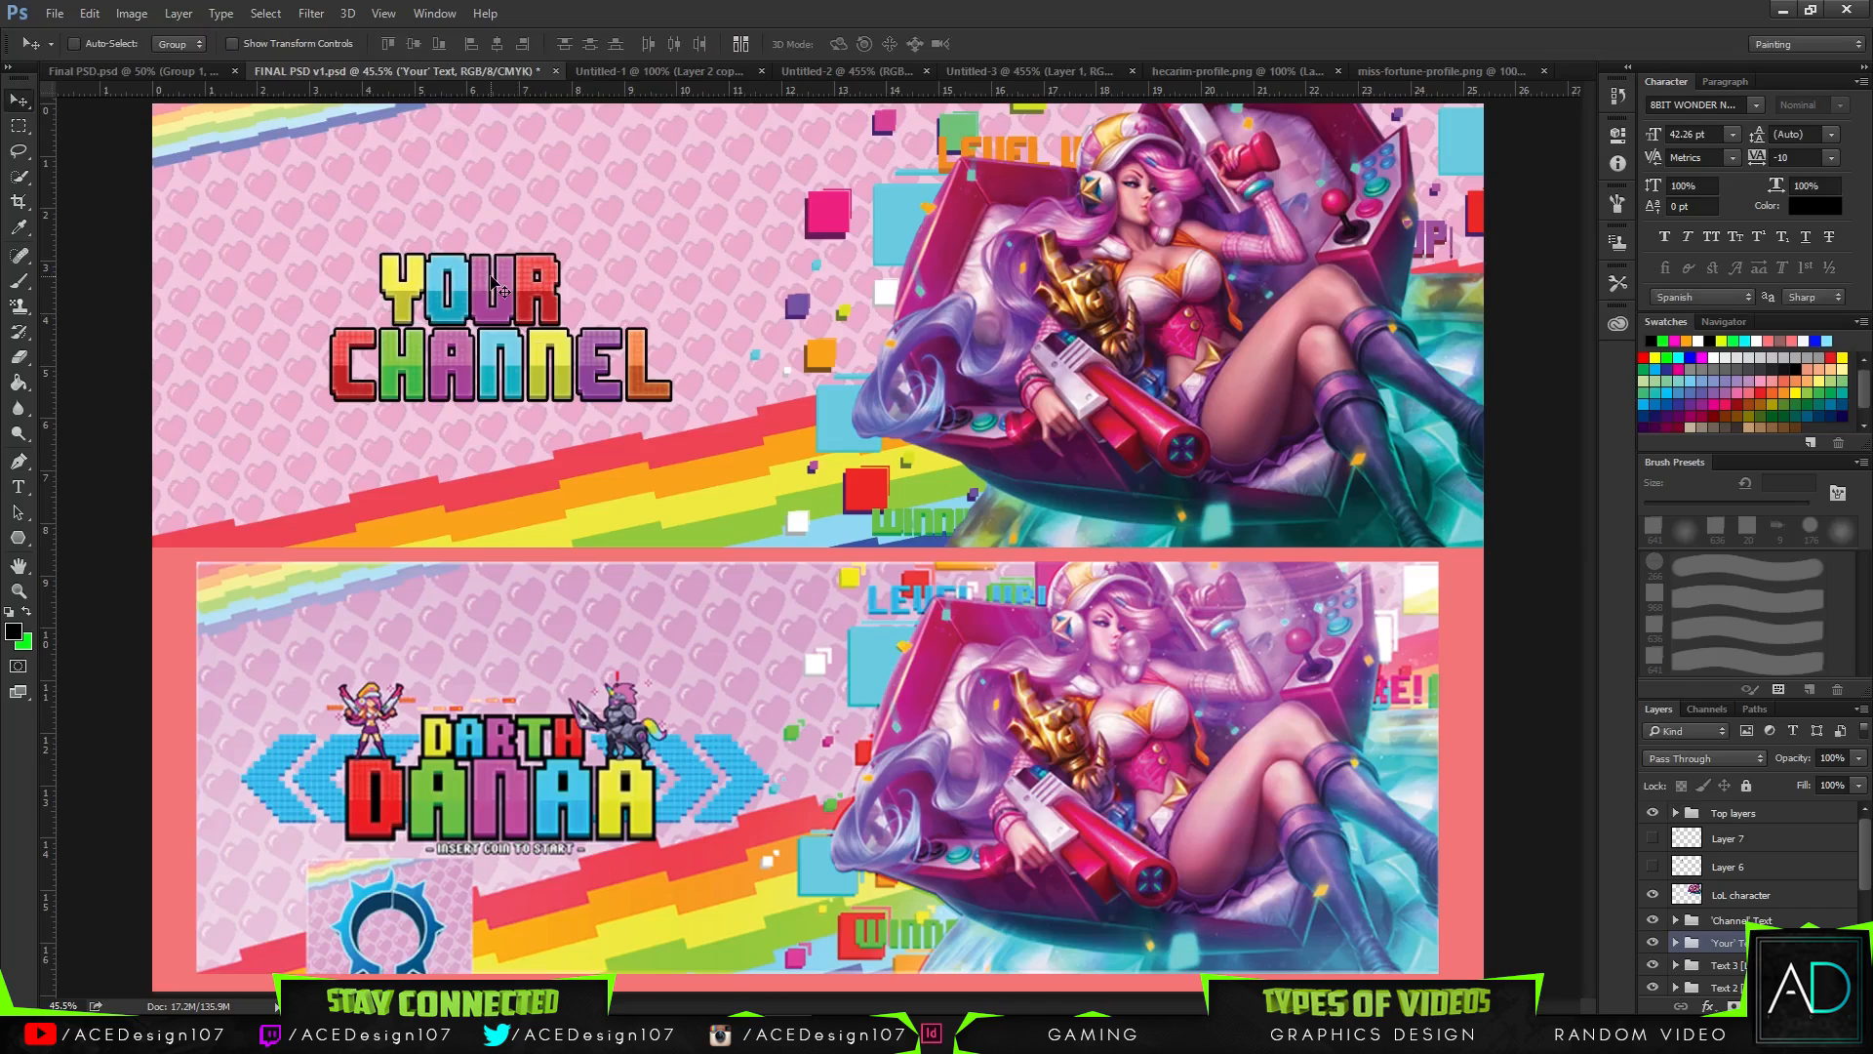
- Nudge YOUR slightly down and to the right above CHANNEL, to about X 720.5 px, Y 427 px
{"action": "key", "text": "ctrl+t"}
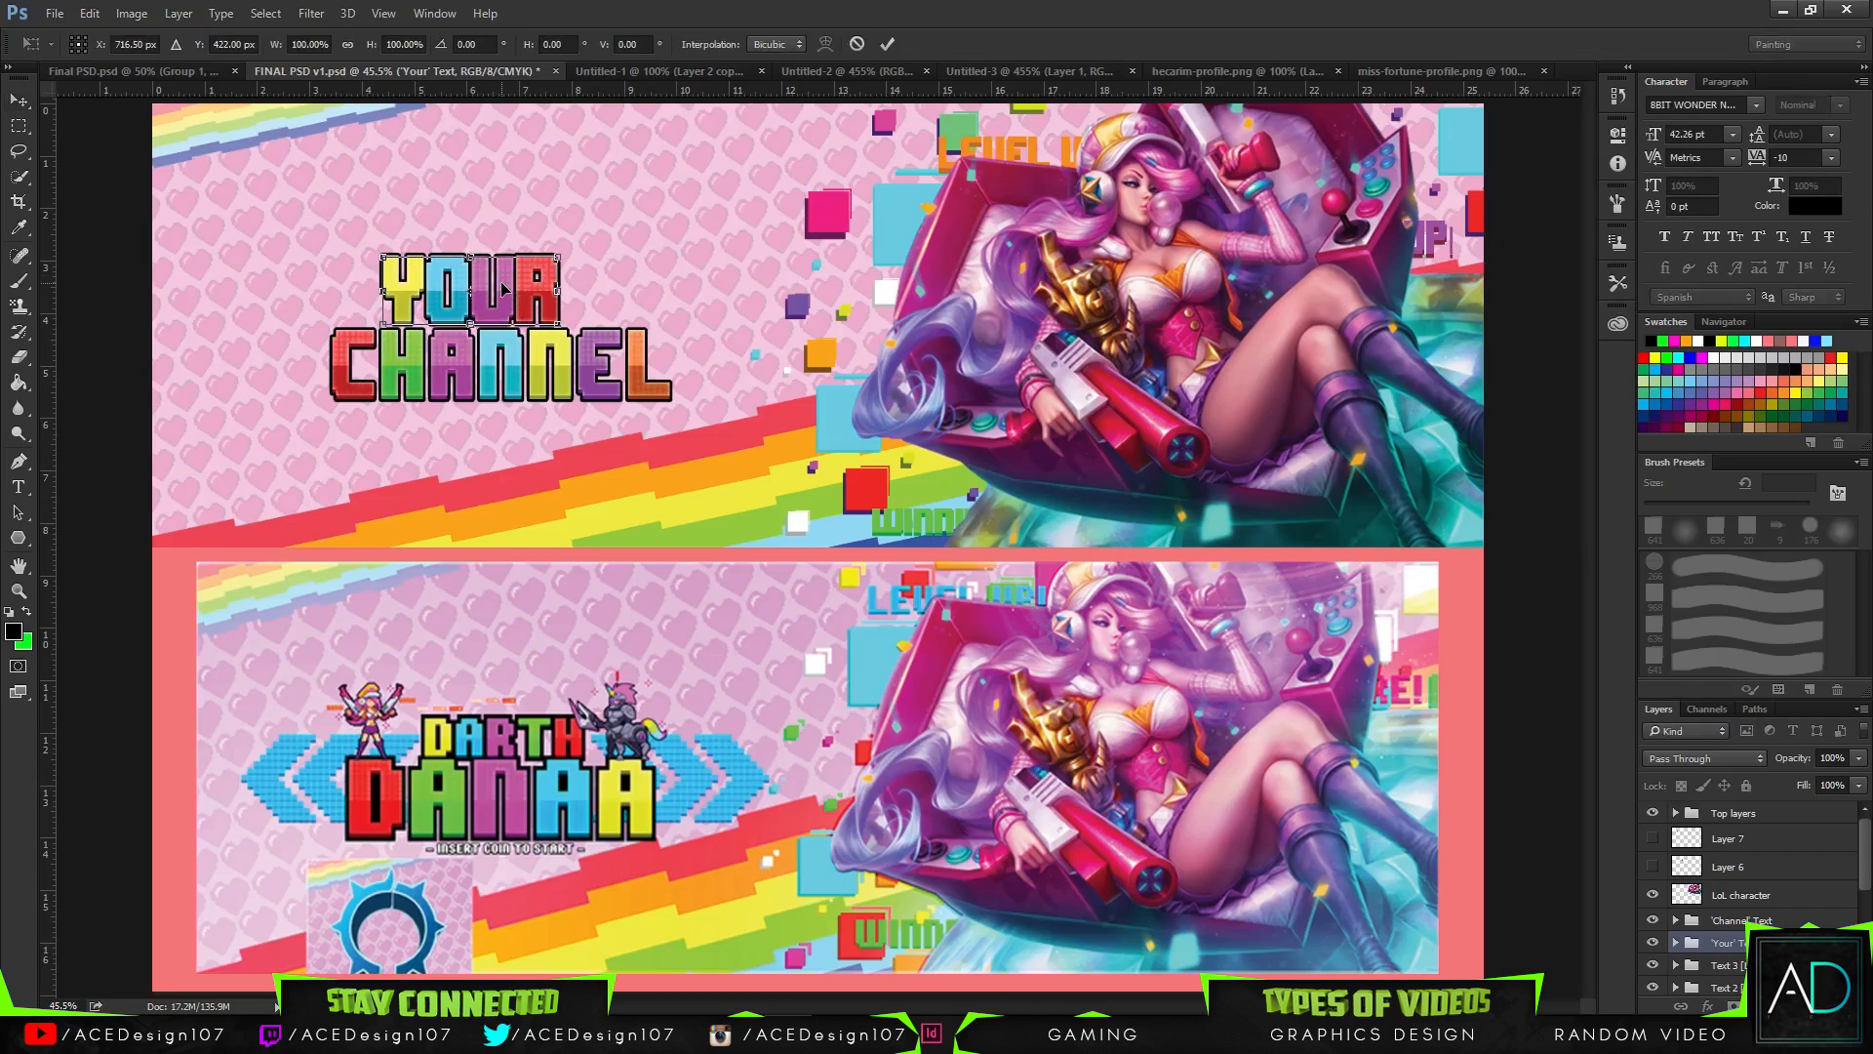
{"action": "key", "text": "Return"}
{"action": "key", "text": "ctrl+t"}
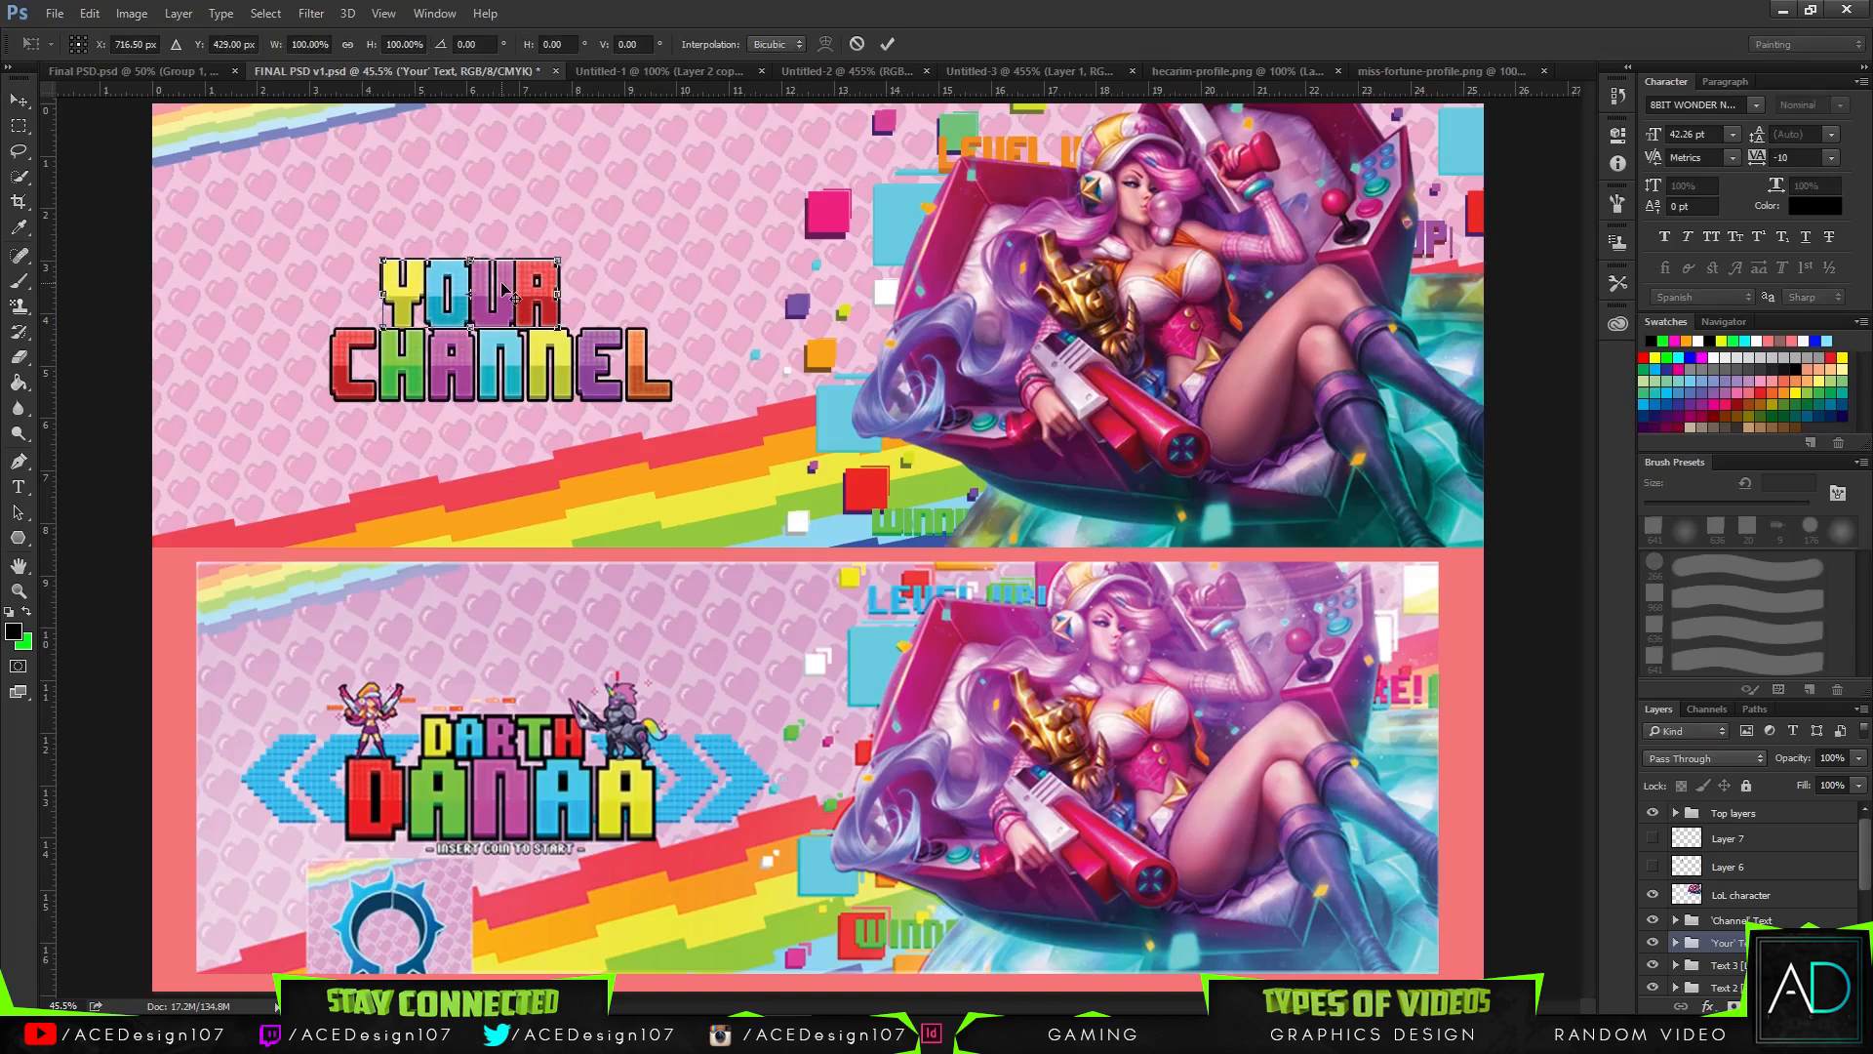
{"action": "key", "text": "Return"}
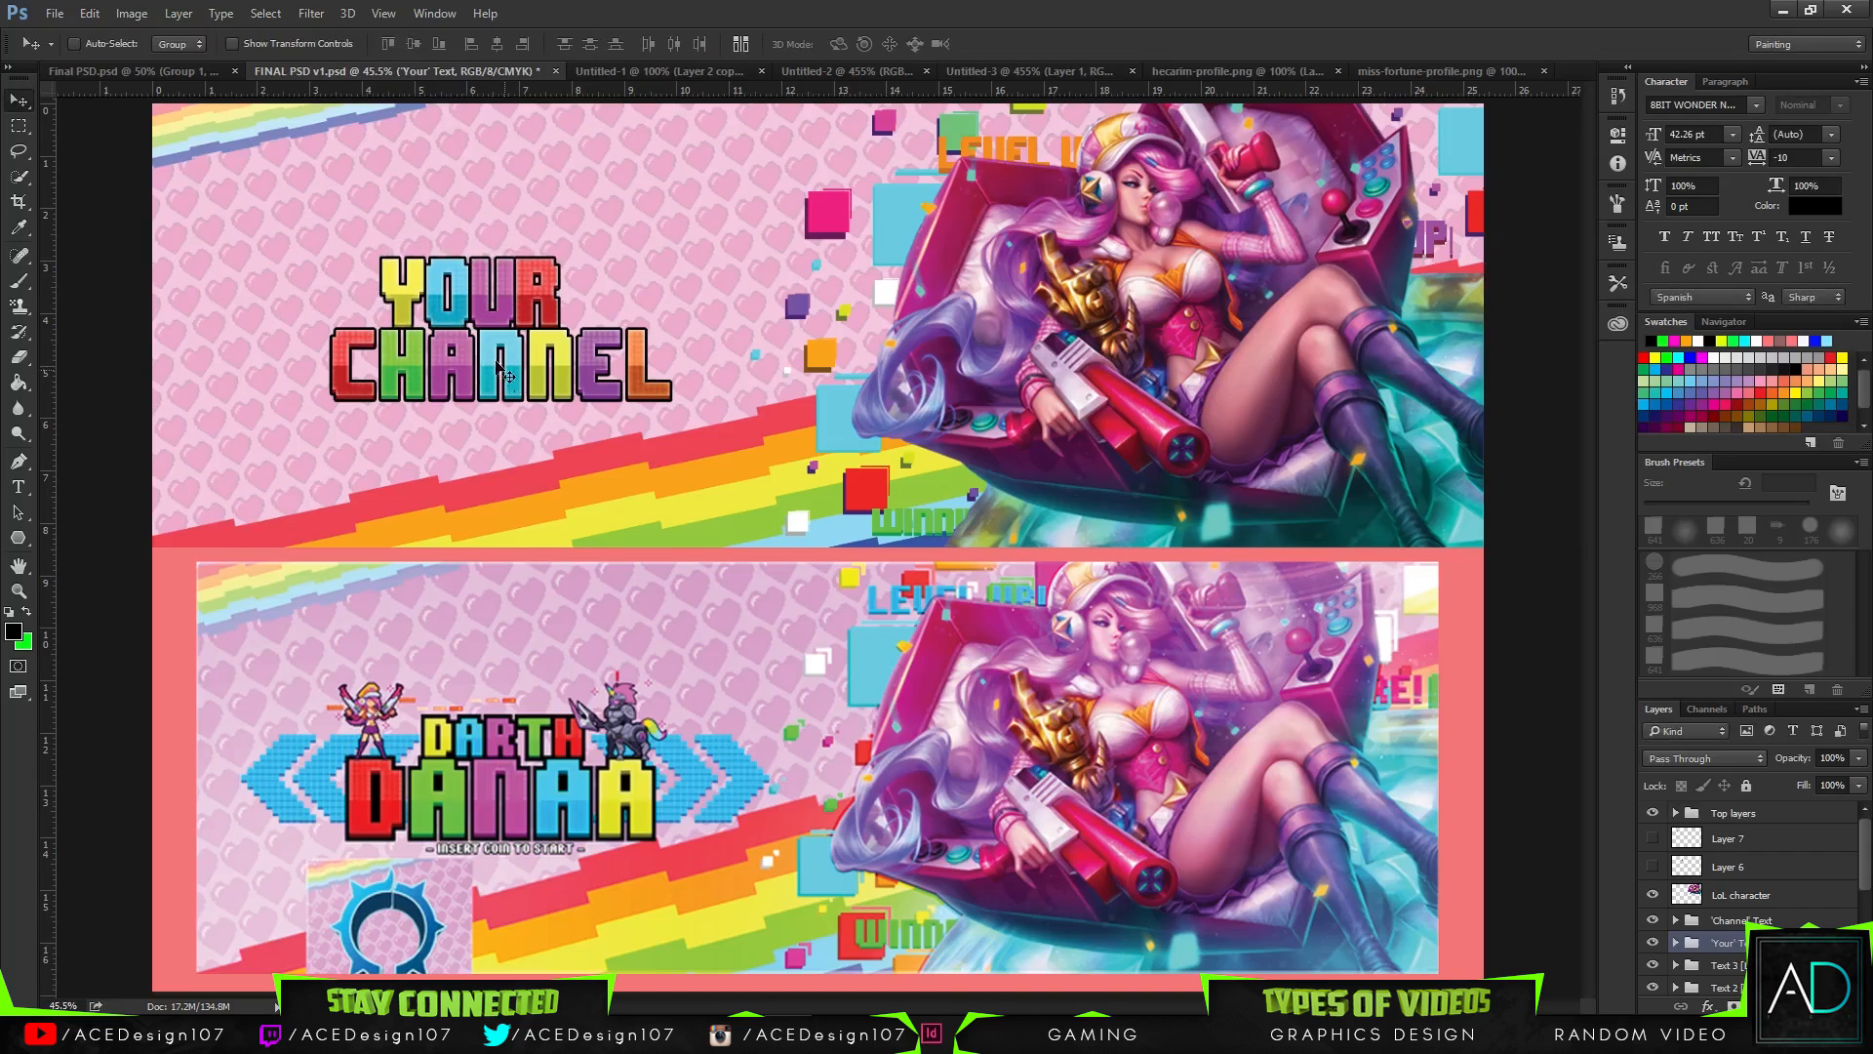
{"action": "key", "text": "ctrl+t"}
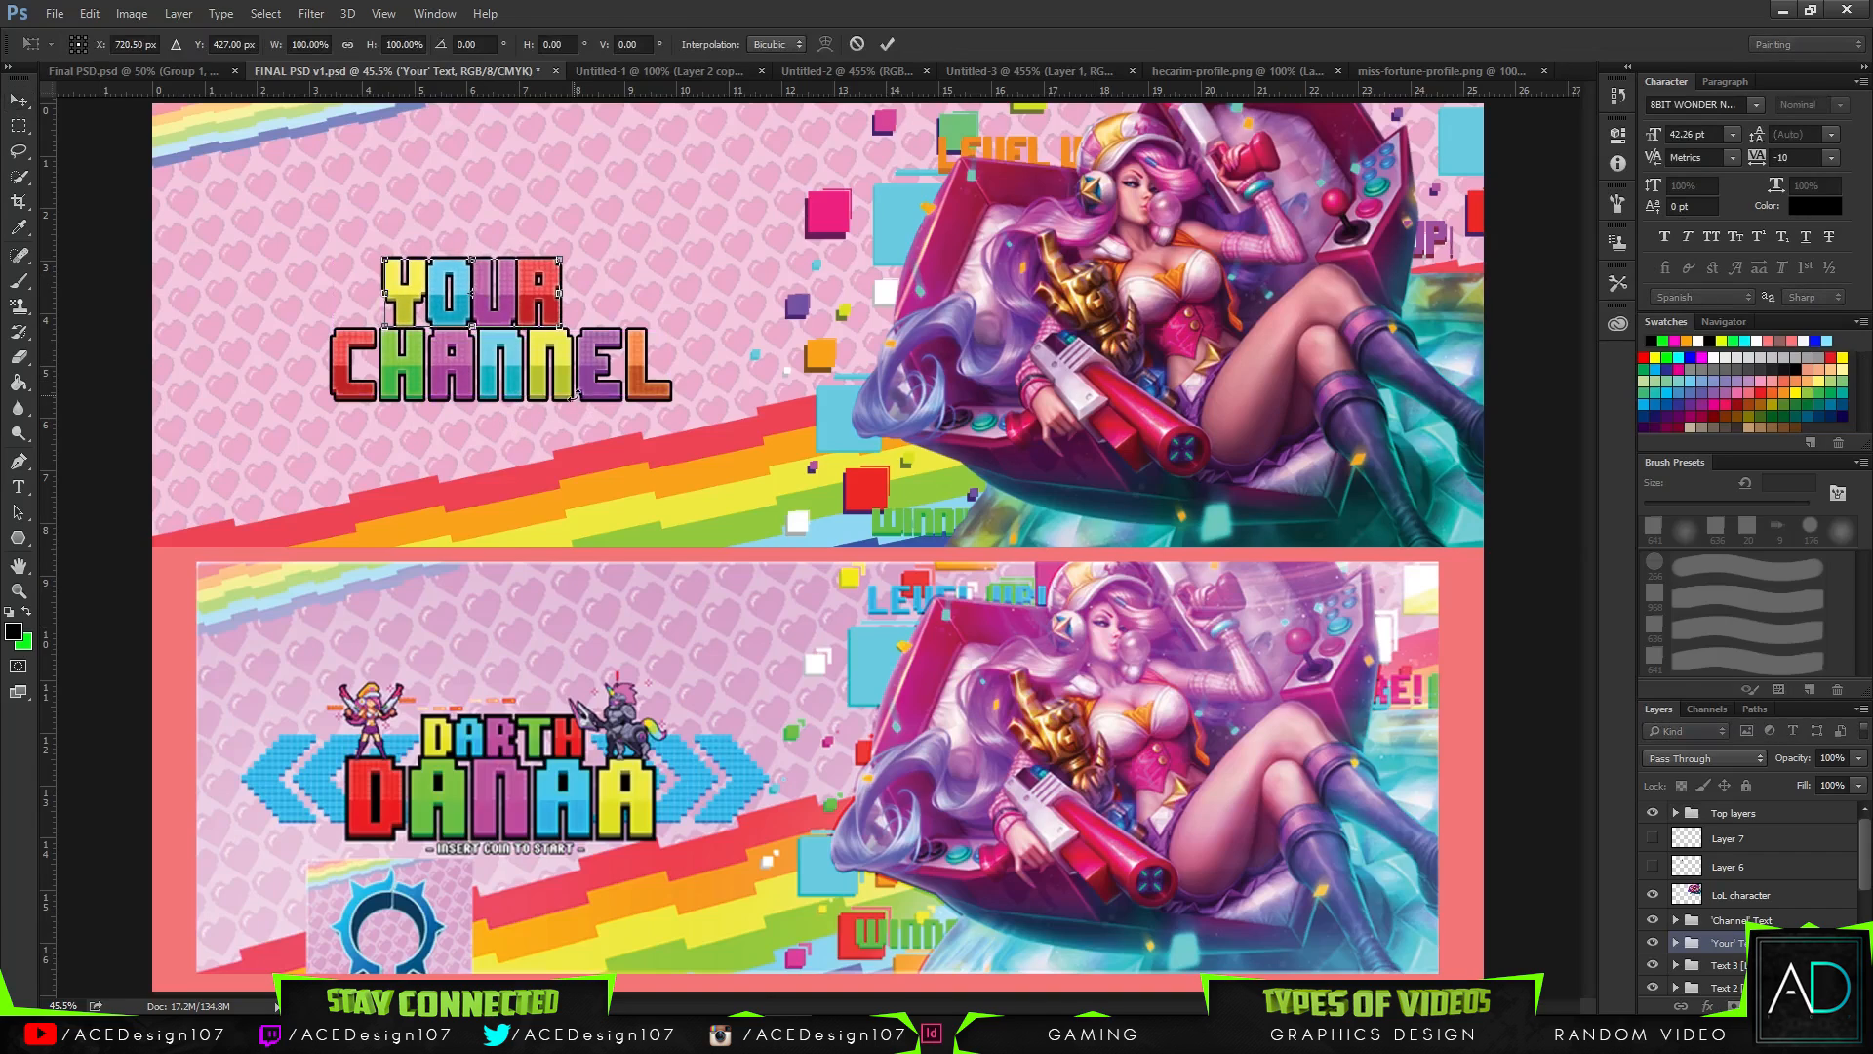
{"action": "key", "text": "Return"}
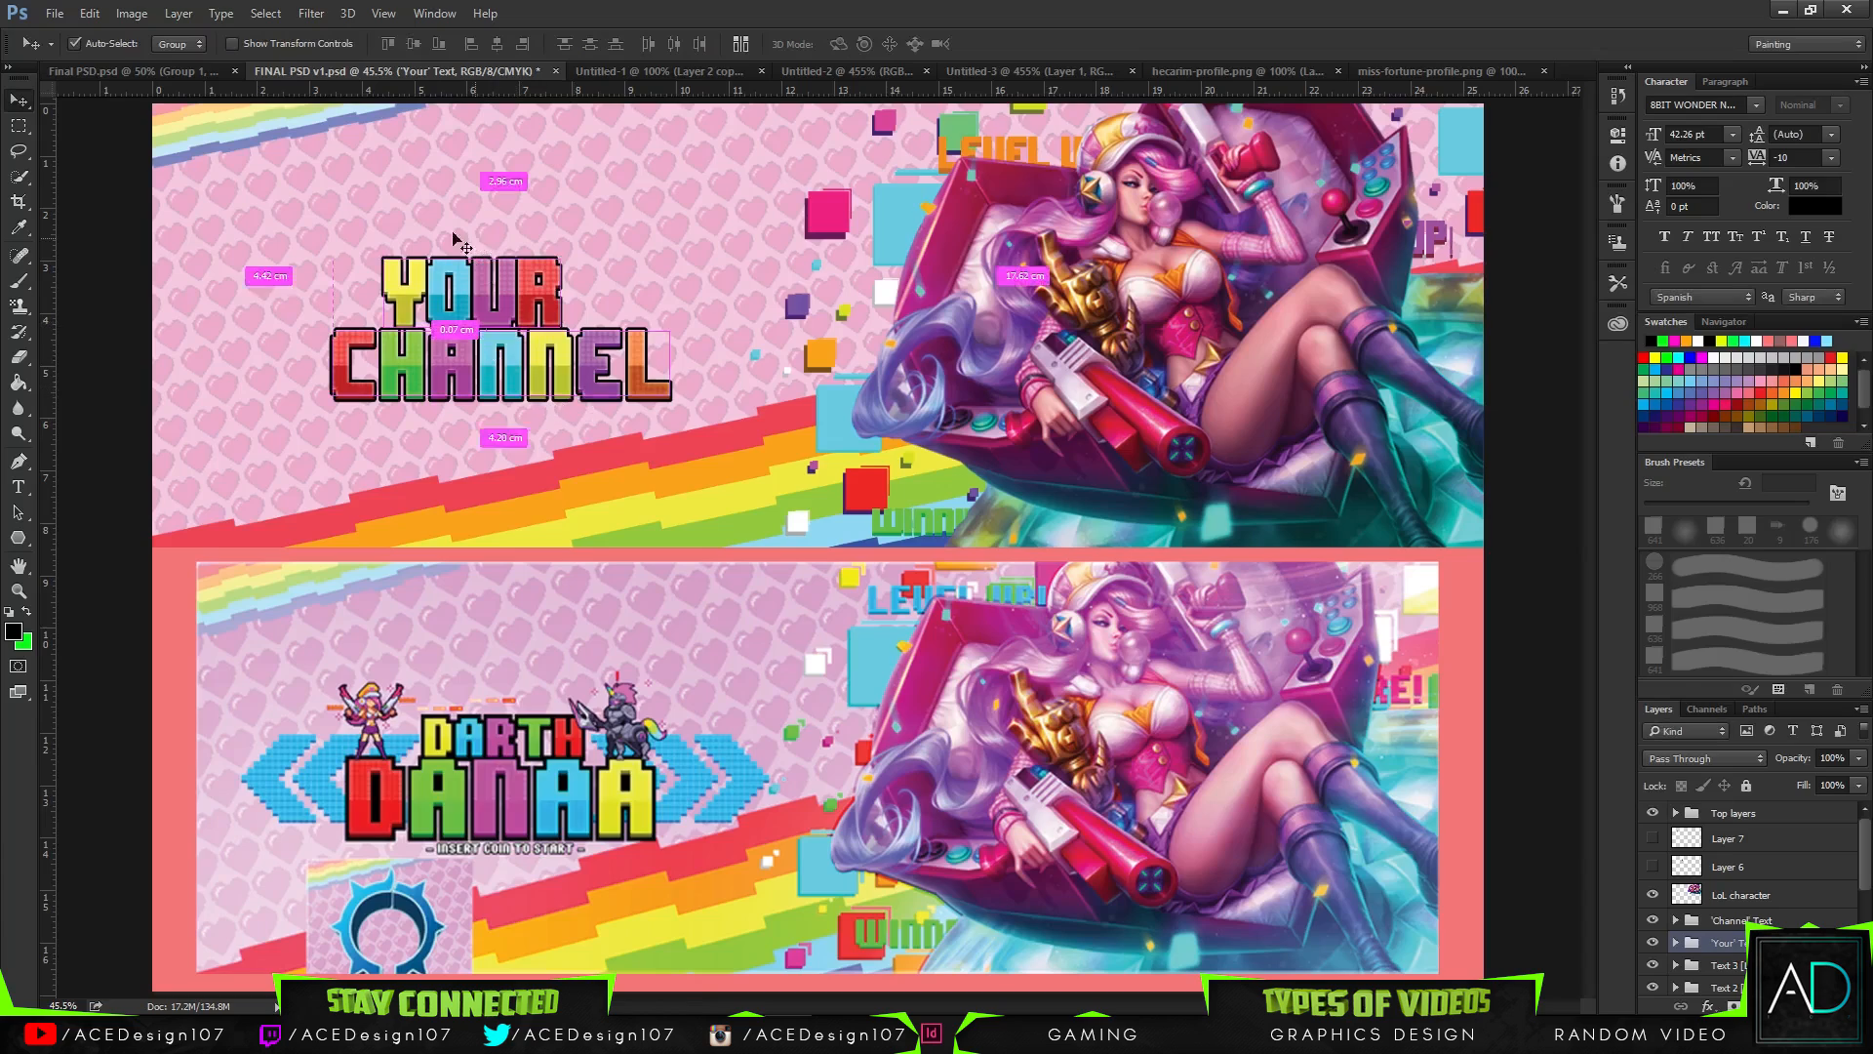
- Stretch YOUR slightly from its left edge to a width of about 101%
{"action": "key", "text": "ctrl+t"}
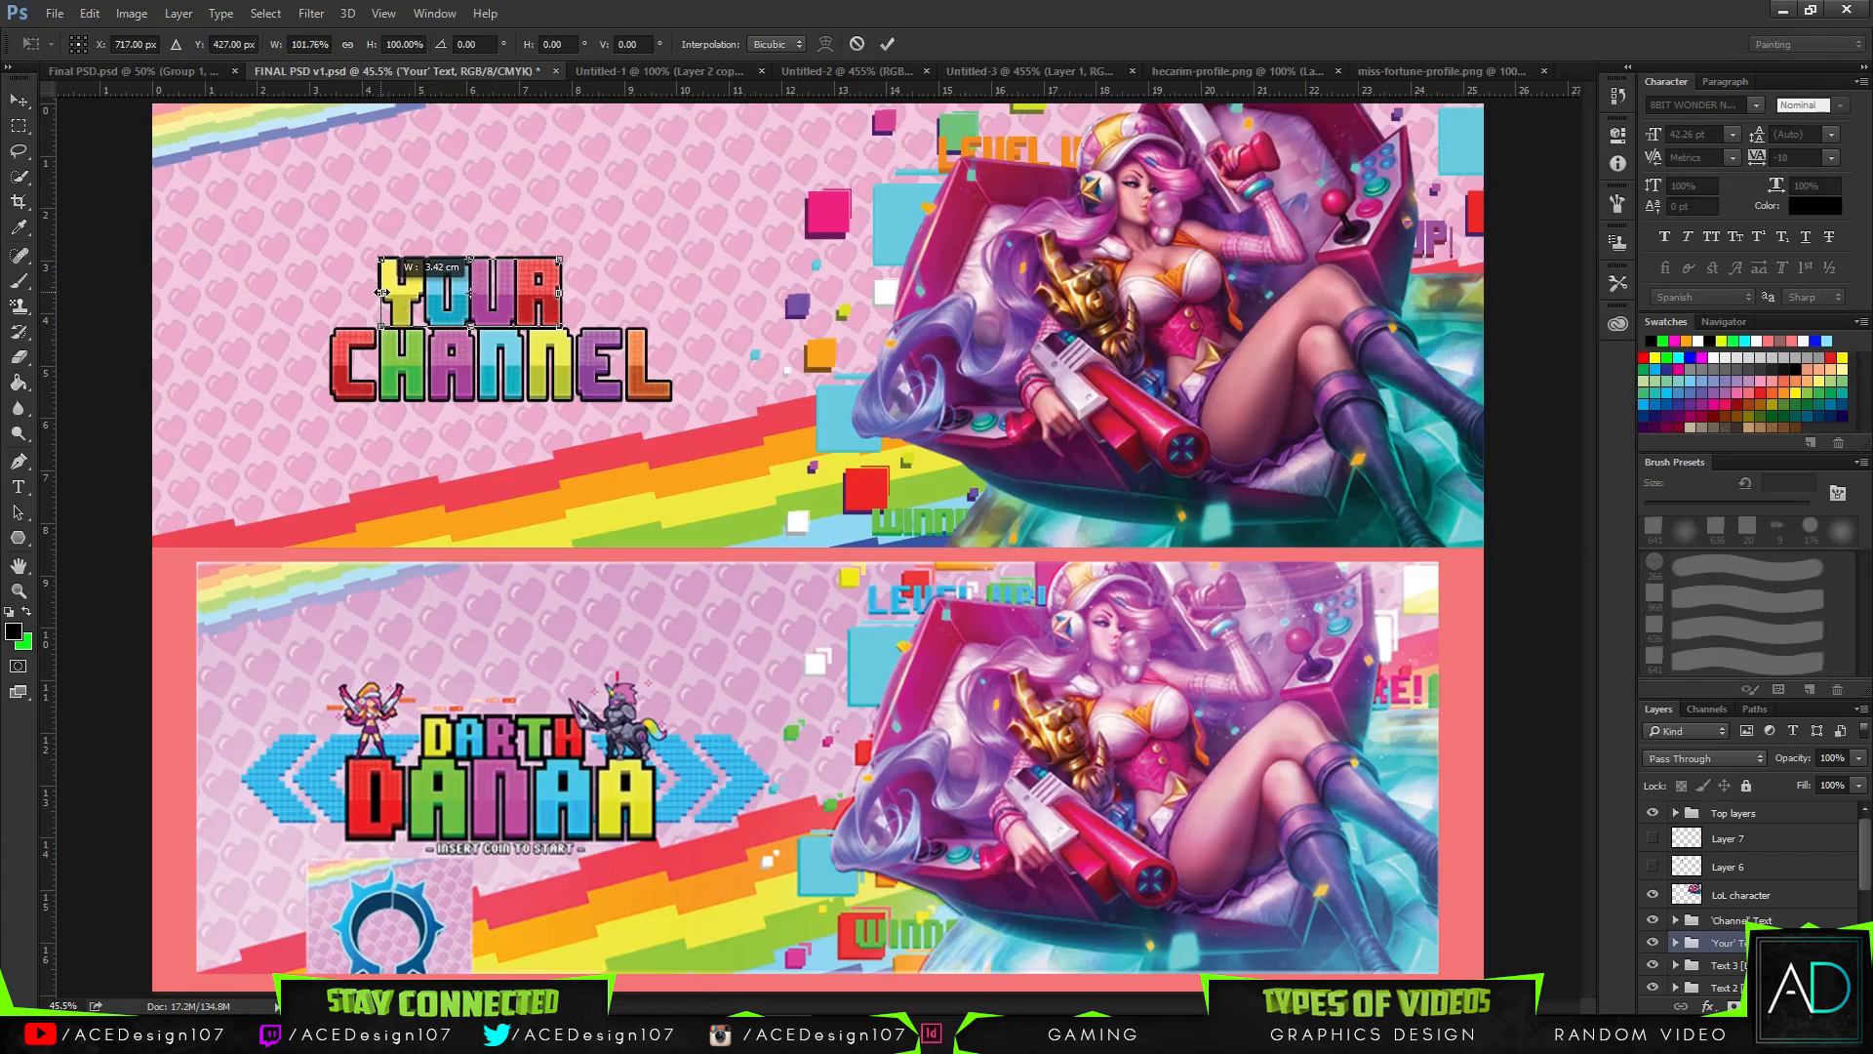
{"action": "left_click_drag", "start_coordinate": [380, 291], "coordinate": [379, 292]}
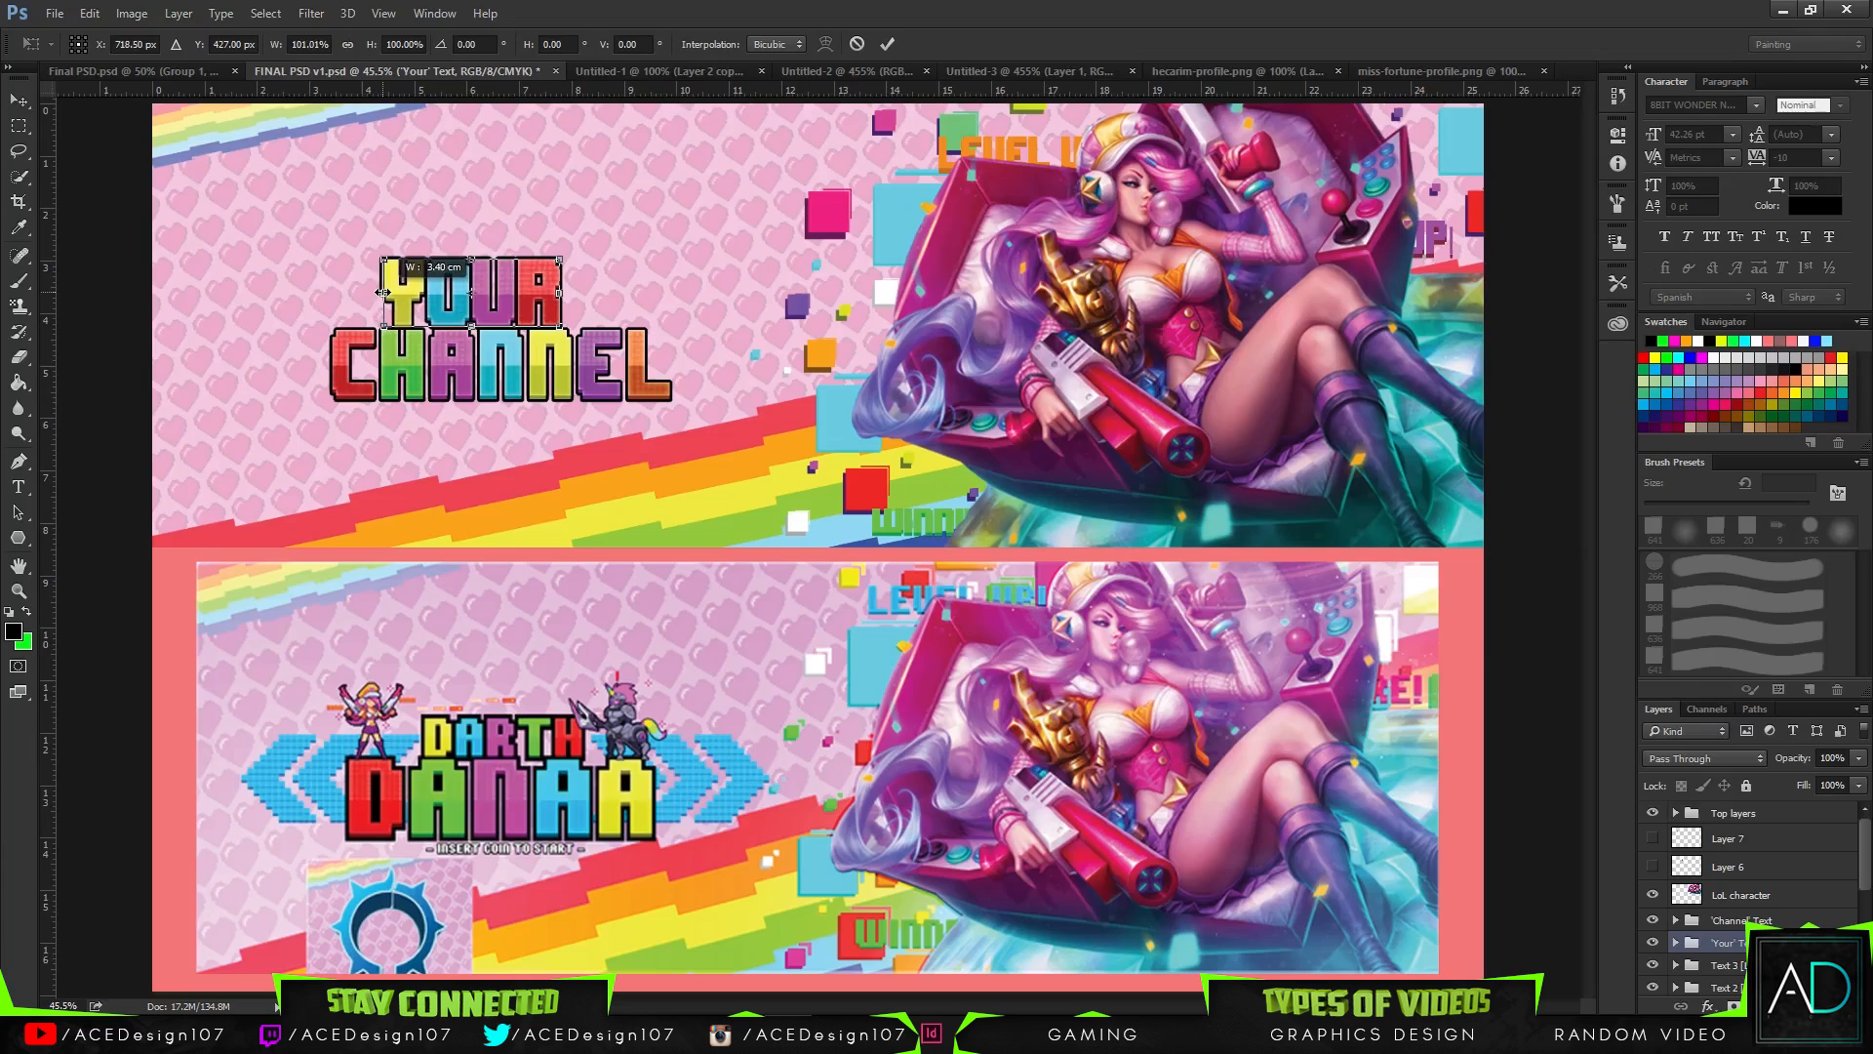
{"action": "key", "text": "Return"}
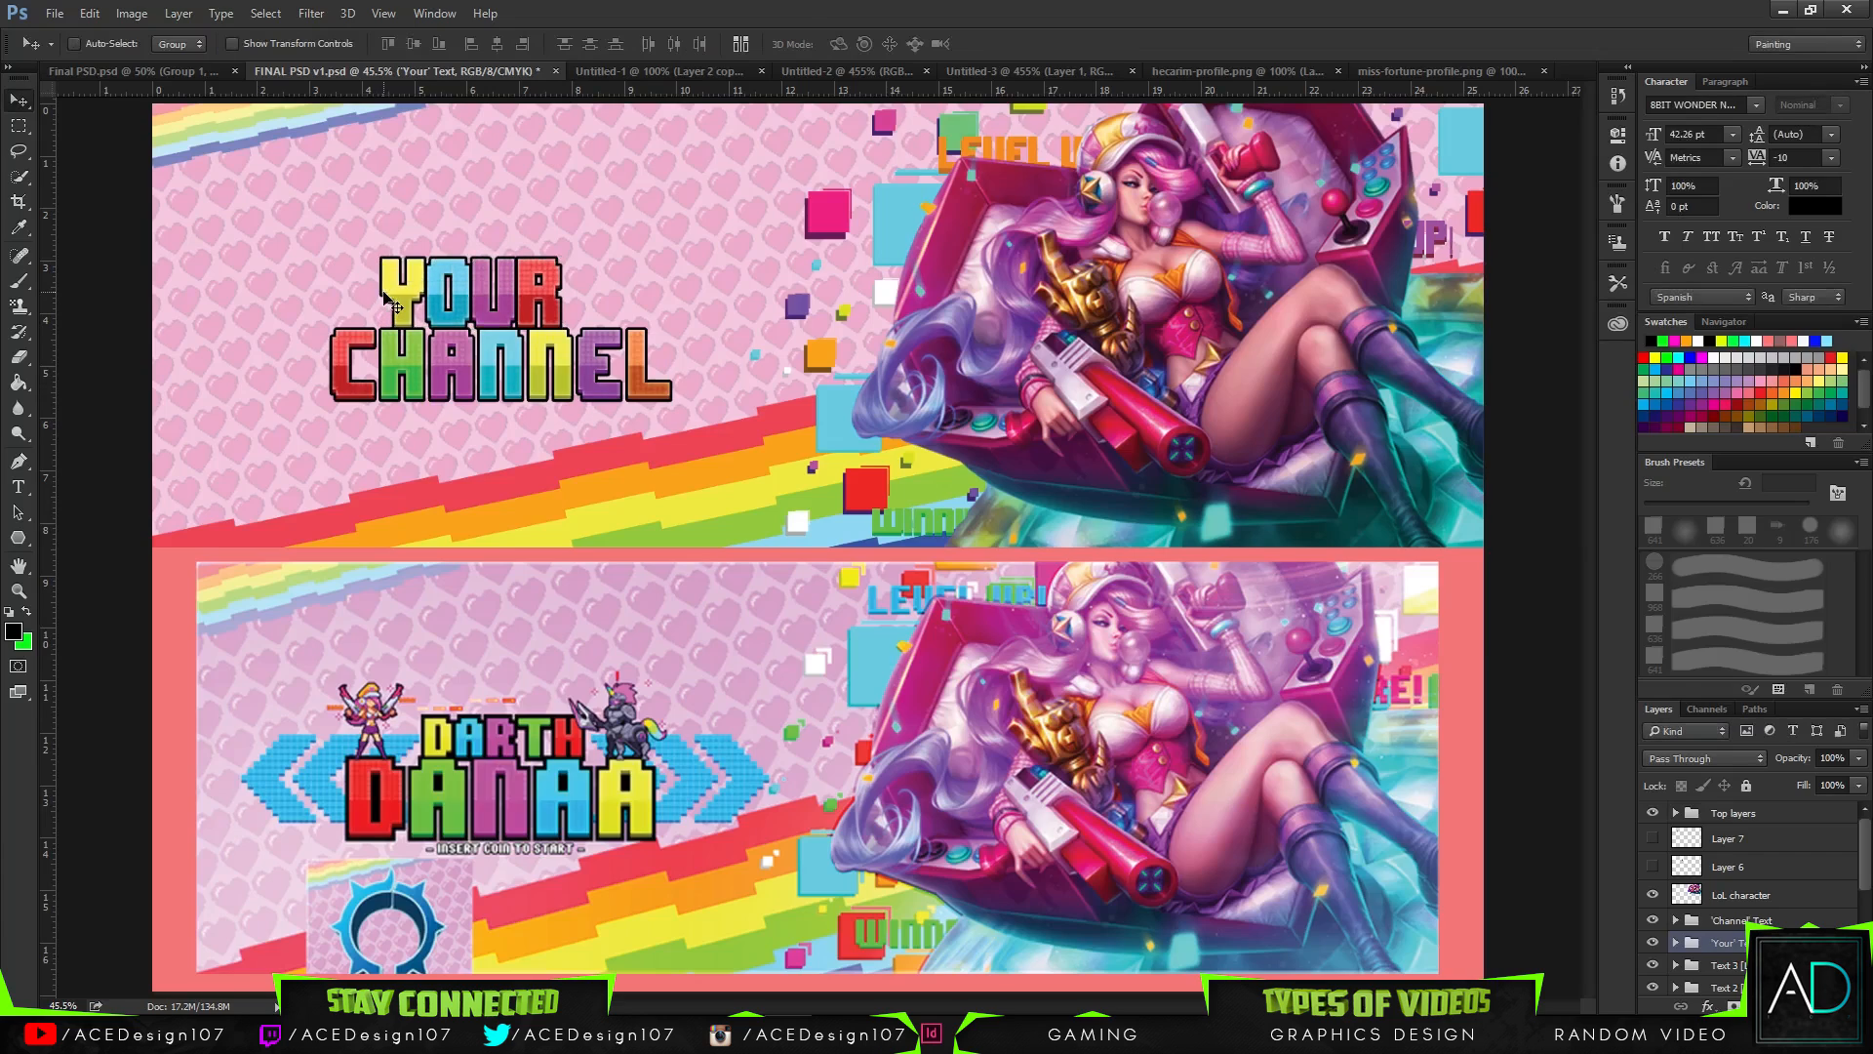
{"action": "key", "text": "ctrl+t"}
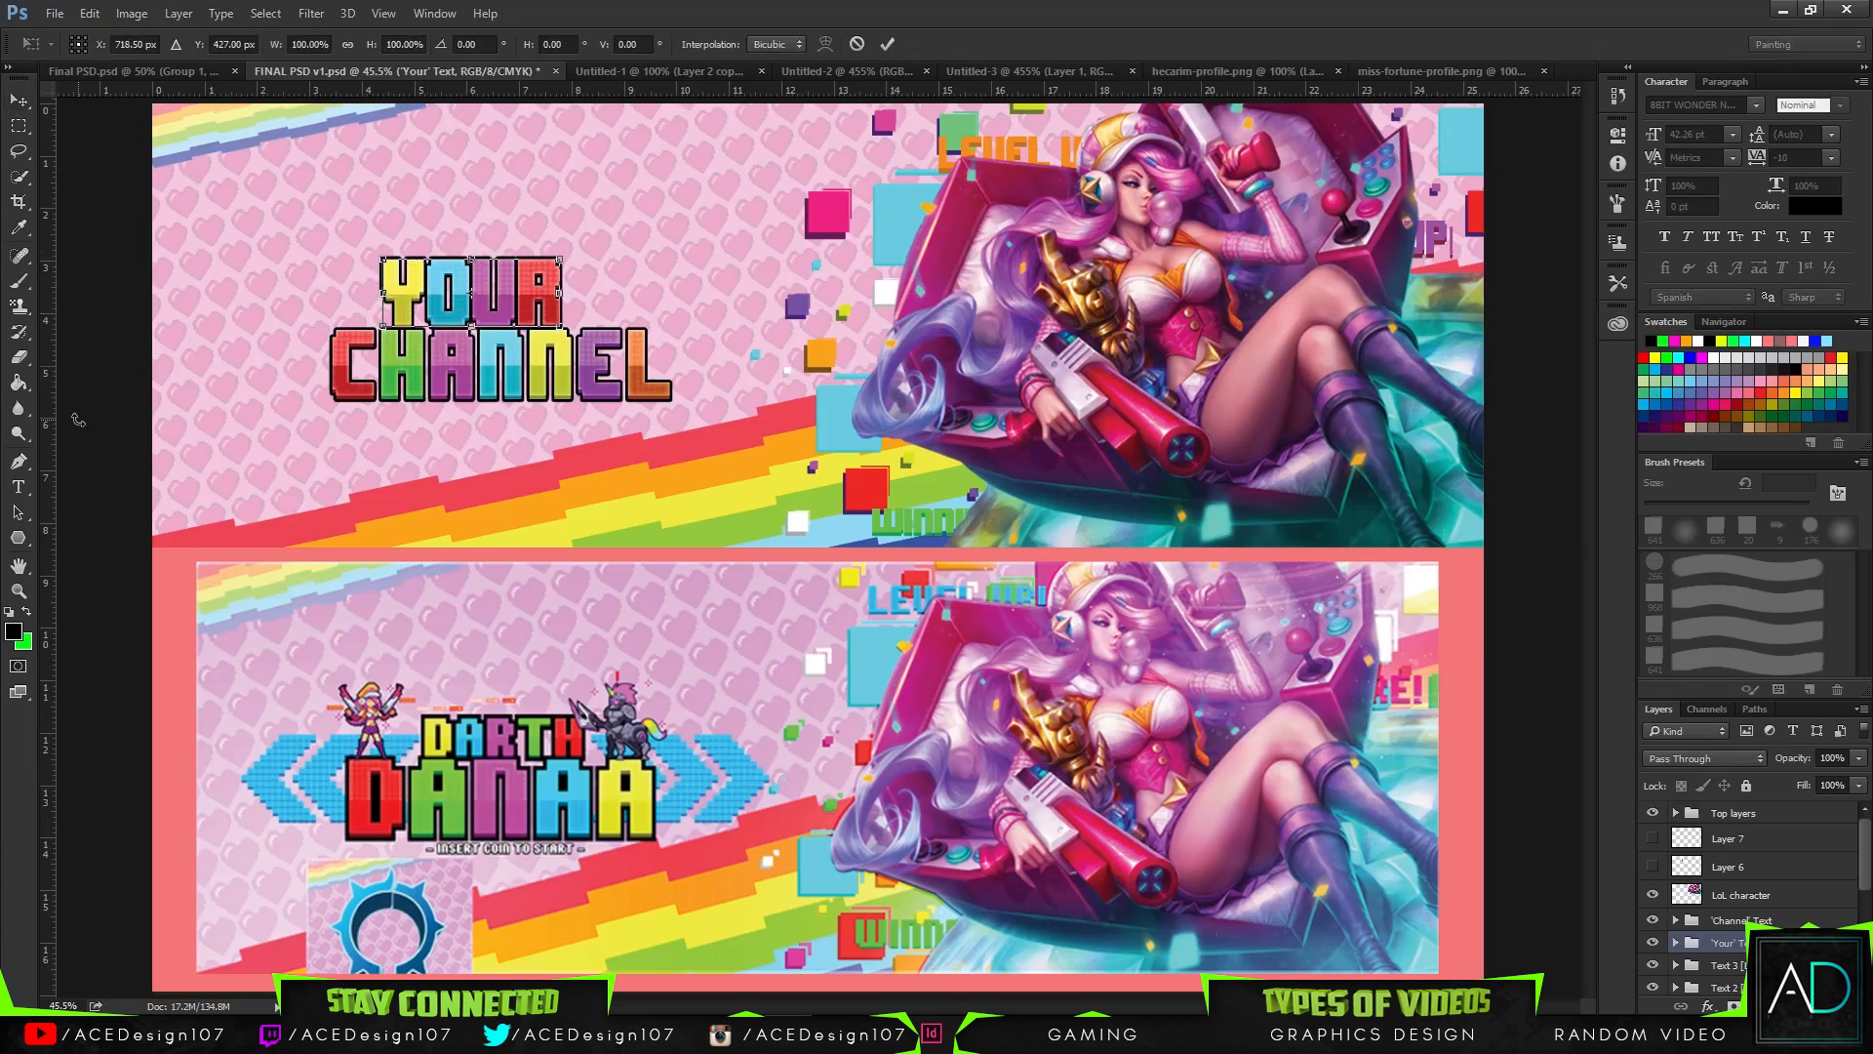
{"action": "key", "text": "Return"}
- Check YOUR's alignment over CHANNEL with a vertical guide at the left edge of the Y, and clear the guides
{"action": "left_click_drag", "start_coordinate": [51, 480], "coordinate": [380, 327]}
{"action": "key", "text": "ctrl"}
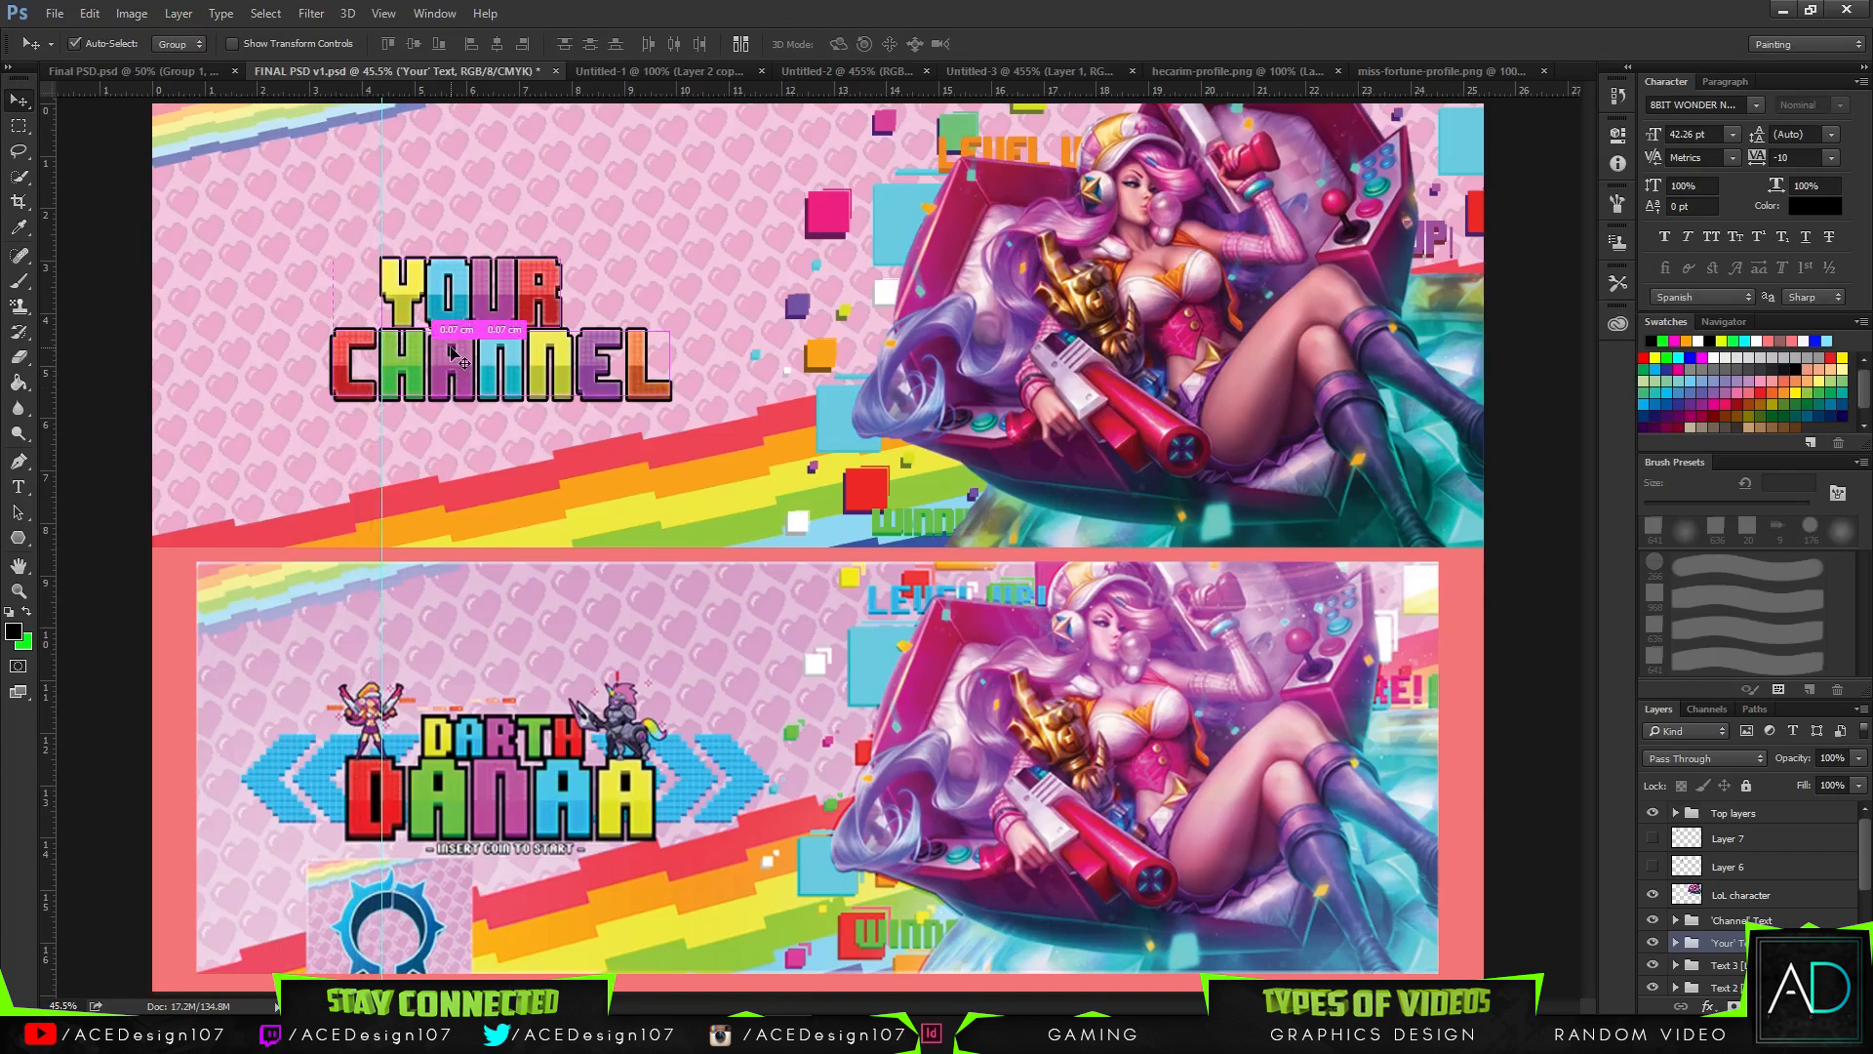
{"action": "scroll", "coordinate": [453, 356], "scroll_direction": "up", "scroll_amount": 1}
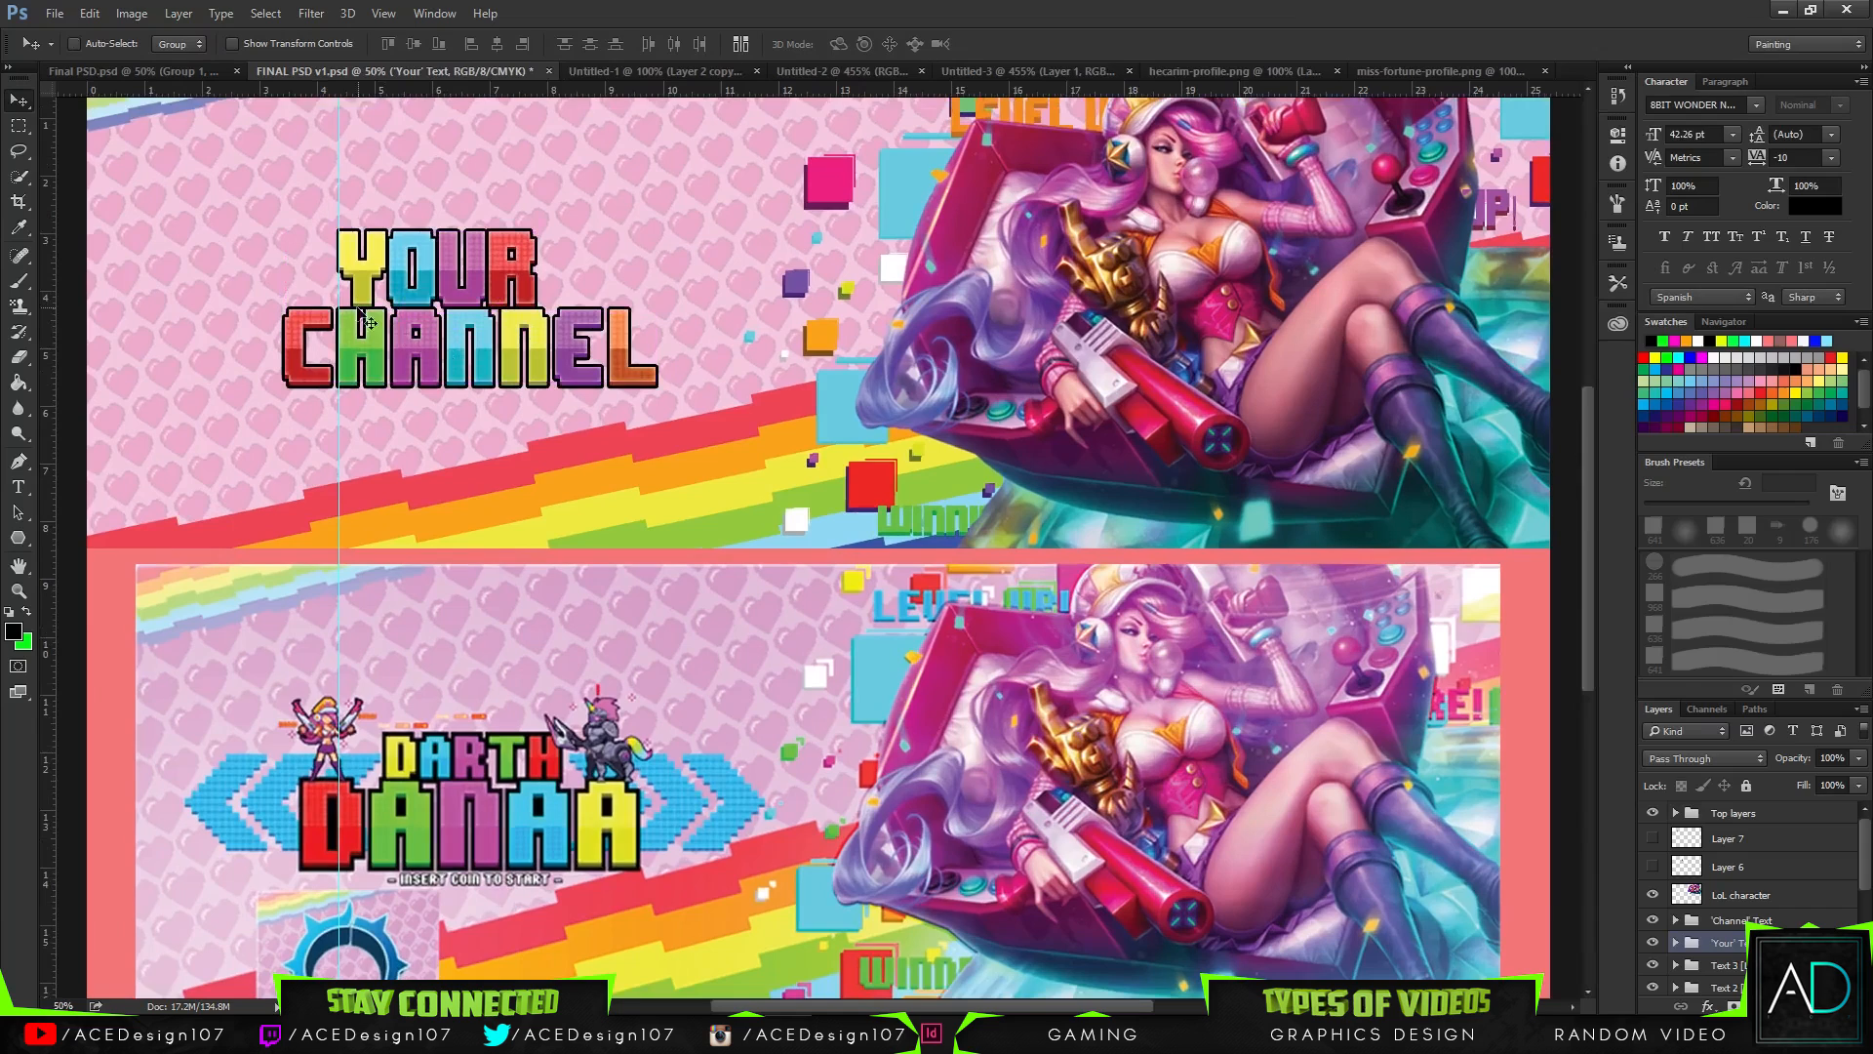
{"action": "left_click", "coordinate": [382, 12]}
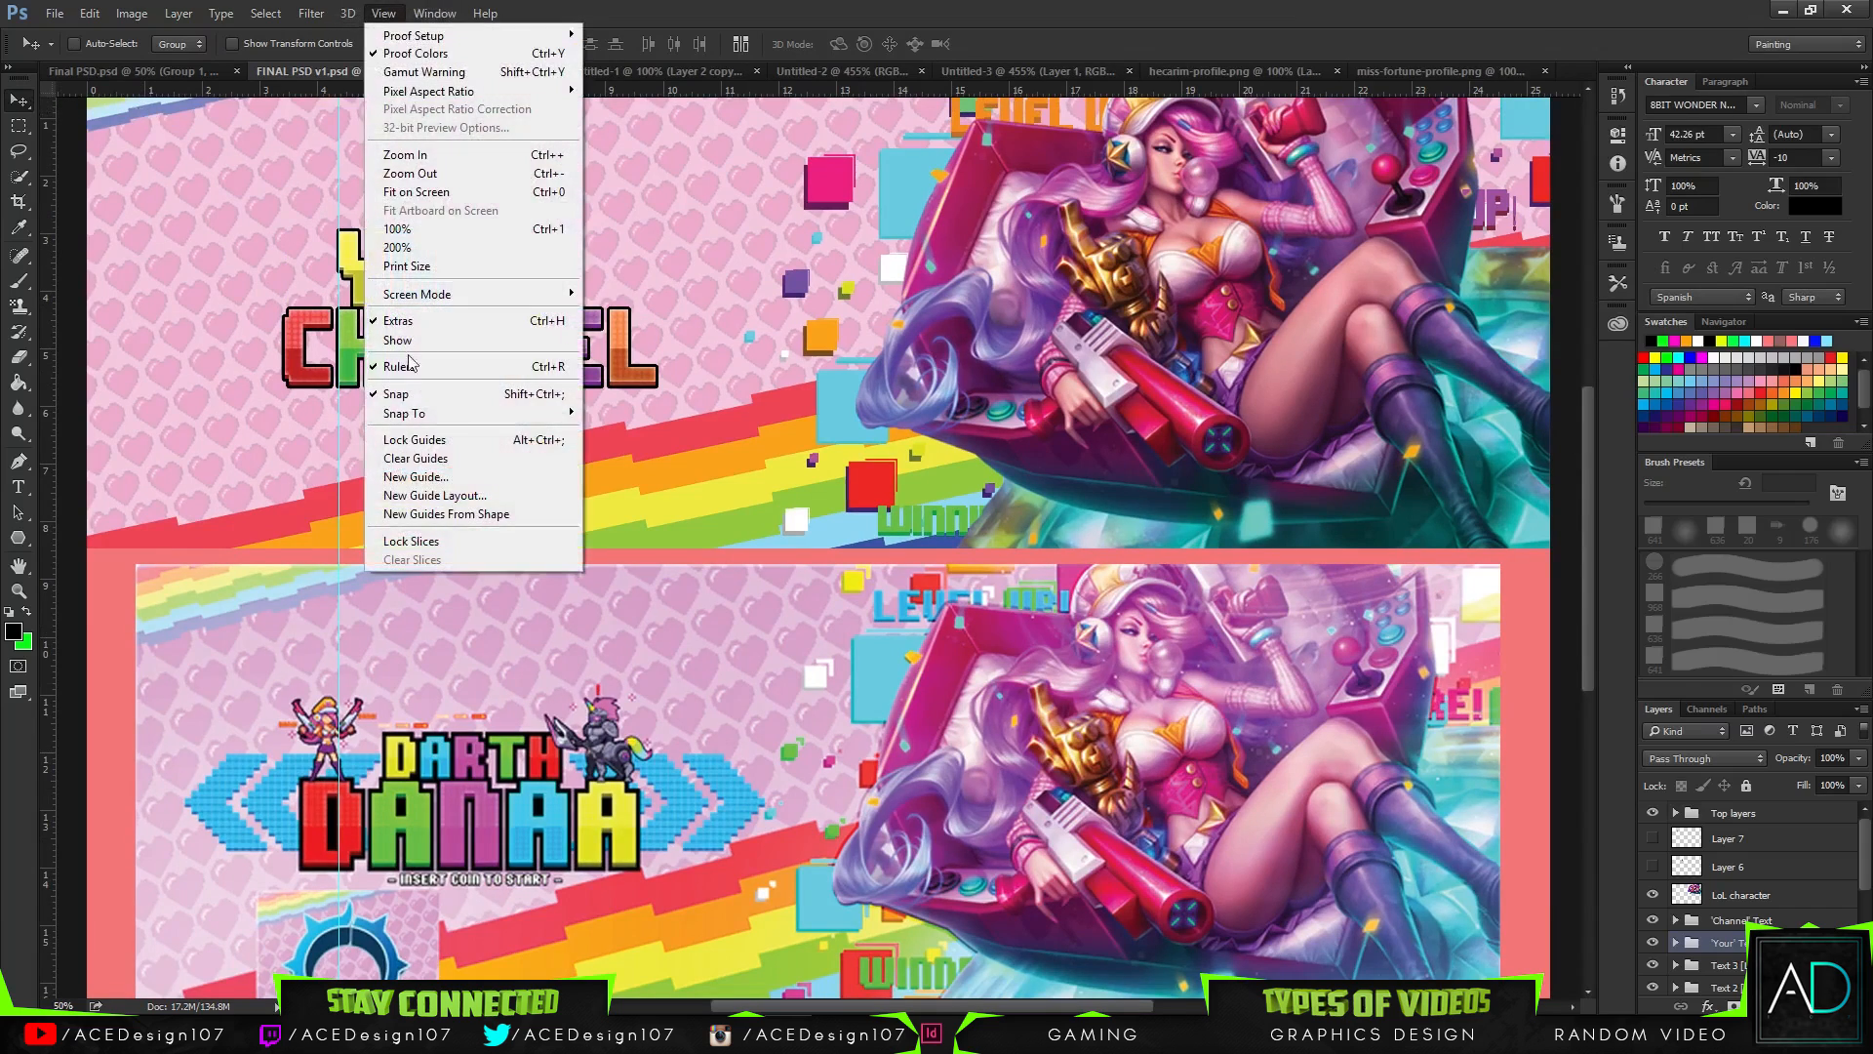
{"action": "left_click", "coordinate": [415, 458]}
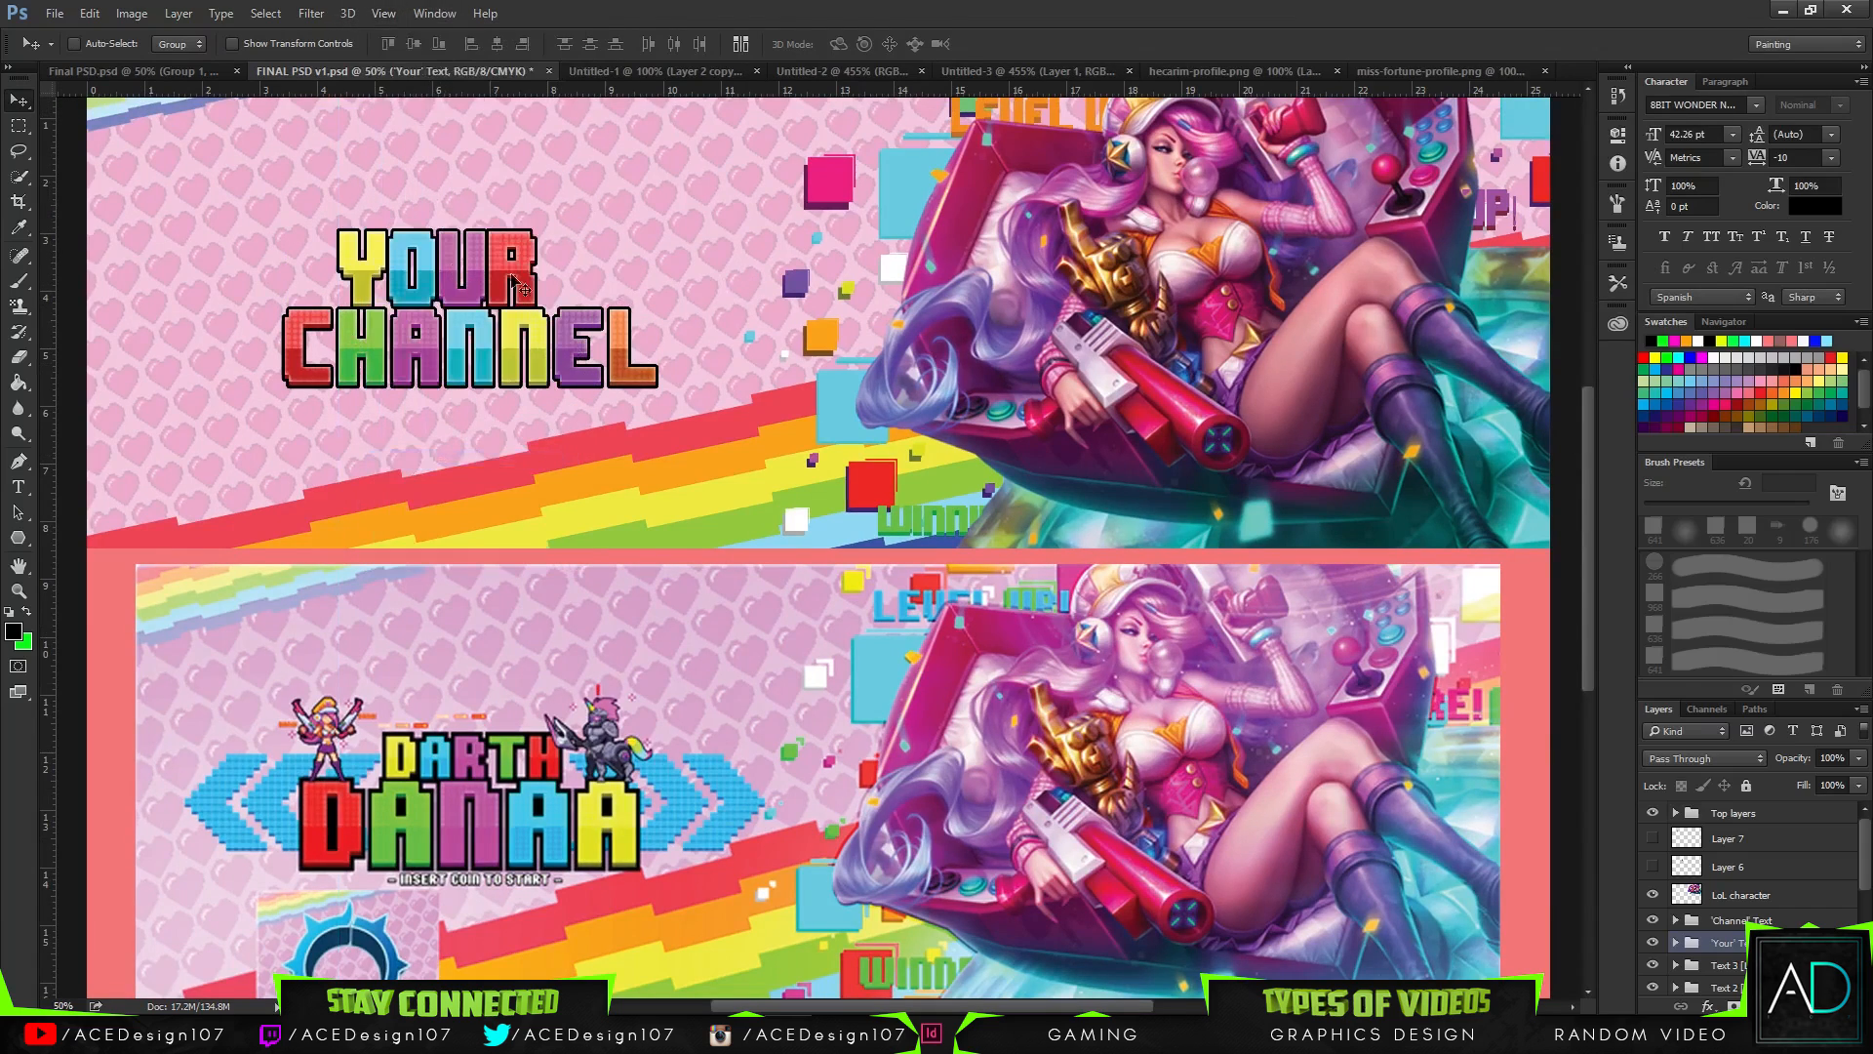
- Create a new layer directly below the 'Your' Text group and begin a rectangular marquee selection over the middle of YOUR
{"action": "key", "text": "ctrl+shift+alt+n"}
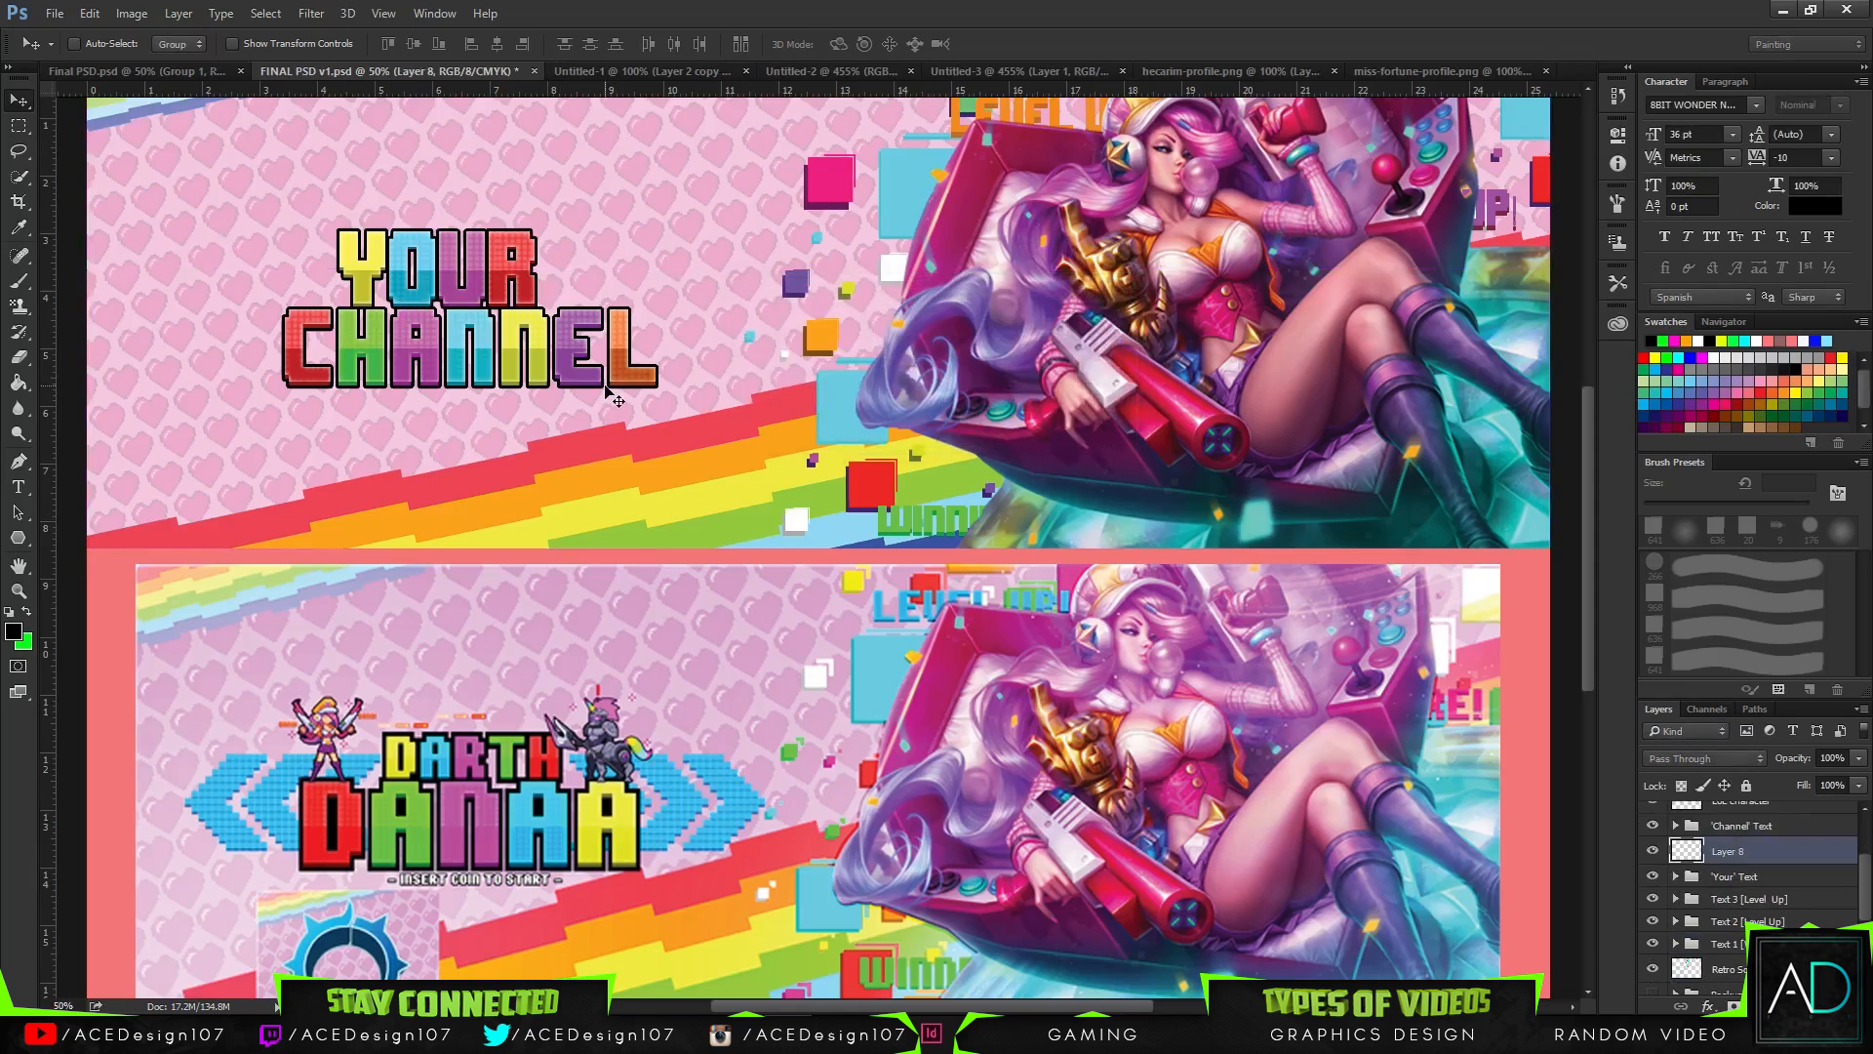
{"action": "left_click_drag", "start_coordinate": [1808, 865], "coordinate": [1805, 888]}
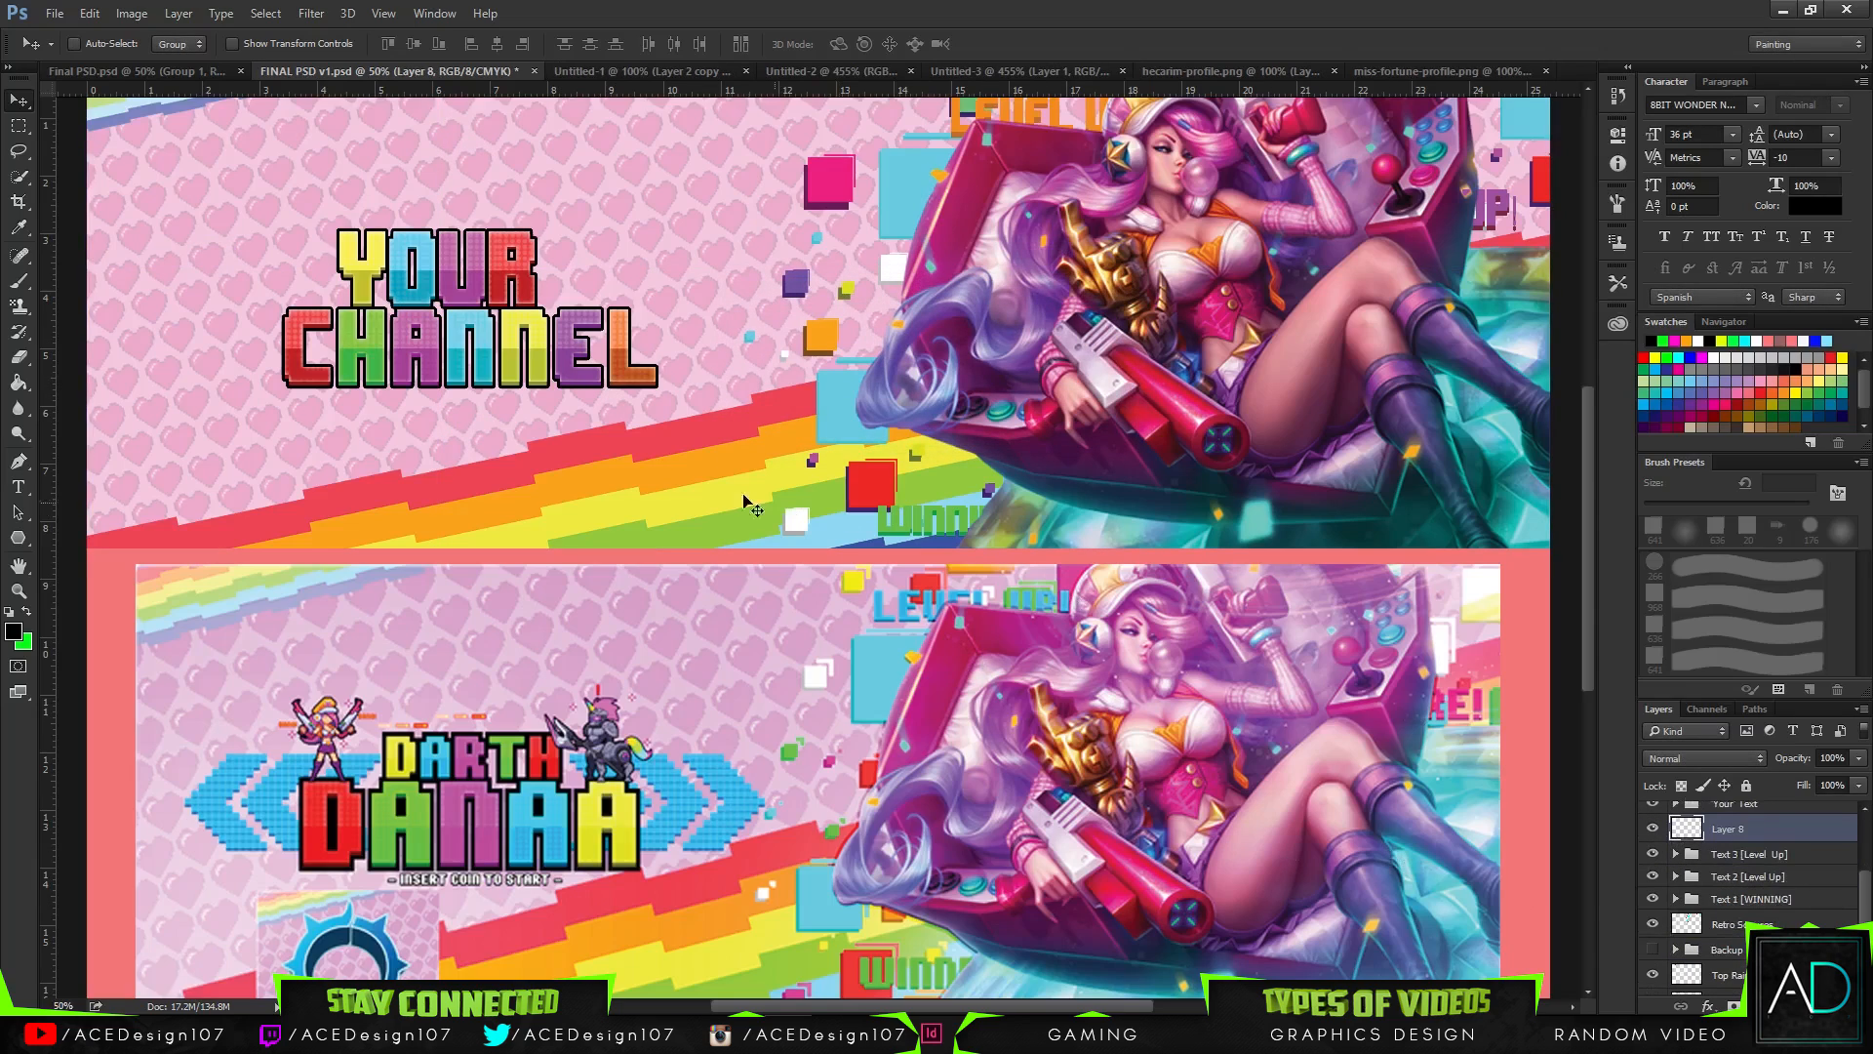
{"action": "key", "text": "m"}
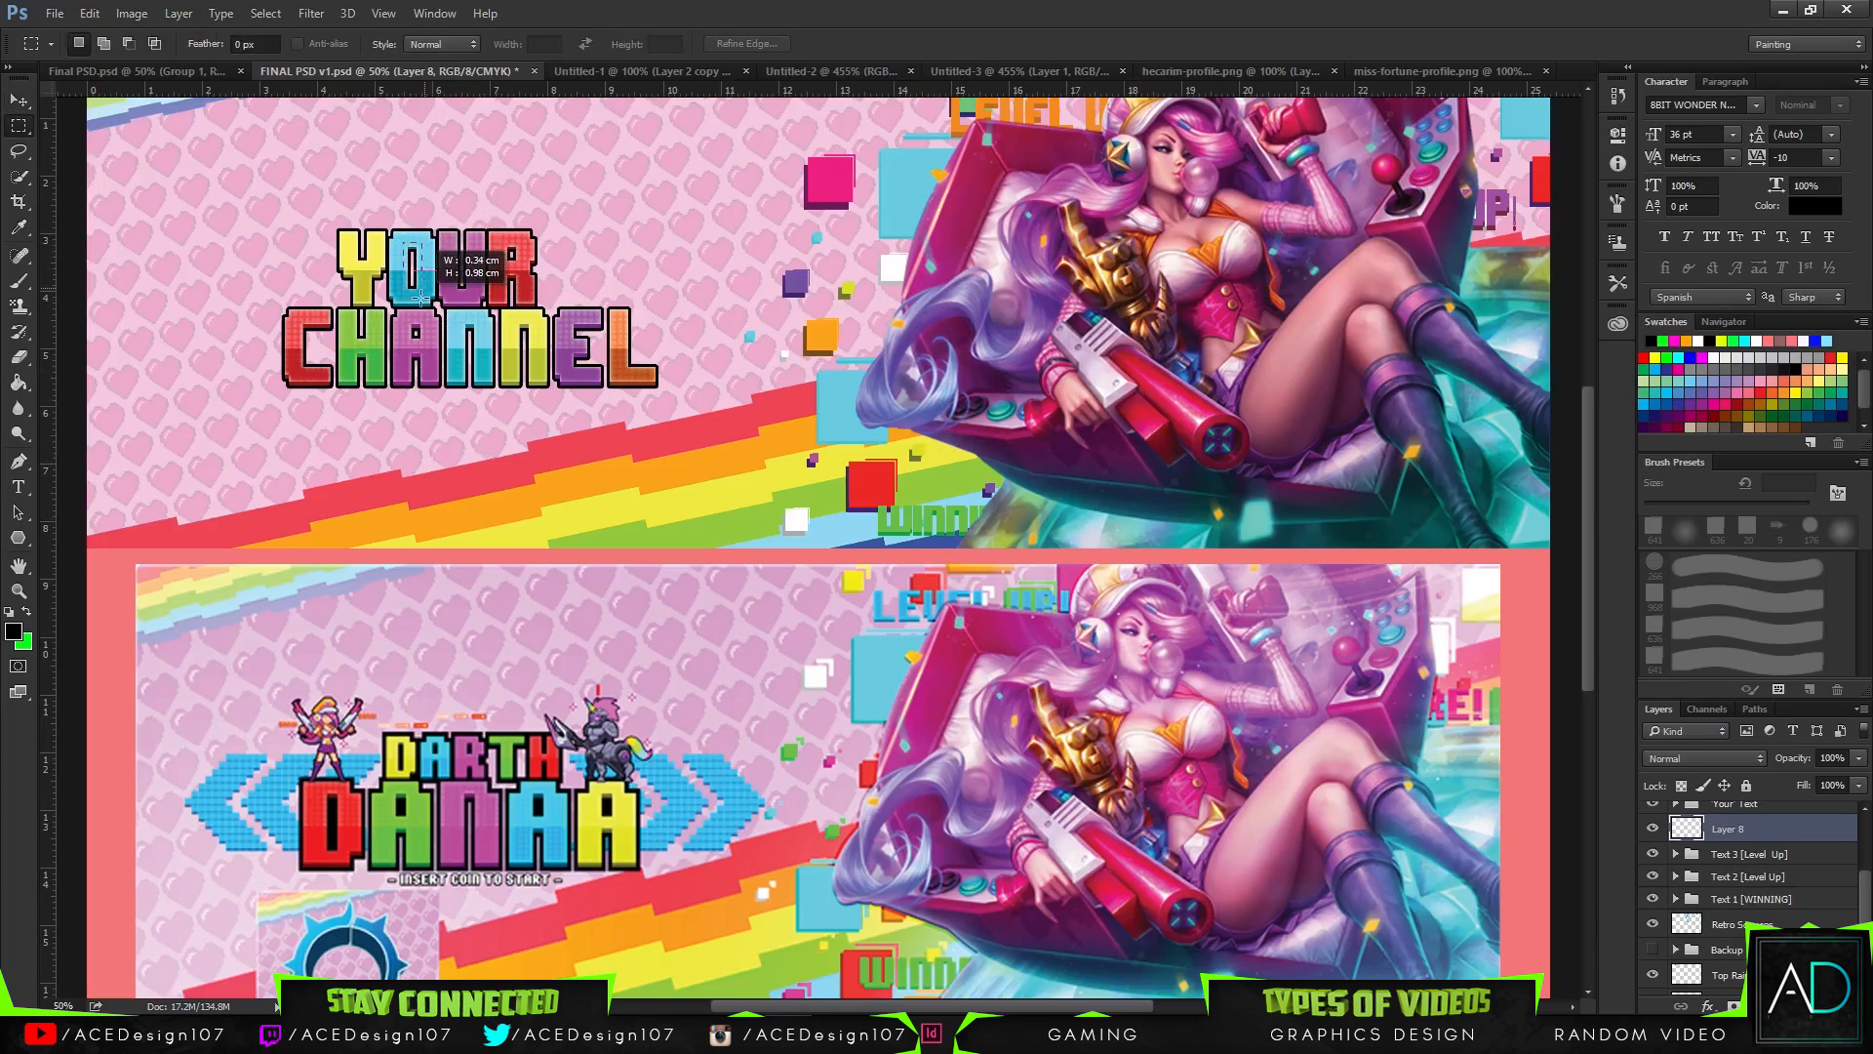
- Fill the gaps inside the R of "YOUR" and its neighbouring letters with black on Layer 8
{"action": "key", "text": "g"}
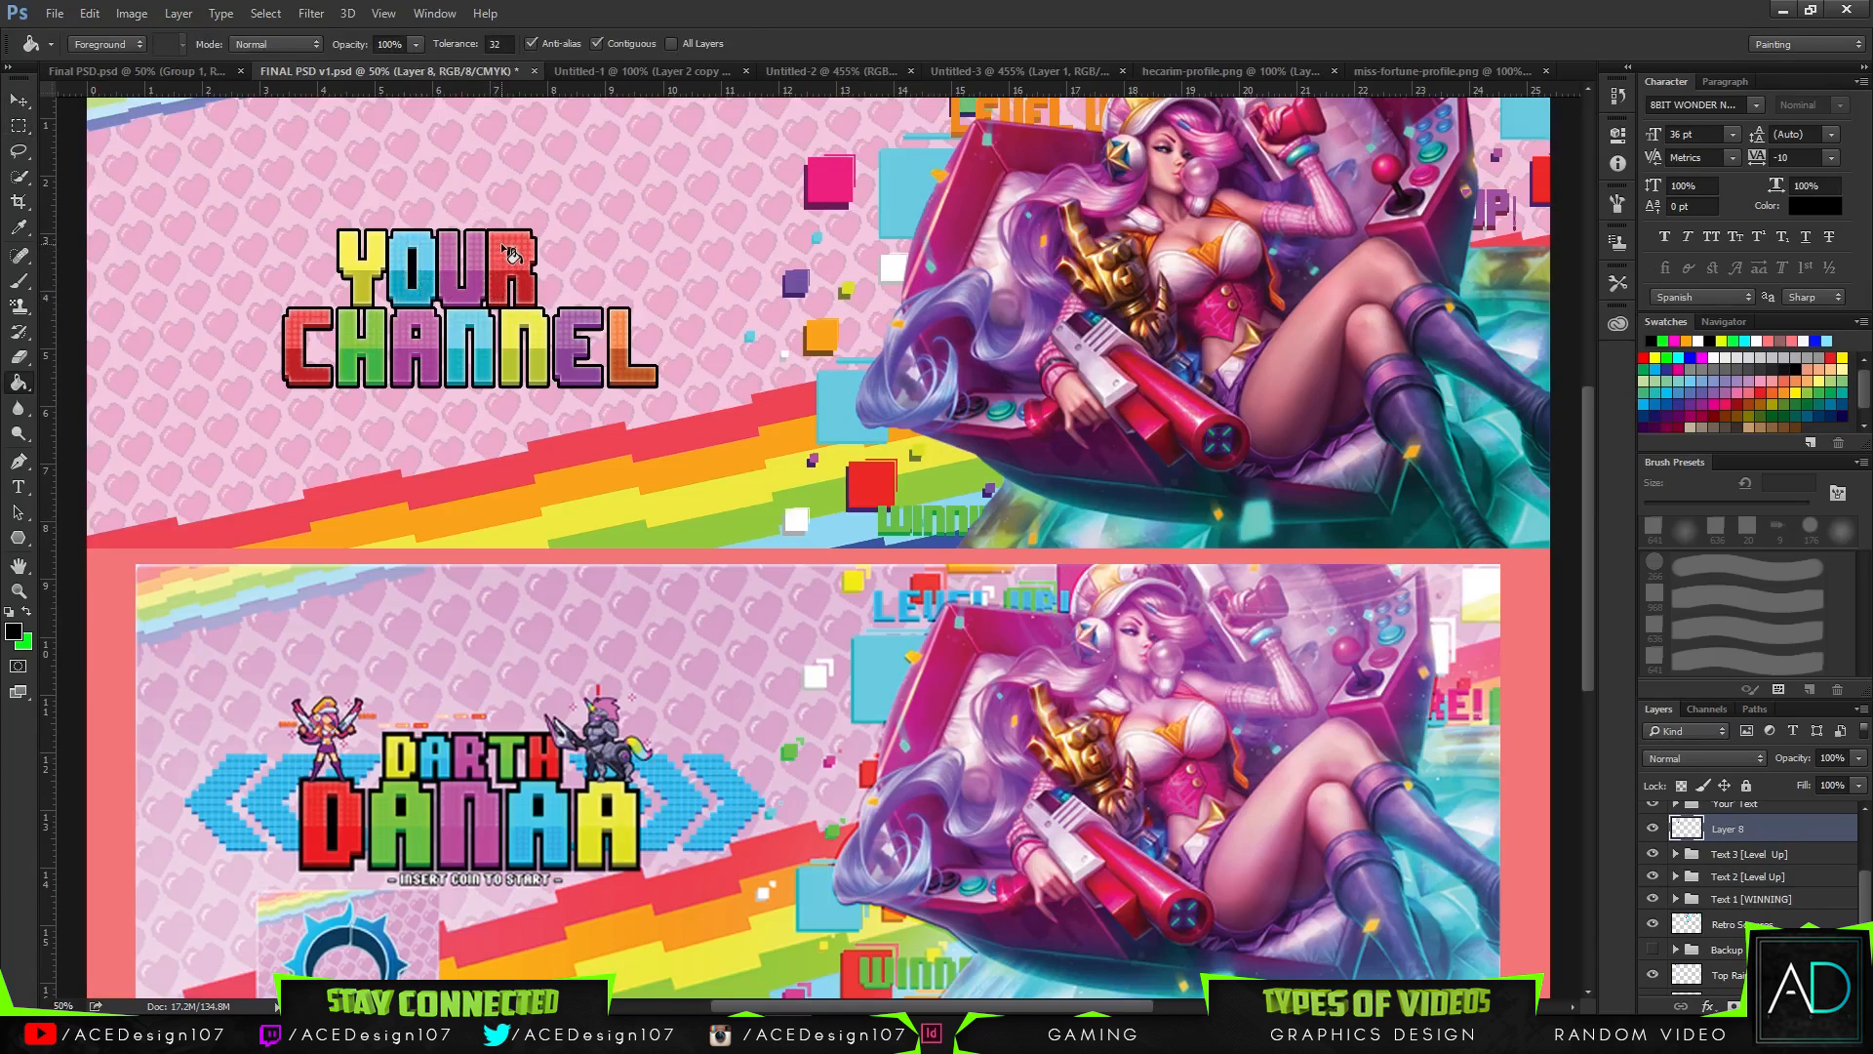
{"action": "key", "text": "m"}
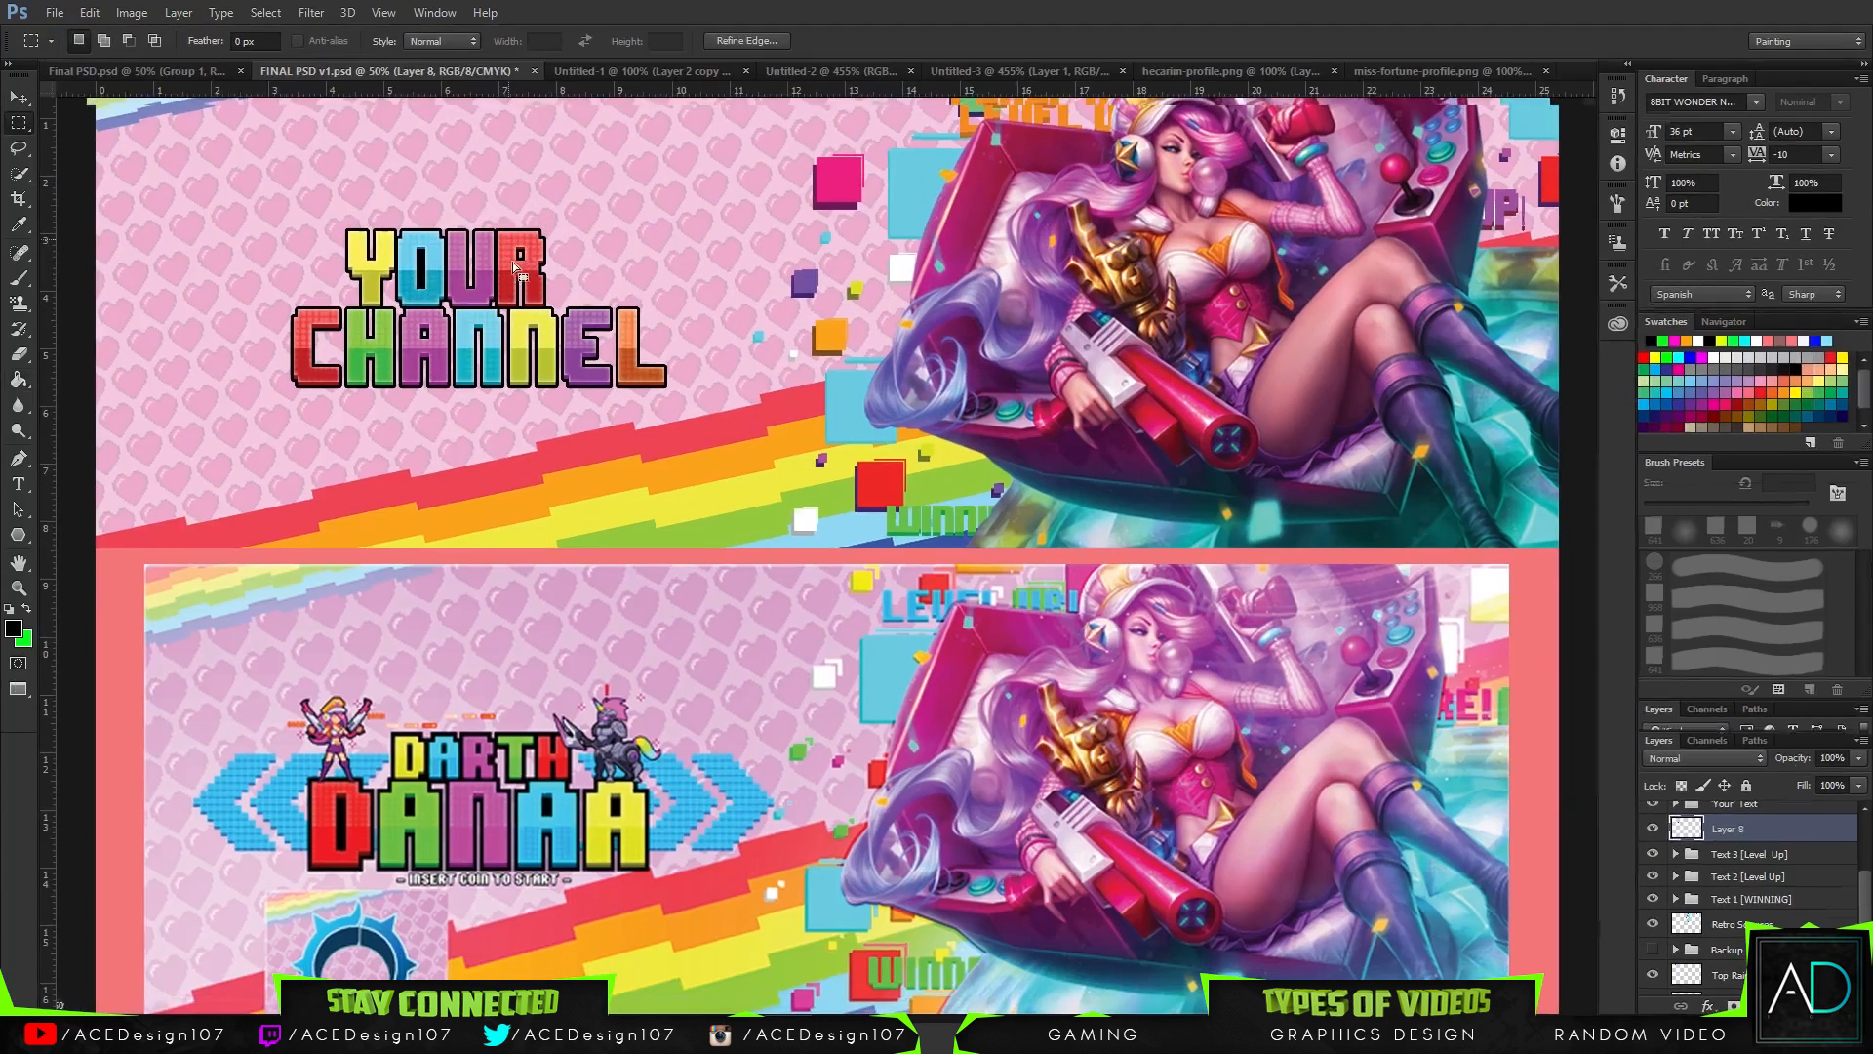
{"action": "key", "text": "f"}
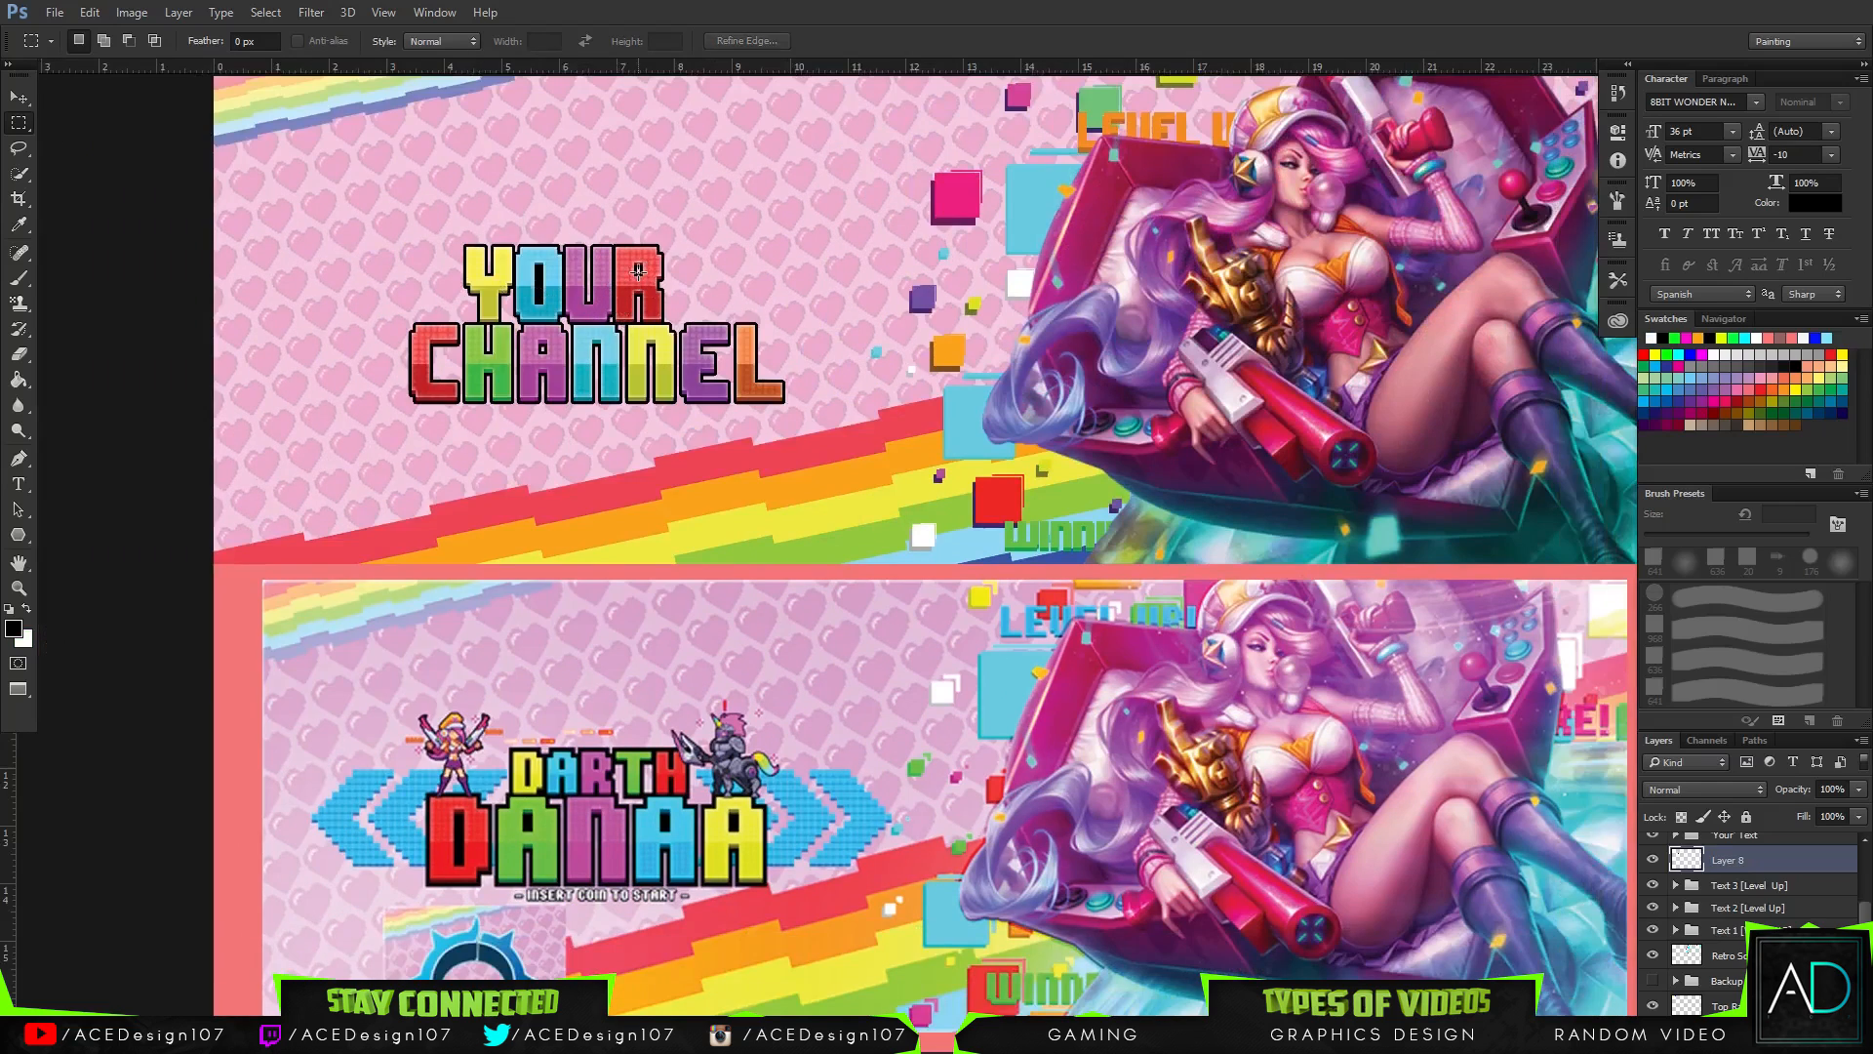
{"action": "left_click_drag", "start_coordinate": [625, 257], "coordinate": [655, 281]}
{"action": "key", "text": "f"}
{"action": "key", "text": "f"}
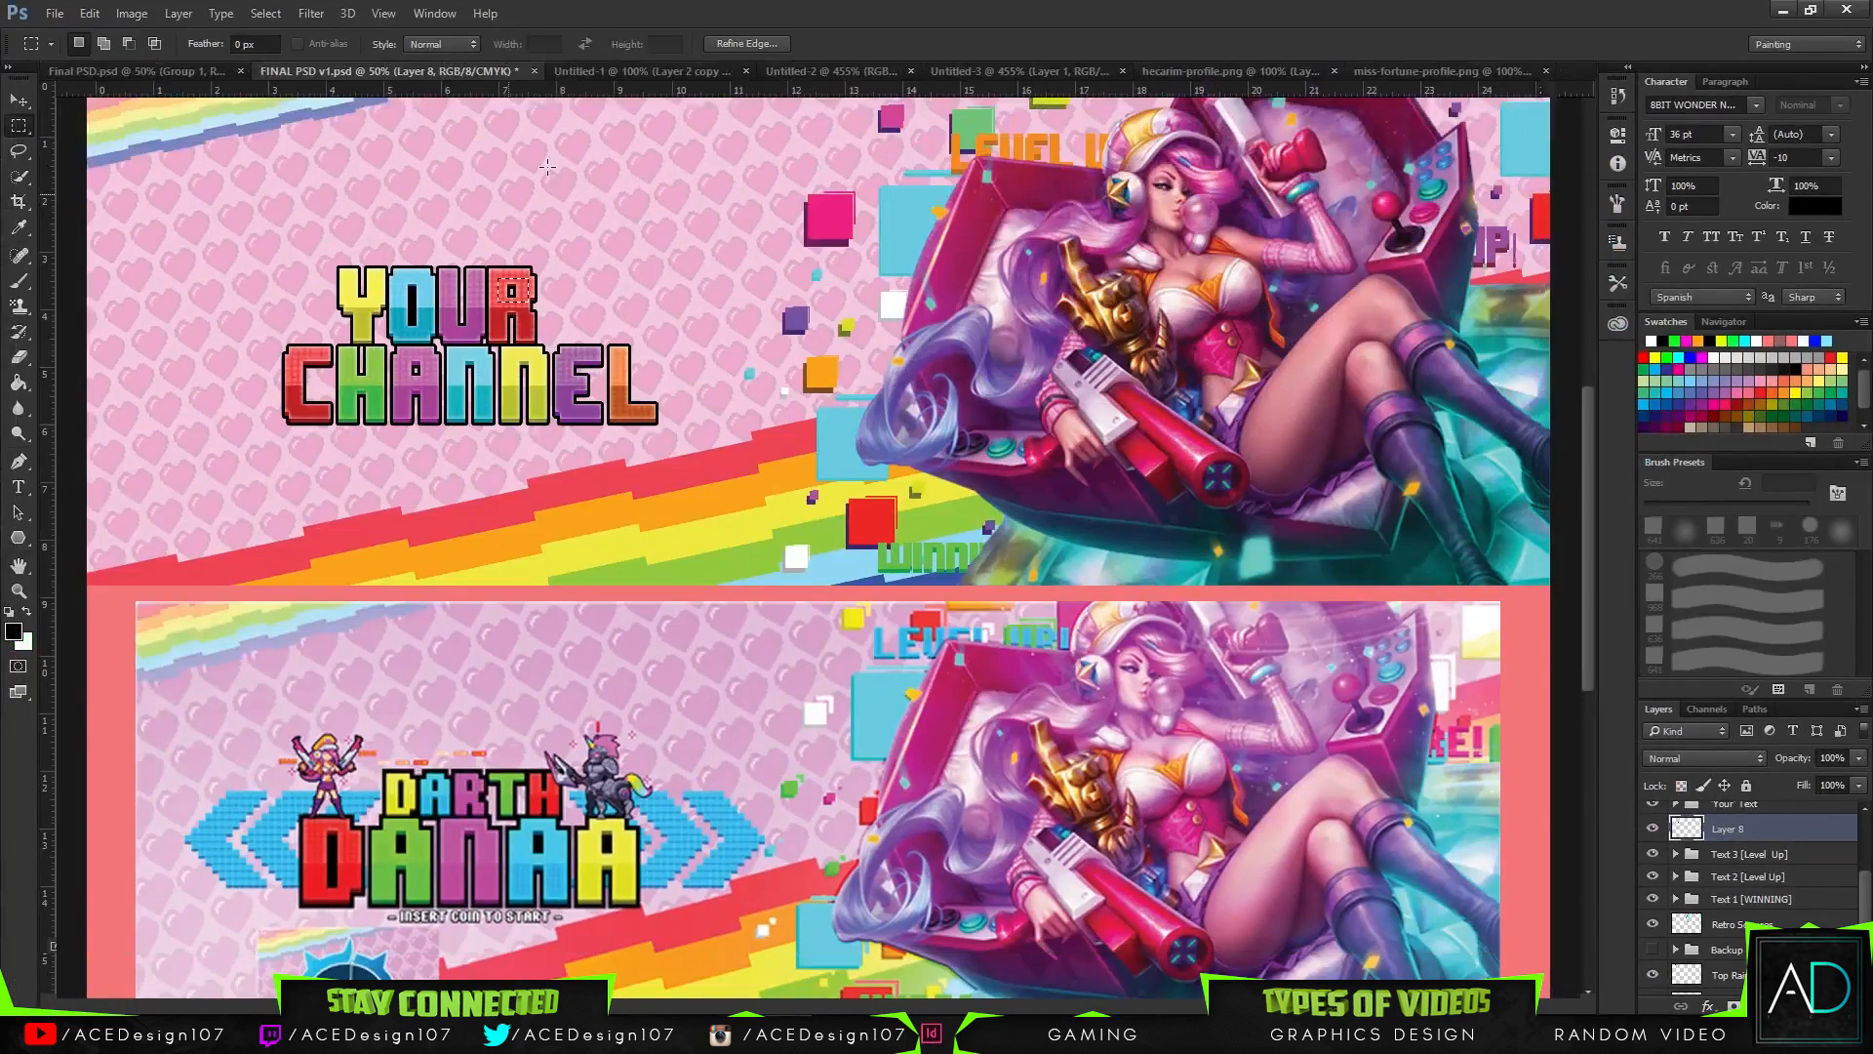
{"action": "key", "text": "g"}
{"action": "key", "text": "ctrl+d"}
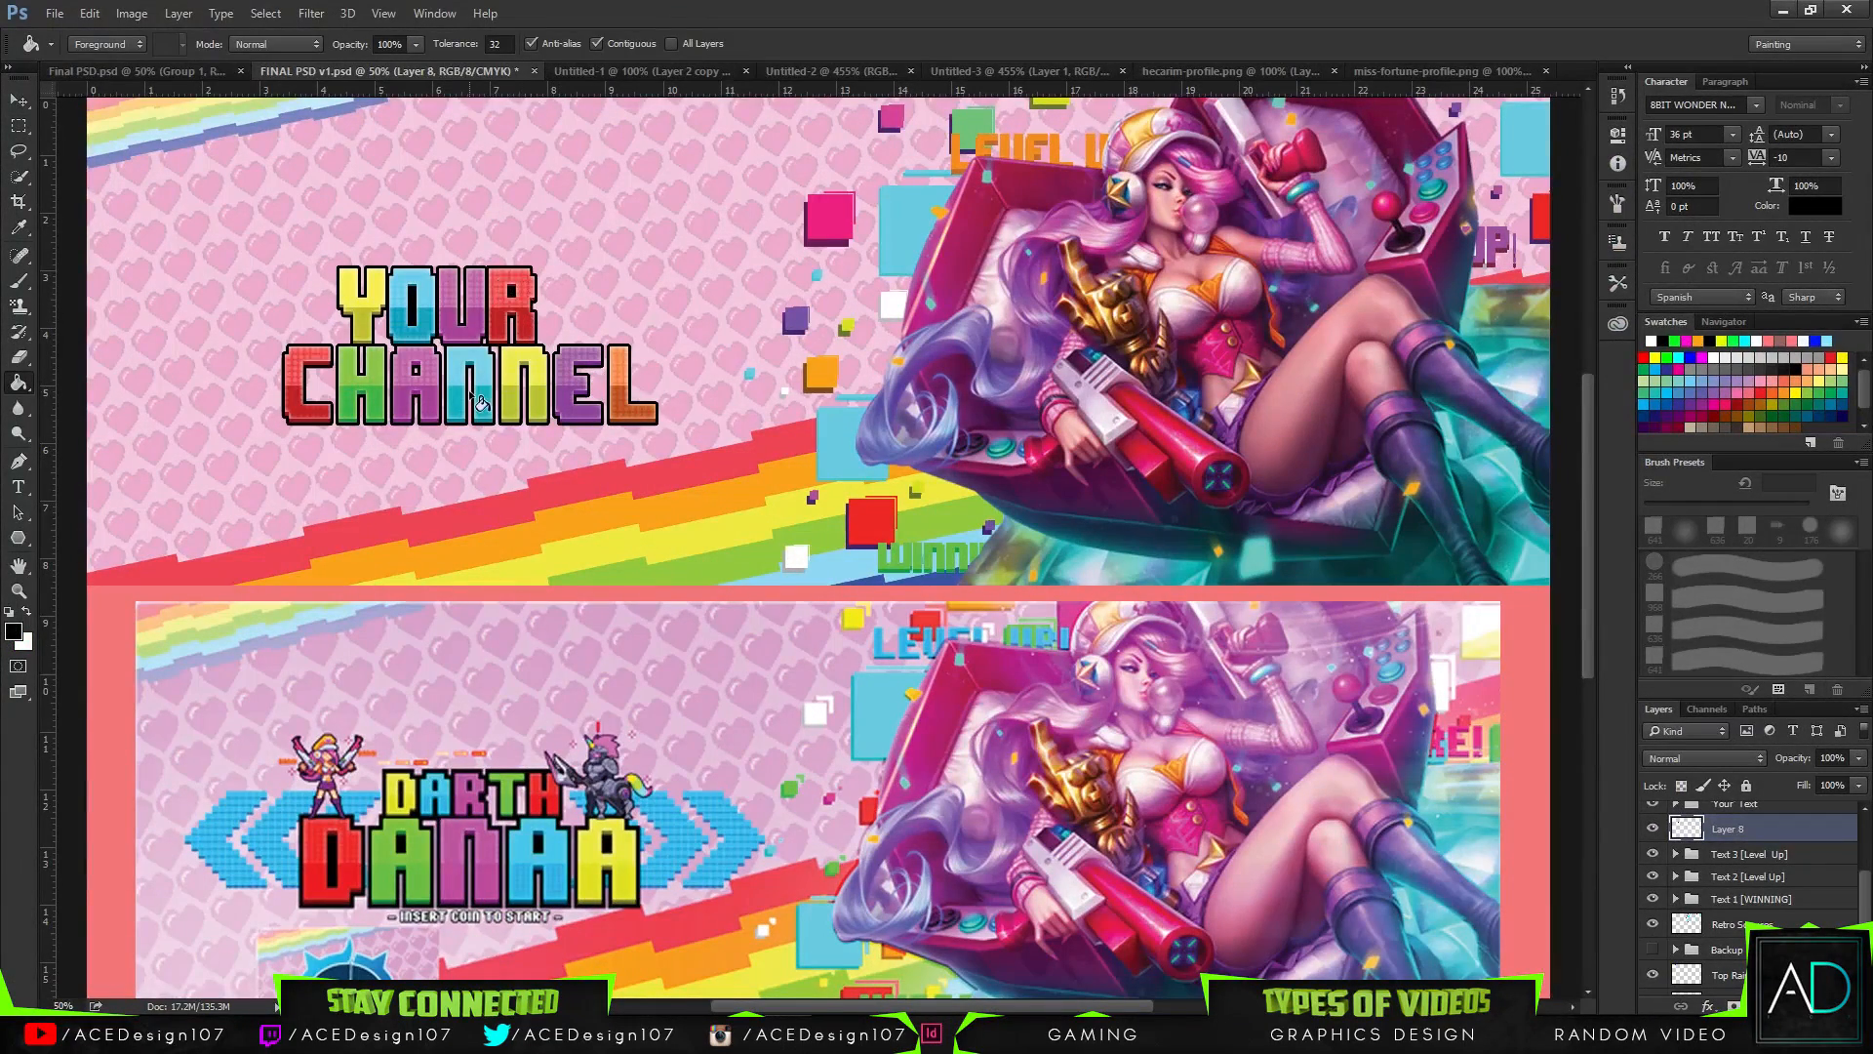
- Select the area around the hole in the A of "CHANNEL", fill it with black on Layer 8, and deselect
{"action": "key", "text": "m"}
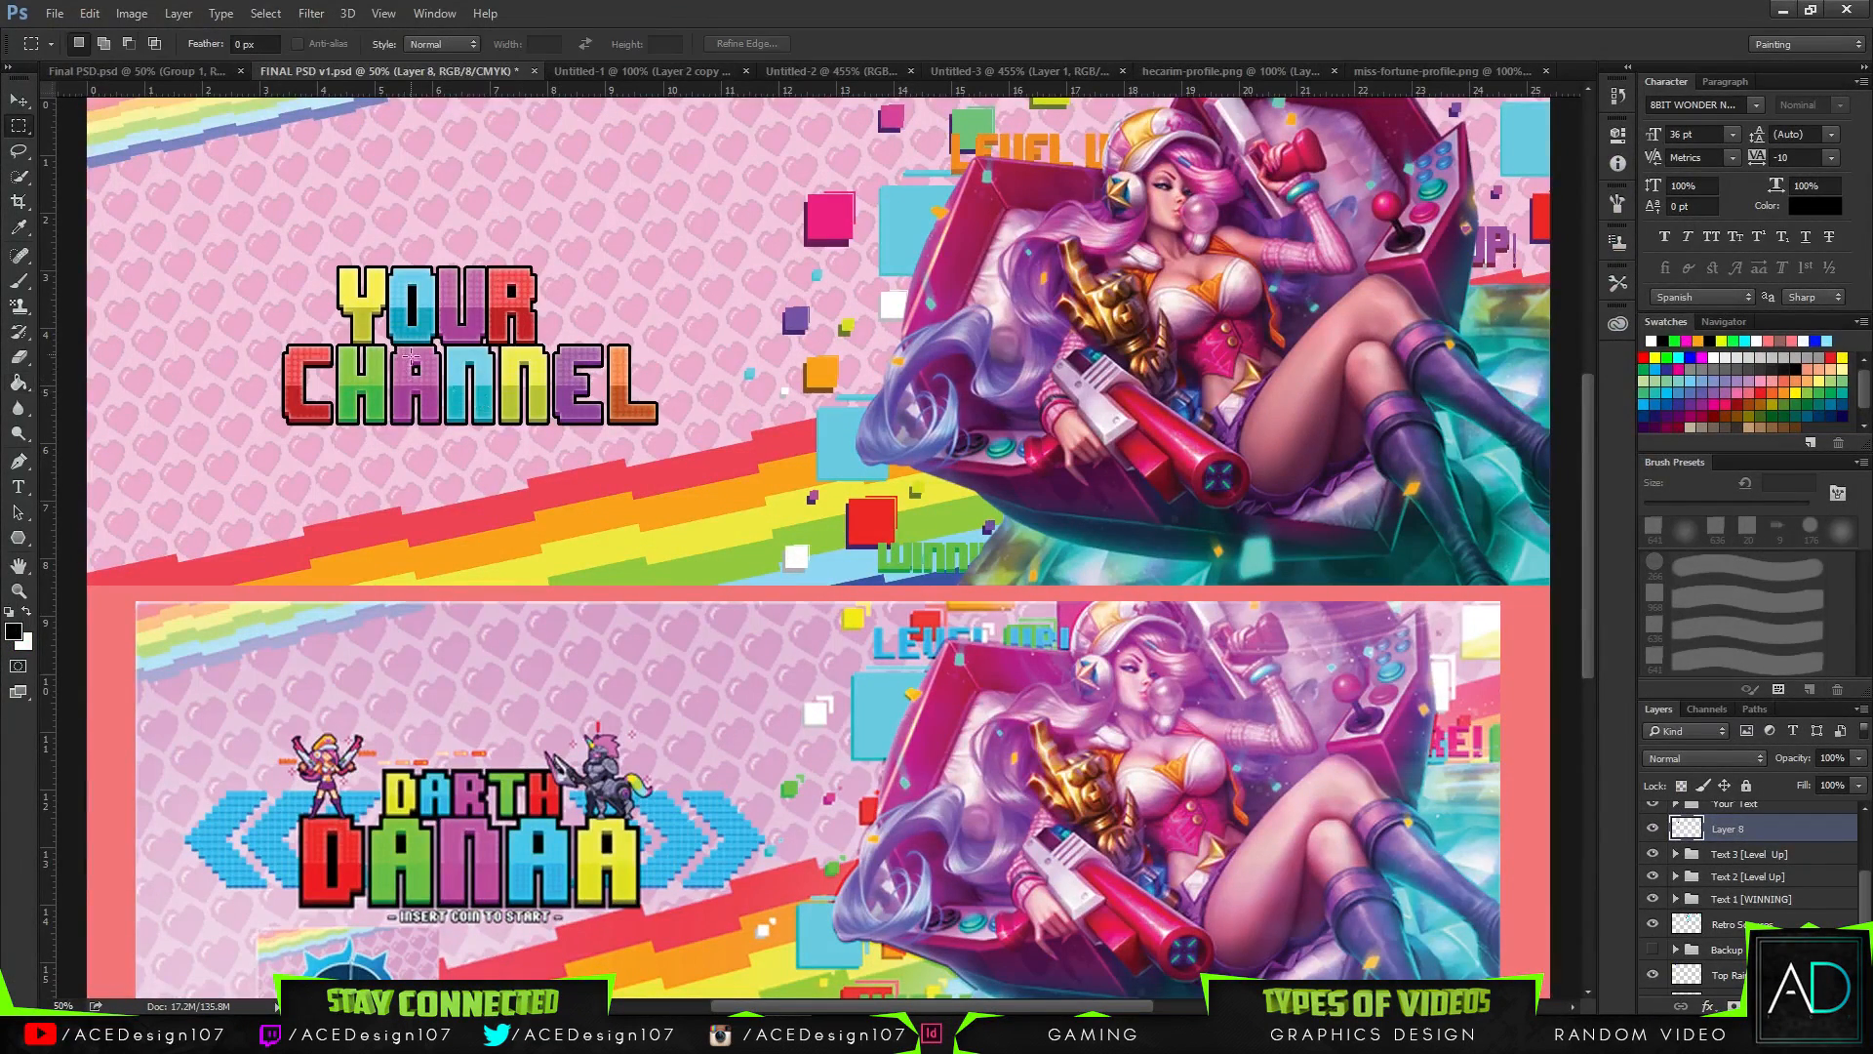
{"action": "left_click_drag", "start_coordinate": [406, 354], "coordinate": [426, 385]}
{"action": "key", "text": "g"}
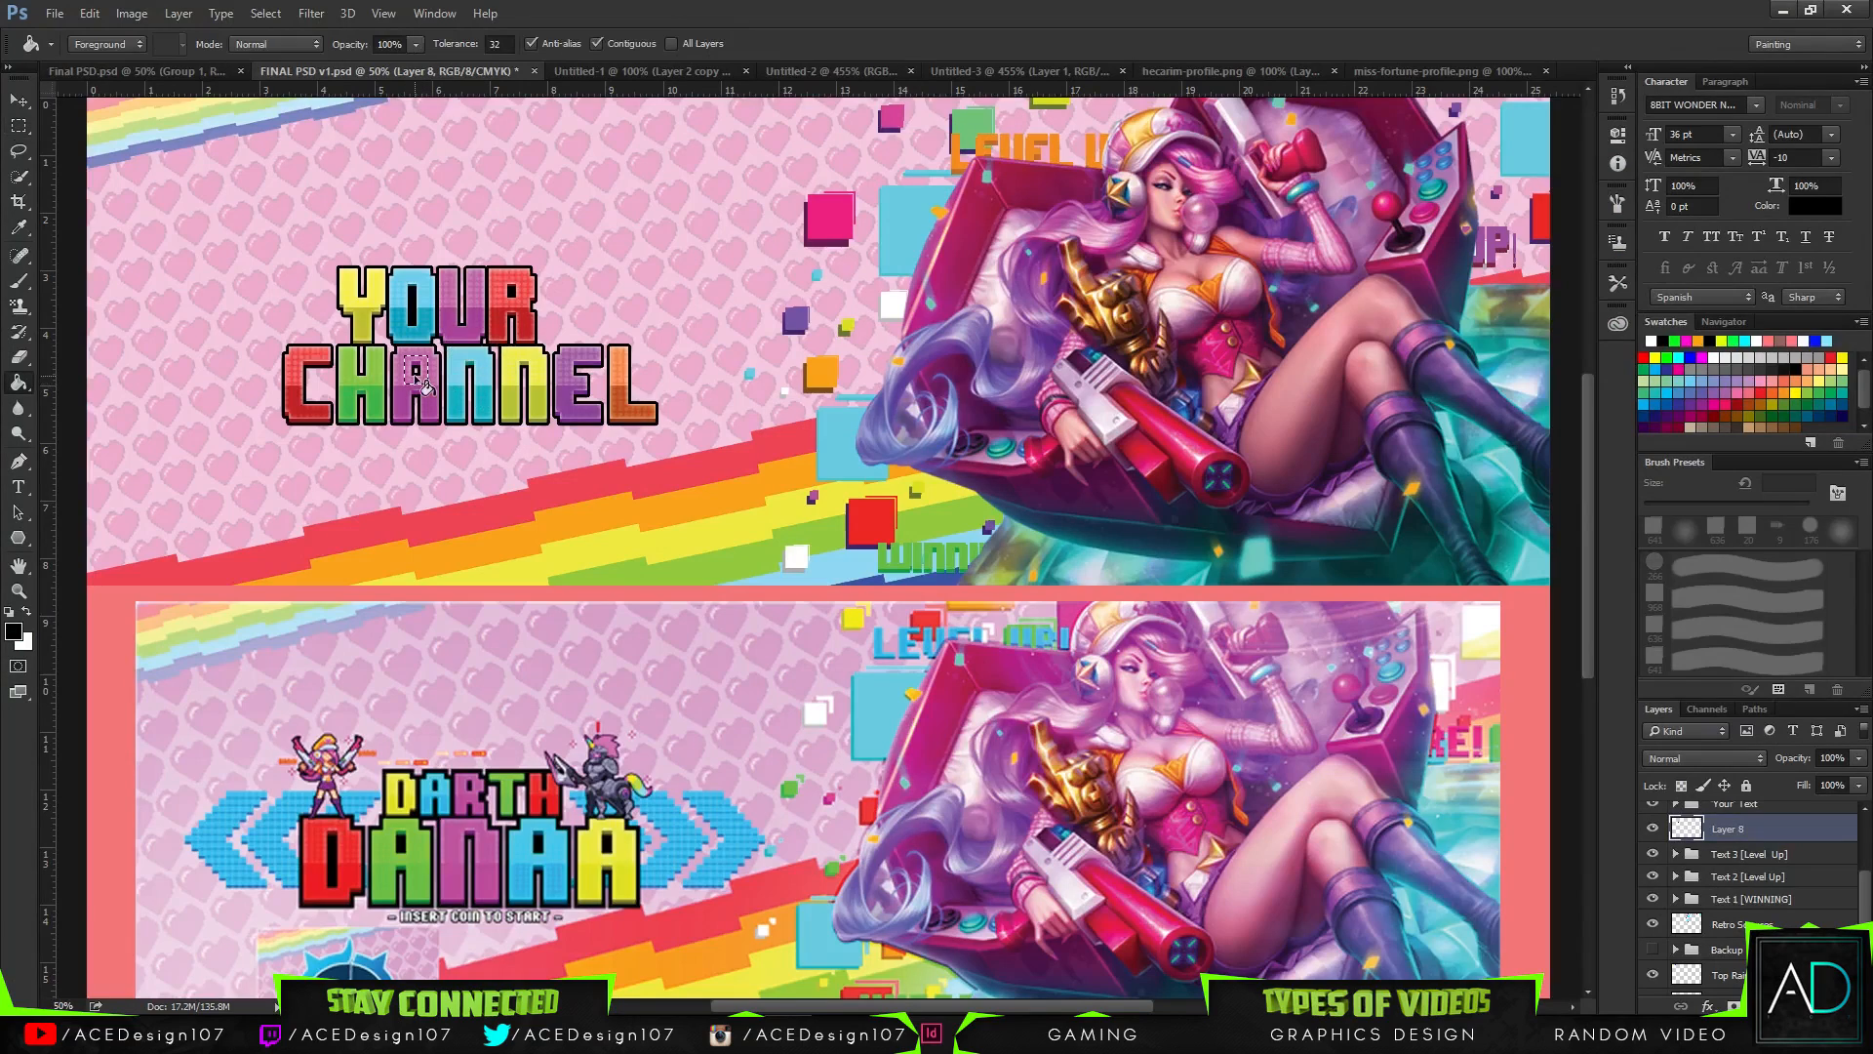
{"action": "left_click", "coordinate": [435, 392]}
{"action": "key", "text": "ctrl+d"}
- Bring the armoured centaur sprite from hecarim-profile.png into the FINAL PSD v1 banner
{"action": "left_click", "coordinate": [12, 105]}
{"action": "key", "text": "ctrl+0"}
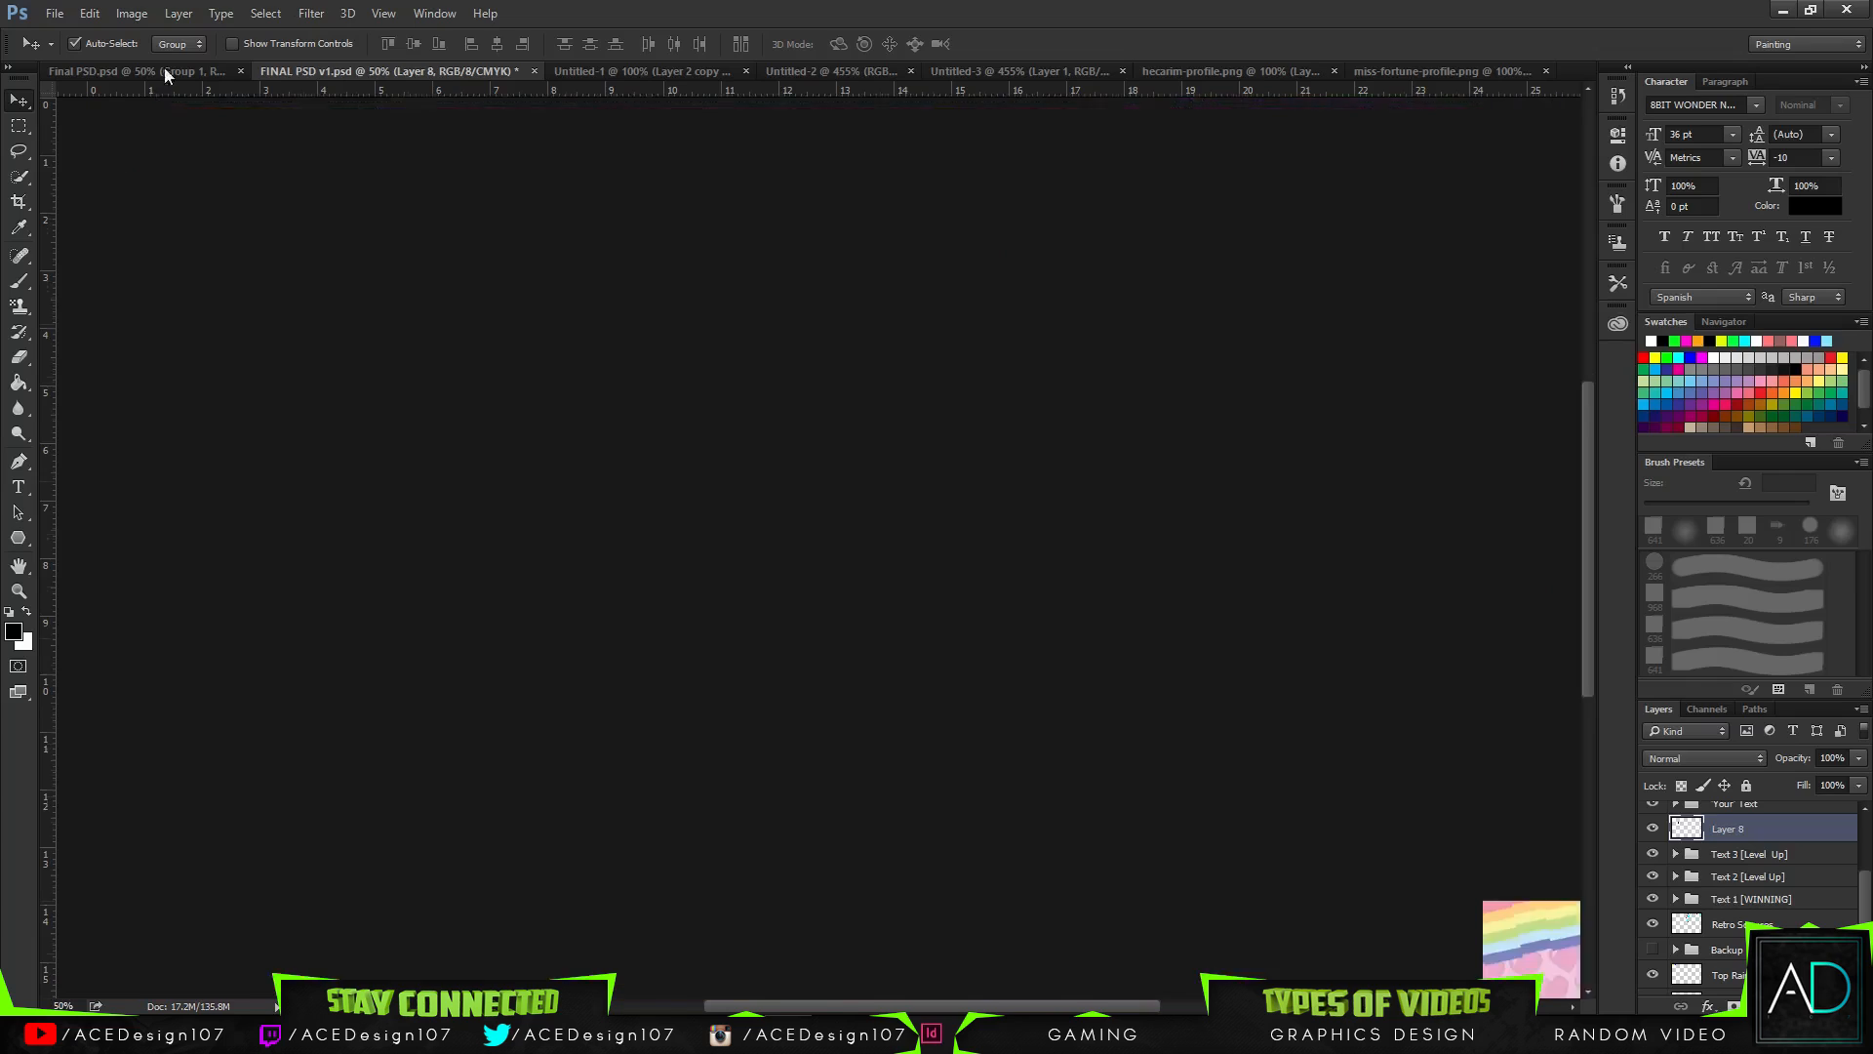
{"action": "left_click", "coordinate": [1186, 68]}
{"action": "left_click_drag", "start_coordinate": [759, 469], "coordinate": [729, 360]}
- Flip the centaur sprite horizontally and position it beside the R of "YOUR", above the end of "CHANNEL"
{"action": "key", "text": "ctrl+t"}
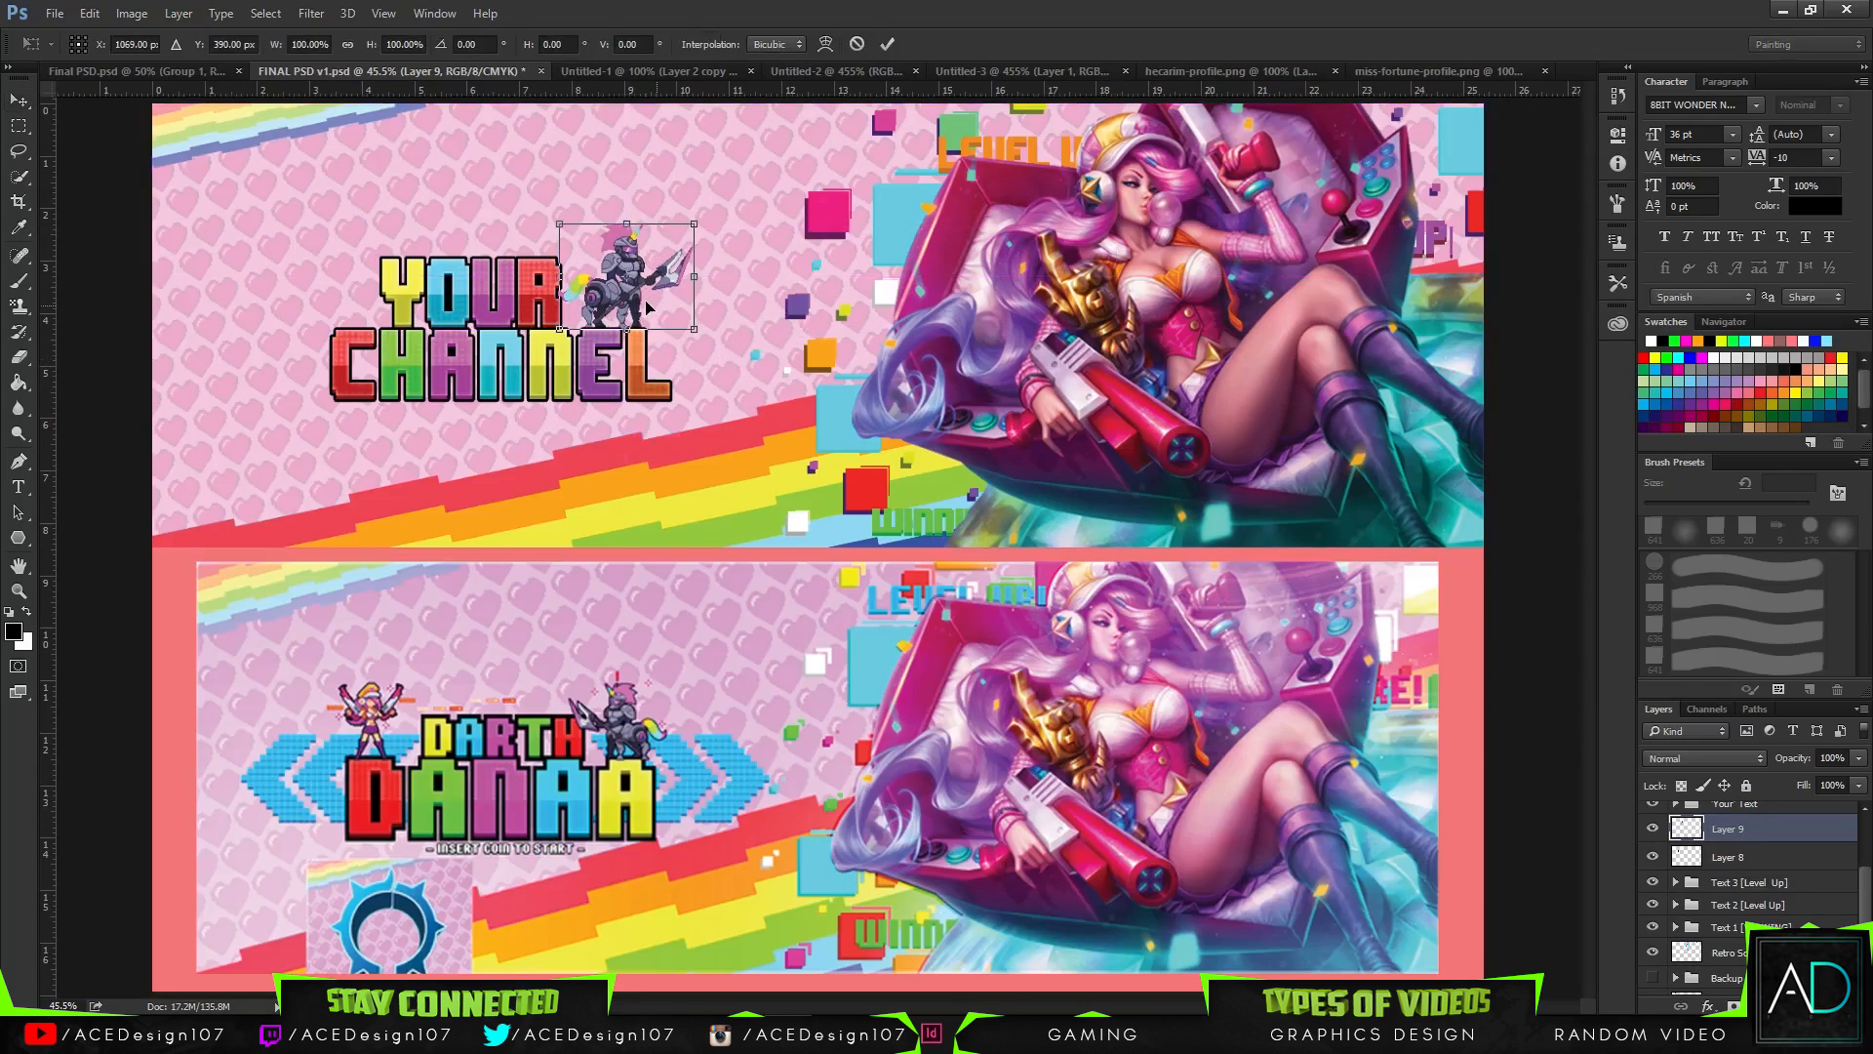
{"action": "right_click", "coordinate": [648, 309]}
{"action": "left_click", "coordinate": [740, 597]}
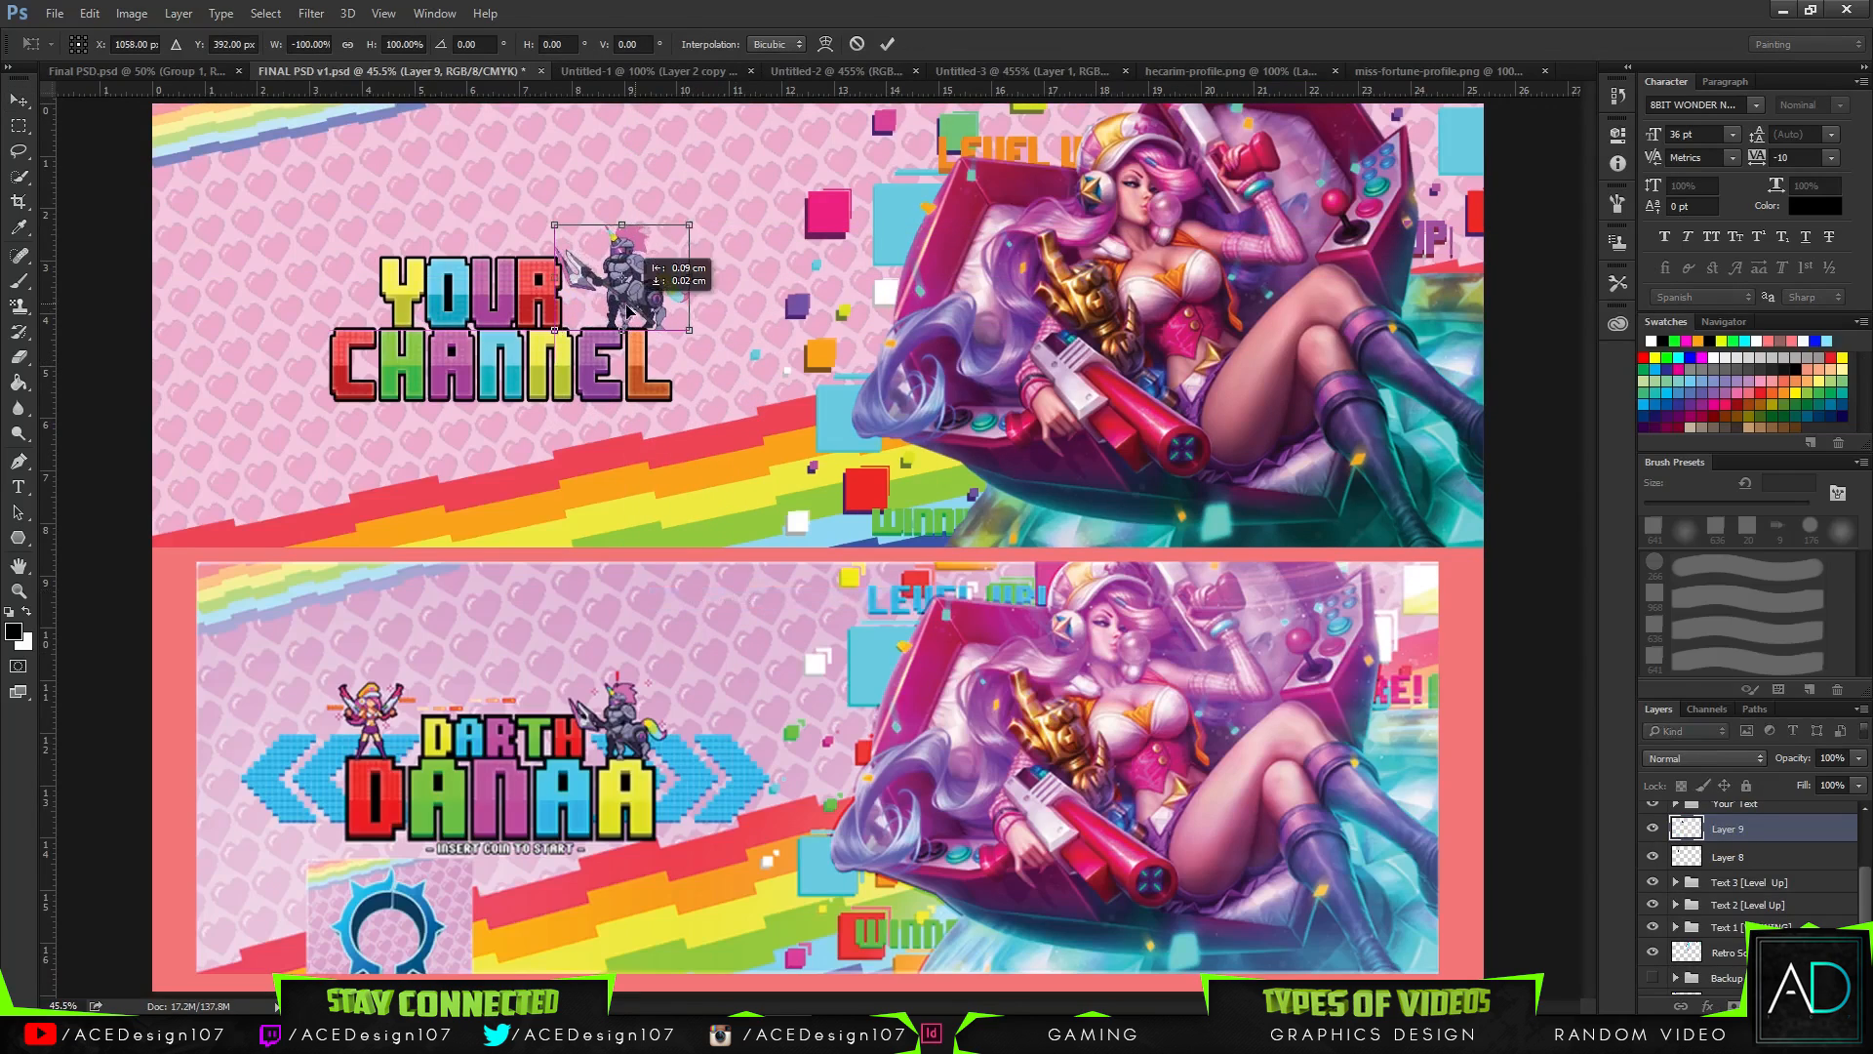
{"action": "left_click_drag", "start_coordinate": [632, 310], "coordinate": [609, 310]}
{"action": "key", "text": "Return"}
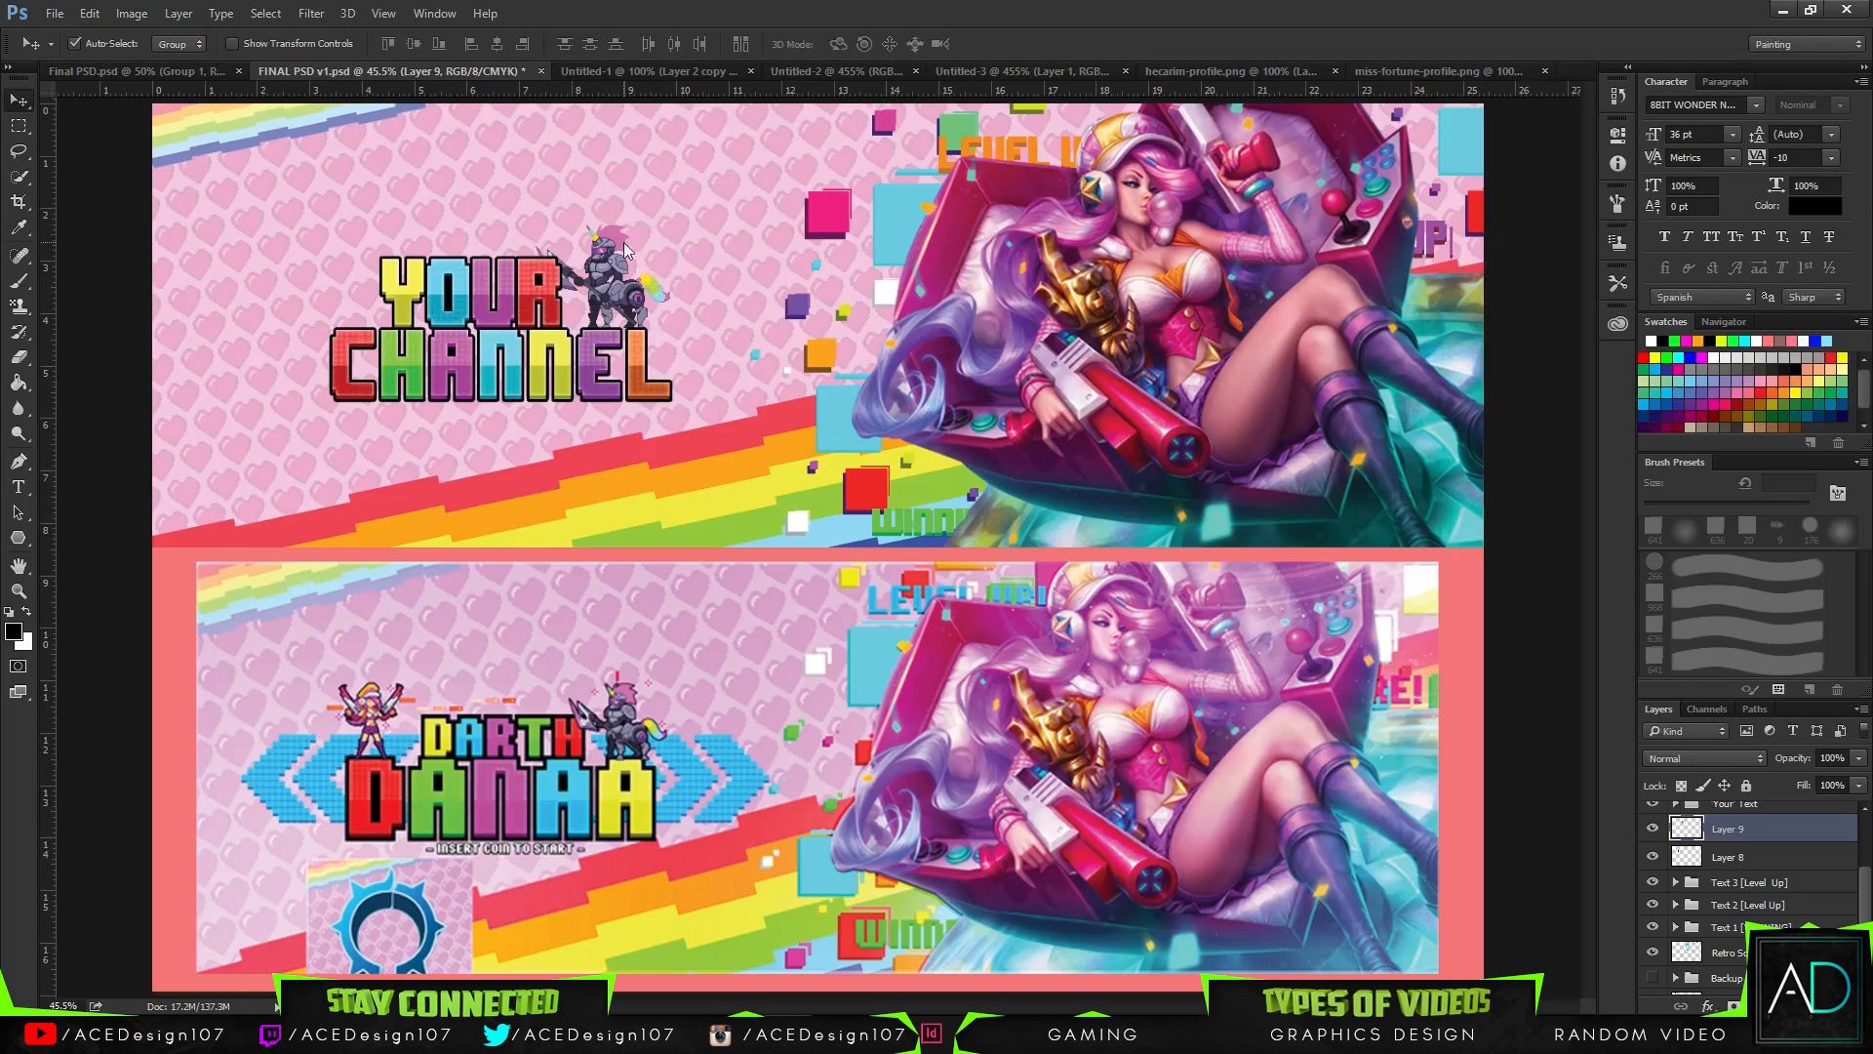
- Move the centaur sprite's layer above the LoL character layer and delete the two hidden layers over it
{"action": "mouse_move", "coordinate": [1800, 829]}
{"action": "left_mouse_down"}
{"action": "mouse_move", "coordinate": [1784, 810]}
{"action": "mouse_move", "coordinate": [1775, 832]}
{"action": "left_mouse_up"}
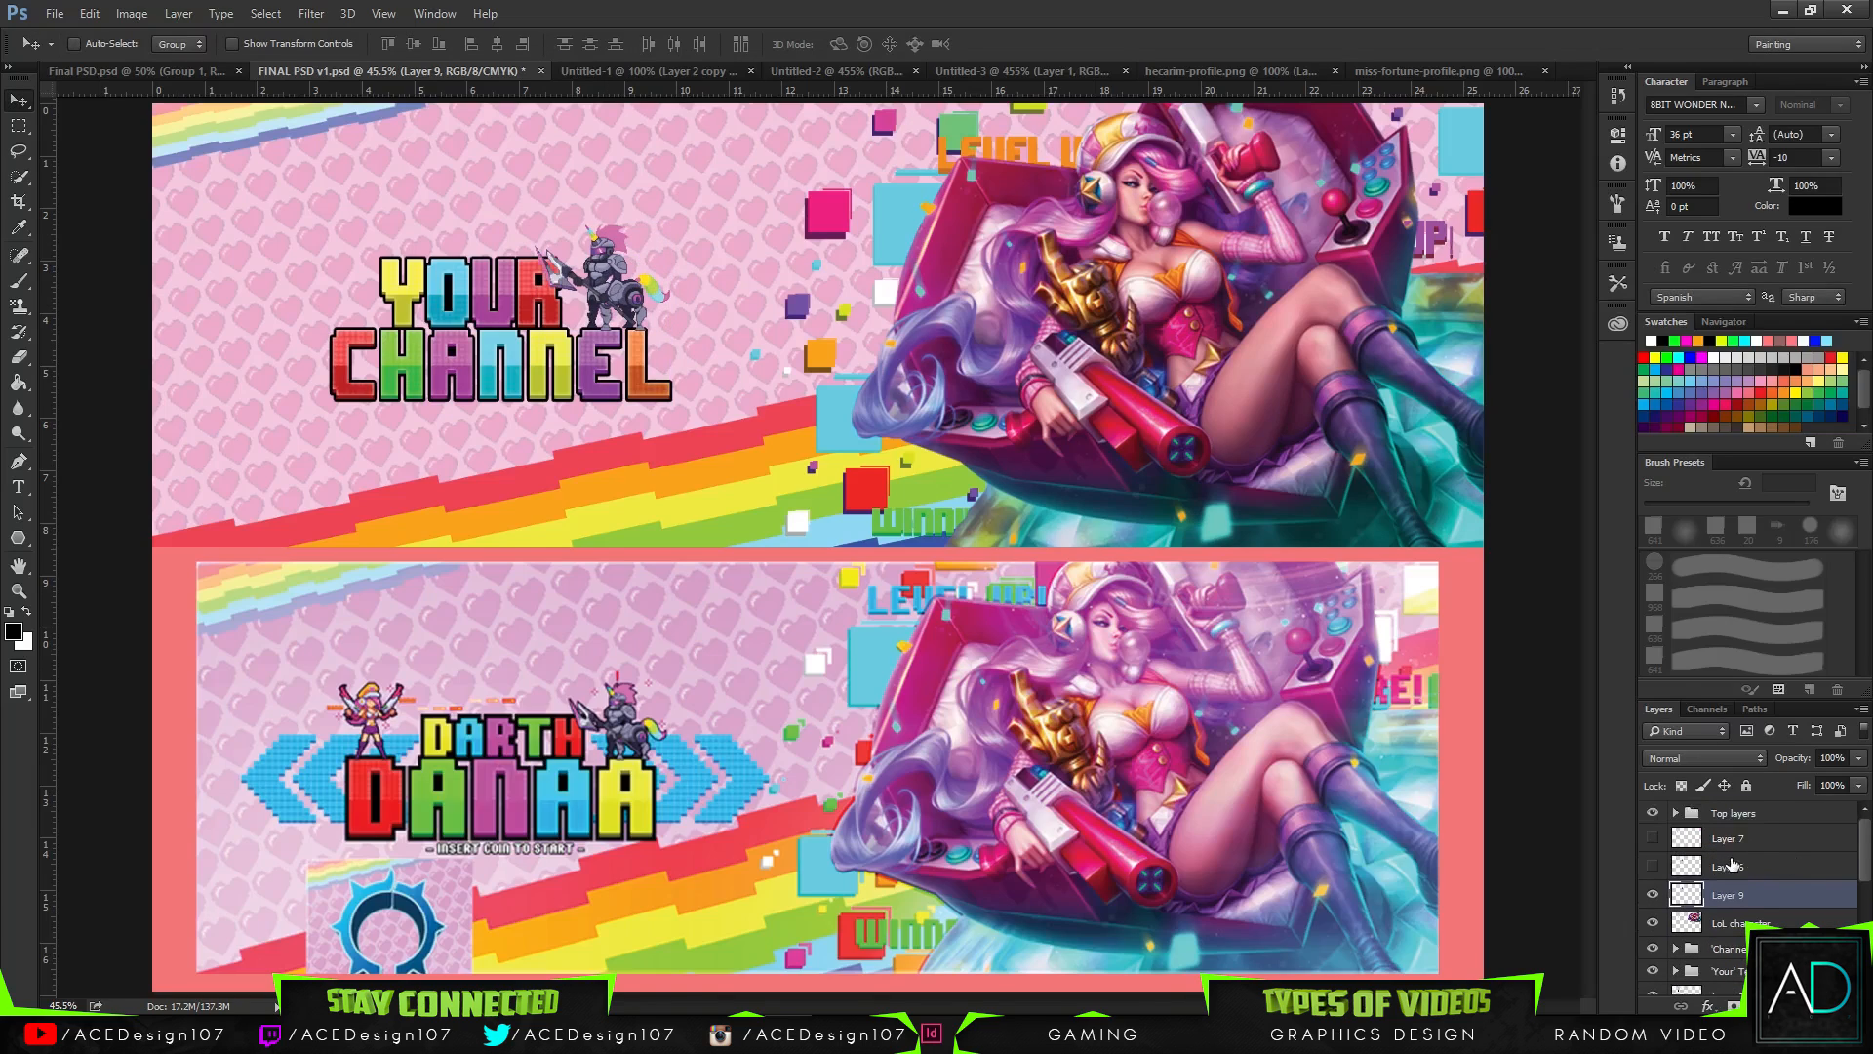
{"action": "left_click", "coordinate": [1731, 864]}
{"action": "key", "text": "Delete"}
{"action": "left_click", "coordinate": [1771, 840]}
{"action": "key", "text": "Delete"}
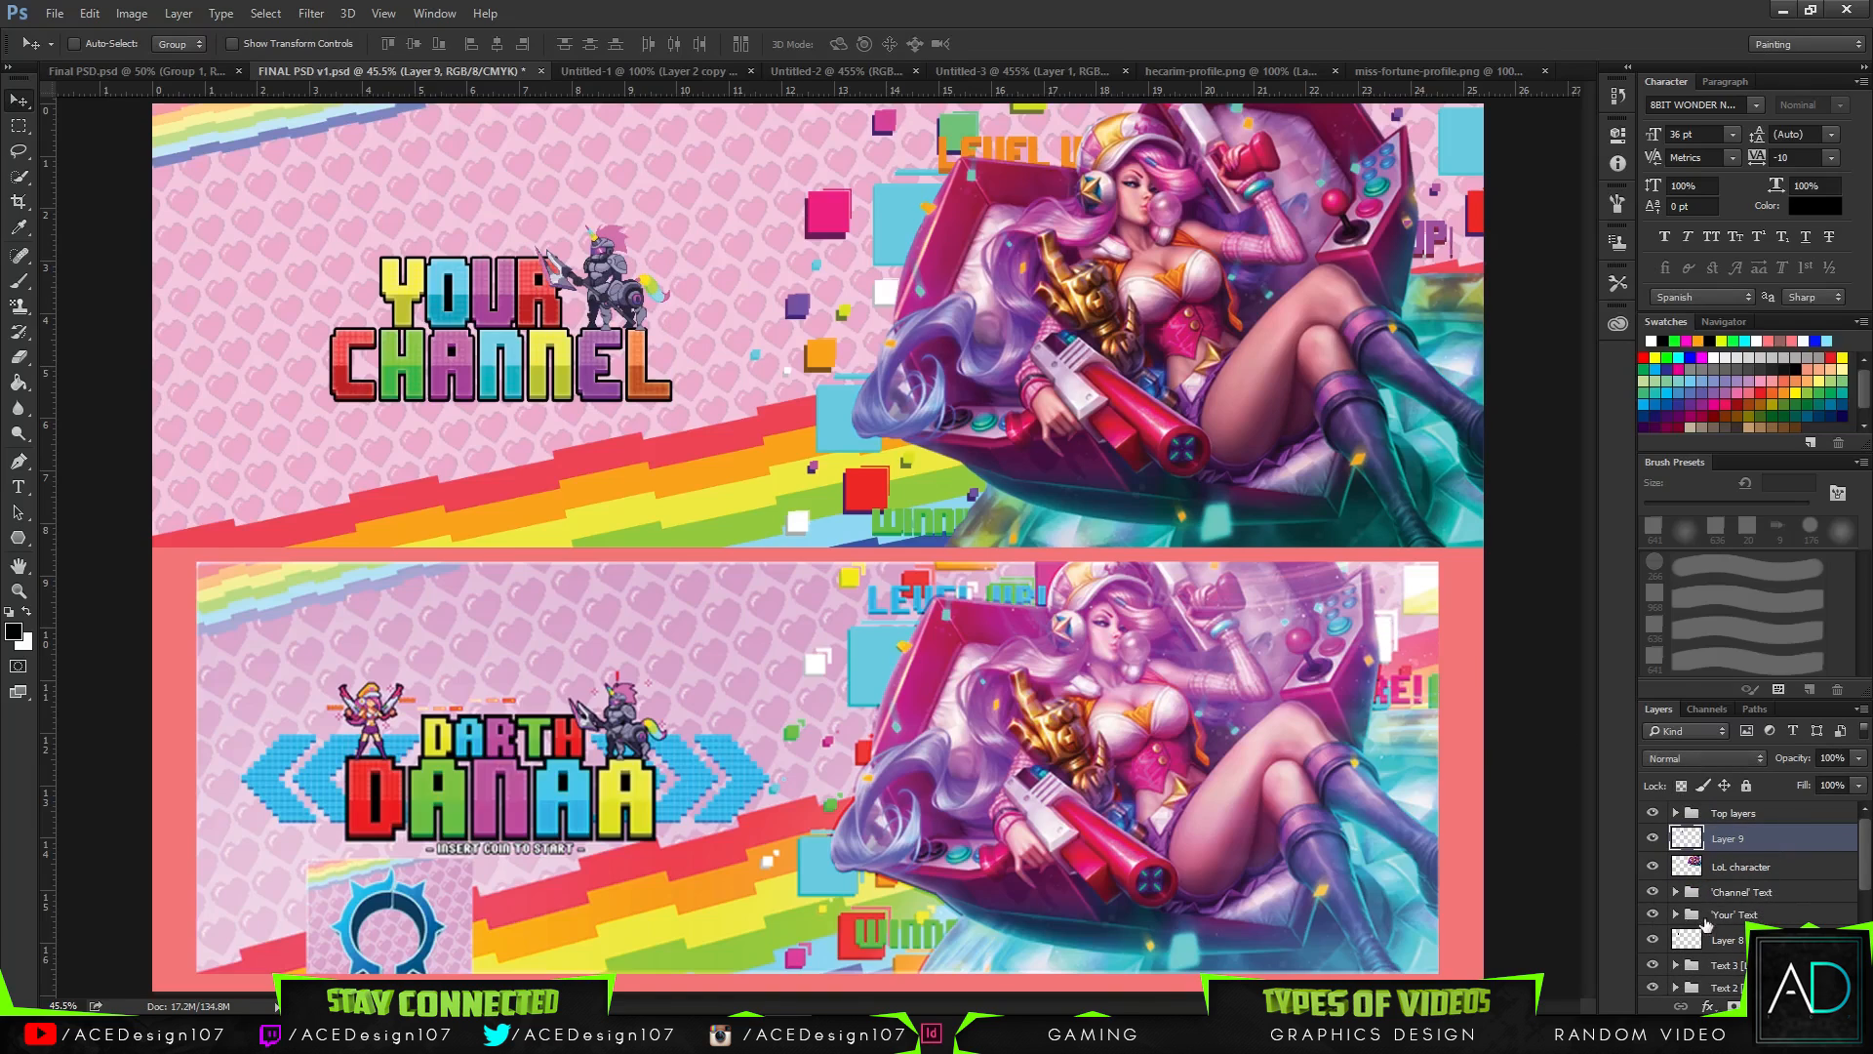
- Cut the whole sprite from miss-fortune-profile.png and paste it into the FINAL PSD v1 document
{"action": "left_click", "coordinate": [1430, 72]}
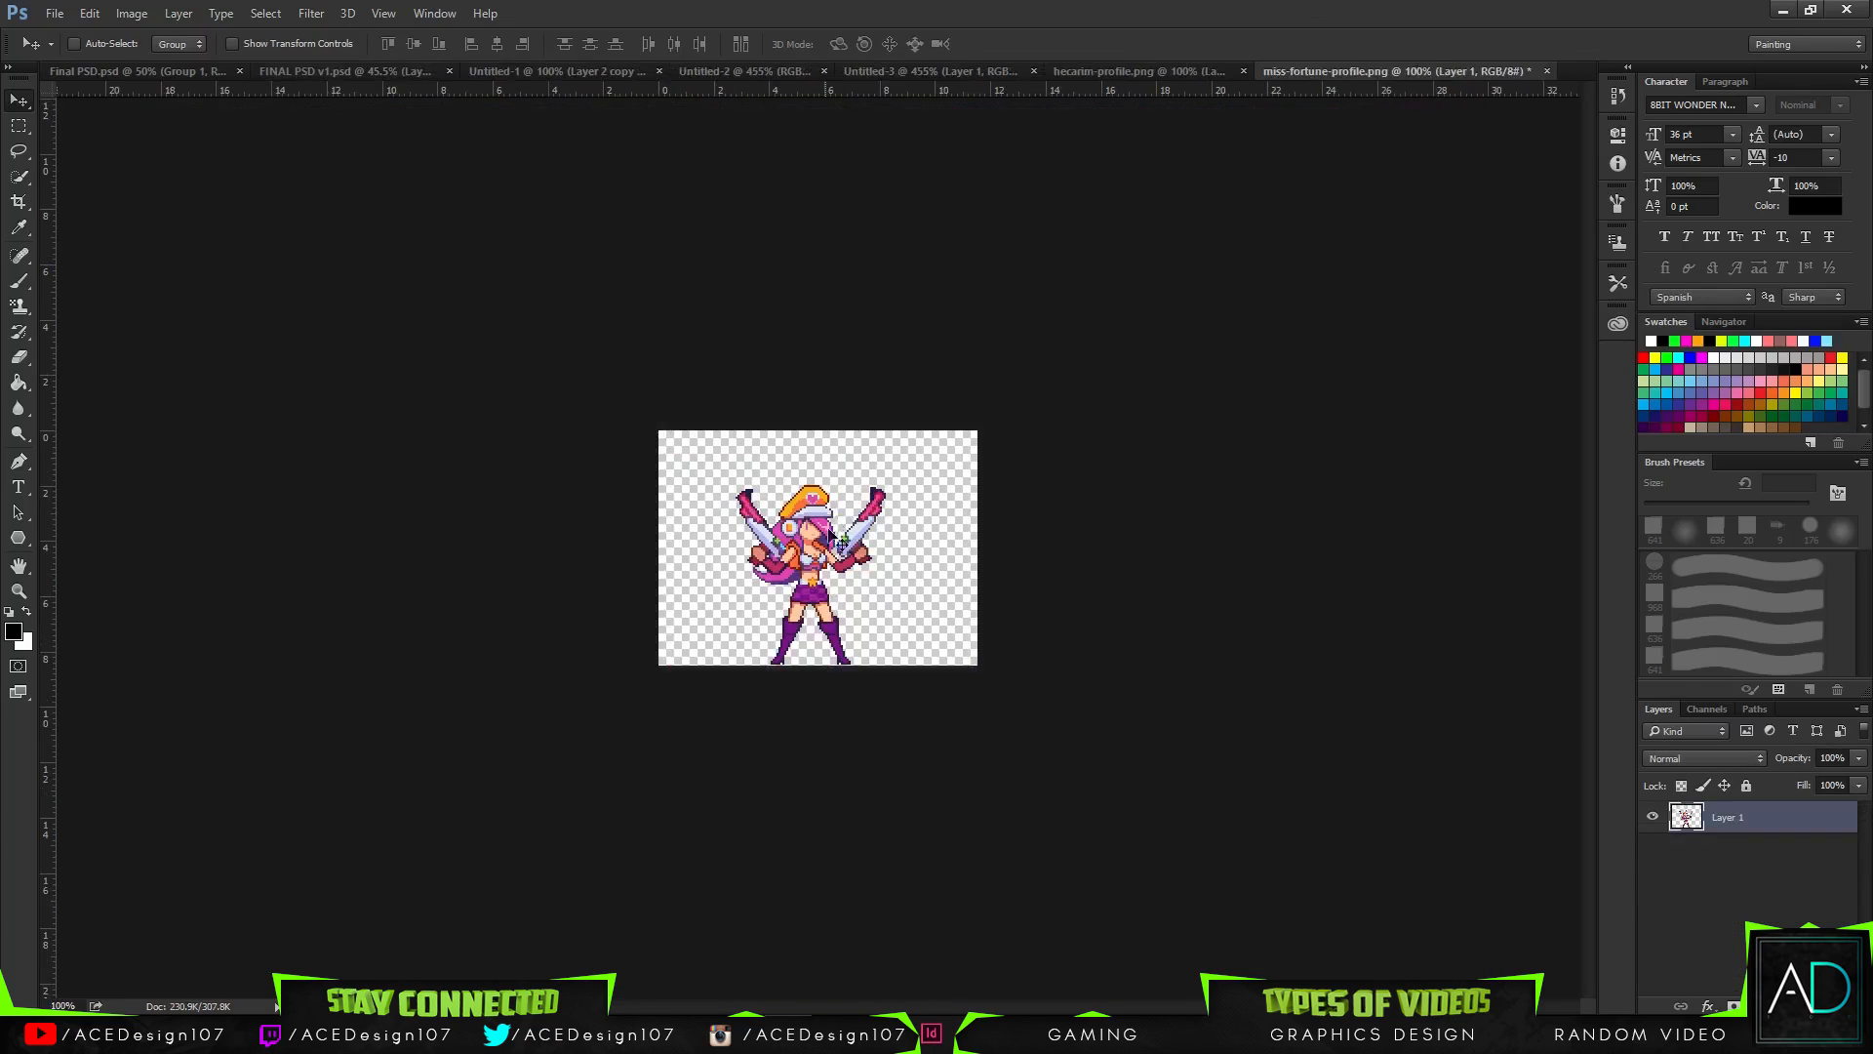
{"action": "key", "text": "ctrl+a"}
{"action": "key", "text": "ctrl+x"}
{"action": "left_click", "coordinate": [375, 72]}
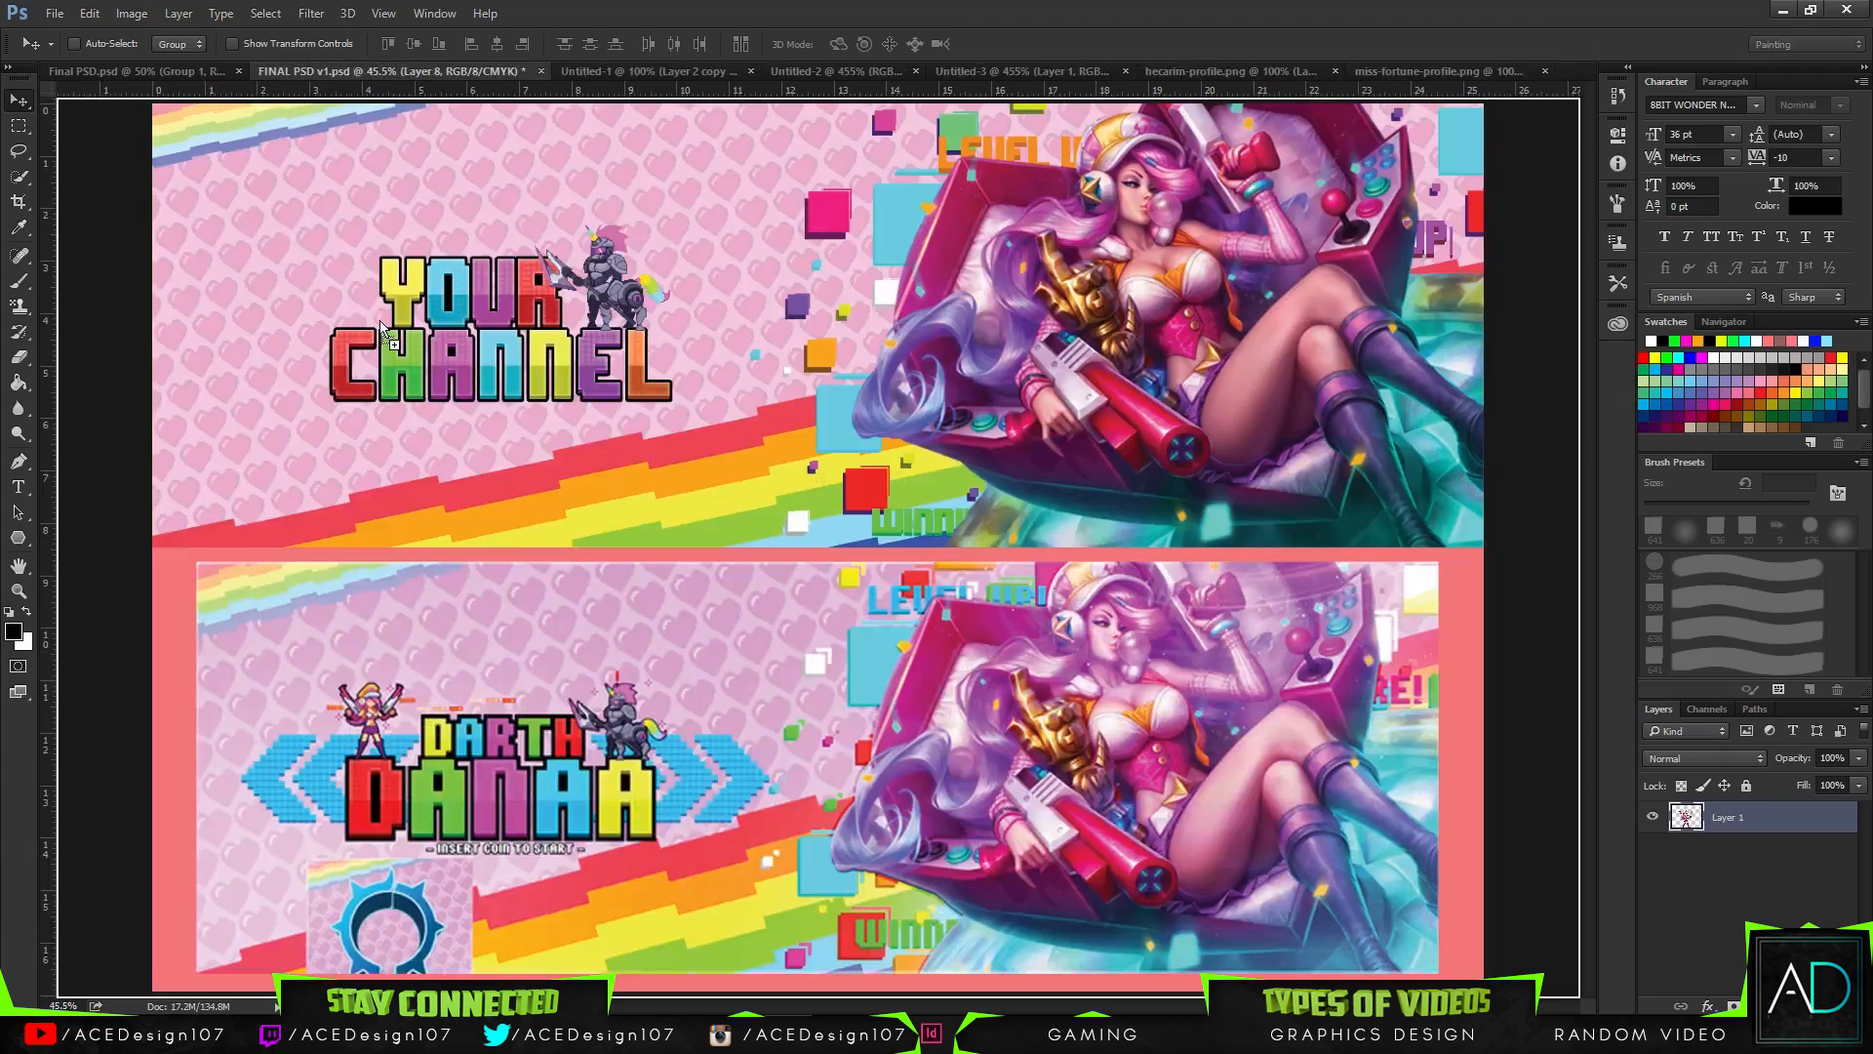
{"action": "key", "text": "ctrl+v"}
- Place the pasted sprite just before the Y of "YOUR" and move its layer directly below the Top layers group
{"action": "left_click_drag", "start_coordinate": [439, 361], "coordinate": [447, 386]}
{"action": "left_click_drag", "start_coordinate": [1806, 857], "coordinate": [1783, 824]}
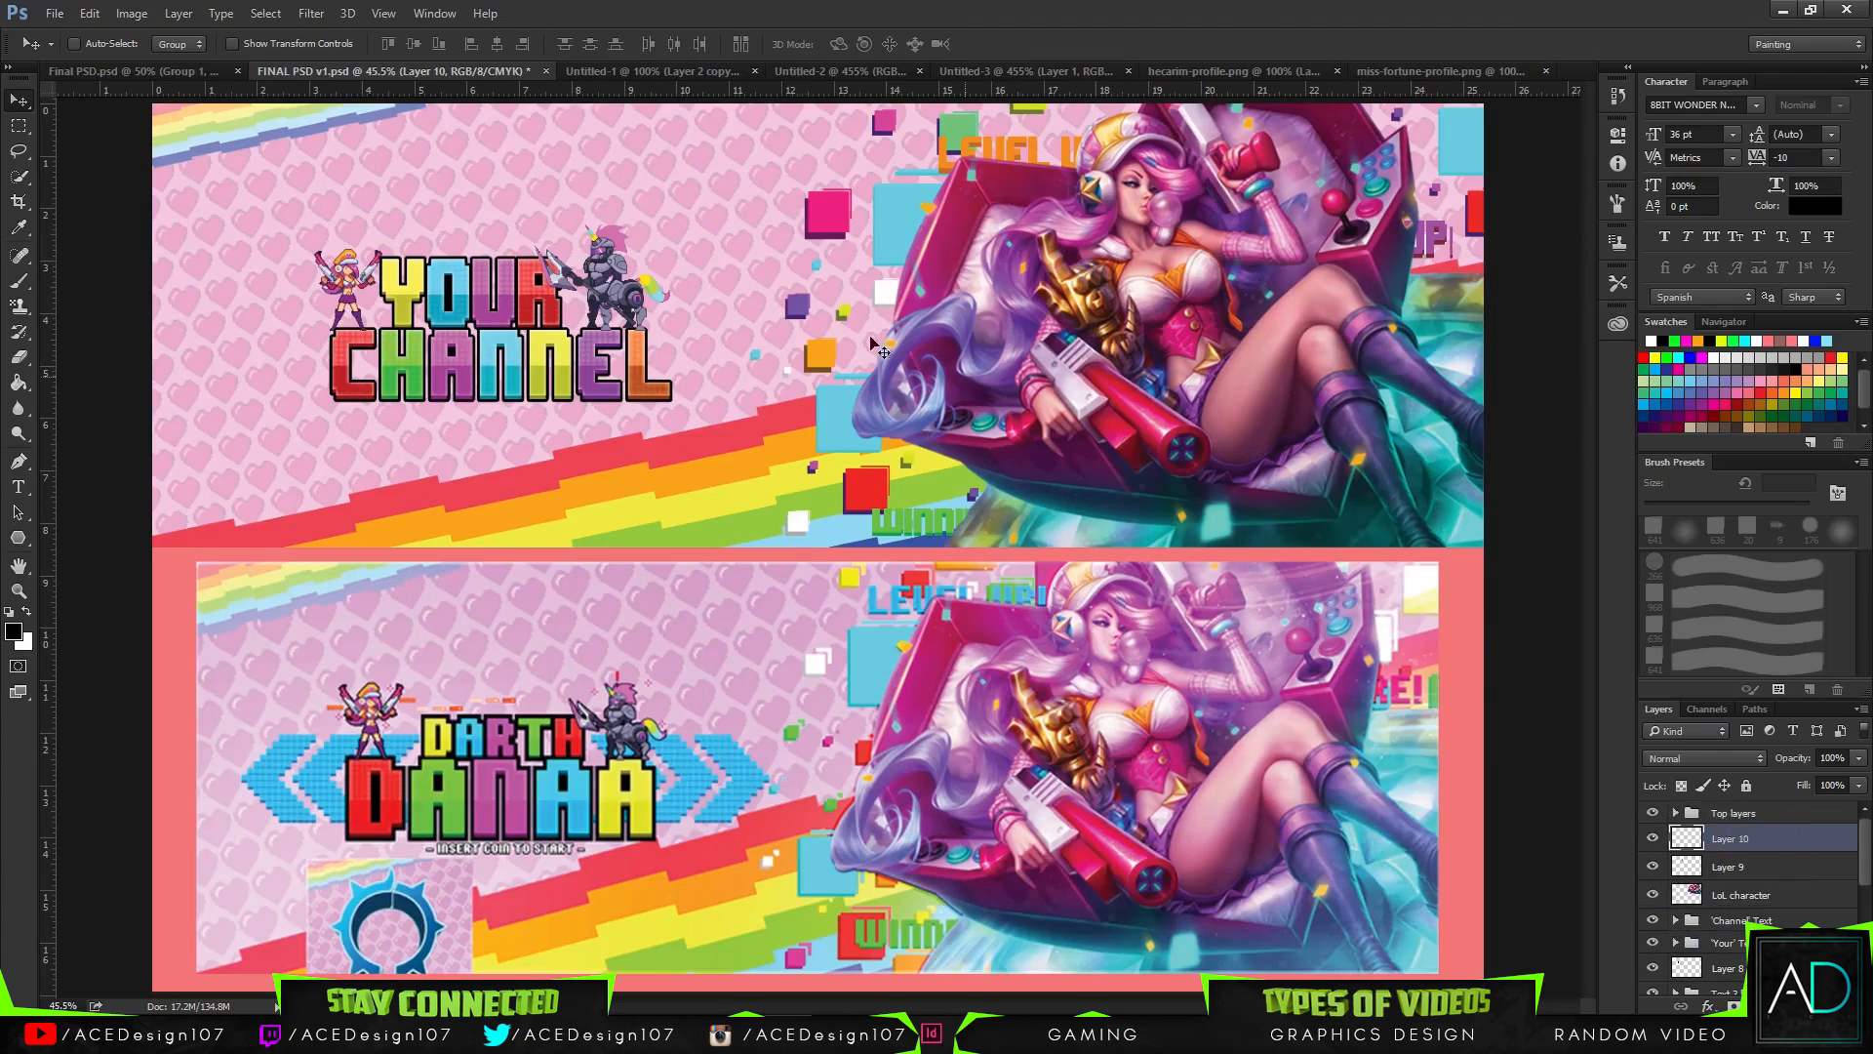
{"action": "left_click_drag", "start_coordinate": [520, 357], "coordinate": [534, 341]}
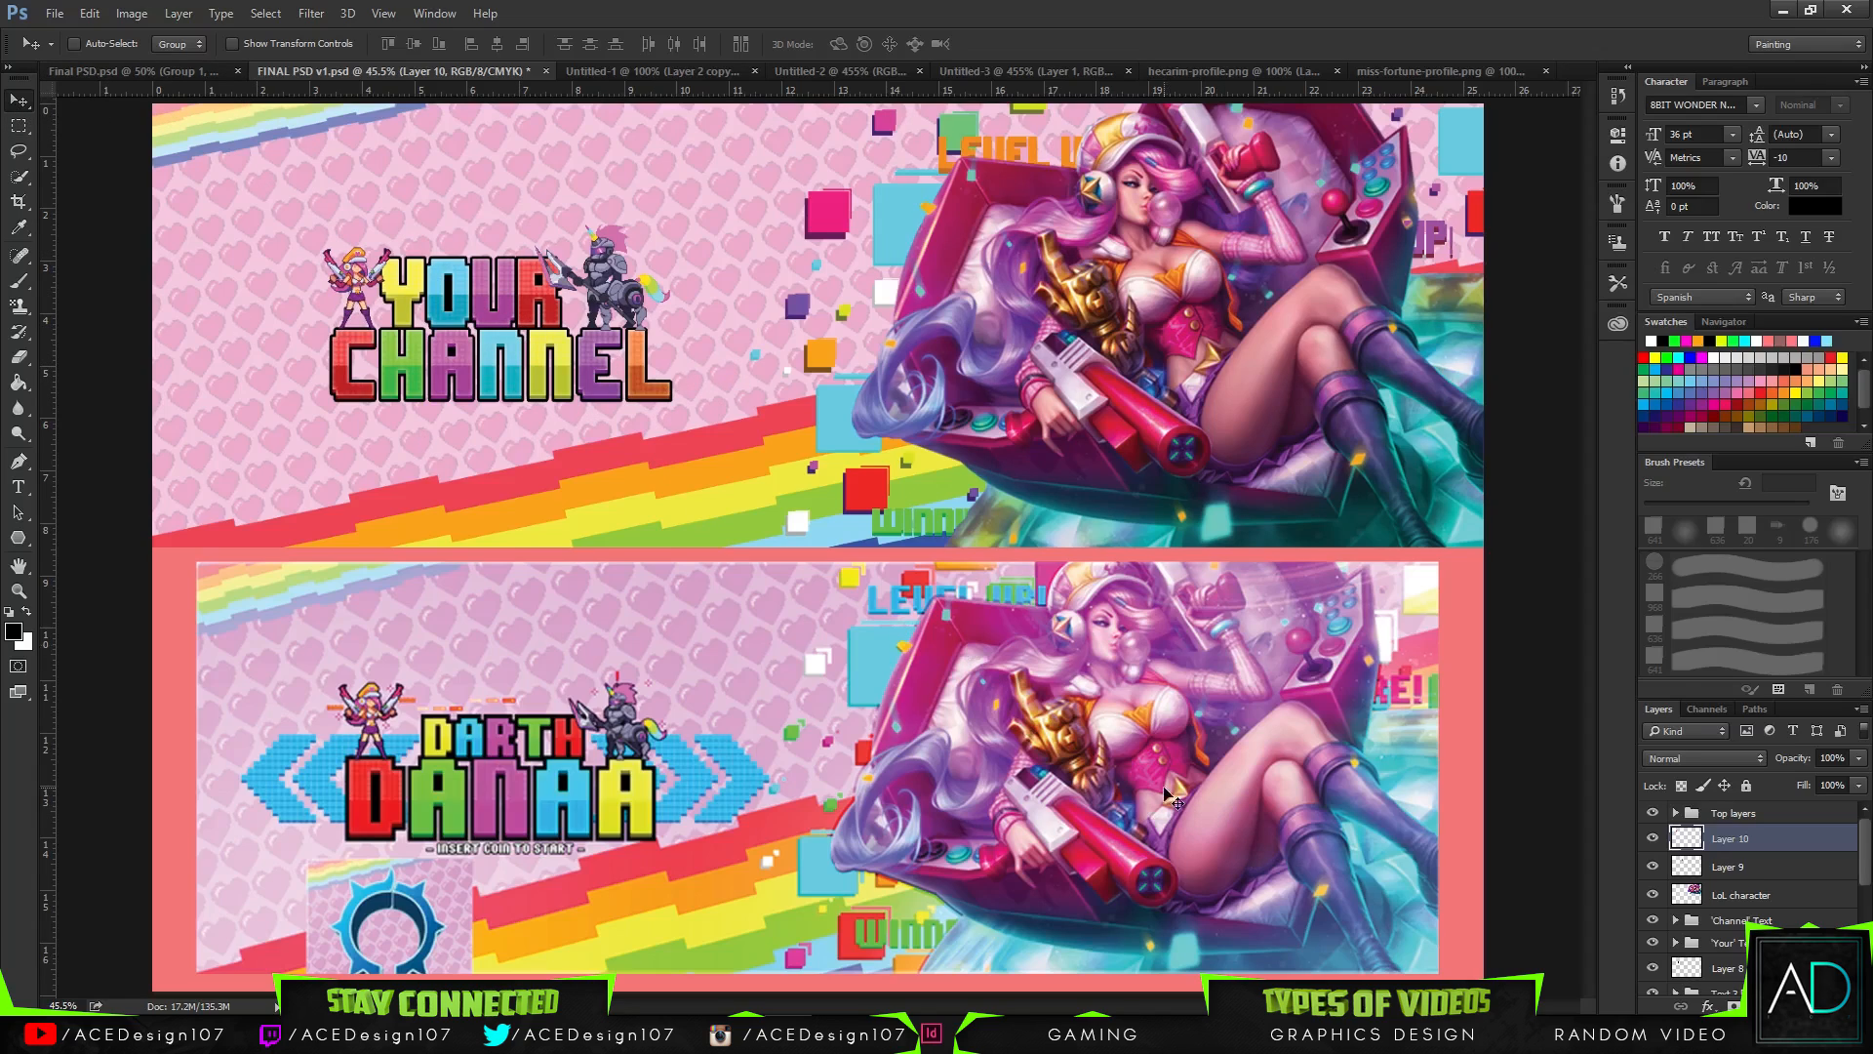
{"action": "left_click", "coordinate": [1804, 872]}
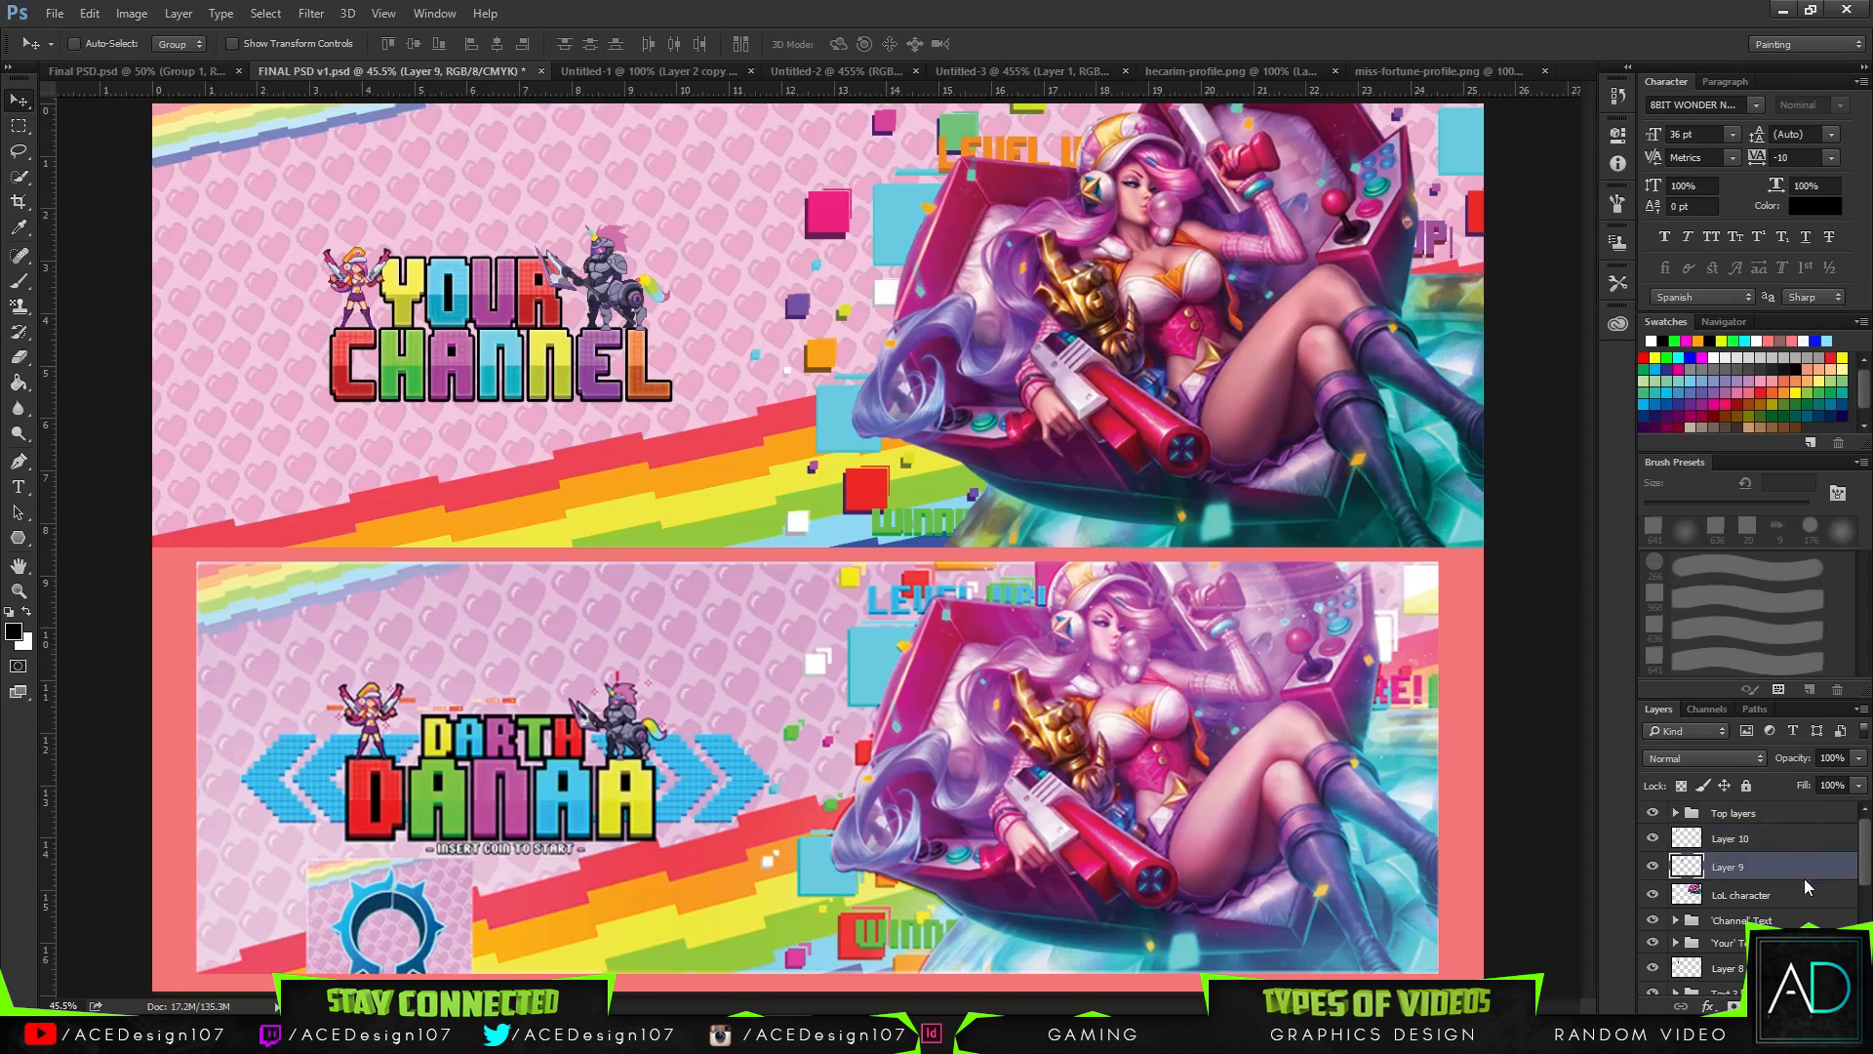
{"action": "right_click", "coordinate": [1805, 871]}
{"action": "left_click", "coordinate": [1600, 142]}
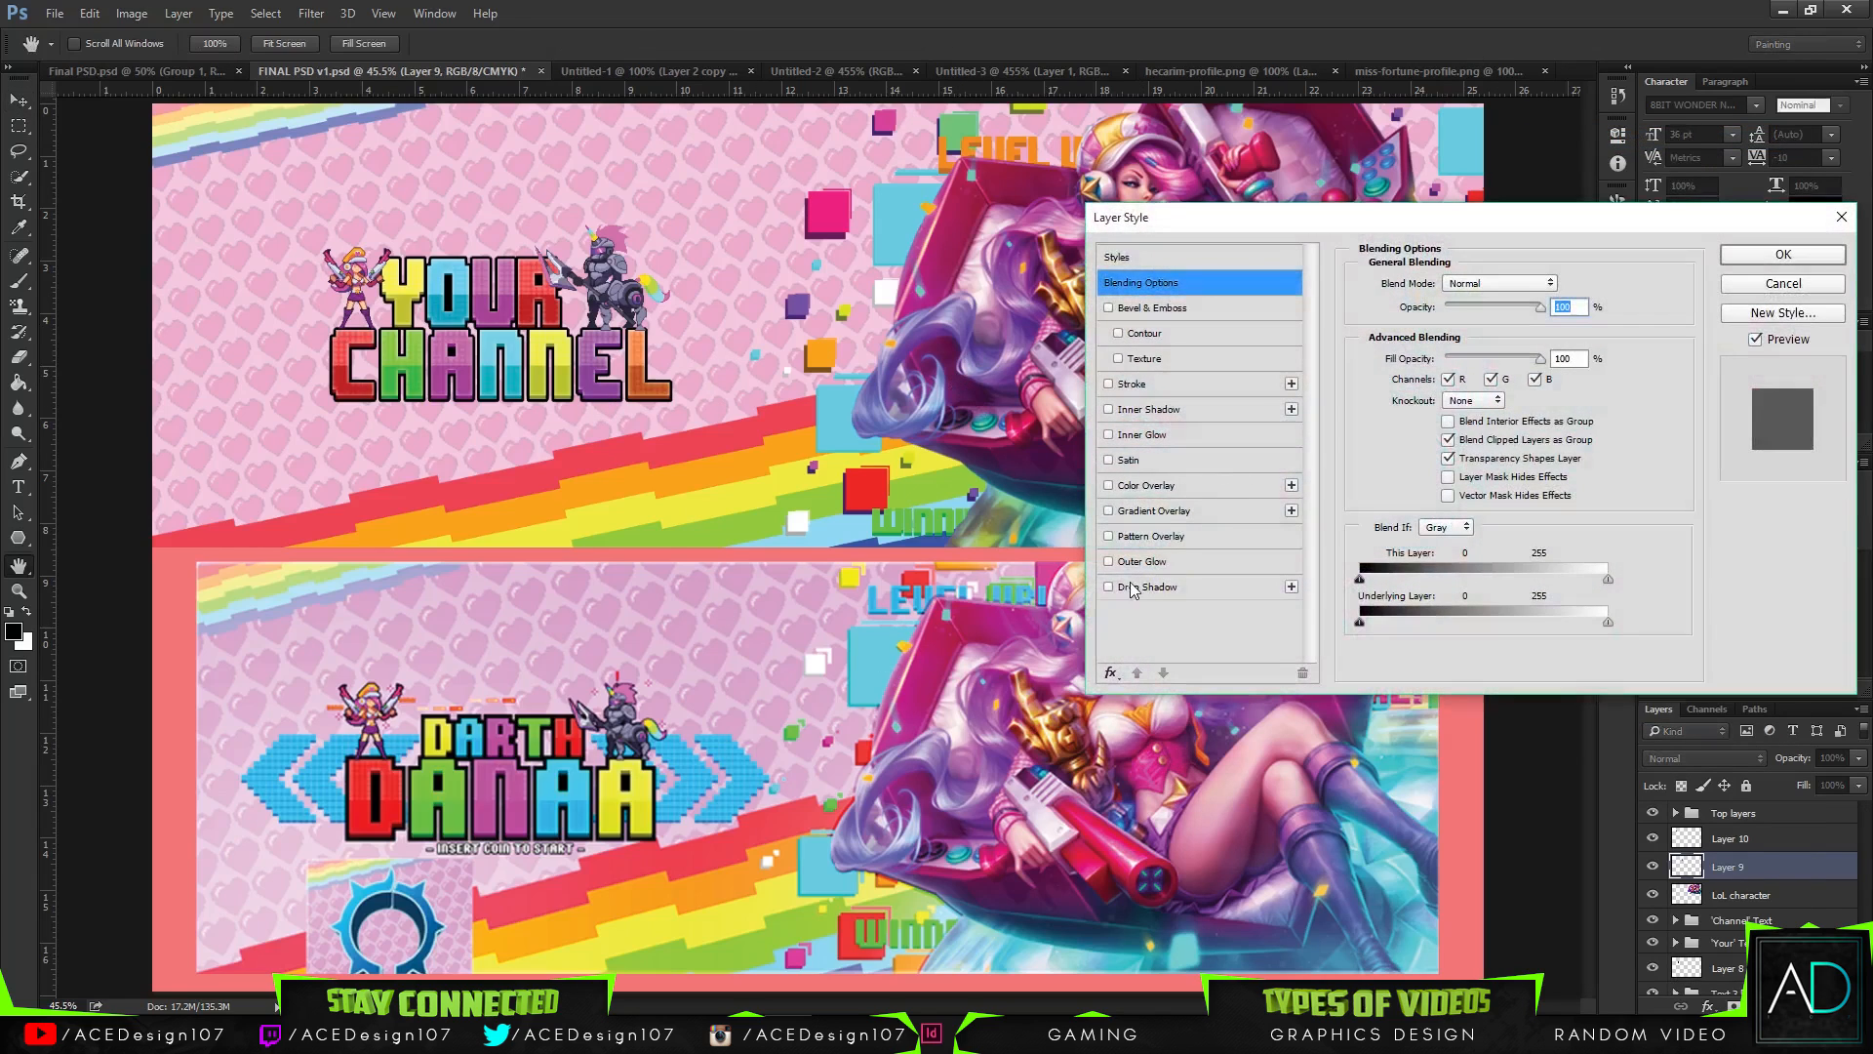
{"action": "left_click", "coordinate": [1132, 385]}
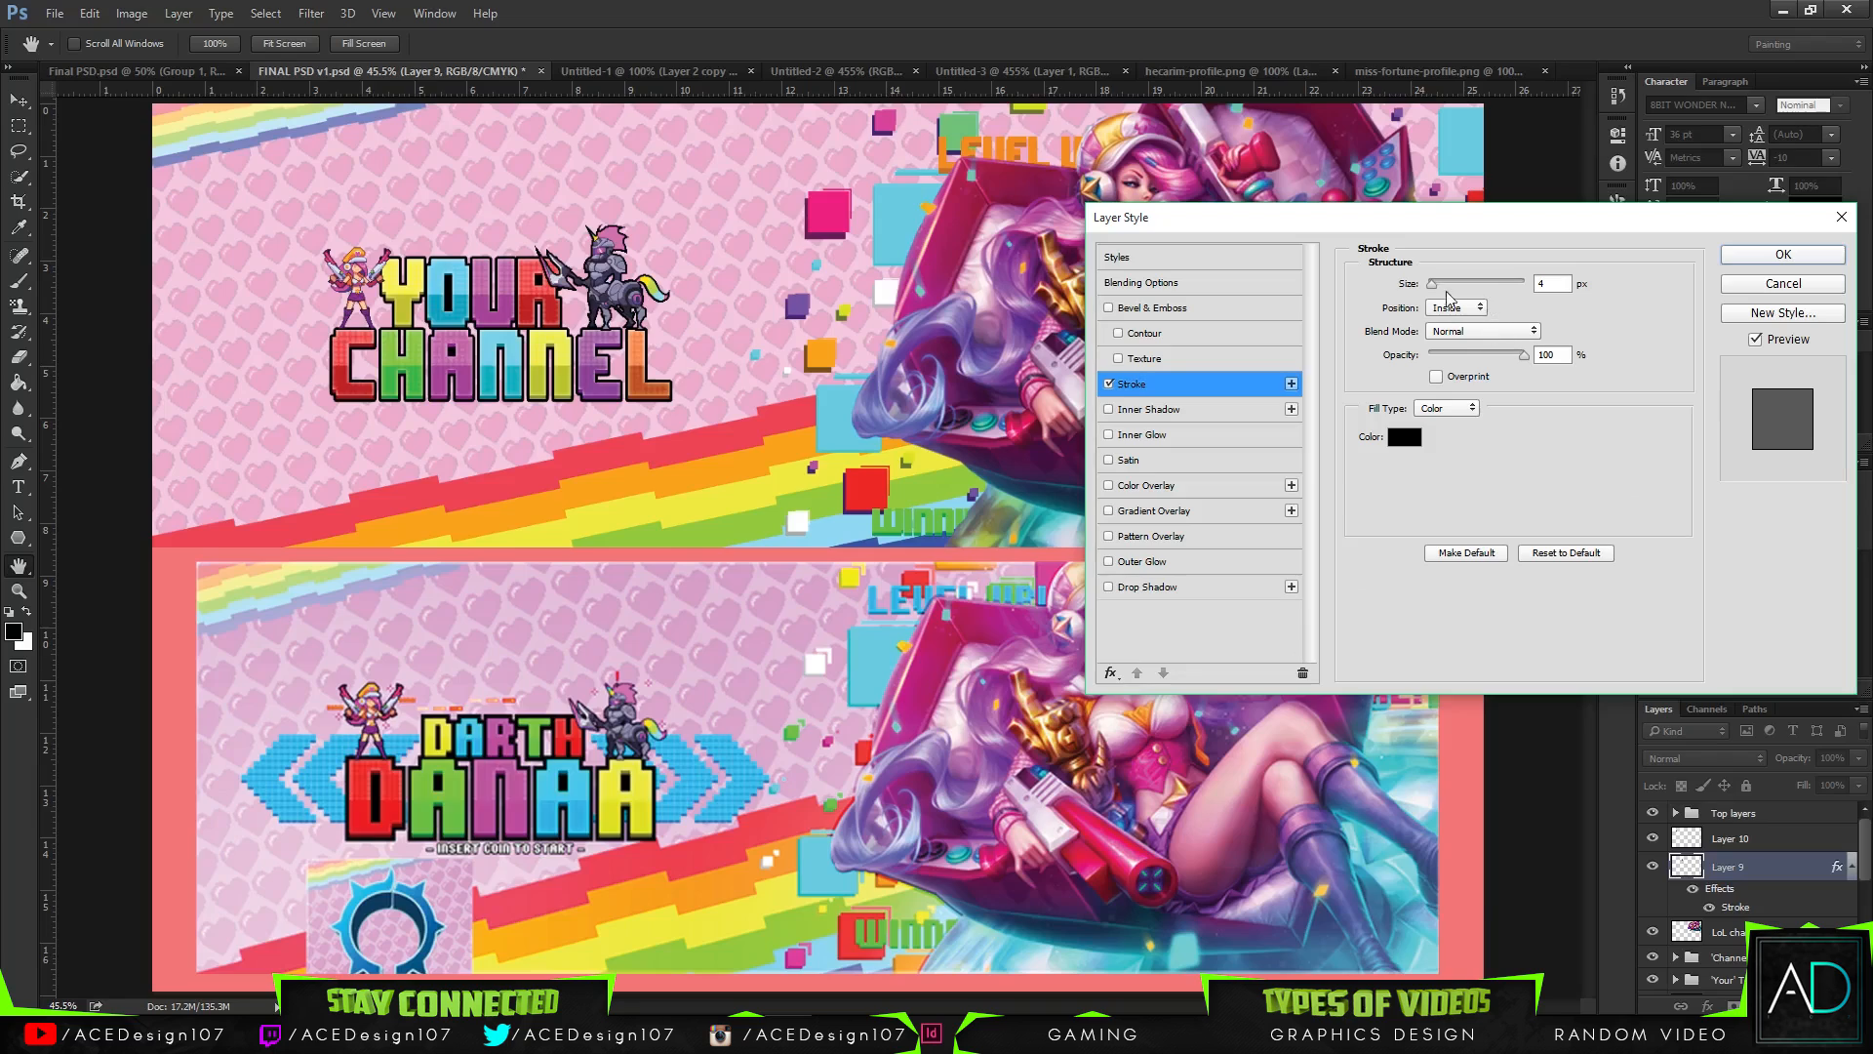
{"action": "double_click", "coordinate": [1551, 283]}
{"action": "type", "text": "4"}
{"action": "key", "text": "BackSpace"}
{"action": "type", "text": "2"}
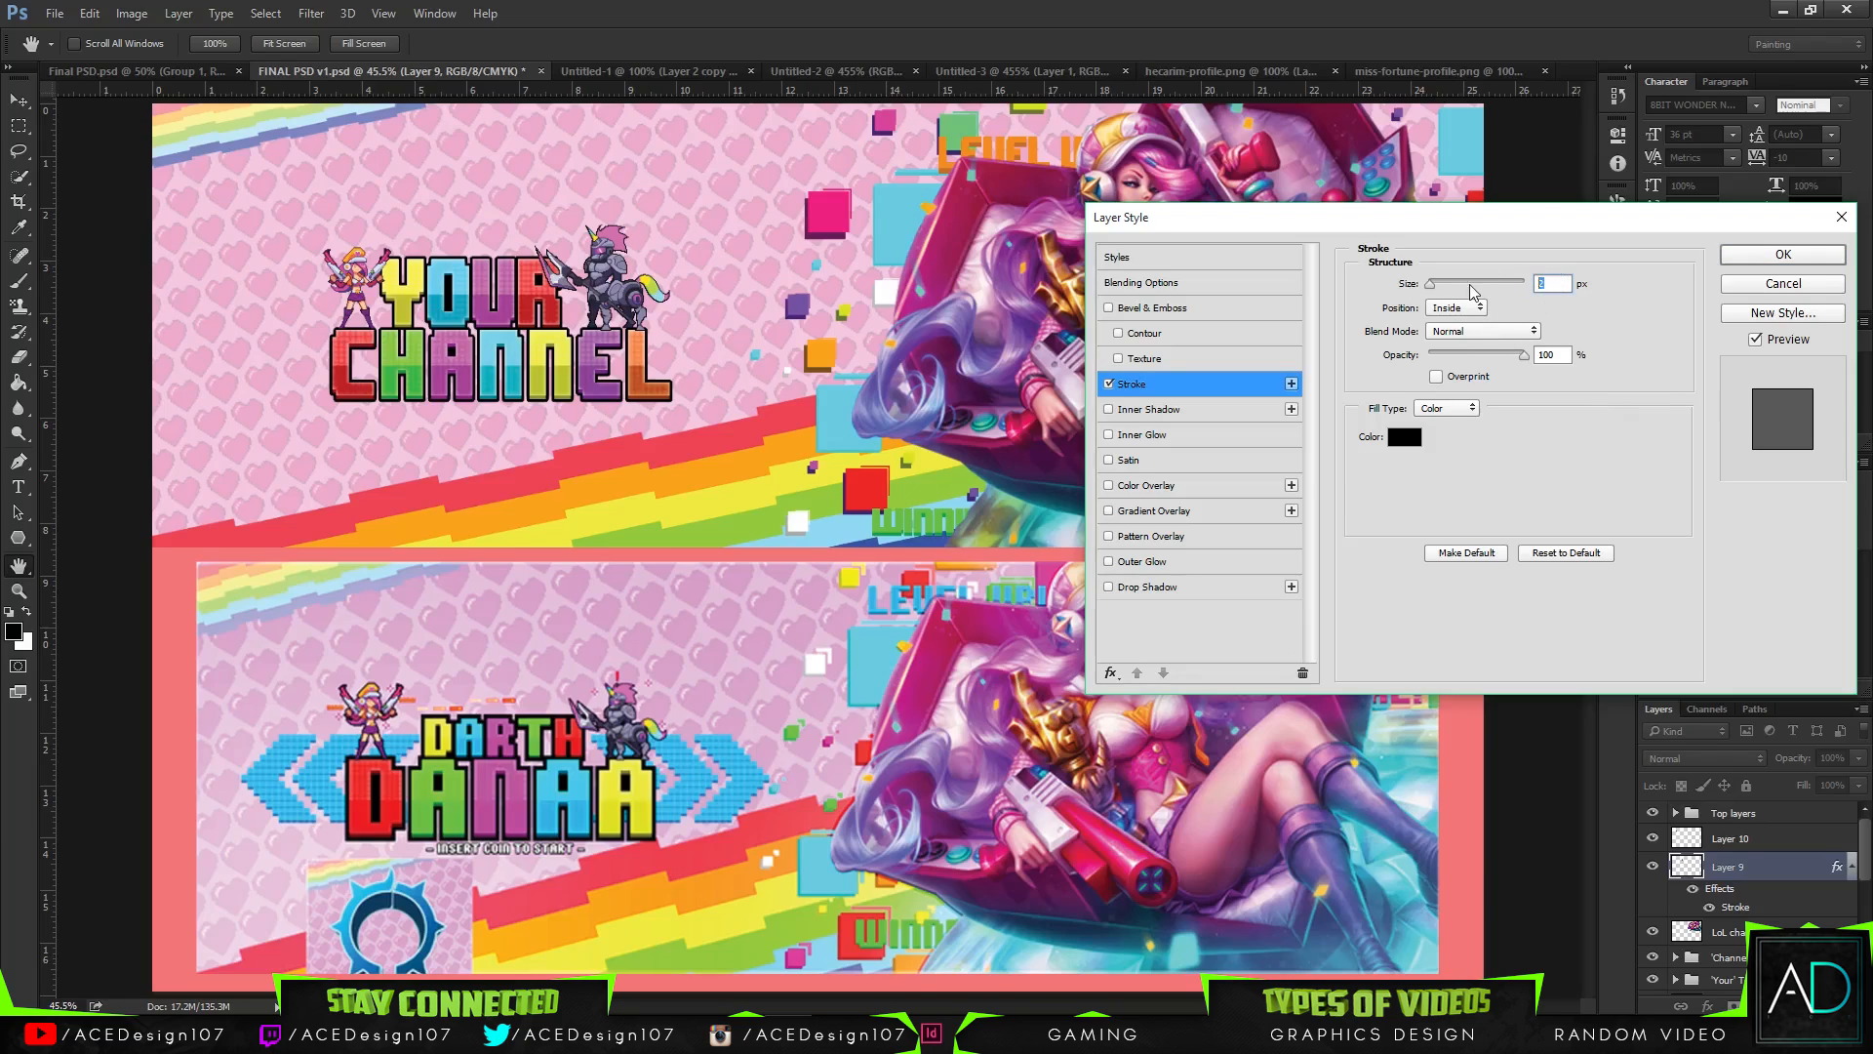
{"action": "type", "text": "4"}
{"action": "left_click", "coordinate": [1454, 307]}
{"action": "left_click", "coordinate": [1451, 322]}
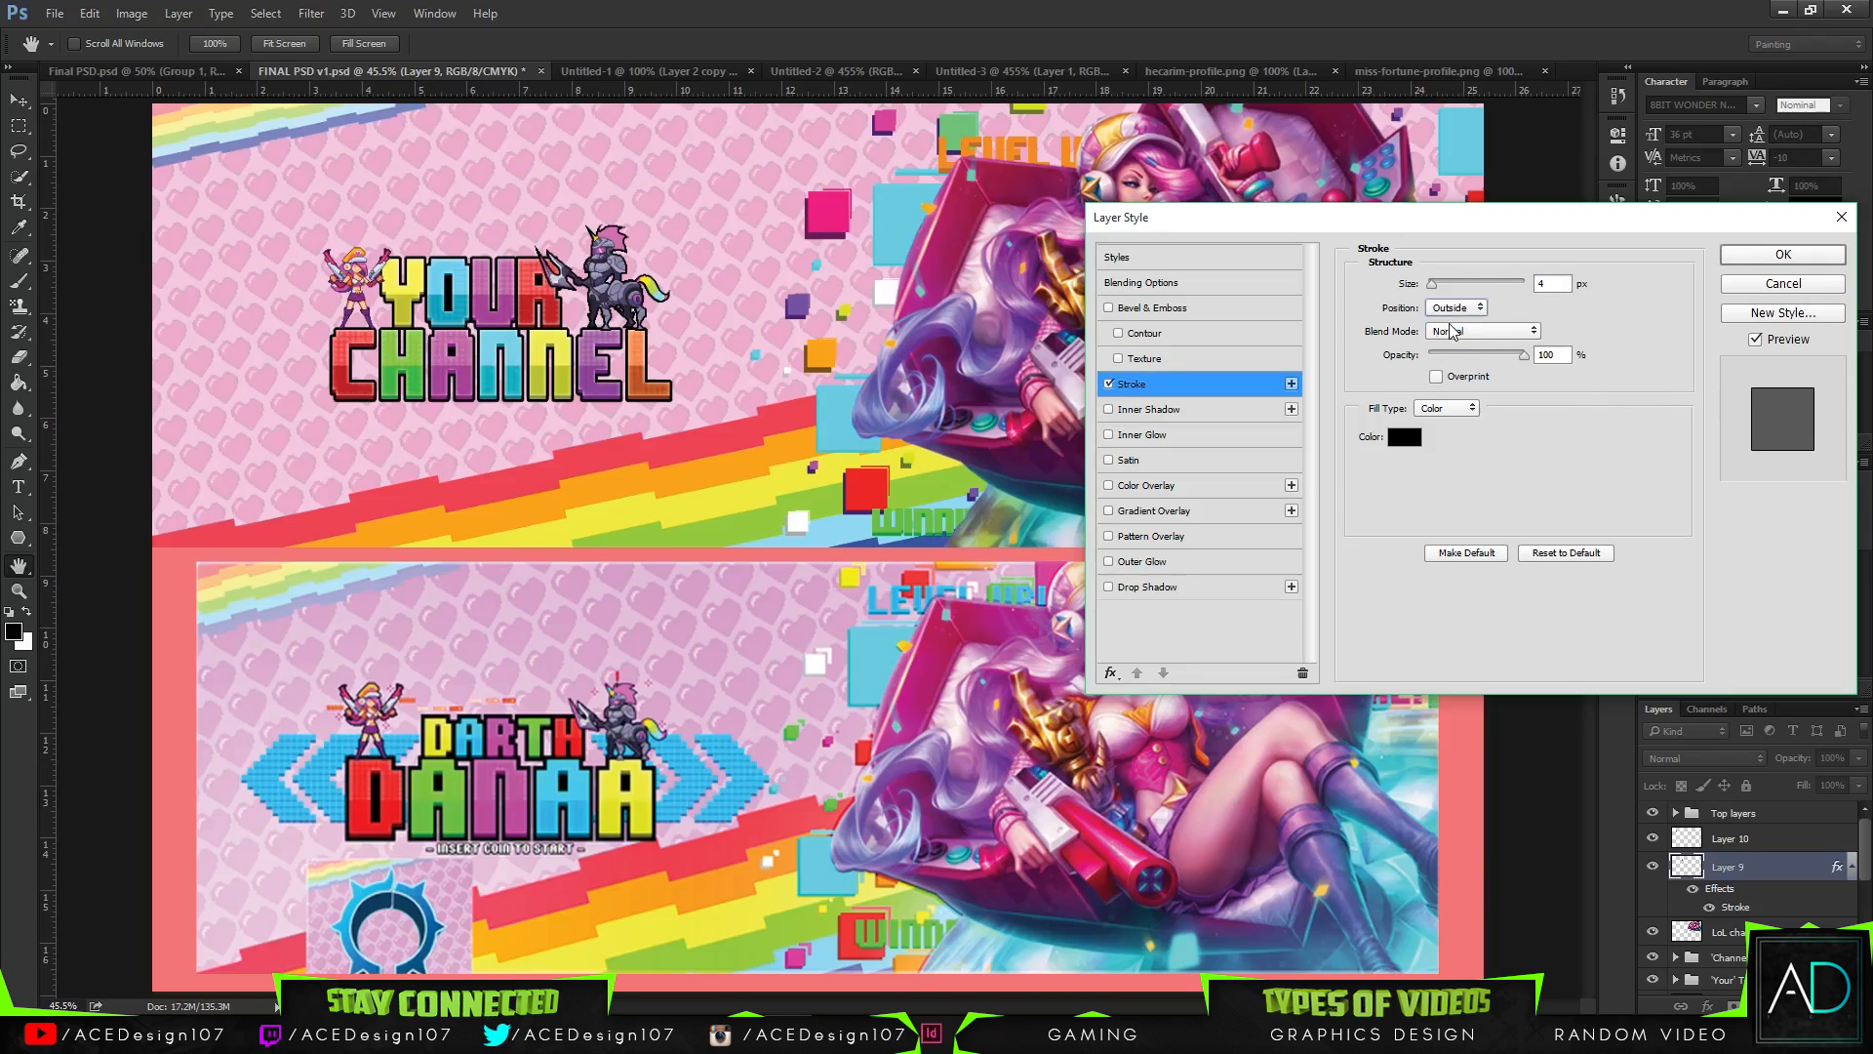
{"action": "left_click", "coordinate": [1526, 285]}
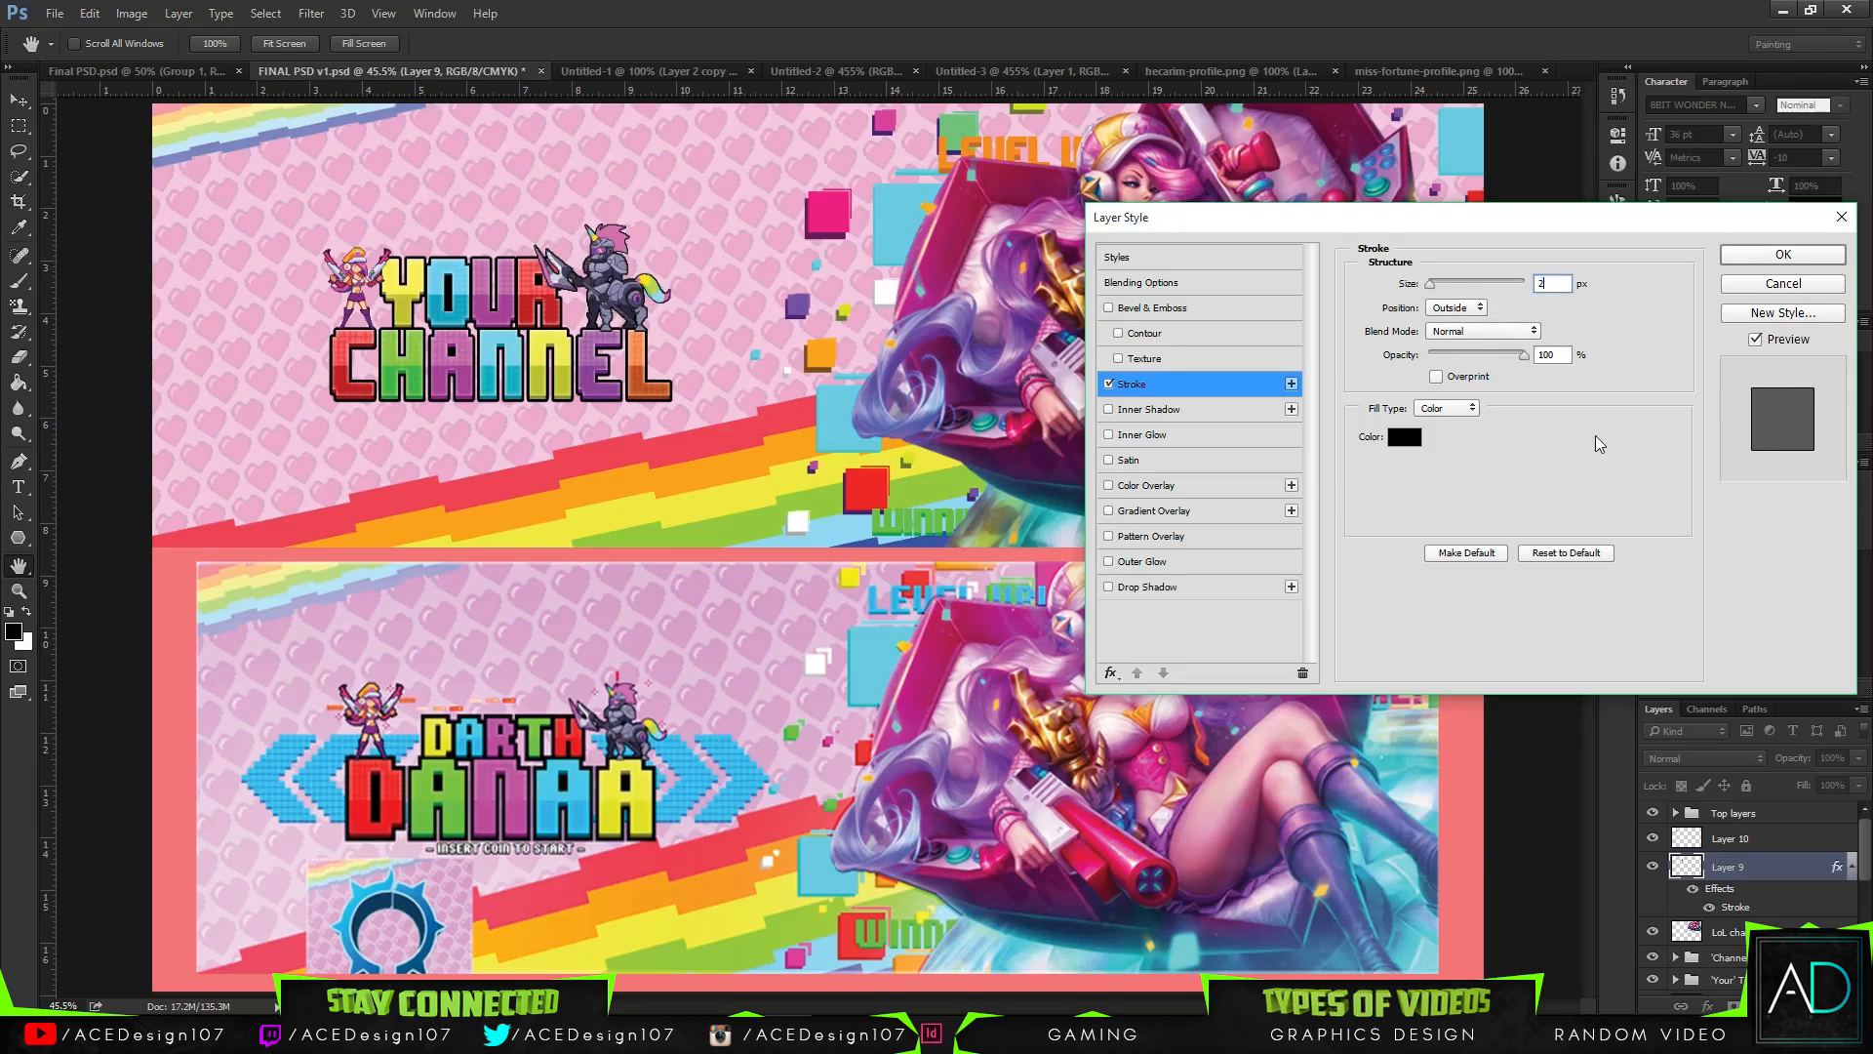
{"action": "left_click", "coordinate": [1109, 383]}
{"action": "left_click", "coordinate": [1152, 585]}
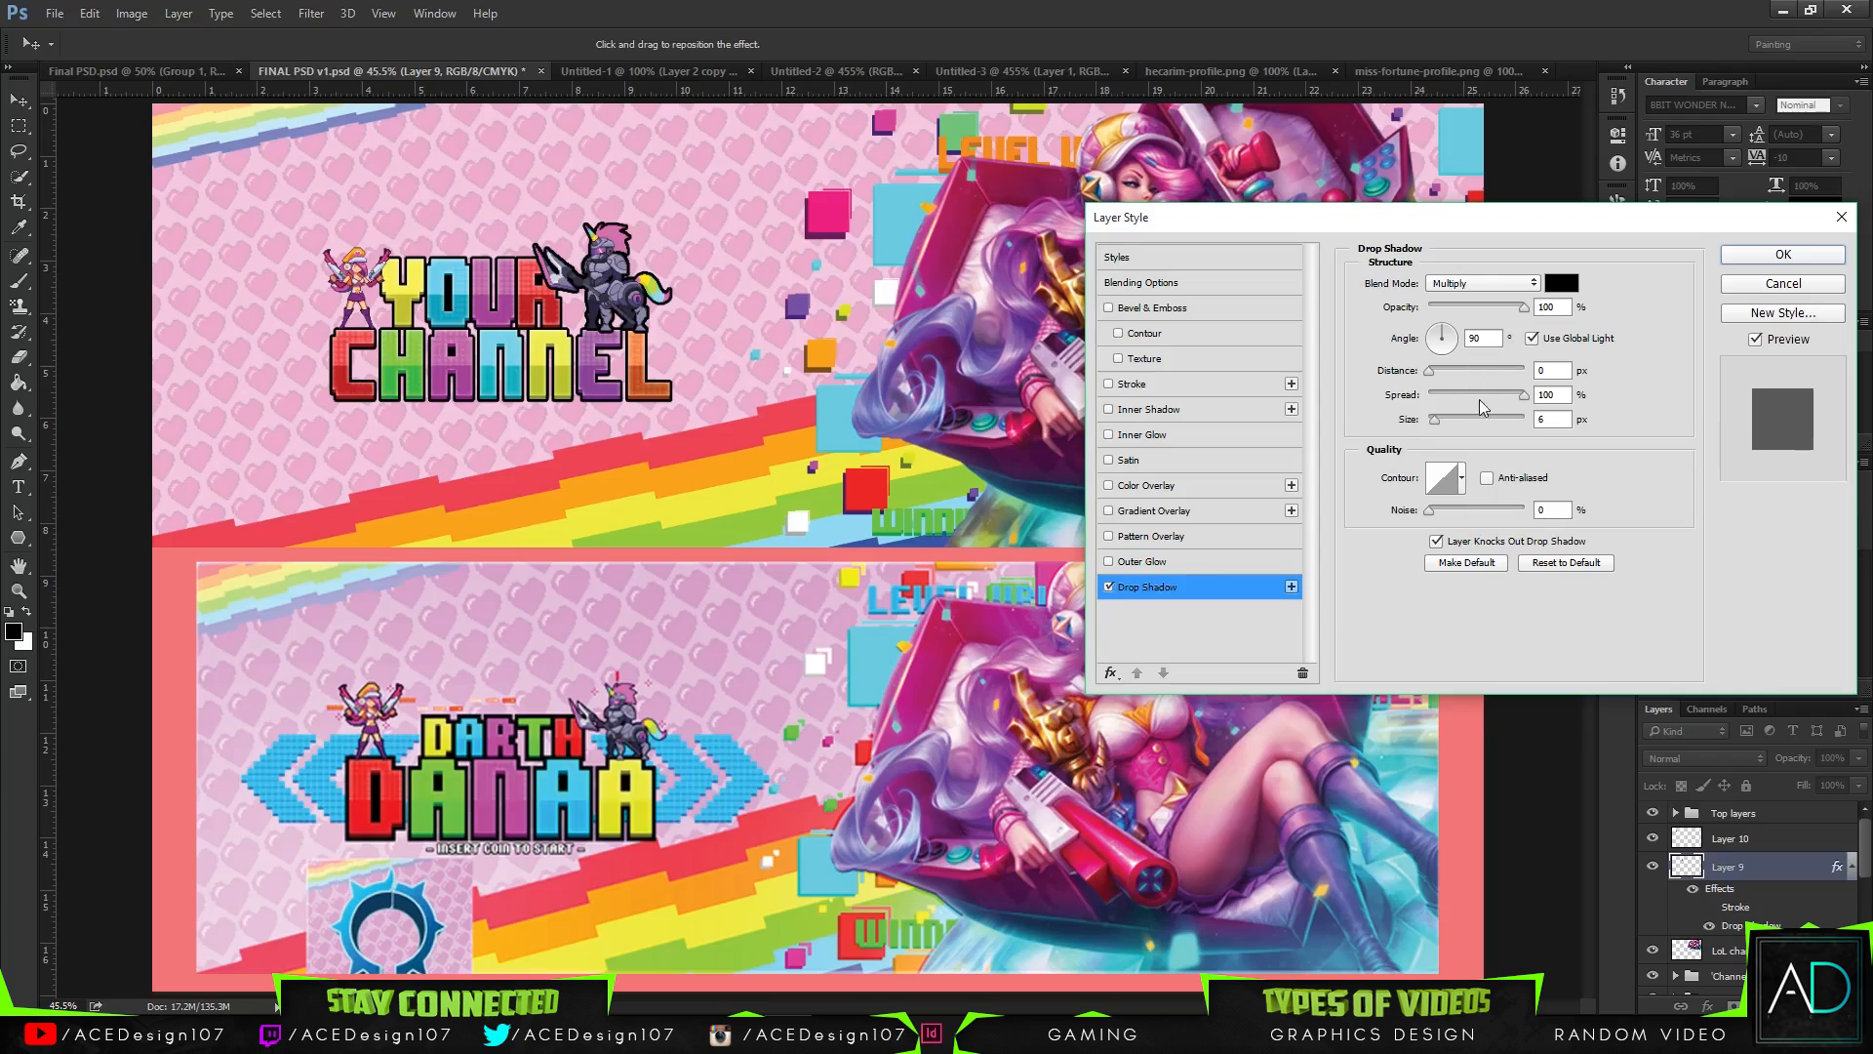
{"action": "mouse_move", "coordinate": [1510, 400]}
{"action": "left_mouse_down"}
{"action": "mouse_move", "coordinate": [1459, 392]}
{"action": "mouse_move", "coordinate": [1524, 394]}
{"action": "left_mouse_up"}
{"action": "left_click_drag", "start_coordinate": [1493, 306], "coordinate": [1580, 308]}
{"action": "left_click_drag", "start_coordinate": [1432, 422], "coordinate": [1433, 427]}
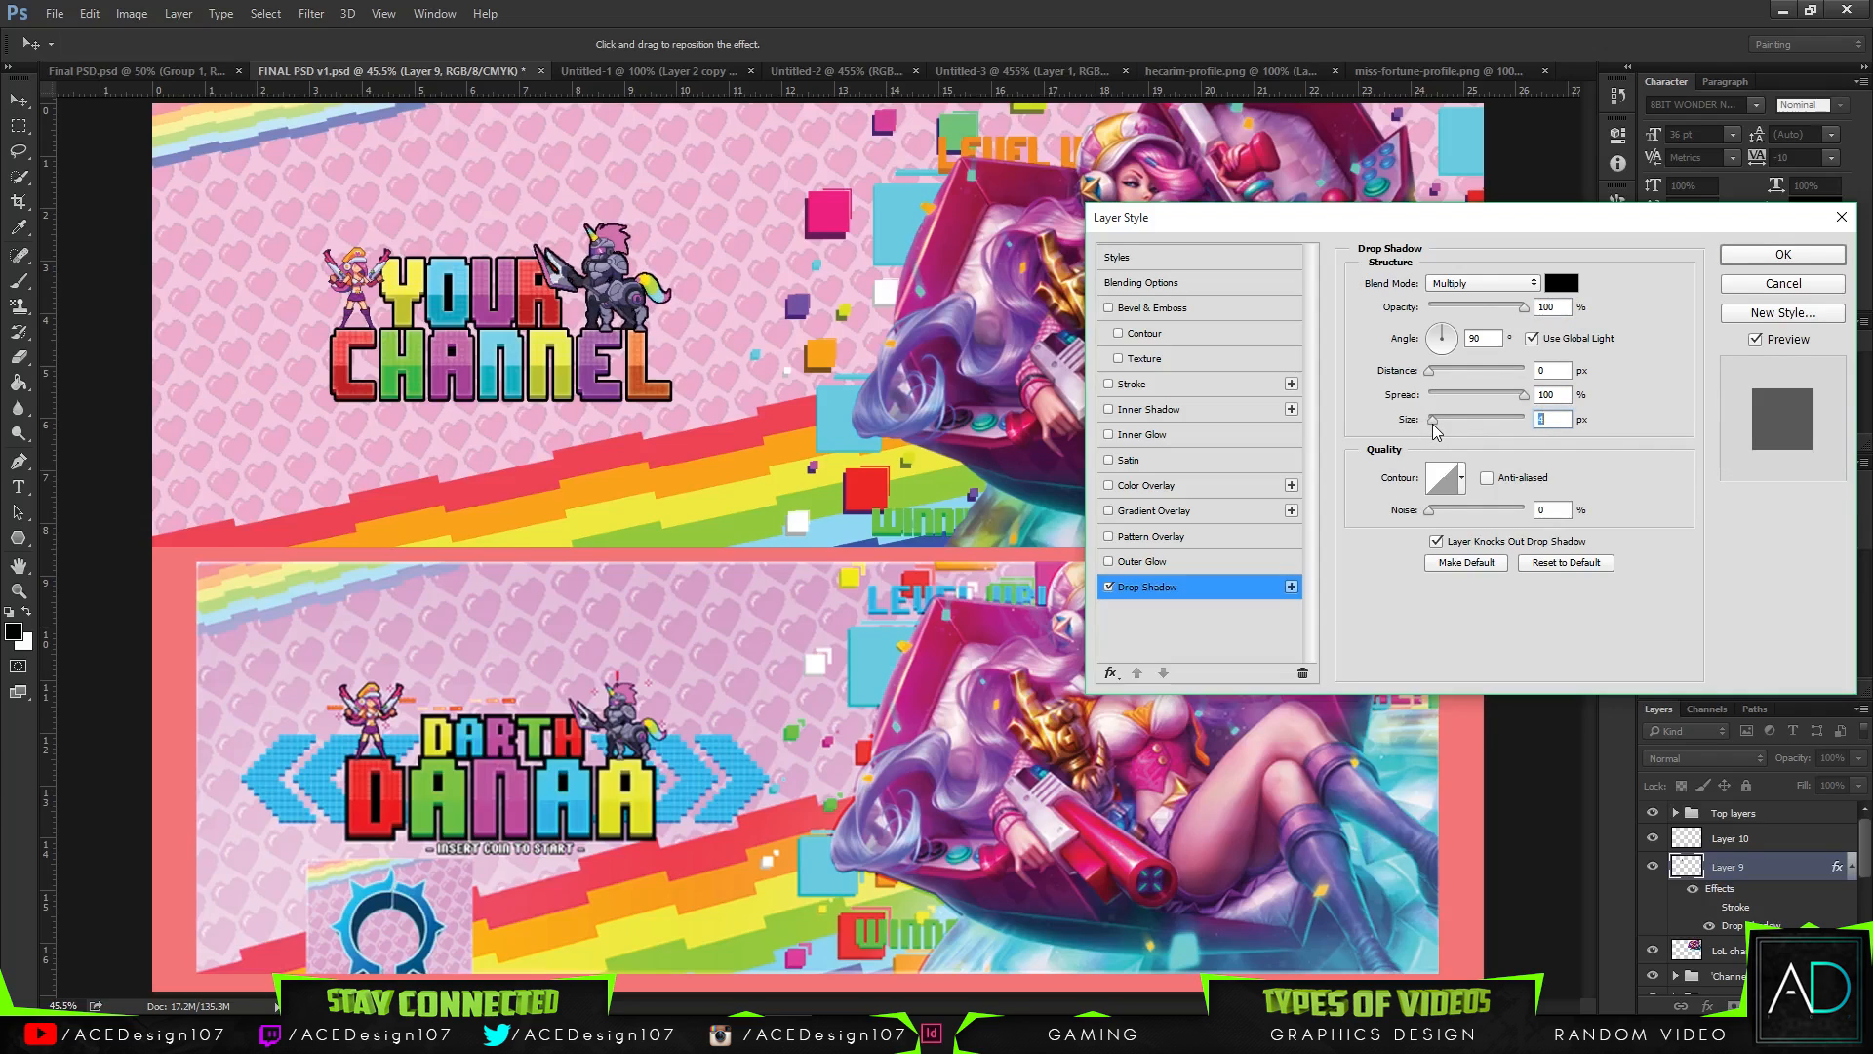
{"action": "left_click", "coordinate": [1784, 282]}
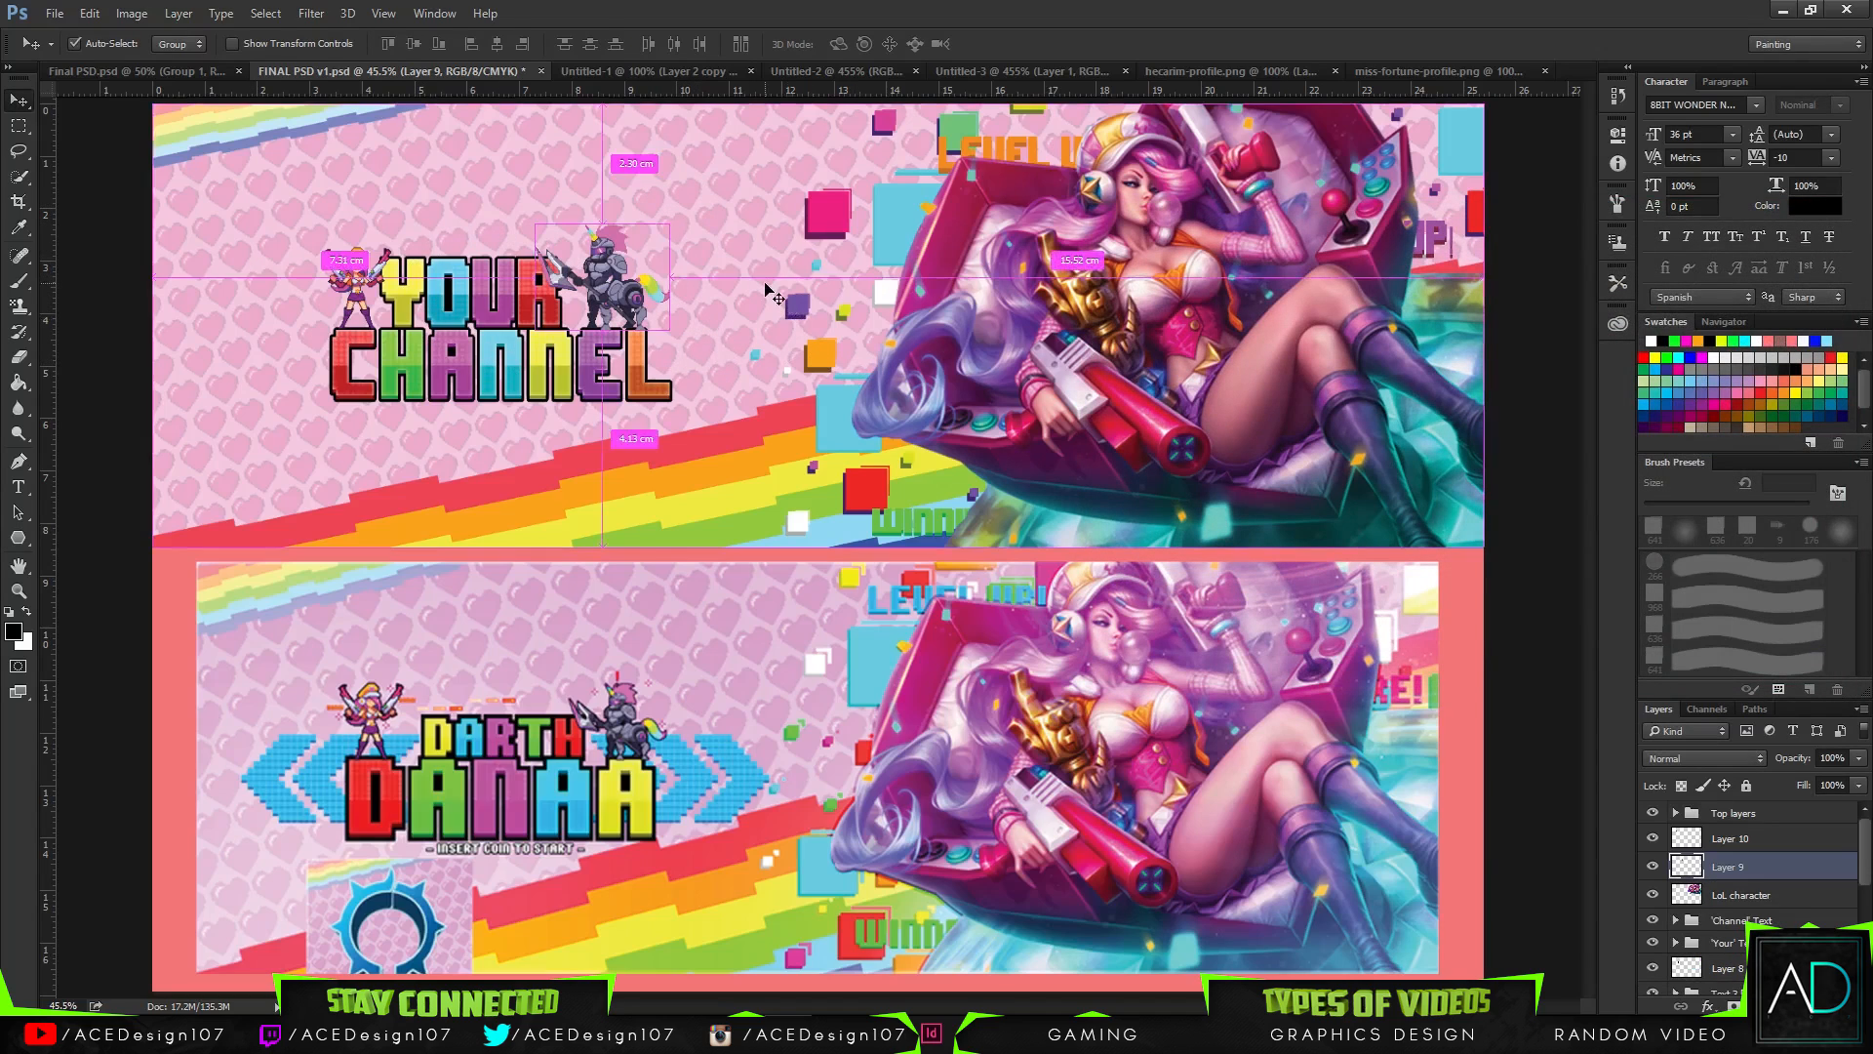
{"action": "key", "text": "ctrl+t"}
{"action": "key", "text": "Escape"}
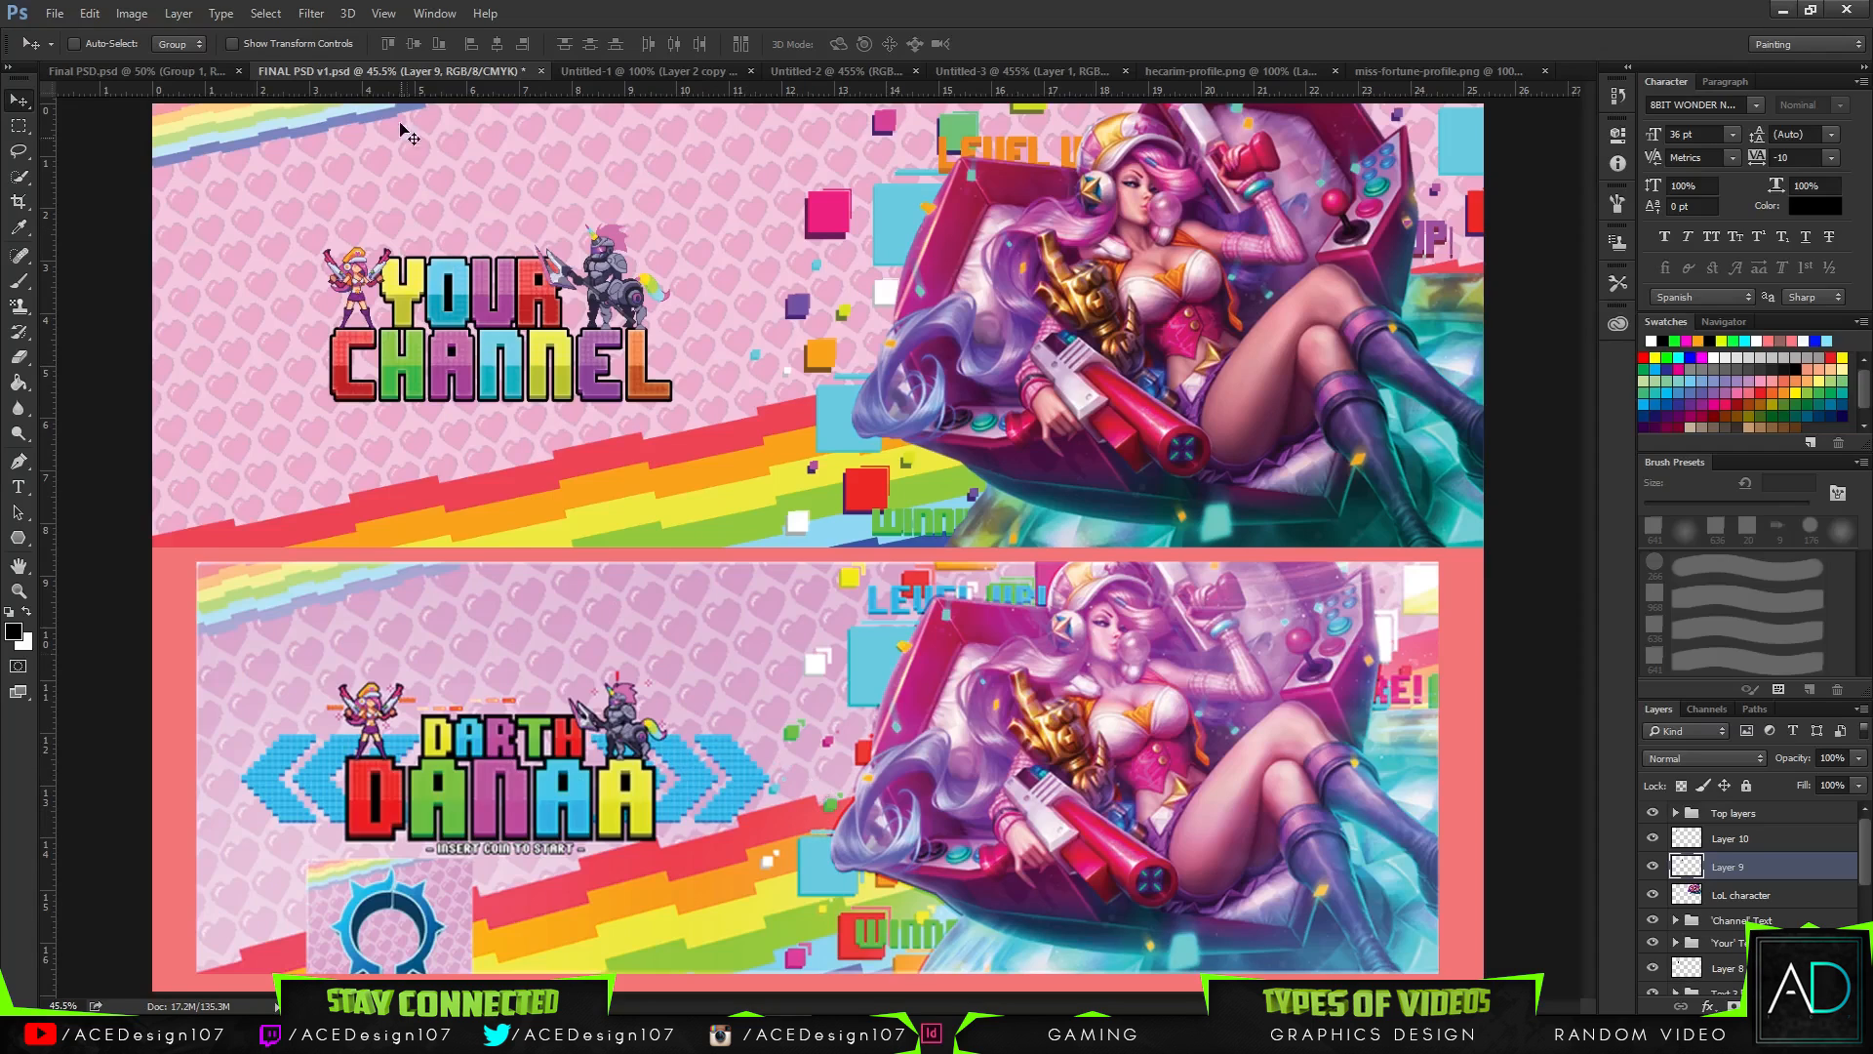
- Save the FINAL PSD v1 document
{"action": "left_click", "coordinate": [74, 43]}
{"action": "left_click", "coordinate": [53, 14]}
{"action": "left_click", "coordinate": [858, 8]}
{"action": "key", "text": "ctrl+s"}
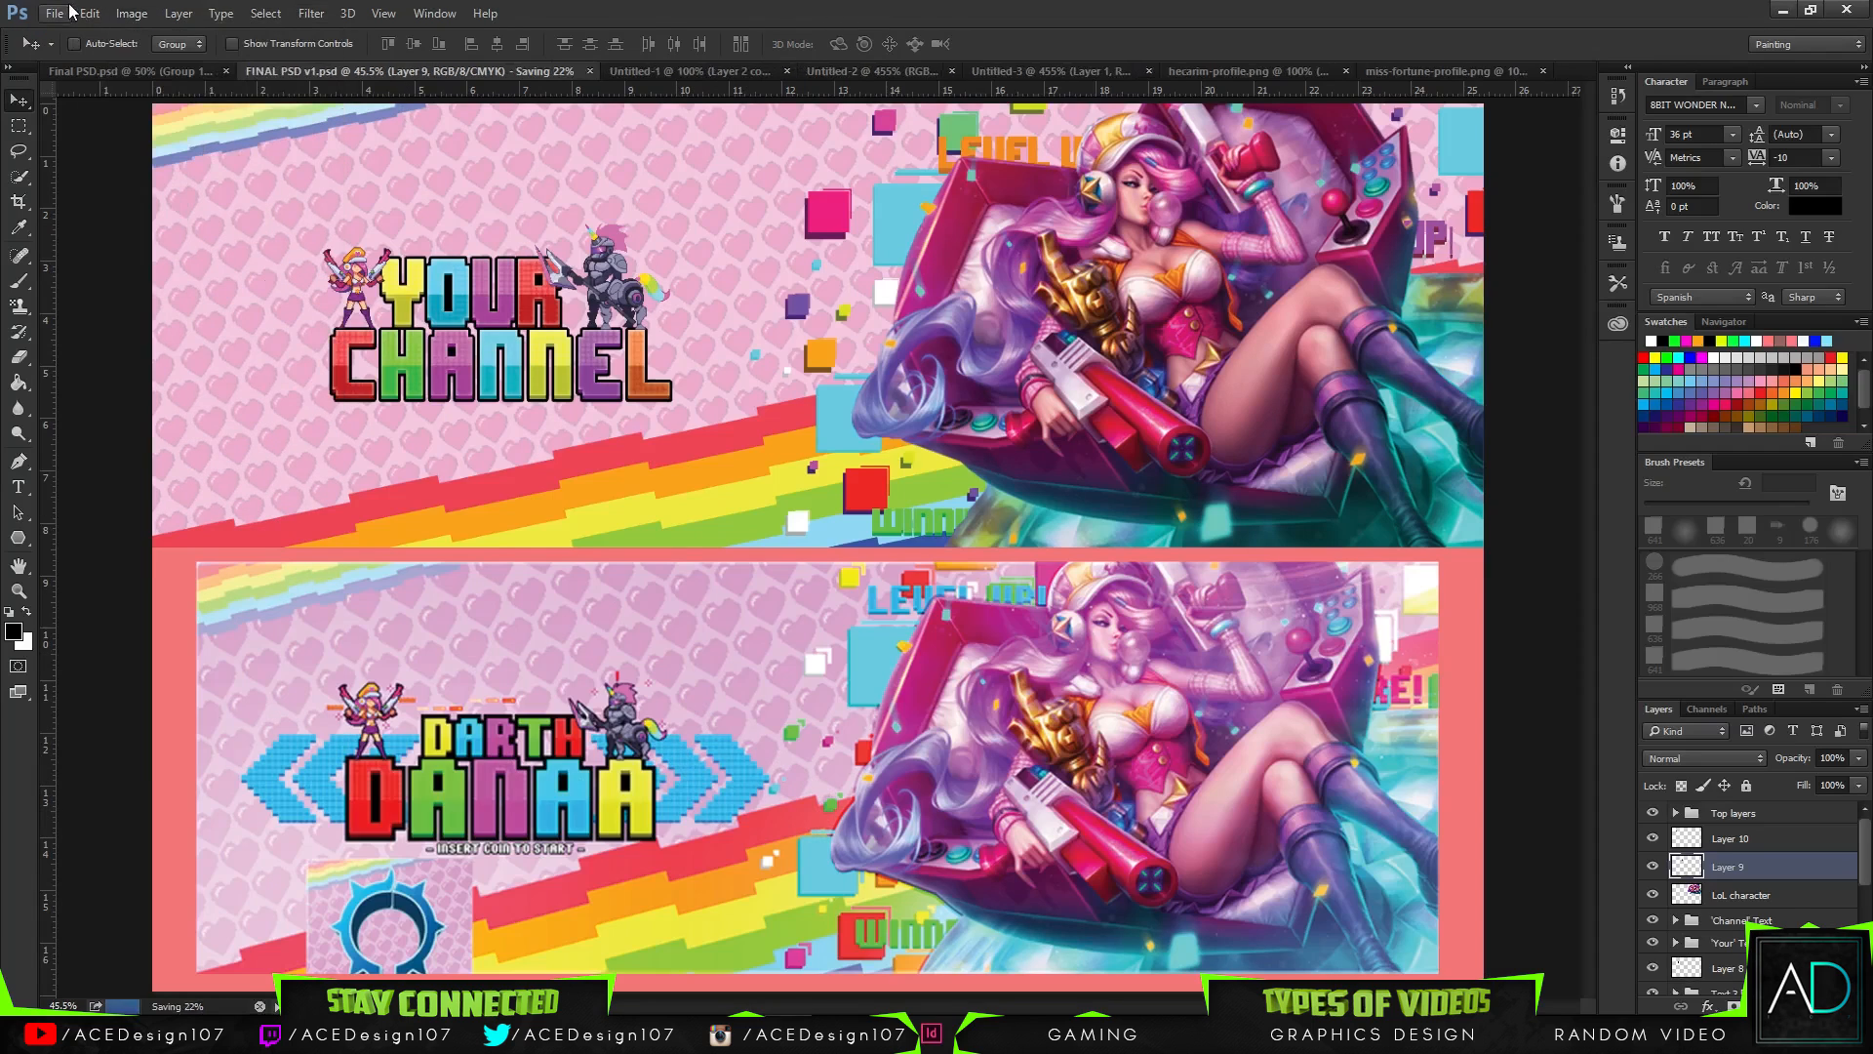
- Create a new document 800 pixels wide and 800 pixels high
{"action": "left_click", "coordinate": [54, 13]}
{"action": "left_click", "coordinate": [73, 32]}
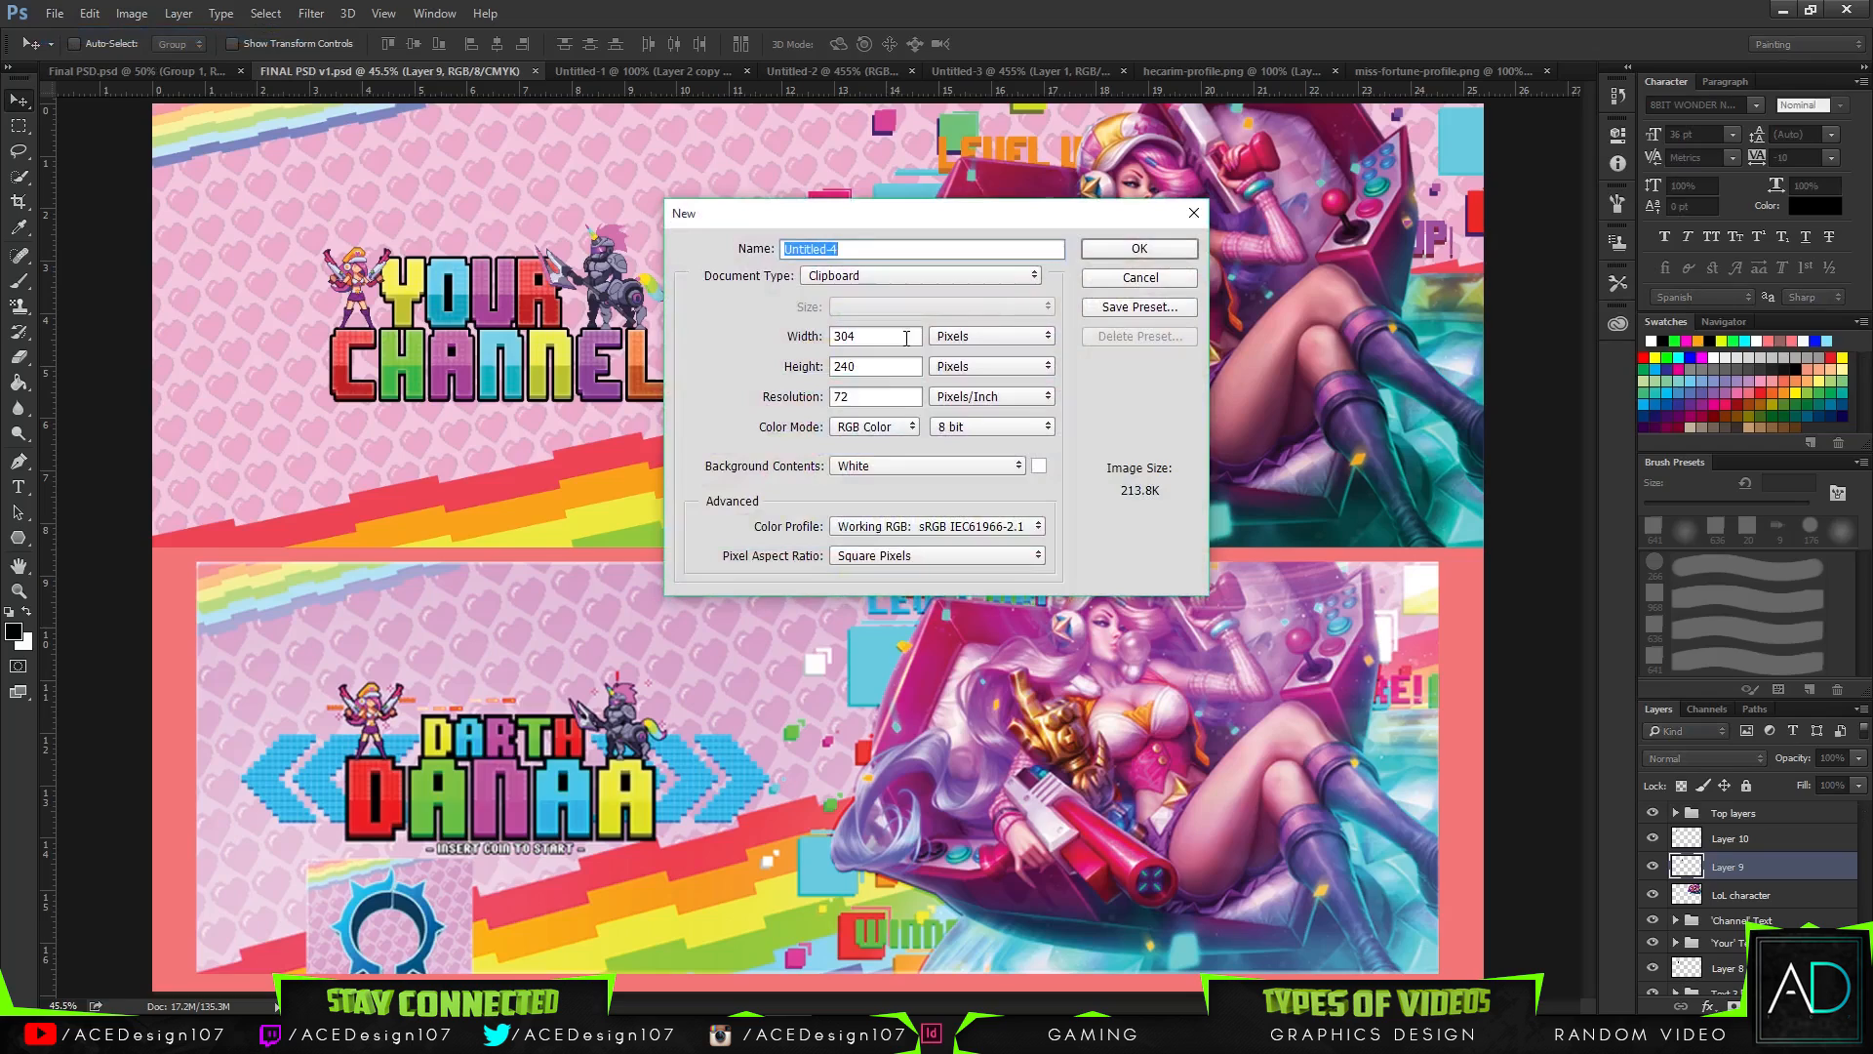
{"action": "double_click", "coordinate": [907, 337]}
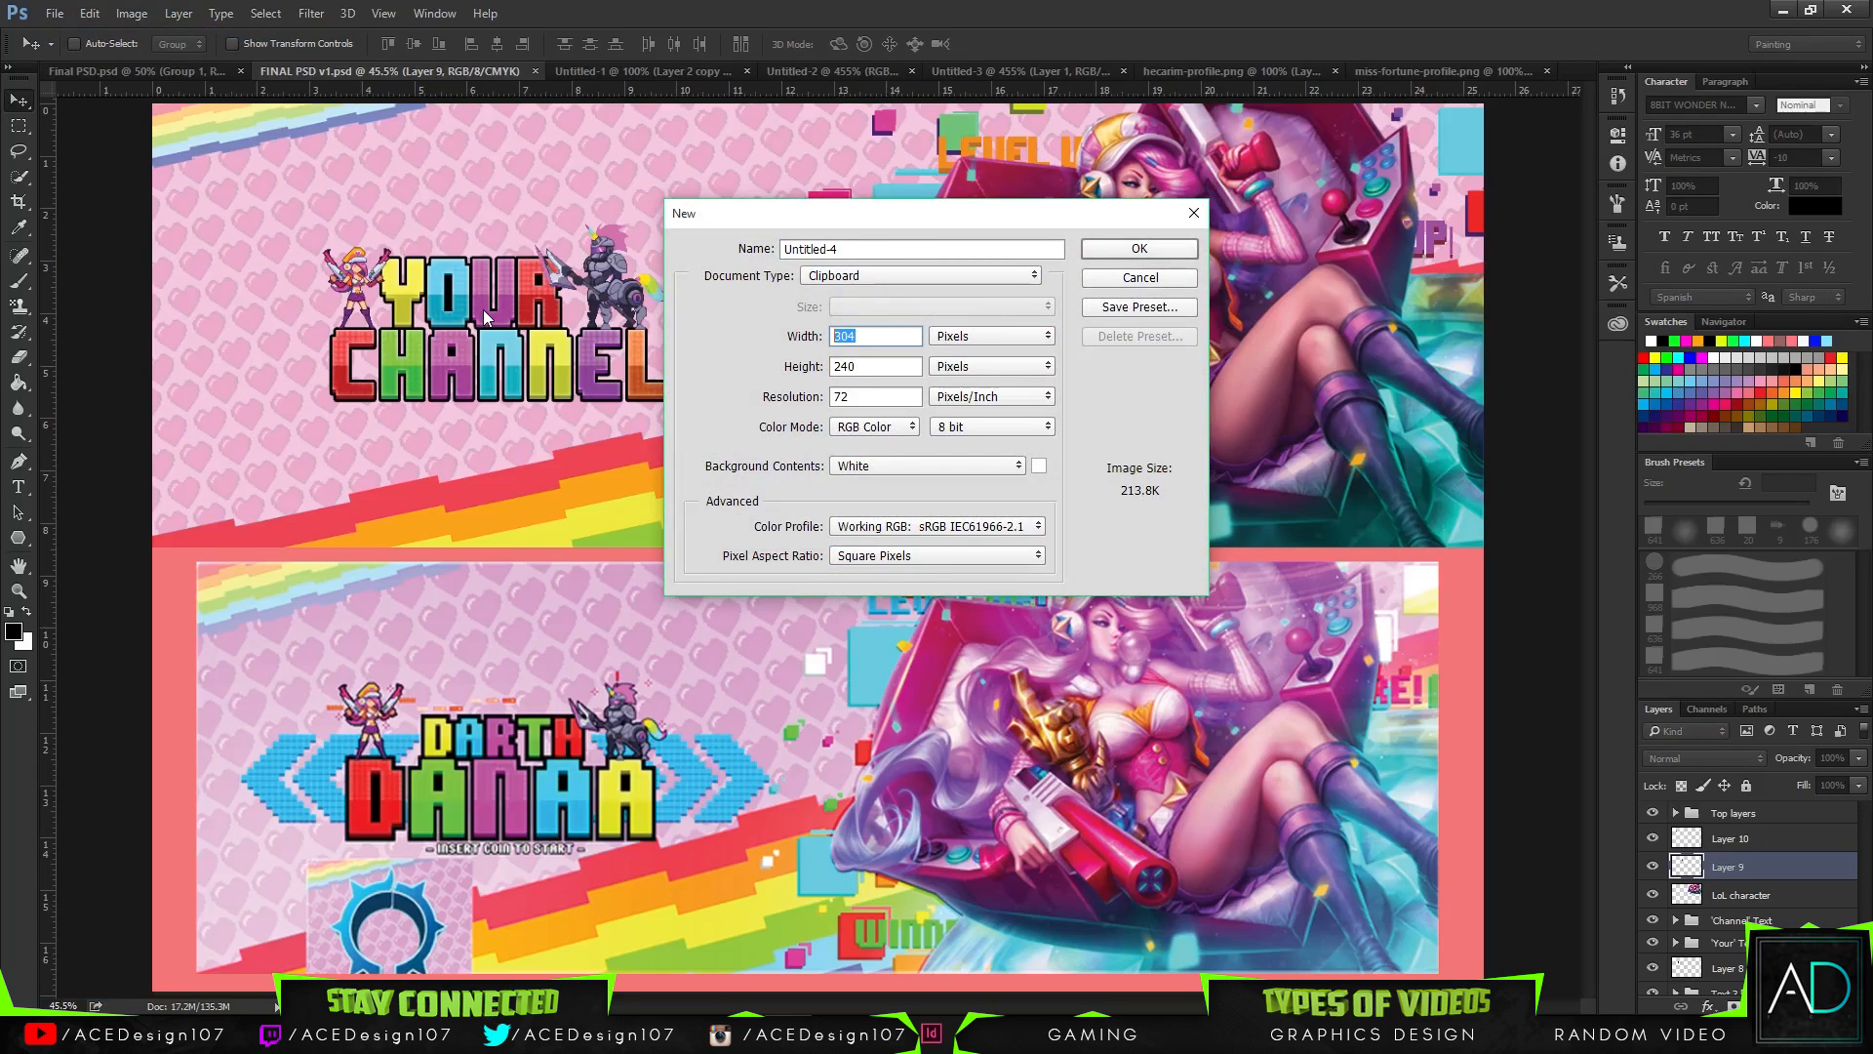
{"action": "type", "text": "800"}
{"action": "key", "text": "Tab"}
{"action": "type", "text": "800"}
{"action": "key", "text": "Return"}
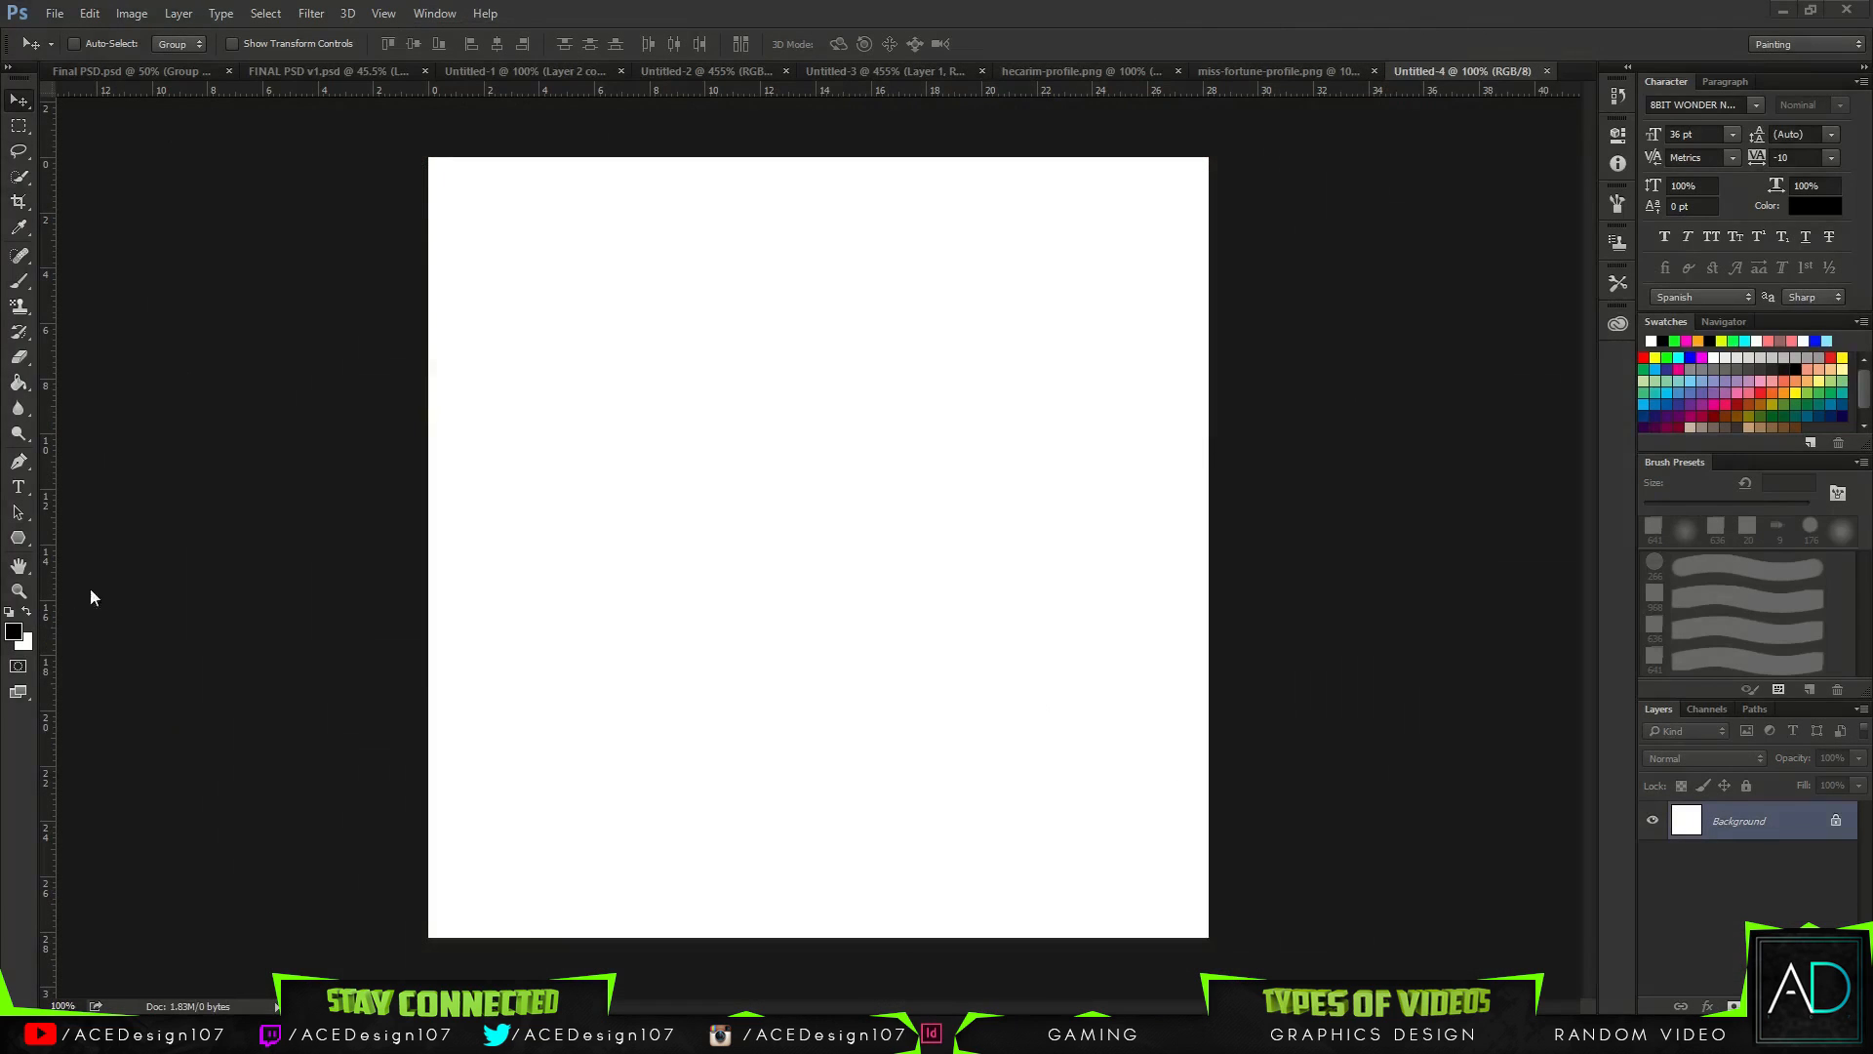
- Draw a small square marquee selection near the canvas's upper-left corner and add a new layer
{"action": "left_click", "coordinate": [752, 5]}
{"action": "left_click", "coordinate": [19, 126]}
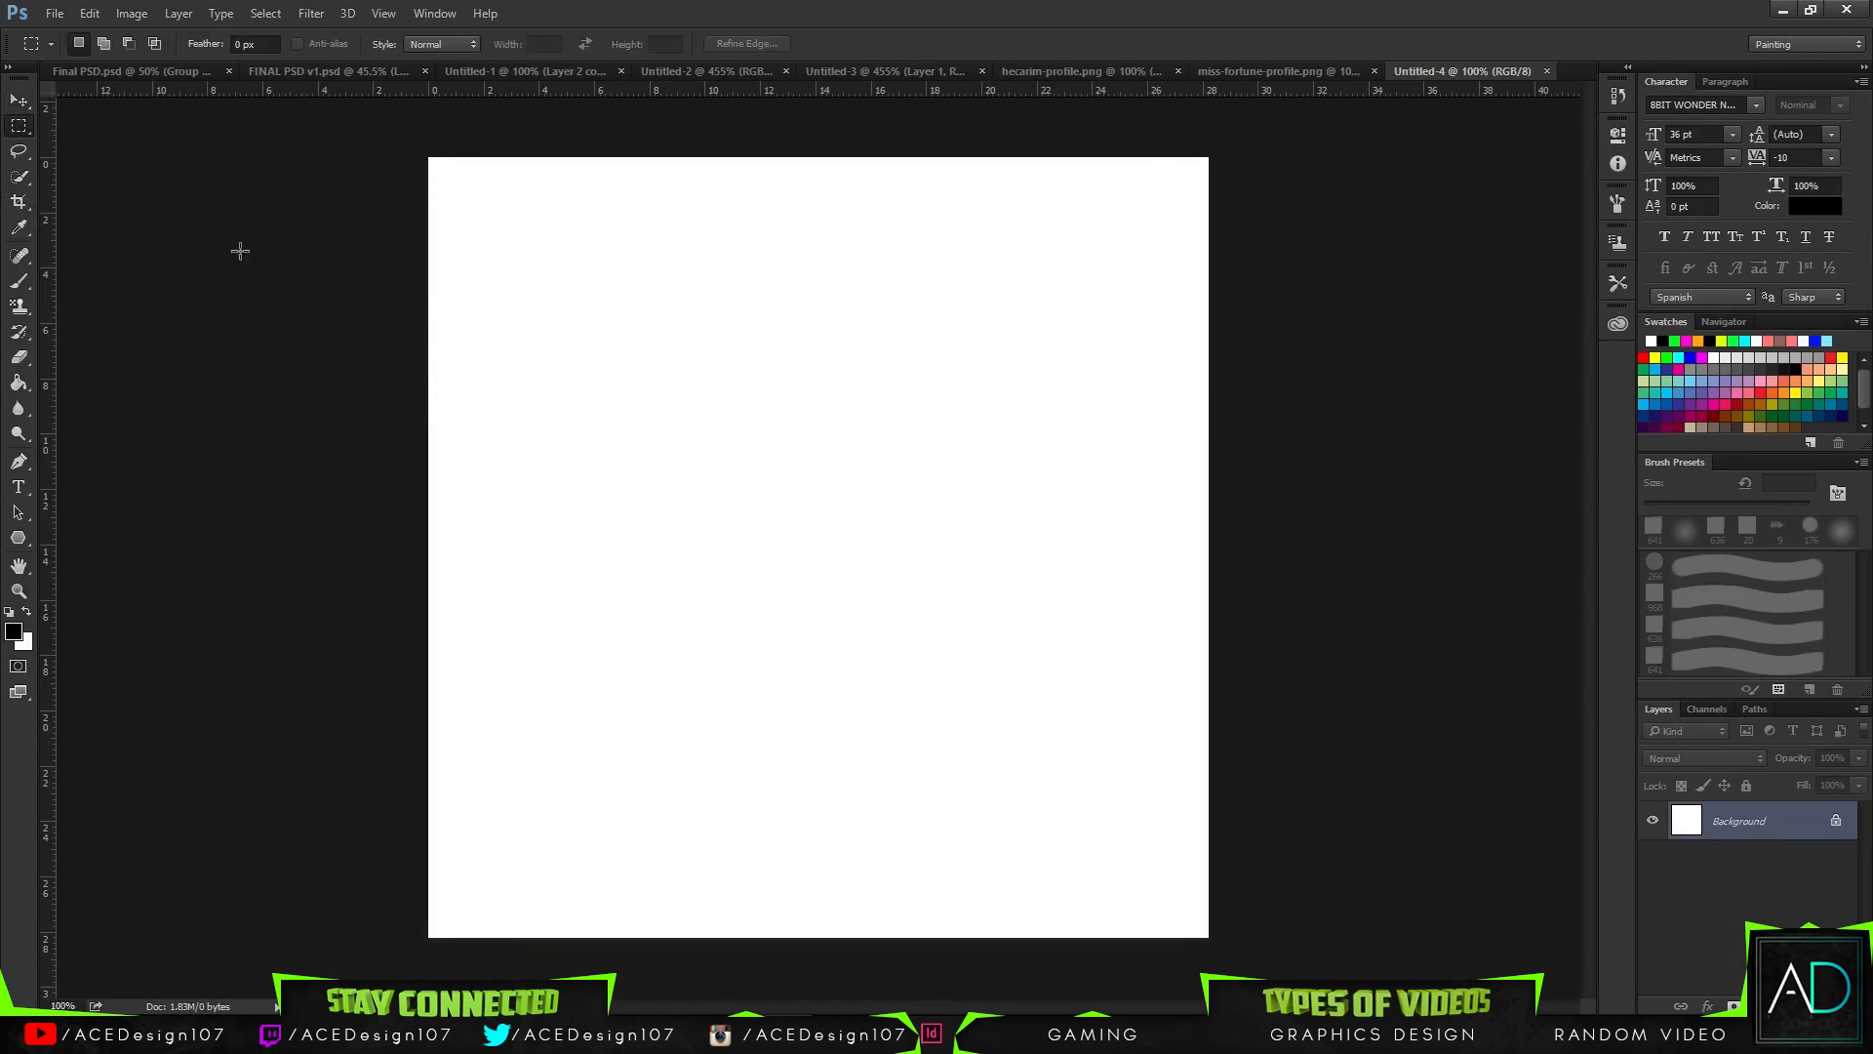
{"action": "left_click_drag", "start_coordinate": [465, 263], "coordinate": [488, 290]}
{"action": "key", "text": "ctrl+shift+n"}
{"action": "key", "text": "Return"}
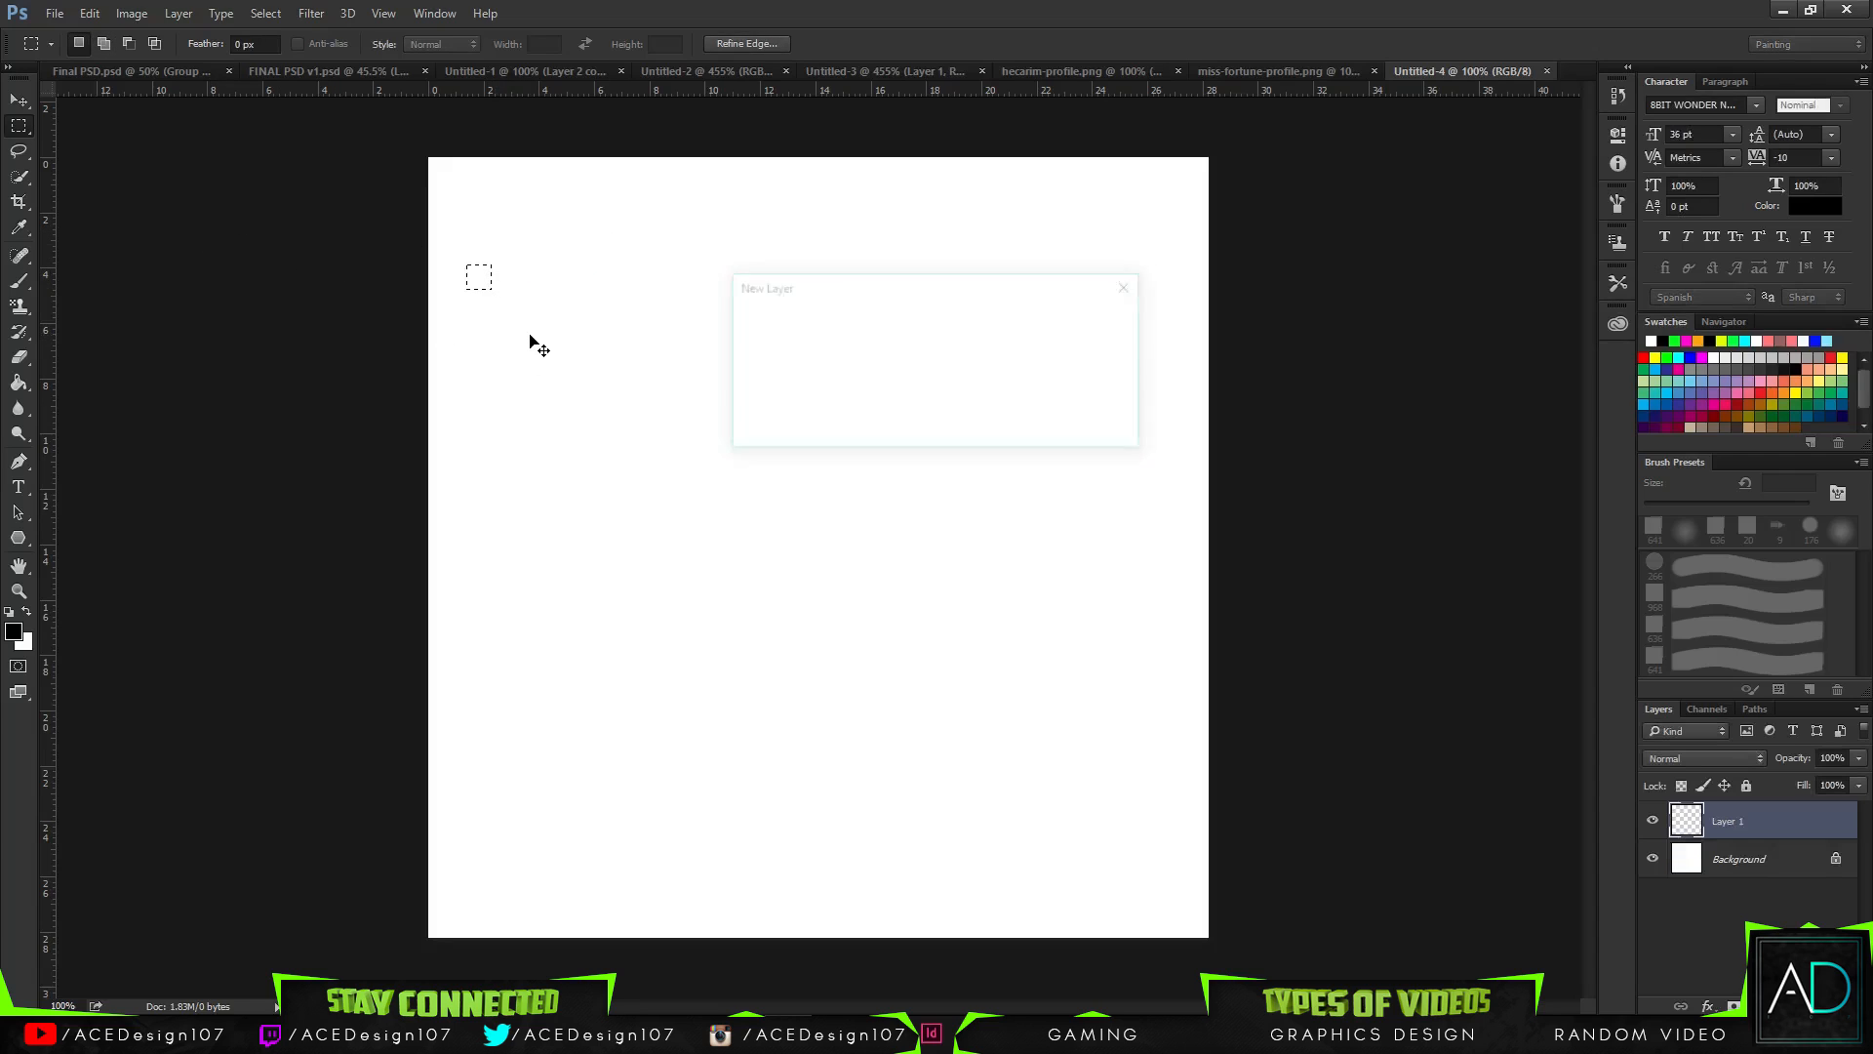
{"action": "key", "text": "g"}
{"action": "left_click", "coordinate": [478, 281]}
{"action": "key", "text": "ctrl+z"}
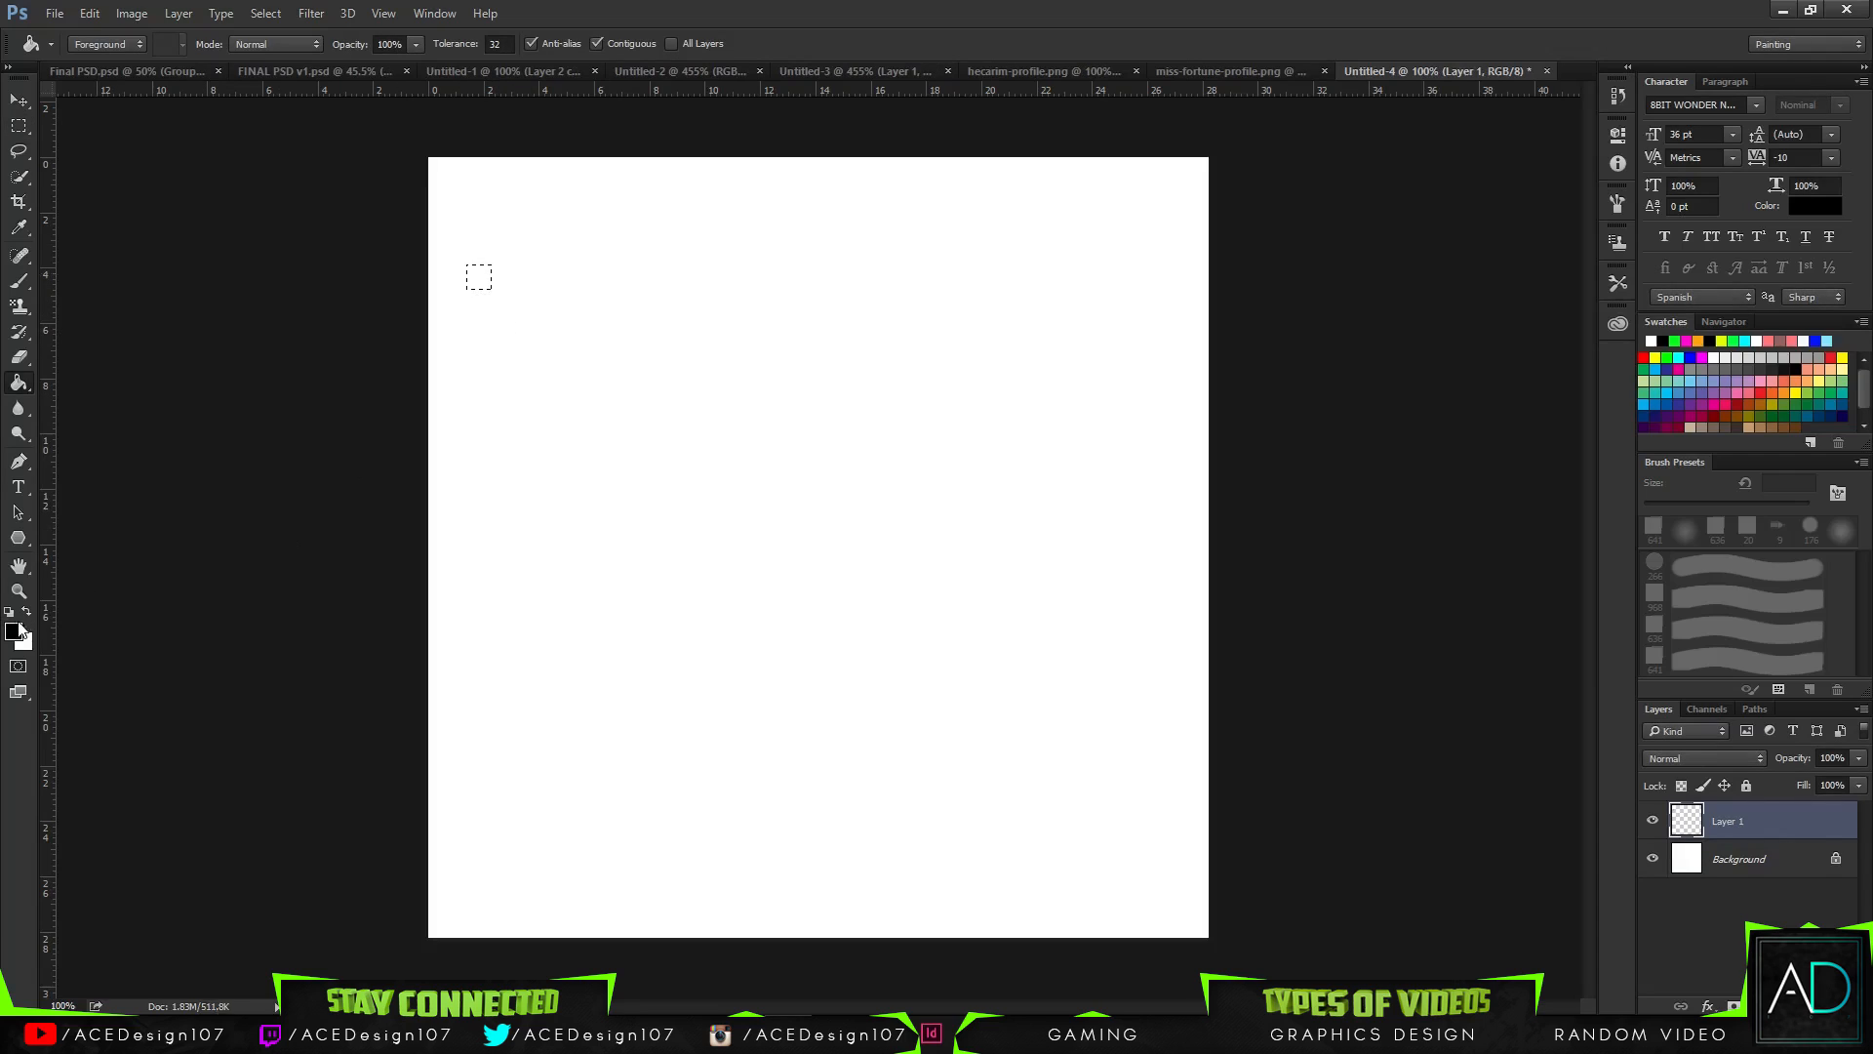
- Fill the small square selection on Layer 1 with bright blue 00b4ff and deselect it
{"action": "left_click", "coordinate": [14, 631]}
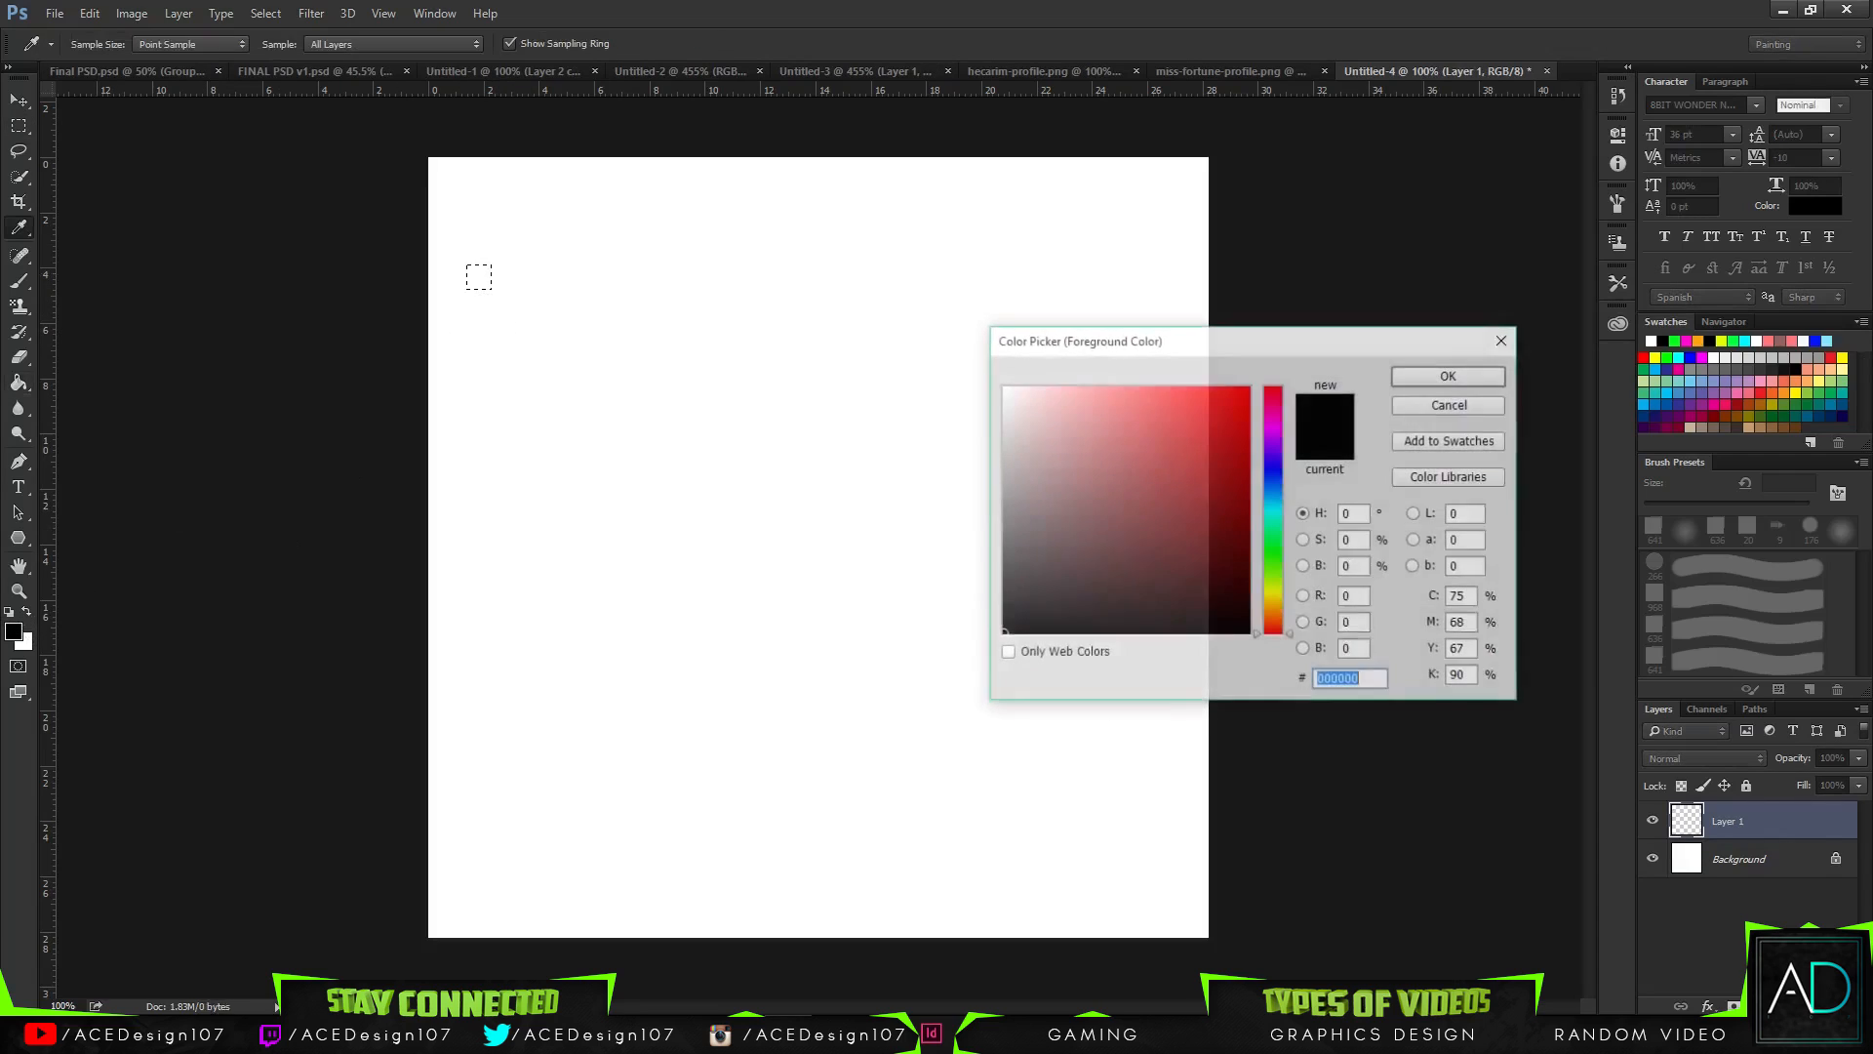
{"action": "left_click", "coordinate": [1274, 507]}
{"action": "left_click", "coordinate": [1249, 387]}
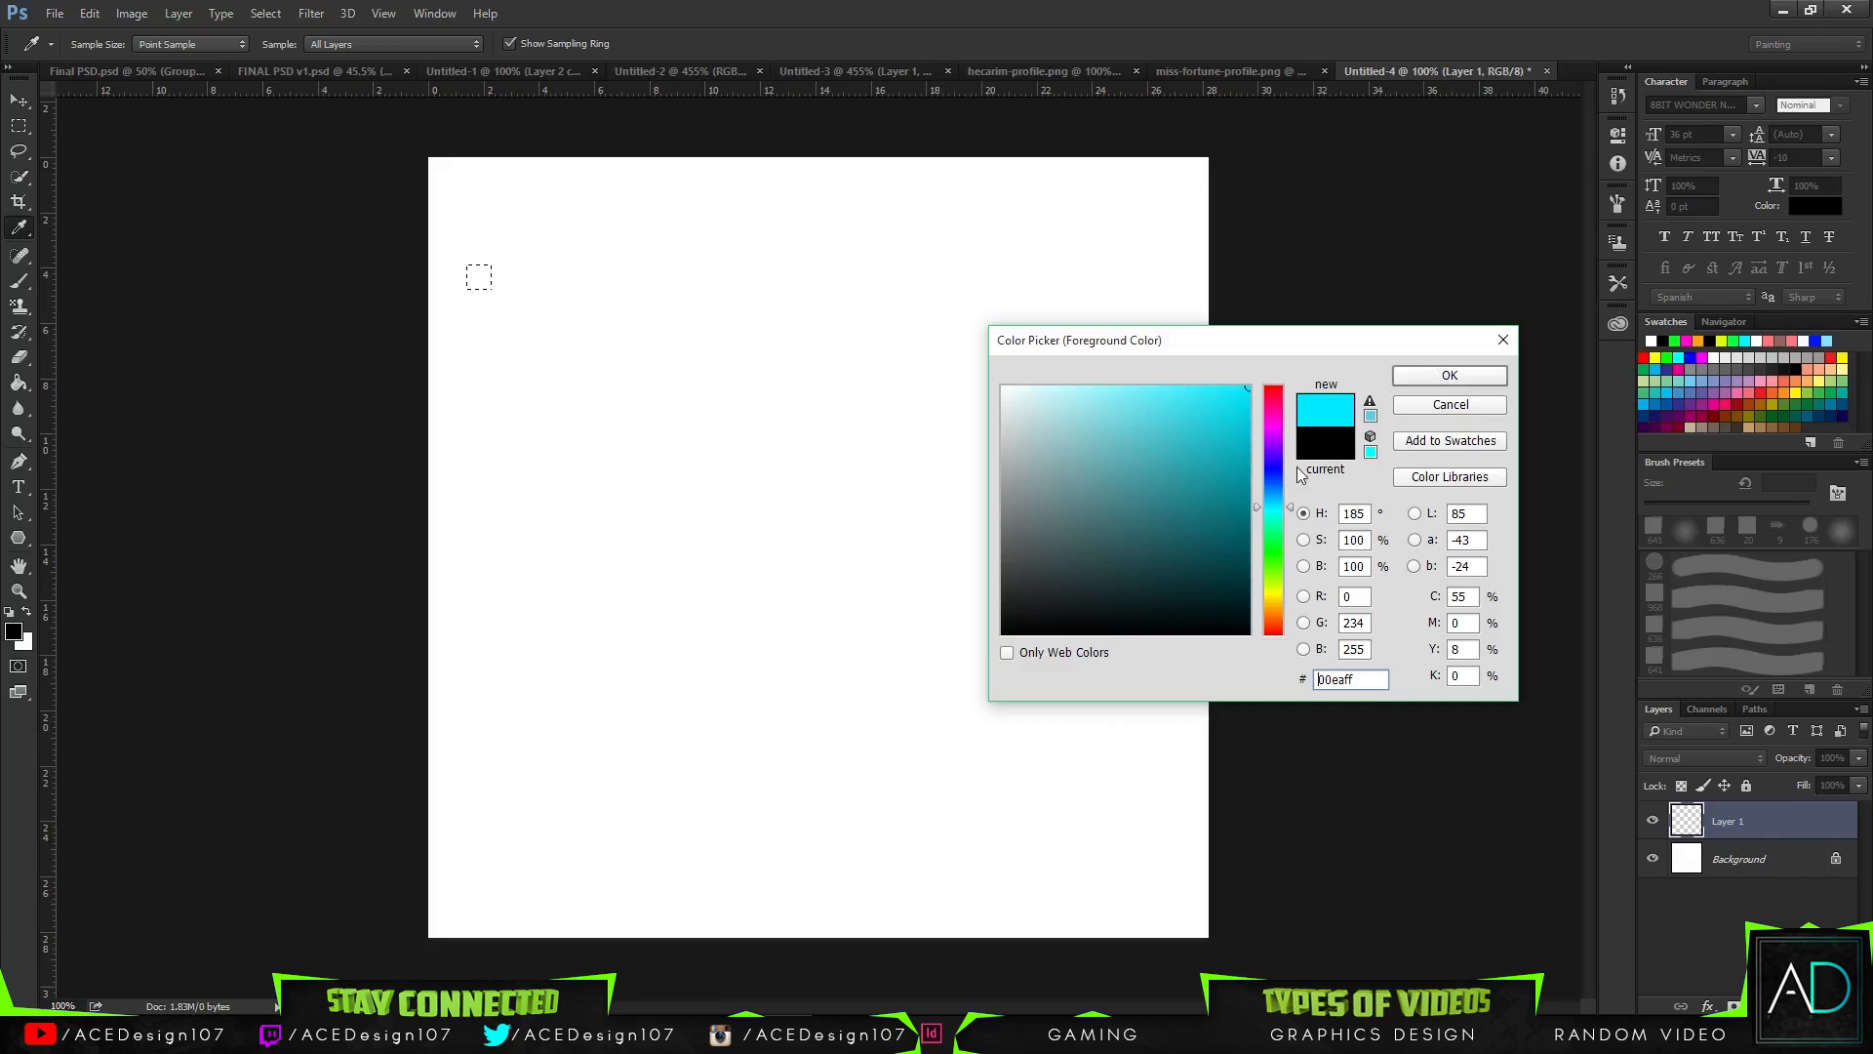
{"action": "mouse_move", "coordinate": [1276, 493]}
{"action": "left_mouse_down"}
{"action": "mouse_move", "coordinate": [1278, 476]}
{"action": "mouse_move", "coordinate": [1279, 499]}
{"action": "left_mouse_up"}
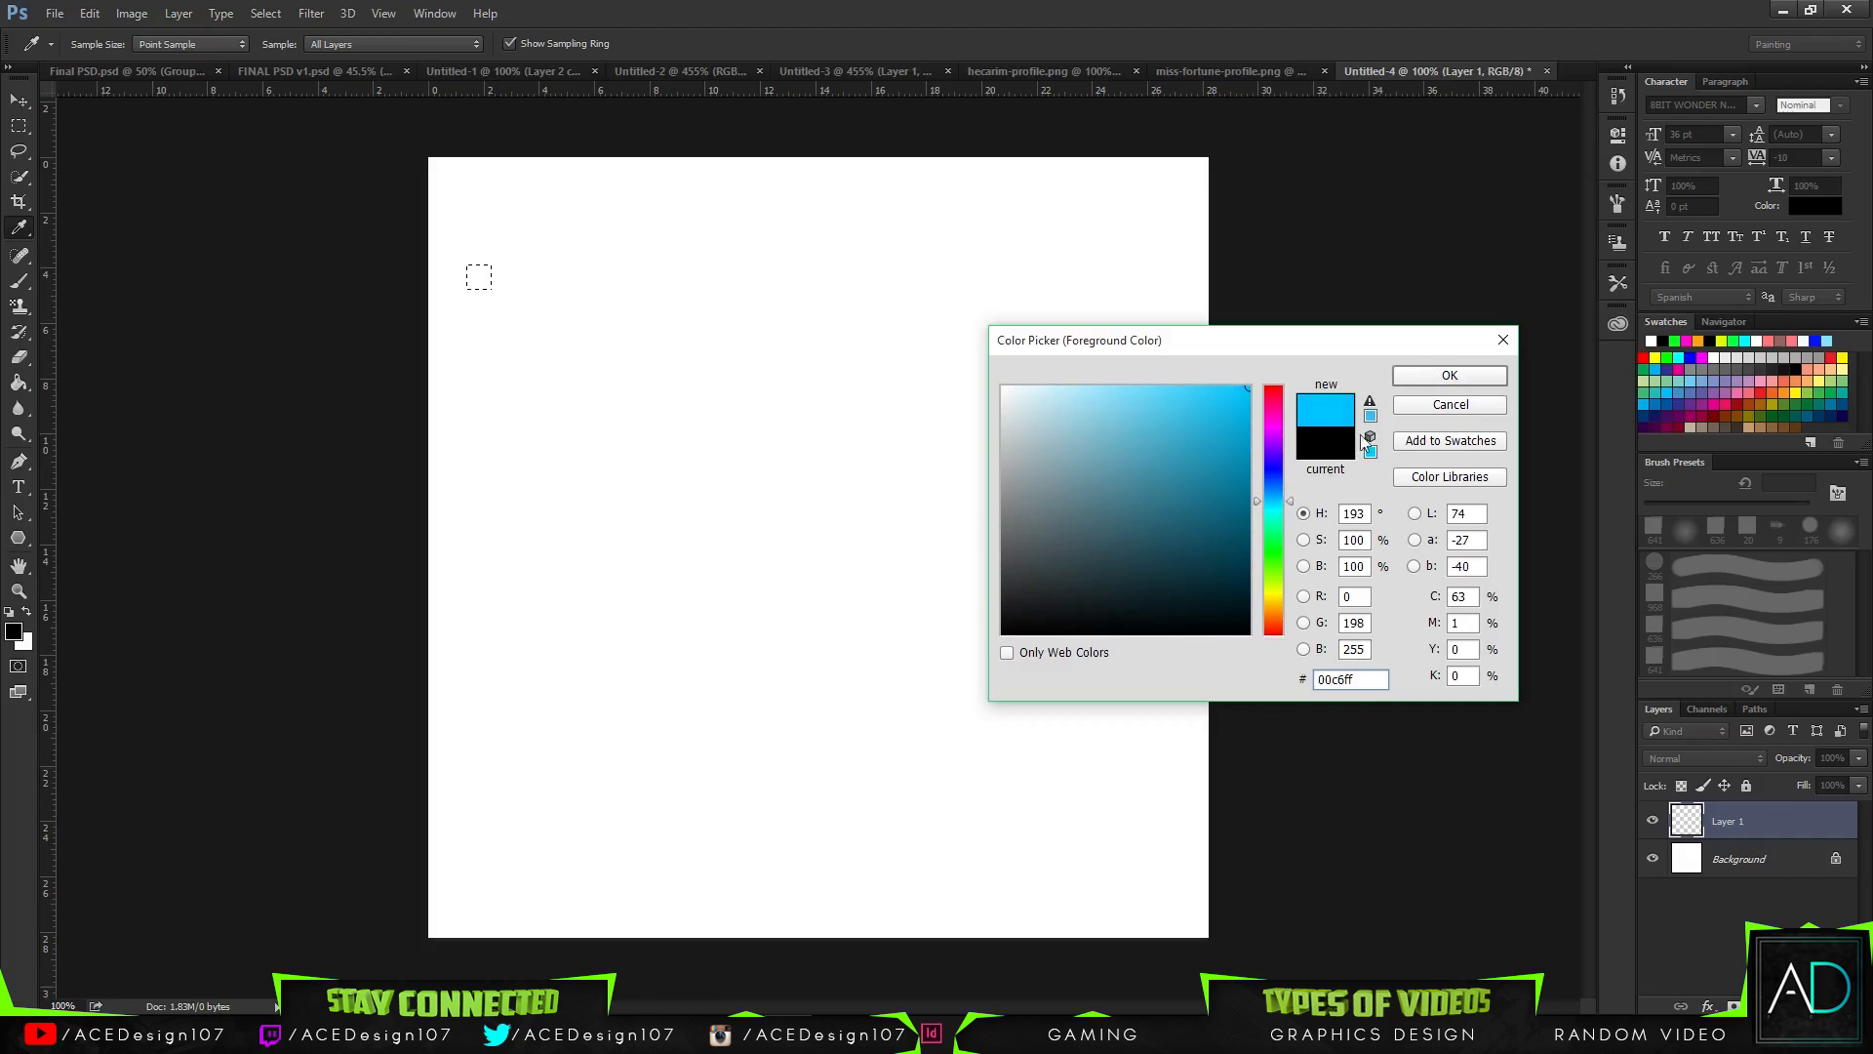
{"action": "left_click", "coordinate": [1282, 497]}
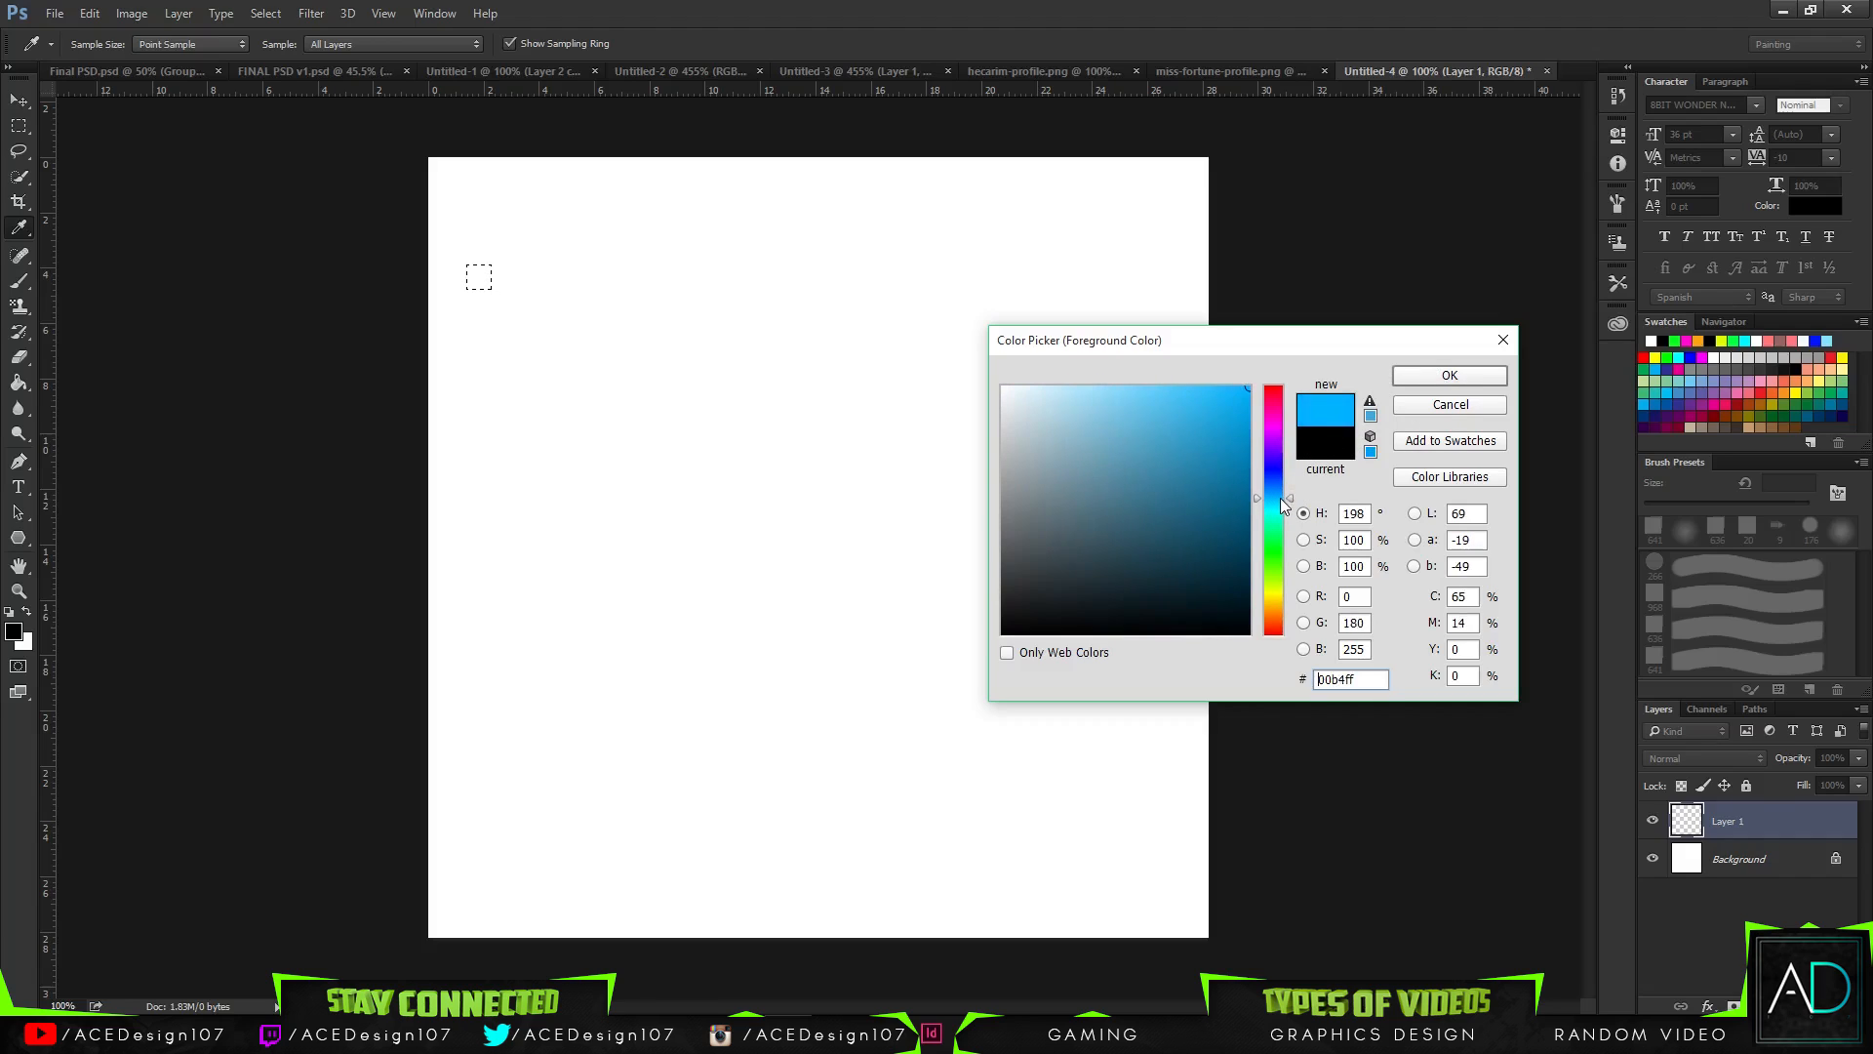
{"action": "left_click", "coordinate": [1450, 375]}
{"action": "key", "text": "g"}
{"action": "key", "text": "alt+BackSpace"}
{"action": "key", "text": "ctrl+d"}
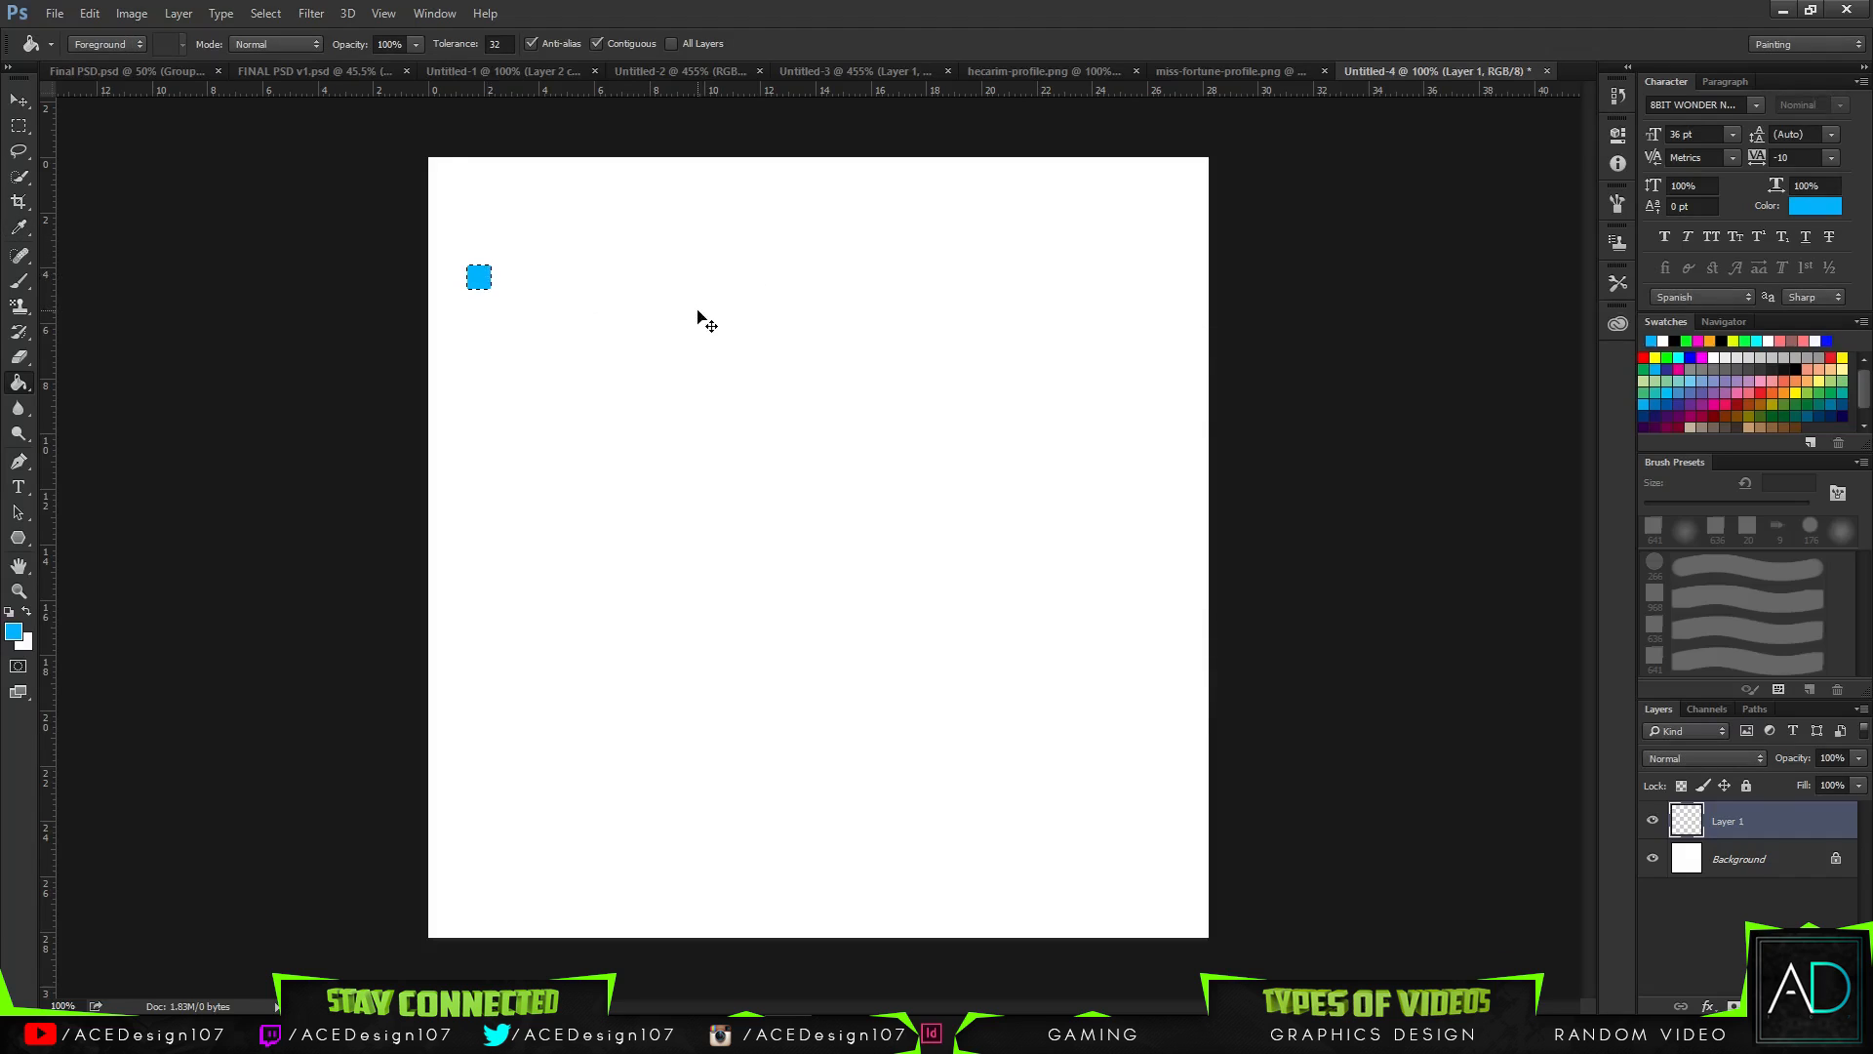
- Move the blue square slightly up and right and duplicate it into a horizontal row of seven touching squares
{"action": "key", "text": "v"}
{"action": "left_click_drag", "start_coordinate": [612, 394], "coordinate": [627, 365]}
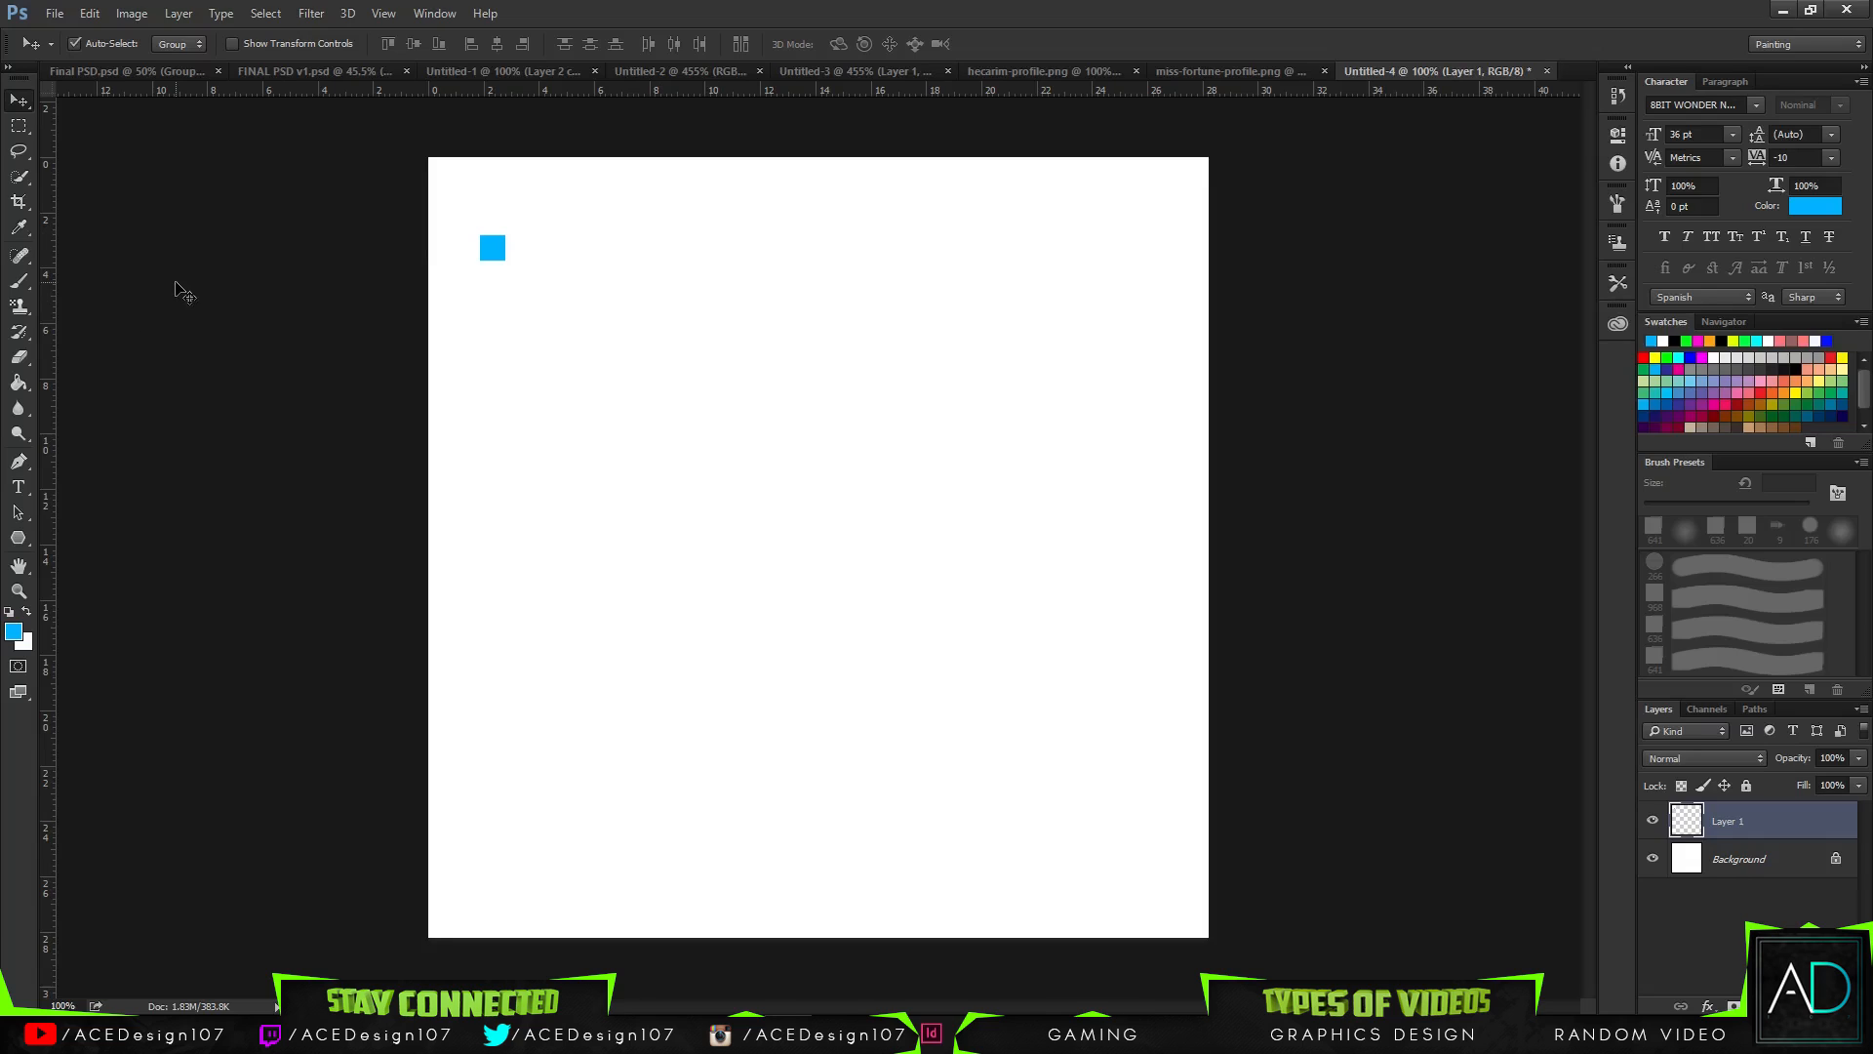
{"action": "key", "text": "ctrl+j"}
{"action": "left_click_drag", "start_coordinate": [577, 314], "coordinate": [711, 293]}
{"action": "left_click", "coordinate": [603, 313], "text": "alt"}
{"action": "key", "text": "ctrl"}
{"action": "key", "text": "ctrl"}
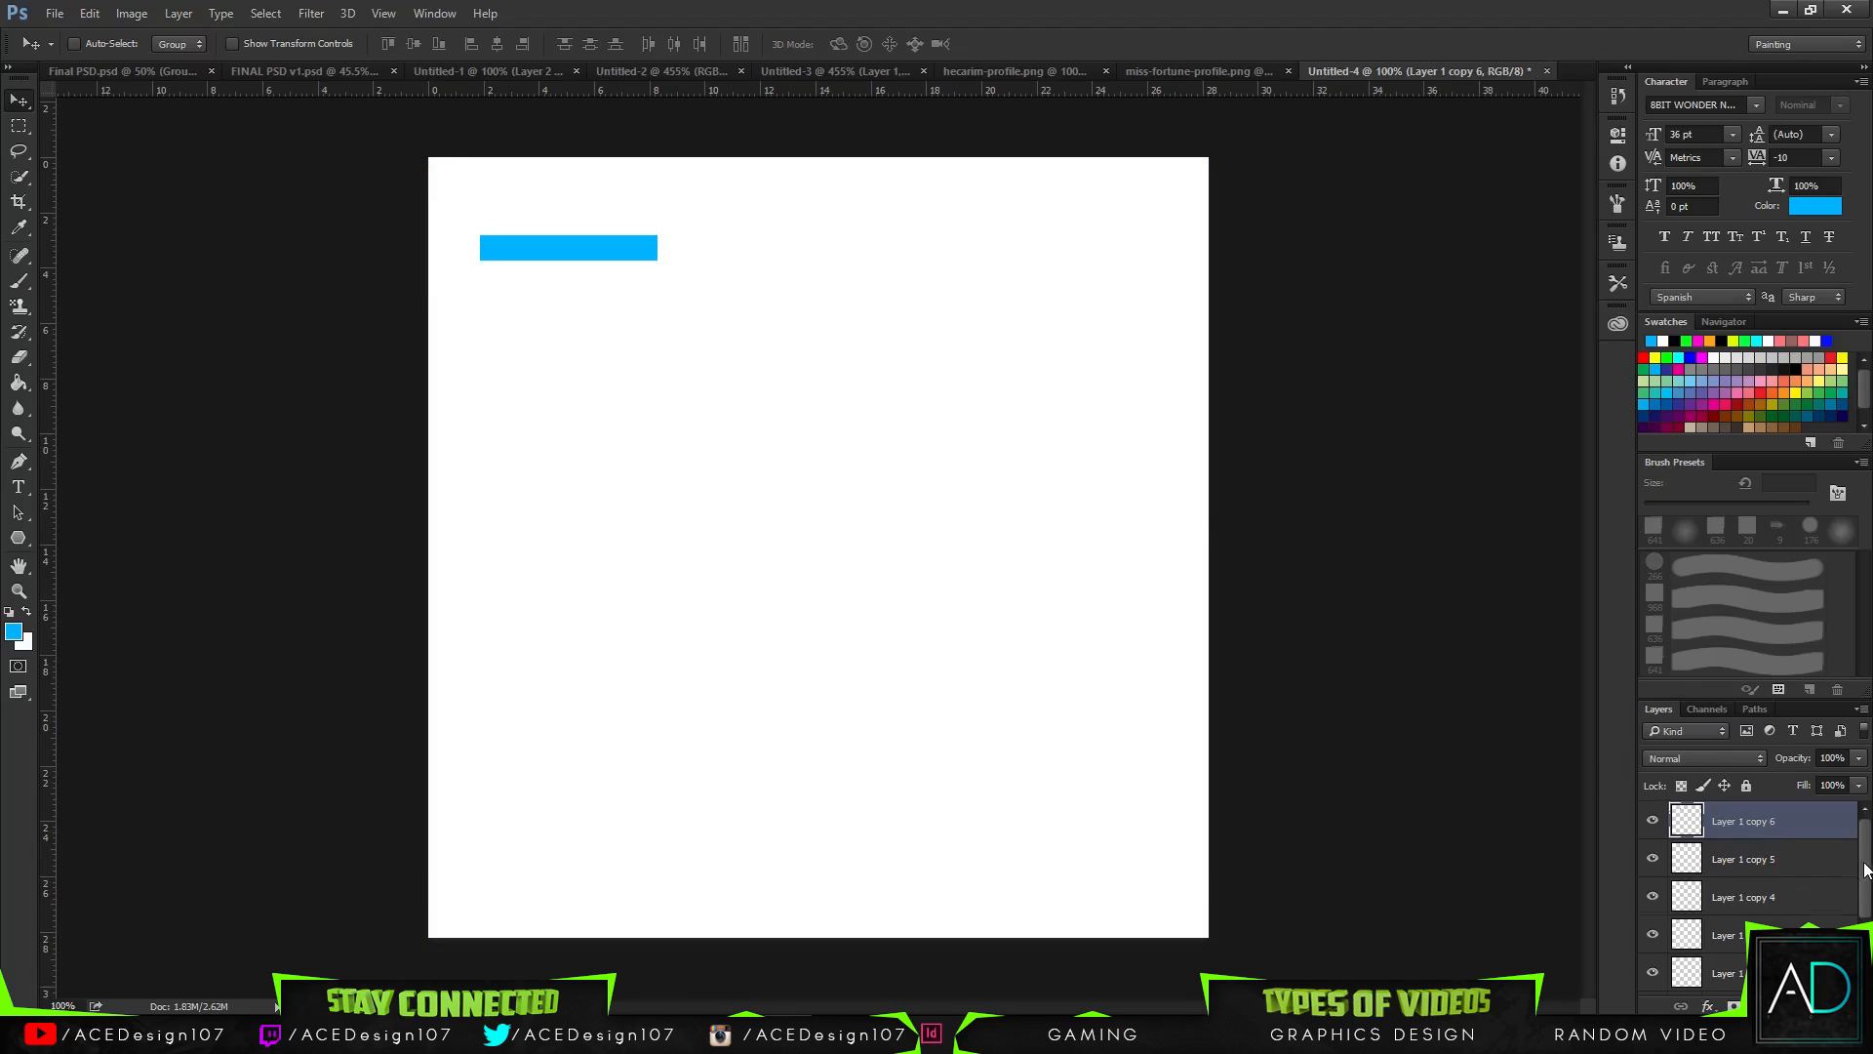
- Add a 2 px black inside stroke to the first square on Layer 1
{"action": "key", "text": "ctrl+alt+a"}
{"action": "left_click_drag", "start_coordinate": [1865, 868], "coordinate": [1865, 932]}
{"action": "left_click", "coordinate": [1802, 935]}
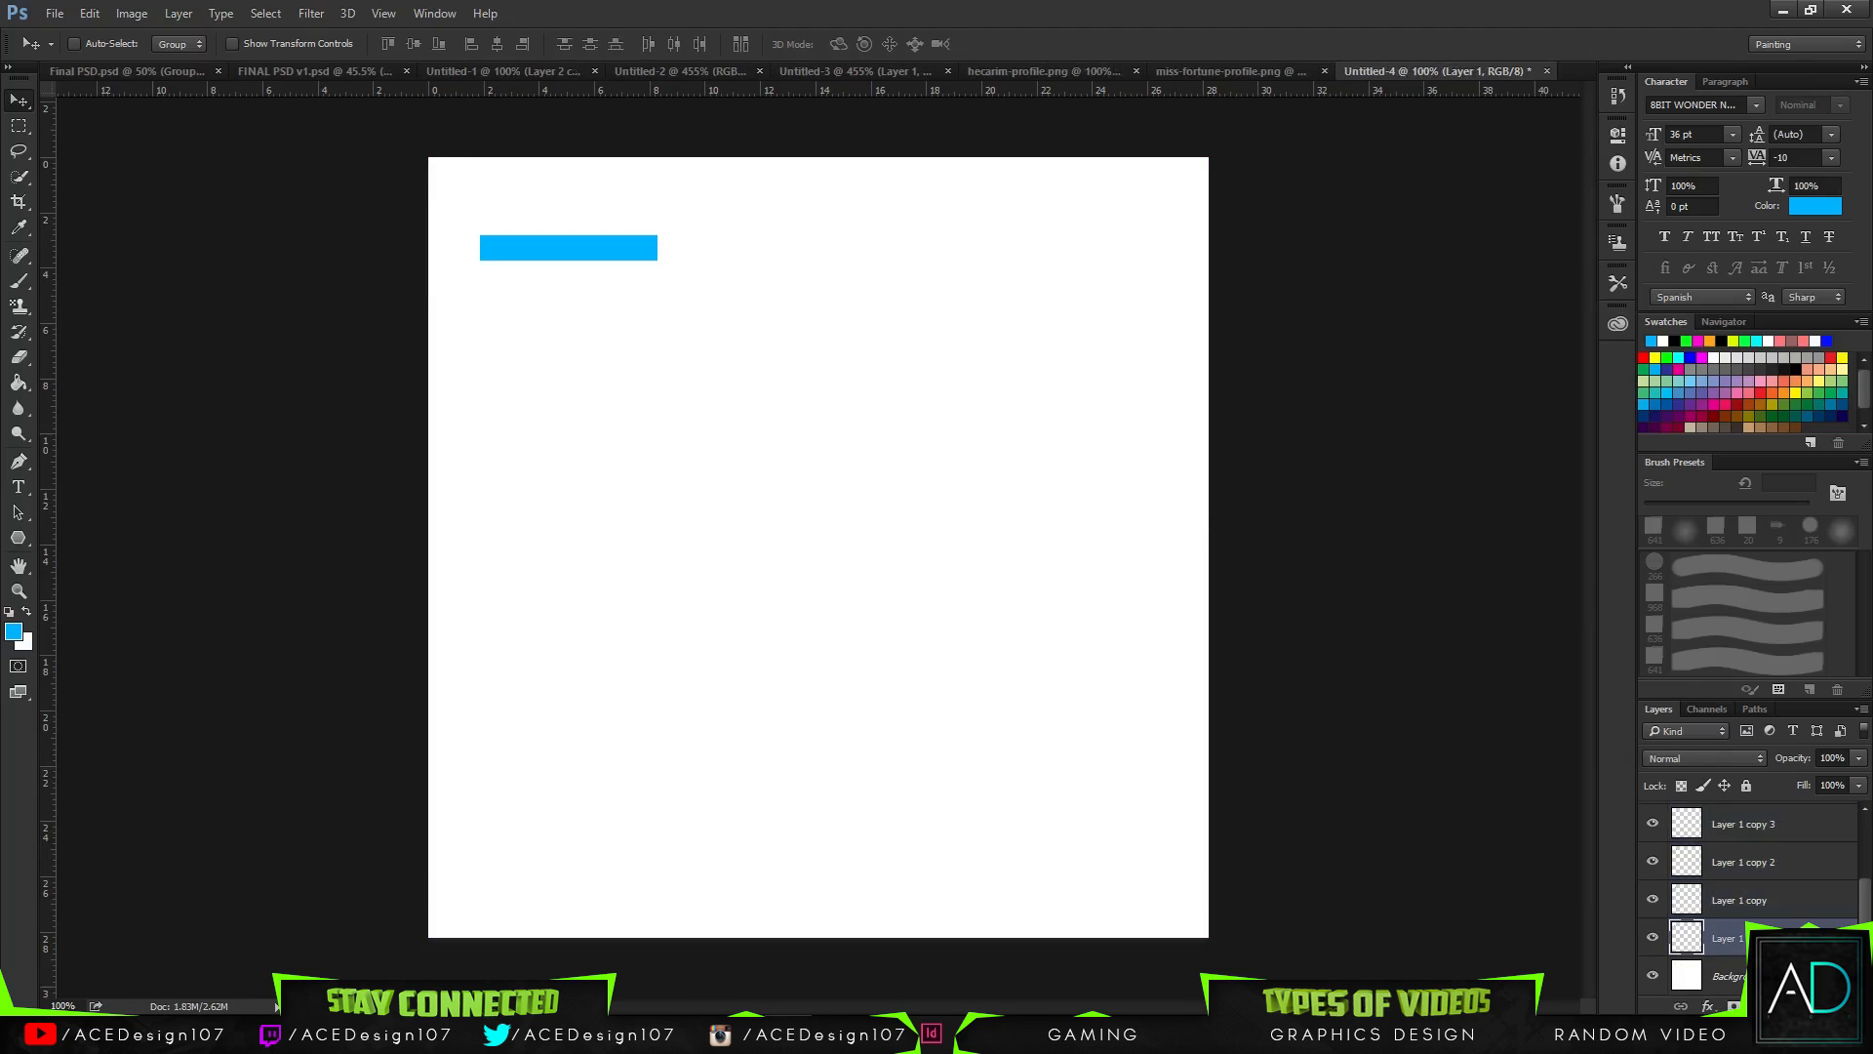
{"action": "right_click", "coordinate": [1803, 935]}
{"action": "left_click", "coordinate": [1649, 43]}
{"action": "left_click", "coordinate": [1134, 386]}
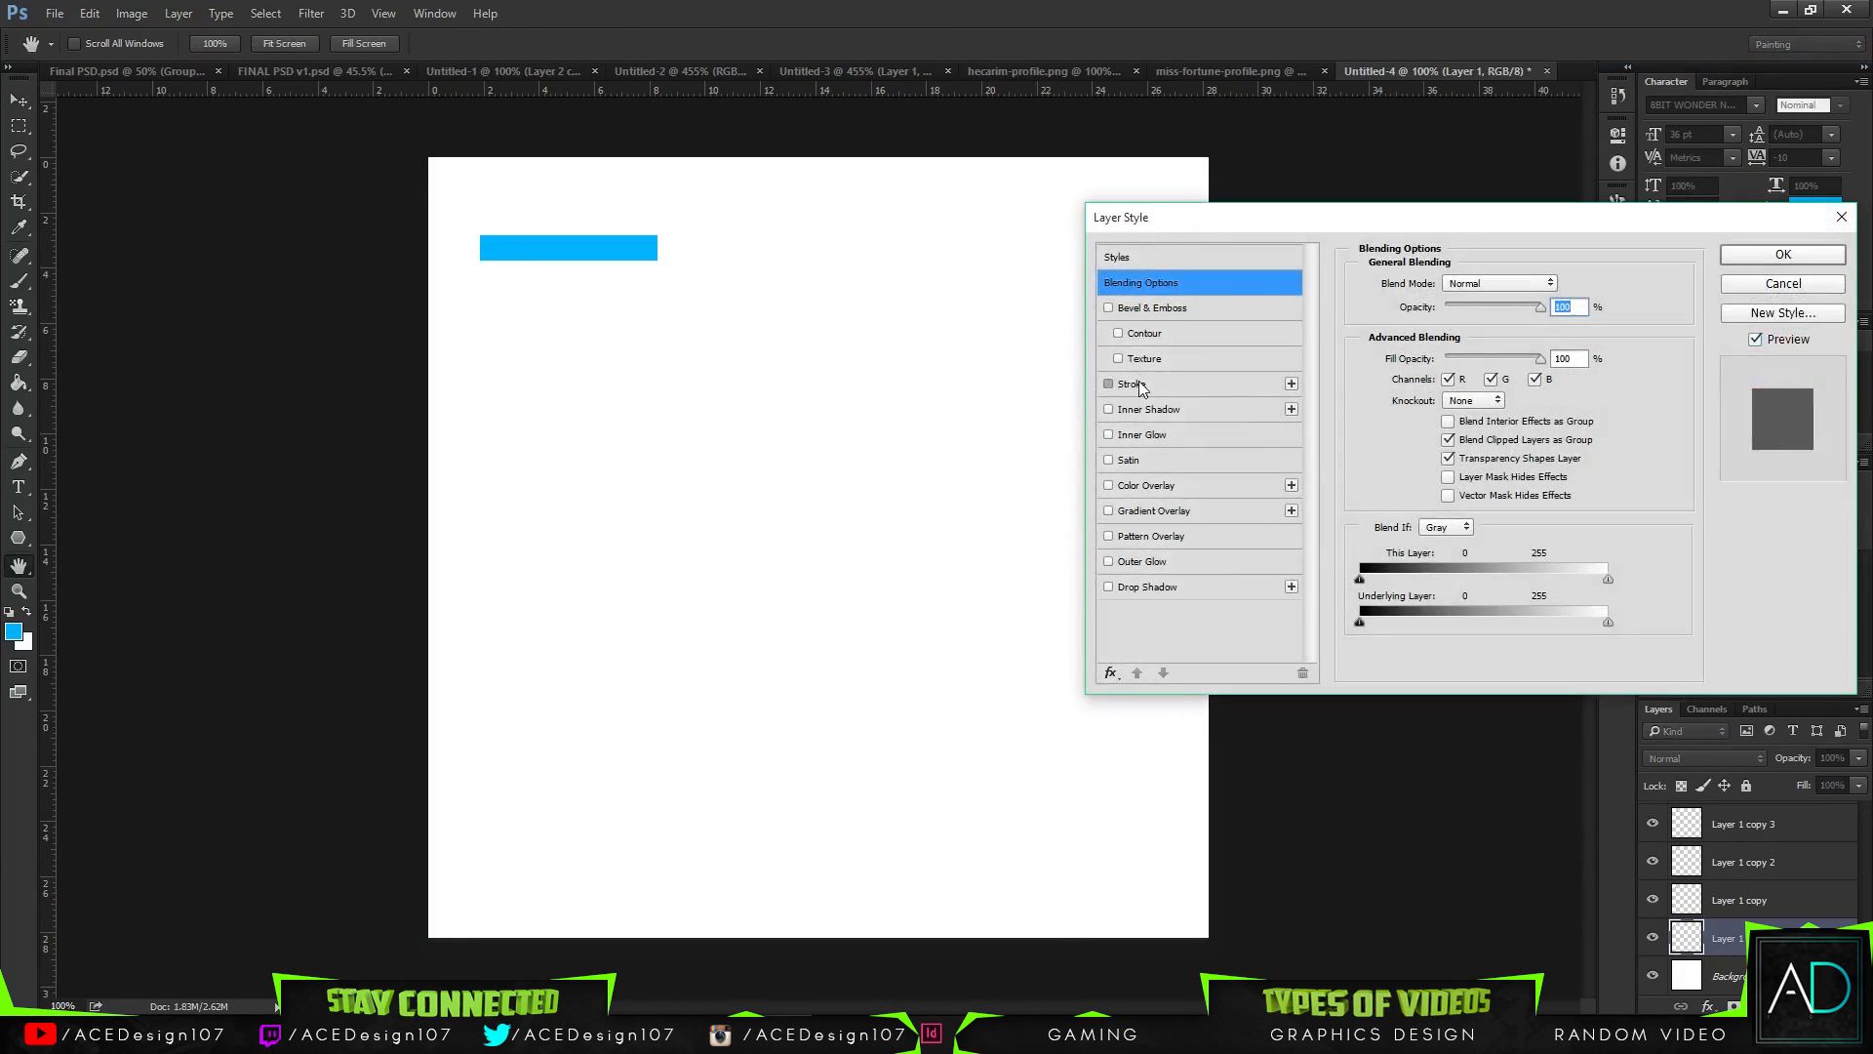
{"action": "type", "text": "2"}
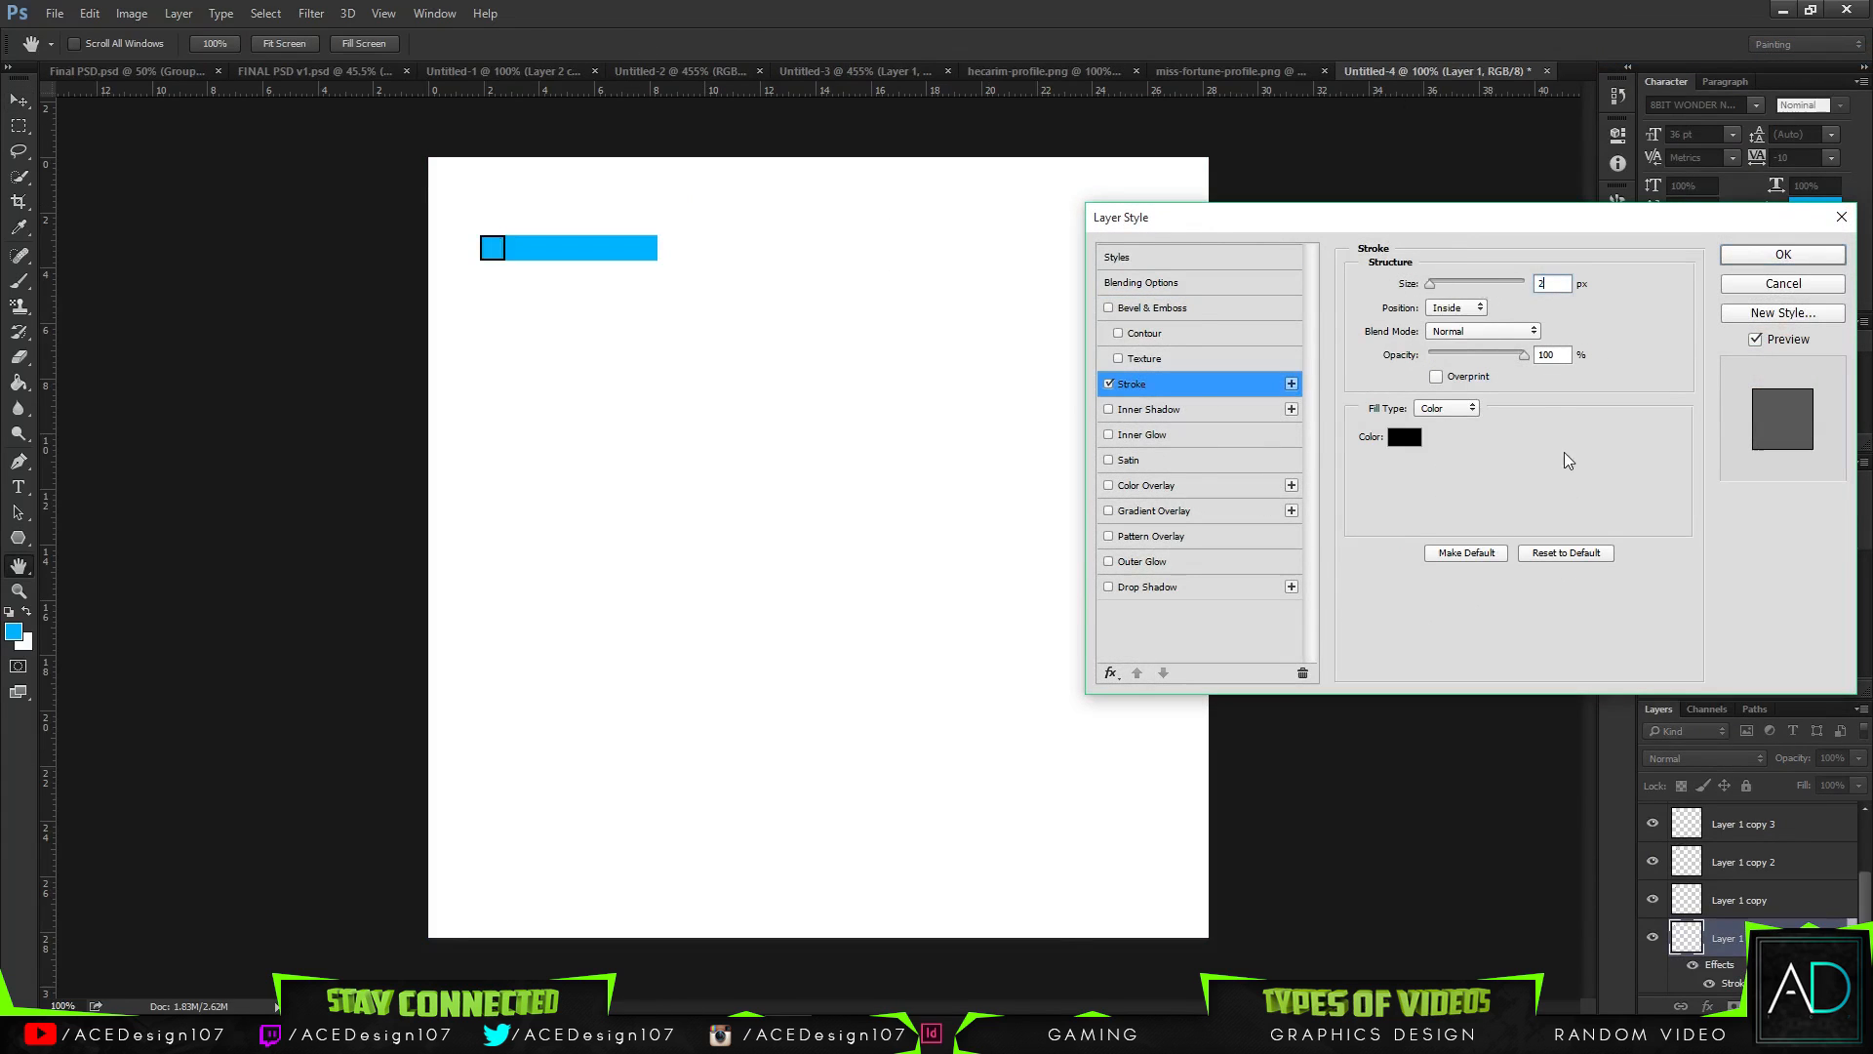
{"action": "type", "text": "1"}
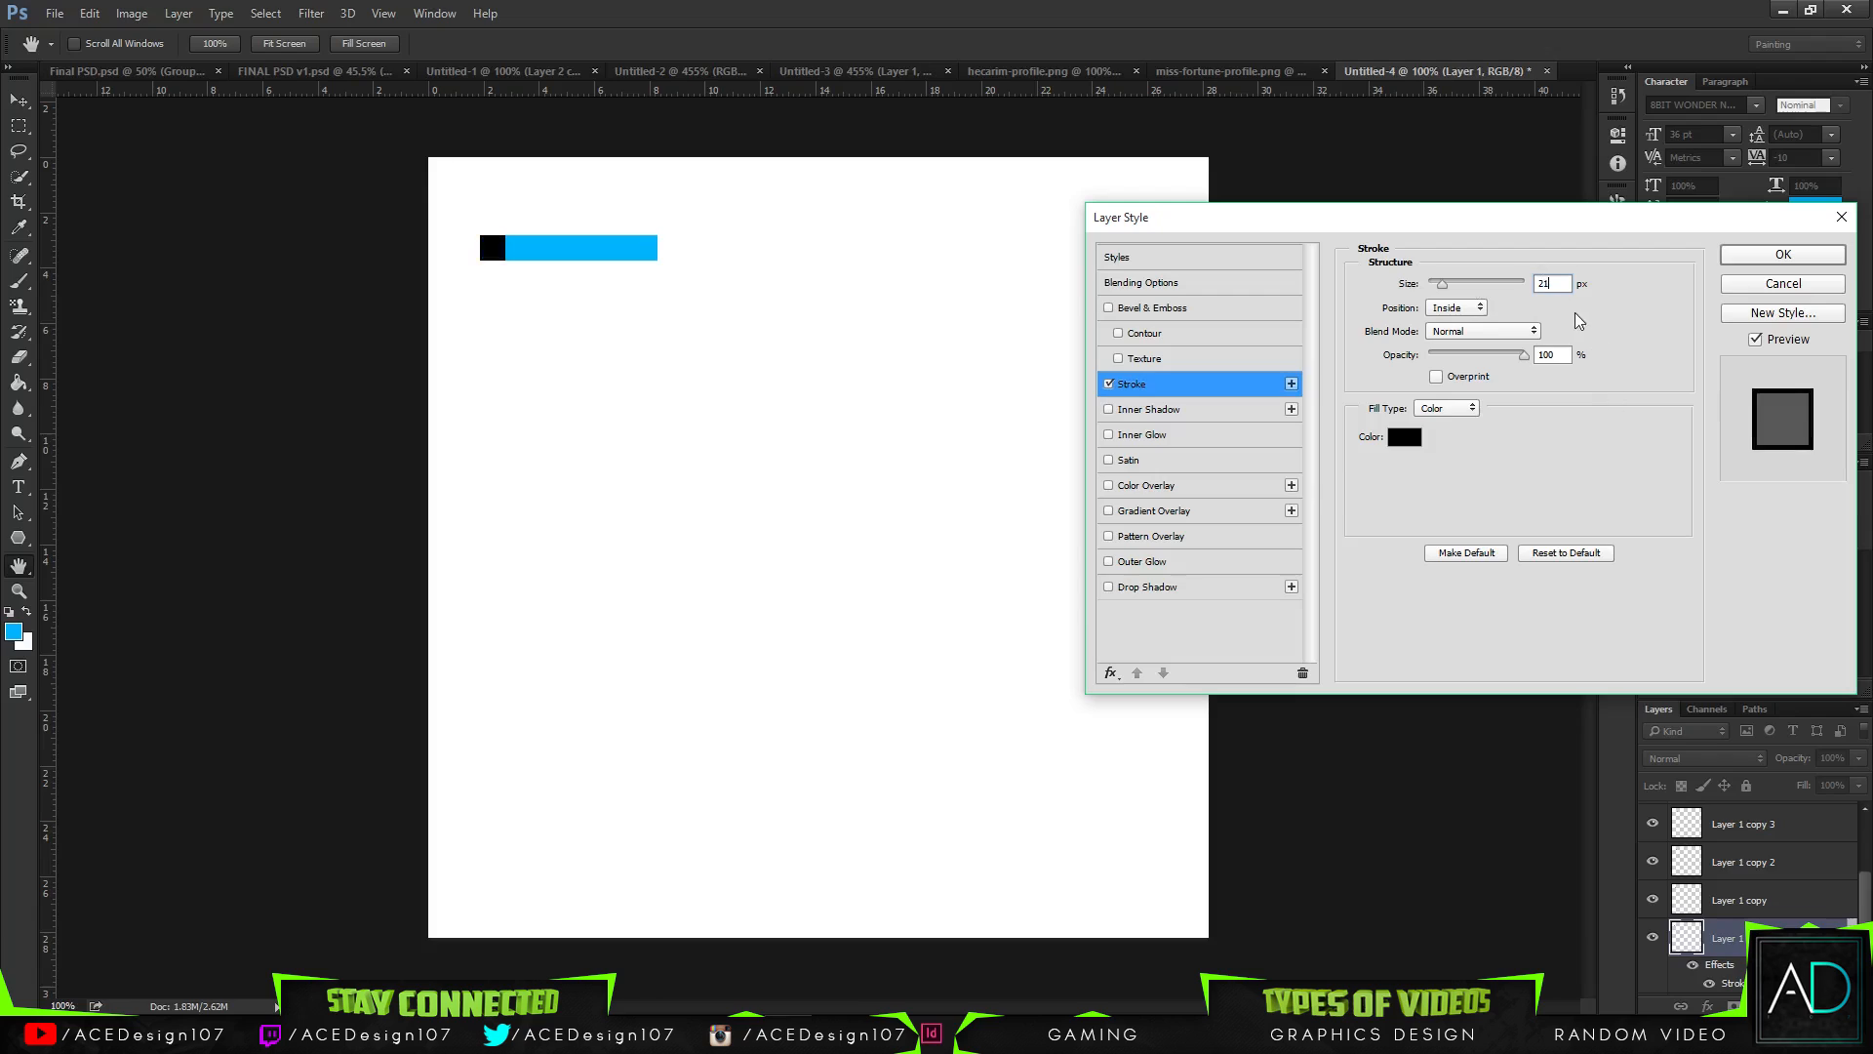
{"action": "type", "text": "1"}
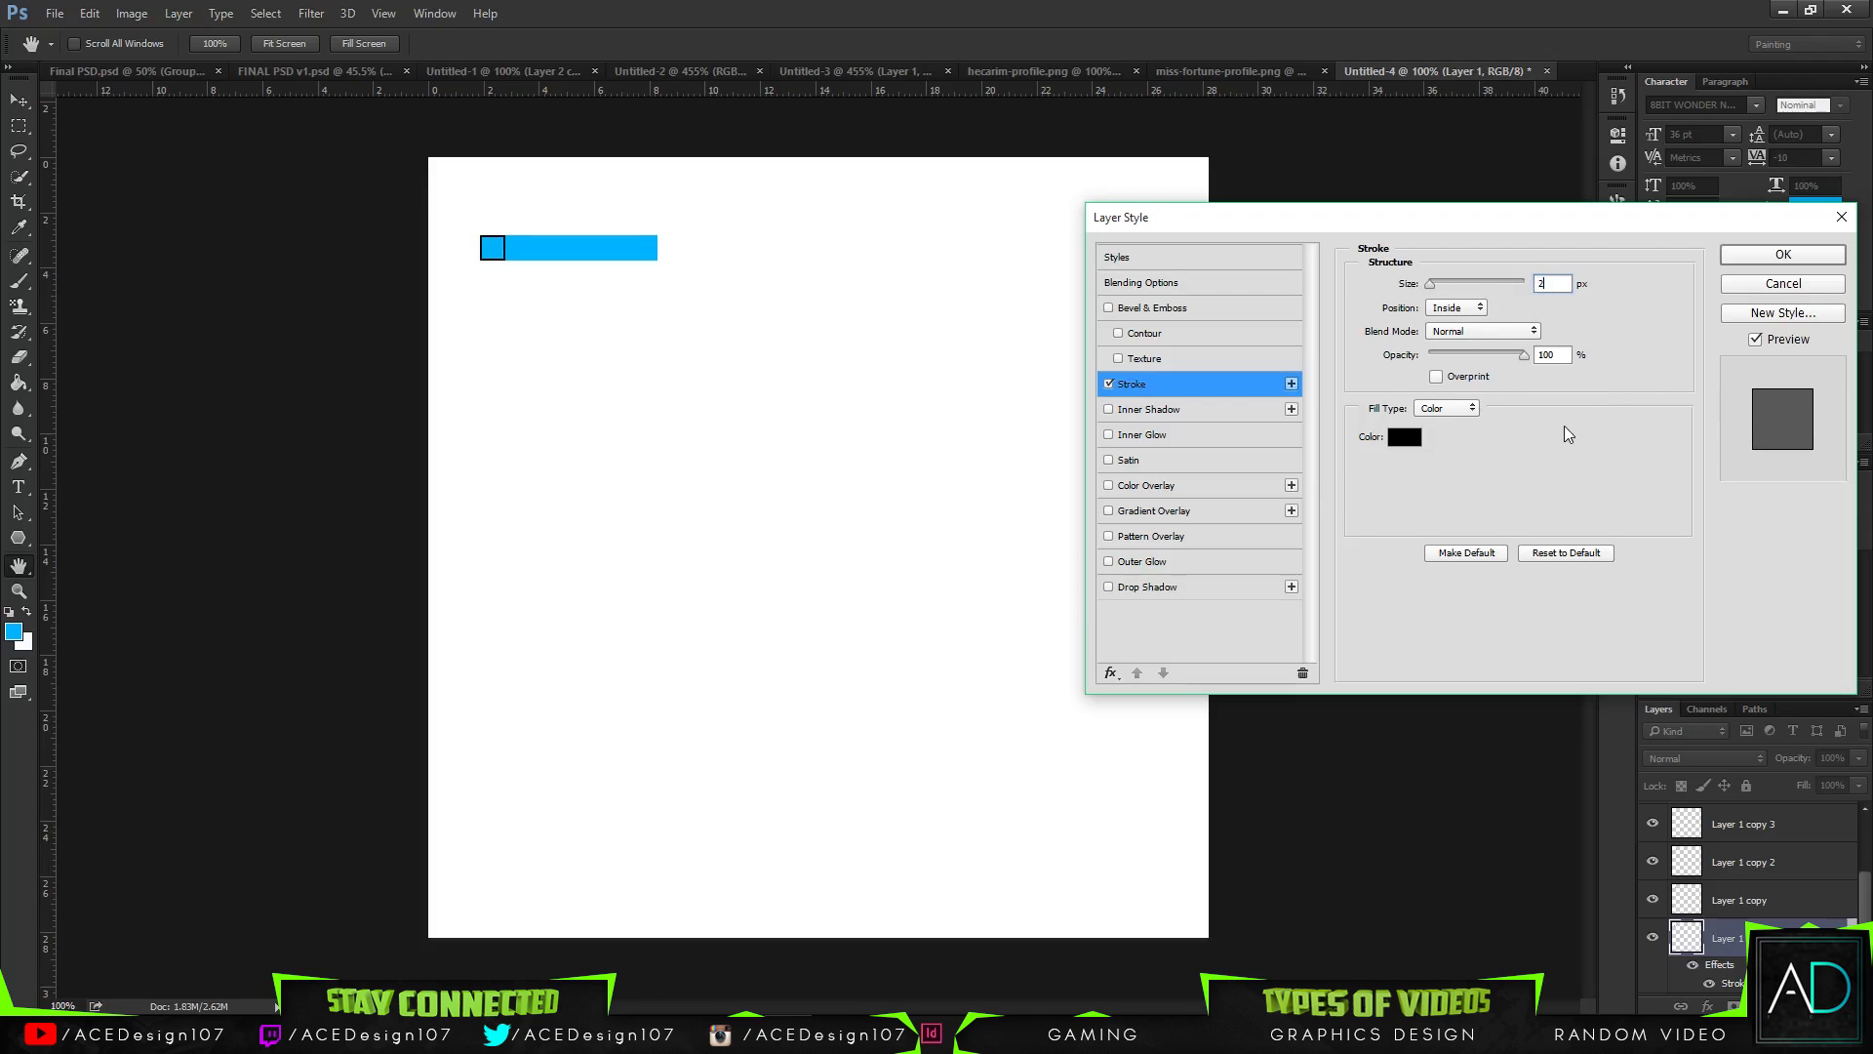
{"action": "left_click", "coordinate": [1791, 255]}
- Copy Layer 1's layer style and paste it onto the six duplicate layers, Layer 1 copy through Layer 1 copy 6
{"action": "right_click", "coordinate": [1791, 850]}
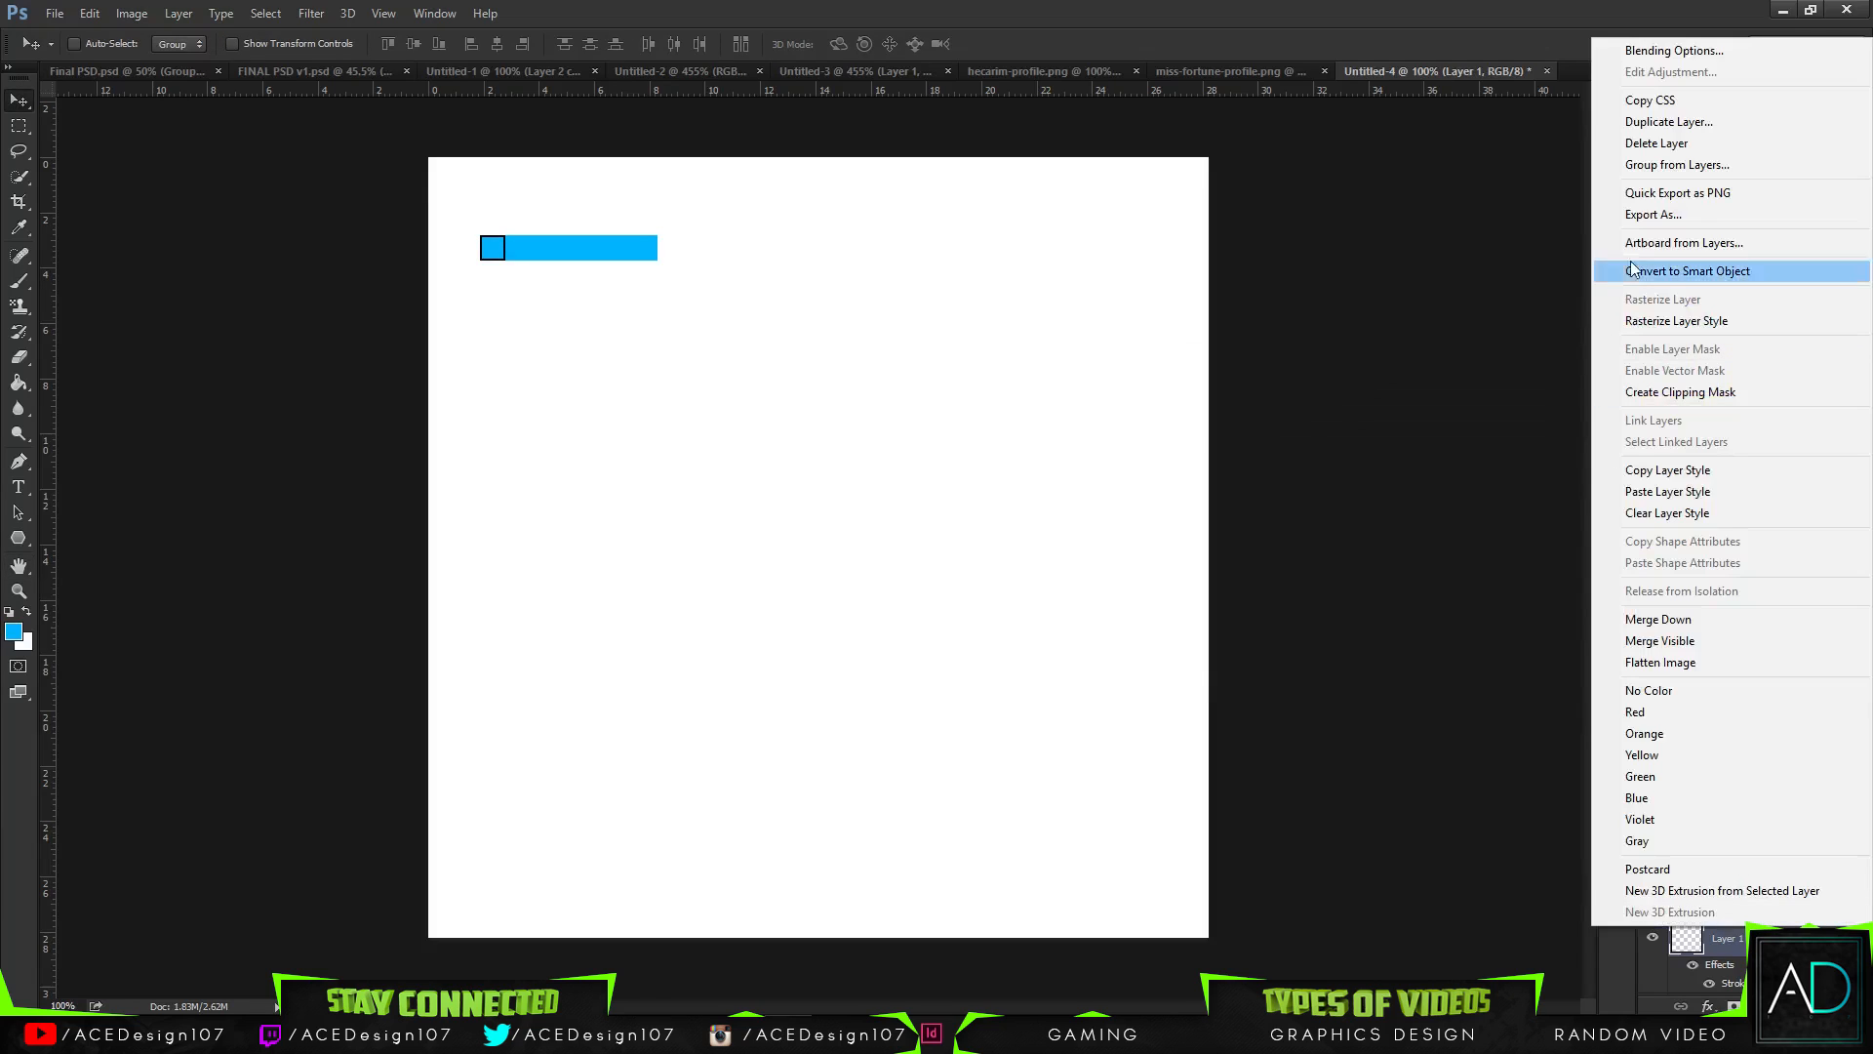
{"action": "left_click", "coordinate": [1673, 468]}
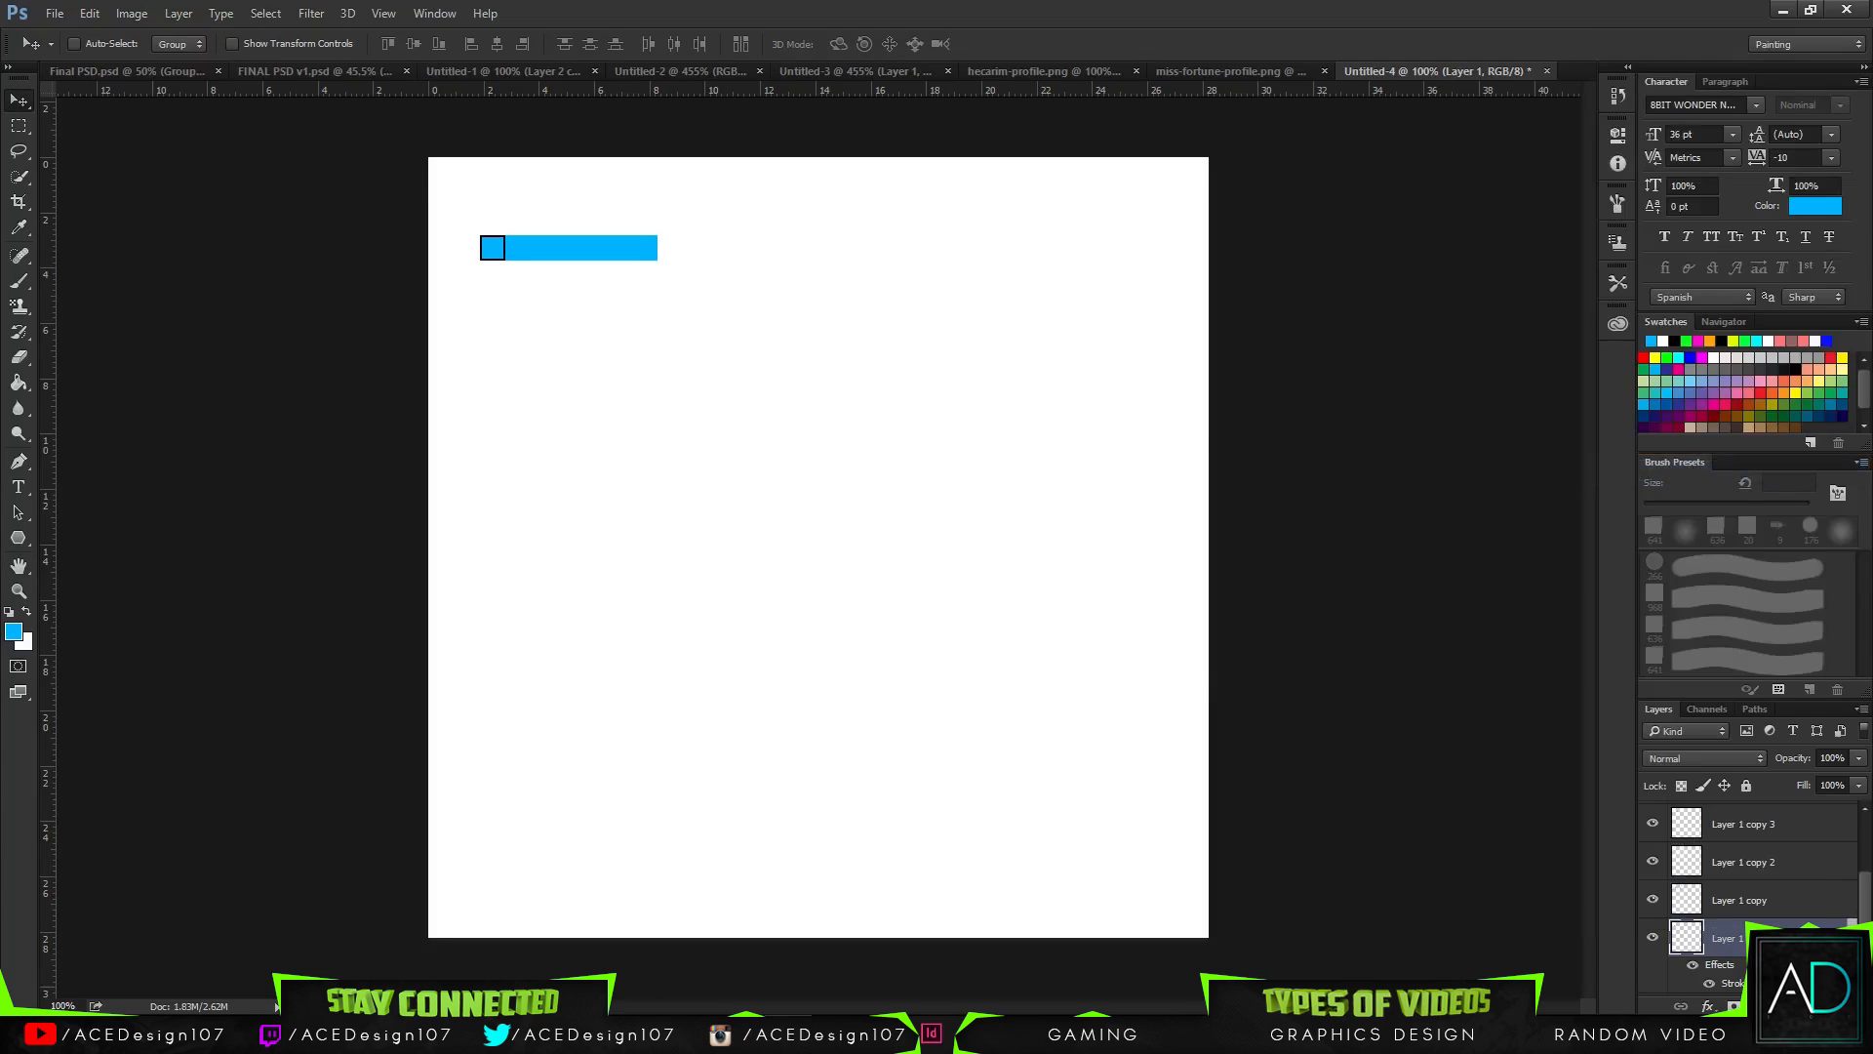
{"action": "mouse_move", "coordinate": [1866, 875]}
{"action": "left_mouse_down"}
{"action": "mouse_move", "coordinate": [1866, 905]}
{"action": "mouse_move", "coordinate": [1856, 842]}
{"action": "left_mouse_up"}
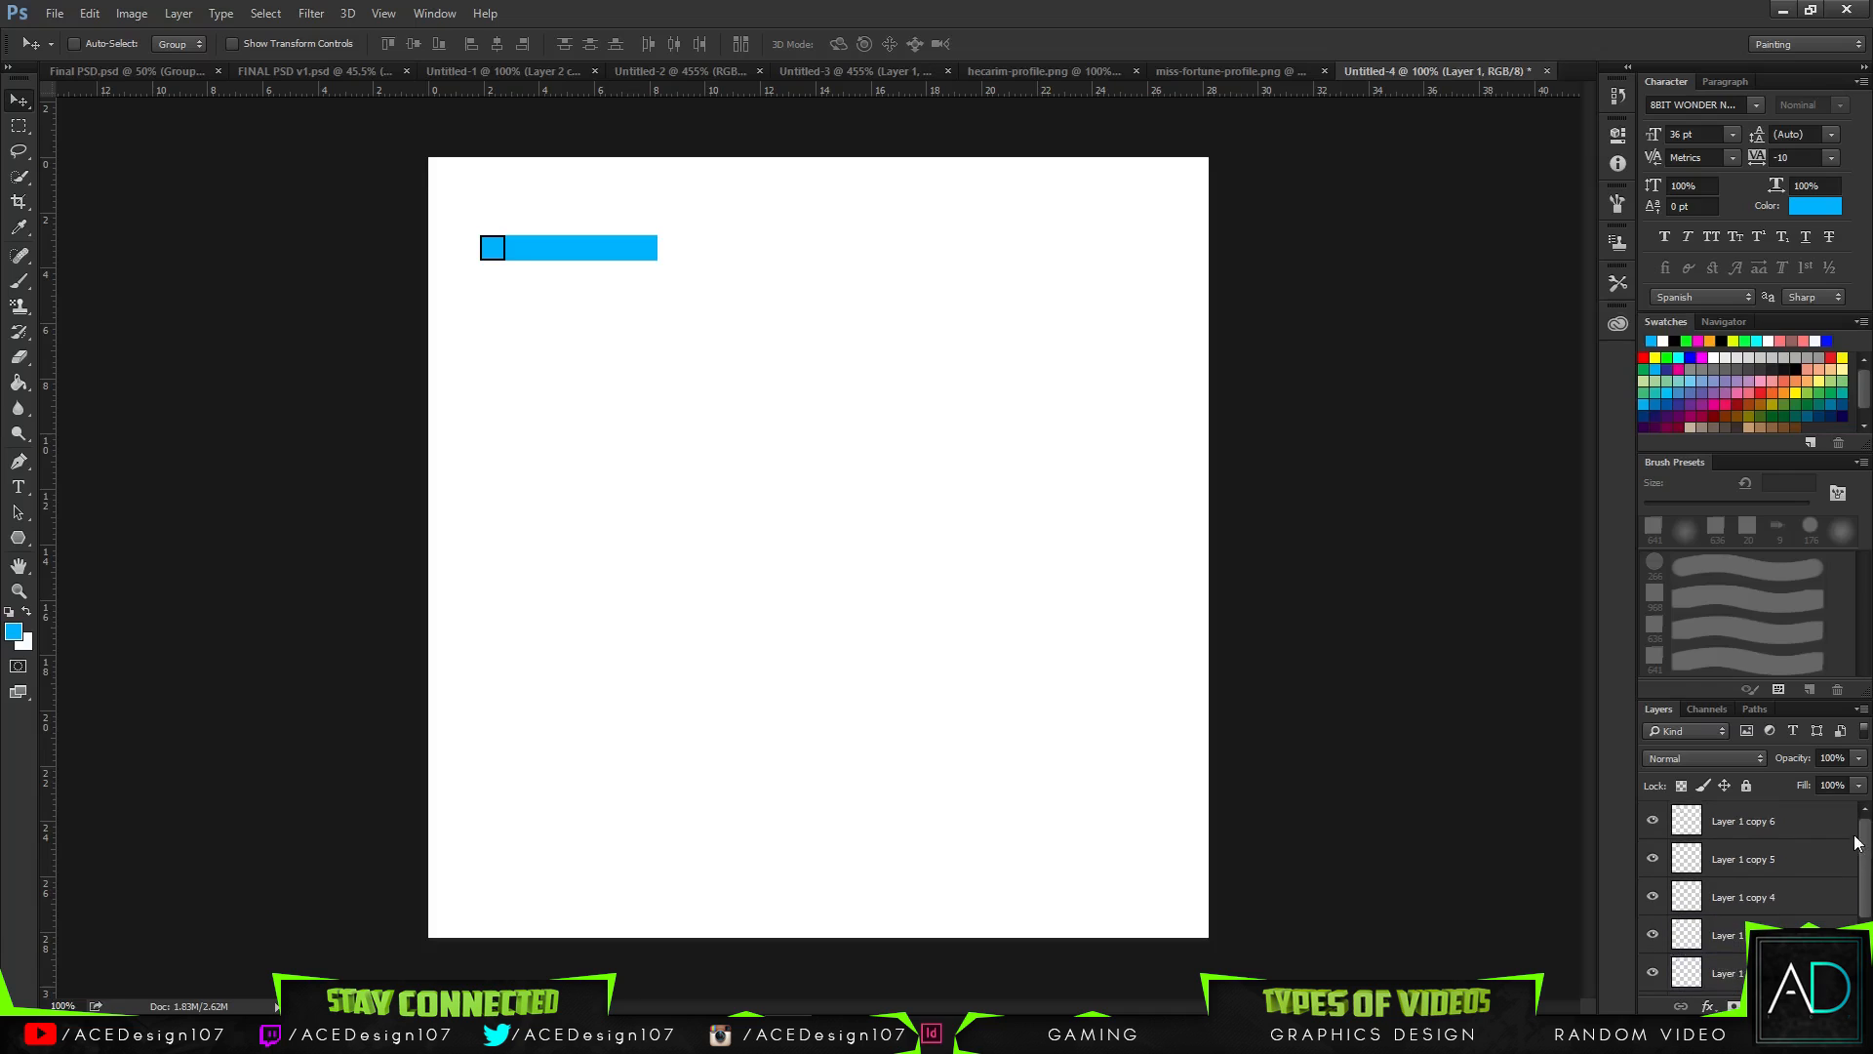
{"action": "left_click", "coordinate": [1783, 839]}
{"action": "scroll", "coordinate": [1756, 878], "scroll_direction": "down", "scroll_amount": 2}
{"action": "left_click", "coordinate": [1756, 912], "text": "shift"}
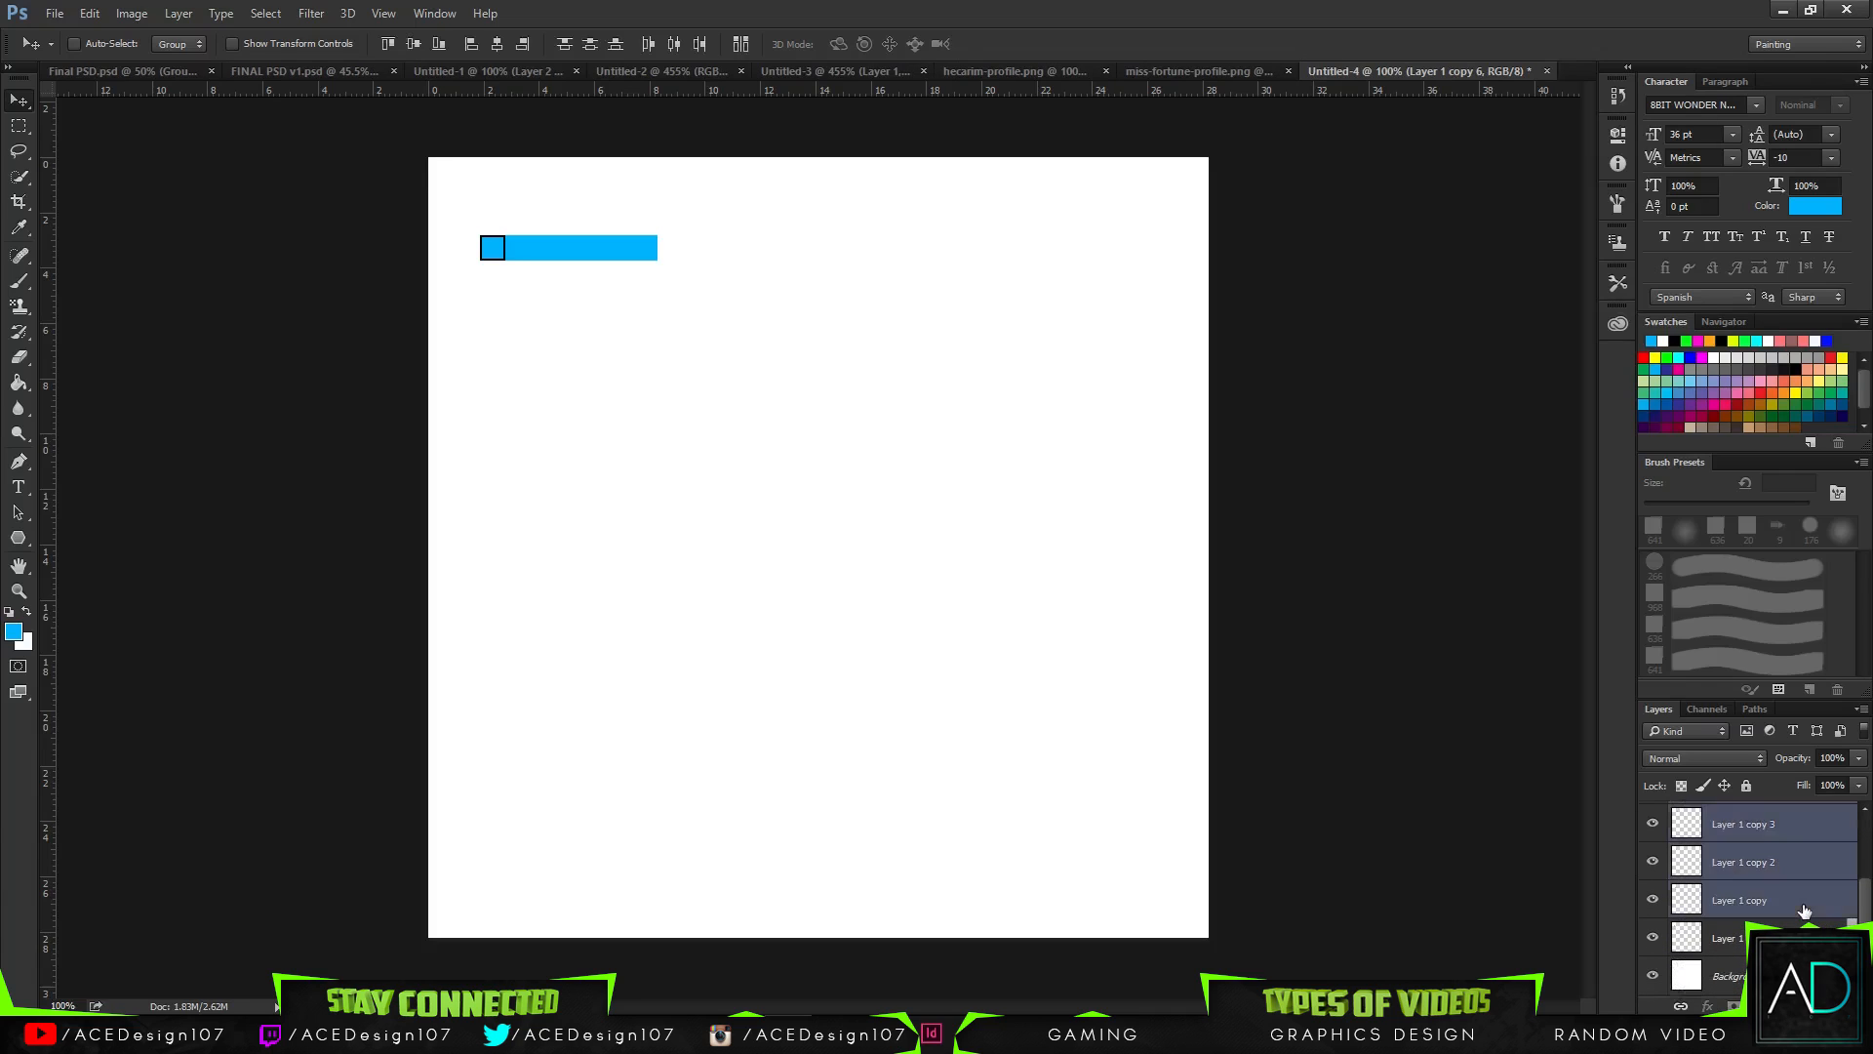
{"action": "right_click", "coordinate": [1756, 913]}
{"action": "left_click", "coordinate": [1653, 468]}
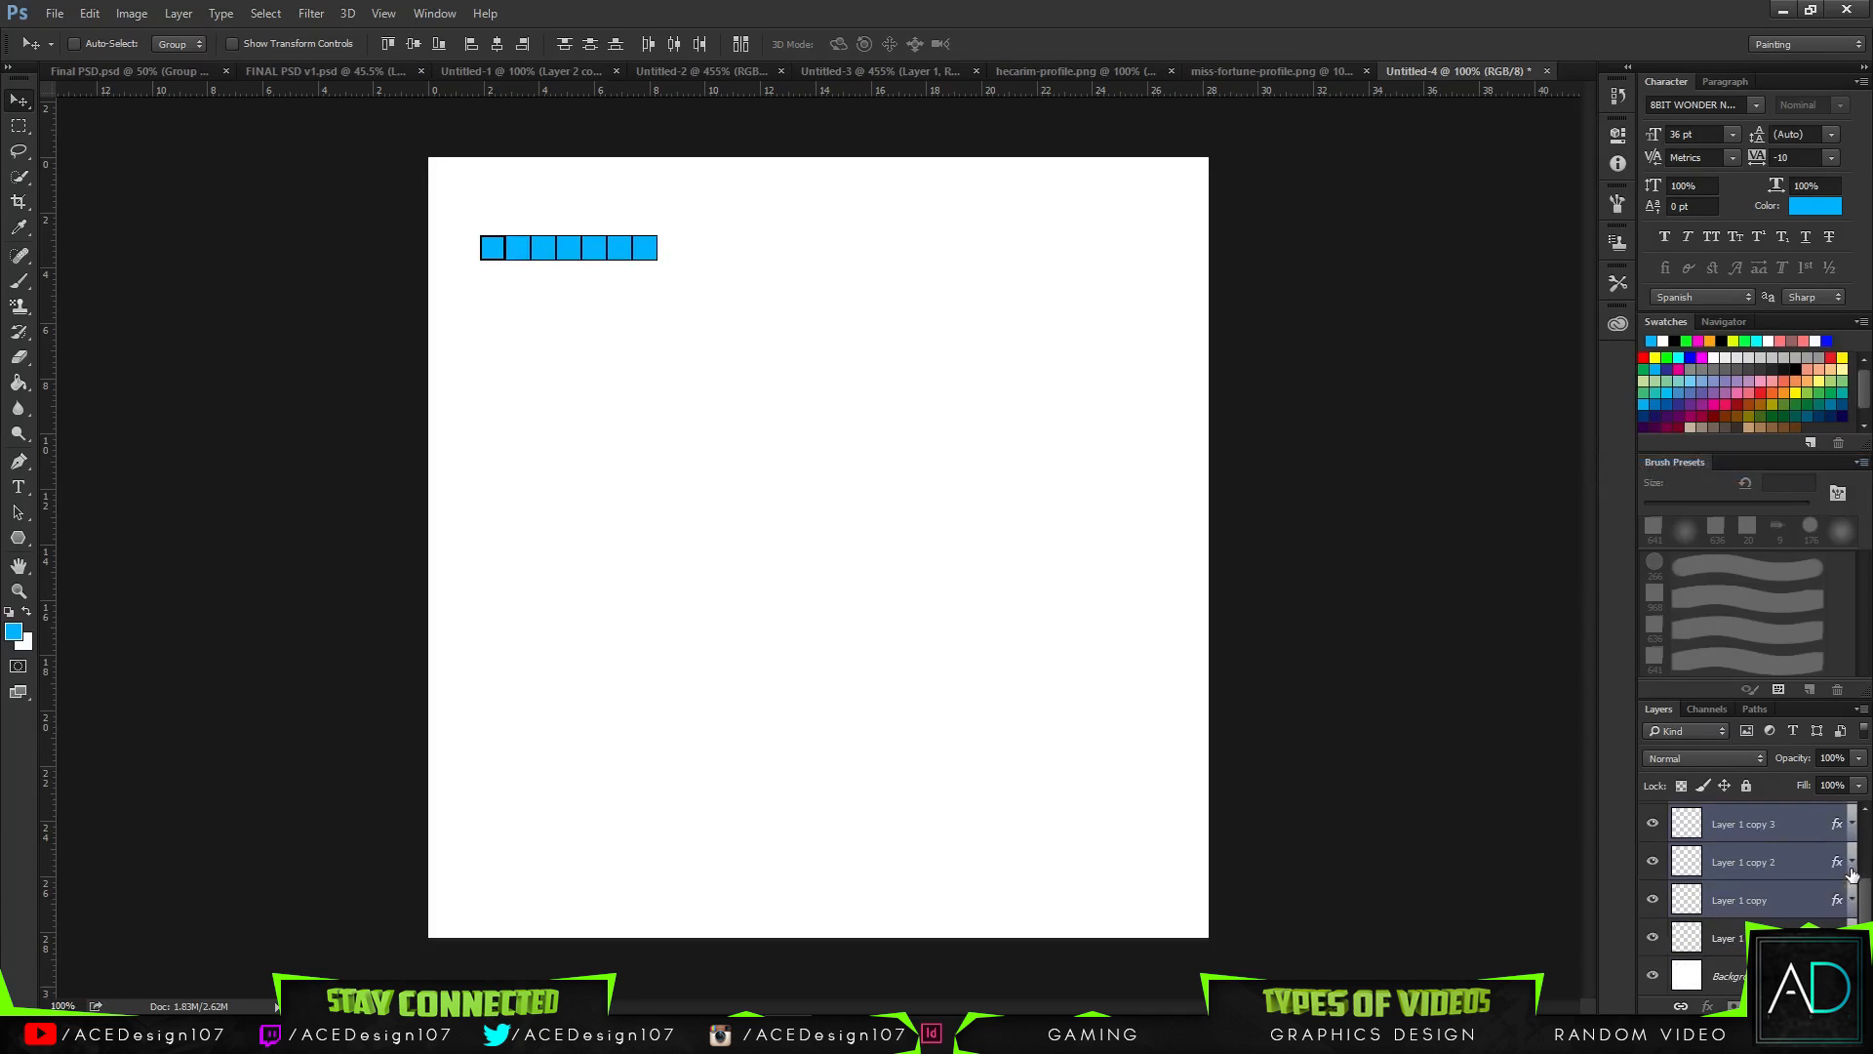
- Set the stroke size of the first square on Layer 1 to 1 px
{"action": "left_click", "coordinate": [1746, 937]}
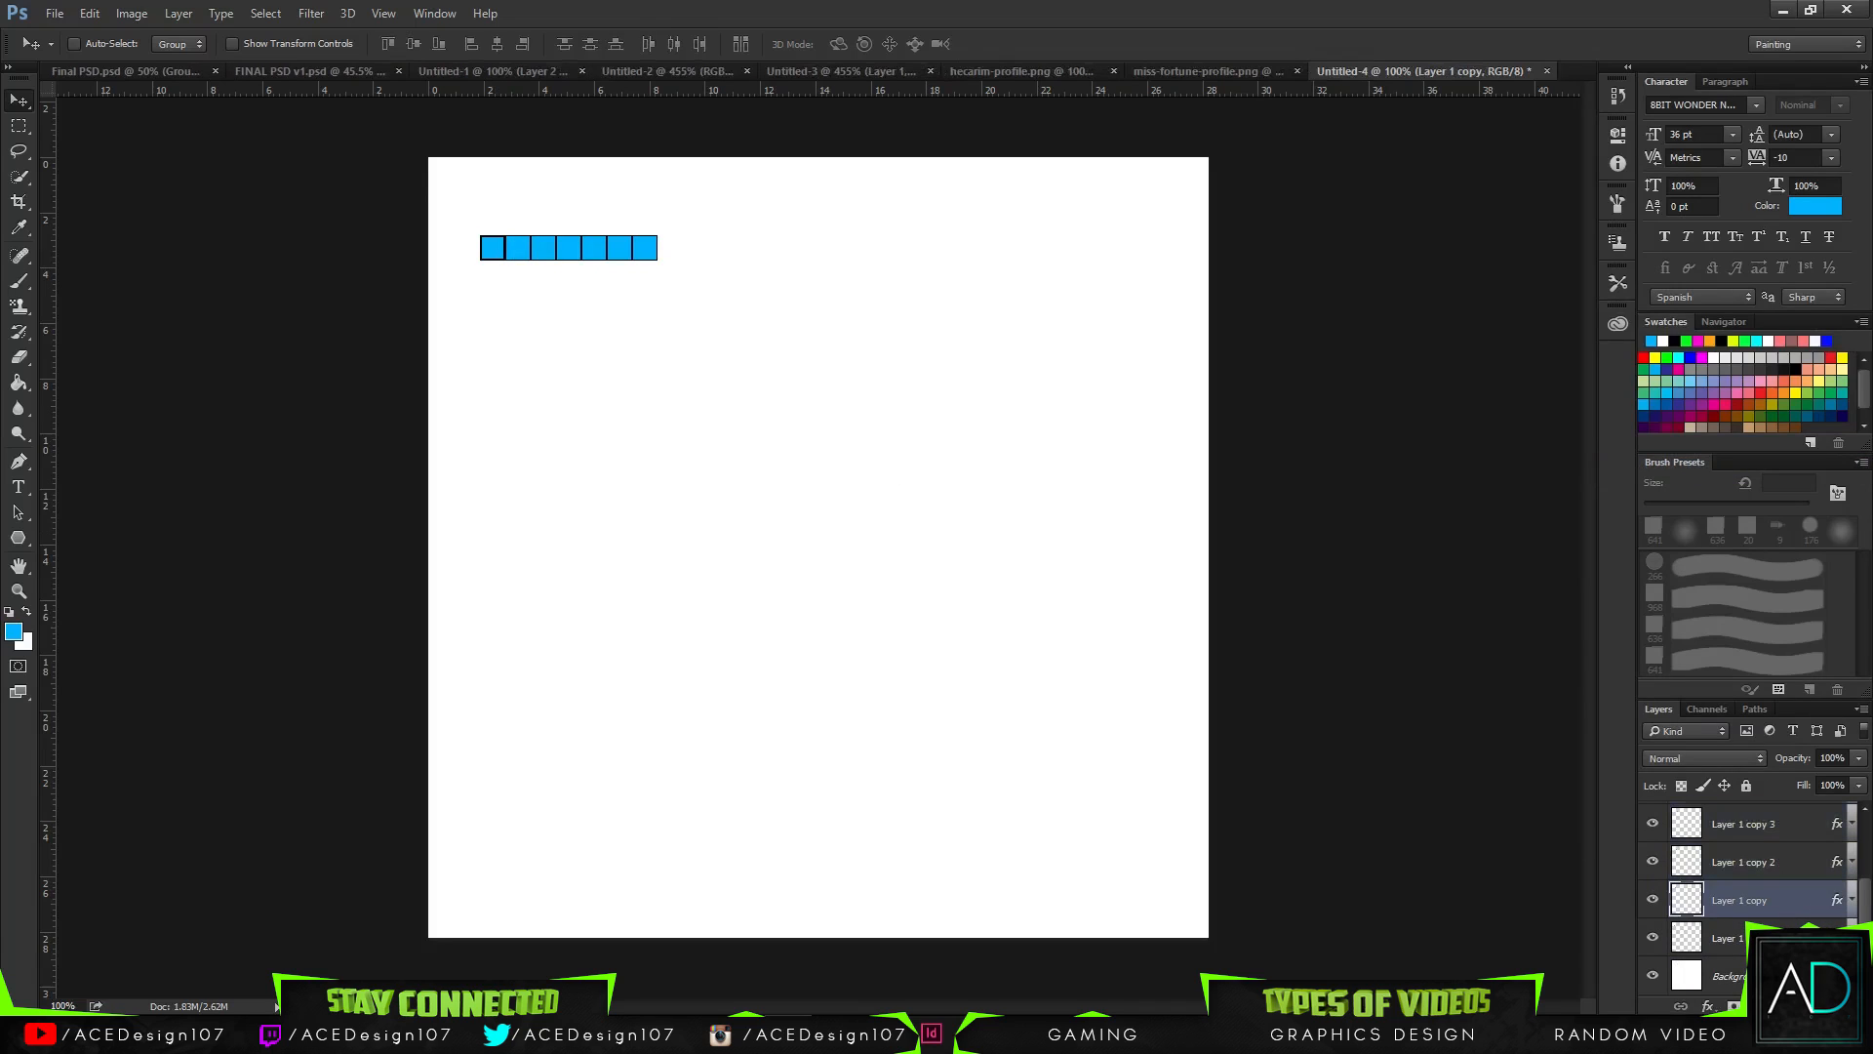
{"action": "right_click", "coordinate": [1746, 937]}
{"action": "left_click", "coordinate": [1647, 58]}
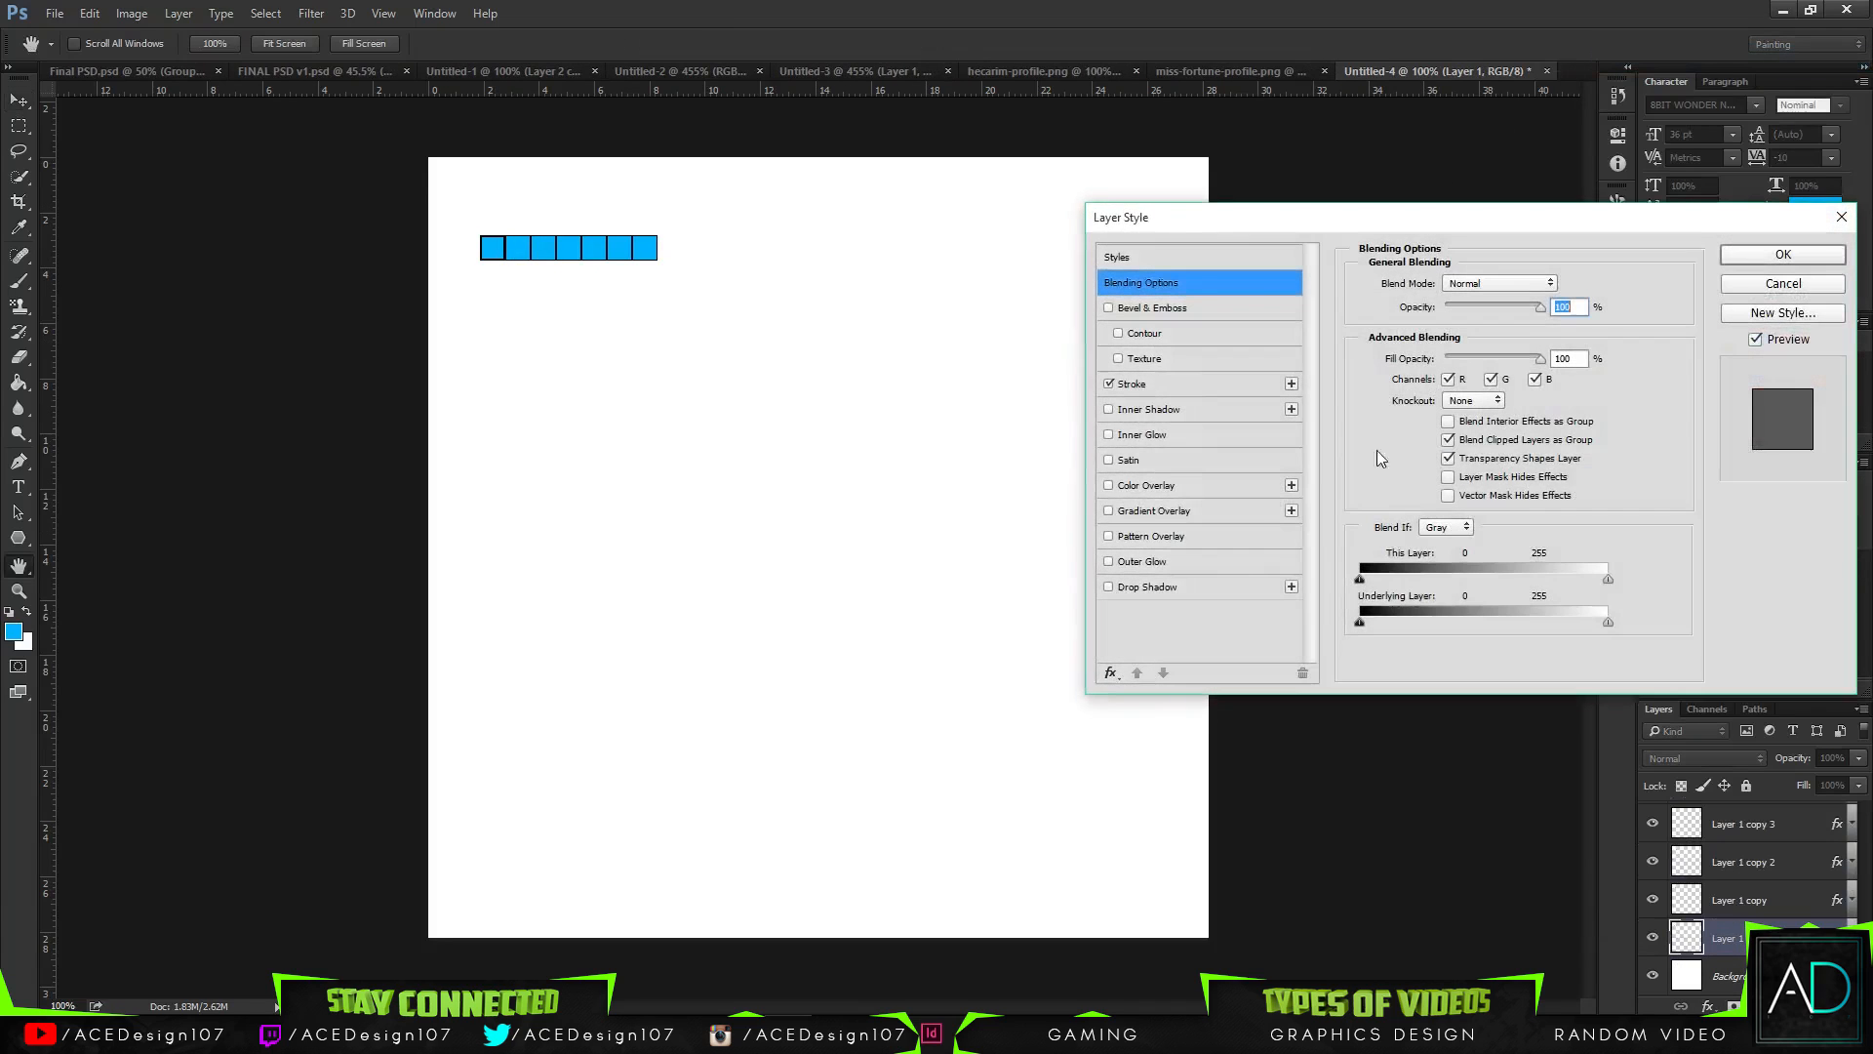
{"action": "left_click", "coordinate": [1141, 385]}
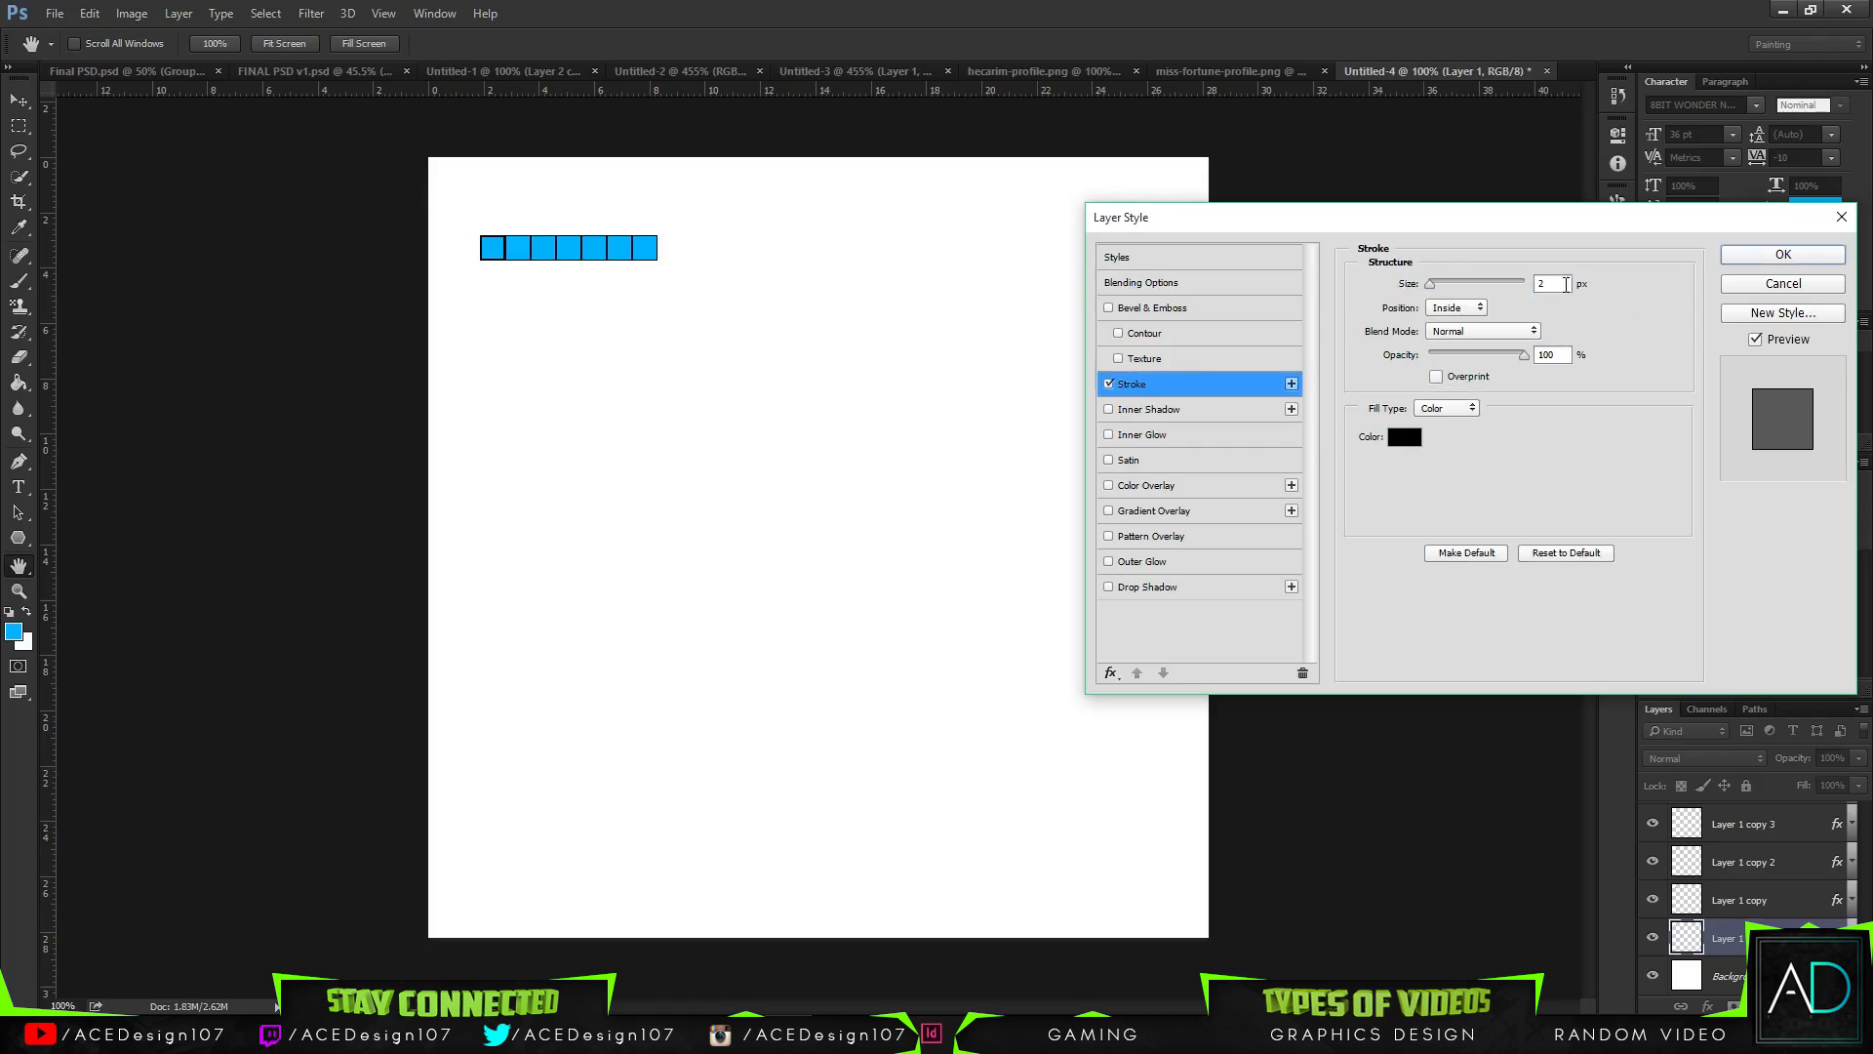
{"action": "left_click", "coordinate": [1566, 283]}
{"action": "key", "text": "BackSpace"}
{"action": "type", "text": "1"}
{"action": "left_click", "coordinate": [1774, 255]}
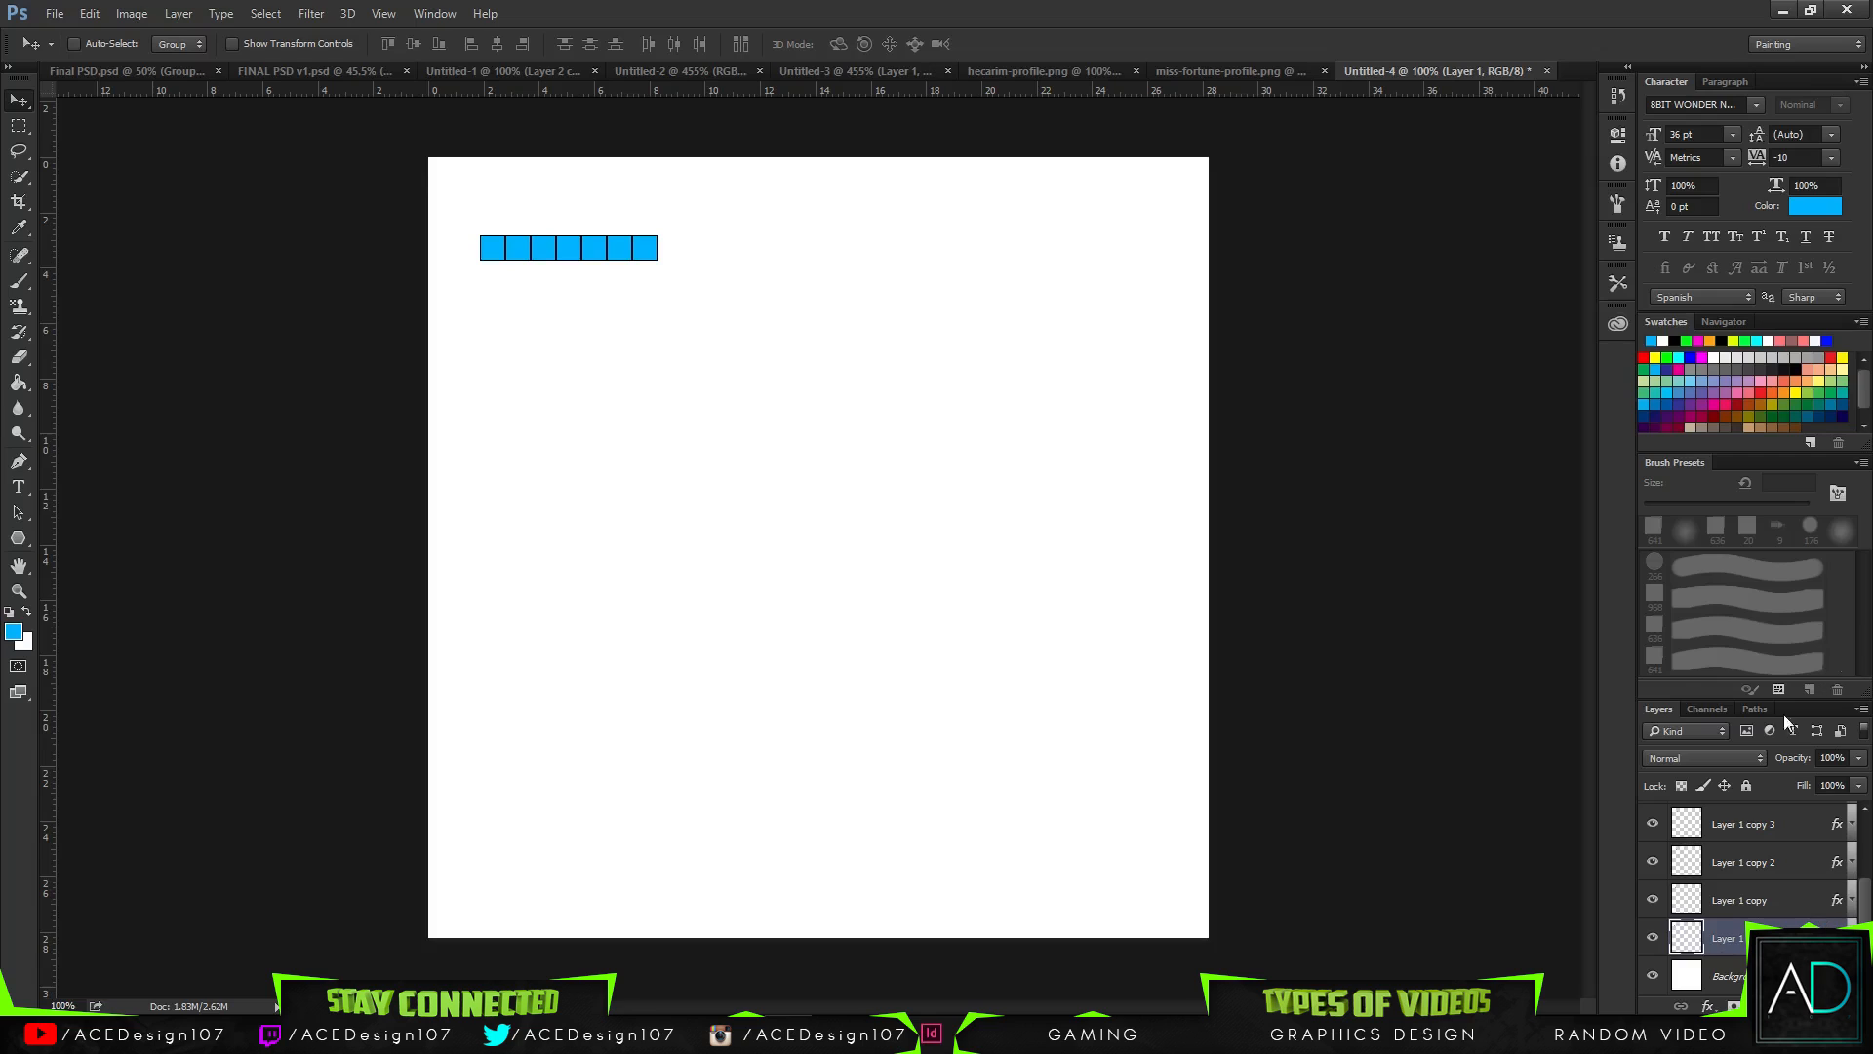
- Try a 2 px stroke size on the first square on Layer 1
{"action": "right_click", "coordinate": [1726, 938]}
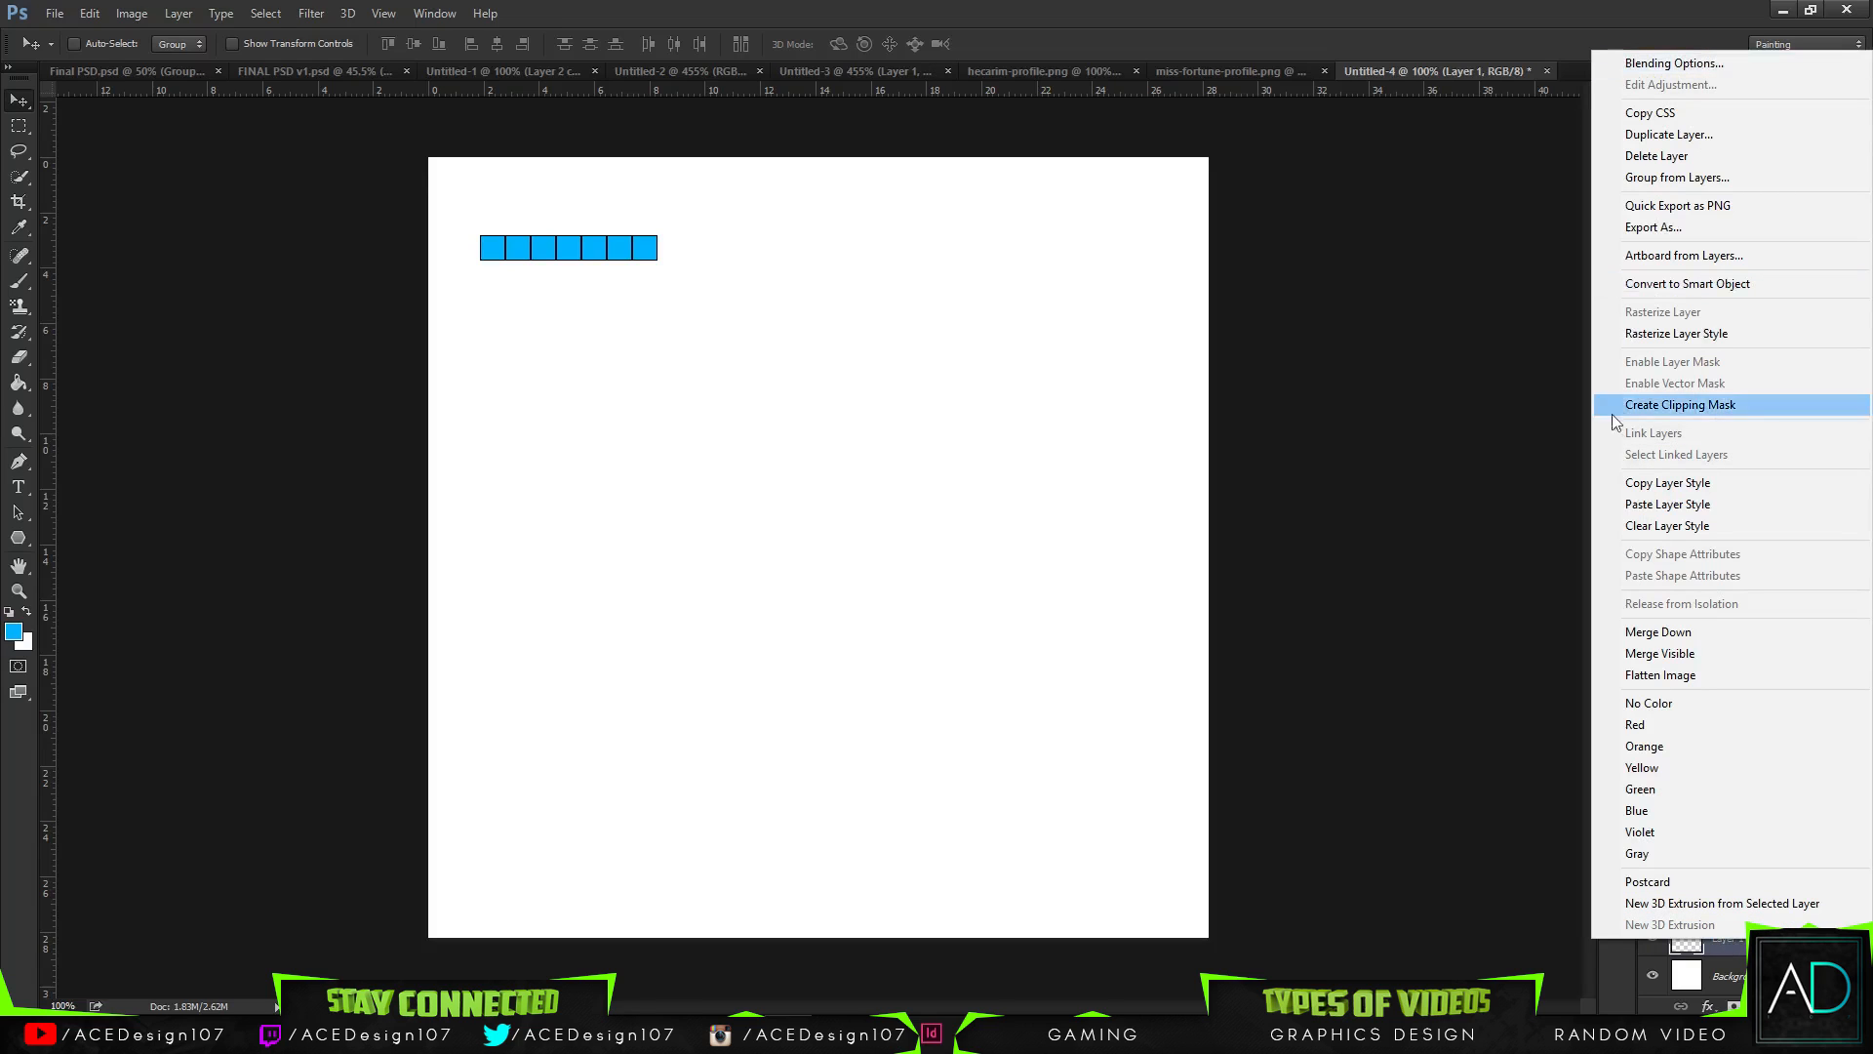
{"action": "left_click", "coordinate": [1684, 67]}
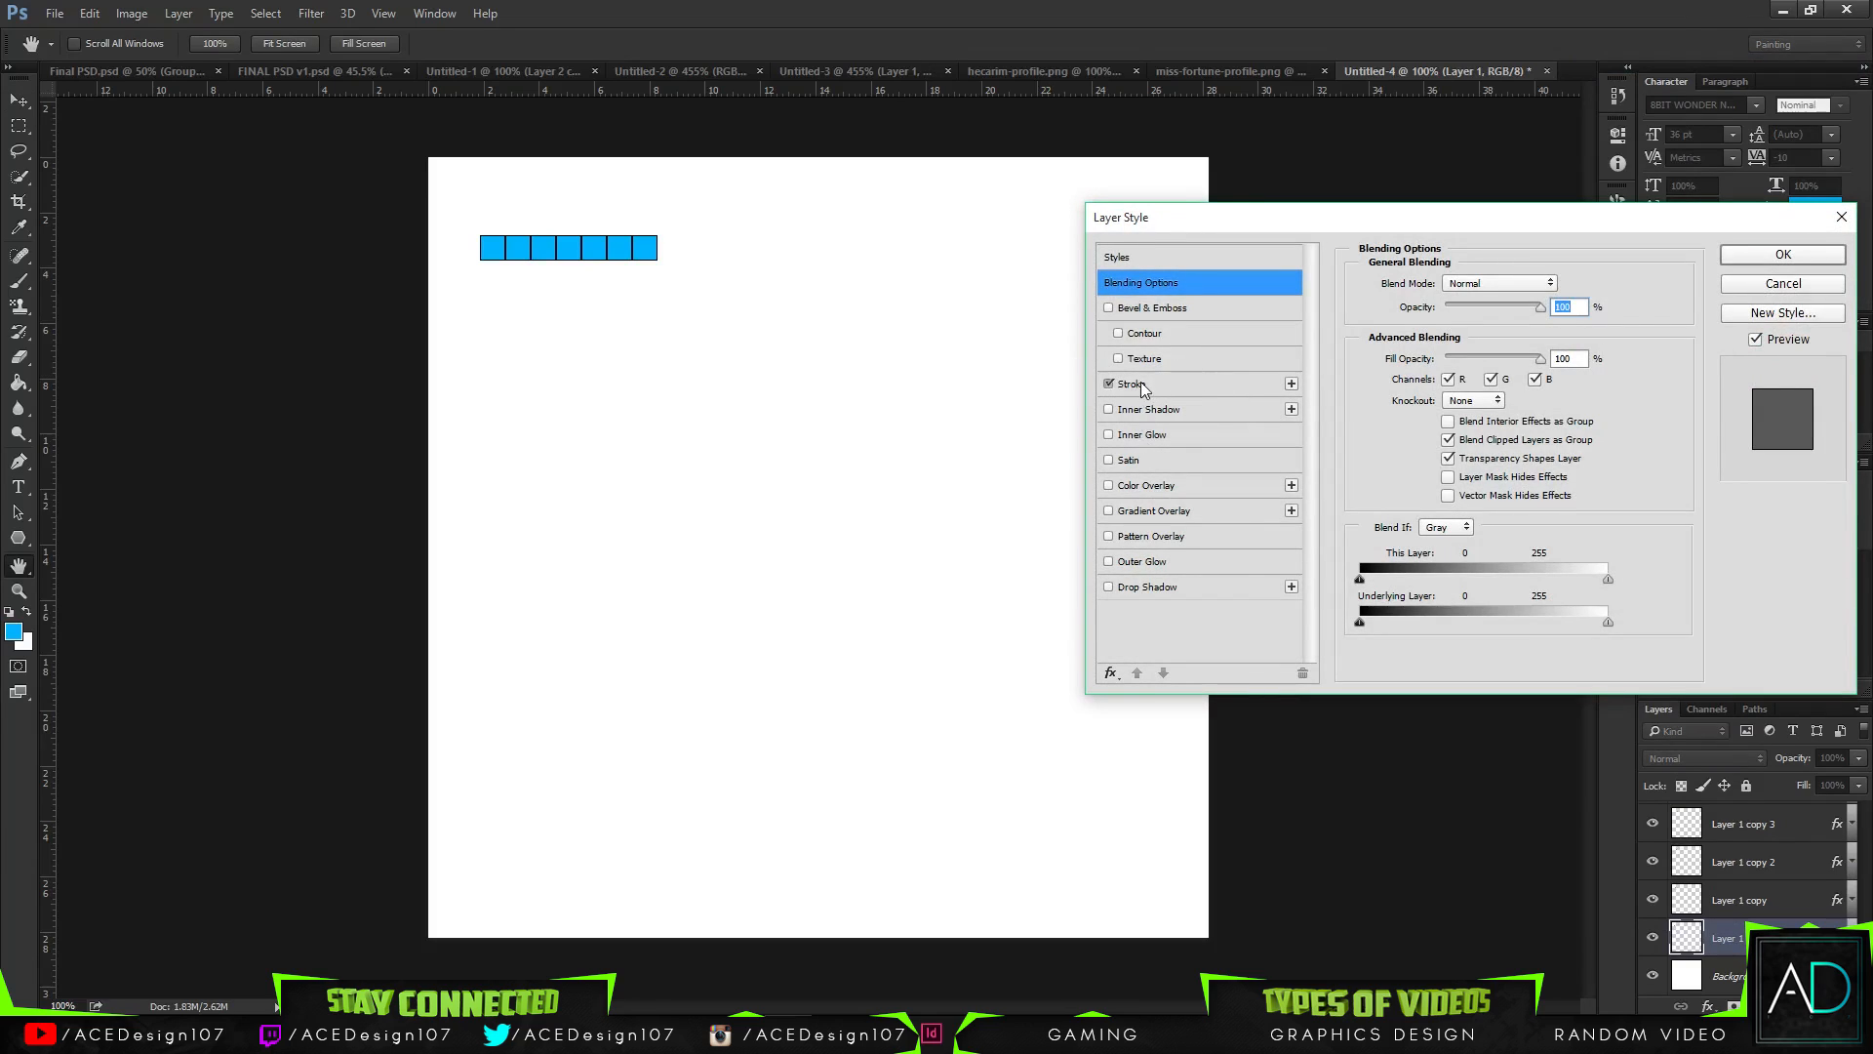
{"action": "left_click", "coordinate": [1144, 388]}
{"action": "type", "text": "2"}
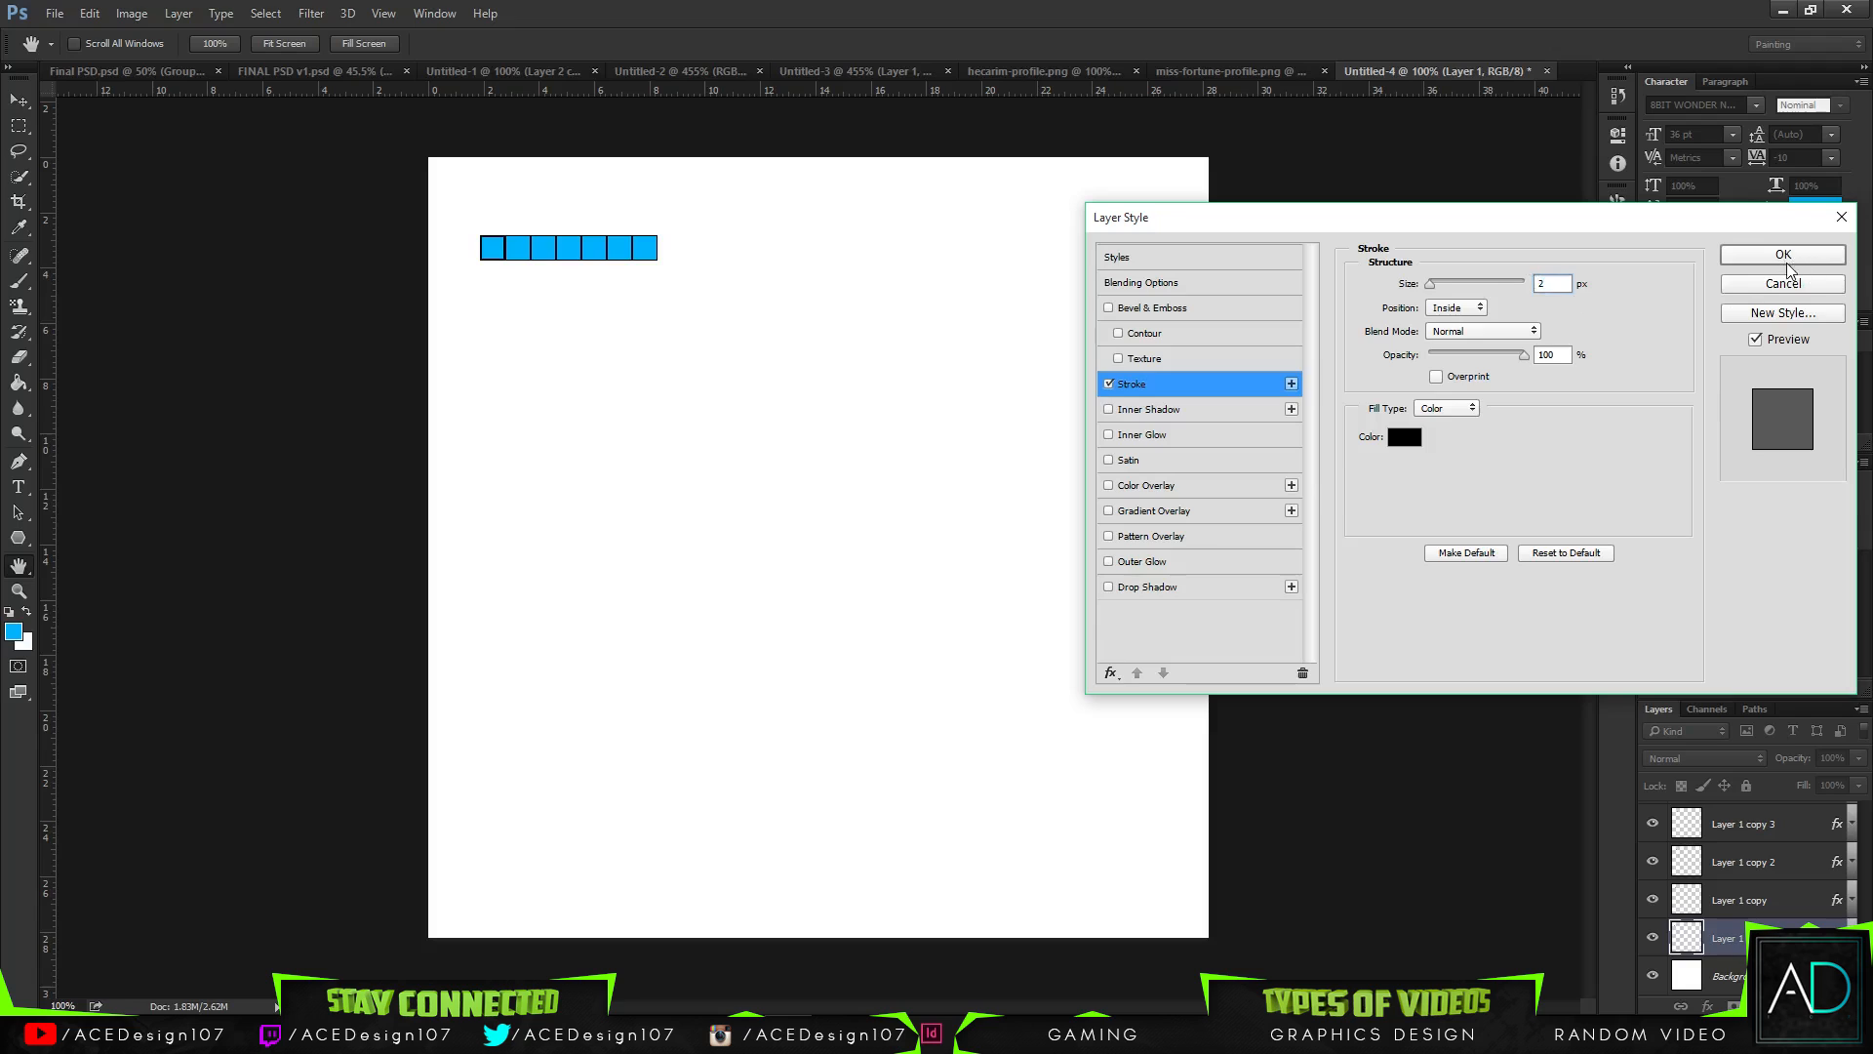
{"action": "left_click", "coordinate": [1783, 255]}
{"action": "key", "text": "v"}
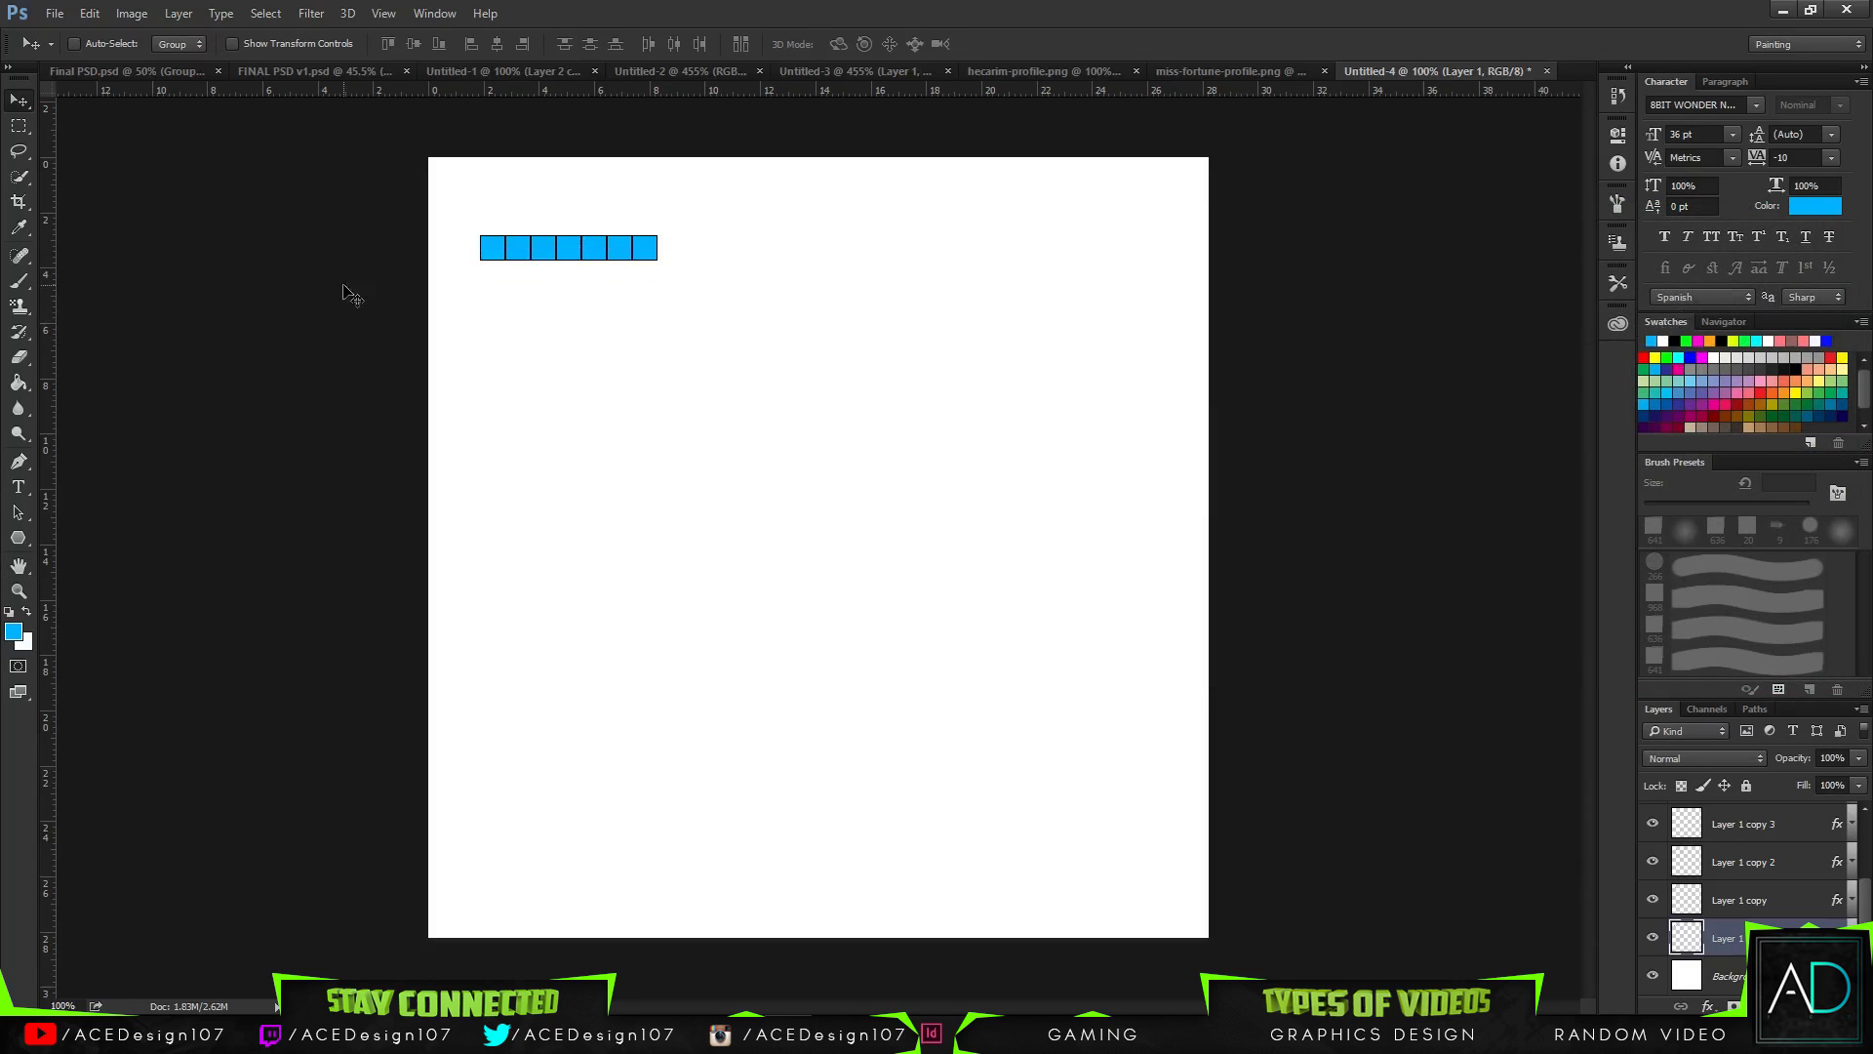
- Shift the second square, Layer 1 copy, slightly left so its border overlaps the first square's border
{"action": "key", "text": "ctrl+plus"}
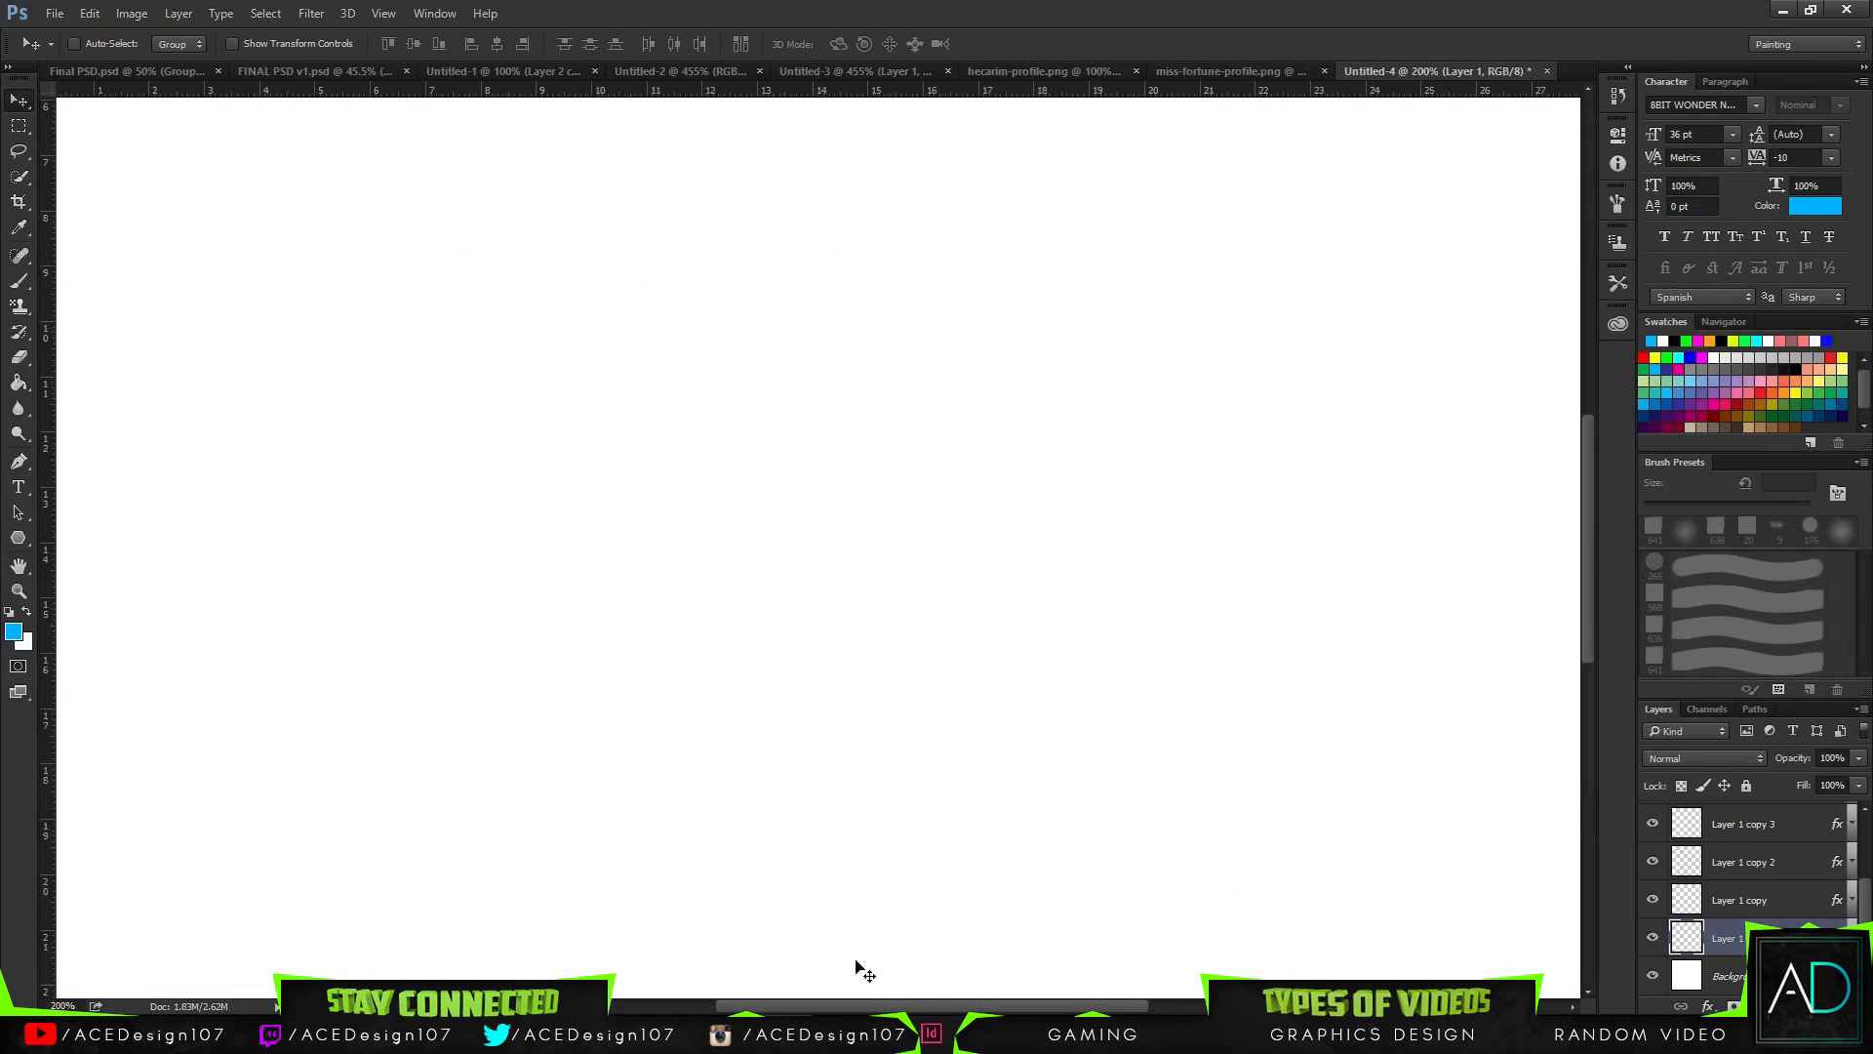
{"action": "left_click_drag", "start_coordinate": [857, 1006], "coordinate": [749, 1006]}
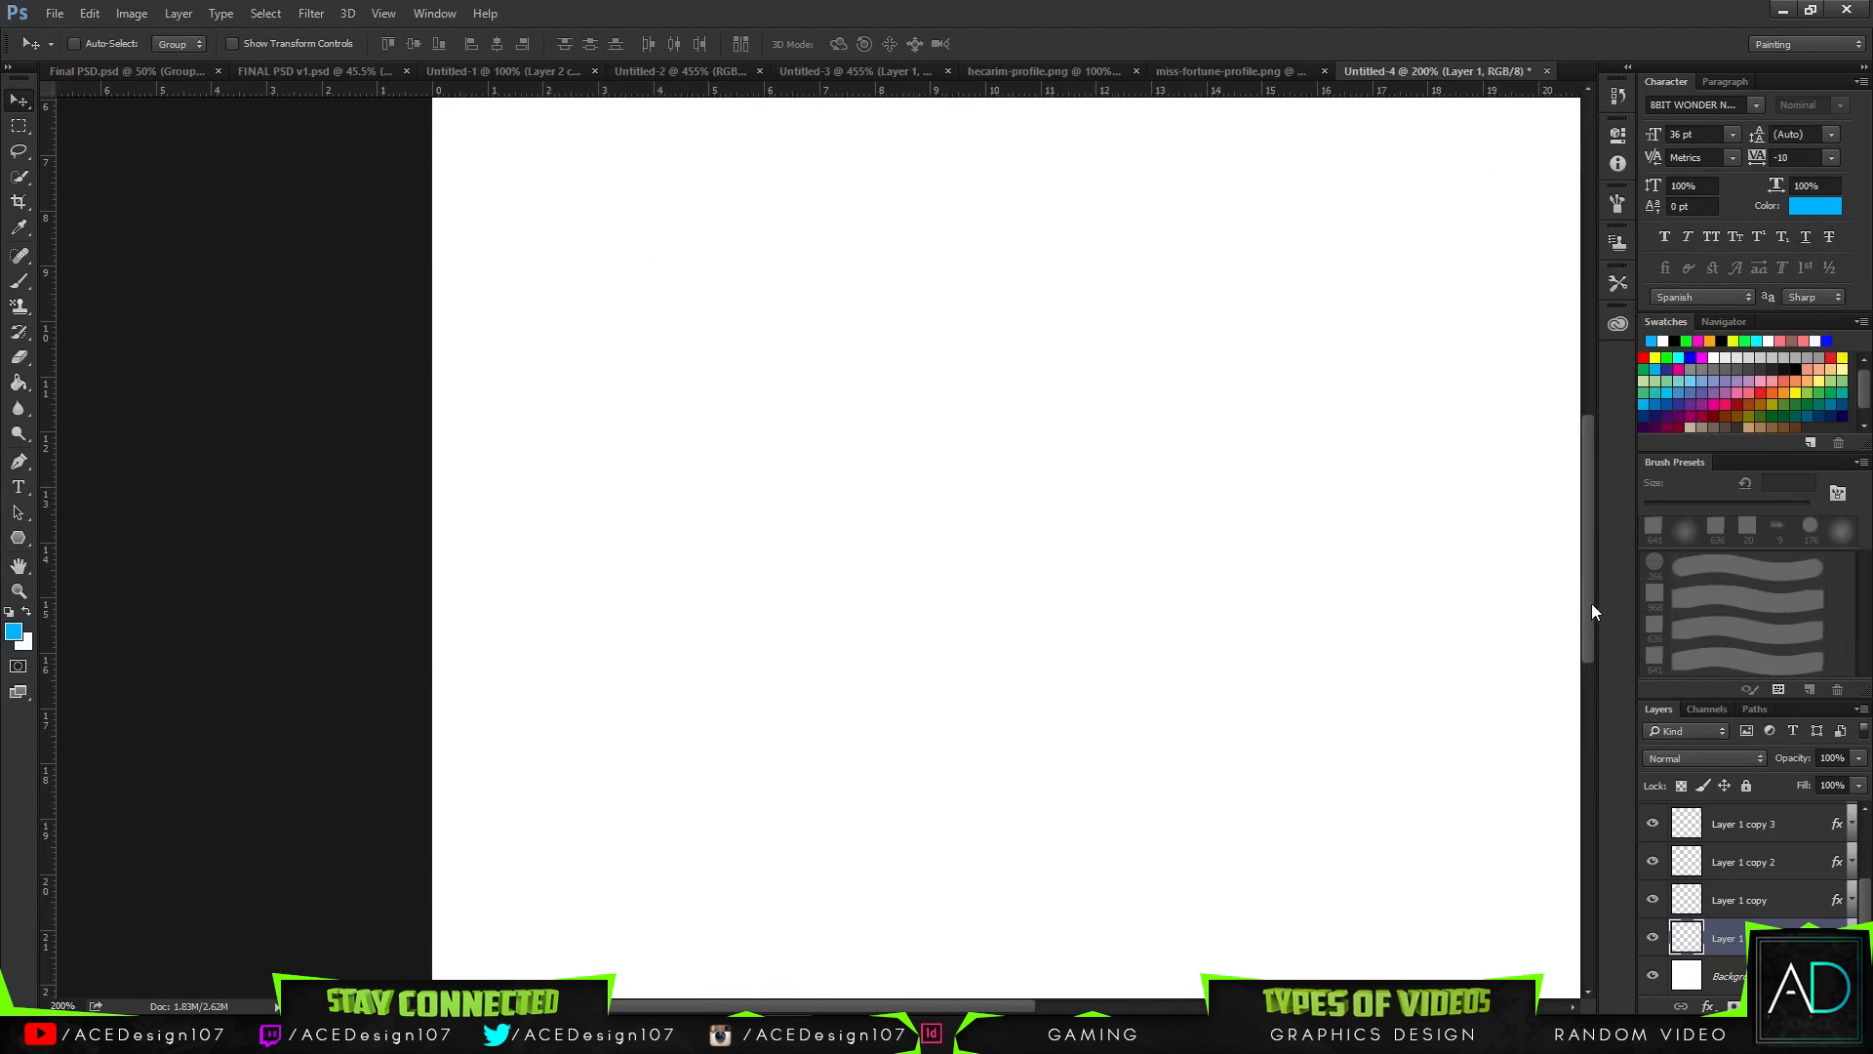
{"action": "left_click_drag", "start_coordinate": [1592, 605], "coordinate": [1572, 482]}
{"action": "left_click", "coordinate": [1769, 905]}
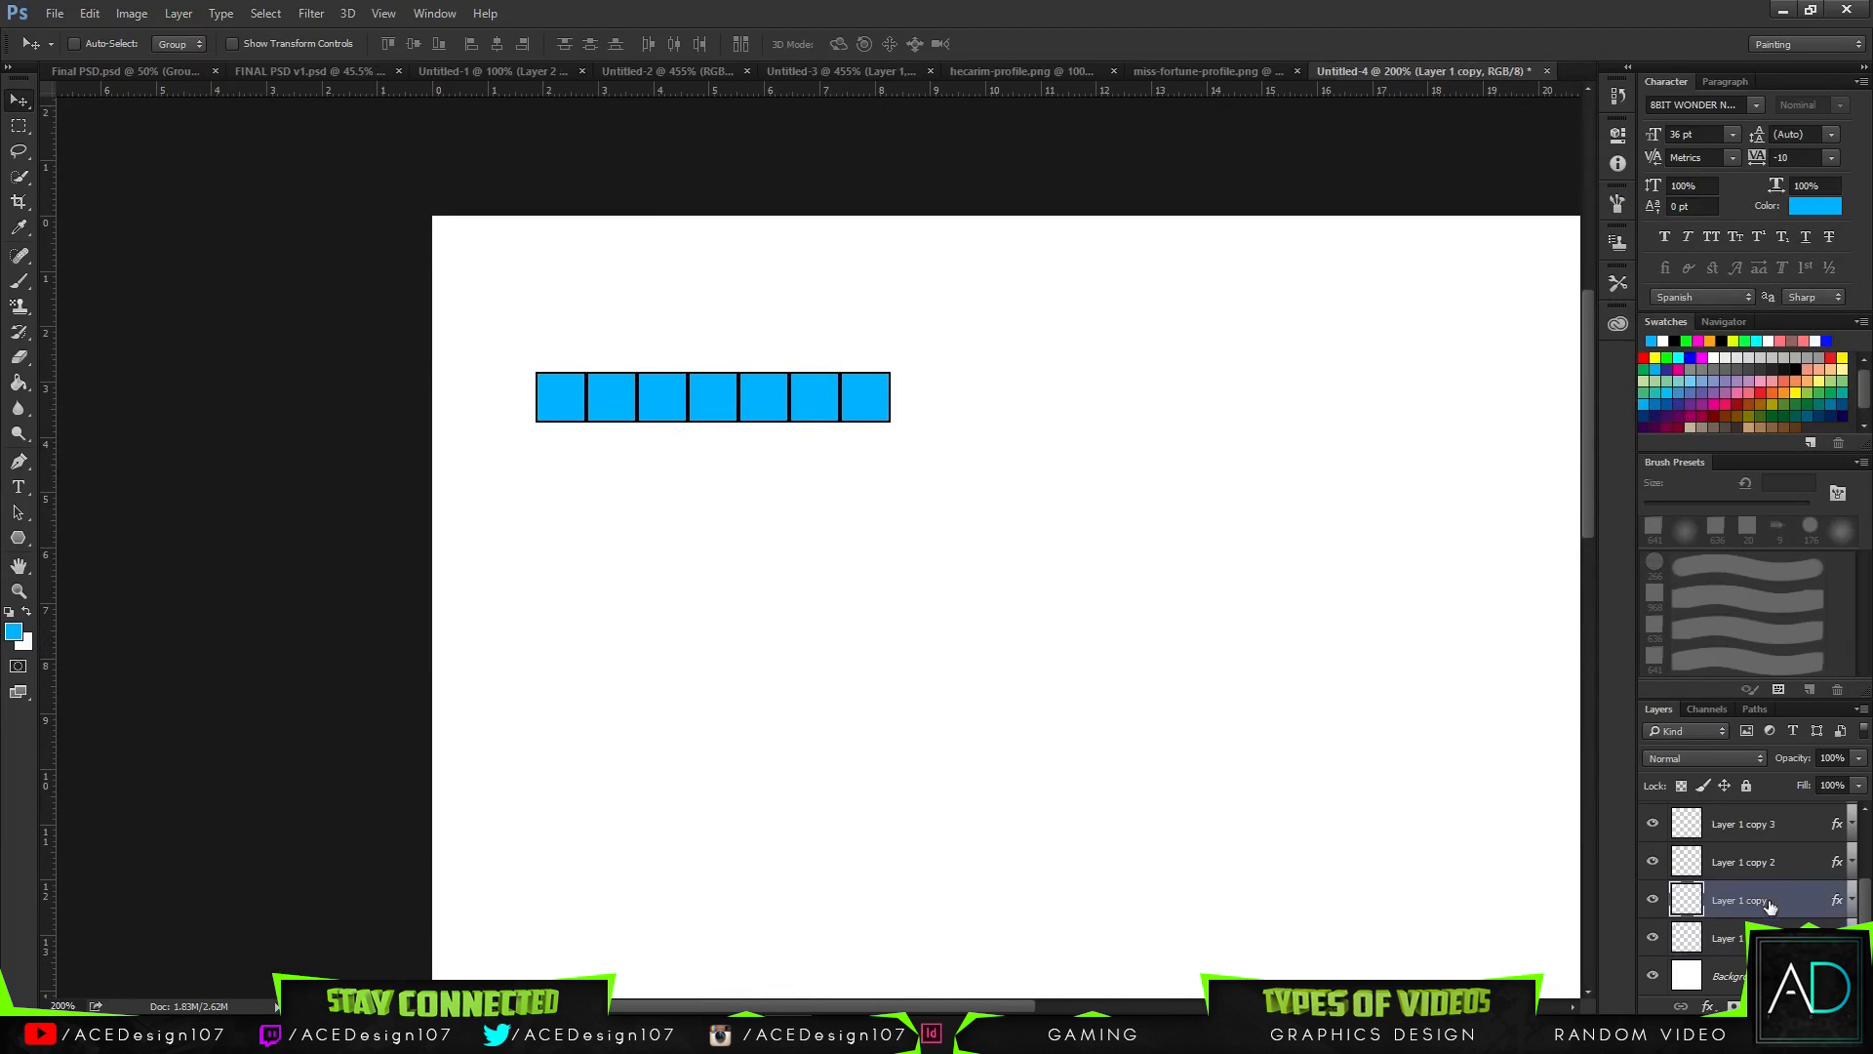
{"action": "key", "text": "ctrl+t"}
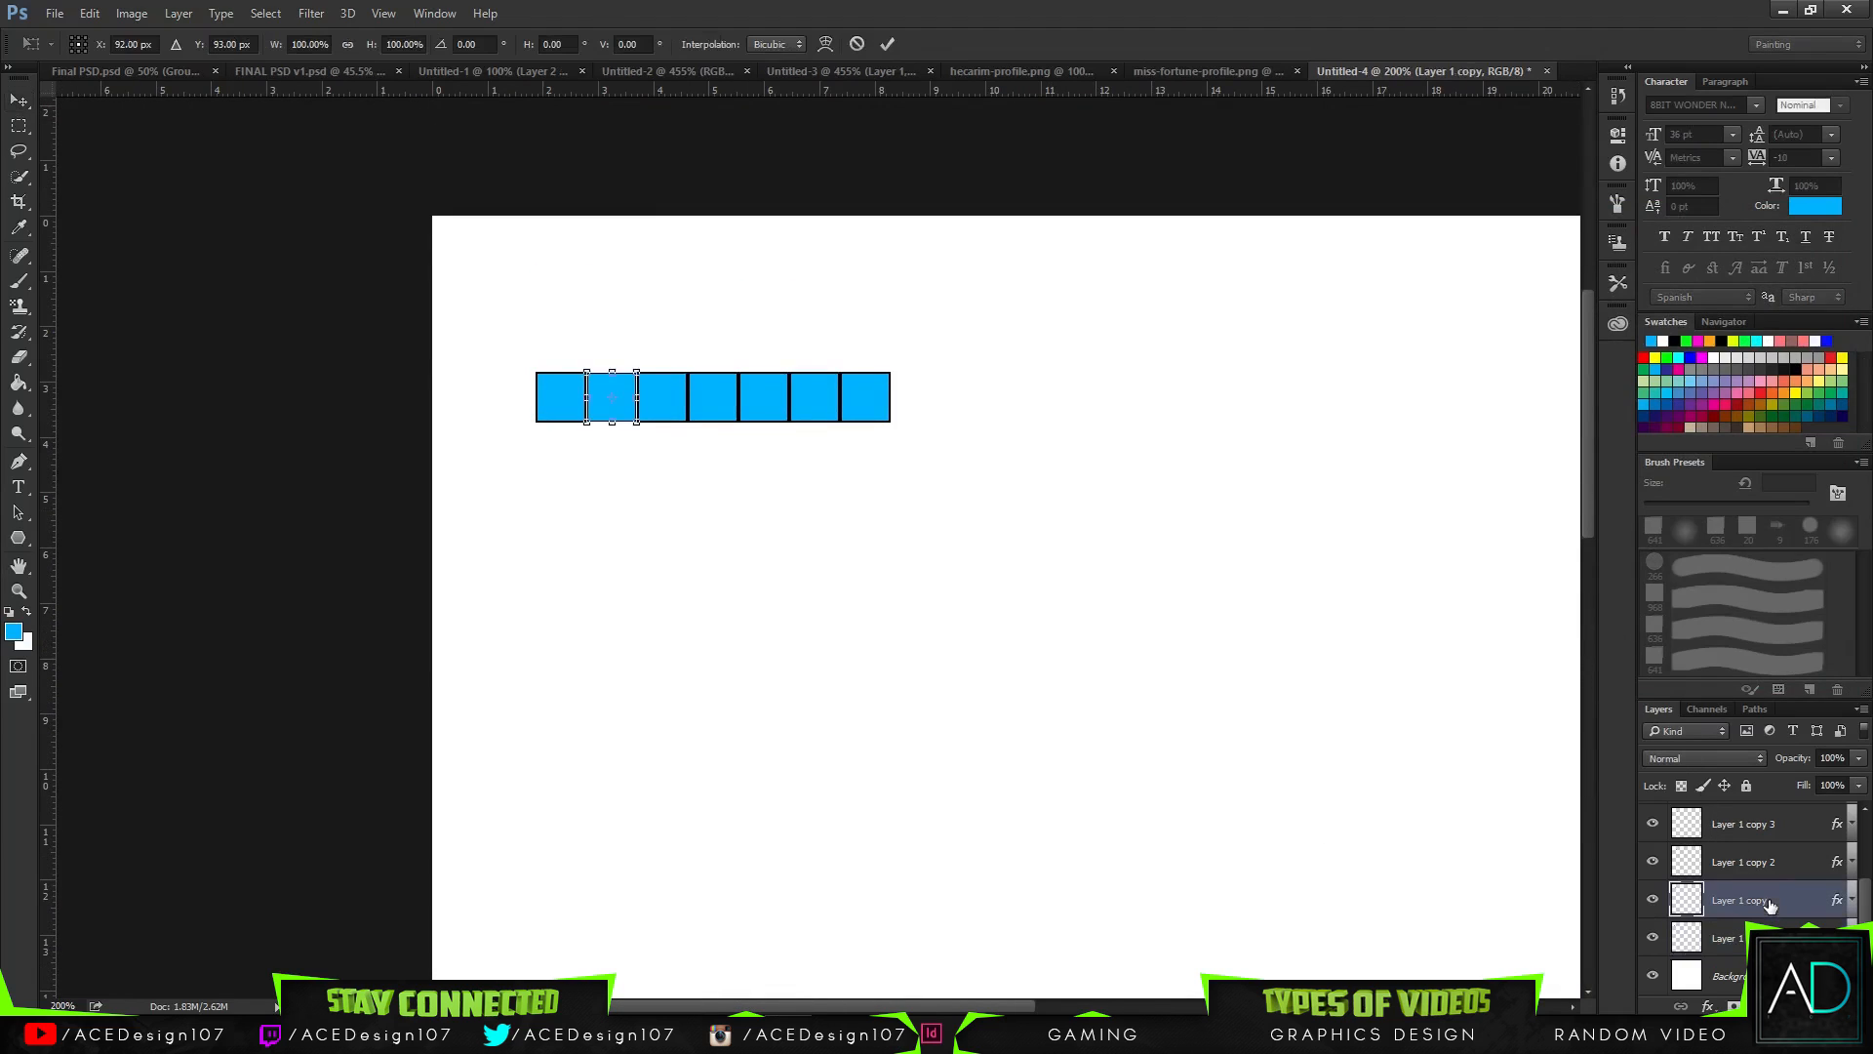
{"action": "left_click", "coordinate": [615, 390]}
{"action": "key", "text": "Return"}
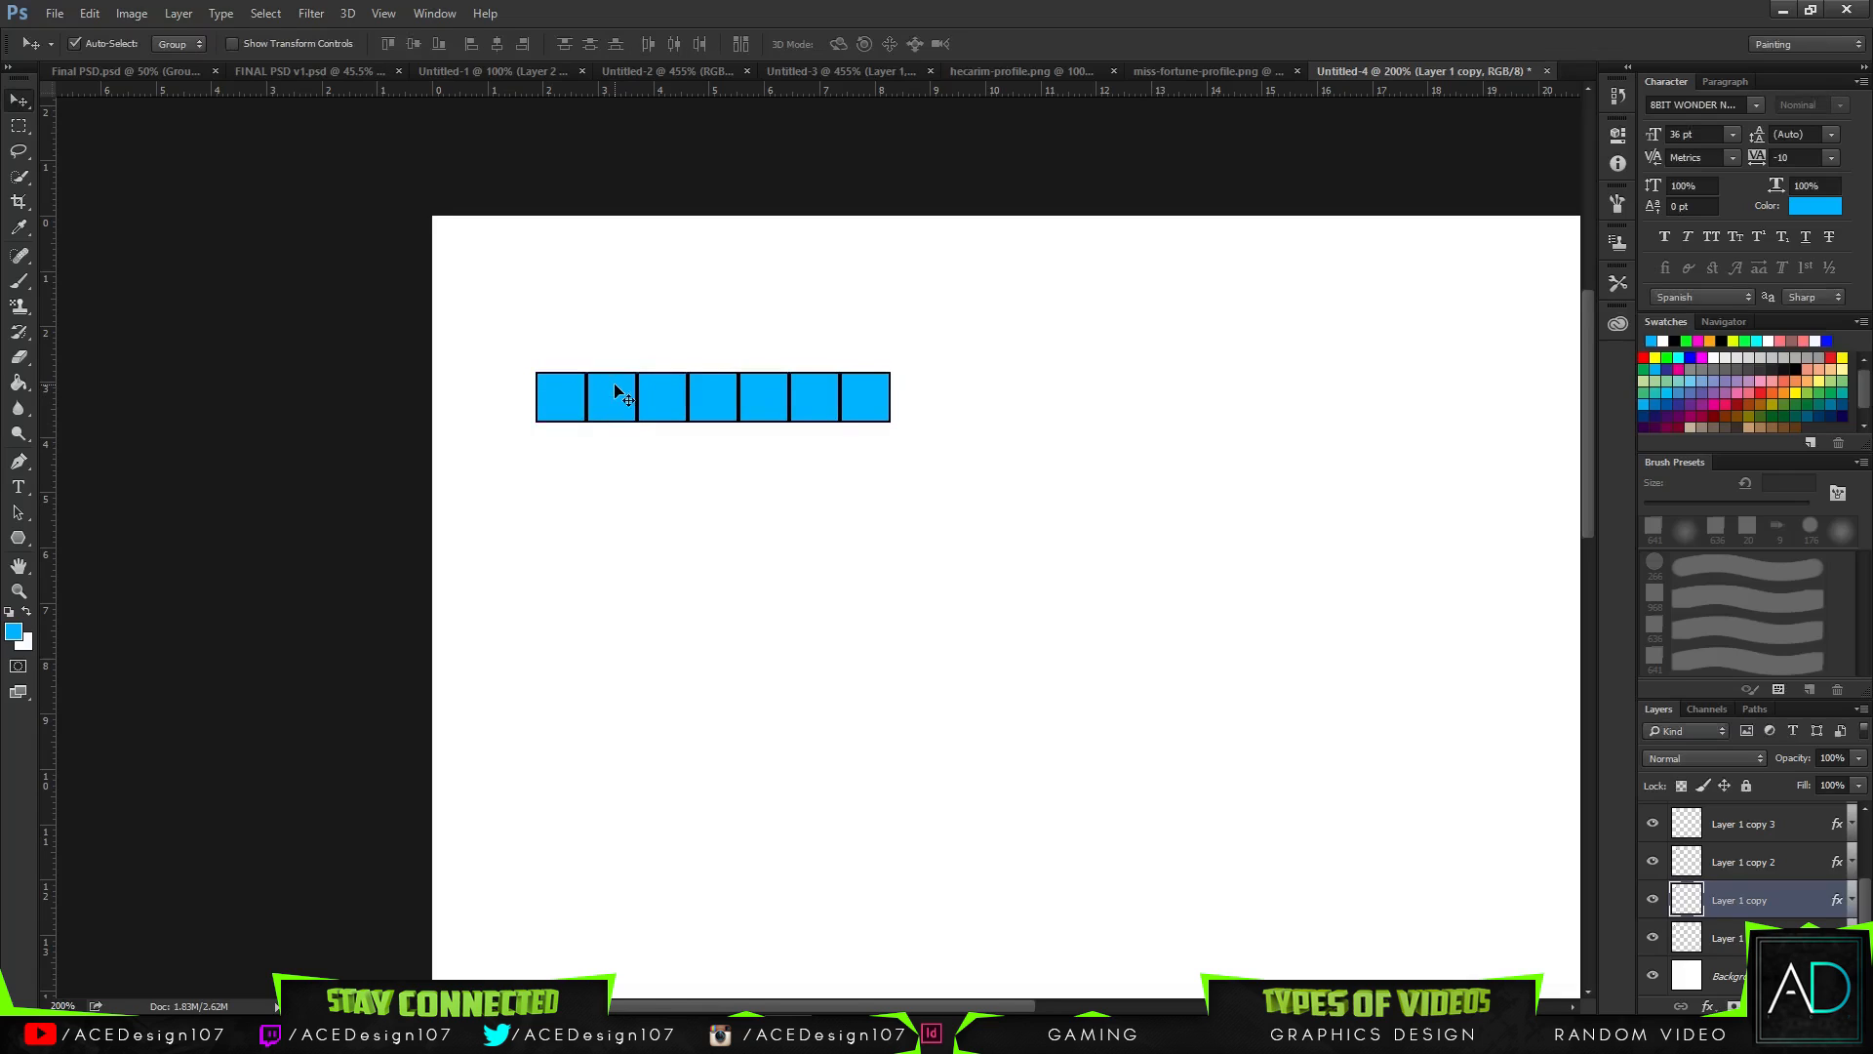
{"action": "key", "text": "ctrl+t"}
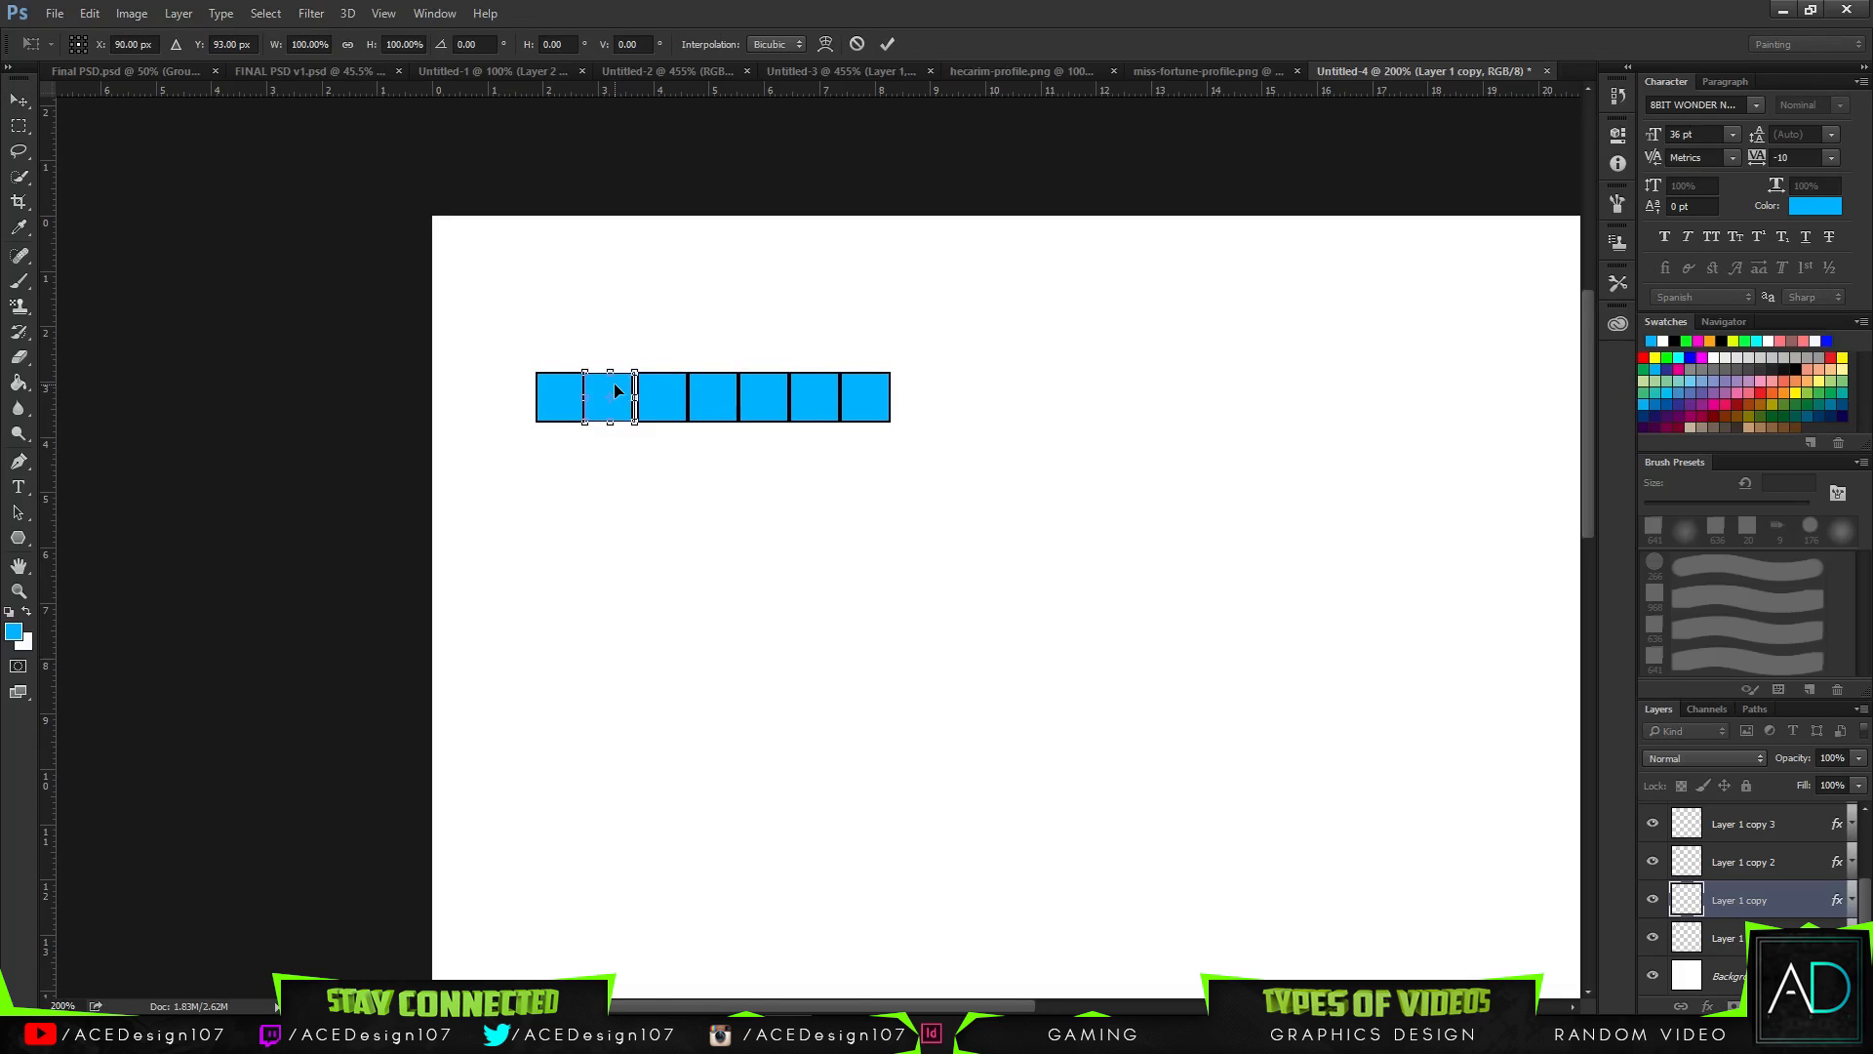
{"action": "key", "text": "Return"}
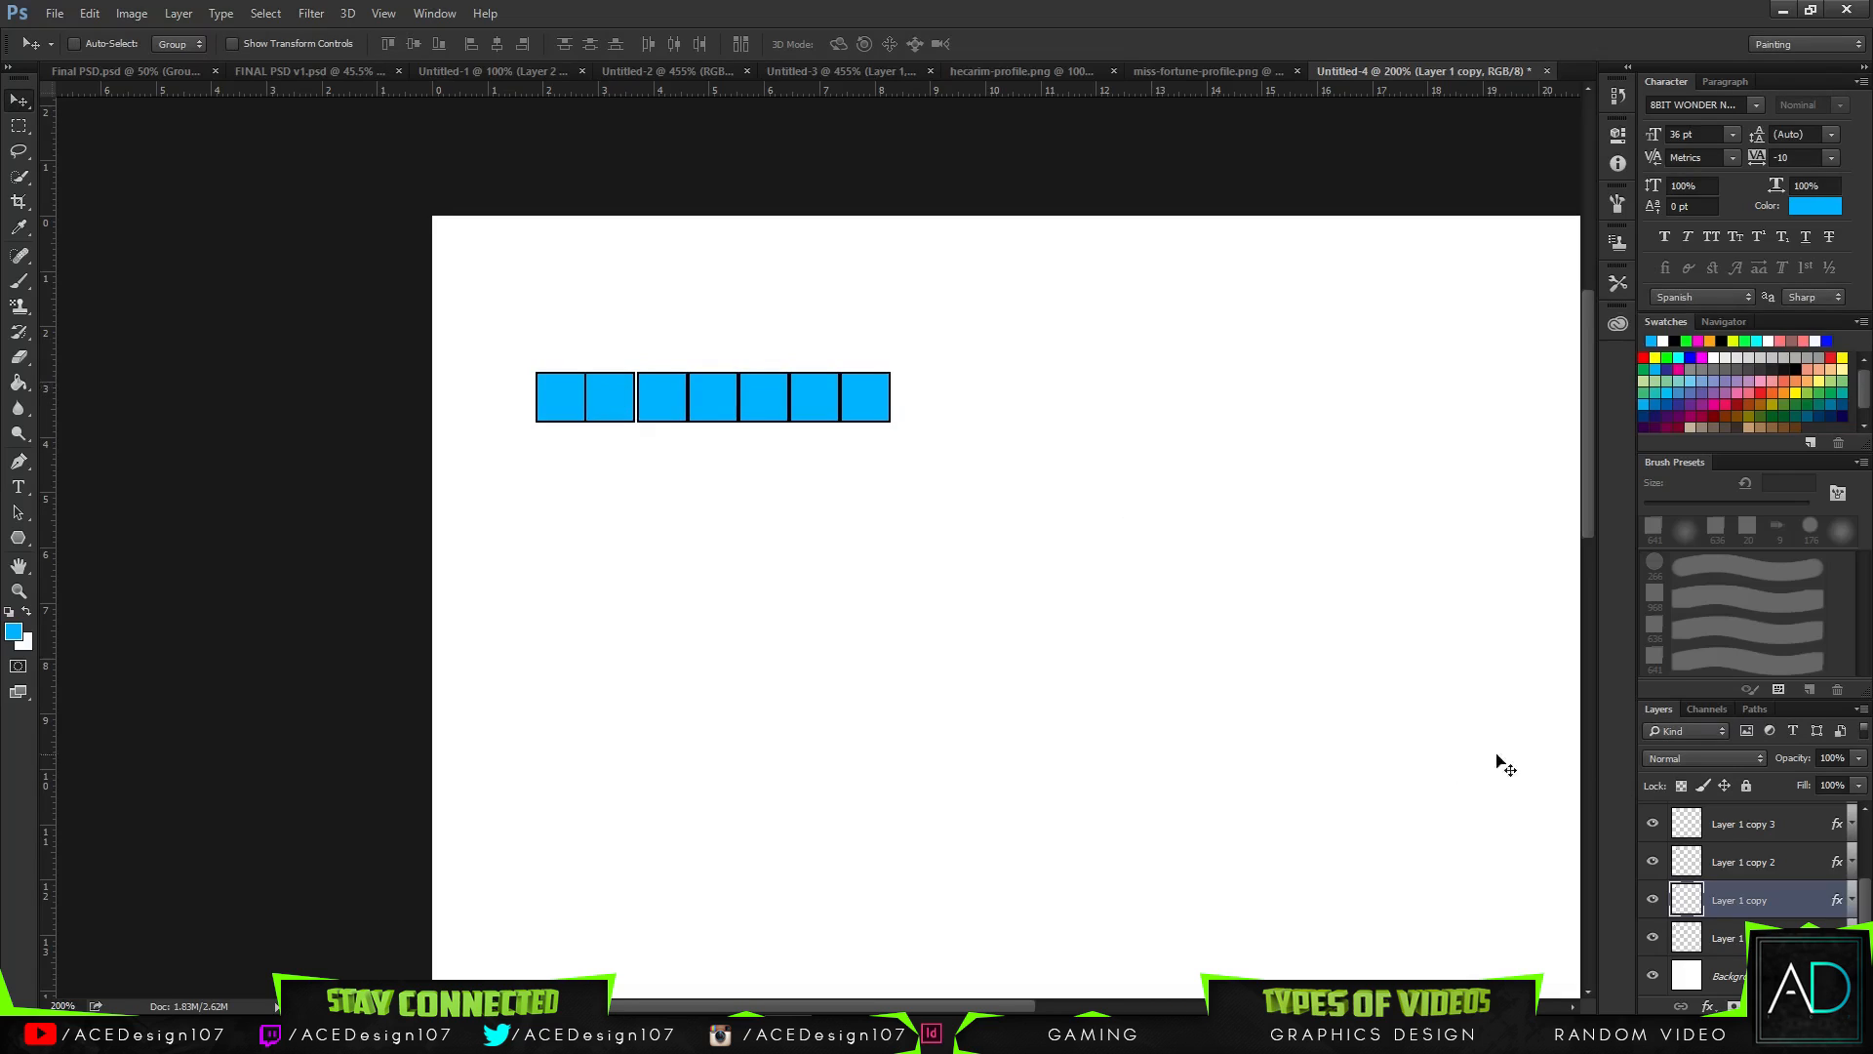
- Shift the third and fourth squares, Layer 1 copy 2 and copy 3, left so each overlaps its neighbour's border
{"action": "left_click", "coordinate": [1805, 862]}
{"action": "key", "text": "ctrl+t"}
{"action": "key", "text": "Return"}
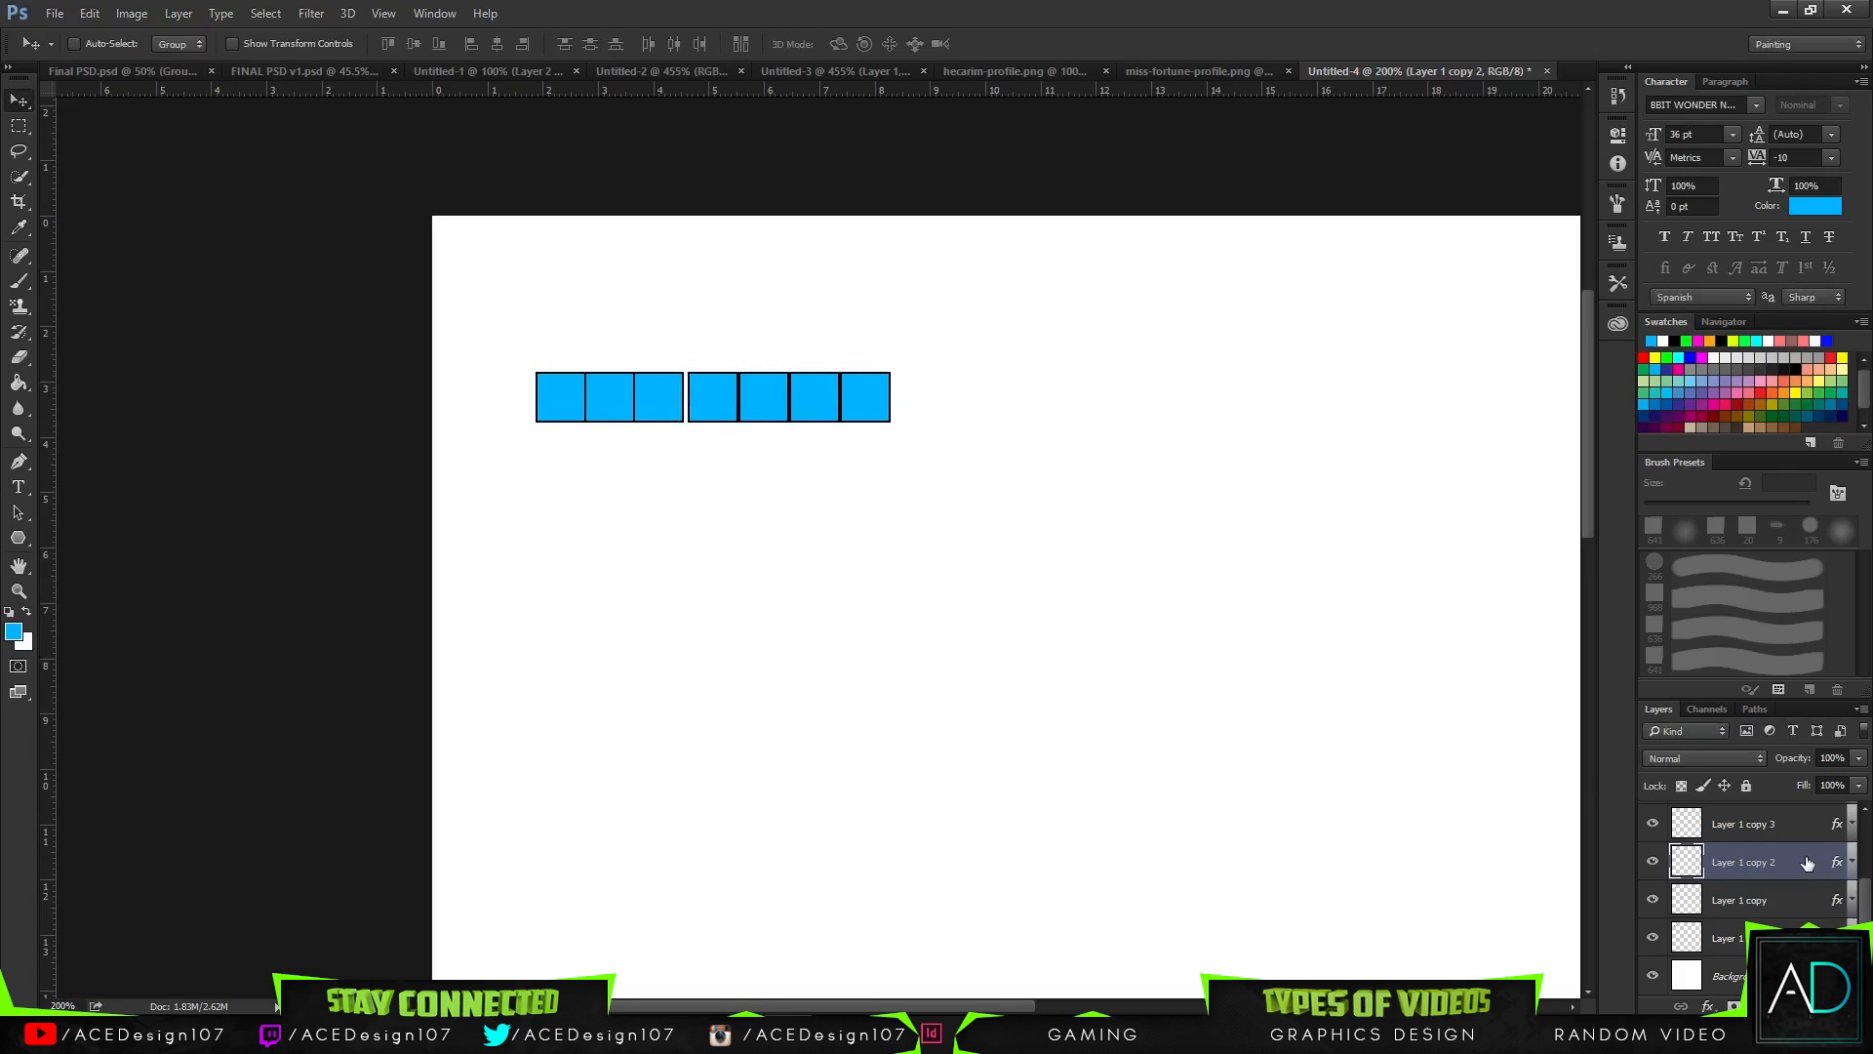
{"action": "left_click", "coordinate": [1778, 824]}
{"action": "key", "text": "ctrl+t"}
{"action": "key", "text": "Left"}
{"action": "key", "text": "Left"}
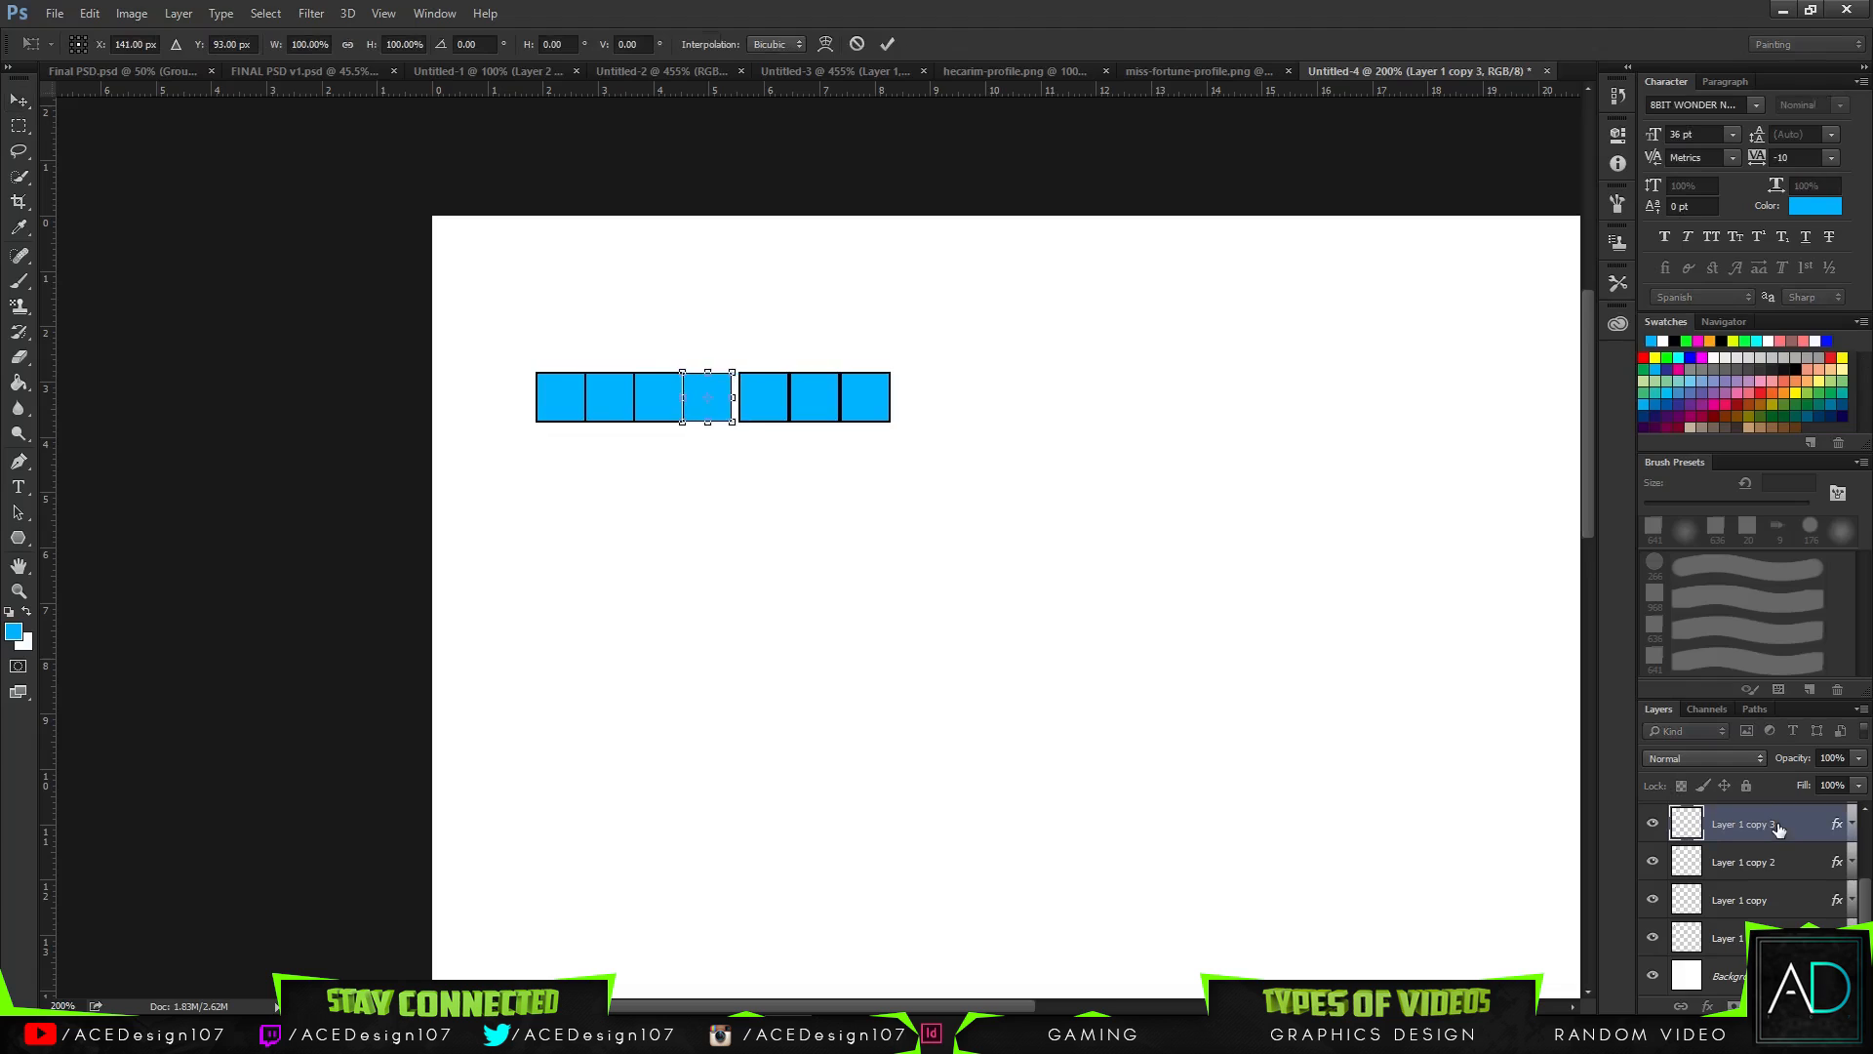
{"action": "key", "text": "Return"}
- Shift the fifth square, Layer 1 copy 4, left by 4 px so its border overlaps the fourth square's border
{"action": "key", "text": "ctrl+j"}
{"action": "key", "text": "ctrl+j"}
{"action": "left_click", "coordinate": [1806, 862]}
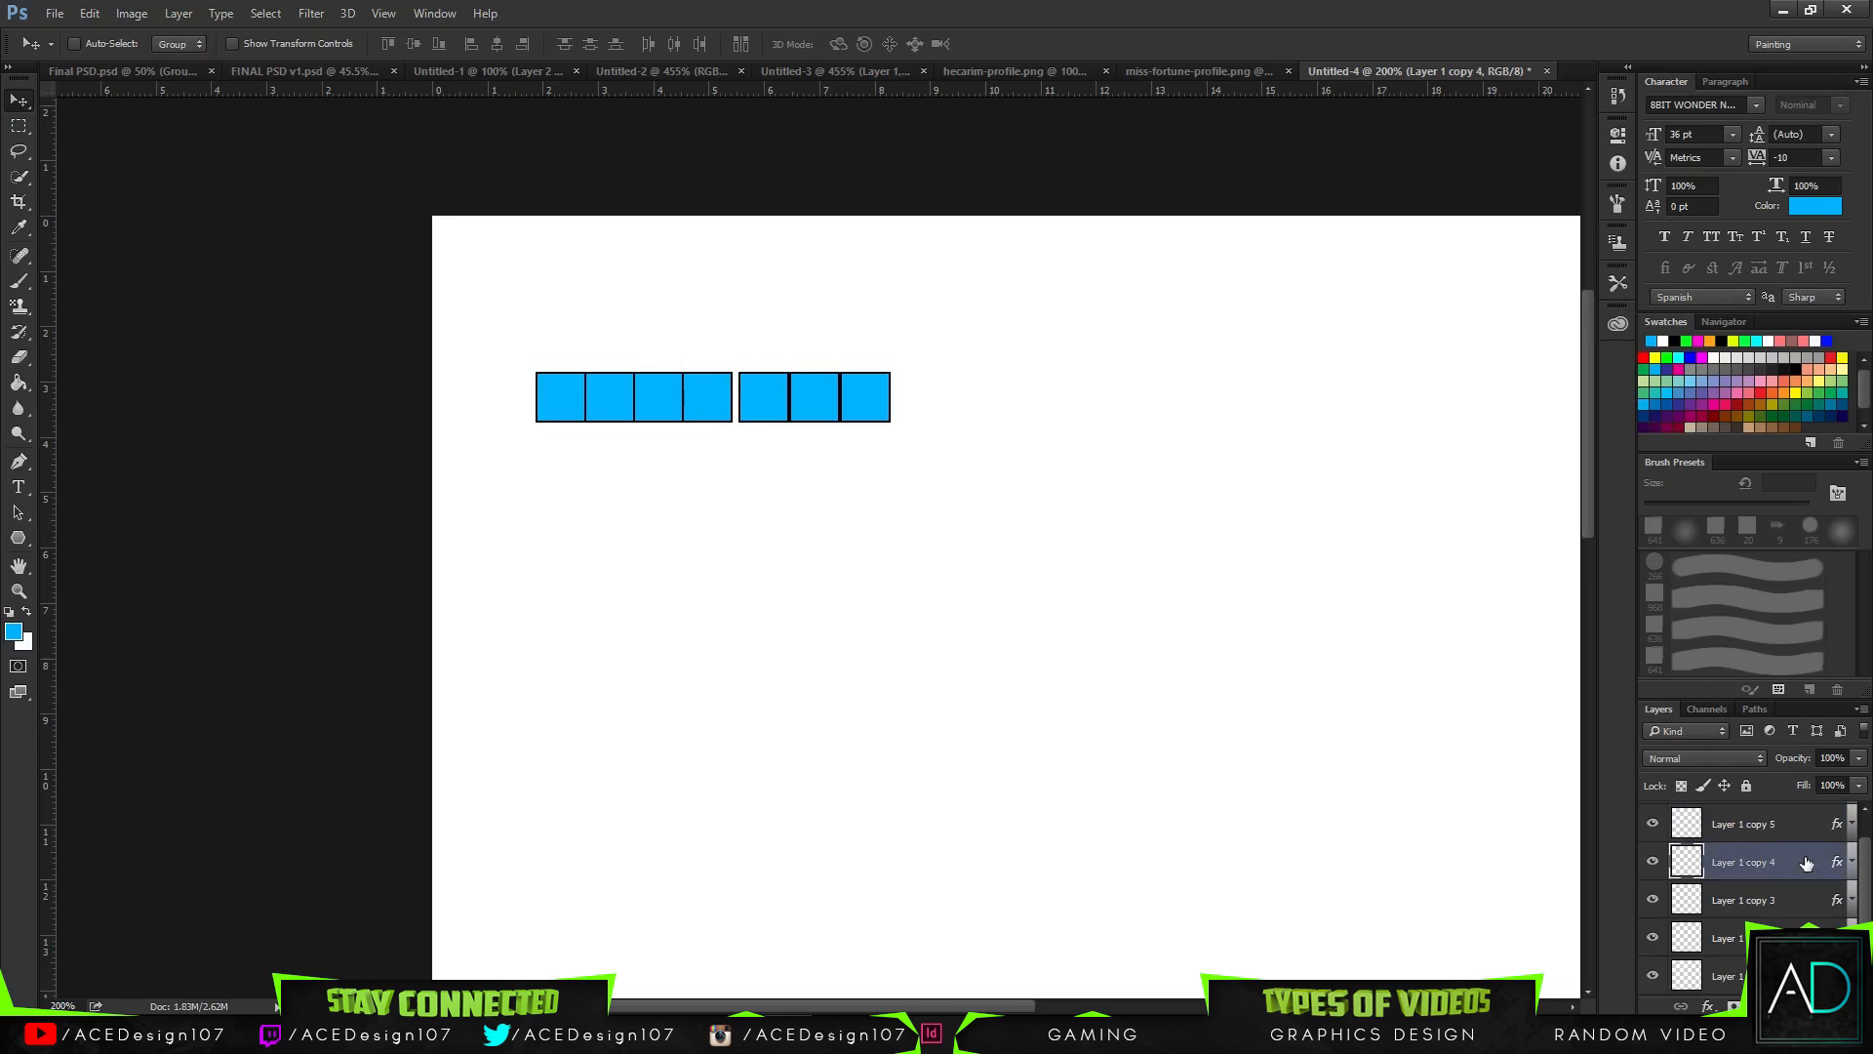
{"action": "key", "text": "ctrl+t"}
{"action": "key", "text": "Left"}
{"action": "key", "text": "Left"}
{"action": "key", "text": "Left"}
{"action": "key", "text": "Left"}
{"action": "key", "text": "Return"}
- Shift the sixth square, Layer 1 copy 5, left by 5 px so its border overlaps the fifth square's border
{"action": "scroll", "coordinate": [1005, 605], "scroll_direction": "up", "scroll_amount": 1}
{"action": "left_click", "coordinate": [1821, 835]}
{"action": "key", "text": "ctrl+t"}
{"action": "key", "text": "Left"}
{"action": "key", "text": "Left"}
{"action": "key", "text": "Left"}
{"action": "key", "text": "Left"}
{"action": "key", "text": "Left"}
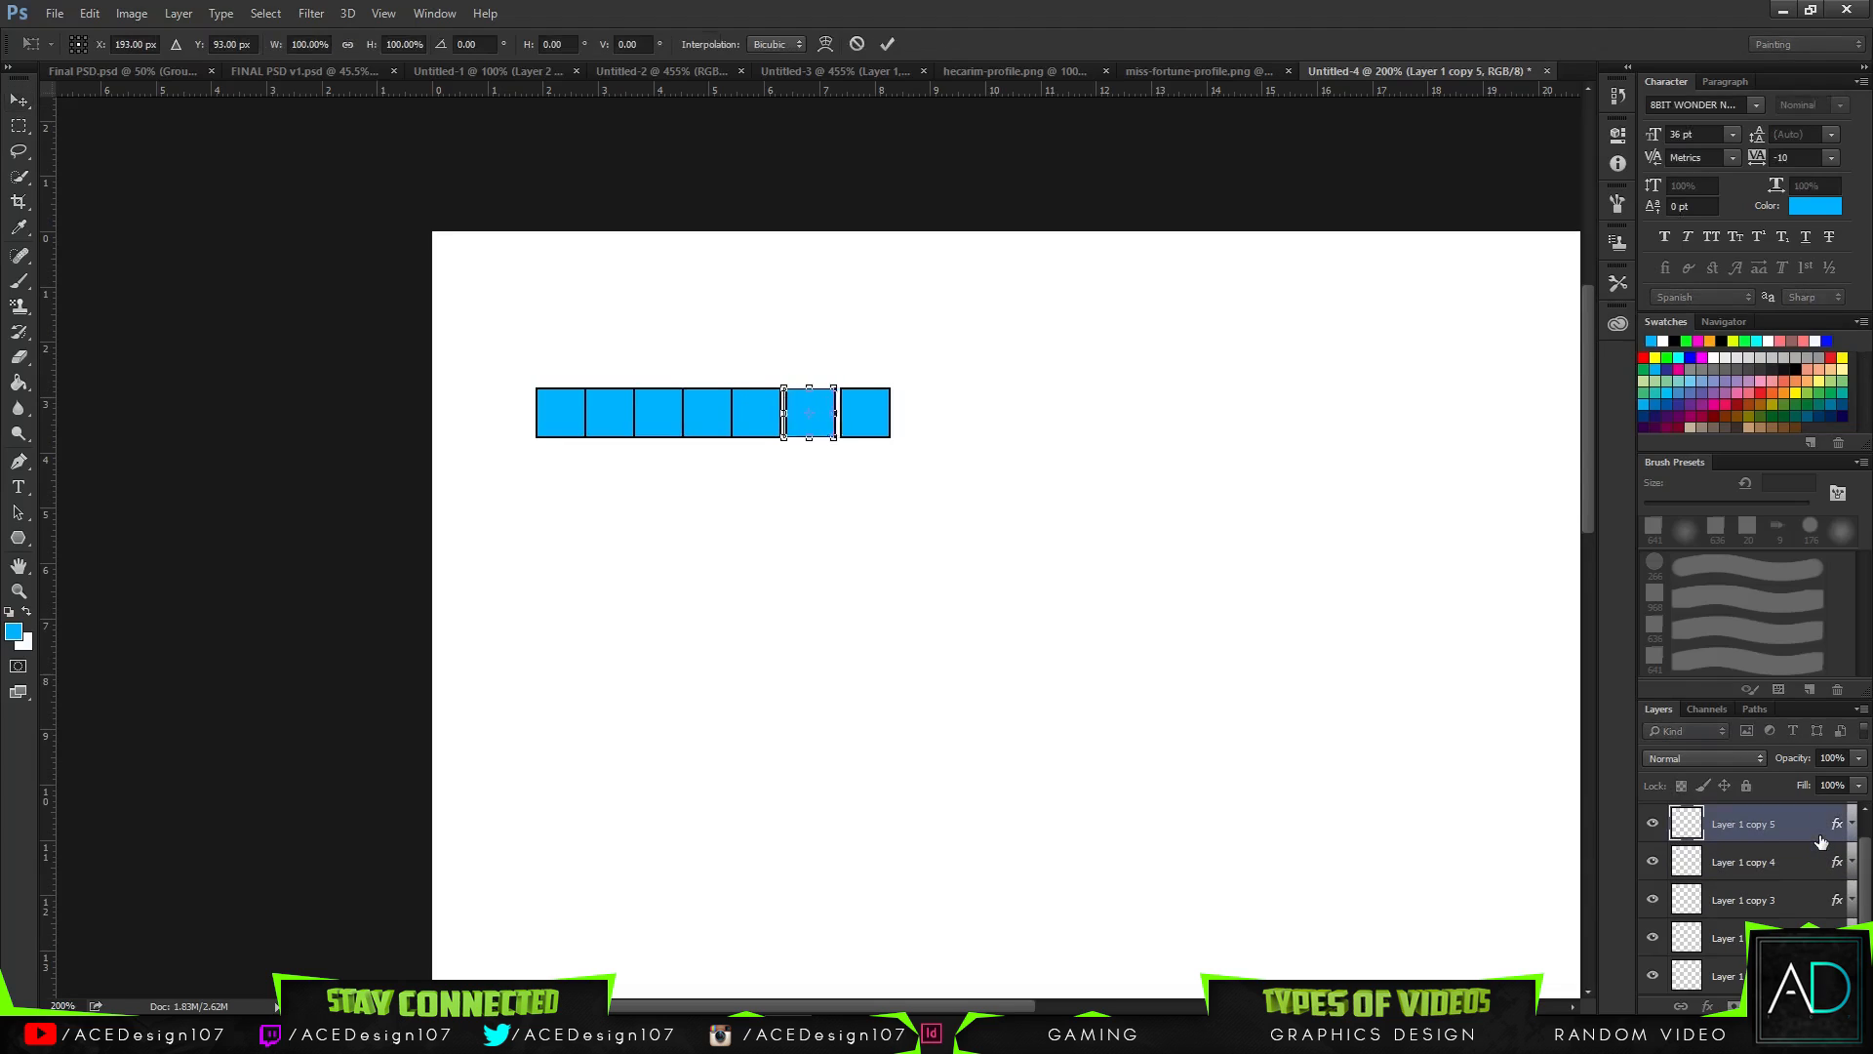
{"action": "key", "text": "Return"}
- Shift the seventh square, Layer 1 copy 6, left by 6 px so its border overlaps the sixth square's border
{"action": "key", "text": "ctrl+j"}
{"action": "left_click", "coordinate": [1809, 825]}
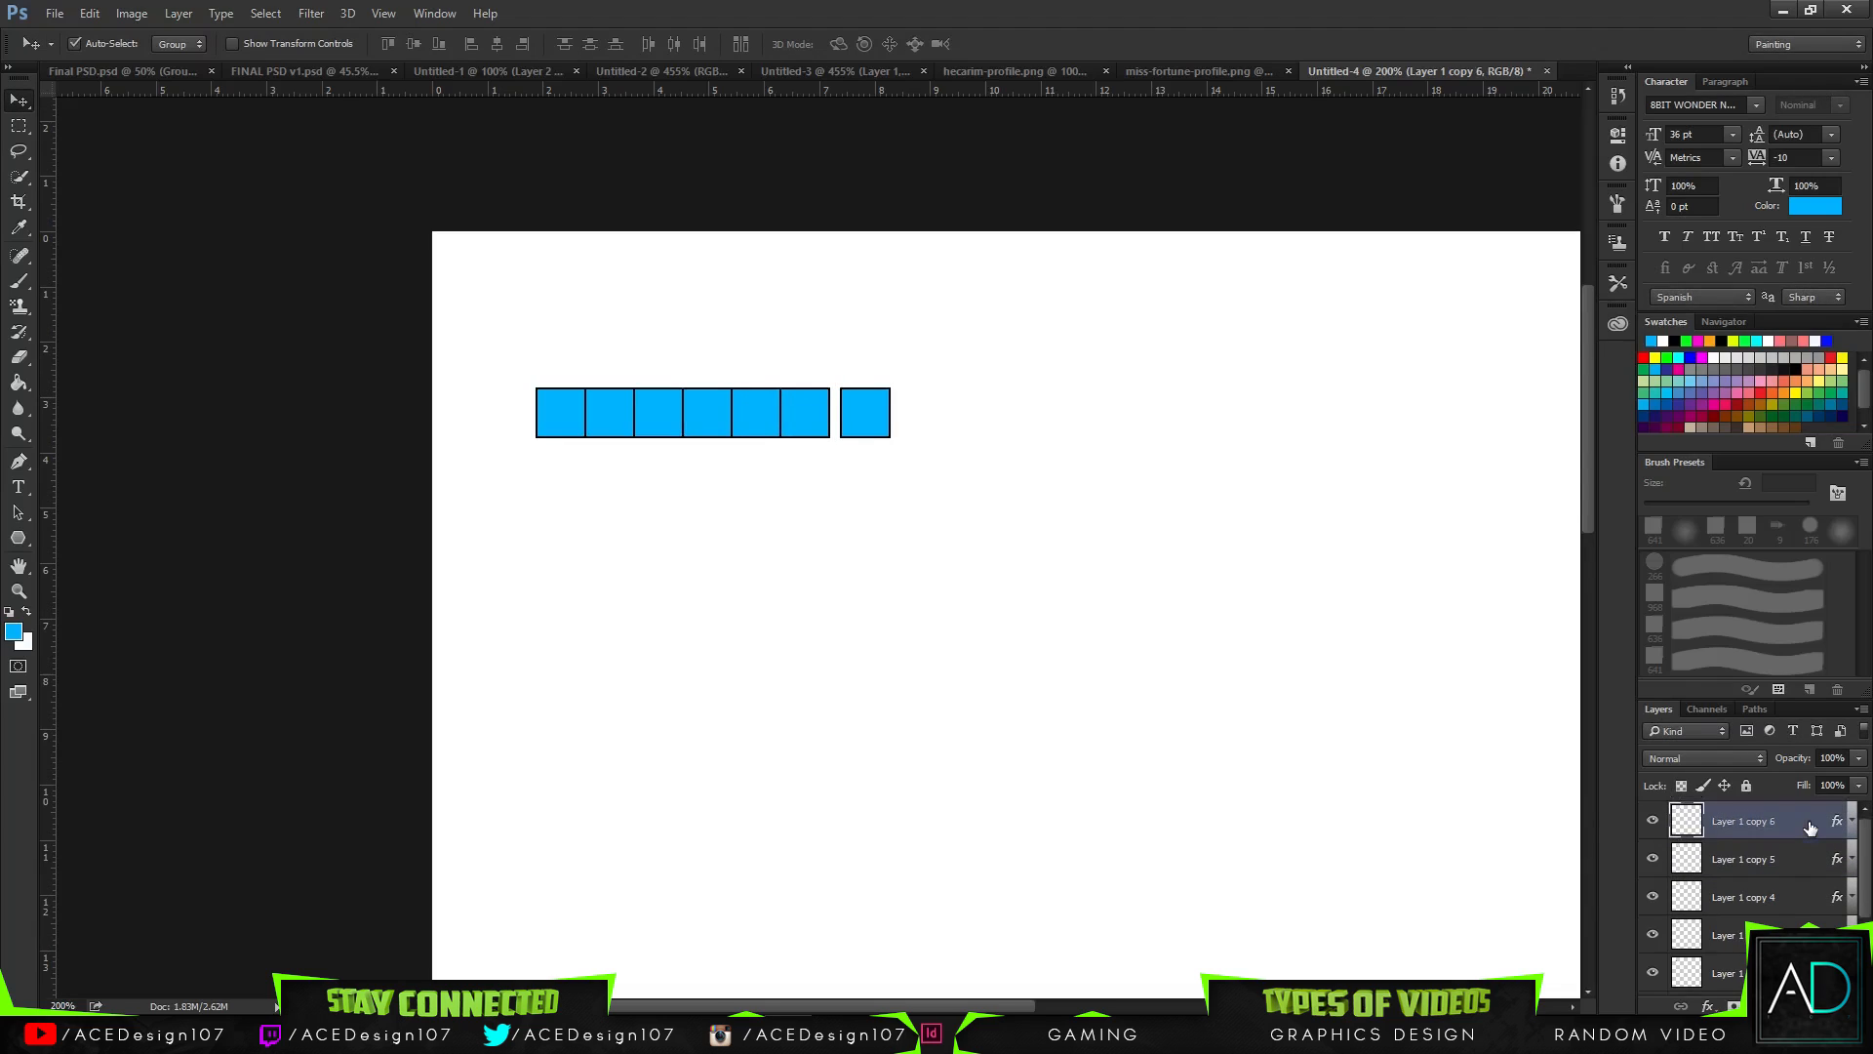
{"action": "key", "text": "ctrl+t"}
{"action": "key", "text": "Left"}
{"action": "key", "text": "Left"}
{"action": "key", "text": "Left"}
{"action": "key", "text": "Left"}
{"action": "key", "text": "Left"}
{"action": "key", "text": "Left"}
{"action": "key", "text": "Return"}
- Put all seven square layers into one layer group above the Background
{"action": "scroll", "coordinate": [1865, 845], "scroll_direction": "down", "scroll_amount": 3}
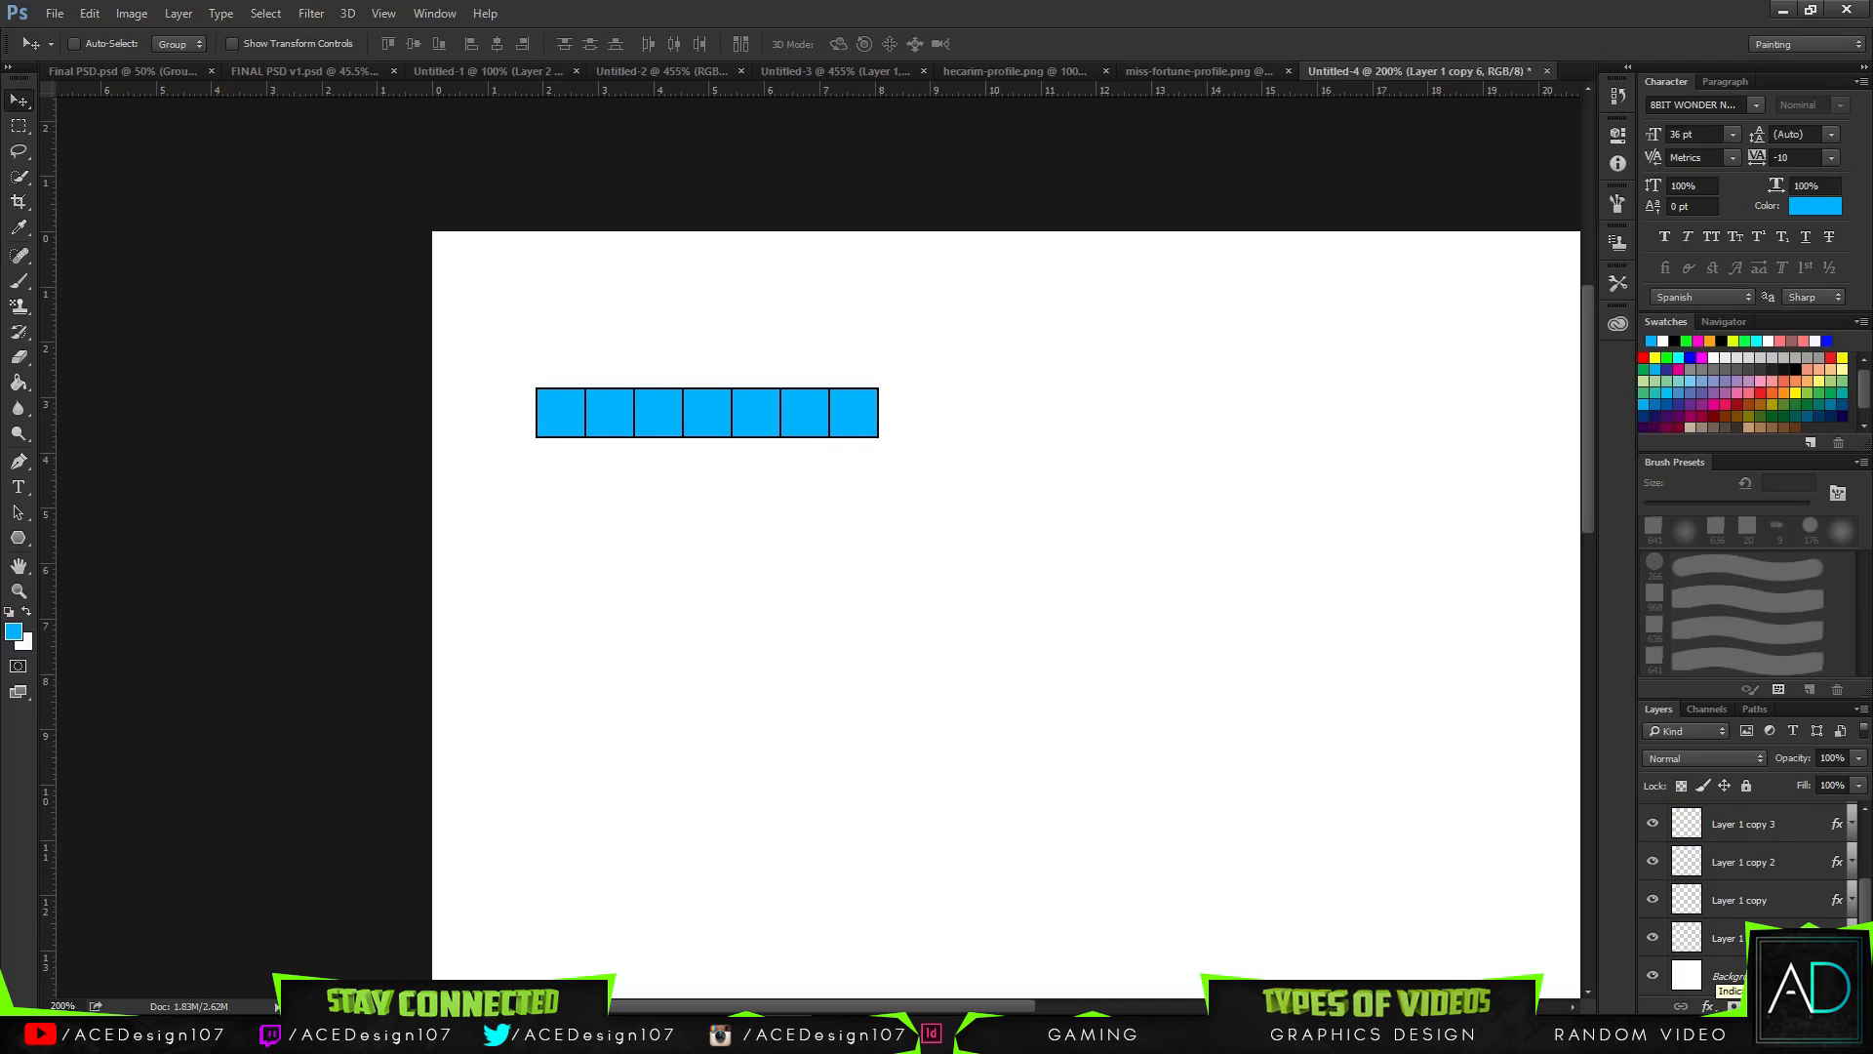
{"action": "key", "text": "ctrl+alt+a"}
{"action": "key", "text": "ctrl+g"}
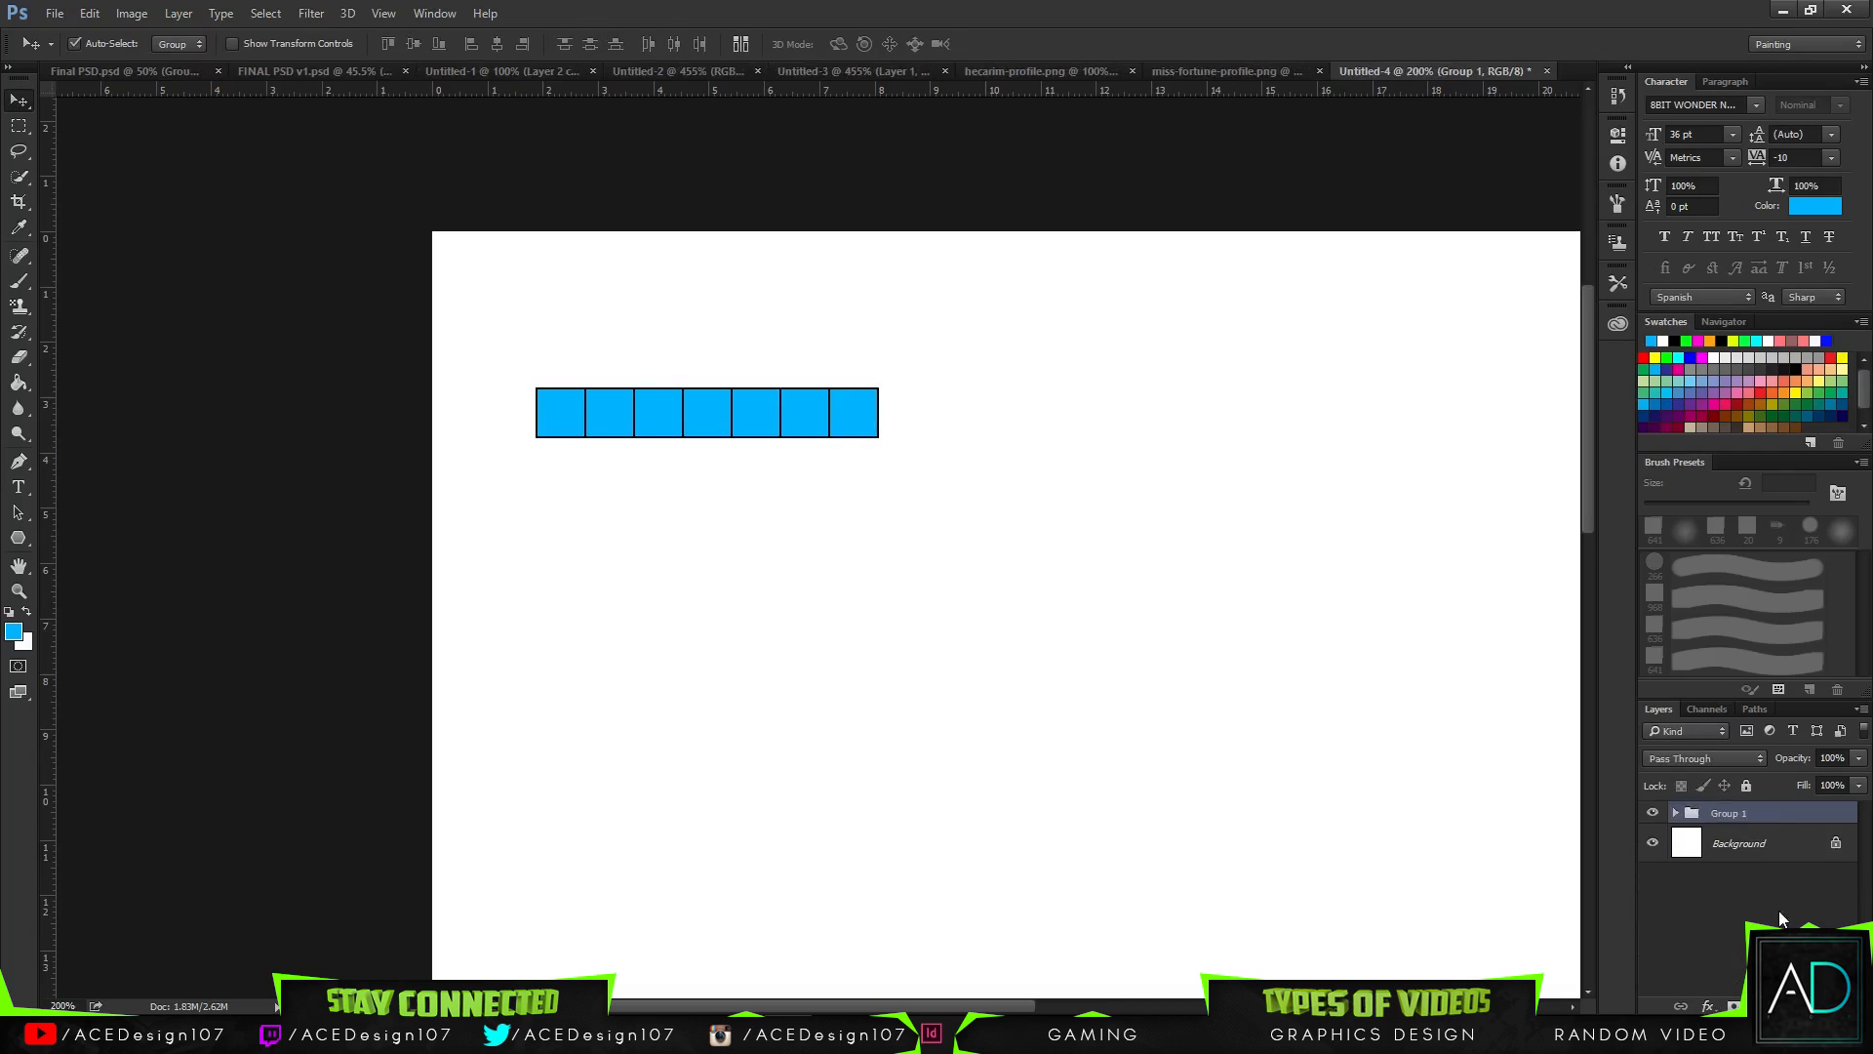
- Duplicate Group 1, place the copy below the original and rename it backup
{"action": "key", "text": "ctrl+j"}
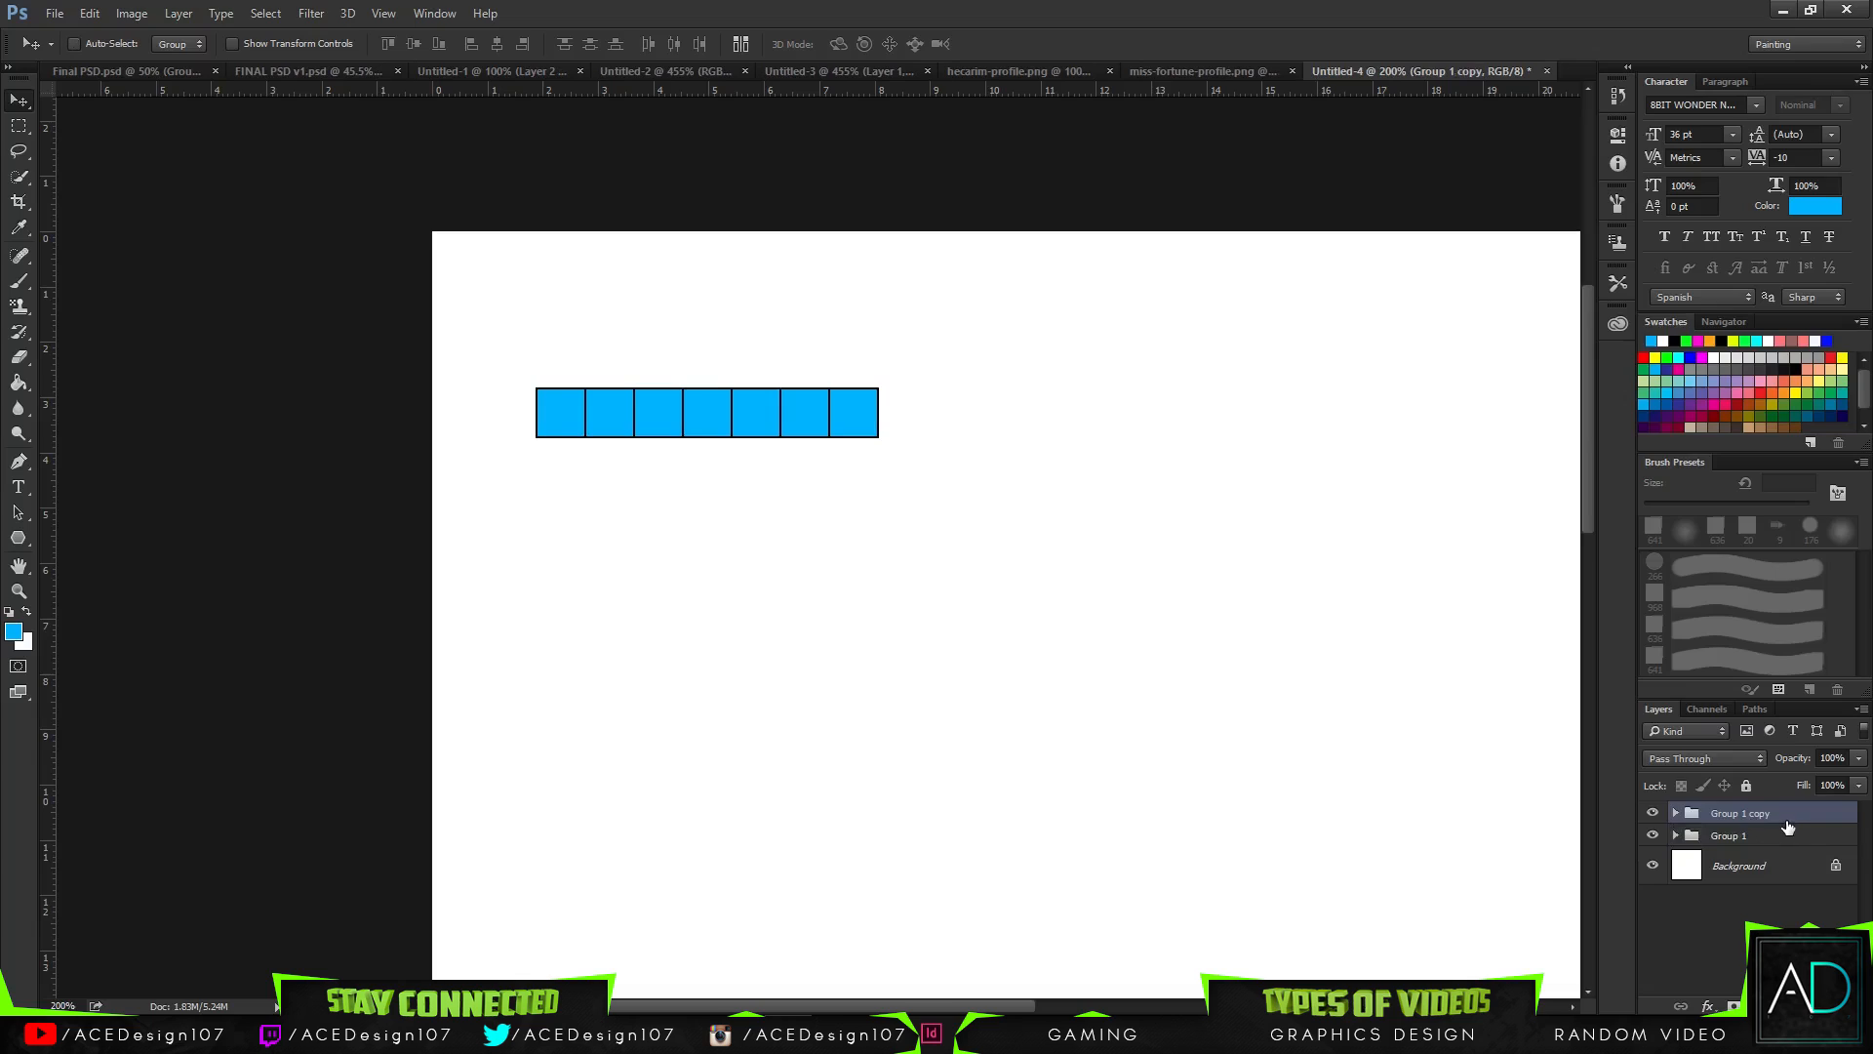
{"action": "left_click_drag", "start_coordinate": [1787, 827], "coordinate": [1746, 845]}
{"action": "double_click", "coordinate": [1740, 835]}
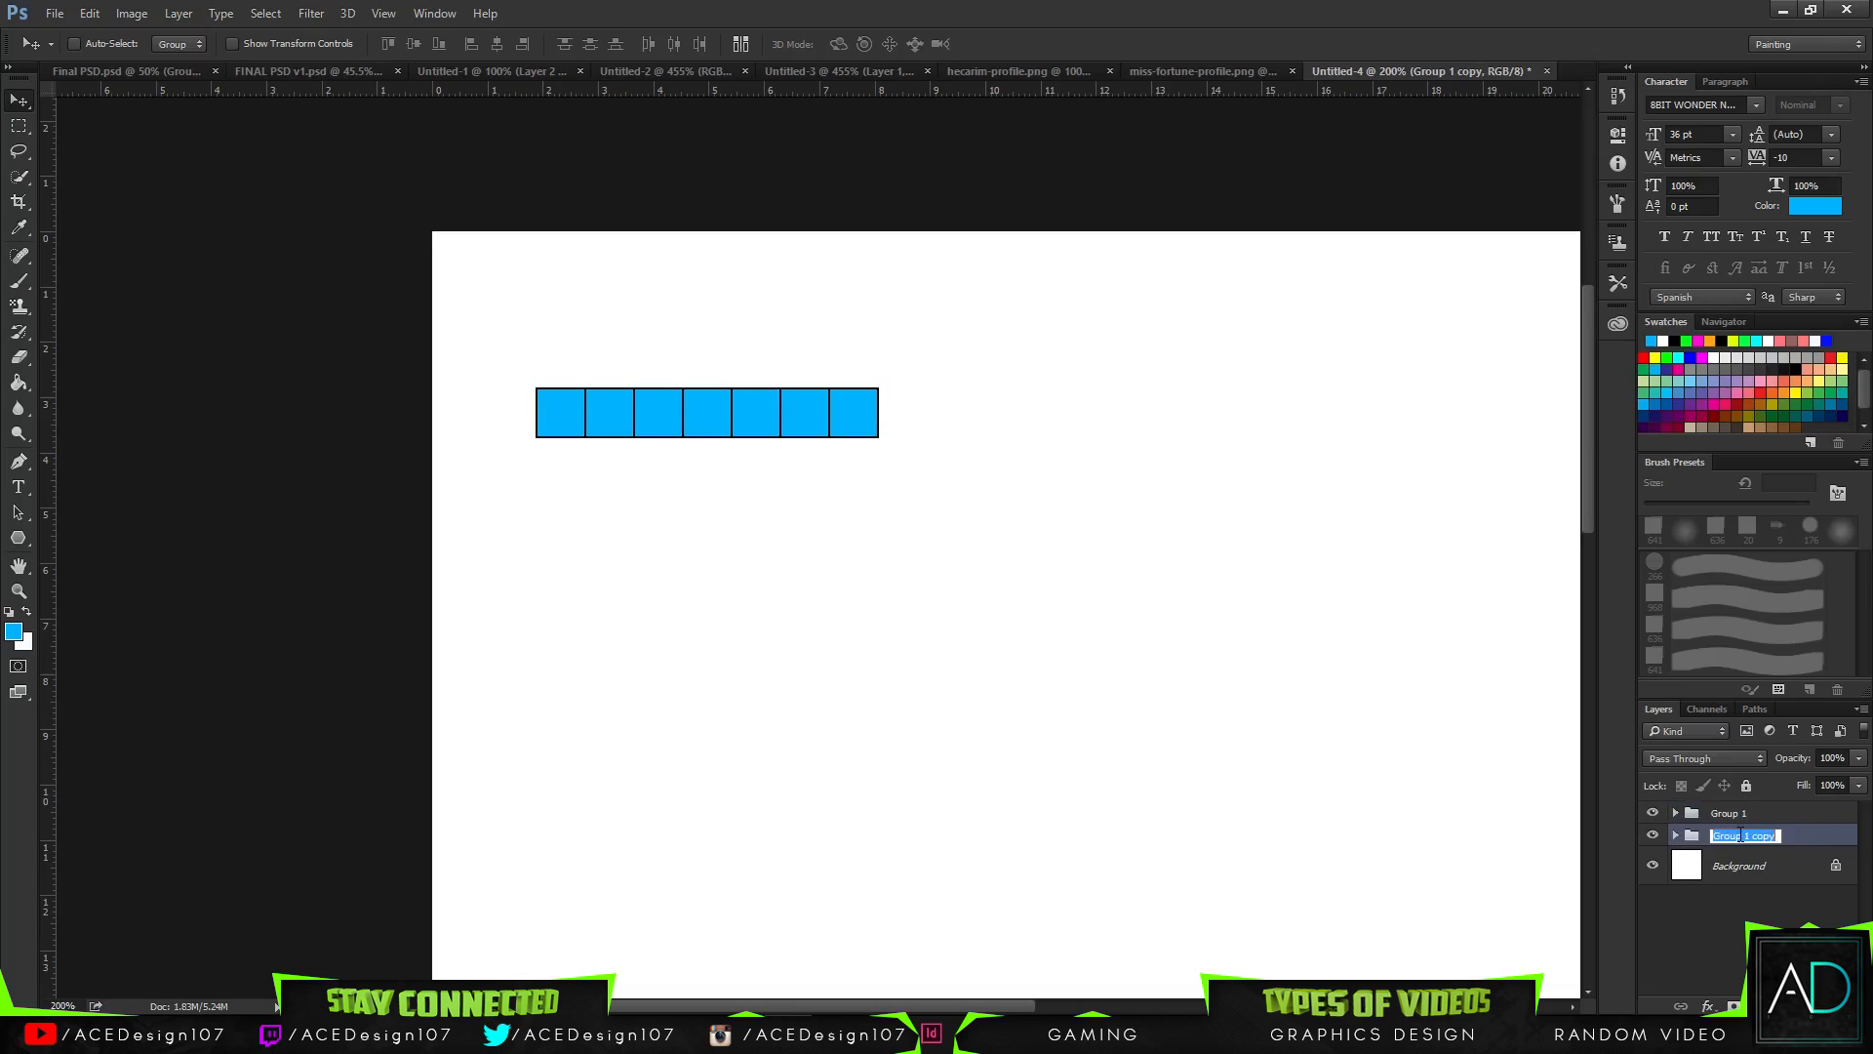
{"action": "type", "text": "Backu"}
{"action": "key", "text": "Return"}
- Merge Group 1 into a single layer and add a Drop Shadow effect to it
{"action": "left_click", "coordinate": [1780, 823]}
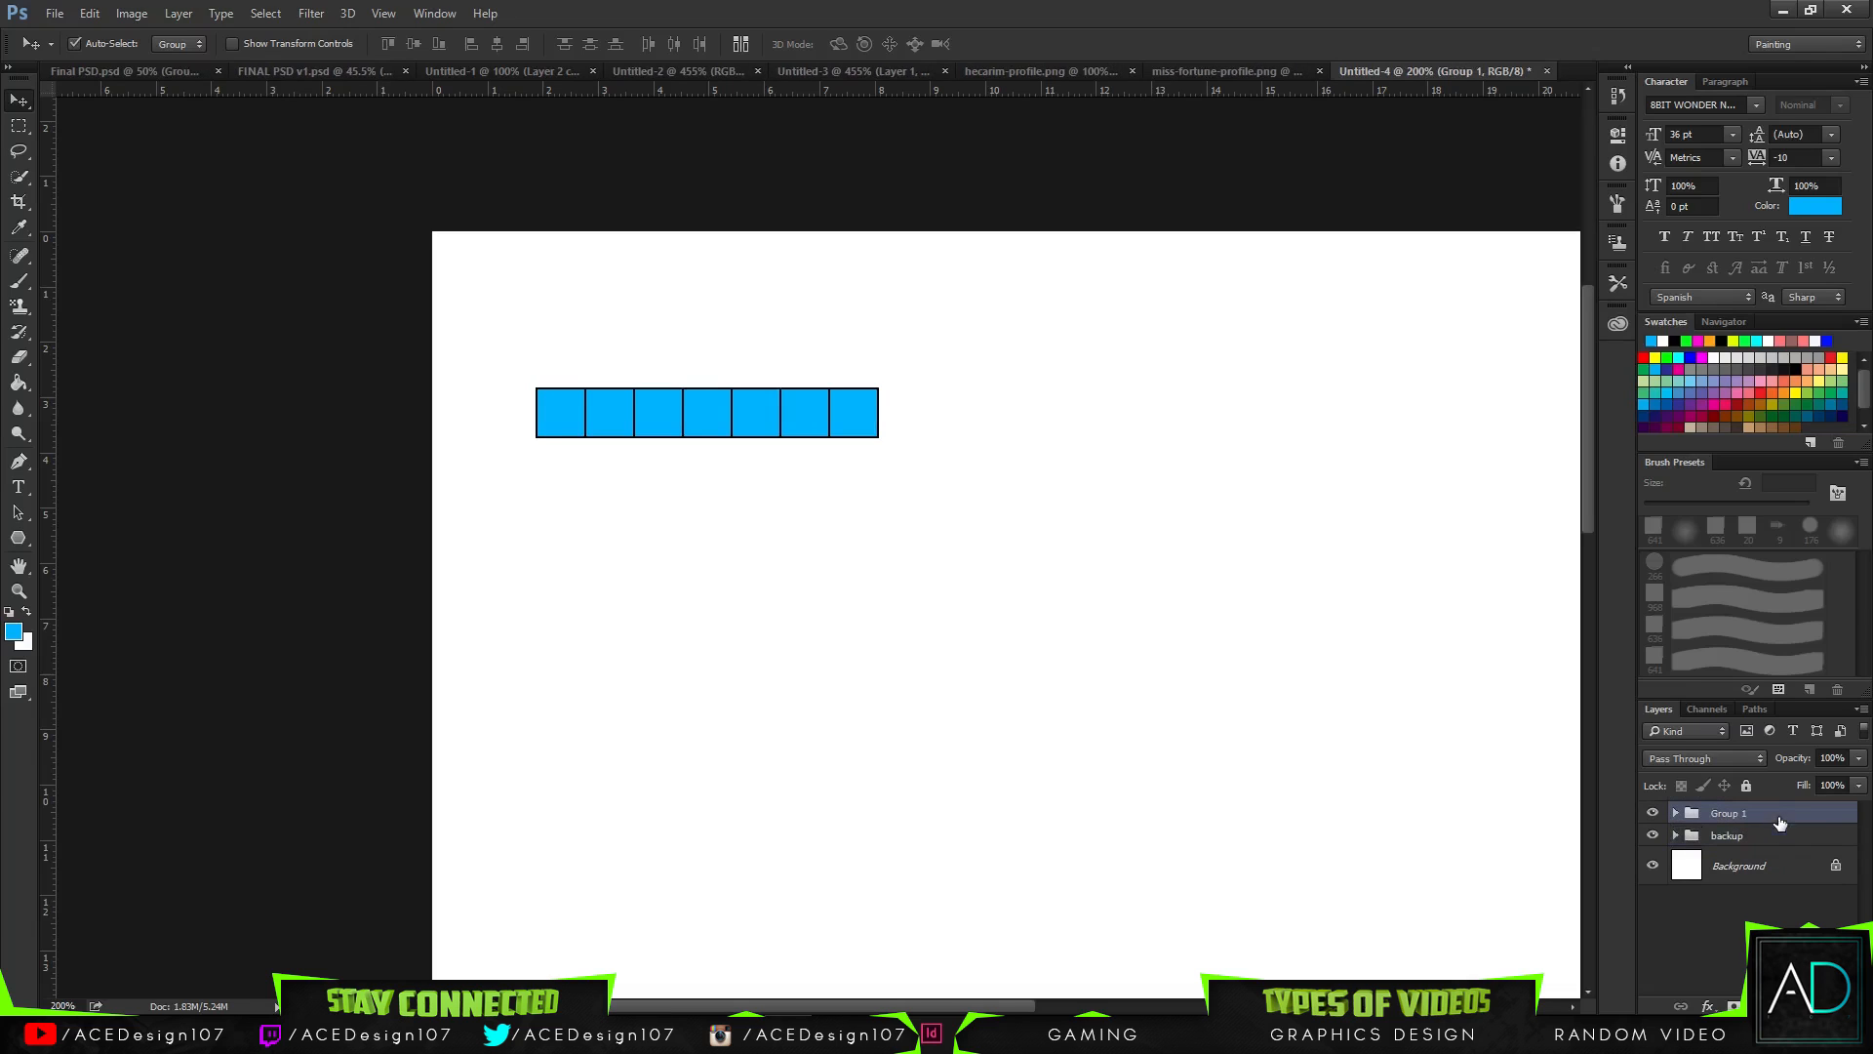
{"action": "key", "text": "ctrl+e"}
{"action": "right_click", "coordinate": [1776, 822]}
{"action": "left_click", "coordinate": [1532, 138]}
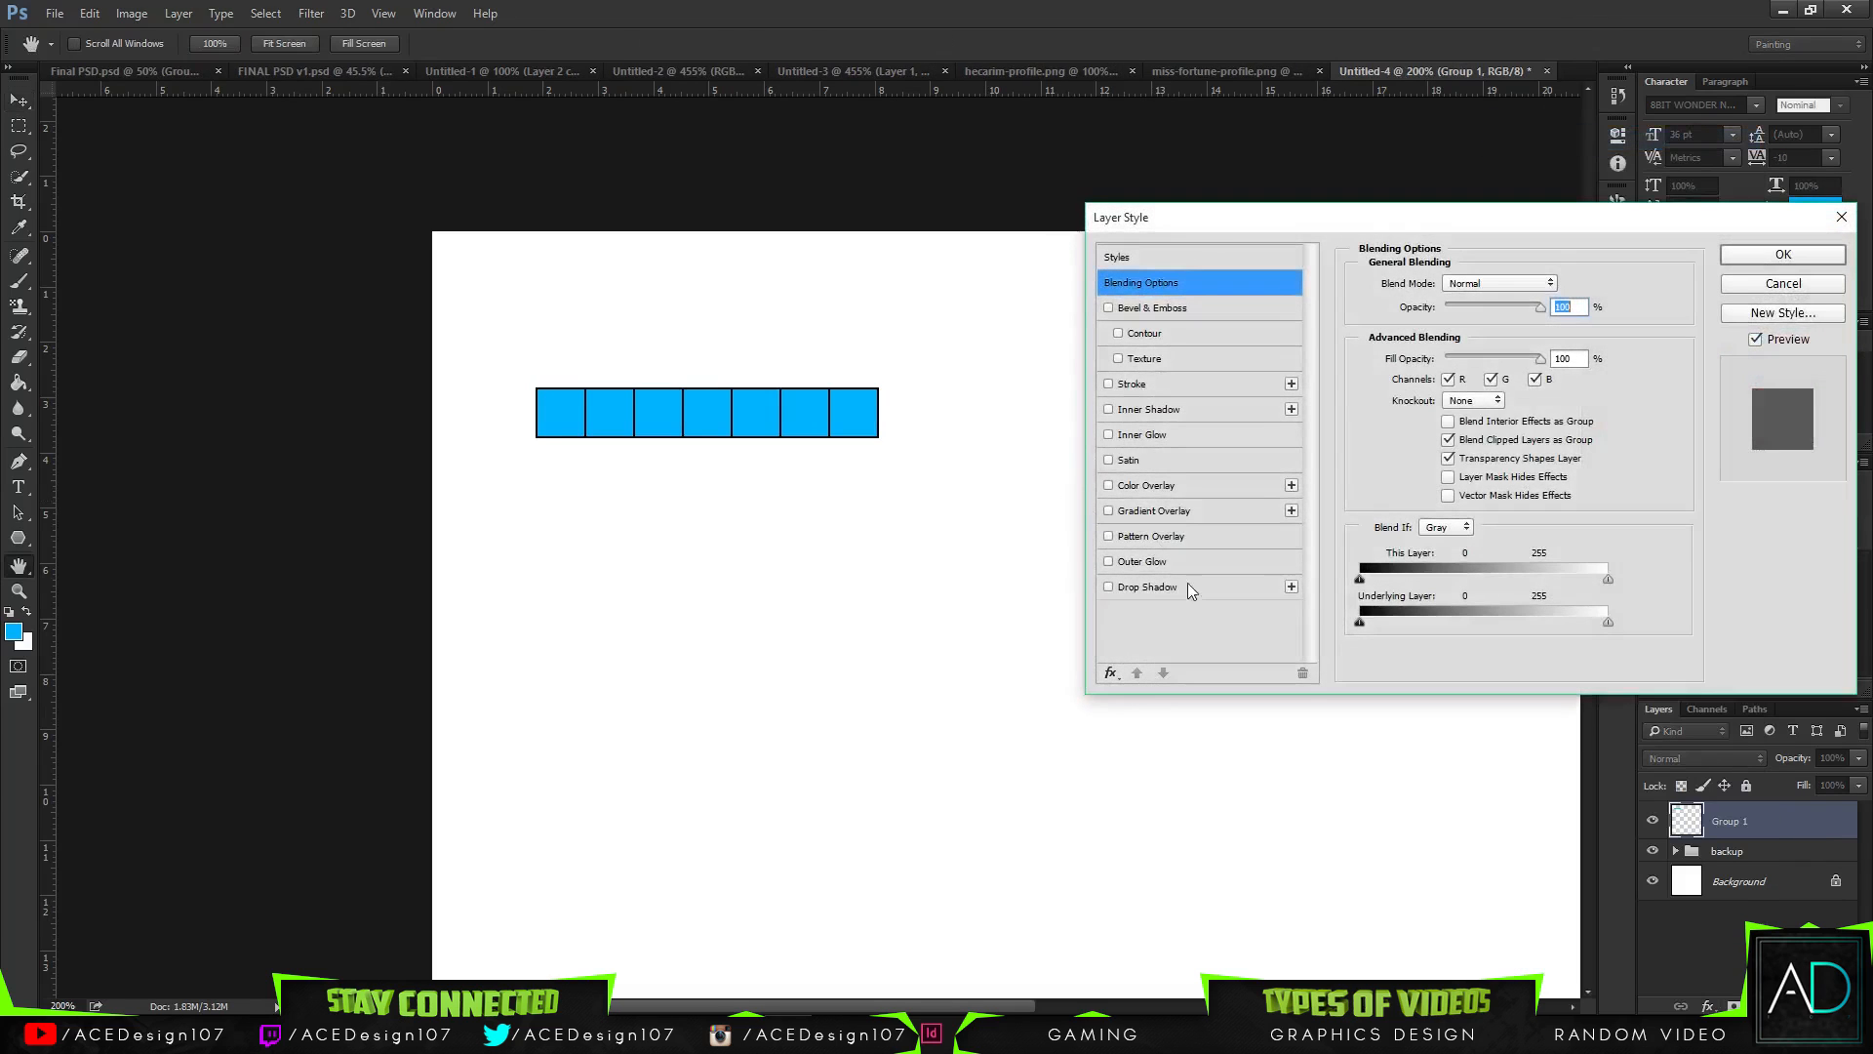
{"action": "left_click", "coordinate": [1147, 587]}
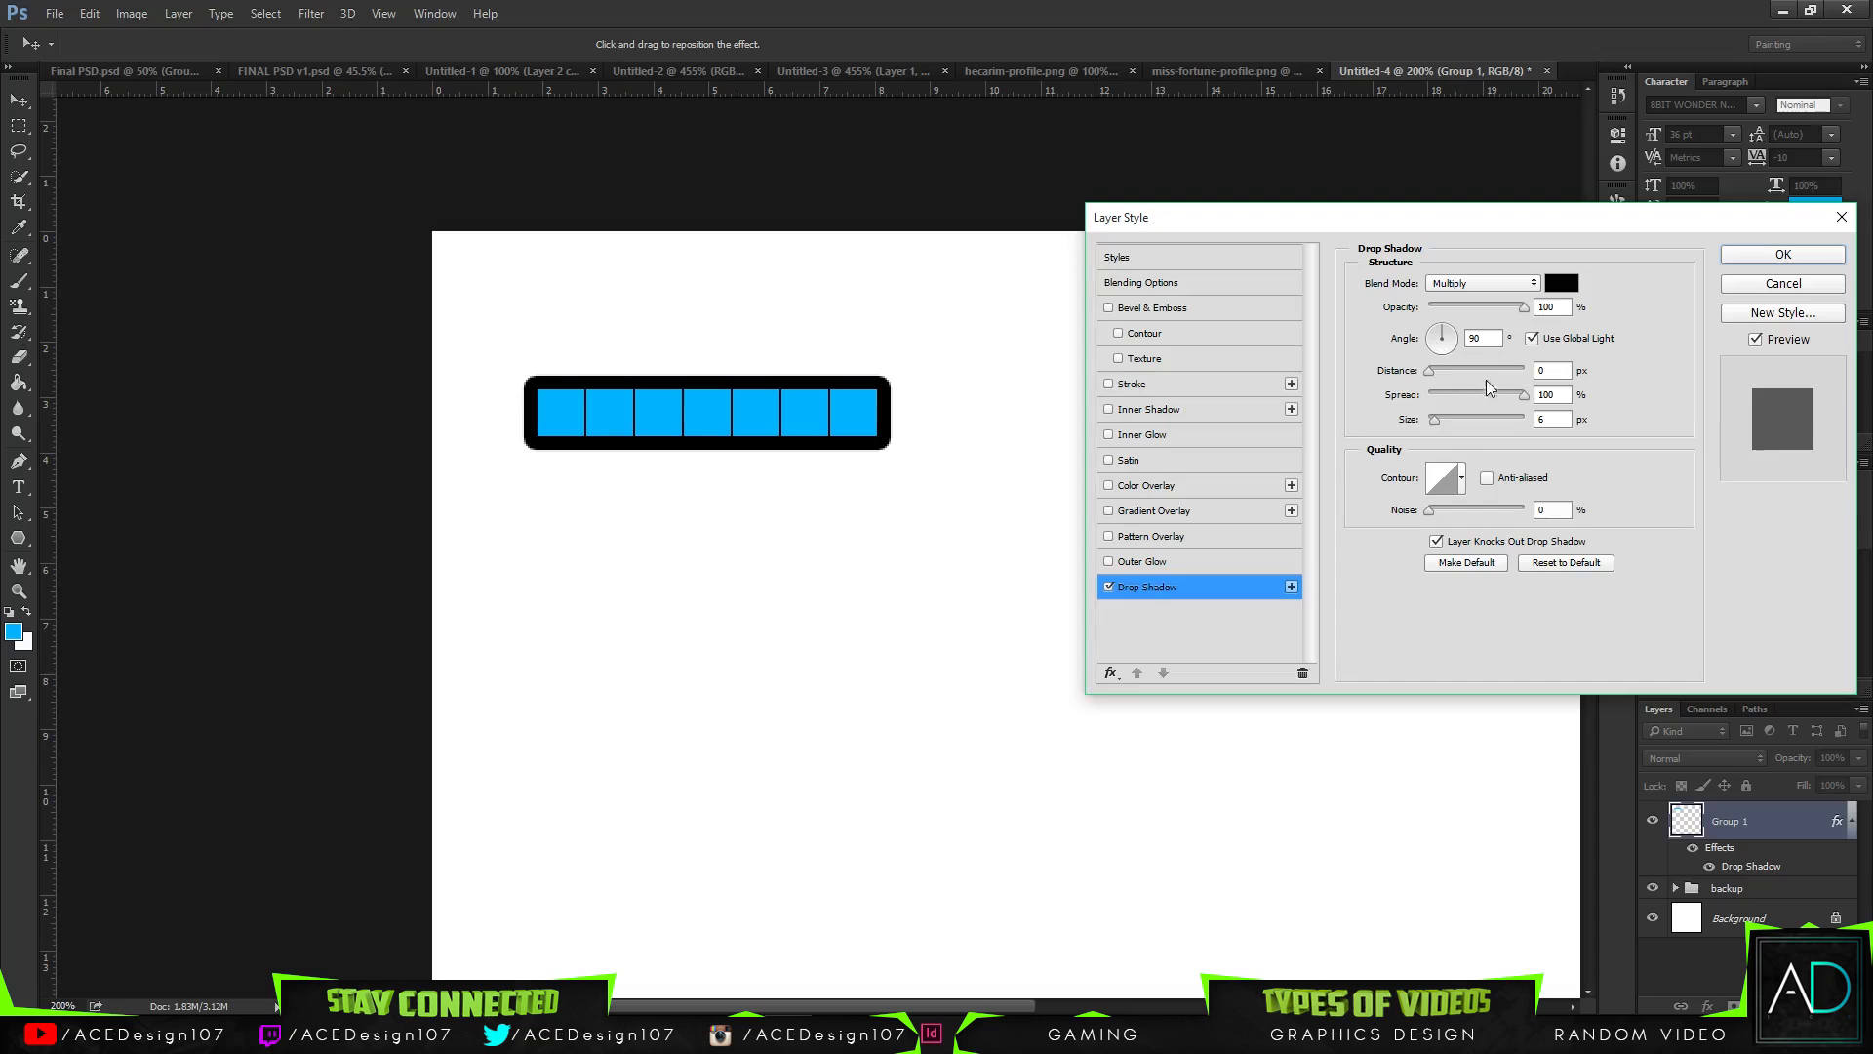
- Set the row's drop shadow to 61% opacity, 2 px distance and 1 px size, and apply the layer style
{"action": "double_click", "coordinate": [1548, 394]}
{"action": "left_click_drag", "start_coordinate": [1433, 419], "coordinate": [1429, 422]}
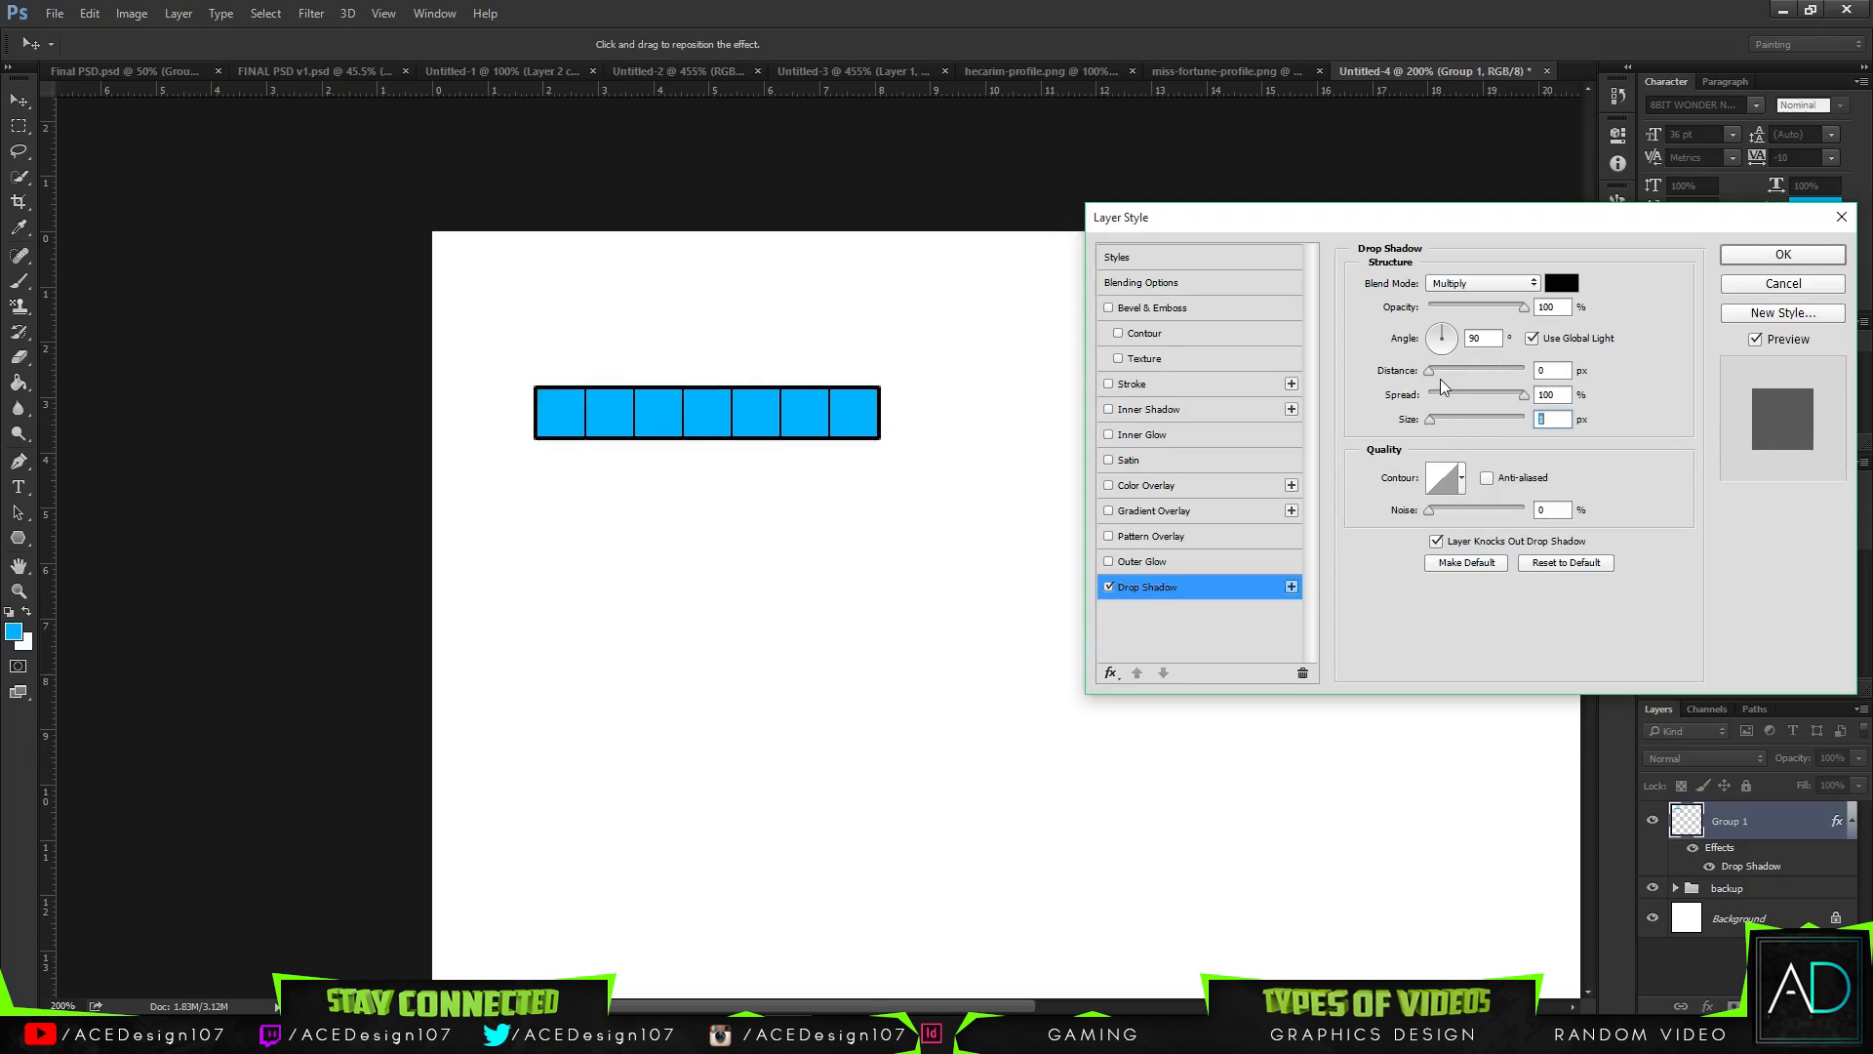
{"action": "mouse_move", "coordinate": [1493, 310]}
{"action": "left_mouse_down"}
{"action": "mouse_move", "coordinate": [1414, 309]}
{"action": "mouse_move", "coordinate": [1494, 306]}
{"action": "left_mouse_up"}
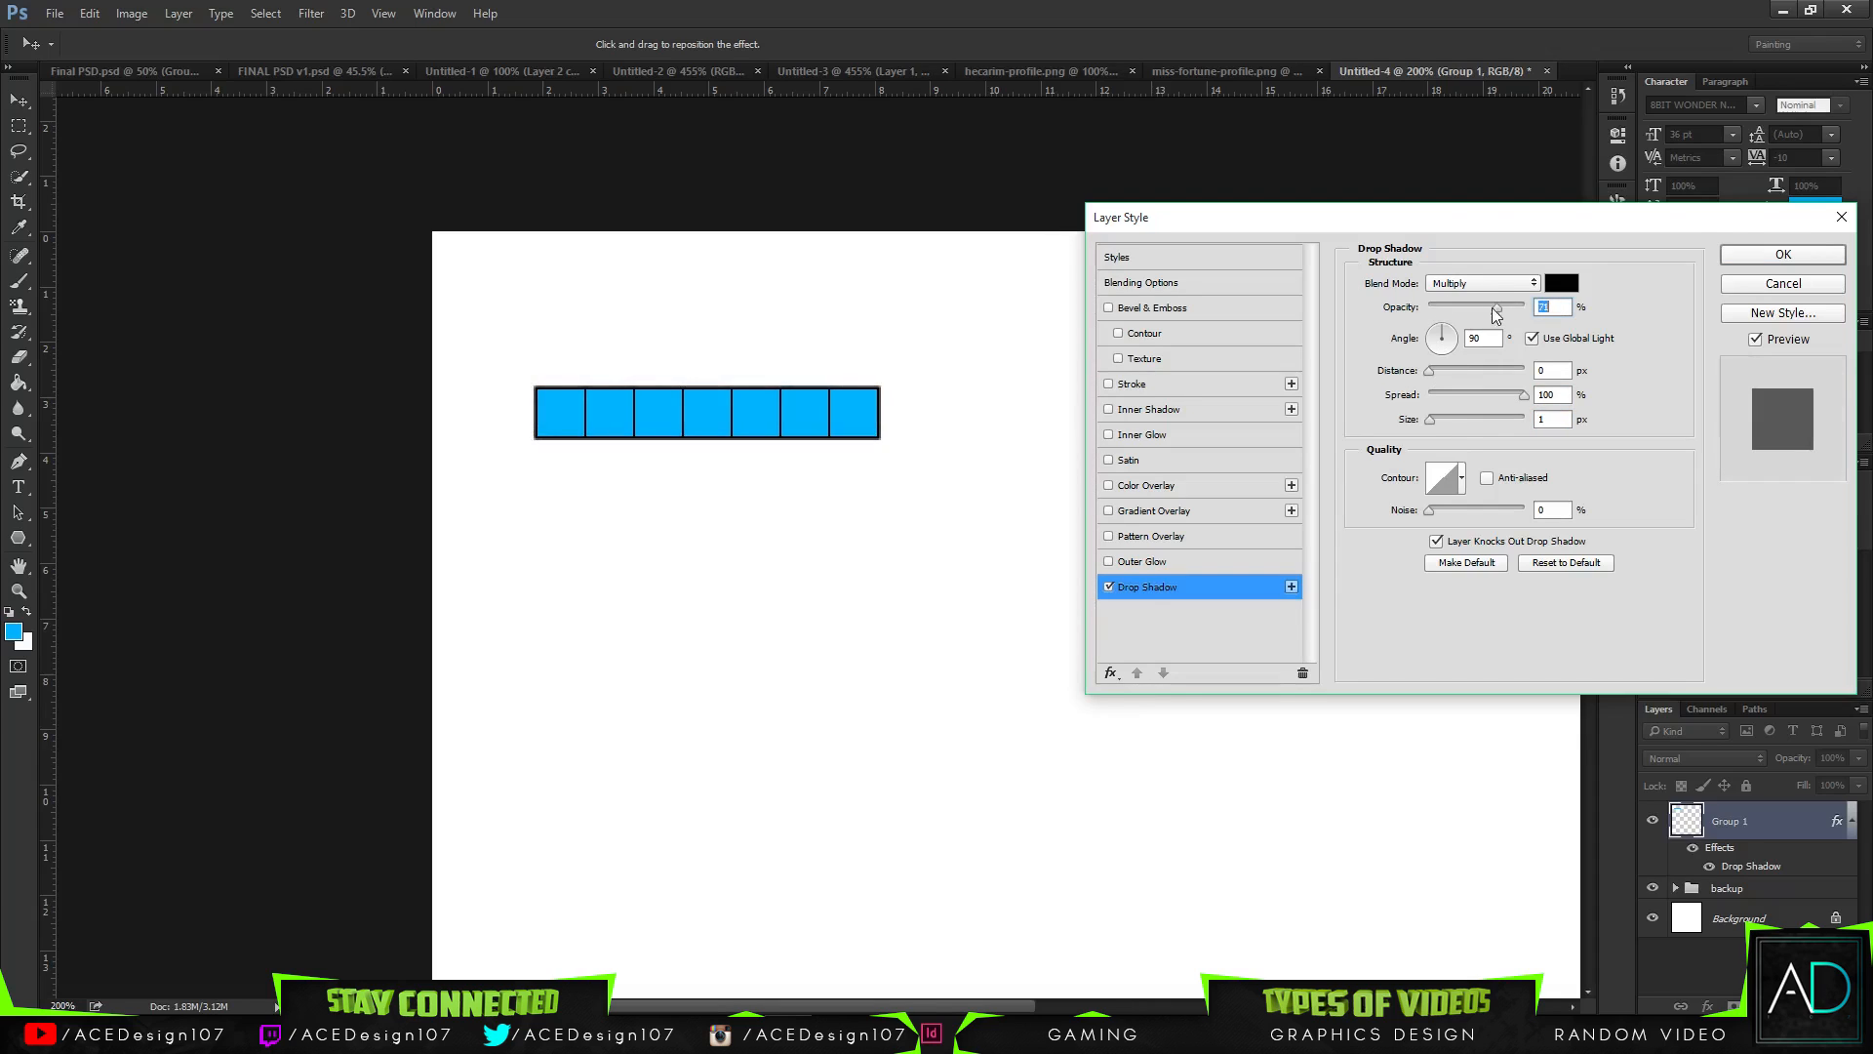
{"action": "mouse_move", "coordinate": [1432, 373]}
{"action": "left_mouse_down"}
{"action": "mouse_move", "coordinate": [1448, 381]}
{"action": "mouse_move", "coordinate": [1430, 382]}
{"action": "left_mouse_up"}
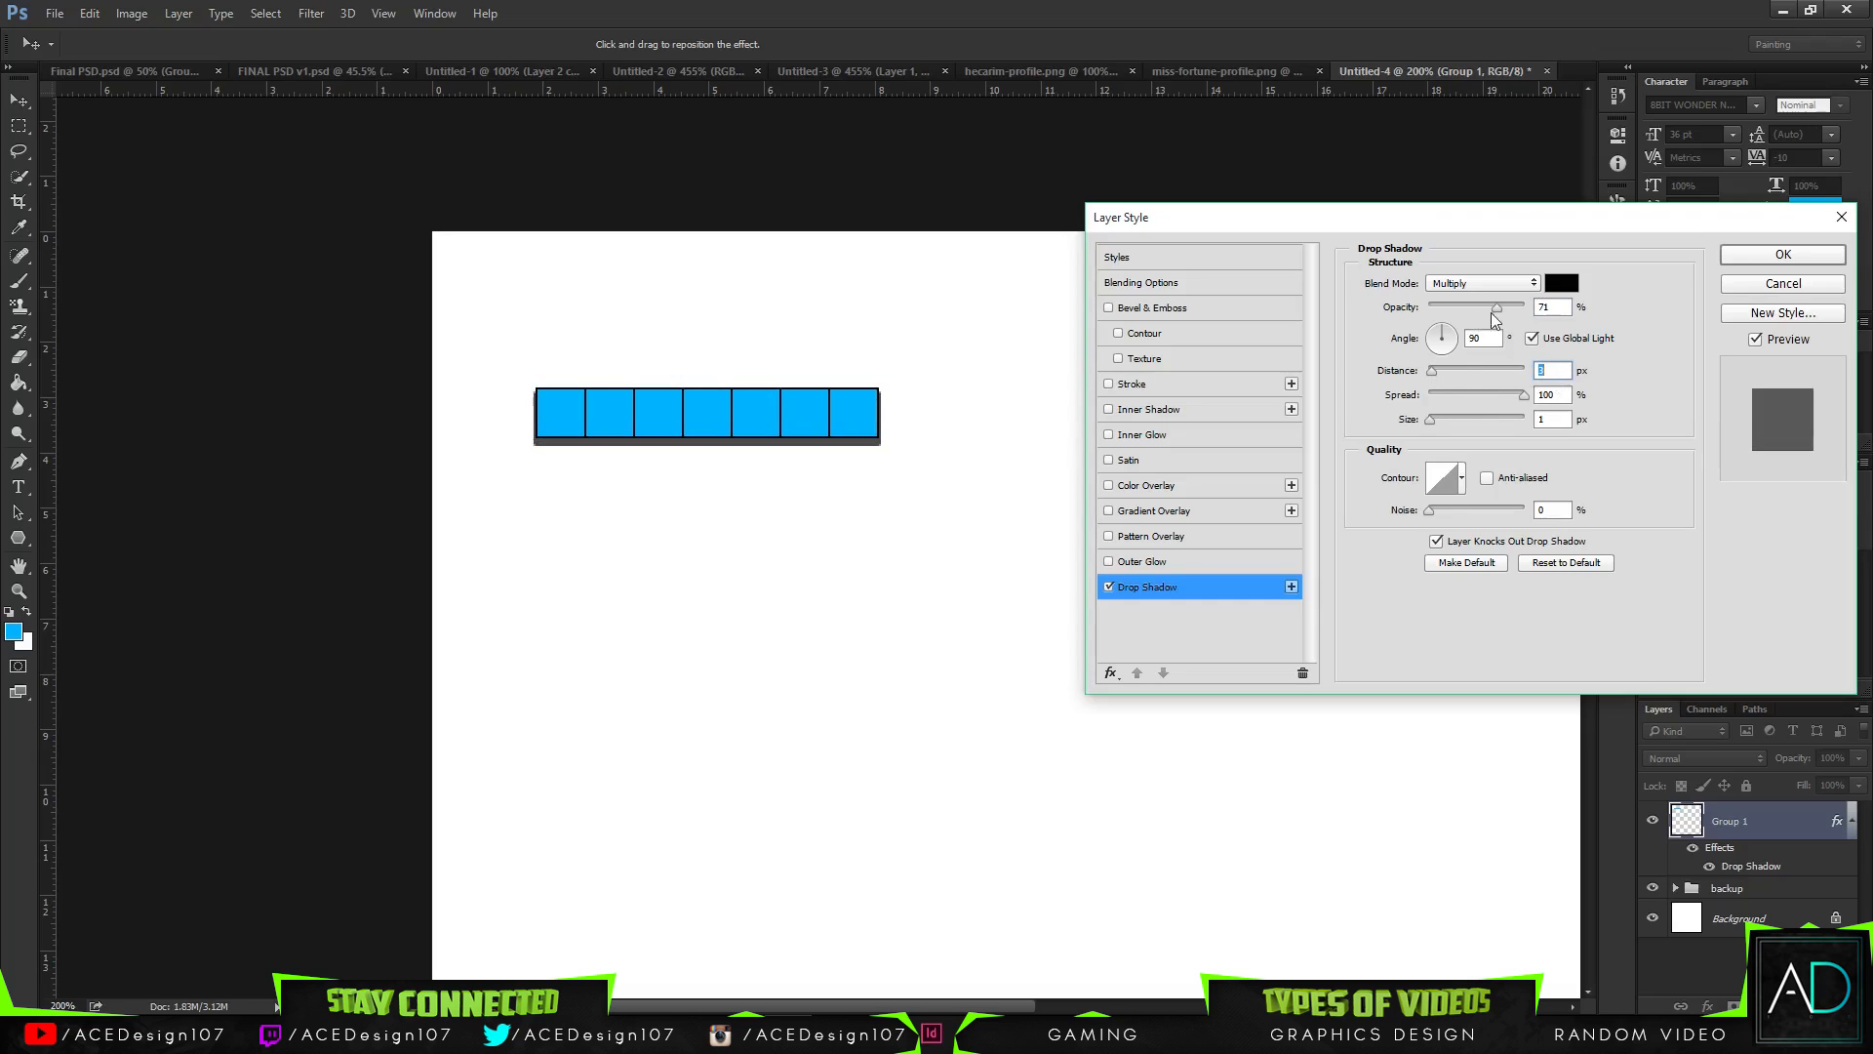
{"action": "mouse_move", "coordinate": [1492, 314]}
{"action": "left_mouse_down"}
{"action": "mouse_move", "coordinate": [1535, 306]}
{"action": "mouse_move", "coordinate": [1462, 302]}
{"action": "mouse_move", "coordinate": [1485, 311]}
{"action": "left_mouse_up"}
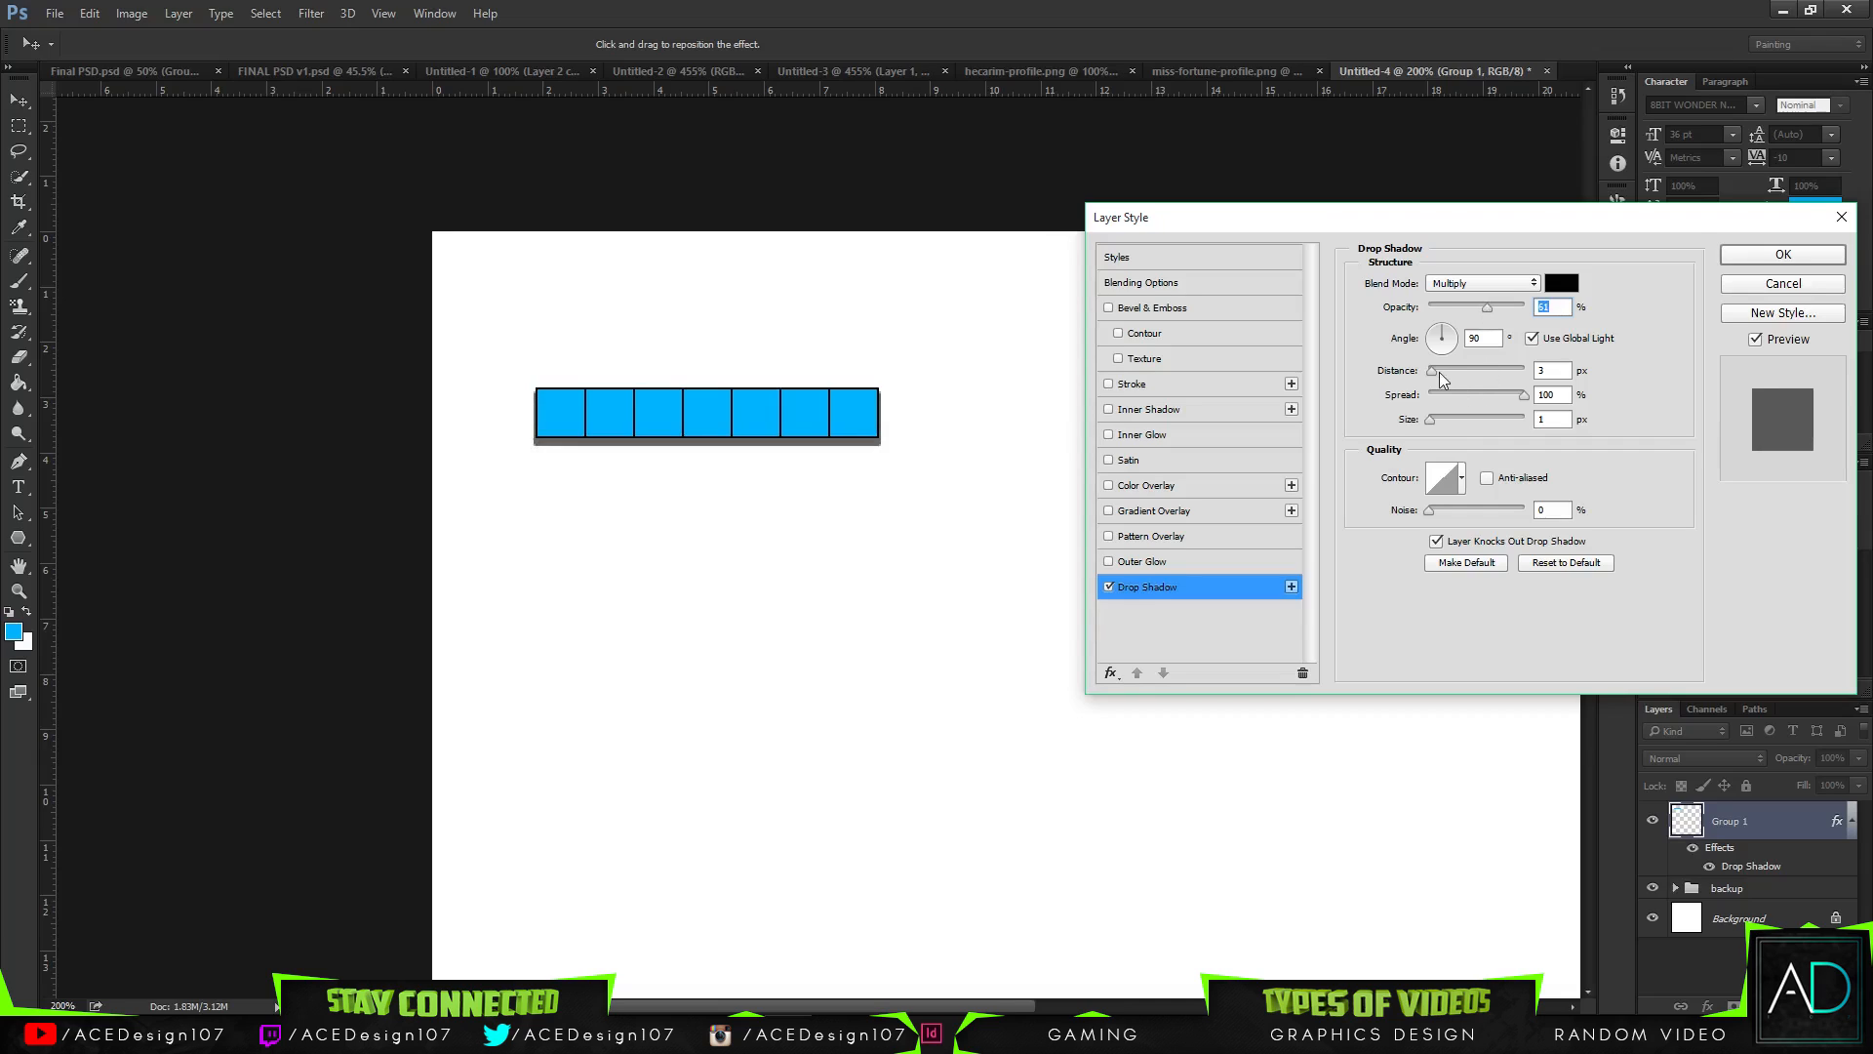
{"action": "left_click_drag", "start_coordinate": [1432, 372], "coordinate": [1430, 370]}
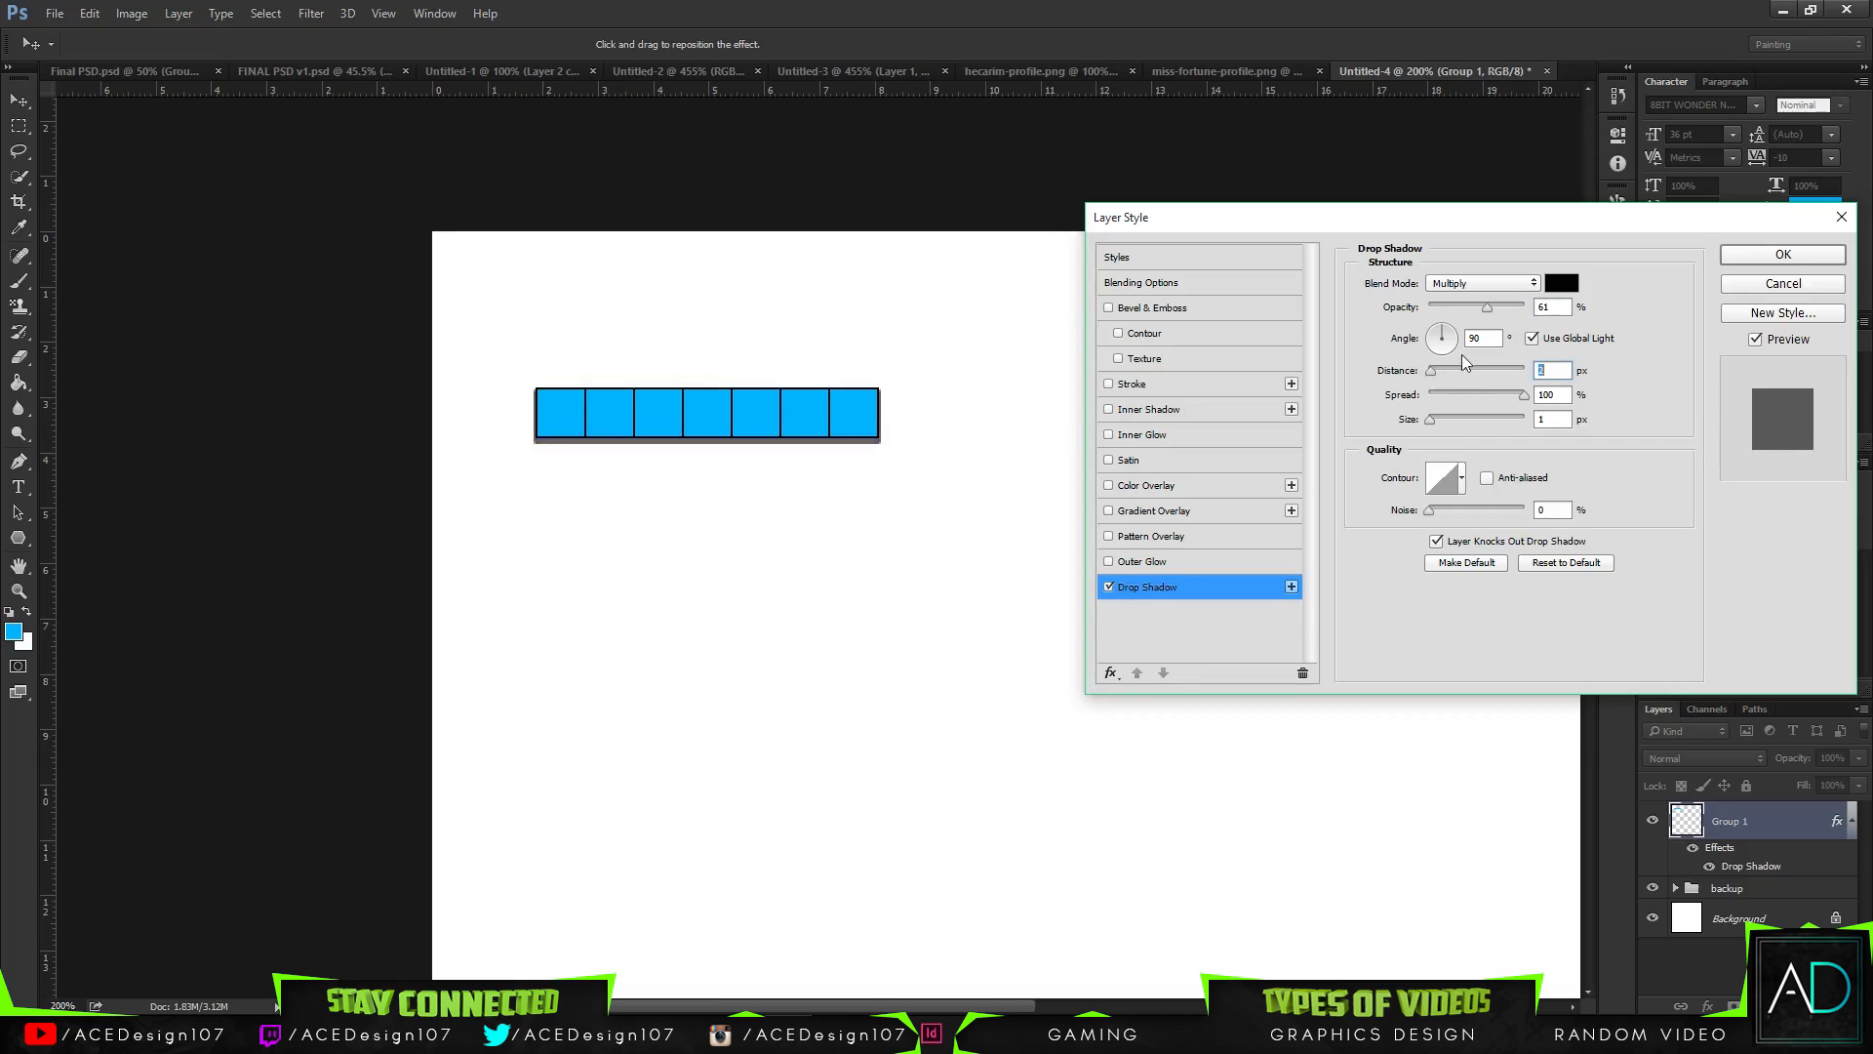
{"action": "left_click", "coordinate": [1733, 255]}
- Duplicate the Group 1 layer once together with its drop shadow
{"action": "scroll", "coordinate": [1154, 355], "scroll_direction": "down", "scroll_amount": 4}
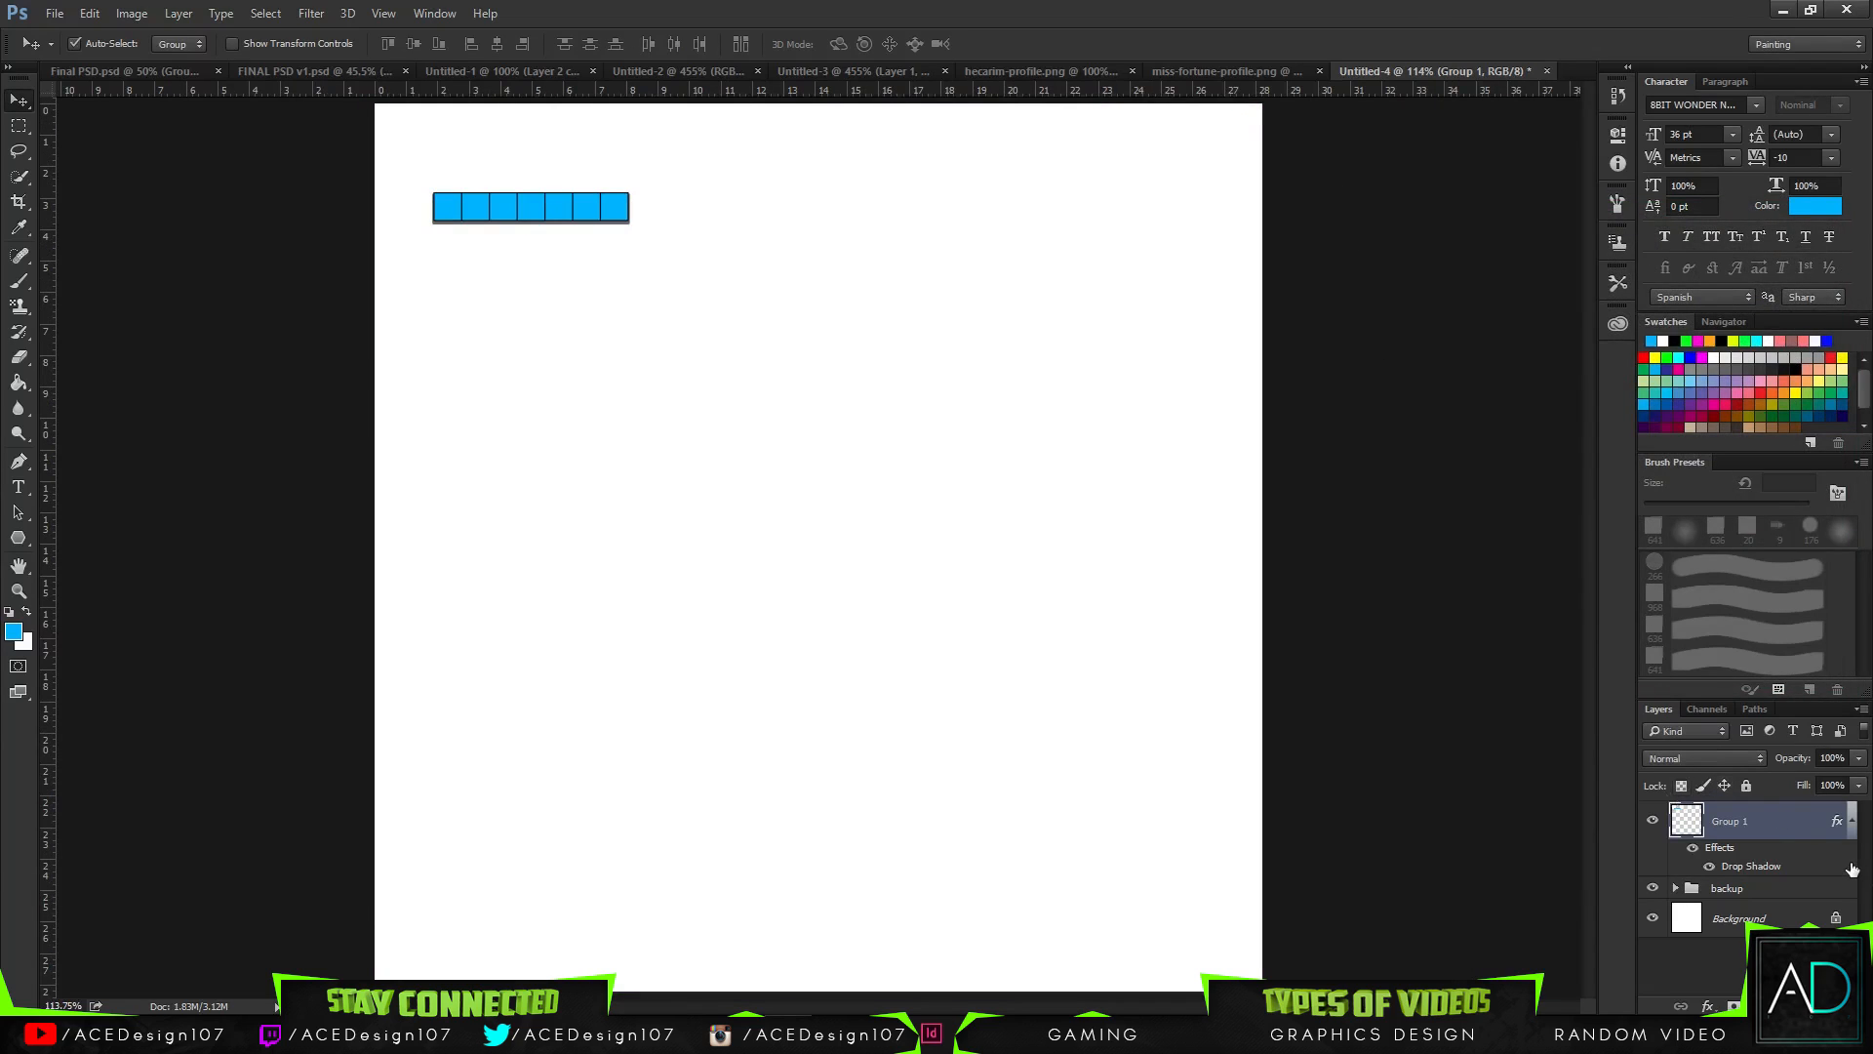
{"action": "key", "text": "ctrl+j"}
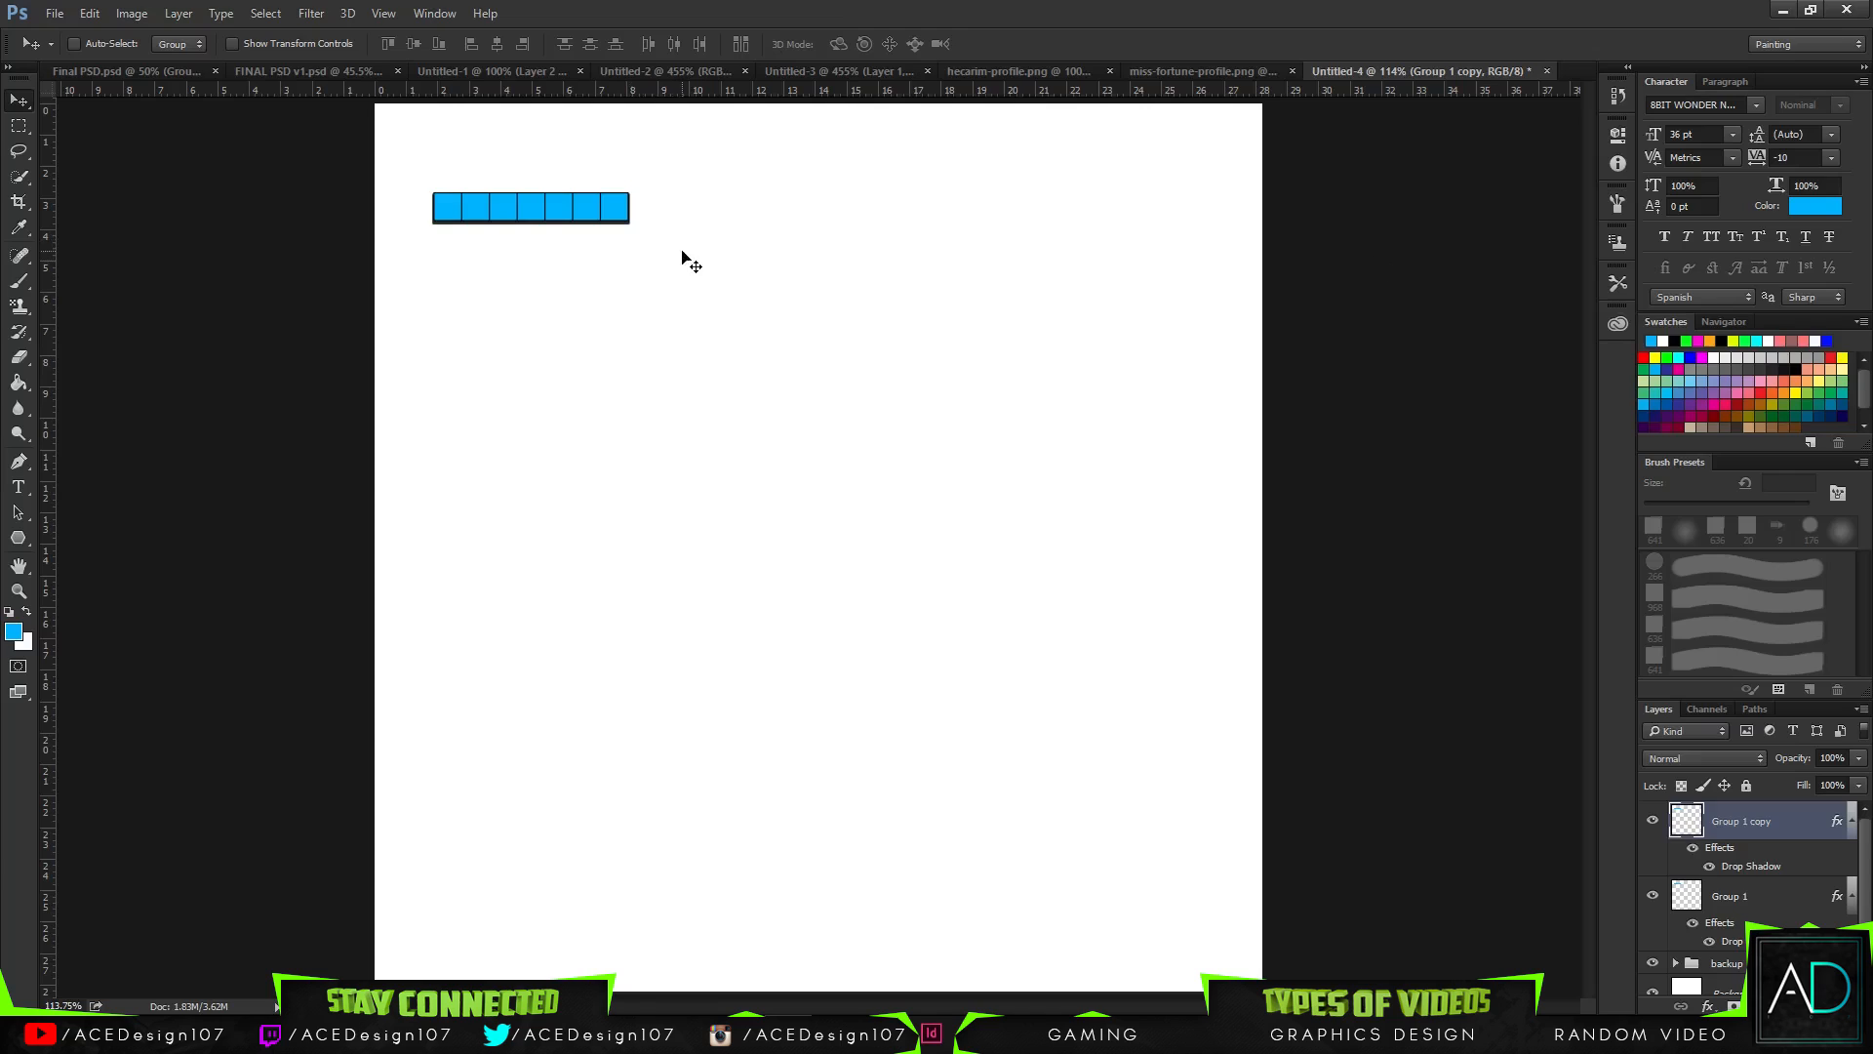
{"action": "key", "text": "ctrl+j"}
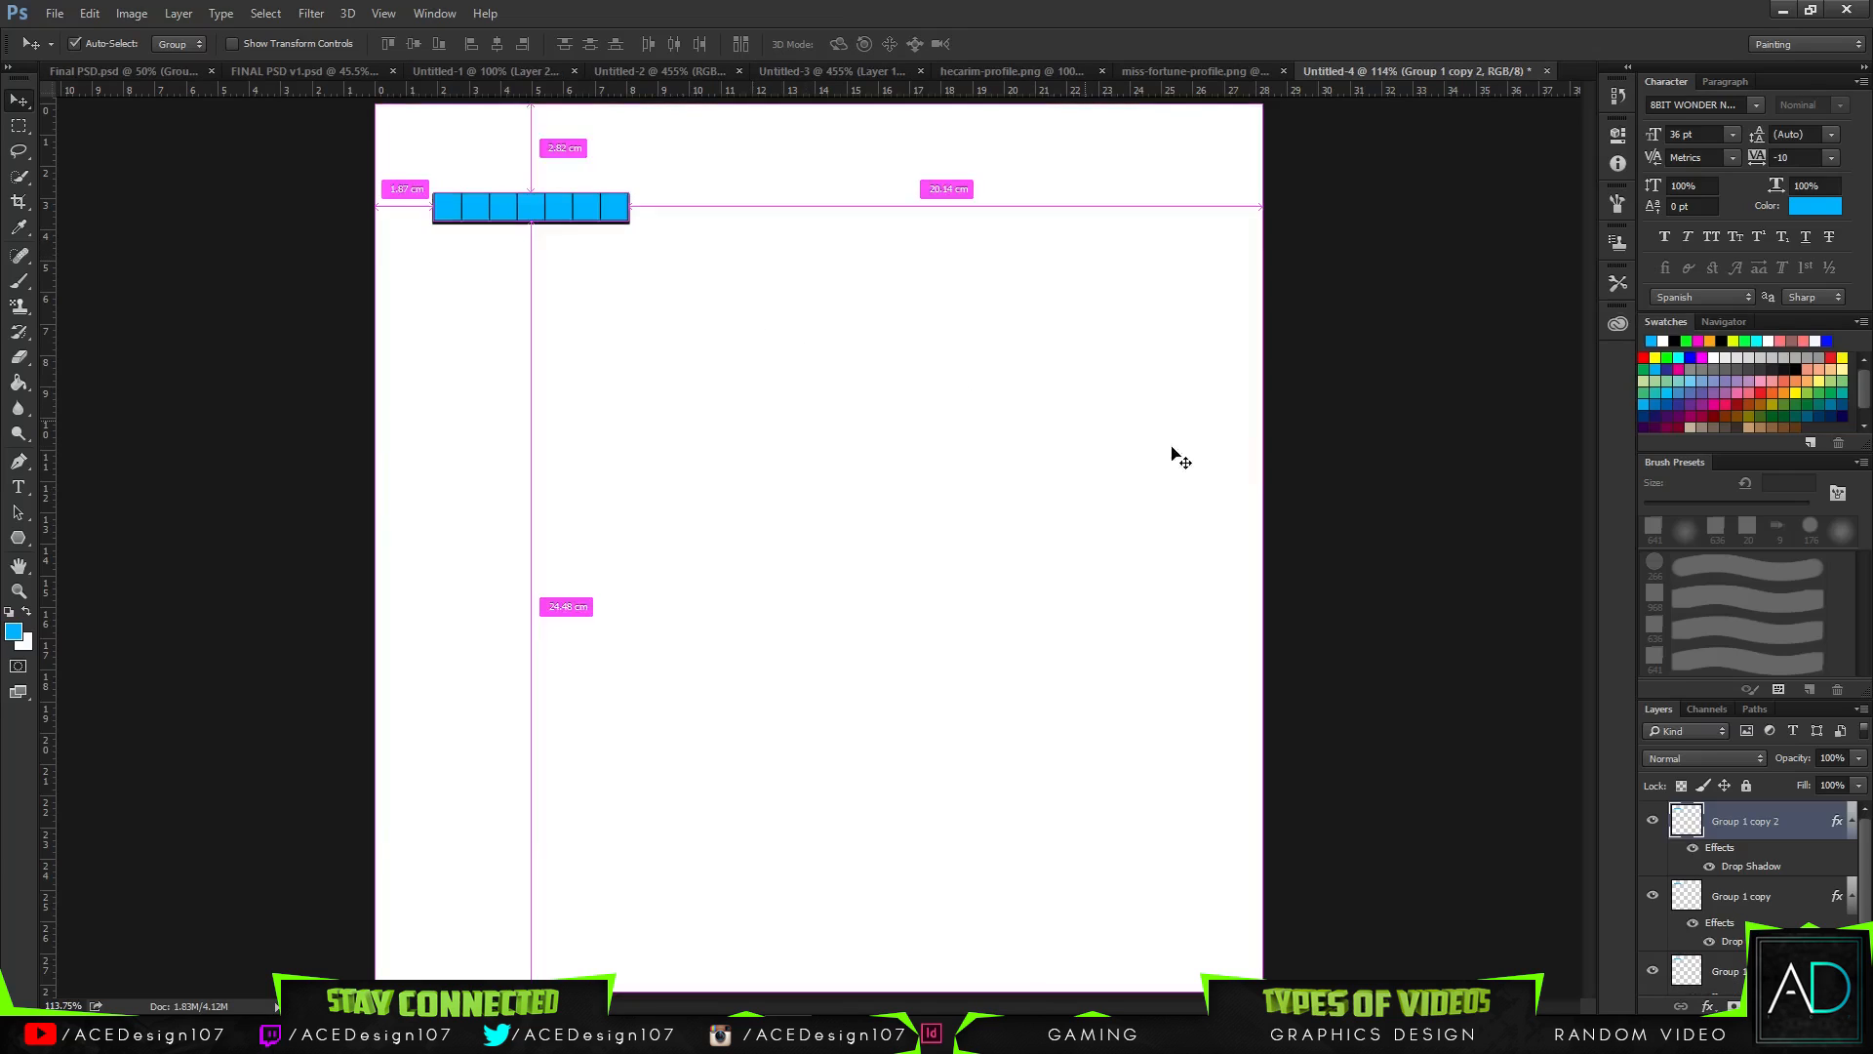
{"action": "key", "text": "ctrl+z"}
- Try merging Group 1 copy with Group 1 and undo the merge
{"action": "left_click", "coordinate": [1786, 894], "text": "shift"}
{"action": "key", "text": "ctrl+e"}
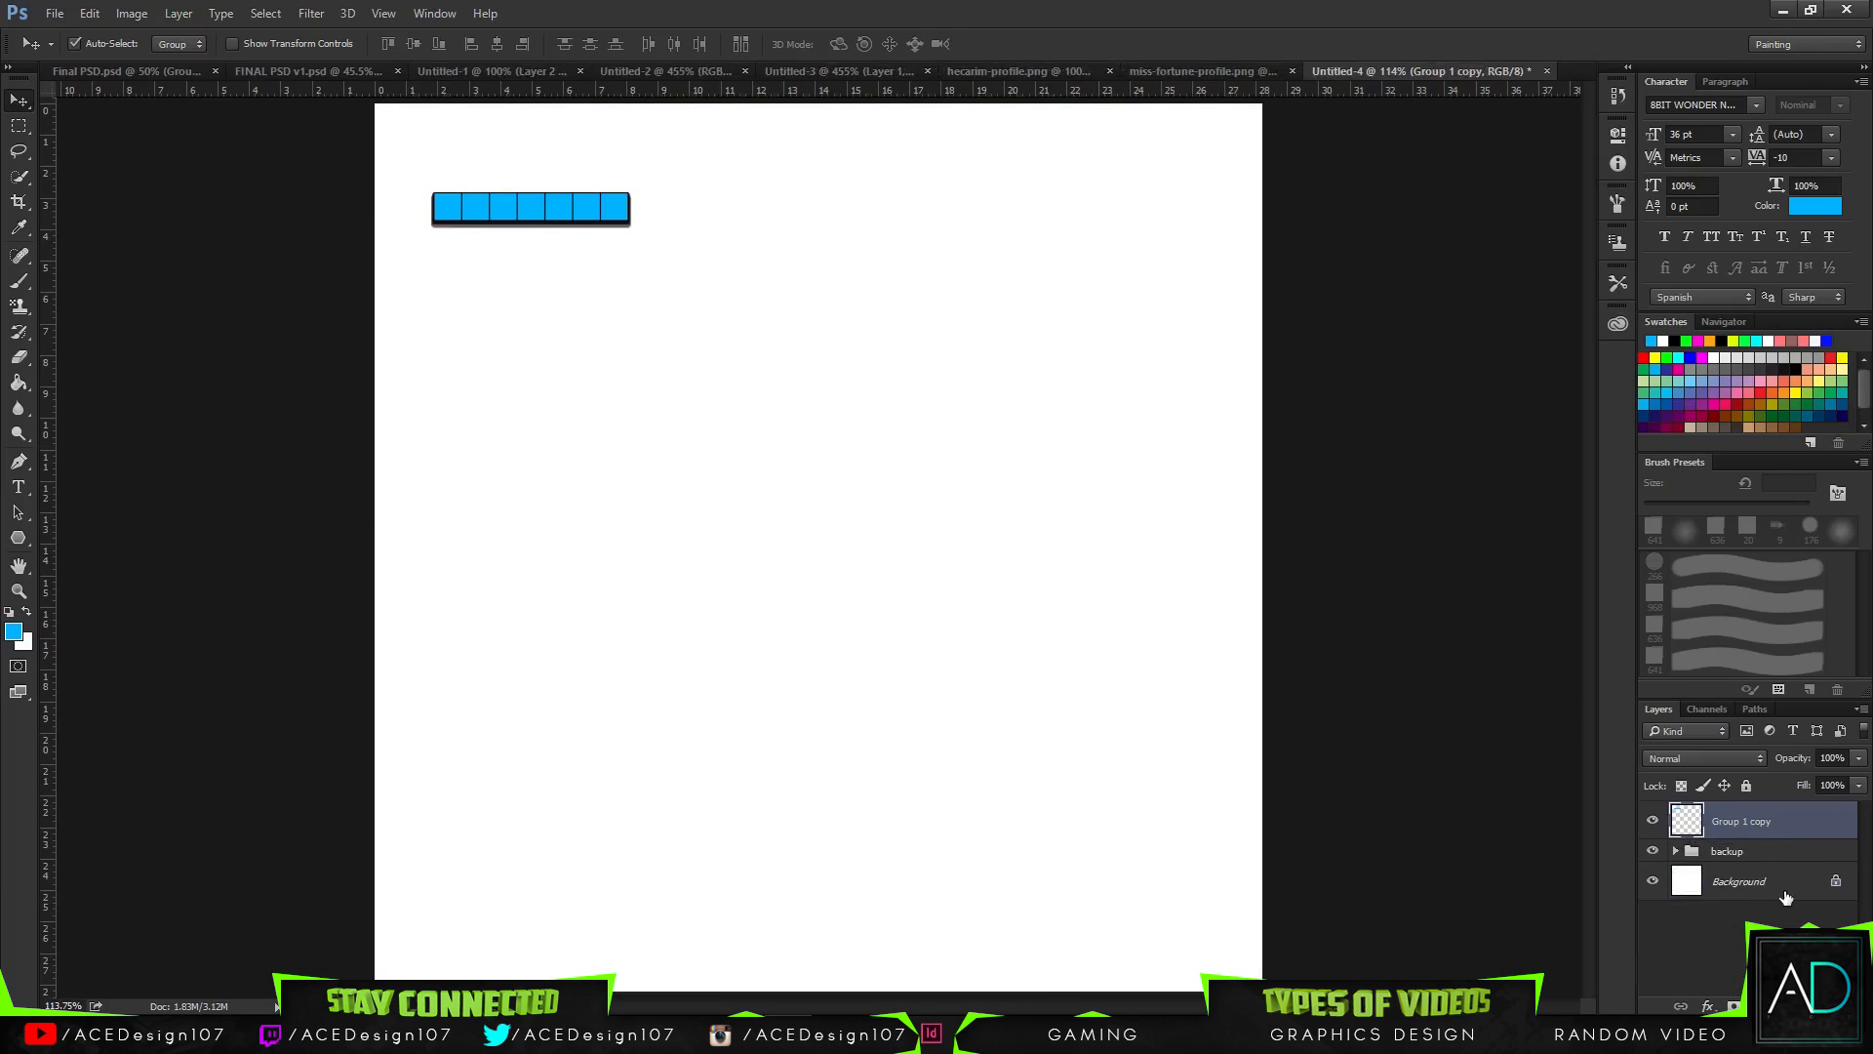
{"action": "key", "text": "ctrl+z"}
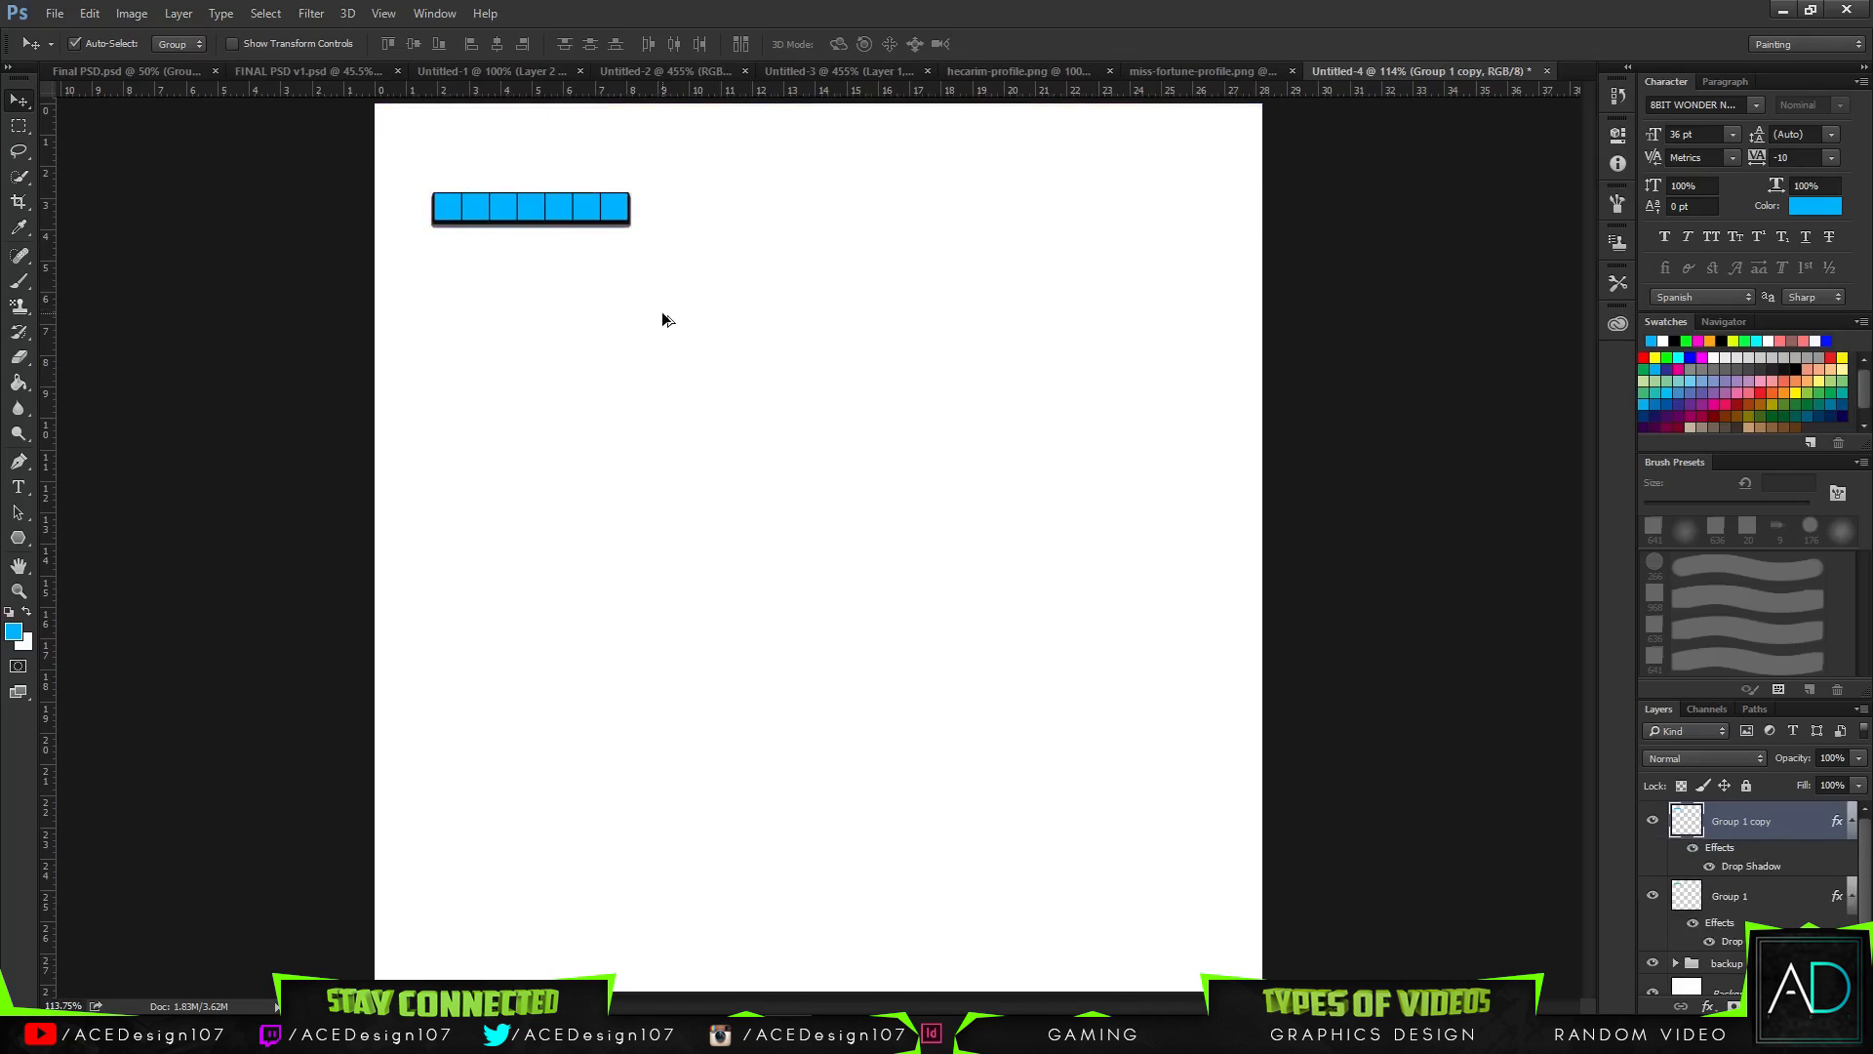
- Duplicate Group 1 copy and merge the two copies into one layer above Group 1
{"action": "key", "text": "ctrl+j"}
{"action": "left_click", "coordinate": [1761, 895], "text": "shift"}
{"action": "key", "text": "ctrl+e"}
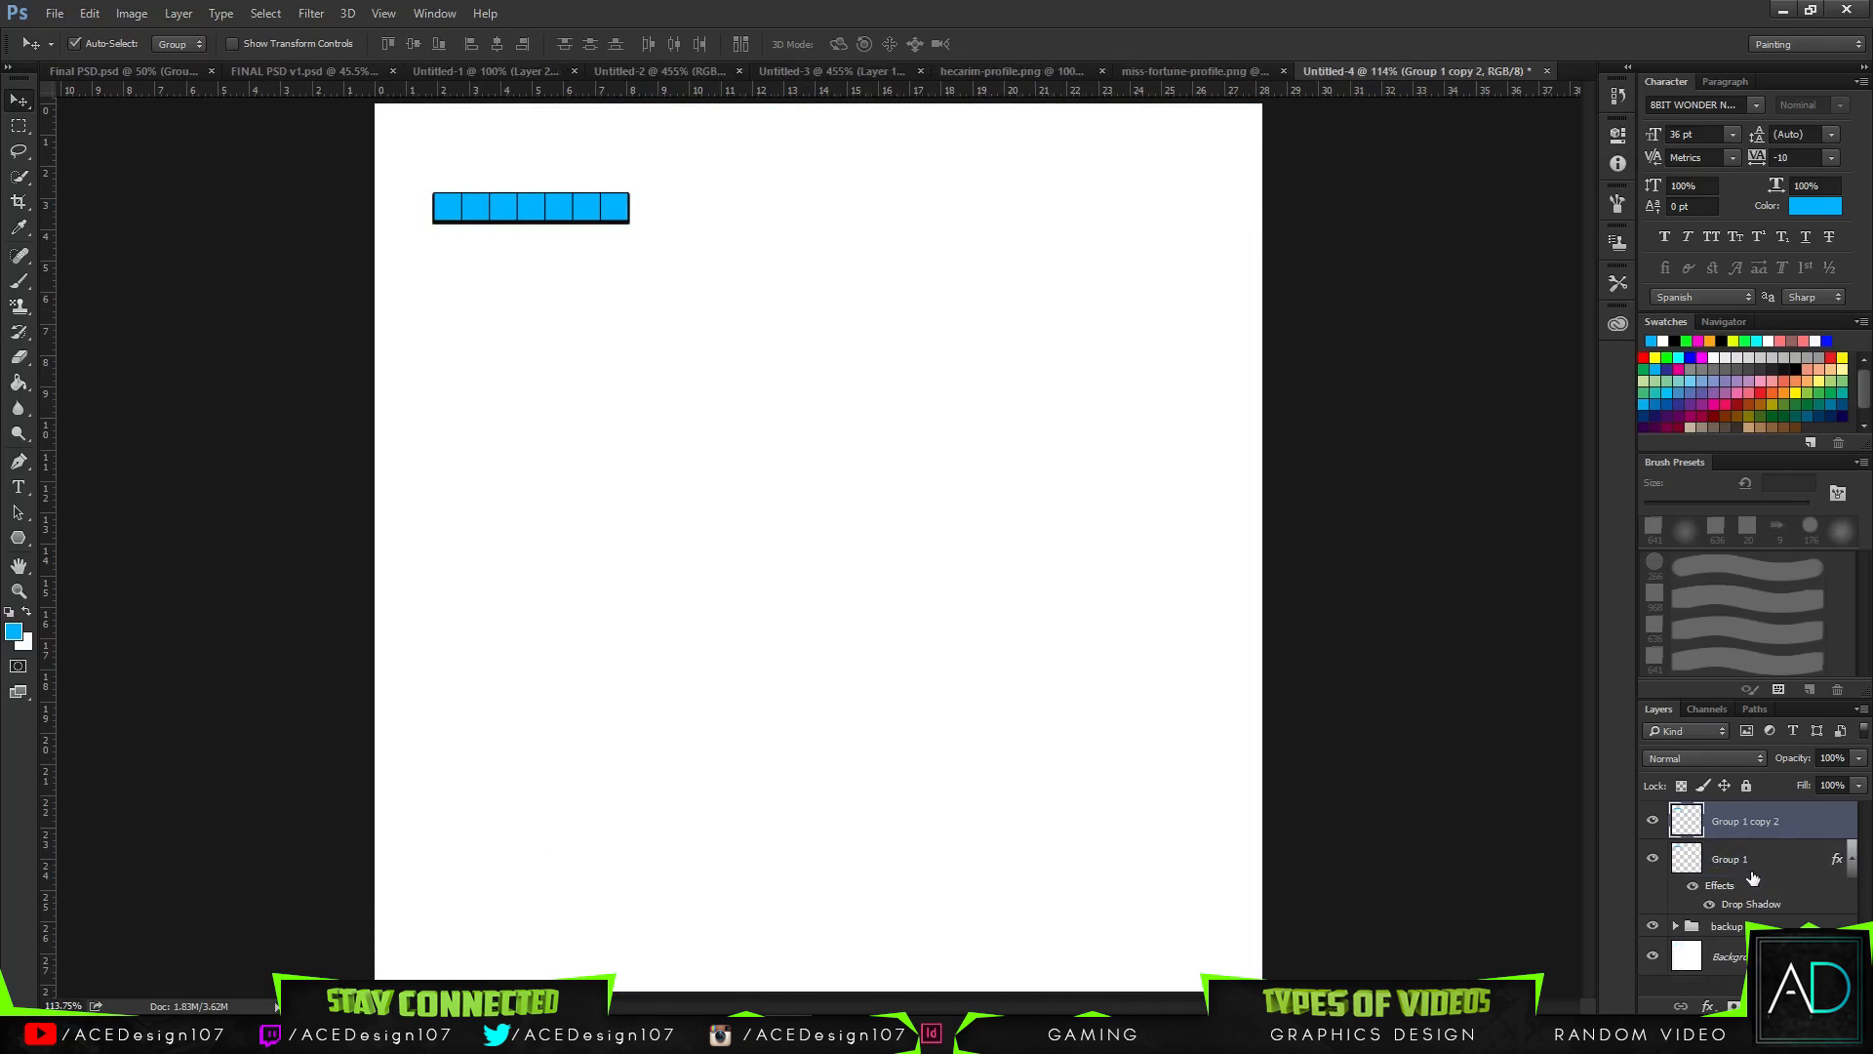
- Try trimming Group 1 copy 2 beyond both ends of the row with rectangular selections
{"action": "right_click", "coordinate": [1788, 853]}
{"action": "key", "text": "Escape"}
{"action": "key", "text": "m"}
{"action": "left_click_drag", "start_coordinate": [727, 304], "coordinate": [629, 137]}
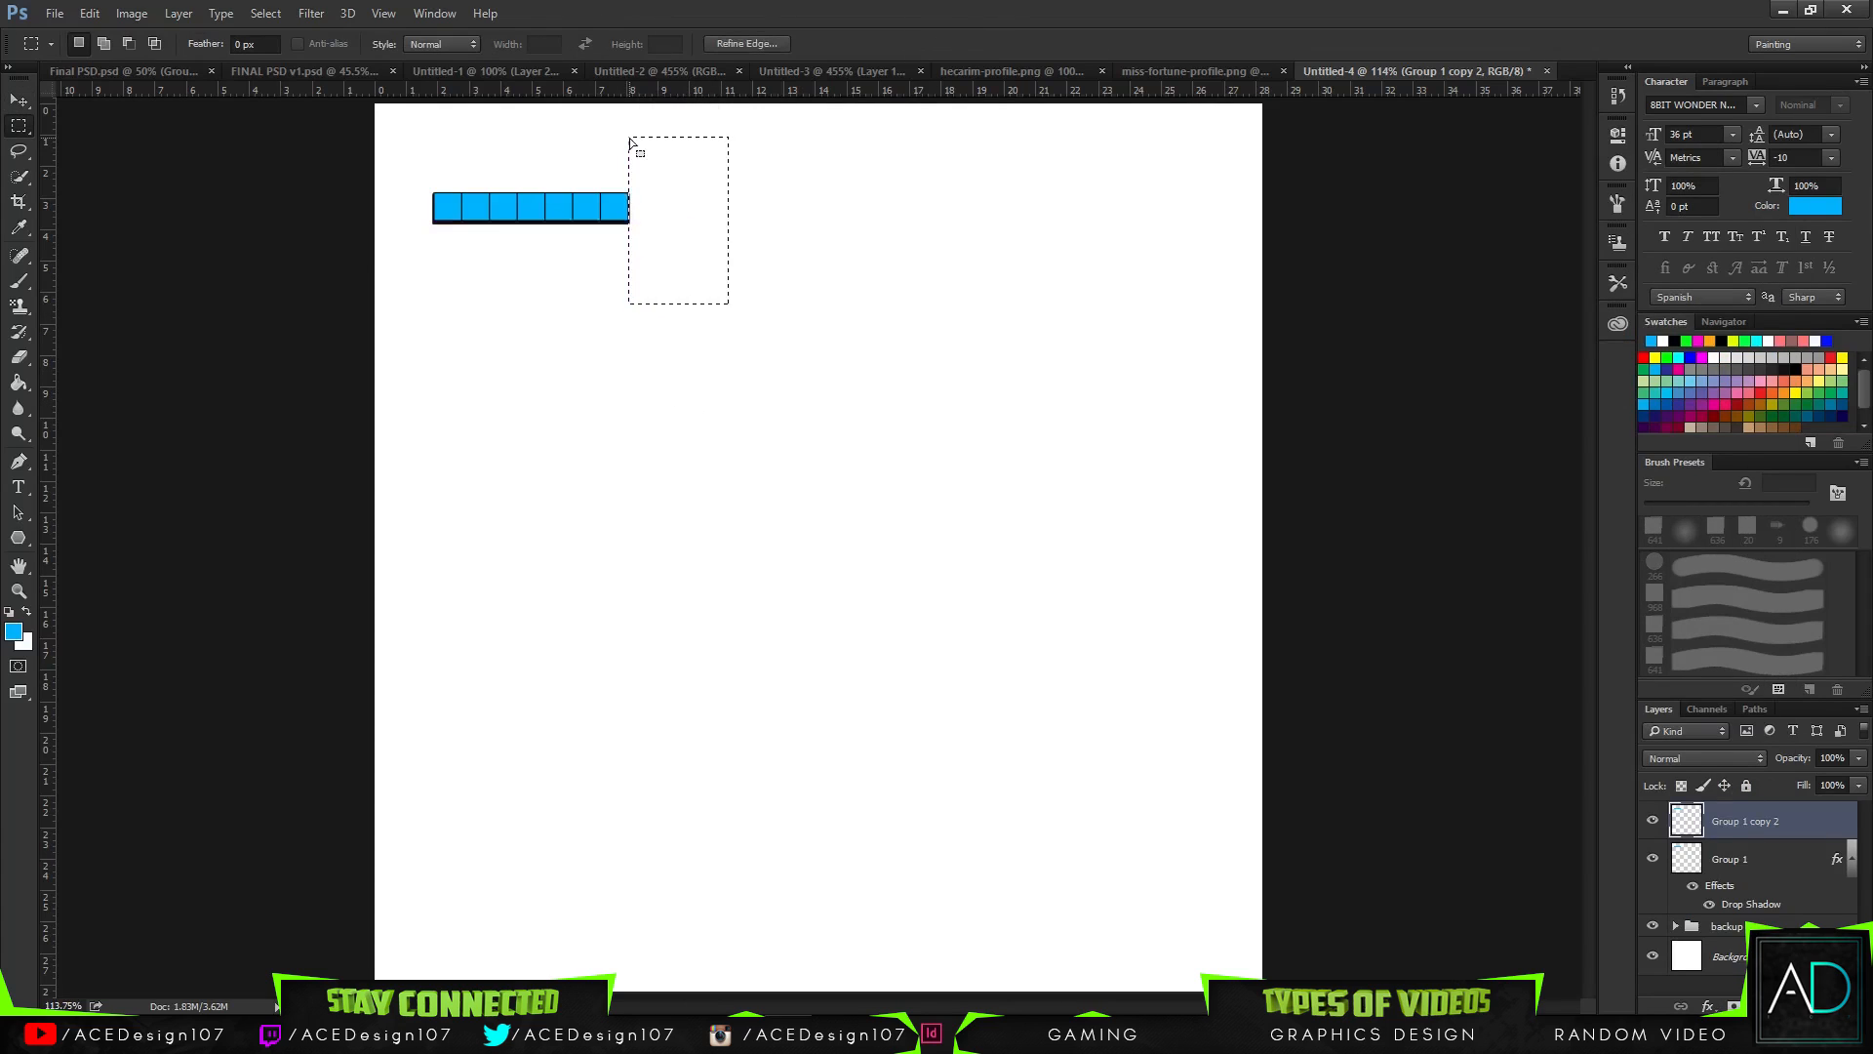
{"action": "left_click", "coordinate": [629, 136]}
{"action": "left_click_drag", "start_coordinate": [375, 159], "coordinate": [435, 317]}
- Merge Group 1 copy 2 with Group 1 into a single layer and clear the selection
{"action": "left_click", "coordinate": [1727, 859], "text": "shift"}
{"action": "key", "text": "ctrl+e"}
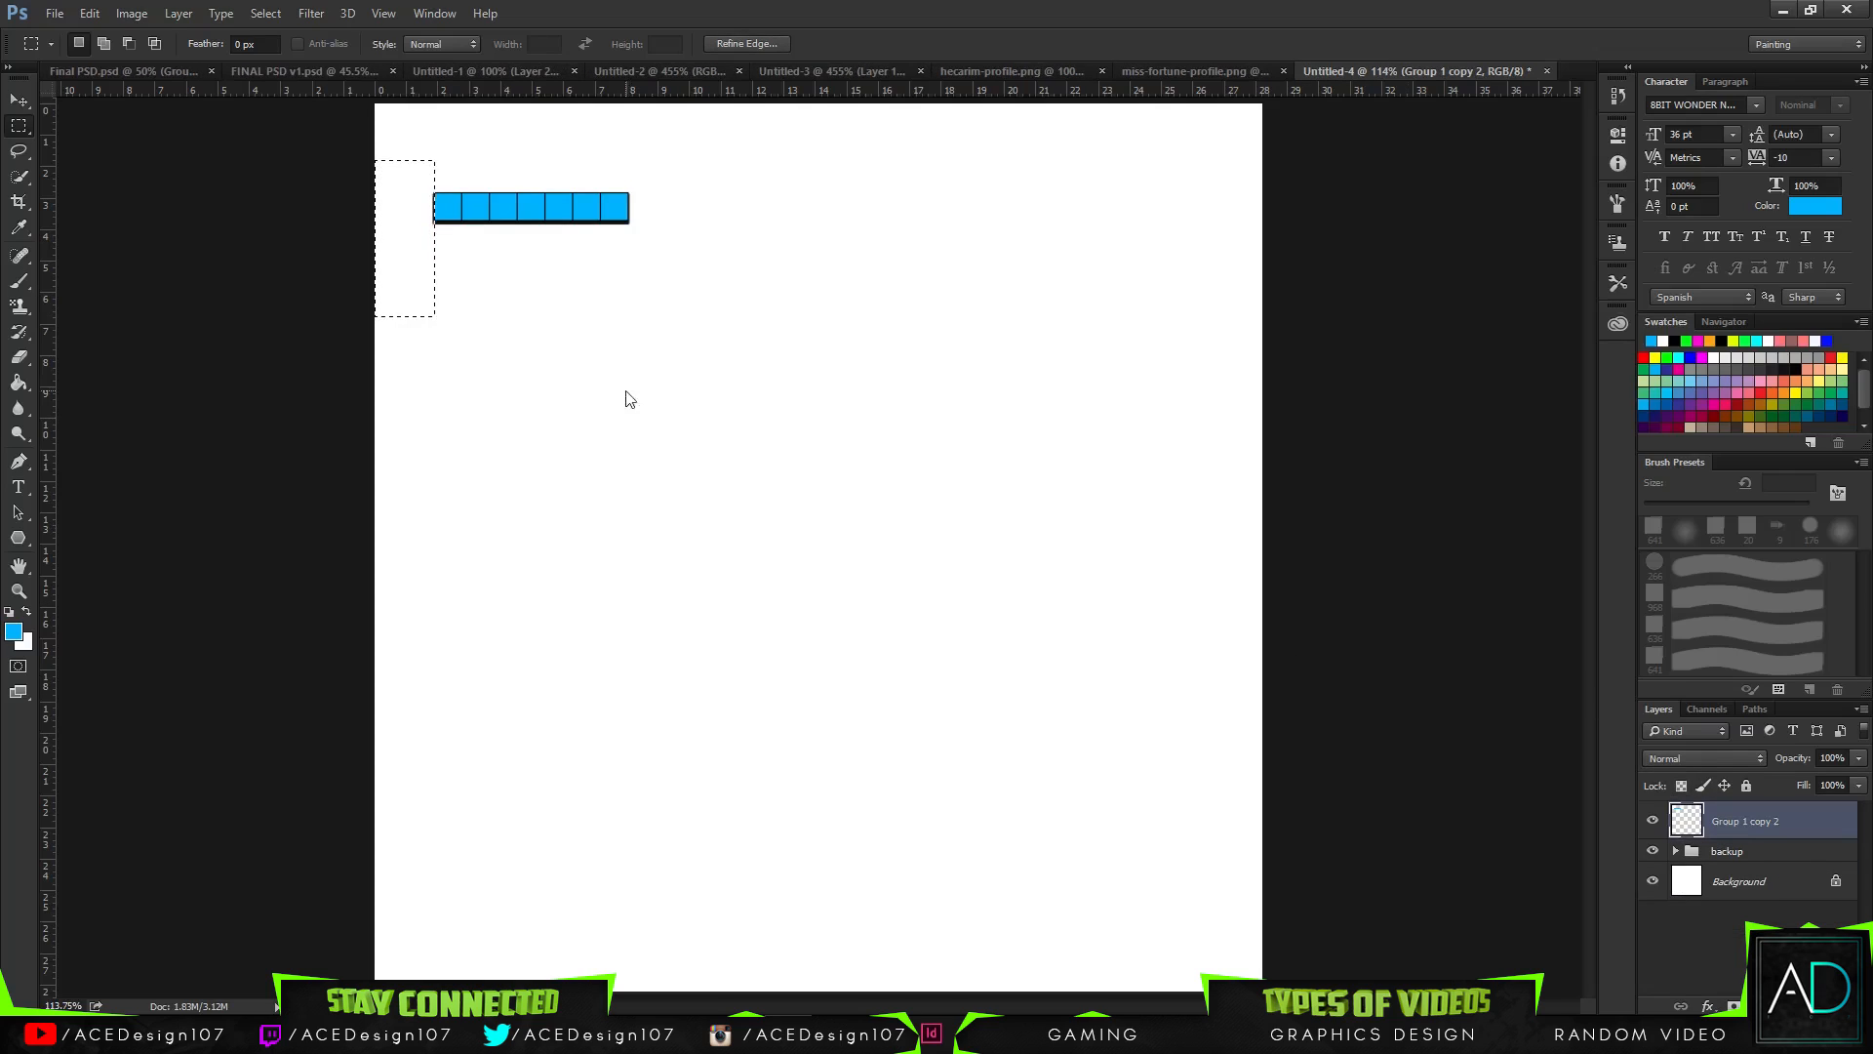
{"action": "key", "text": "ctrl+d"}
- Try trimming the merged row's shadow beyond its right and left ends with rectangular selections
{"action": "left_click_drag", "start_coordinate": [805, 374], "coordinate": [629, 150]}
{"action": "key", "text": "ctrl+d"}
{"action": "left_click_drag", "start_coordinate": [386, 145], "coordinate": [435, 324]}
{"action": "left_click", "coordinate": [433, 318]}
{"action": "key", "text": "ctrl+plus"}
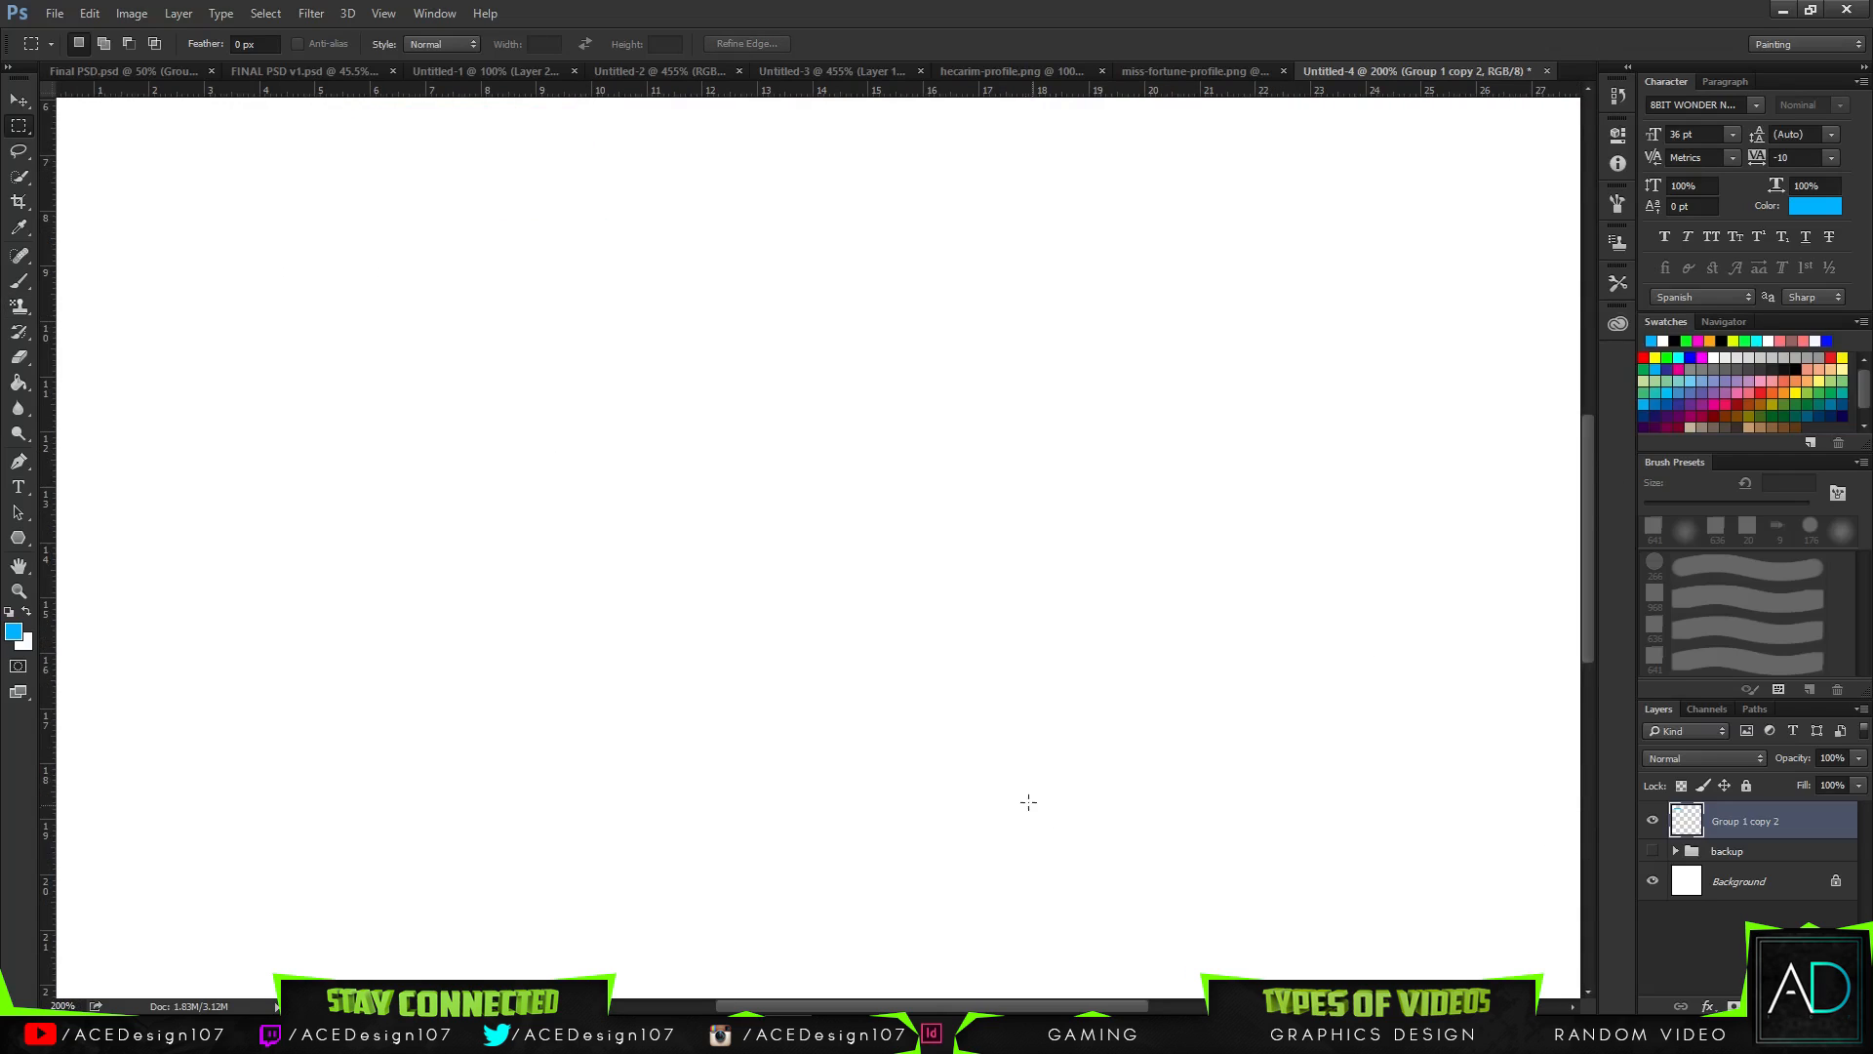
{"action": "scroll", "coordinate": [953, 694], "scroll_direction": "up", "scroll_amount": 5}
{"action": "left_click_drag", "start_coordinate": [1021, 992], "coordinate": [999, 990]}
{"action": "key", "text": "ctrl+shift+d"}
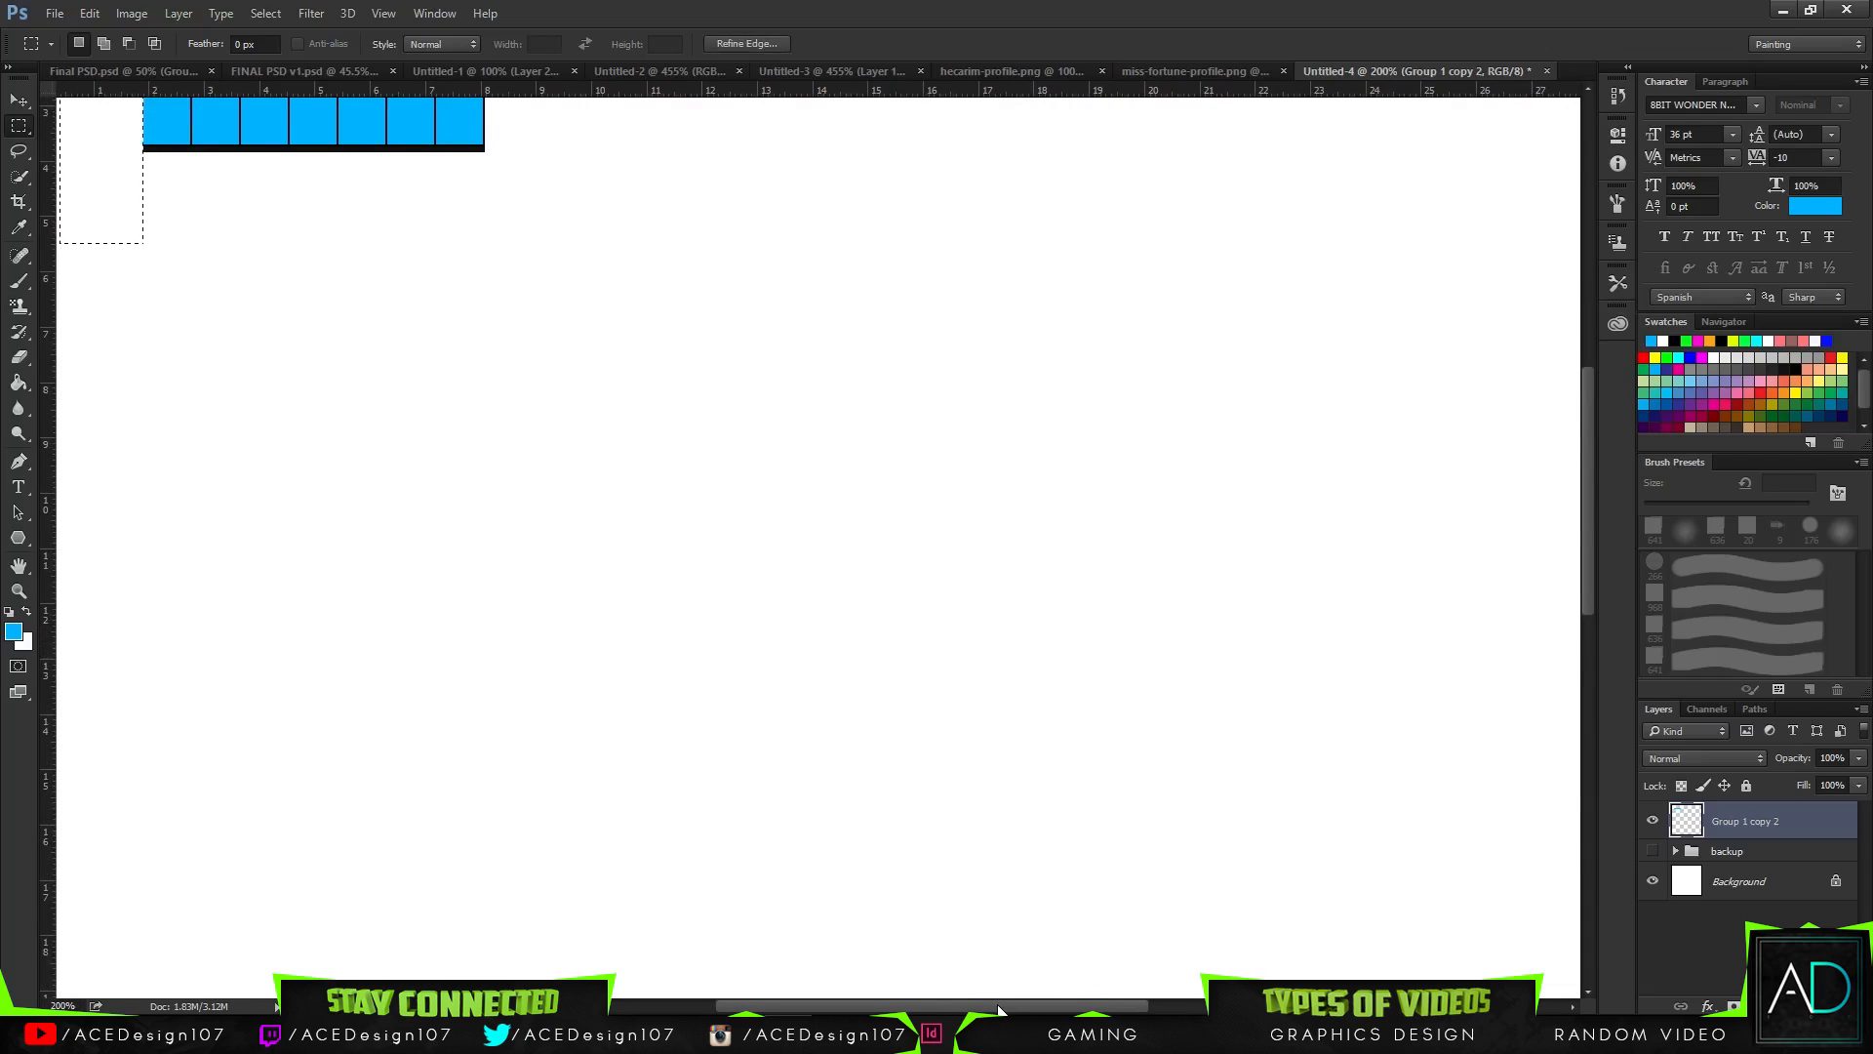
- Undo the end trims on the row while keeping Group 1 copy 2 as a merged layer
{"action": "key", "text": "ctrl+alt+z"}
{"action": "key", "text": "ctrl+alt+z"}
{"action": "key", "text": "ctrl+alt+z"}
{"action": "key", "text": "ctrl+alt+z"}
{"action": "key", "text": "ctrl+alt+z"}
{"action": "left_click_drag", "start_coordinate": [961, 1006], "coordinate": [903, 1006]}
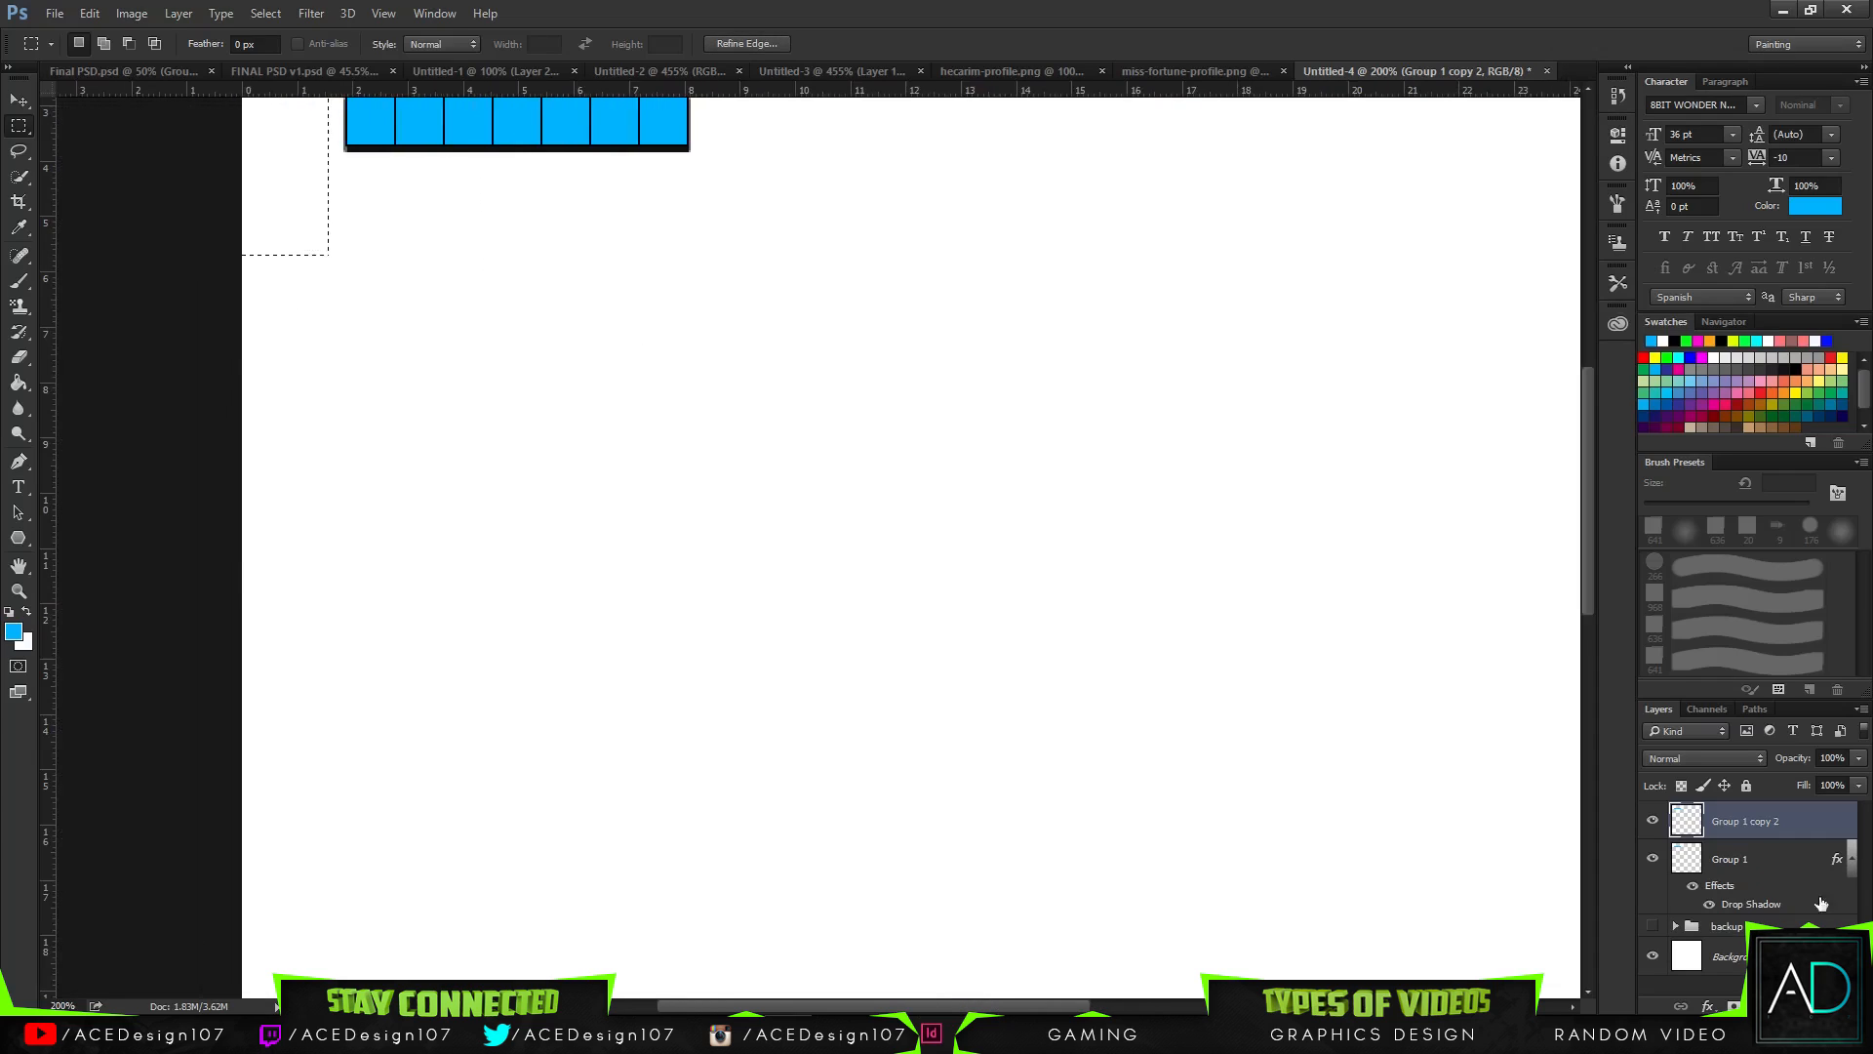
{"action": "key", "text": "ctrl+alt+z"}
{"action": "left_click_drag", "start_coordinate": [1583, 517], "coordinate": [1558, 398]}
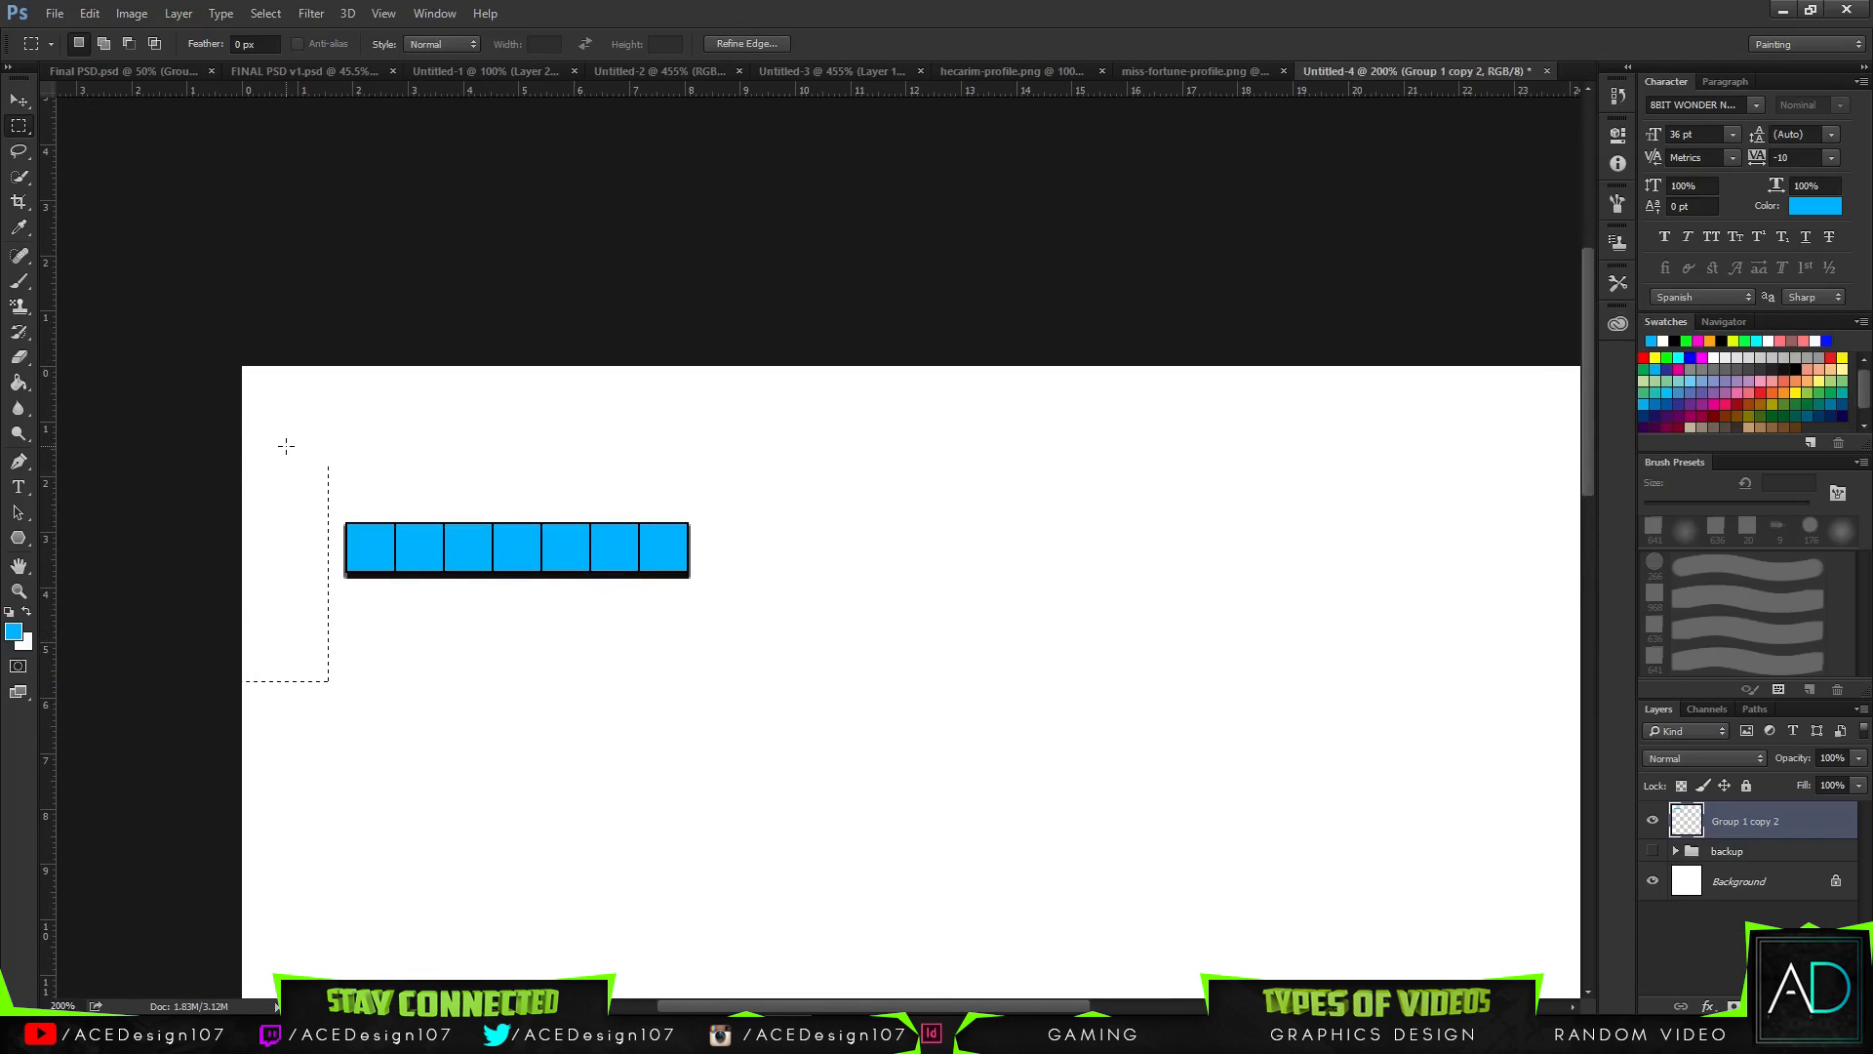
- Trim the leftover shadow at both ends of the row using rectangular selections, cutting up to the seventh square's blue area
{"action": "key", "text": "ctrl+d"}
{"action": "key", "text": "ctrl+plus"}
{"action": "key", "text": "ctrl+plus"}
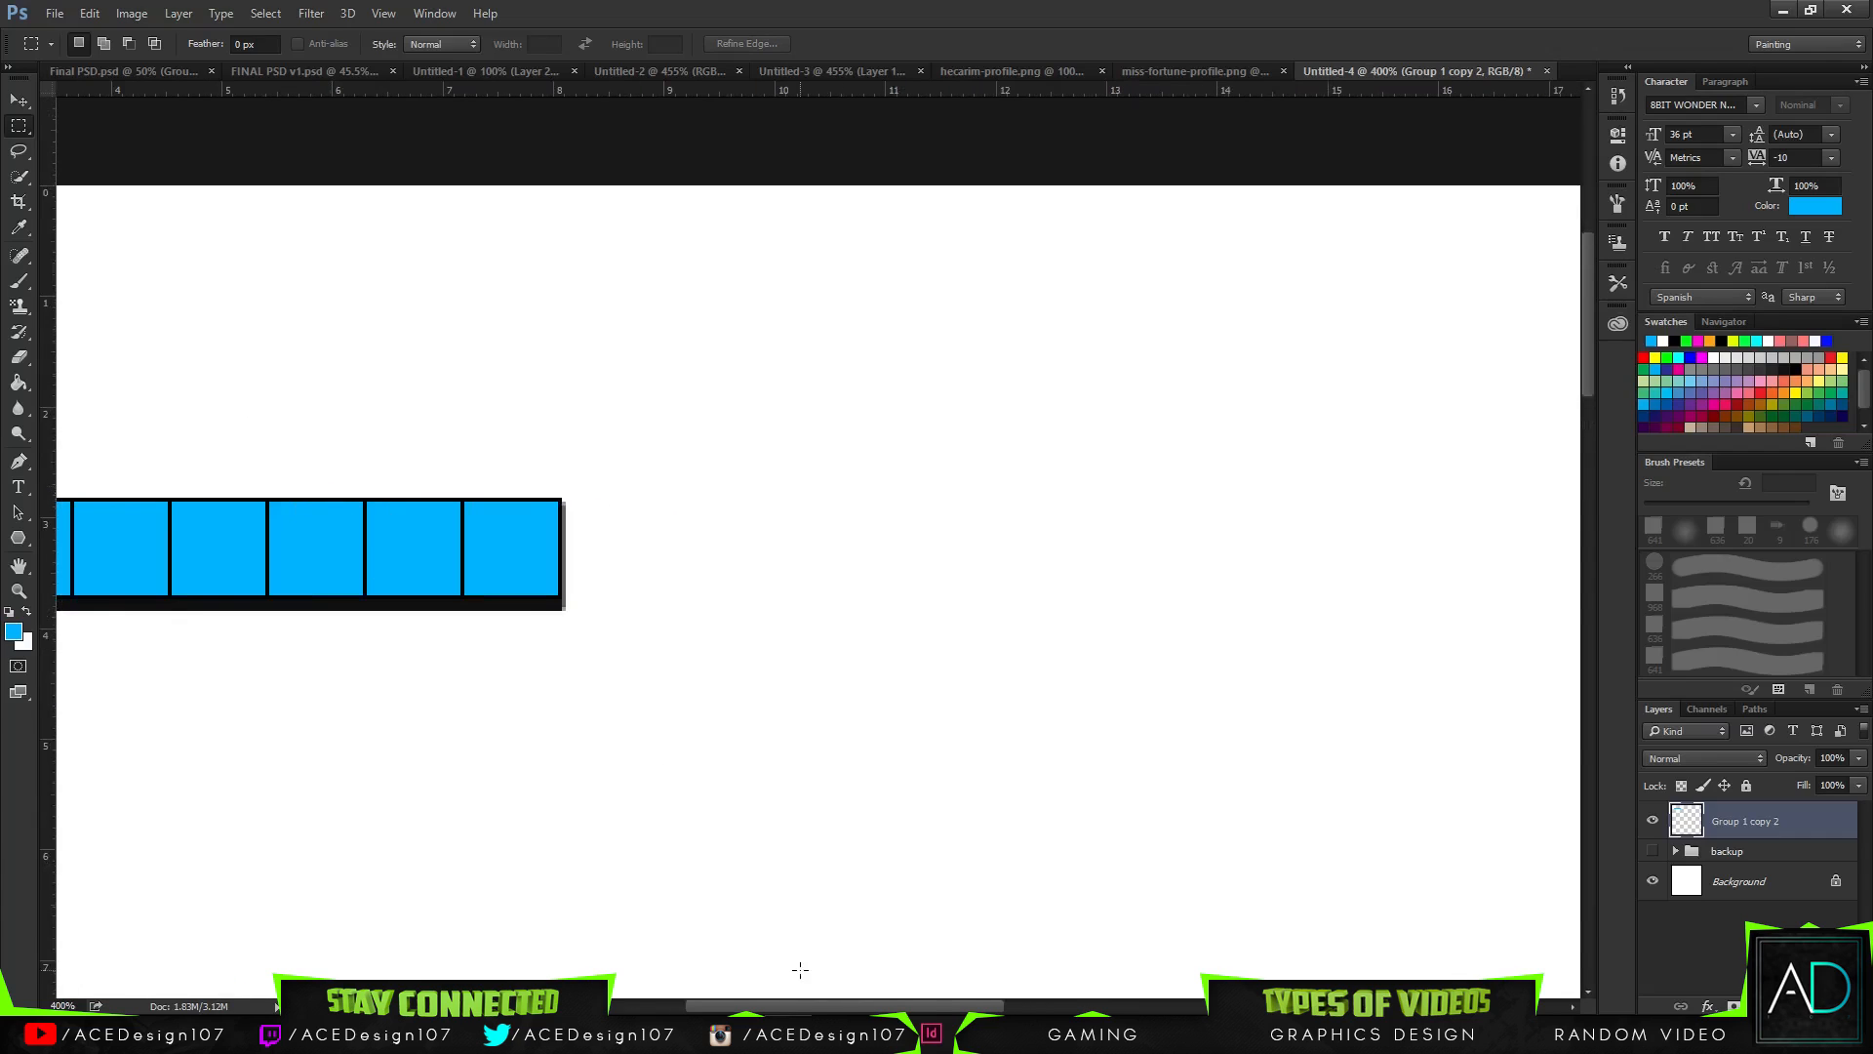
{"action": "scroll", "coordinate": [800, 969], "scroll_direction": "left", "scroll_amount": 6}
{"action": "left_click_drag", "start_coordinate": [431, 435], "coordinate": [454, 675]}
{"action": "key", "text": "ctrl+d"}
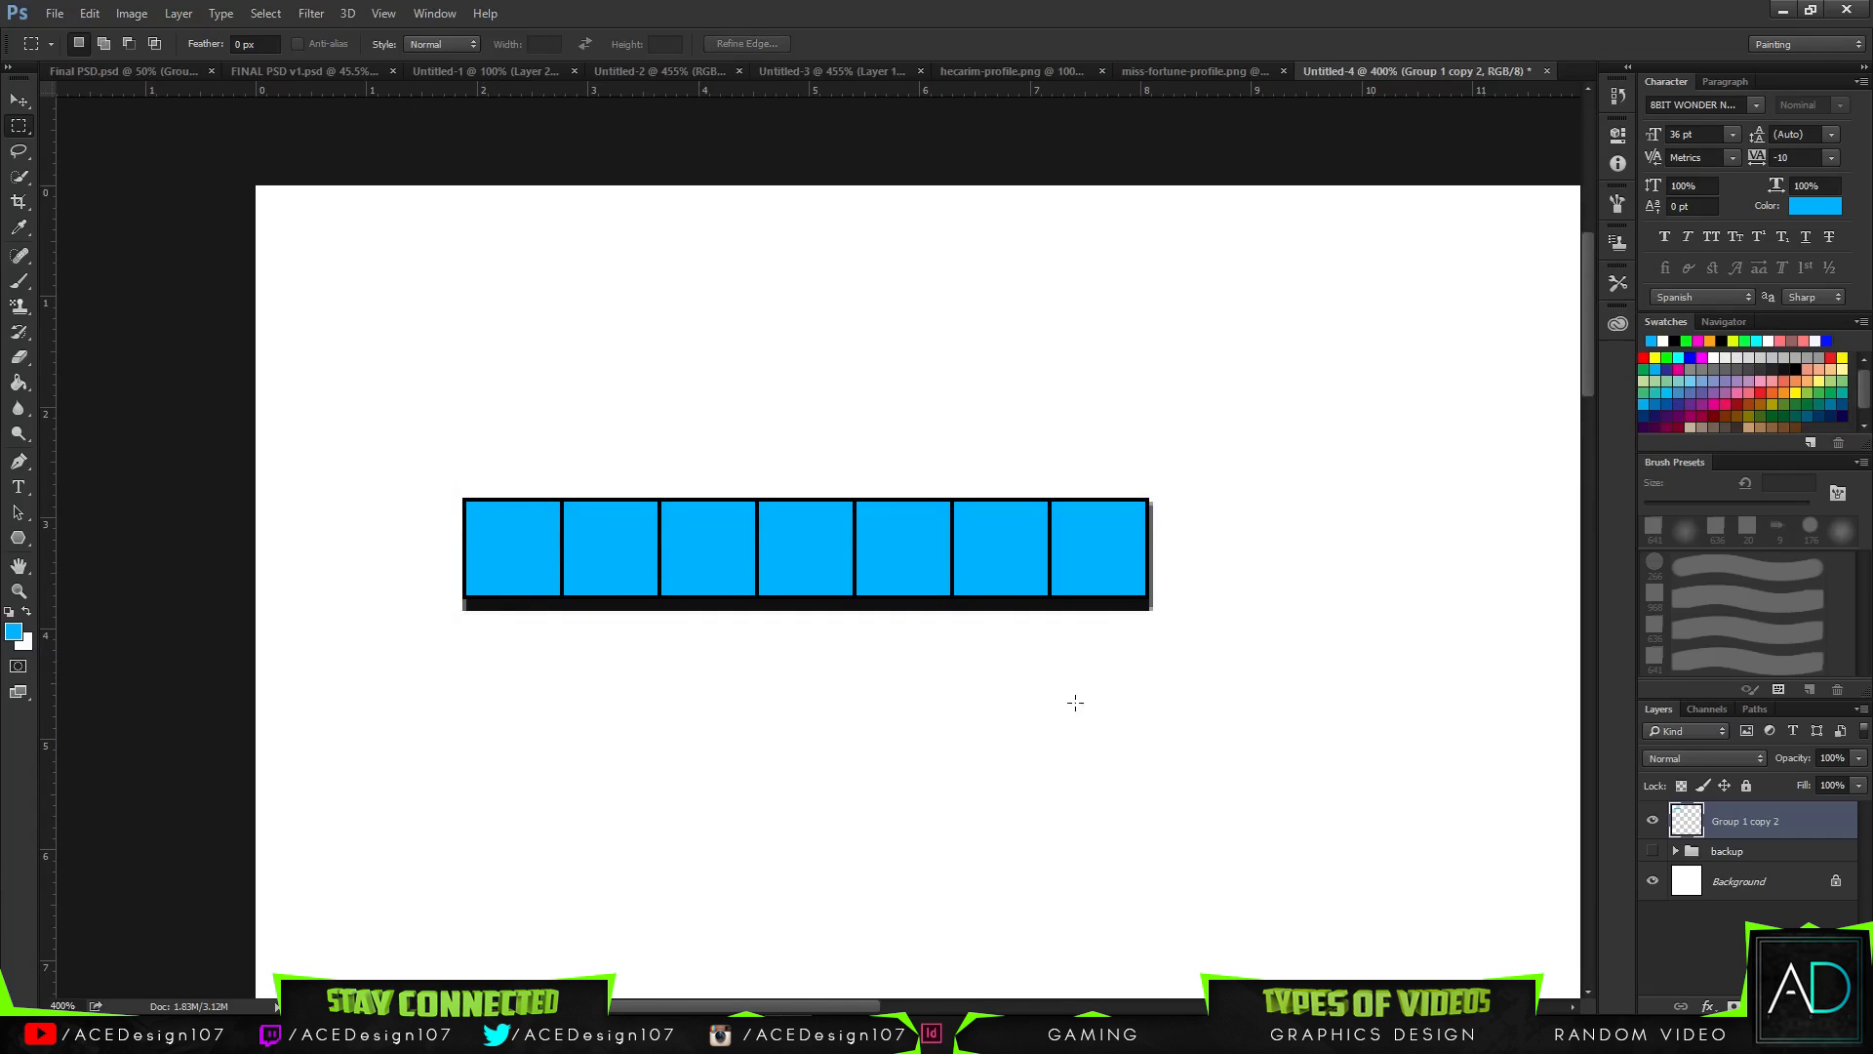
{"action": "left_click_drag", "start_coordinate": [1249, 755], "coordinate": [1148, 459]}
{"action": "key", "text": "Delete"}
{"action": "key", "text": "ctrl+d"}
- Fill the grey spot at the row's lower-left corner with the near-black colour sampled from the row's bottom border
{"action": "left_click_drag", "start_coordinate": [463, 608], "coordinate": [466, 603]}
{"action": "key", "text": "g"}
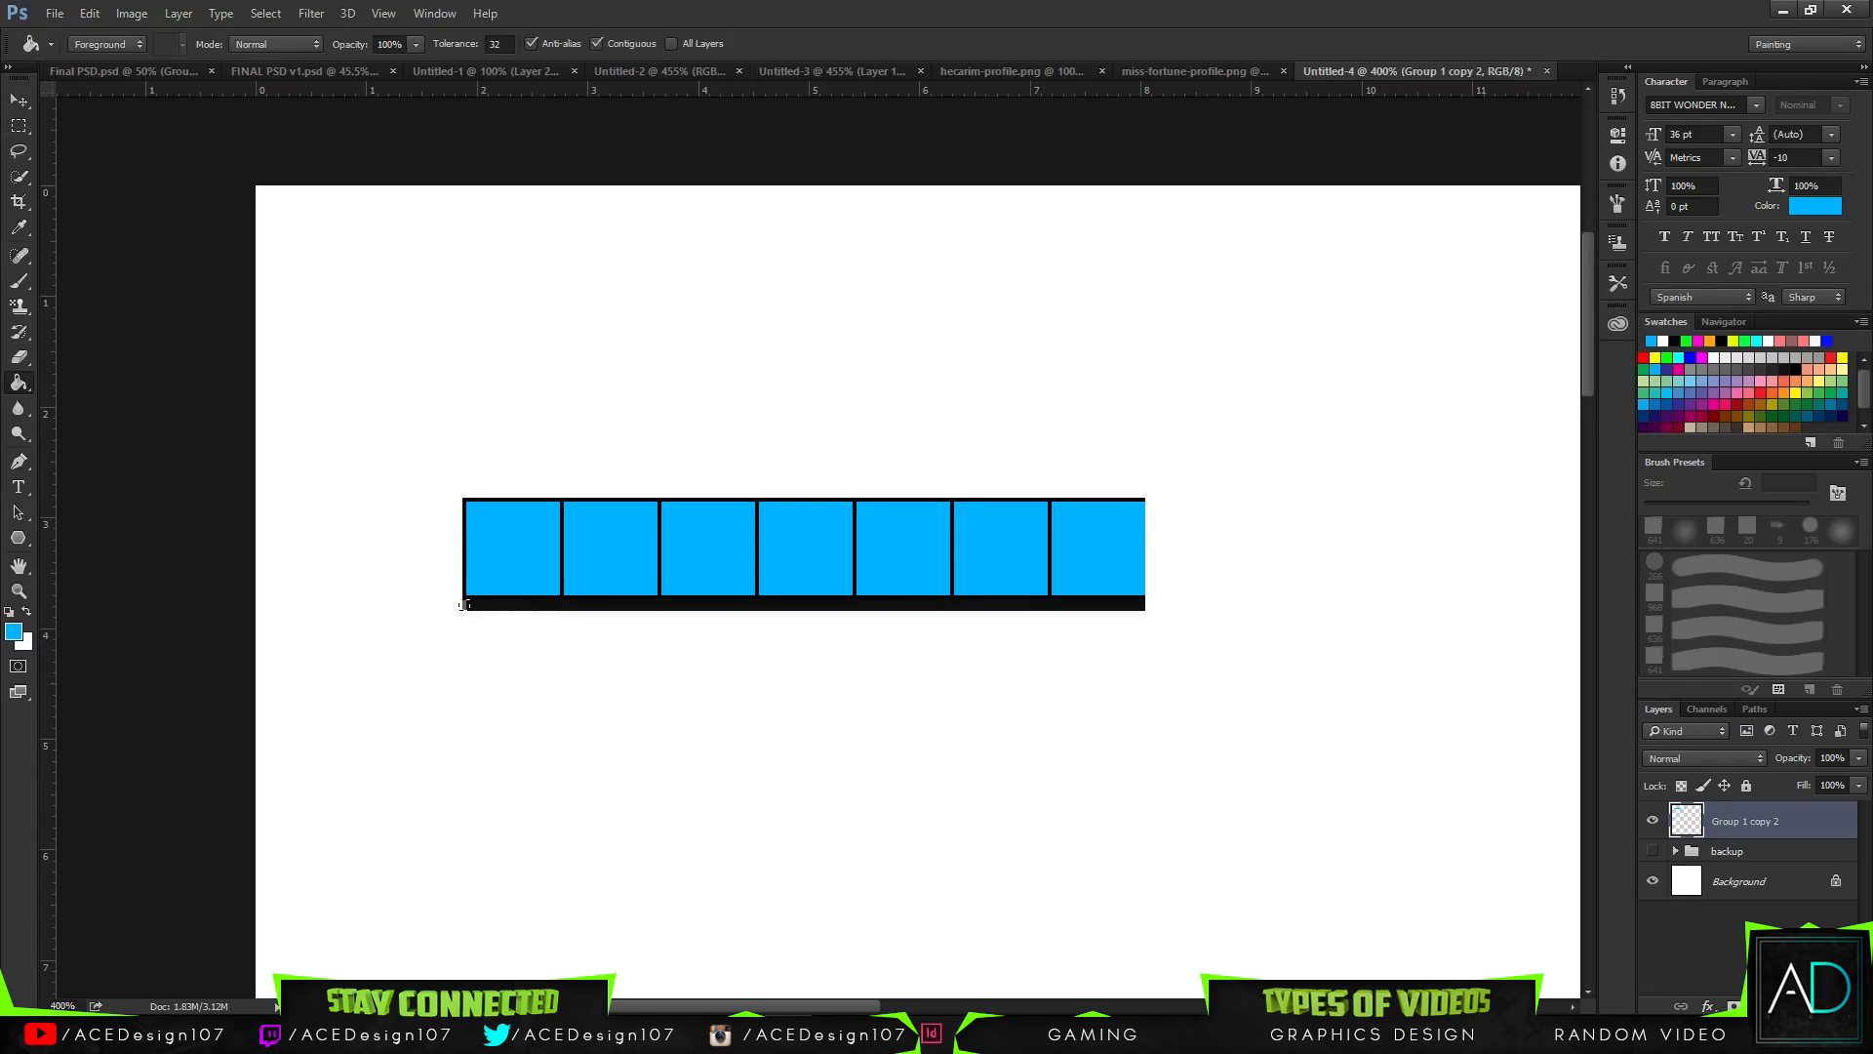
{"action": "left_click", "coordinate": [24, 632]}
{"action": "left_click", "coordinate": [493, 600]}
{"action": "left_click", "coordinate": [1395, 378]}
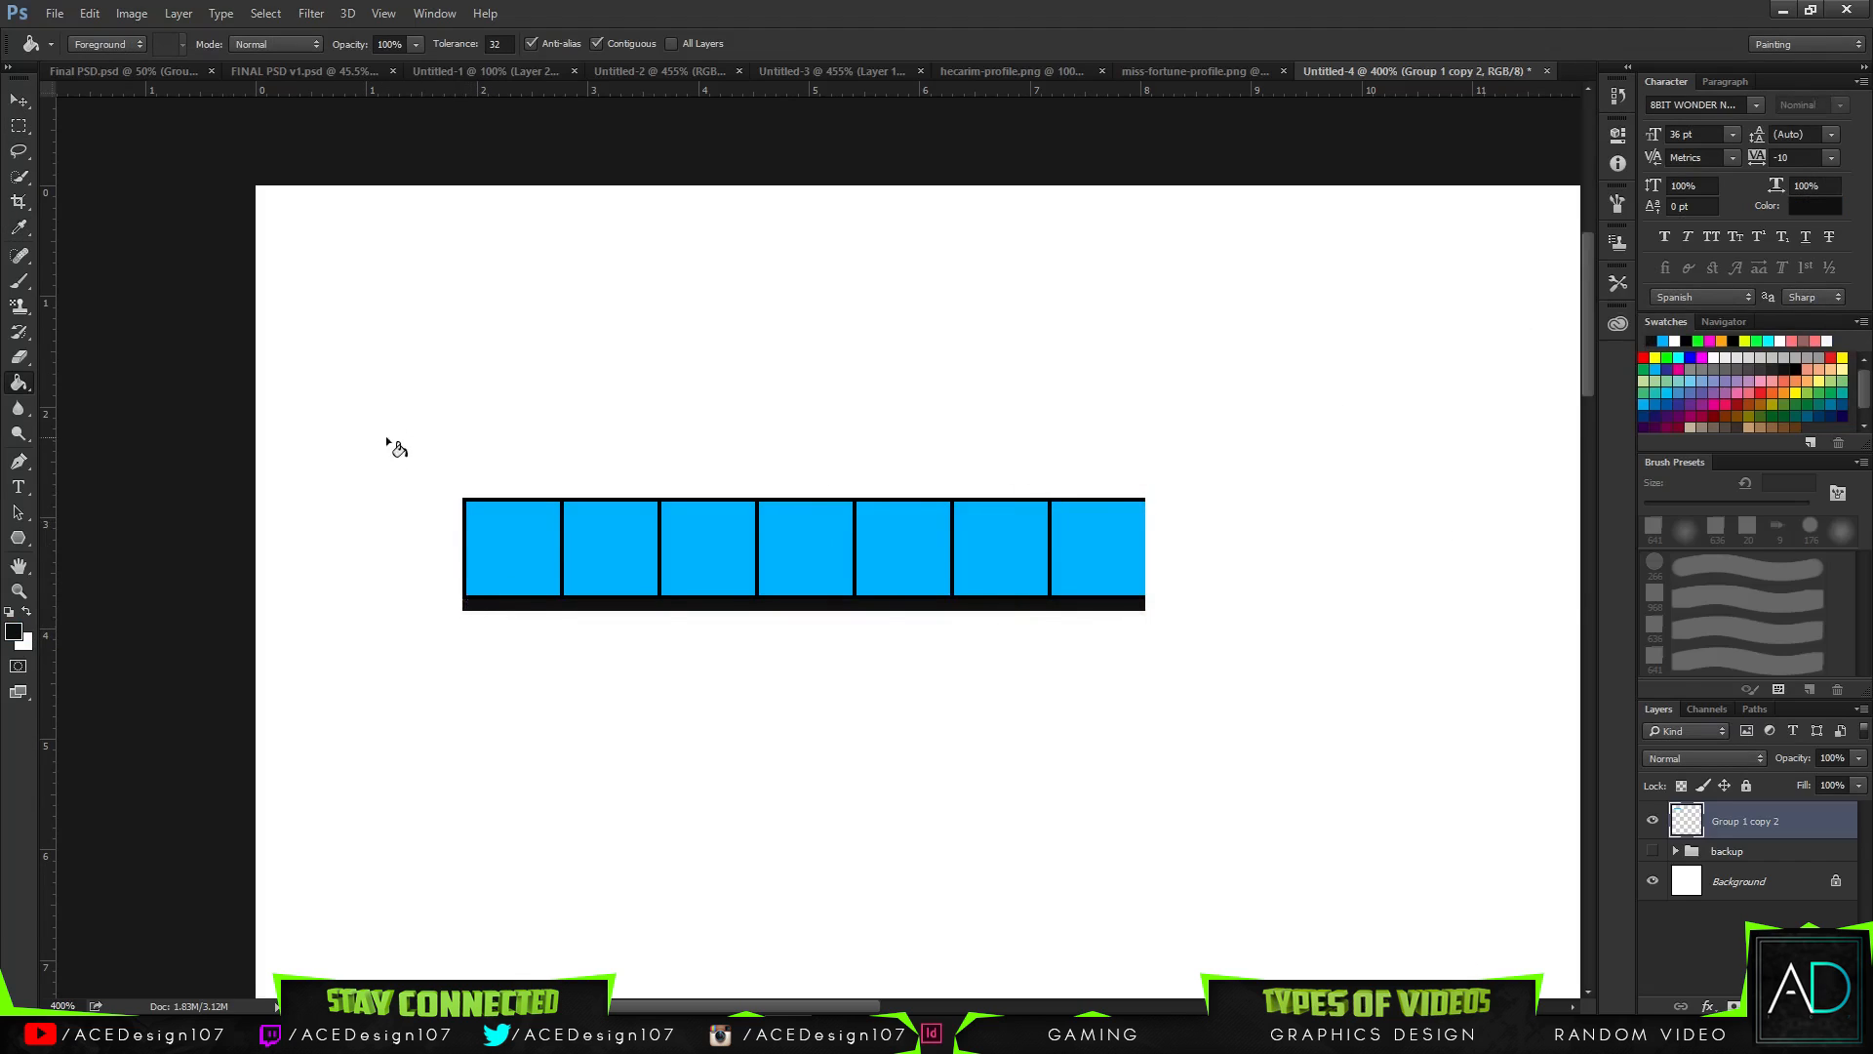
- Copy the narrow black border strip at the row's left end onto a new layer
{"action": "left_click", "coordinate": [17, 101]}
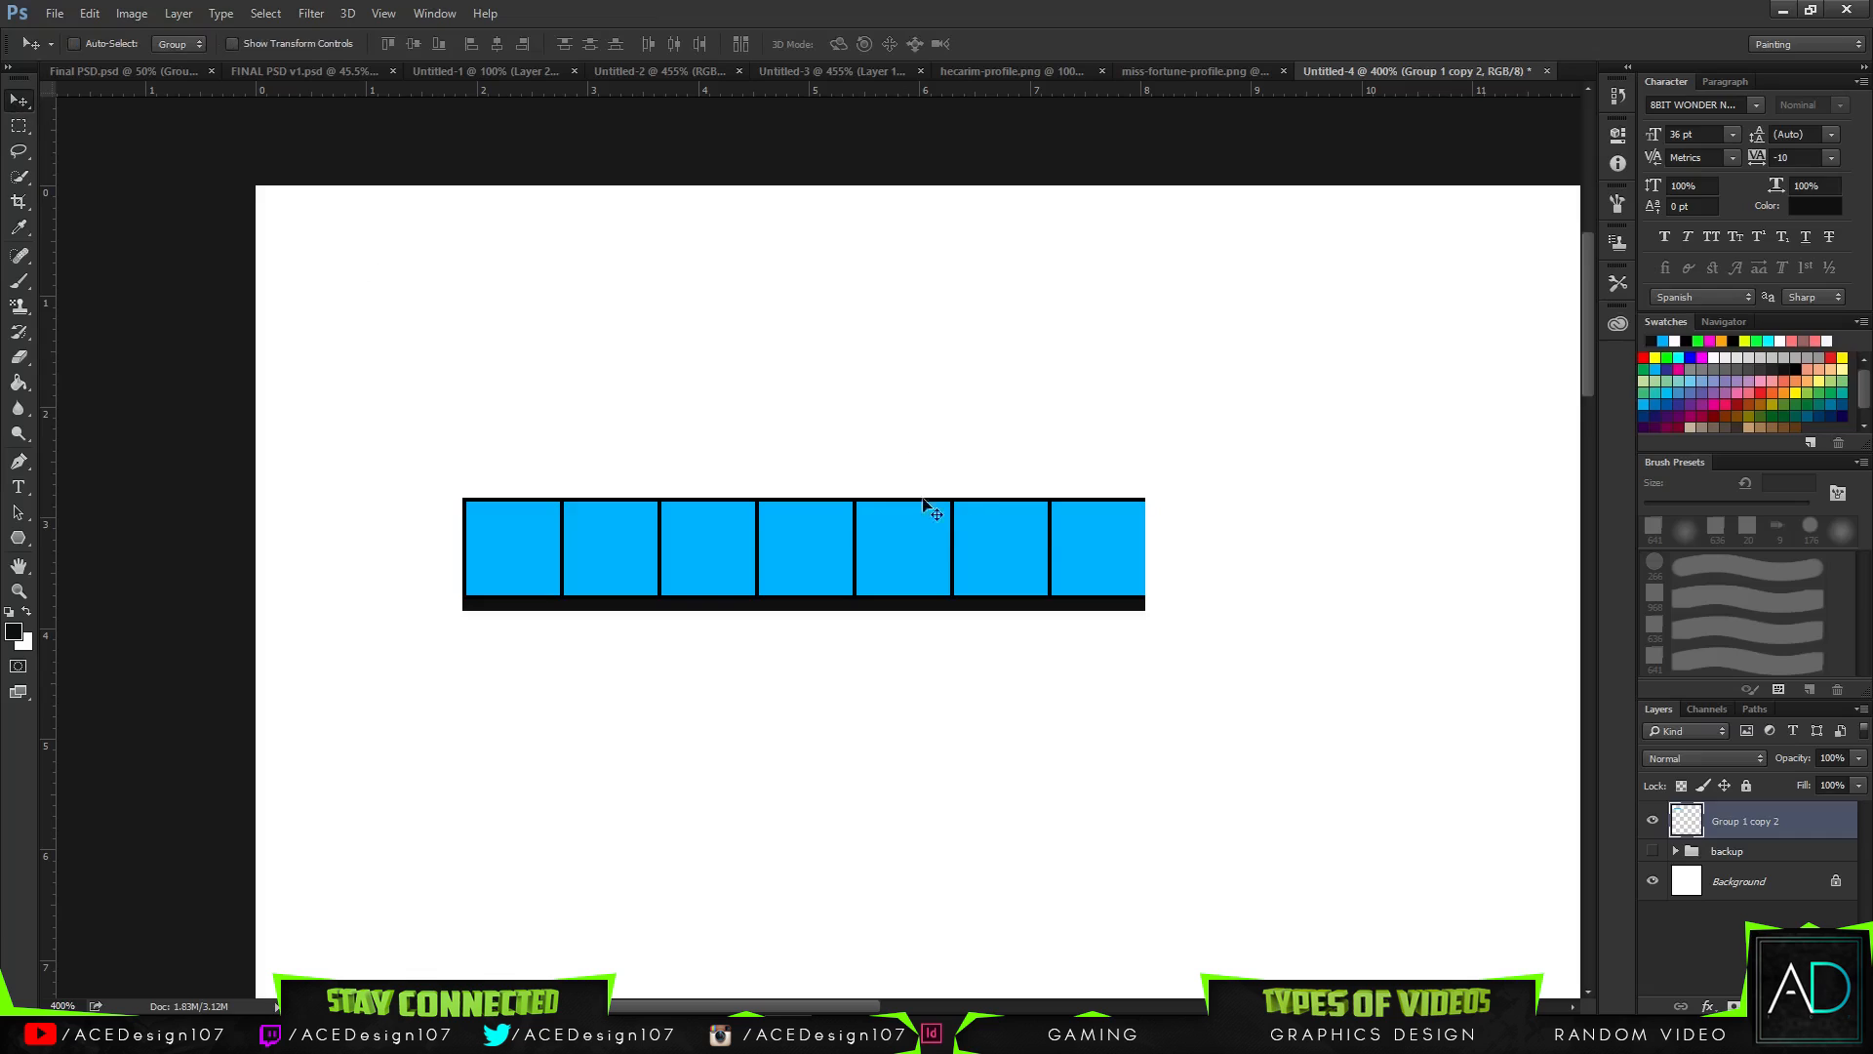
{"action": "key", "text": "m"}
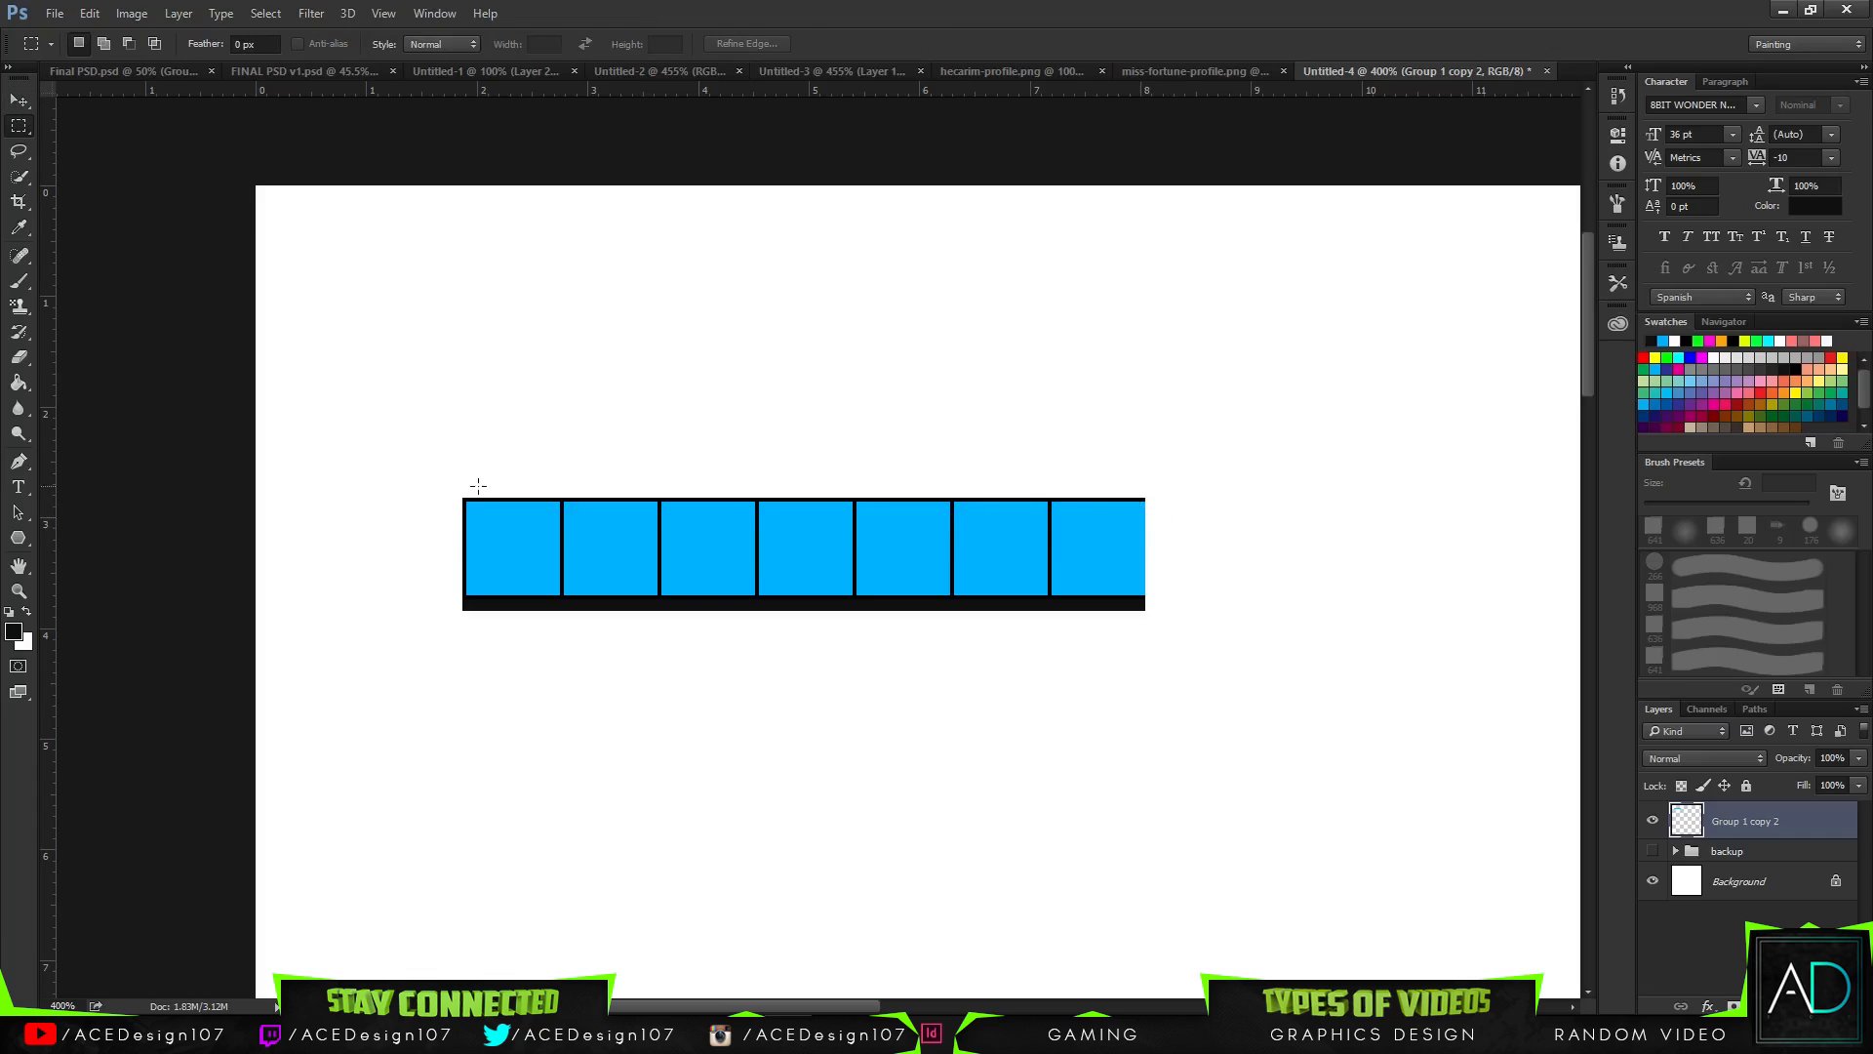
{"action": "left_click_drag", "start_coordinate": [466, 497], "coordinate": [462, 610]}
{"action": "key", "text": "ctrl+j"}
- Move the copied border strip on Layer 2 to the row's right end to close the seventh square
{"action": "key", "text": "v"}
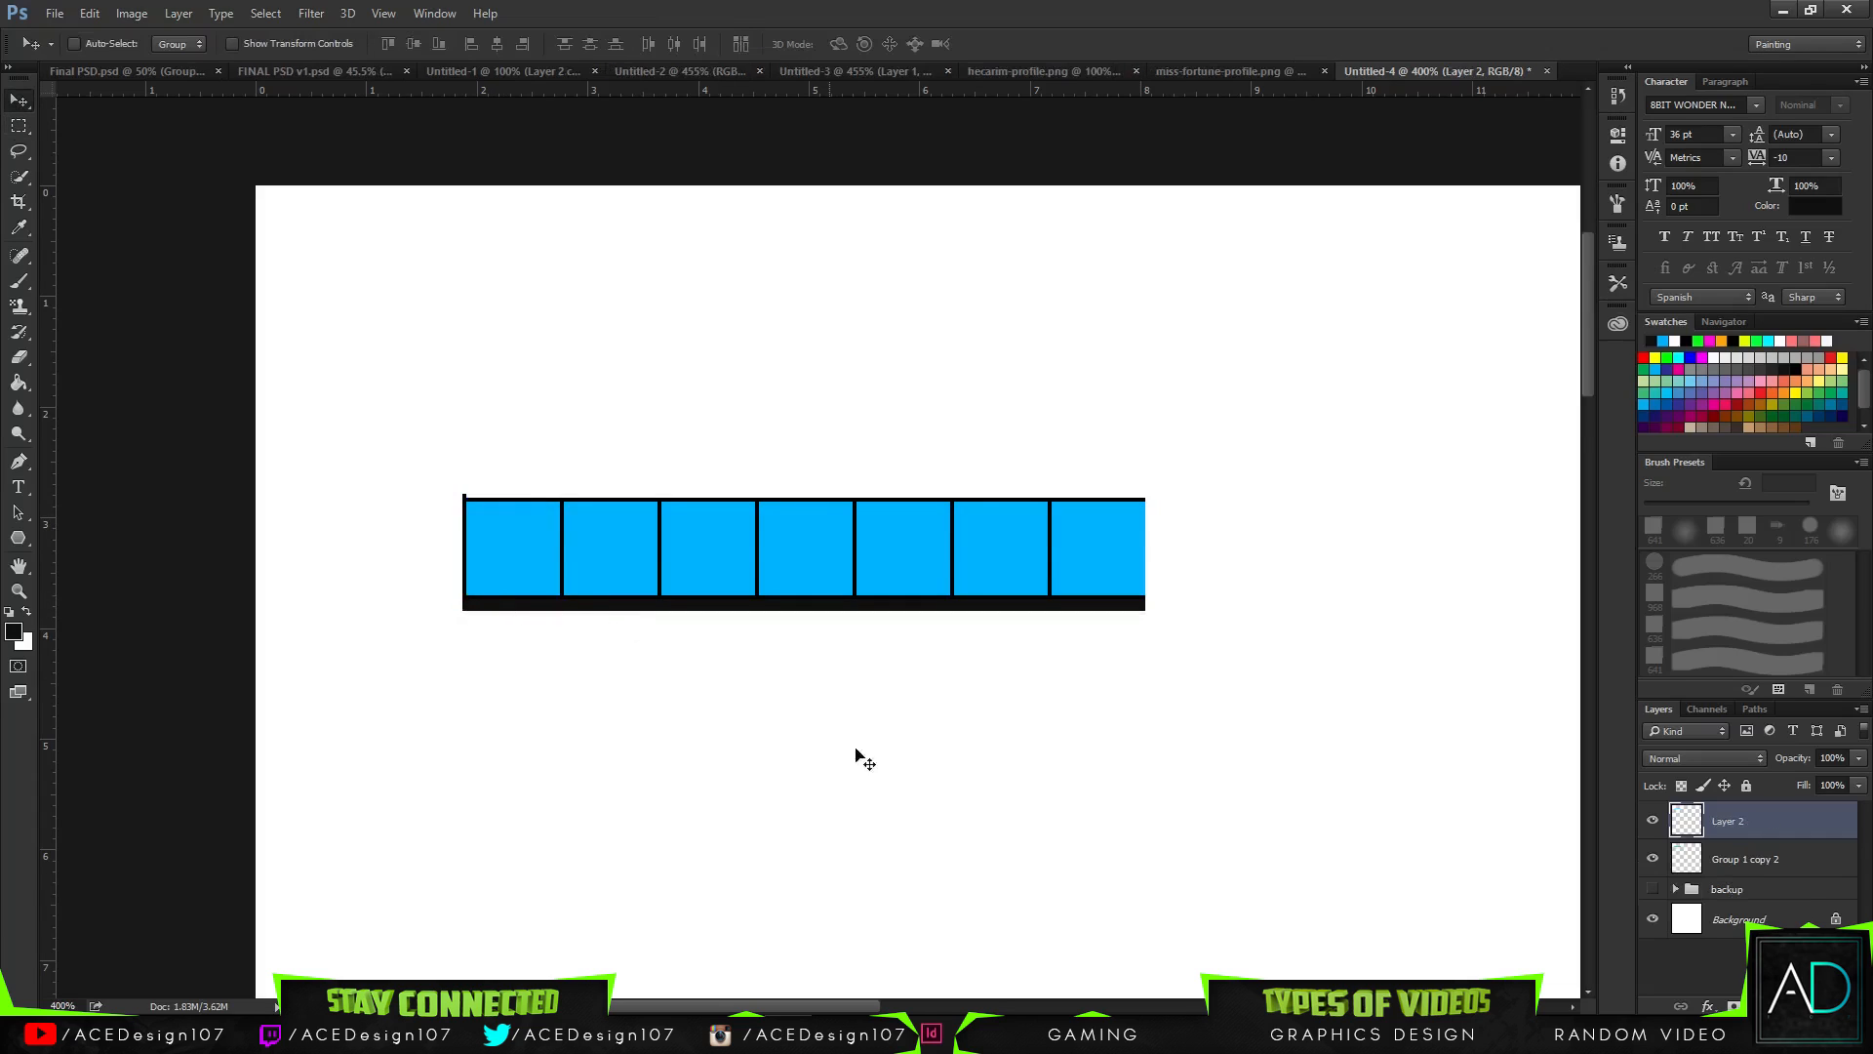
{"action": "left_click_drag", "start_coordinate": [1068, 866], "coordinate": [1487, 778]}
{"action": "left_click_drag", "start_coordinate": [753, 619], "coordinate": [997, 736]}
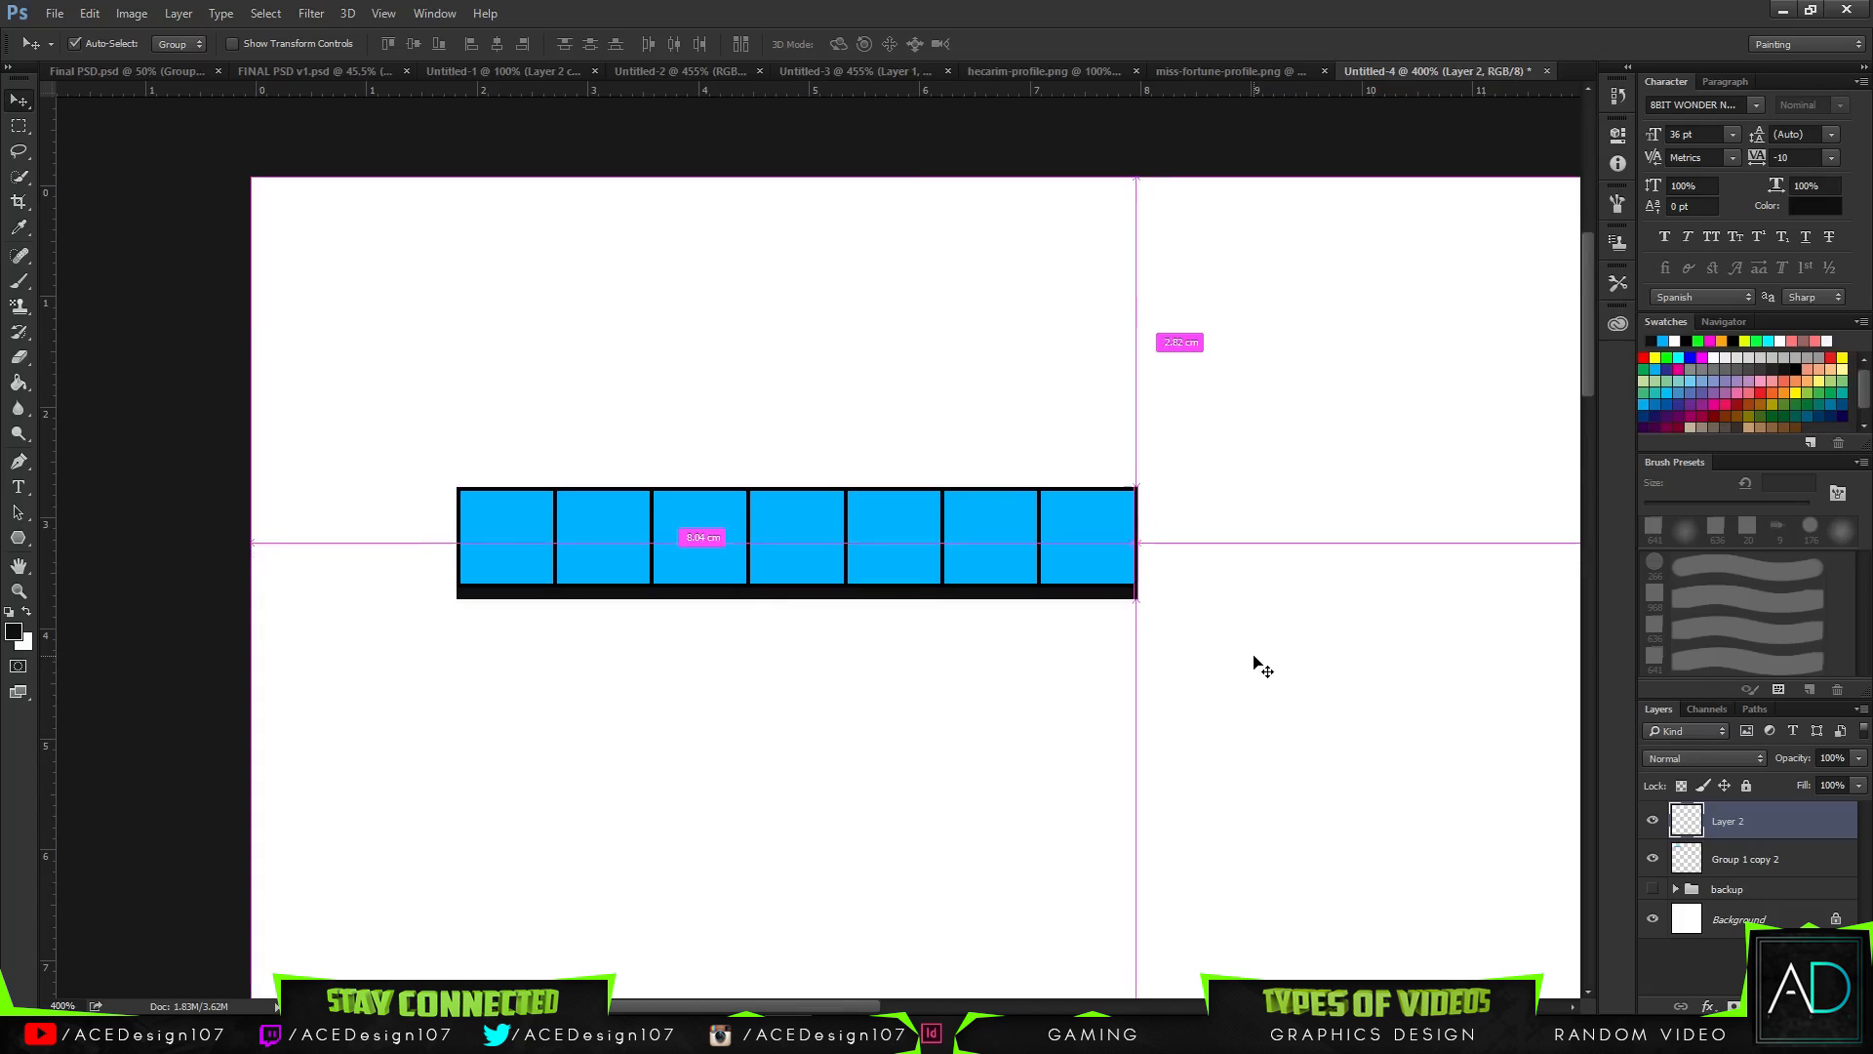
- Merge the border strip into the seven-square row and place a duplicate row directly beneath it, shifted one square to the right
{"action": "key", "text": "ctrl+0"}
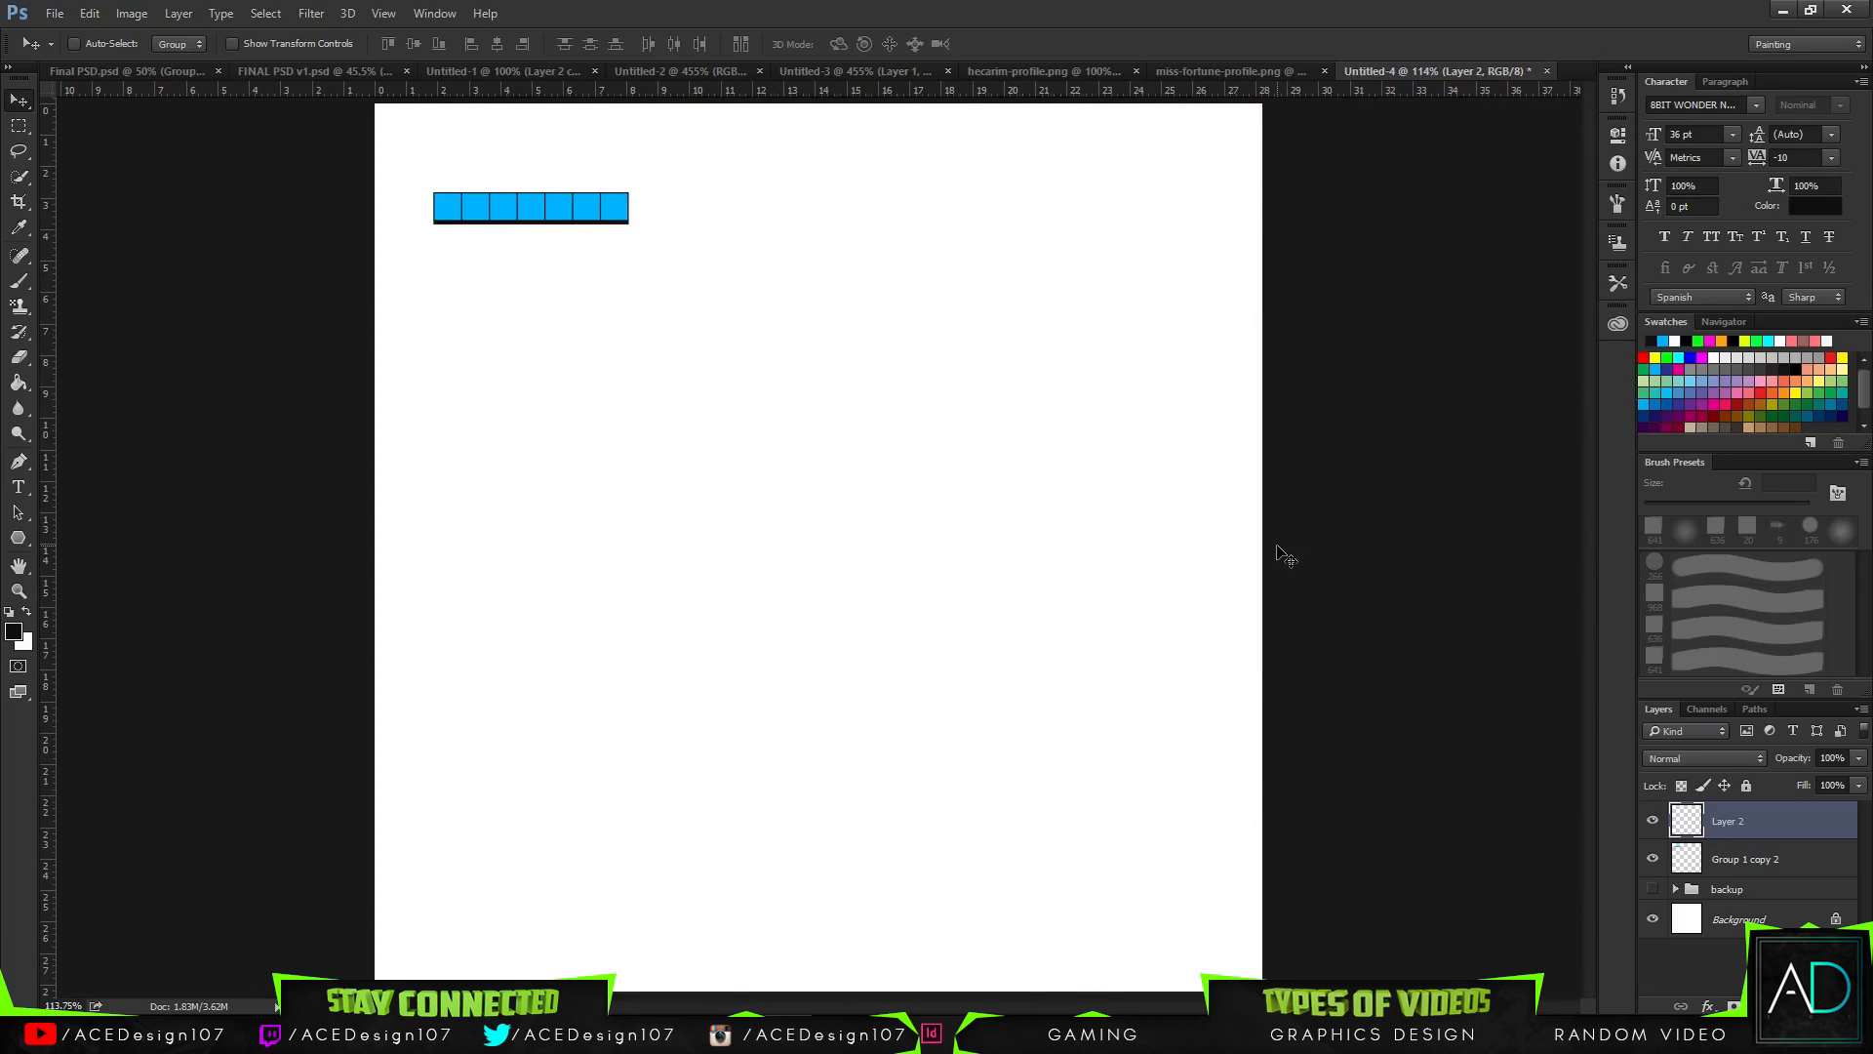
{"action": "key", "text": "Delete"}
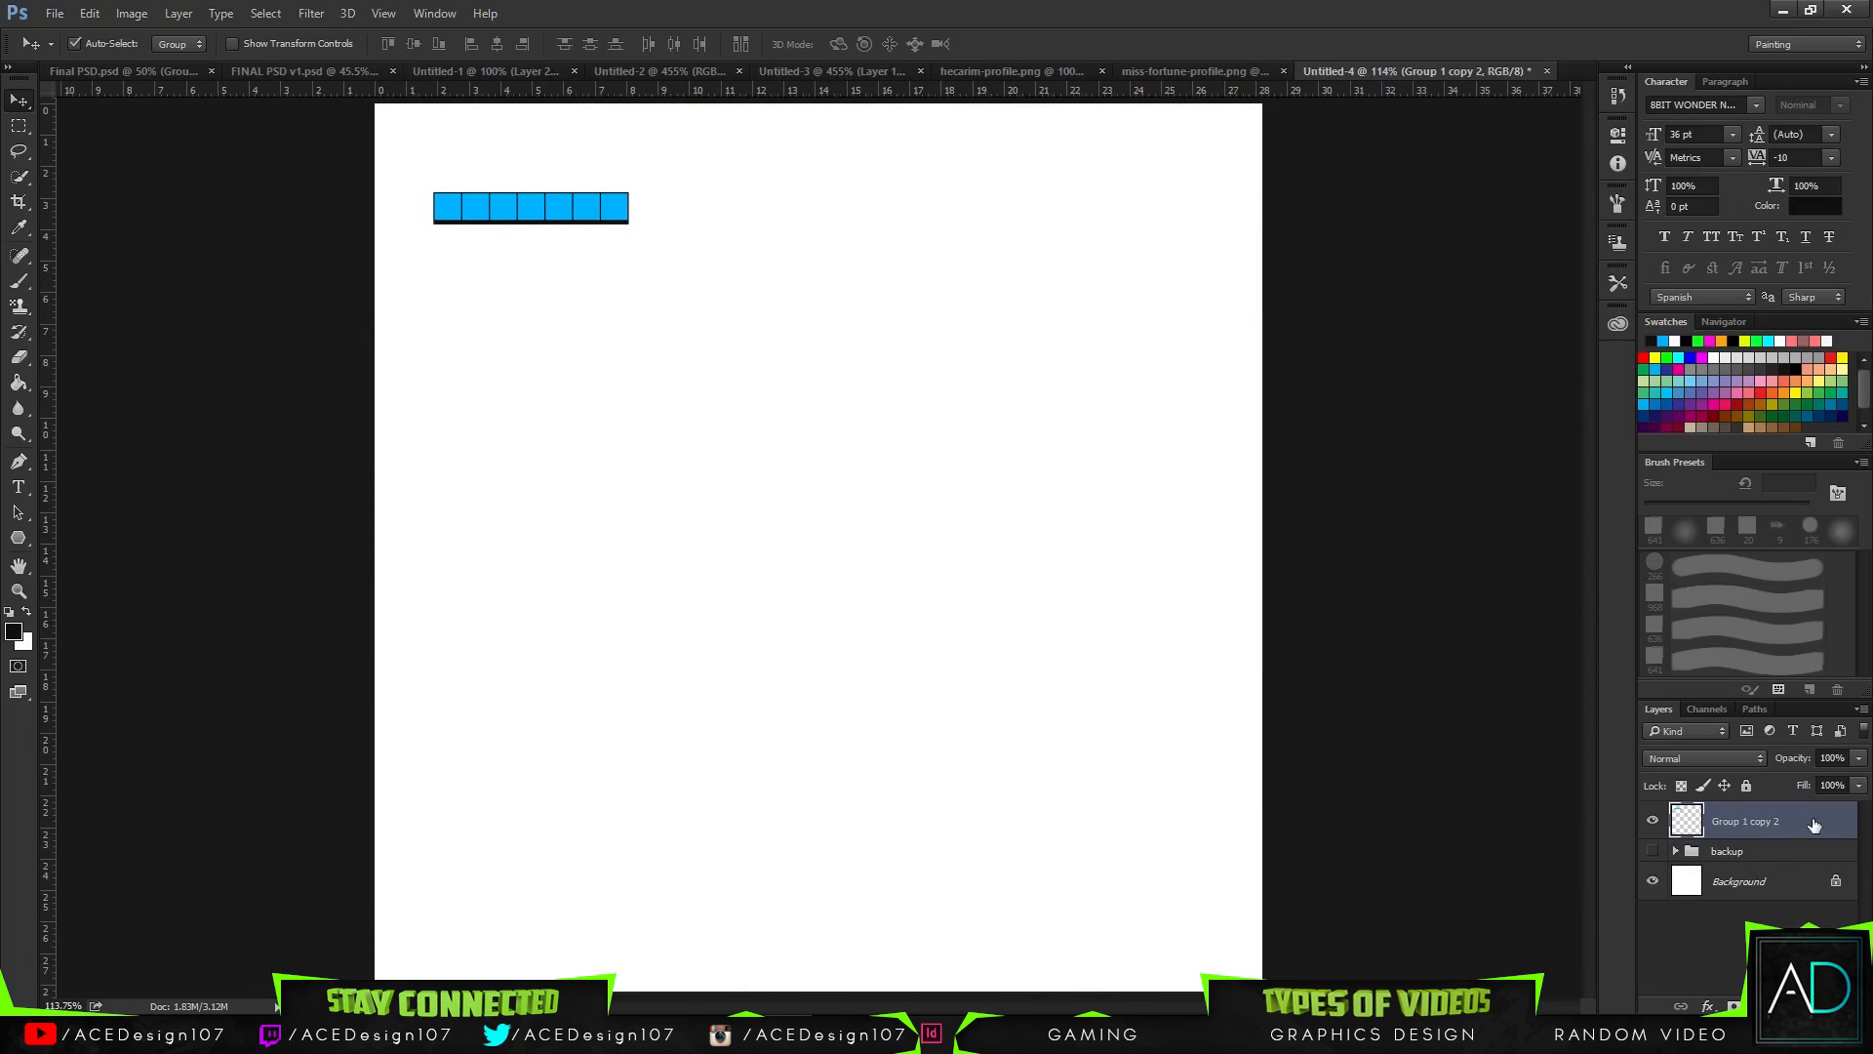
{"action": "key", "text": "ctrl+j"}
{"action": "mouse_move", "coordinate": [667, 347]}
{"action": "left_mouse_down"}
{"action": "mouse_move", "coordinate": [718, 381]}
{"action": "mouse_move", "coordinate": [696, 372]}
{"action": "left_mouse_up"}
{"action": "key", "text": "Left"}
{"action": "key", "text": "Up"}
{"action": "key", "text": "Up"}
{"action": "key", "text": "Up"}
{"action": "key", "text": "Up"}
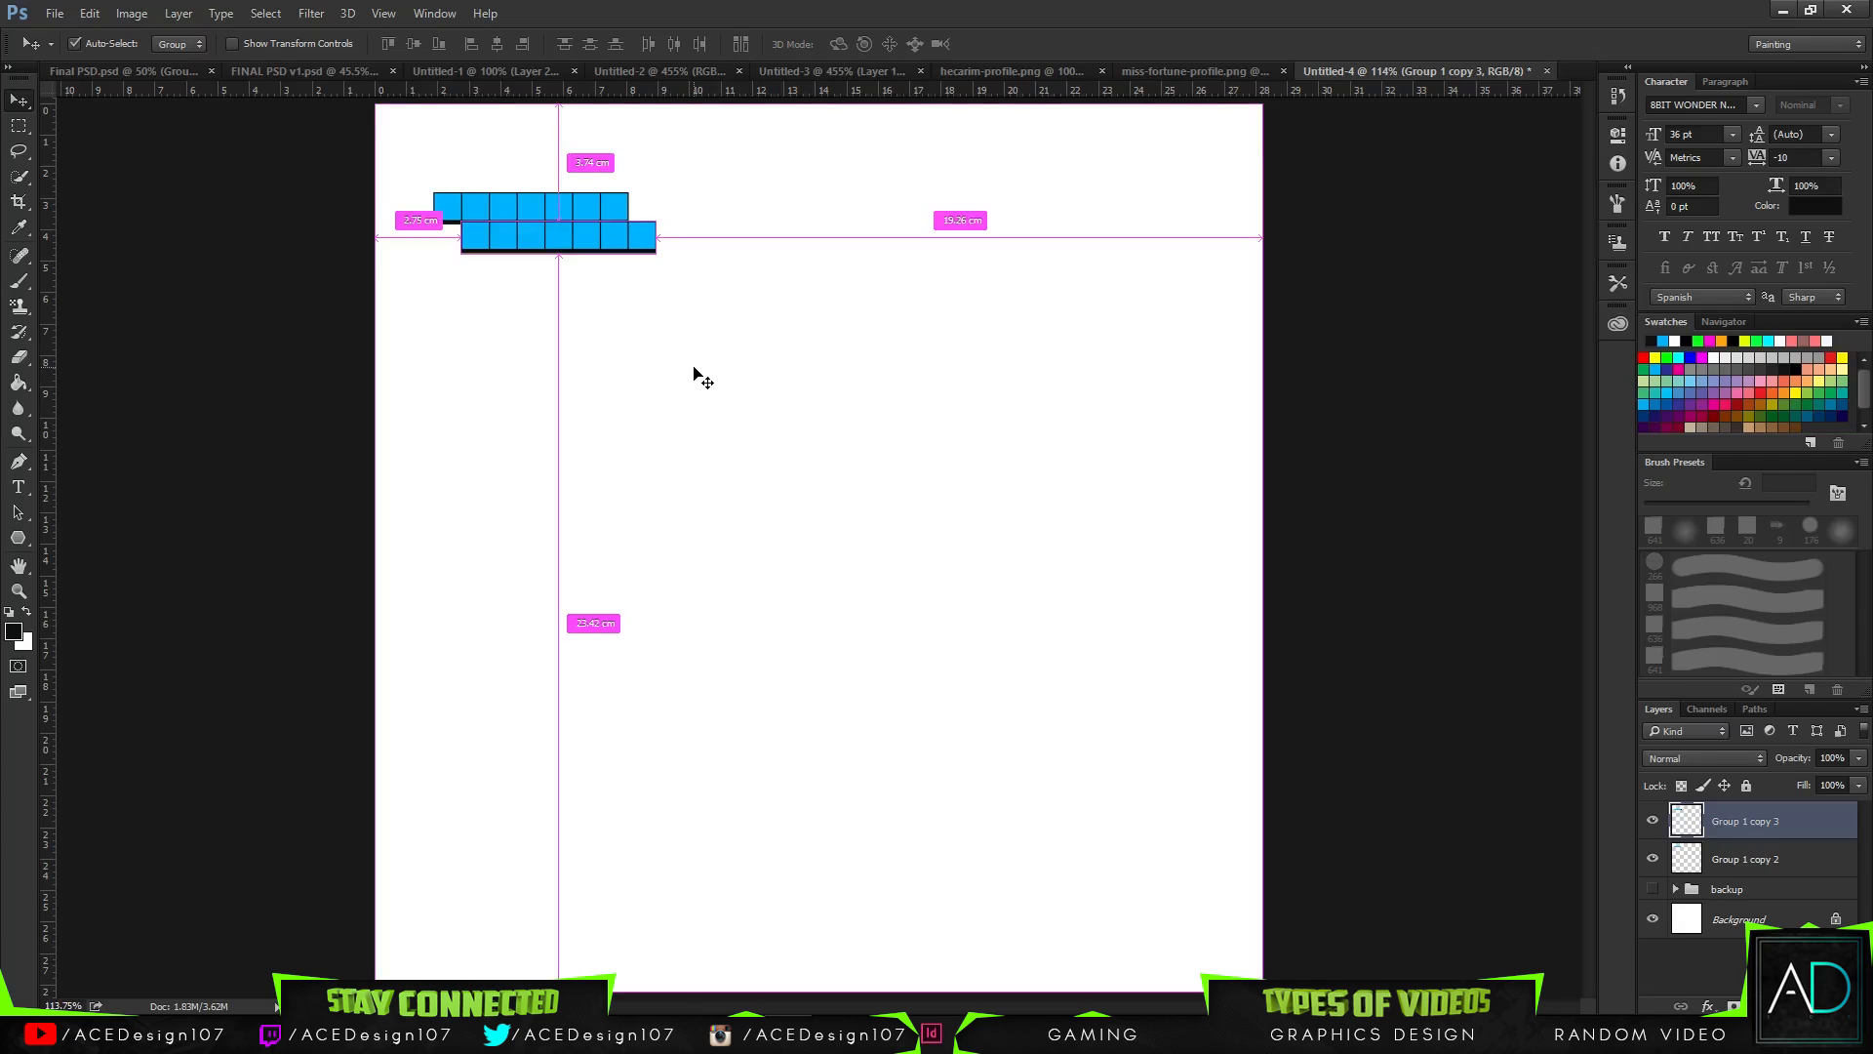
- Repeat the offset rows diagonally to build an eight-row staircase and merge it into one layer
{"action": "left_click_drag", "start_coordinate": [598, 258], "coordinate": [774, 401]}
{"action": "key", "text": "ctrl+e"}
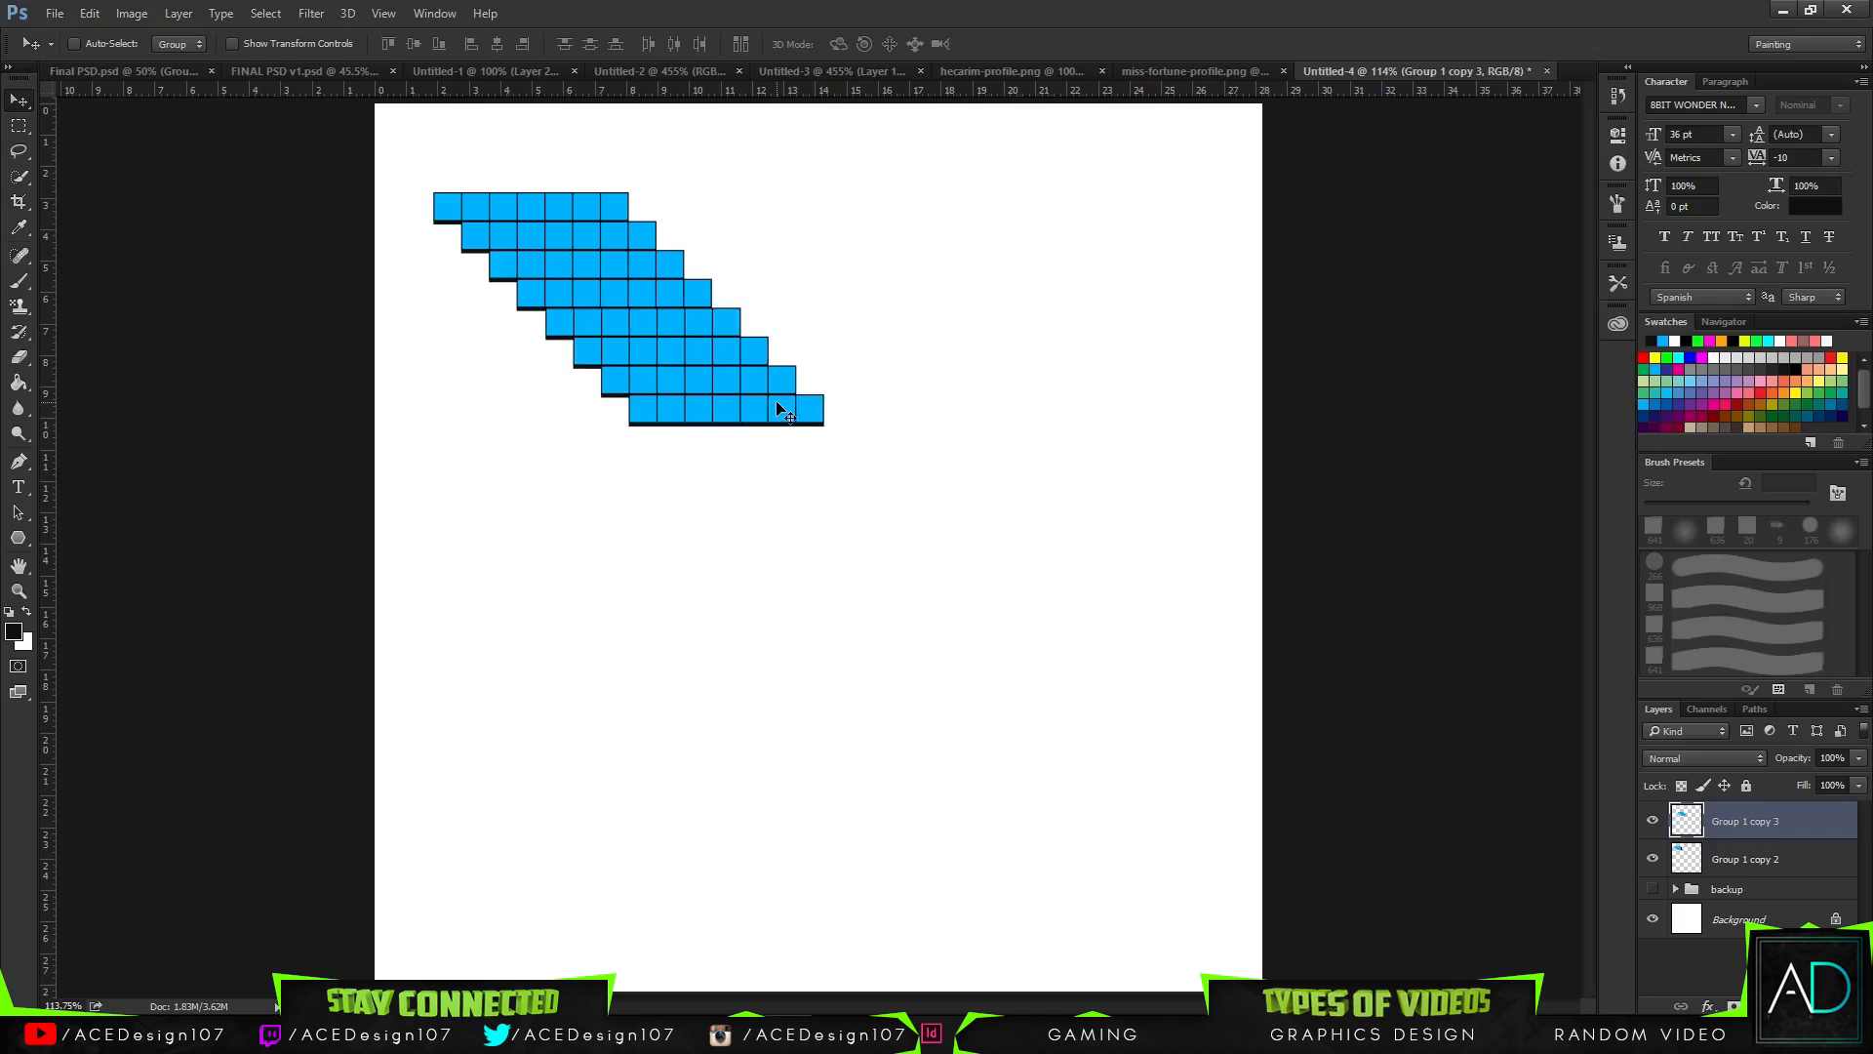
{"action": "key", "text": "ctrl+e"}
- Duplicate the staircase, flip the copy horizontally, align it beneath the original as a right-pointing arrow, and merge both halves
{"action": "key", "text": "ctrl+j"}
{"action": "key", "text": "ctrl+t"}
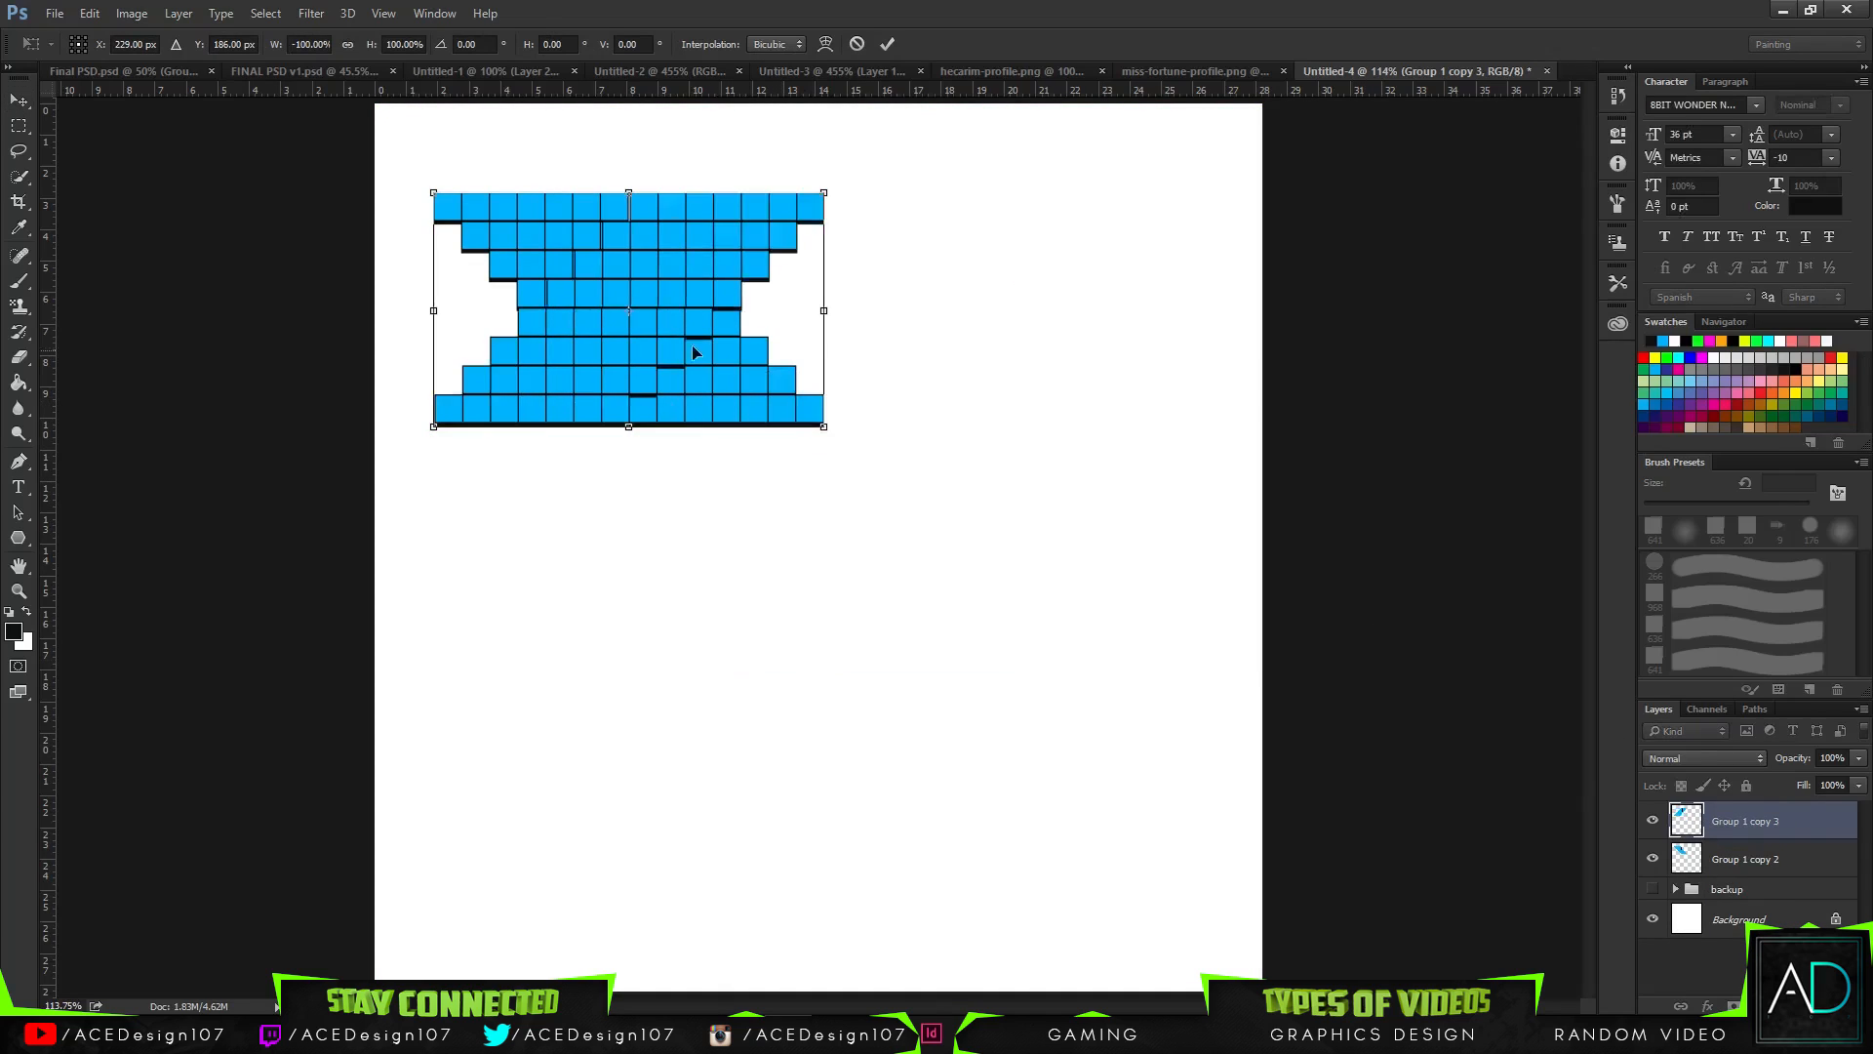
{"action": "left_click_drag", "start_coordinate": [690, 347], "coordinate": [740, 569]}
{"action": "key", "text": "Return"}
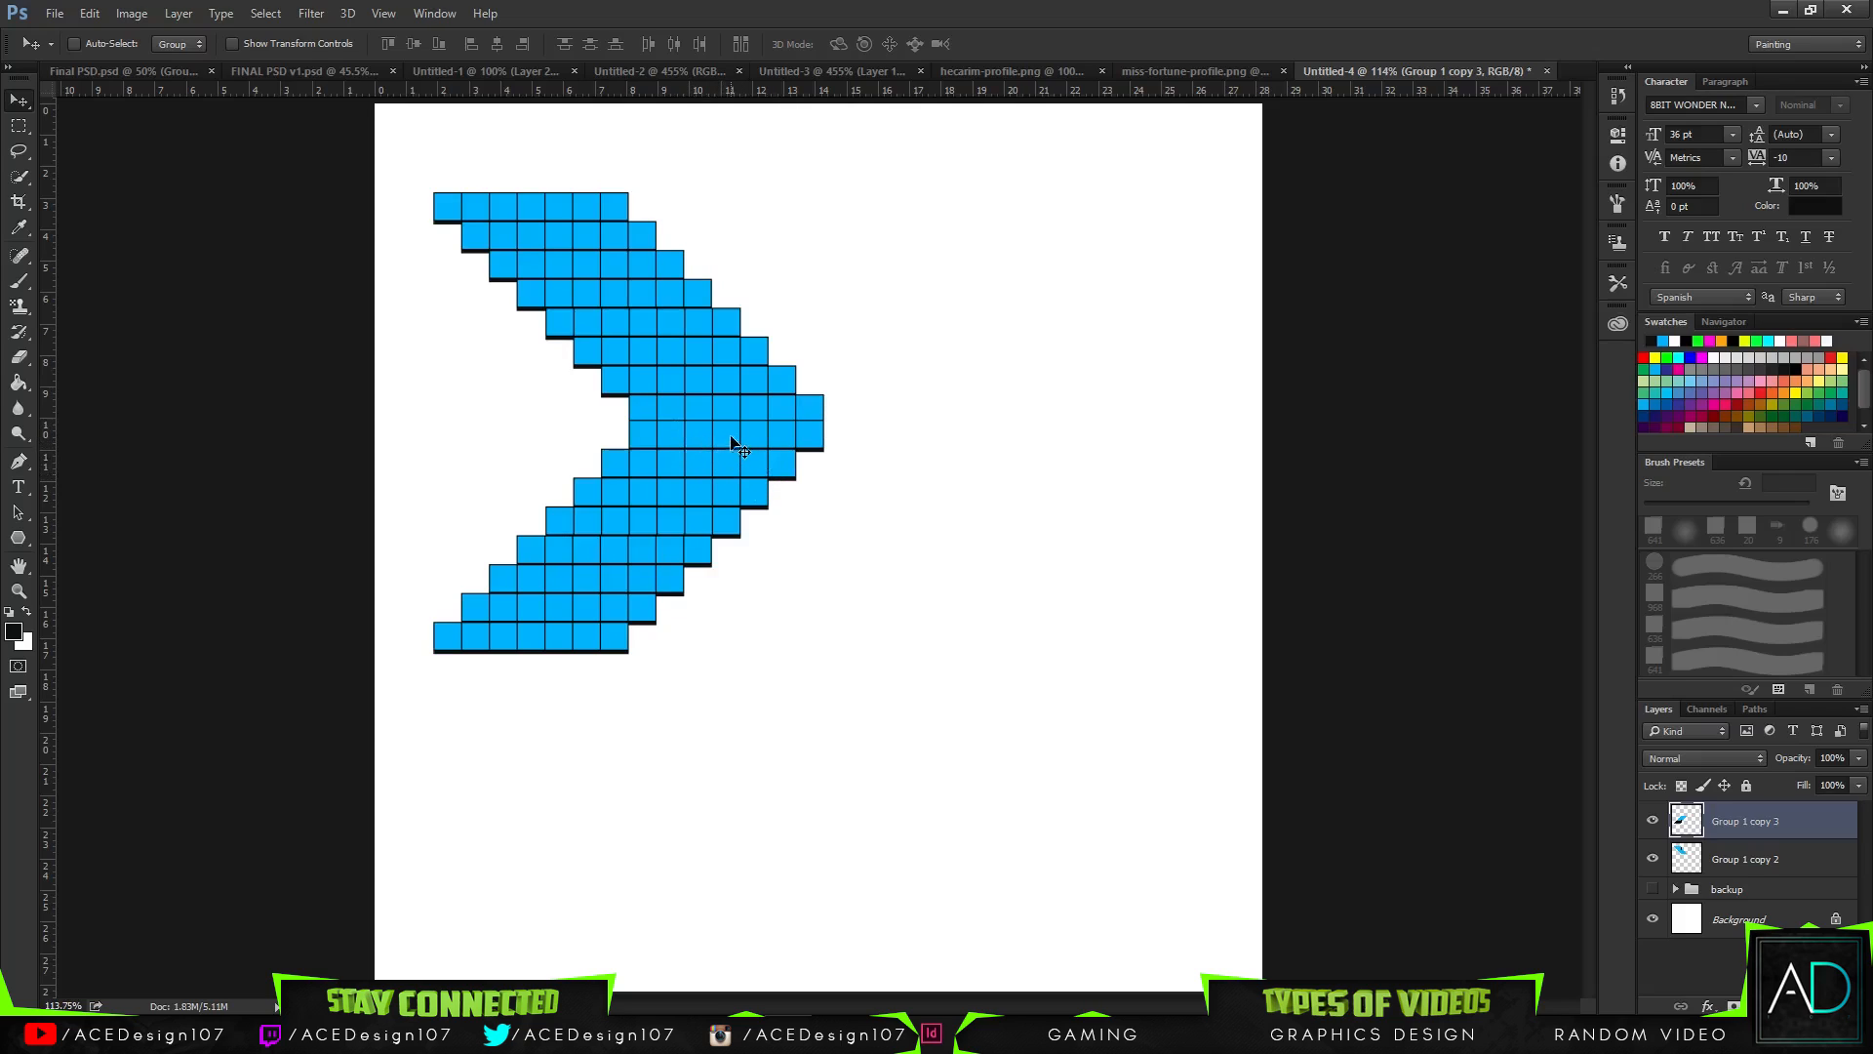
{"action": "key", "text": "ctrl+e"}
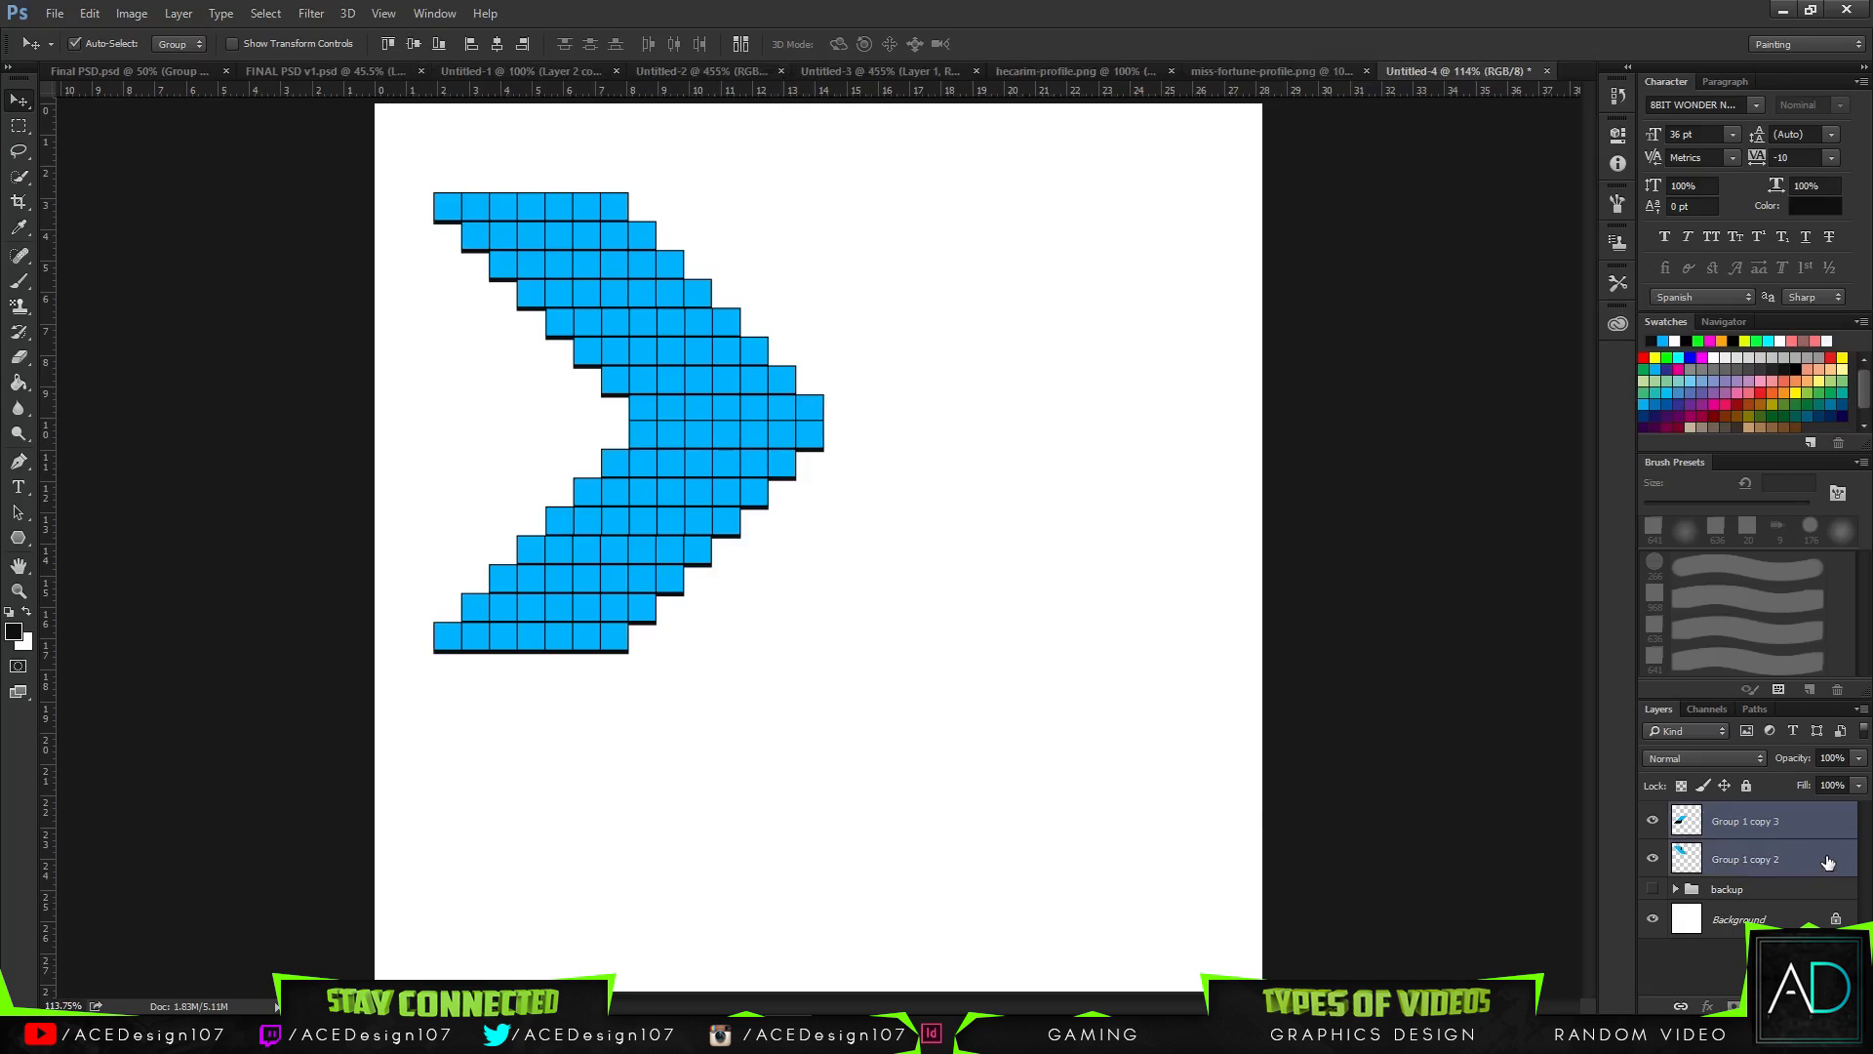
- Transfer the blue arrow into FINAL PSD v1.psd beside the YOUR CHANNEL title and turn off the CMYK proof preview
{"action": "left_click_drag", "start_coordinate": [686, 485], "coordinate": [699, 314]}
{"action": "key", "text": "ctrl+u"}
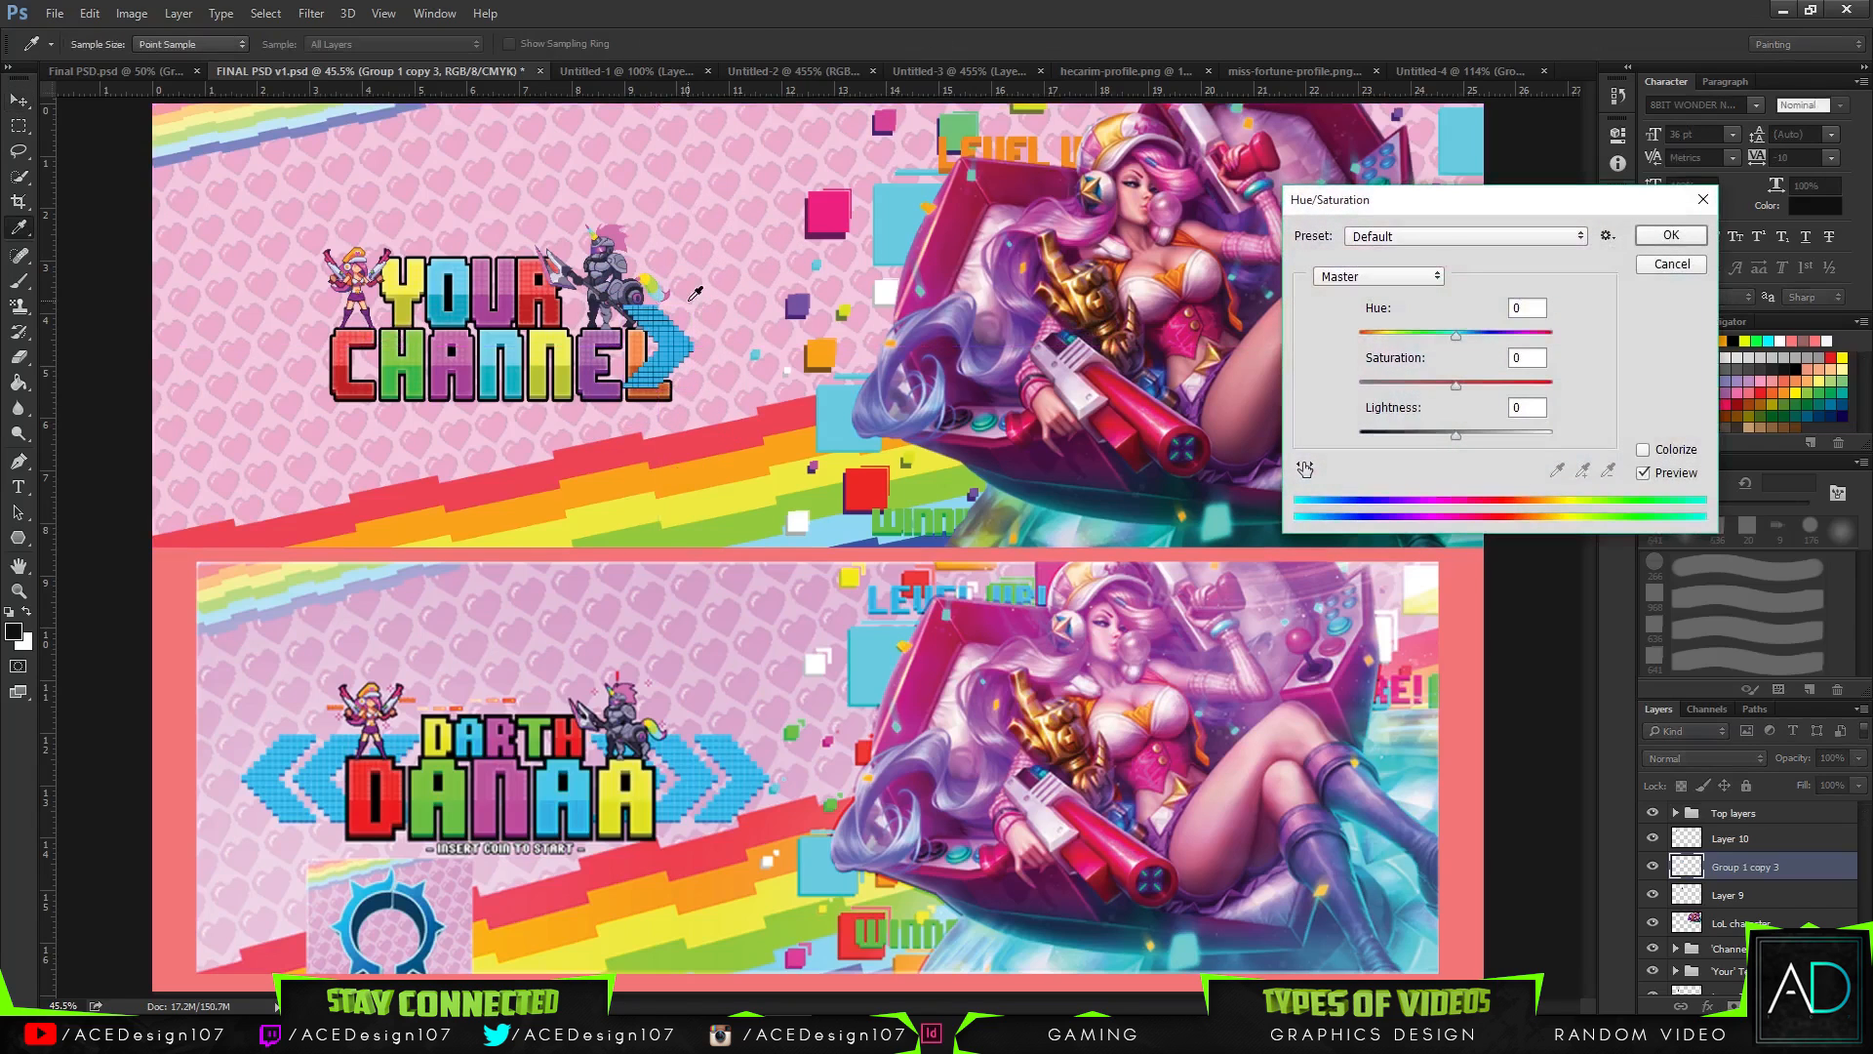
{"action": "key", "text": "Escape"}
{"action": "key", "text": "ctrl+y"}
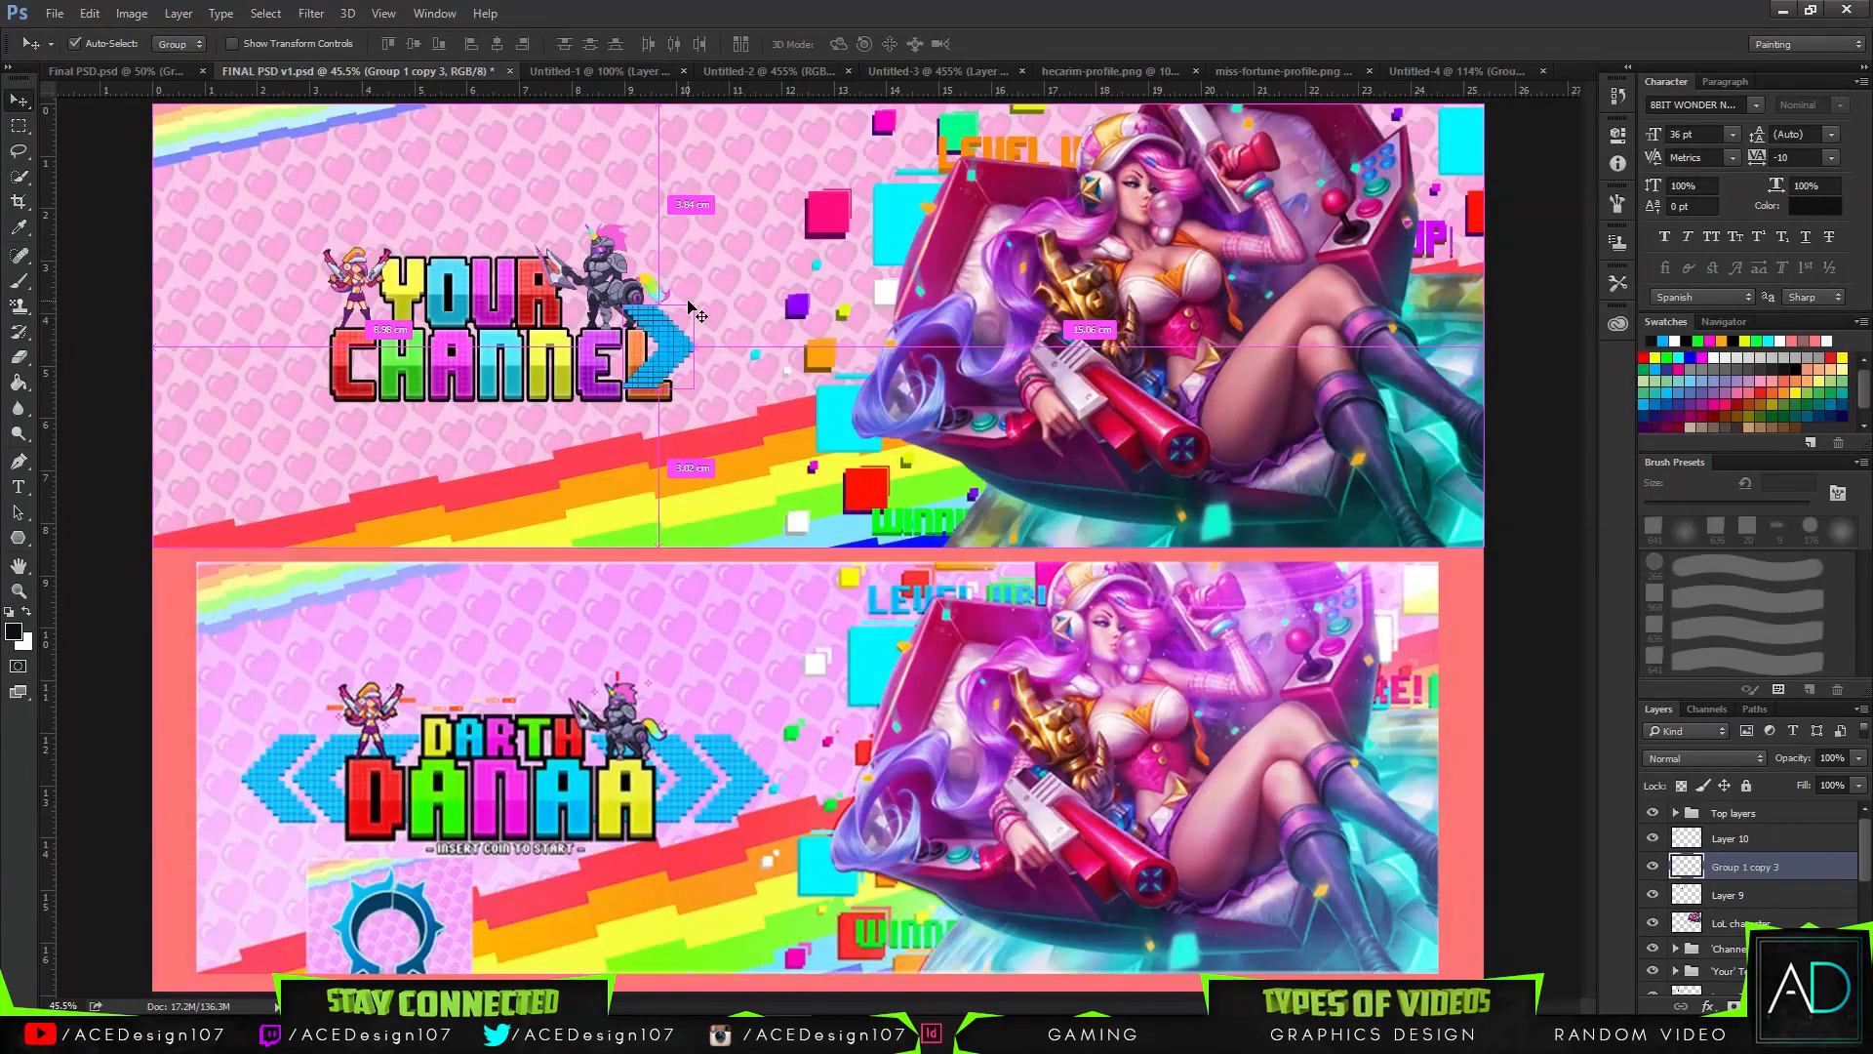
- Enlarge the arrow to about 161% and move its layer below the Your Text group so it sits behind the title
{"action": "key", "text": "ctrl+t"}
{"action": "left_click_drag", "start_coordinate": [699, 299], "coordinate": [733, 262]}
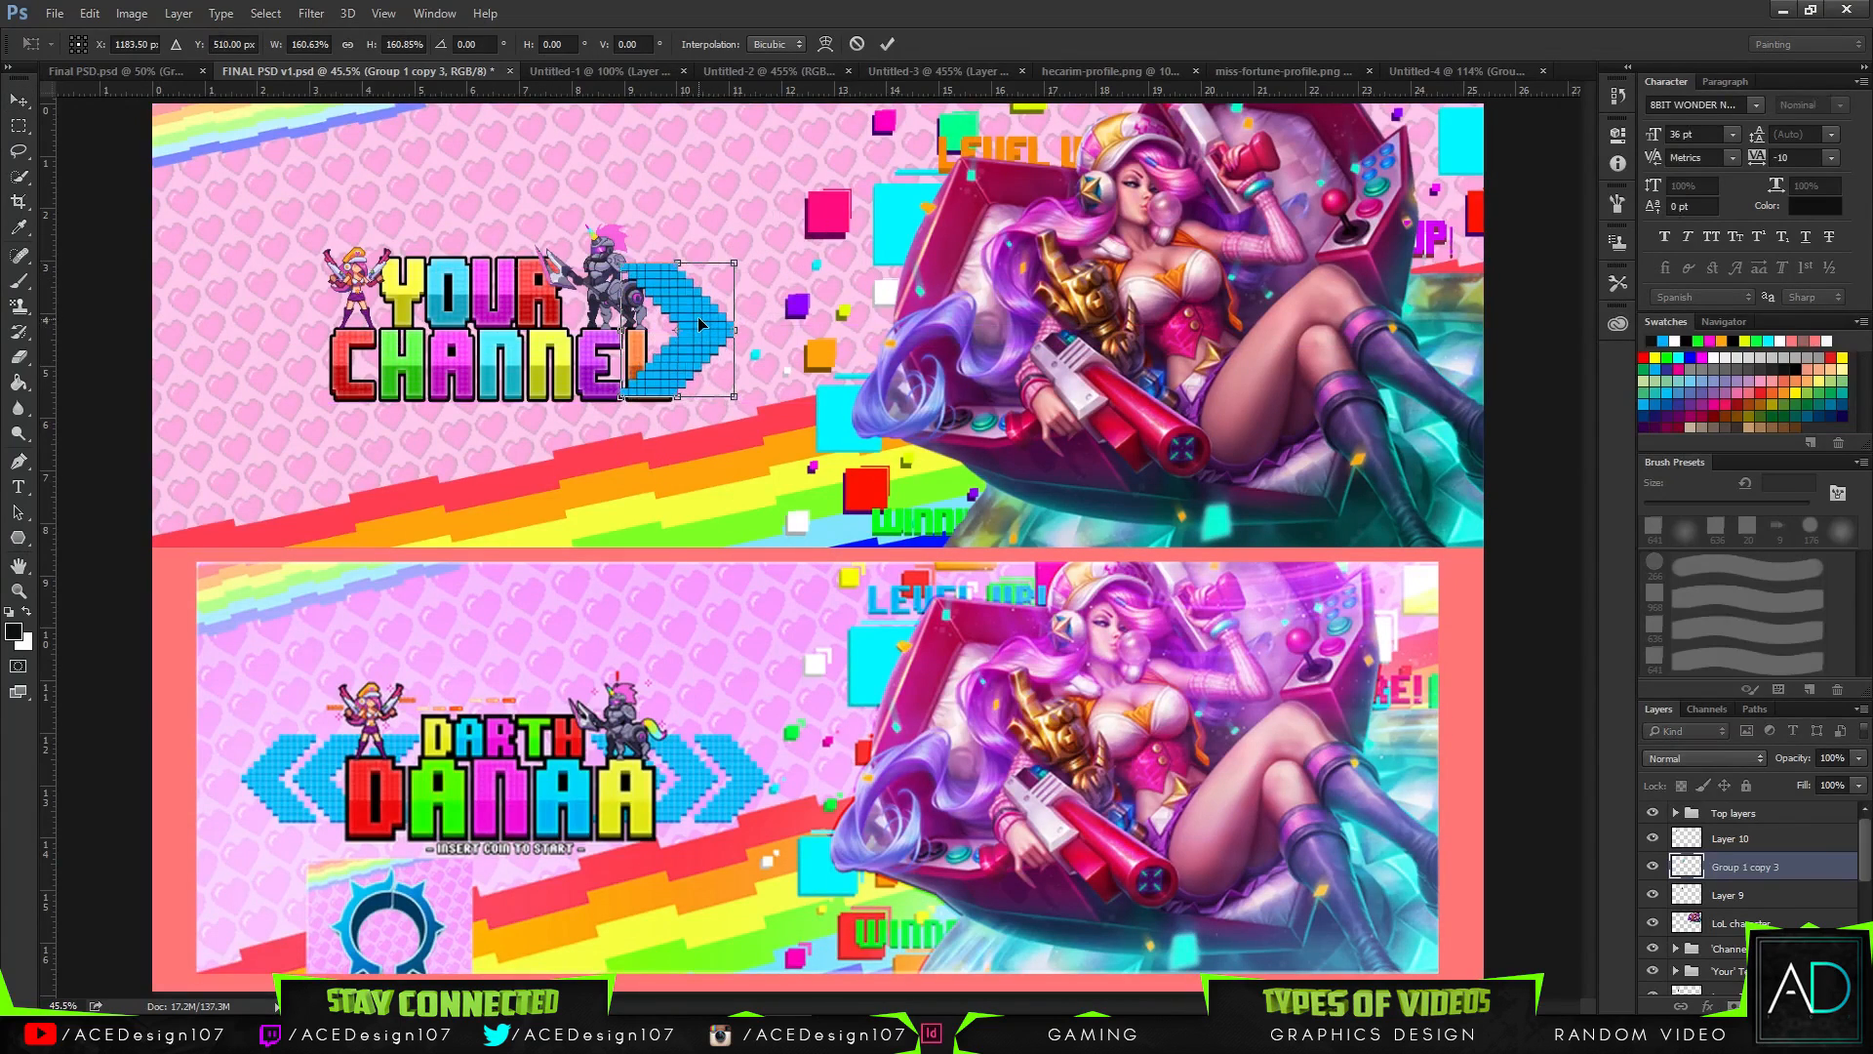
{"action": "key", "text": "Return"}
{"action": "left_click_drag", "start_coordinate": [1789, 872], "coordinate": [1786, 971]}
{"action": "key", "text": "ctrl"}
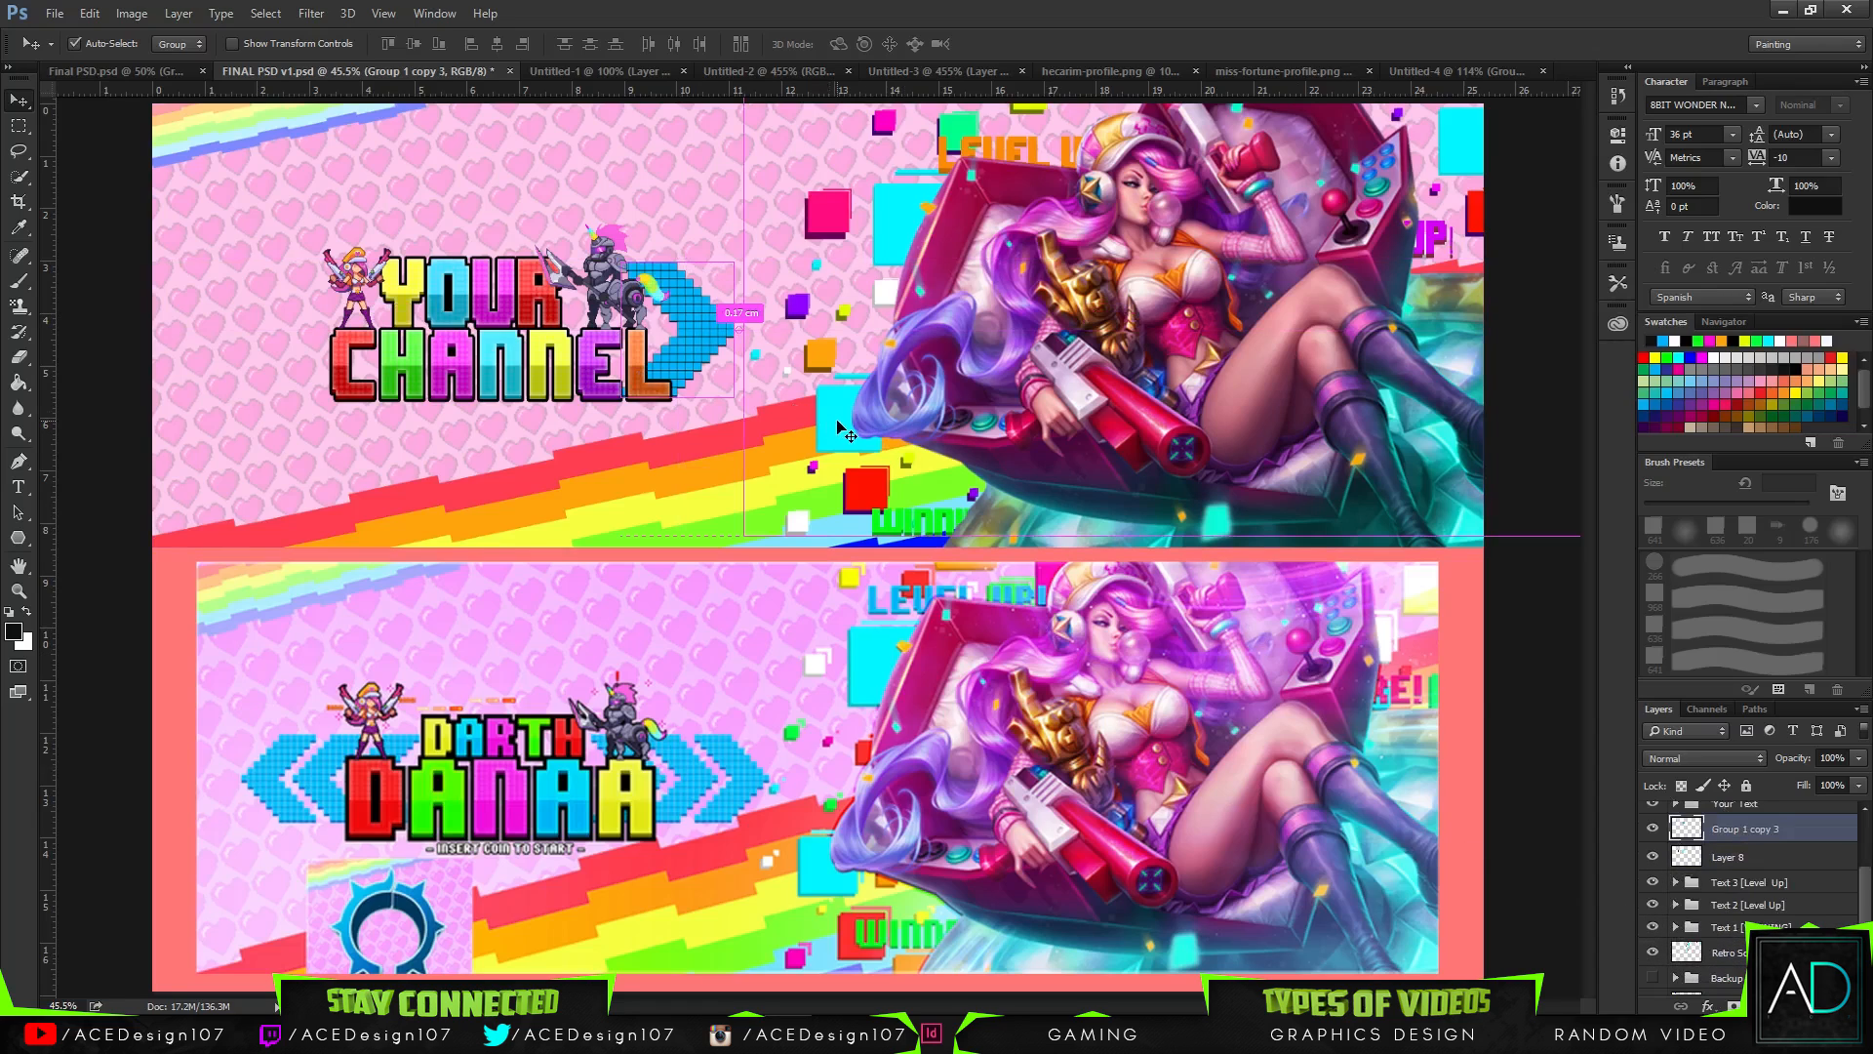
- Adjust the arrow's colour with Hue/Saturation, setting Hue to -4 and Lightness to +20
{"action": "key", "text": "ctrl+u"}
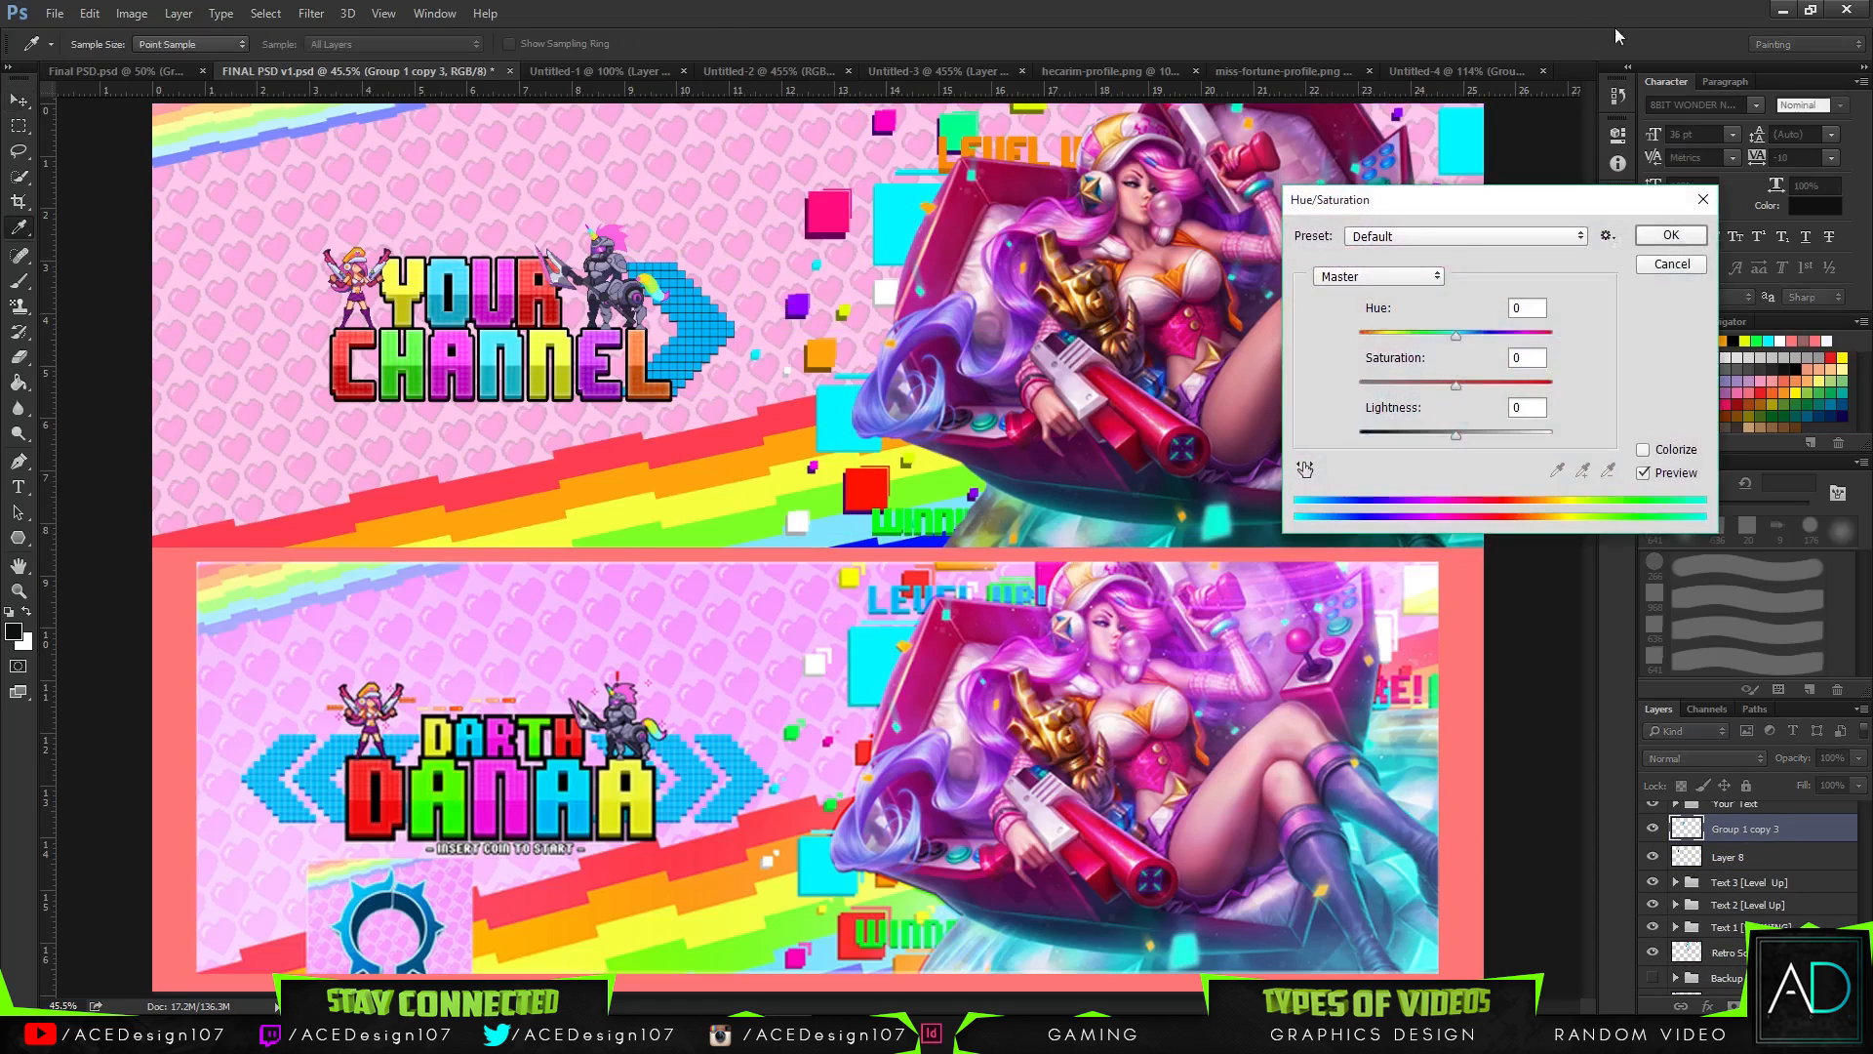
{"action": "left_click_drag", "start_coordinate": [1484, 433], "coordinate": [1474, 437]}
{"action": "left_click_drag", "start_coordinate": [1456, 335], "coordinate": [1452, 332]}
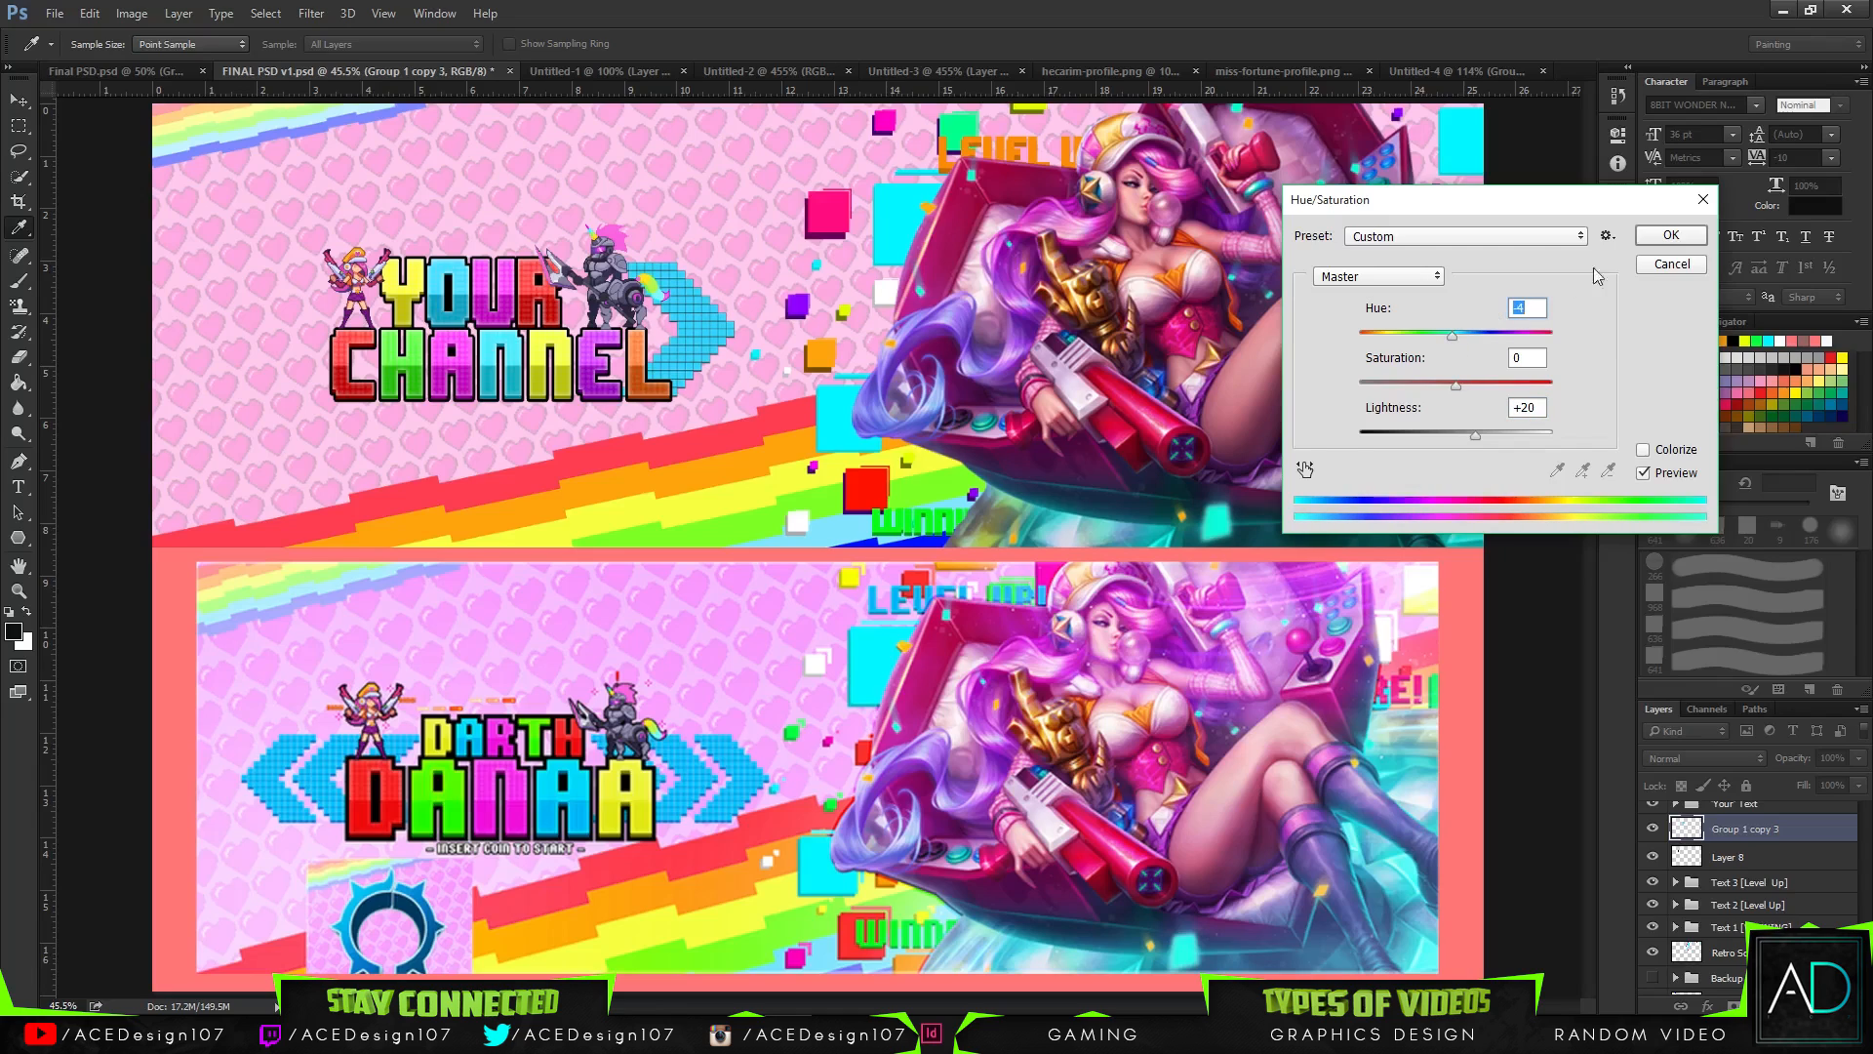
{"action": "left_click", "coordinate": [1671, 235]}
- Scale the arrow to about 97% and nudge it slightly downward behind the title
{"action": "key", "text": "ctrl+t"}
{"action": "left_click_drag", "start_coordinate": [736, 260], "coordinate": [711, 302]}
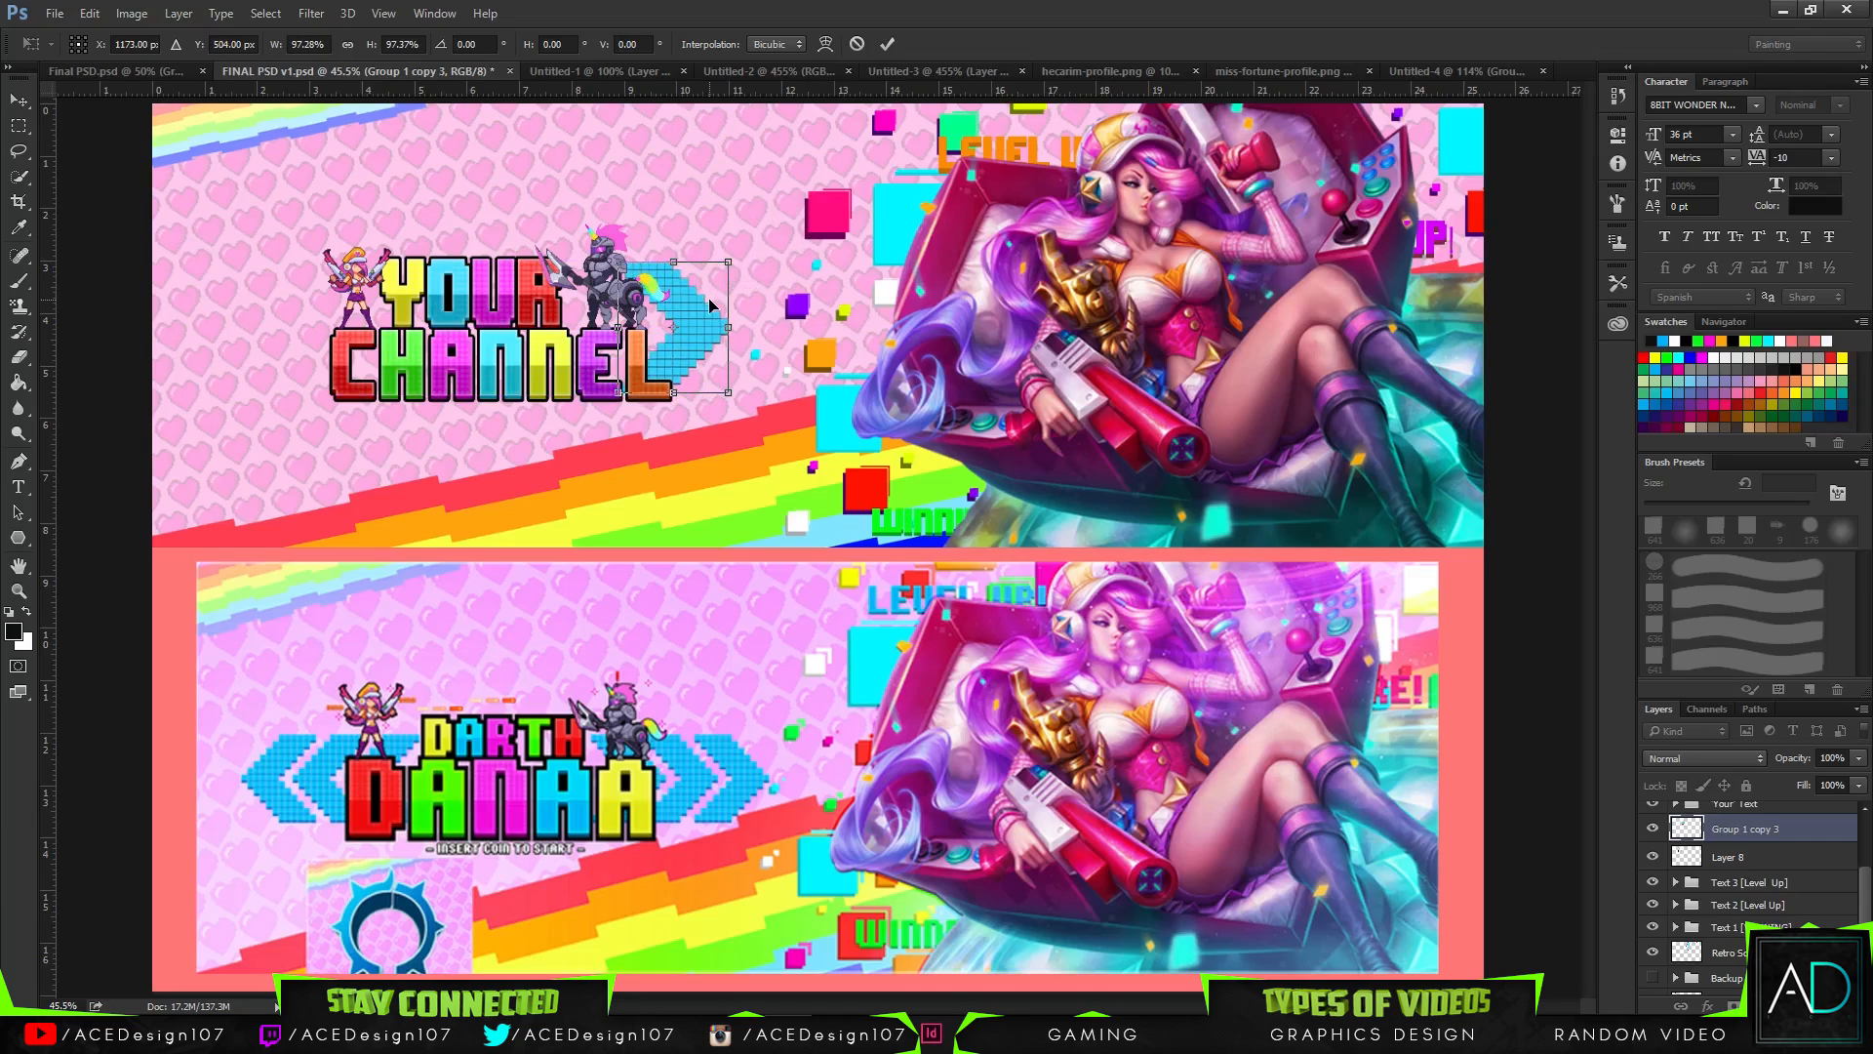
{"action": "key", "text": "Down"}
{"action": "key", "text": "Down"}
{"action": "key", "text": "Down"}
{"action": "key", "text": "Down"}
{"action": "key", "text": "Down"}
{"action": "key", "text": "Down"}
{"action": "key", "text": "Down"}
{"action": "key", "text": "Down"}
{"action": "key", "text": "Return"}
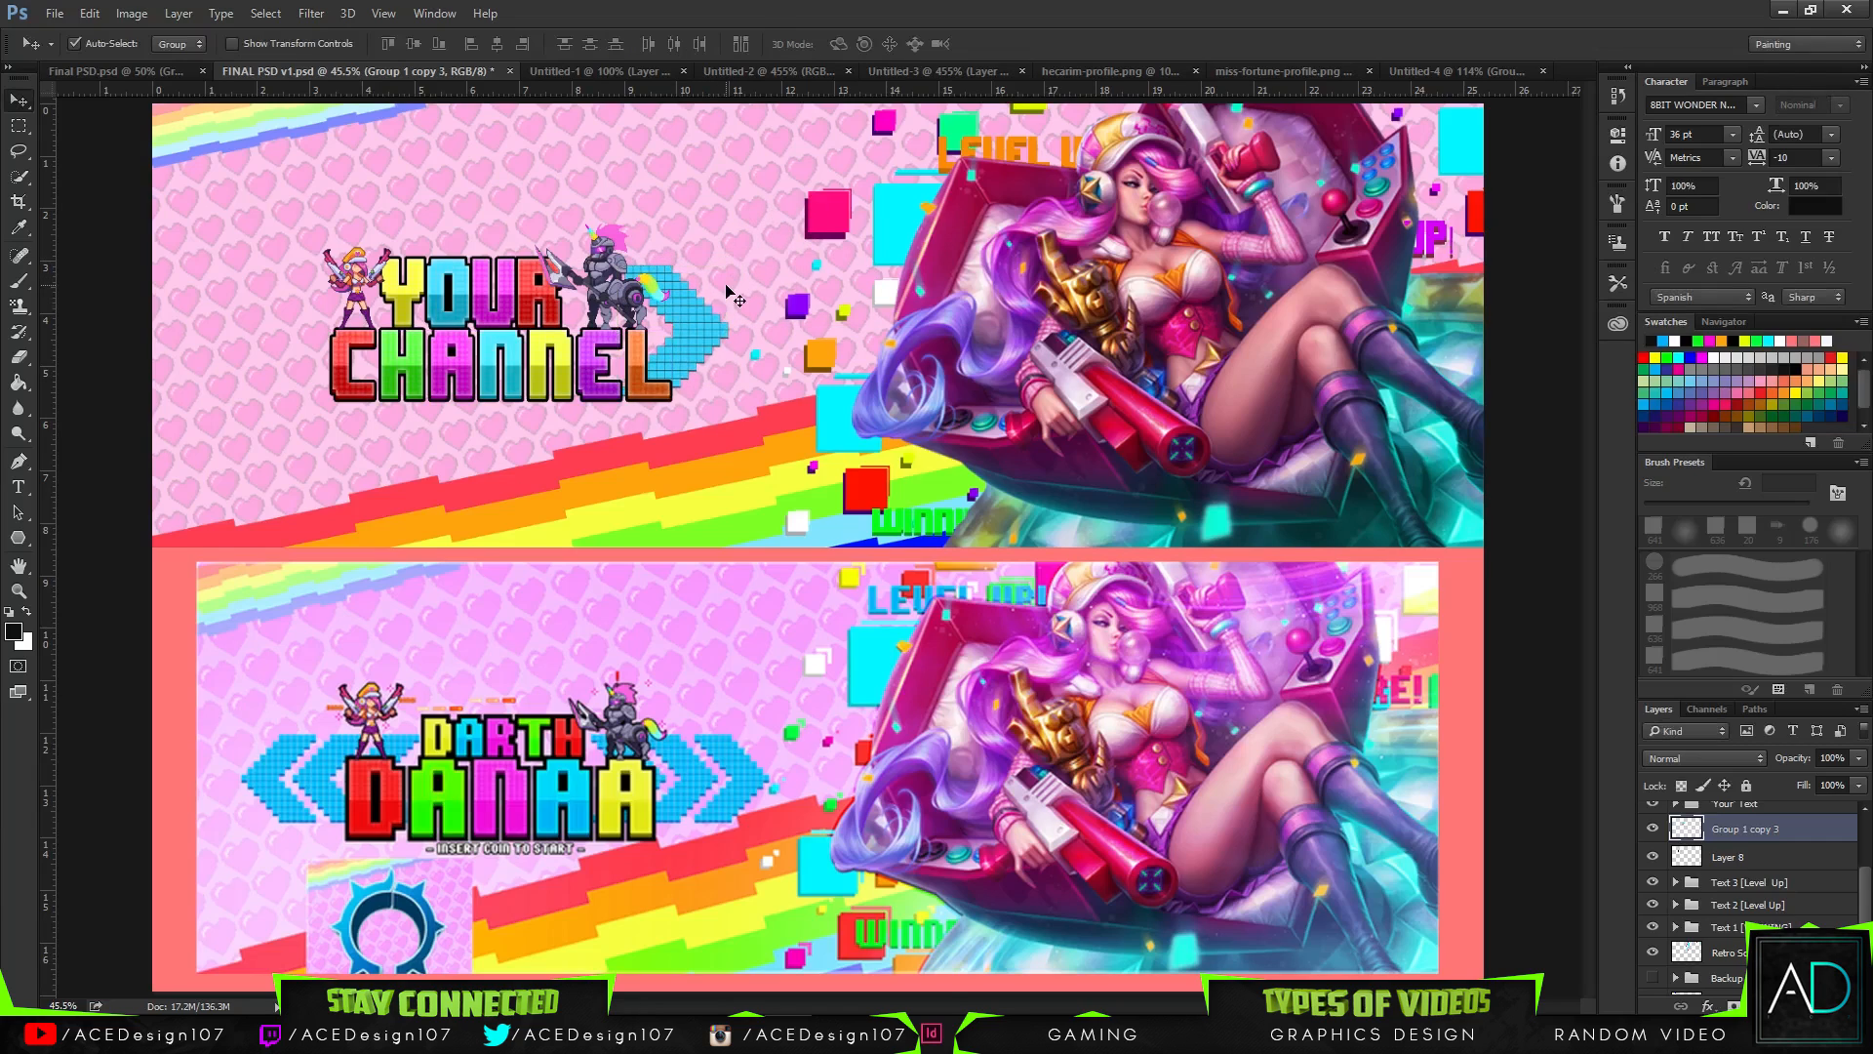
- Place a duplicate of the arrow to the right of the original and merge the two arrow layers
{"action": "key", "text": "ctrl+j"}
{"action": "left_click_drag", "start_coordinate": [692, 348], "coordinate": [806, 389]}
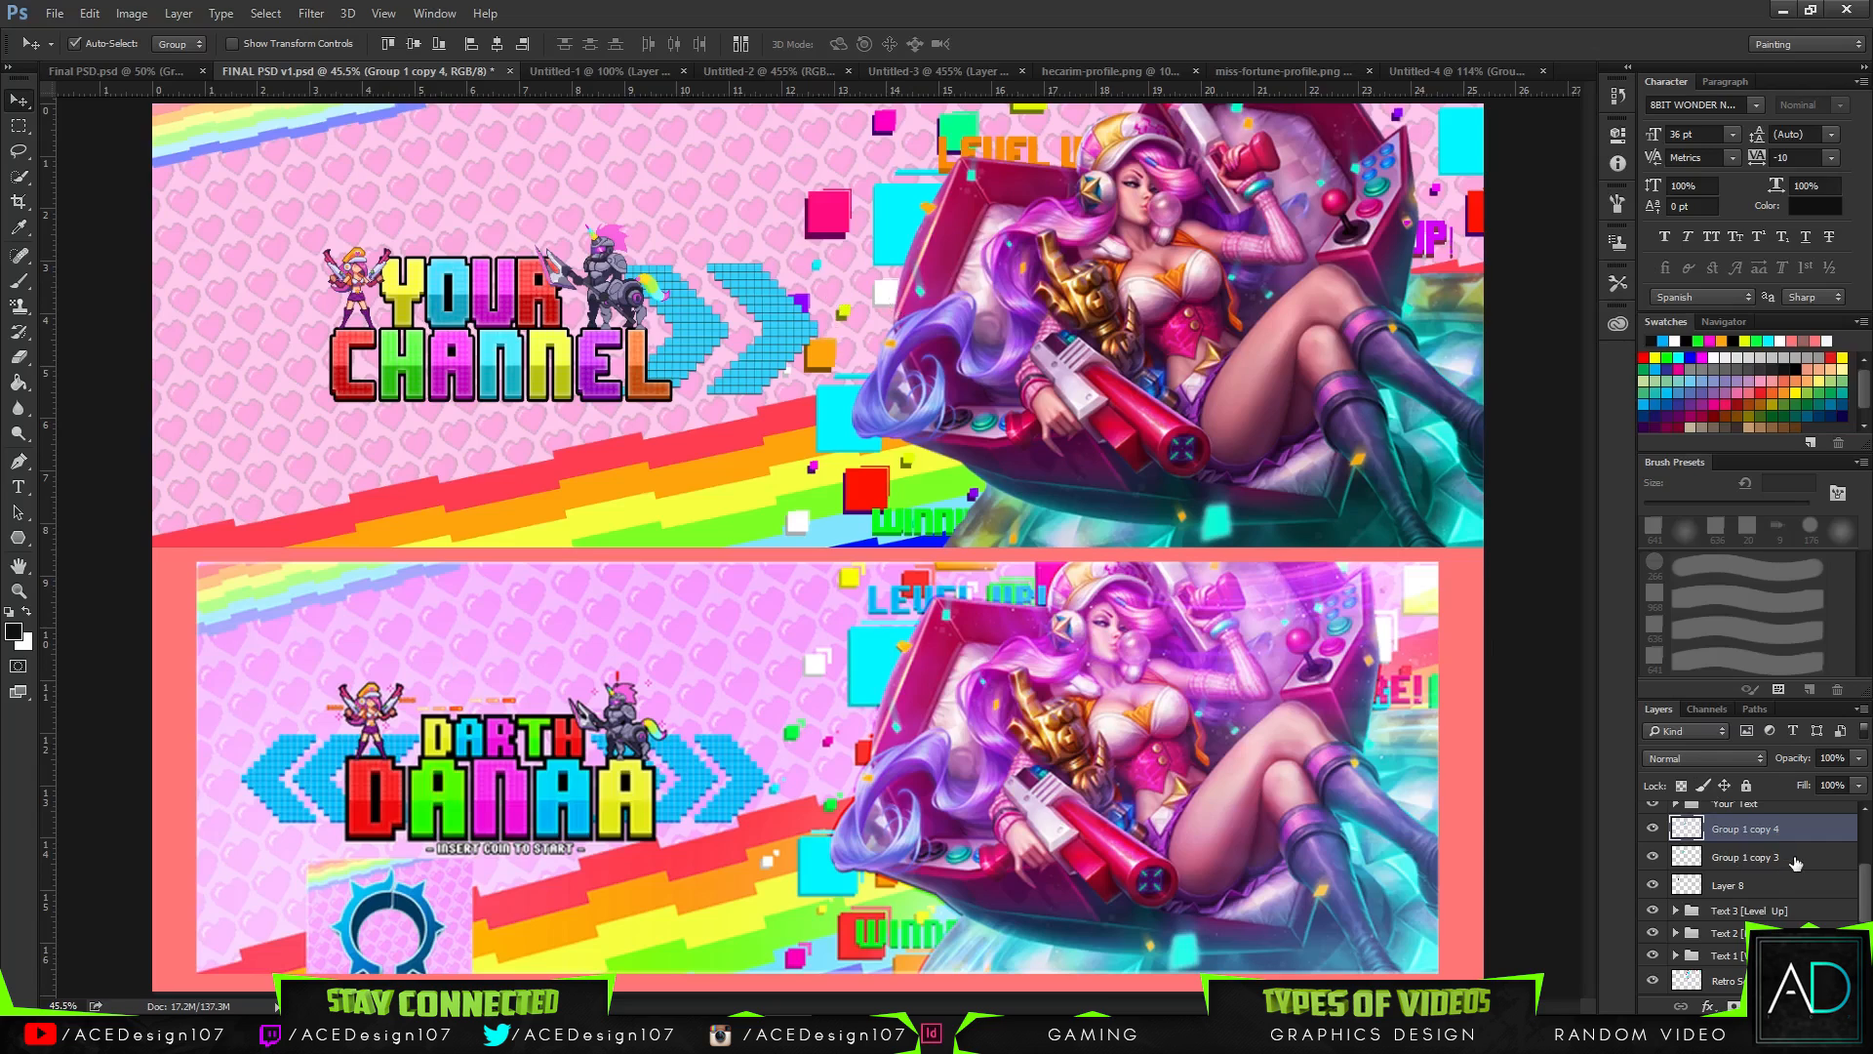
{"action": "left_click", "coordinate": [1724, 858], "text": "shift"}
{"action": "key", "text": "ctrl+e"}
- Scale the merged double arrow to about 73% and rename its layer Arrows Right
{"action": "key", "text": "ctrl+t"}
{"action": "left_click_drag", "start_coordinate": [810, 268], "coordinate": [775, 322]}
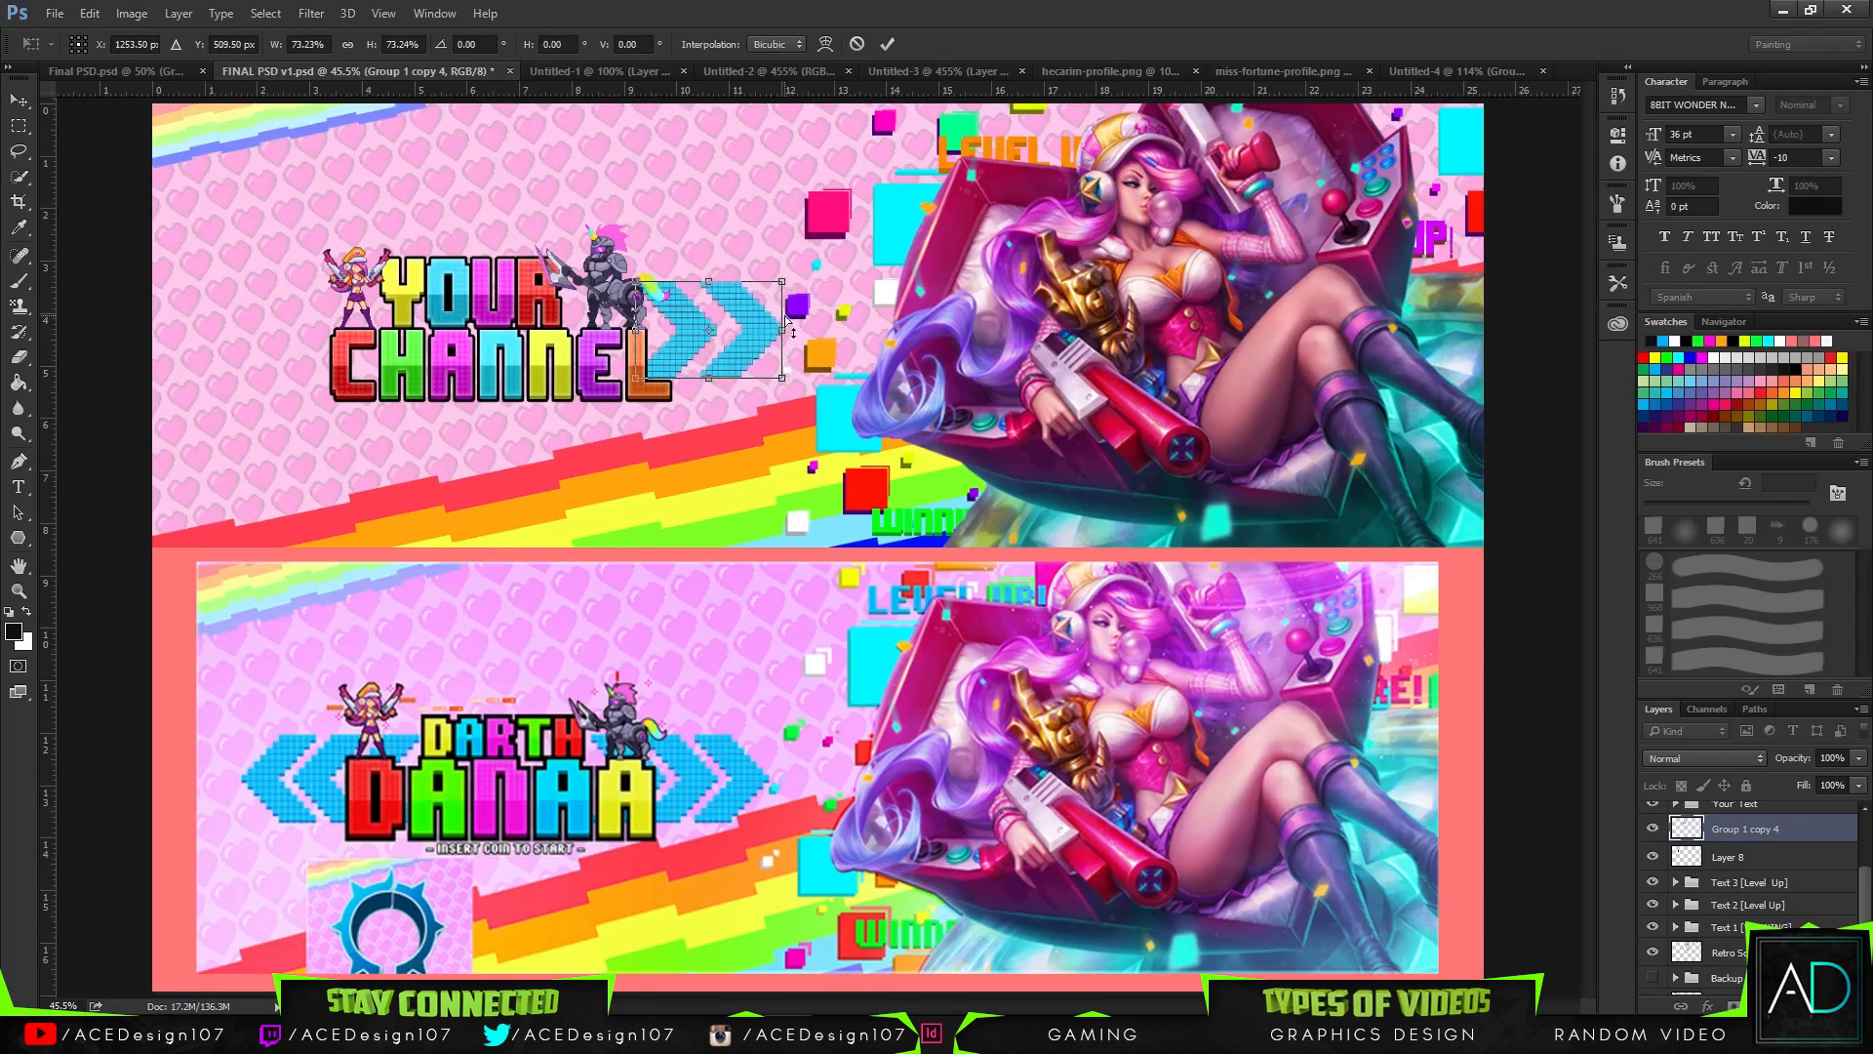
{"action": "key", "text": "Return"}
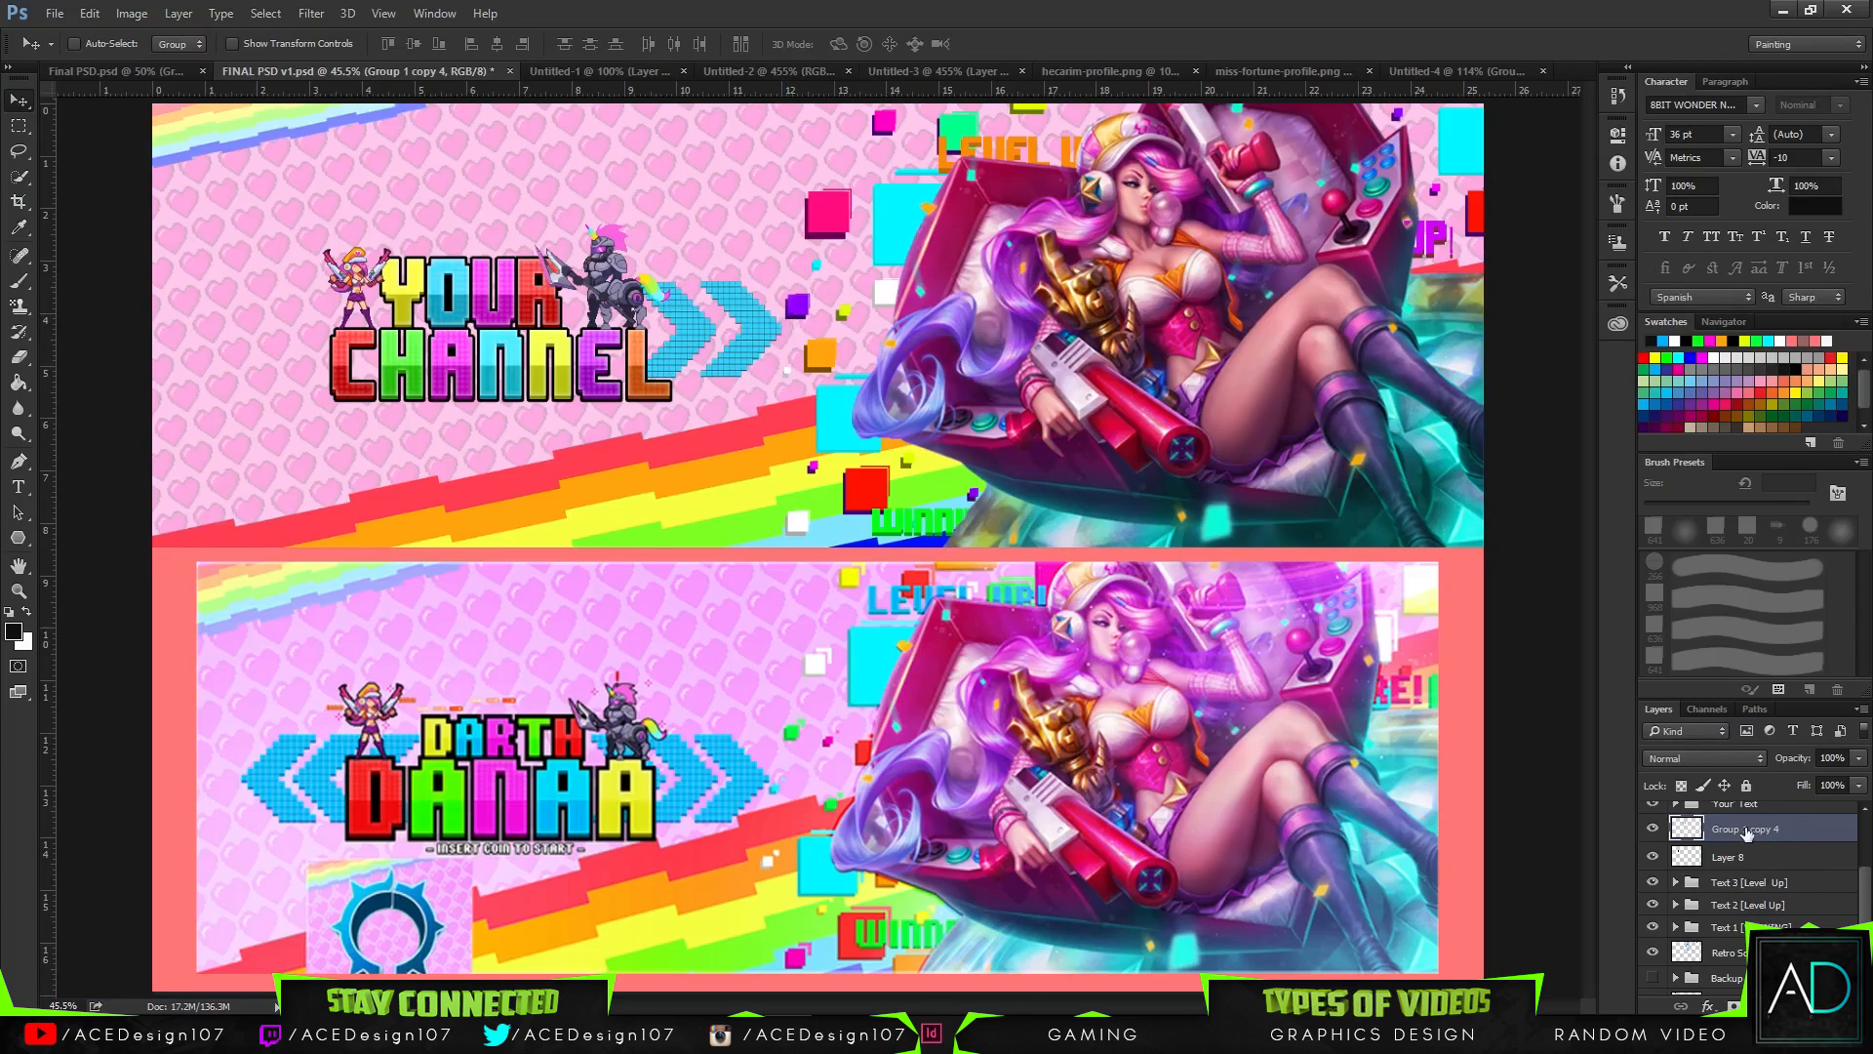
{"action": "double_click", "coordinate": [1747, 829]}
{"action": "type", "text": "Arrows Right"}
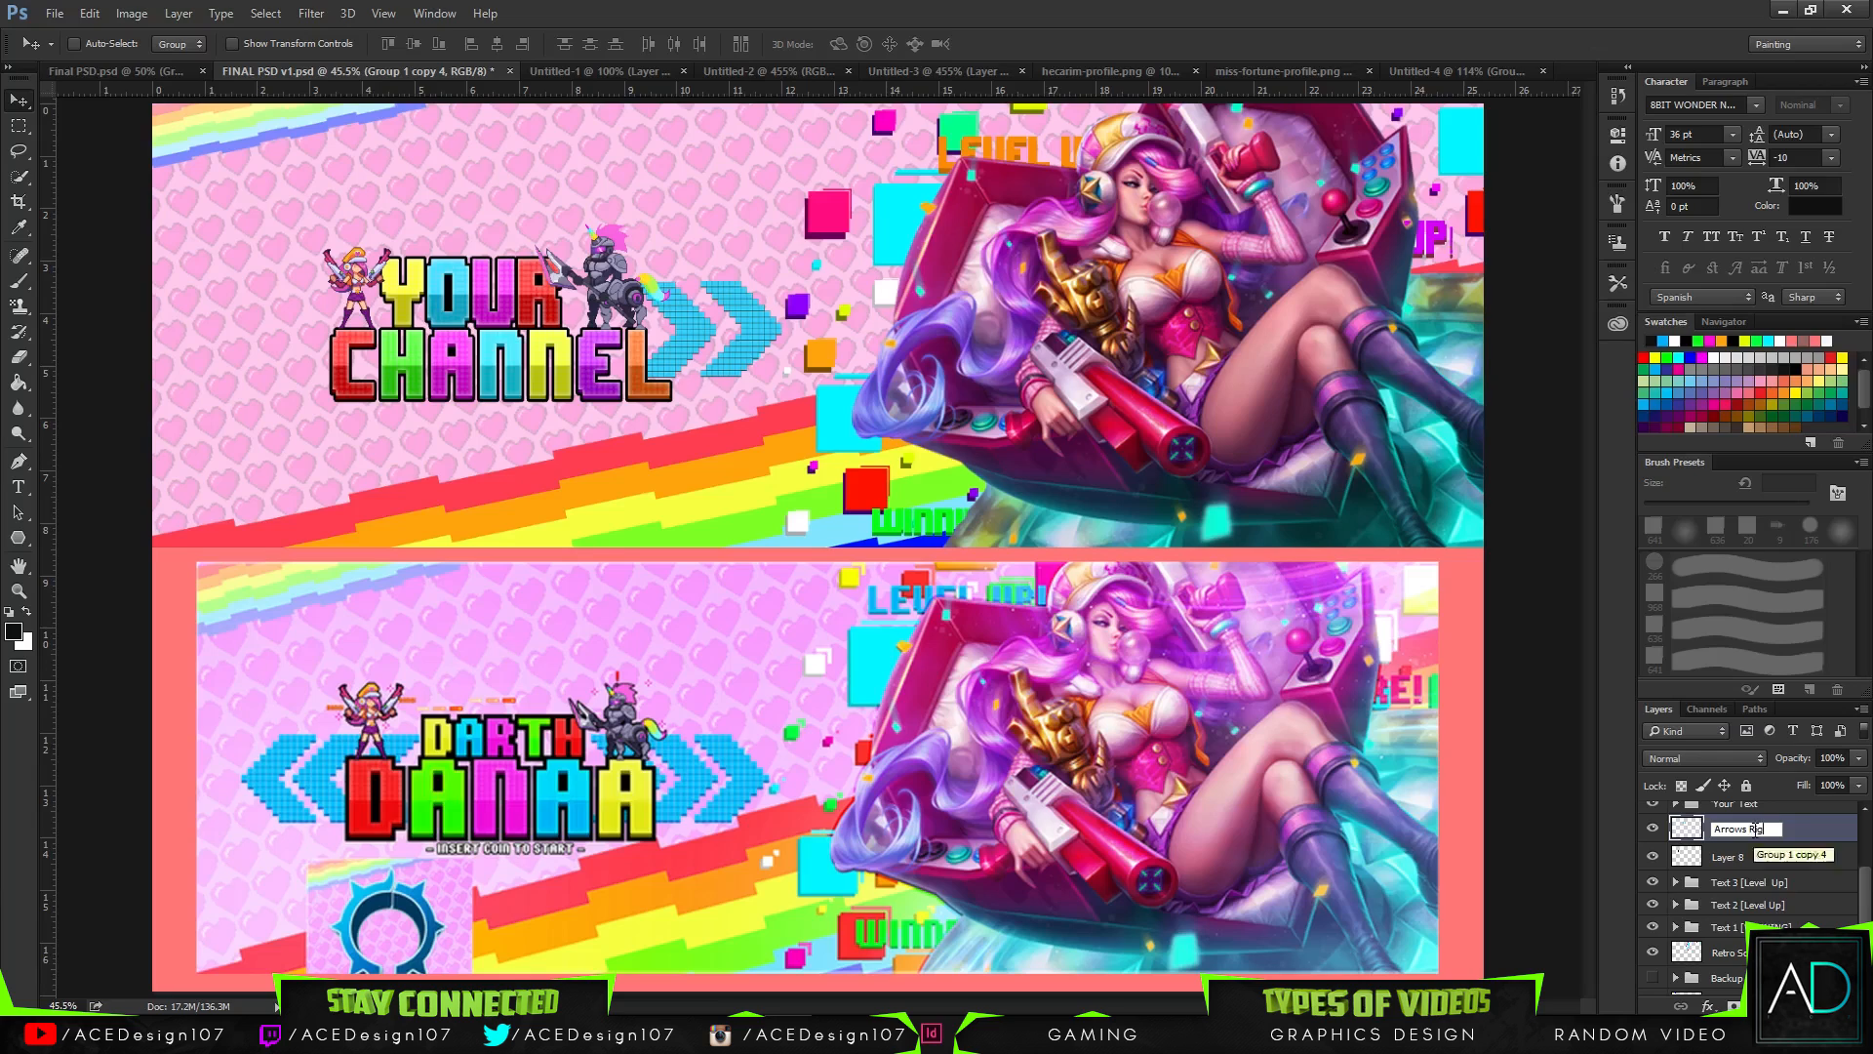
{"action": "key", "text": "Return"}
- Duplicate the Arrows Right layer, flip the copy horizontally, and position it behind the left side of the YOUR CHANNEL title
{"action": "key", "text": "ctrl+j"}
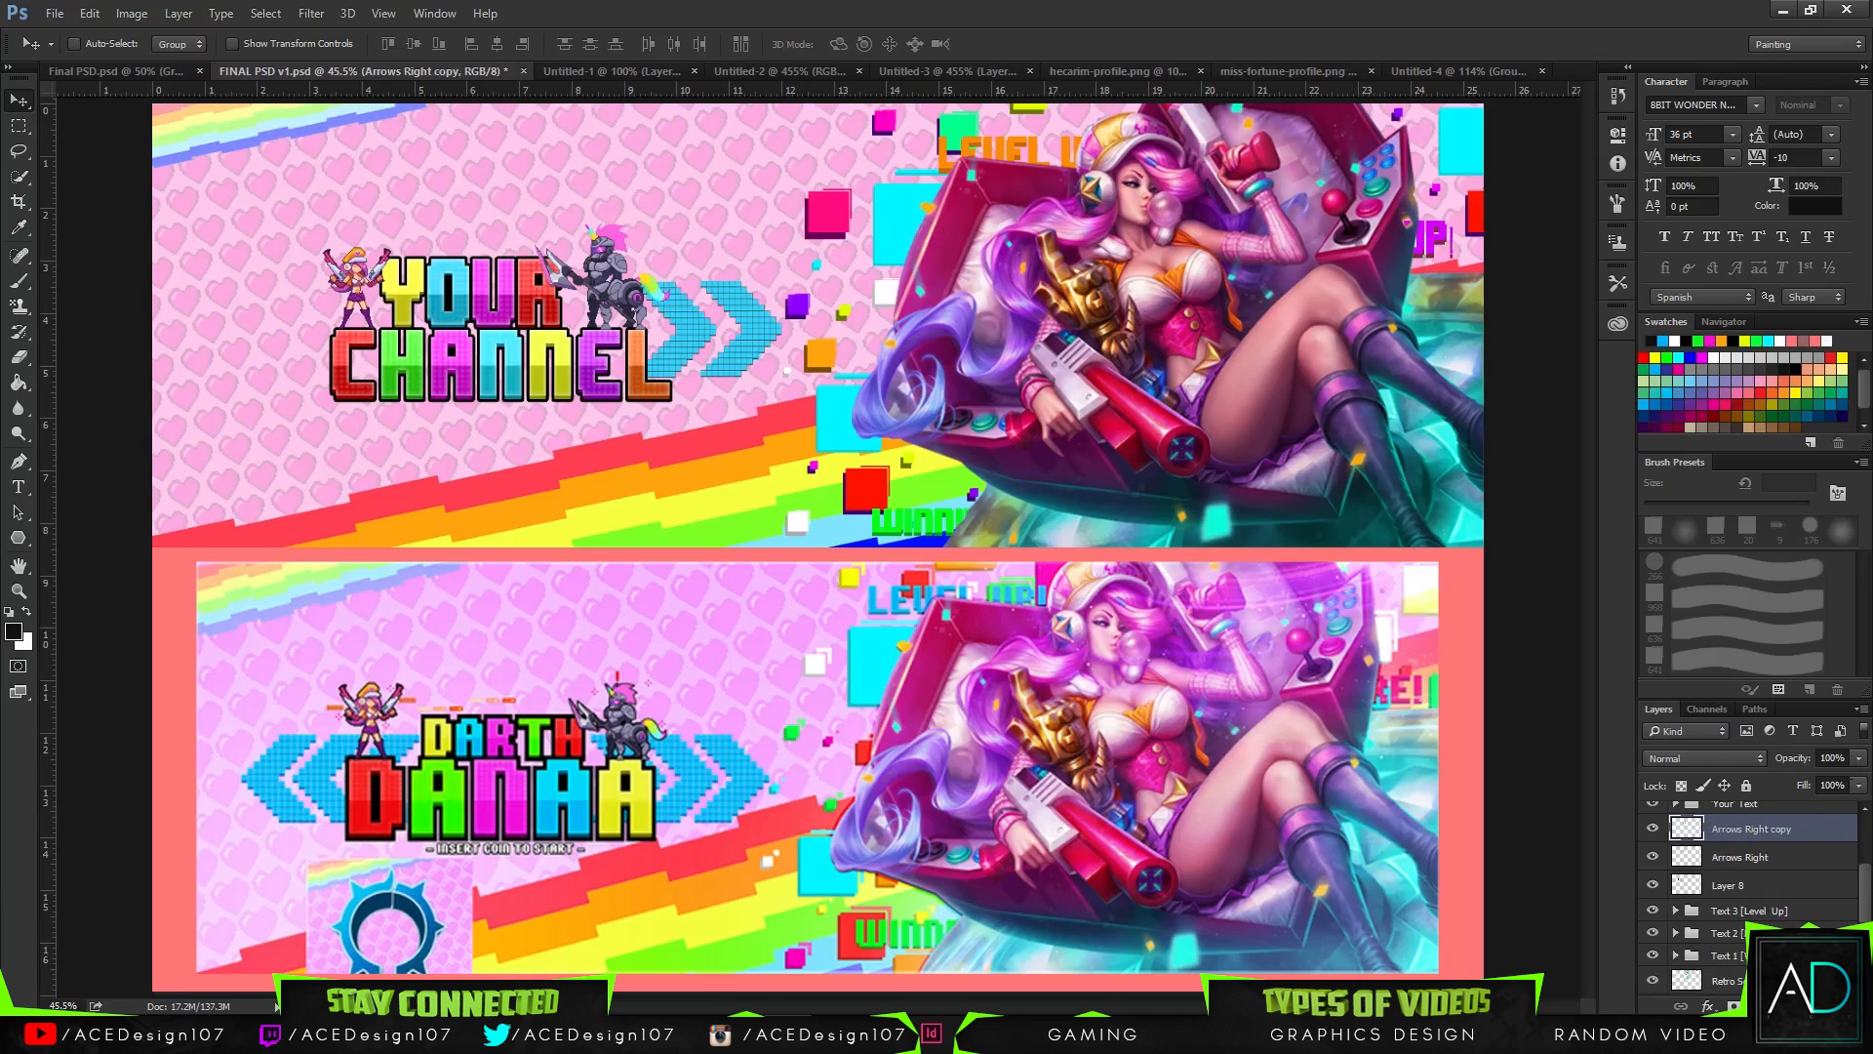
{"action": "key", "text": "ctrl+t"}
{"action": "right_click", "coordinate": [736, 304]}
{"action": "left_click", "coordinate": [781, 597]}
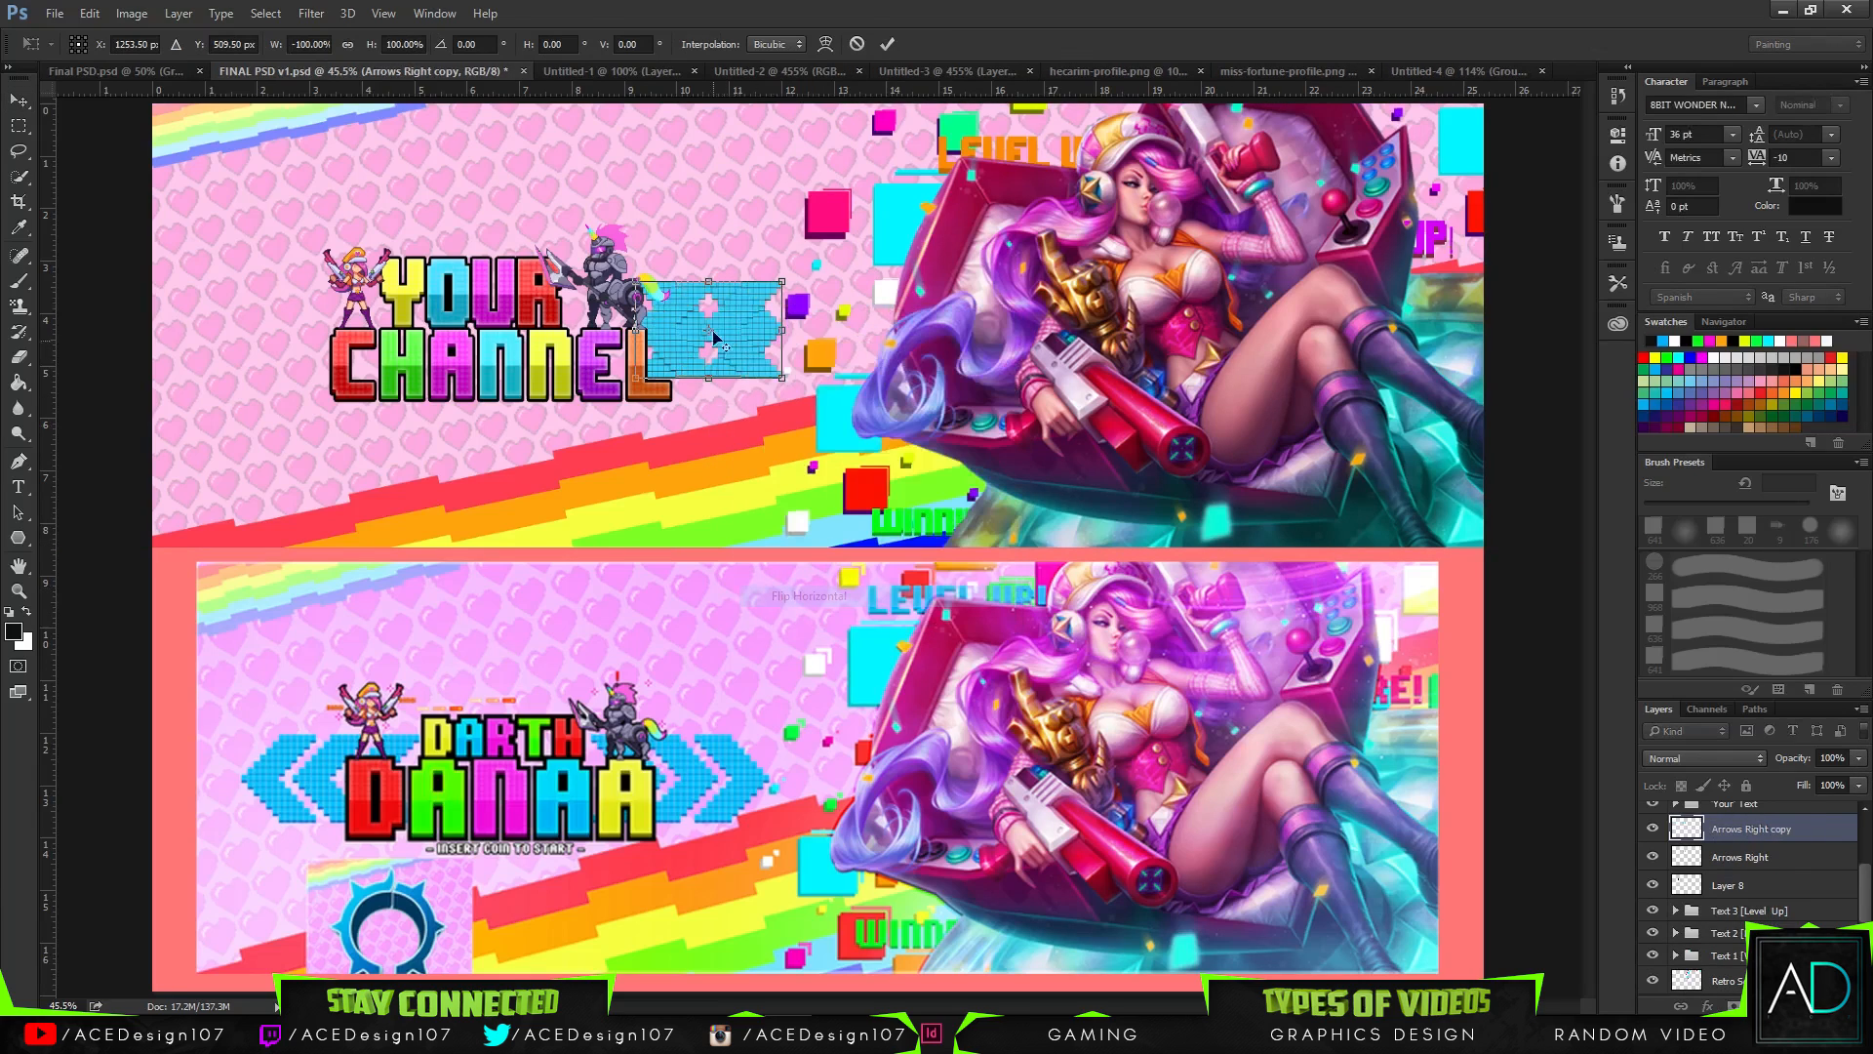
{"action": "left_click_drag", "start_coordinate": [715, 338], "coordinate": [384, 322]}
{"action": "key", "text": "Return"}
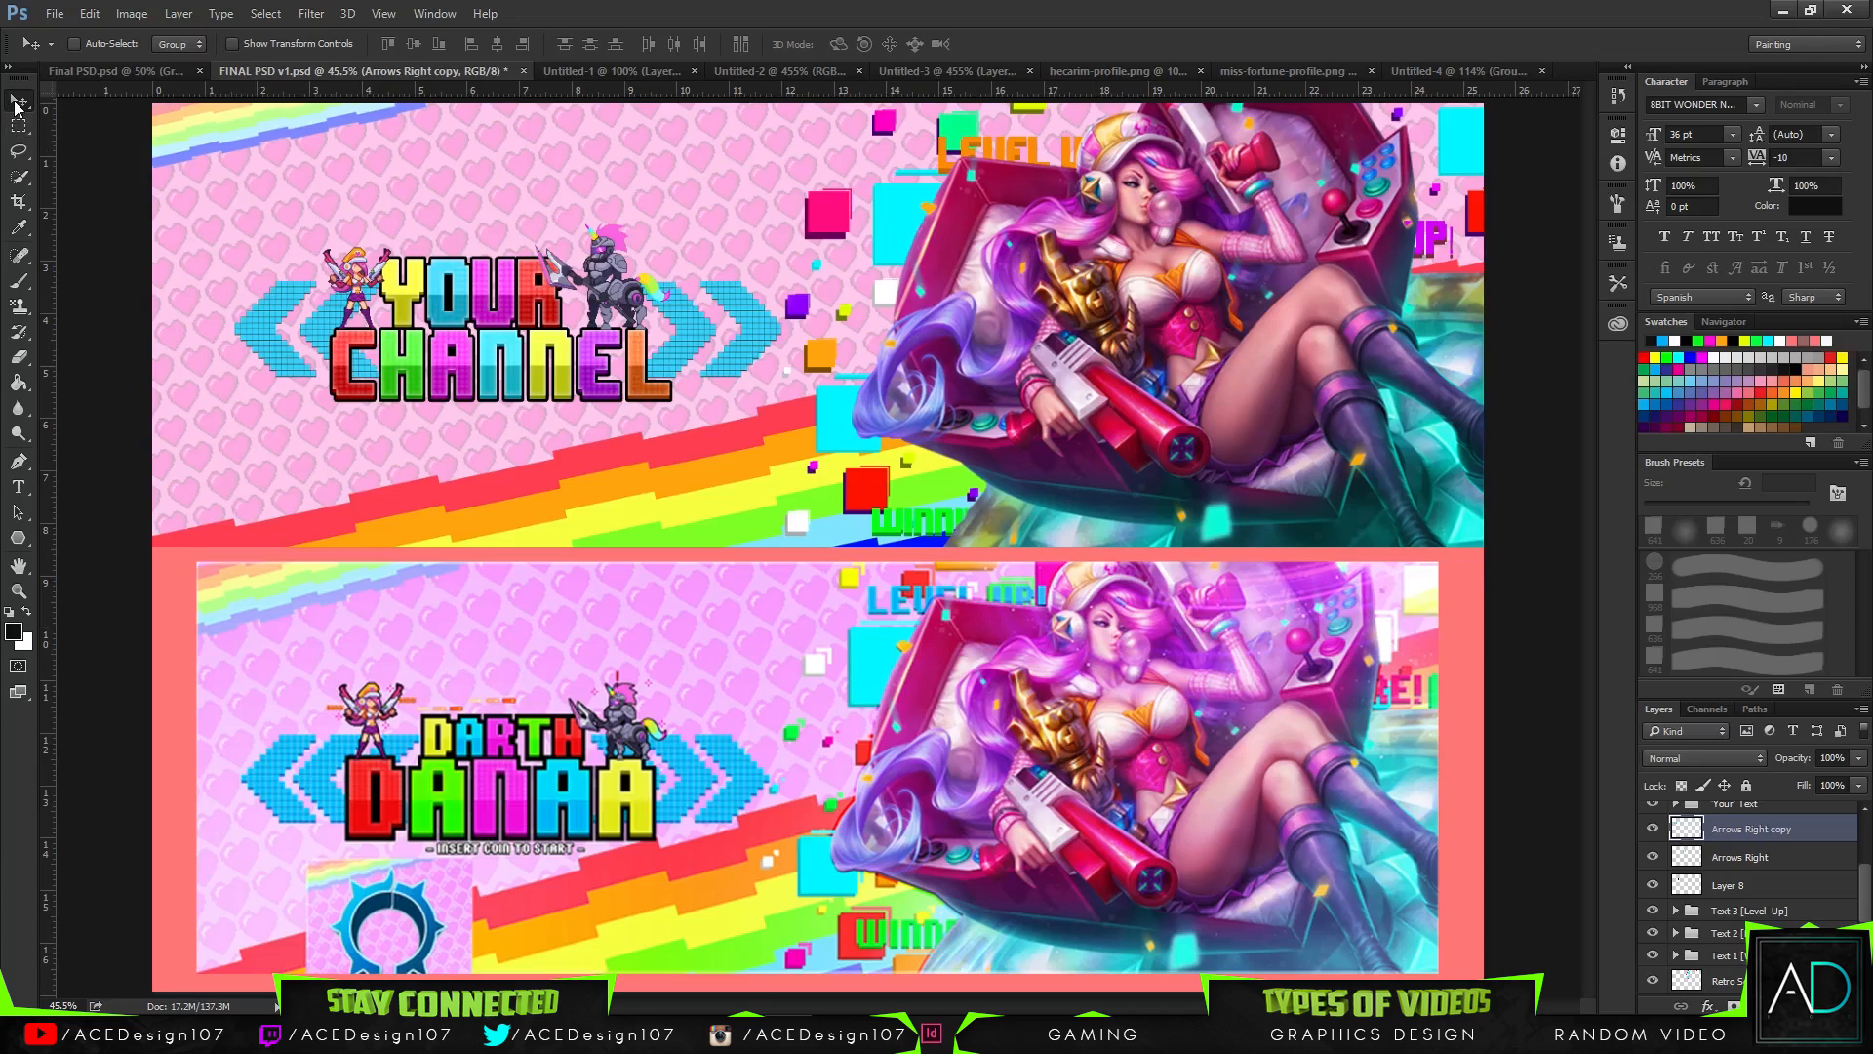
- Add the text line "-INSERT COIN TO START-" below the YOUR CHANNEL title
{"action": "key", "text": "t"}
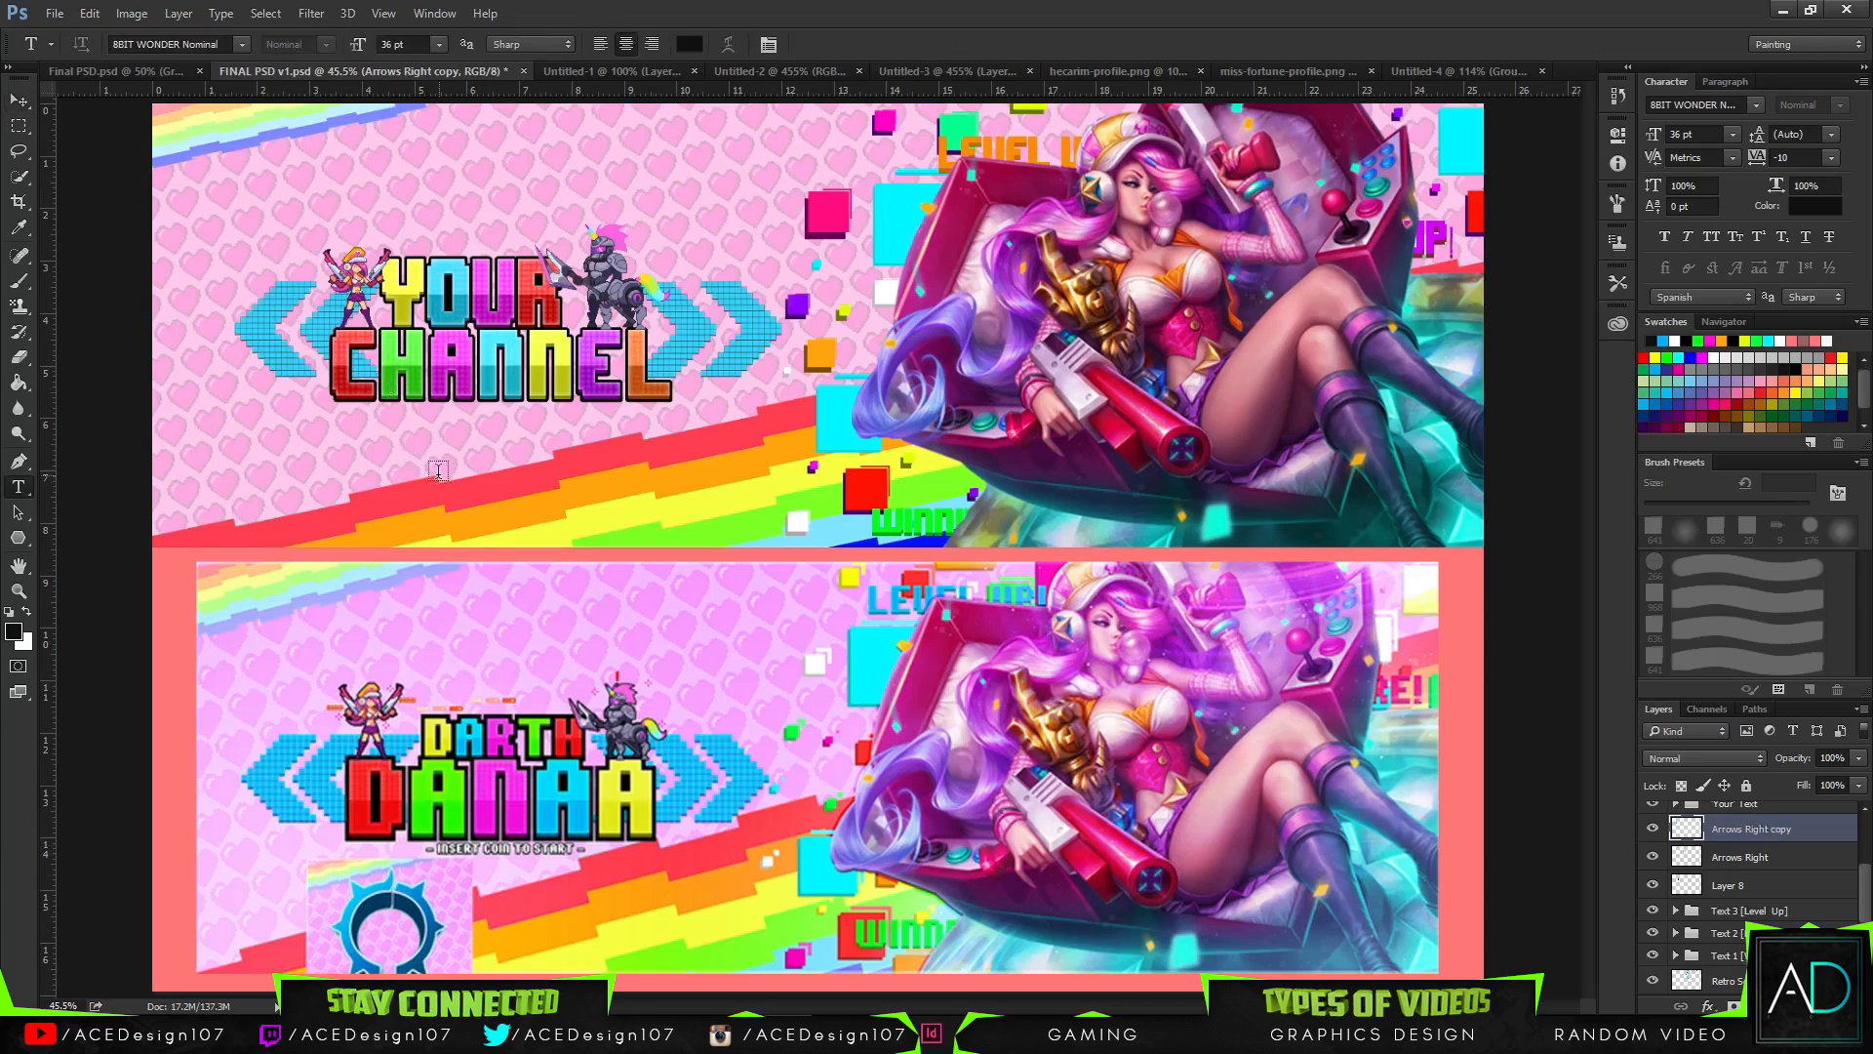
{"action": "left_click", "coordinate": [385, 457]}
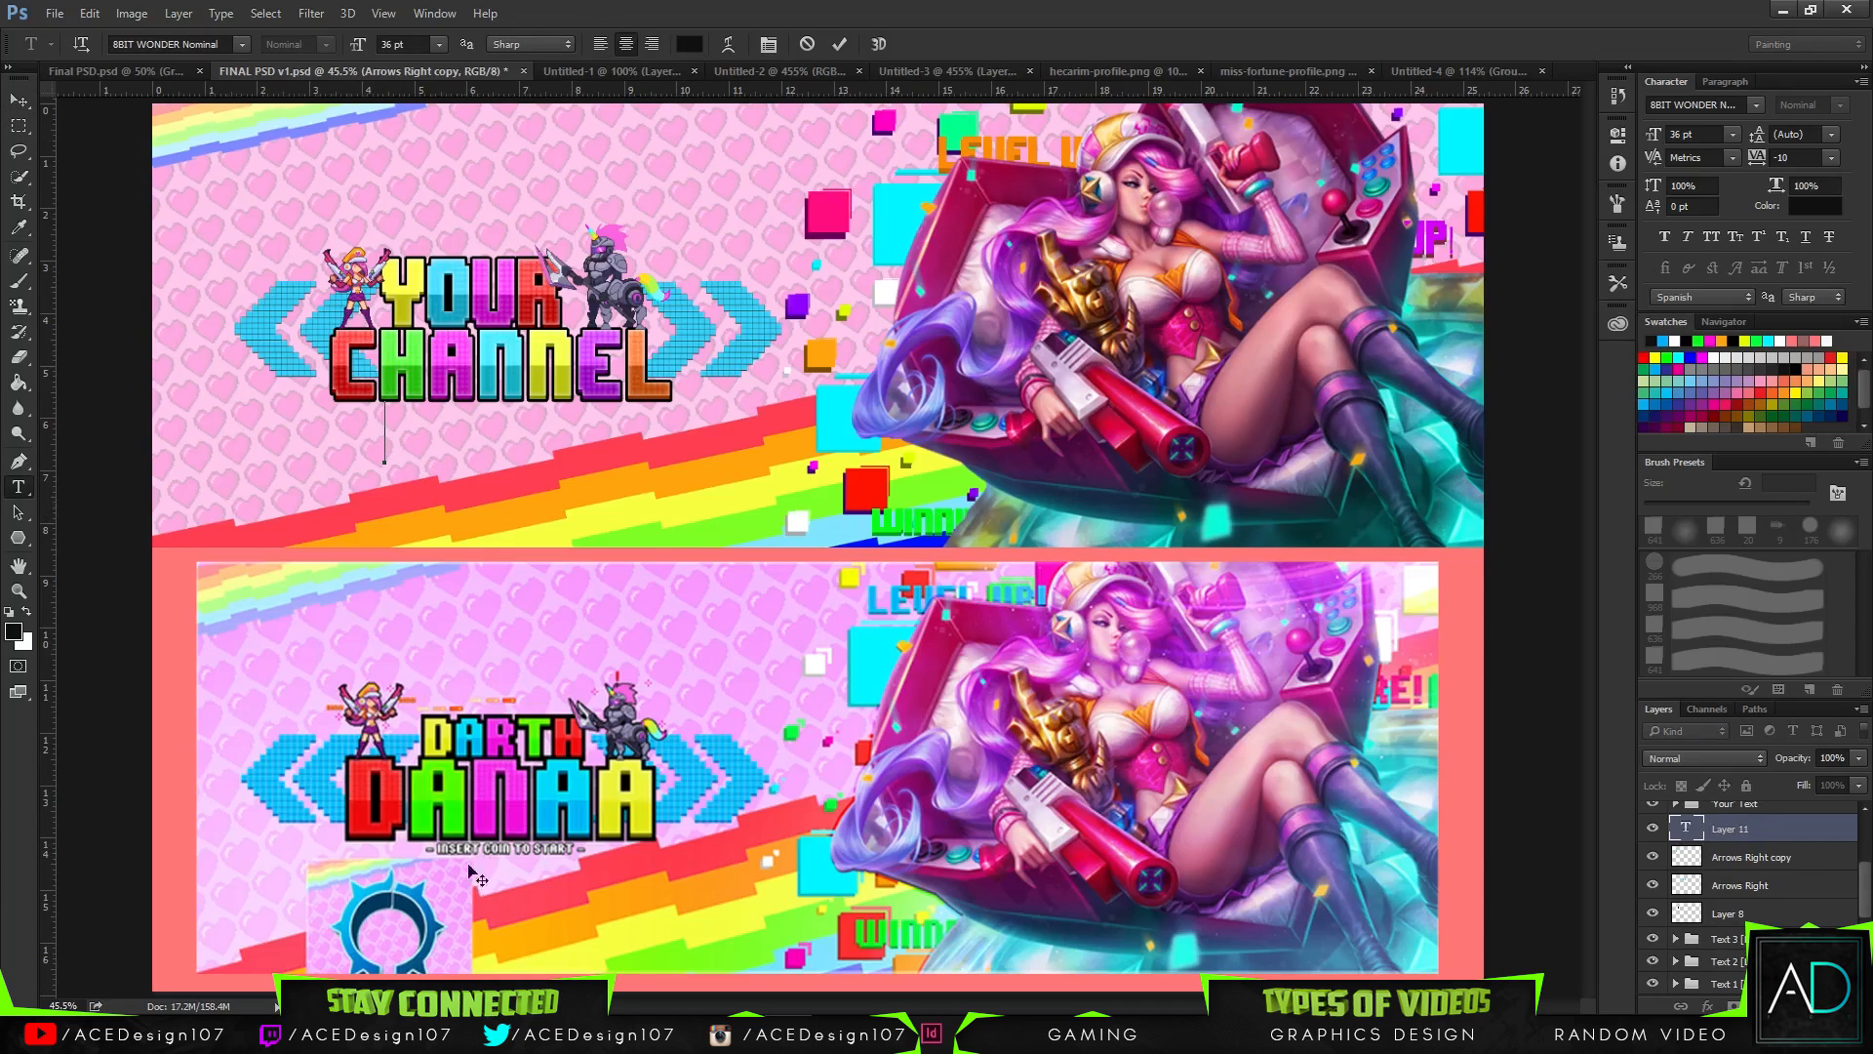
{"action": "type", "text": "-INSERT"}
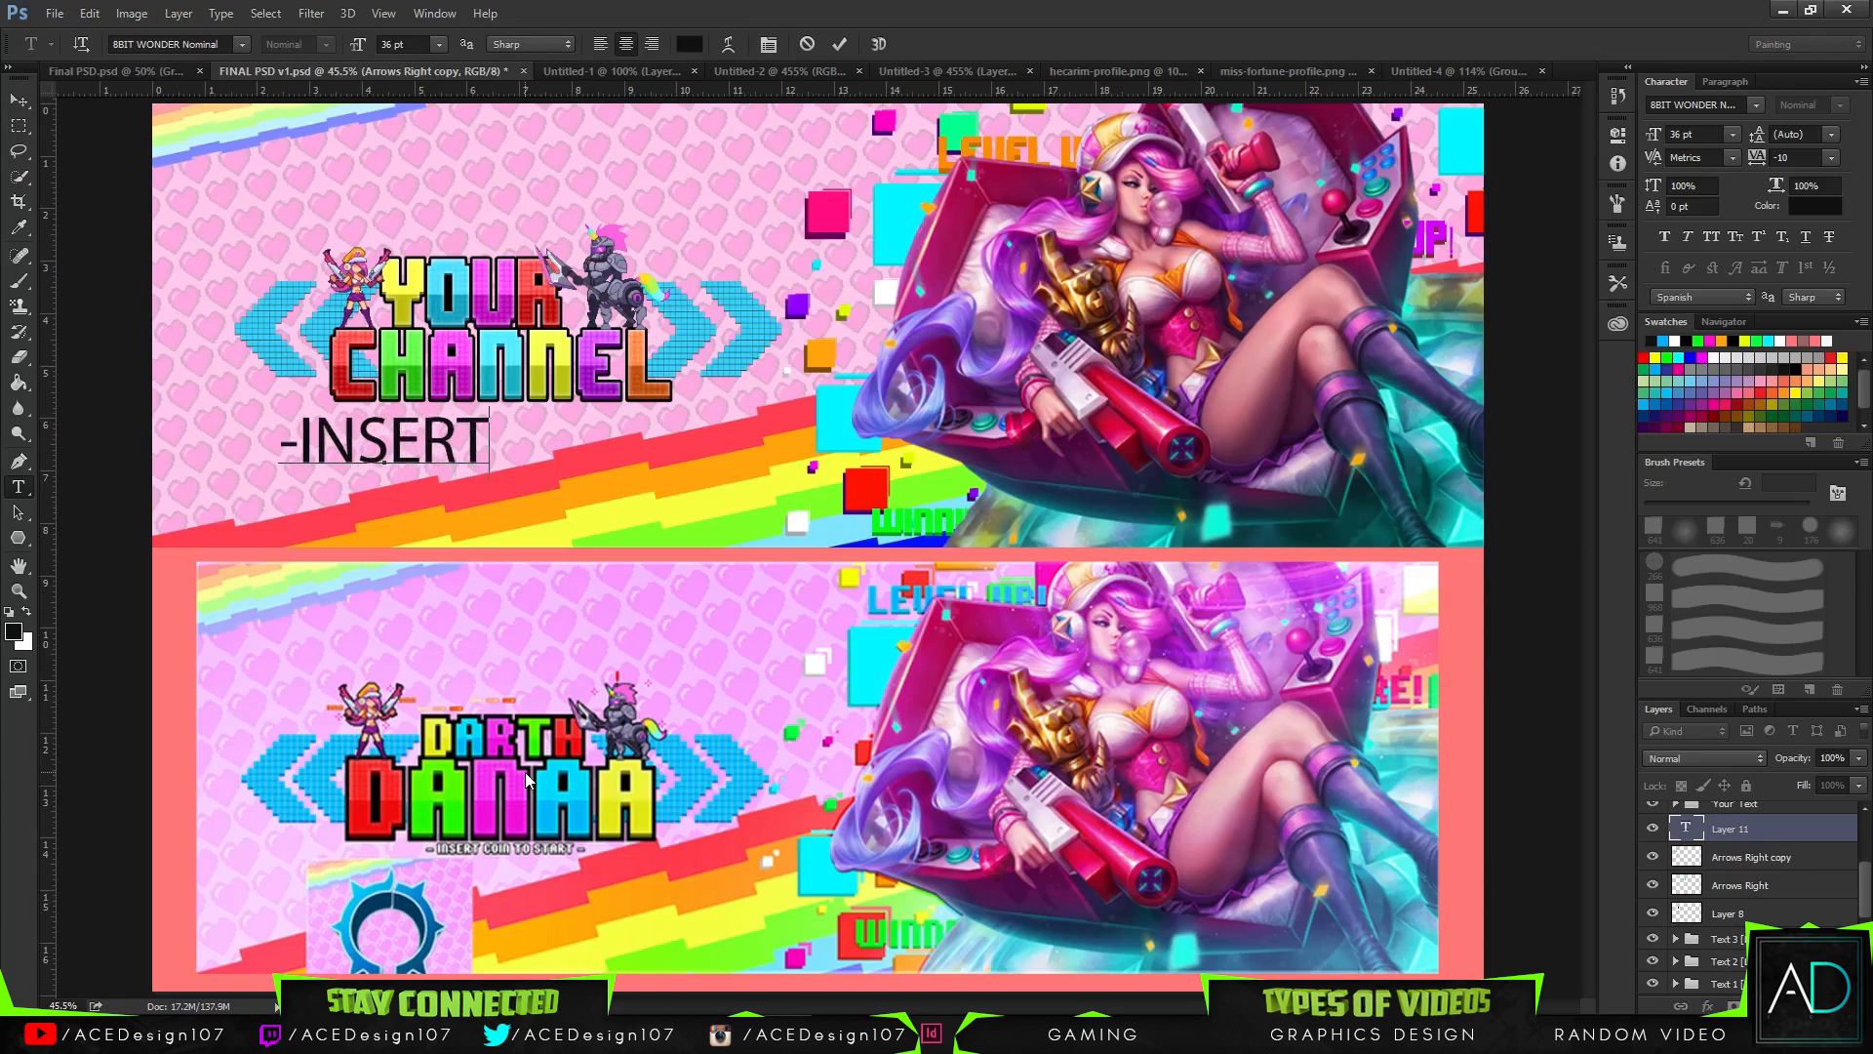
{"action": "type", "text": " COIN"}
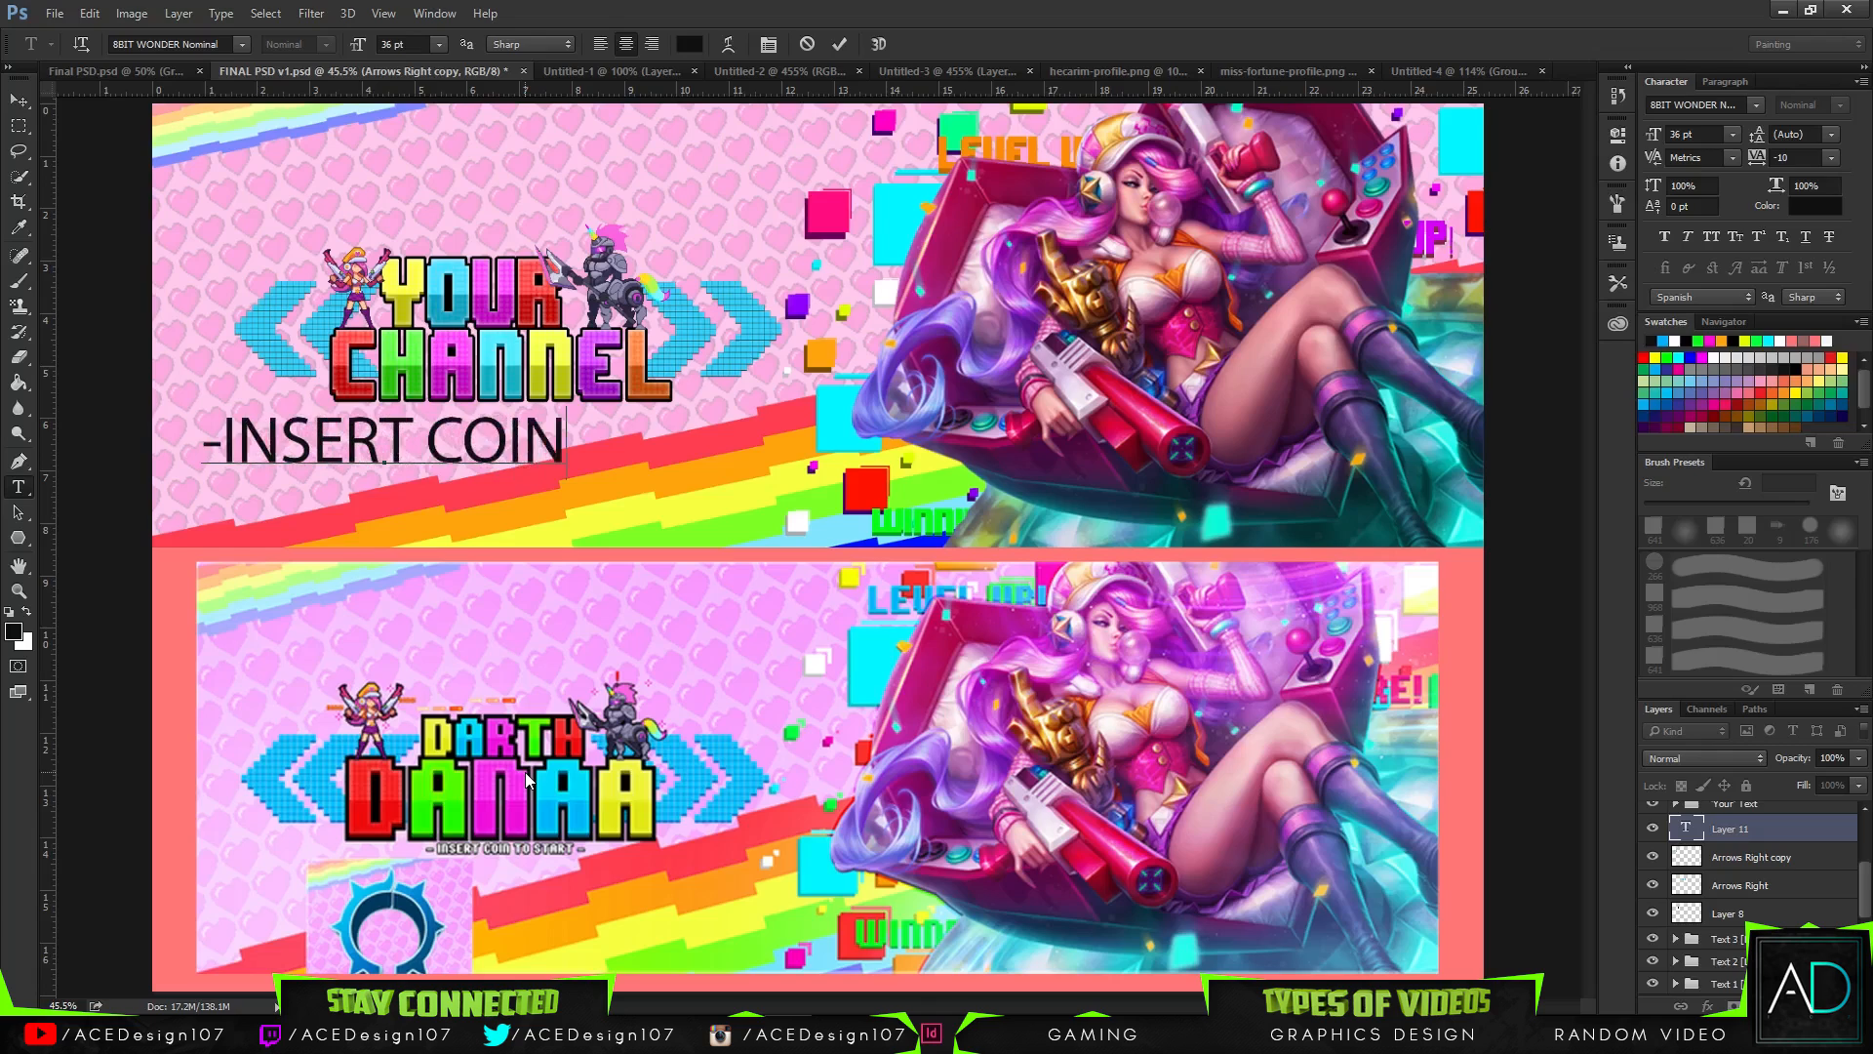
{"action": "type", "text": " TO START-"}
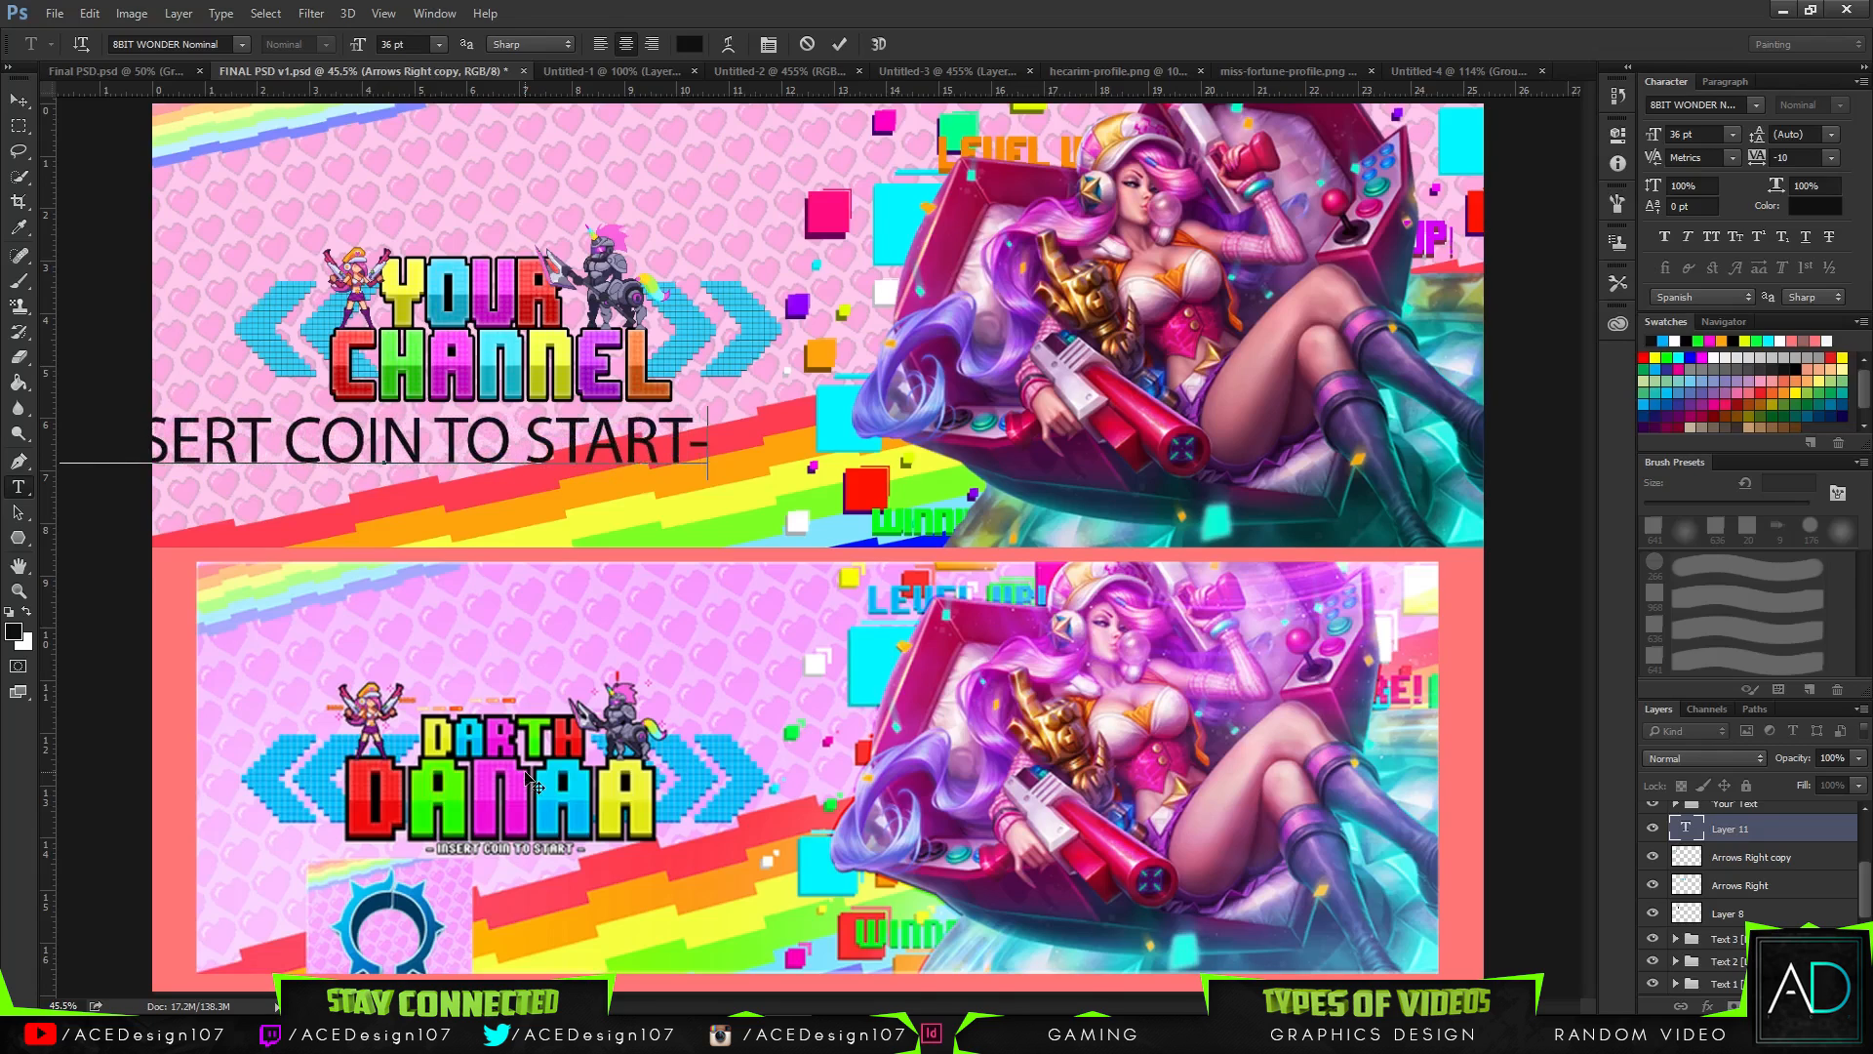
{"action": "key", "text": "ctrl+Return"}
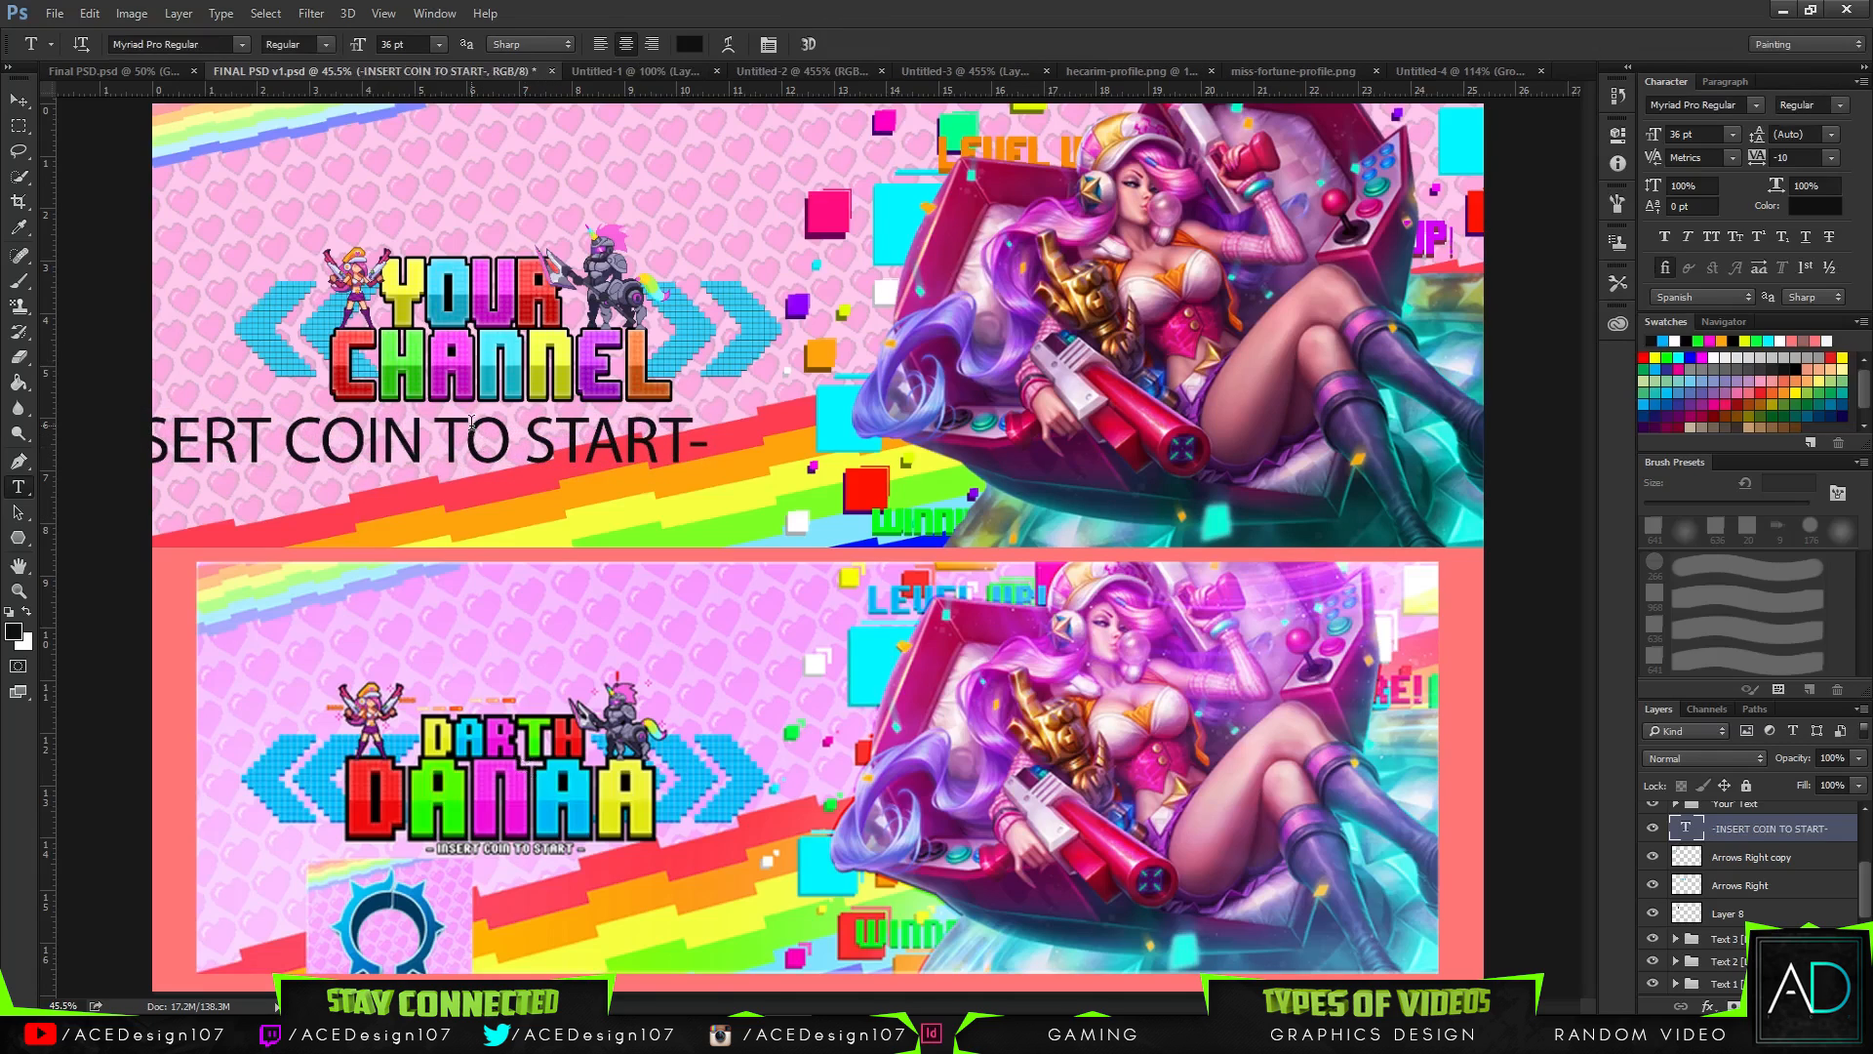
- Change the font of the whole "-INSERT COIN TO START-" line to 8BIT WONDER Nominal
{"action": "left_click", "coordinate": [472, 422]}
{"action": "key", "text": "ctrl+a"}
{"action": "left_click", "coordinate": [202, 44]}
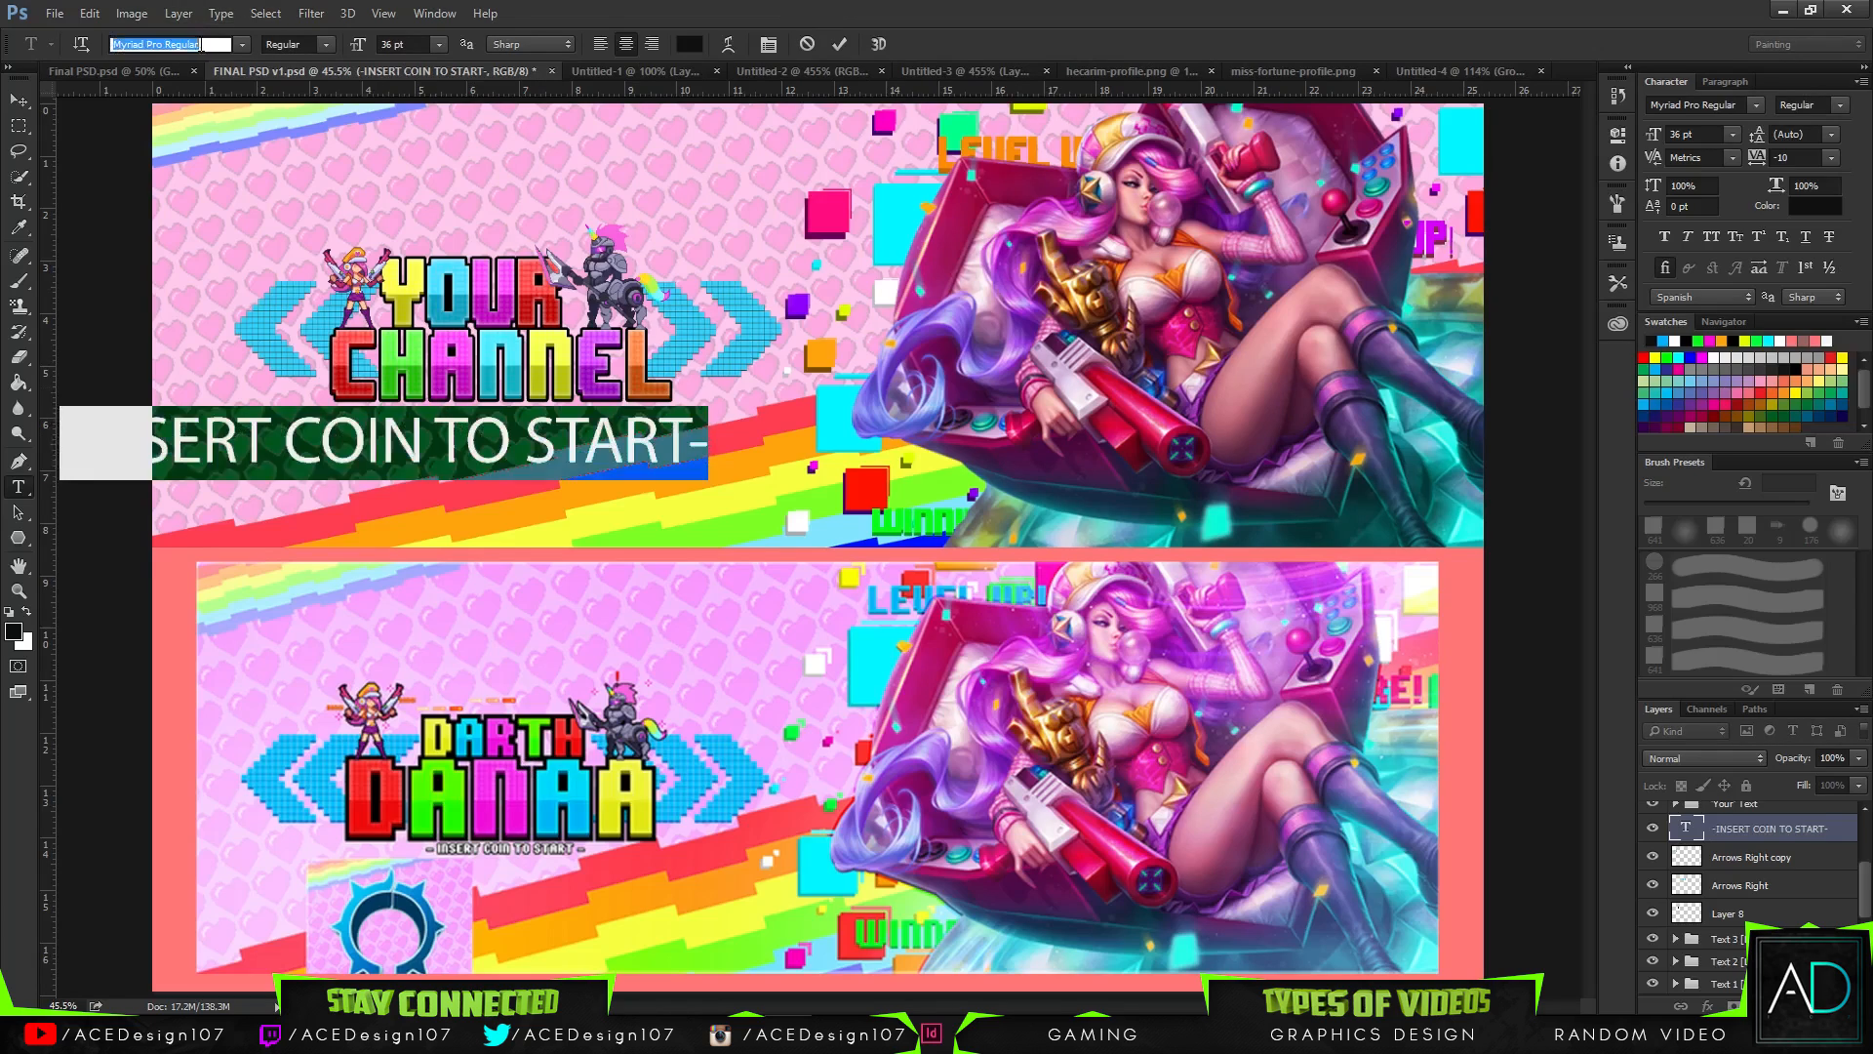
{"action": "type", "text": "8 b"}
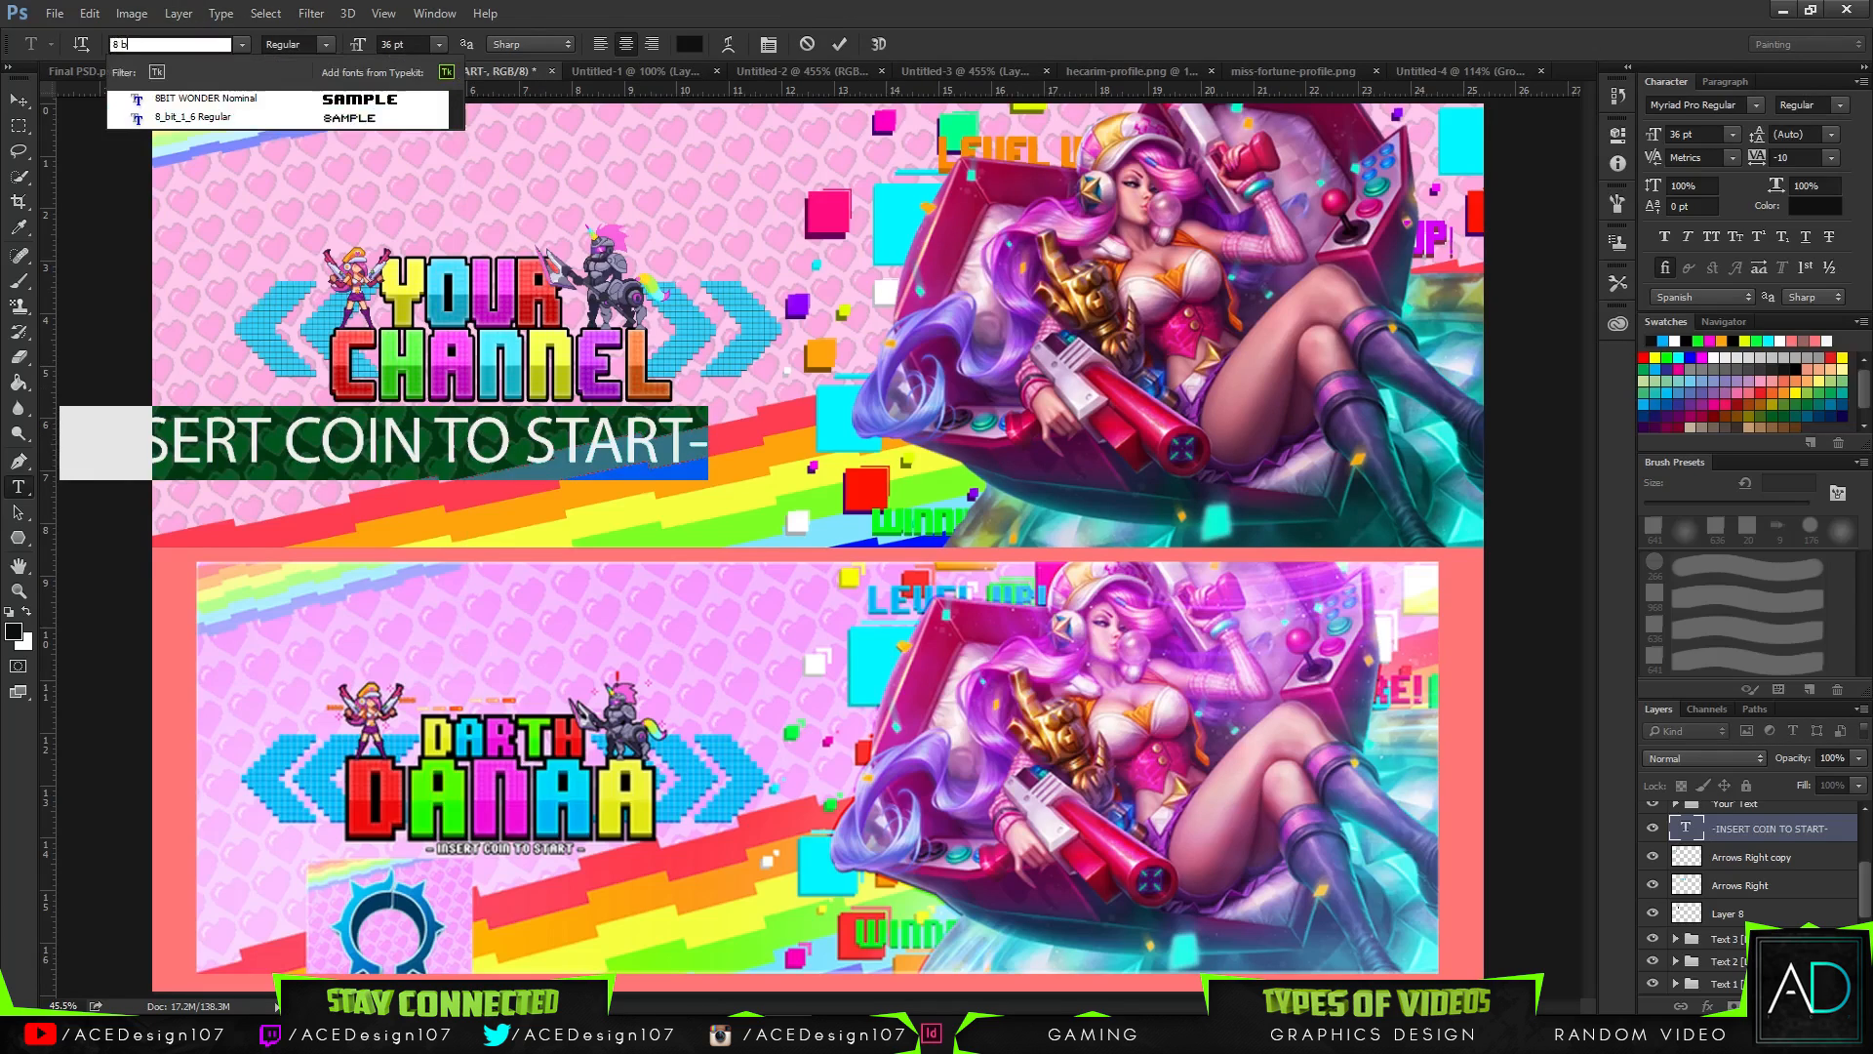
{"action": "type", "text": "it"}
{"action": "key", "text": "Down"}
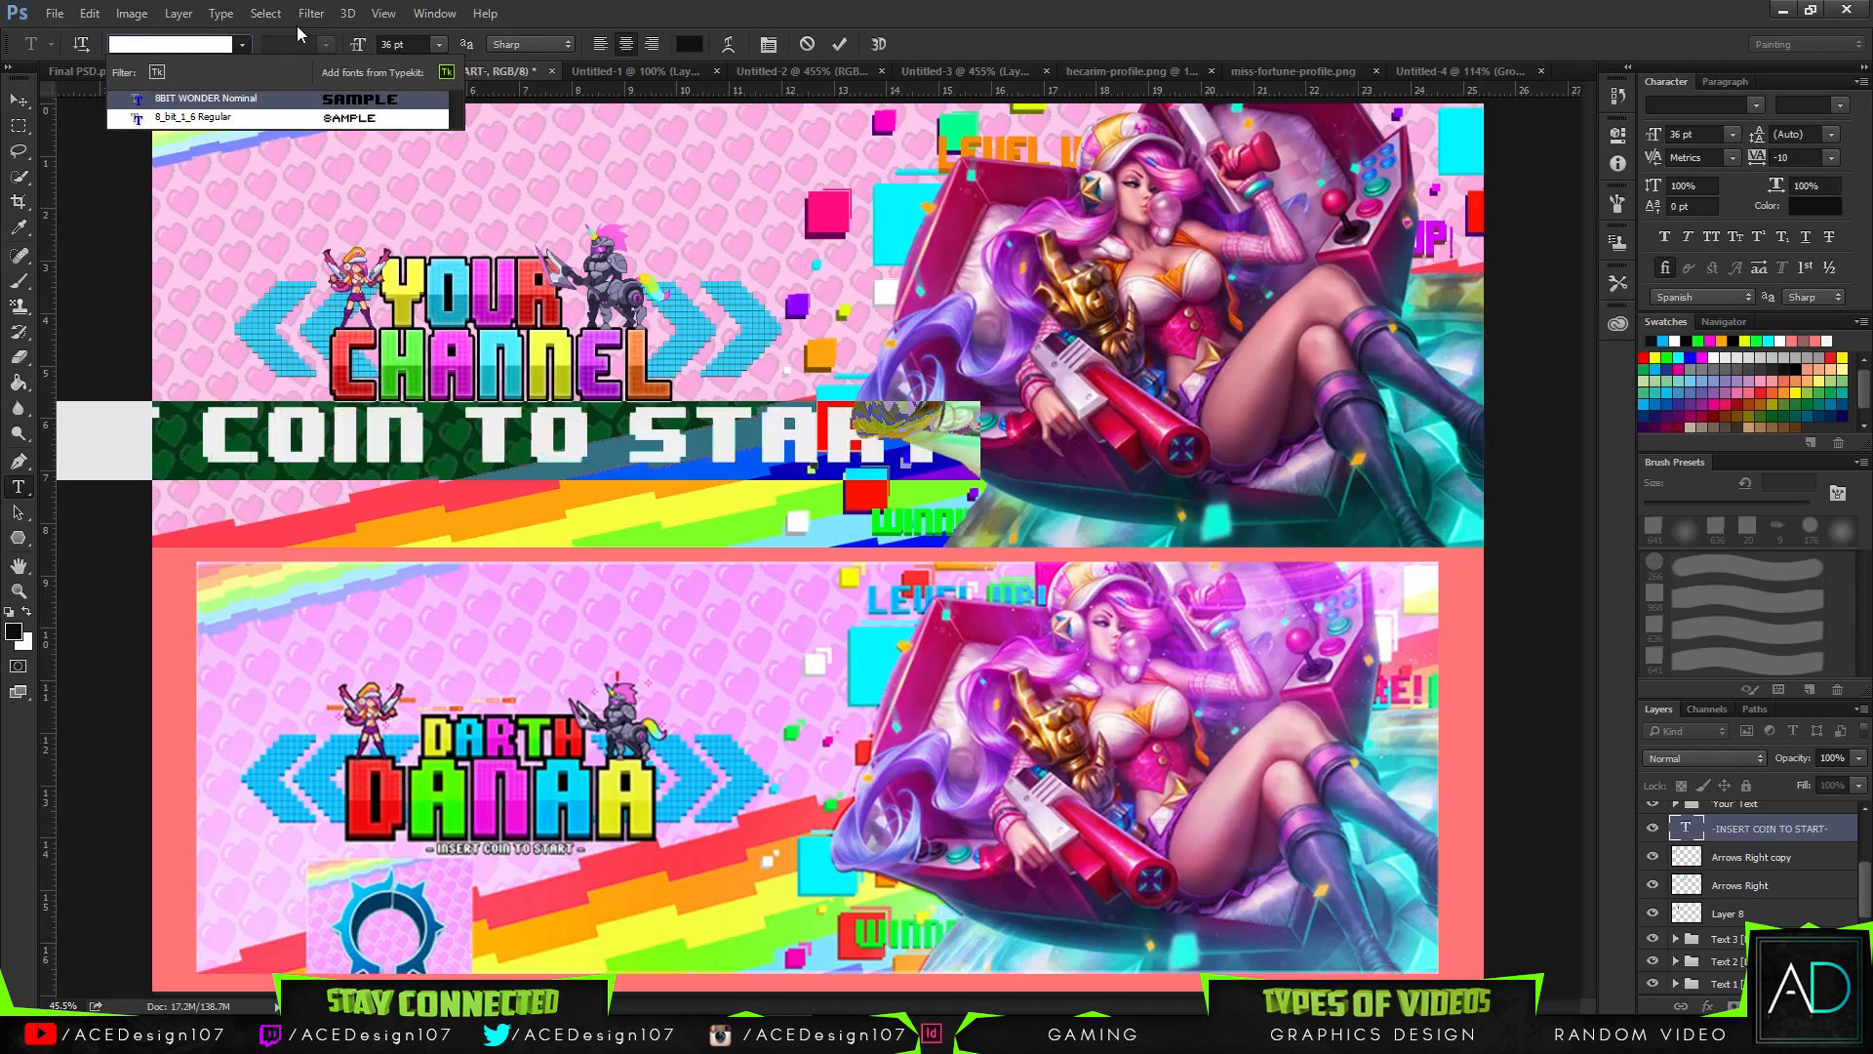
{"action": "key", "text": "Down"}
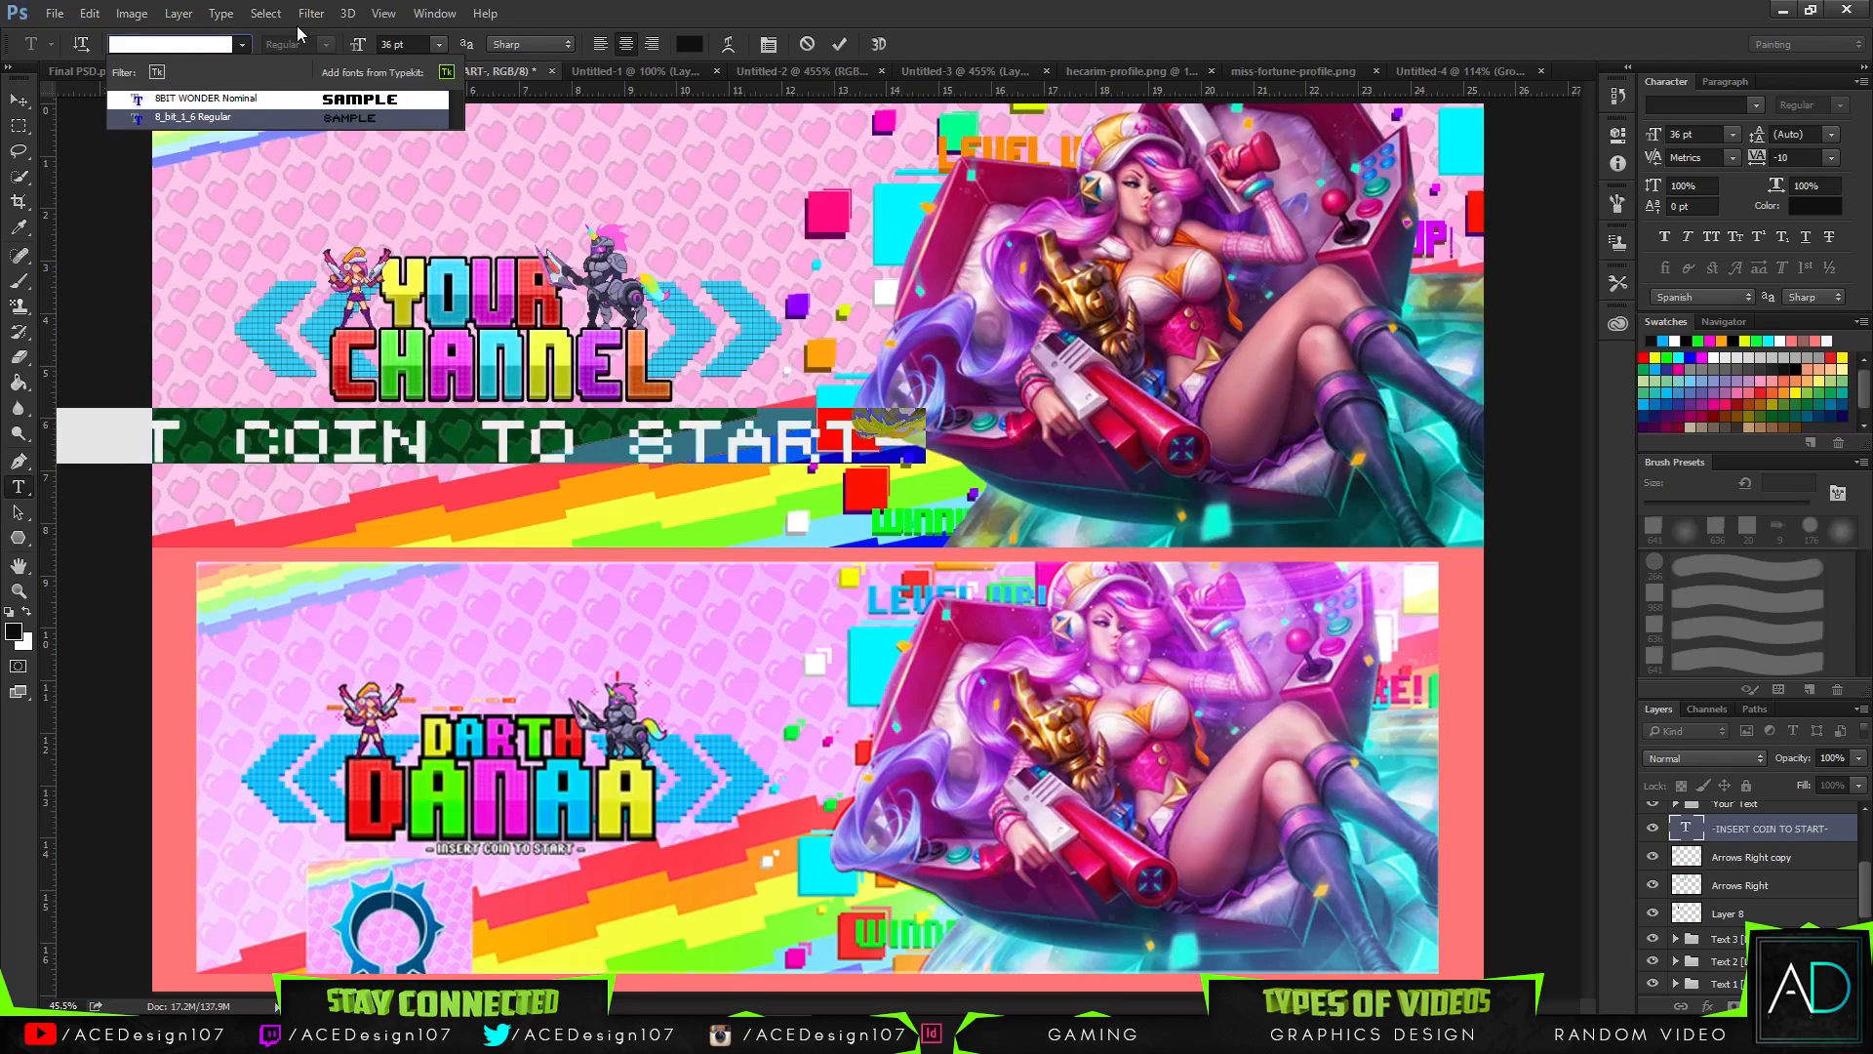
{"action": "key", "text": "Up"}
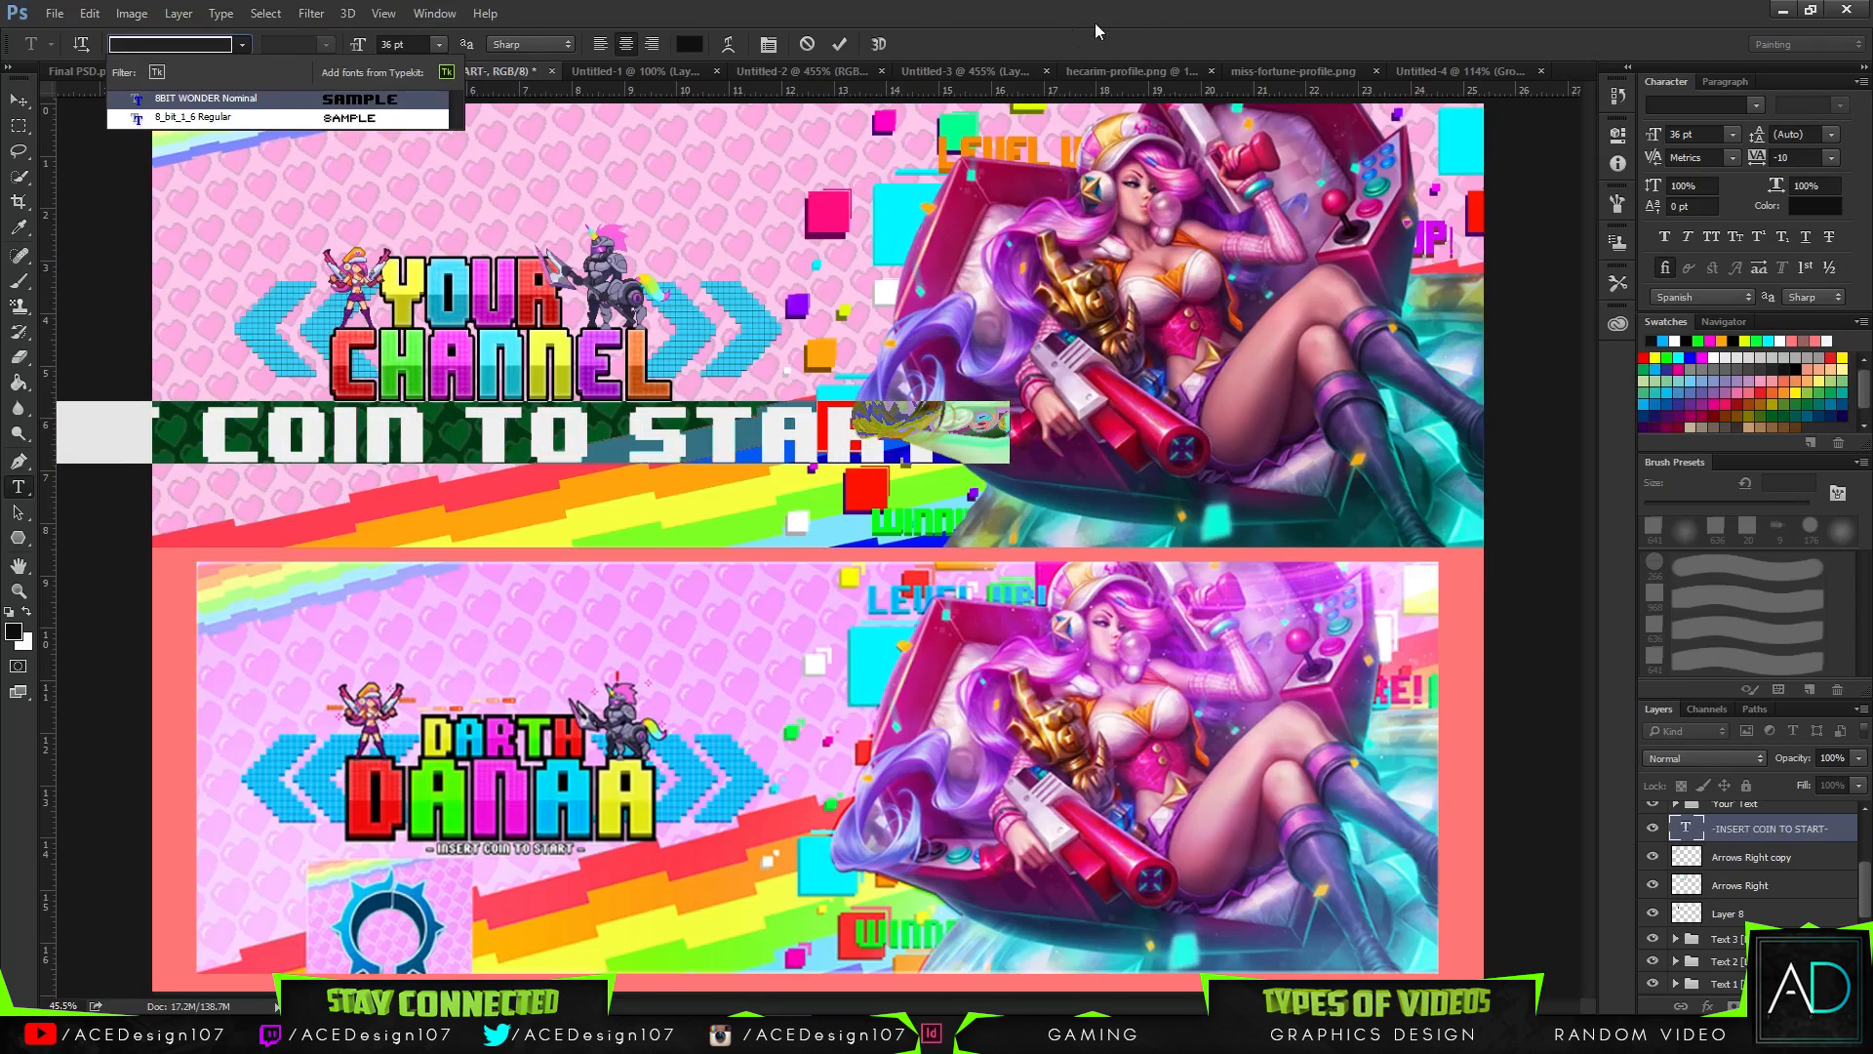
{"action": "key", "text": "Escape"}
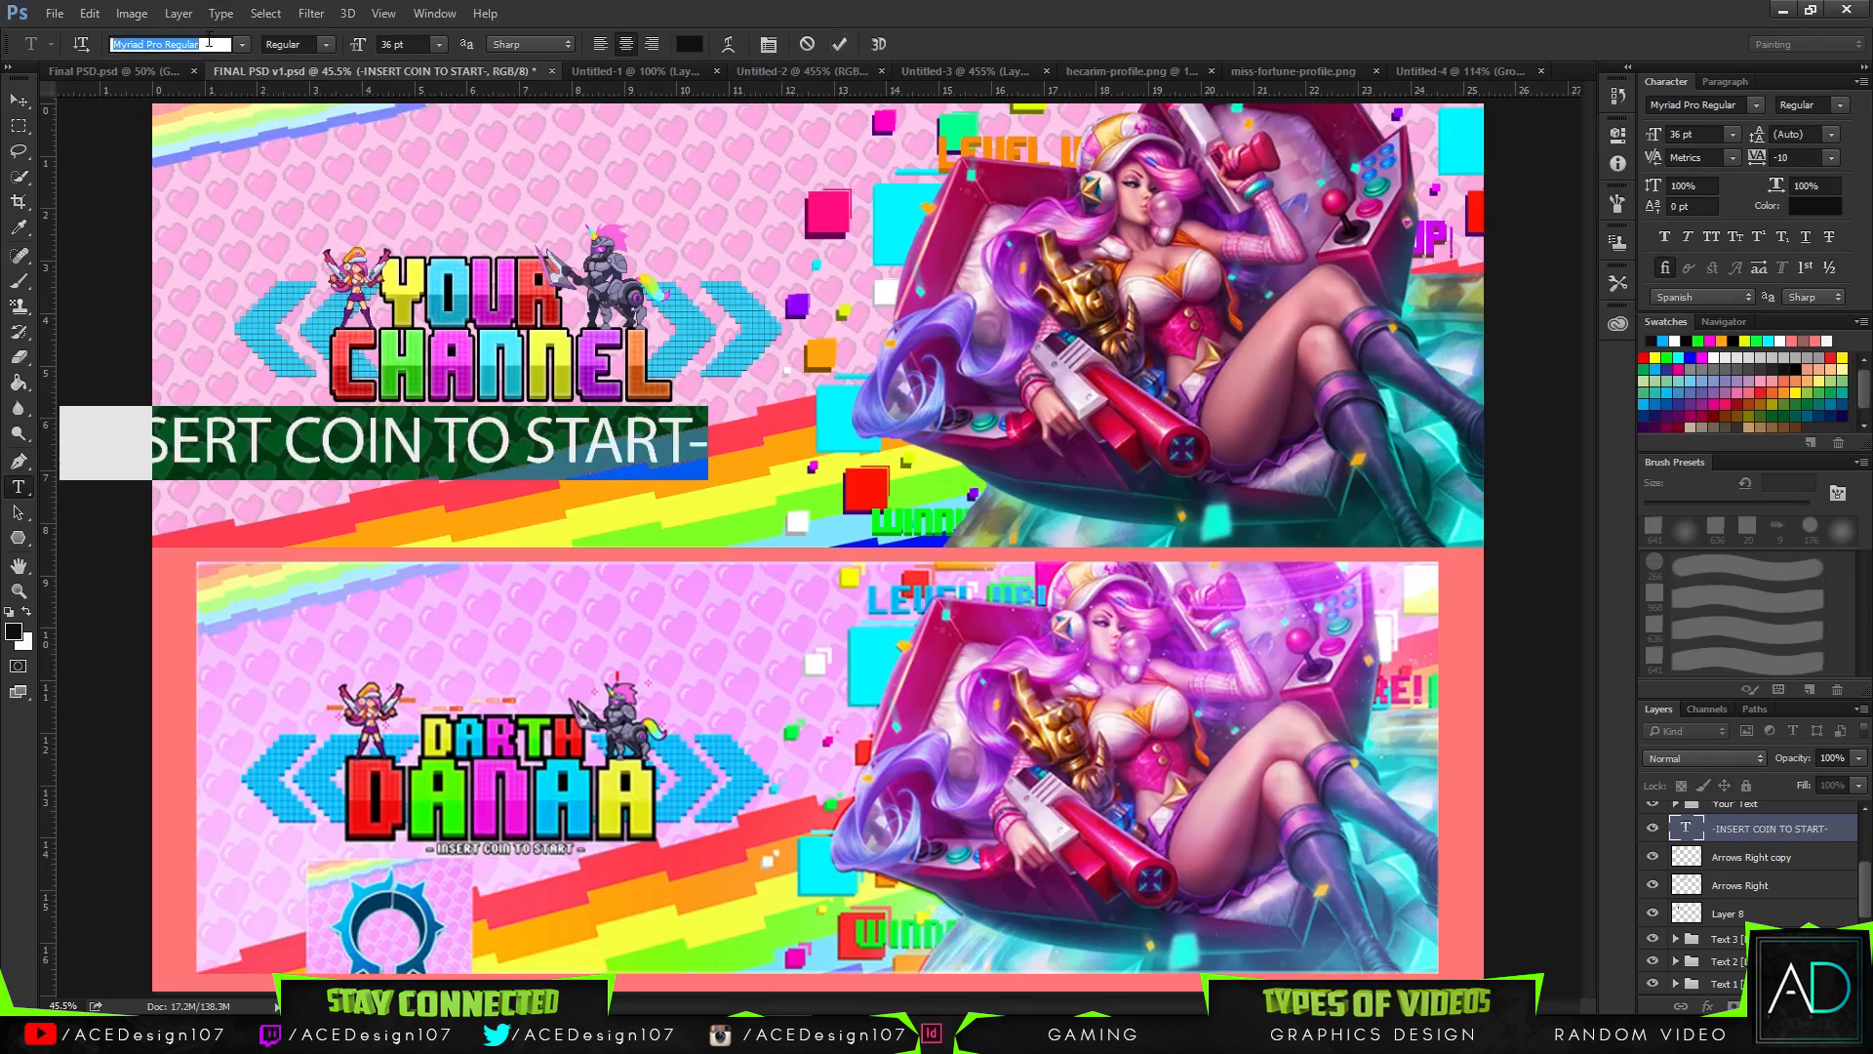
{"action": "type", "text": "8"}
{"action": "key", "text": "Return"}
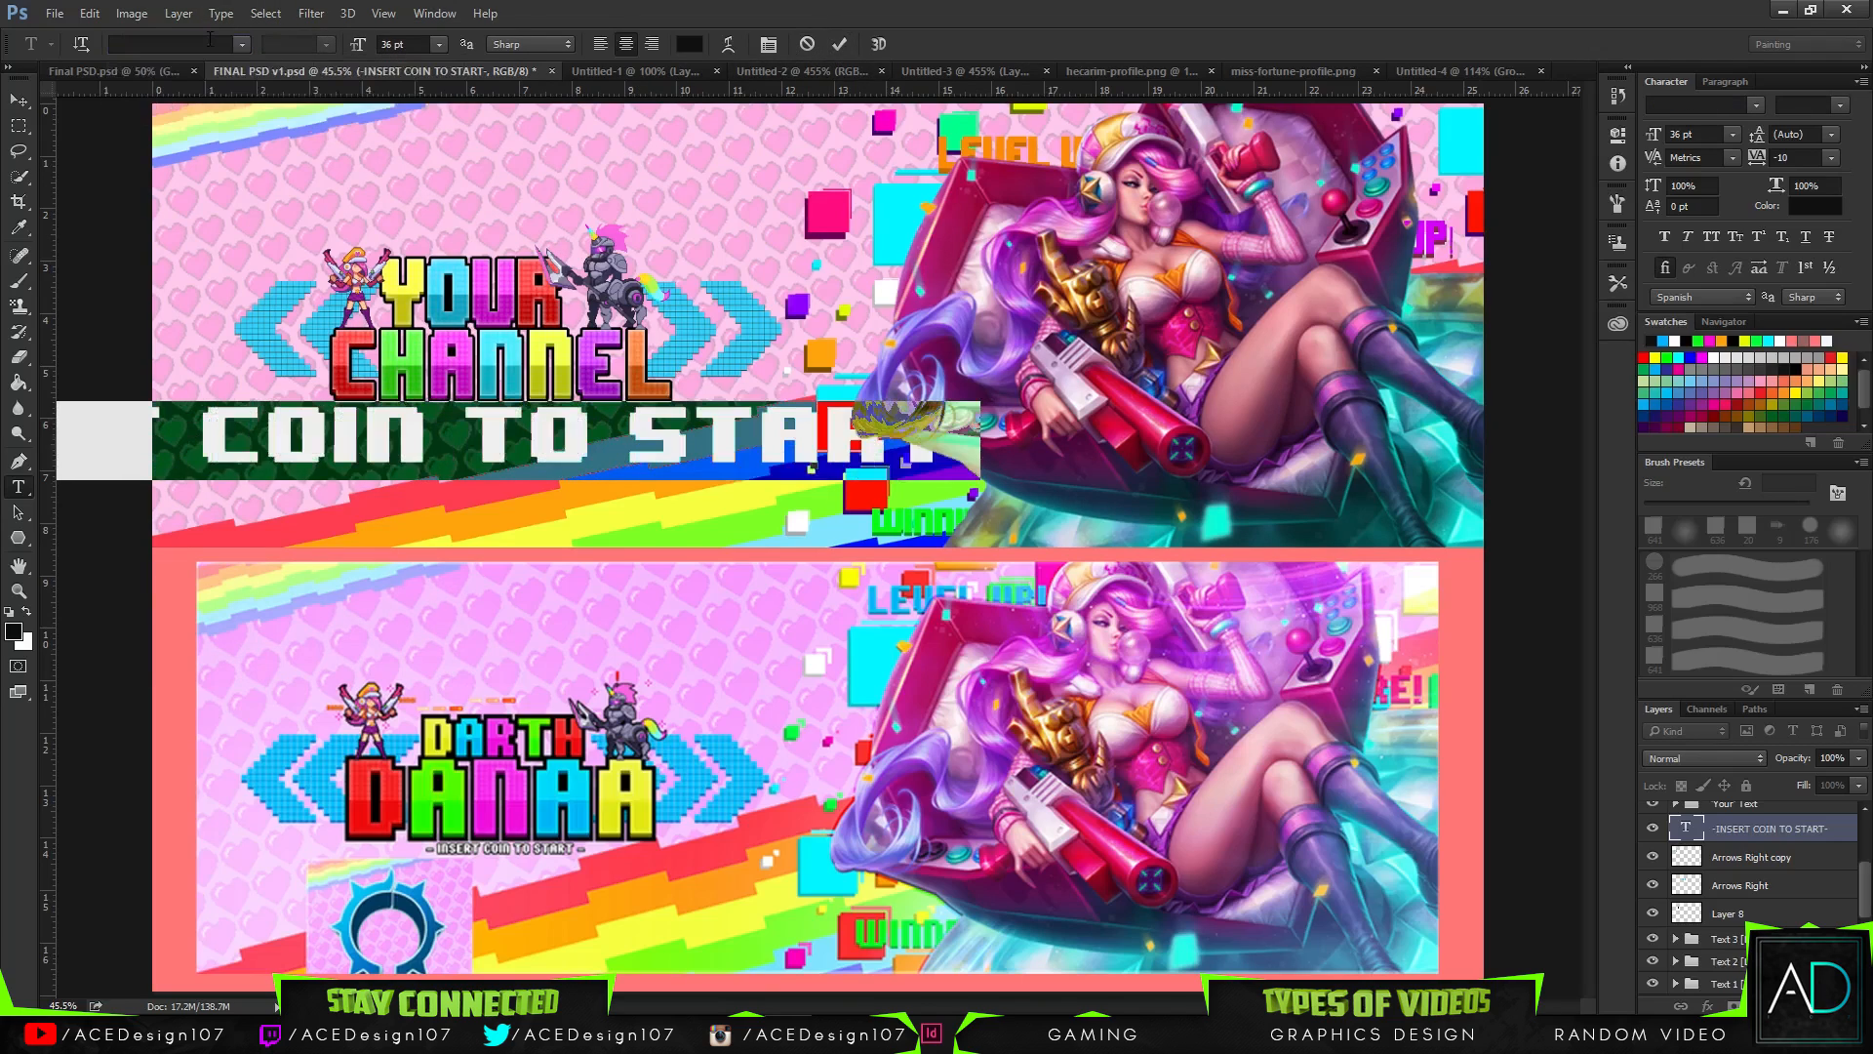
- Change the color of the "-INSERT COIN TO START-" text to white (ffffff)
{"action": "left_click", "coordinate": [325, 429]}
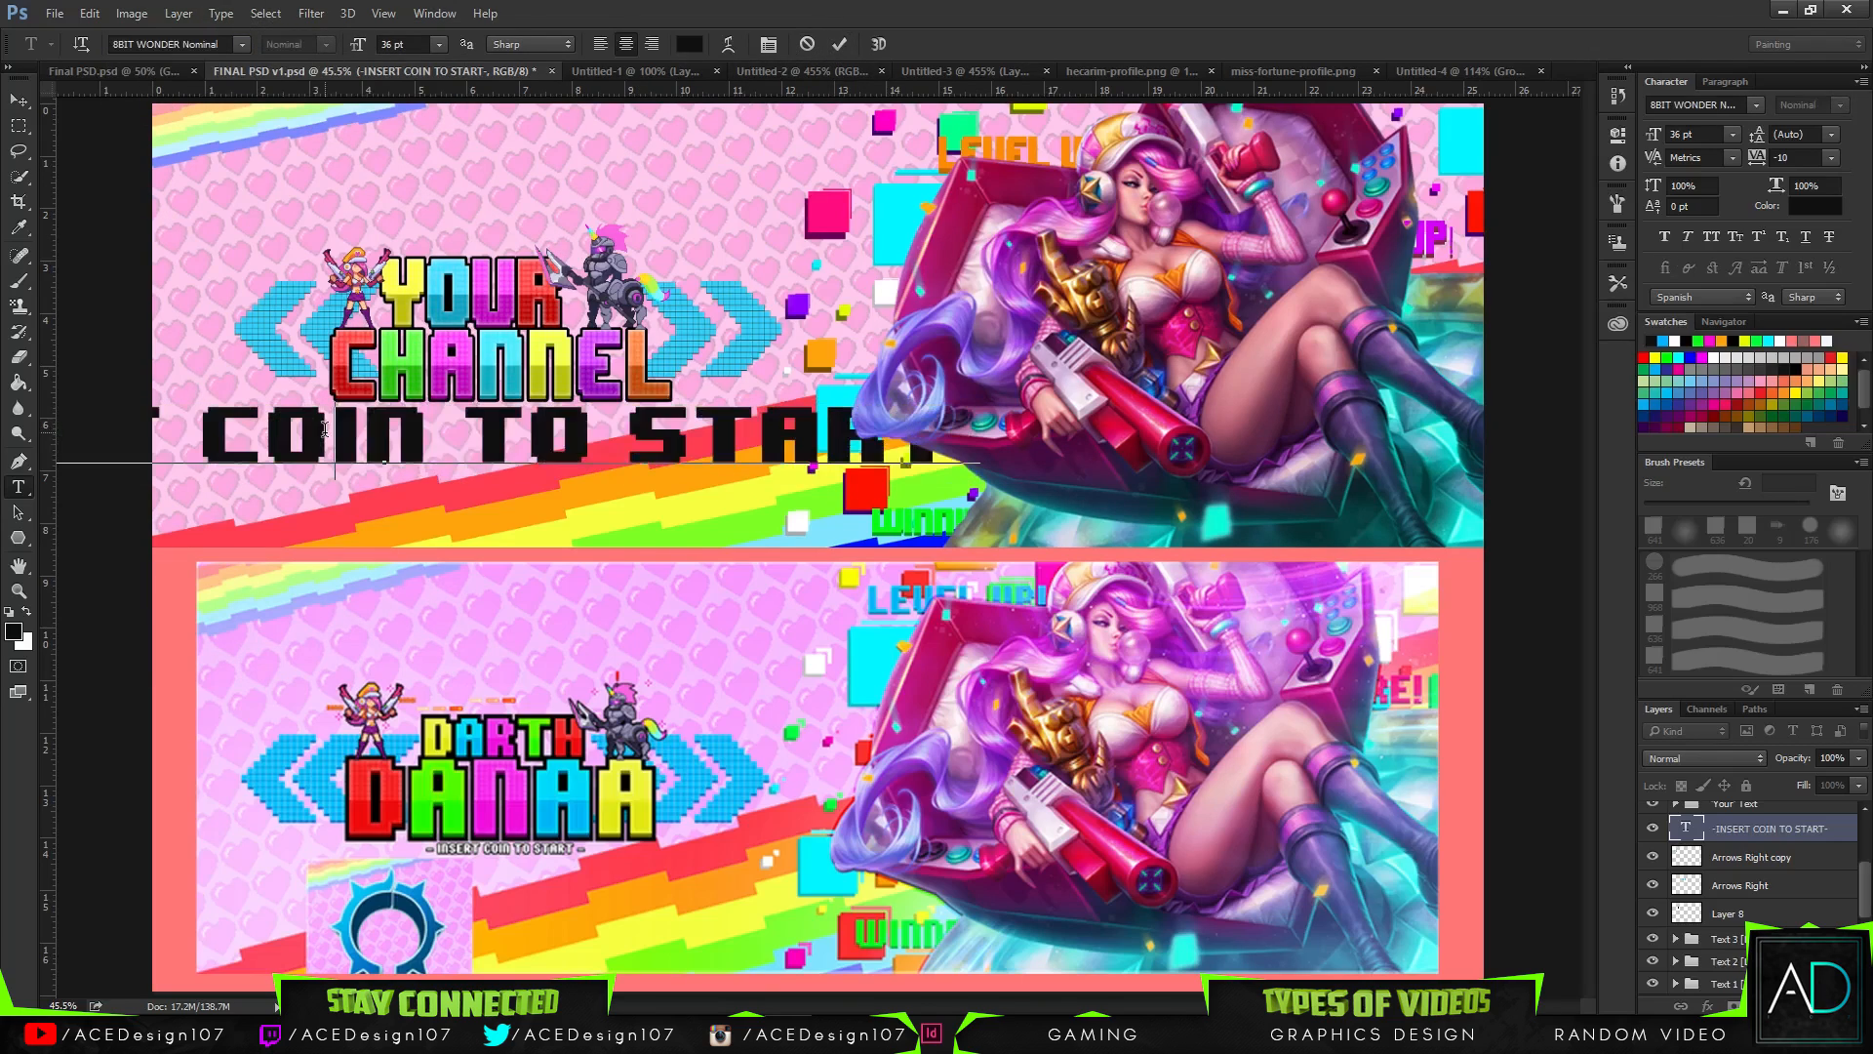
{"action": "left_click", "coordinate": [828, 49]}
{"action": "left_click", "coordinate": [688, 45]}
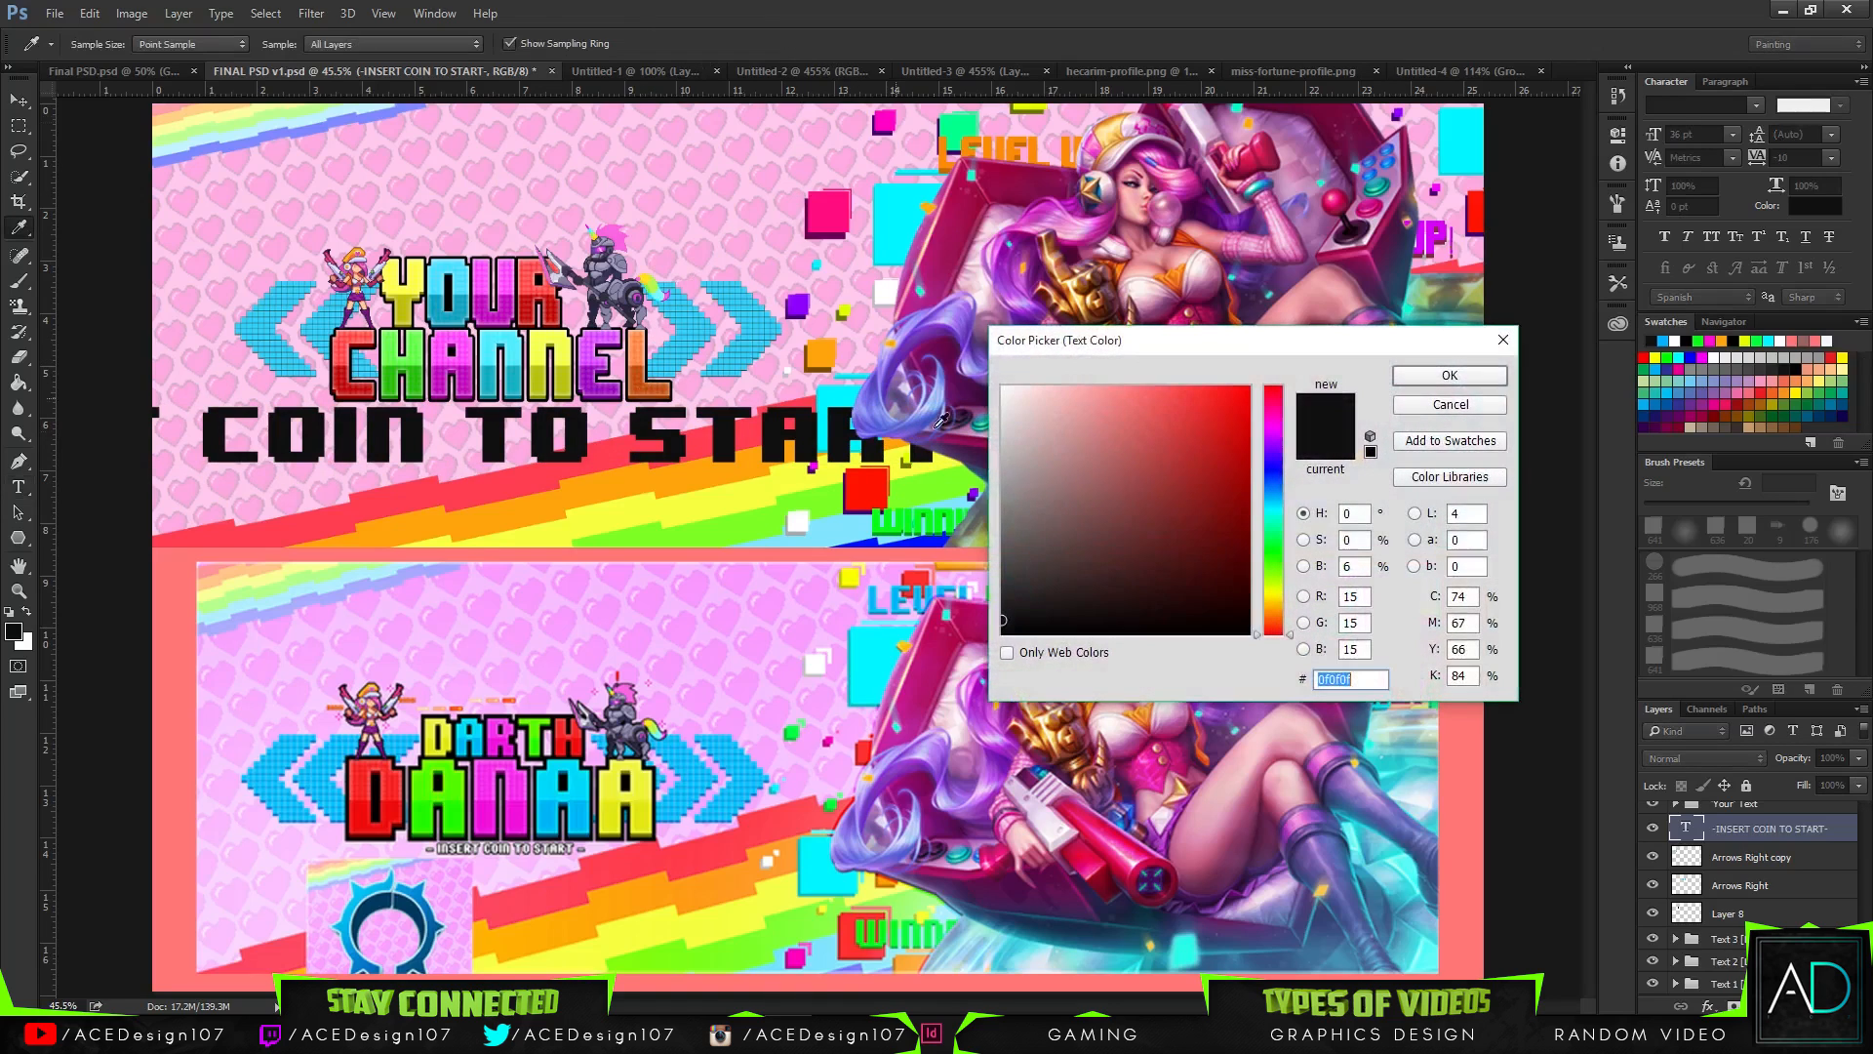
{"action": "type", "text": "ffffff"}
{"action": "left_click", "coordinate": [1449, 377]}
- Scale the "-INSERT COIN TO START-" line to about 13% width and 15% height, centered directly beneath the YOUR CHANNEL title
{"action": "key", "text": "ctrl+t"}
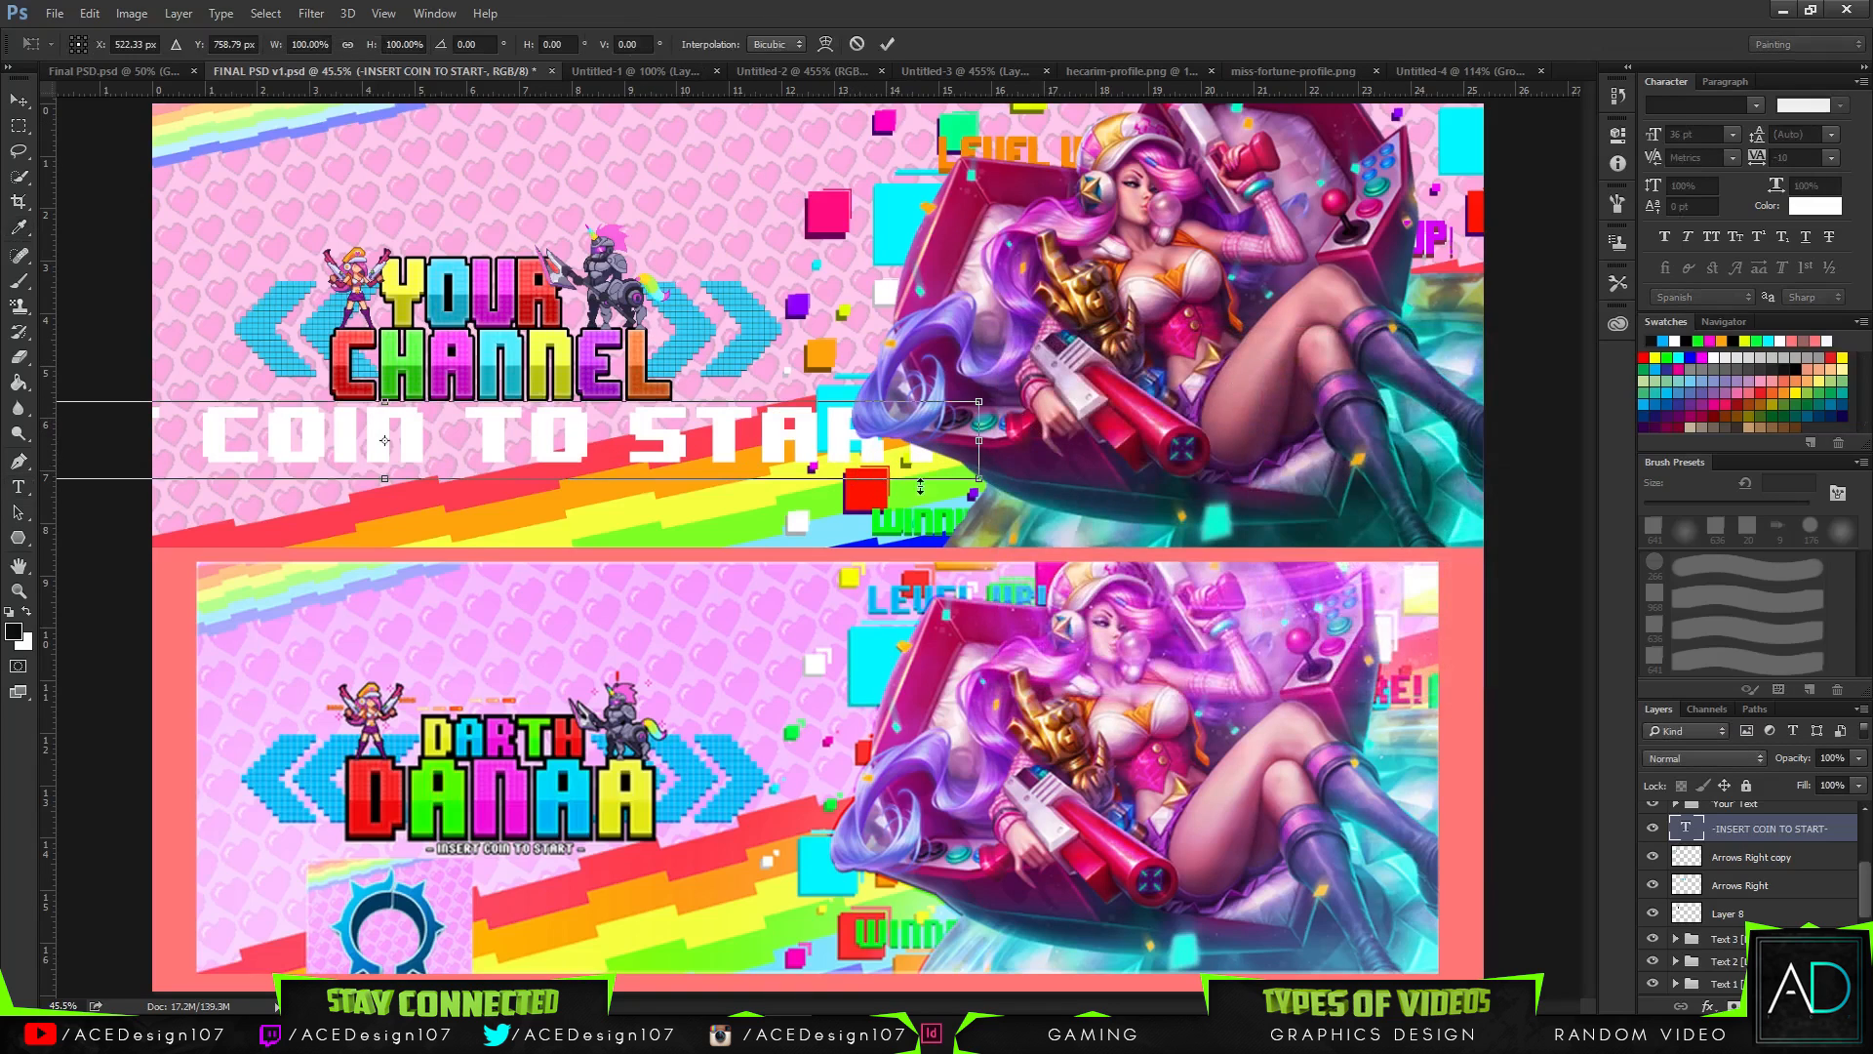
{"action": "left_click_drag", "start_coordinate": [979, 481], "coordinate": [509, 417]}
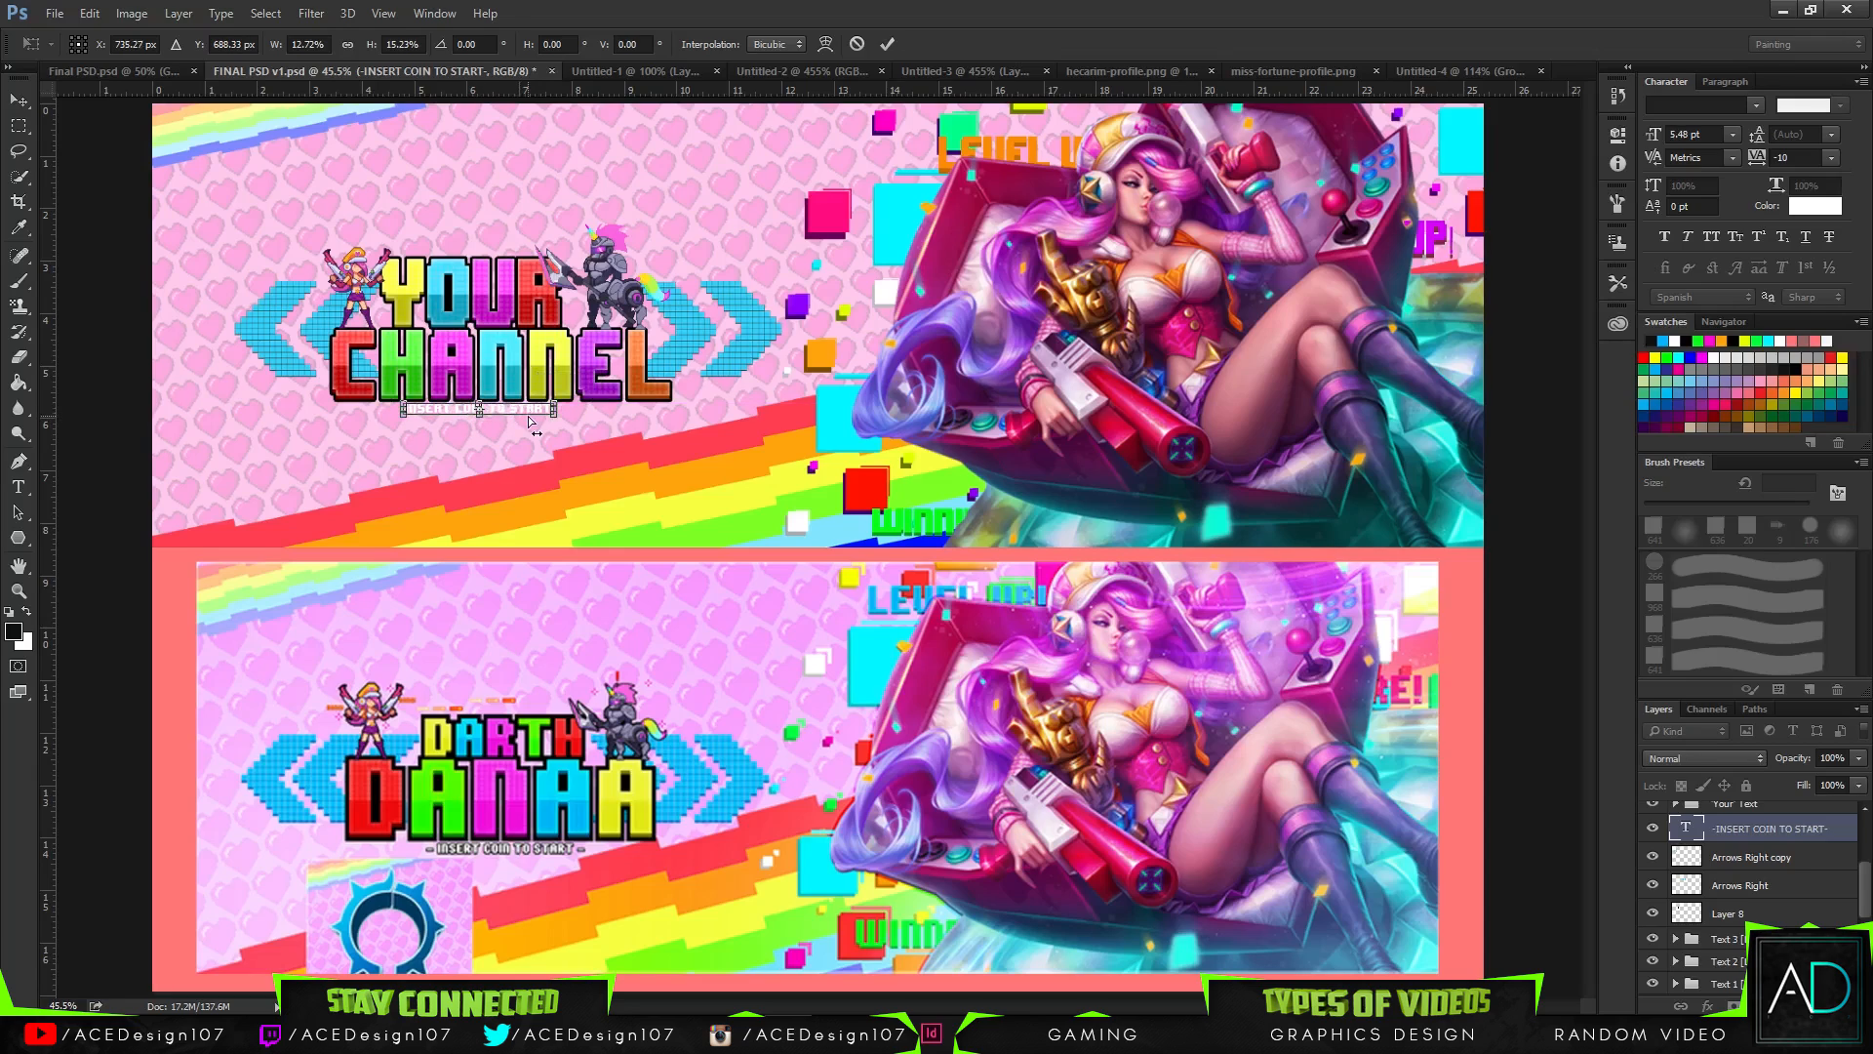
{"action": "key", "text": "Return"}
- Set the letter tracking of the whole "-INSERT COIN TO START-" line to 75
{"action": "left_click_drag", "start_coordinate": [536, 426], "coordinate": [400, 410]}
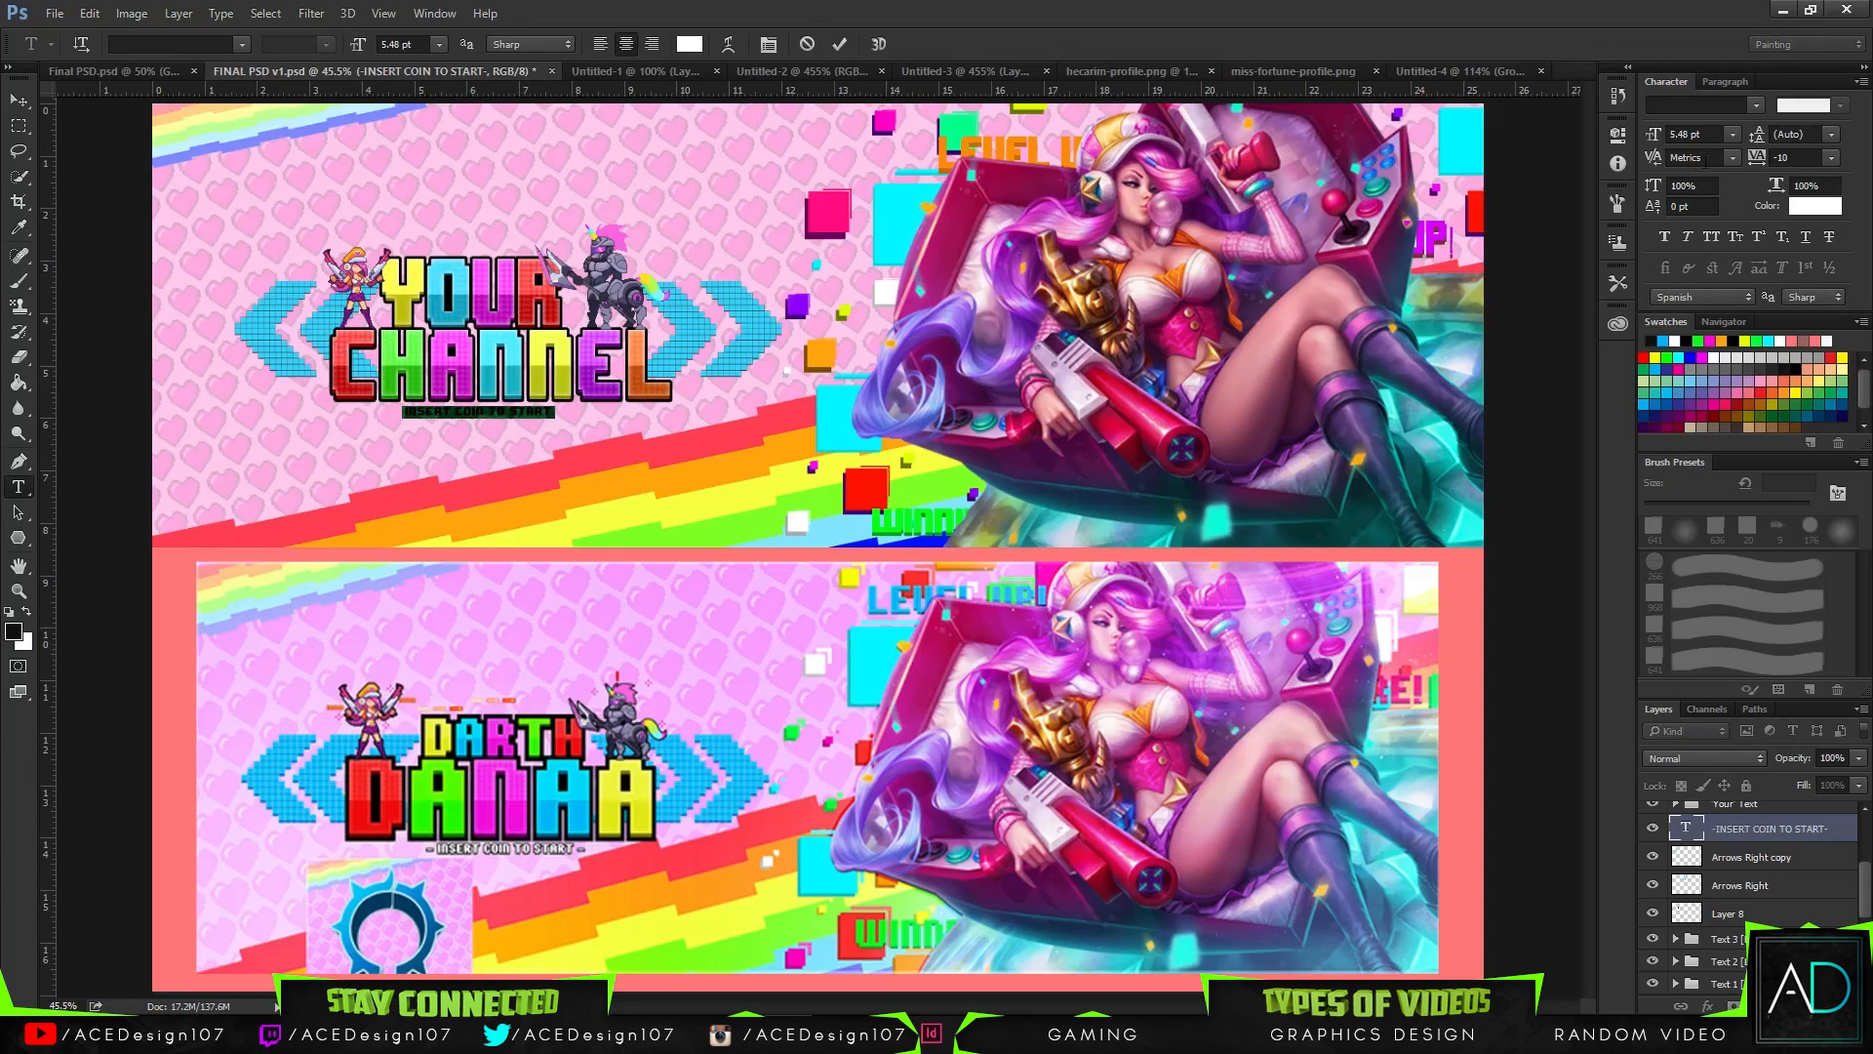
{"action": "left_click", "coordinate": [1831, 158]}
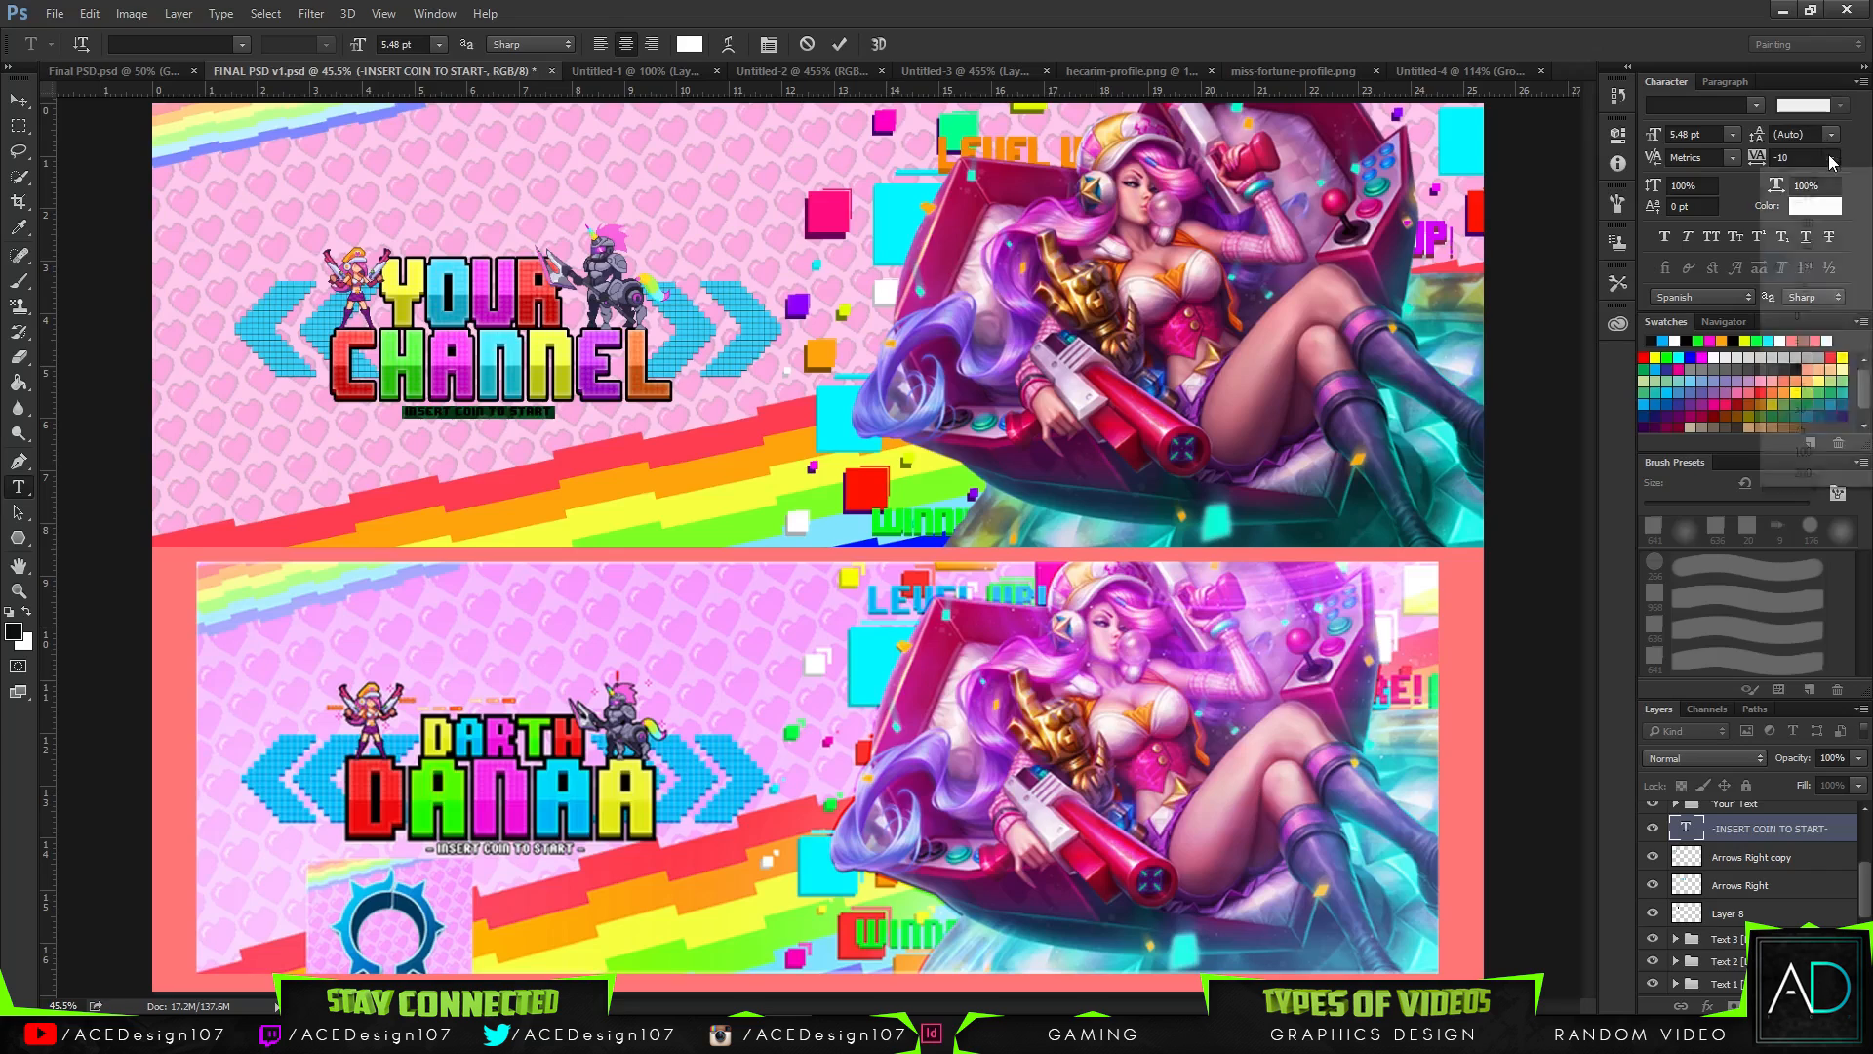
{"action": "left_click", "coordinate": [1820, 437]}
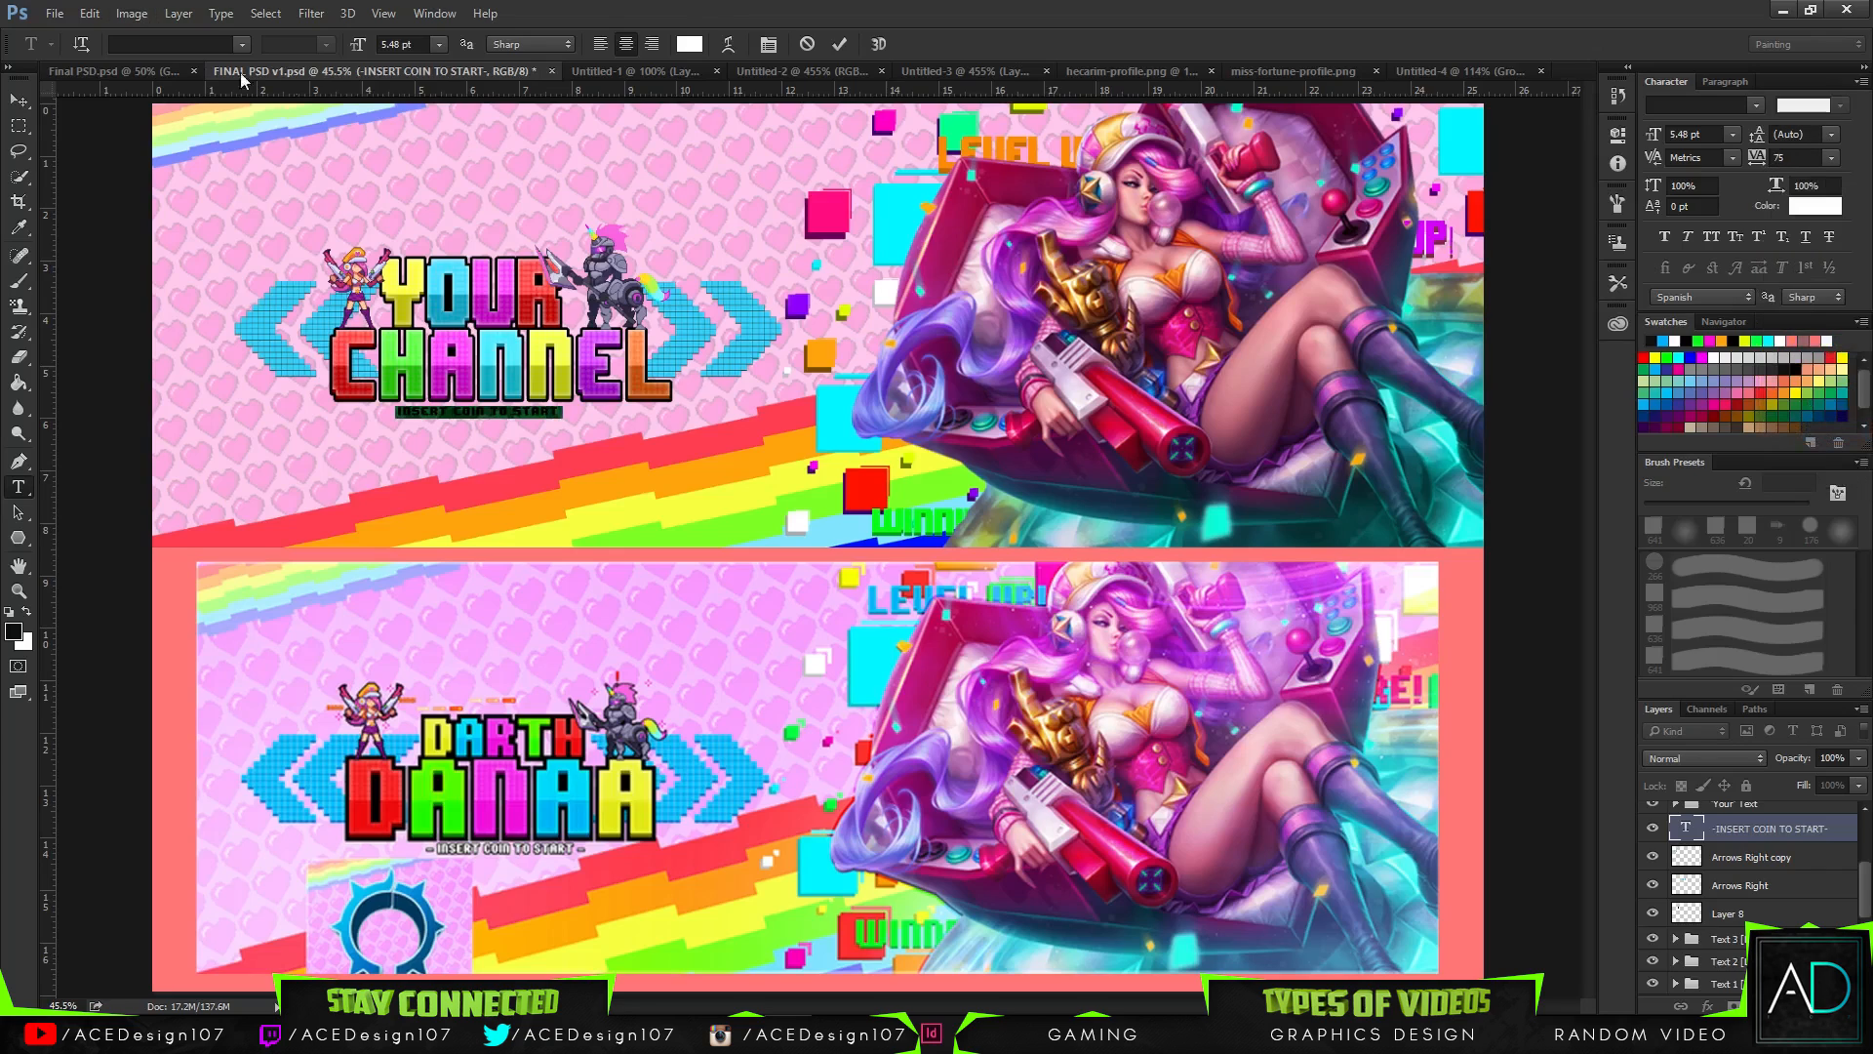
{"action": "left_click", "coordinate": [839, 44]}
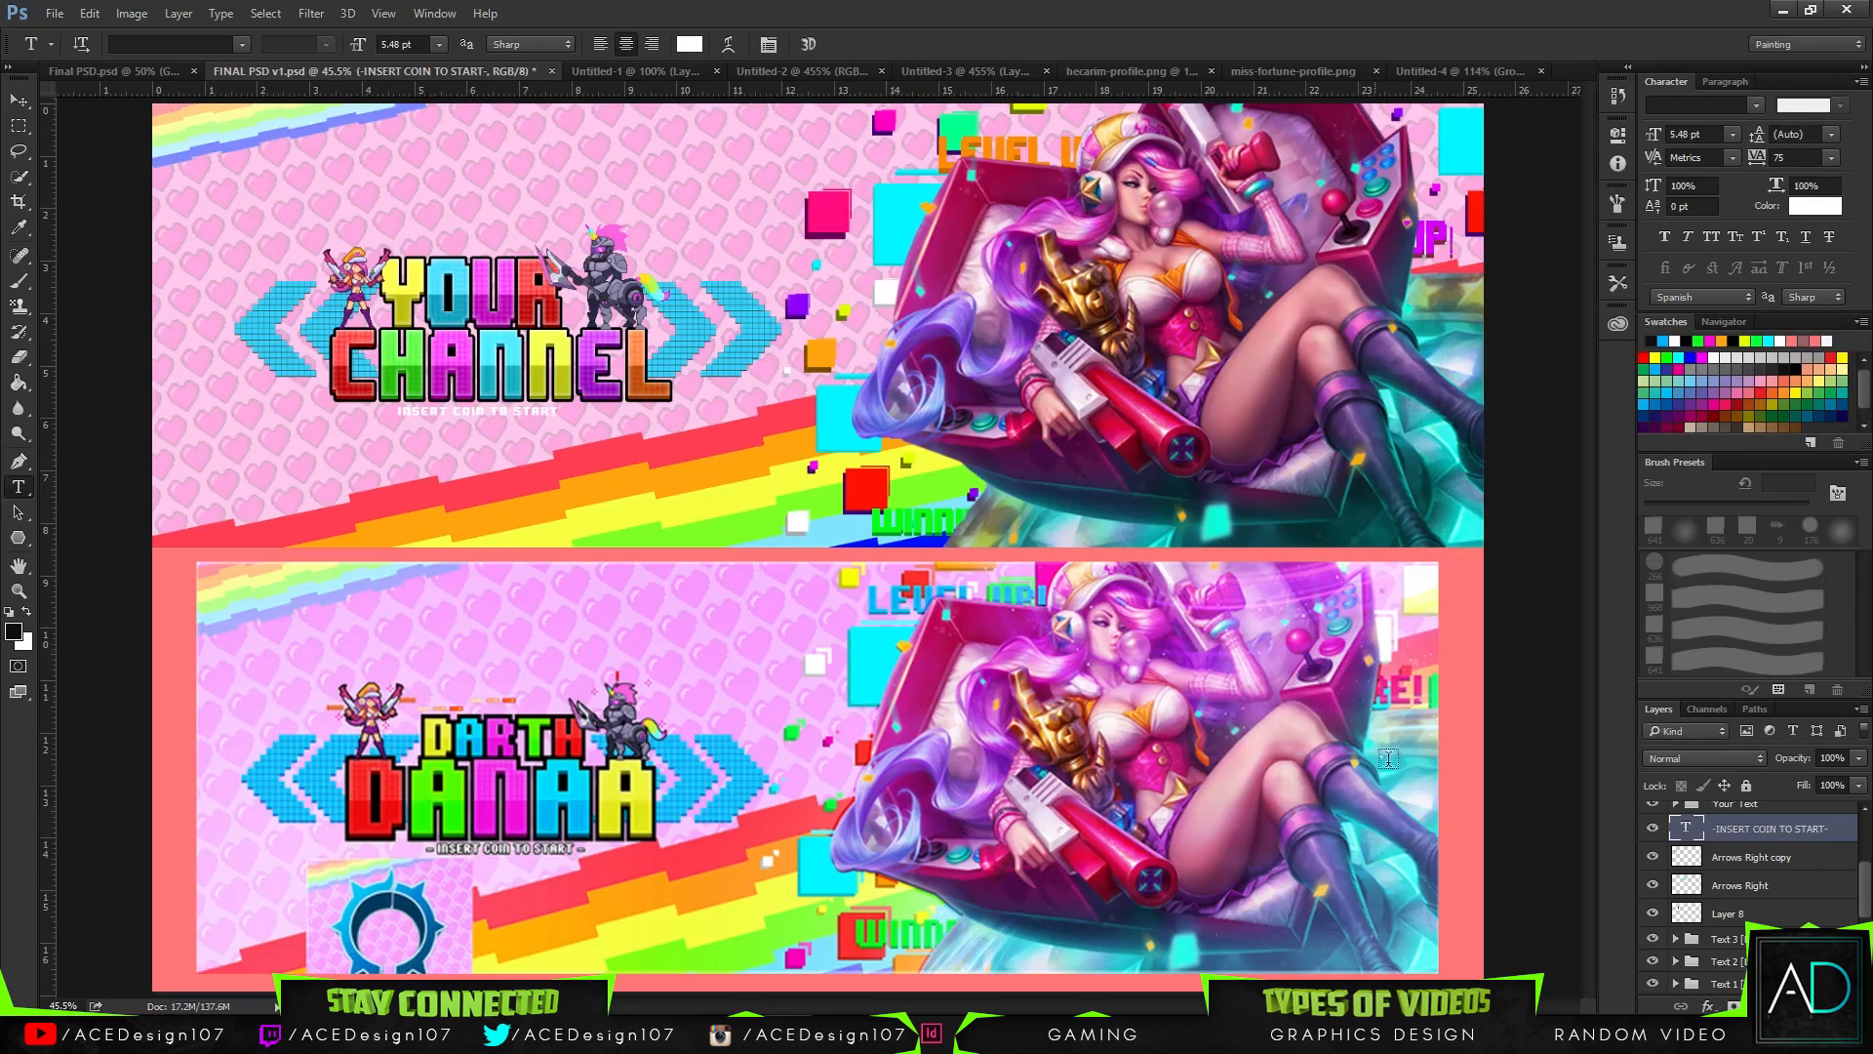
- Add a black drop shadow to the "-INSERT COIN TO START-" layer with 100% opacity and 3 px size
{"action": "right_click", "coordinate": [1827, 818]}
{"action": "left_click", "coordinate": [1416, 176]}
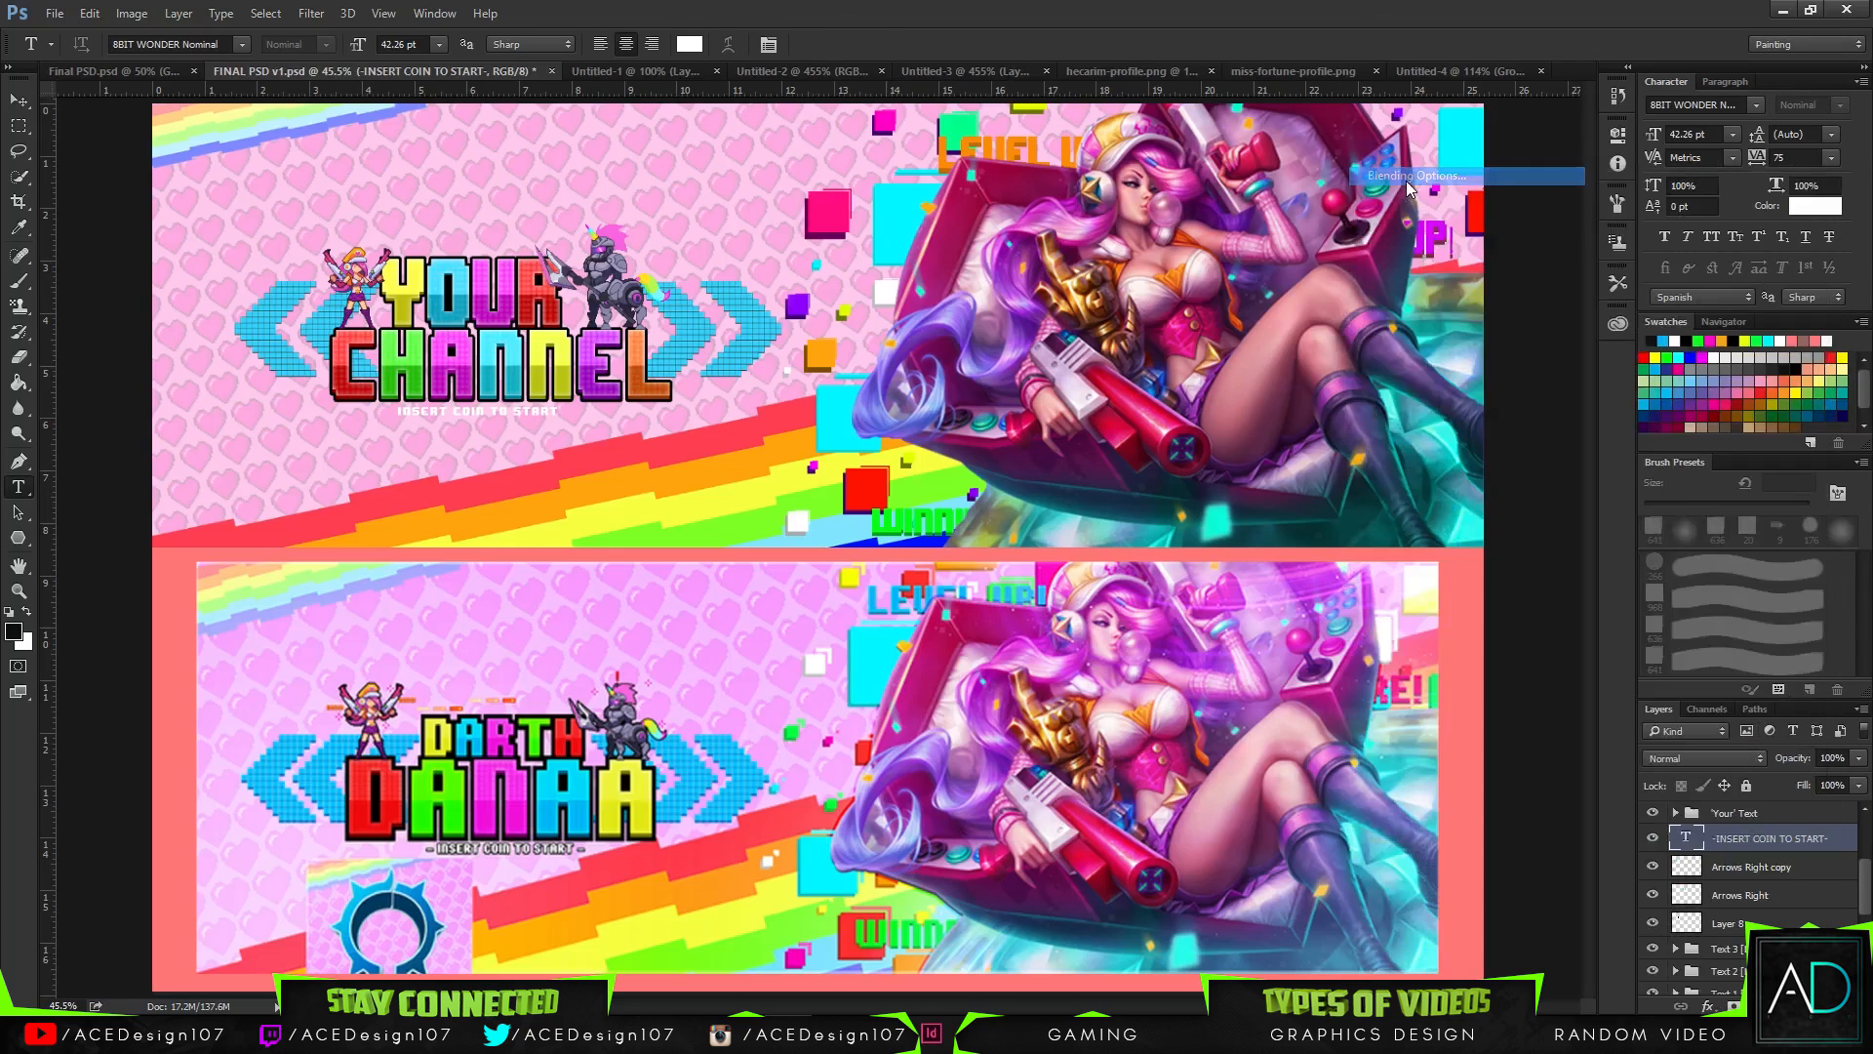
{"action": "left_click", "coordinate": [1161, 586]}
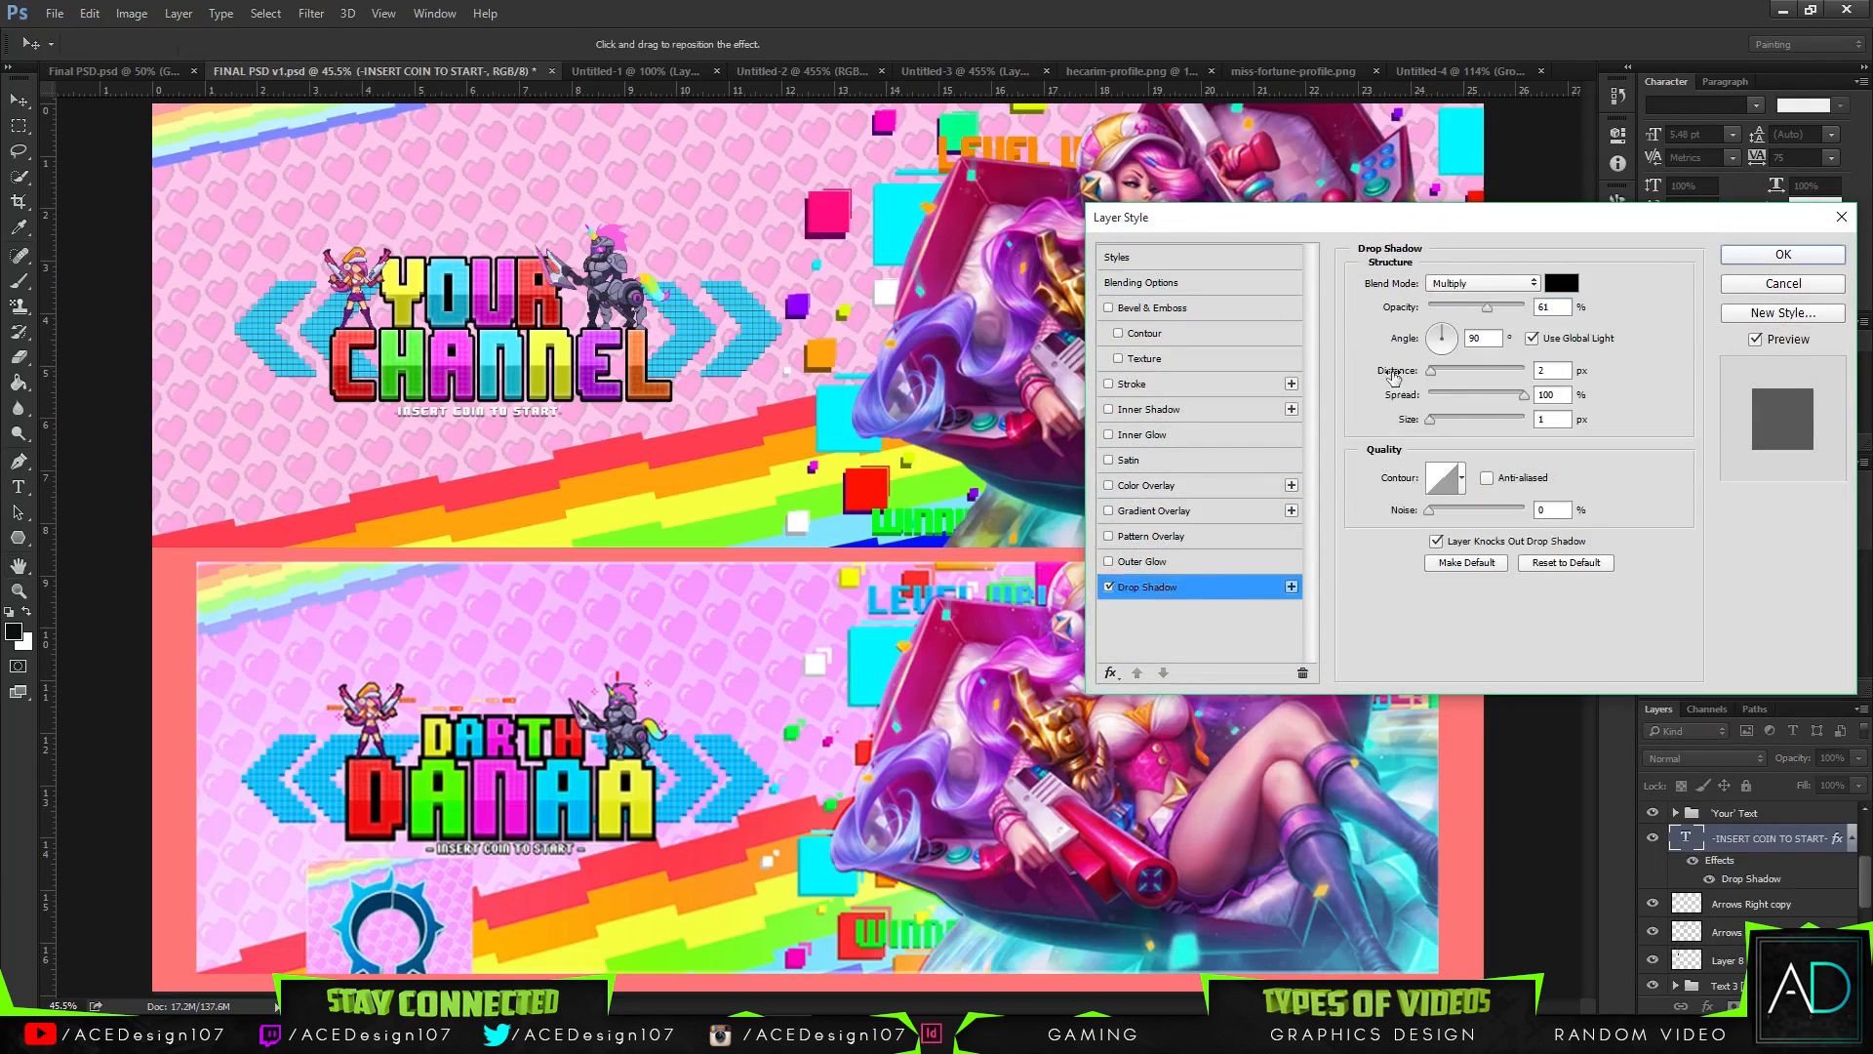
{"action": "left_click_drag", "start_coordinate": [1443, 413], "coordinate": [1431, 422]}
{"action": "left_click_drag", "start_coordinate": [1487, 307], "coordinate": [1568, 315]}
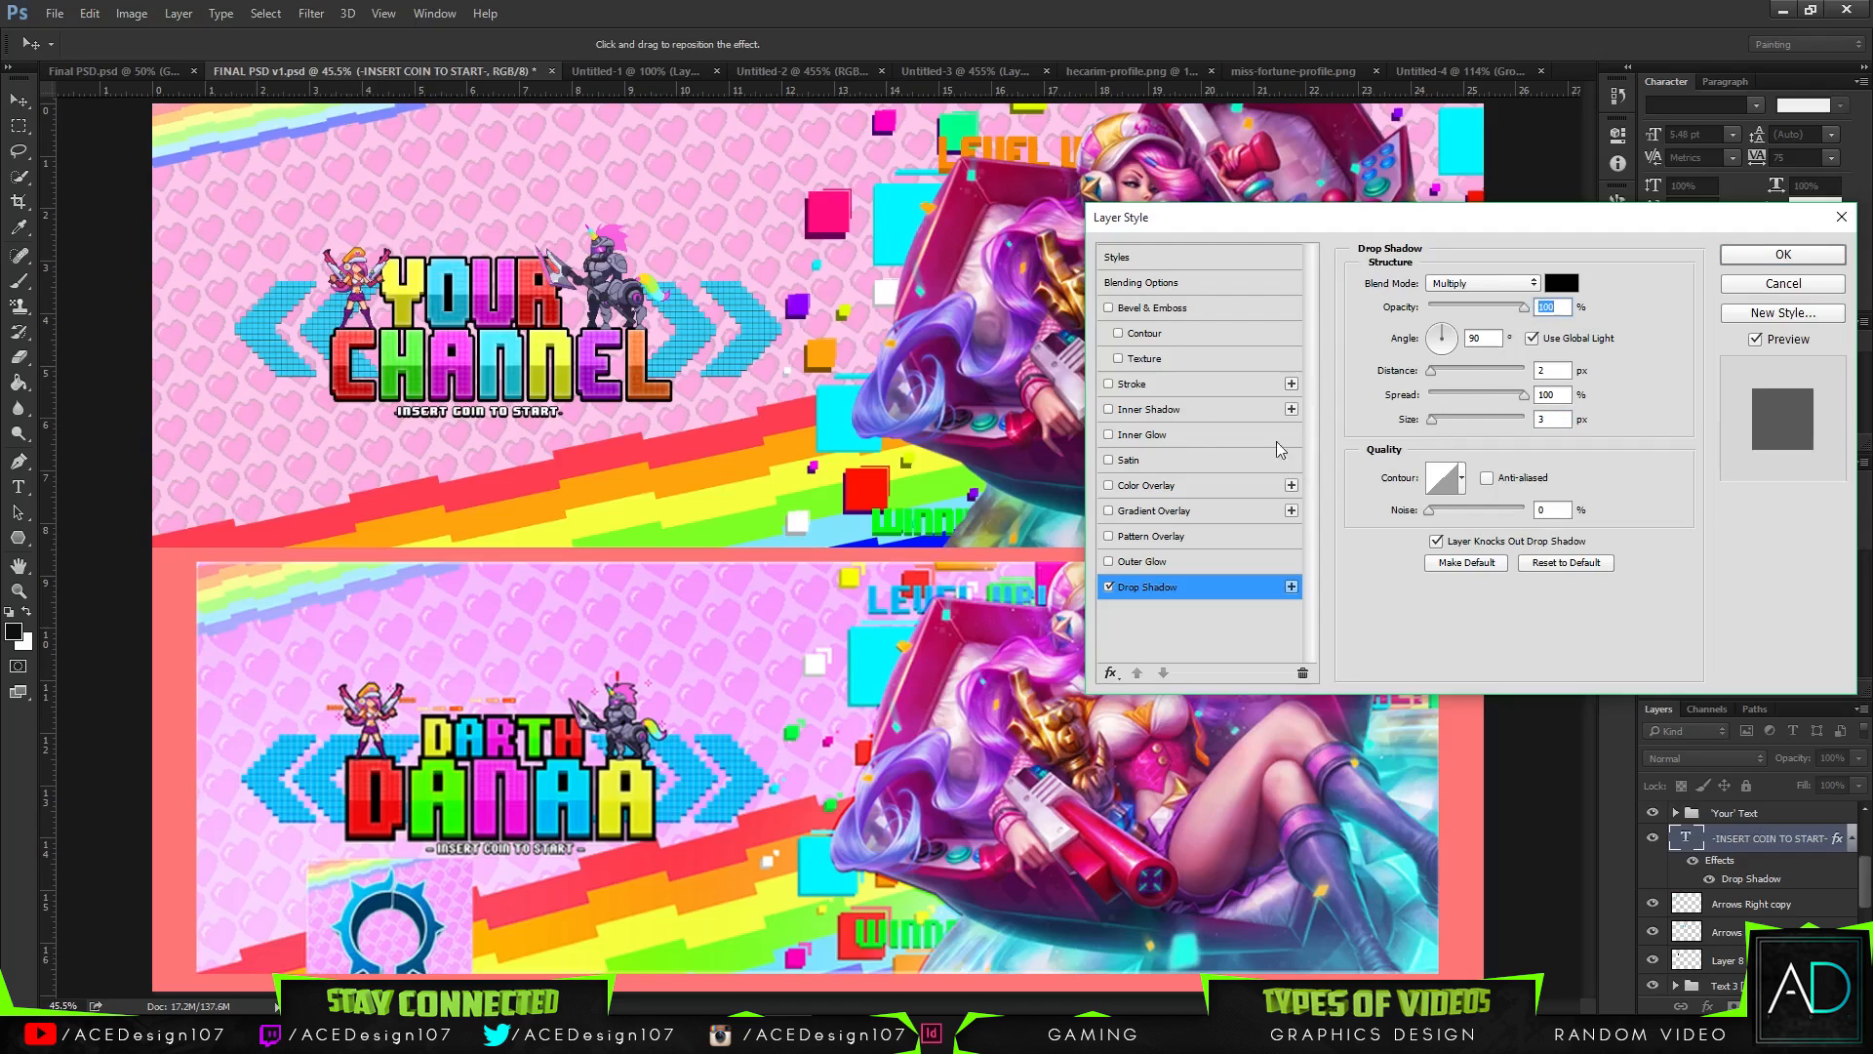
{"action": "left_click", "coordinate": [1767, 256]}
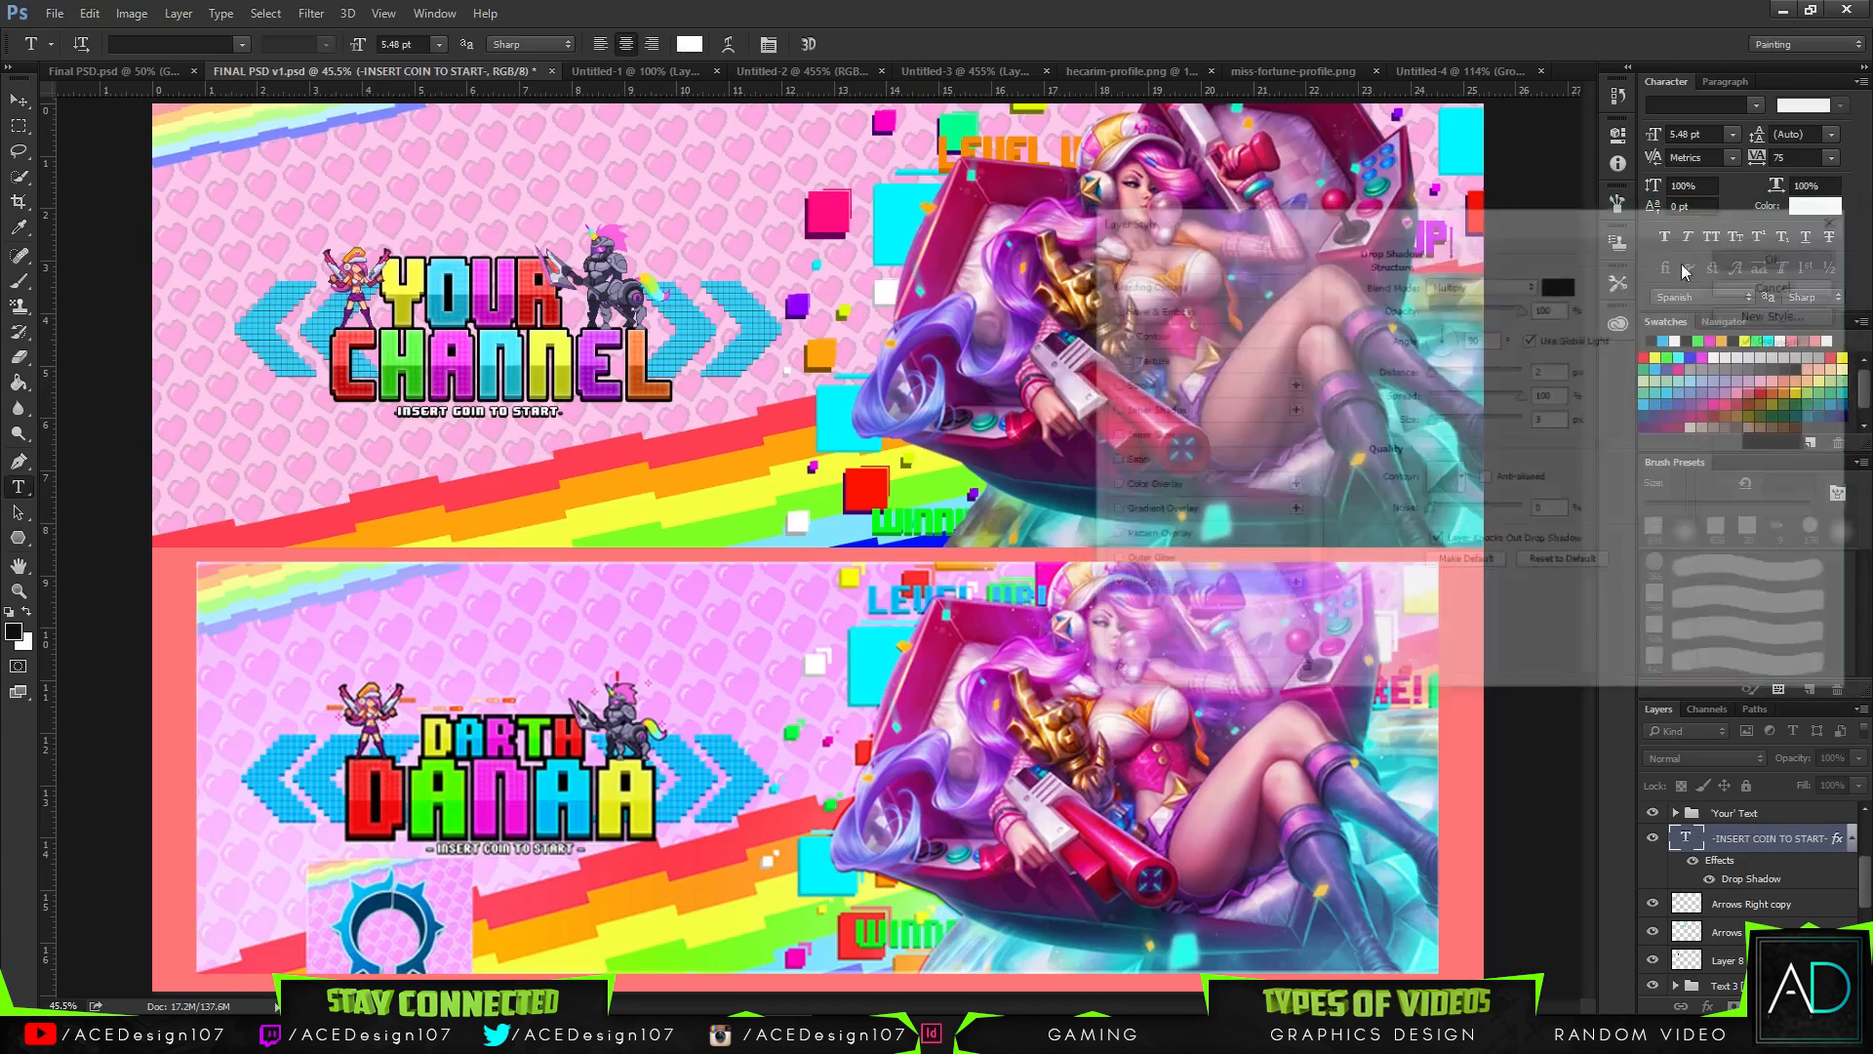
- Insert a space after the opening hyphen so the line reads "- INSERT COIN TO START-"
{"action": "left_click", "coordinate": [398, 414]}
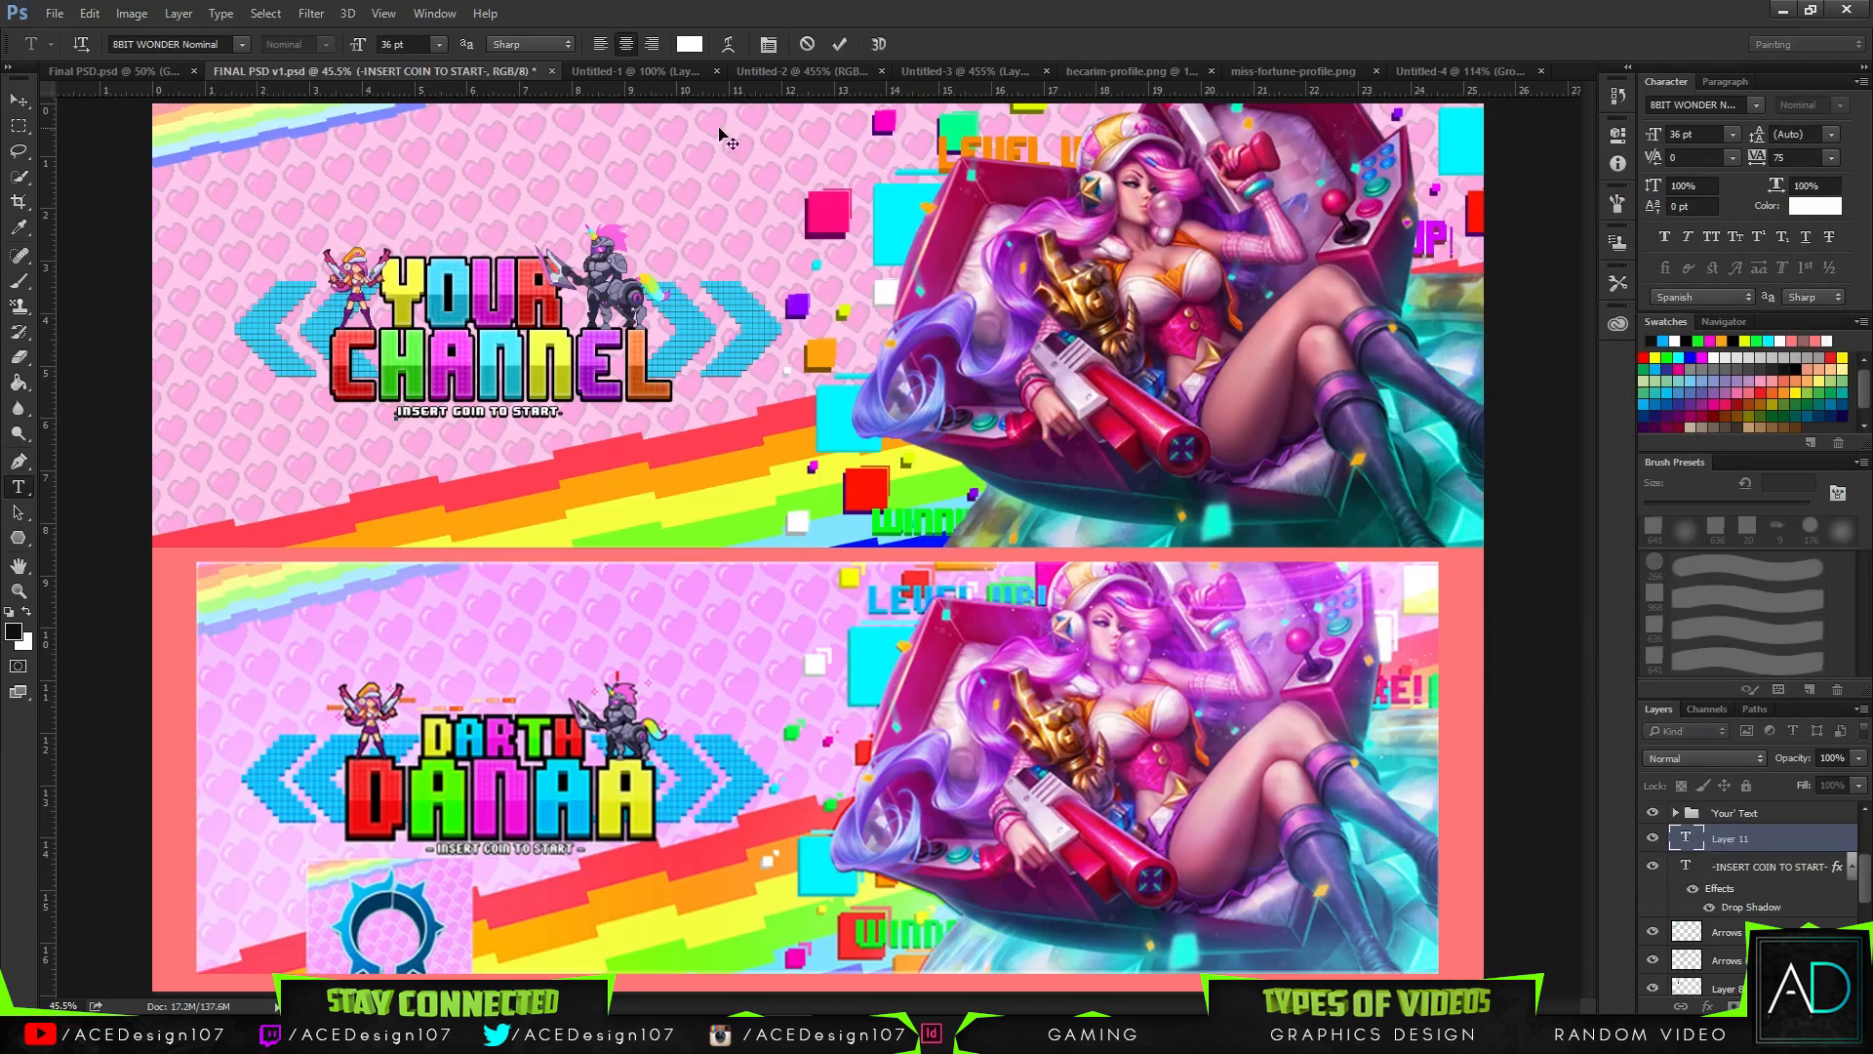
{"action": "left_click", "coordinate": [806, 43]}
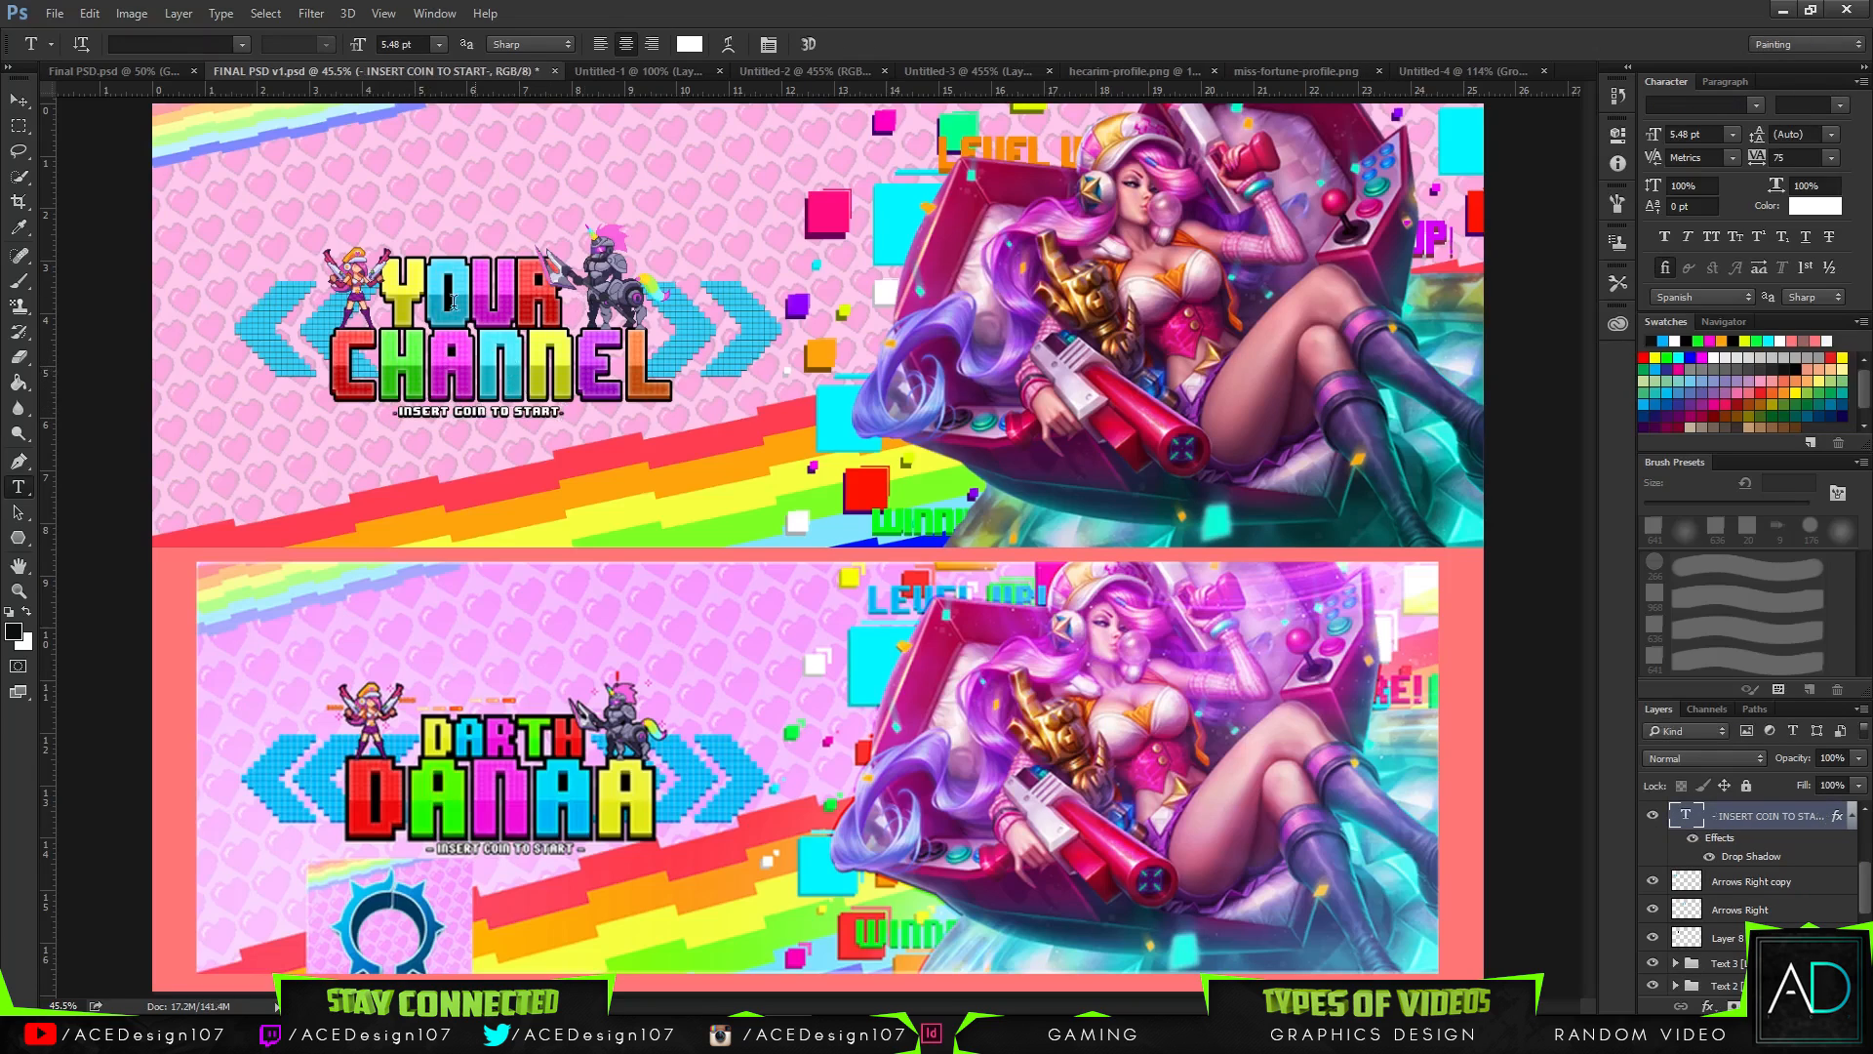
{"action": "left_click", "coordinate": [19, 101]}
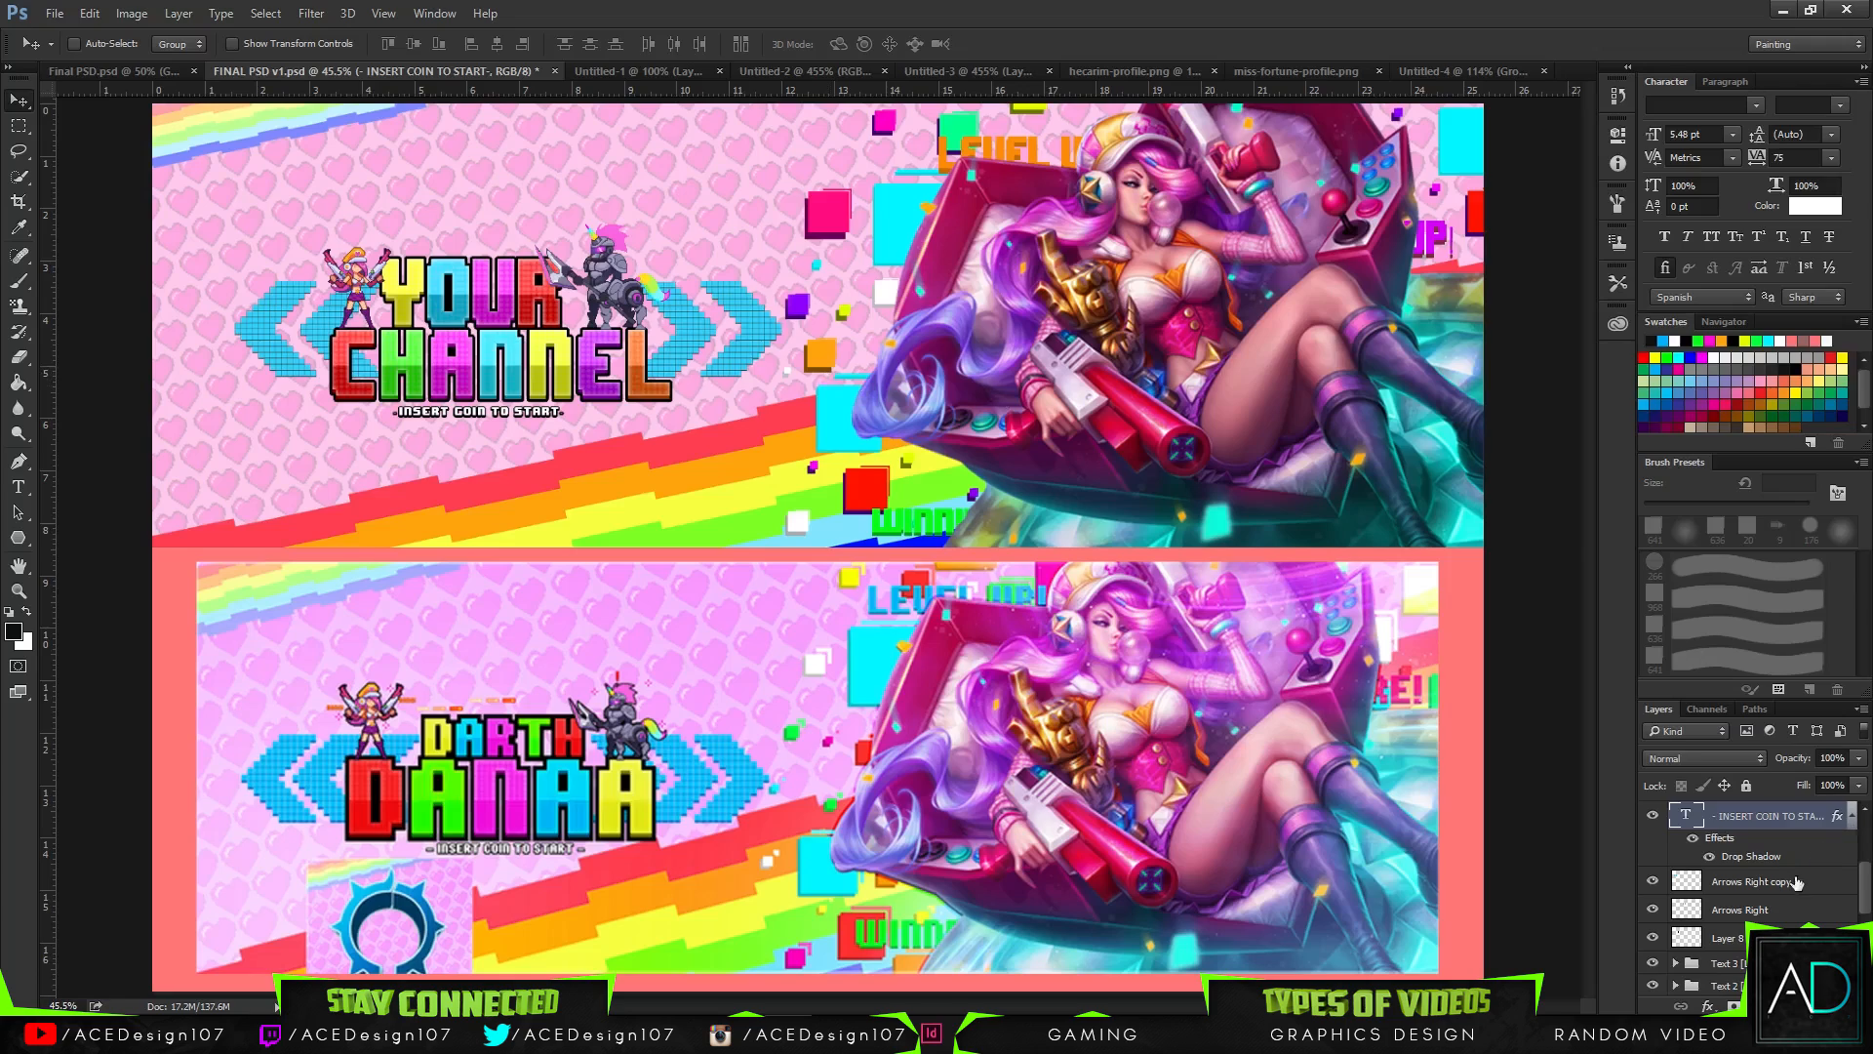
- Duplicate the Arrows Right layer and place the copy below the original, just above Layer 8
{"action": "left_click", "coordinate": [1847, 822]}
{"action": "left_click", "coordinate": [1815, 853]}
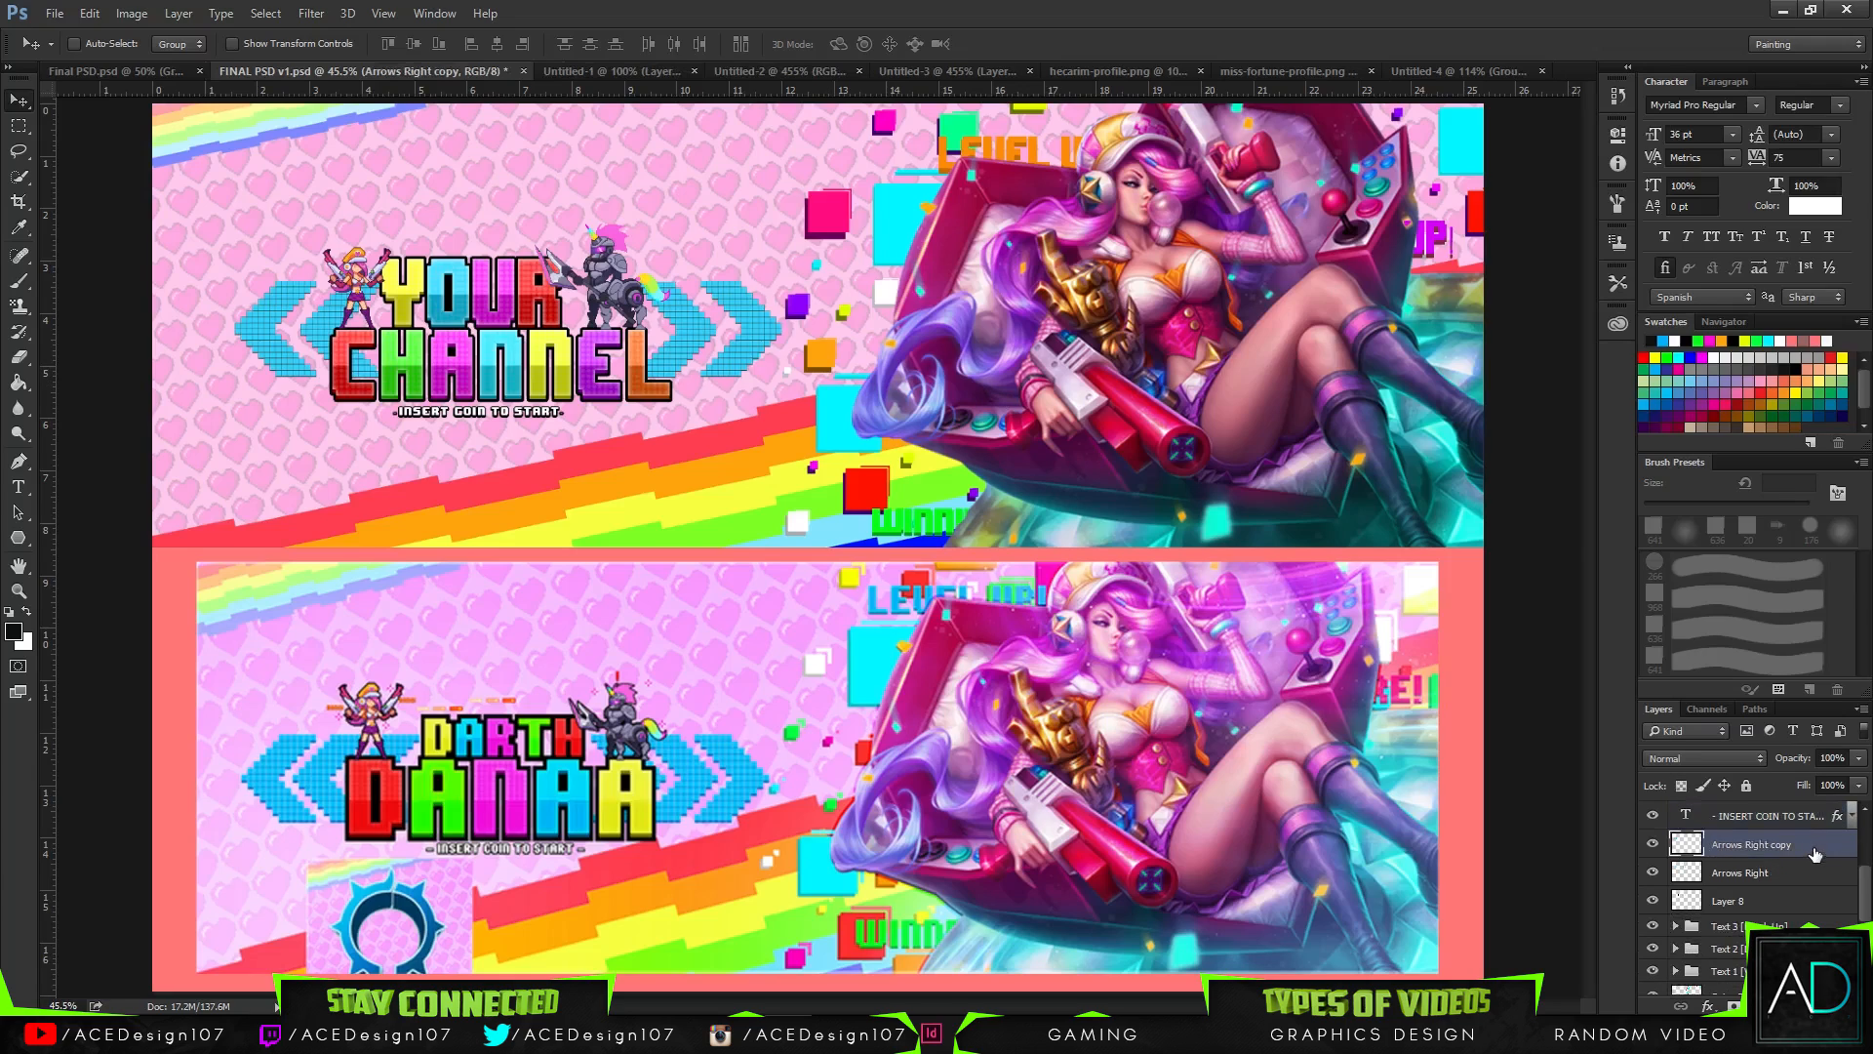
{"action": "left_click", "coordinate": [1799, 872]}
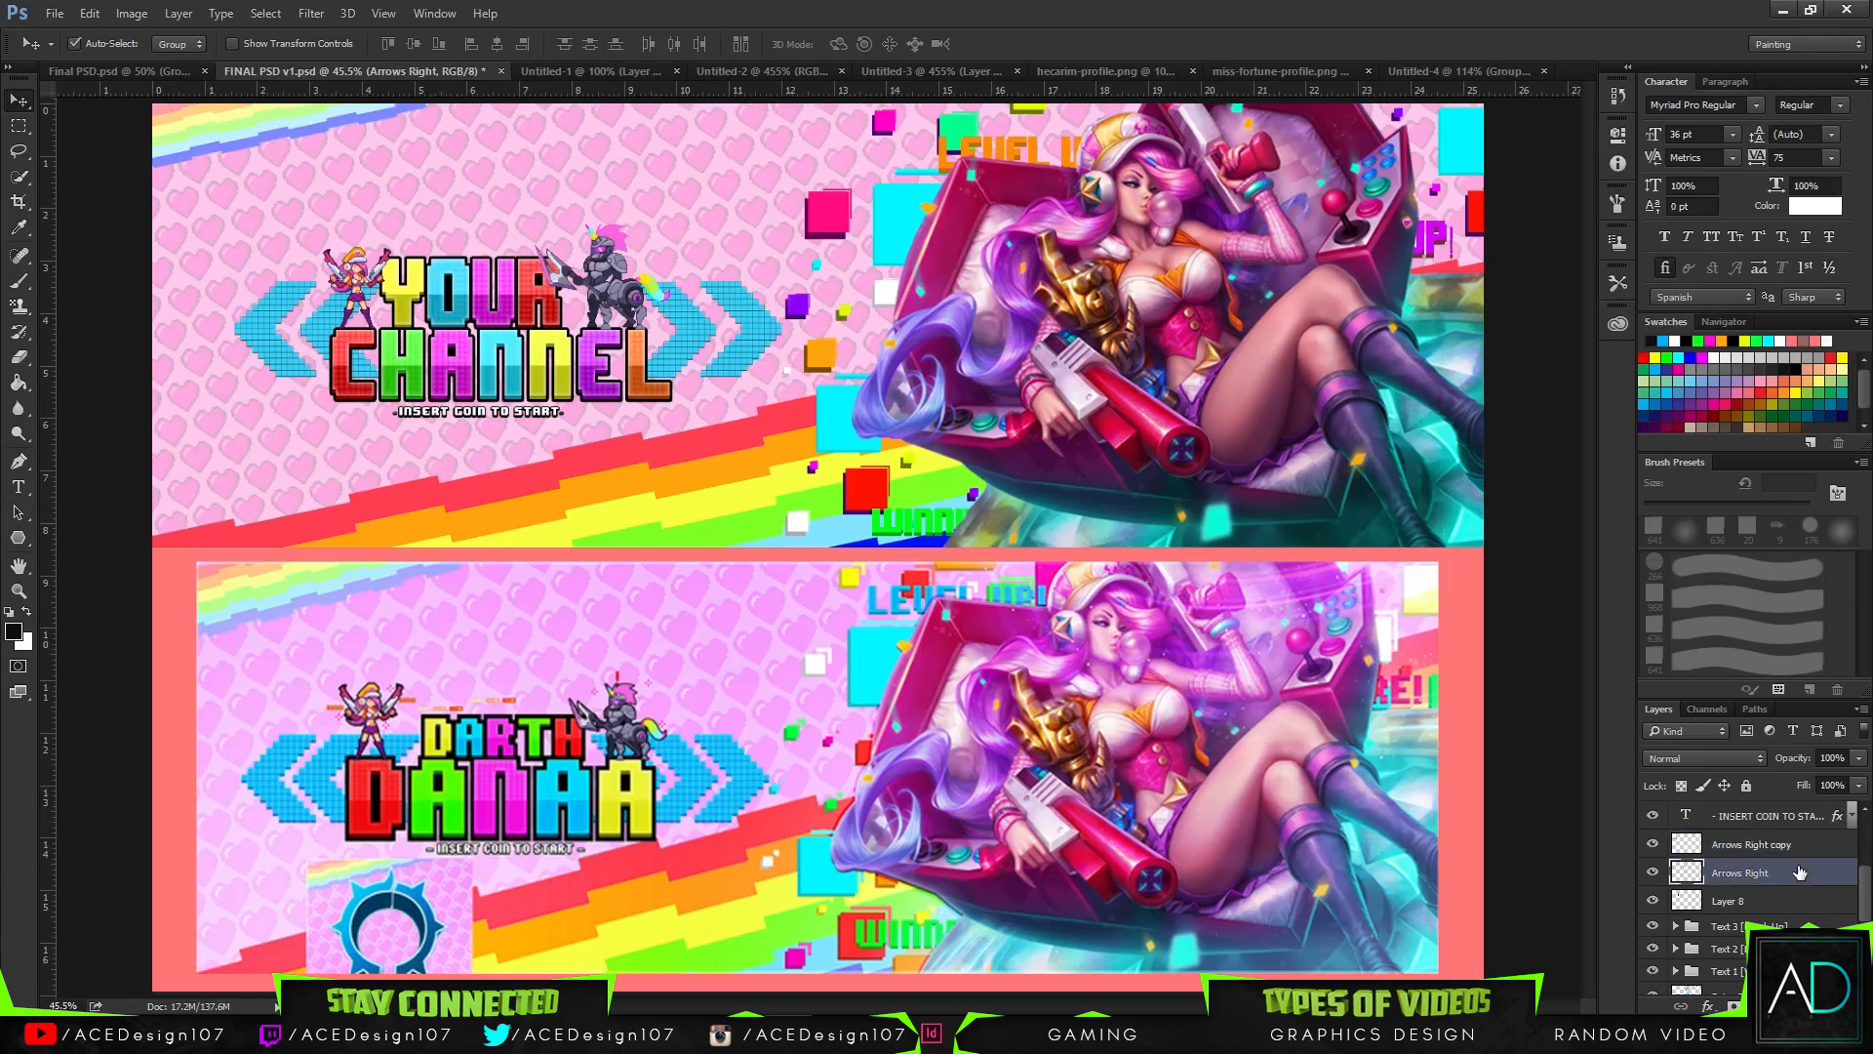
{"action": "key", "text": "ctrl+j"}
{"action": "left_click", "coordinate": [1803, 845], "text": "ctrl"}
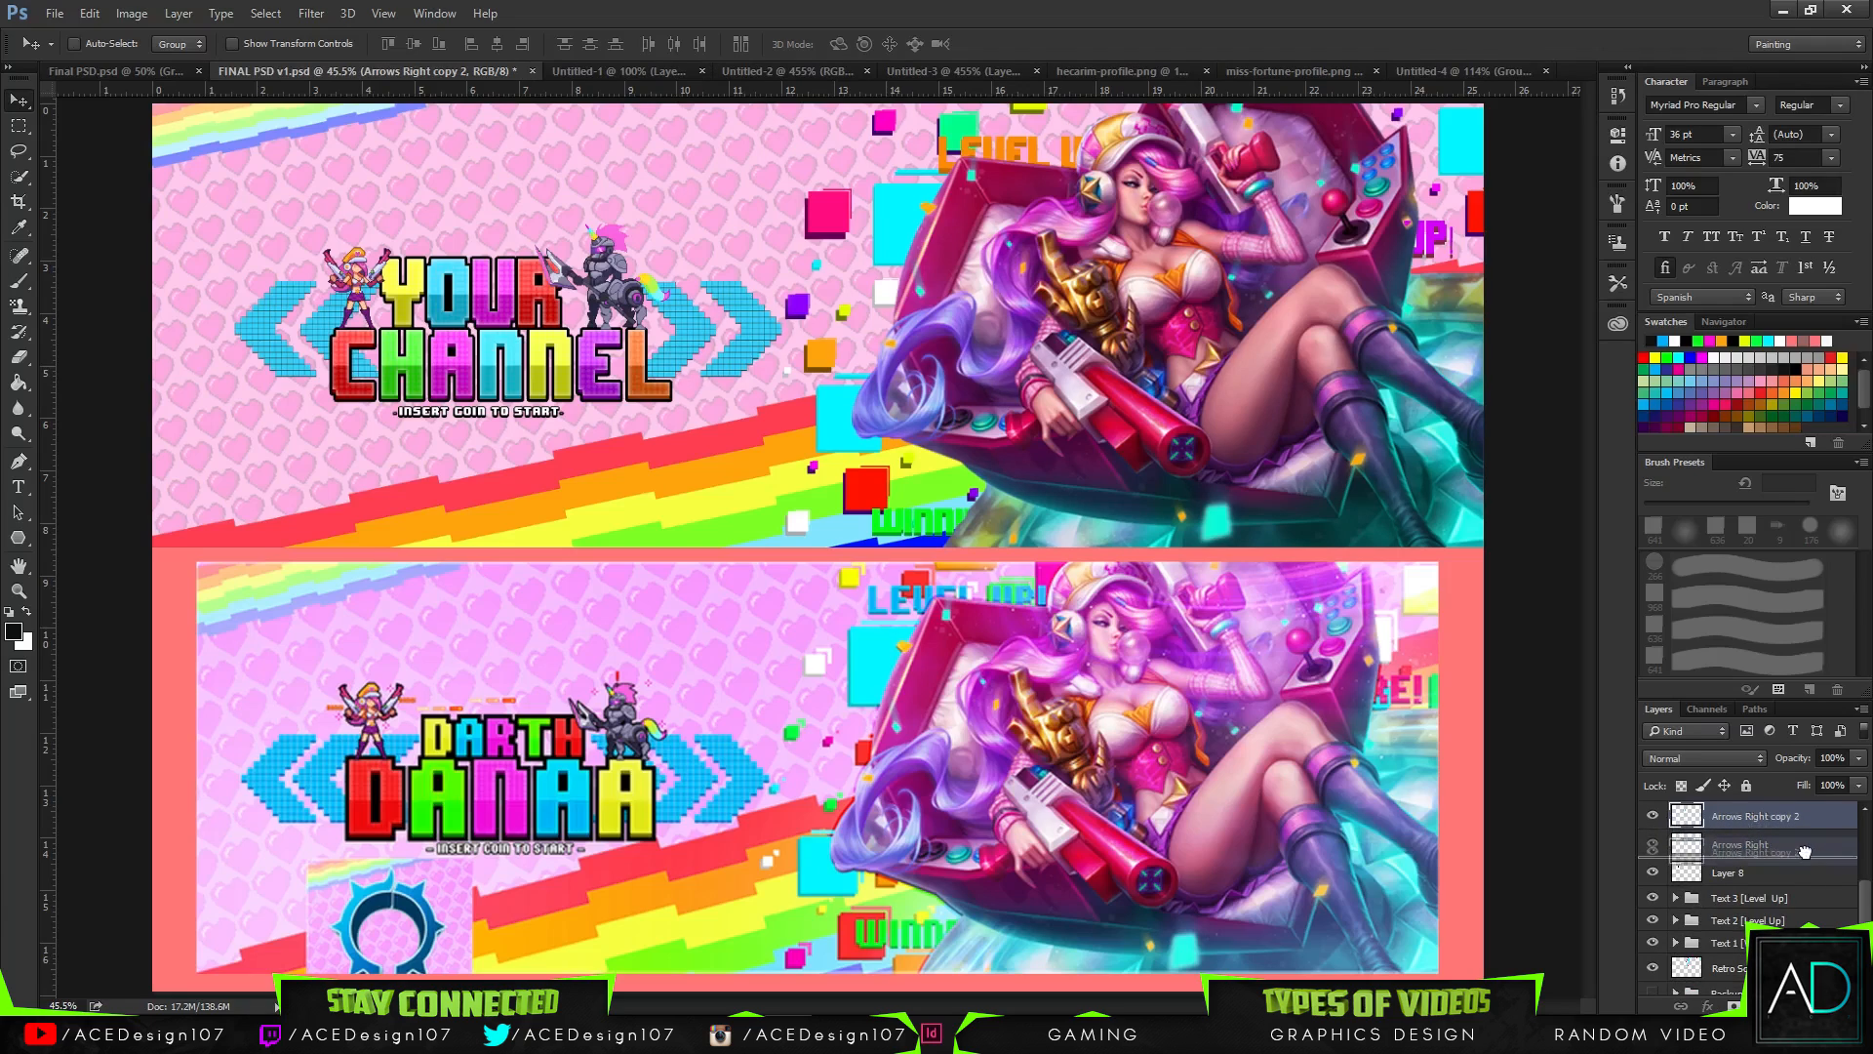
{"action": "key", "text": "ctrl+e"}
{"action": "key", "text": "ctrl+t"}
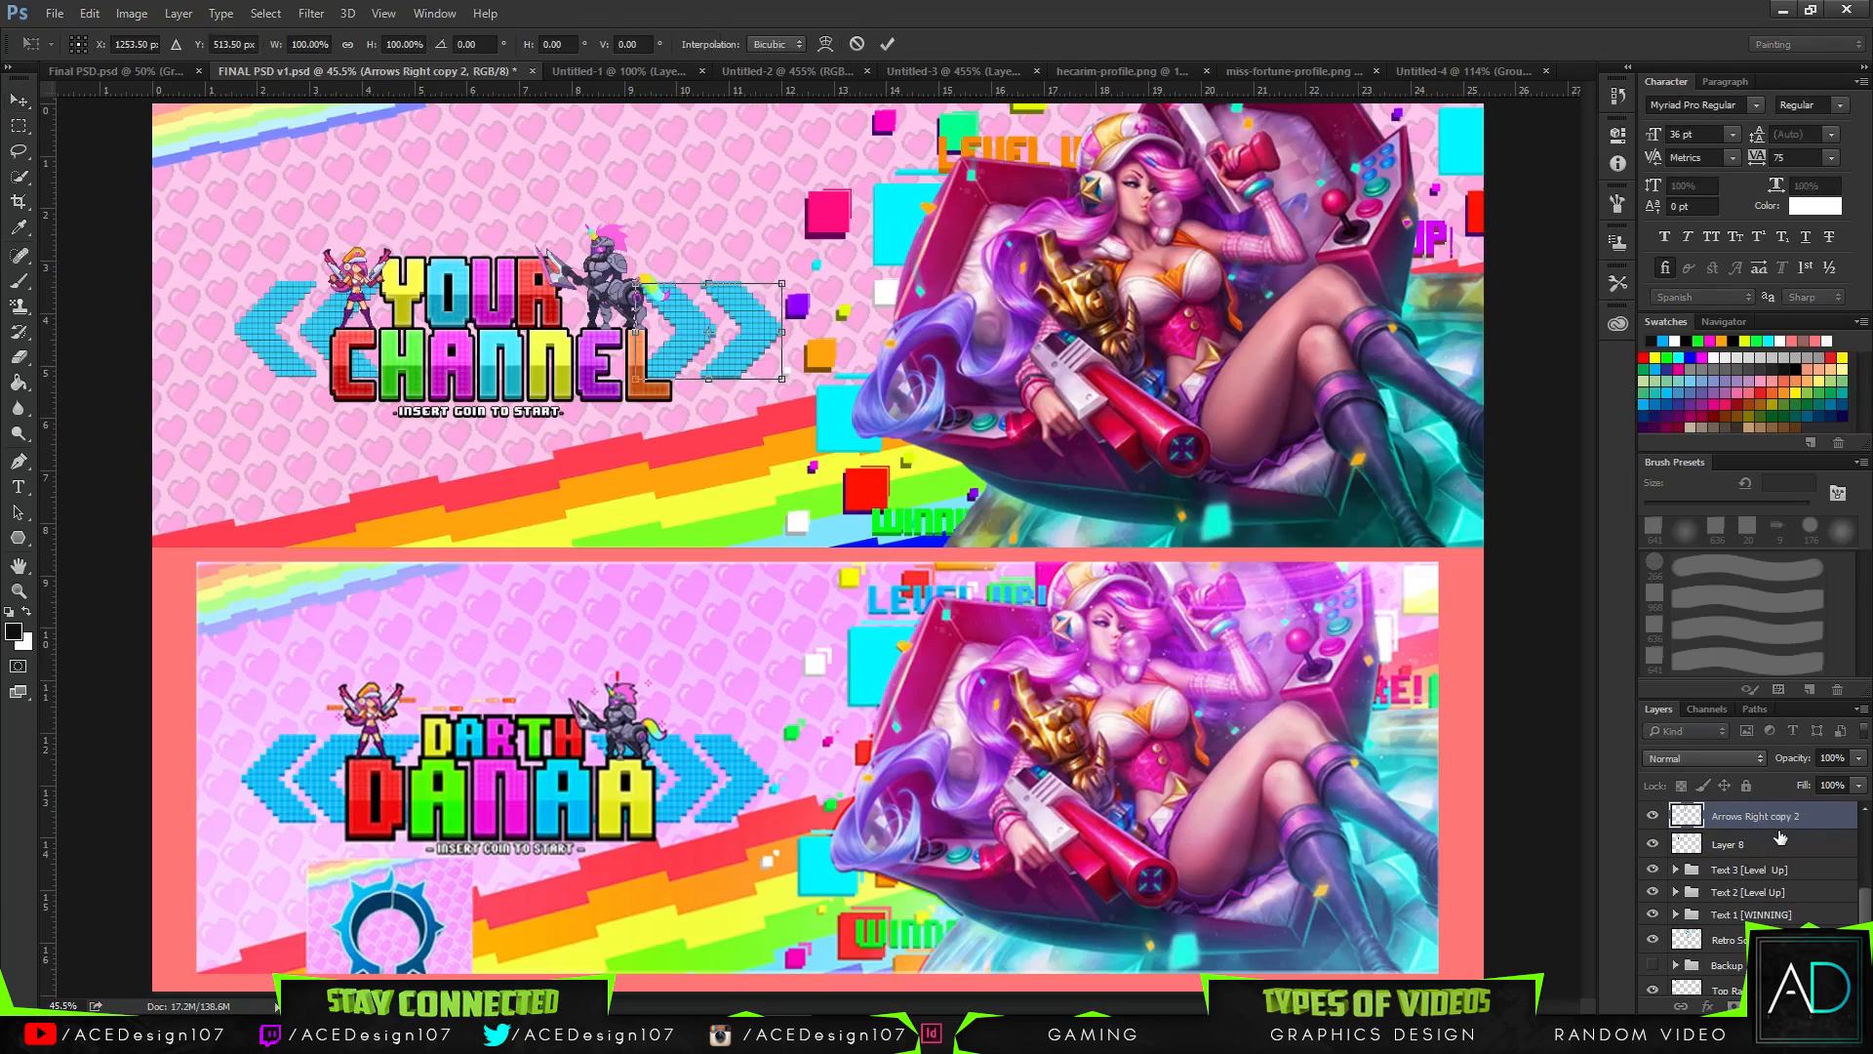
{"action": "key", "text": "Return"}
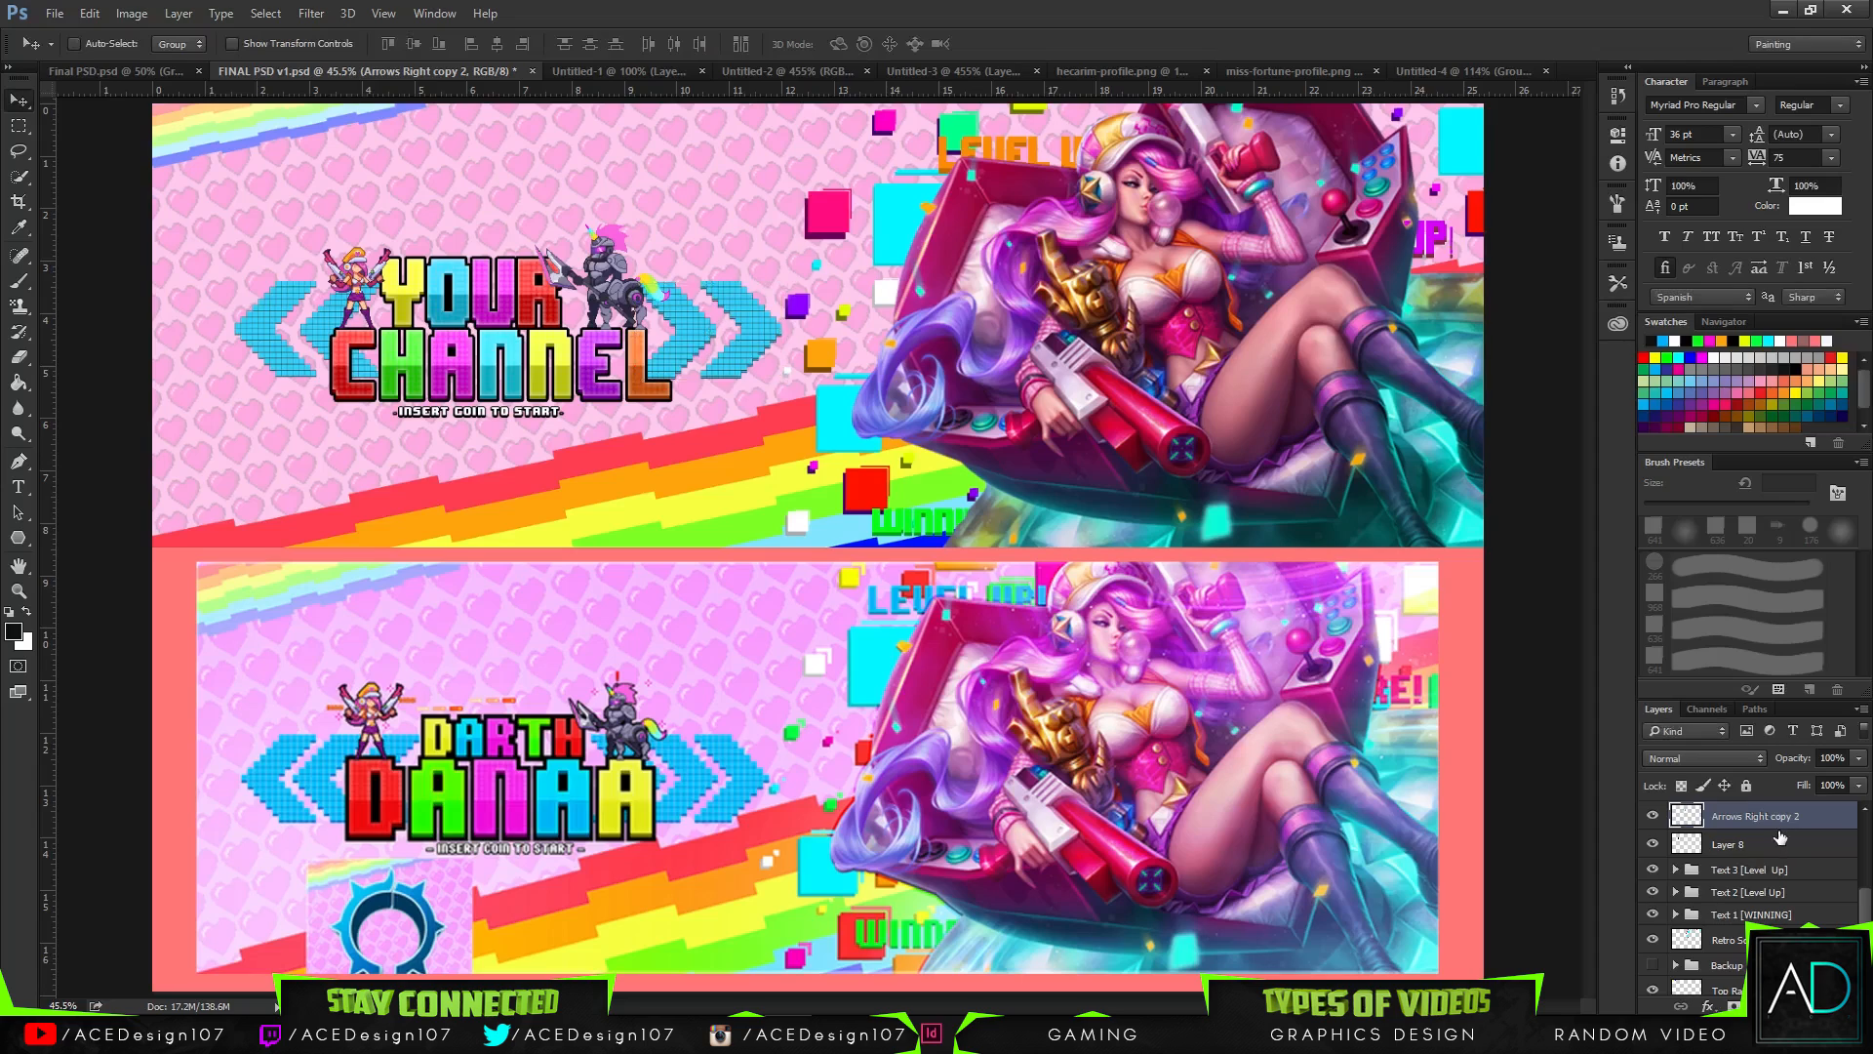
- Darken the lower right-arrow copy with Hue/Saturation at a lightness of -68
{"action": "key", "text": "ctrl+u"}
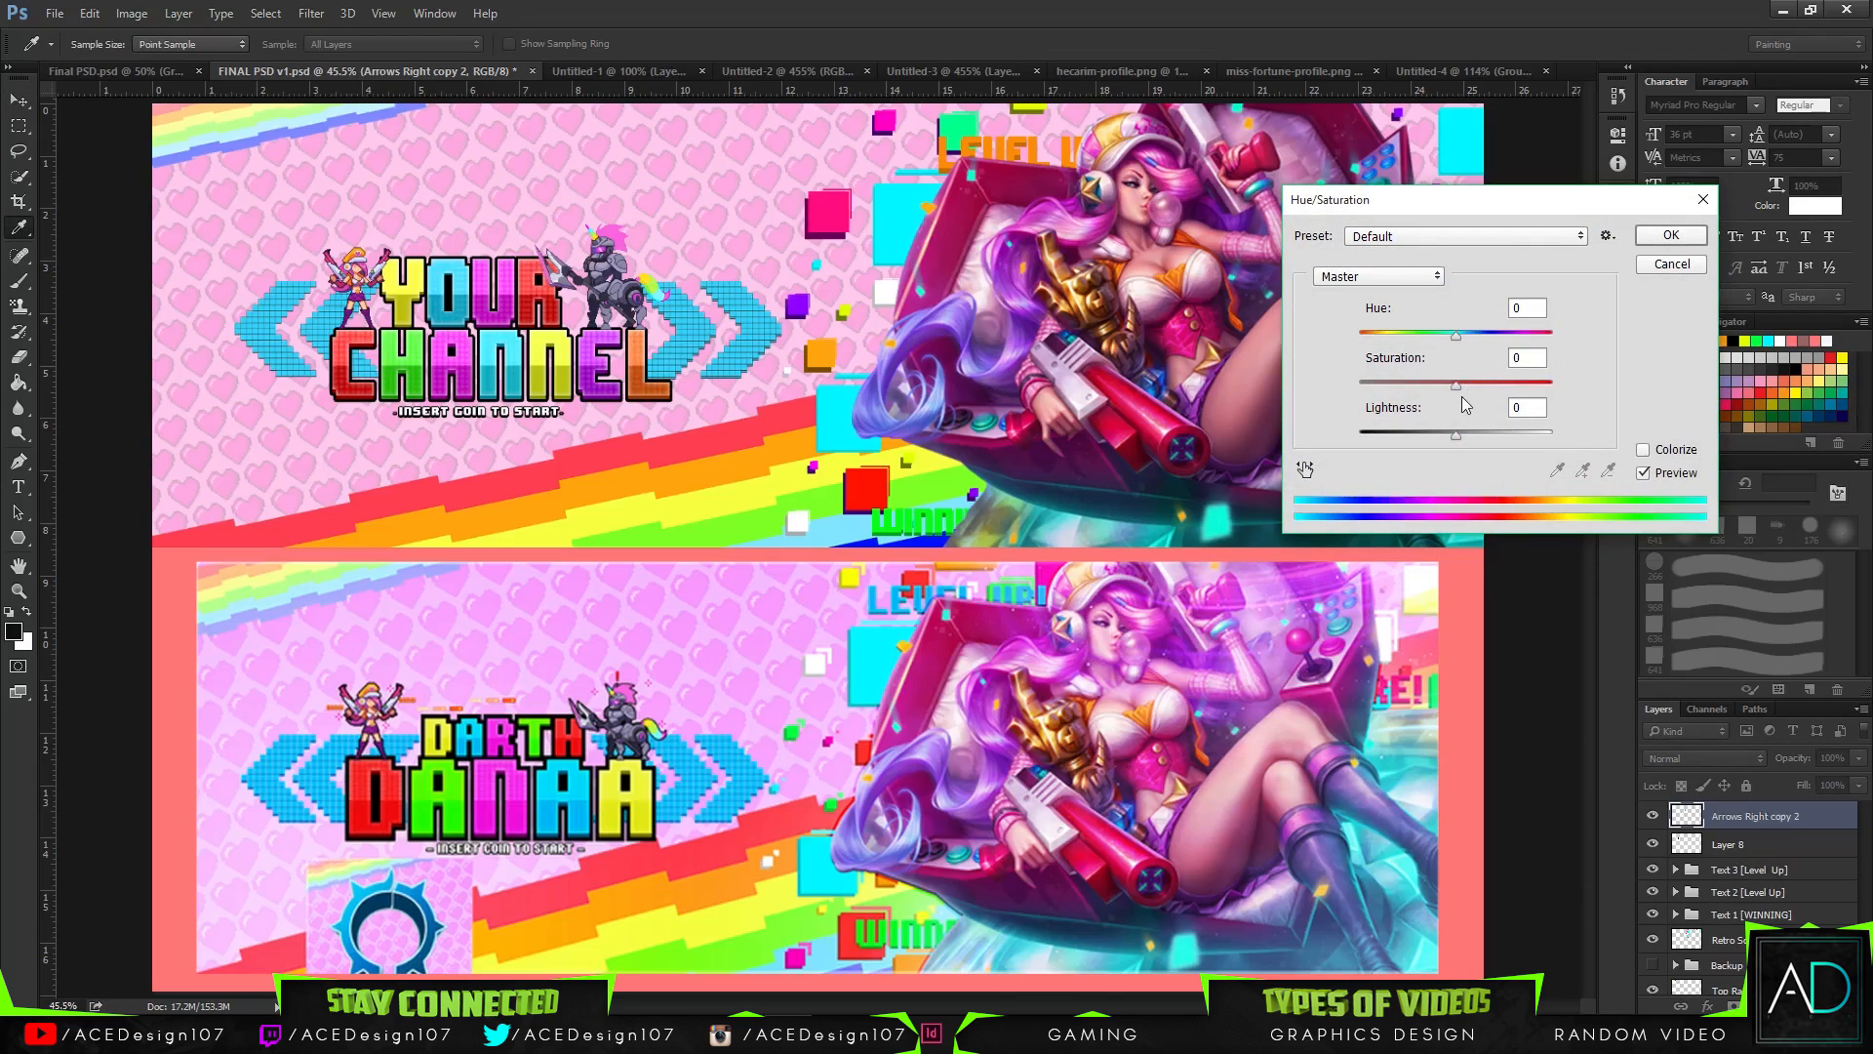
{"action": "left_click_drag", "start_coordinate": [1452, 434], "coordinate": [1397, 444]}
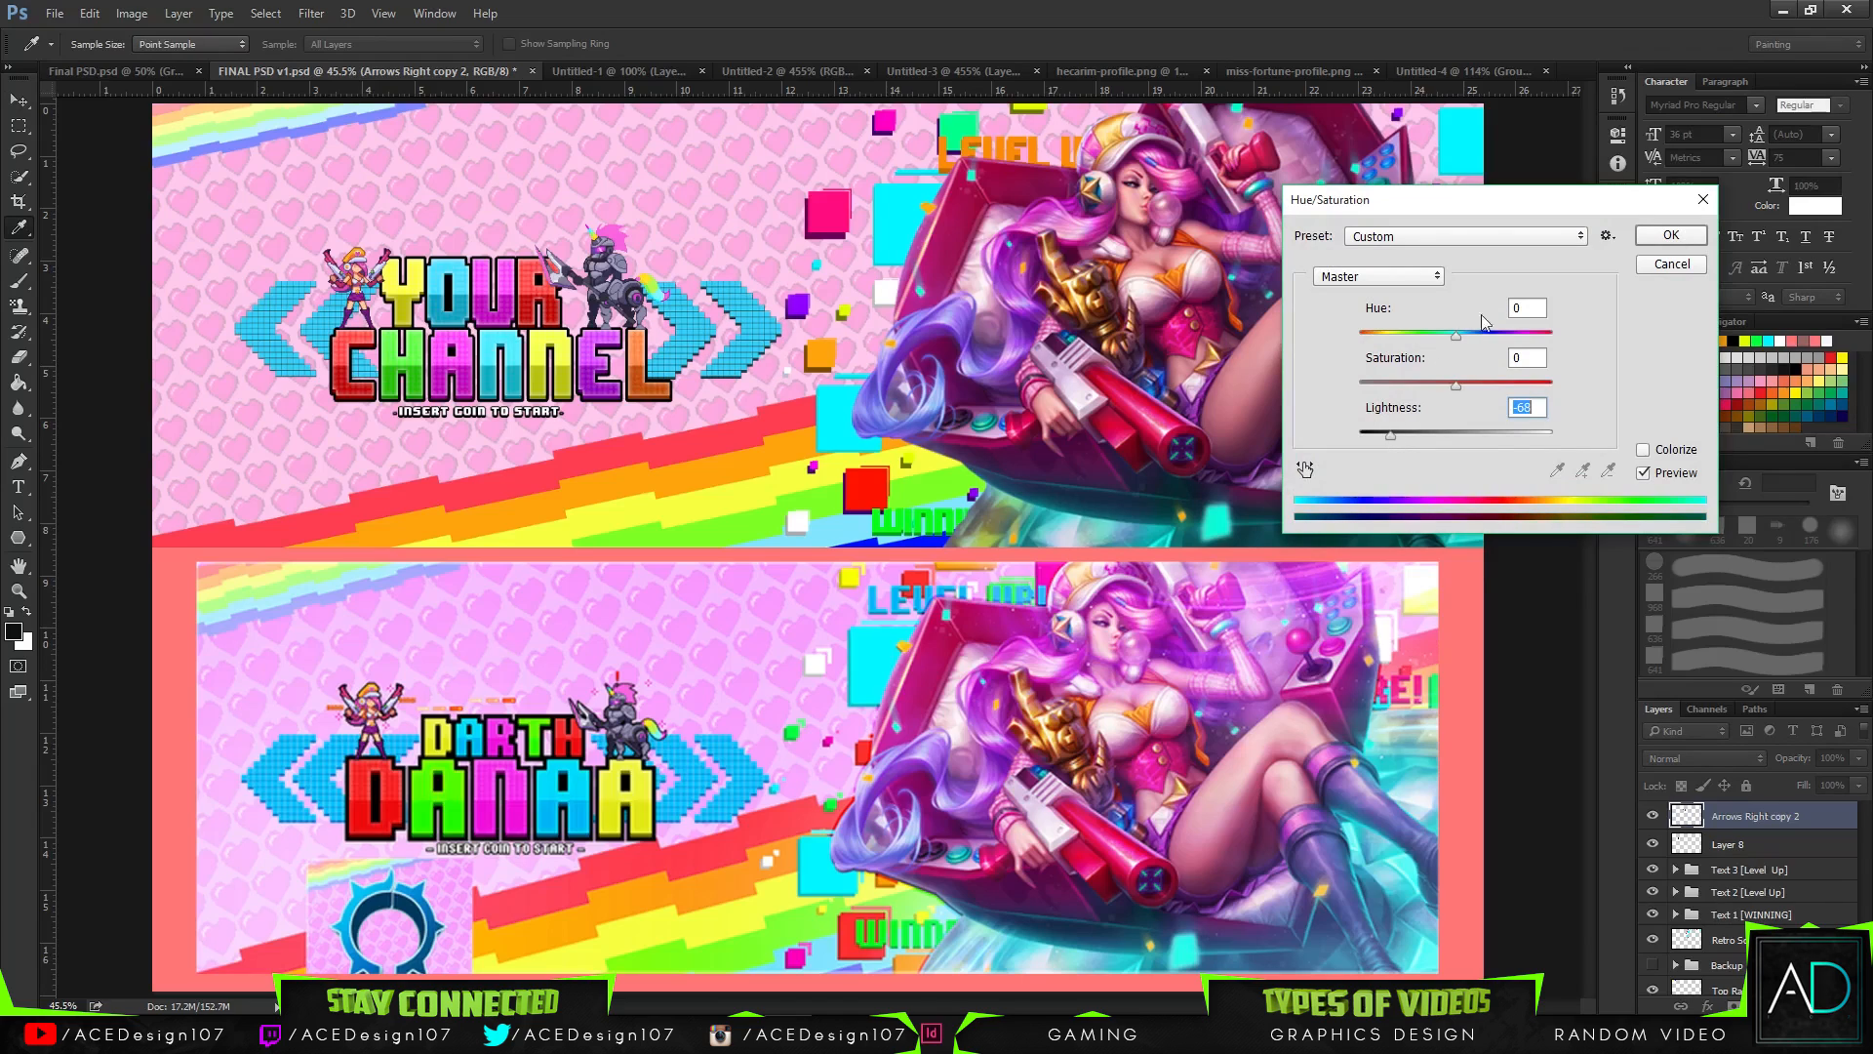
{"action": "left_click", "coordinate": [1654, 238]}
- Duplicate the darkened arrows, flip the copy horizontally, and position it behind the arrows left of the YOUR CHANNEL title
{"action": "key", "text": "ctrl+j"}
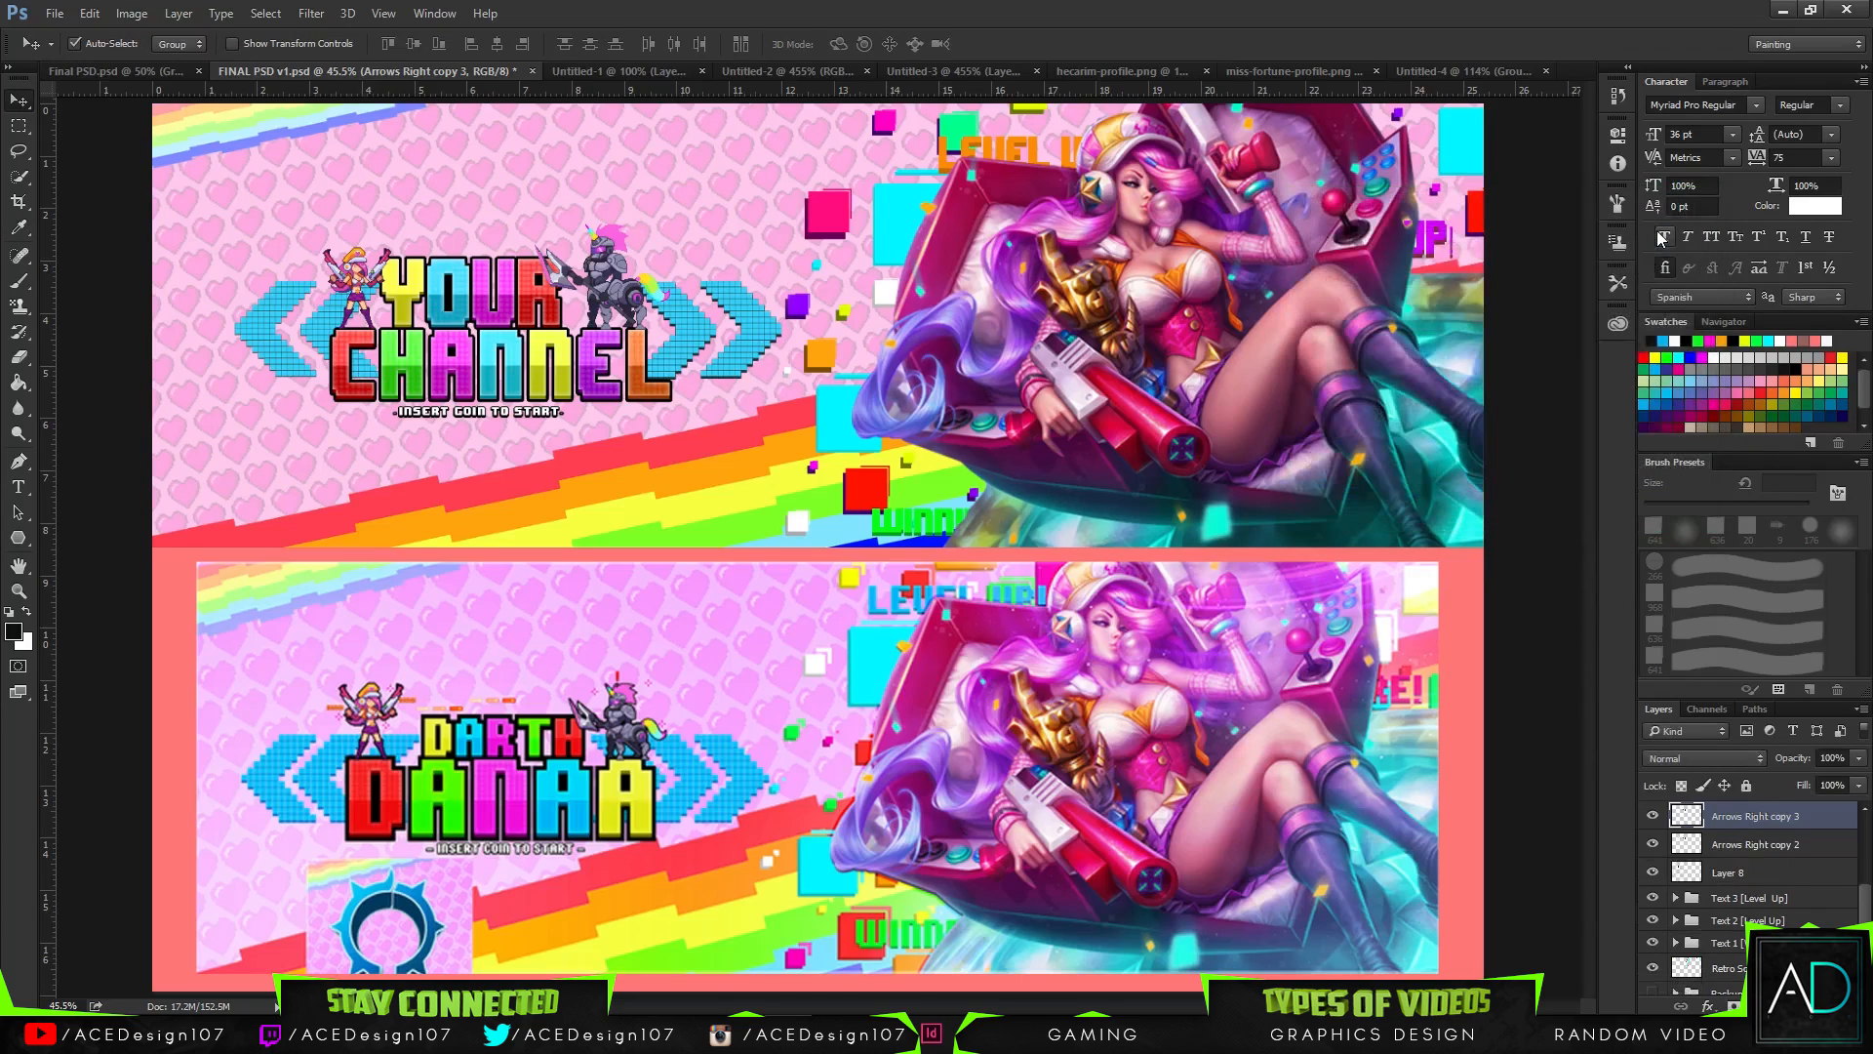
{"action": "key", "text": "ctrl+t"}
{"action": "right_click", "coordinate": [739, 342]}
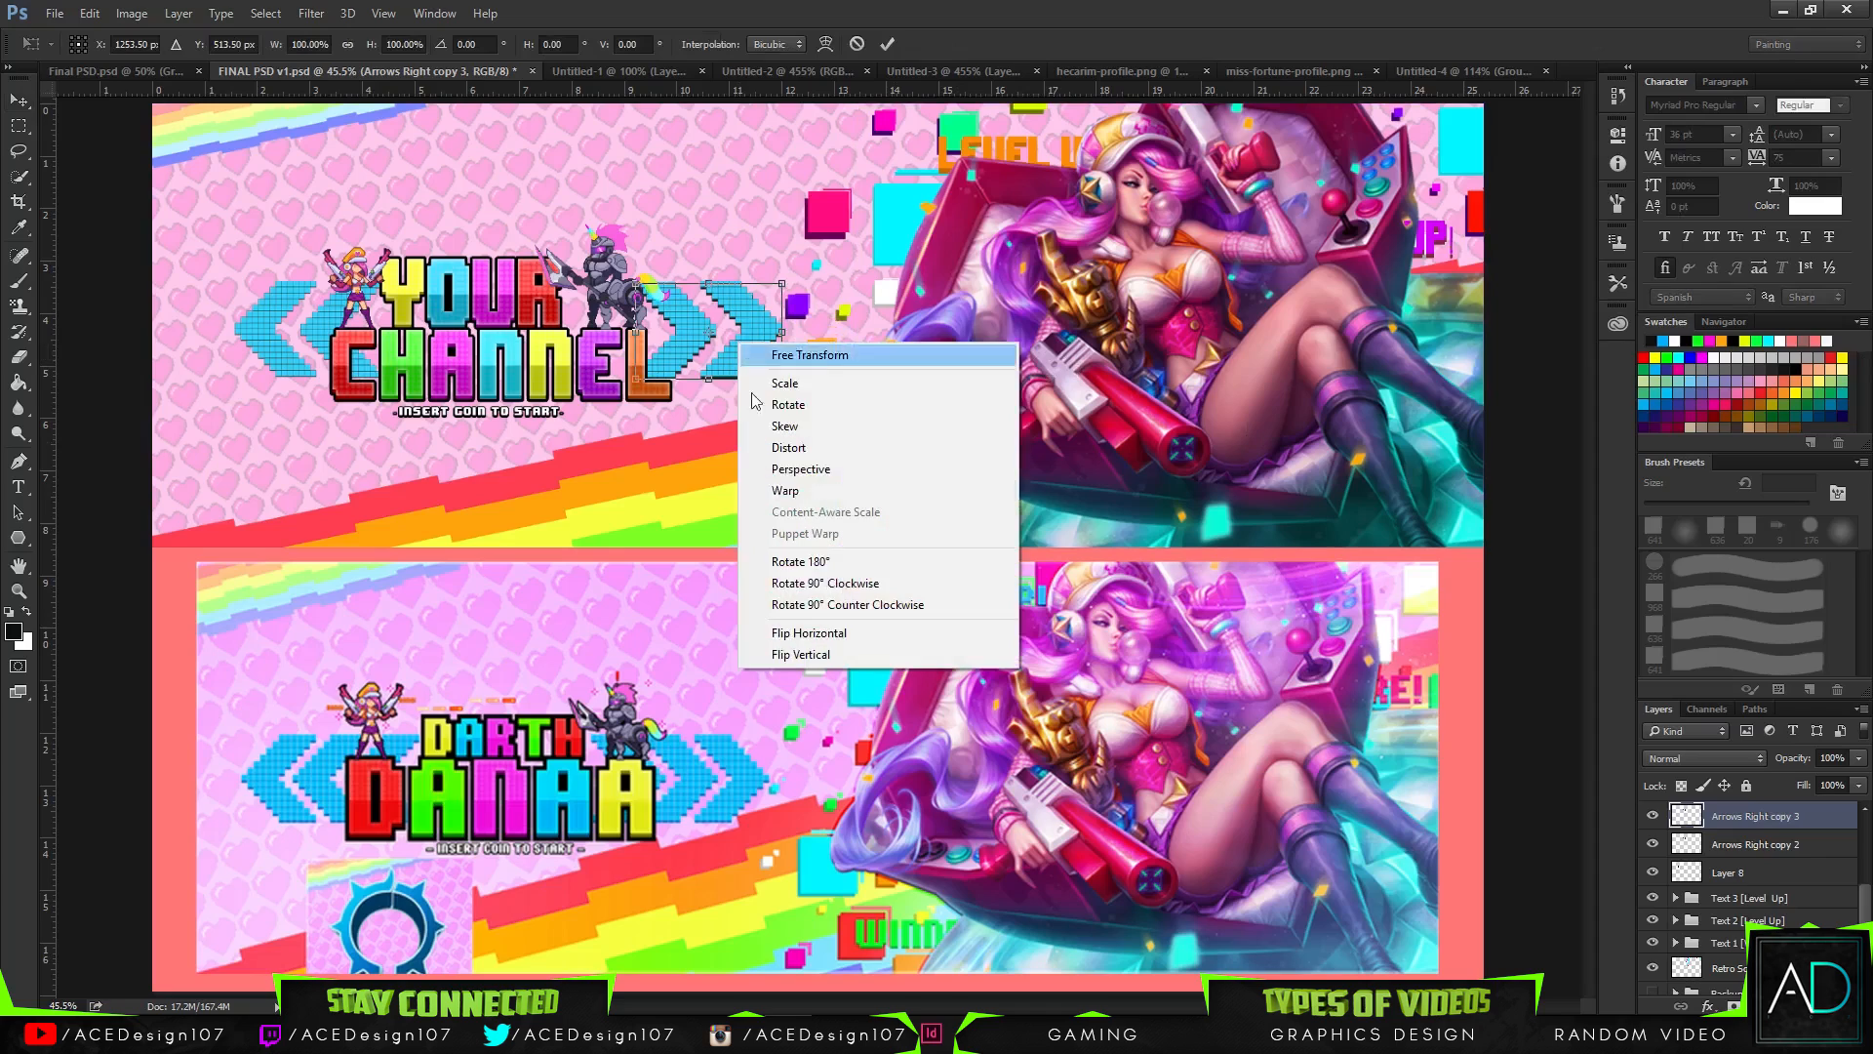
{"action": "left_click", "coordinate": [795, 634]}
{"action": "left_click_drag", "start_coordinate": [736, 359], "coordinate": [336, 359]}
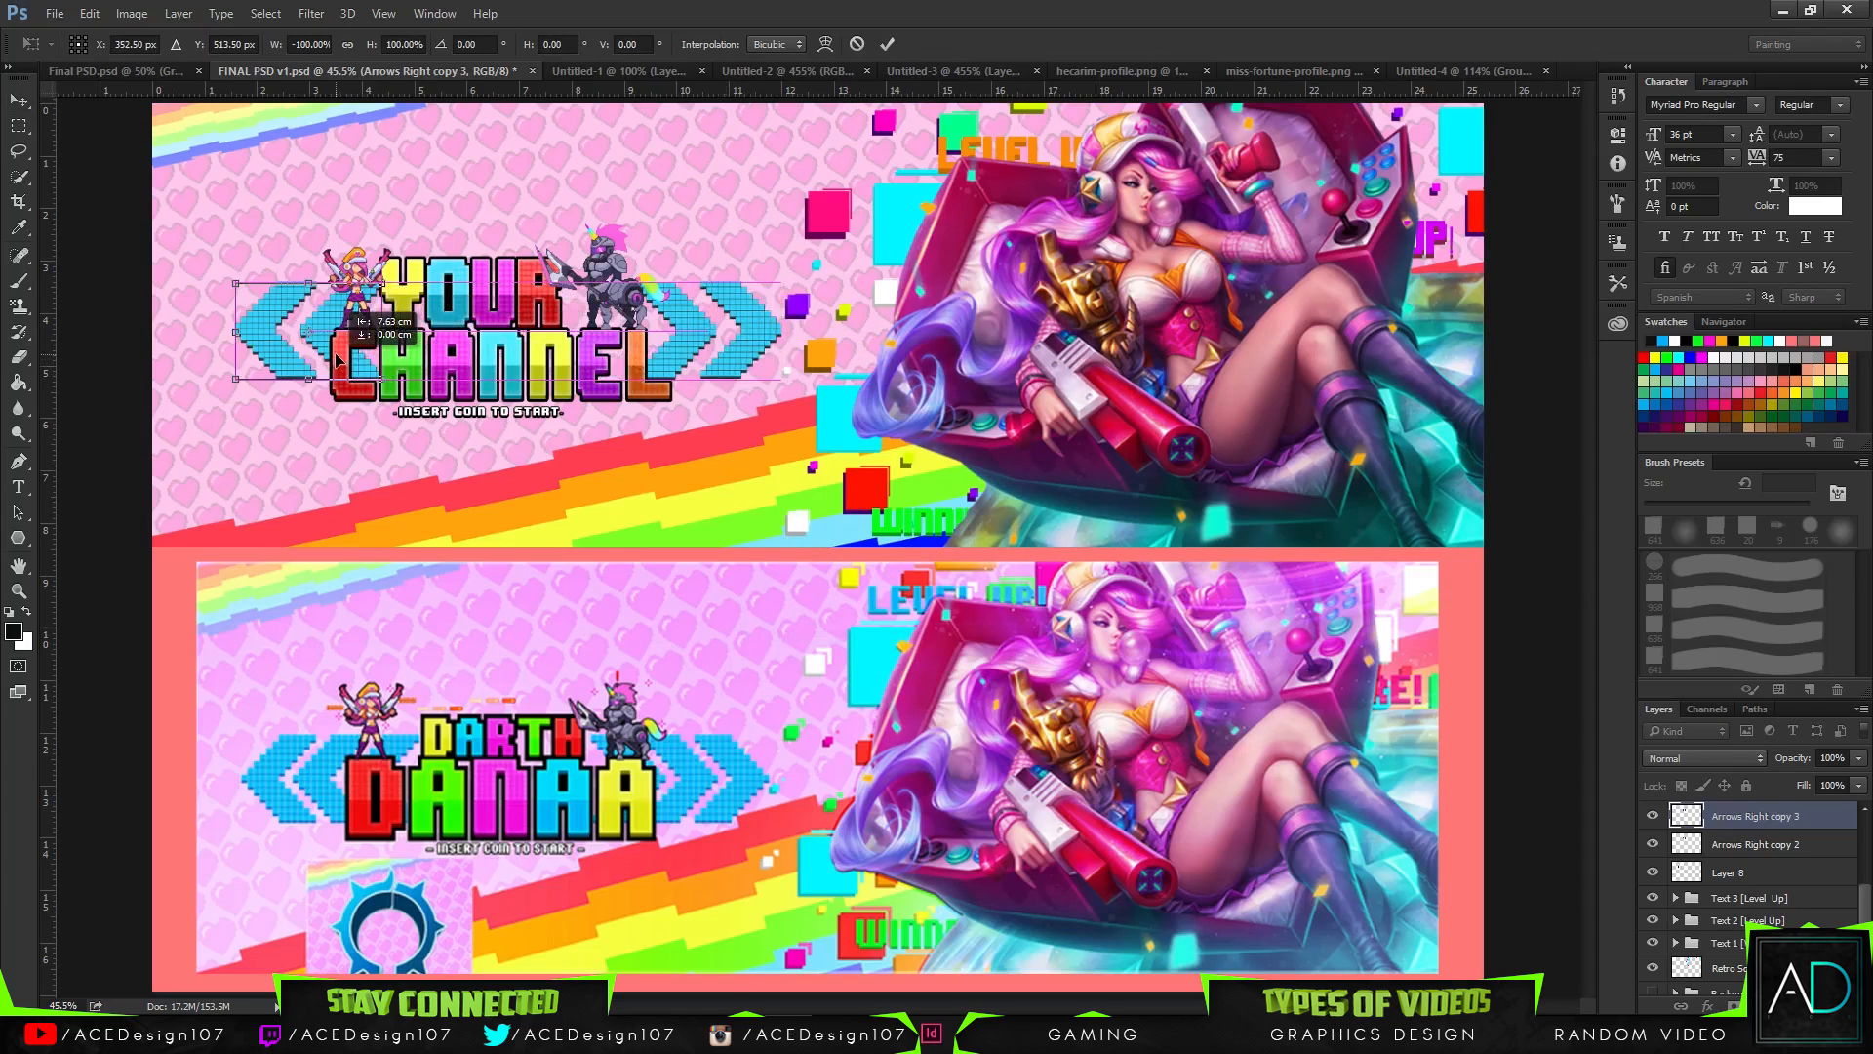
{"action": "key", "text": "Return"}
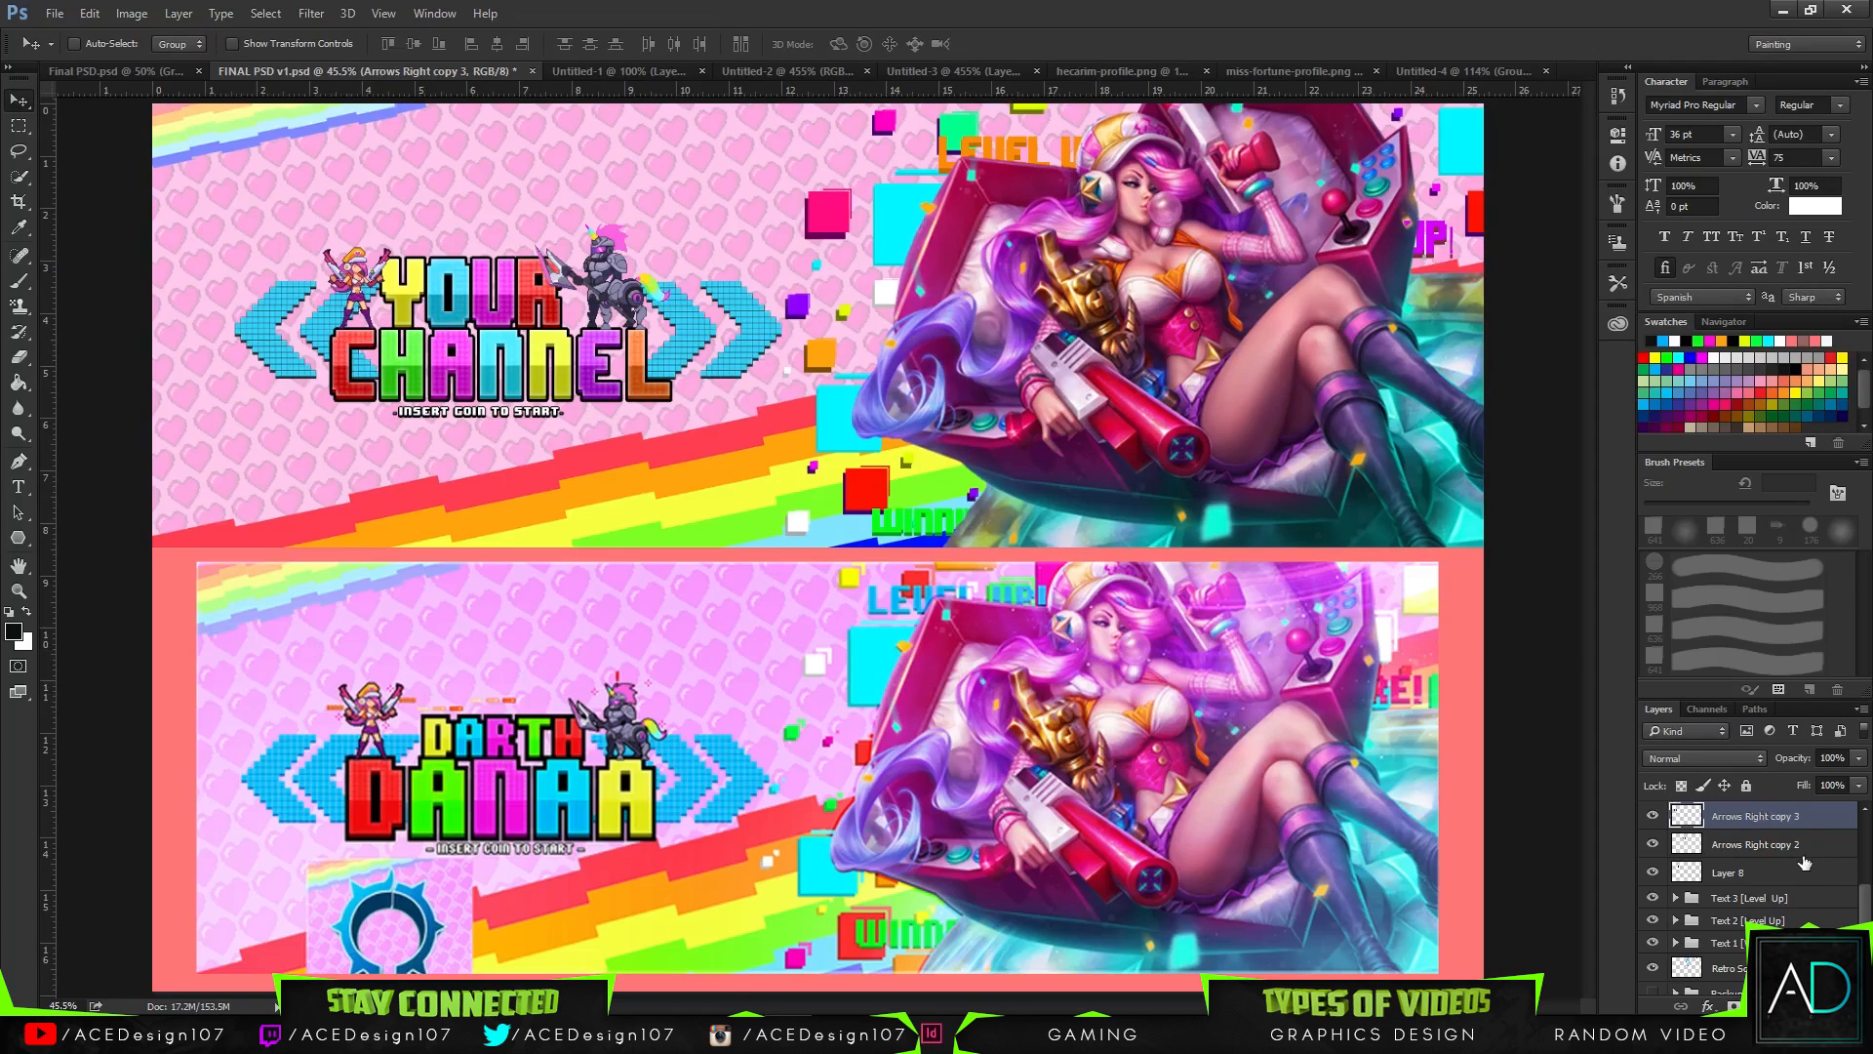
- Group the four arrow layers and name the group Arrows
{"action": "scroll", "coordinate": [1804, 868], "scroll_direction": "up", "scroll_amount": 2}
{"action": "key", "text": "alt+bracketleft"}
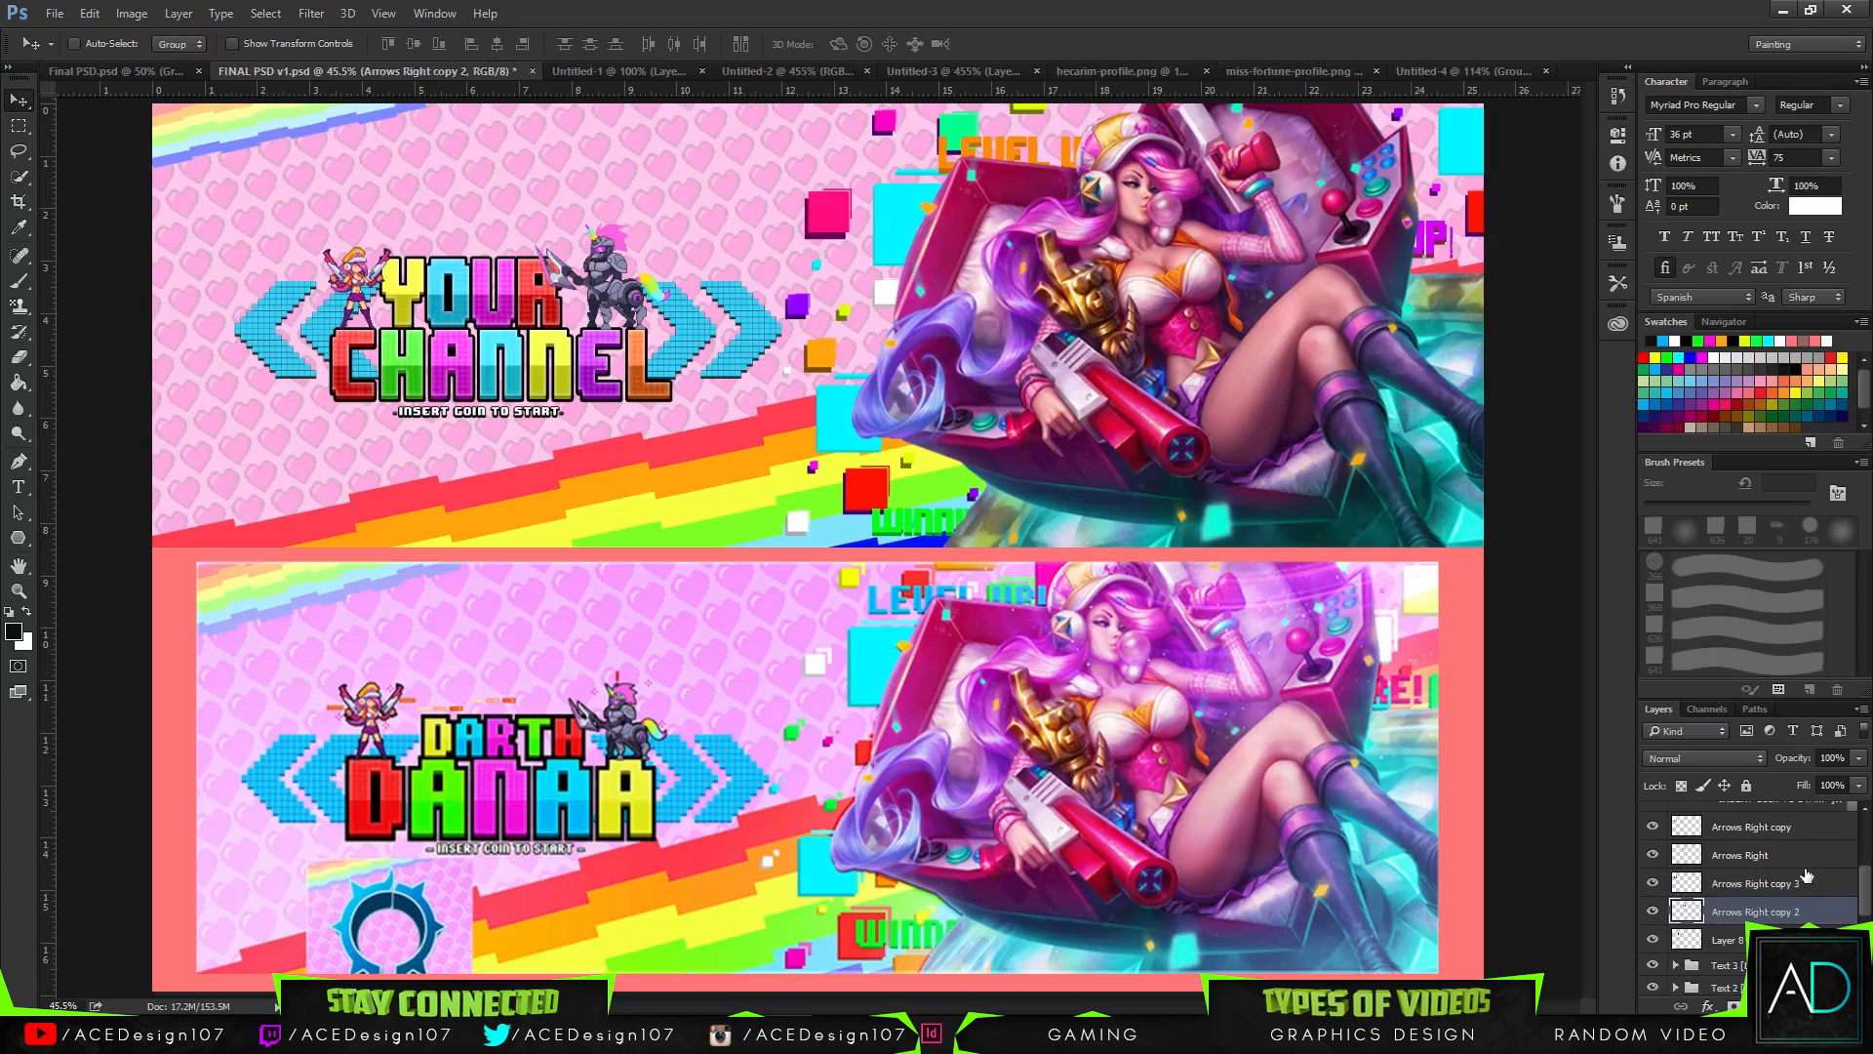
{"action": "left_click", "coordinate": [1808, 829], "text": "shift"}
{"action": "key", "text": "ctrl+g"}
{"action": "double_click", "coordinate": [1735, 813]}
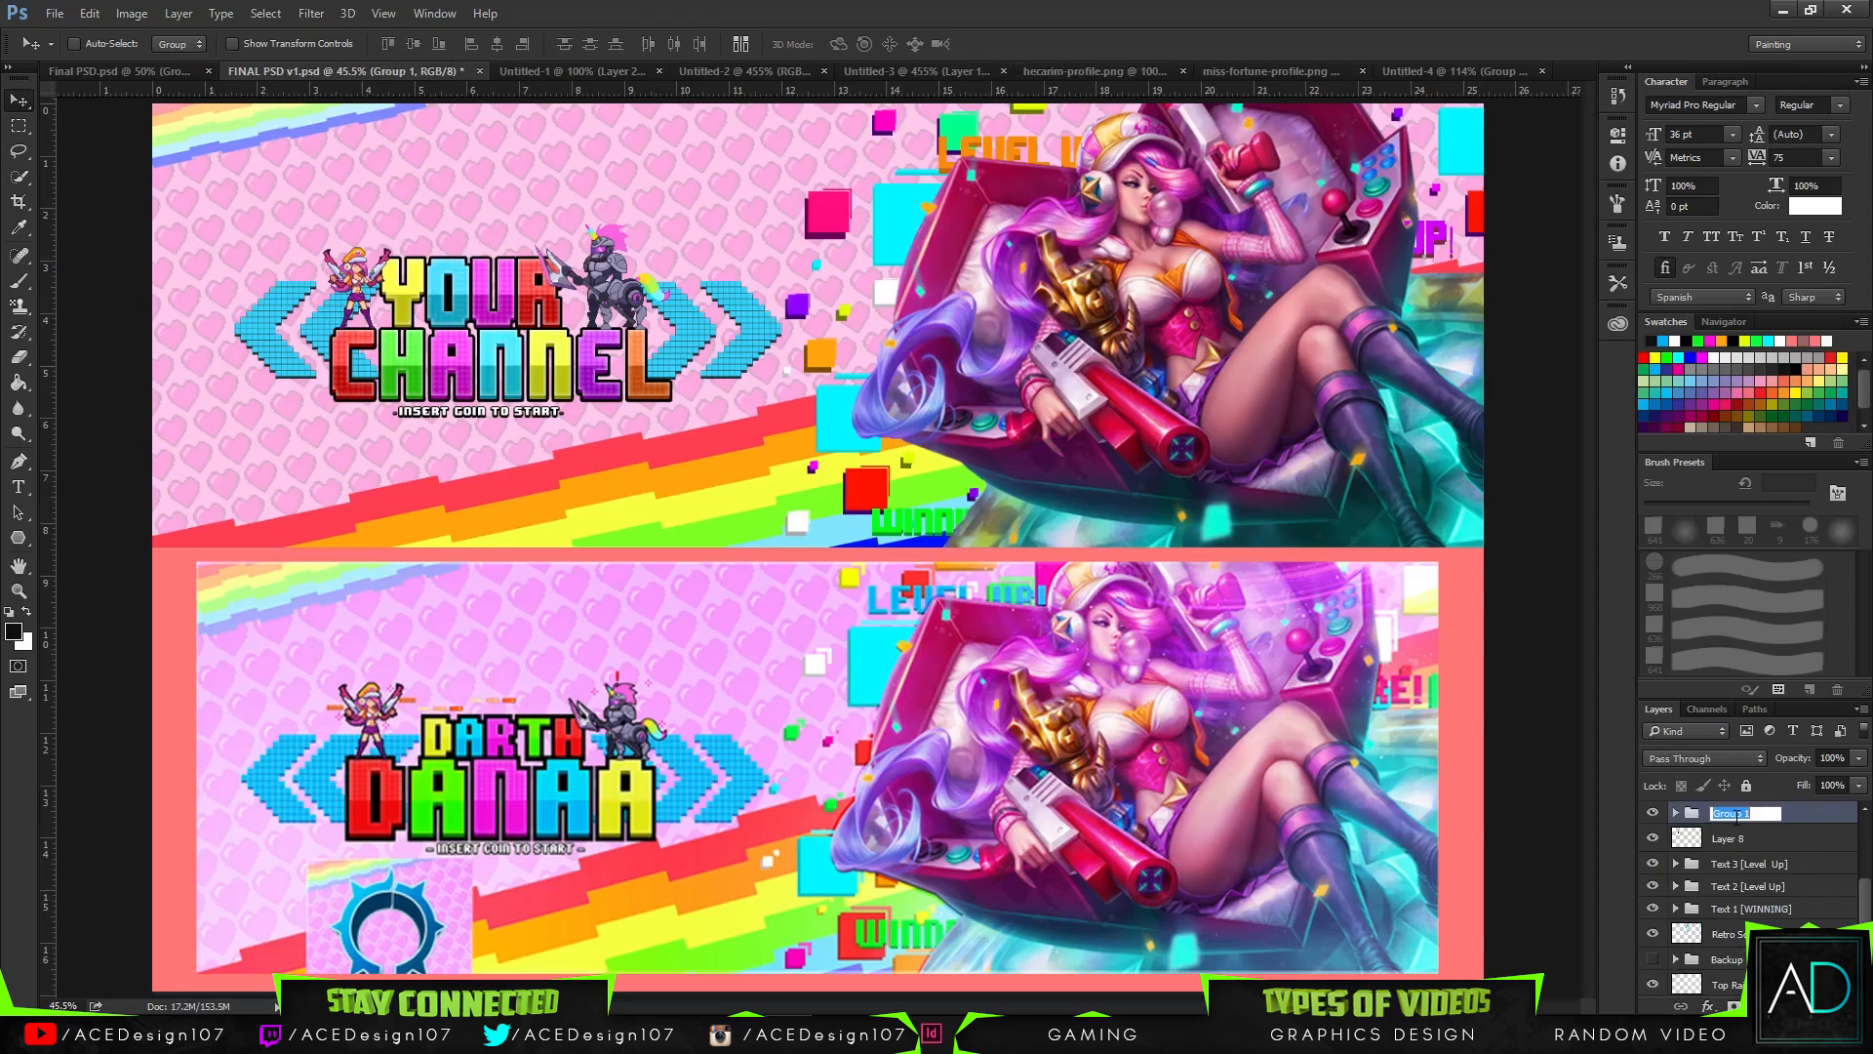
{"action": "type", "text": "Arrows"}
{"action": "key", "text": "Return"}
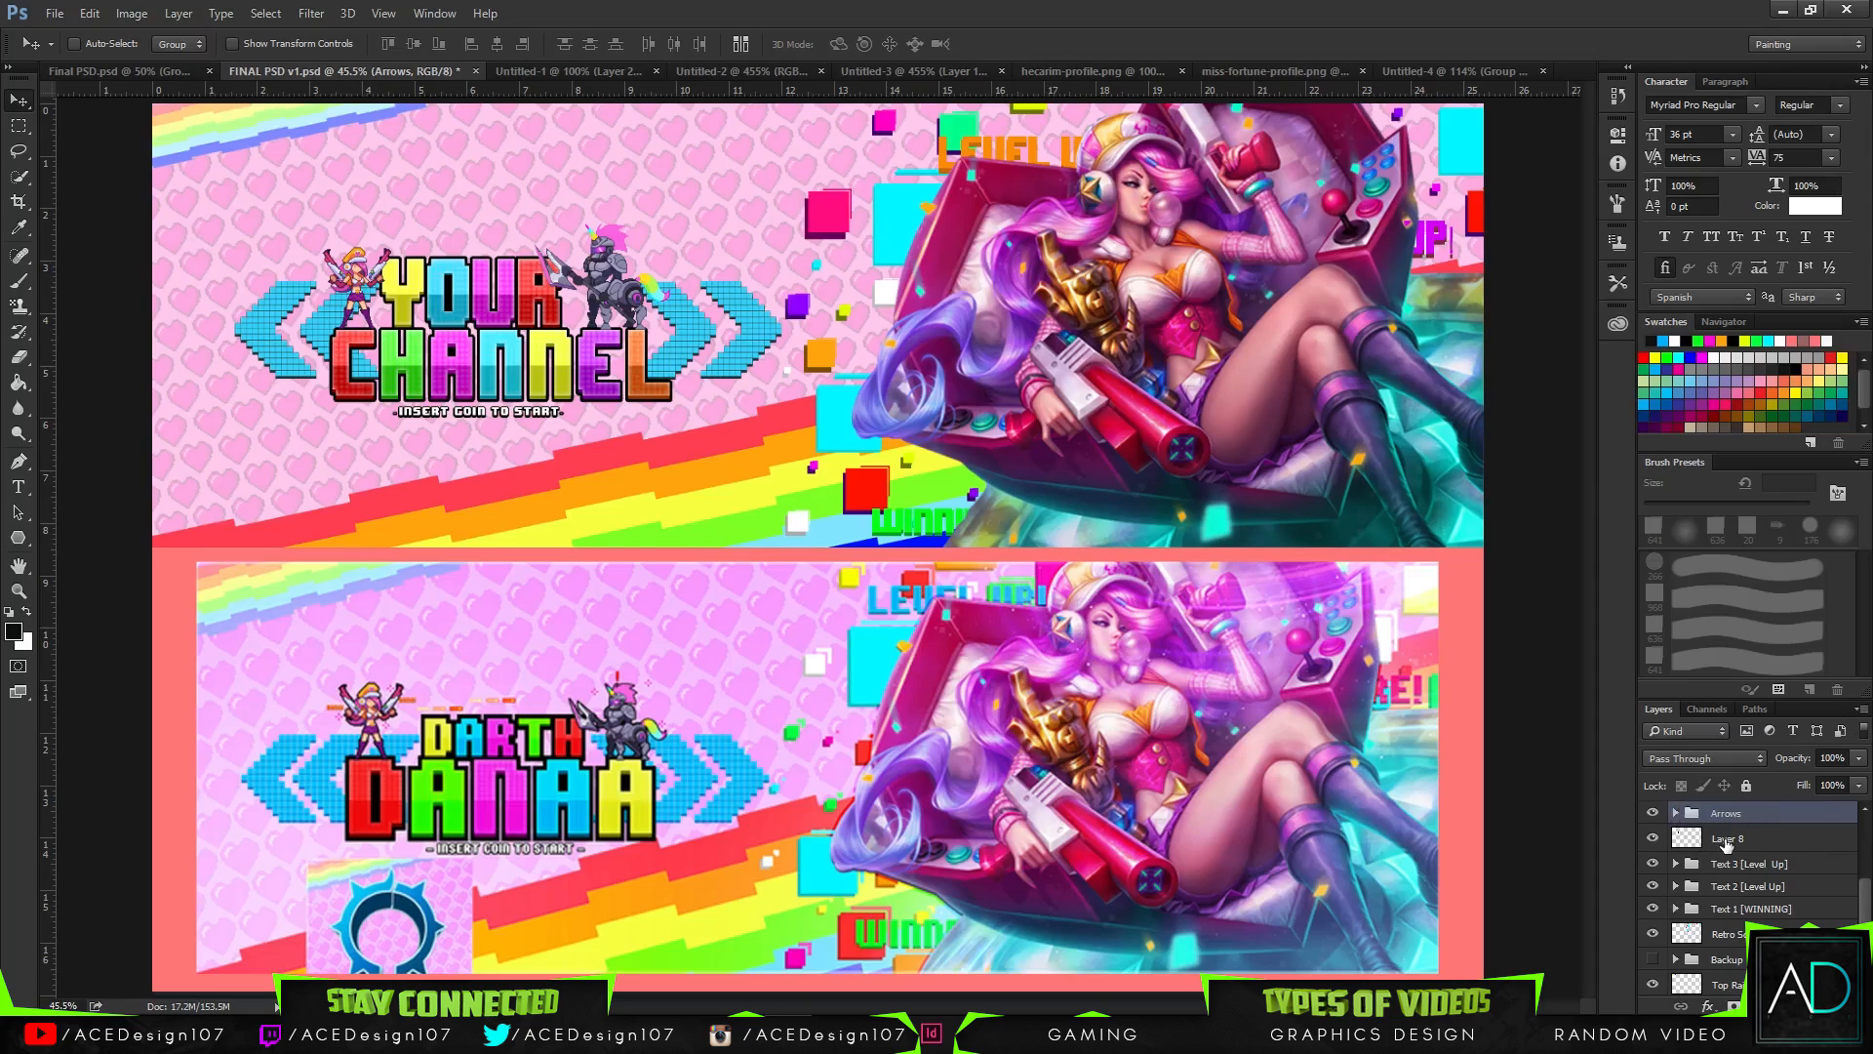
- Rename Layer 8 as "Black Text boxs"
{"action": "left_click", "coordinate": [1727, 842]}
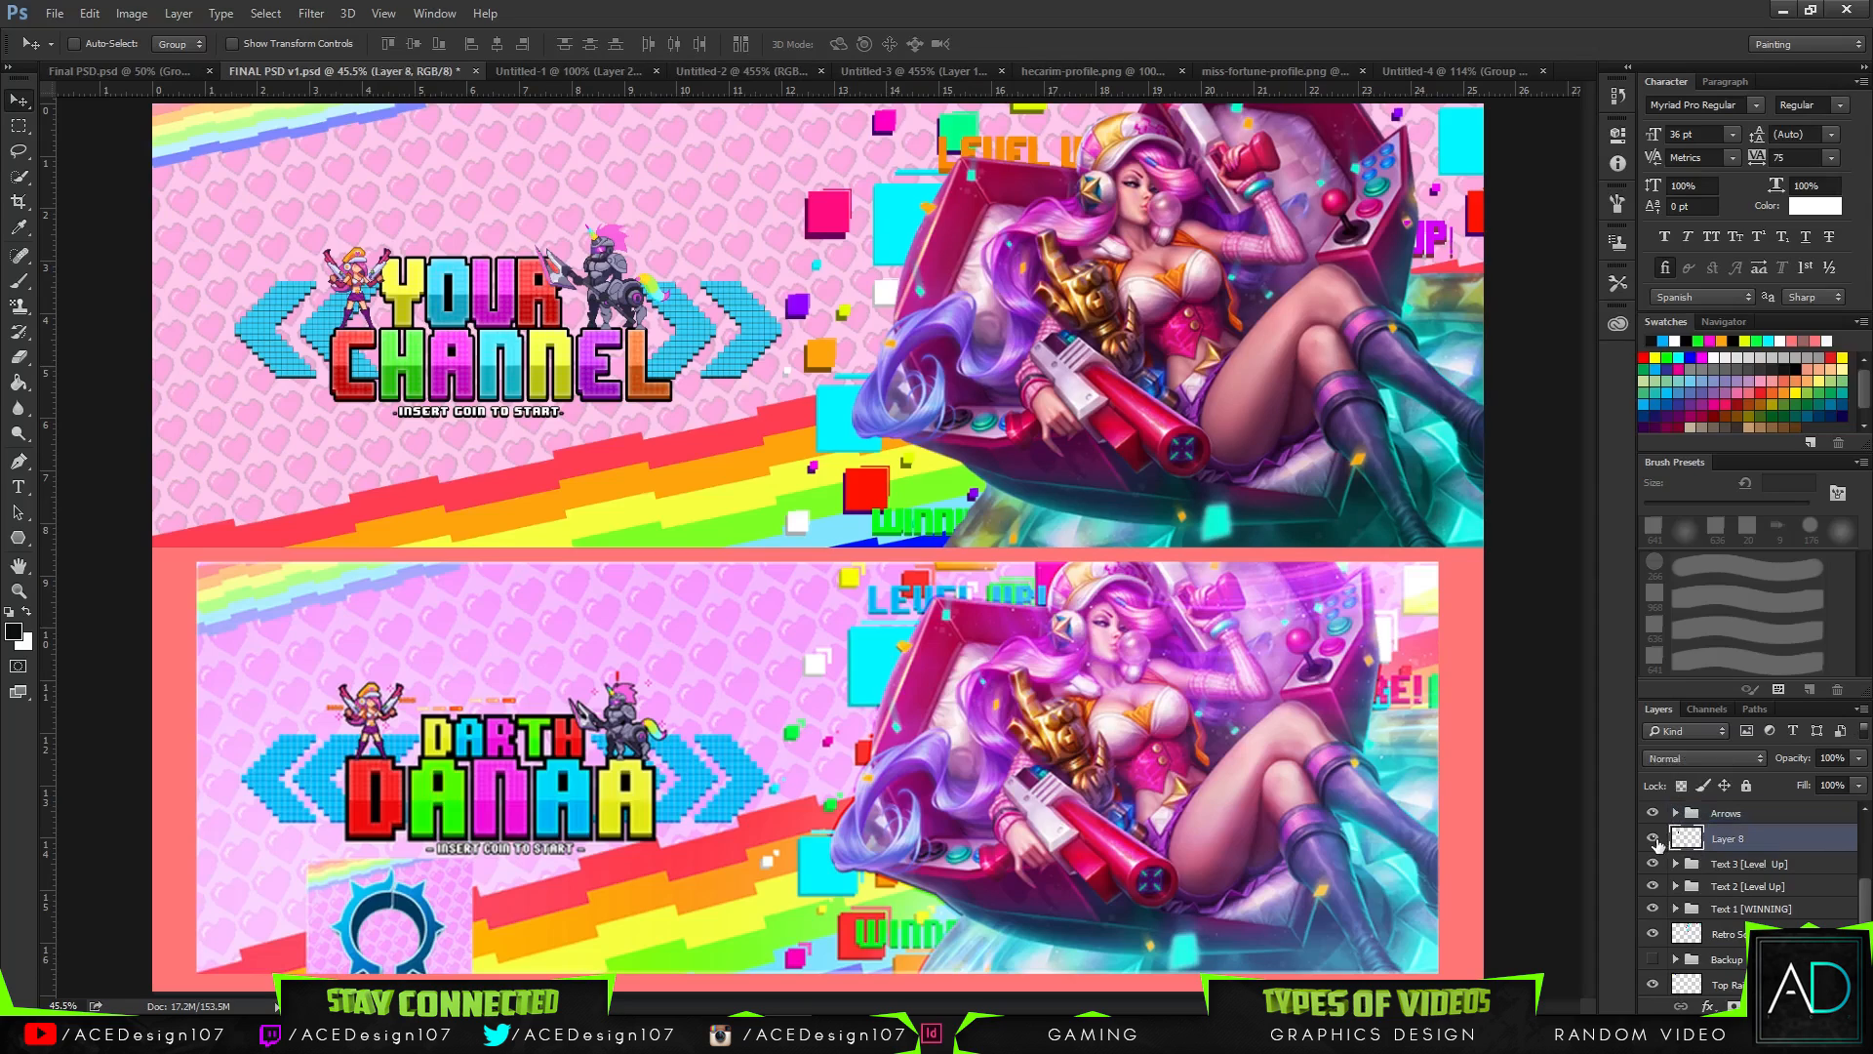
{"action": "double_click", "coordinate": [1733, 840]}
{"action": "type", "text": "Black Text boxs"}
{"action": "key", "text": "Return"}
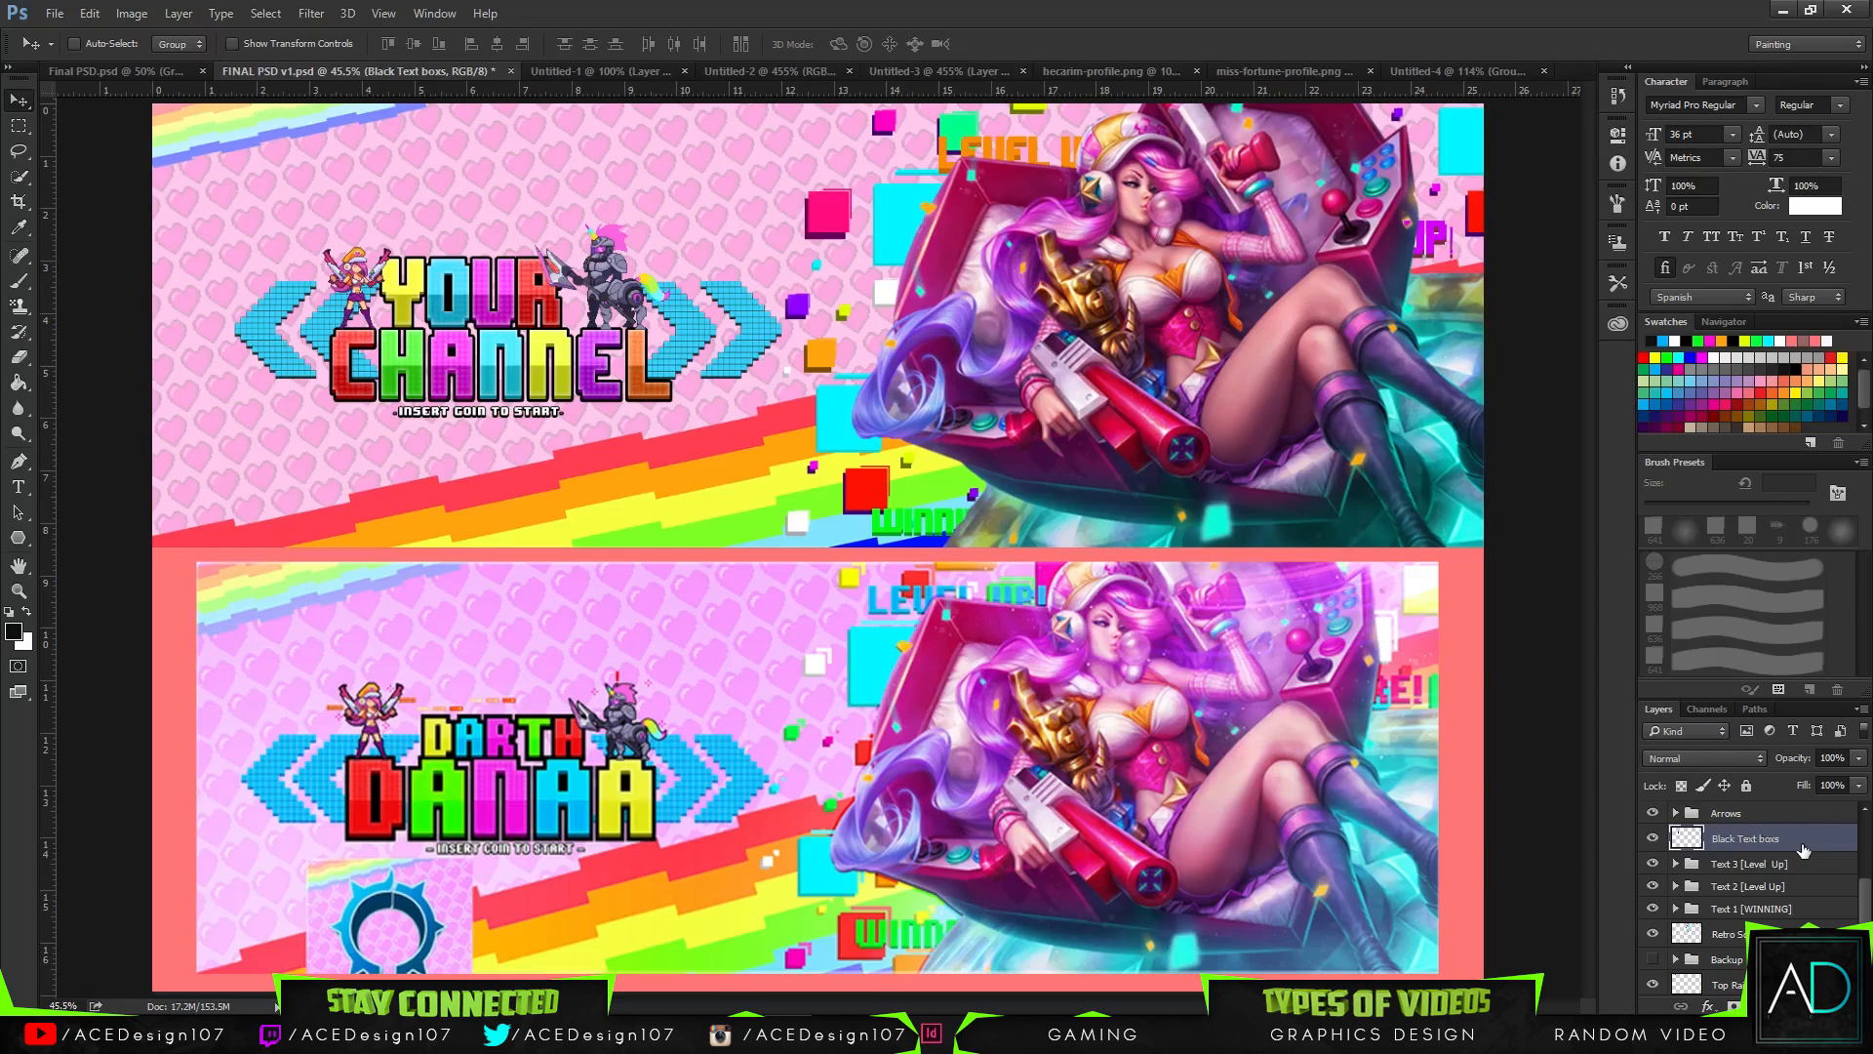
- Put the Black Text boxs layer into a group named Text Fill and collapse the group
{"action": "key", "text": "ctrl+g"}
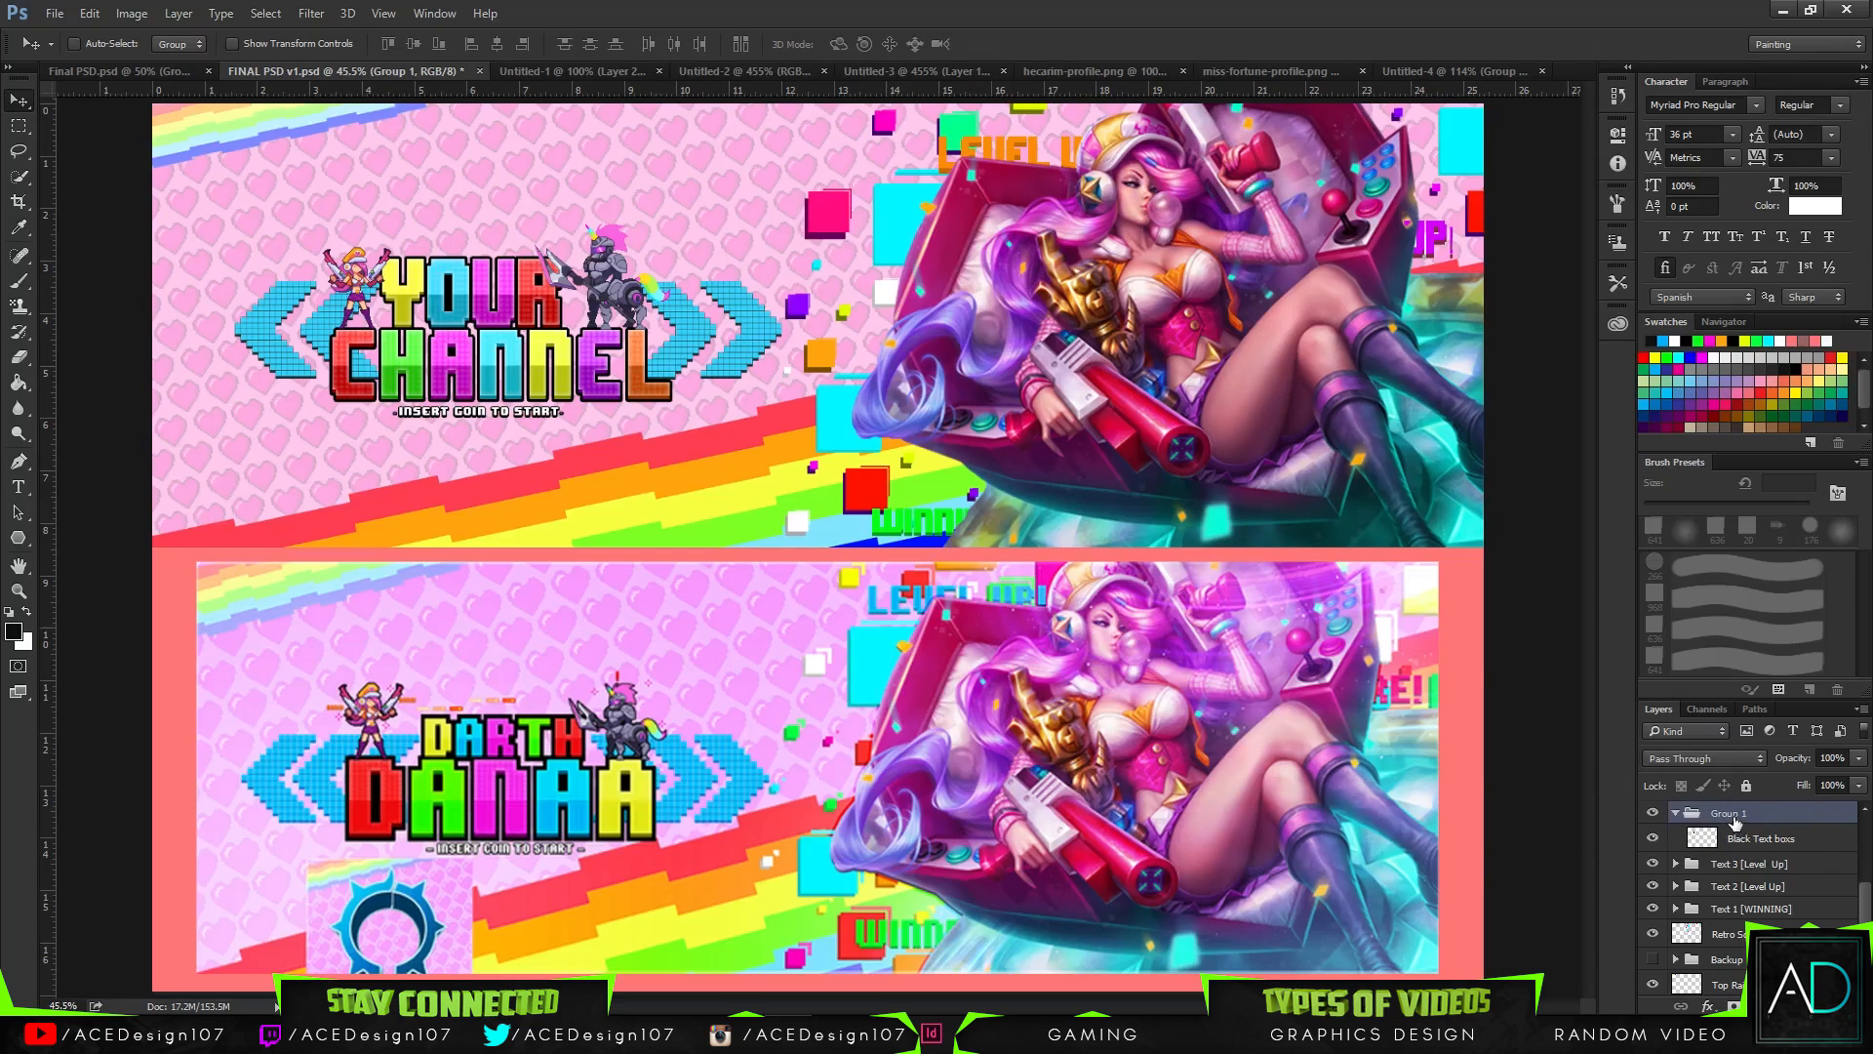
{"action": "double_click", "coordinate": [1733, 816]}
{"action": "type", "text": "Text Fill"}
{"action": "key", "text": "Return"}
{"action": "left_click", "coordinate": [1675, 812]}
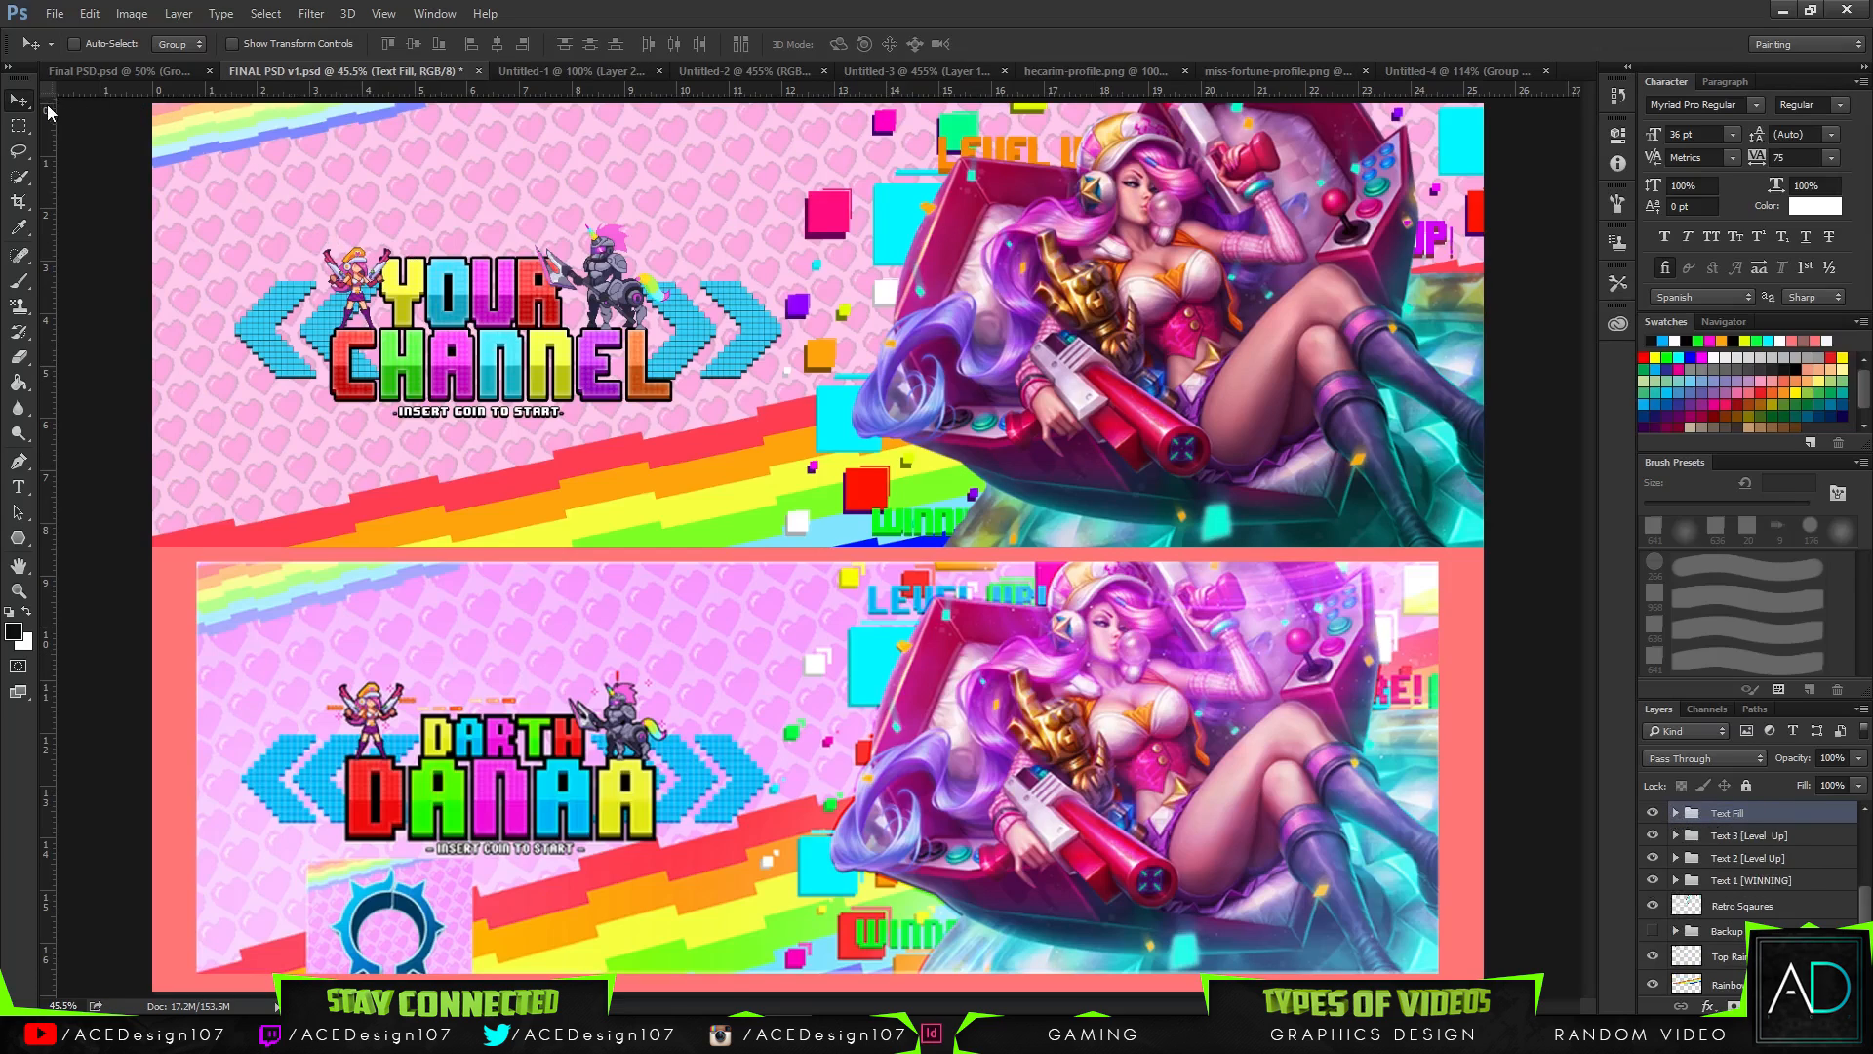
{"action": "key", "text": "ctrl"}
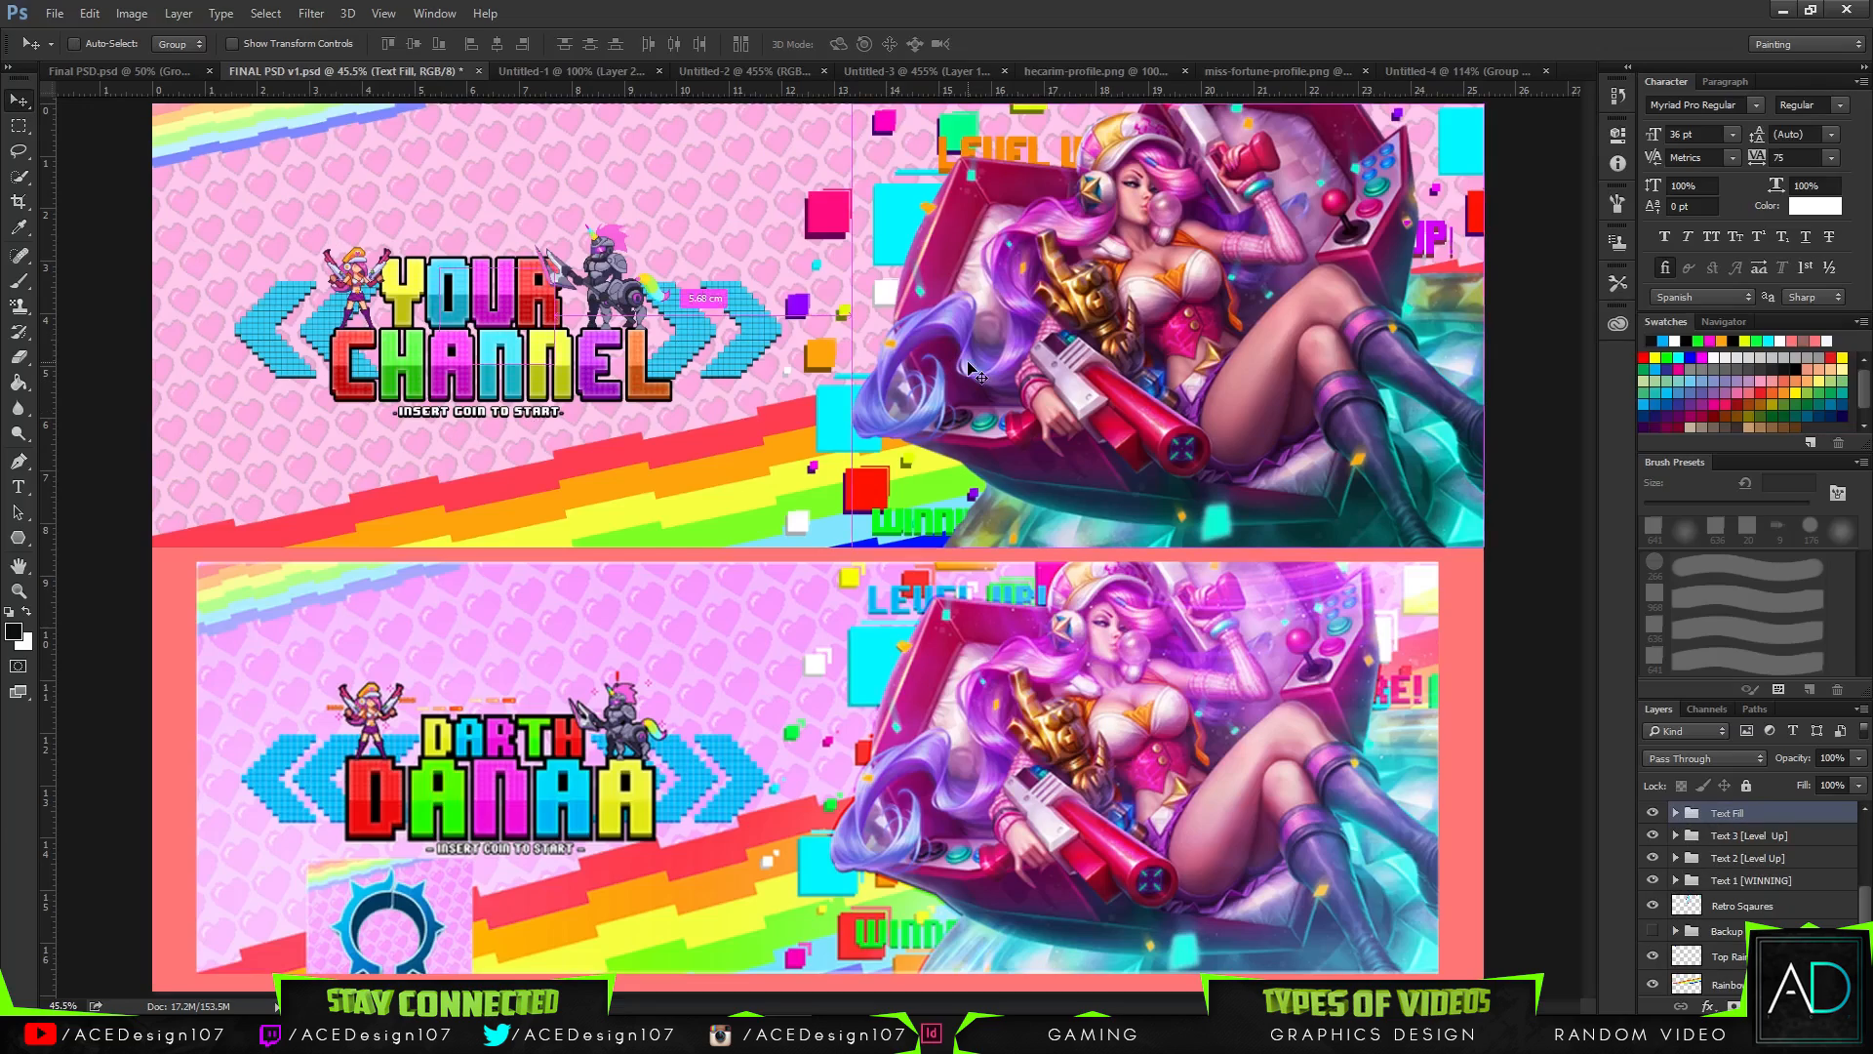
{"action": "key", "text": "ctrl+minus"}
{"action": "key", "text": "ctrl+minus"}
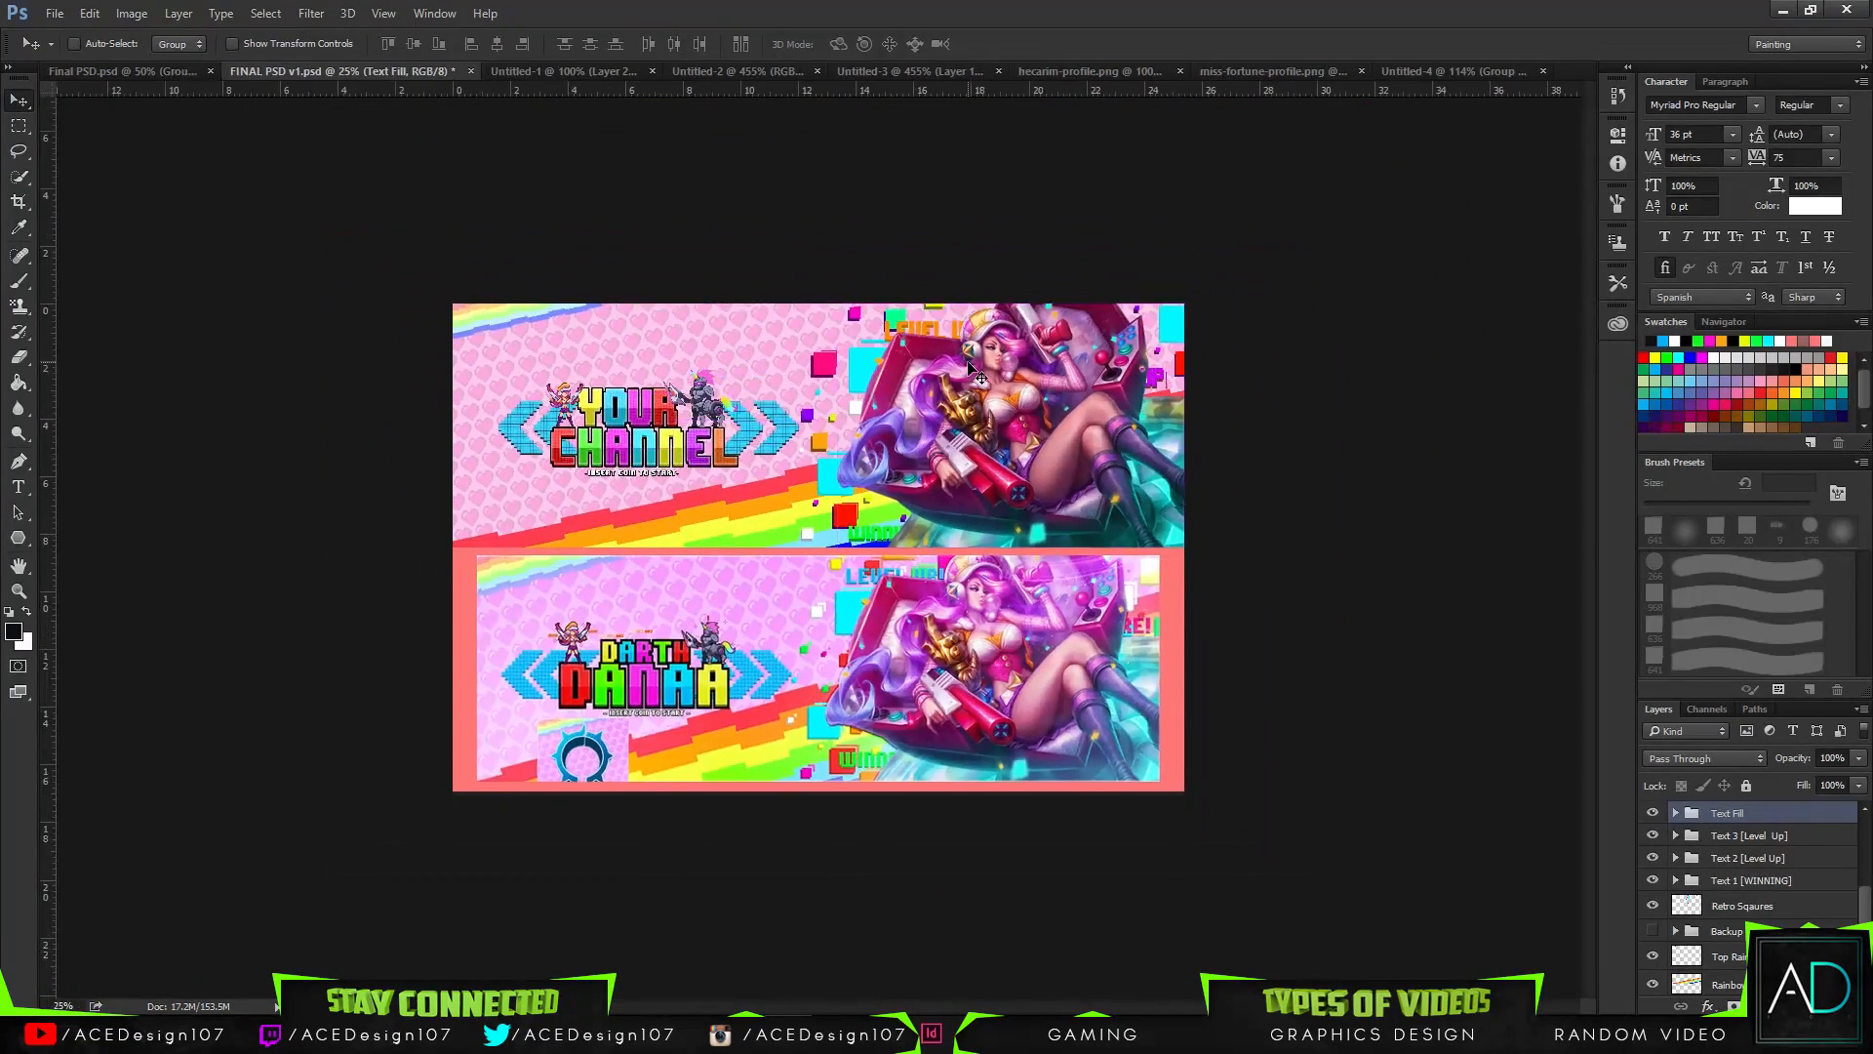
- Switch to a new Google Chrome window and search Google for "sparkles"
{"action": "key", "text": "ctrl+plus"}
{"action": "key", "text": "ctrl+plus"}
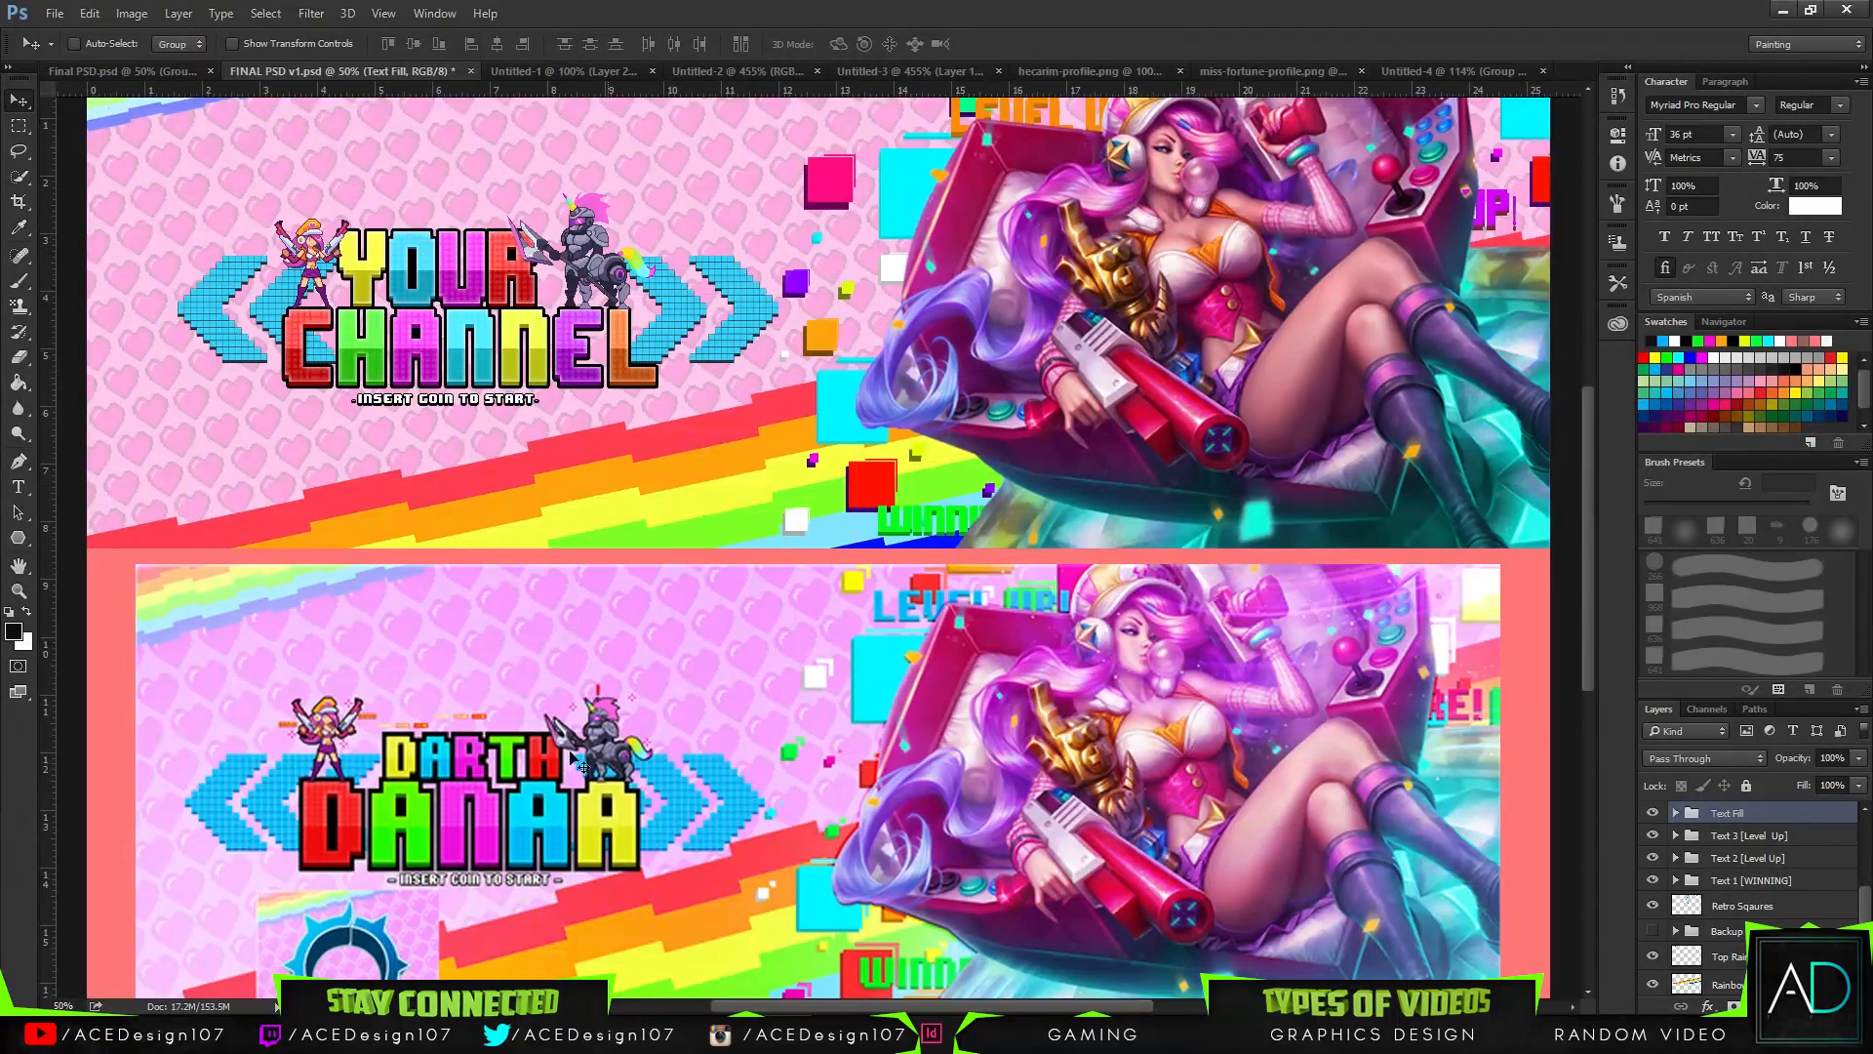
{"action": "right_click", "coordinate": [167, 1034]}
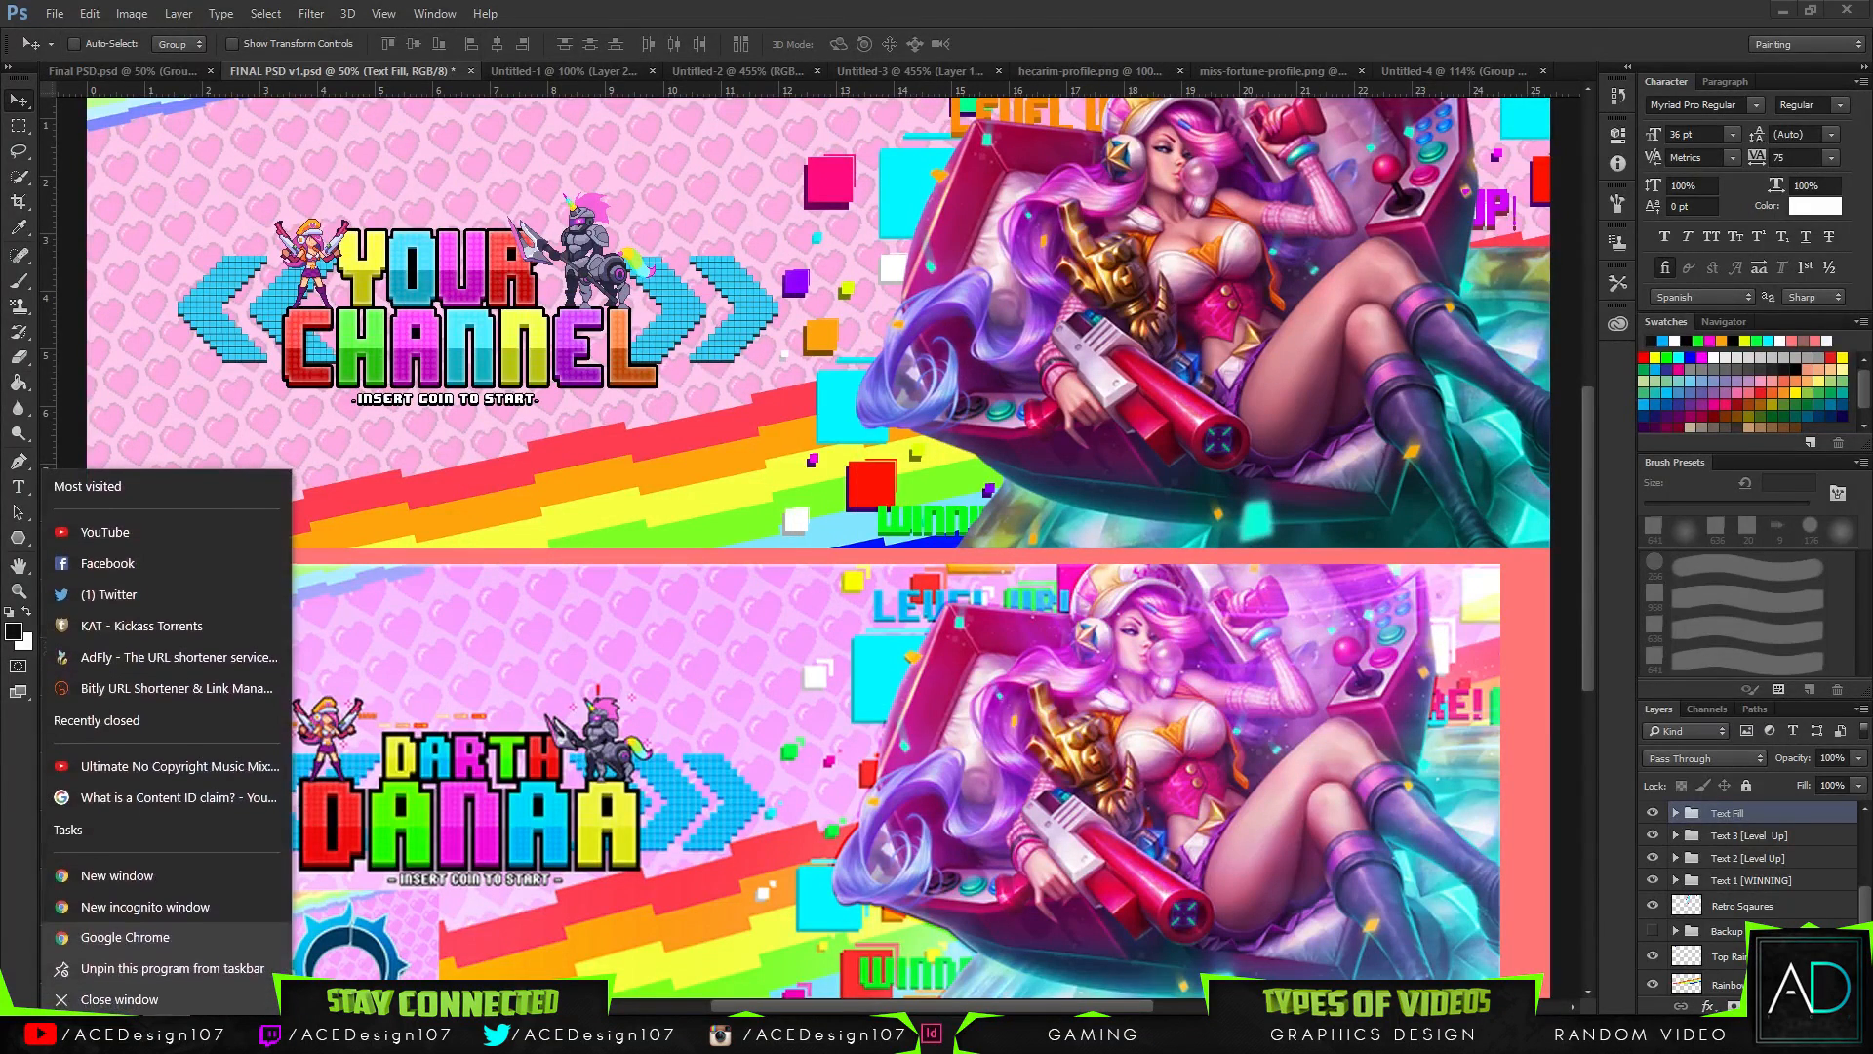
{"action": "left_click", "coordinate": [113, 937]}
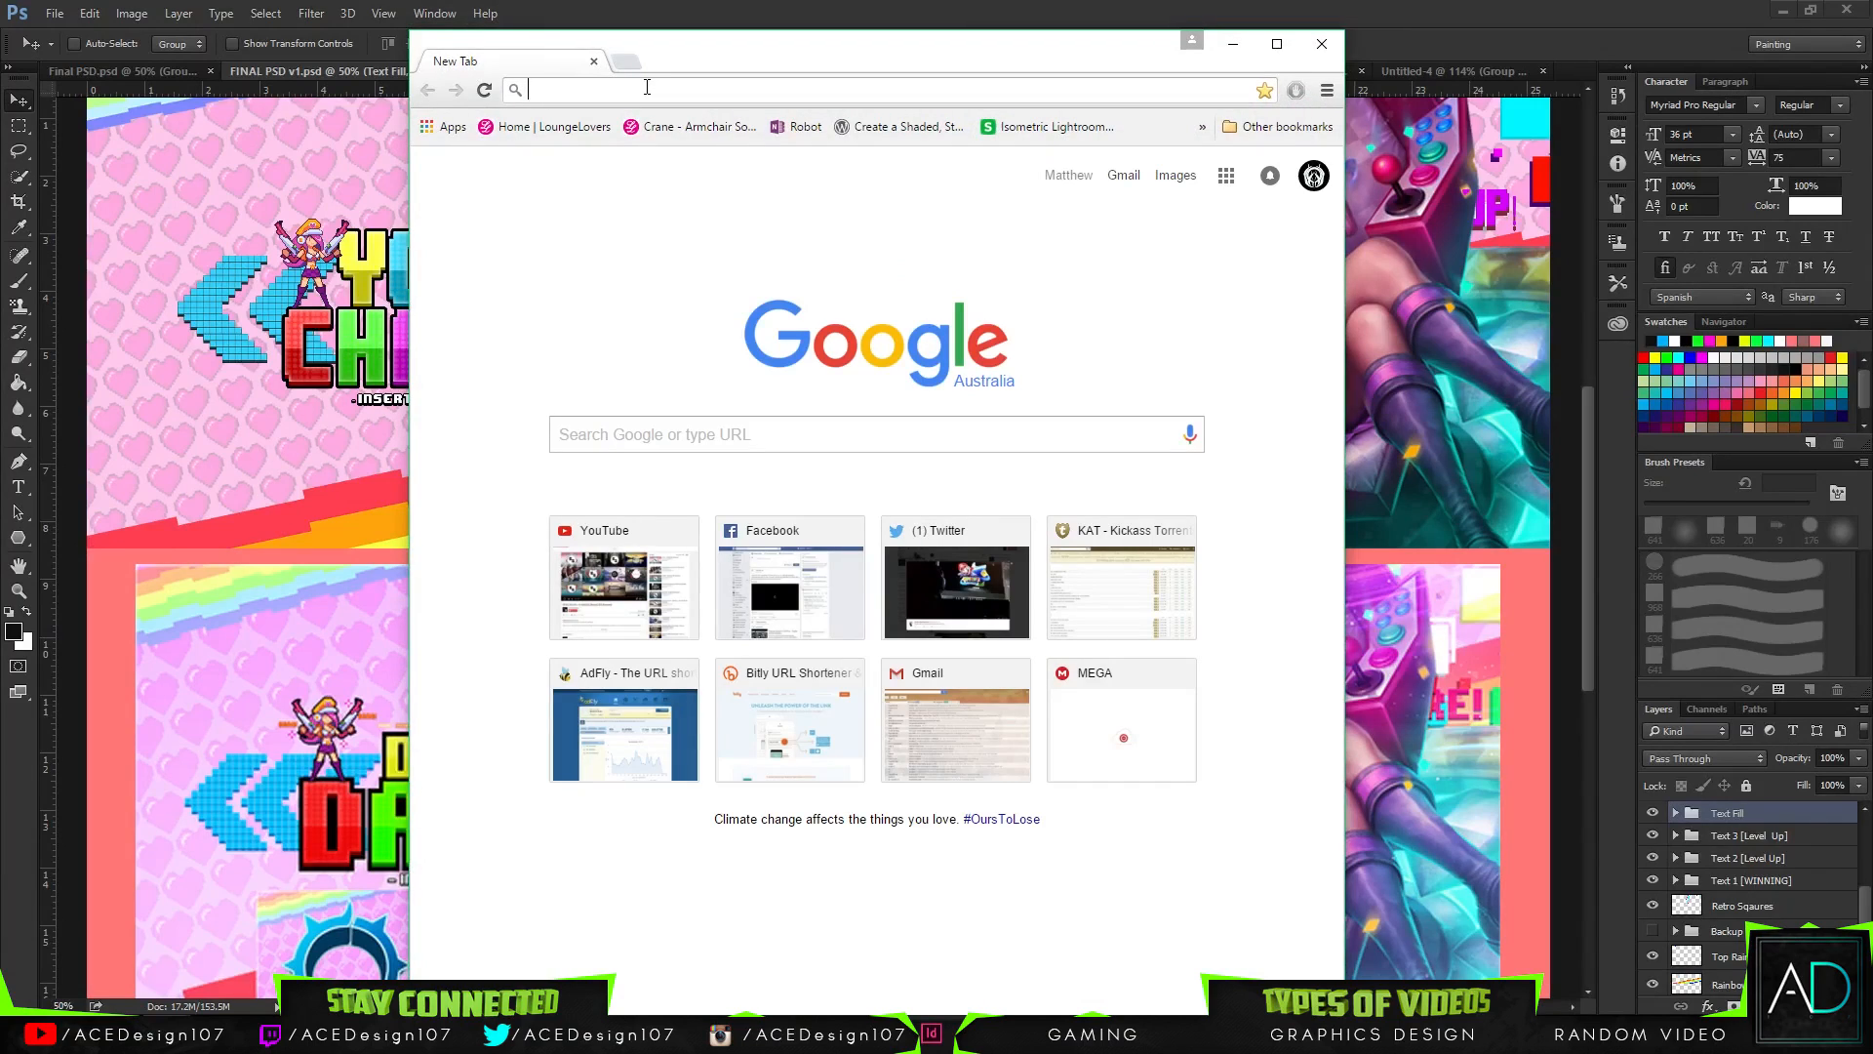
{"action": "type", "text": "sparkels"}
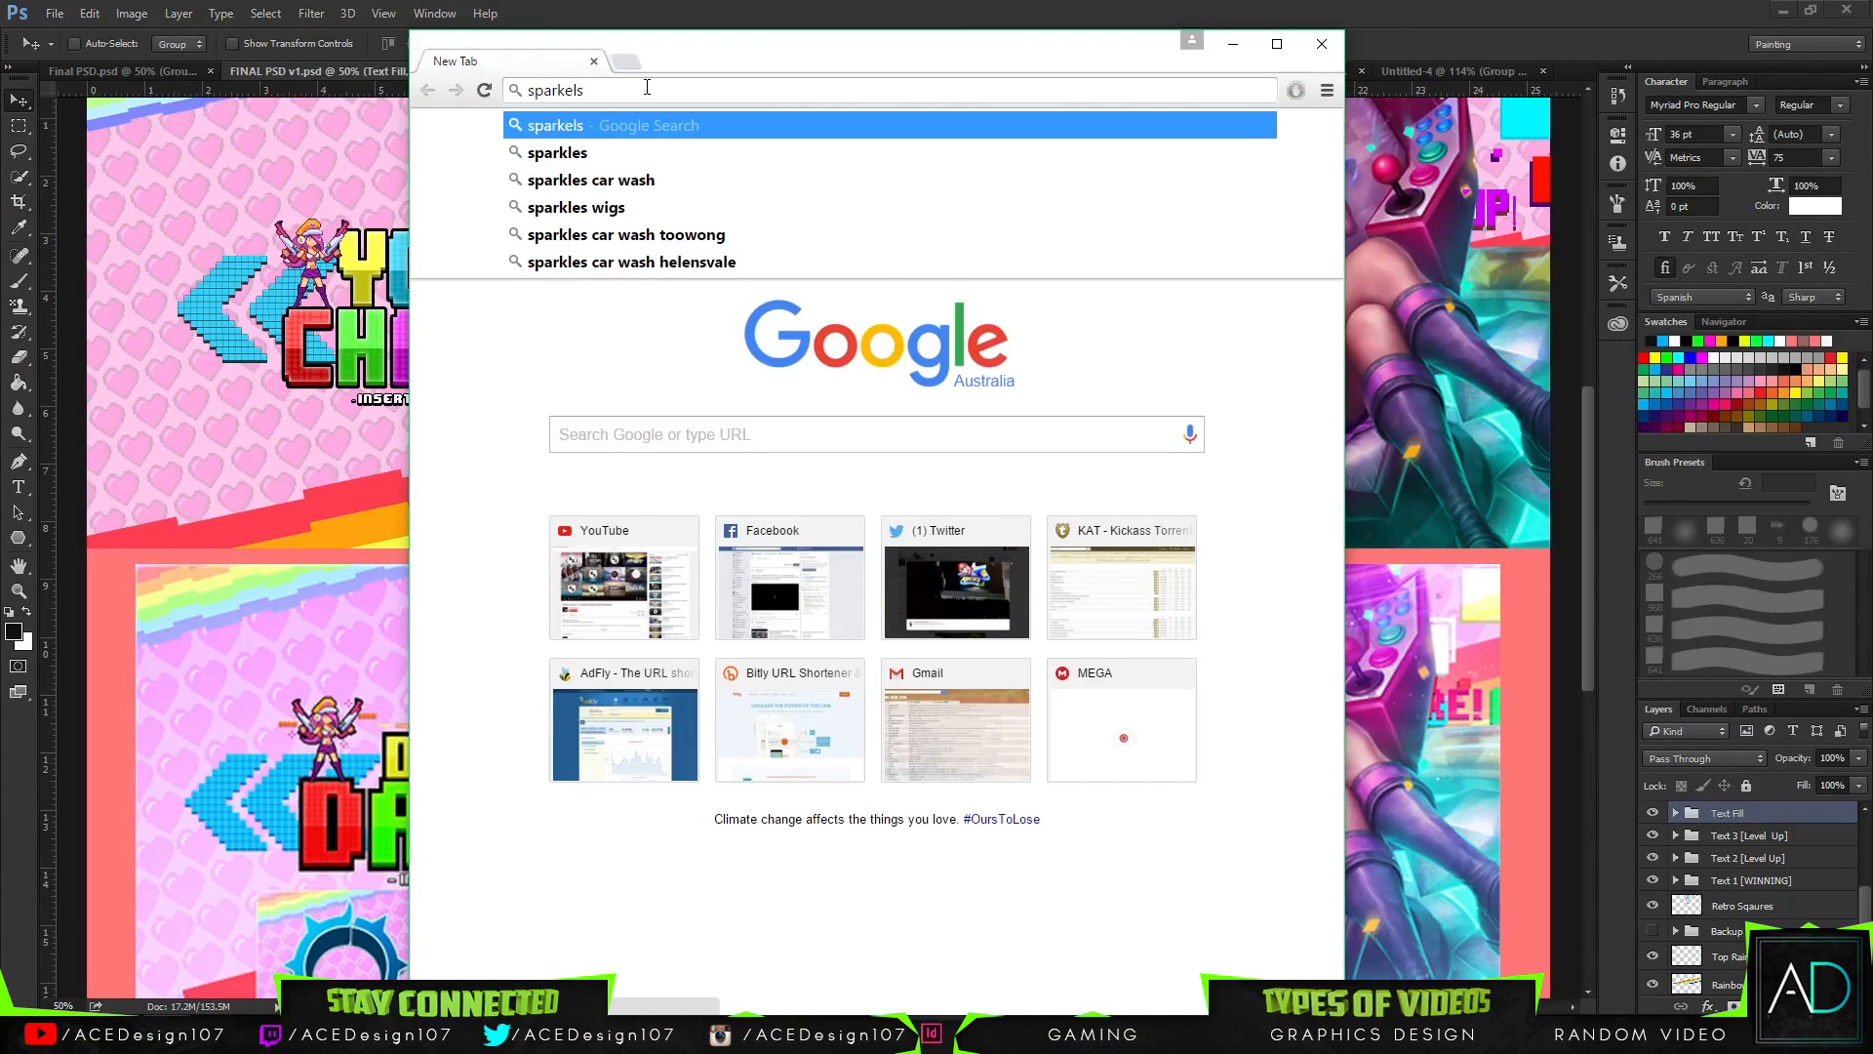
{"action": "key", "text": "Return"}
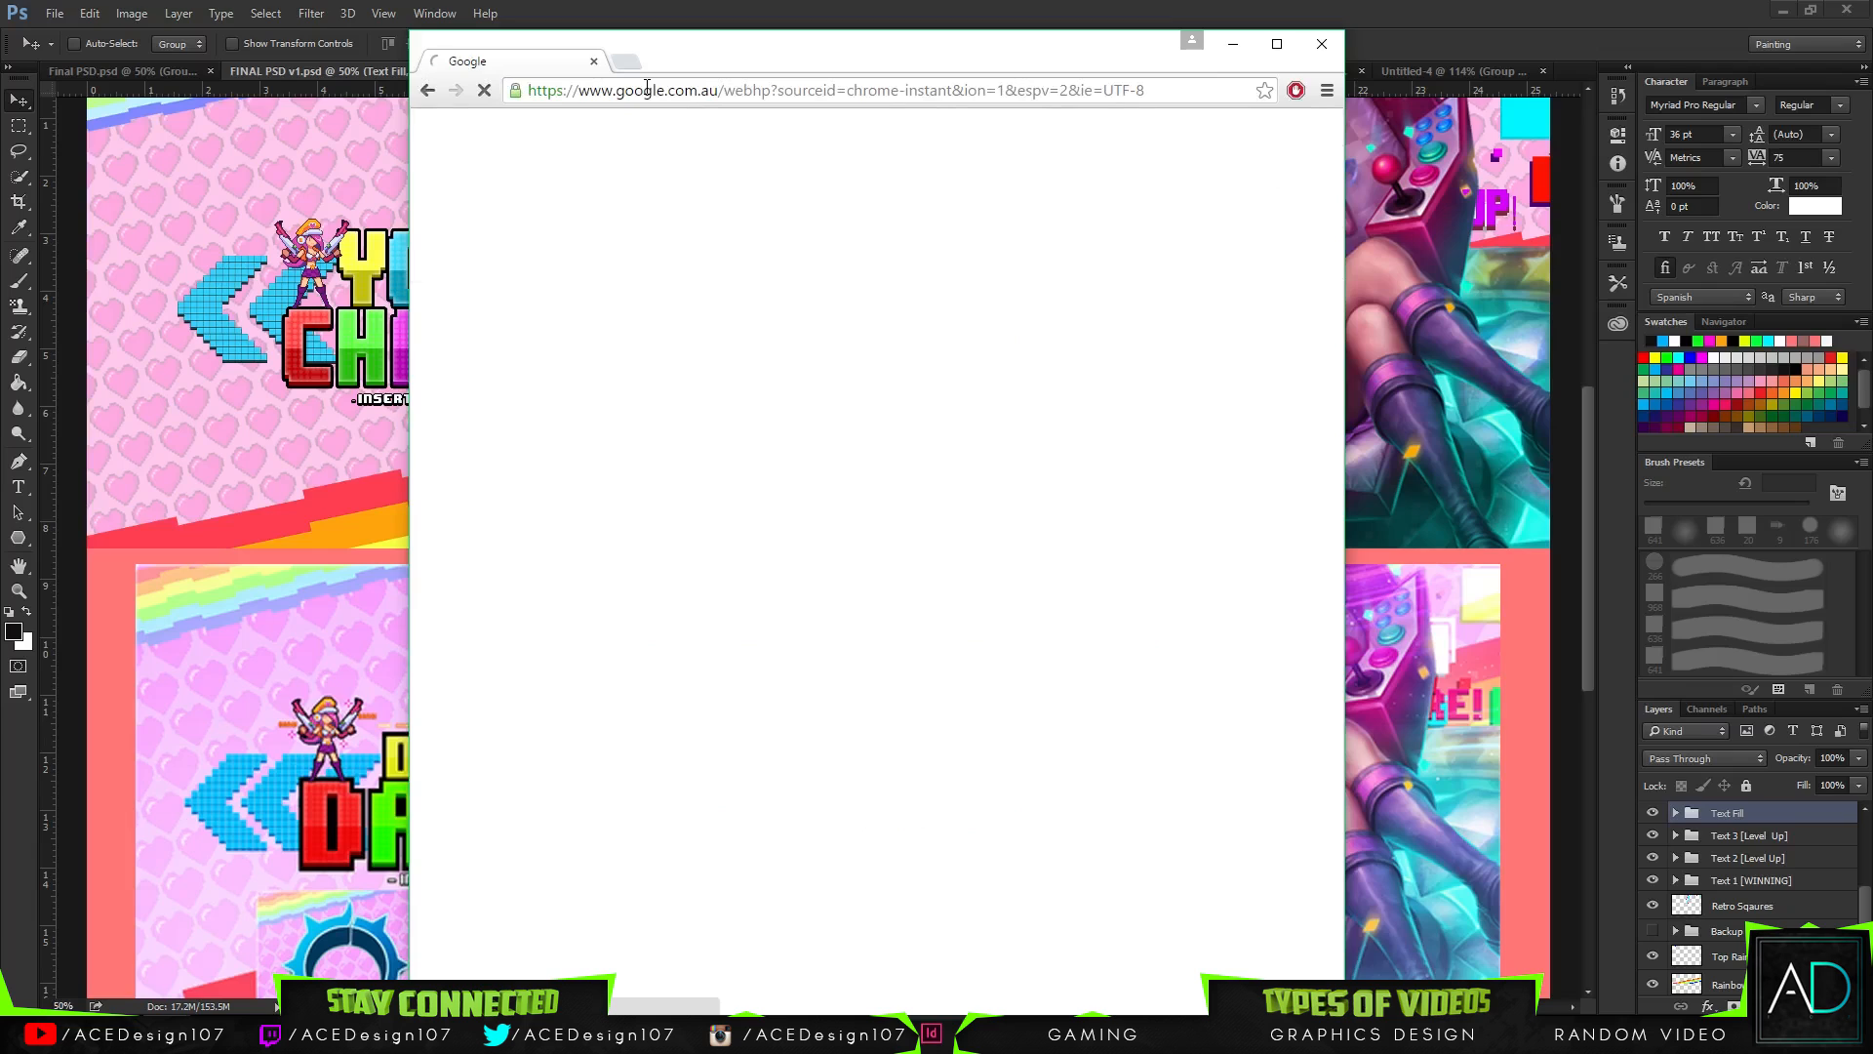
{"action": "left_click", "coordinate": [683, 285]}
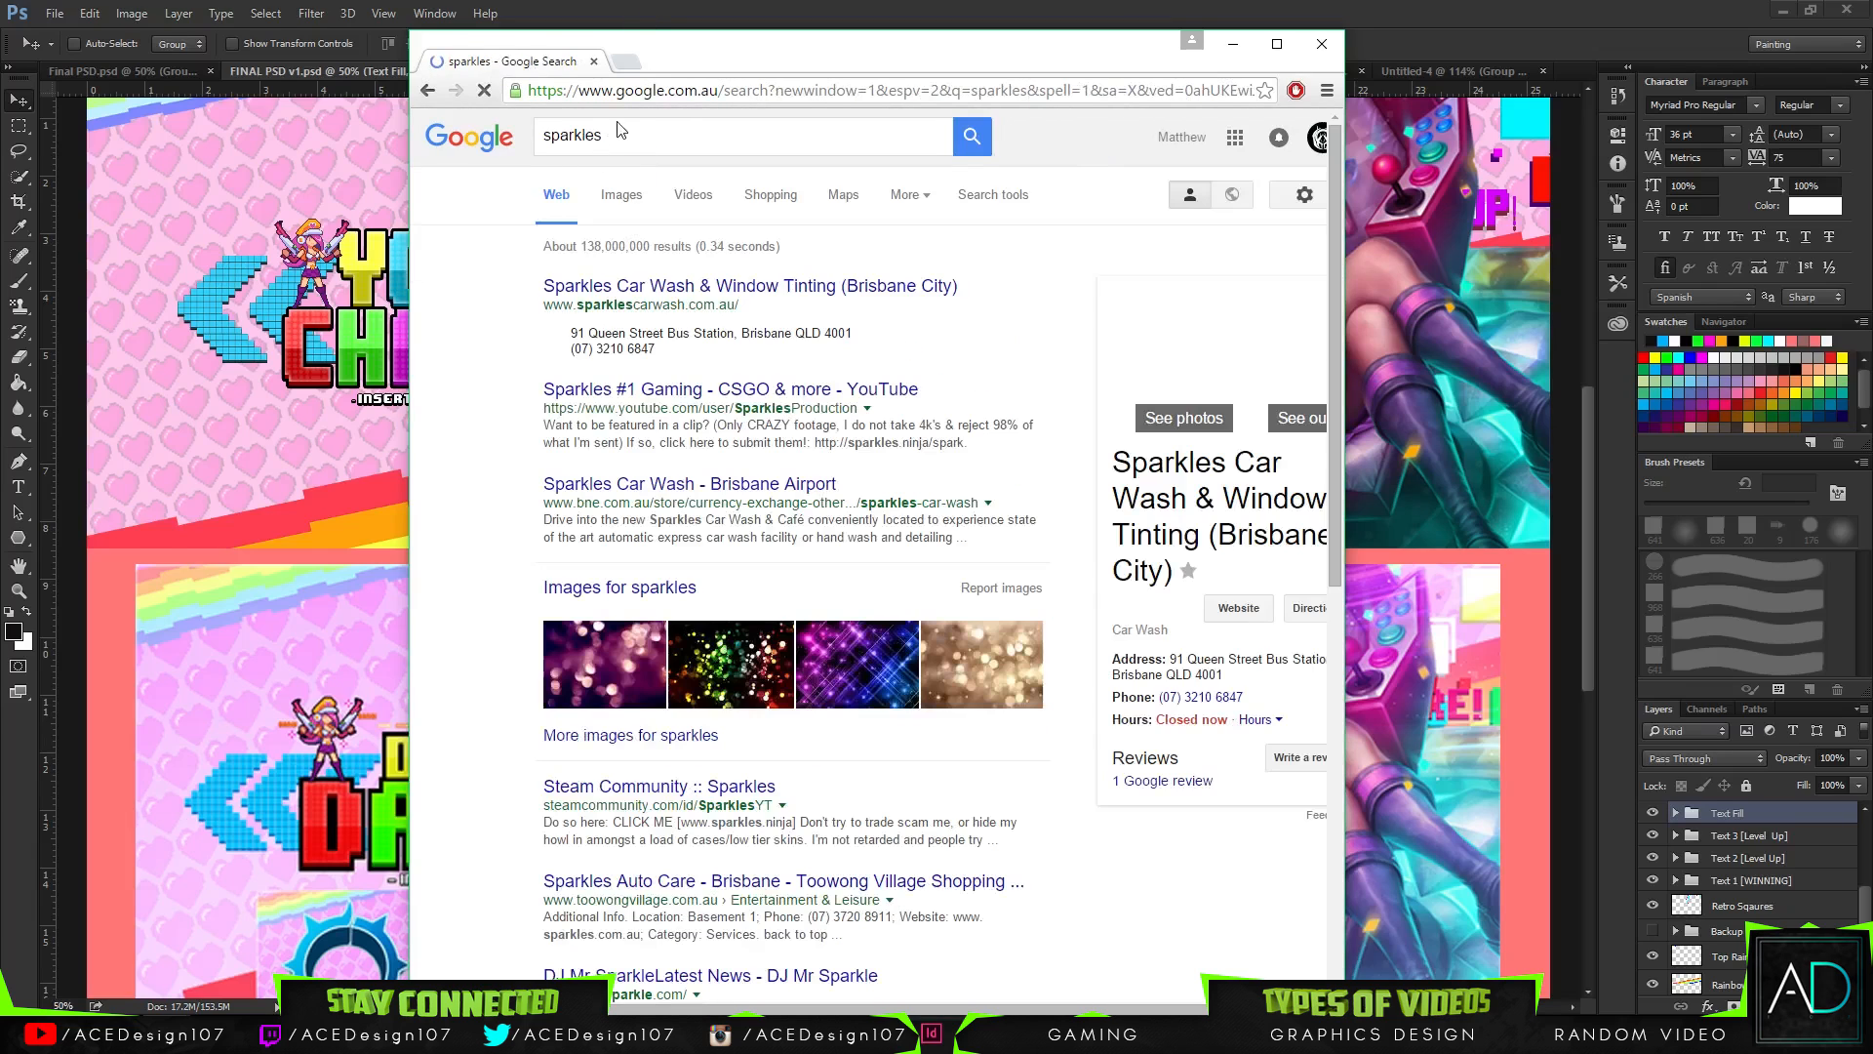
- Refine the Google search to "sparkles png" and show the image results
{"action": "left_click", "coordinate": [635, 144]}
{"action": "type", "text": "png"}
{"action": "key", "text": "Return"}
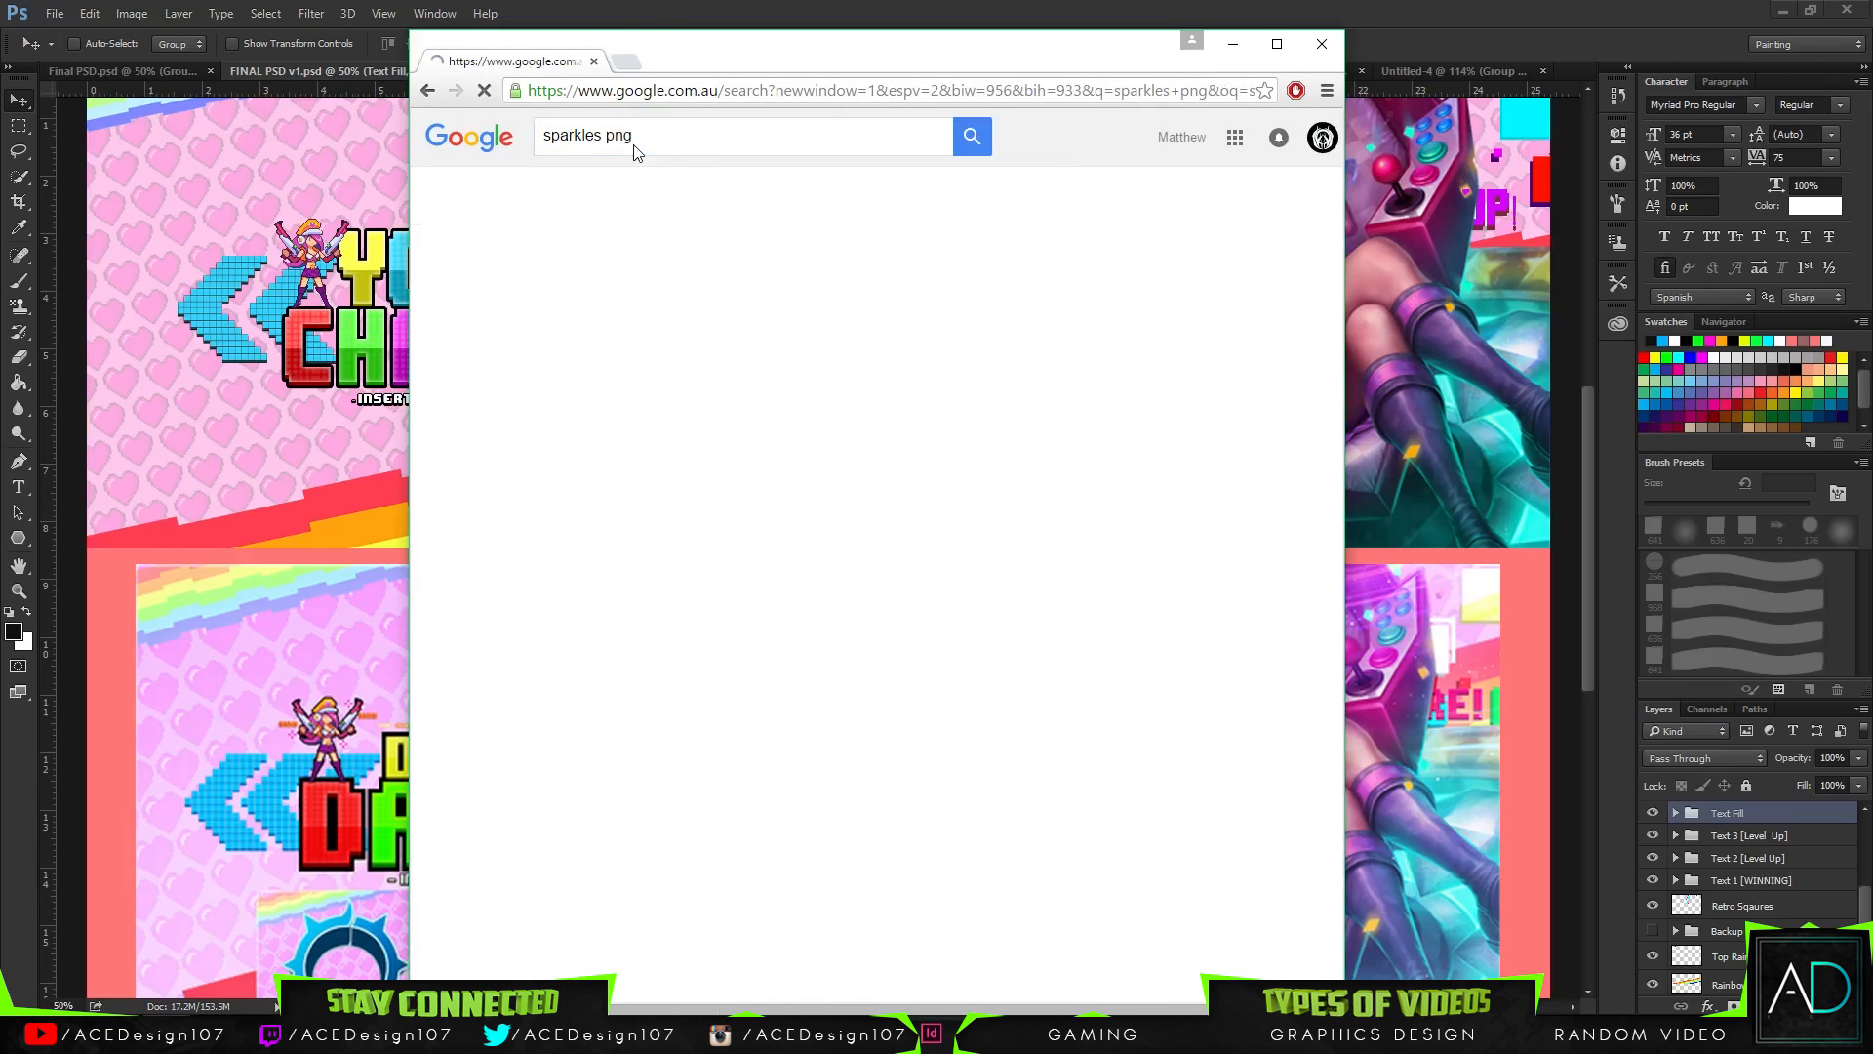
{"action": "left_click", "coordinate": [622, 207]}
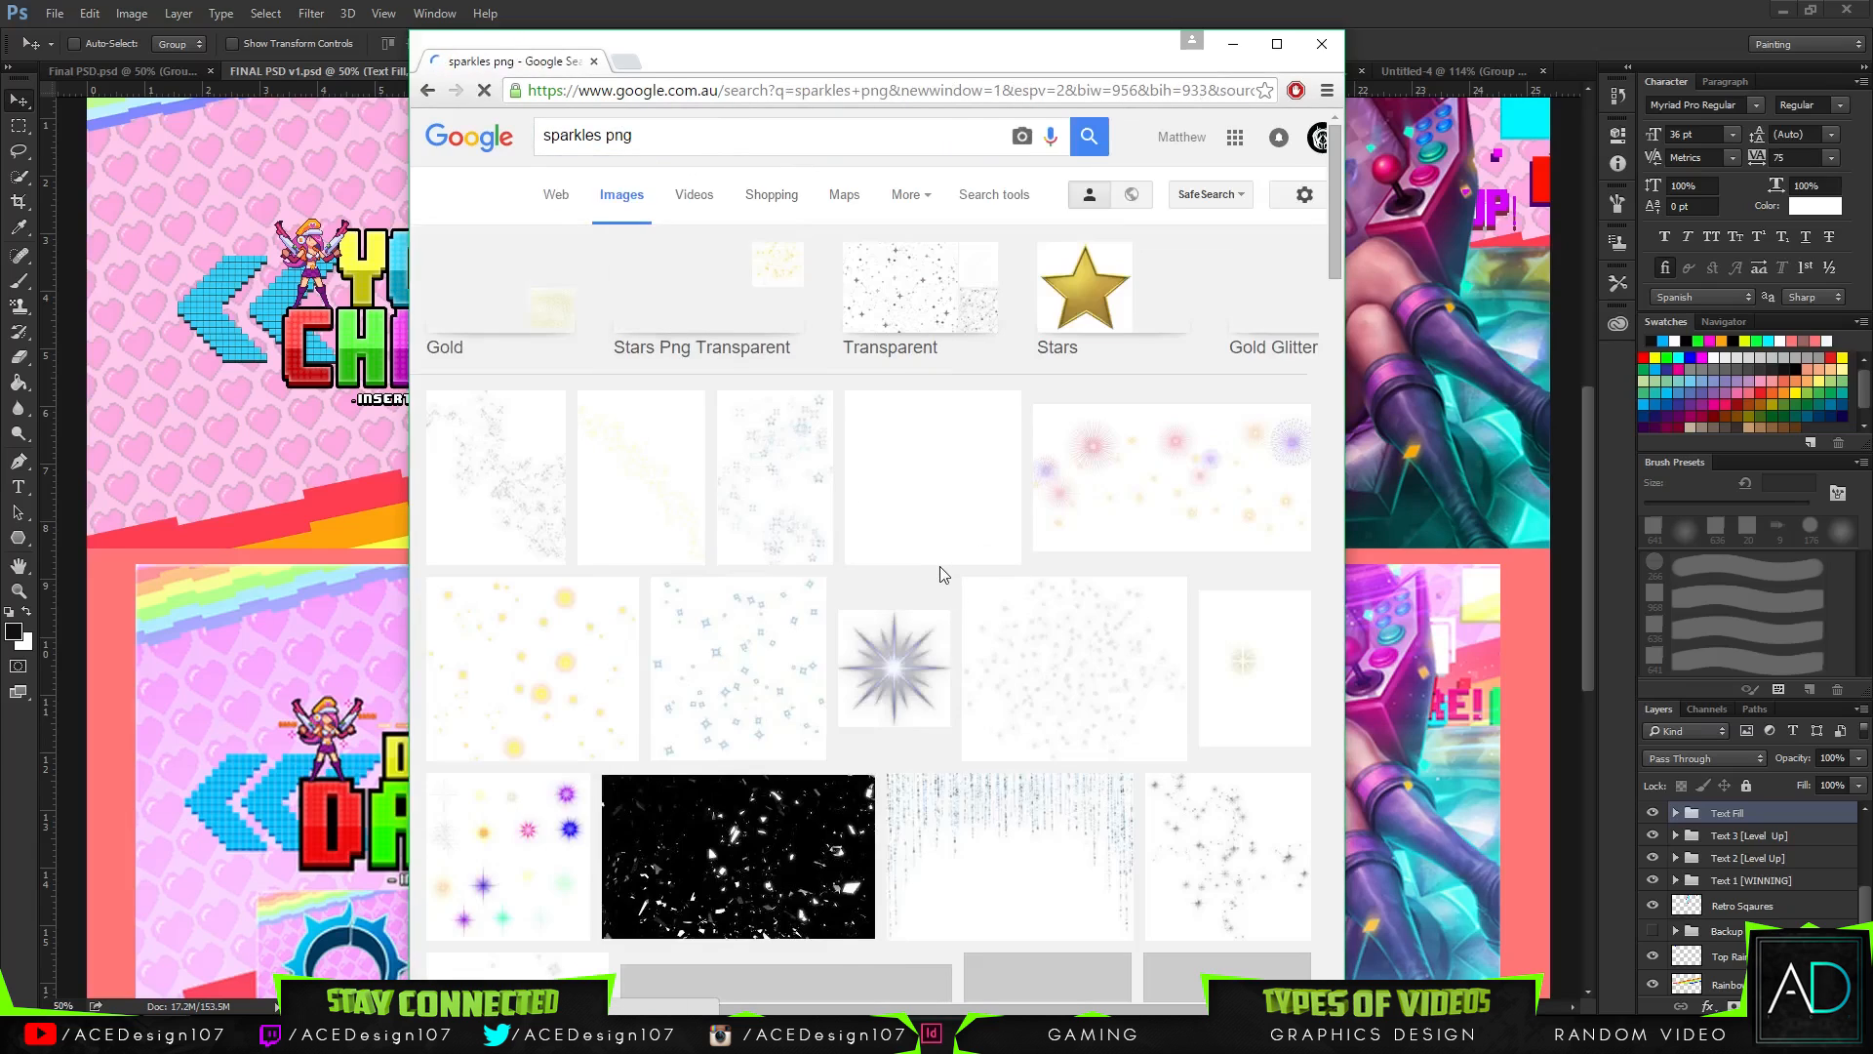
- Look through the "sparkles png" image results, previewing the Purple Sparkles picture, for a sparkle effect that suits the banner
{"action": "scroll", "coordinate": [867, 414], "scroll_direction": "down", "scroll_amount": 2}
{"action": "scroll", "coordinate": [866, 413], "scroll_direction": "up", "scroll_amount": 2}
{"action": "scroll", "coordinate": [781, 424], "scroll_direction": "down", "scroll_amount": 10}
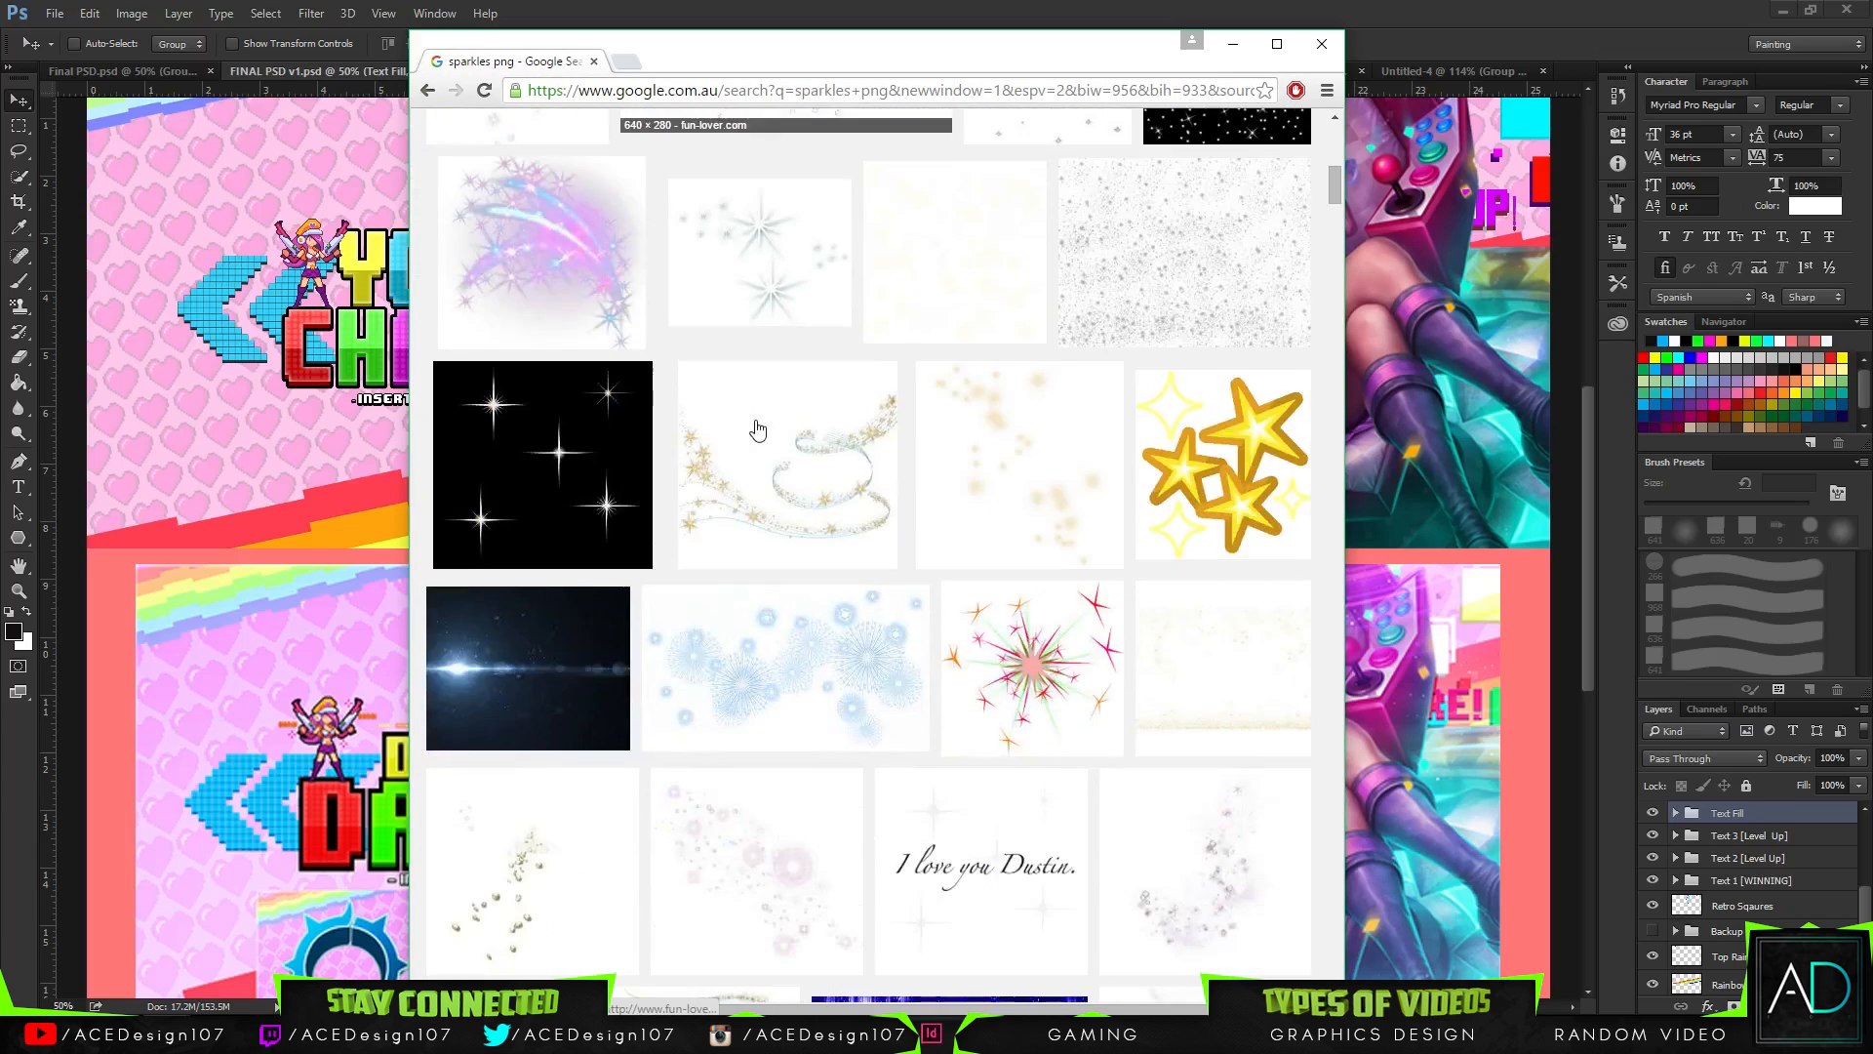
{"action": "left_click", "coordinate": [570, 254]}
{"action": "scroll", "coordinate": [1087, 635], "scroll_direction": "down", "scroll_amount": 3}
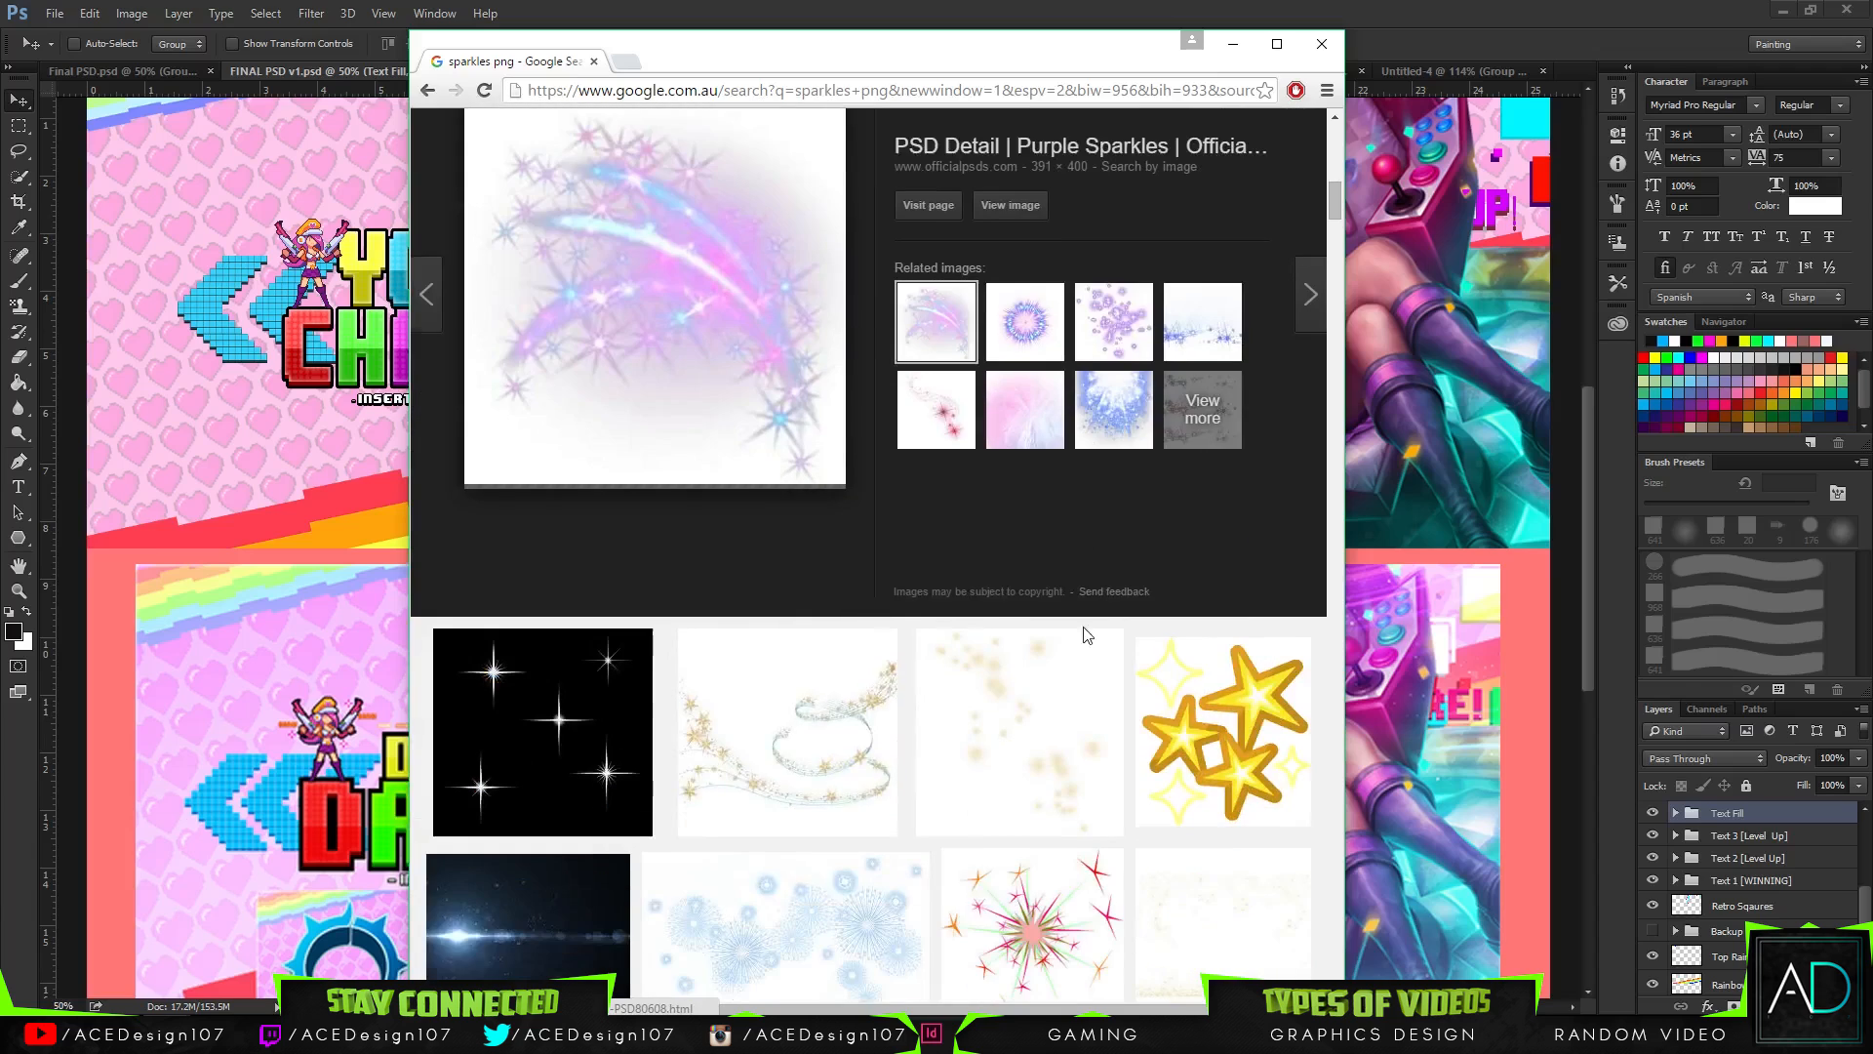
{"action": "scroll", "coordinate": [993, 614], "scroll_direction": "down", "scroll_amount": 3}
{"action": "scroll", "coordinate": [976, 615], "scroll_direction": "up", "scroll_amount": 3}
{"action": "scroll", "coordinate": [741, 645], "scroll_direction": "down", "scroll_amount": 6}
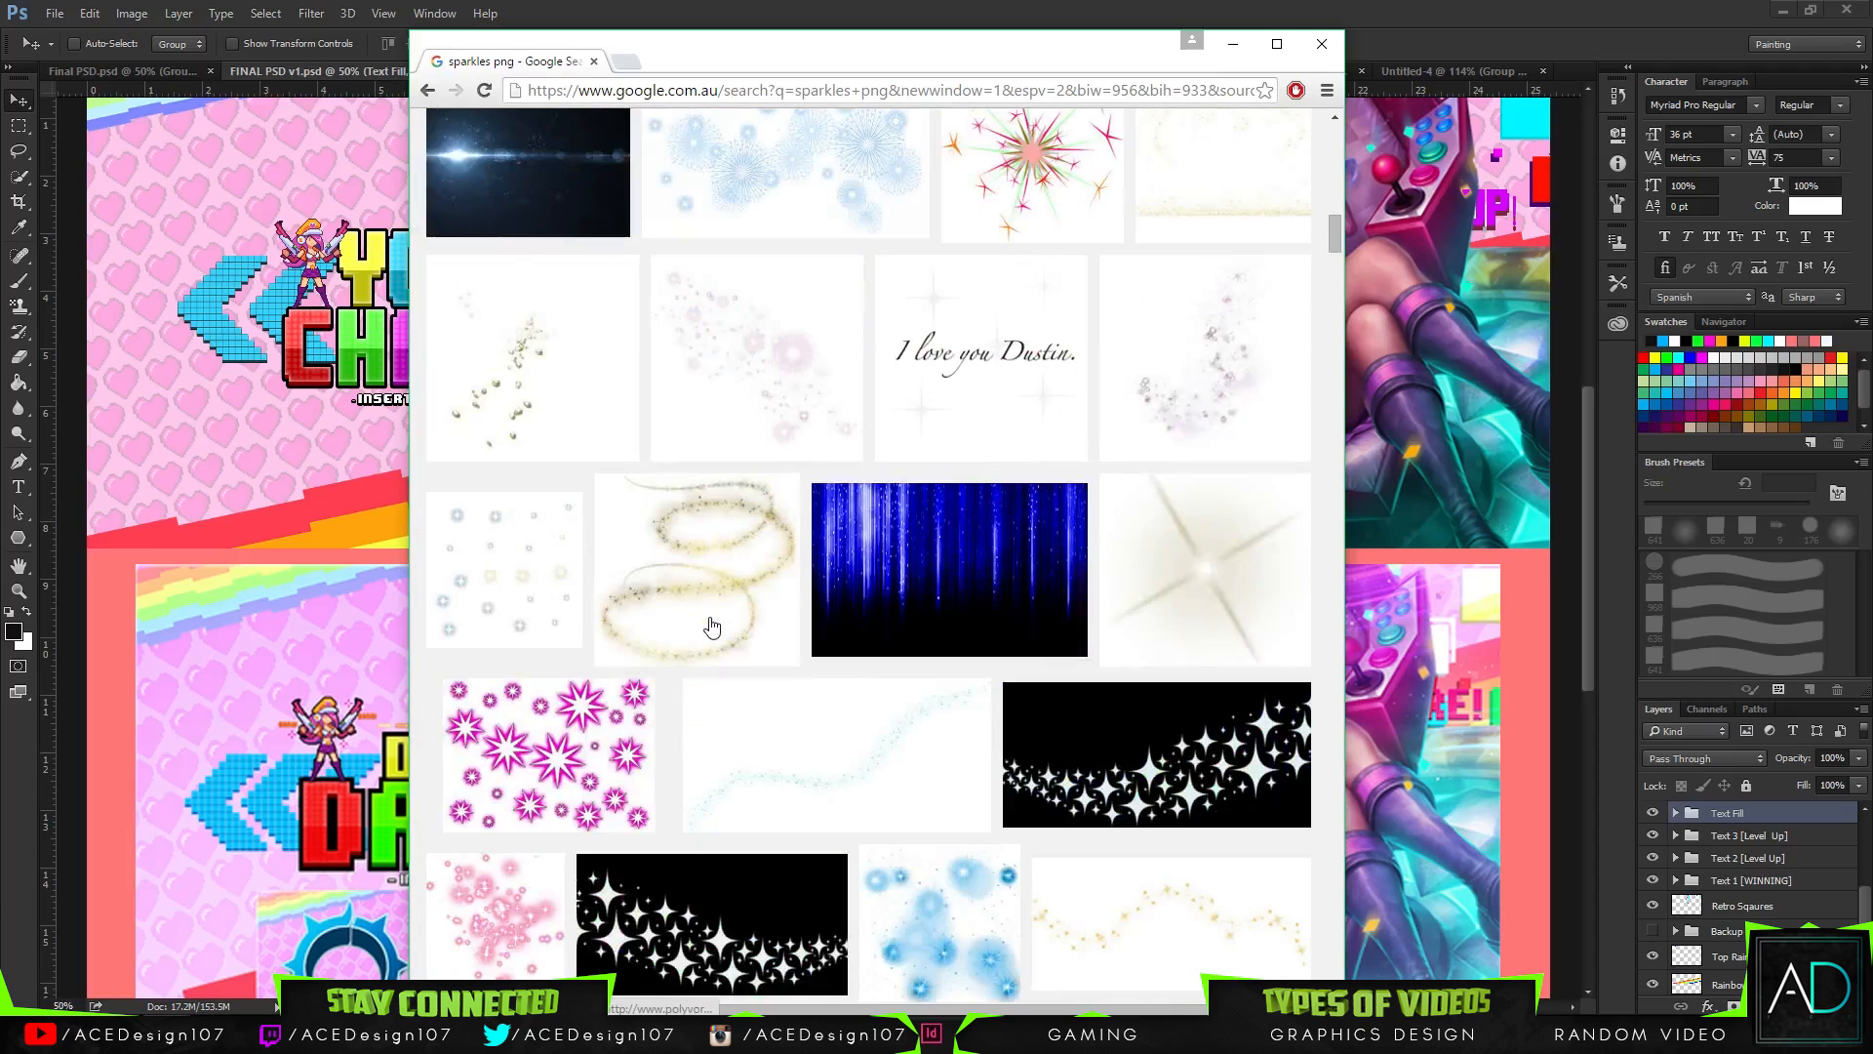
{"action": "scroll", "coordinate": [711, 627], "scroll_direction": "up", "scroll_amount": 15}
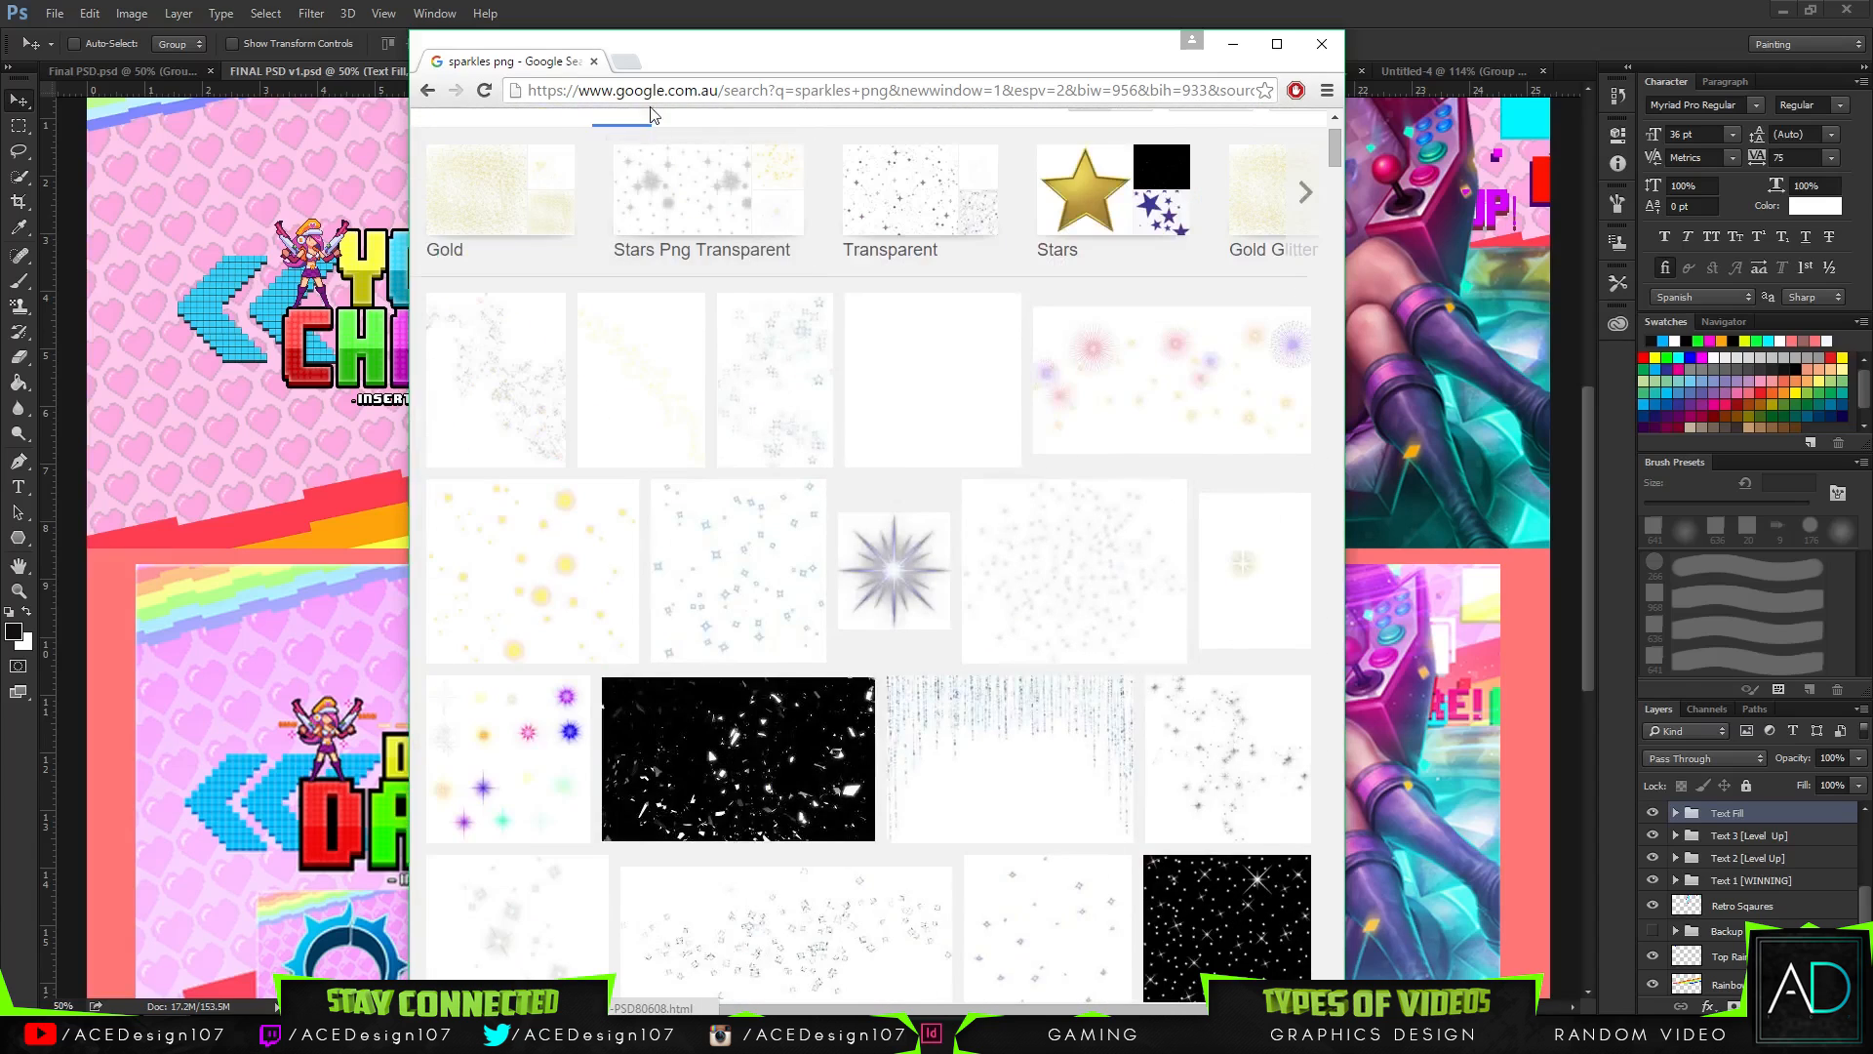
- Change the image search to "sparkle trail png"
{"action": "left_click", "coordinate": [635, 131]}
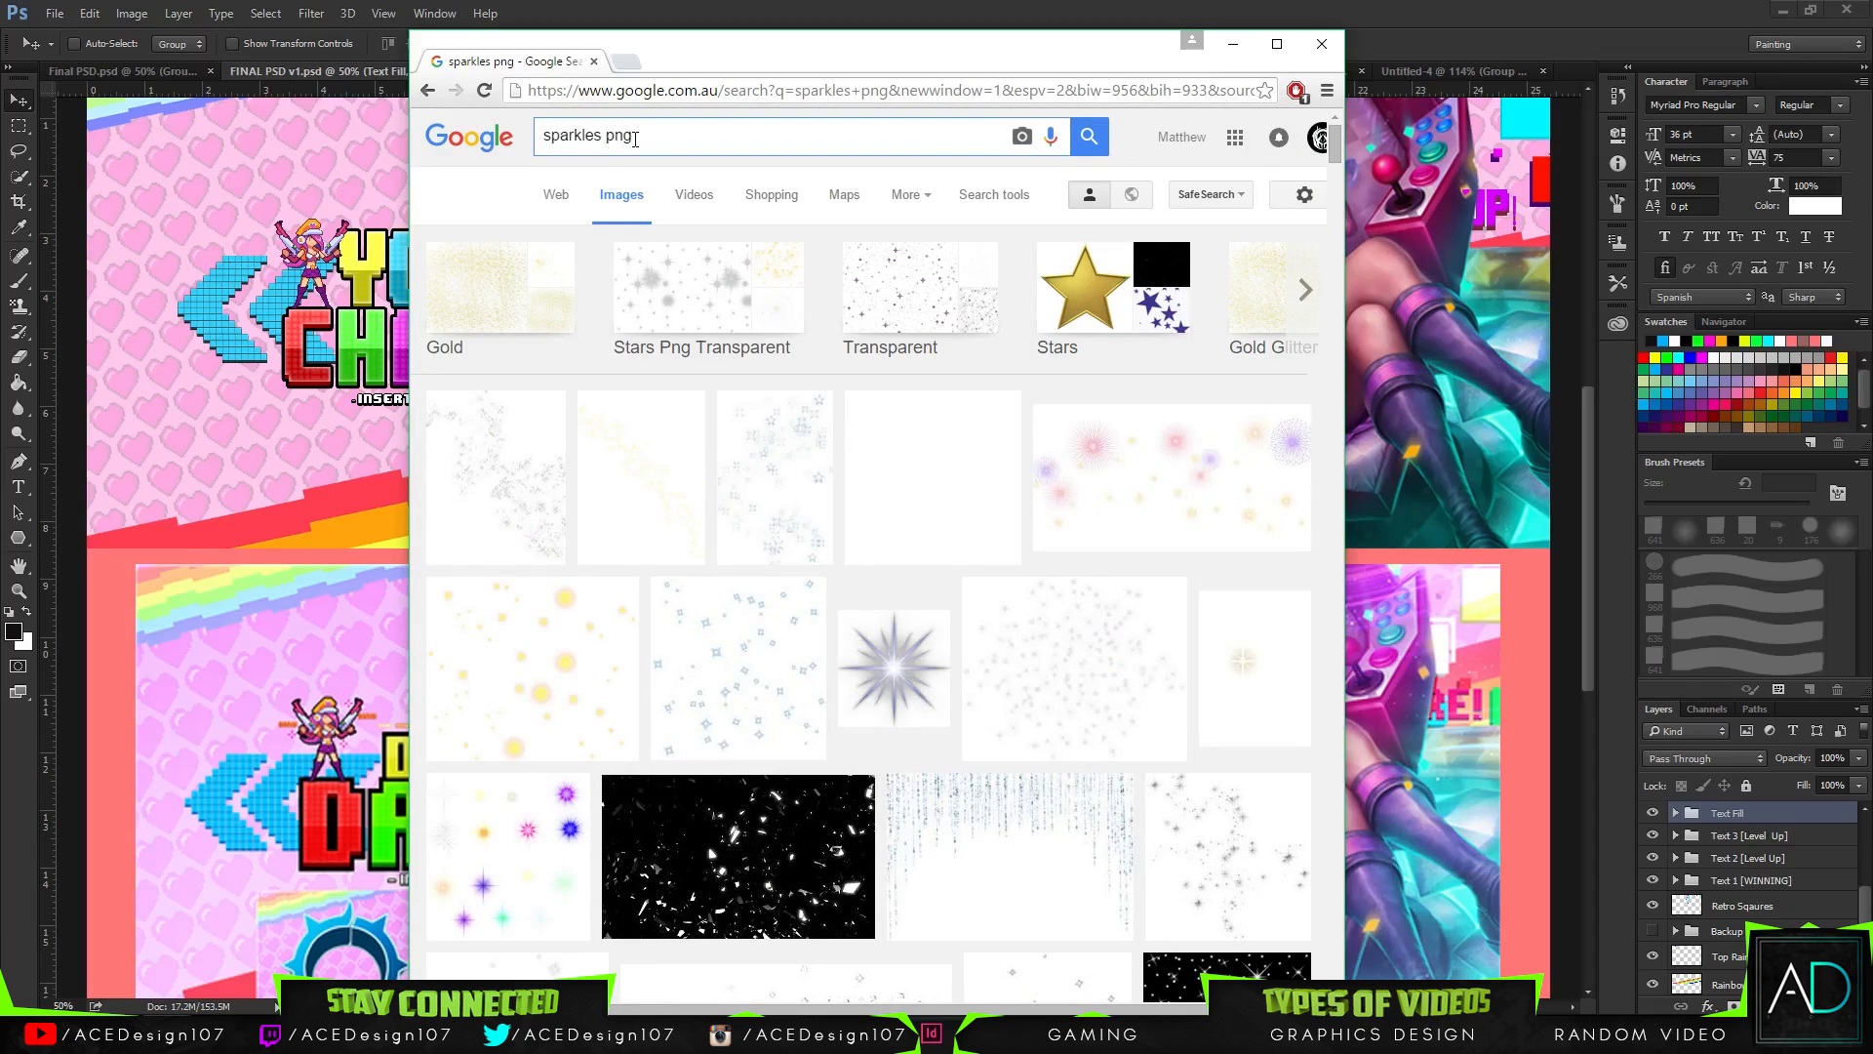
{"action": "type", "text": "trail"}
{"action": "key", "text": "Return"}
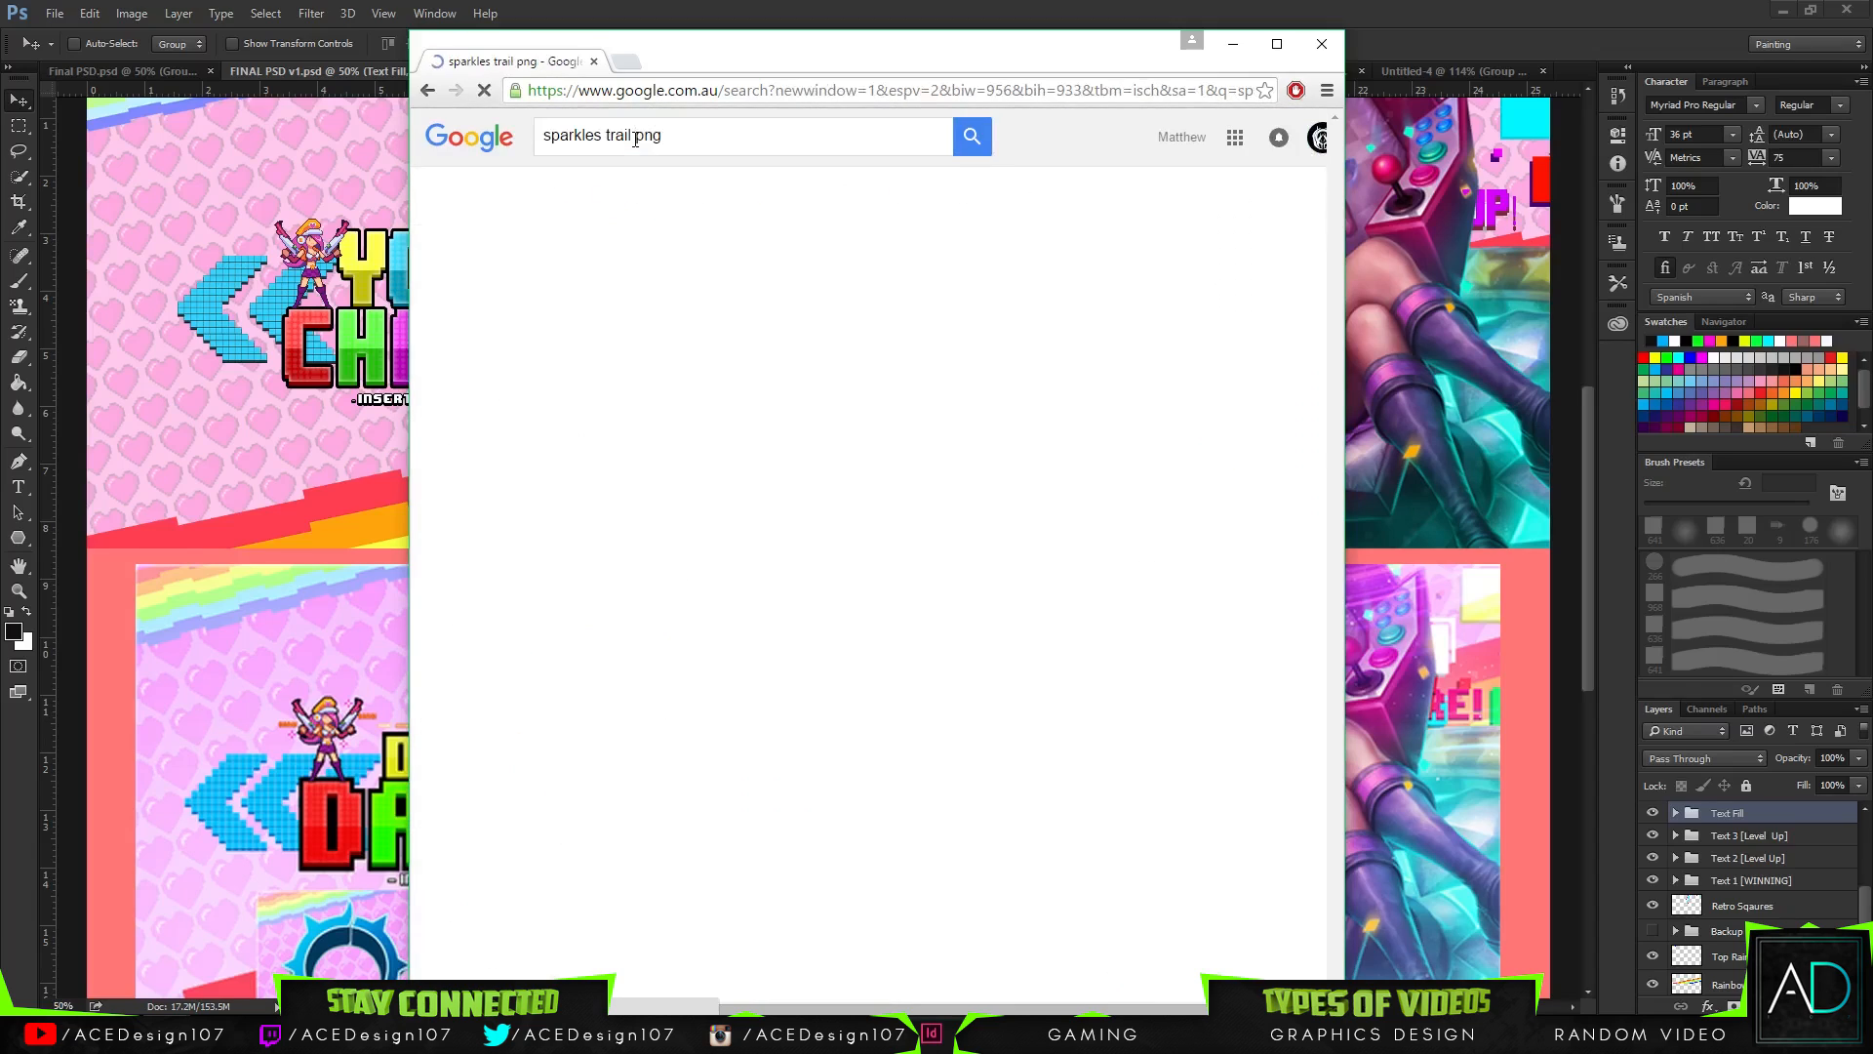
{"action": "left_click", "coordinate": [595, 263]}
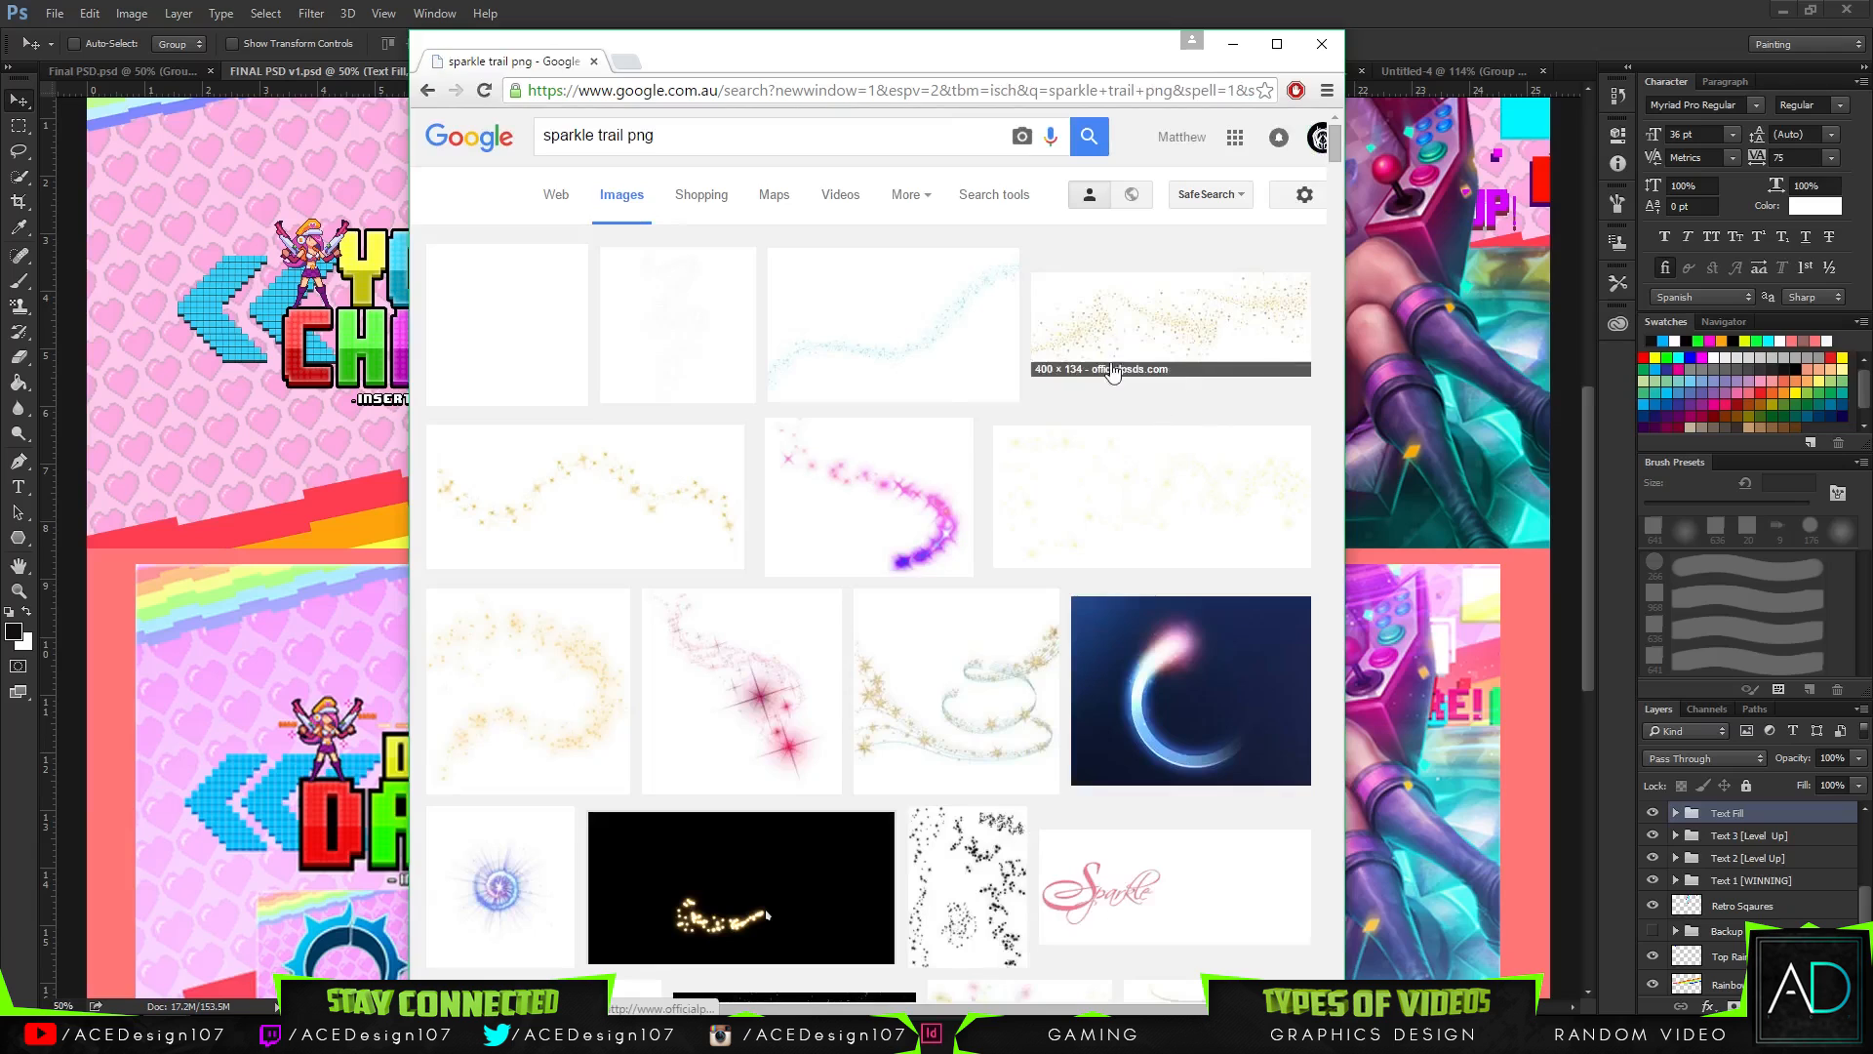
- Find the teal sparkle divider from PageTurnersBlog in the results, open its full image in a separate tab, and return to the results
{"action": "scroll", "coordinate": [862, 564], "scroll_direction": "down", "scroll_amount": 7}
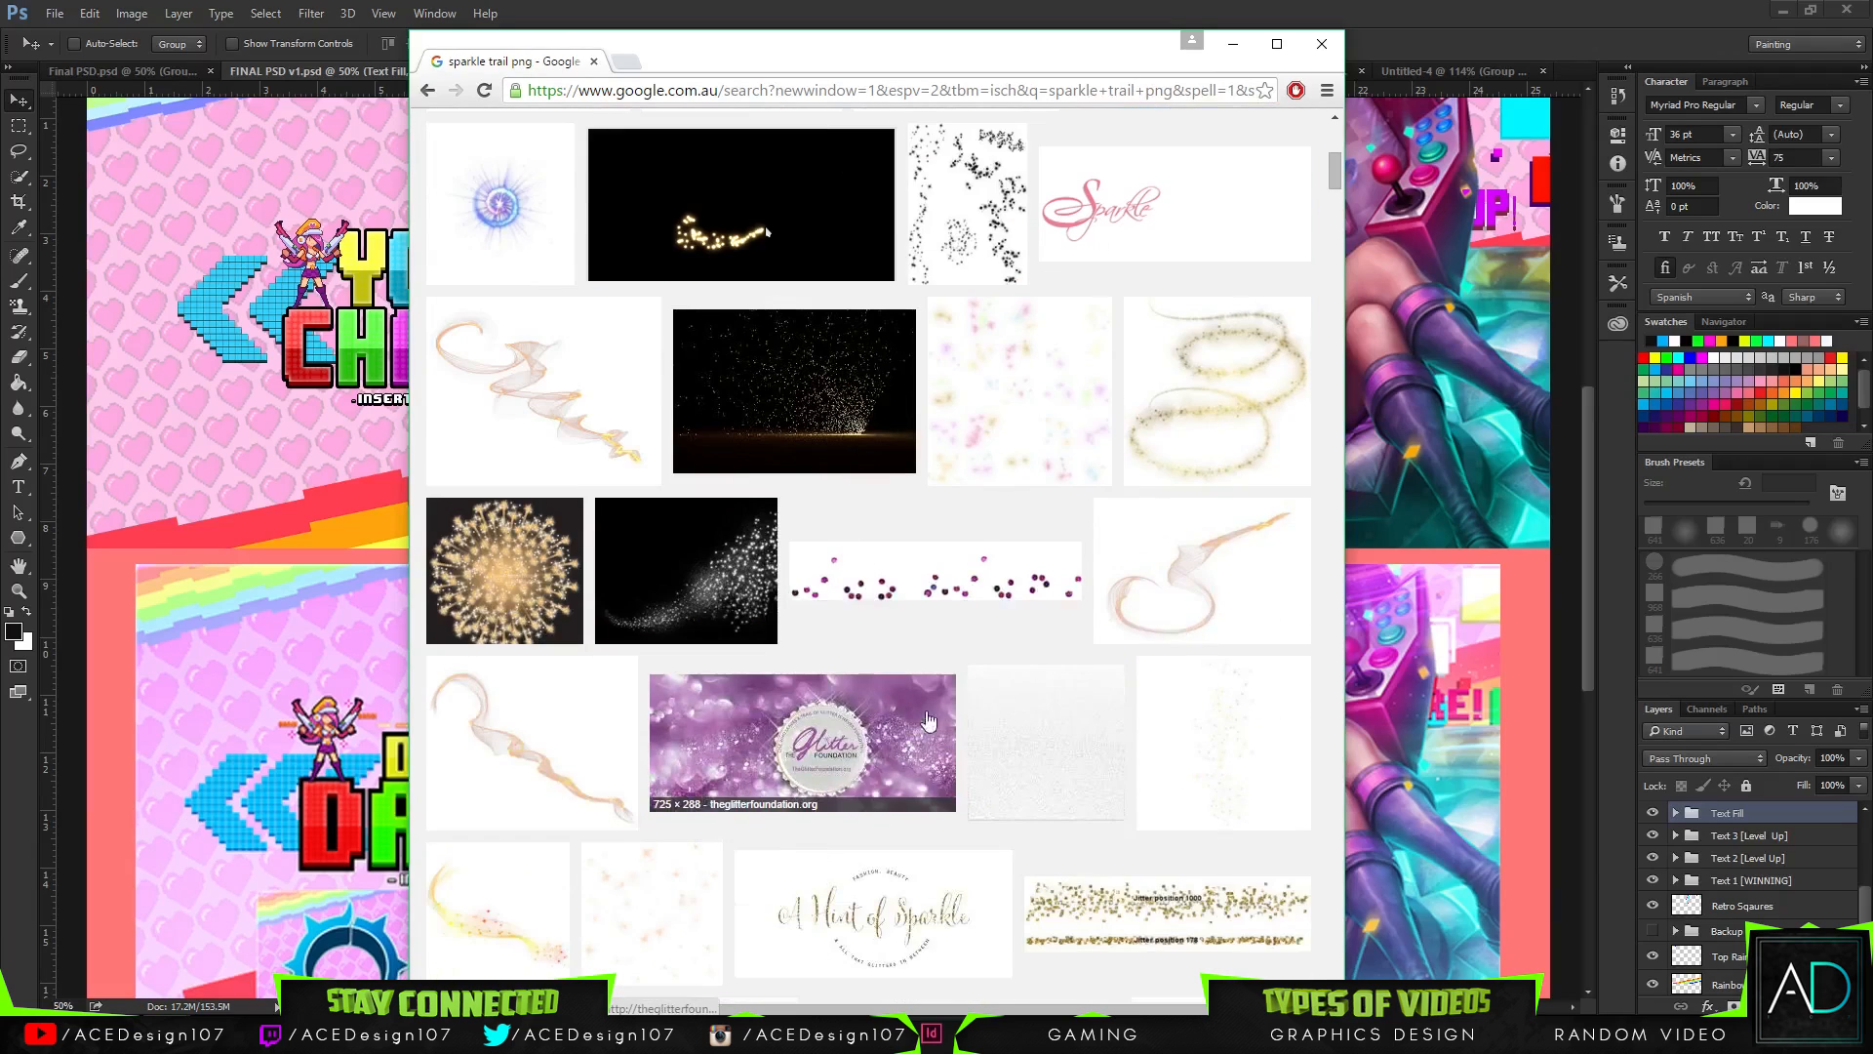
{"action": "scroll", "coordinate": [647, 709], "scroll_direction": "down", "scroll_amount": 7}
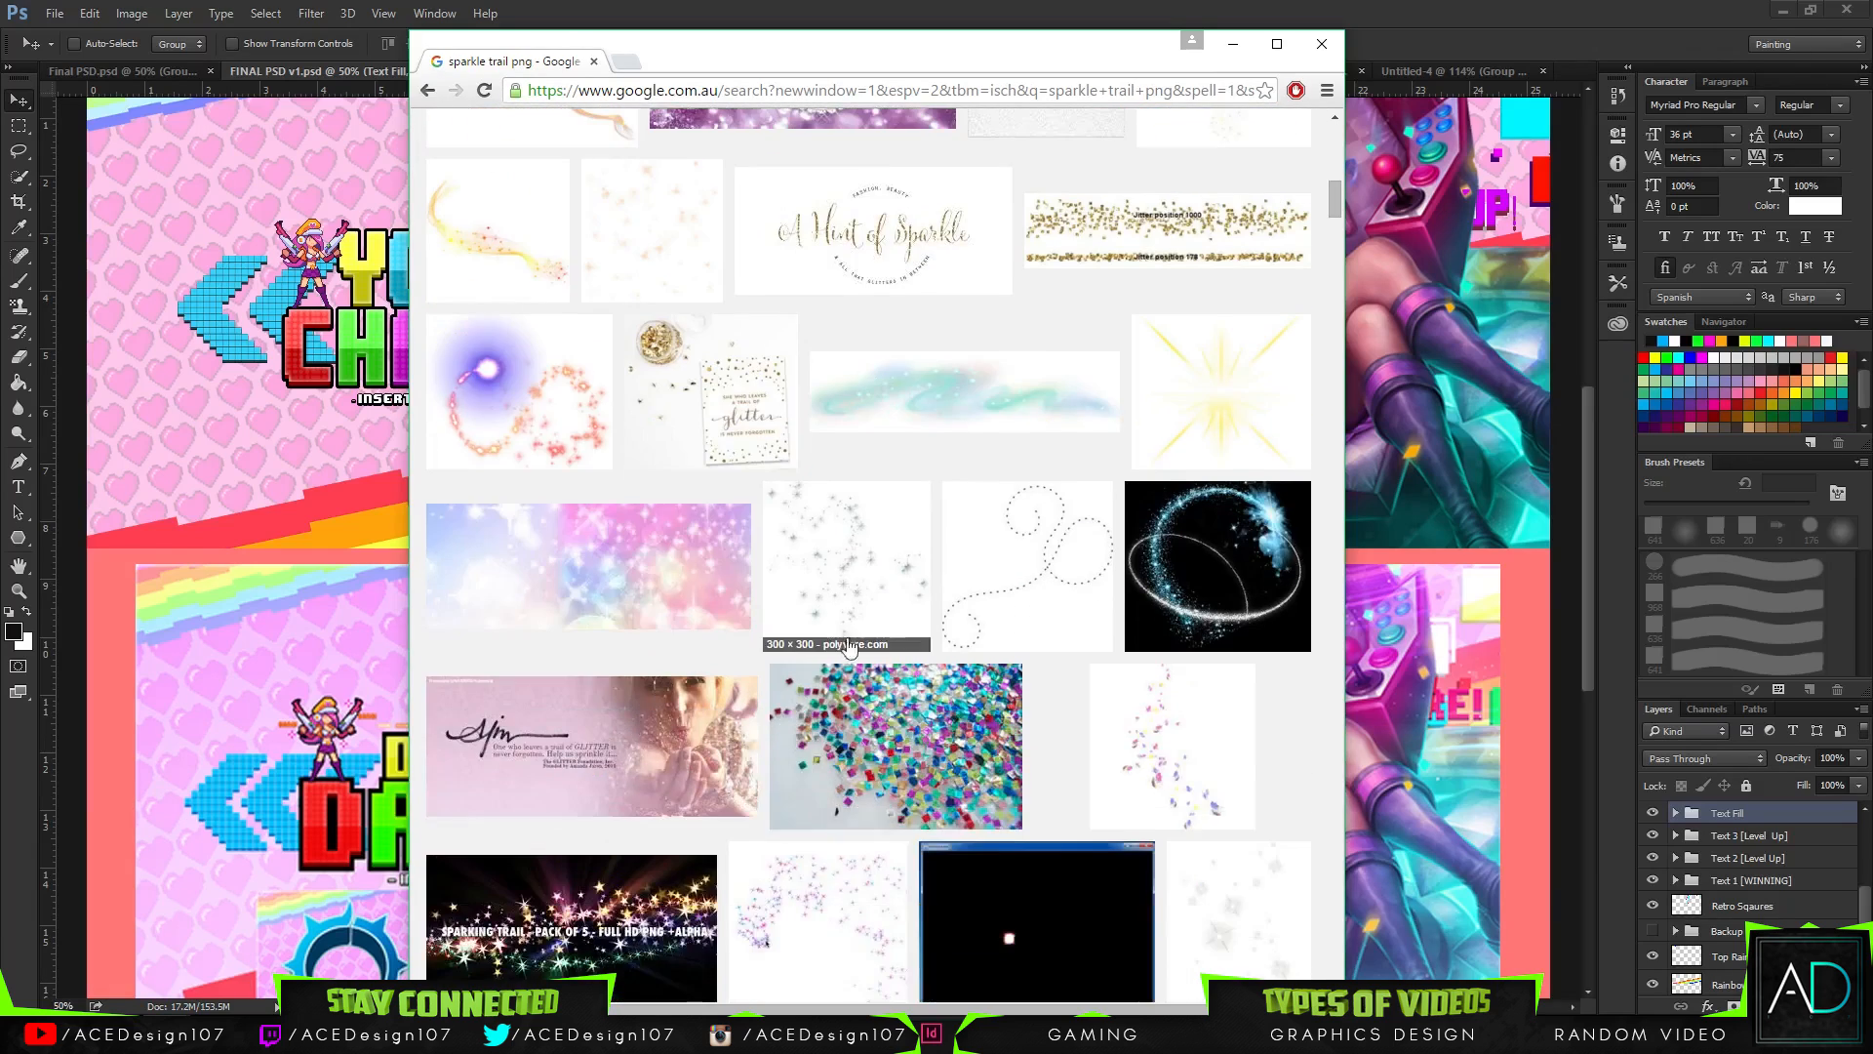
{"action": "scroll", "coordinate": [683, 586], "scroll_direction": "up", "scroll_amount": 1}
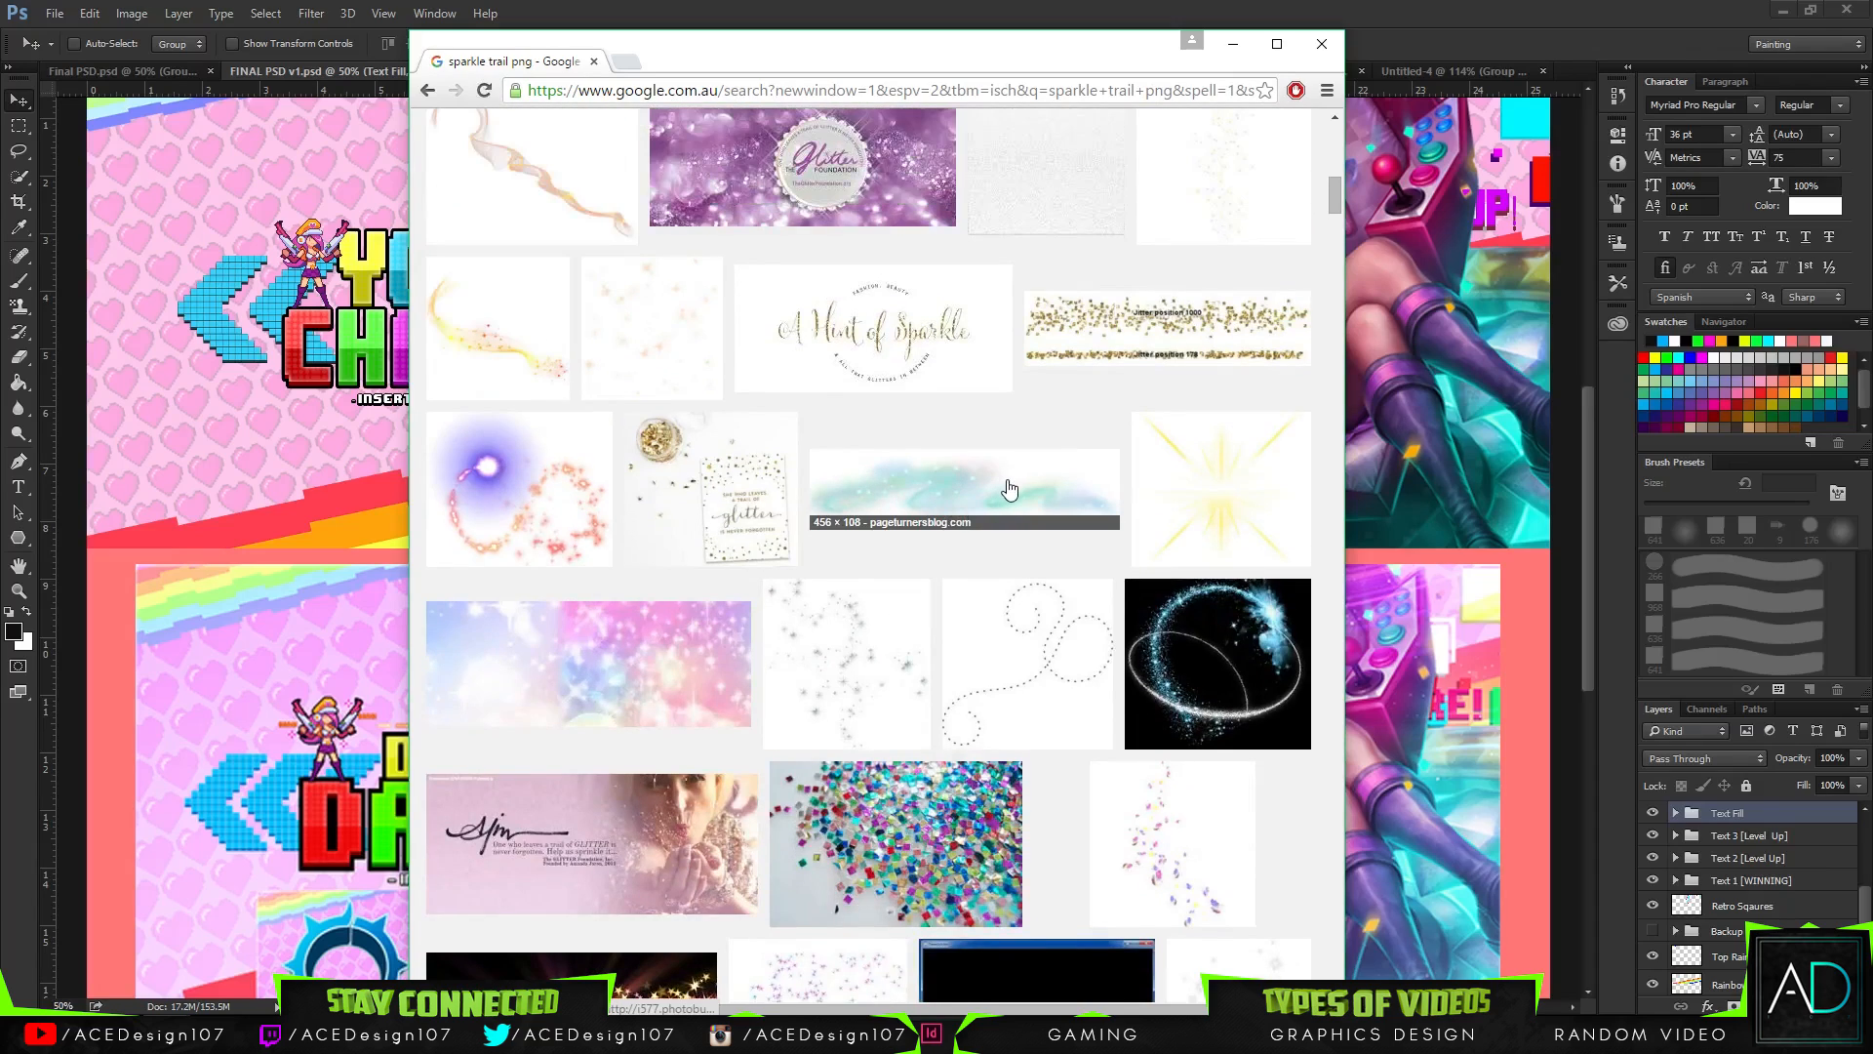
{"action": "left_click", "coordinate": [1010, 490]}
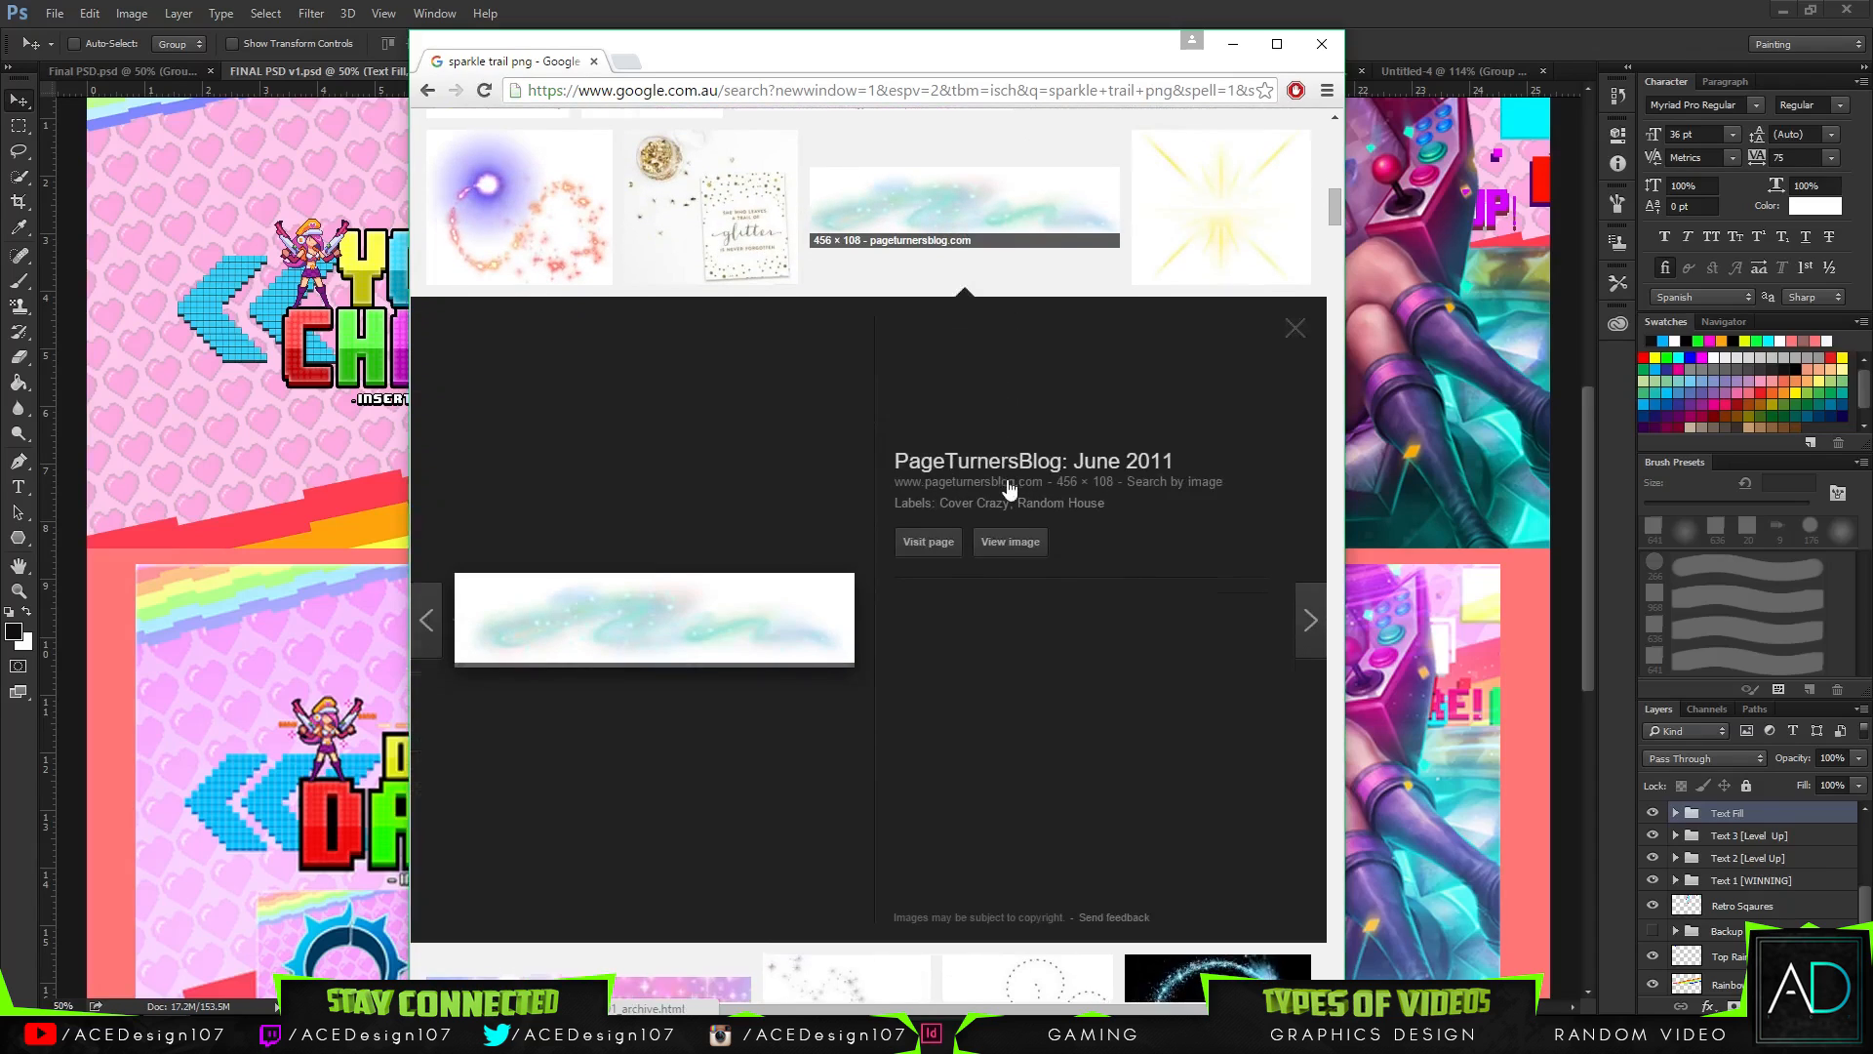
{"action": "left_click", "coordinate": [1006, 558]}
{"action": "left_click", "coordinate": [695, 61]}
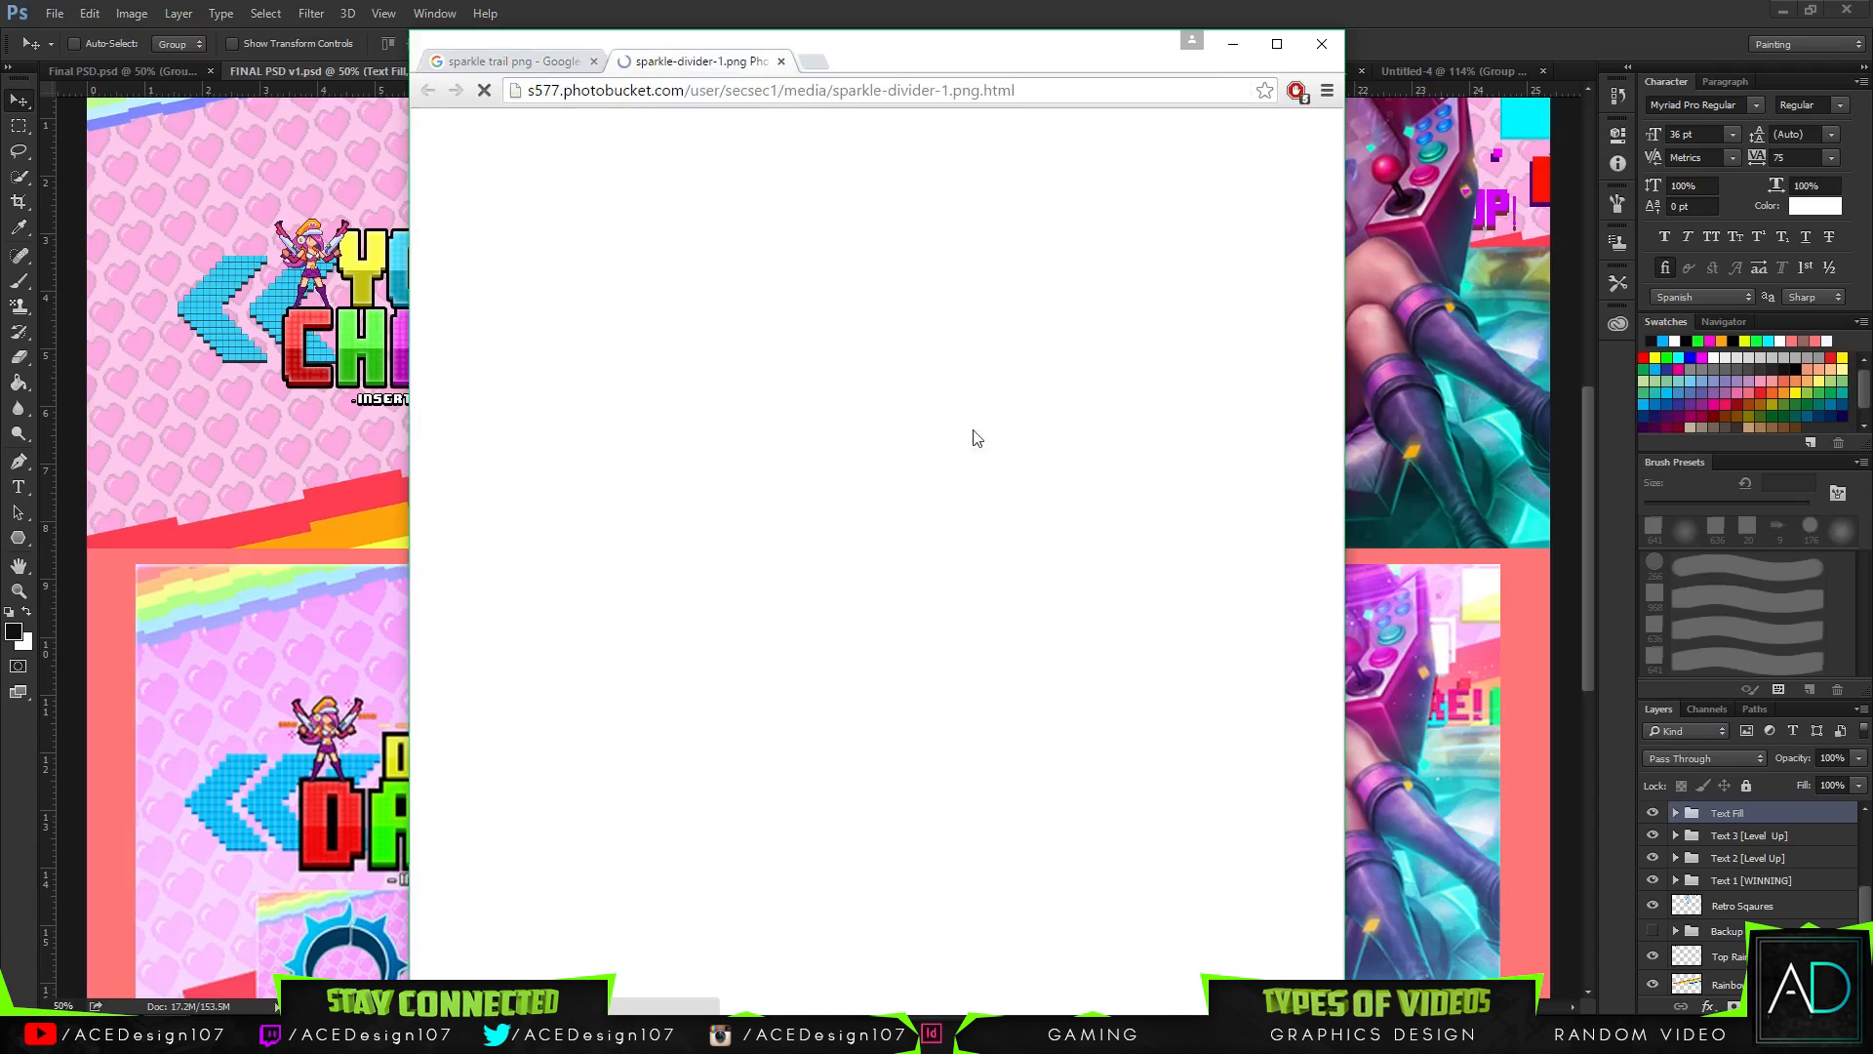
{"action": "left_click", "coordinate": [524, 60]}
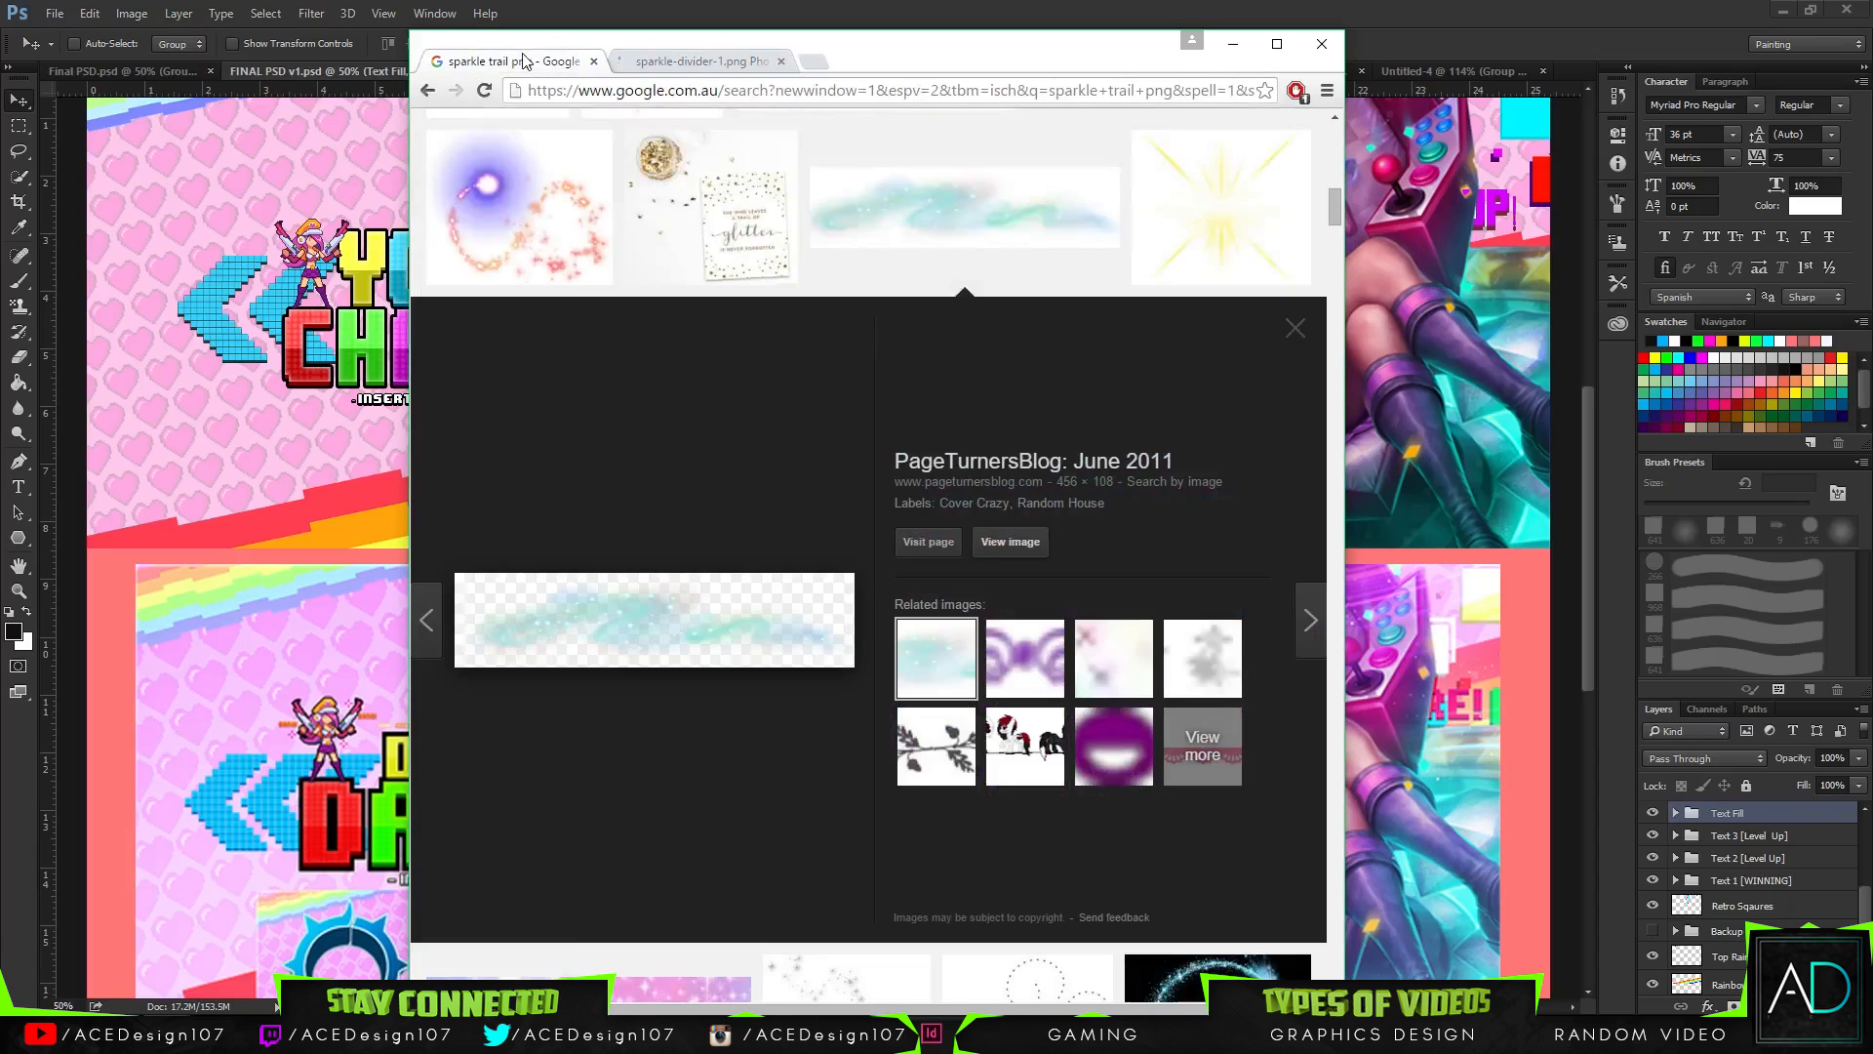
- Maximize the browser window and open Polyvore's pink and purple fairy dust trail at full size in a separate tab
{"action": "scroll", "coordinate": [878, 536], "scroll_direction": "up", "scroll_amount": 10}
{"action": "left_click", "coordinate": [921, 517]}
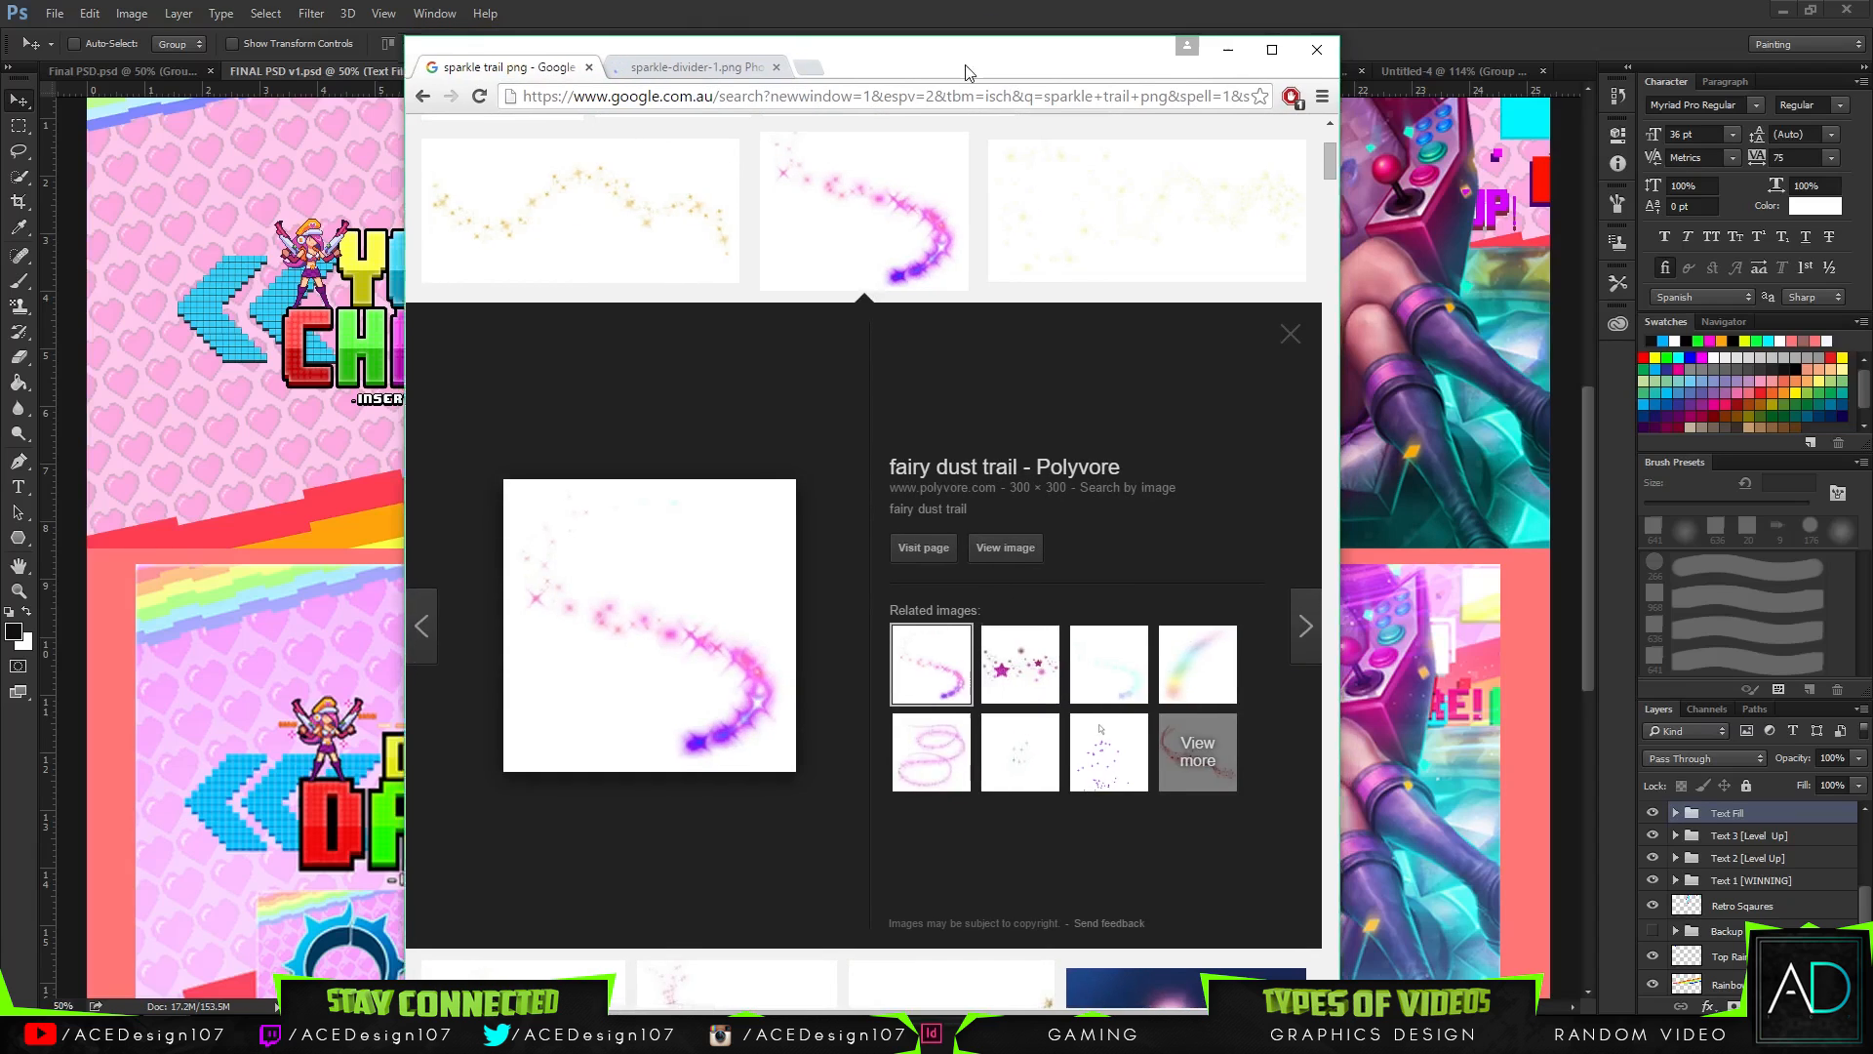
{"action": "left_click_drag", "start_coordinate": [976, 34], "coordinate": [879, 0]}
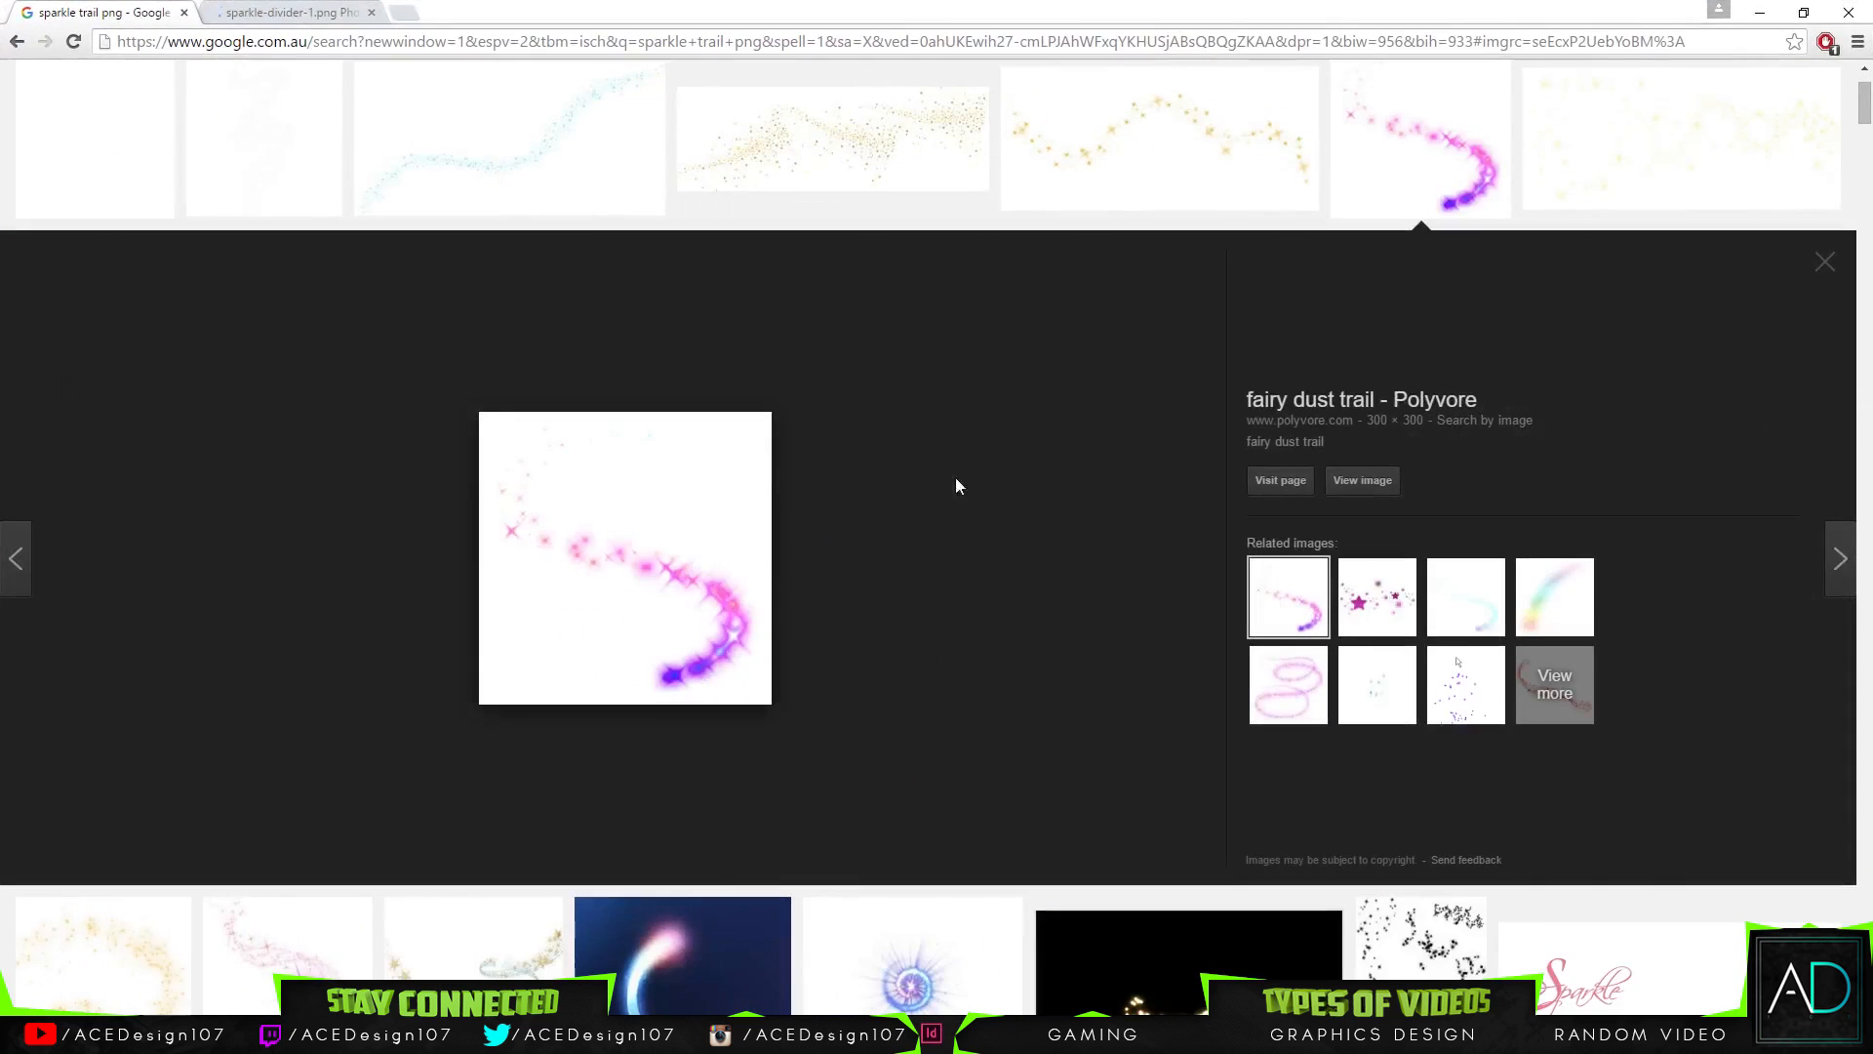
{"action": "left_click", "coordinate": [1366, 480]}
- Preview other sparkle trail results and open the orange CLIPARTFIRELIGHTS image at full size in a separate tab
{"action": "scroll", "coordinate": [1139, 728], "scroll_direction": "up", "scroll_amount": 2}
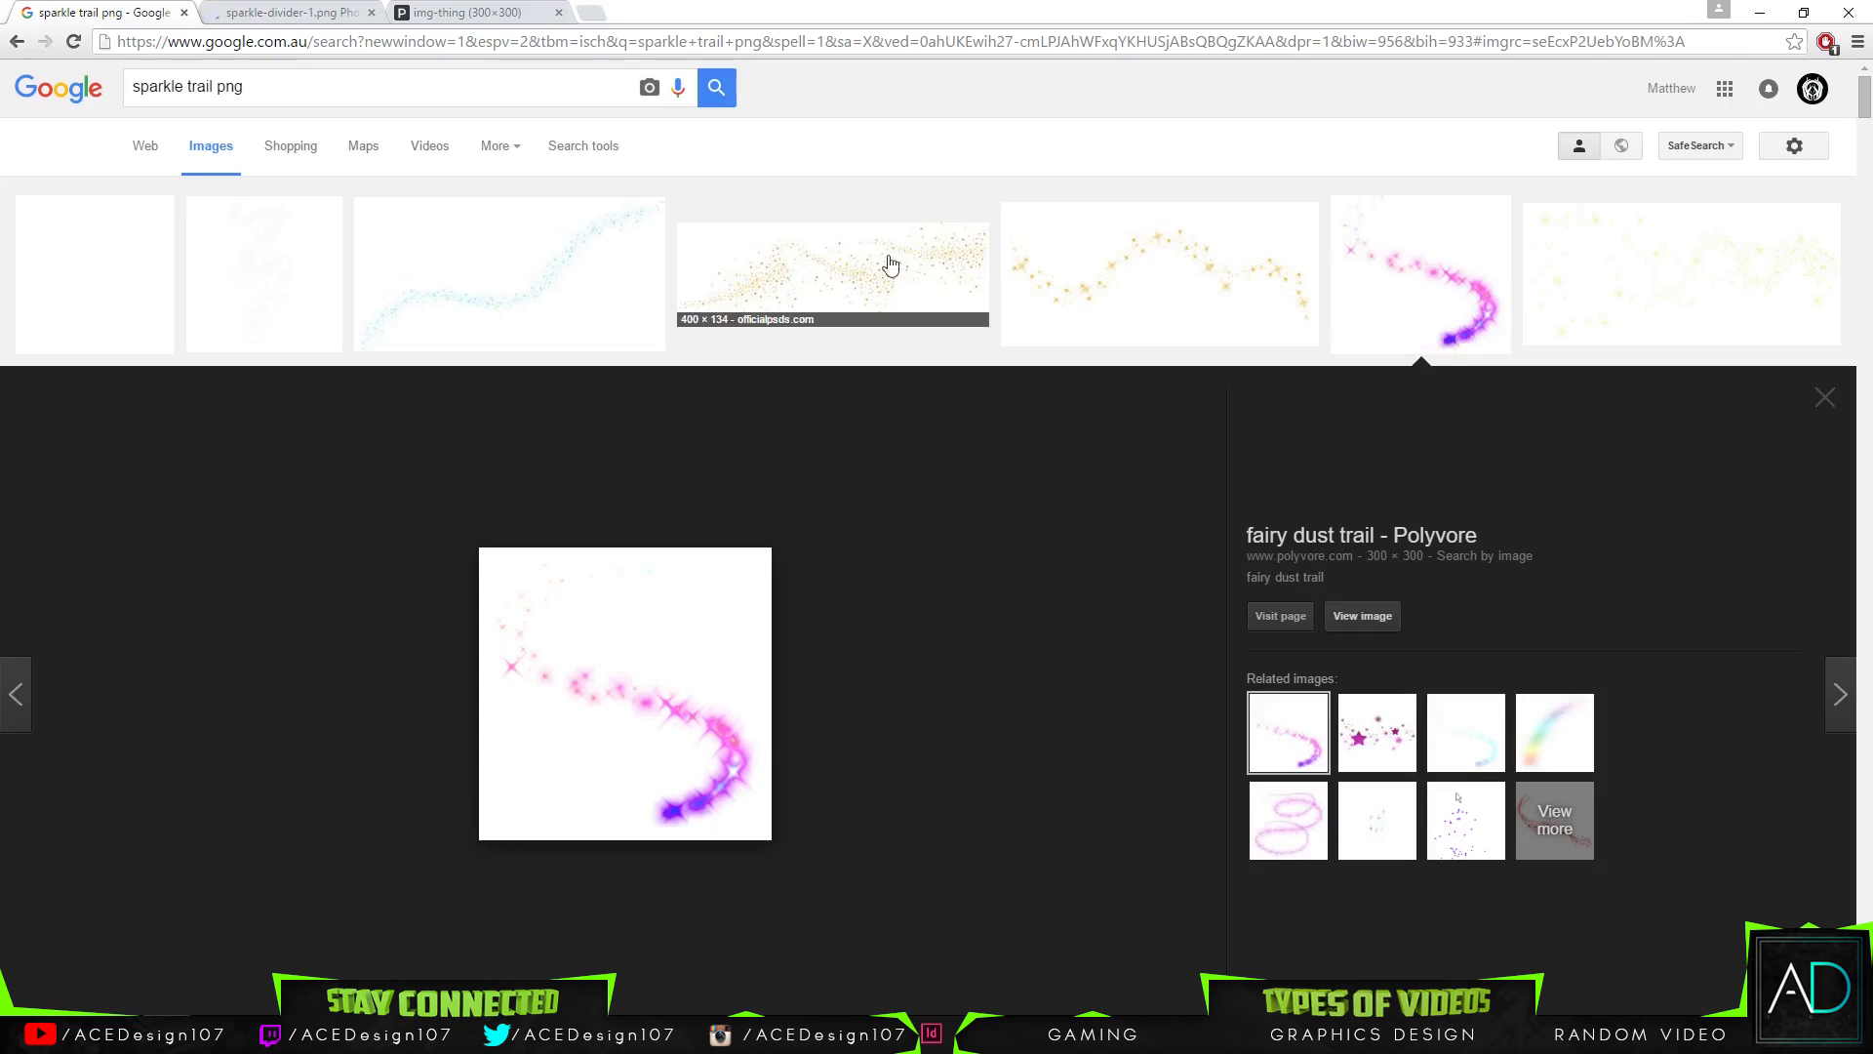
{"action": "left_click", "coordinate": [1225, 276]}
{"action": "left_click", "coordinate": [468, 185]}
{"action": "left_click", "coordinate": [263, 186]}
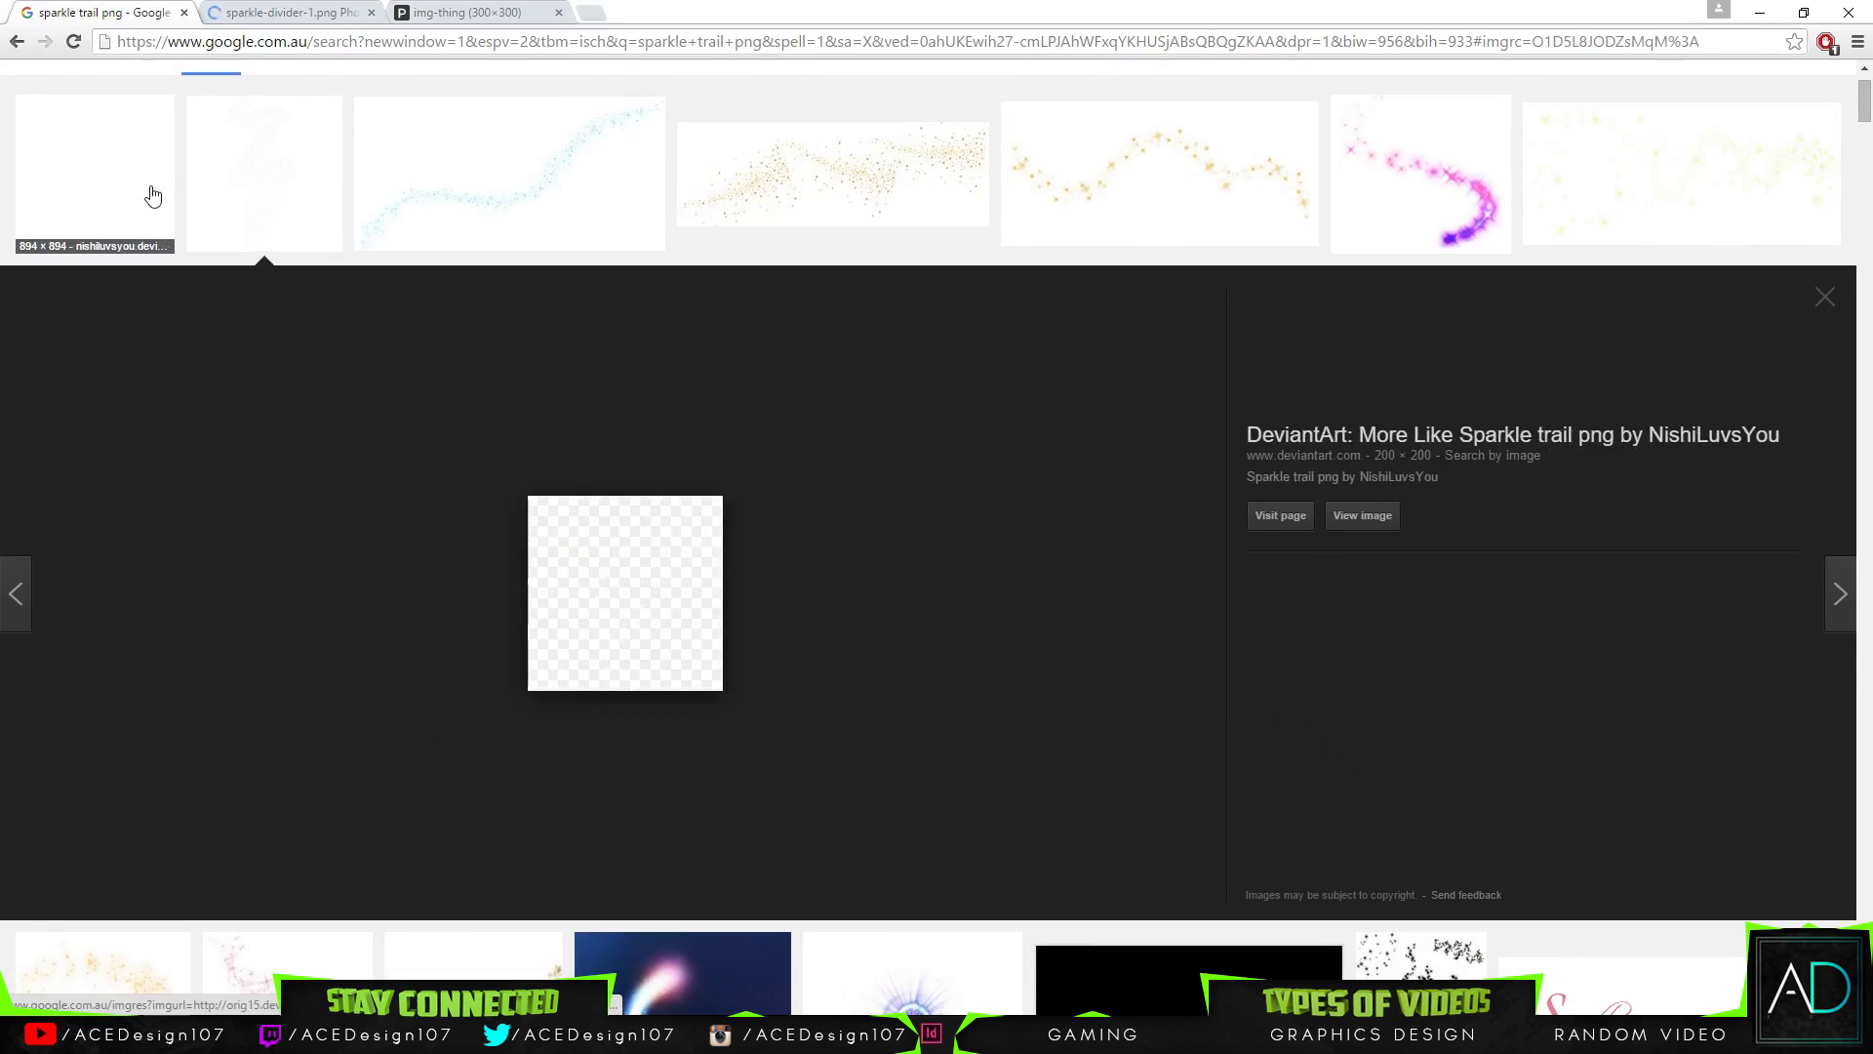
{"action": "scroll", "coordinate": [962, 648], "scroll_direction": "down", "scroll_amount": 20}
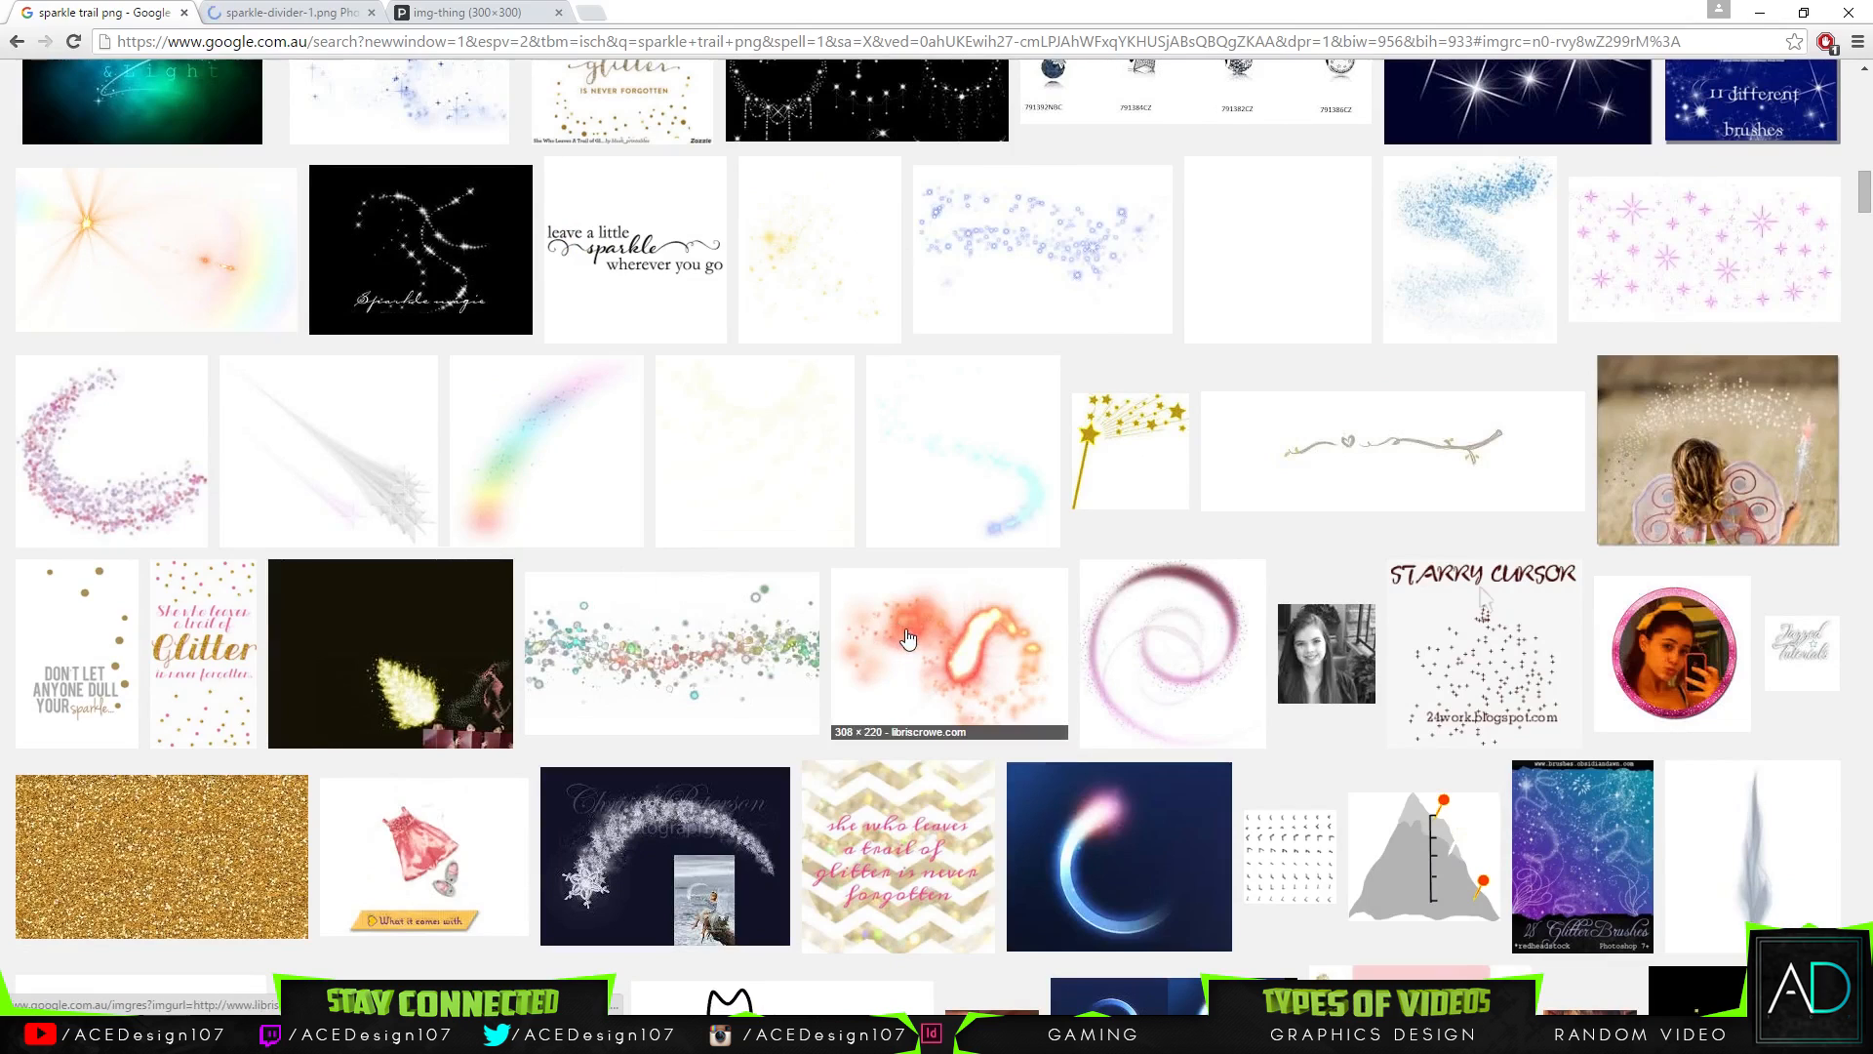
{"action": "left_click", "coordinate": [938, 642]}
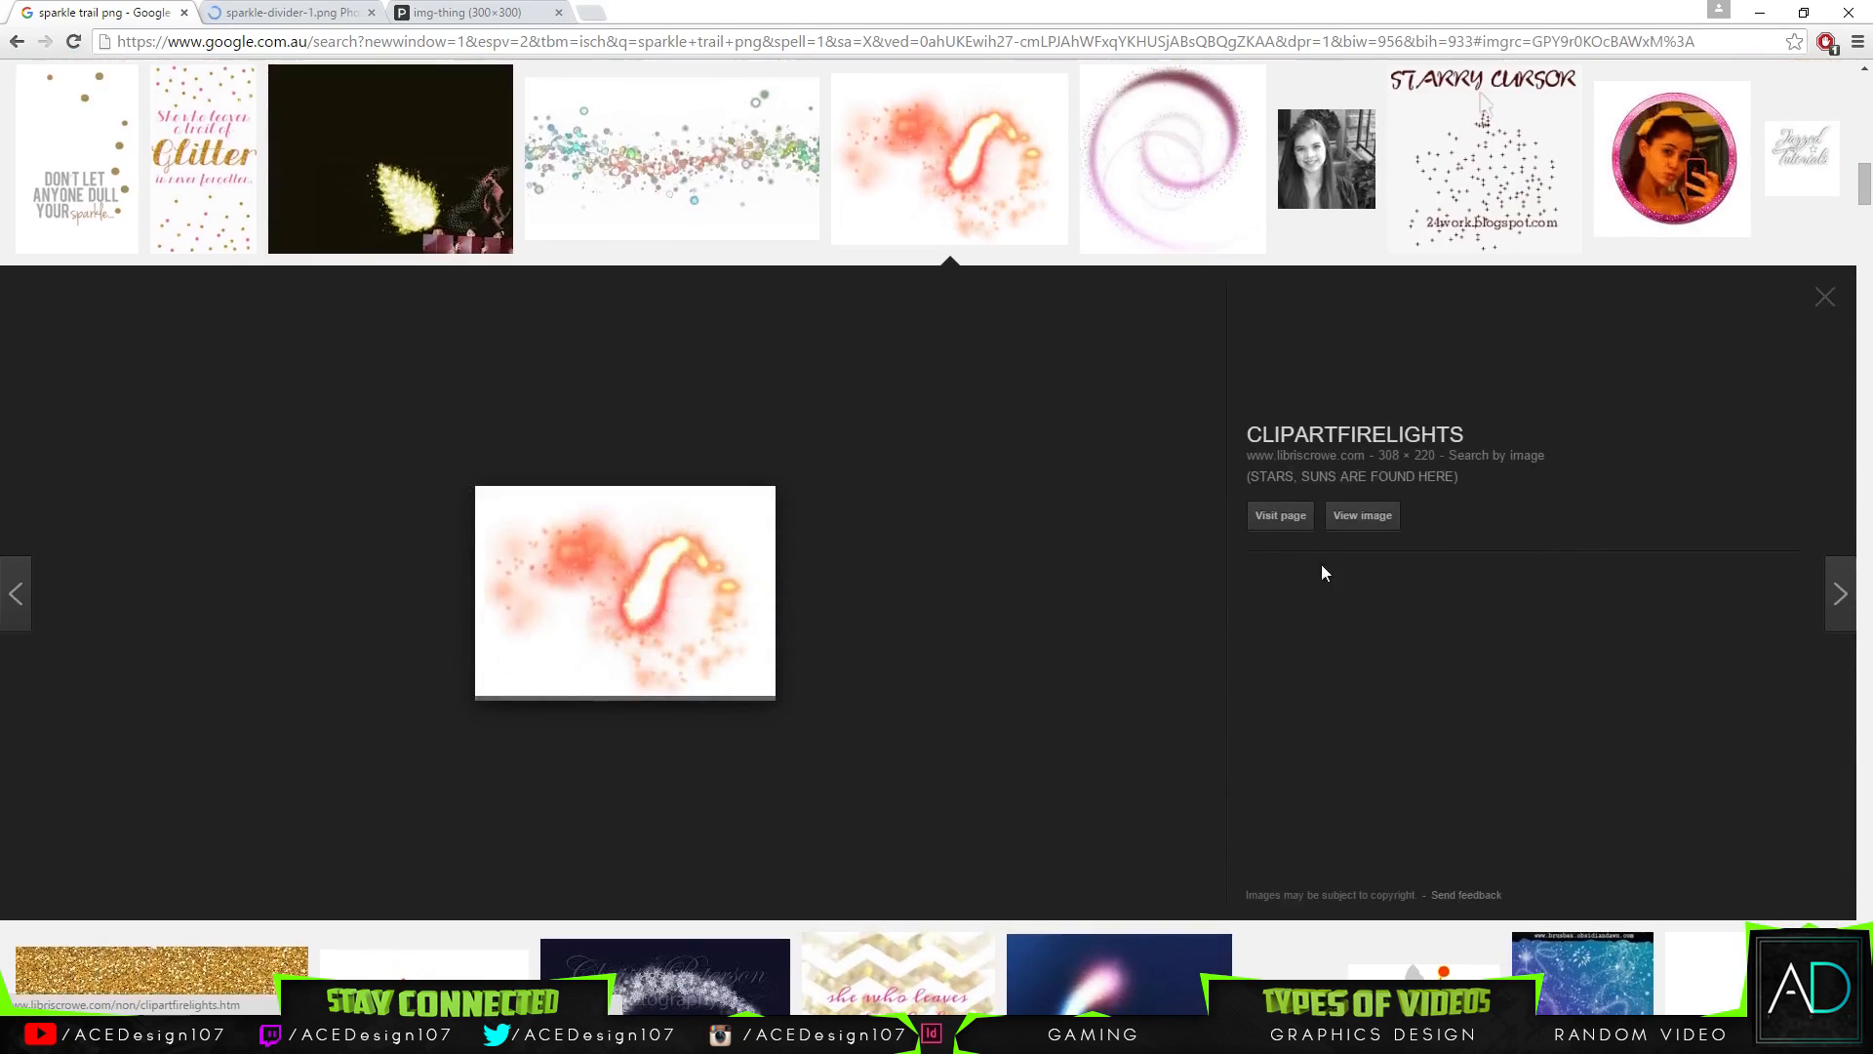
{"action": "left_click", "coordinate": [1356, 516]}
{"action": "left_click", "coordinate": [663, 12]}
- Save the fairy dust trail image as img-thing.jpg in folder 2 inside Tutorials
{"action": "left_click", "coordinate": [468, 12]}
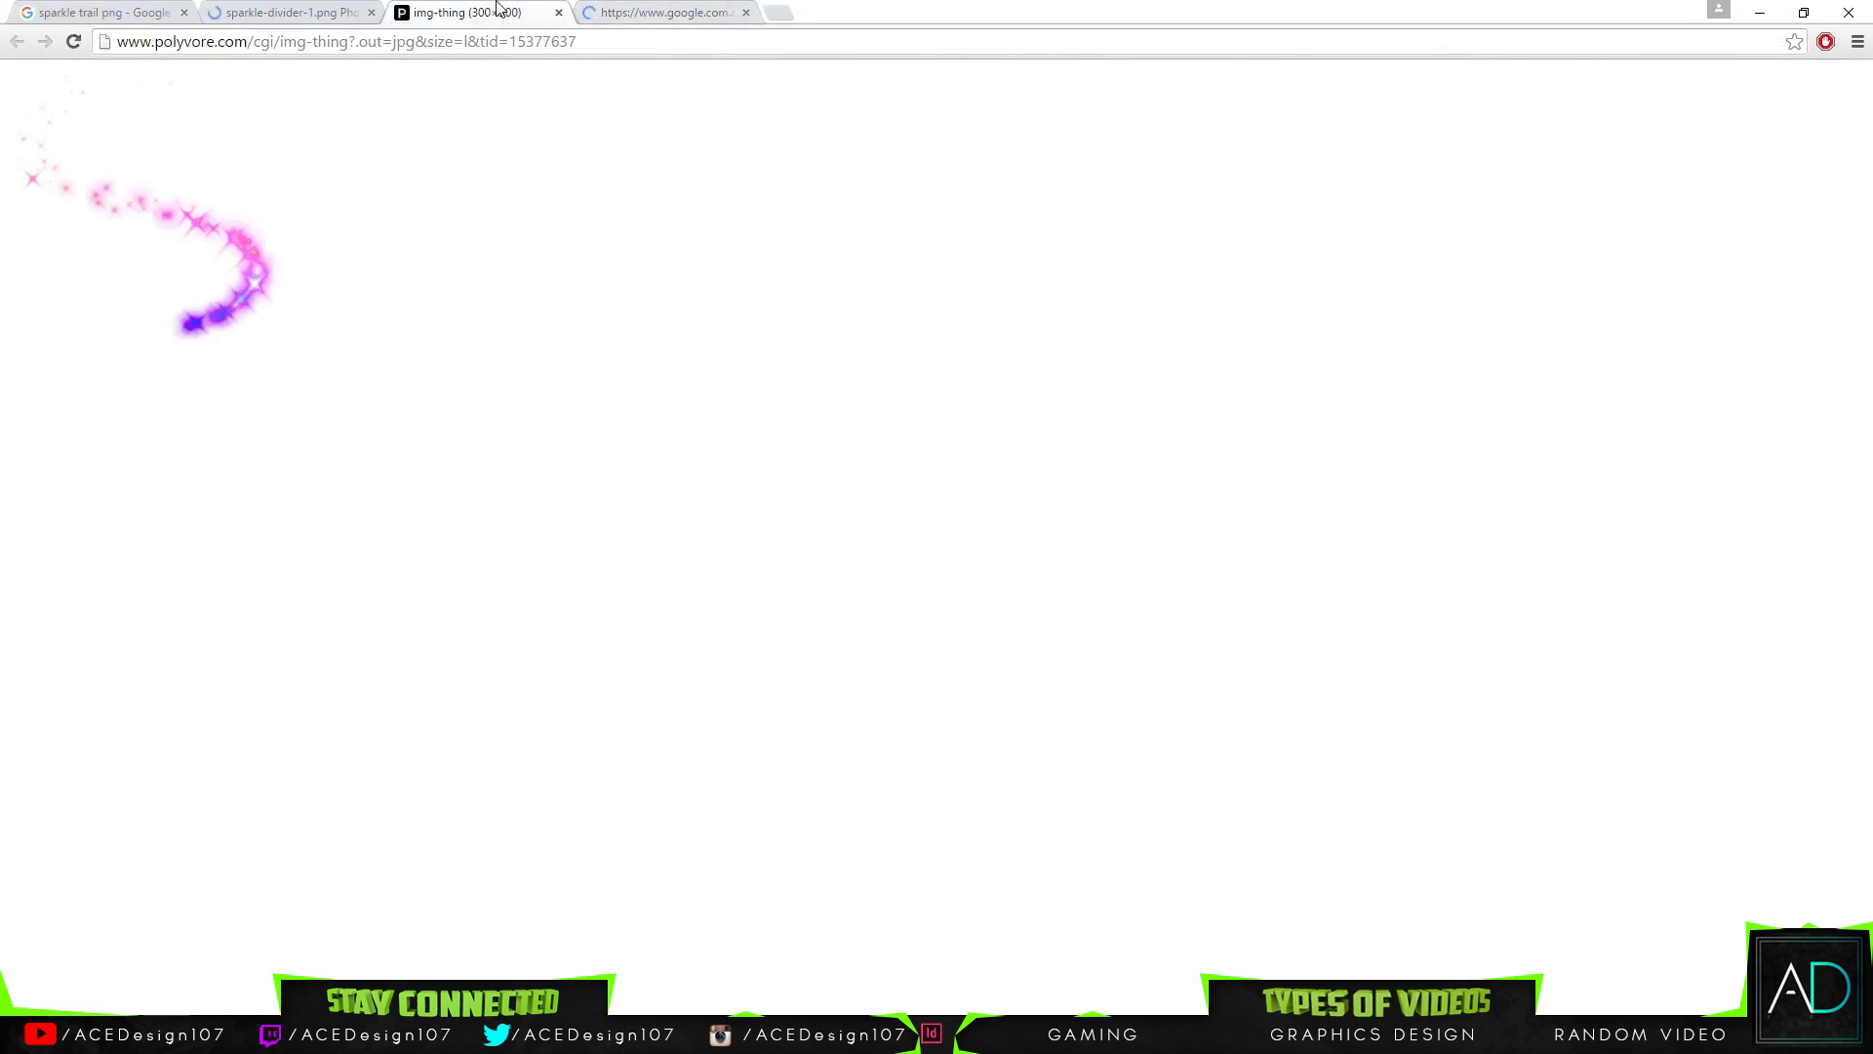
{"action": "left_click", "coordinate": [293, 12]}
{"action": "left_click", "coordinate": [468, 12]}
{"action": "right_click", "coordinate": [273, 201]}
{"action": "left_click", "coordinate": [343, 234]}
{"action": "left_click", "coordinate": [331, 47]}
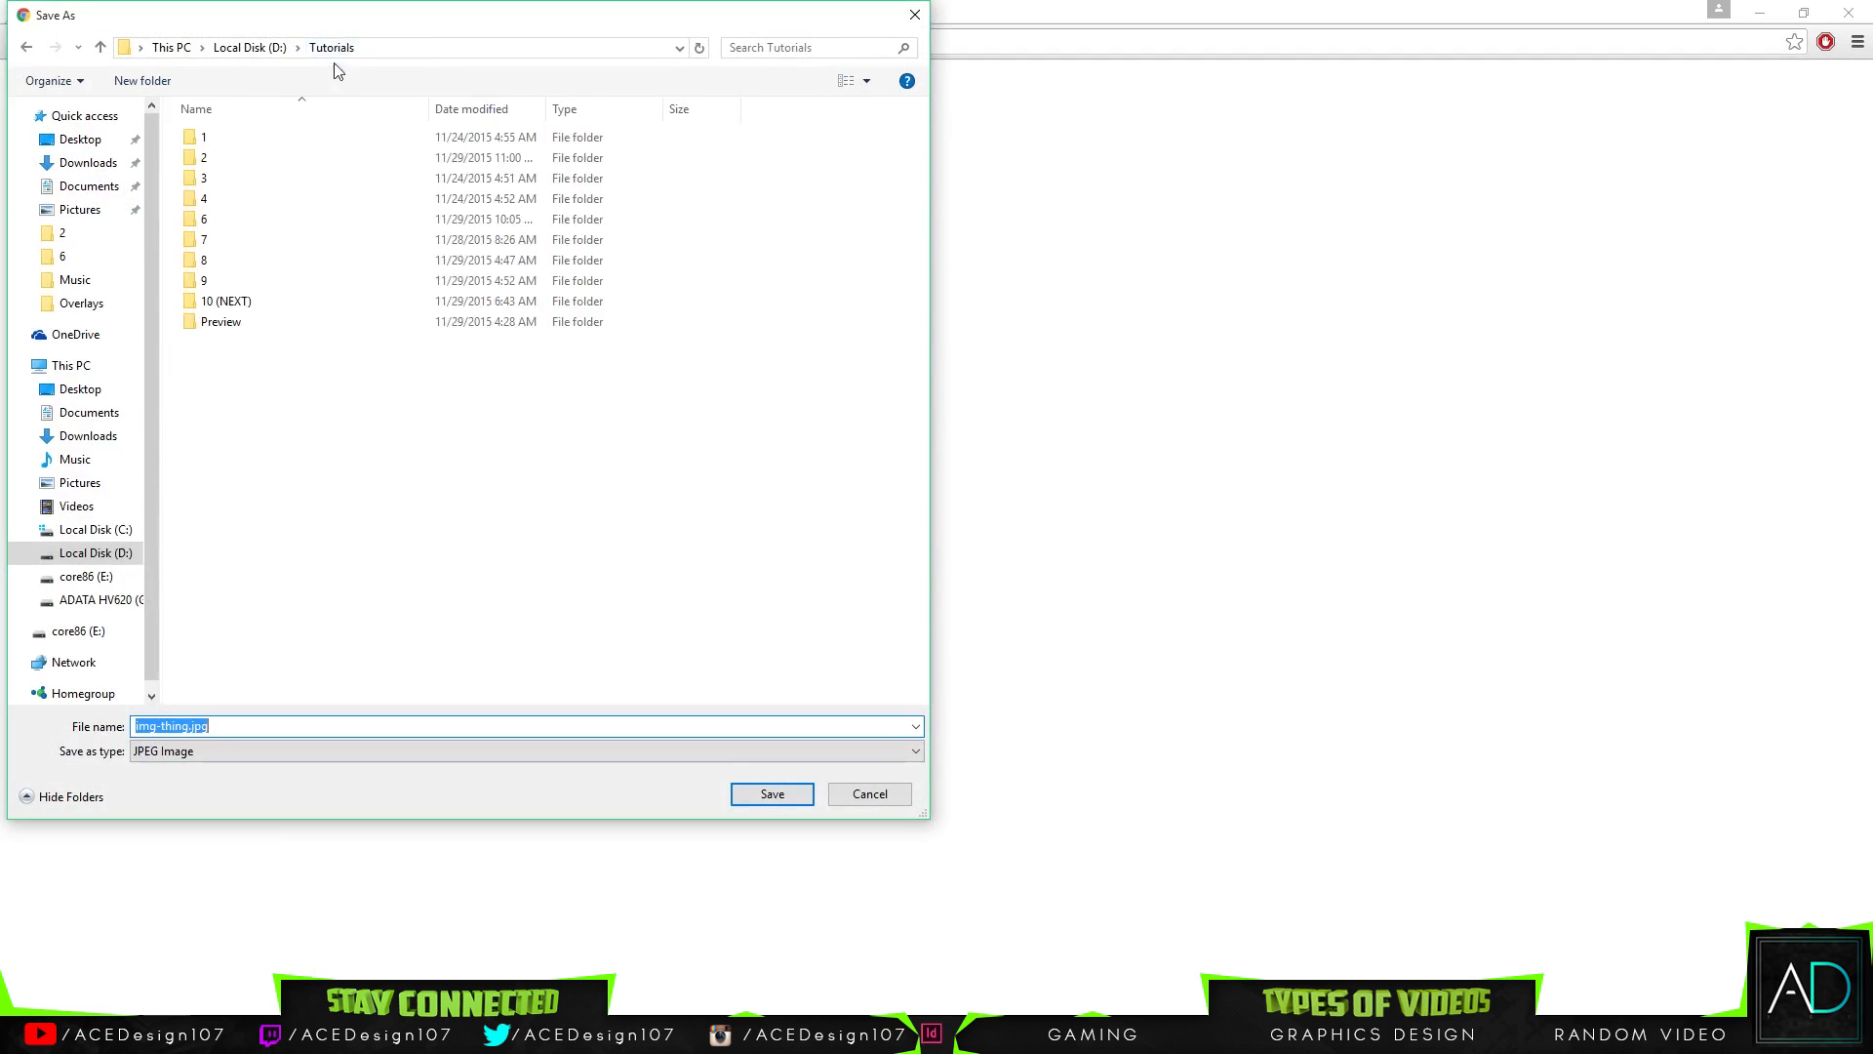
{"action": "double_click", "coordinate": [205, 156]}
{"action": "left_click", "coordinate": [761, 795]}
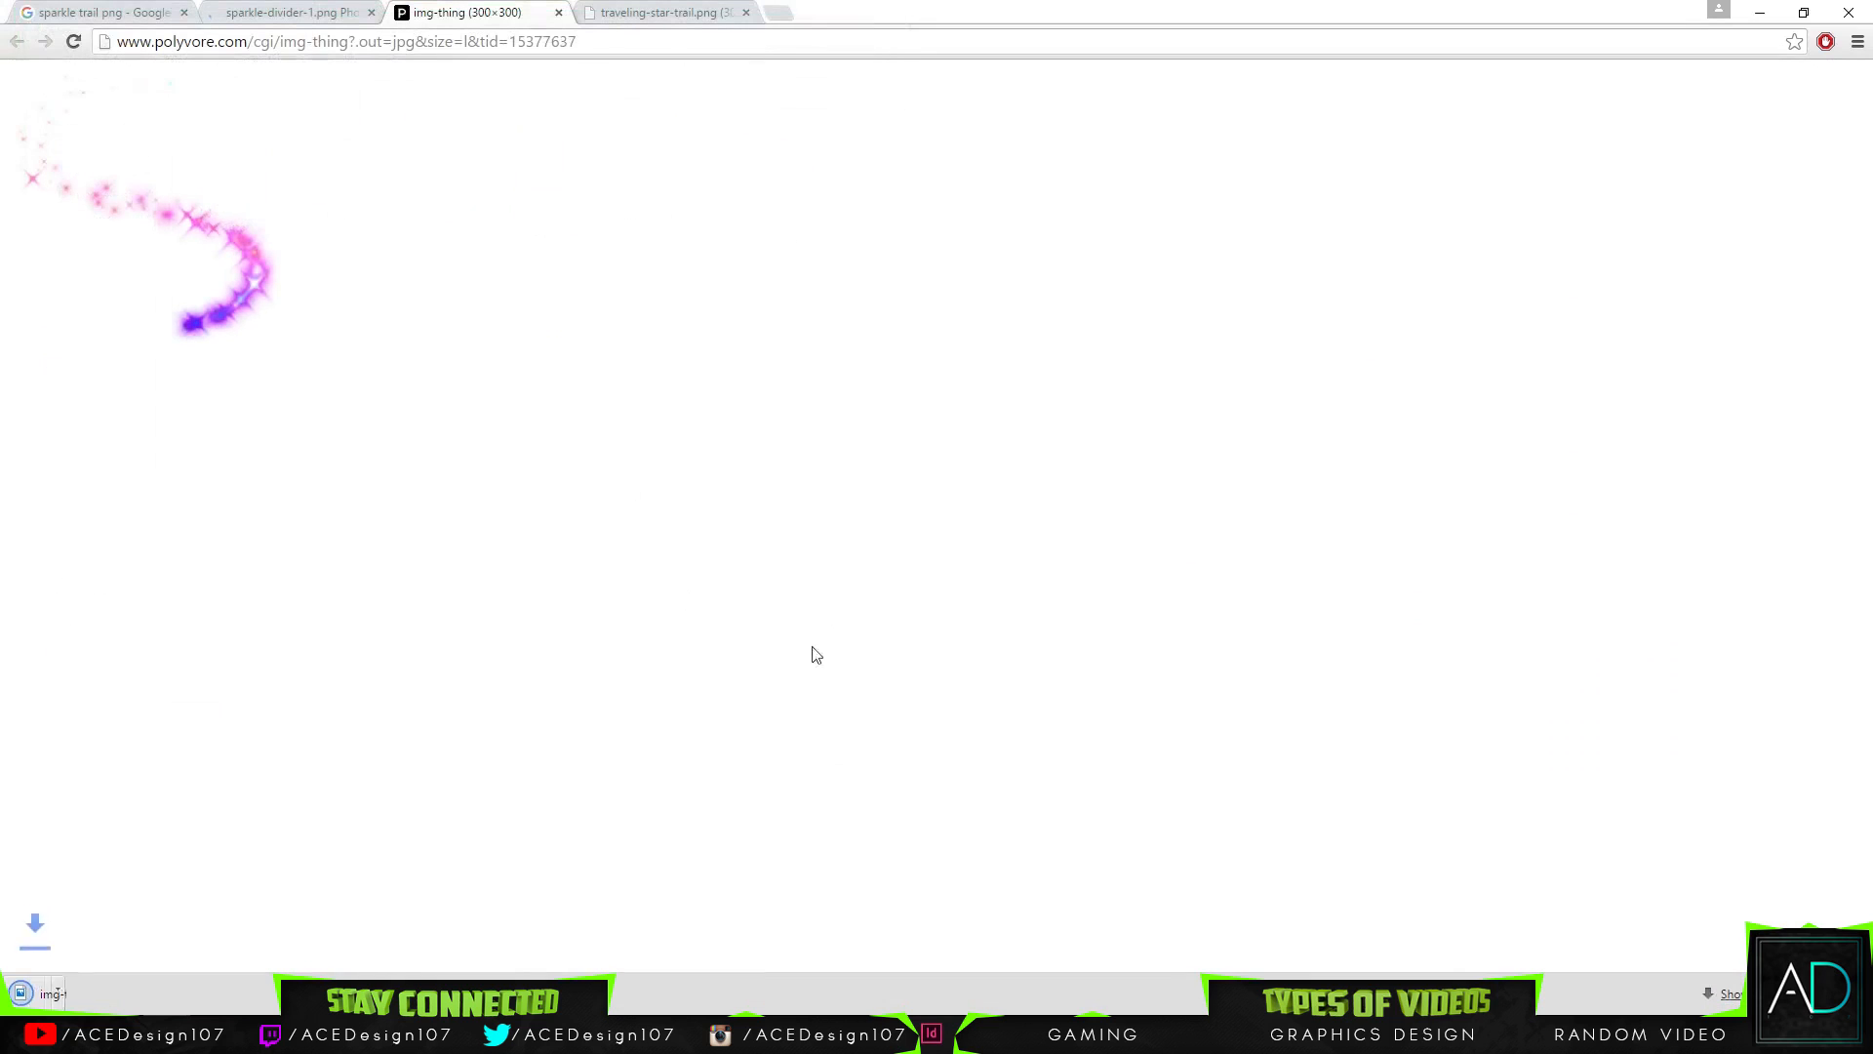
- Save the orange star trail image as traveling-star-trail.png in folder 2
{"action": "left_click", "coordinate": [673, 12]}
{"action": "right_click", "coordinate": [146, 216]}
{"action": "left_click", "coordinate": [161, 230]}
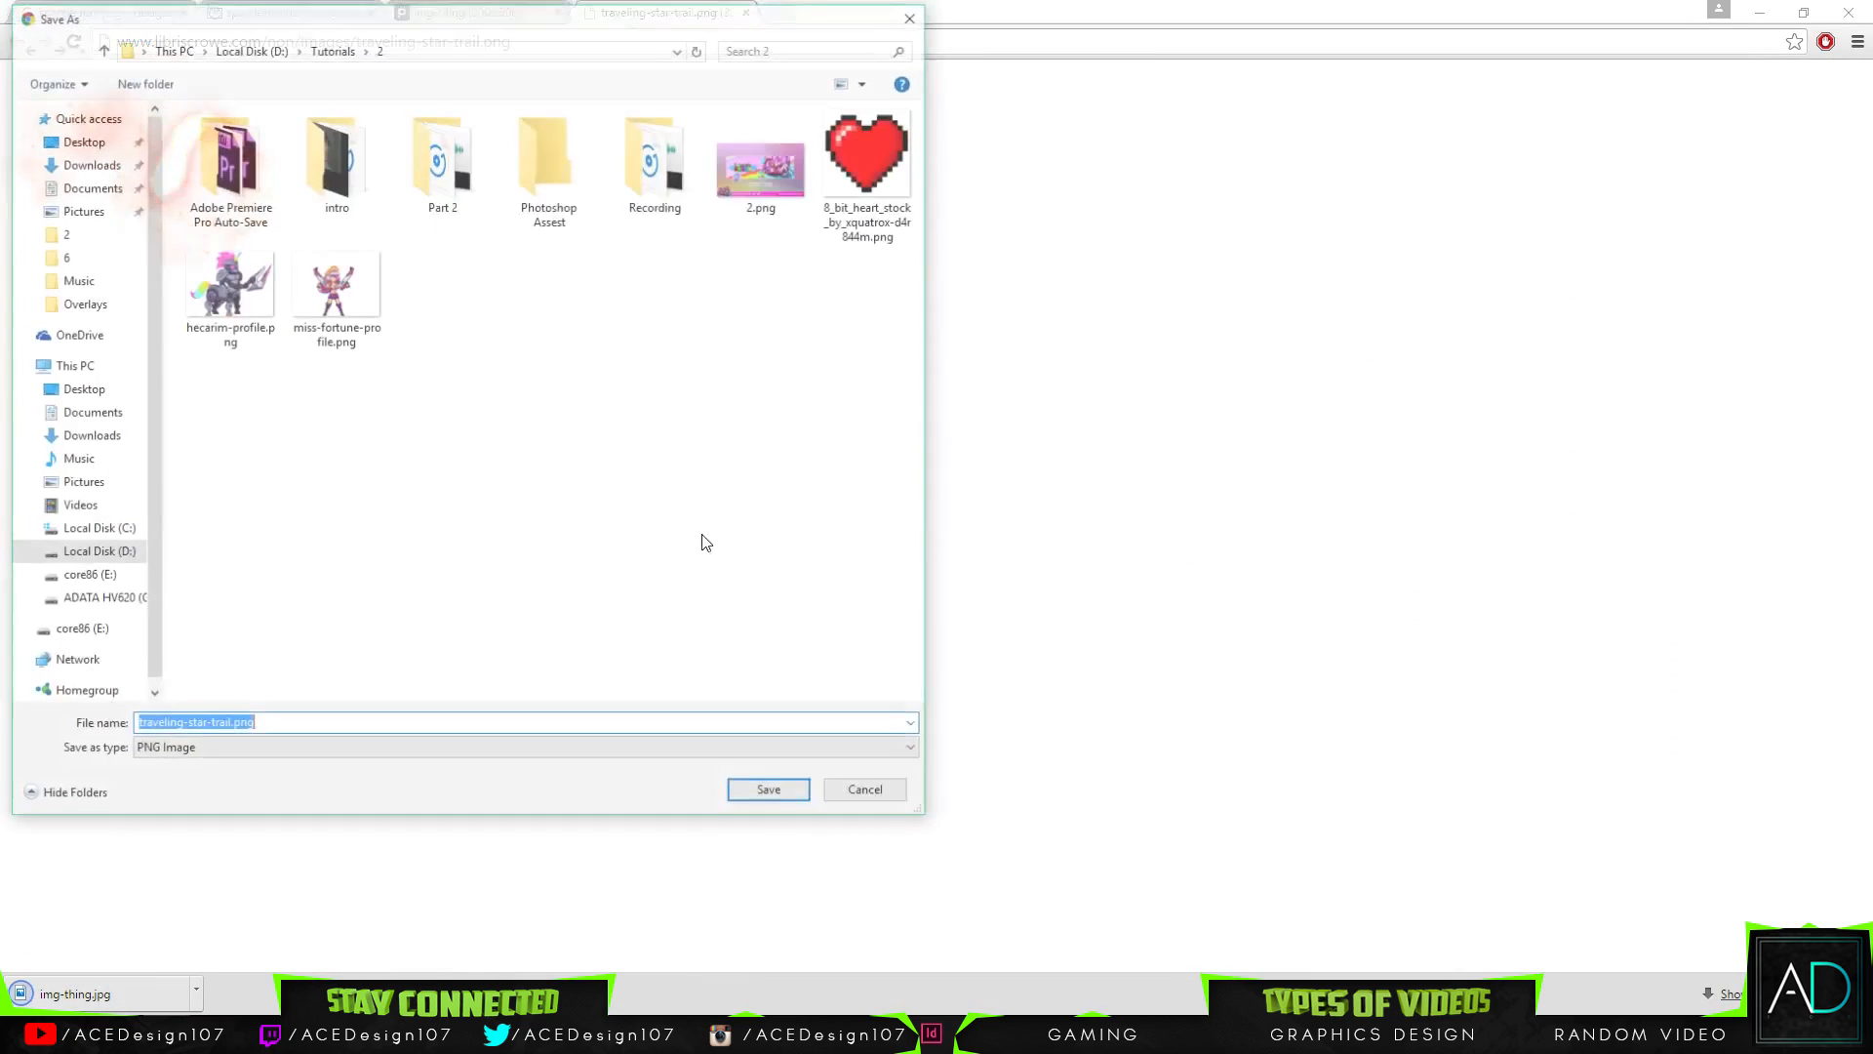
{"action": "left_click", "coordinate": [767, 795]}
- Switch back to Photoshop and open img-thing.jpg and traveling-star-trail.png together
{"action": "key", "text": "alt+Tab"}
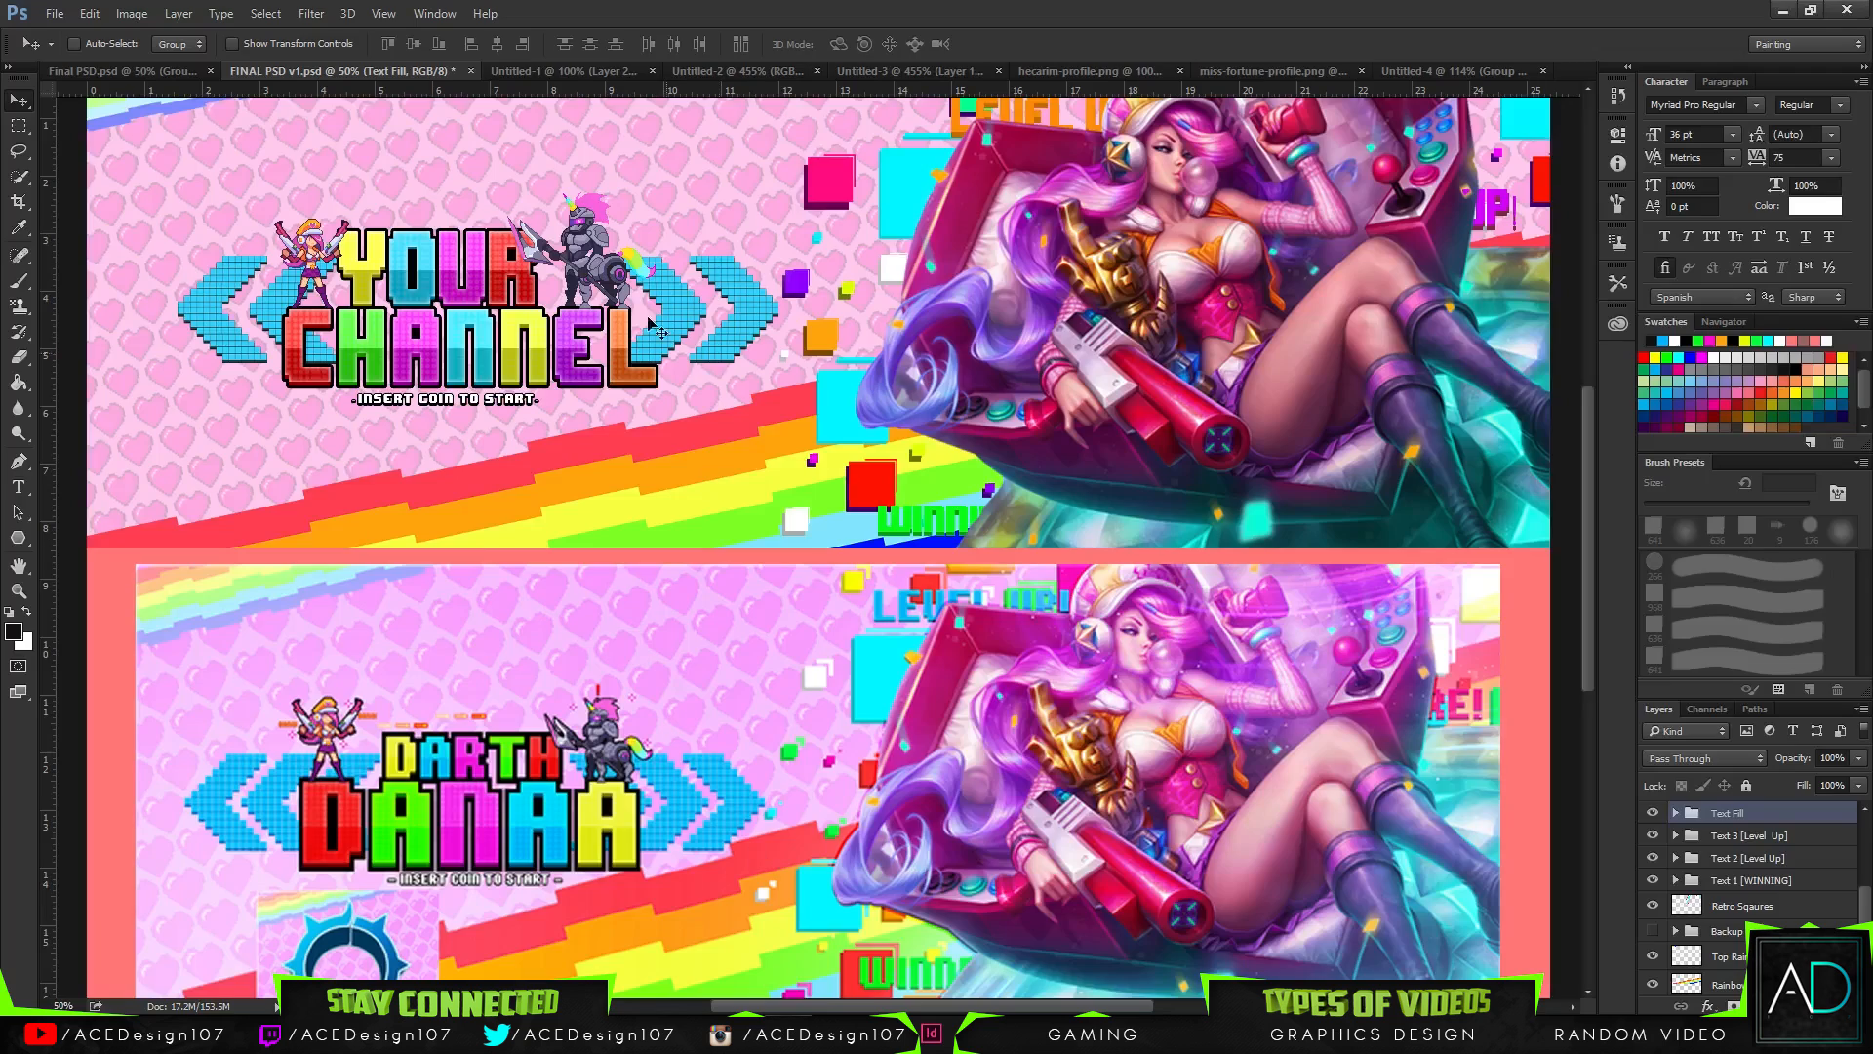
{"action": "left_click", "coordinate": [54, 13]}
{"action": "left_click", "coordinate": [60, 51]}
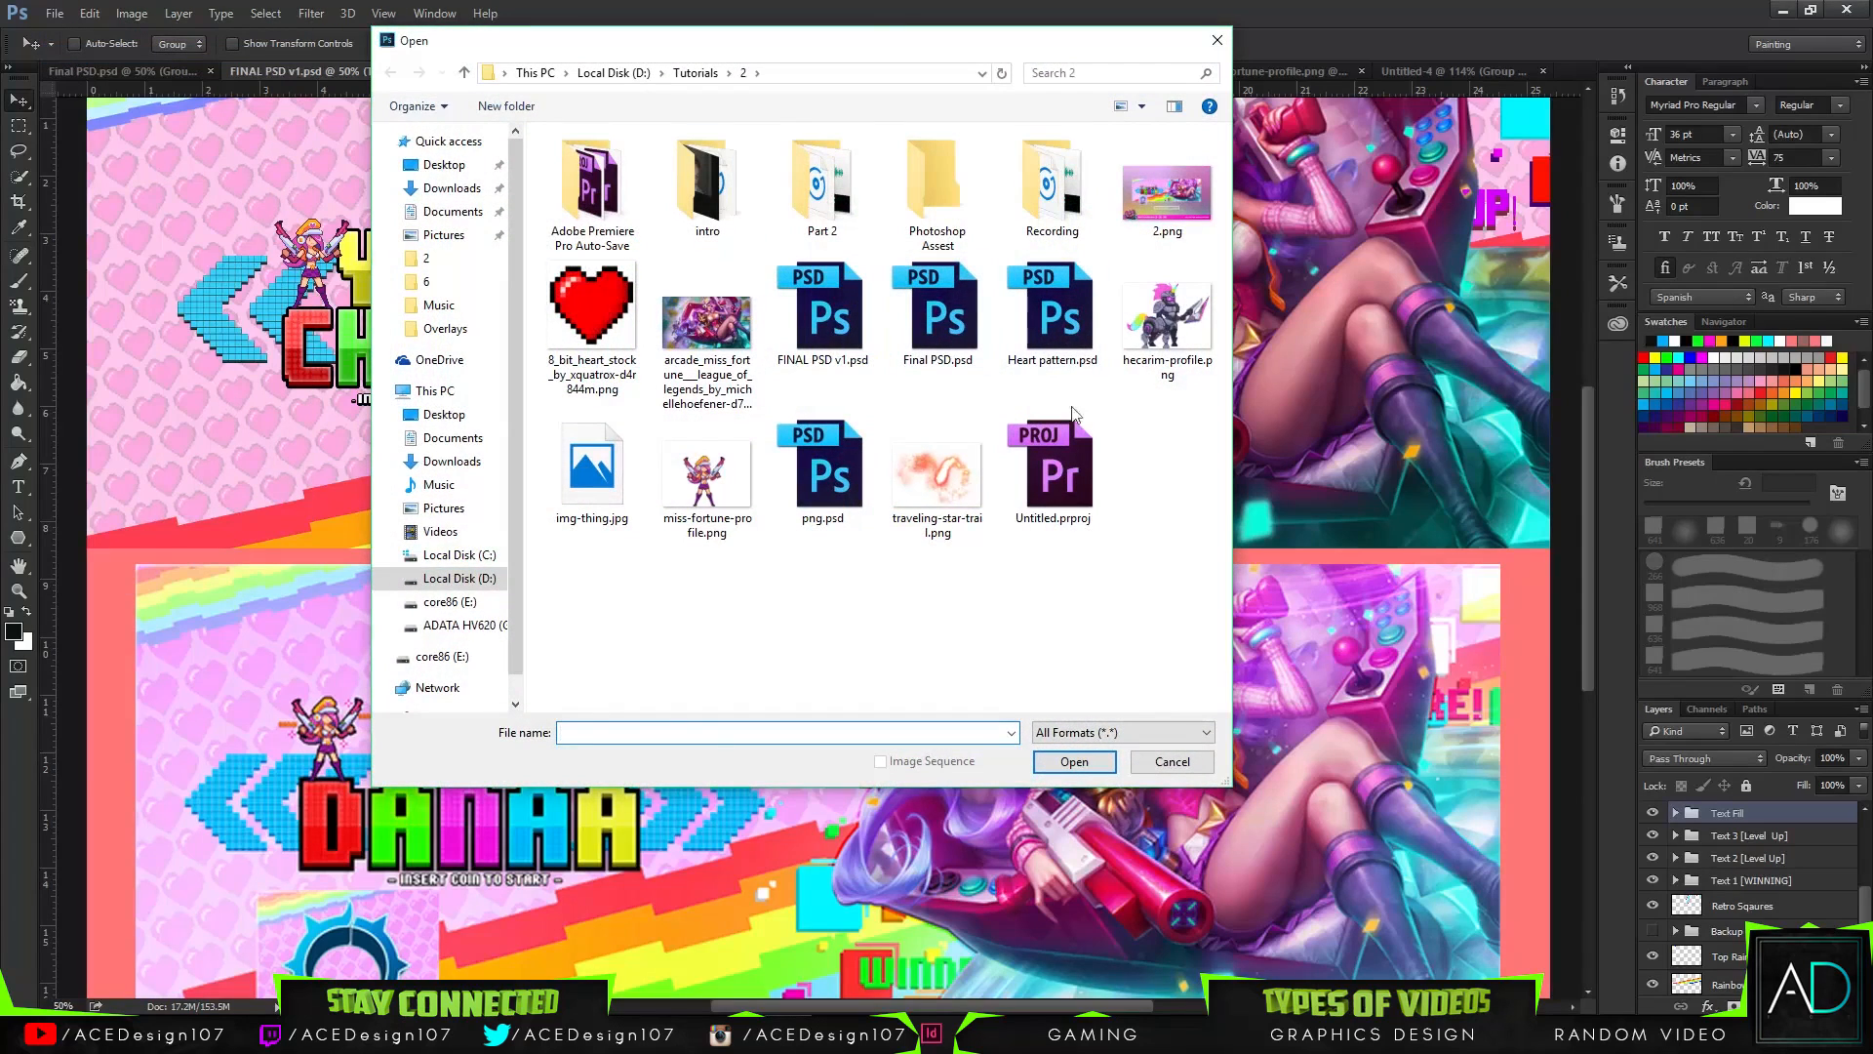
{"action": "left_click", "coordinate": [932, 473]}
{"action": "left_click", "coordinate": [592, 473], "text": "ctrl"}
{"action": "left_click", "coordinate": [1074, 761]}
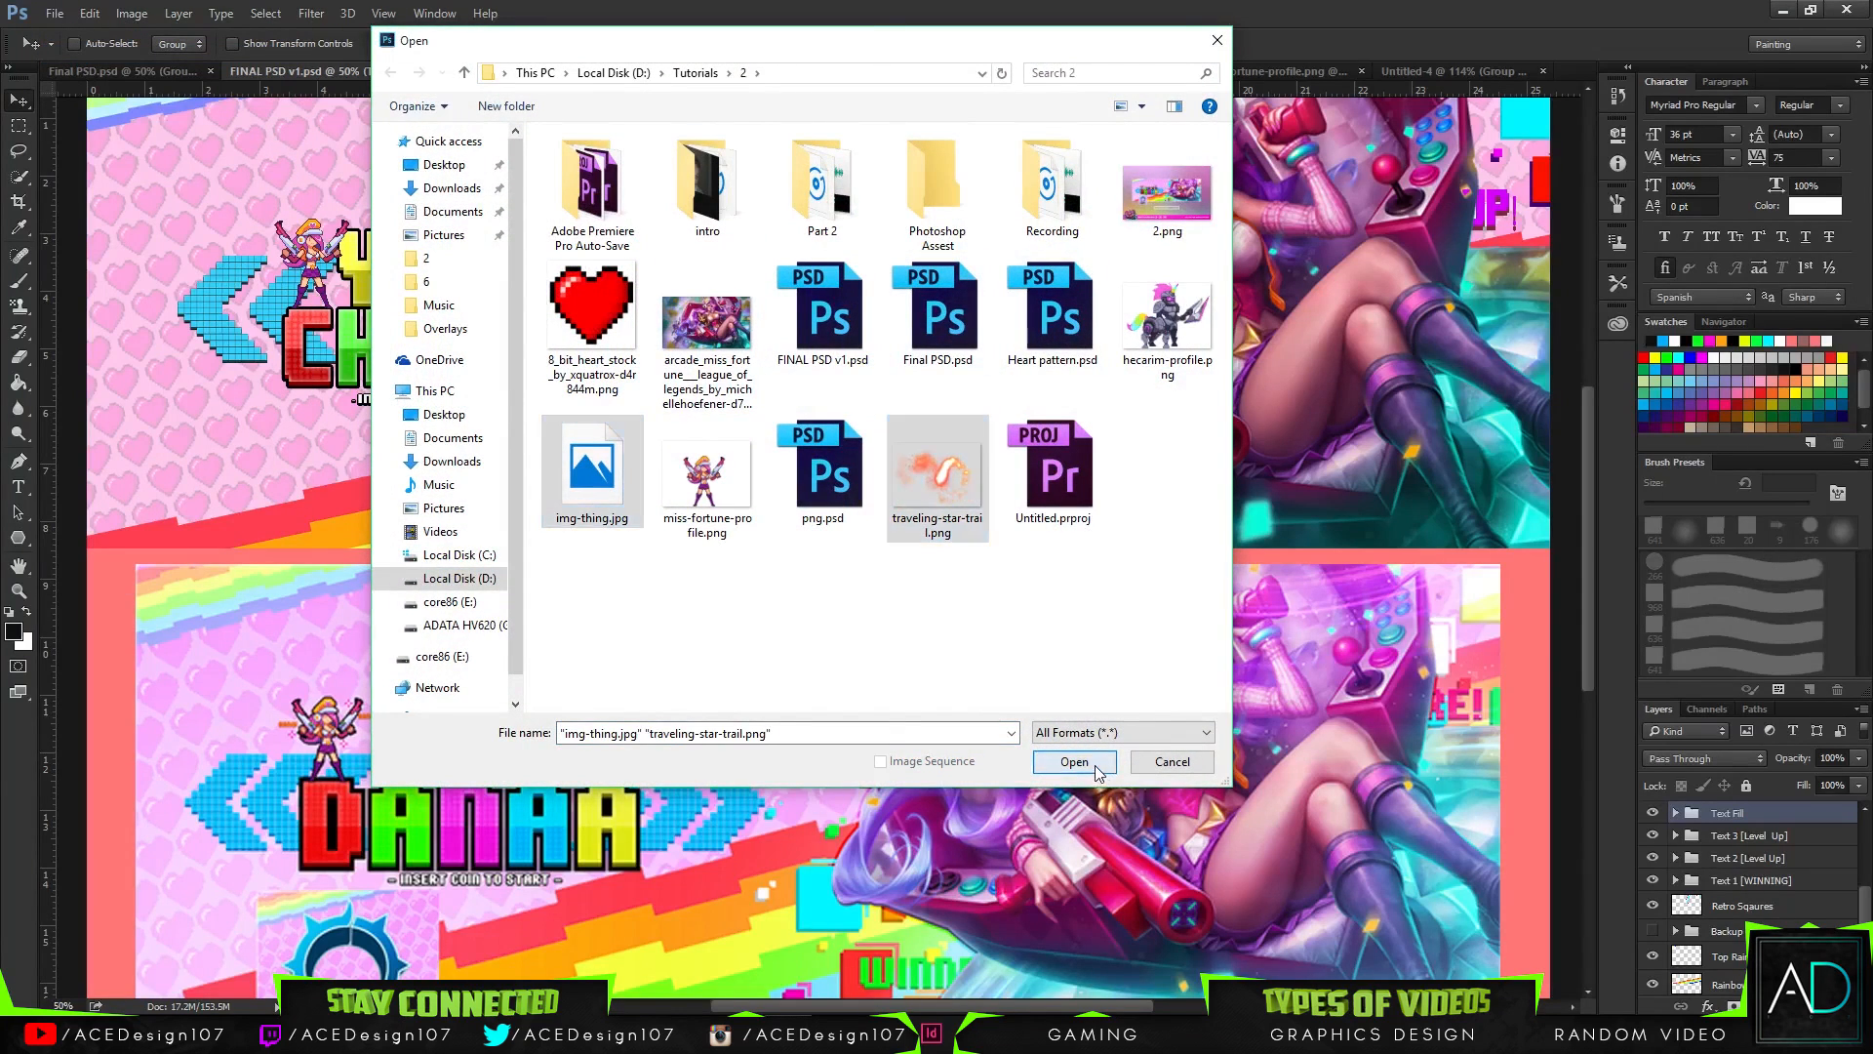
- Bring the orange star trail image into the FINAL PSD v1 banner and move its layer directly above the LoL character layer
{"action": "left_click_drag", "start_coordinate": [871, 578], "coordinate": [981, 524]}
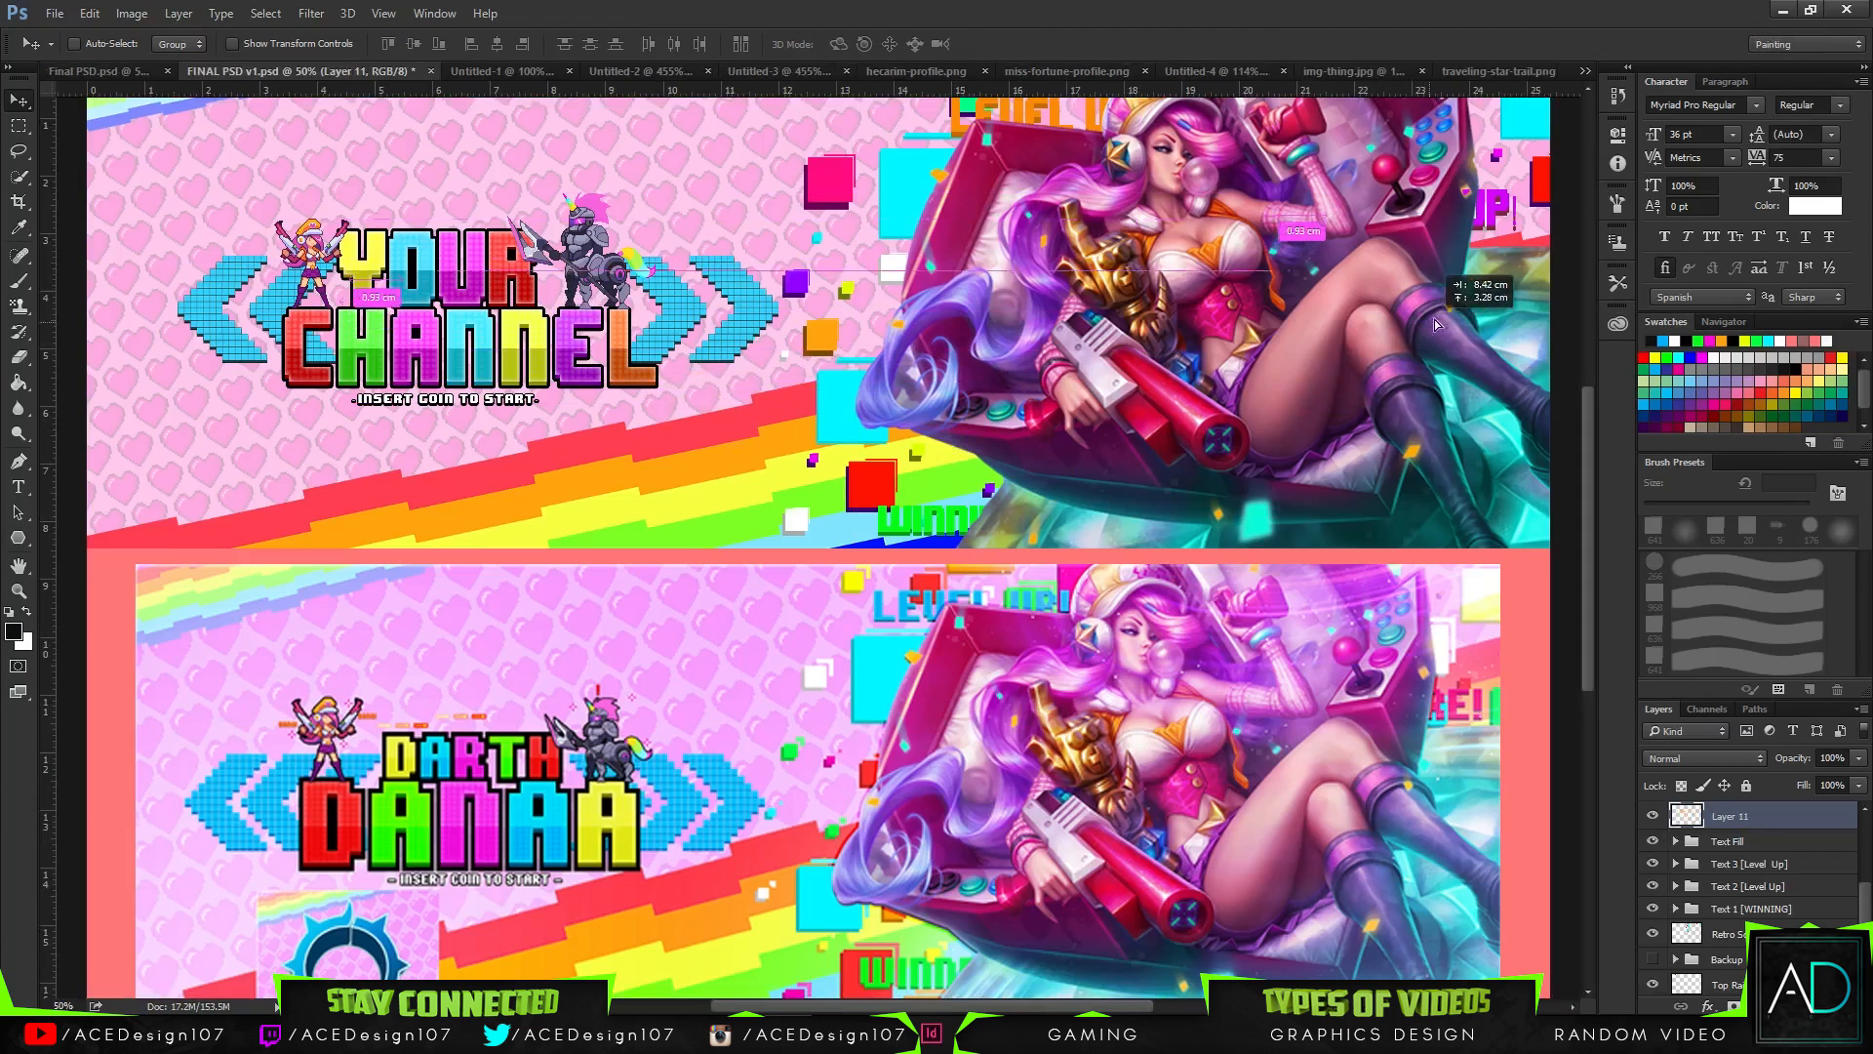
{"action": "scroll", "coordinate": [1800, 814], "scroll_direction": "up", "scroll_amount": 5}
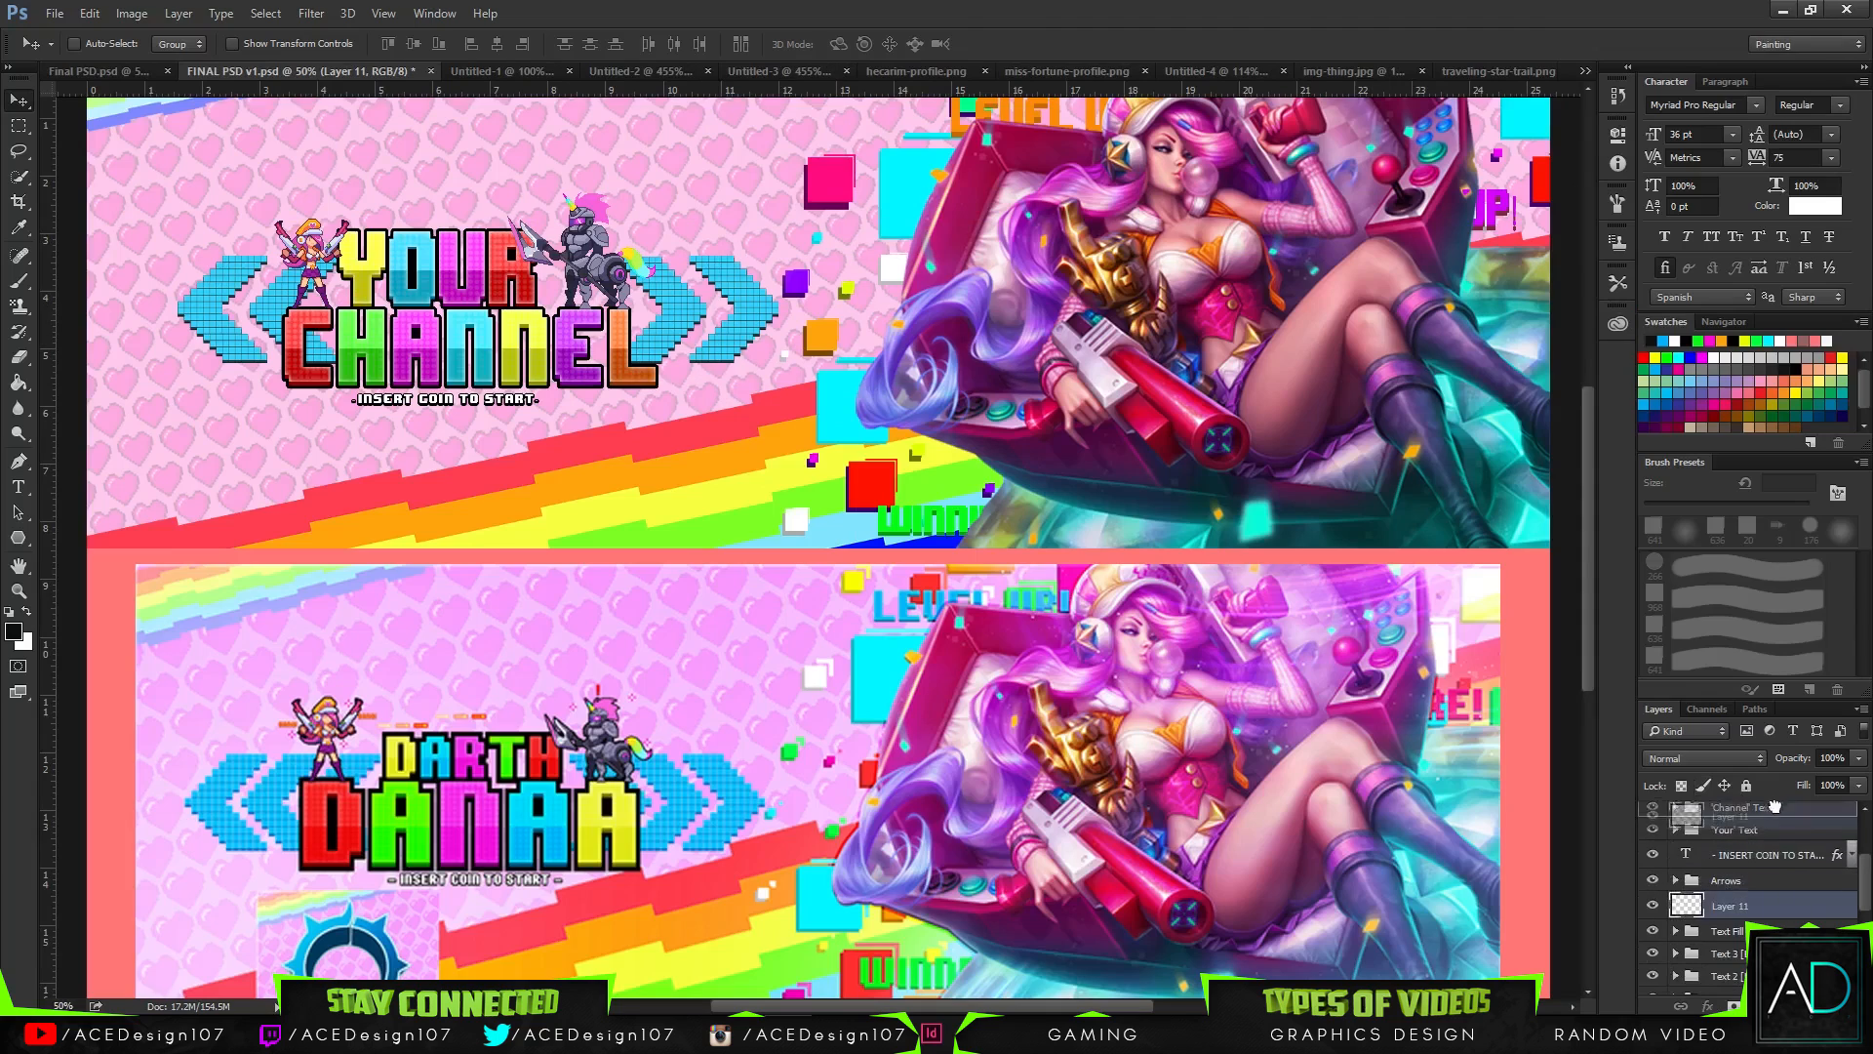
{"action": "left_click_drag", "start_coordinate": [1776, 800], "coordinate": [1751, 858]}
{"action": "scroll", "coordinate": [1337, 293], "scroll_direction": "up", "scroll_amount": 2}
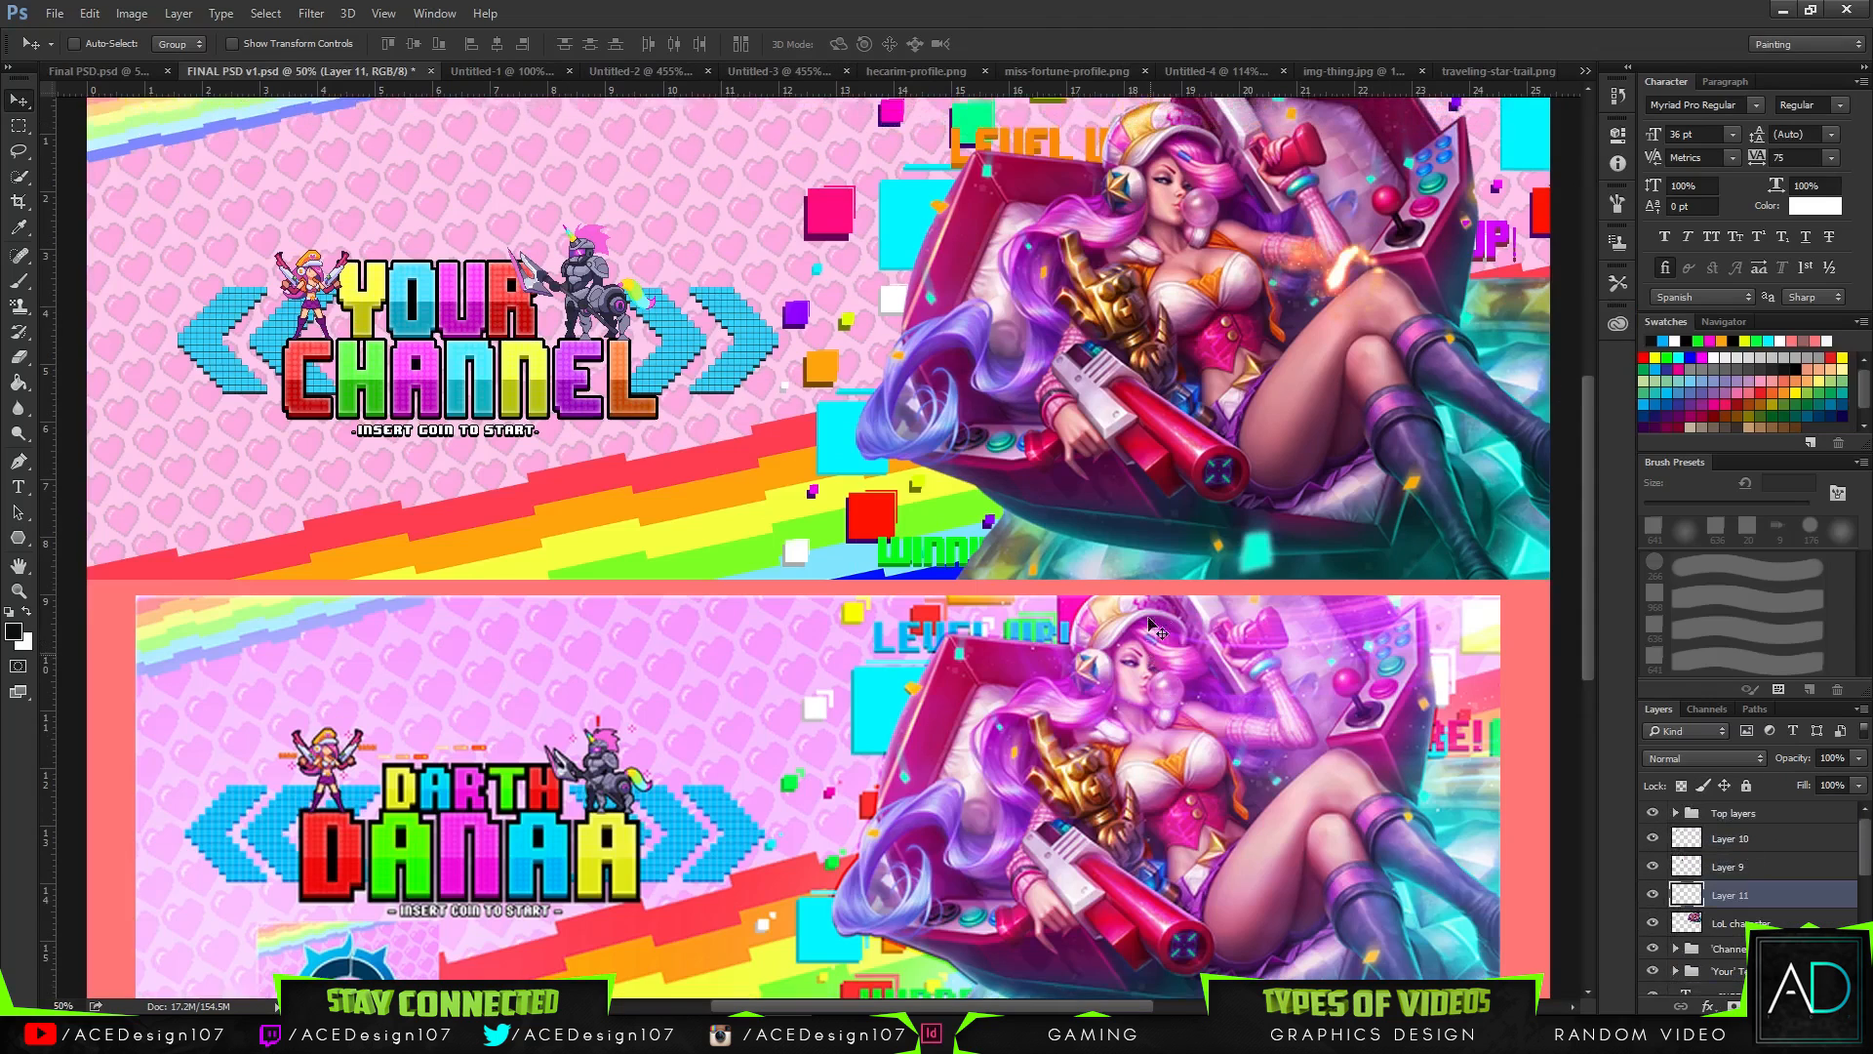
- Move the star trail to the character's raised hand and enlarge it with Free Transform
{"action": "left_click_drag", "start_coordinate": [1332, 117], "coordinate": [1339, 242]}
{"action": "key", "text": "ctrl+t"}
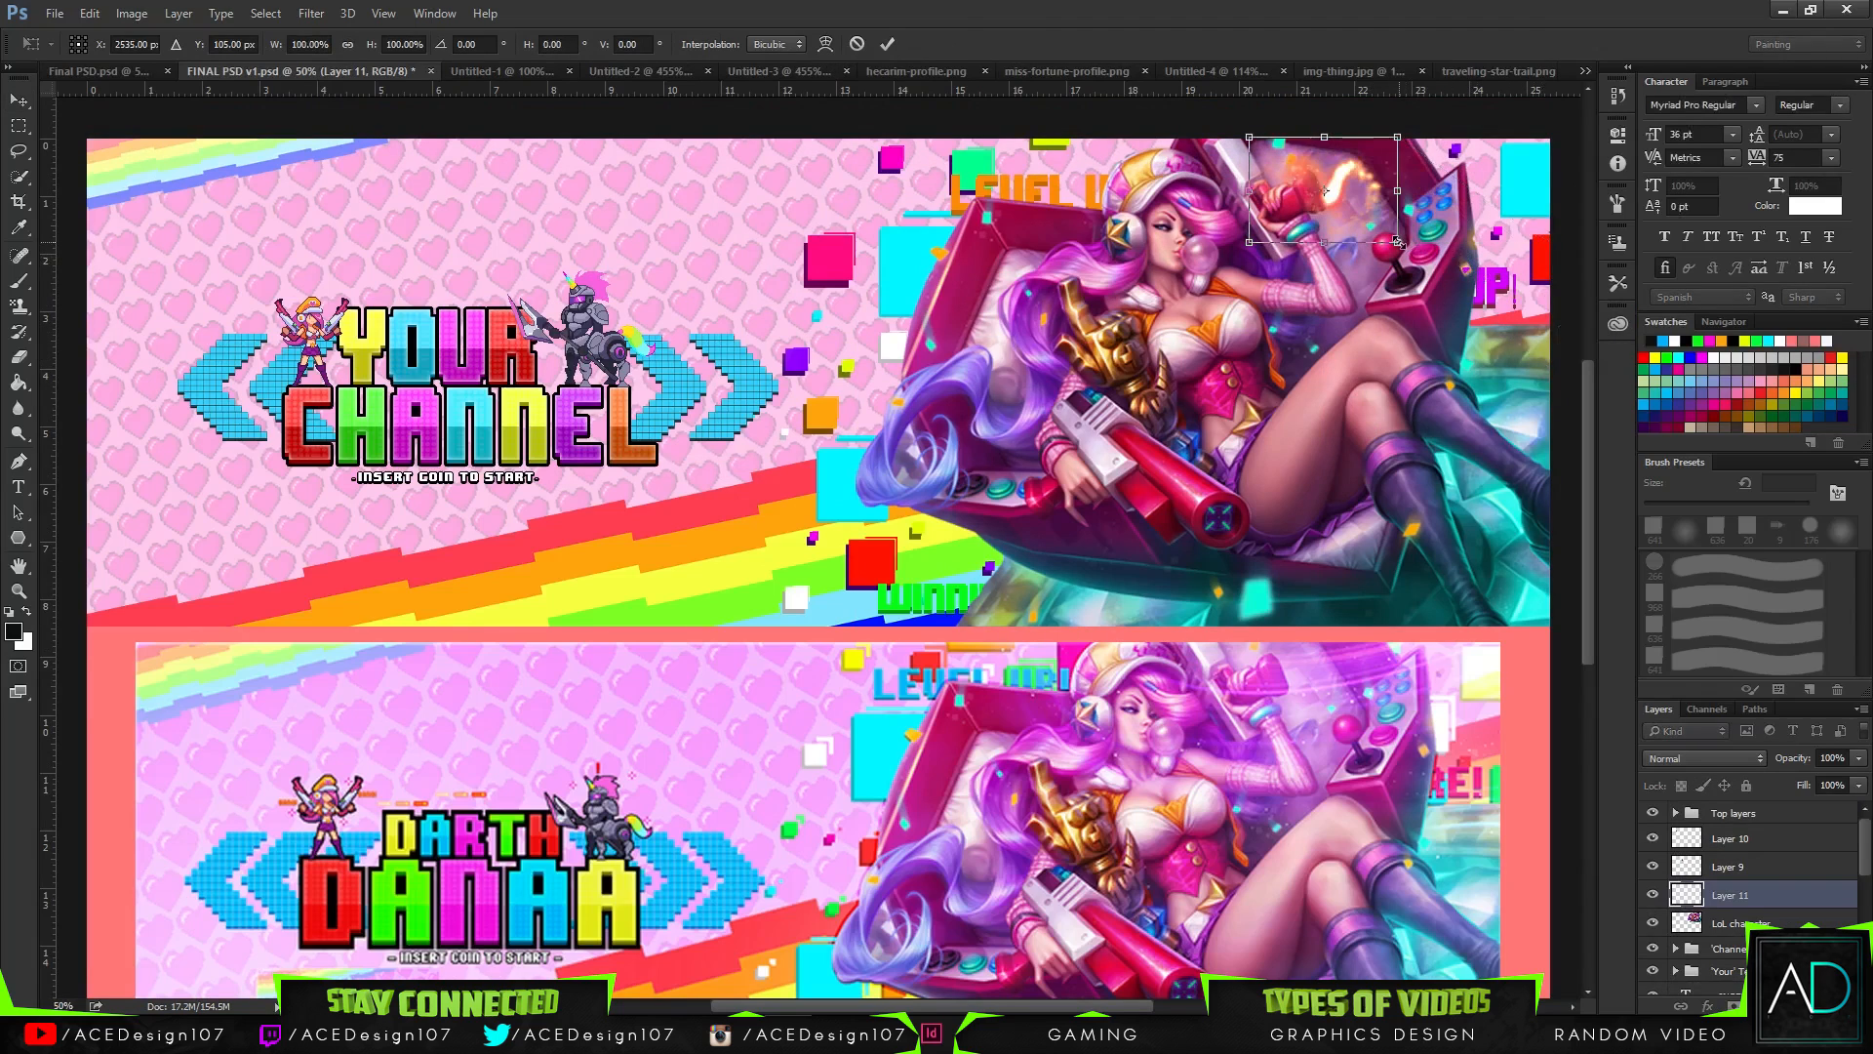
{"action": "left_click_drag", "start_coordinate": [1398, 243], "coordinate": [757, 209]}
{"action": "key", "text": "Return"}
- Recolour the star trail purple with Hue/Saturation by setting the hue to -93
{"action": "key", "text": "ctrl+u"}
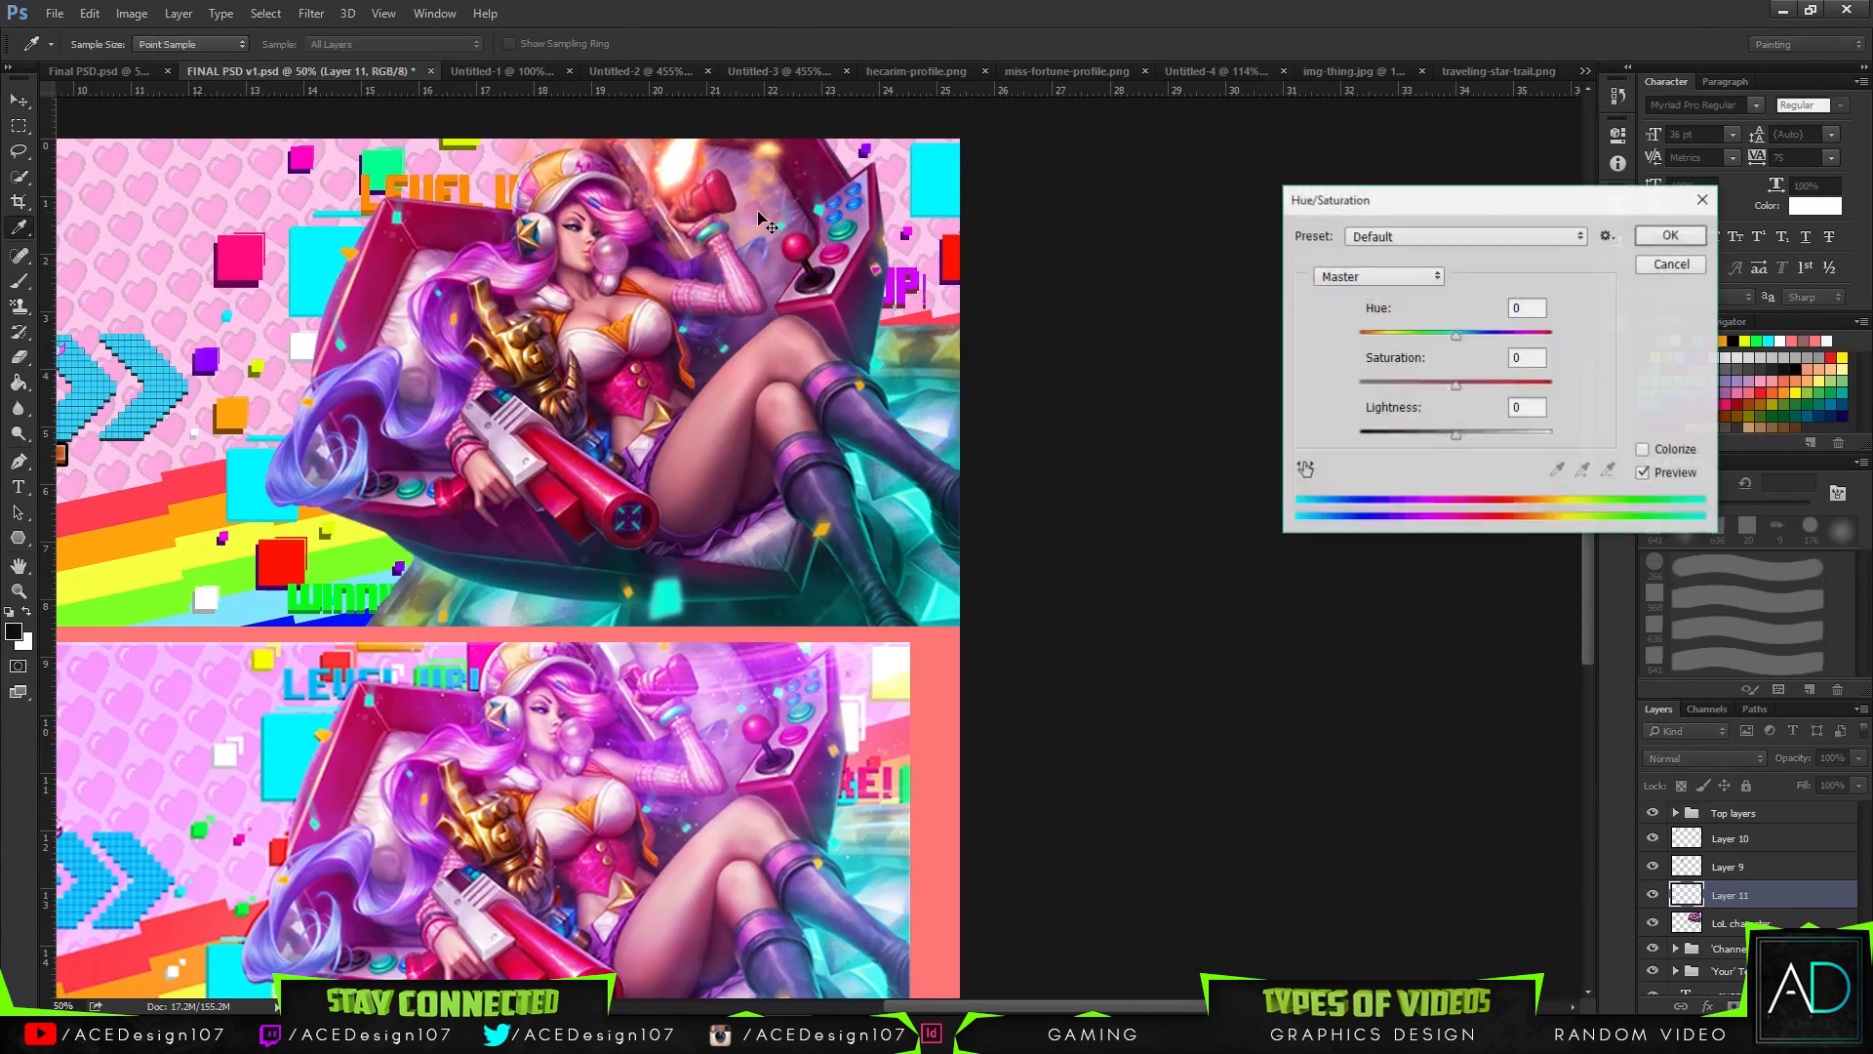
{"action": "left_click_drag", "start_coordinate": [1460, 335], "coordinate": [1398, 335]}
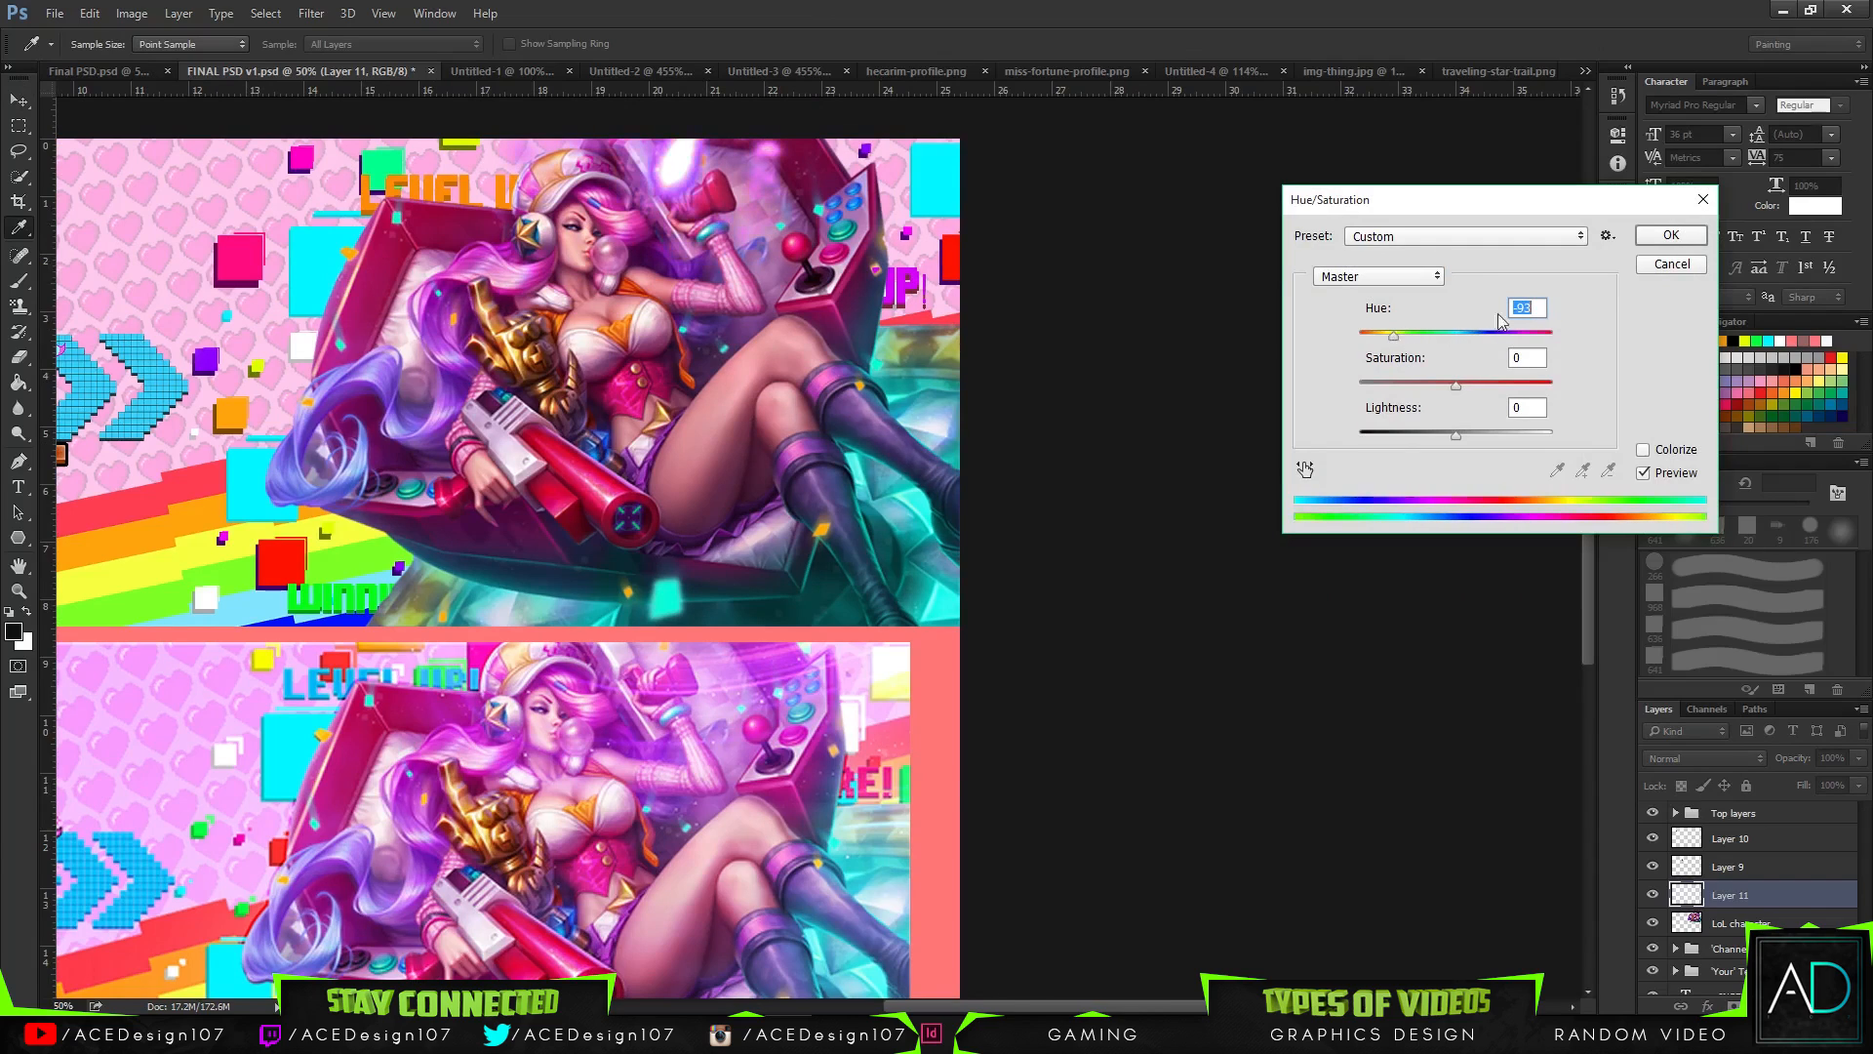
{"action": "left_click", "coordinate": [1656, 241]}
- Rotate the purple star trail by -60° and reposition it around the character artwork
{"action": "key", "text": "ctrl+t"}
{"action": "left_click_drag", "start_coordinate": [863, 282], "coordinate": [1005, 119]}
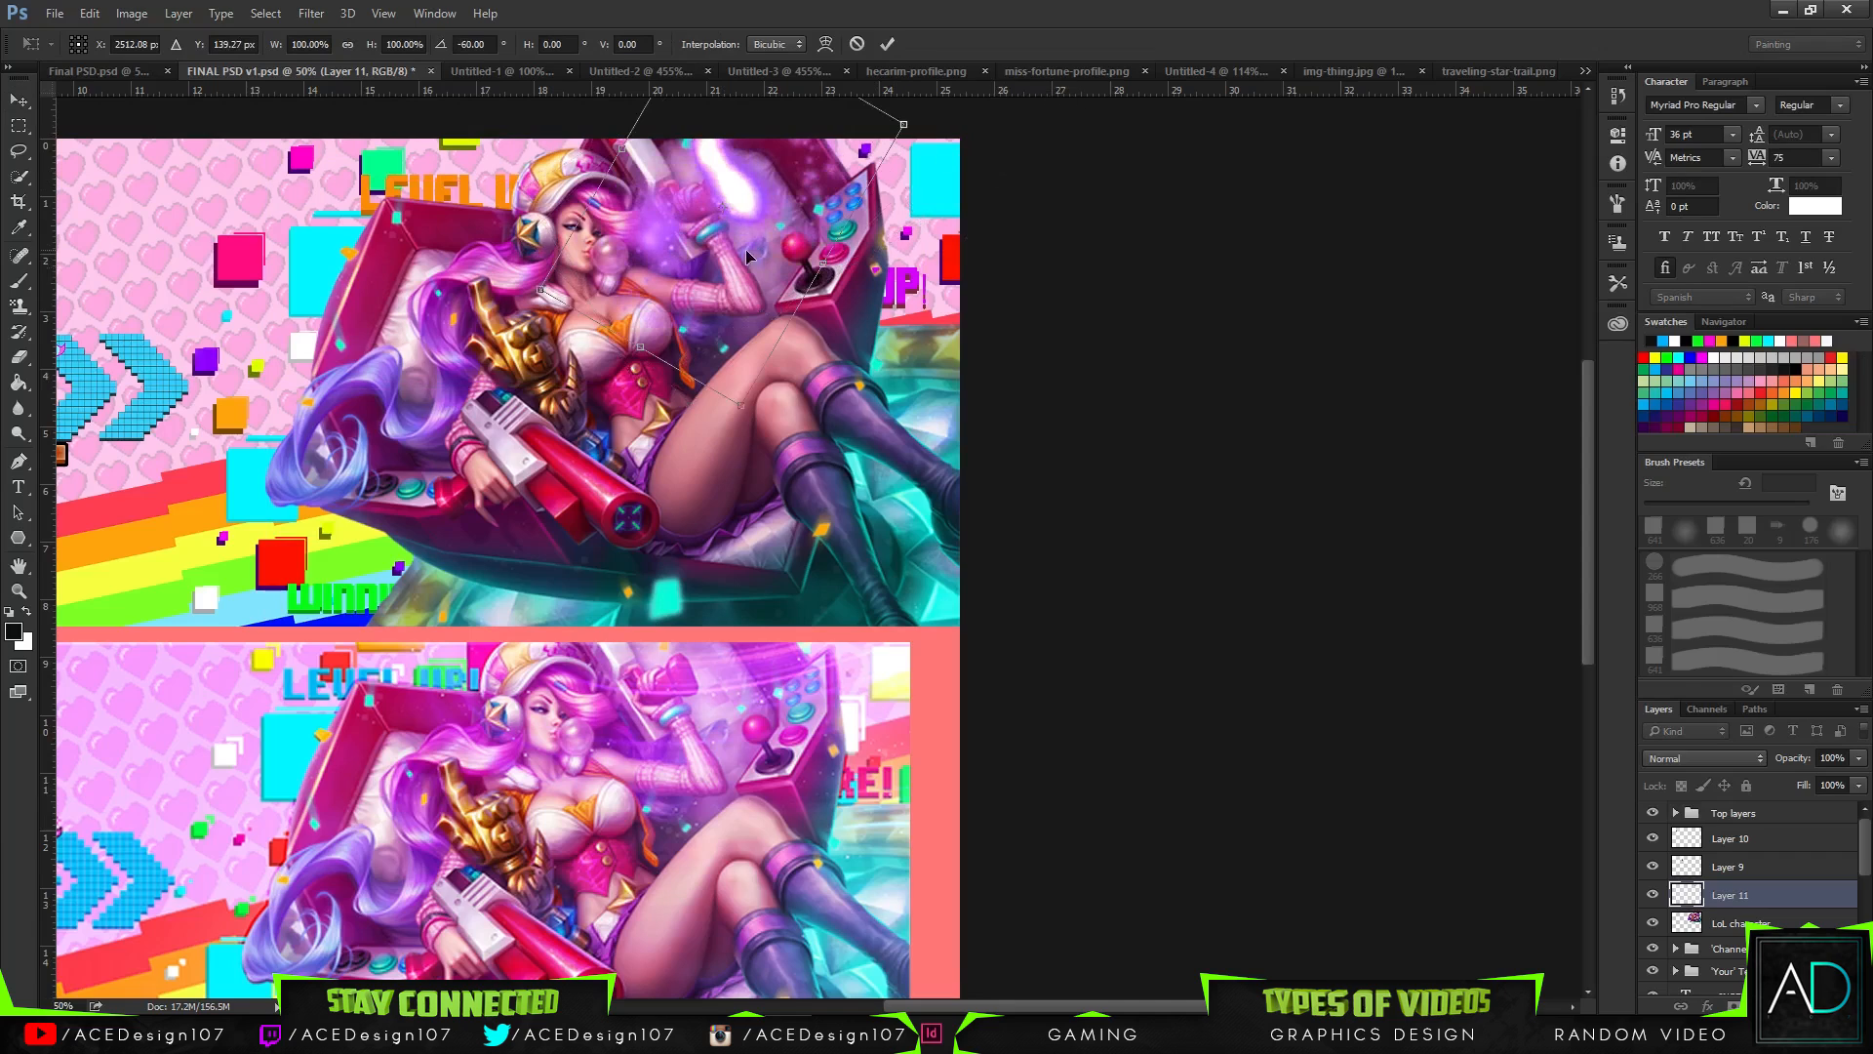
{"action": "left_click_drag", "start_coordinate": [745, 249], "coordinate": [1018, 668]}
{"action": "key", "text": "Return"}
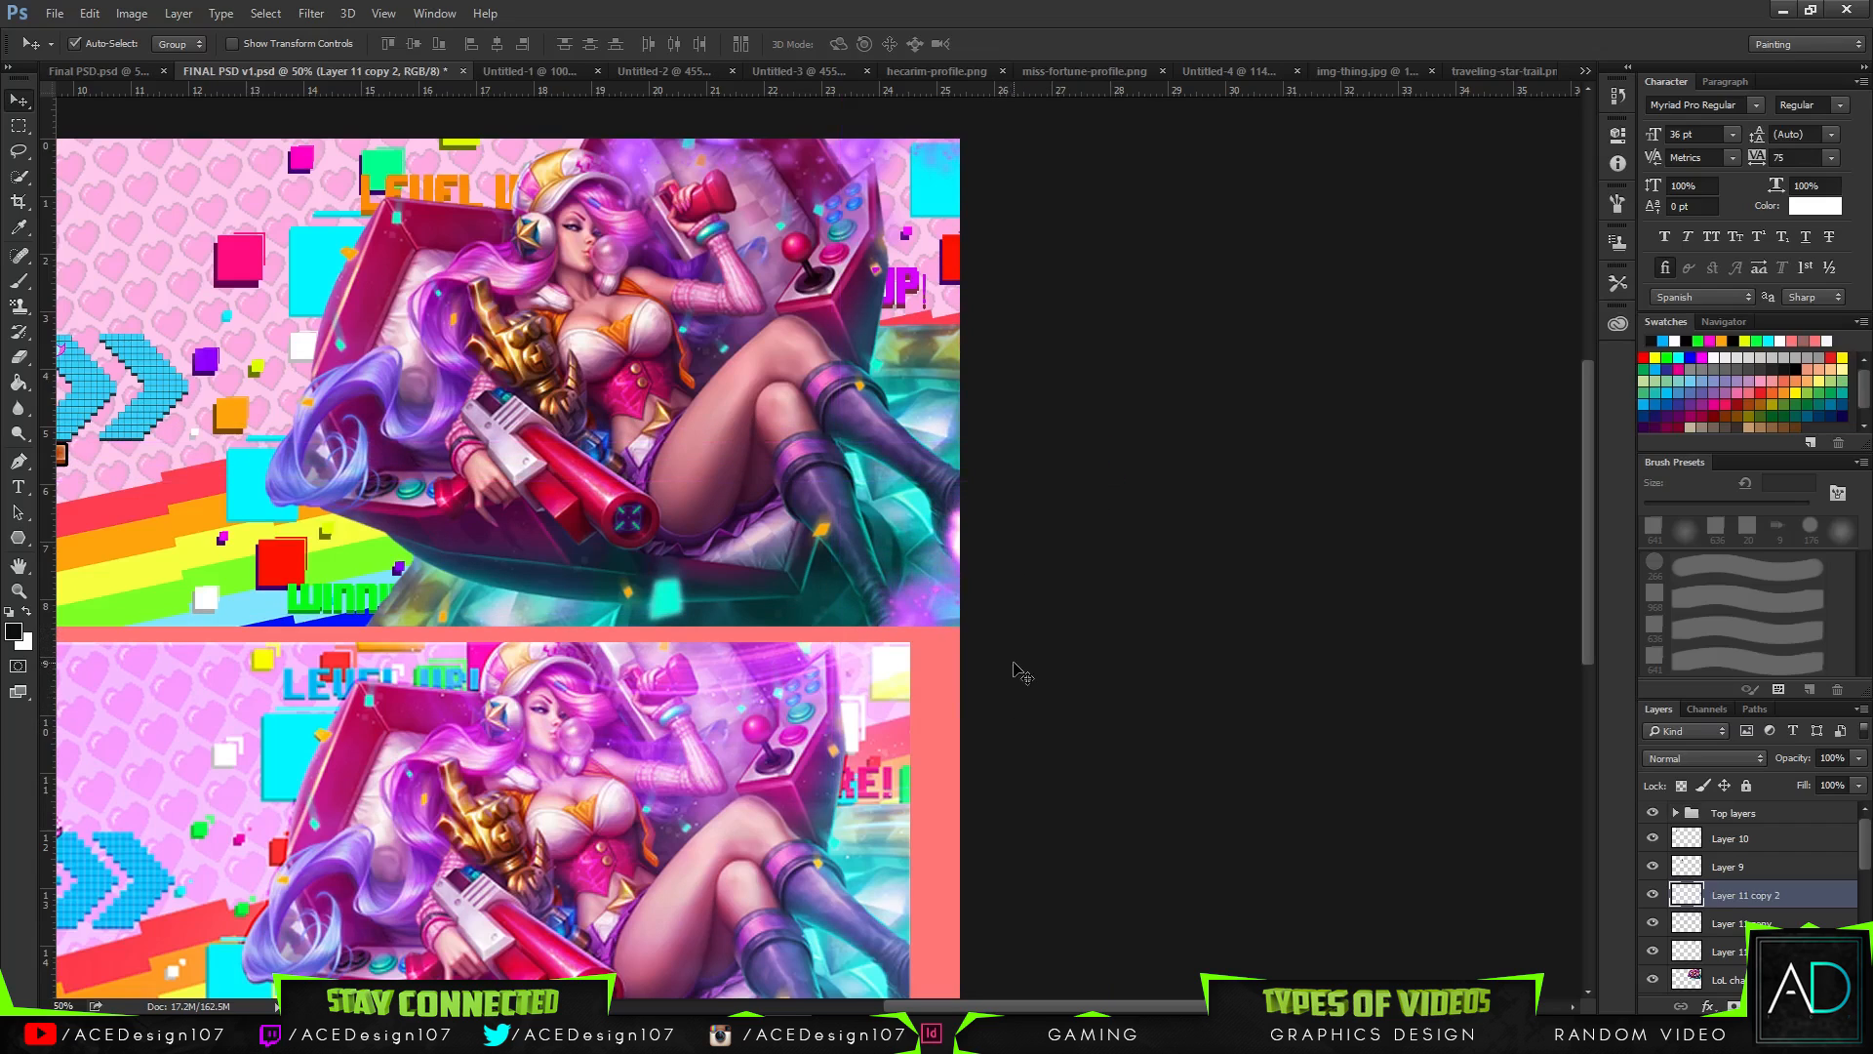
- Shift the hue of the Layer 11 copy 2 trail towards negative values with Hue/Saturation
{"action": "key", "text": "ctrl+u"}
{"action": "left_click_drag", "start_coordinate": [1456, 333], "coordinate": [1397, 335]}
{"action": "left_click", "coordinate": [1671, 237]}
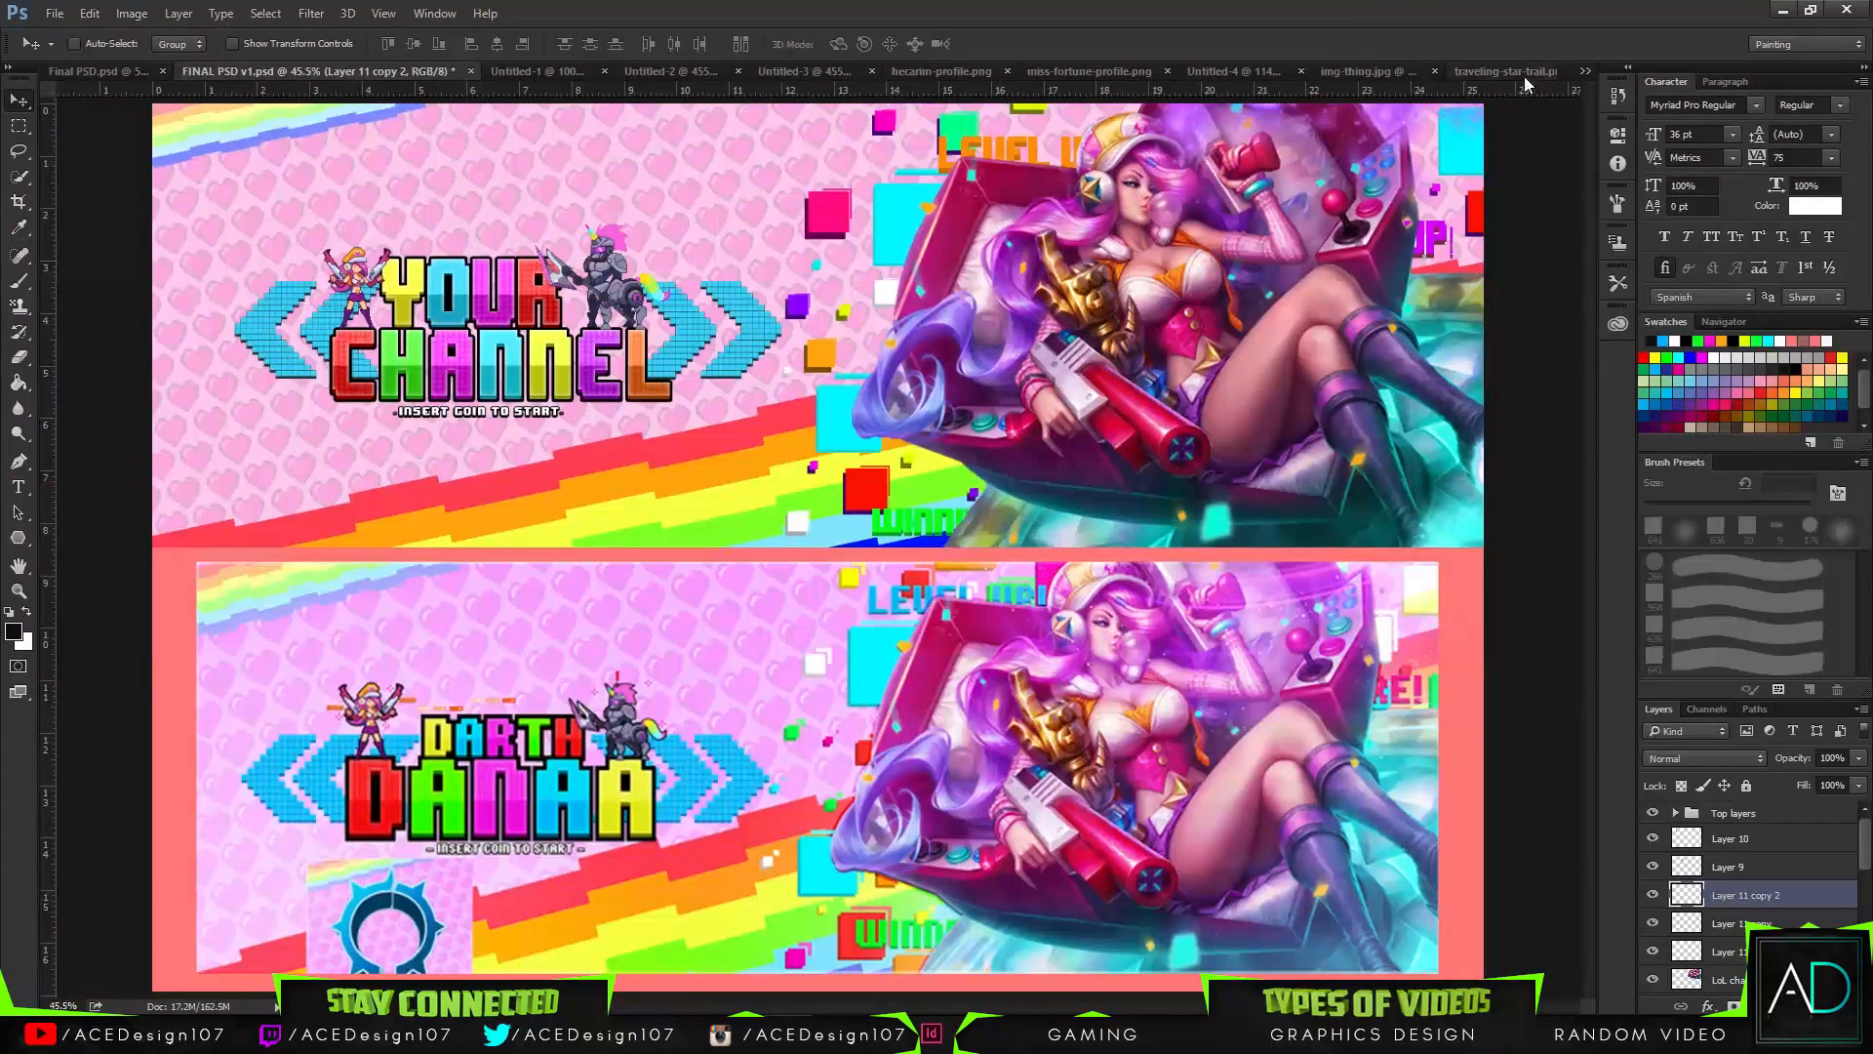
- Try placing the img-thing.jpg sparkle trail on the banner and delete the placed layer
{"action": "left_click", "coordinate": [1522, 72]}
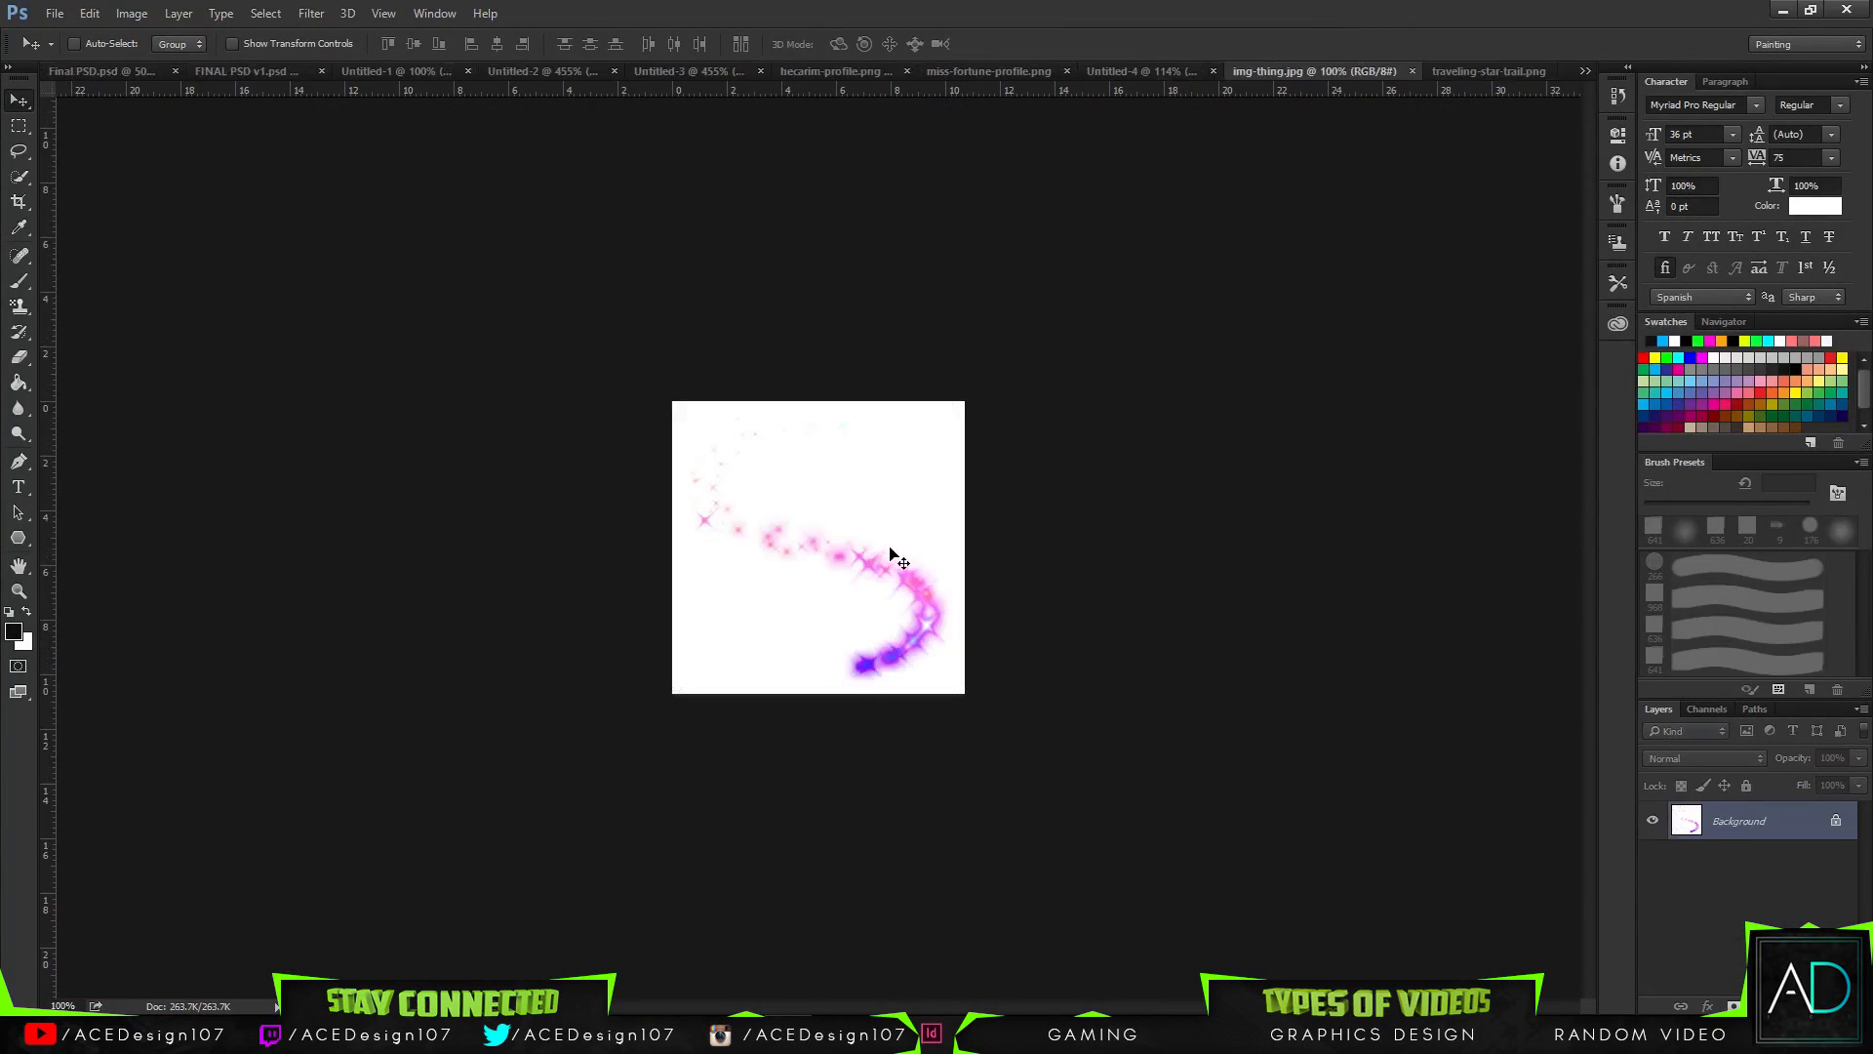
{"action": "left_click", "coordinate": [256, 72]}
{"action": "left_click_drag", "start_coordinate": [256, 72], "coordinate": [1149, 369]}
{"action": "left_click_drag", "start_coordinate": [1424, 161], "coordinate": [1620, 434]}
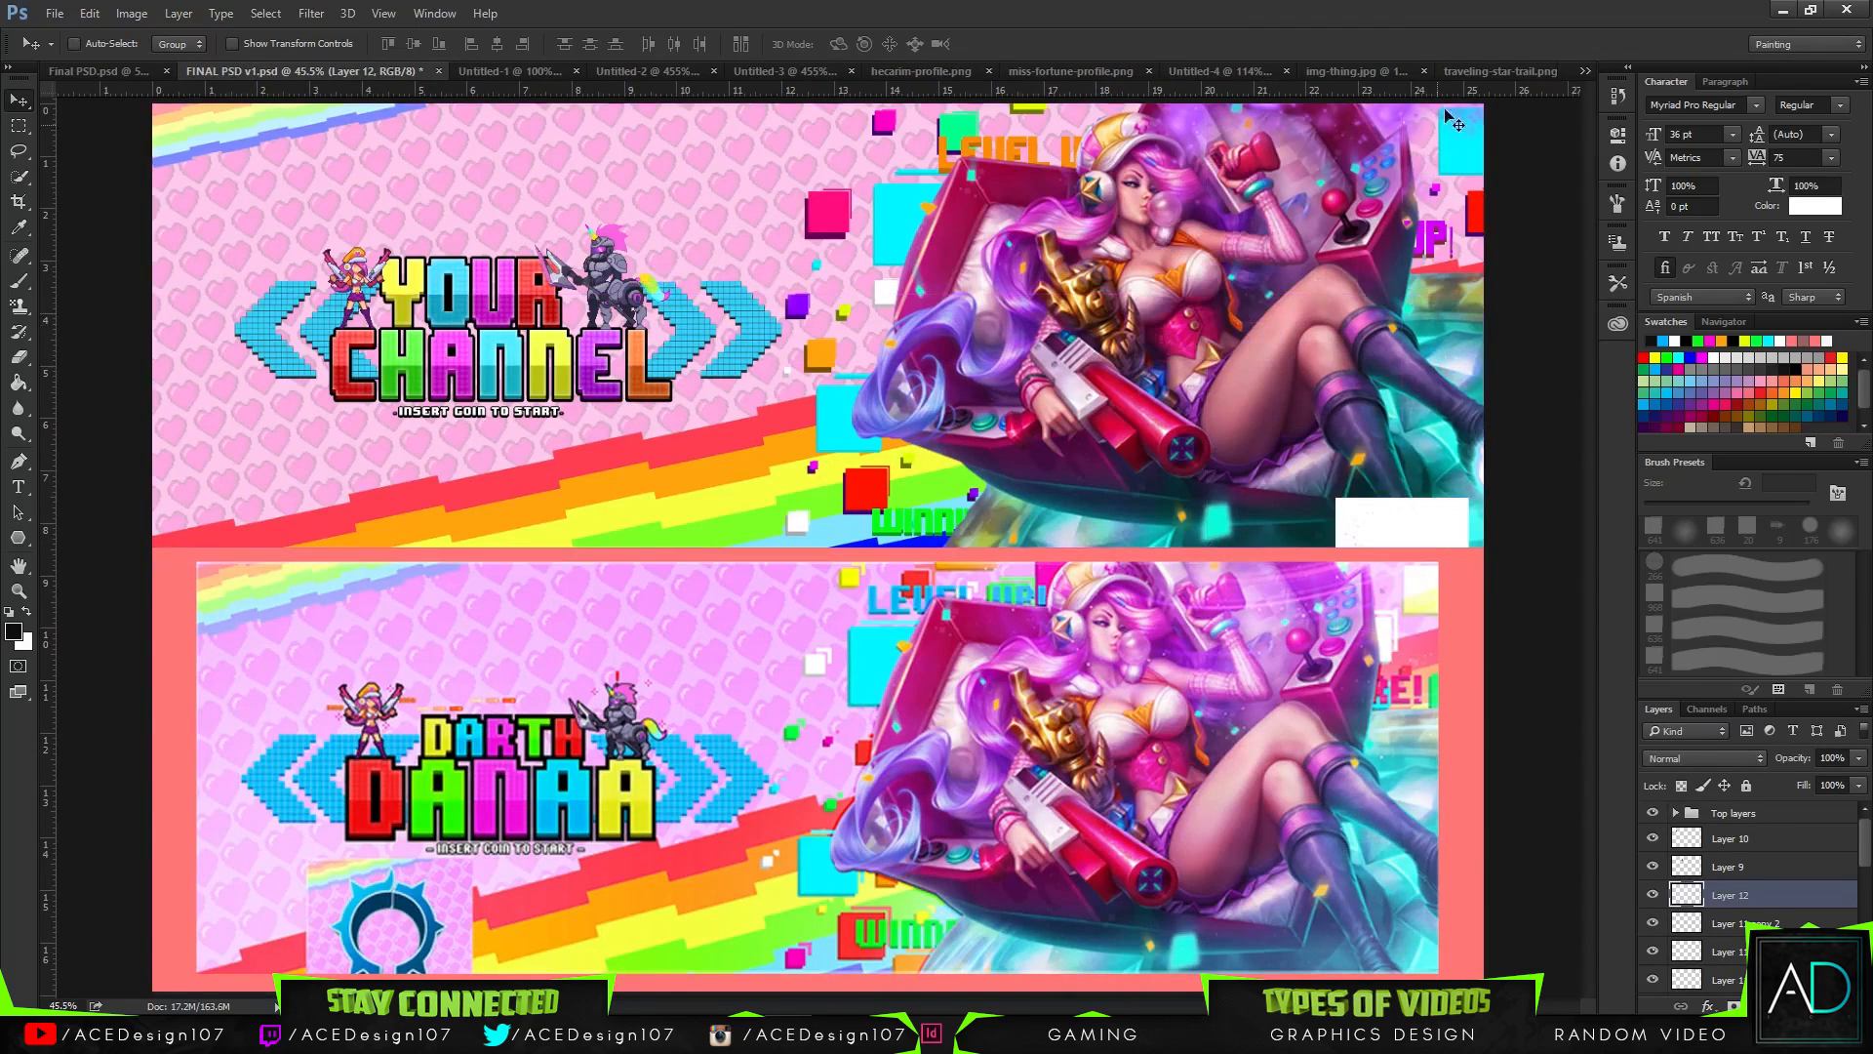
{"action": "key", "text": "Delete"}
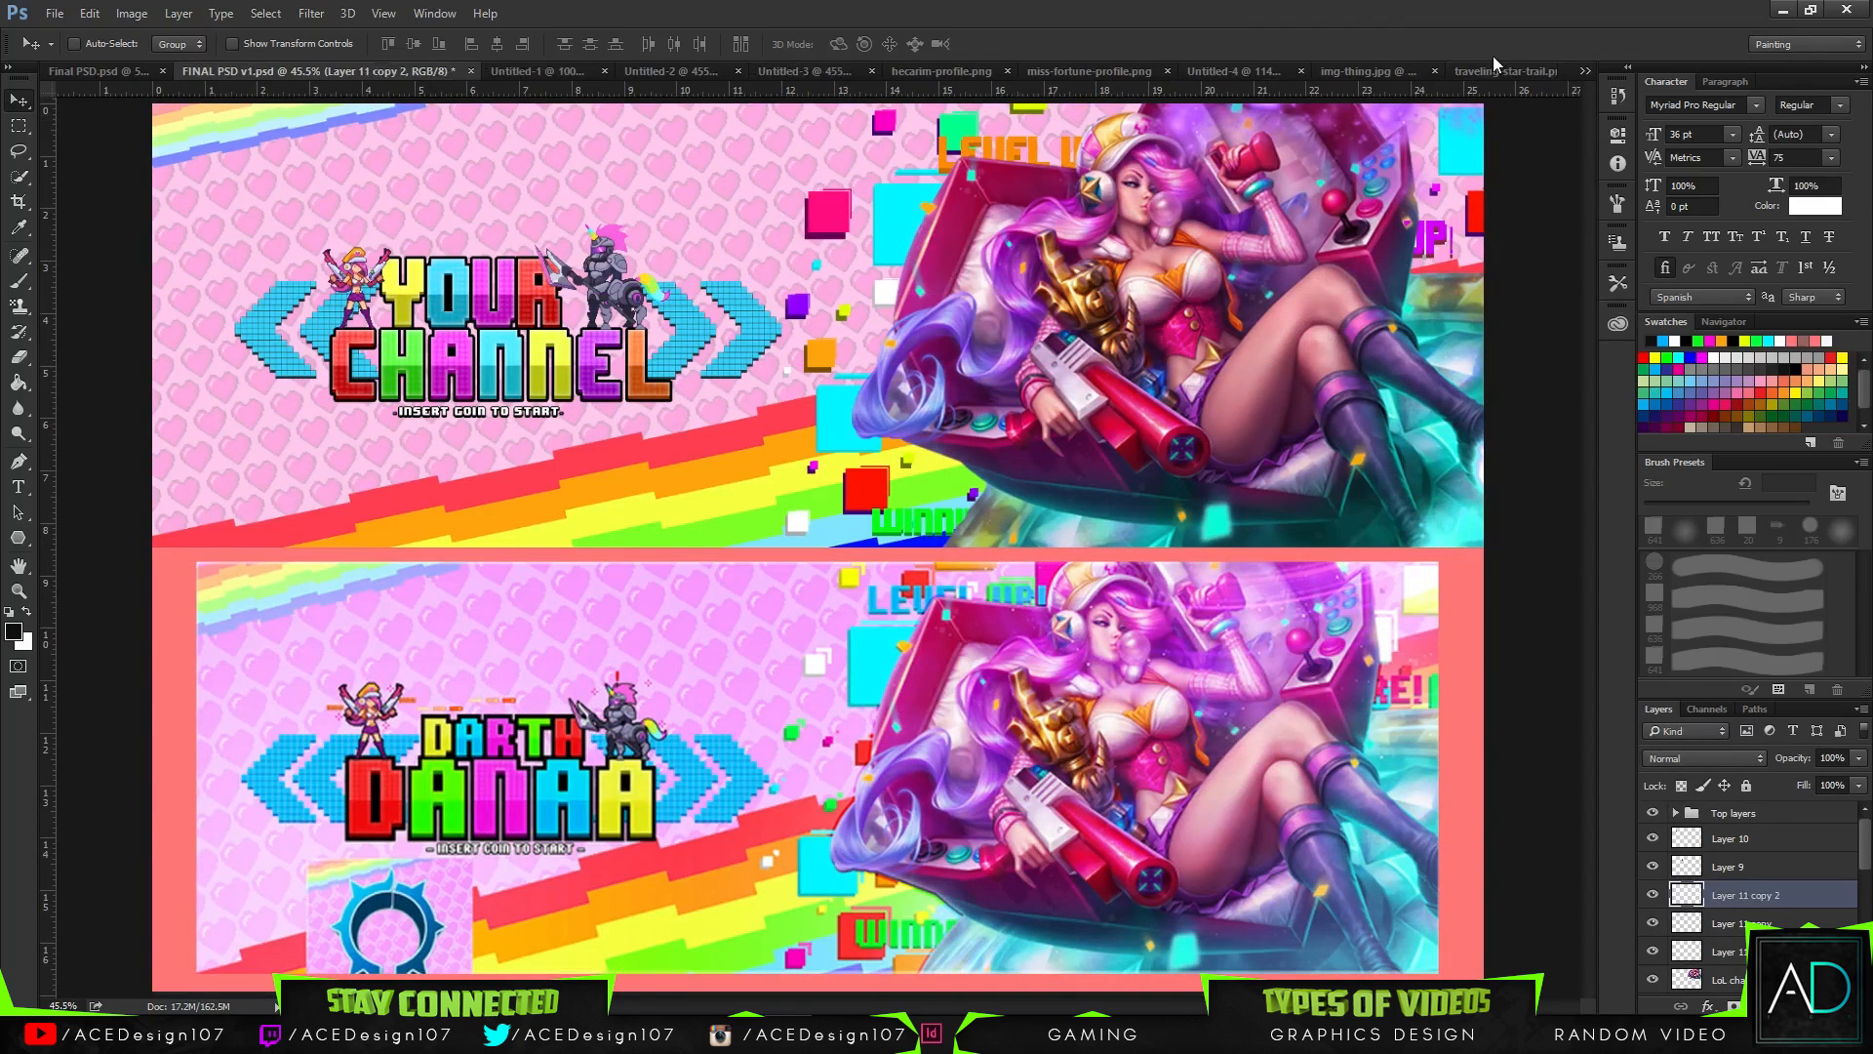
- Try to isolate the sparkle trail in img-thing.jpg by selecting its white background with the Magic Wand and inverting the selection
{"action": "left_click", "coordinate": [1478, 70]}
{"action": "left_click", "coordinate": [1155, 71]}
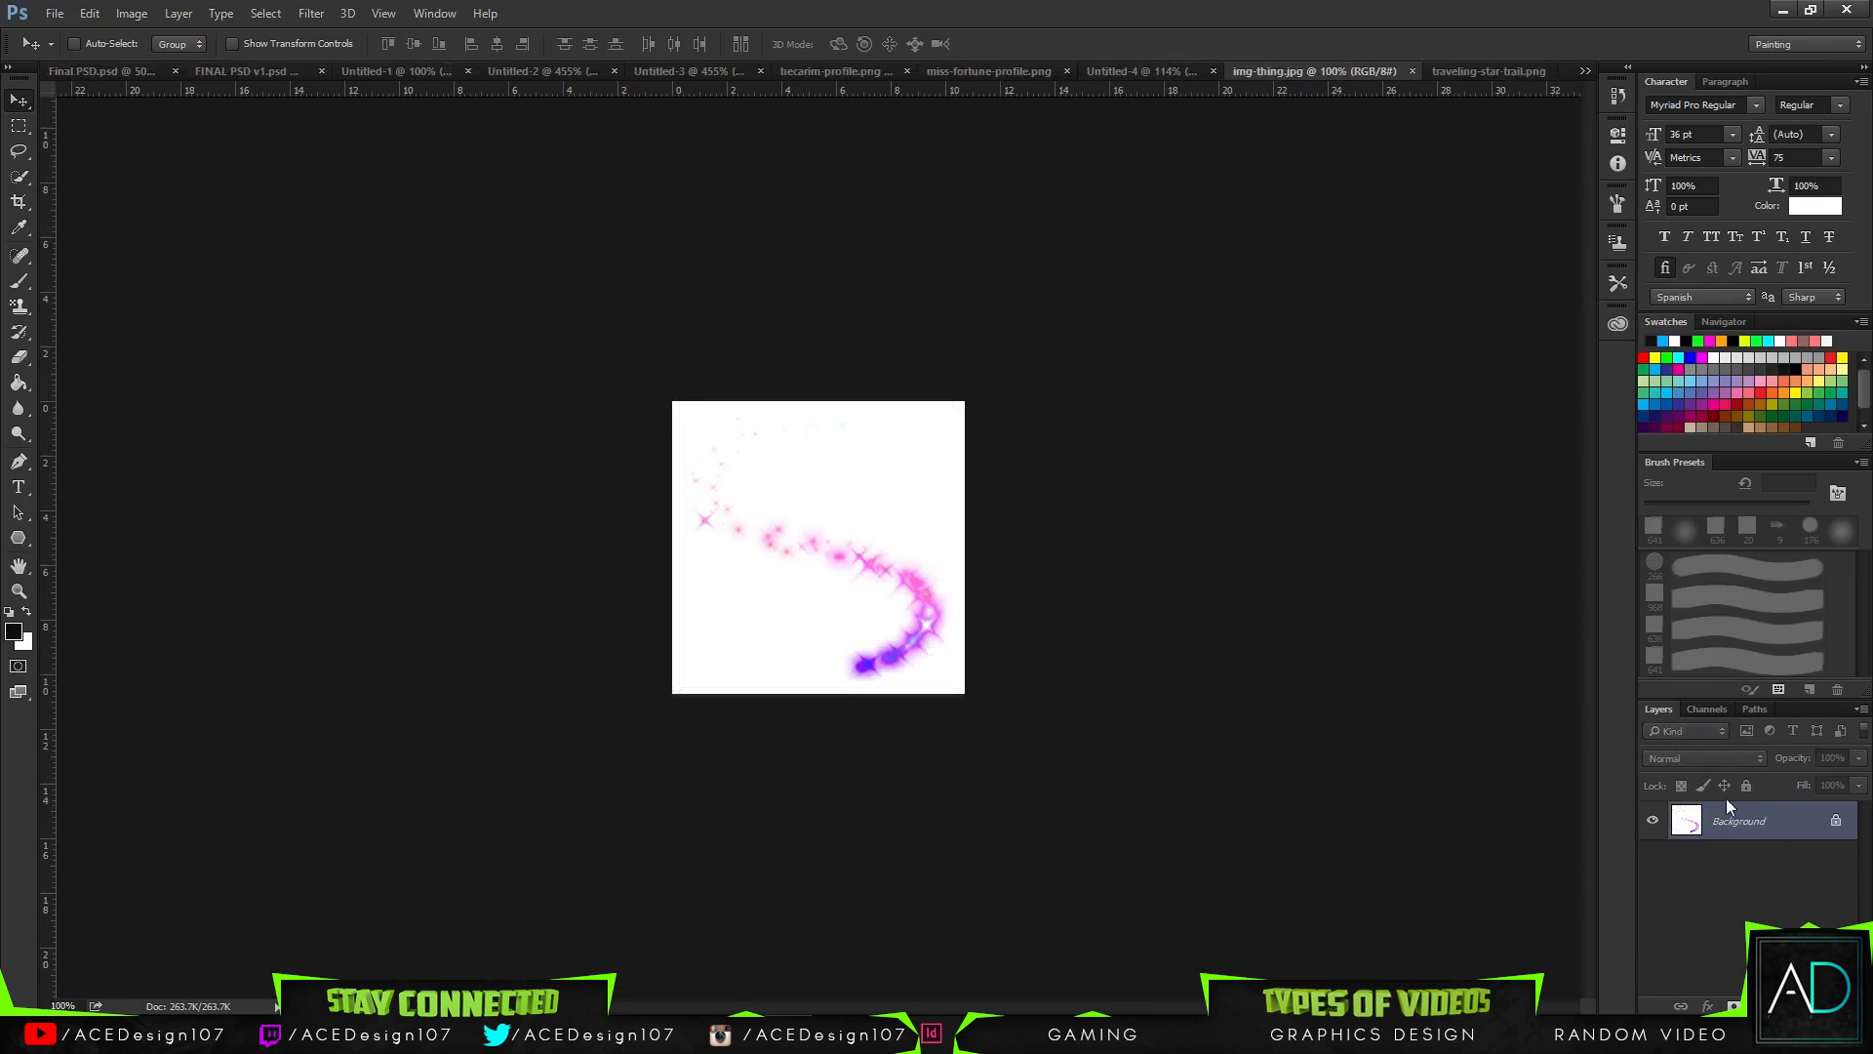
{"action": "key", "text": "w"}
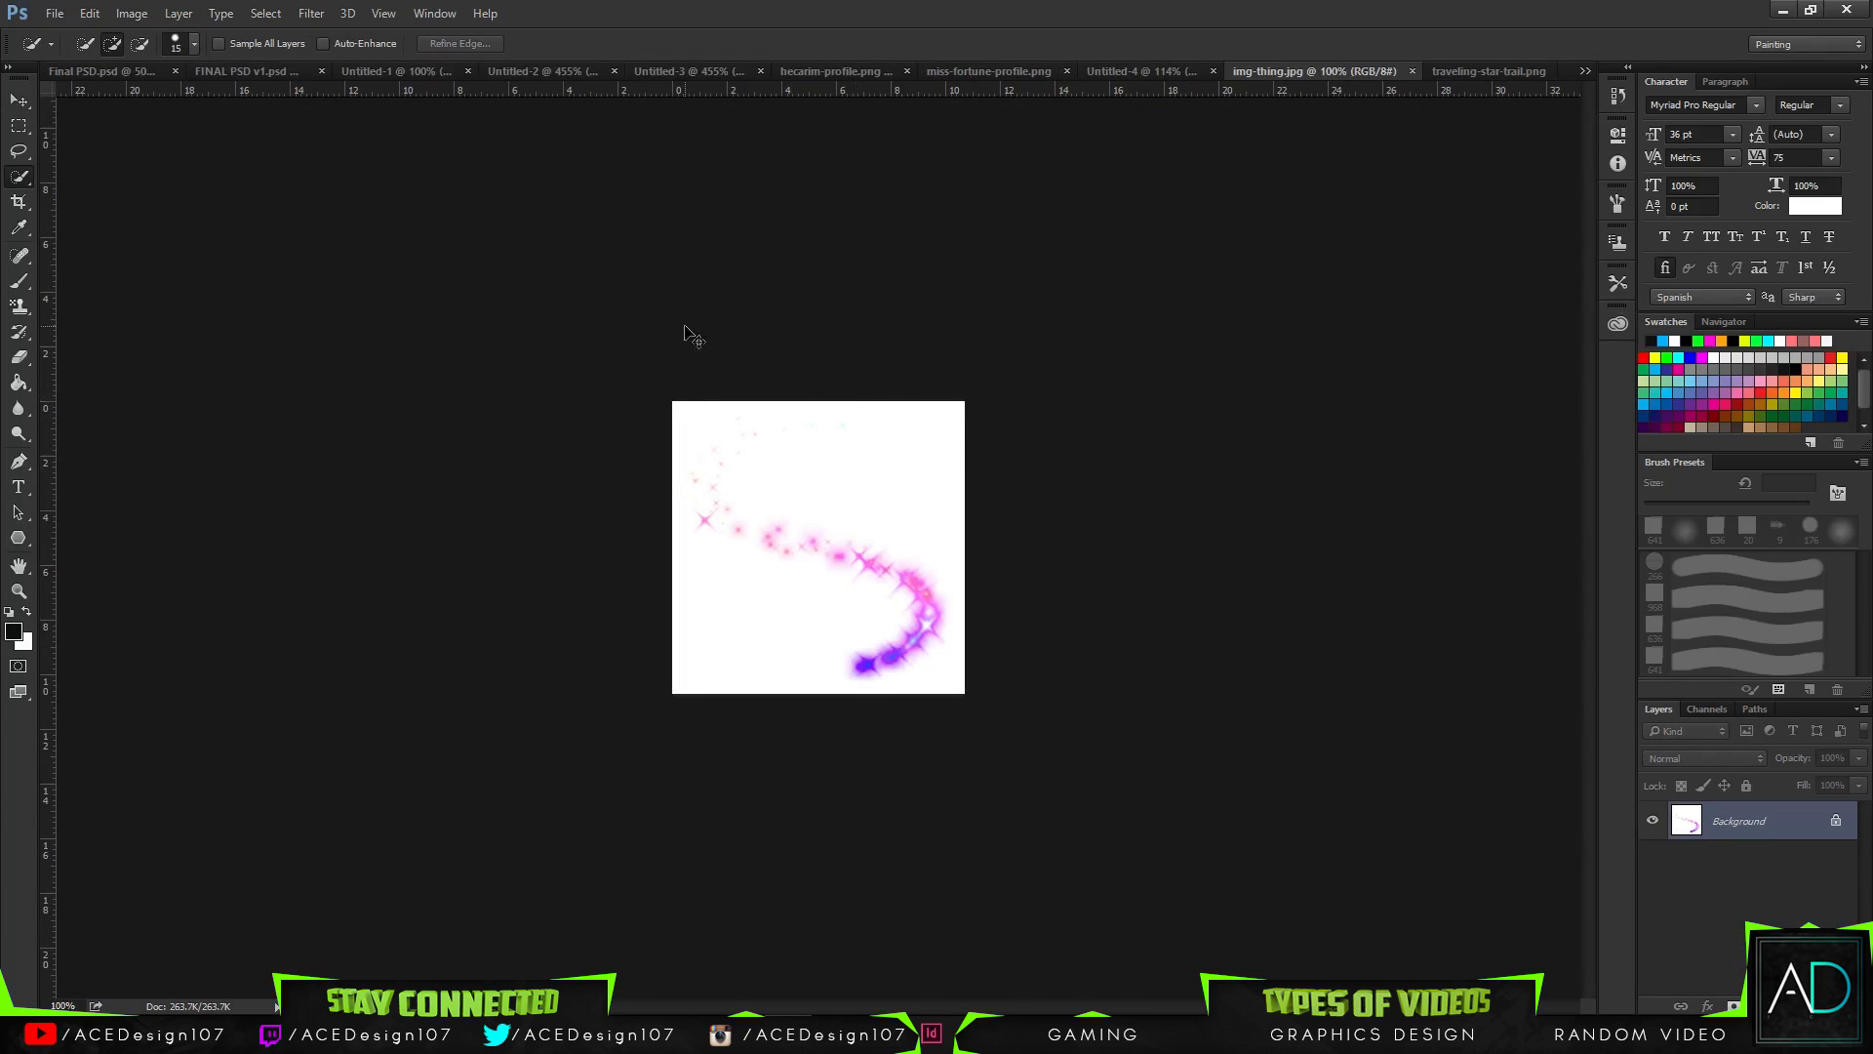
{"action": "right_click", "coordinate": [24, 183]}
{"action": "left_click", "coordinate": [98, 198]}
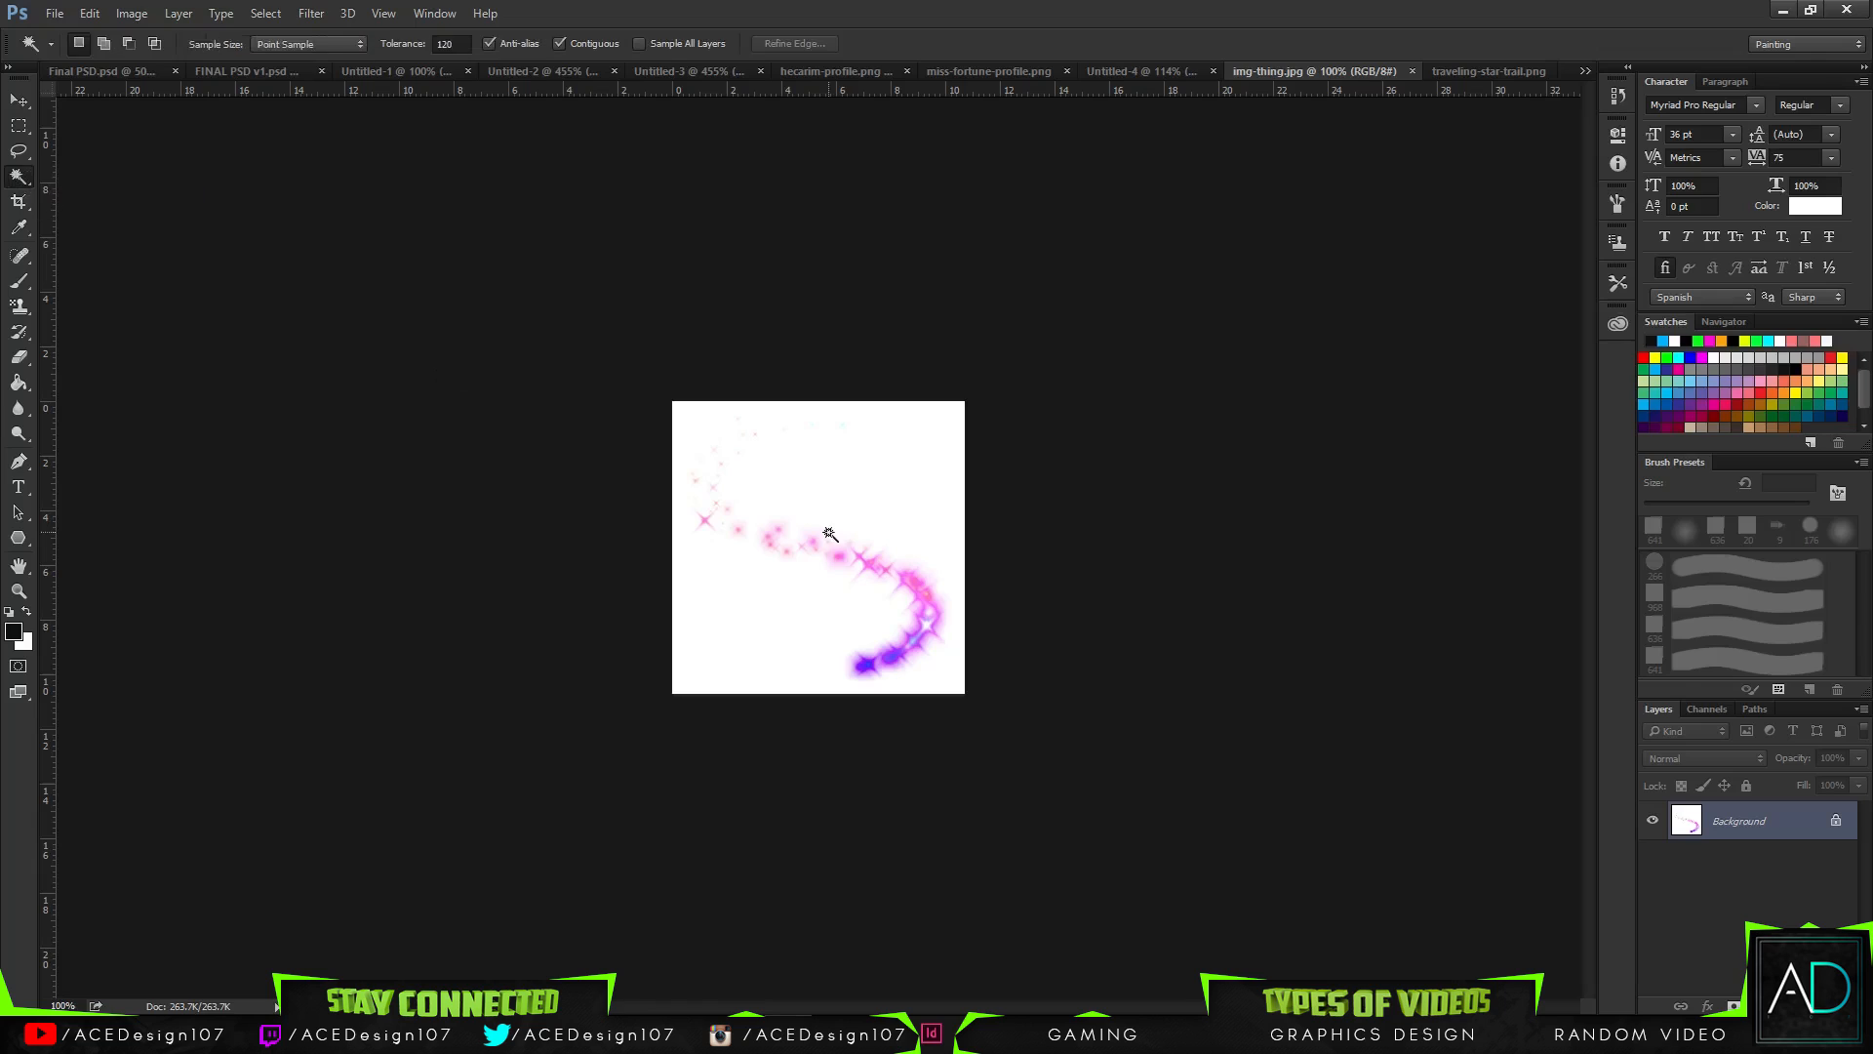
{"action": "left_click", "coordinate": [915, 500]}
{"action": "key", "text": "ctrl+shift+i"}
{"action": "key", "text": "shift+BackSpace"}
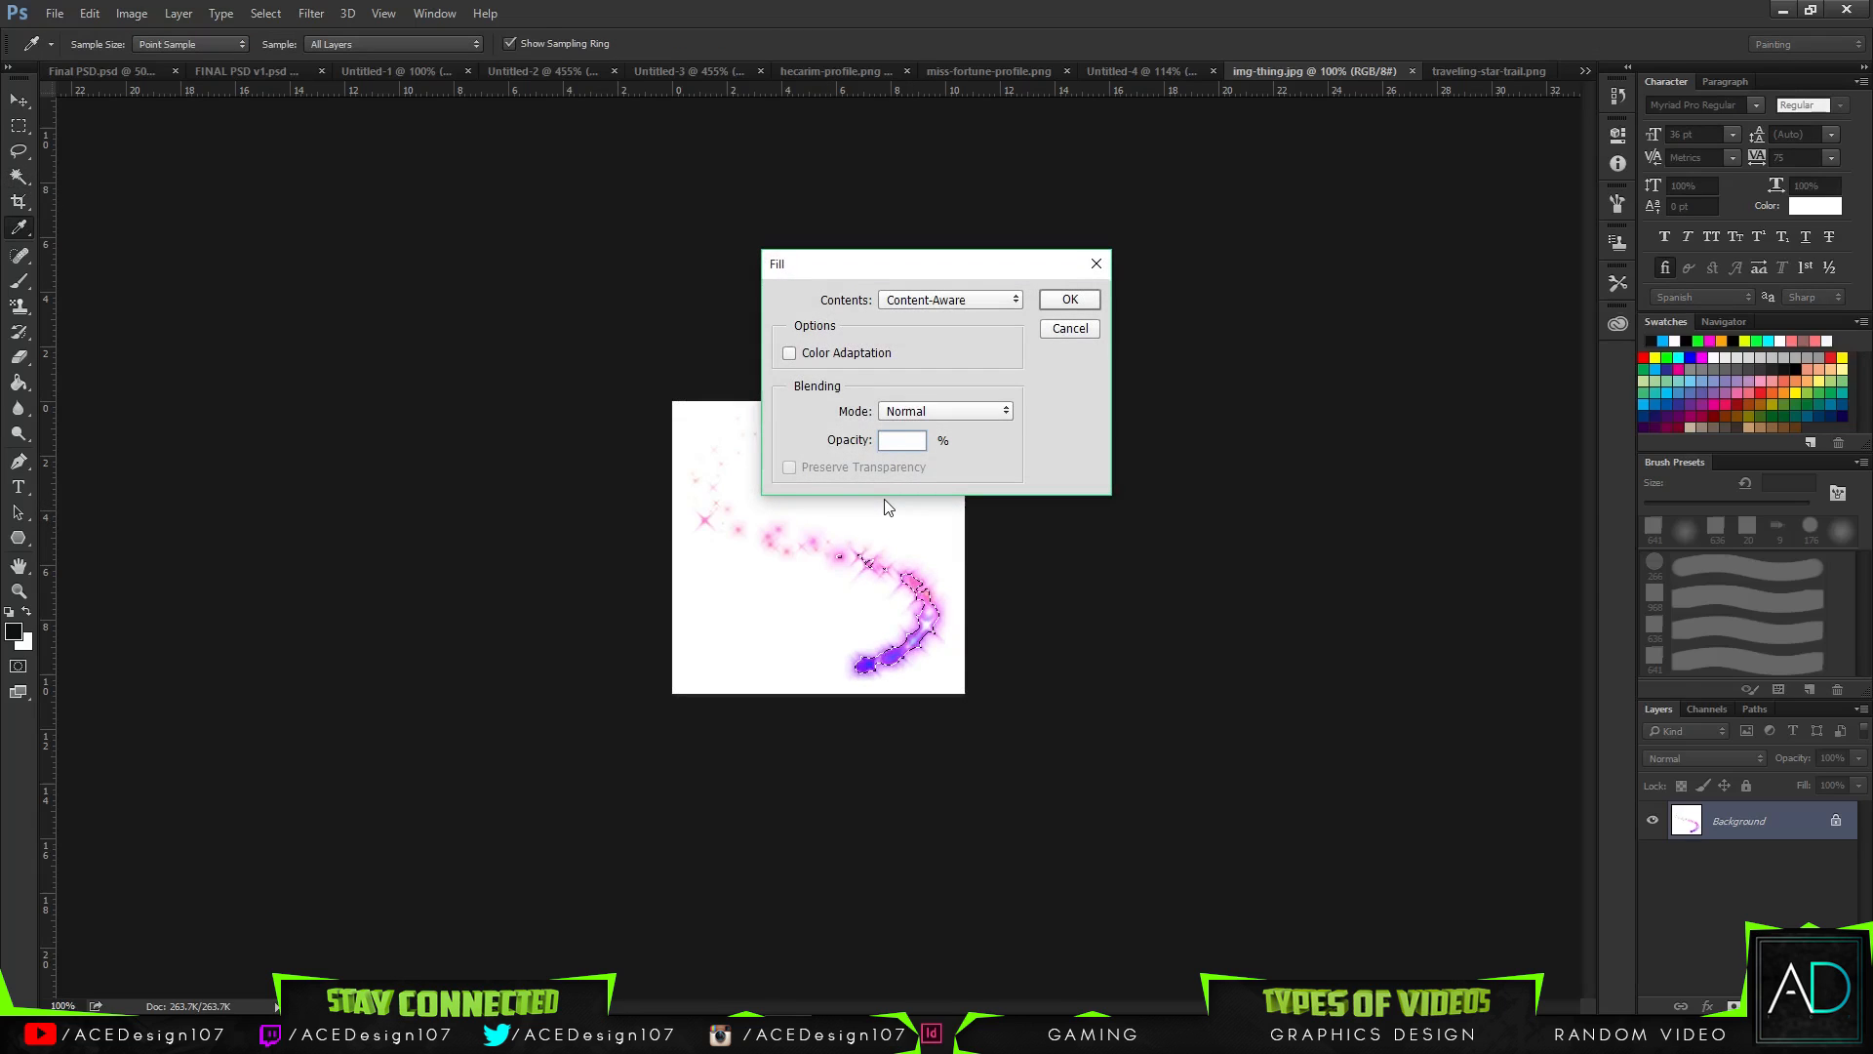
{"action": "left_click", "coordinate": [1071, 328]}
- Return to the banner and lower the opacity of the bottom two arrow layers in the Arrows group to 65%
{"action": "left_click", "coordinate": [246, 71]}
{"action": "left_click", "coordinate": [17, 101]}
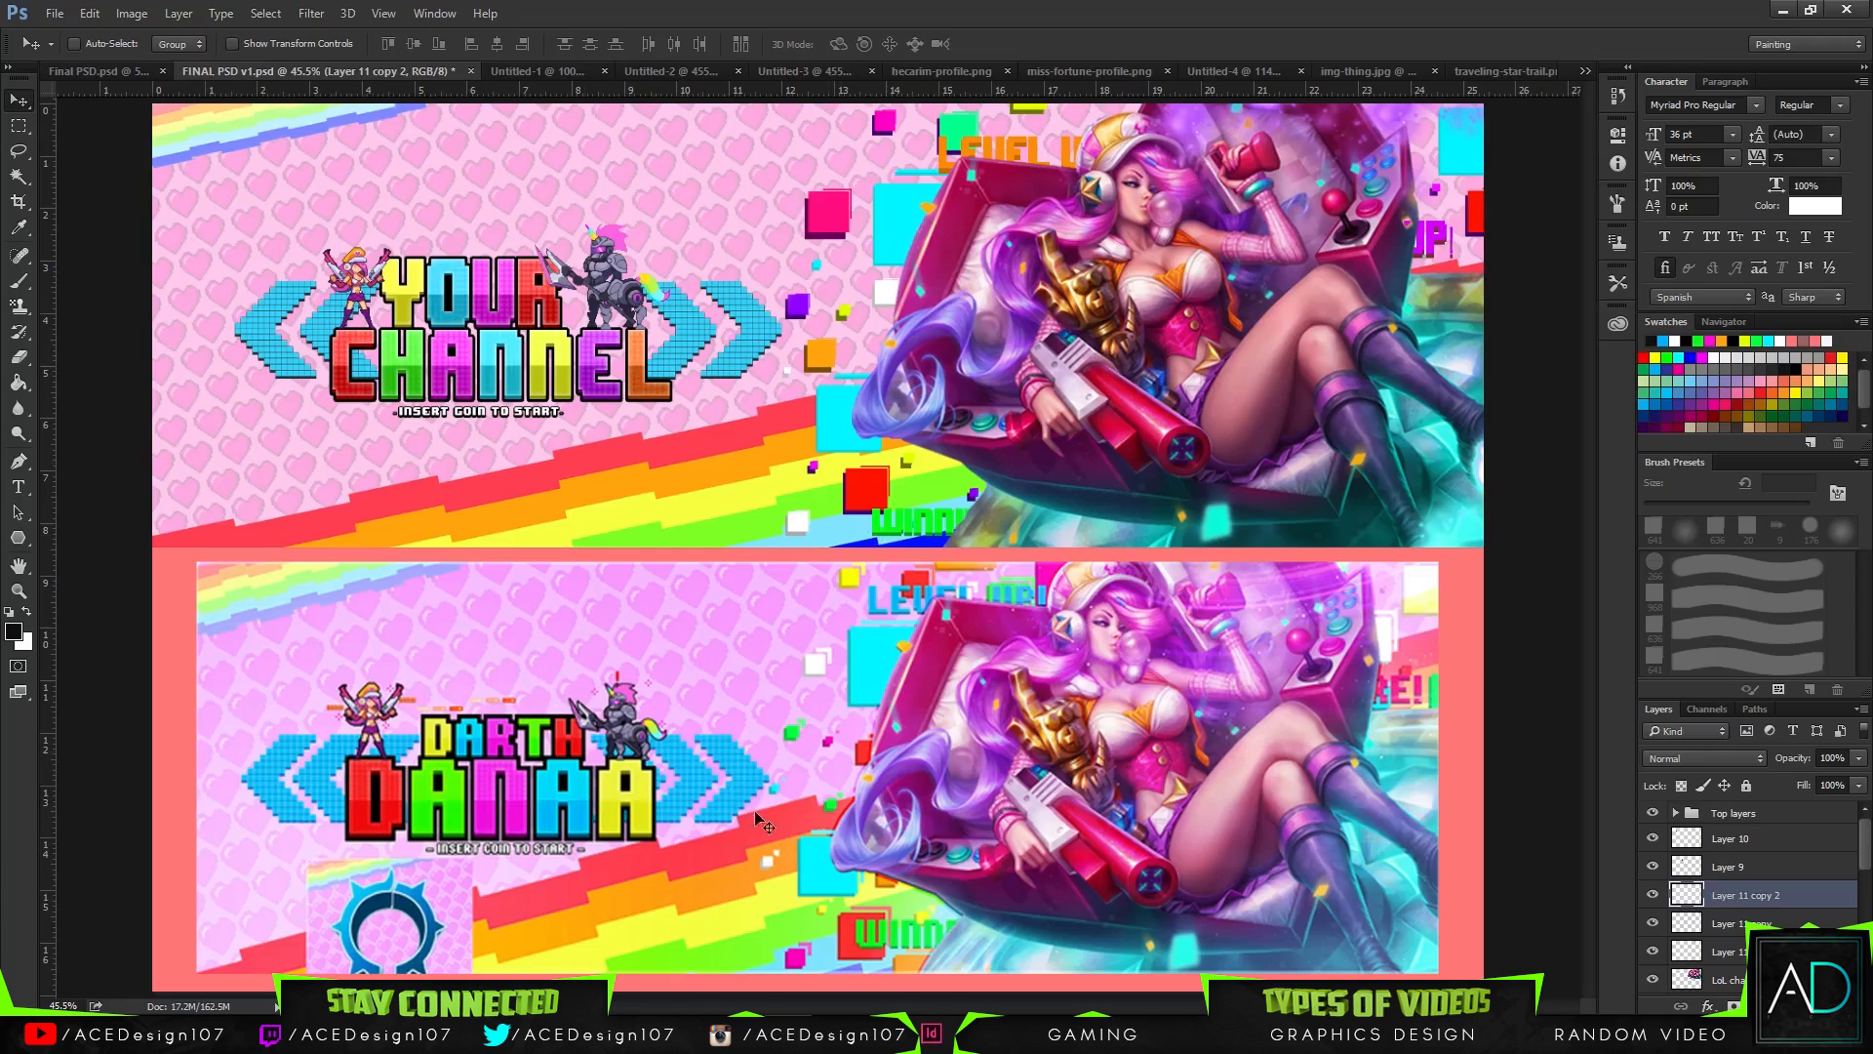
{"action": "scroll", "coordinate": [1781, 895], "scroll_direction": "down", "scroll_amount": 3}
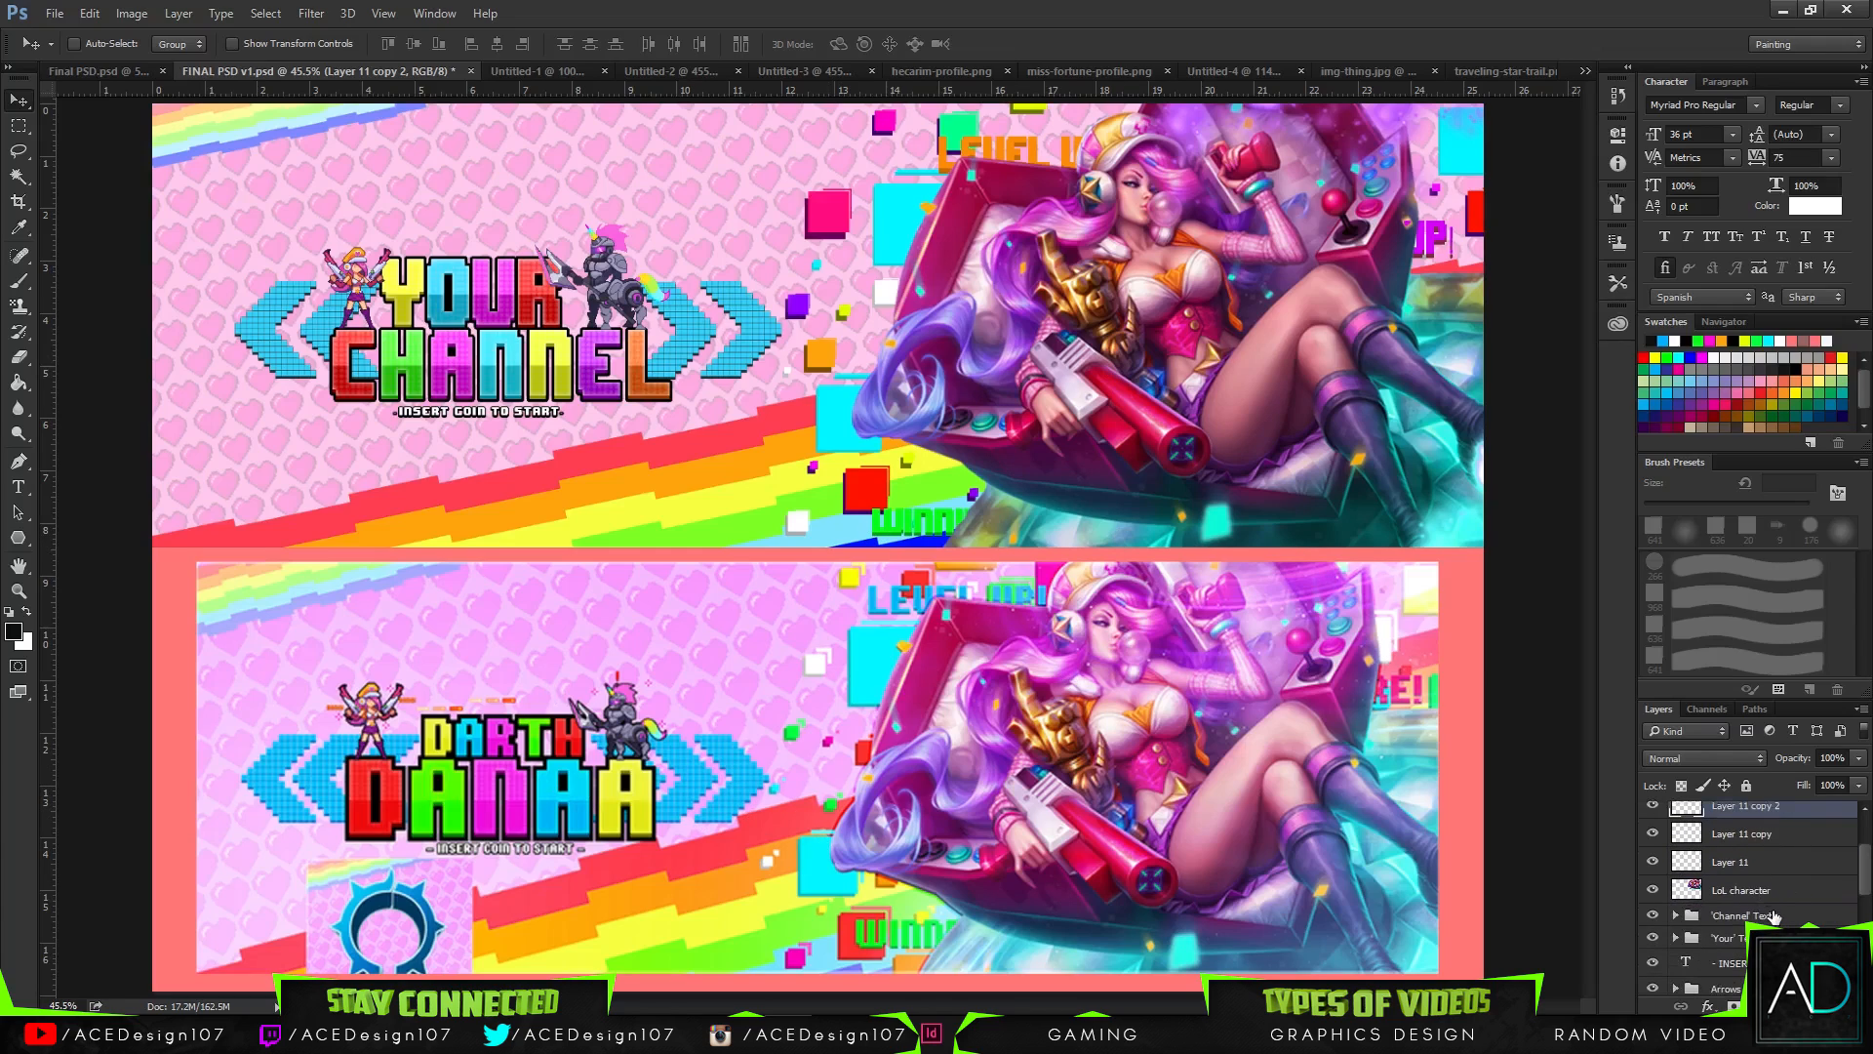
{"action": "scroll", "coordinate": [1774, 917], "scroll_direction": "down", "scroll_amount": 3}
{"action": "left_click", "coordinate": [1722, 921]}
{"action": "left_click", "coordinate": [1676, 923]}
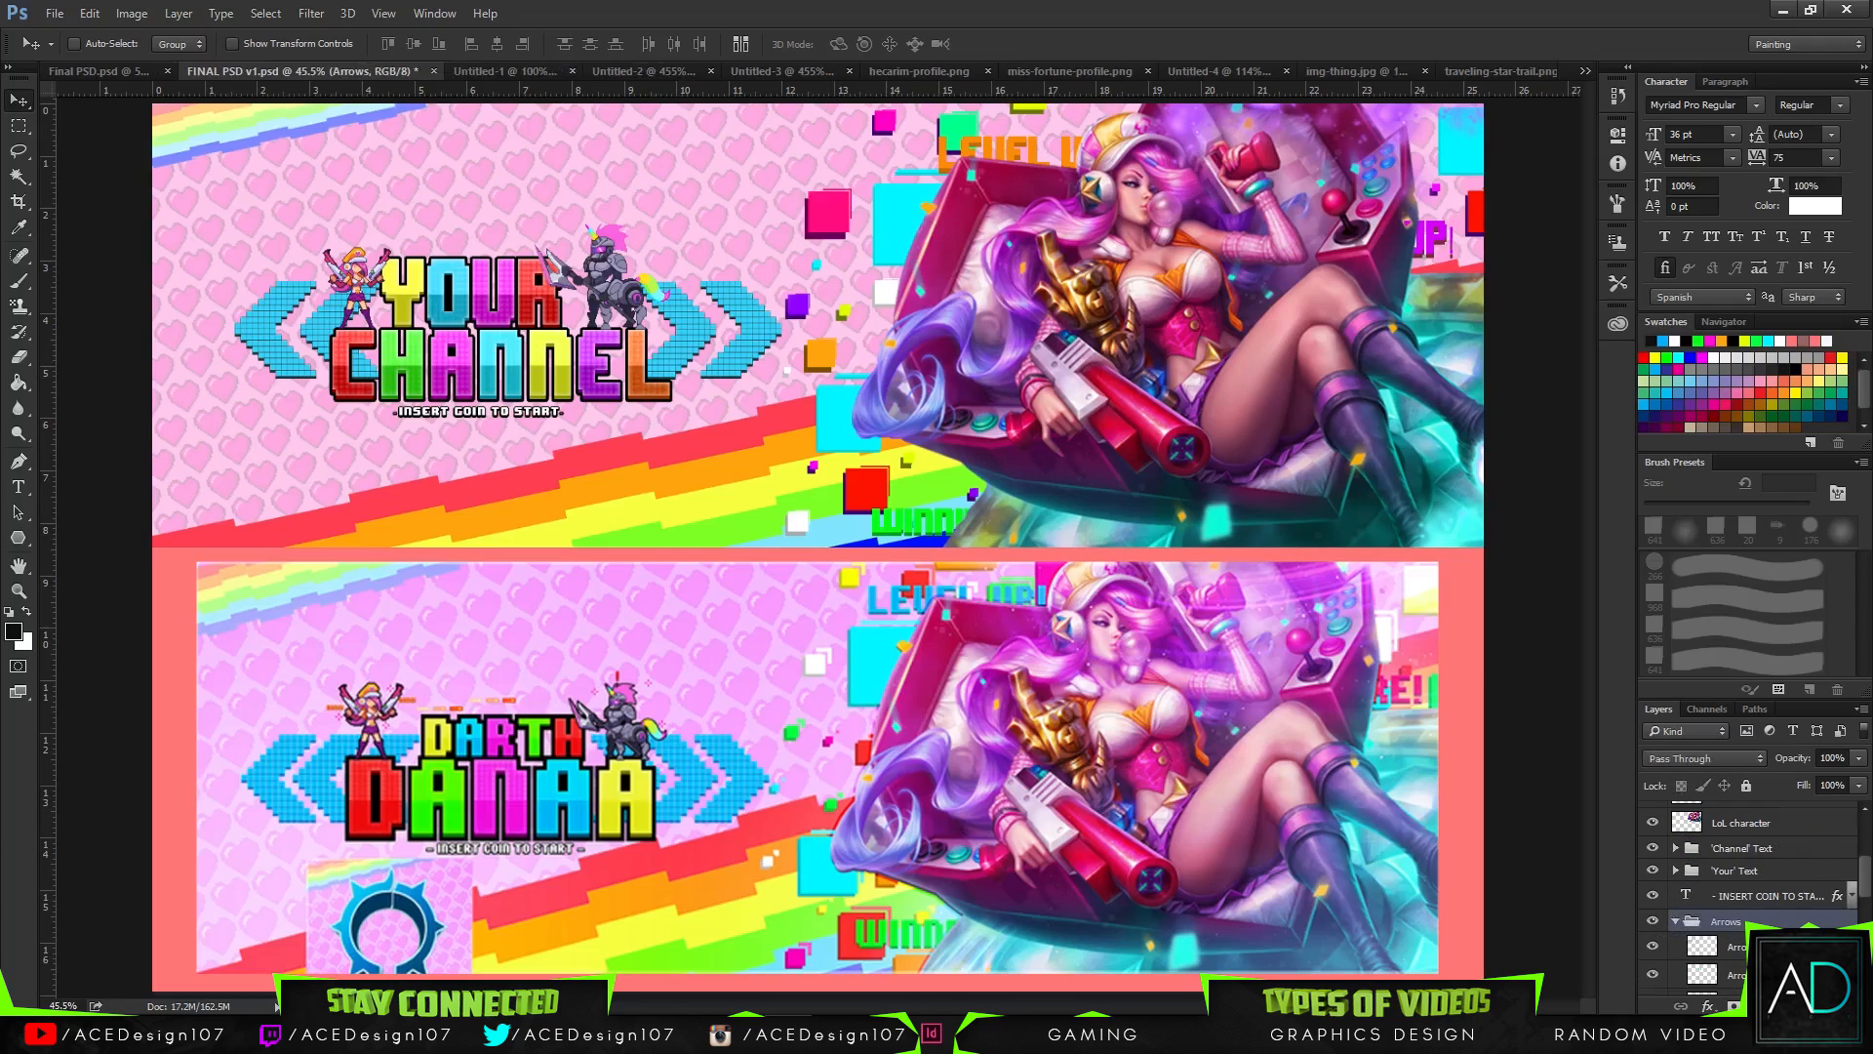
{"action": "scroll", "coordinate": [1793, 890], "scroll_direction": "down", "scroll_amount": 3}
{"action": "left_click", "coordinate": [1727, 936]}
{"action": "left_click", "coordinate": [1726, 964], "text": "shift"}
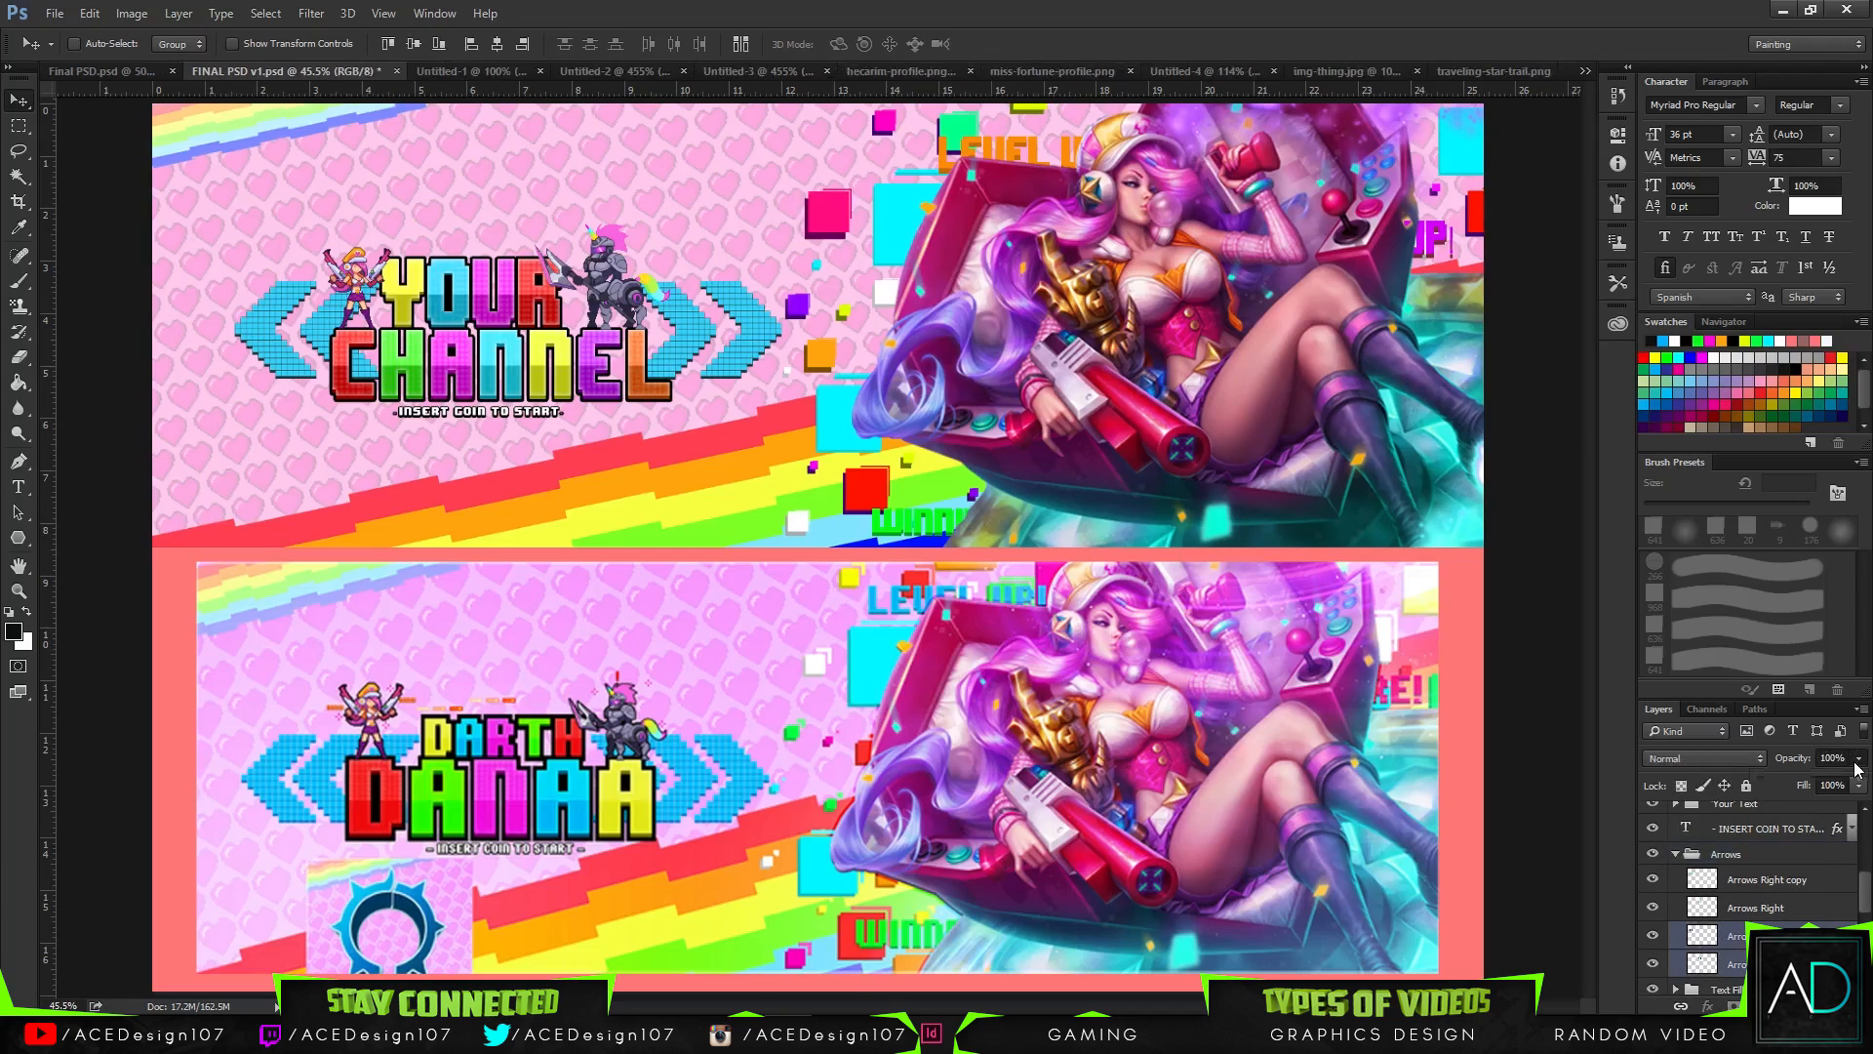
{"action": "left_click_drag", "start_coordinate": [1793, 787], "coordinate": [1783, 787]}
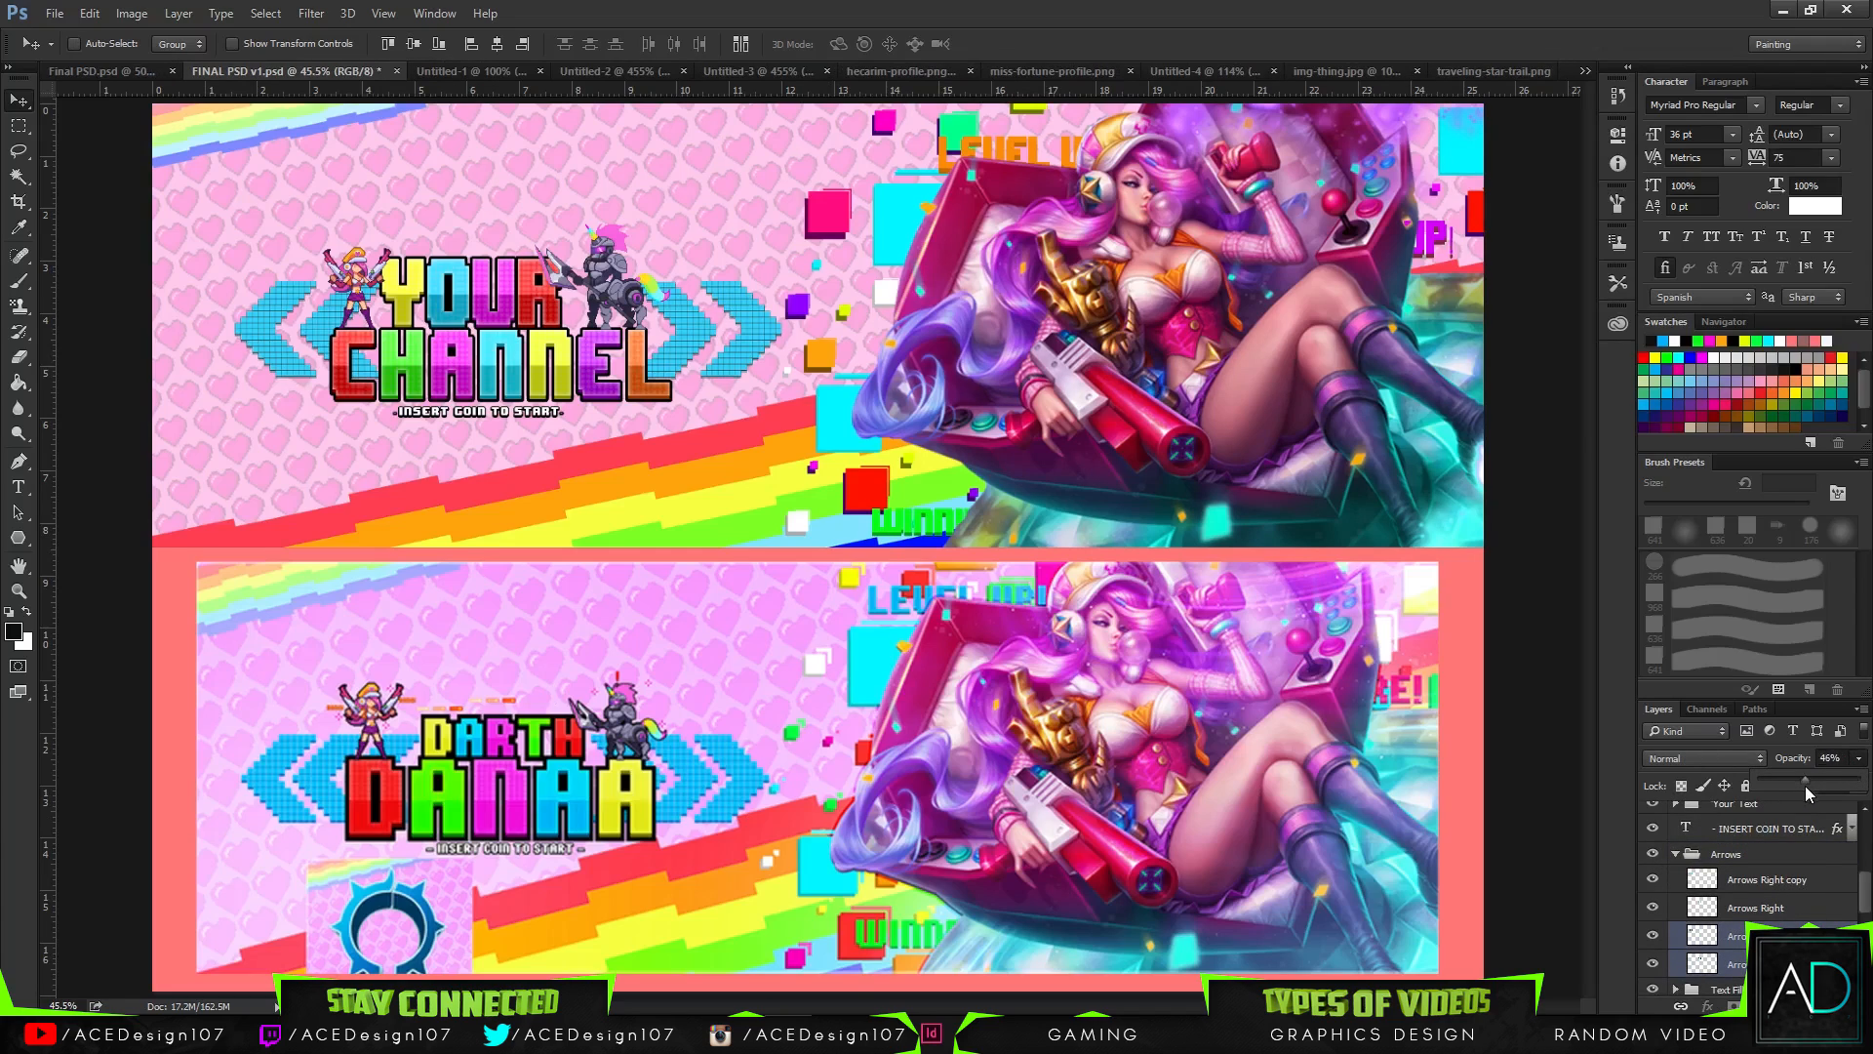
{"action": "left_click", "coordinate": [32, 83]}
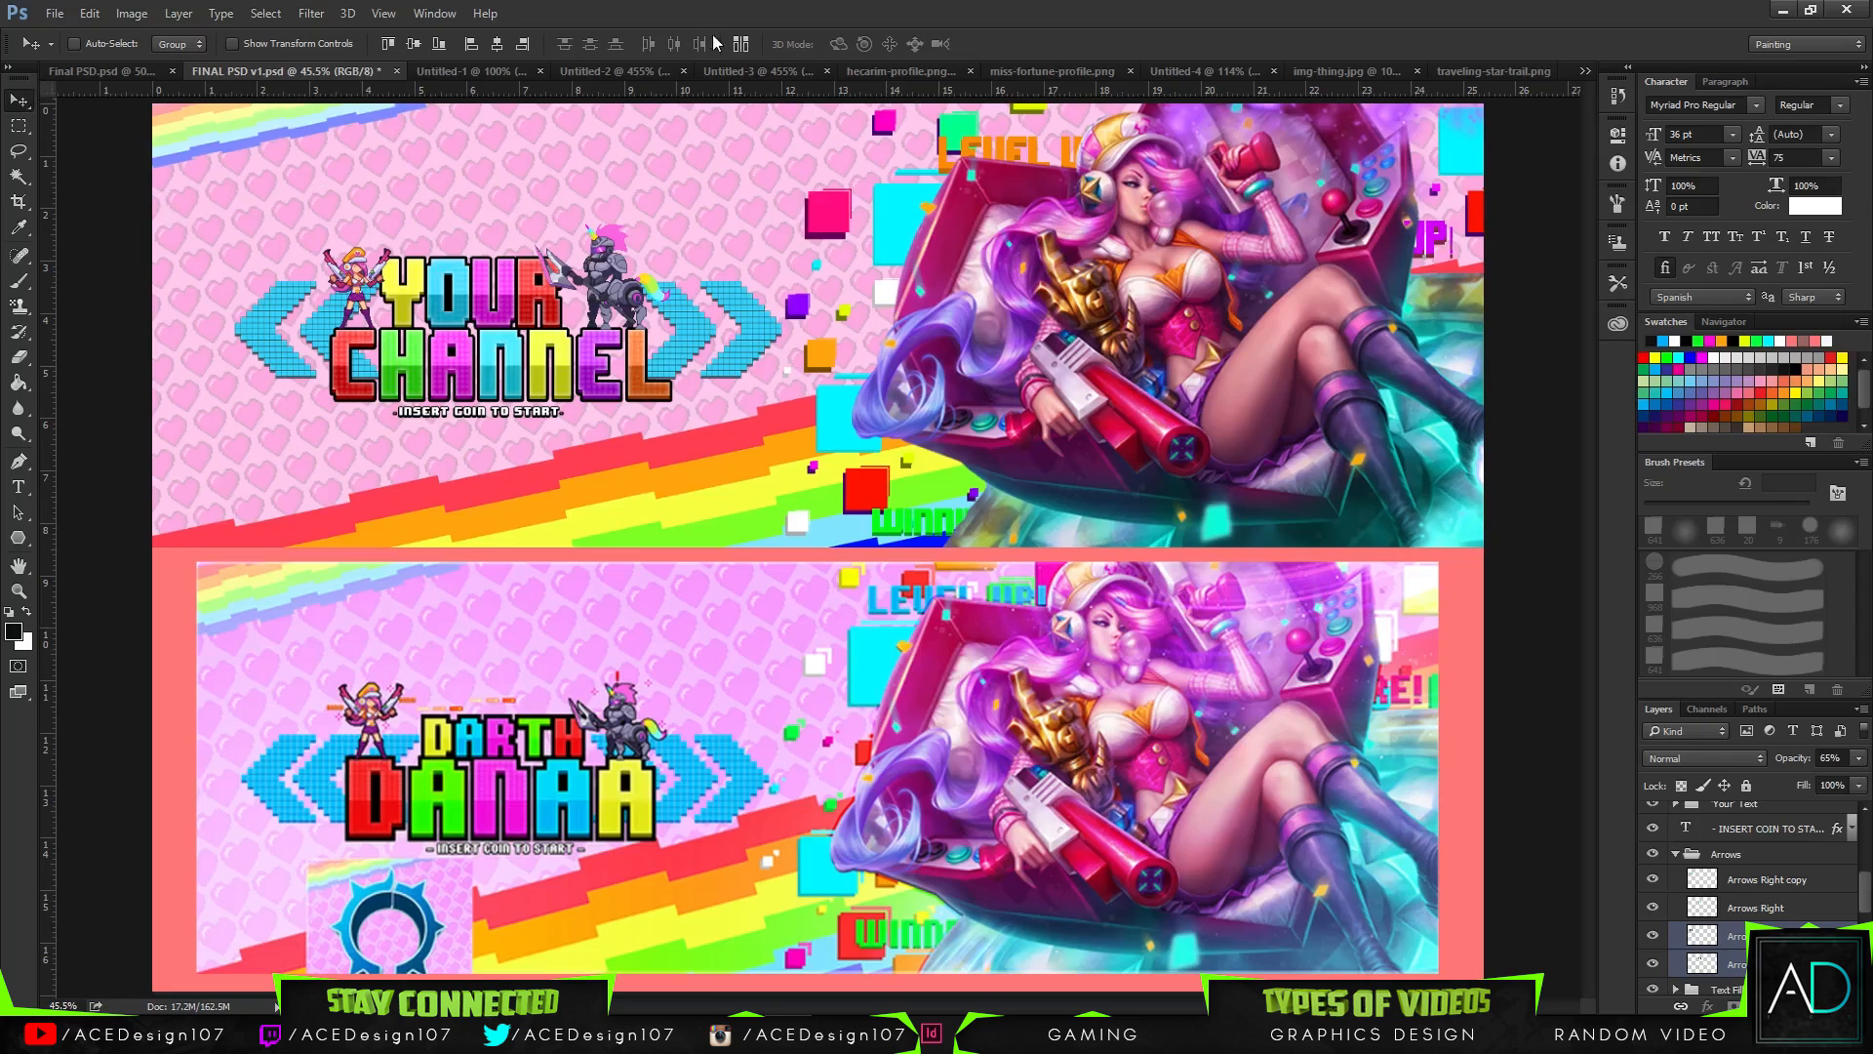